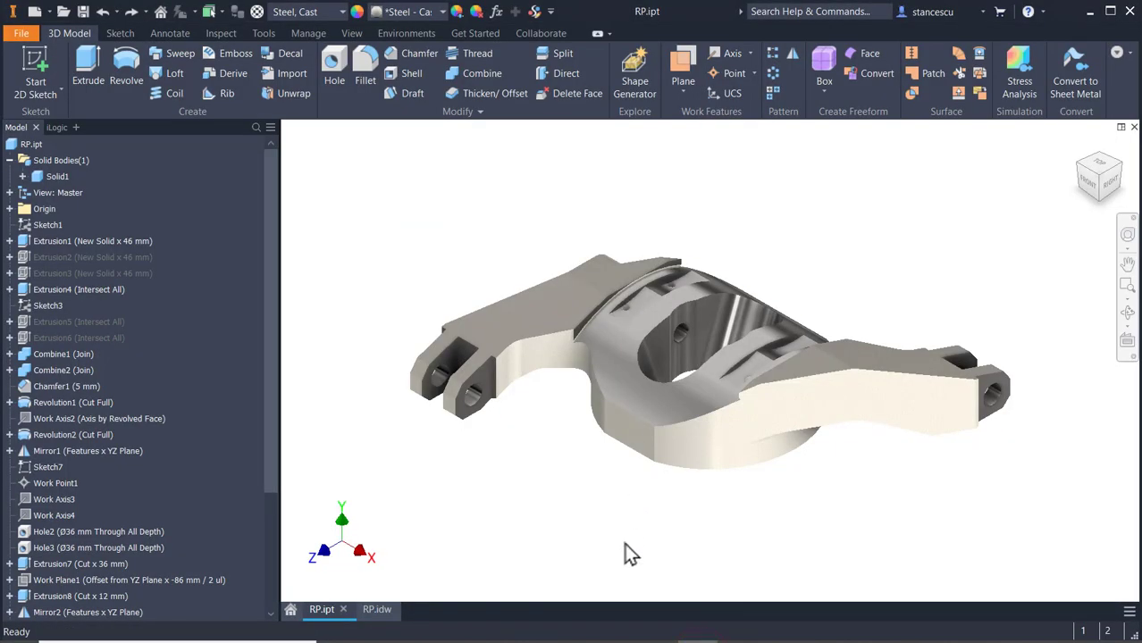
Examine the rocker plate model from several angles and its RP.idw drawing, including section C-C and details D-D and E
middle_click_drag(630, 540, 493, 502, "shift")
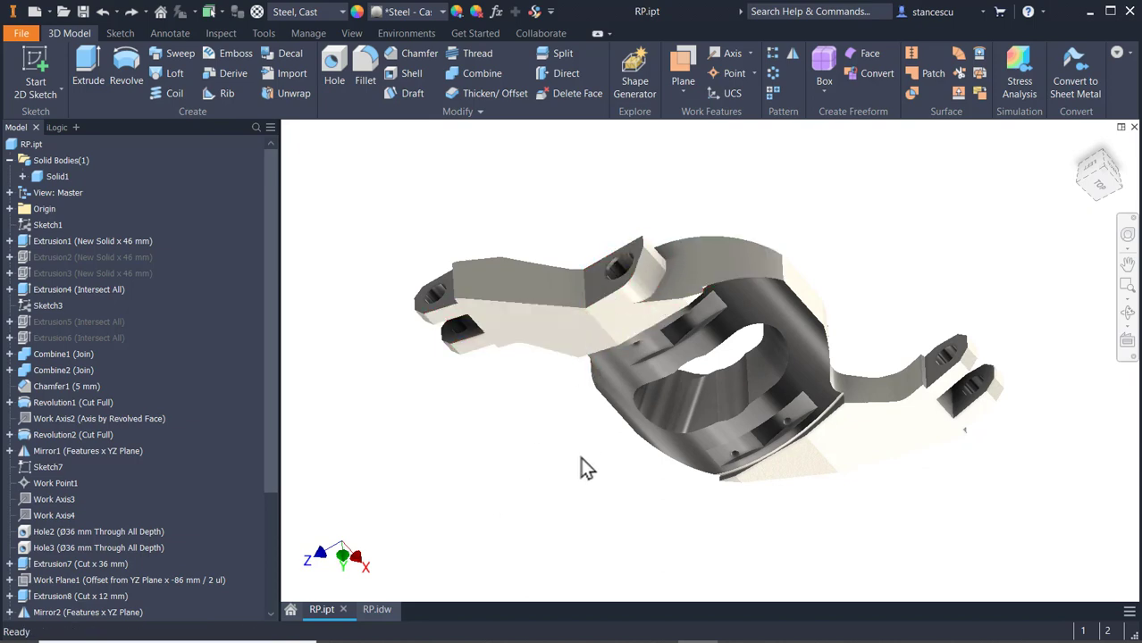
middle_click_drag(577, 516, 612, 449, "shift")
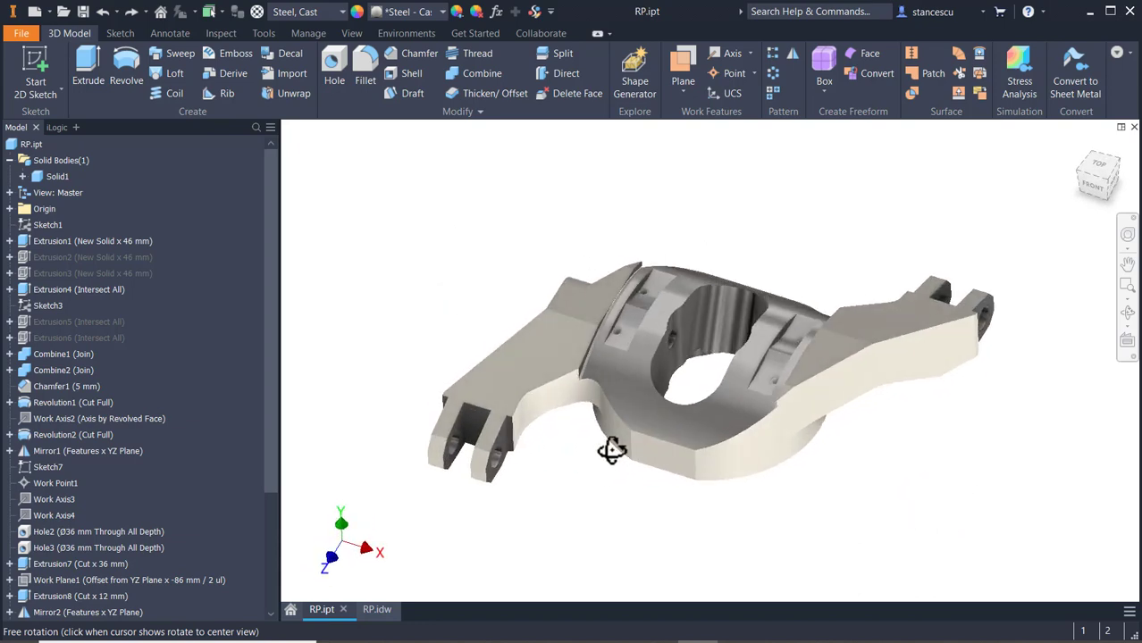
left_click(380, 611)
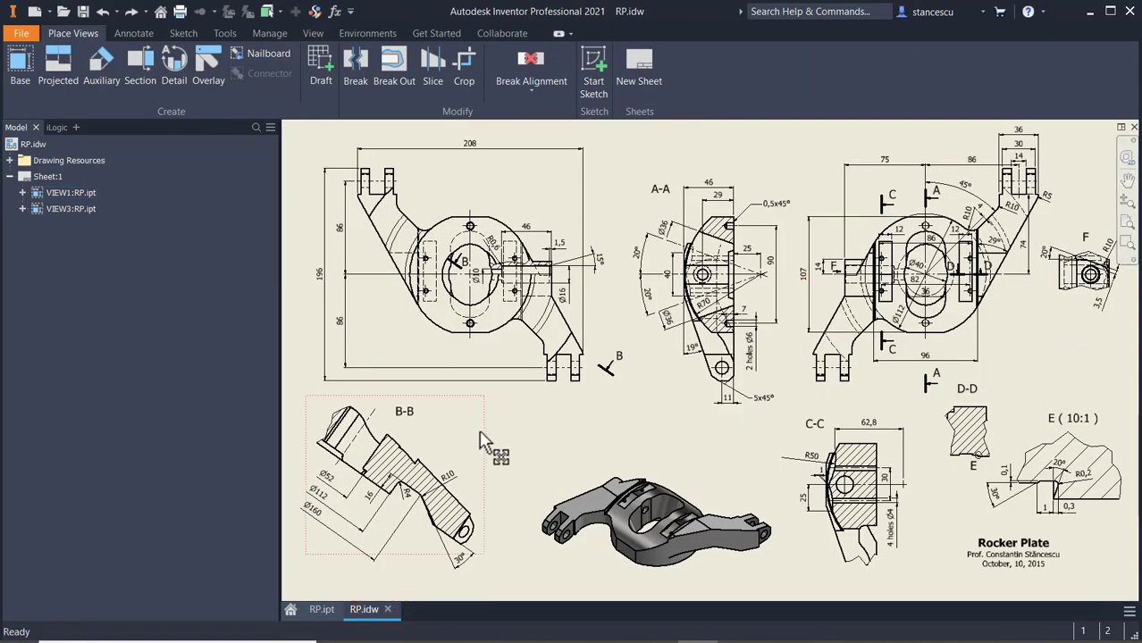
scroll(982, 443, "down", 3)
scroll(840, 390, "down", 1)
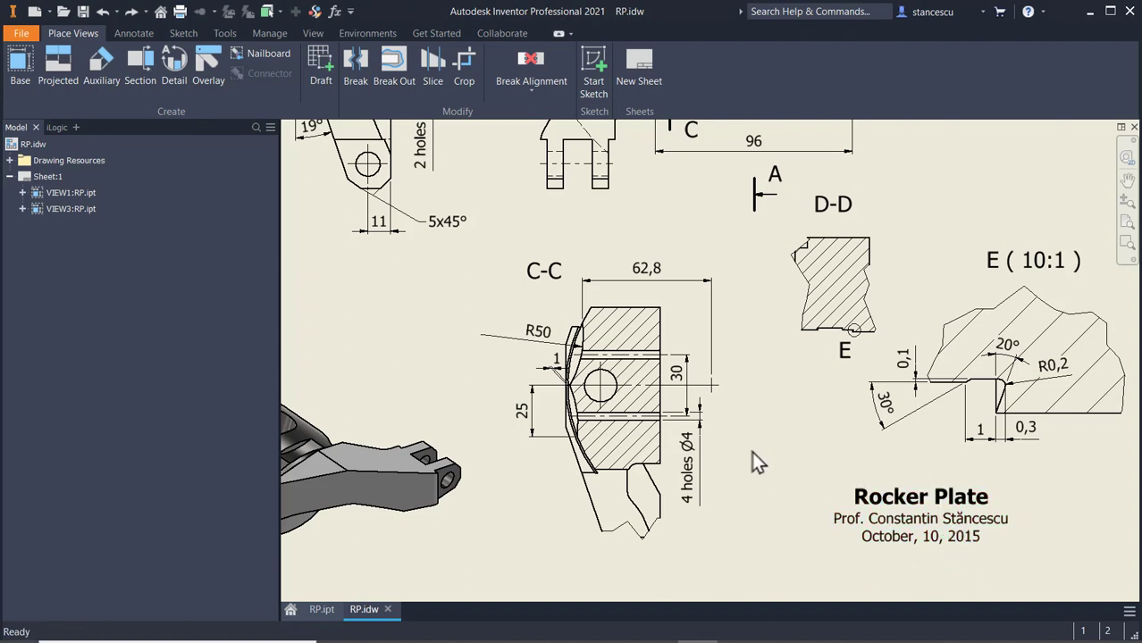
key("Home")
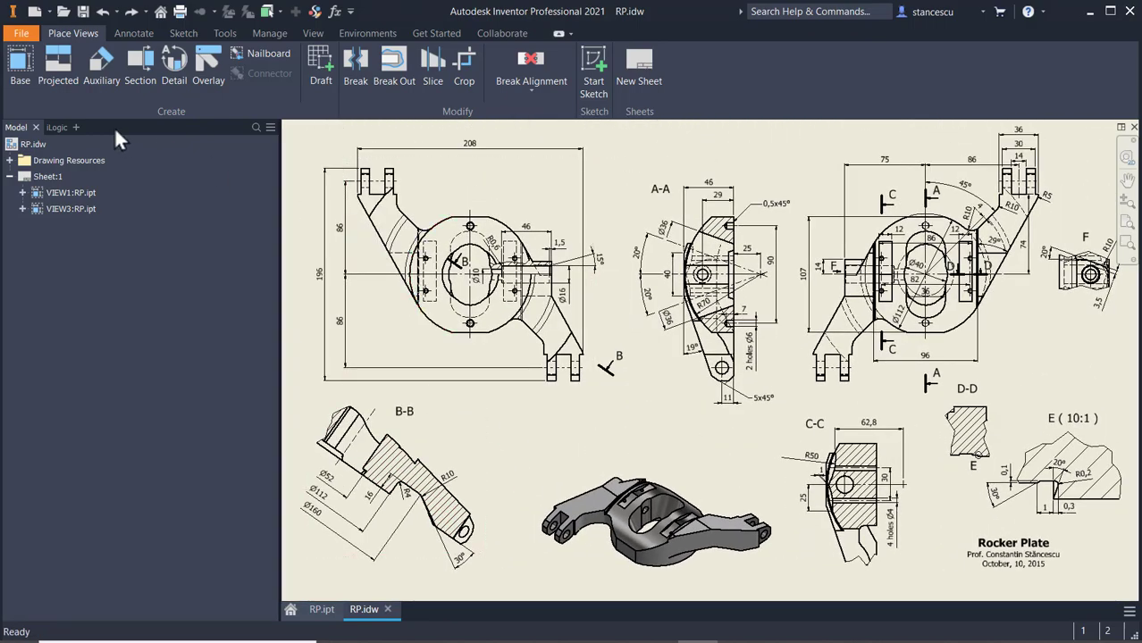
Create a new part from the Standard (mm).ipt template and start a sketch on the horizontal XZ plane, oriented with X horizontal
left_click(34, 12)
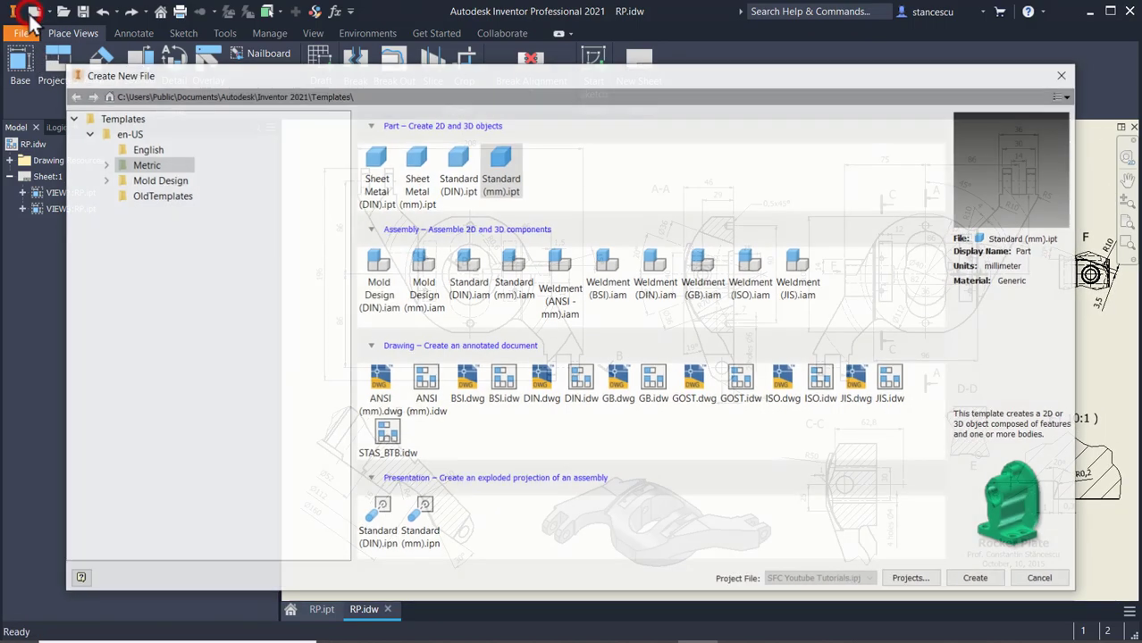
double_click(501, 170)
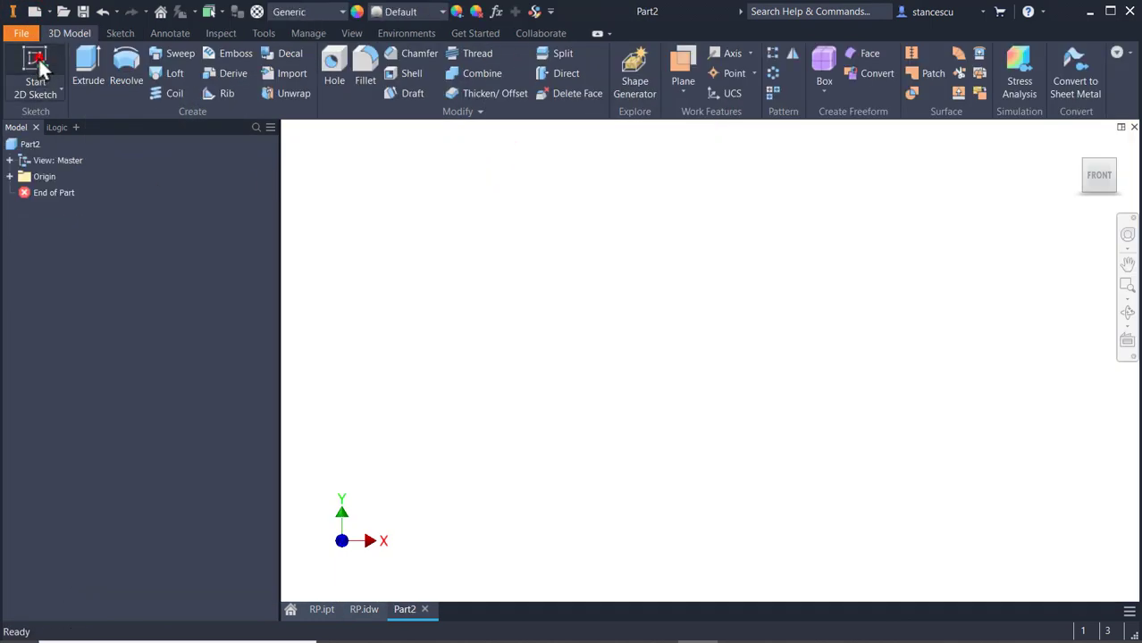
left_click(38, 57)
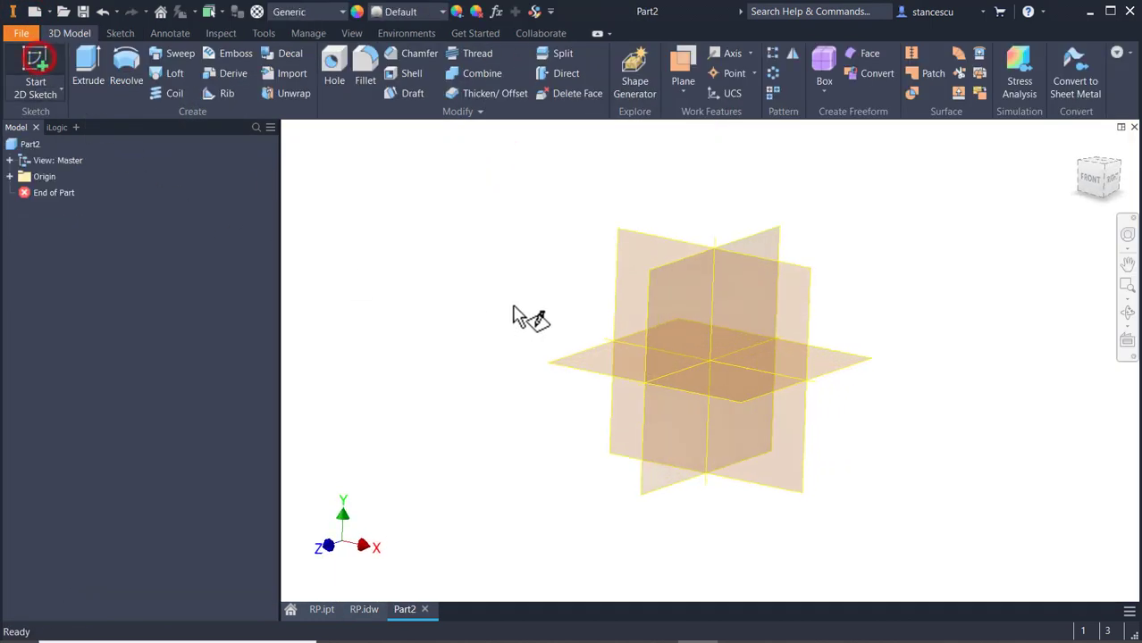
left_click(578, 342)
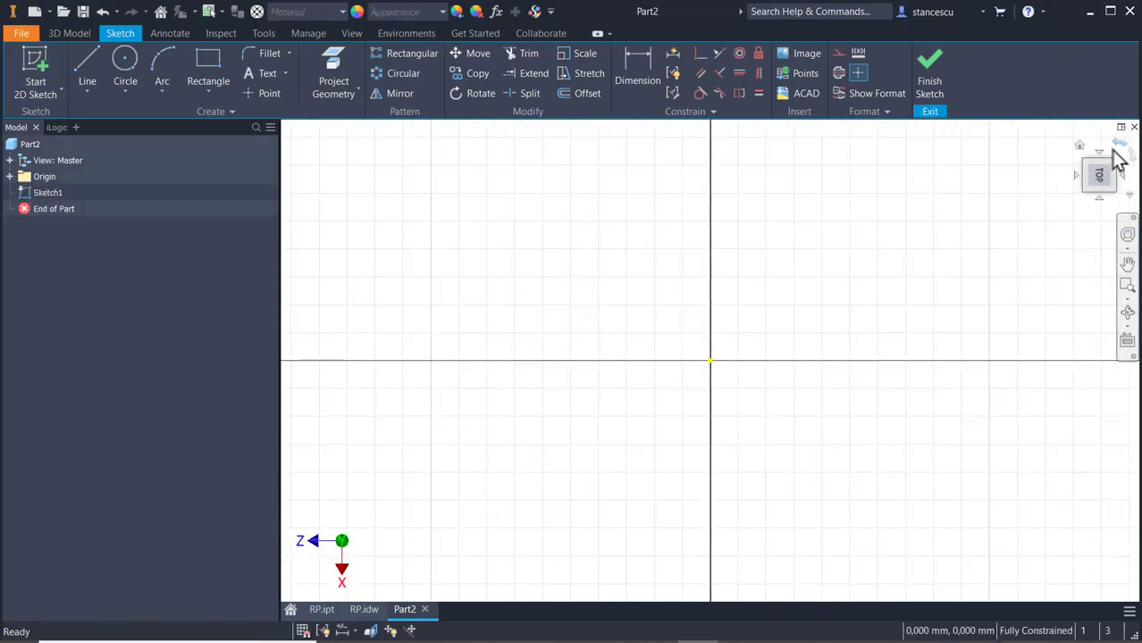
left_click(1117, 143)
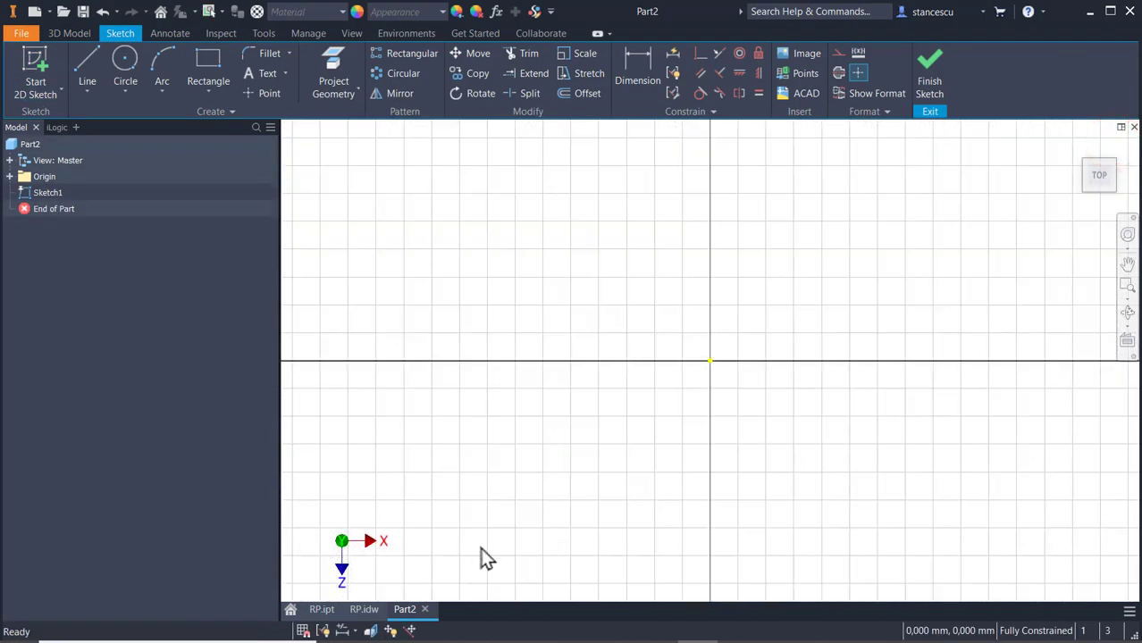
Draw a circle of 112 mm diameter centred on the sketch origin
left_click(124, 63)
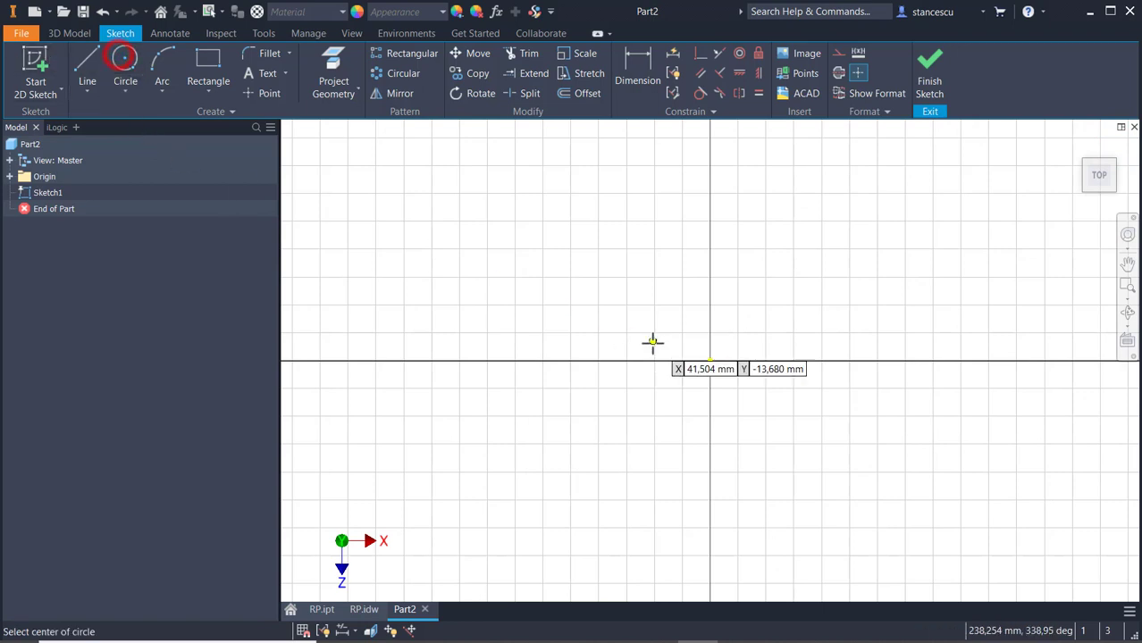
left_click(709, 361)
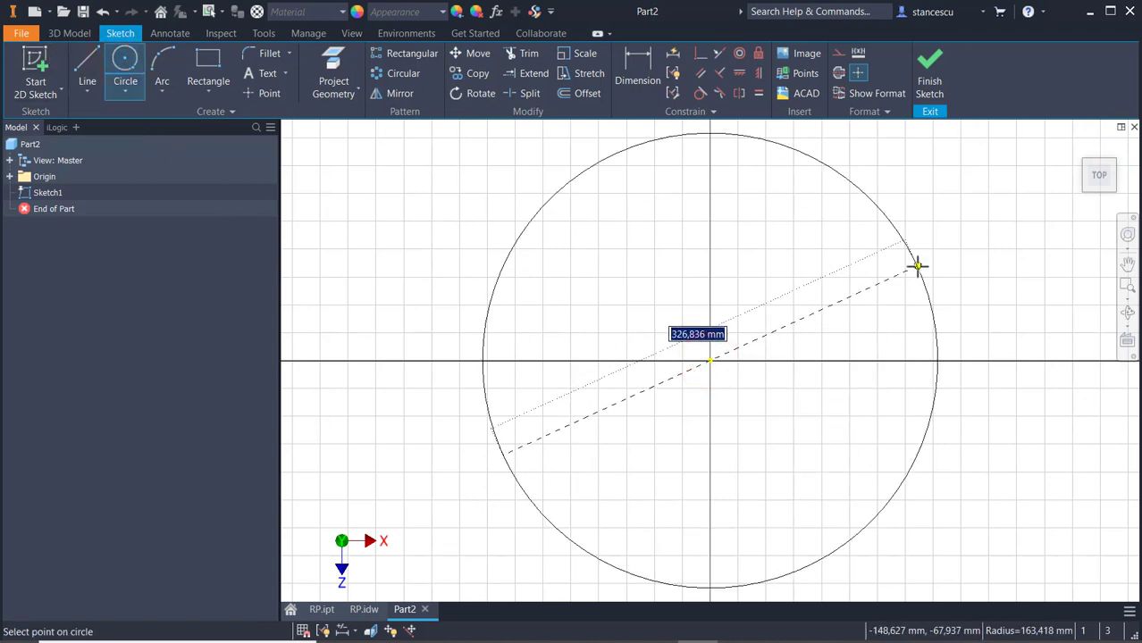
type("112")
key("Return")
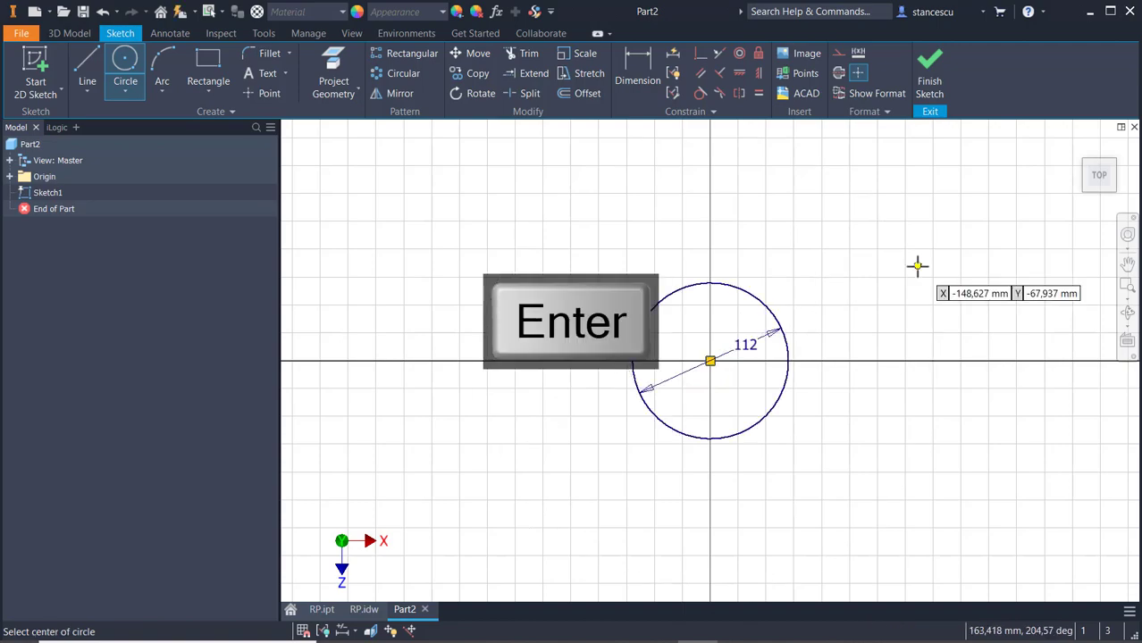
key("Home")
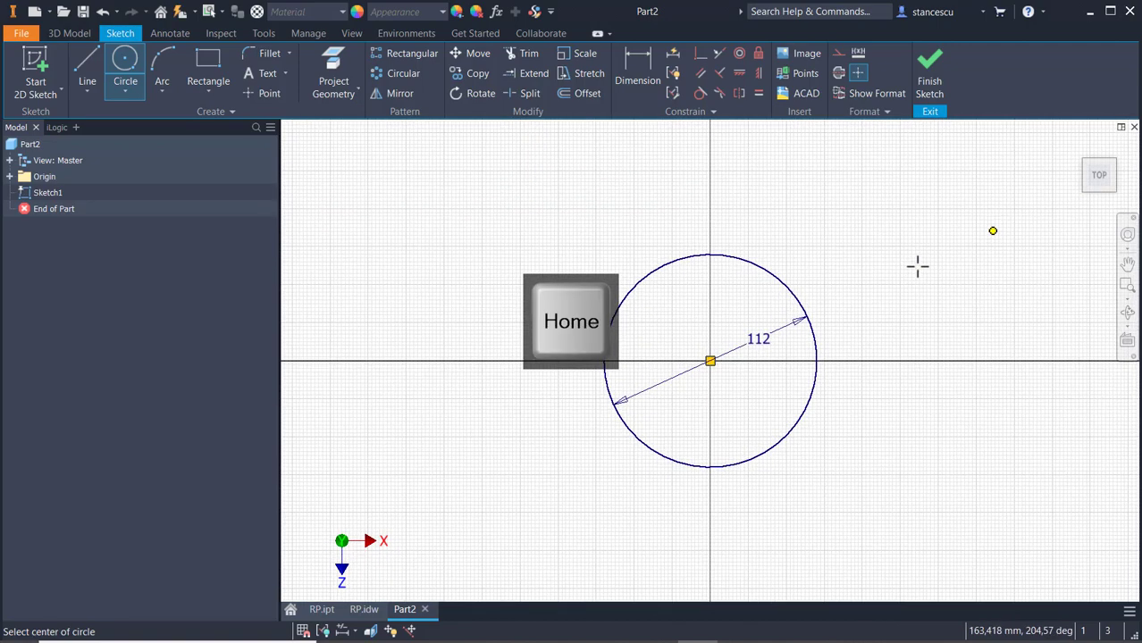
Examine the dimensioned plan view in RP.idw, focusing on the arm outline, its slanted edge and the Ø112 circle
left_click(365, 608)
middle_click_drag(1003, 218, 873, 277)
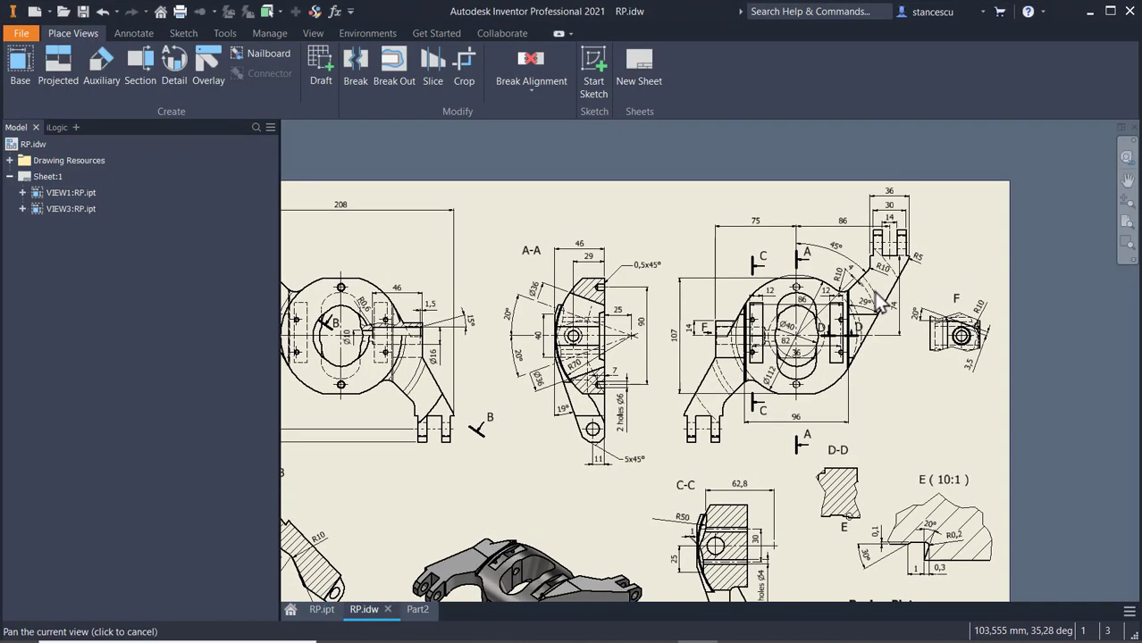
scroll(873, 302, "up", 3)
scroll(873, 303, "down", 4)
scroll(880, 317, "down", 3)
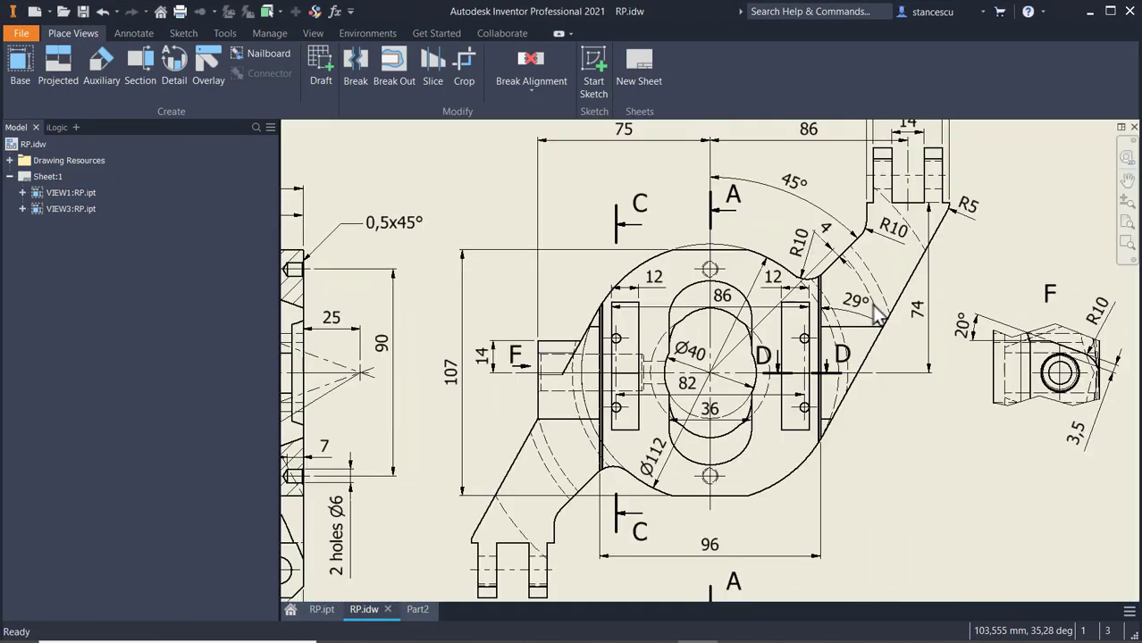
middle_click_drag(920, 330, 944, 395)
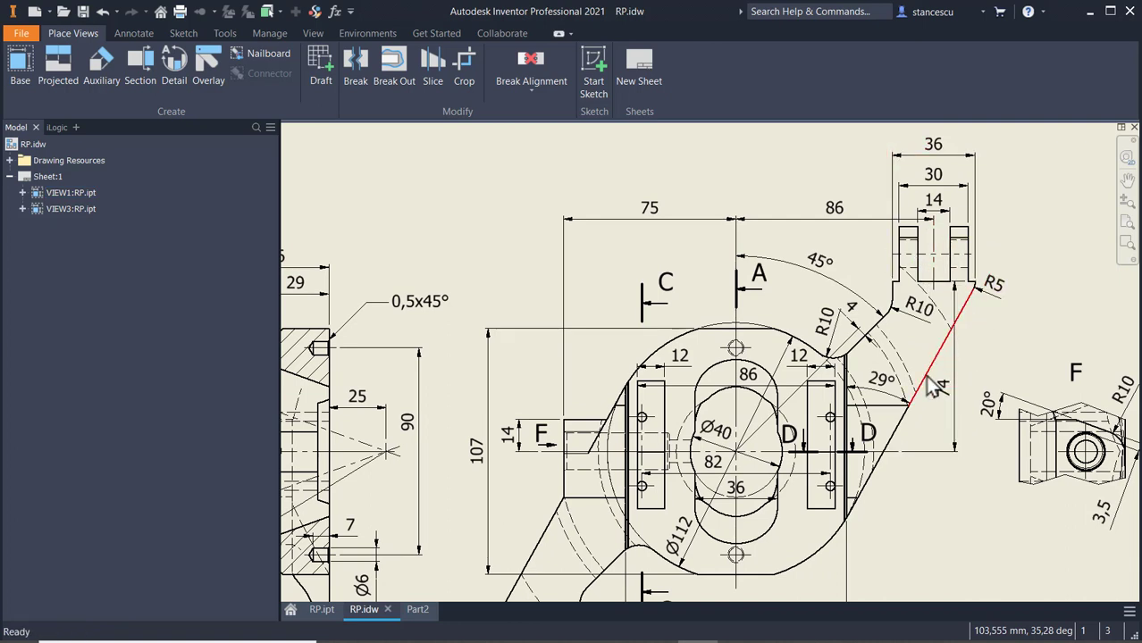
left_click(851, 519)
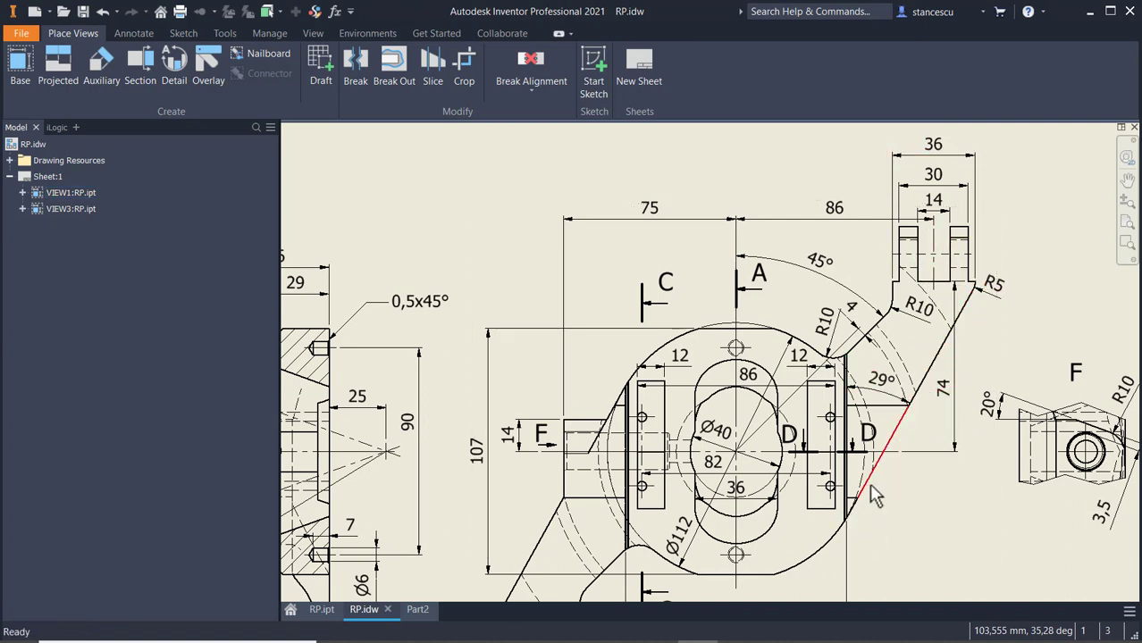
key("Escape")
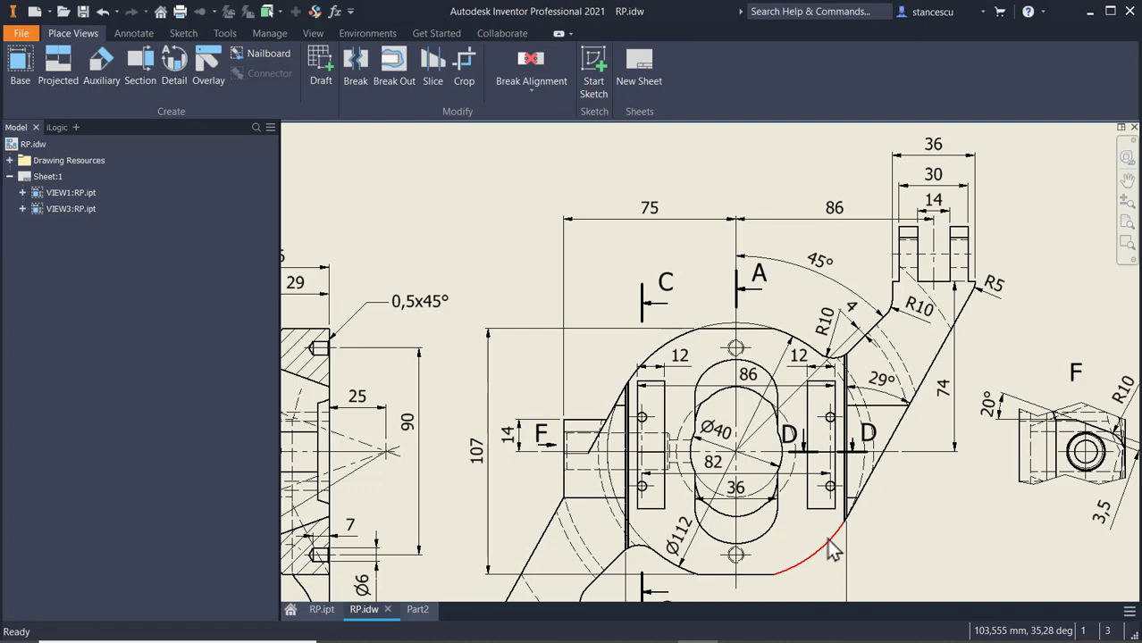
left_click(696, 529)
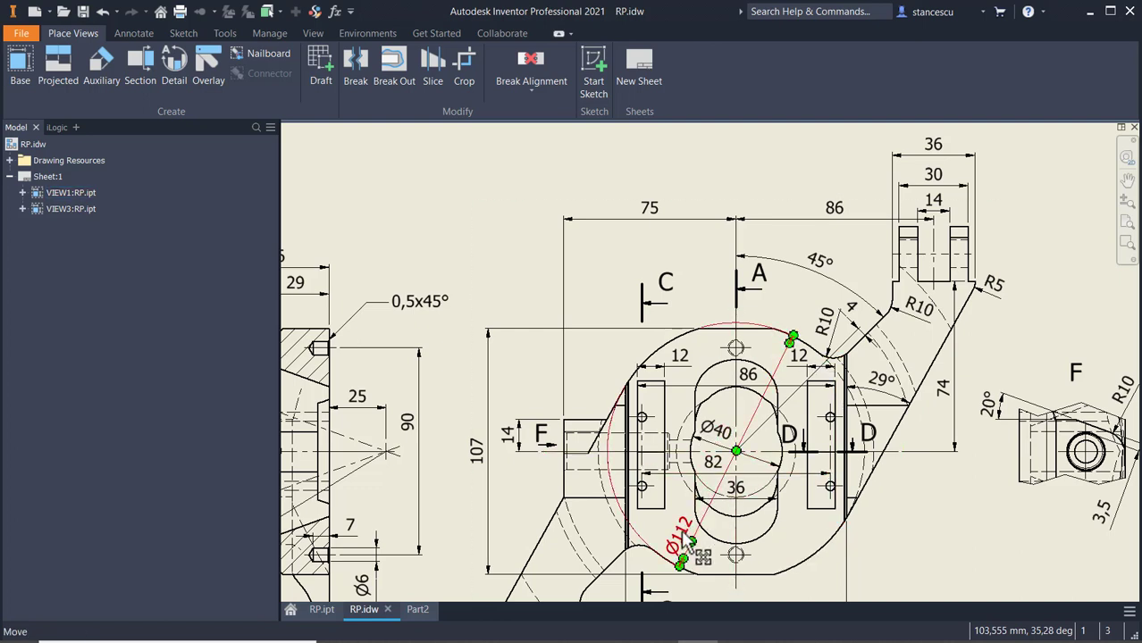
left_click(738, 458)
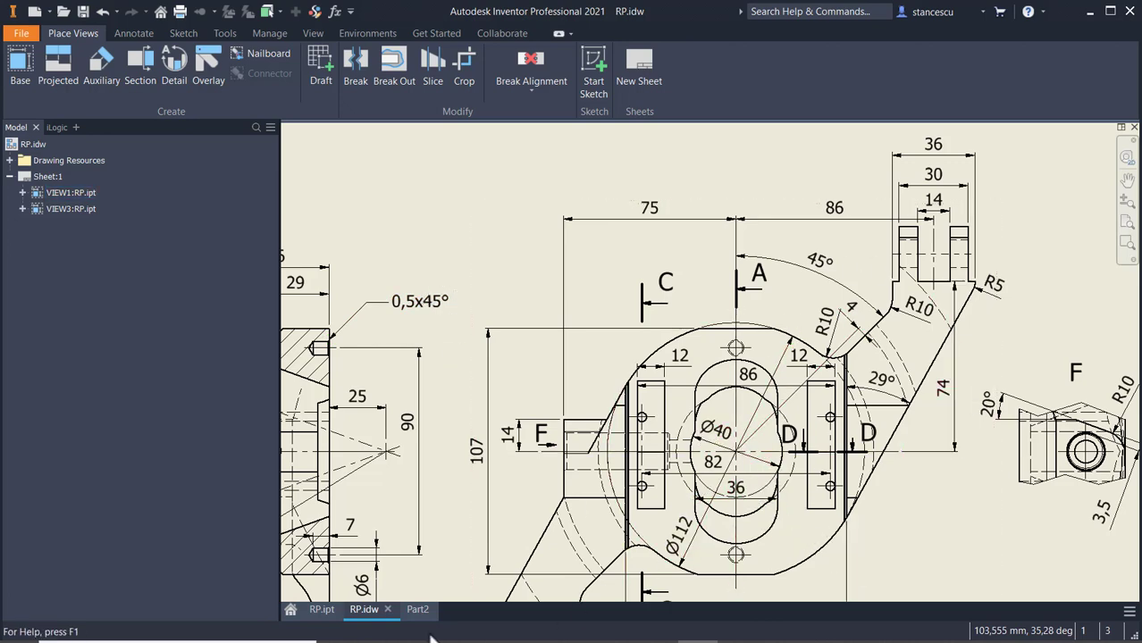
In the Part2 sketch, draw a slanted line from the circle's lower right, tangent to it, ending in a vertical segment about 4.5 mm long
left_click(419, 611)
scroll(828, 446, "up", 2)
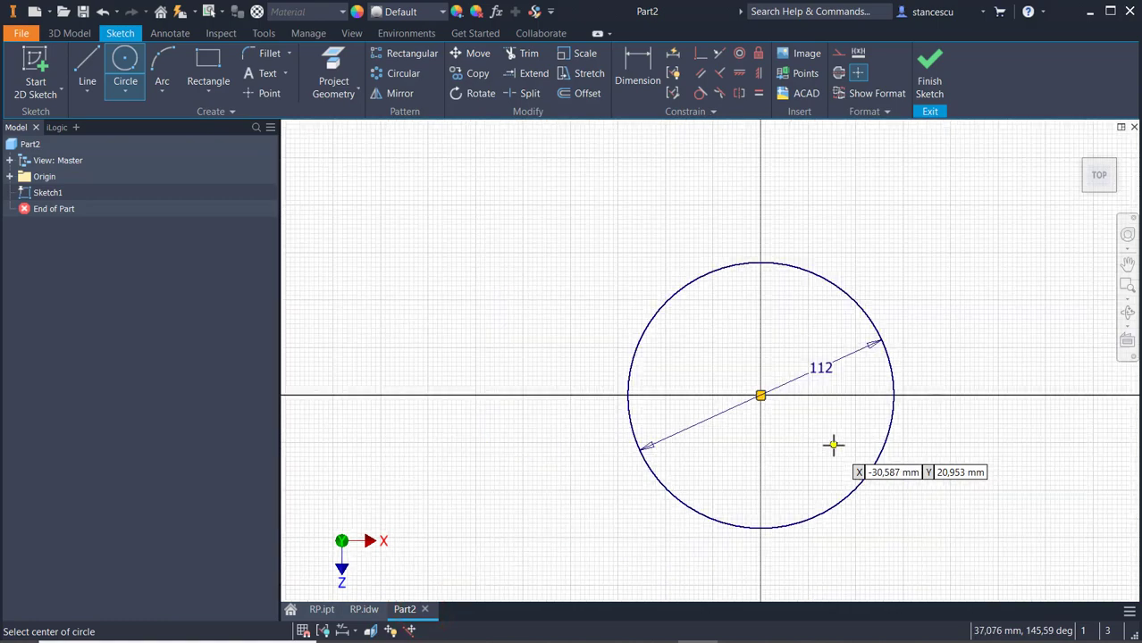
middle_click_drag(720, 464, 708, 465)
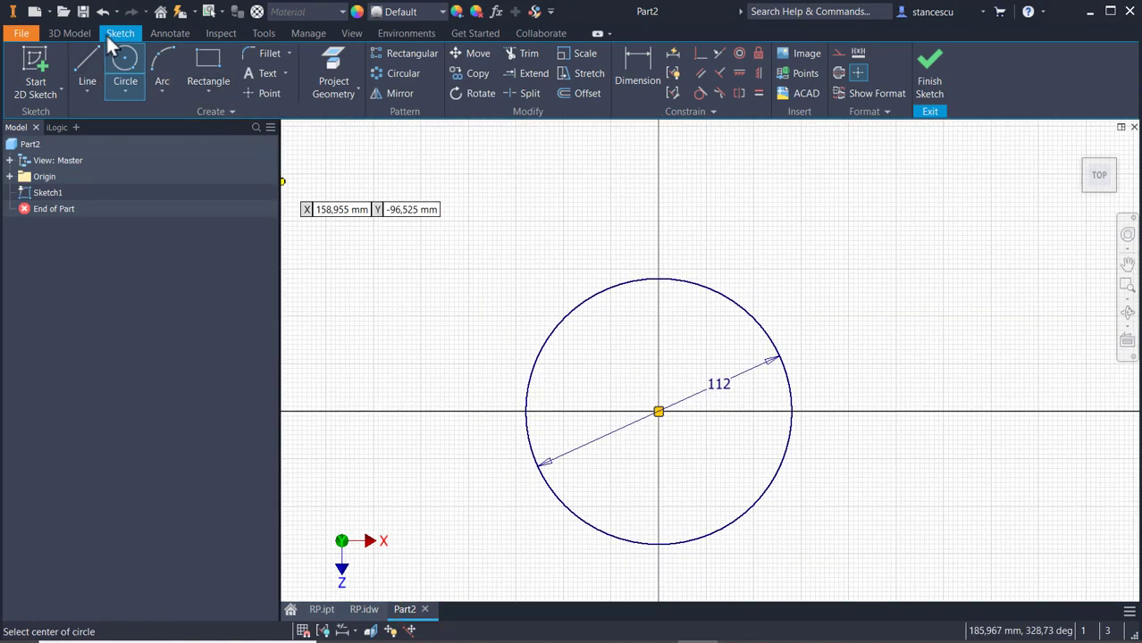
left_click(88, 63)
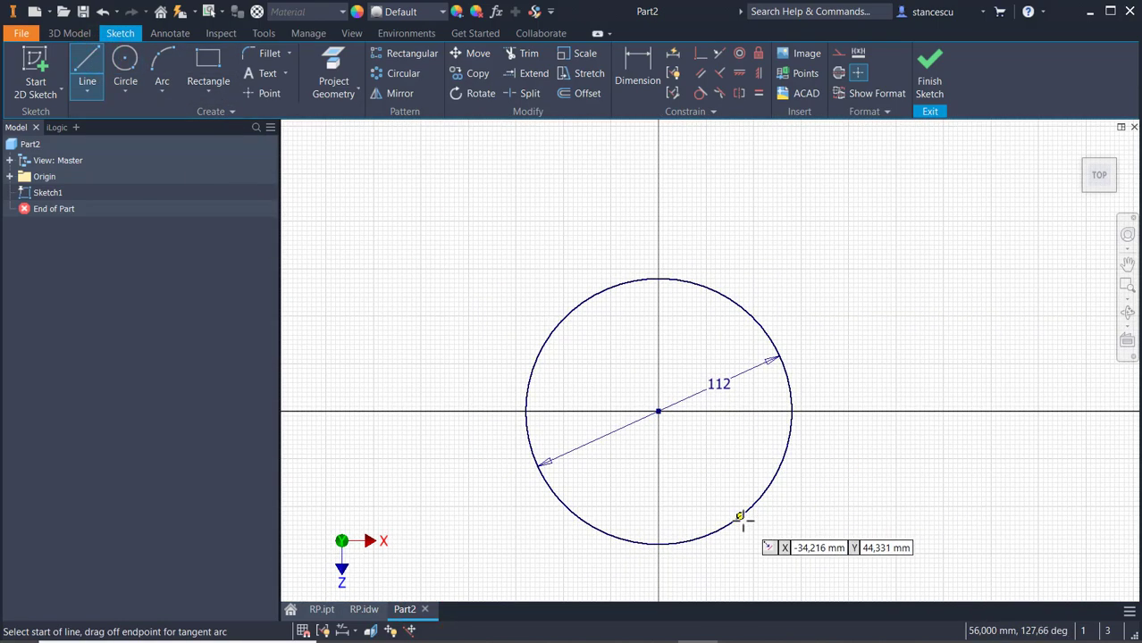
left_click_drag(738, 520, 909, 244)
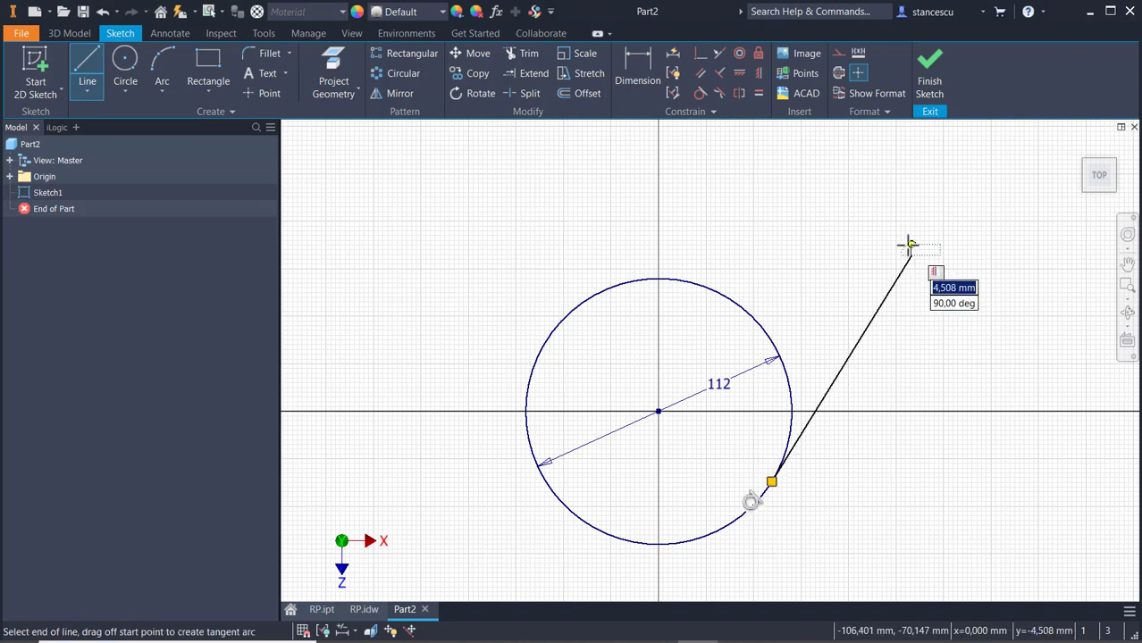
left_click(909, 246)
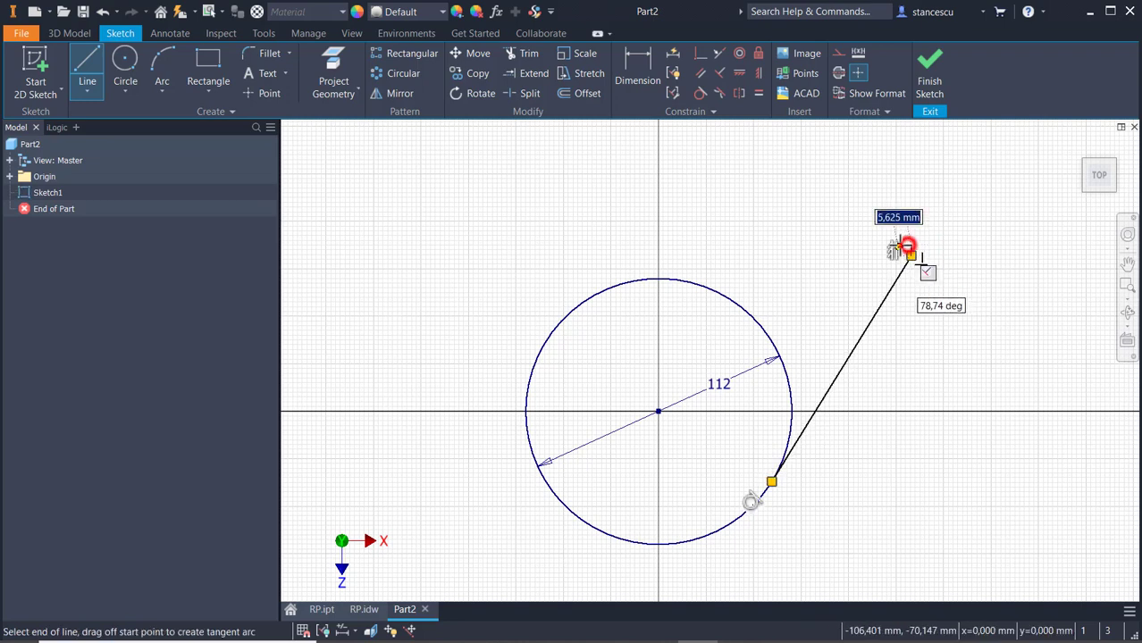
Continue the line chain with a 5.6 mm shoulder and the fork's outer prong, about 10 mm wide and 23 mm high
left_click(898, 190)
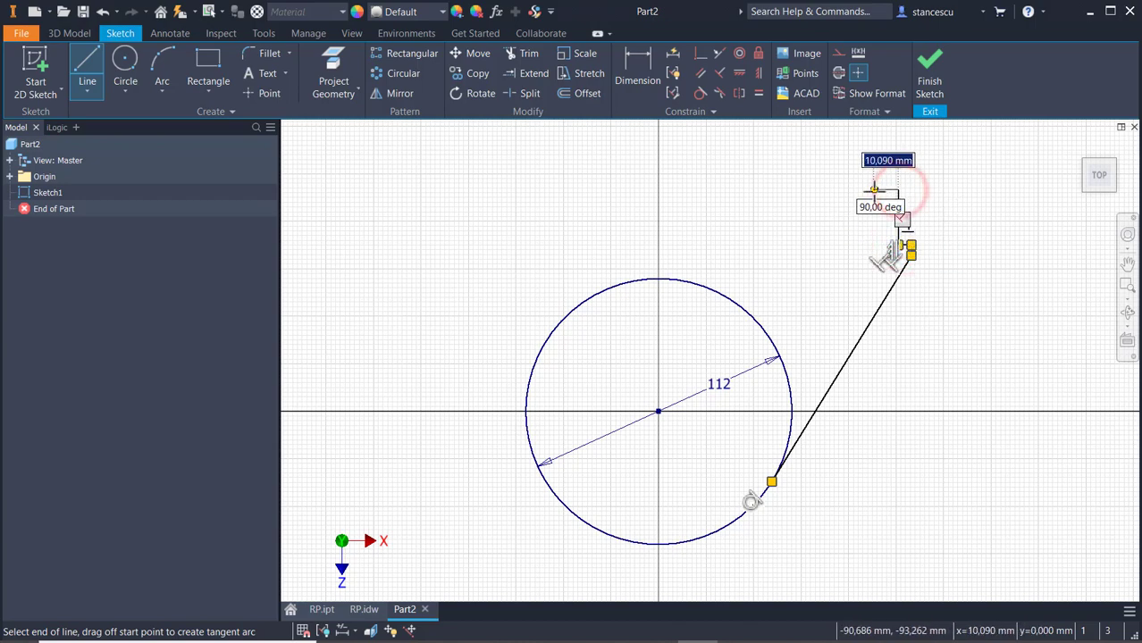
left_click(874, 192)
scroll(874, 246, "down", 3)
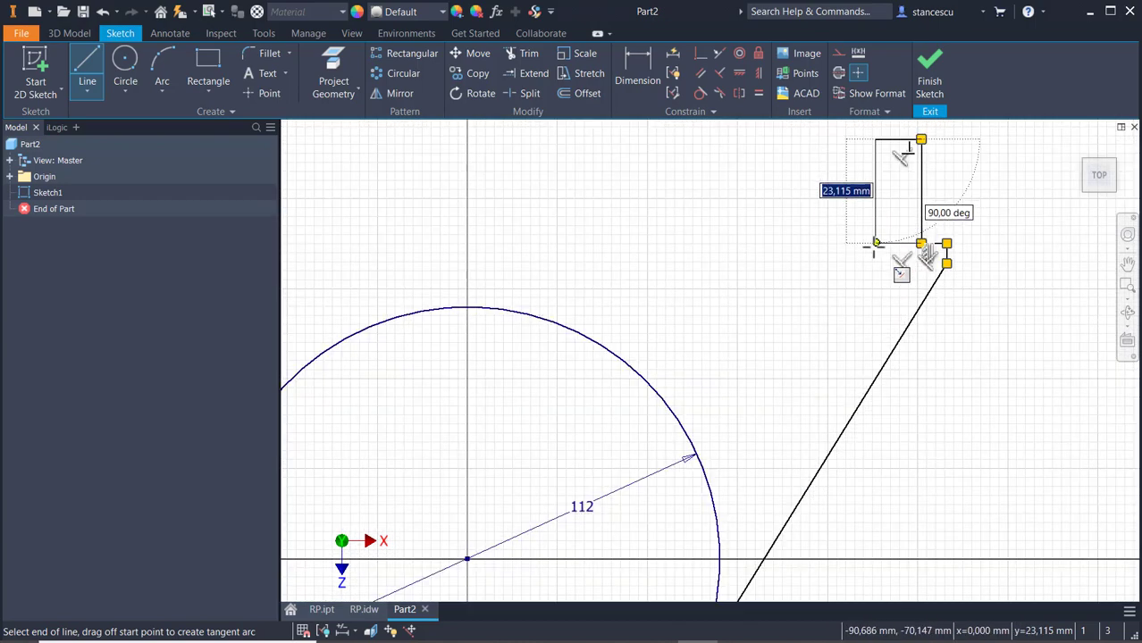
left_click(874, 245)
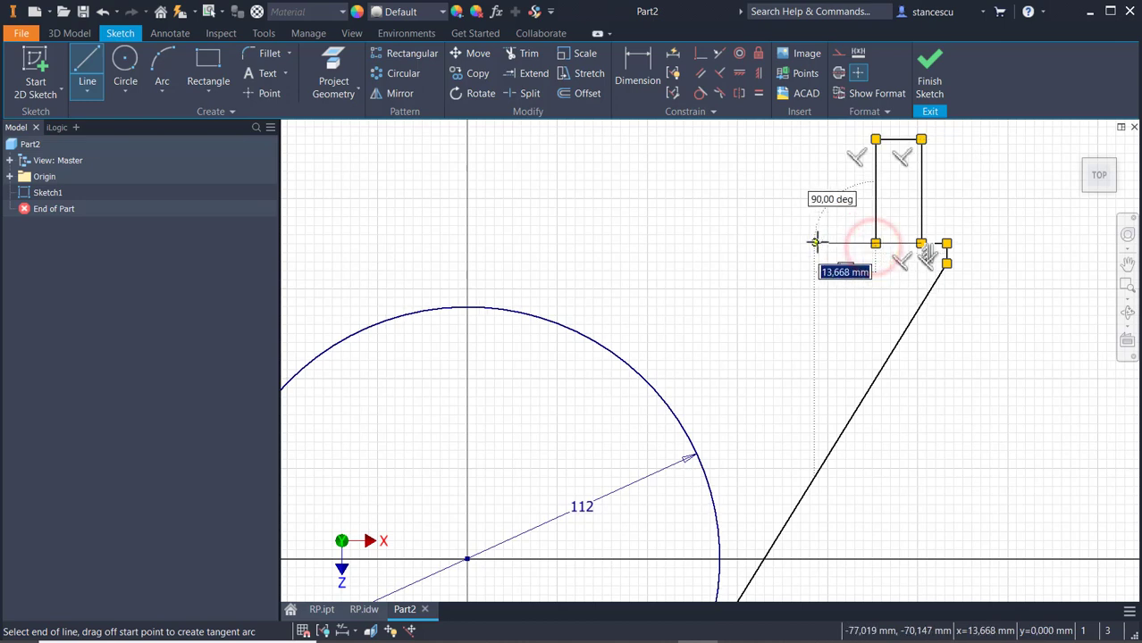
Continue with a fork gap about 13.7 mm wide, an inner prong about 6 mm wide and 23 mm high, and a 2.5 mm shoulder
left_click(814, 242)
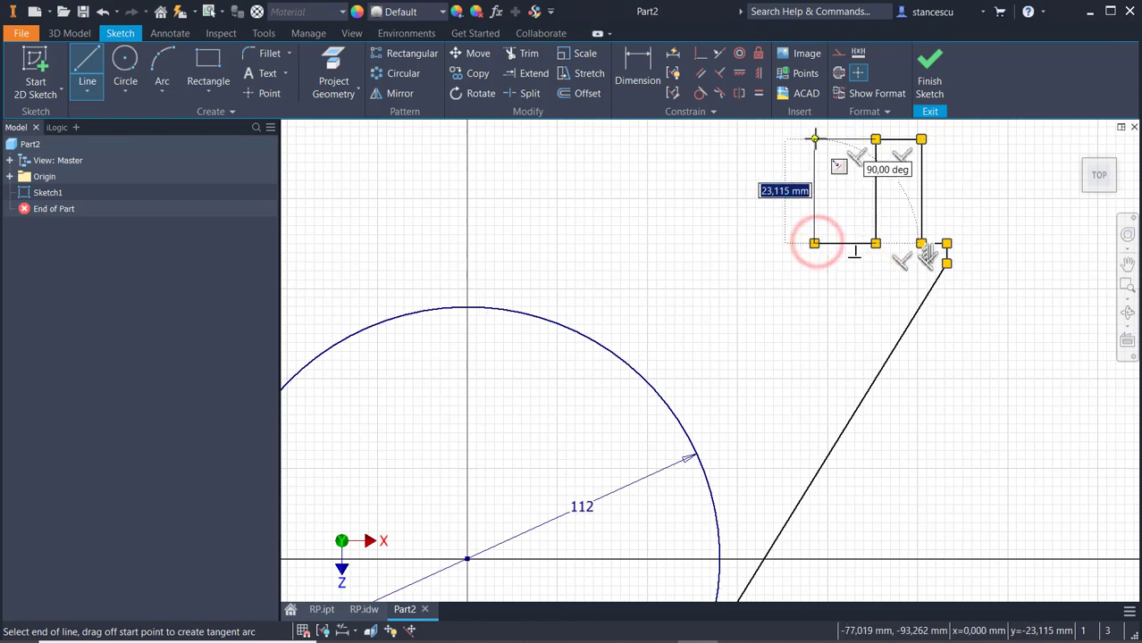
left_click(813, 139)
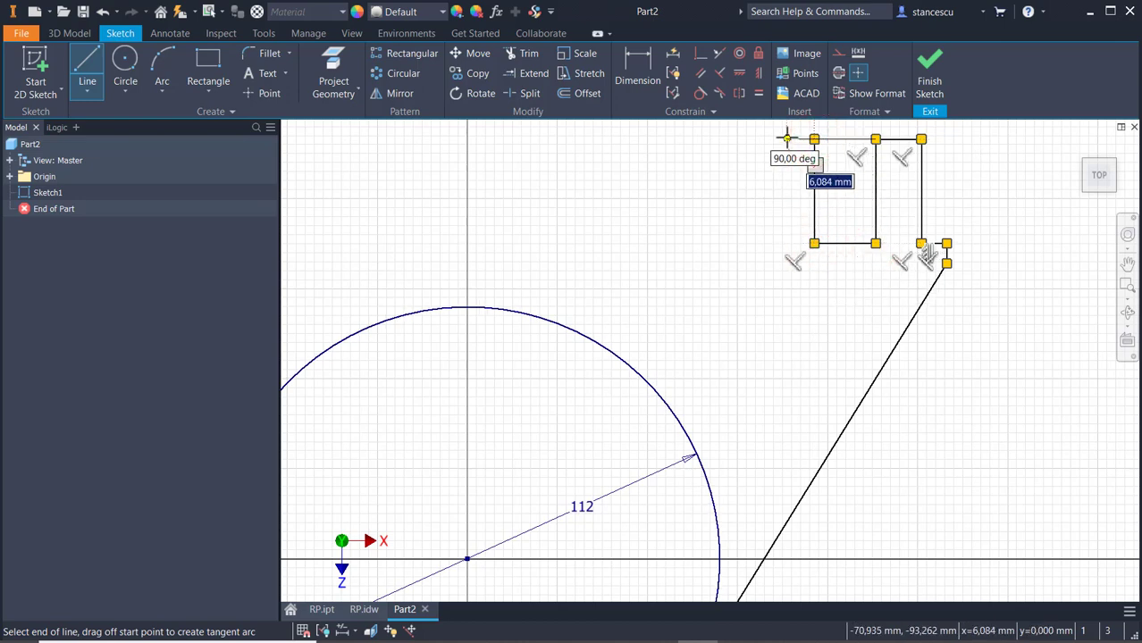
left_click(786, 139)
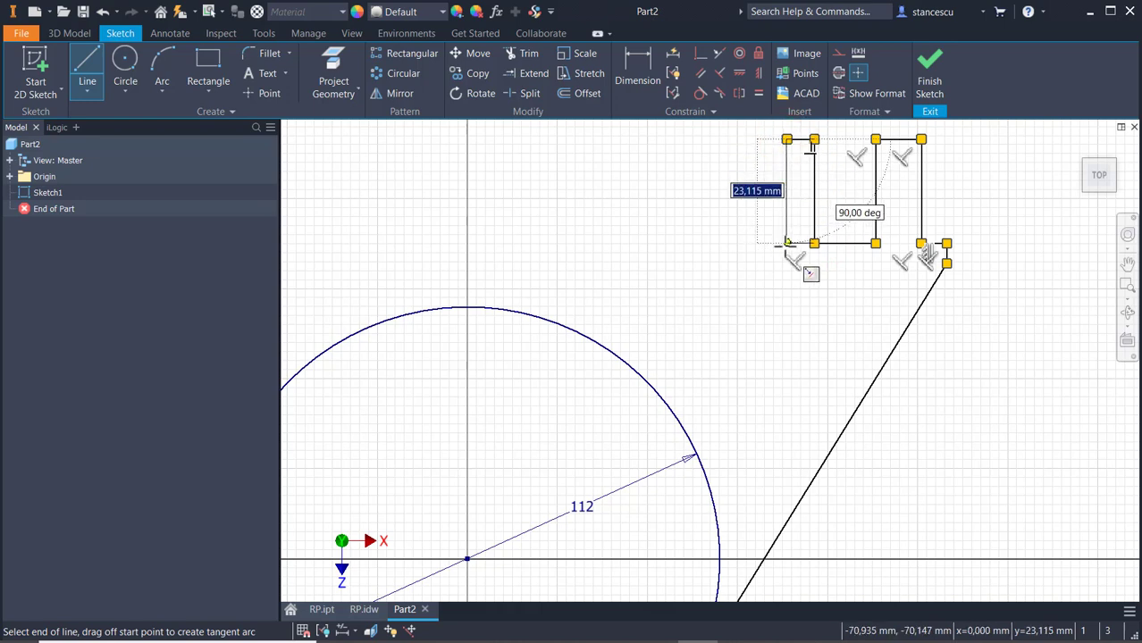
left_click(786, 242)
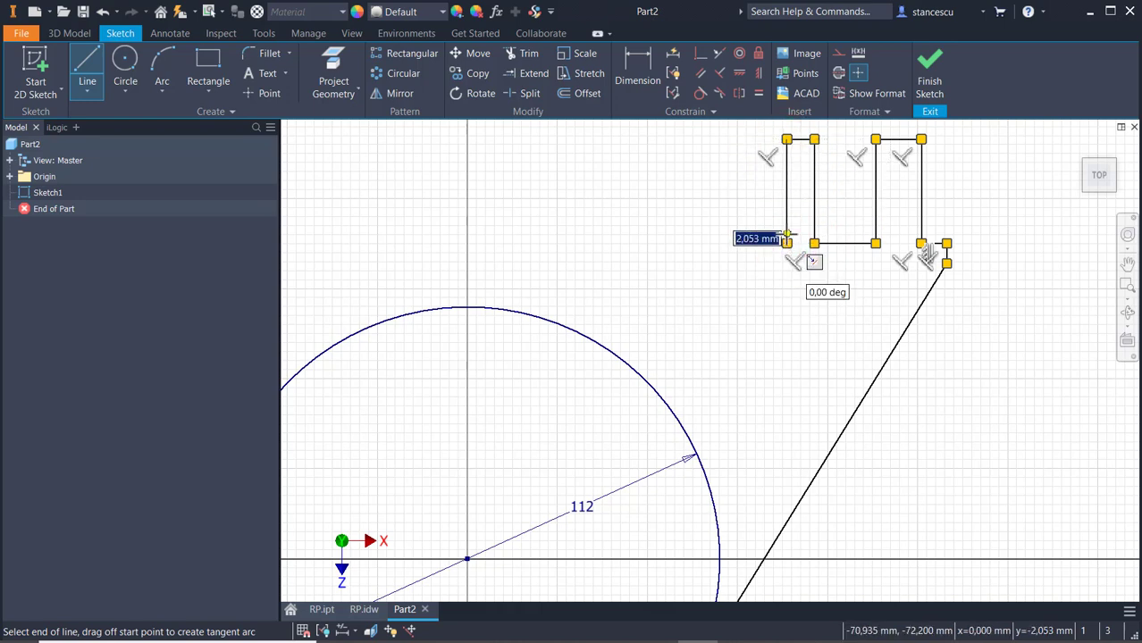
scroll(787, 237, "up", 3)
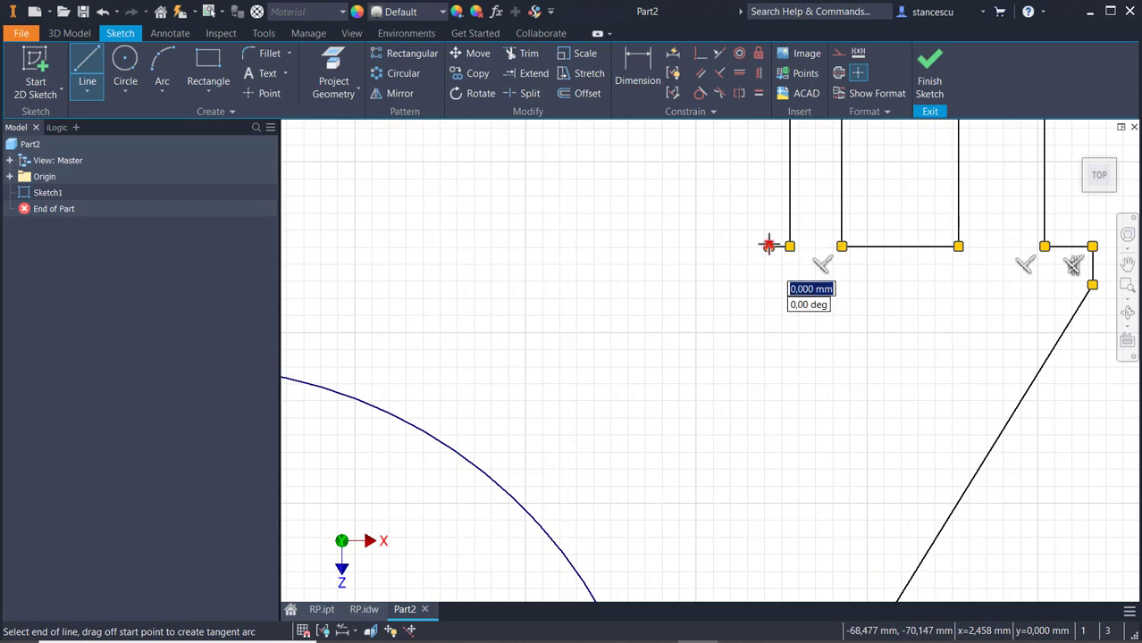
left_click(769, 246)
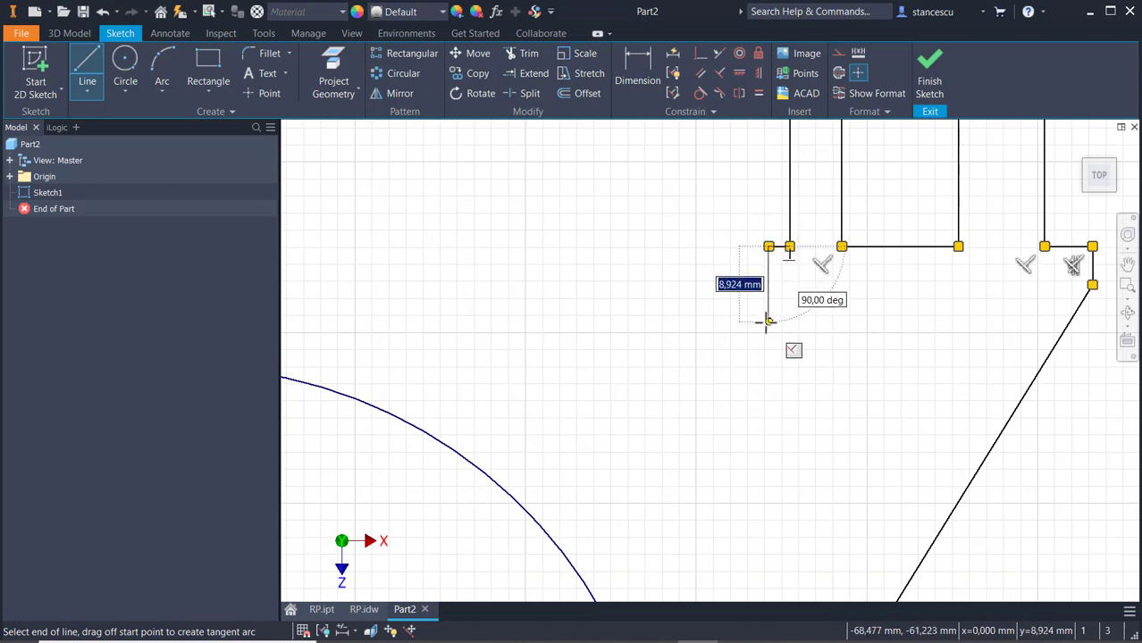
Continue the chain with a vertical segment about 8.9 mm long, a tangent arc, a slanted line about 22.7 mm long and a tangent arc ending on the circle
left_click(765, 320)
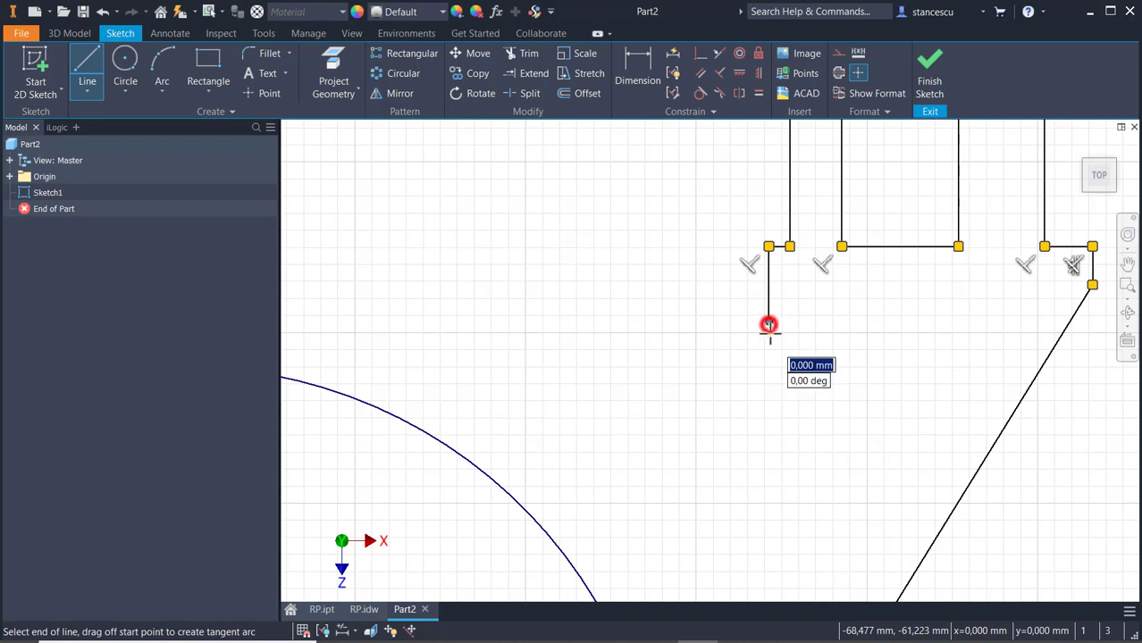
left_click_drag(768, 325, 735, 385)
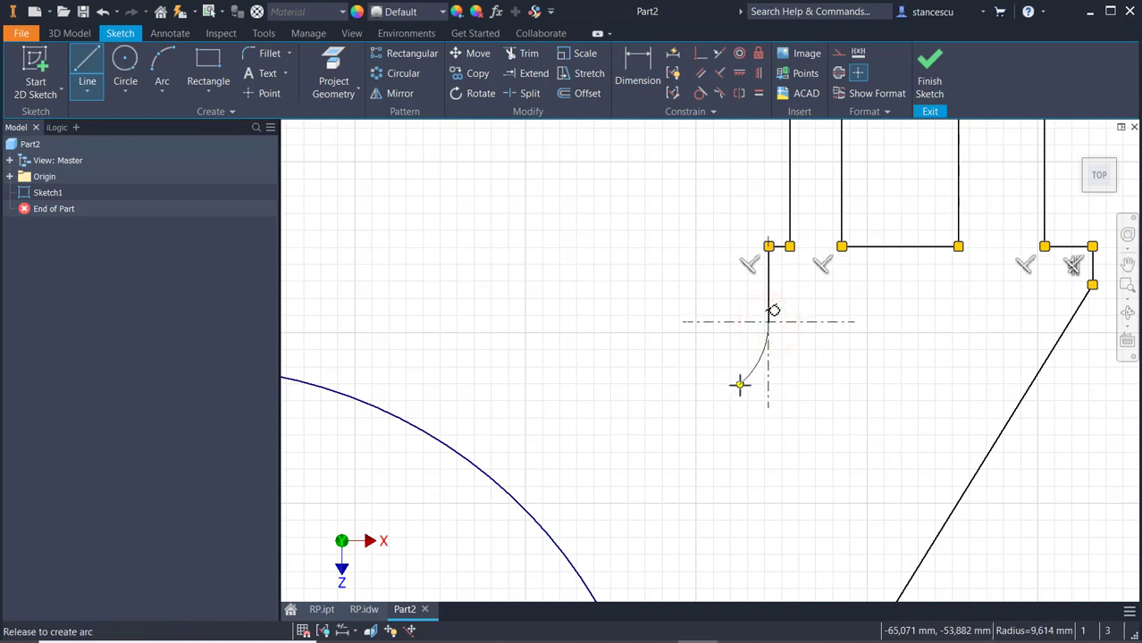
left_click_drag(738, 385, 739, 384)
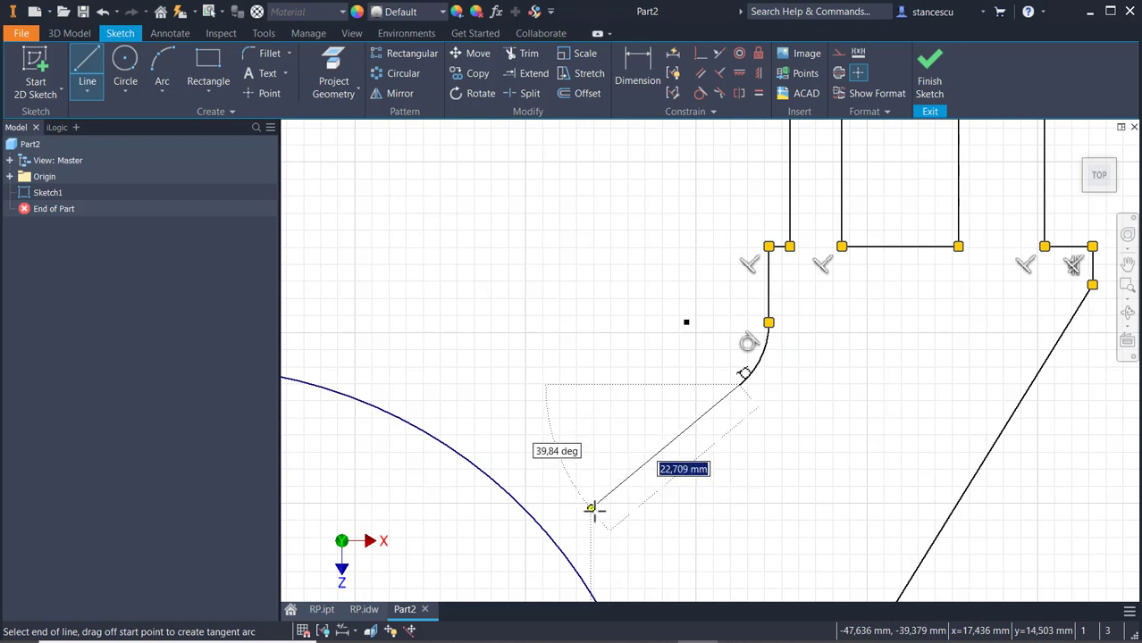
left_click_drag(594, 509, 509, 494)
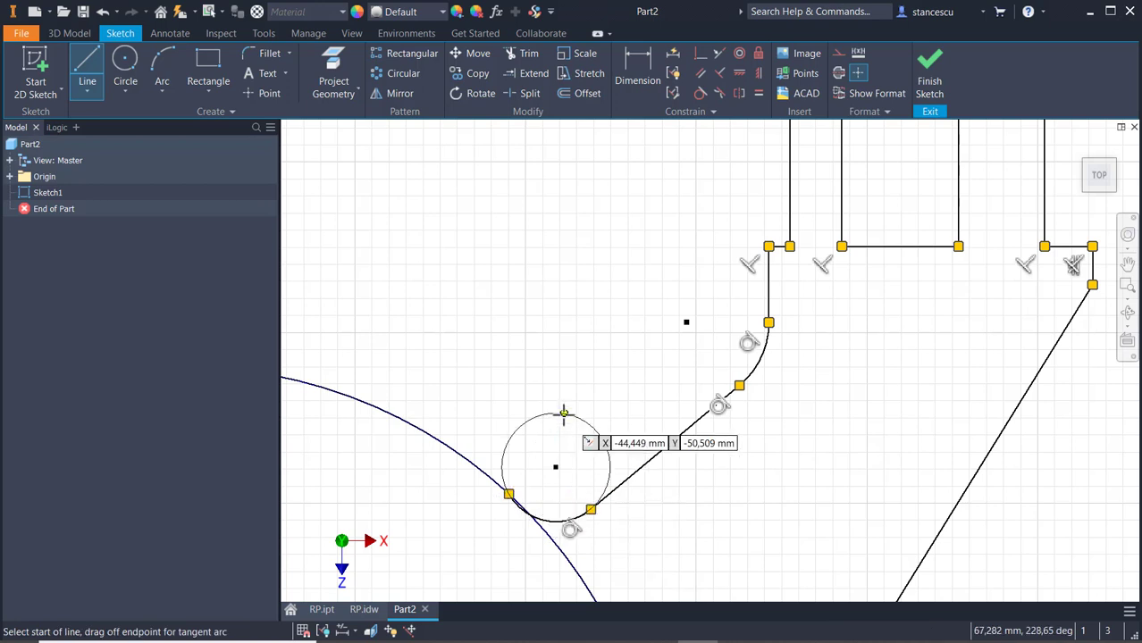
Make the small arc at the end of the line chain tangent to the Ø112 circle
left_click(696, 93)
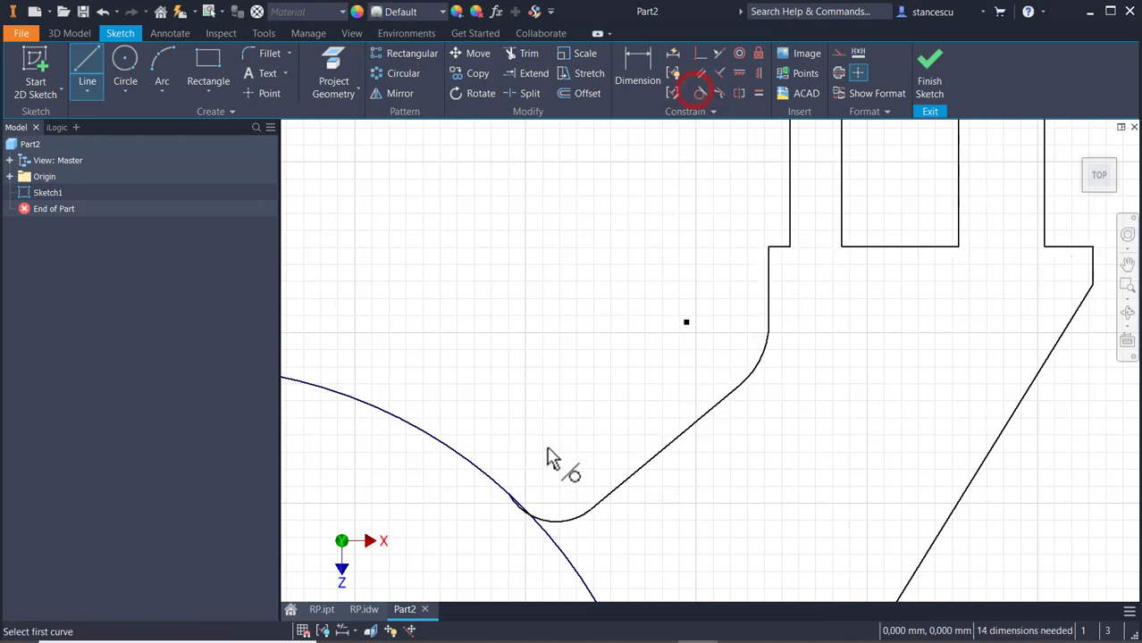
left_click(540, 519)
left_click(491, 484)
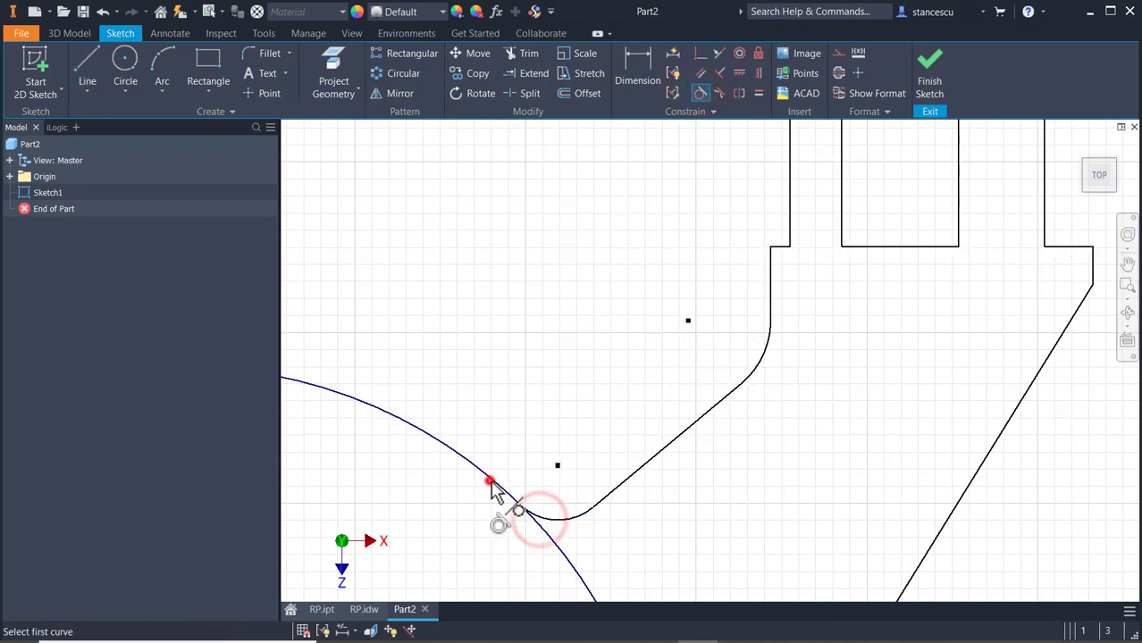
Set the angle between the outer prong's outer edge and the arm's long slanted edge to 29 degrees
scroll(826, 455, "up", 5)
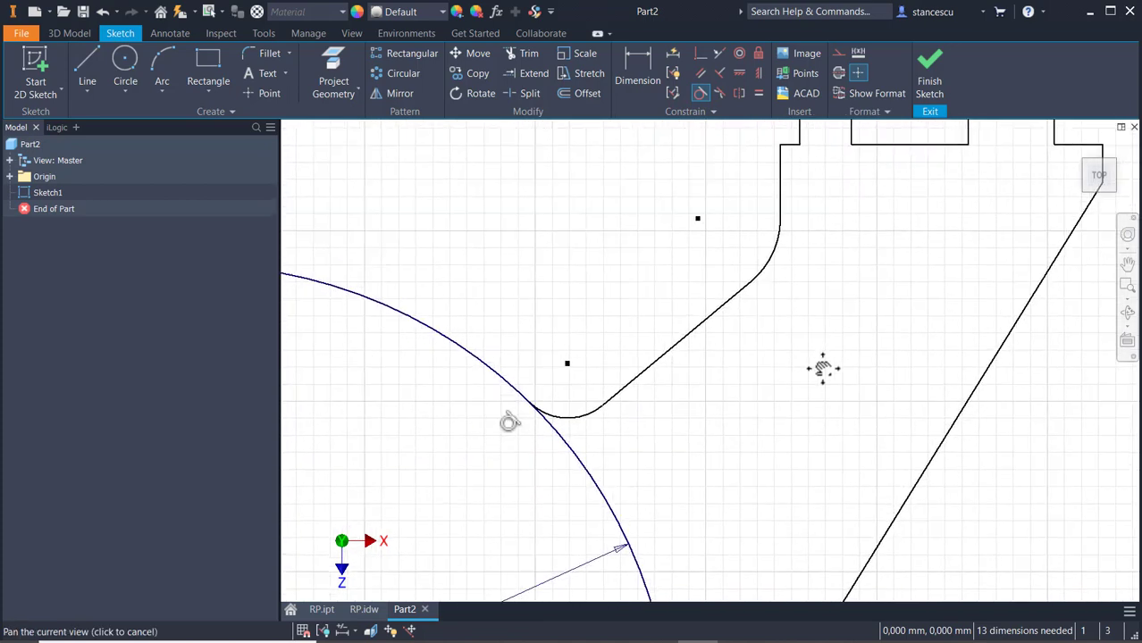
middle_click_drag(826, 393, 858, 315)
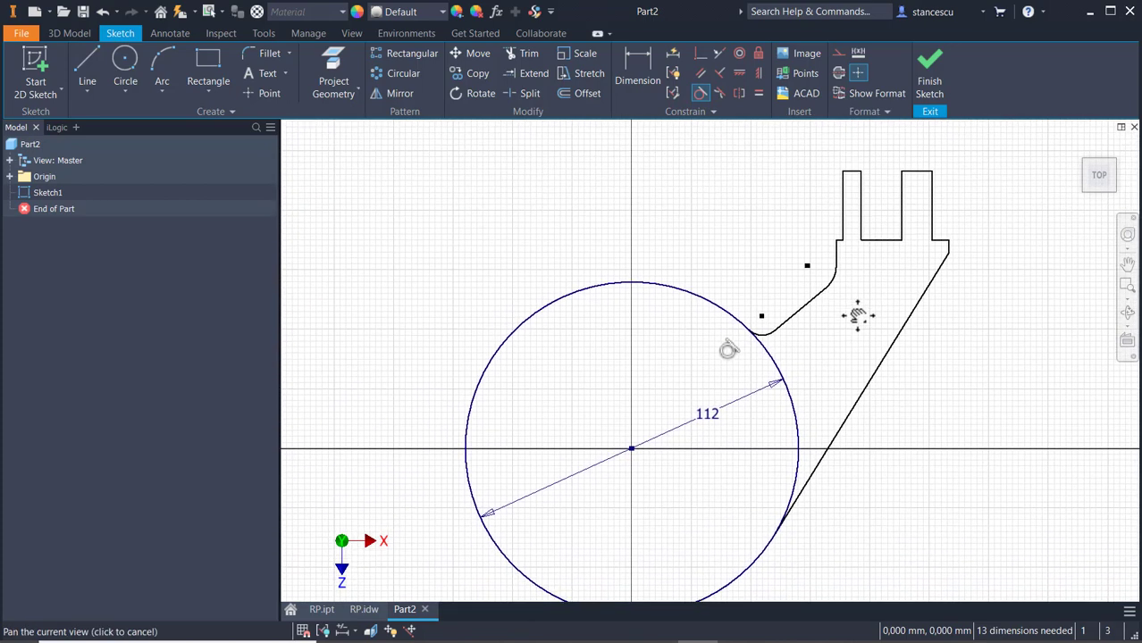
left_click(643, 70)
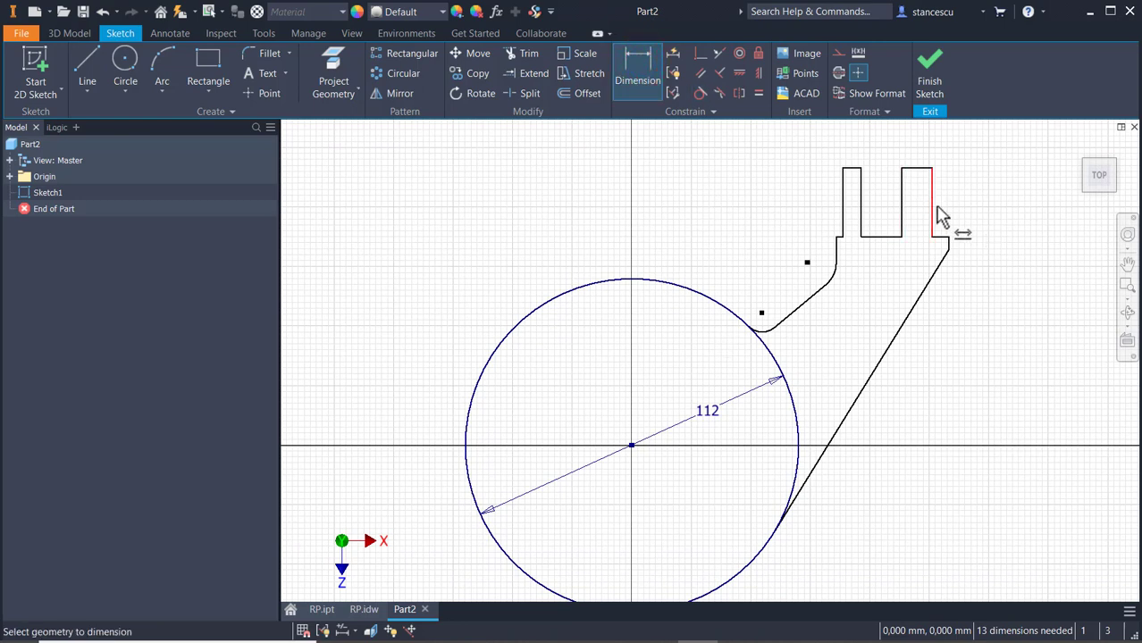
left_click(907, 316)
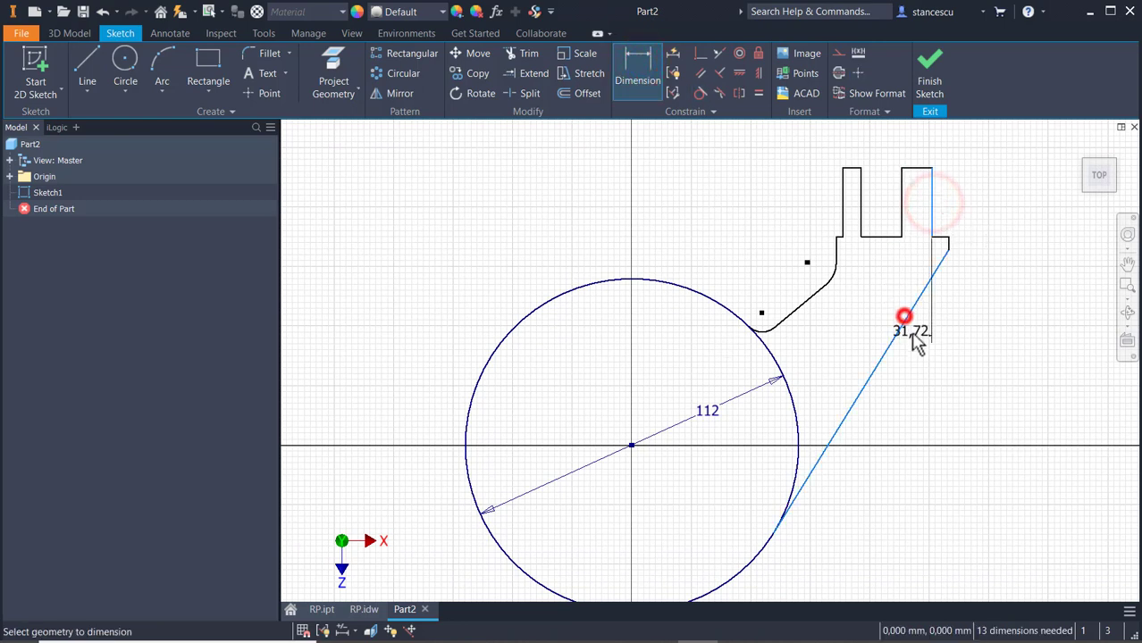
left_click(909, 386)
type("2")
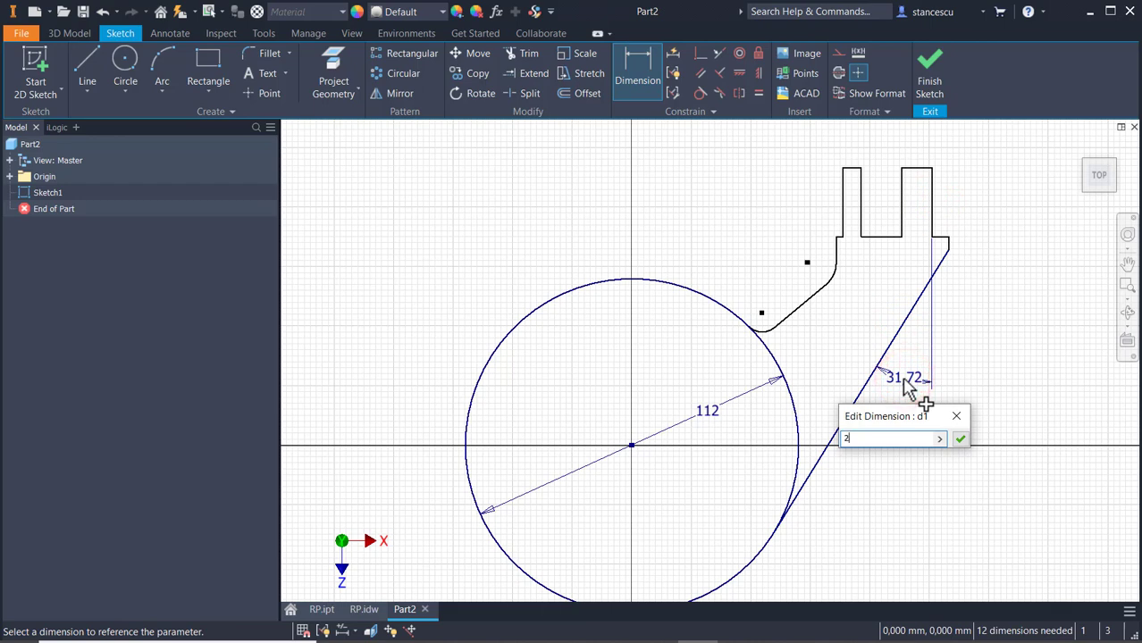
type("9")
key("Return")
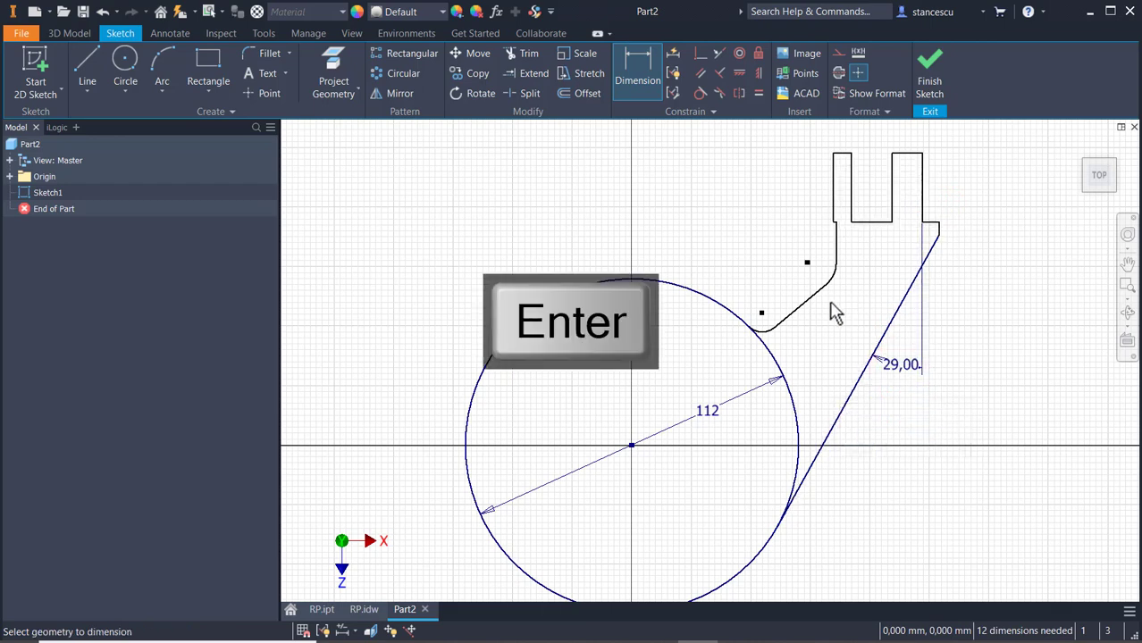
Set the angle between the outer prong's outer edge and the arm's short inner slanted line to 45 degrees
left_click(924, 190)
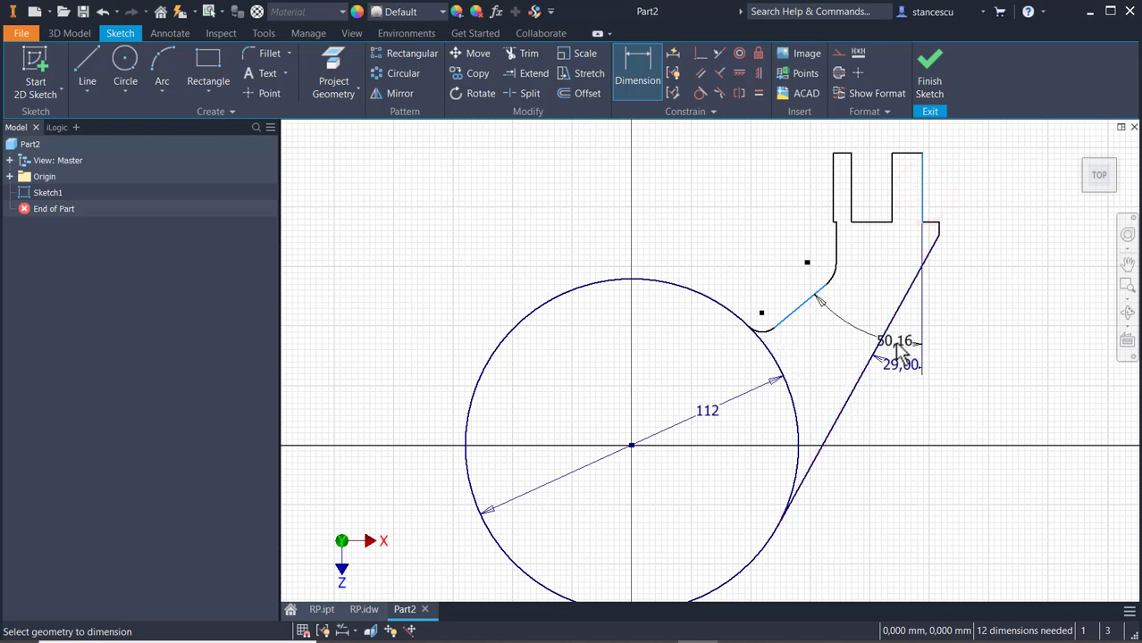
left_click(896, 344)
type("4")
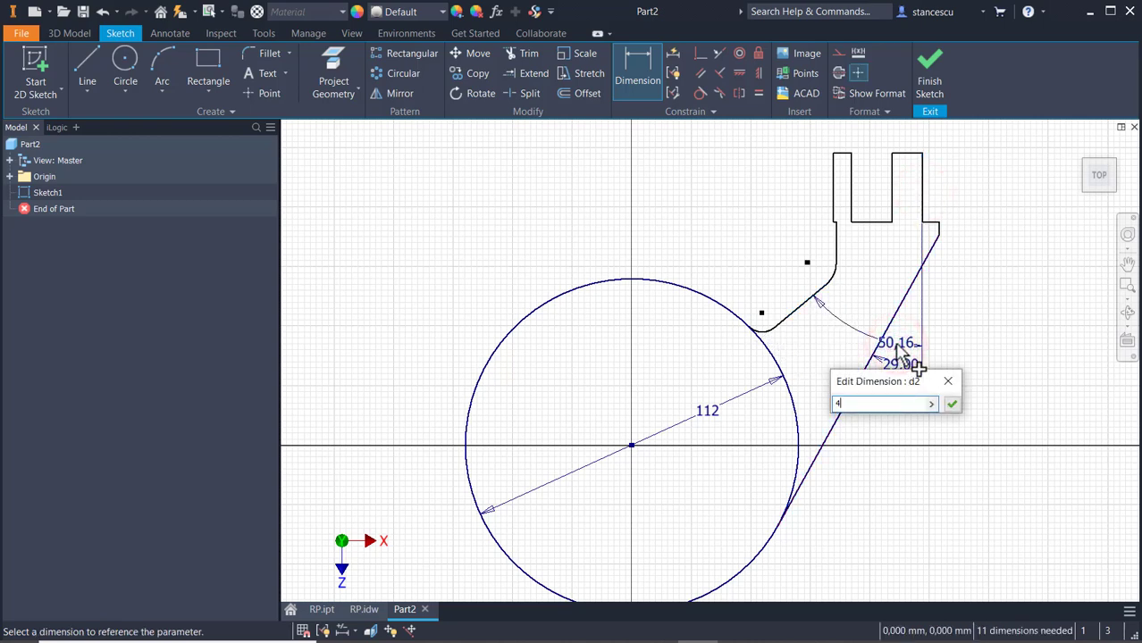
type("5")
key("Return")
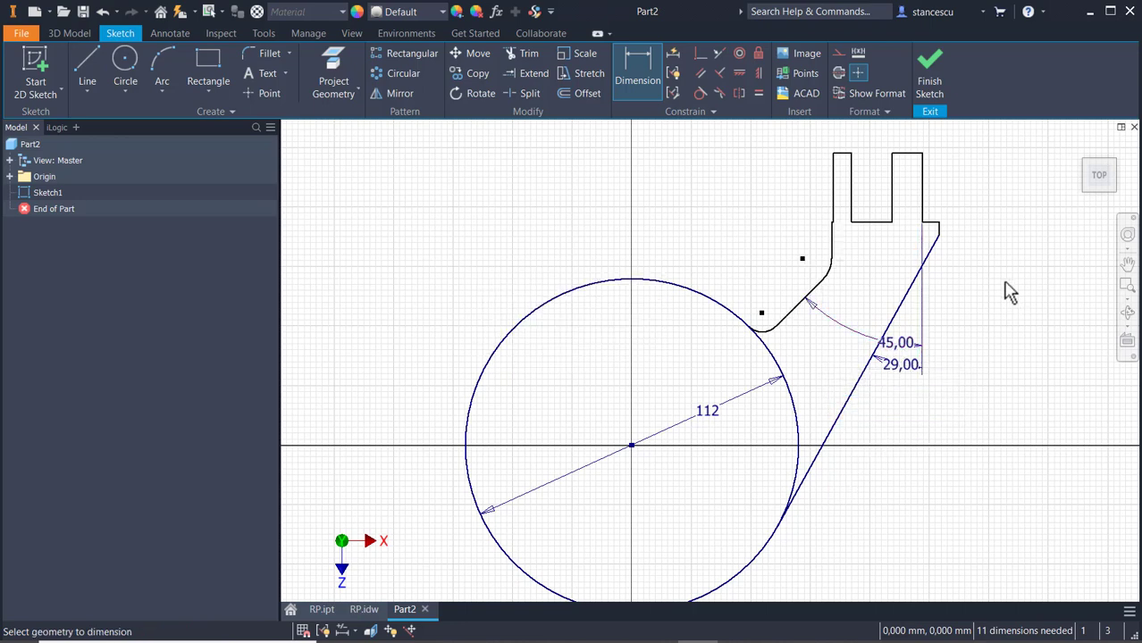
Apply an Equal constraint to the two arcs at the ends of the arm's inner slanted line
left_click(757, 92)
left_click(827, 271)
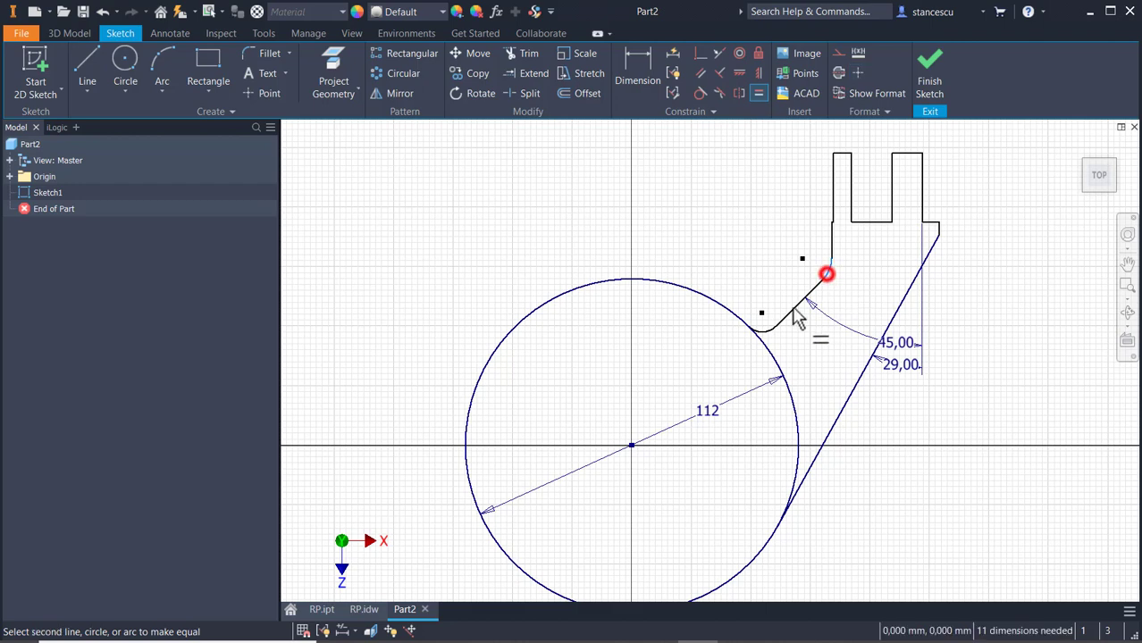
left_click(760, 329)
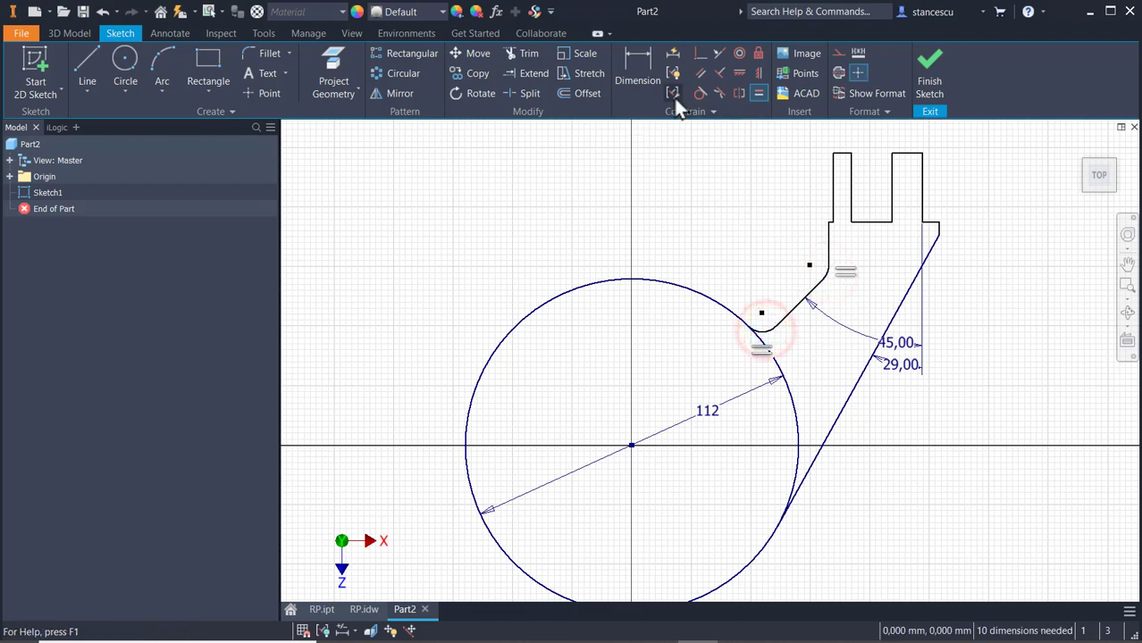
Dimension the upper of the two inner arm arcs with a radius of 10 mm
left_click(635, 68)
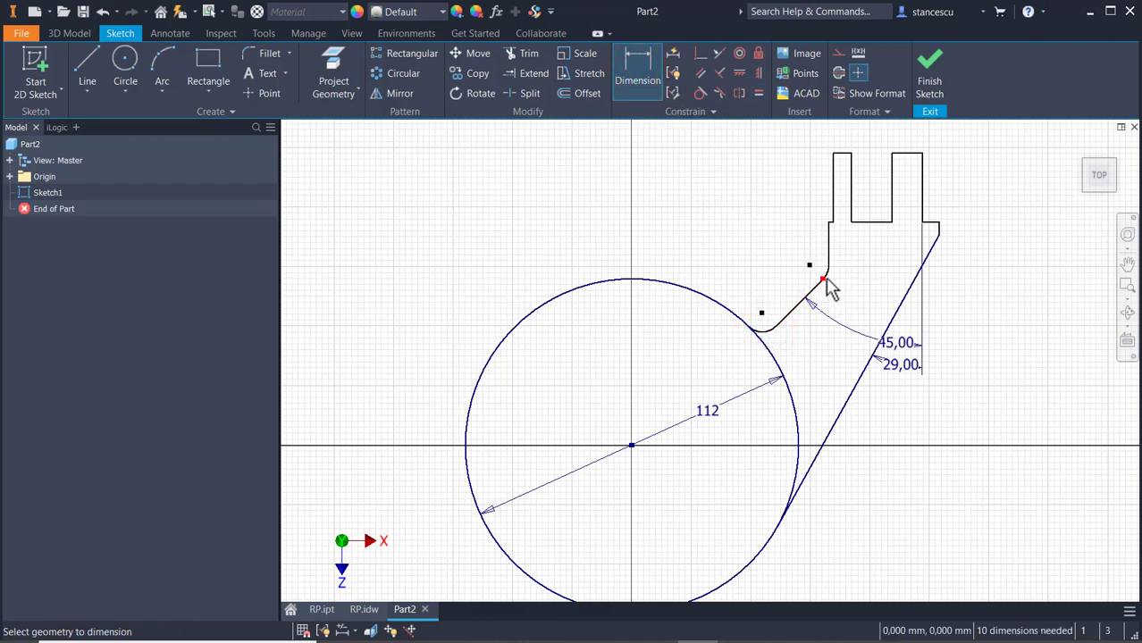
left_click(828, 273)
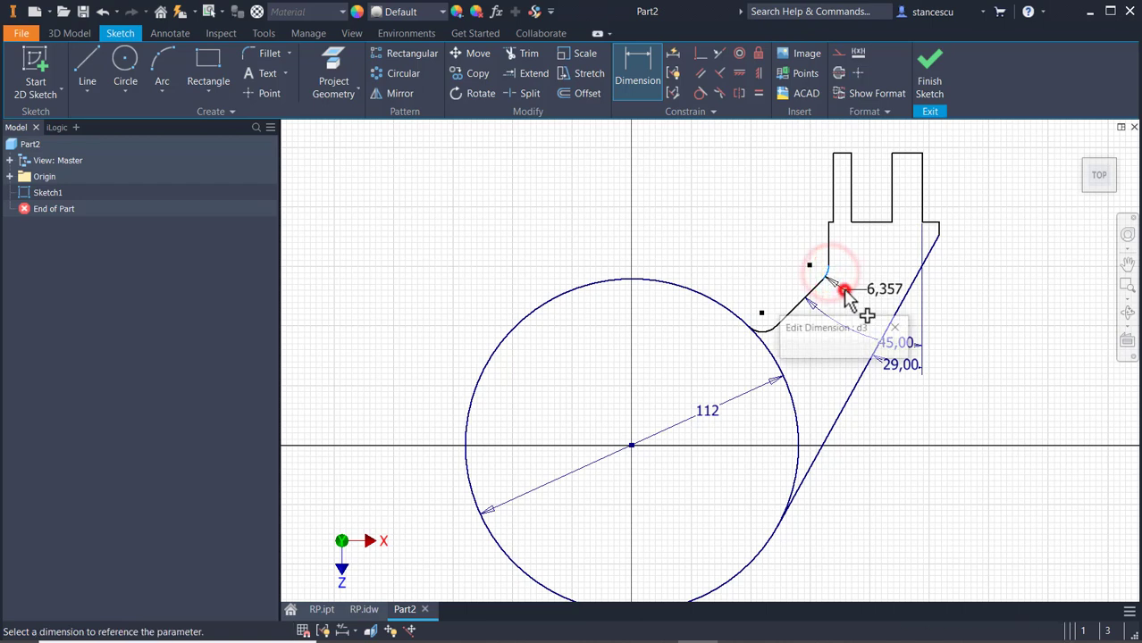
left_click(846, 290)
type("10")
key("Return")
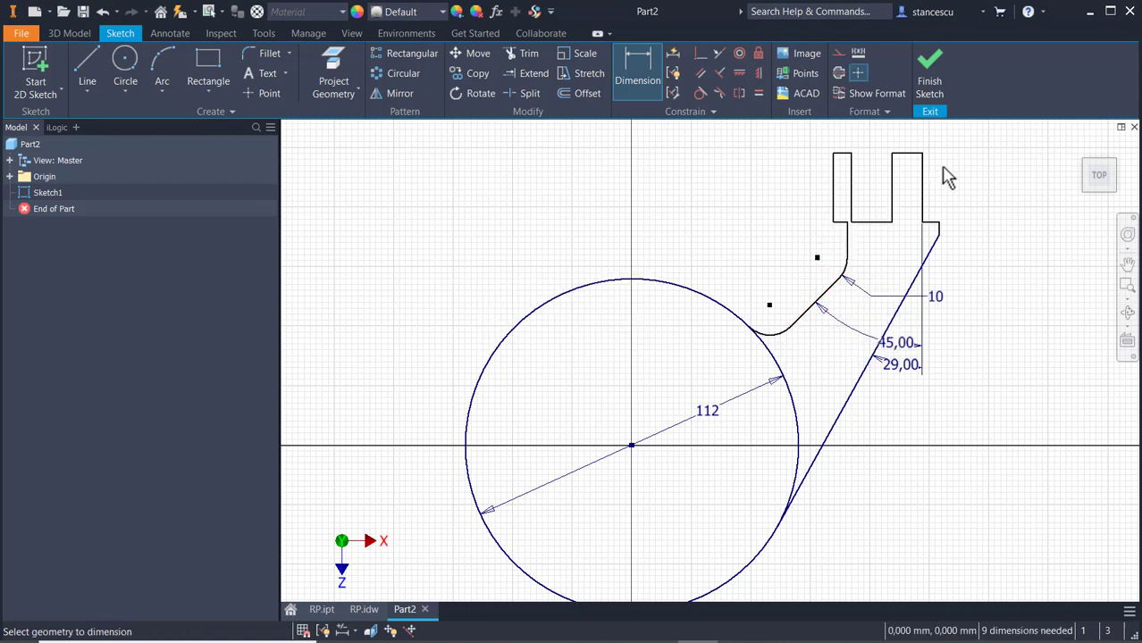
key("Escape")
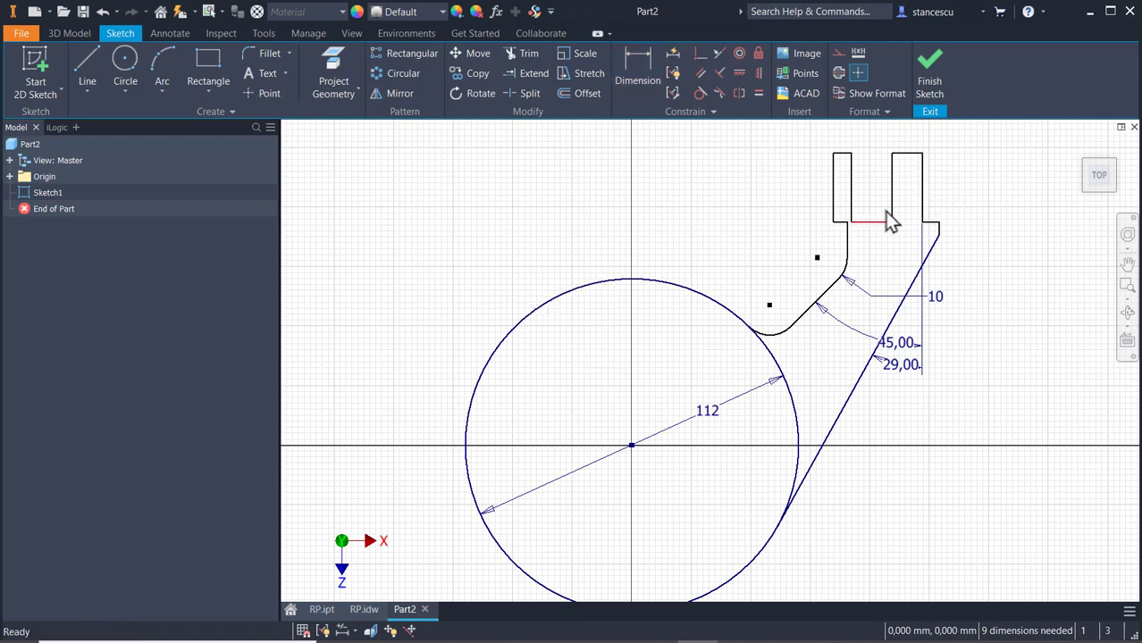
Reposition the prongs' vertical edges so the inner prong sits inside its shoulder, and make both prong tops equal in width
left_click_drag(922, 195, 856, 213)
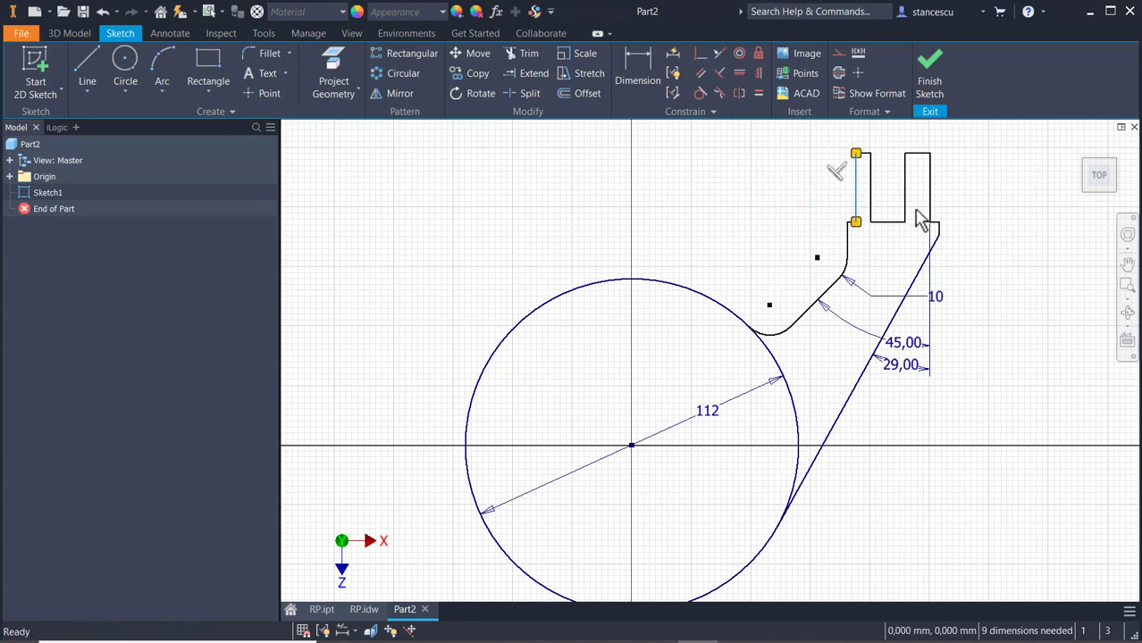
middle_click_drag(958, 236, 961, 370)
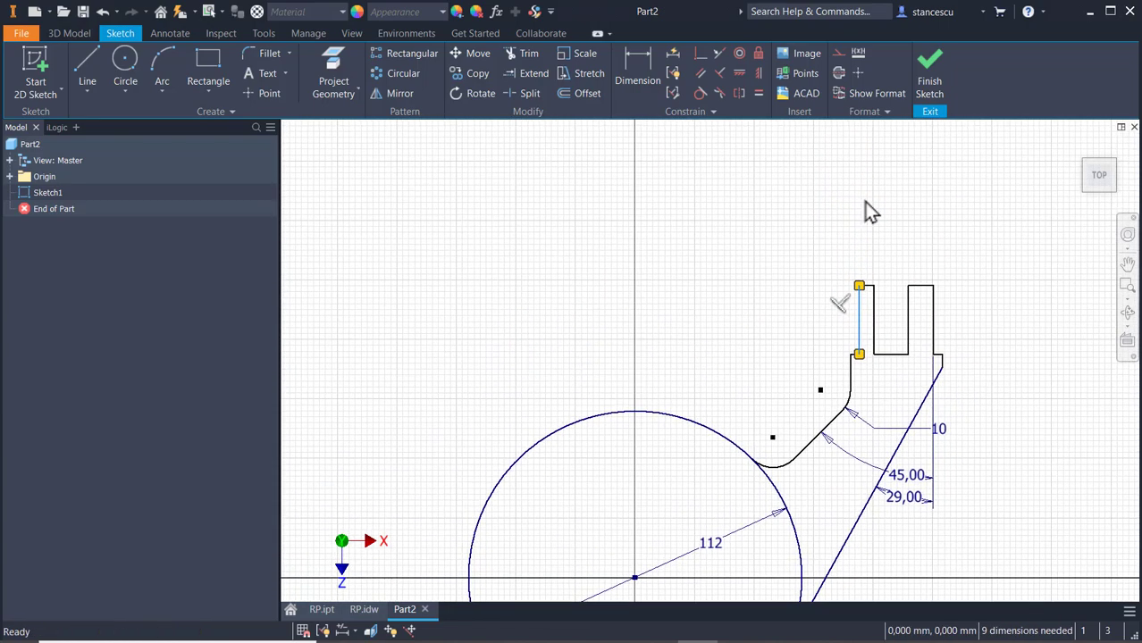
left_click(758, 93)
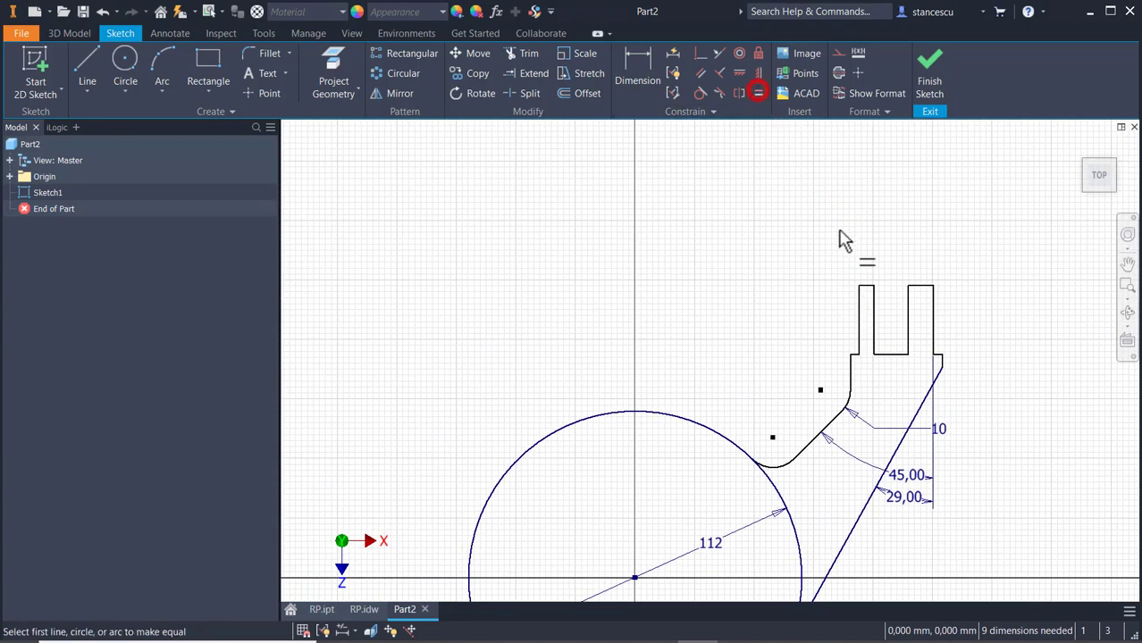
left_click(918, 287)
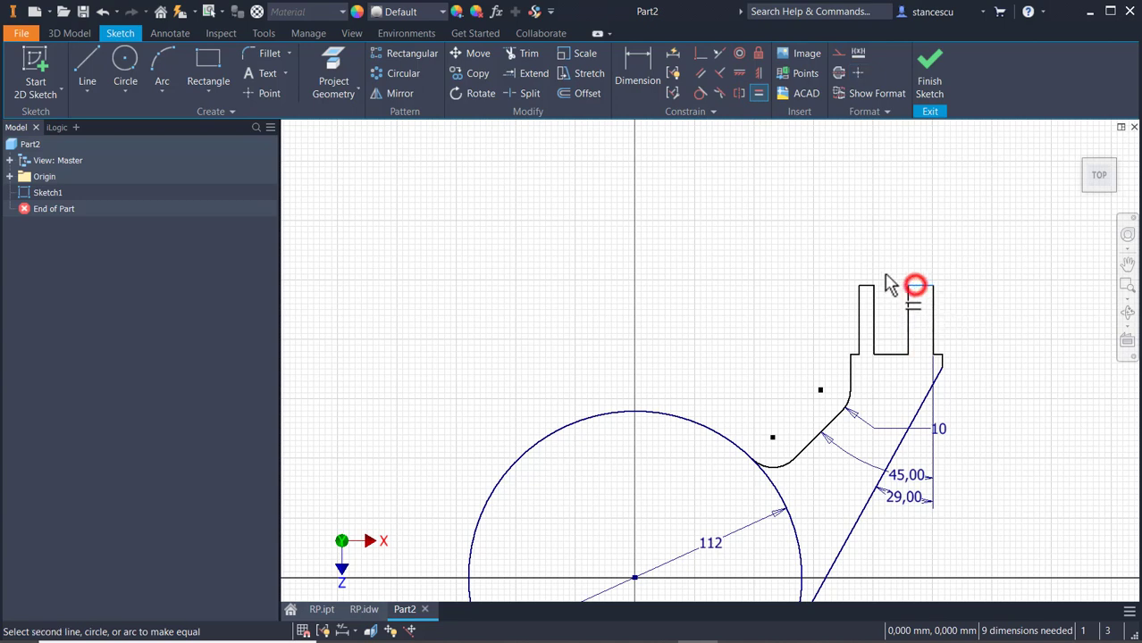
left_click(867, 286)
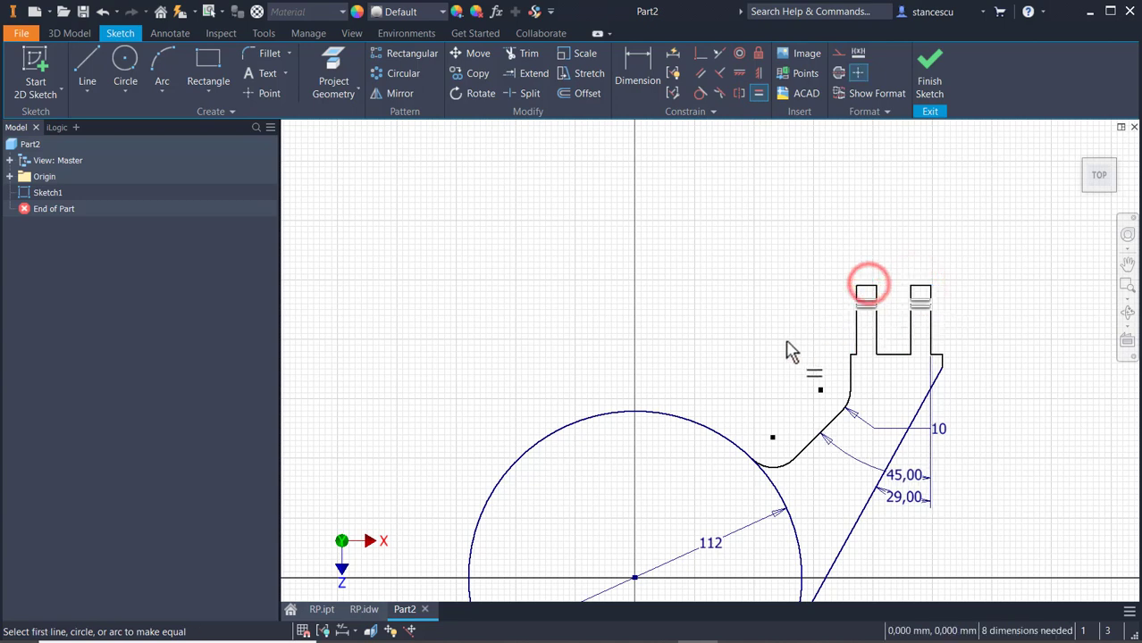
Make the inner and outer horizontal shoulders beside the fork prongs equal in length
scroll(853, 347, "up", 3)
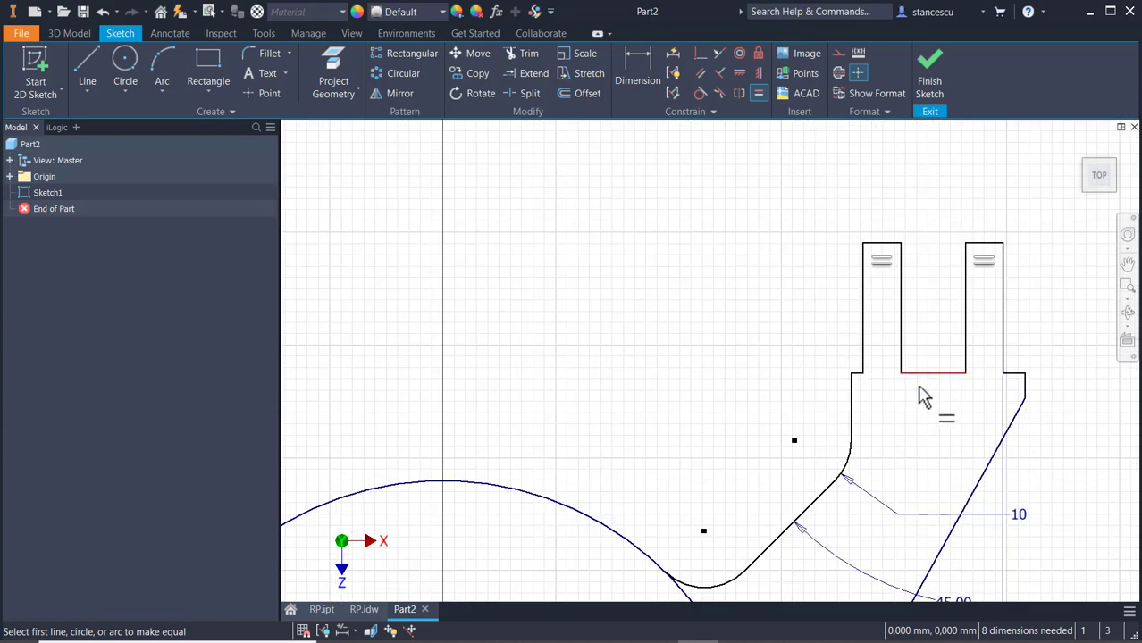
left_click(857, 375)
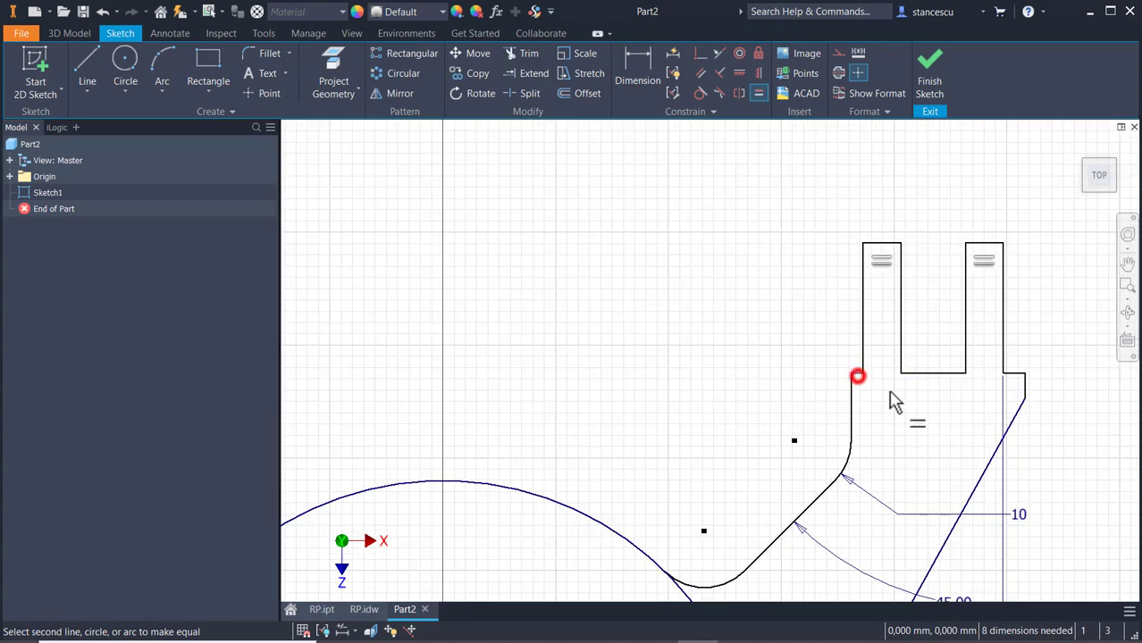
left_click(1014, 372)
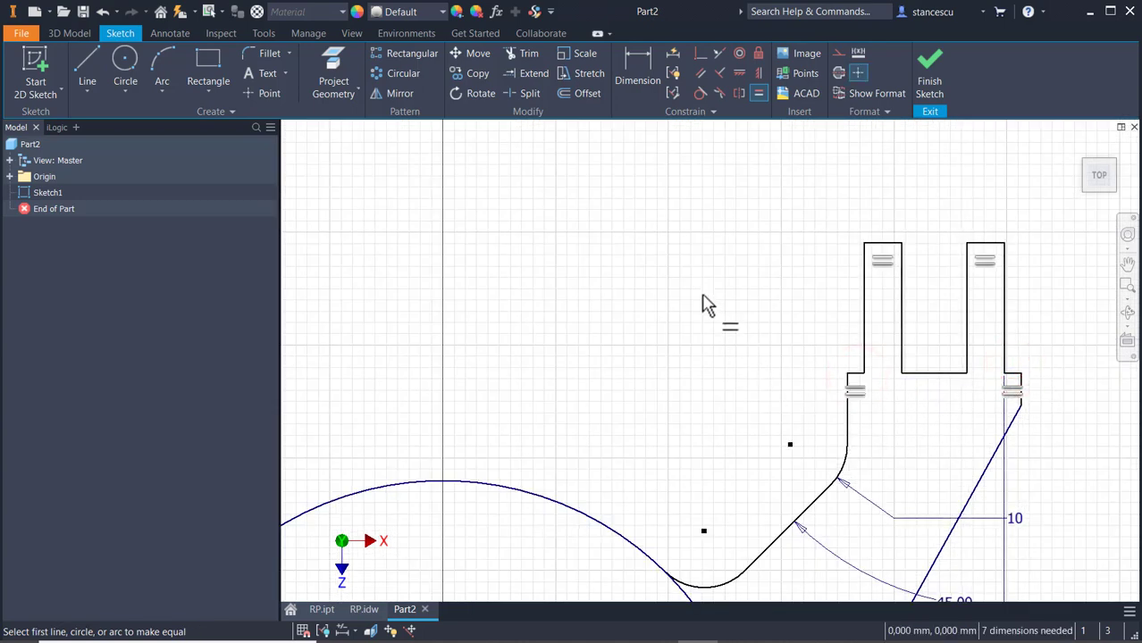
key("Escape")
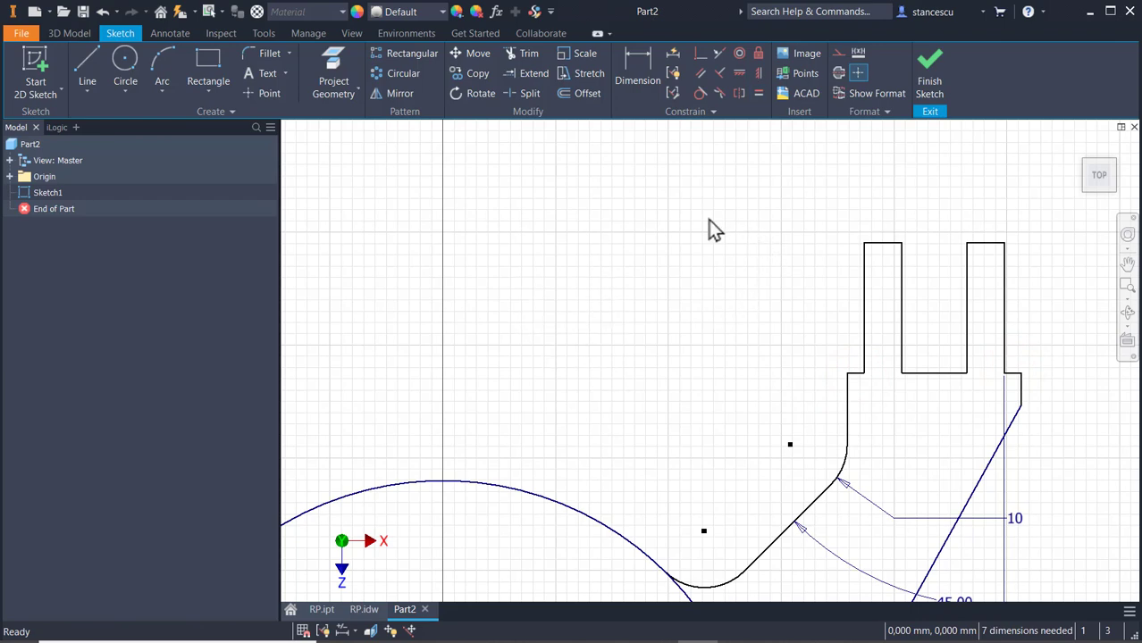
left_click(88, 63)
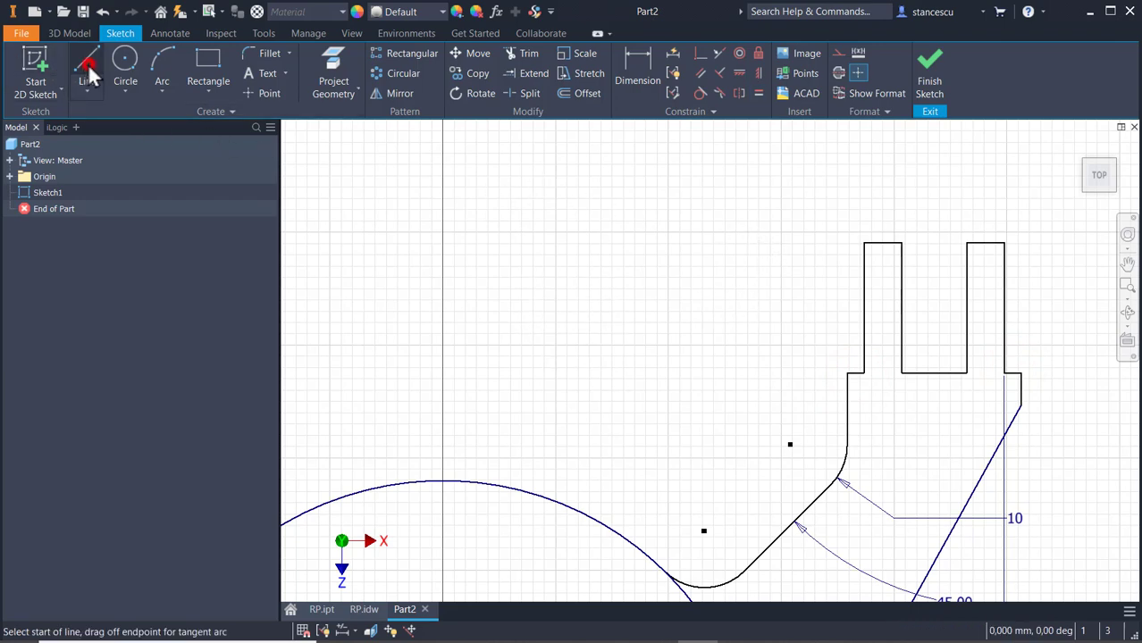
left_click(934, 371)
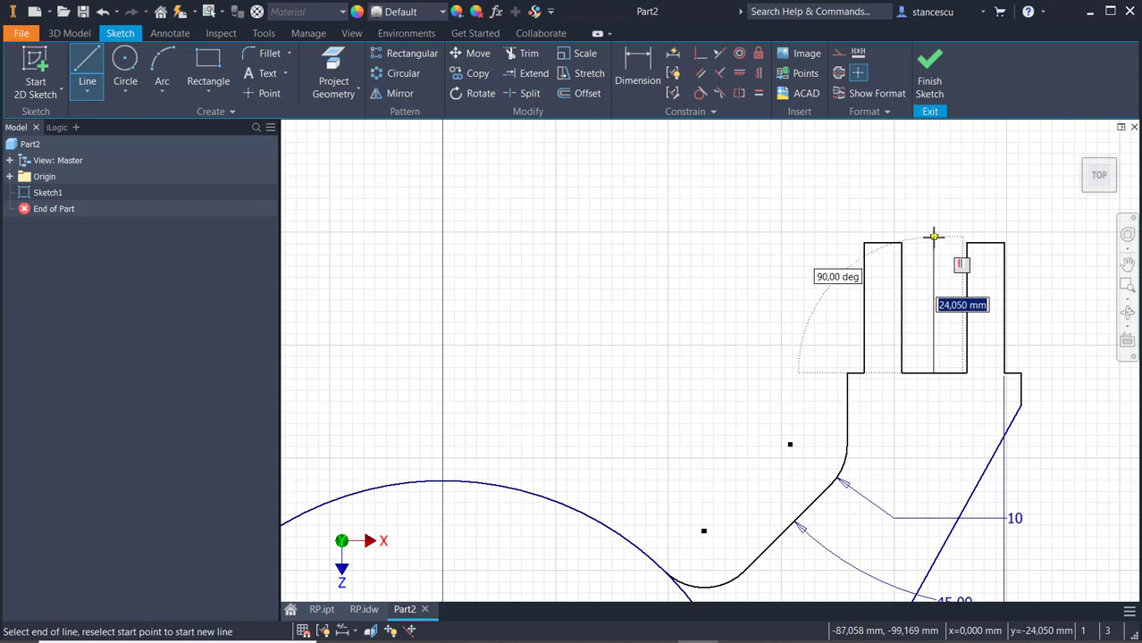
key("Escape")
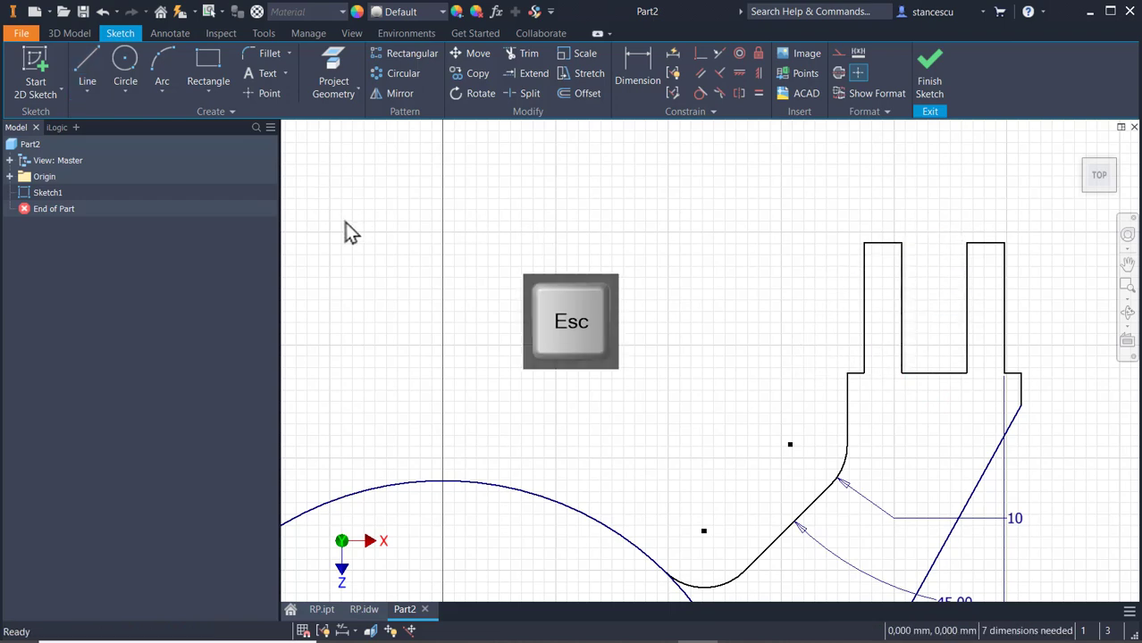
Place a sketch point at the midpoint of the fork gap's horizontal base line
left_click(254, 95)
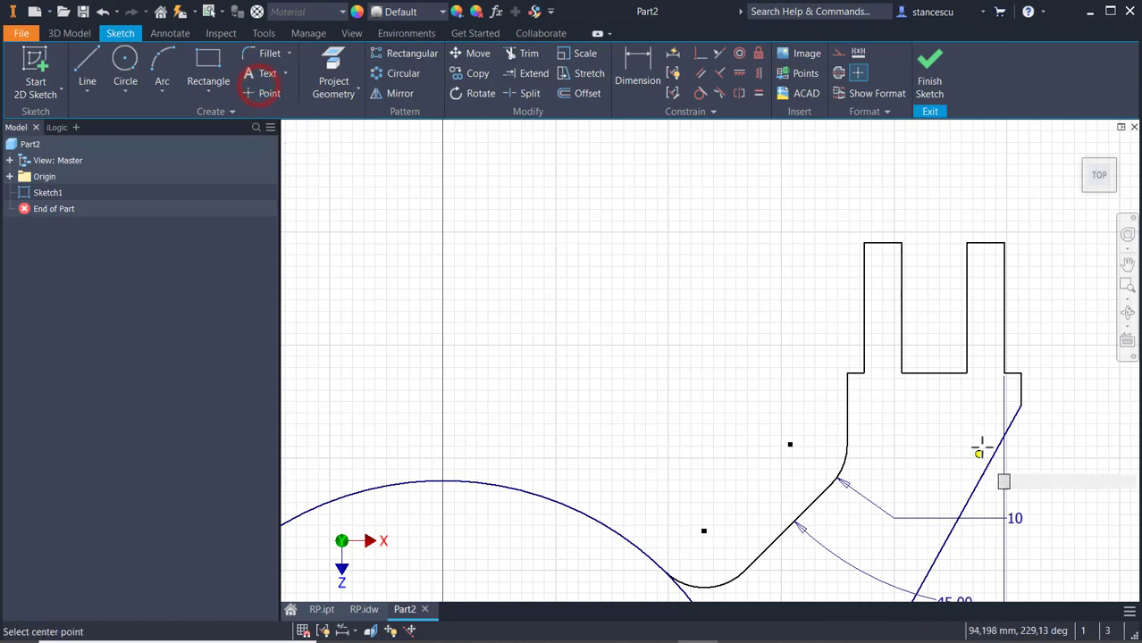
left_click(932, 371)
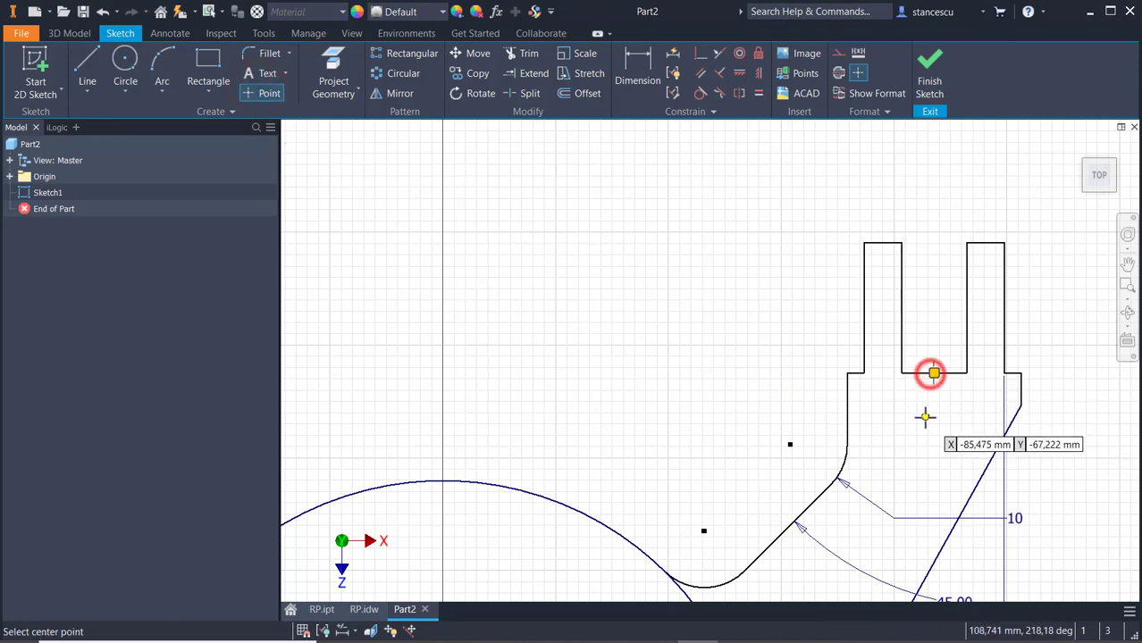
Dimension the horizontal distance from the hub circle's centre to the fork gap's midpoint as 86 mm
scroll(927, 420, "down", 3)
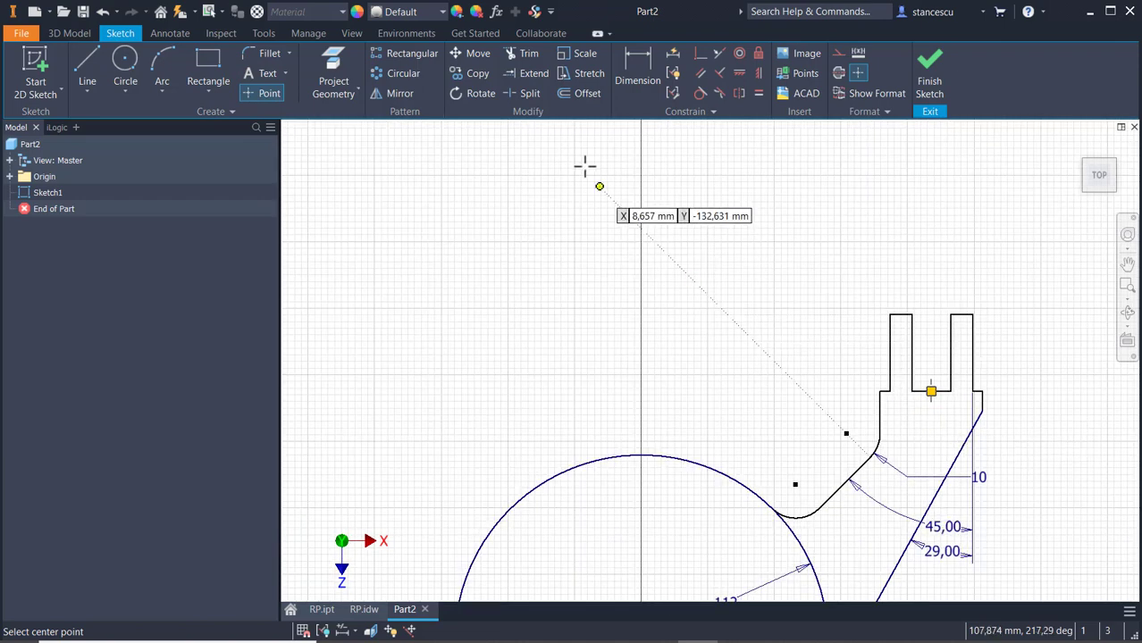
left_click(638, 71)
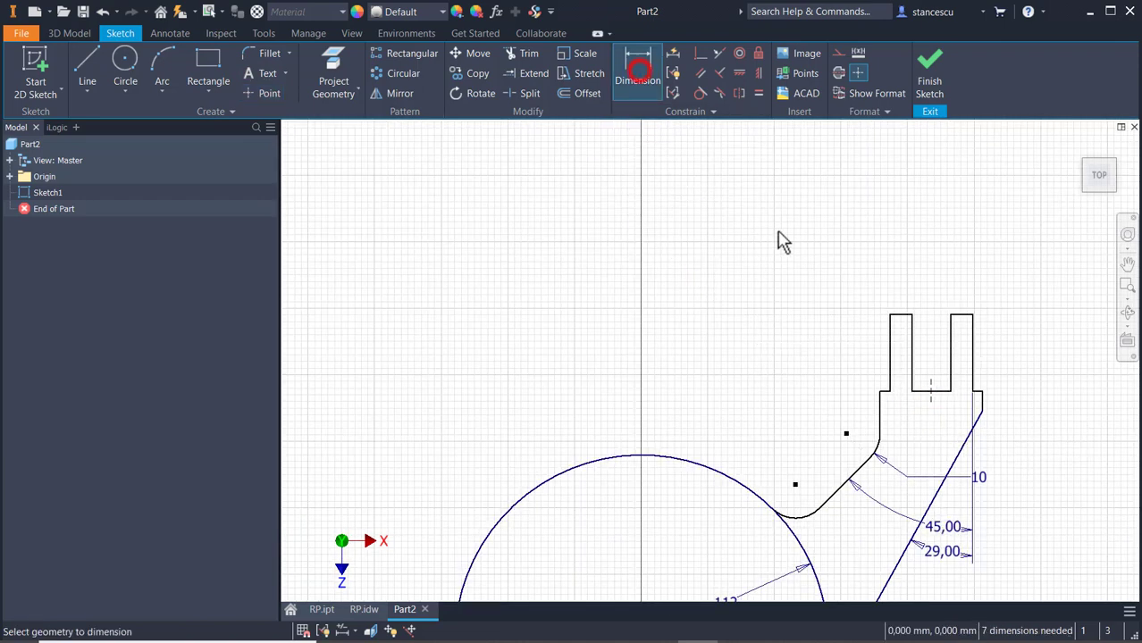
left_click(929, 387)
left_click(668, 458)
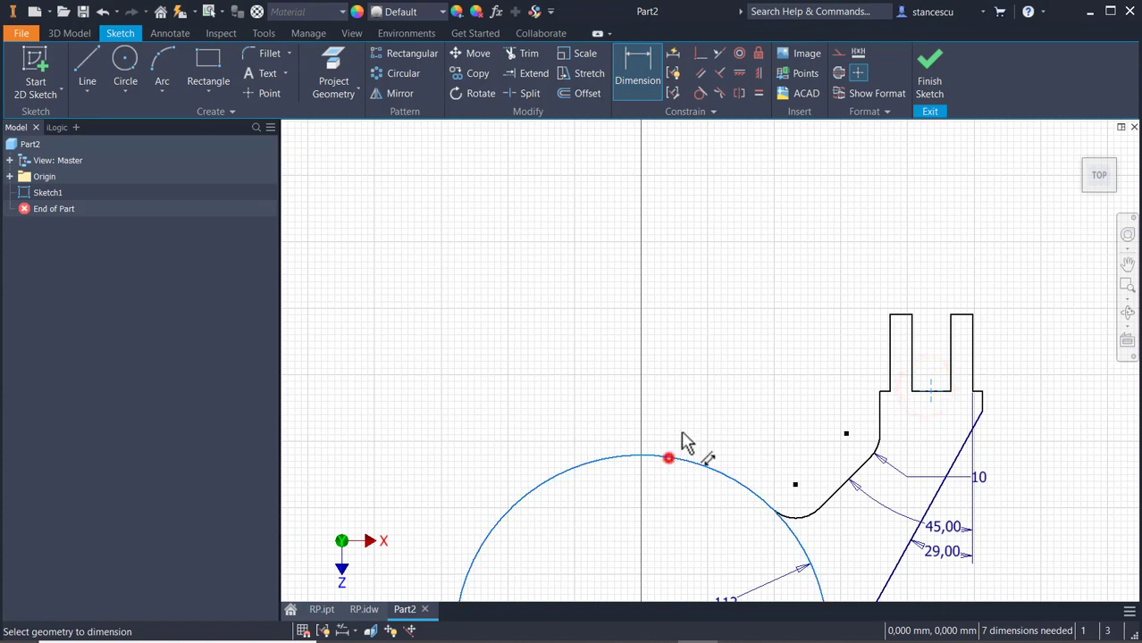
left_click(786, 243)
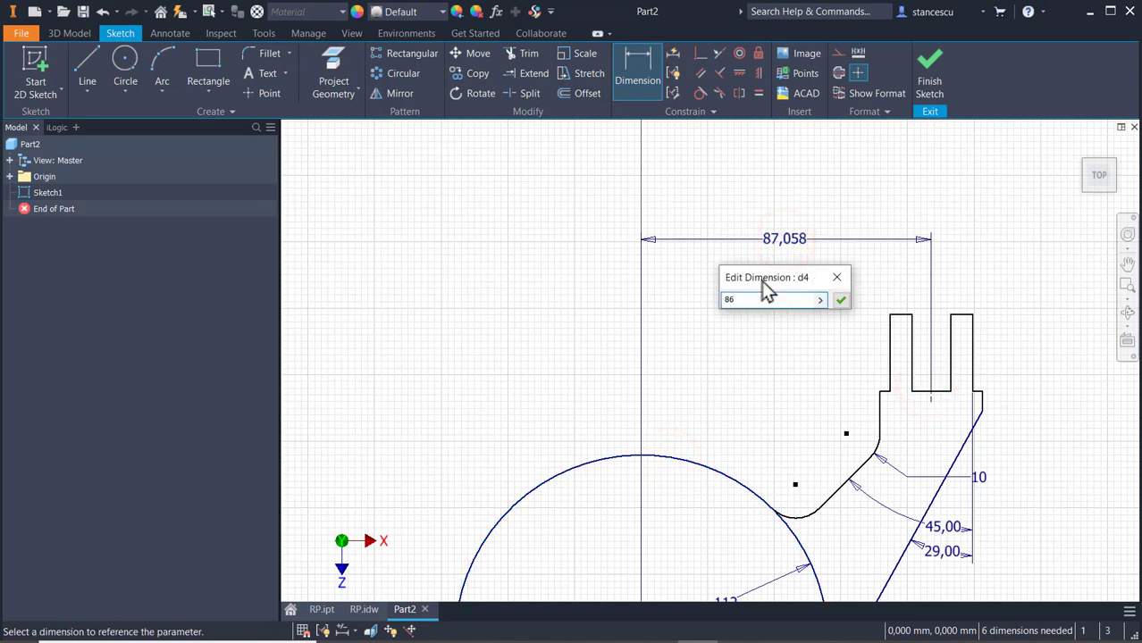
key("Return")
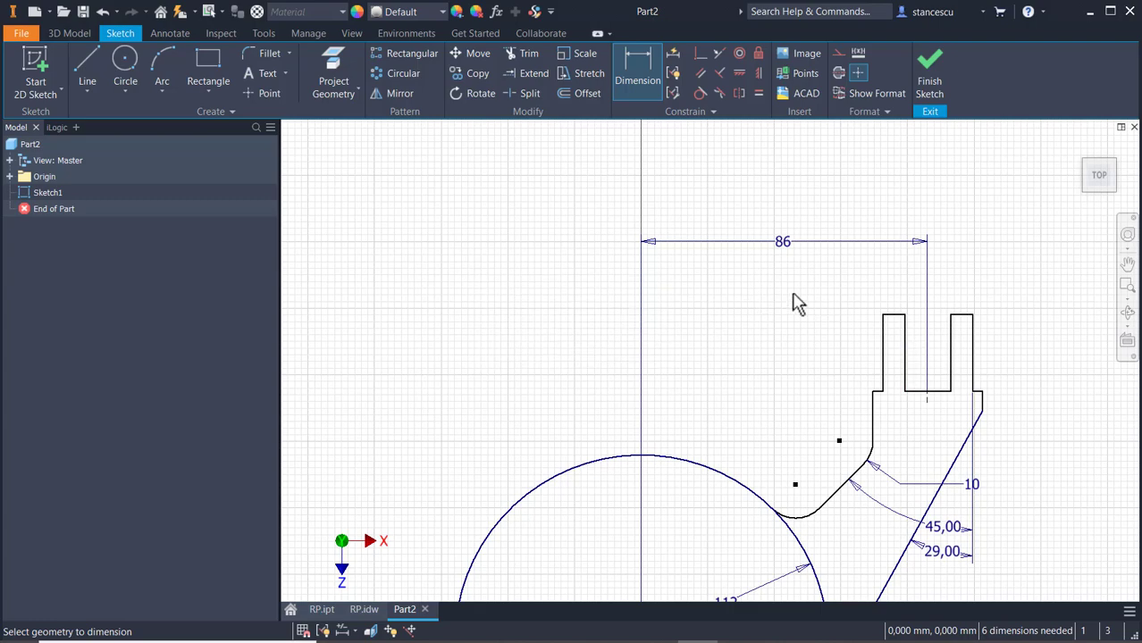
Dimension the offset between the hub centre and the arm's inclined 45° inner line as 4 mm
middle_click_drag(798, 303, 746, 266)
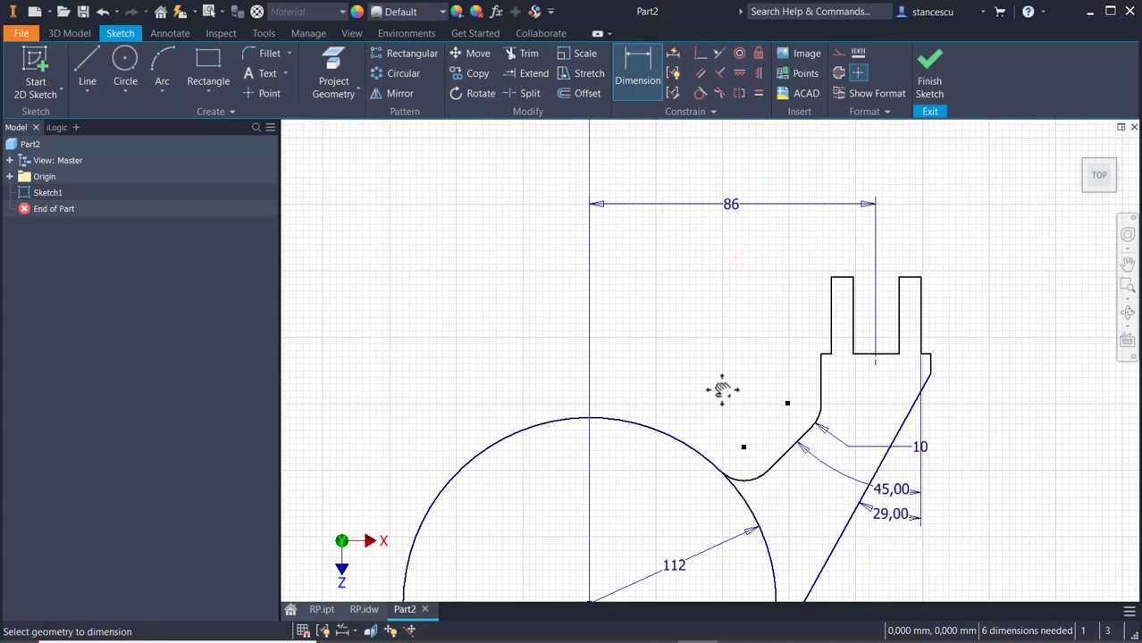
middle_click_drag(721, 390, 772, 270)
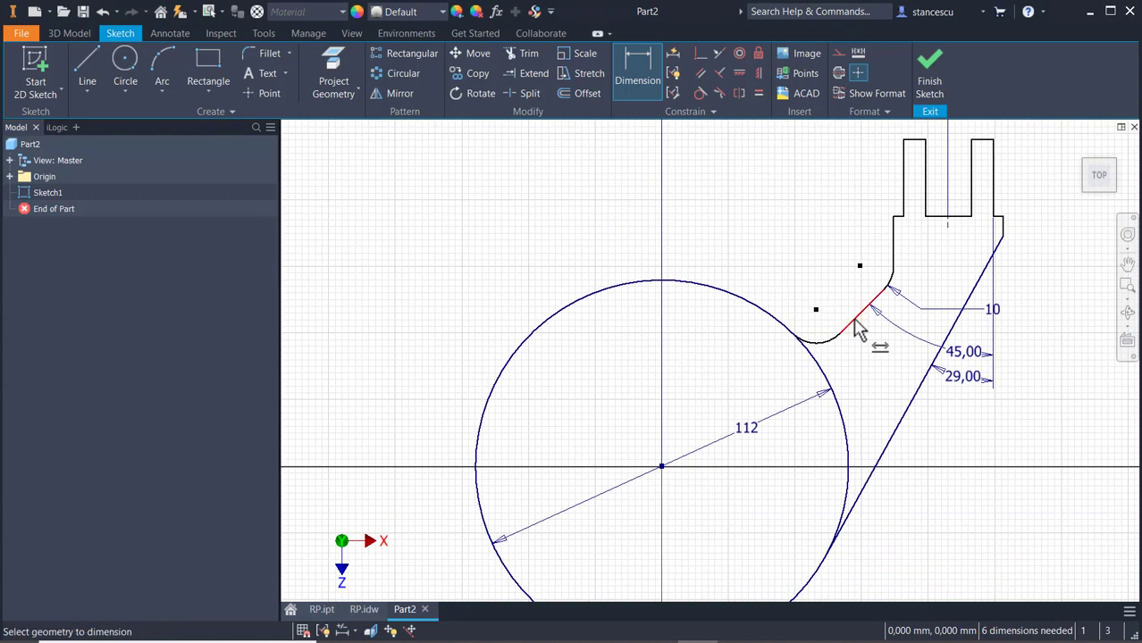
left_click(855, 323)
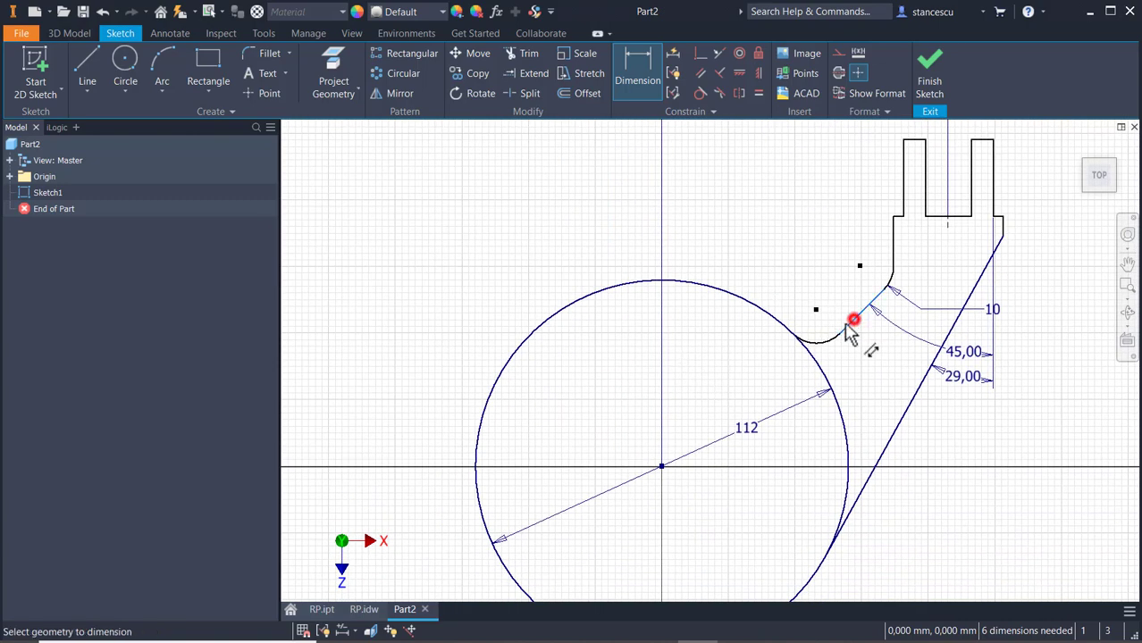
left_click(661, 465)
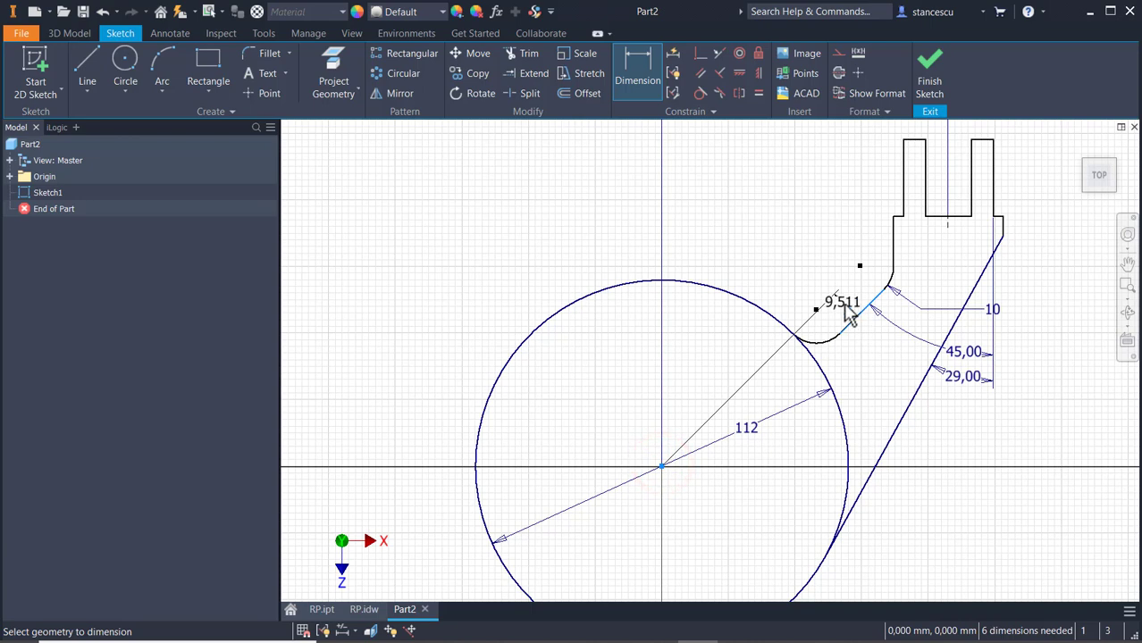
left_click(842, 303)
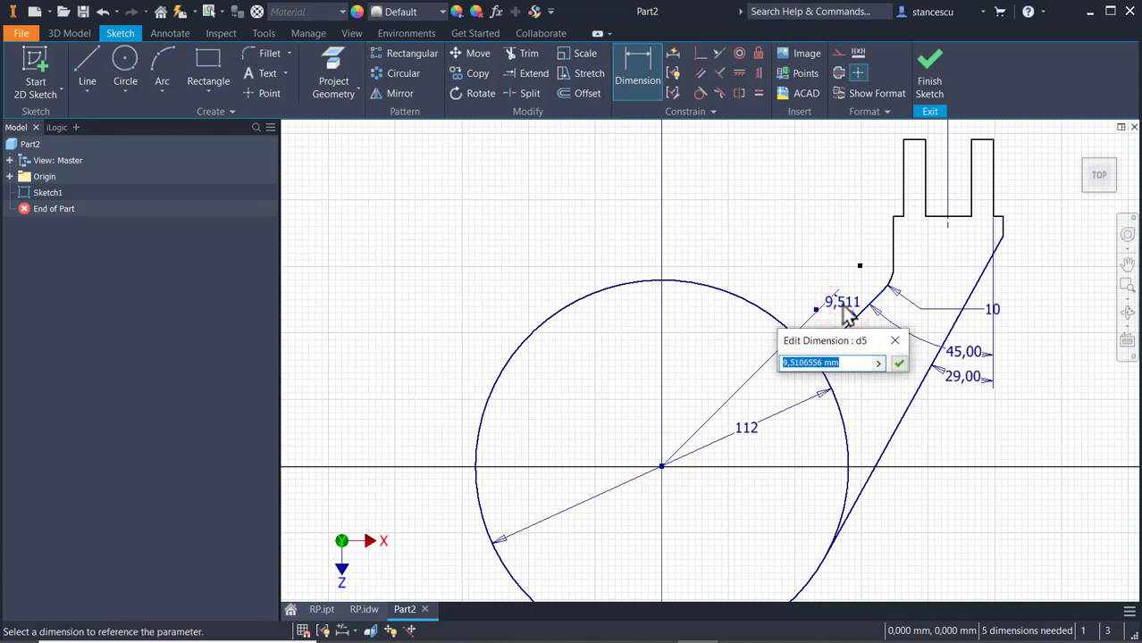
type("4")
key("Return")
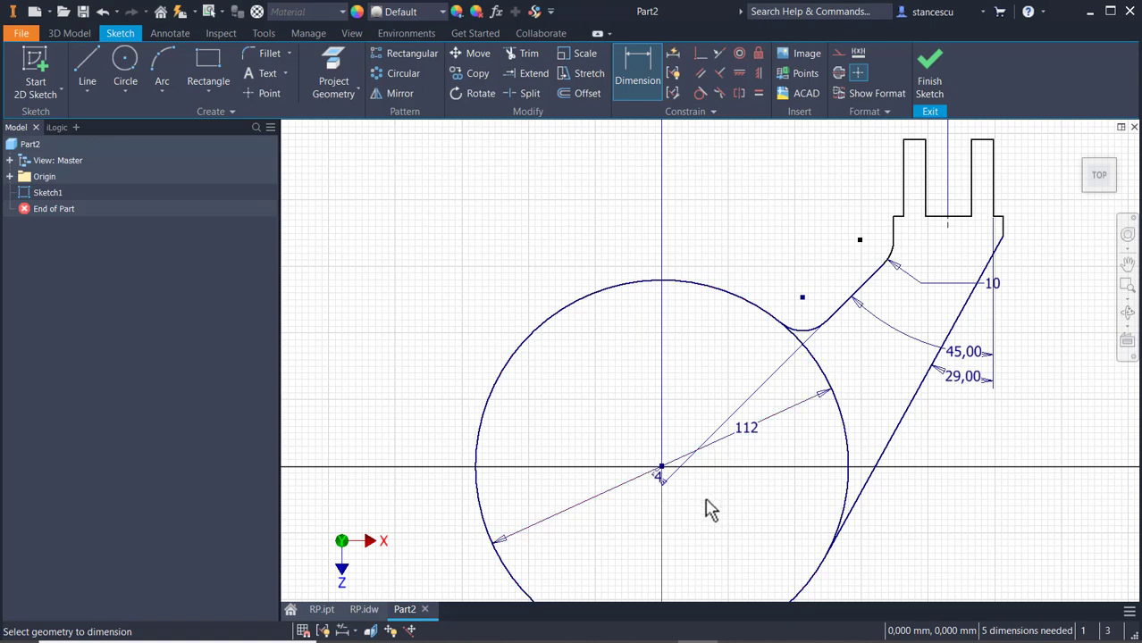
Move the 4 mm offset dimension away from the hub centre to beside the arm's inclined inner line
key("Escape")
mouse_move(659, 476)
left_mouse_down()
mouse_move(806, 402)
mouse_move(862, 304)
mouse_move(833, 303)
left_mouse_up()
mouse_move(841, 357)
middle_mouse_down()
mouse_move(821, 377)
mouse_move(819, 416)
middle_mouse_up()
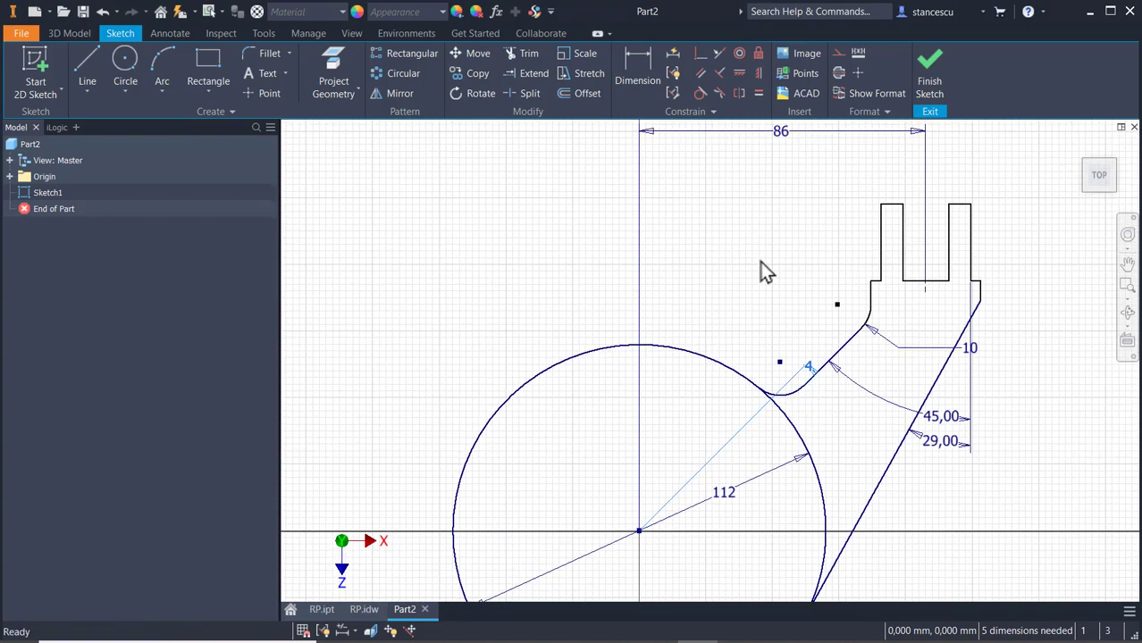
left_click(761, 265)
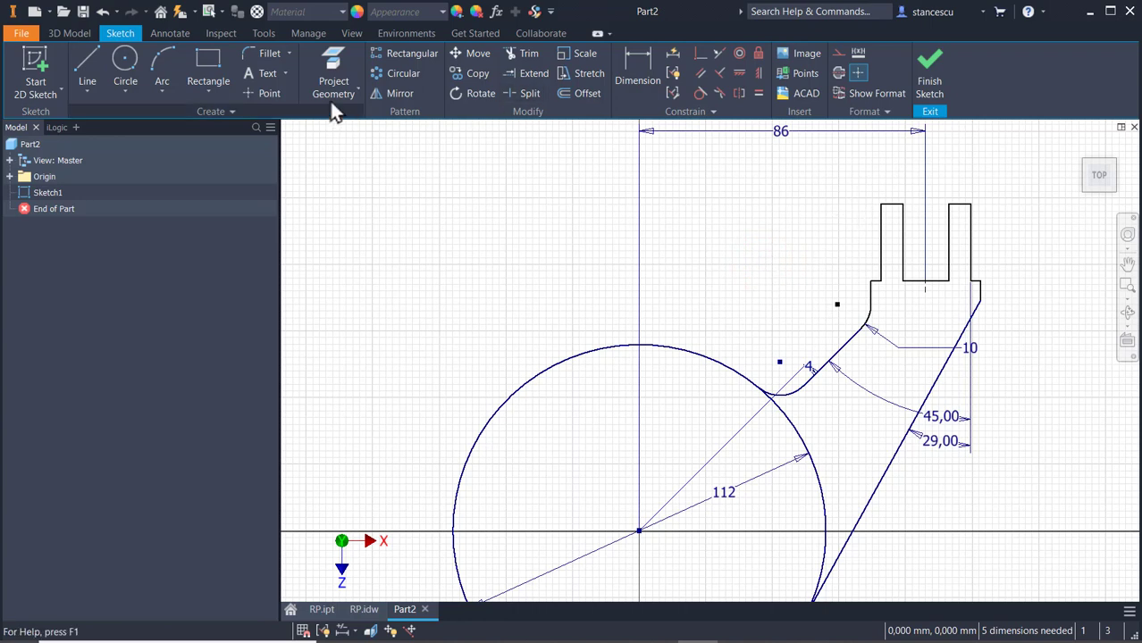
Dimension the vertical distance from the hub centre to the outer prong's top edge as 98 mm
left_click(633, 58)
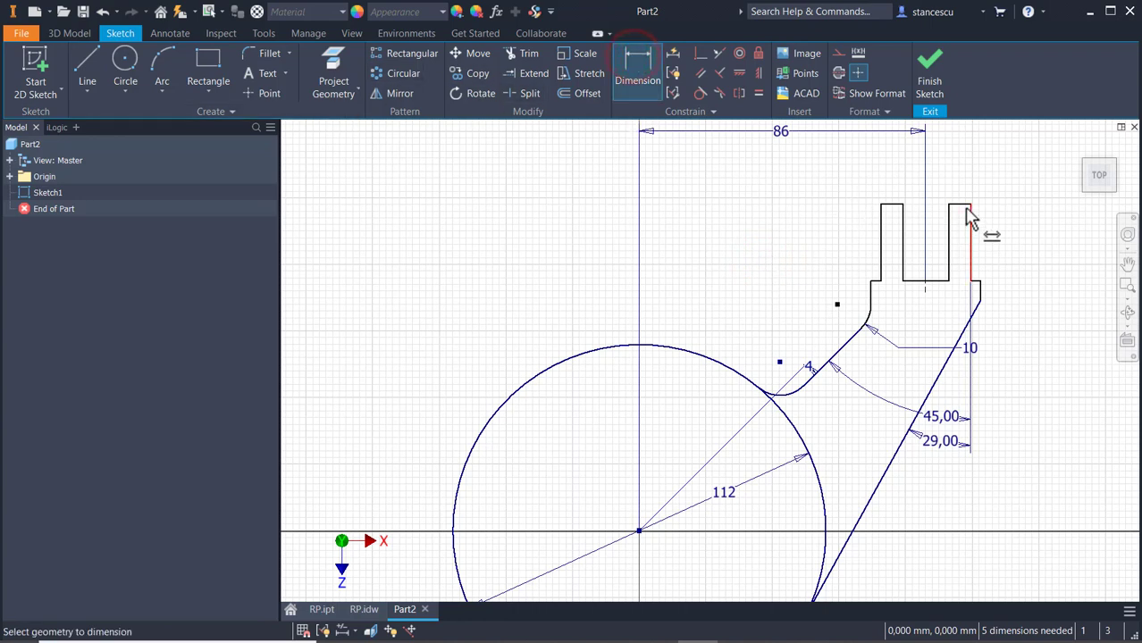
left_click(965, 208)
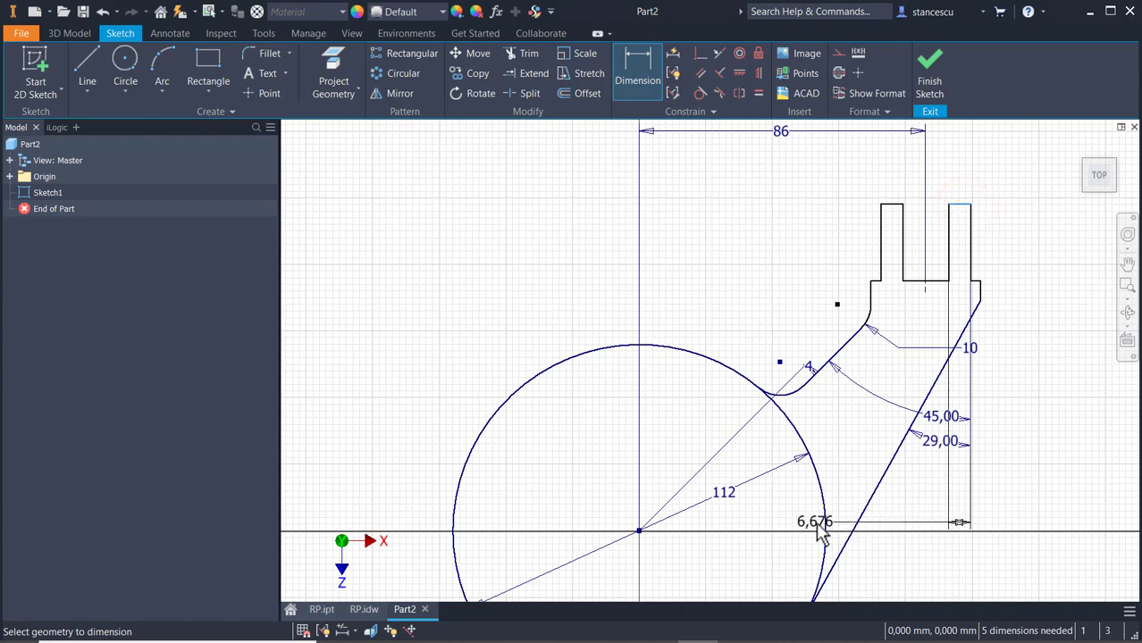
left_click(821, 513)
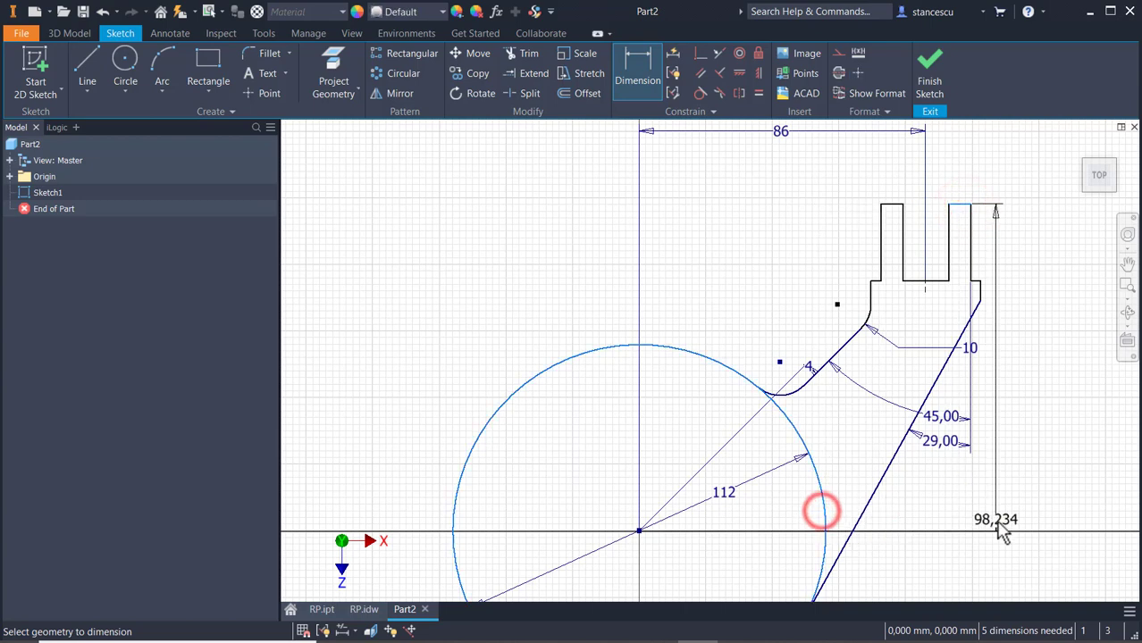
left_click(1028, 462)
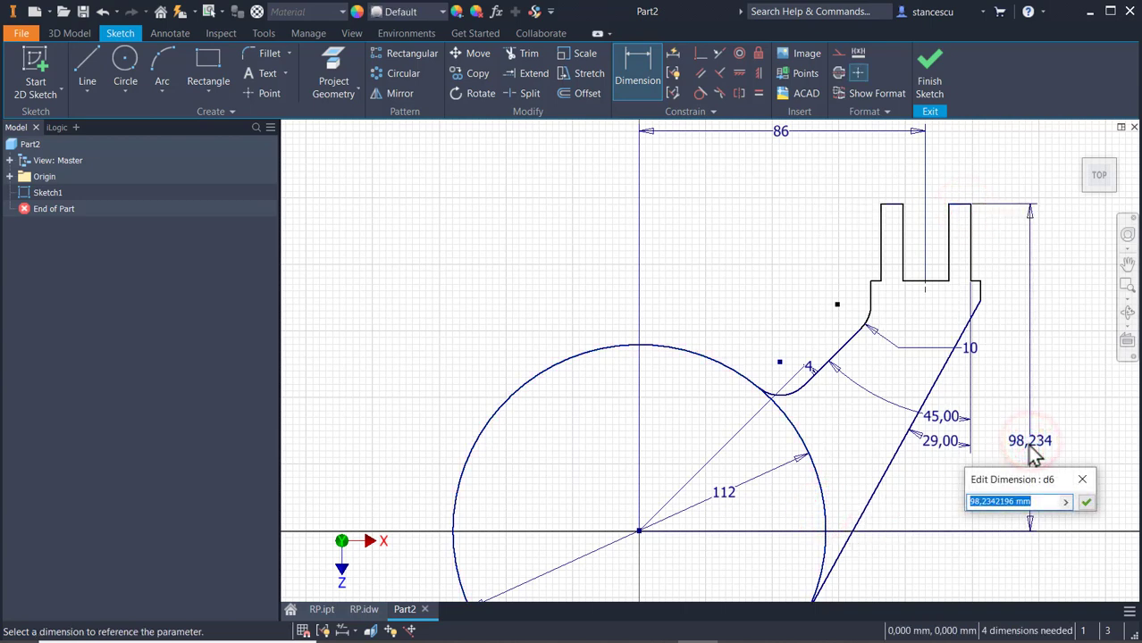
type("98")
key("Return")
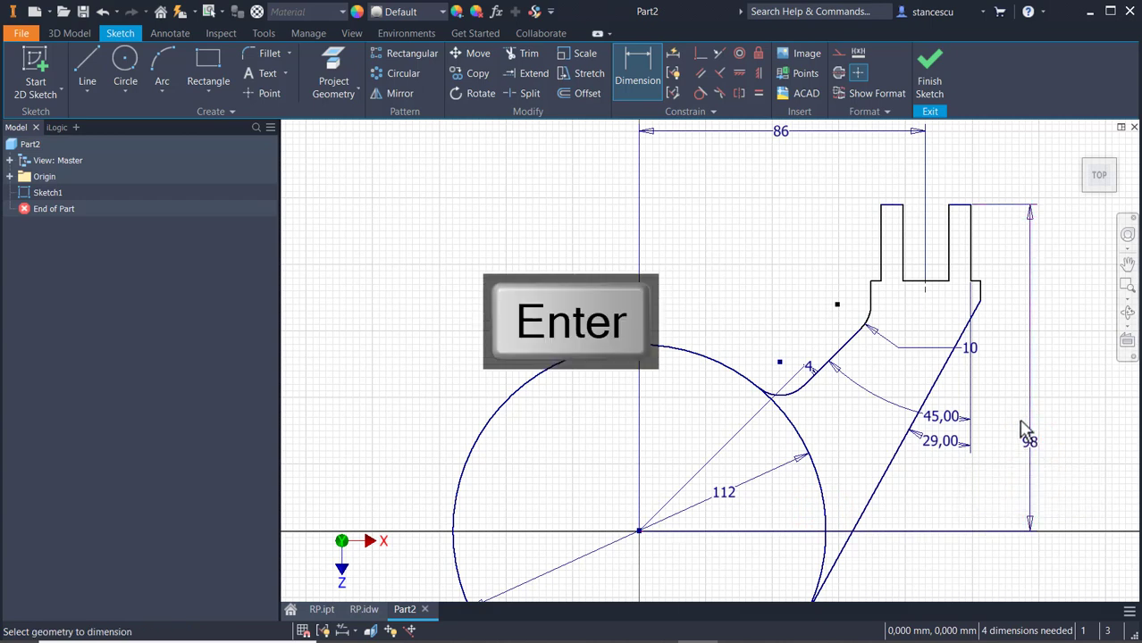
Dimension the vertical distance from the hub centre to the outer shoulder corner beside the fork as 74 mm
left_click(980, 284)
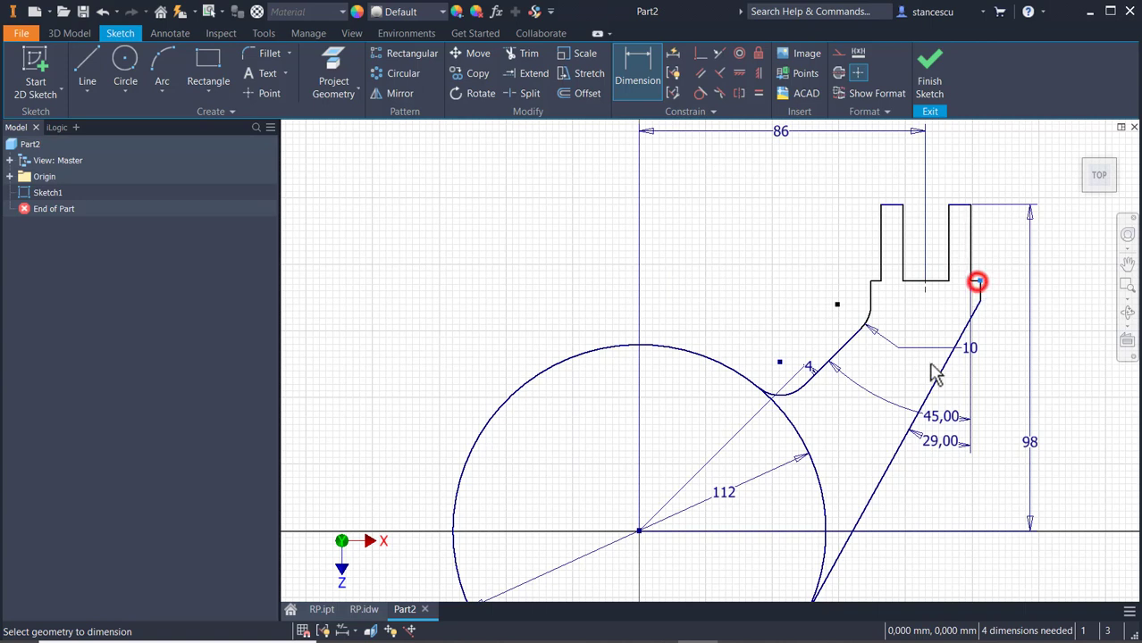
left_click(824, 551)
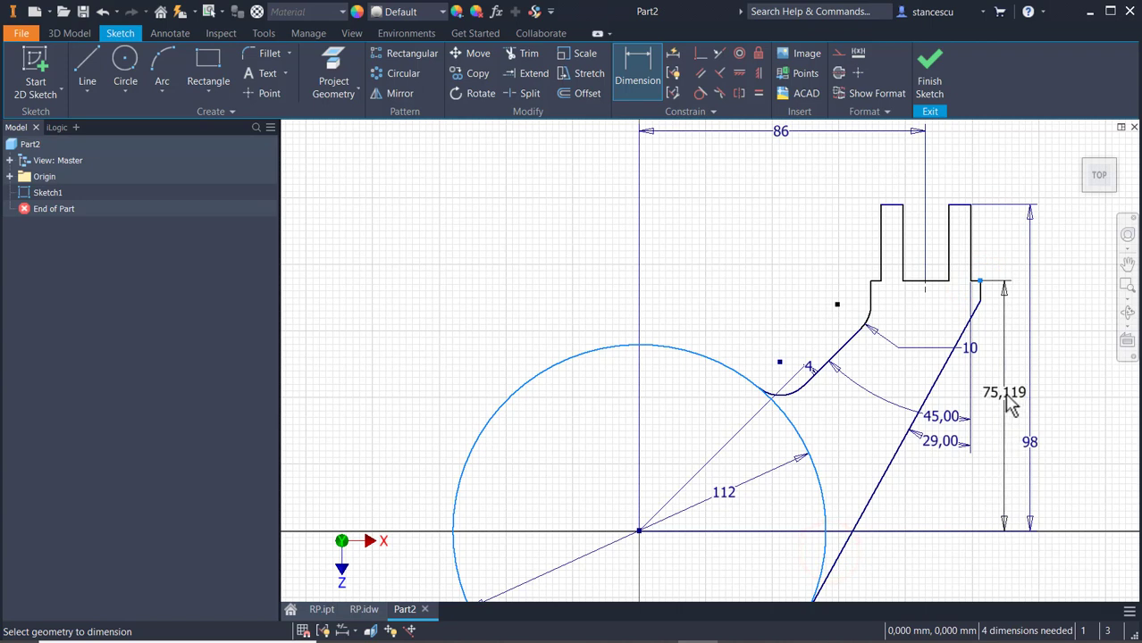
left_click(1007, 399)
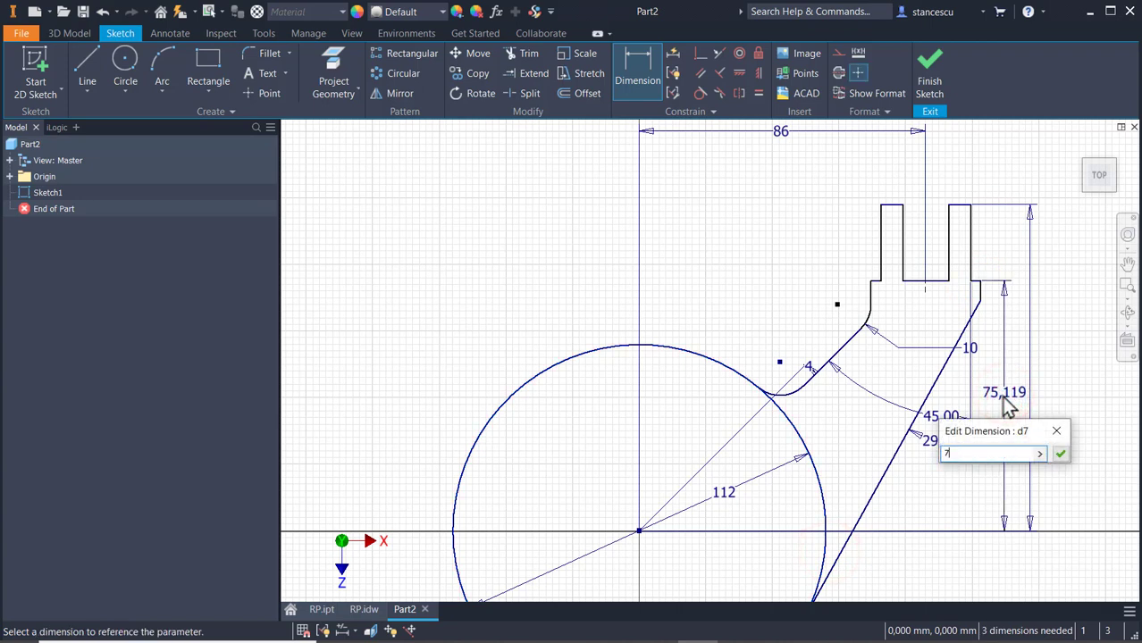
type("74")
key("Return")
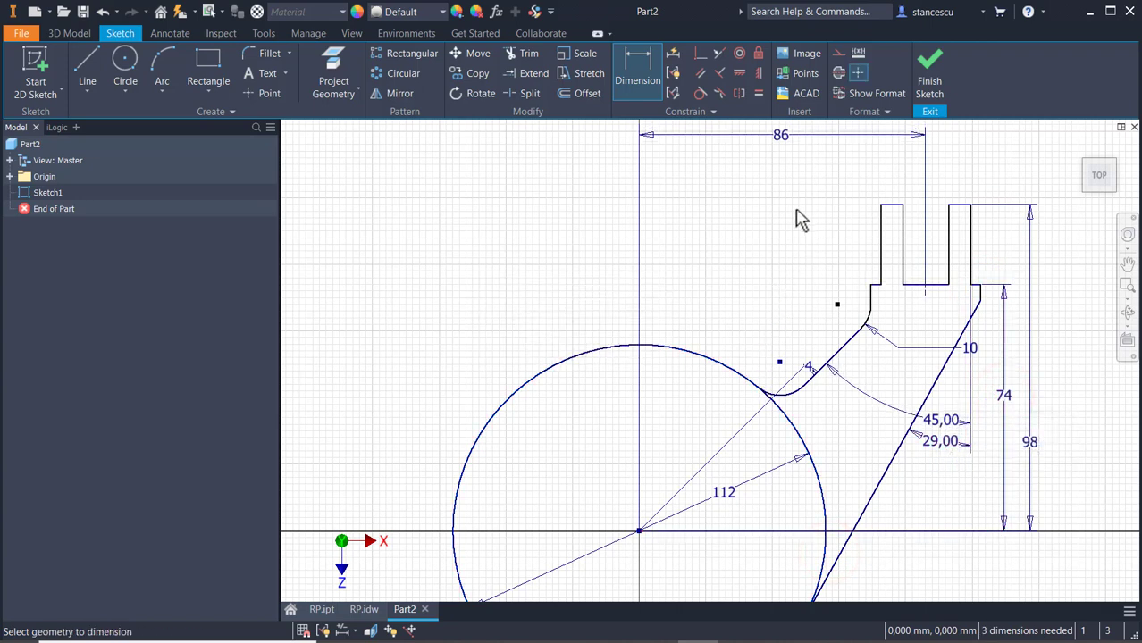
Dimension the gap between the two fork prongs' inner vertical edges as 14 mm
left_click(902, 229)
left_click(948, 231)
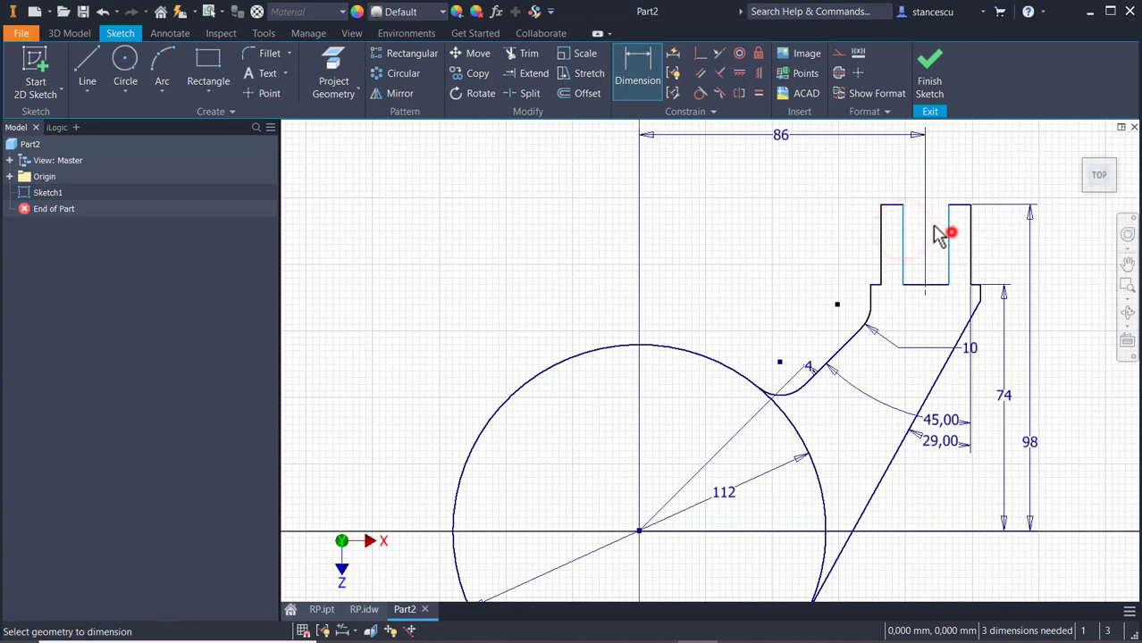
left_click(930, 201)
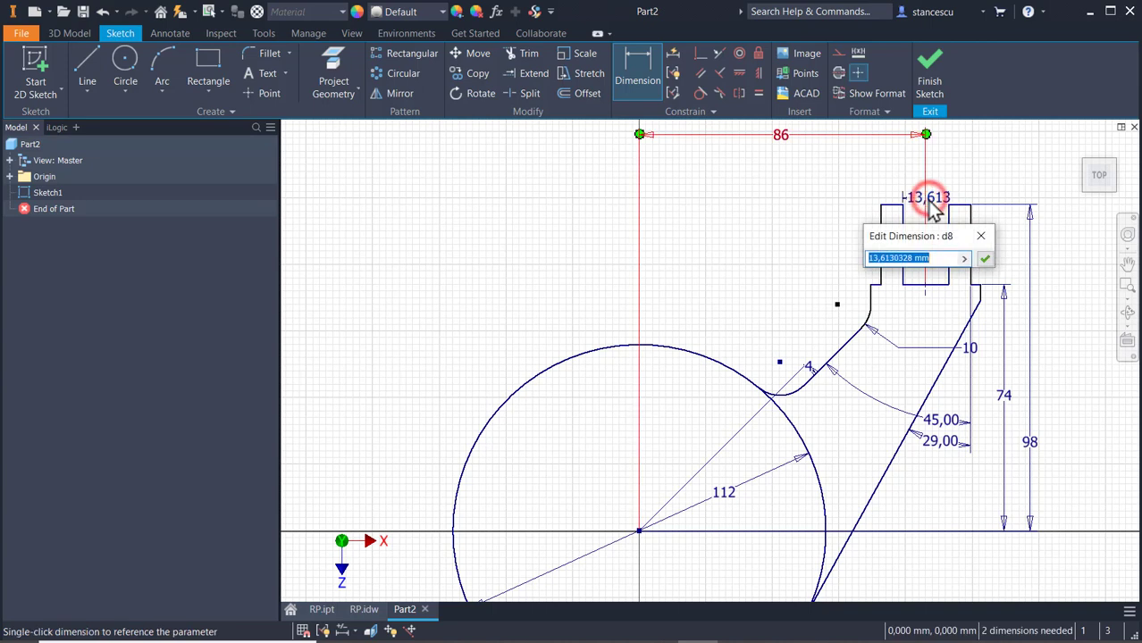
type("14")
key("Return")
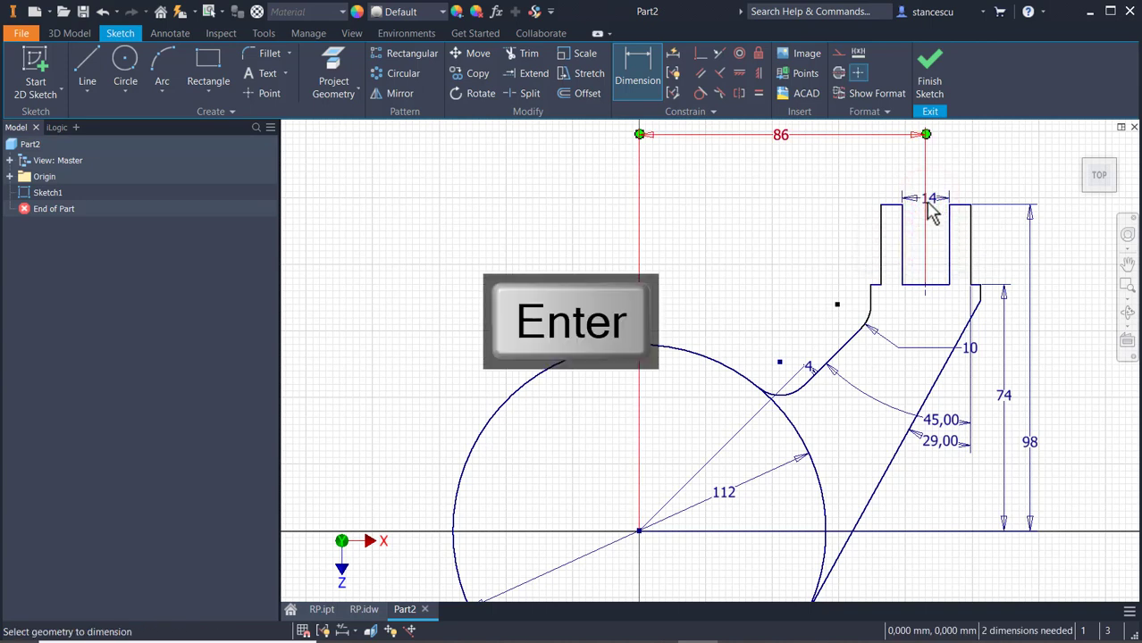
Dimension the overall width across the fork prongs' outer vertical edges as 30 mm
left_click(882, 234)
left_click(970, 245)
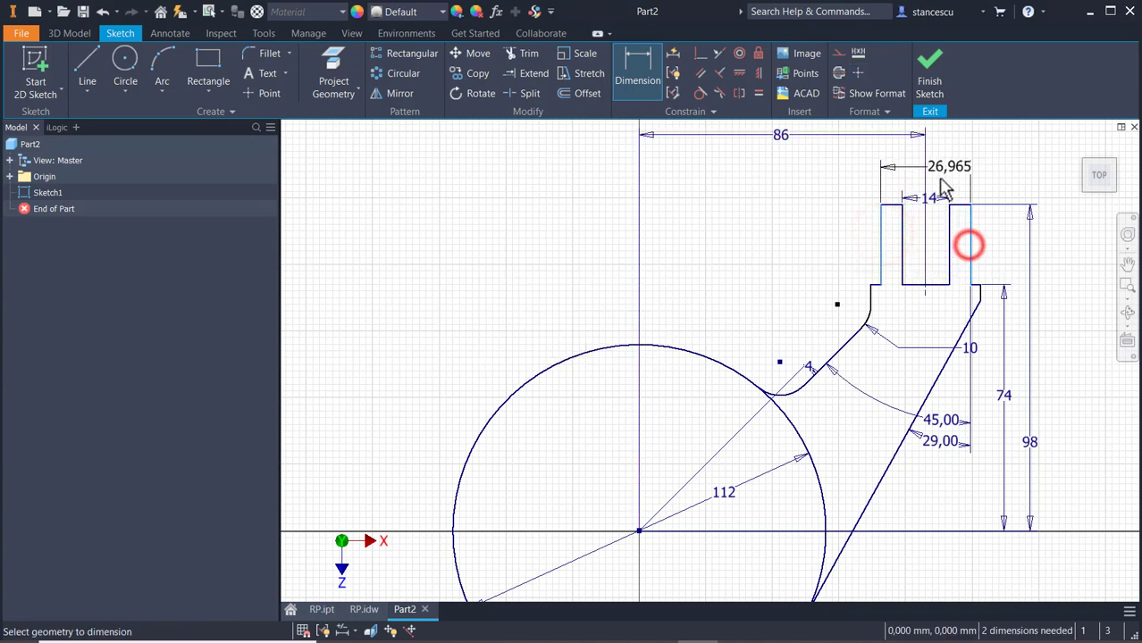
left_click(935, 176)
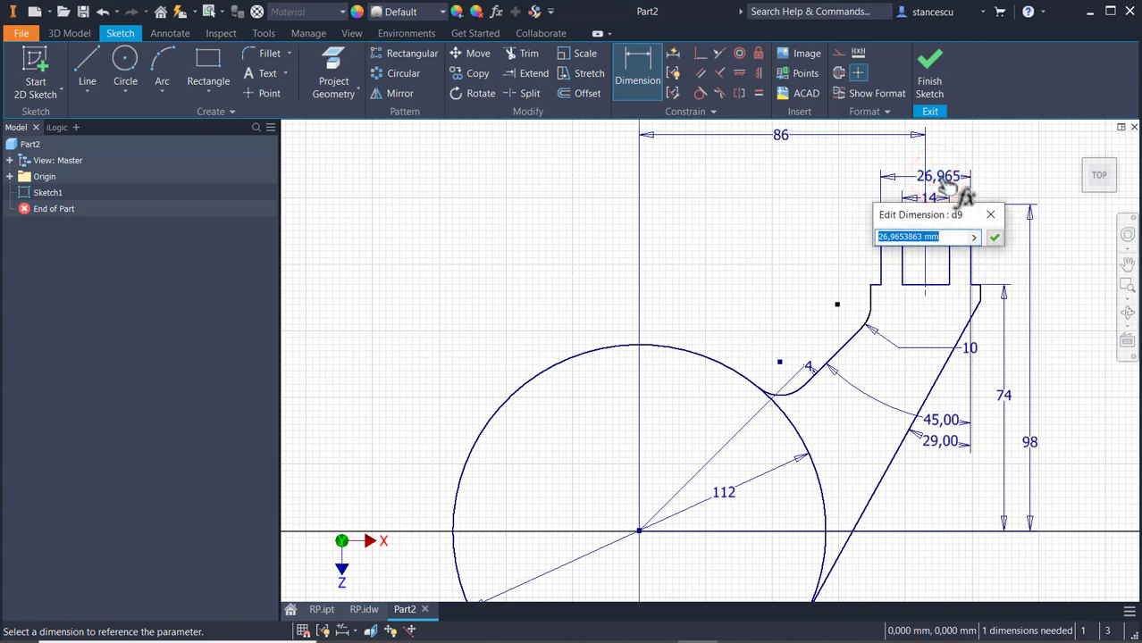
type("30")
key("Return")
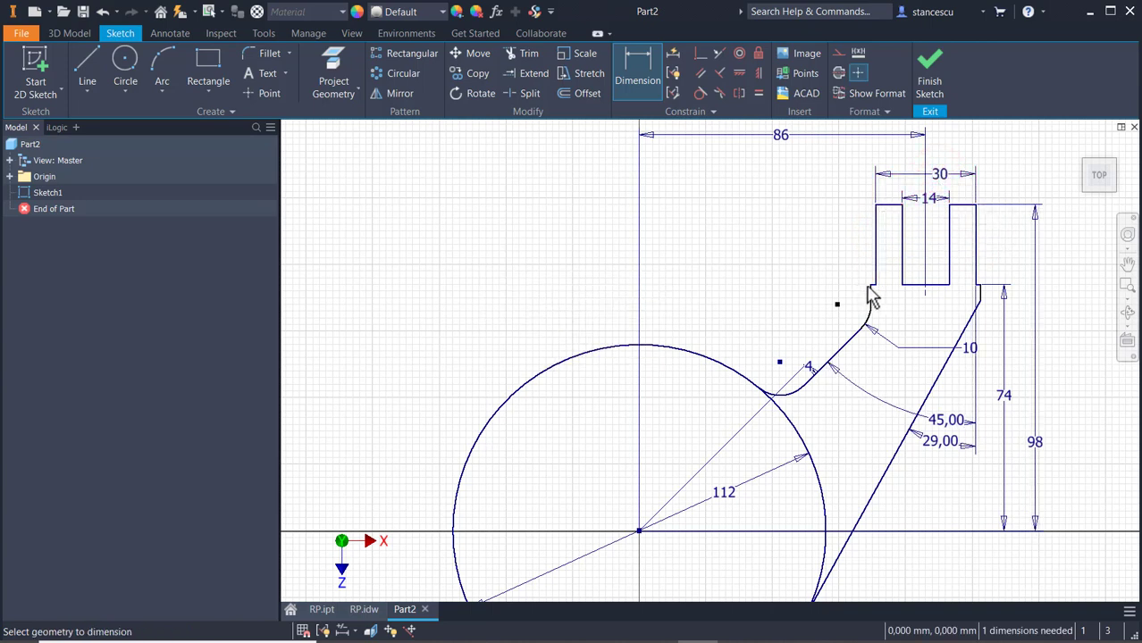
Dimension the width between the outer corners of the two shoulders below the prongs as 36 mm, and end dimensioning
left_click(871, 286)
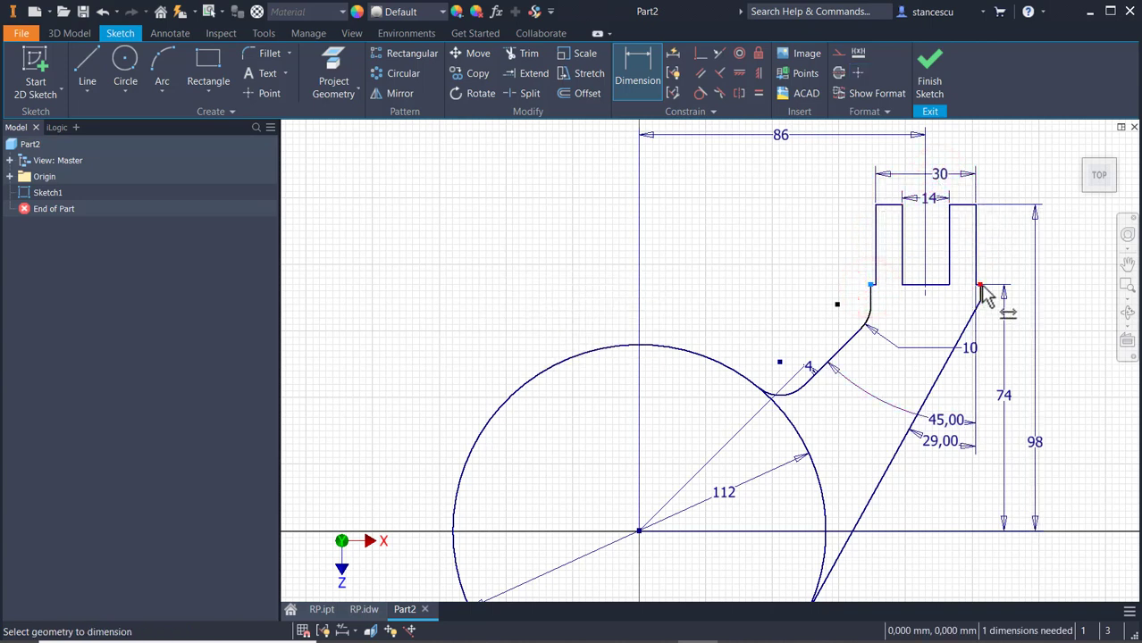
left_click(980, 286)
left_click(947, 150)
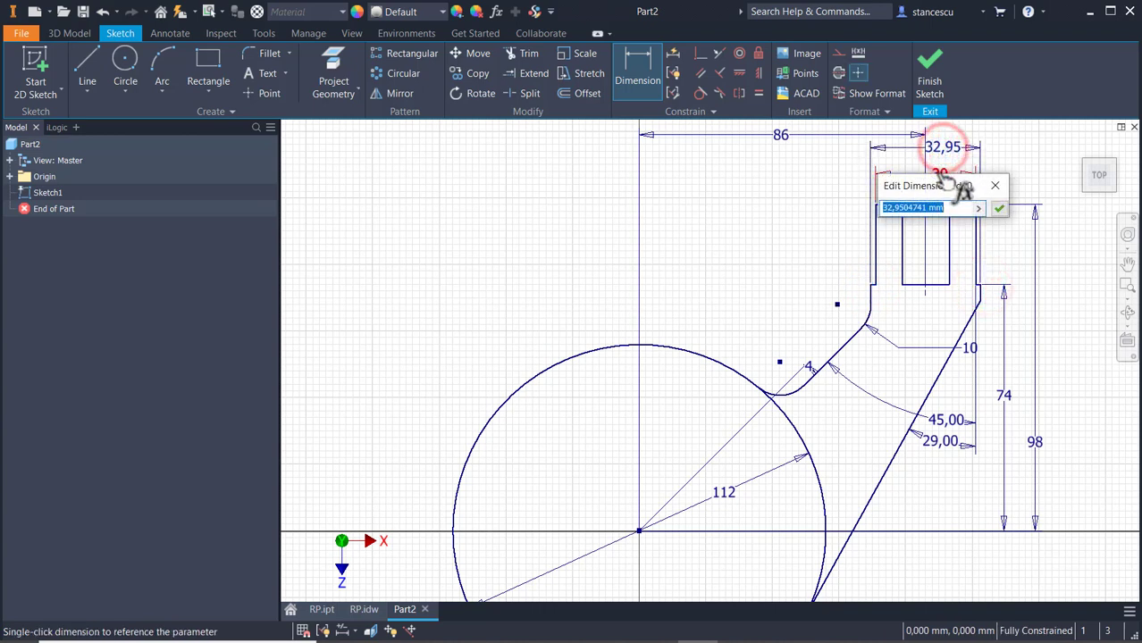
type("36")
key("Return")
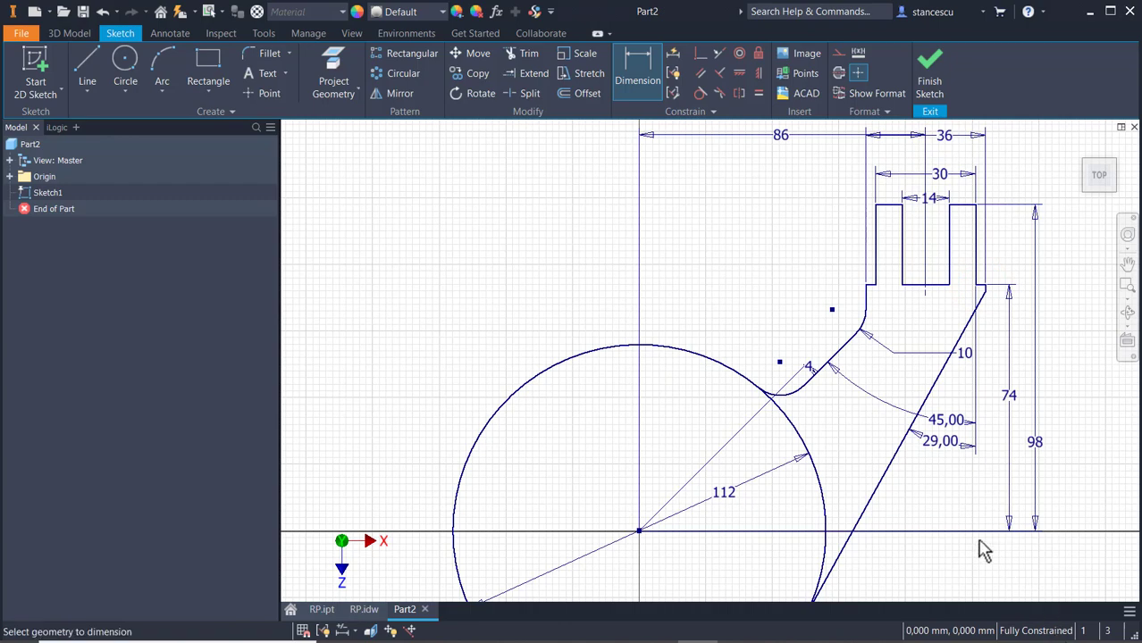
mouse_move(981, 549)
middle_mouse_down()
mouse_move(989, 357)
mouse_move(1001, 351)
mouse_move(974, 432)
middle_mouse_up()
scroll(981, 428, "down", 2)
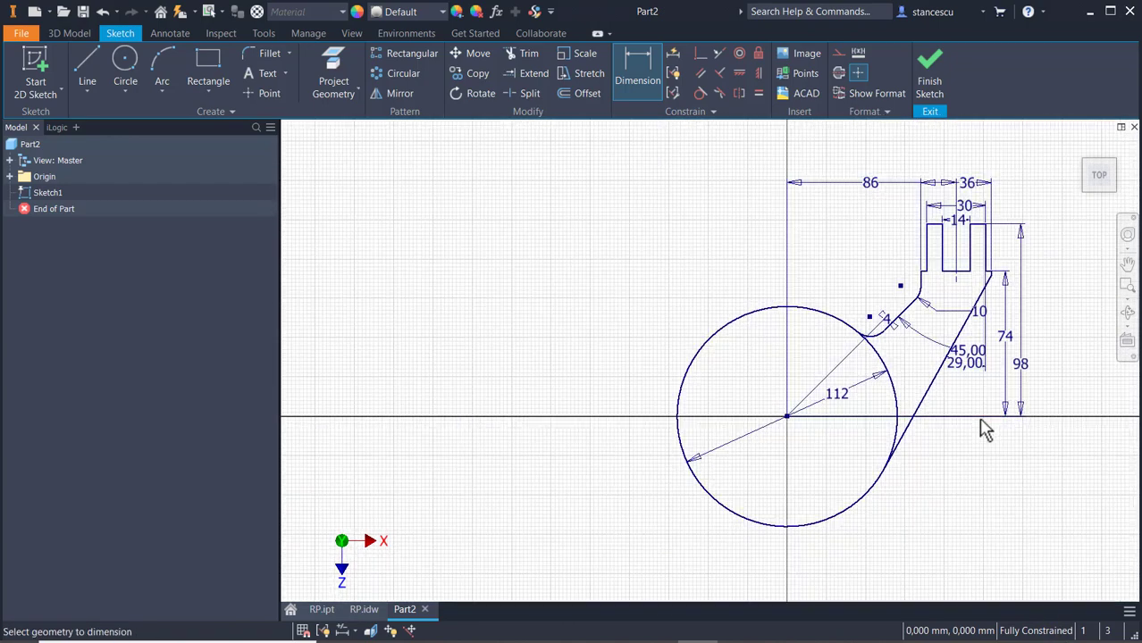
key("Escape")
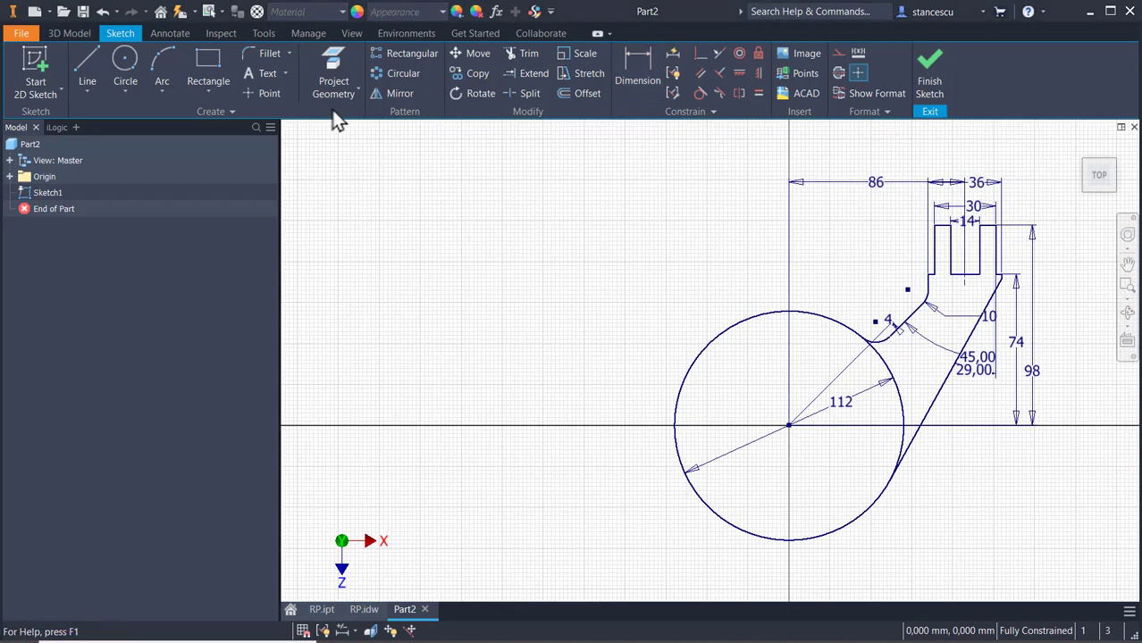
Project the origin's X Axis into the sketch and end the projection
left_click(334, 56)
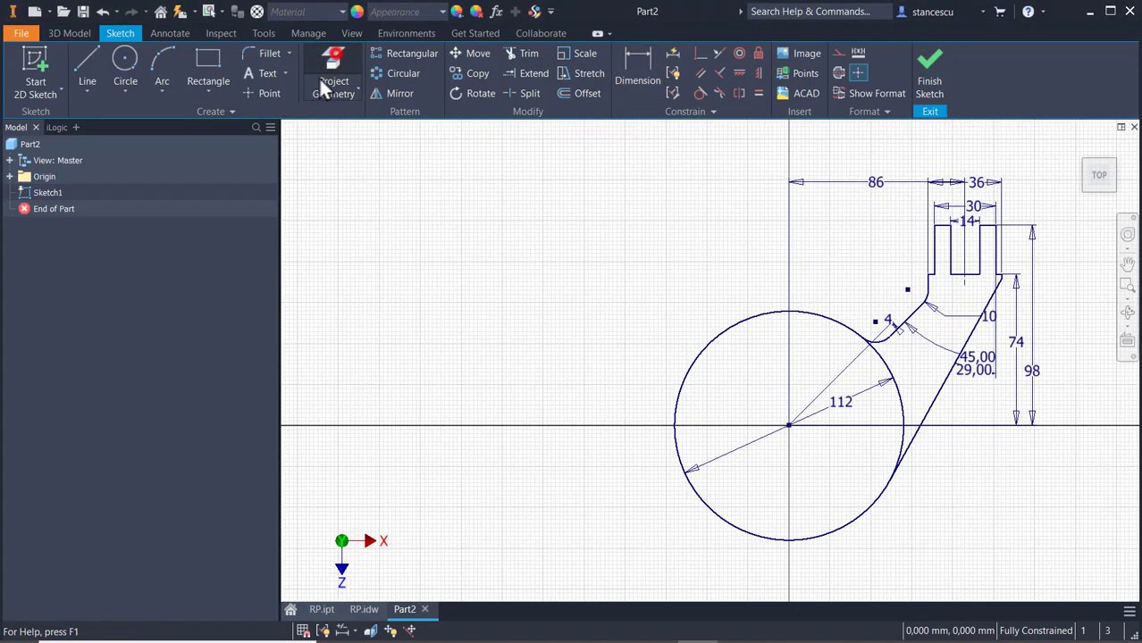
left_click(9, 178)
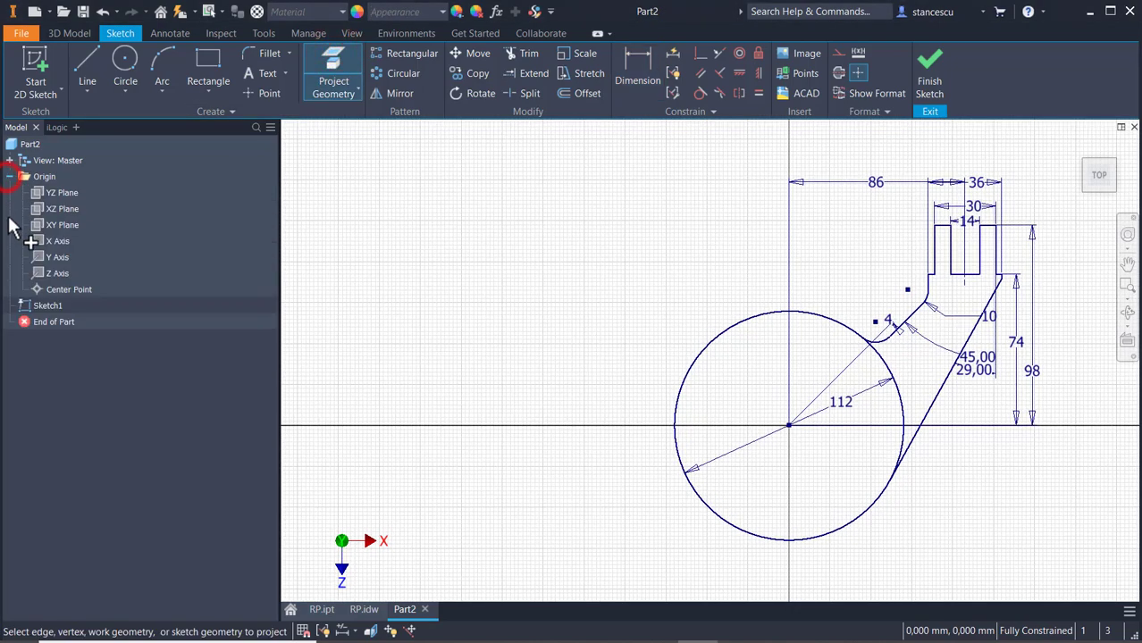
left_click(57, 243)
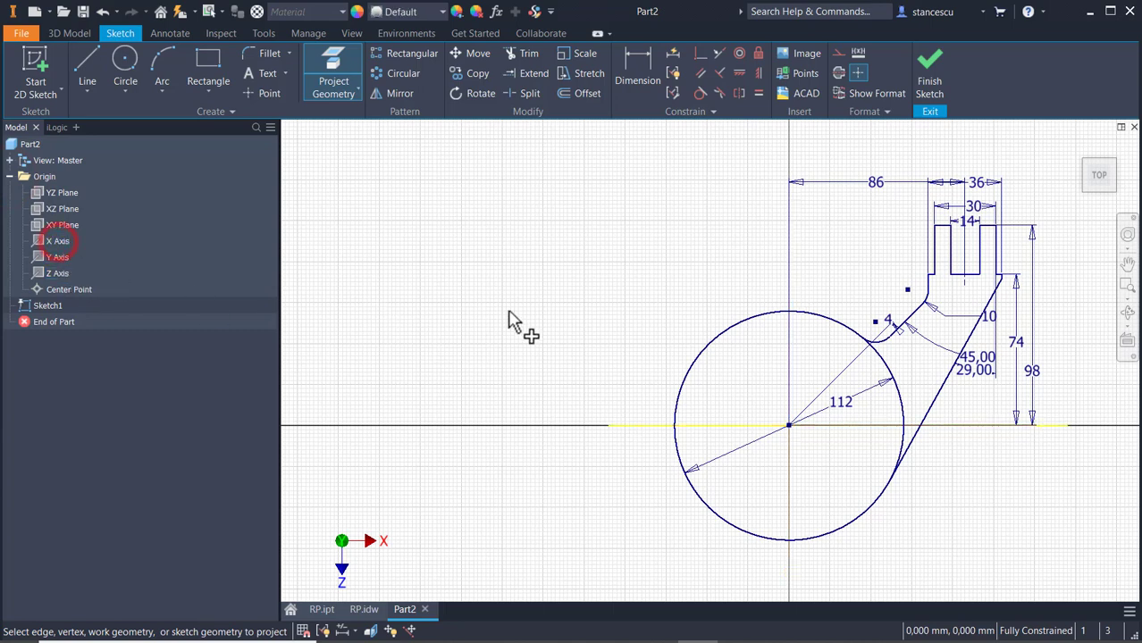
key("Escape")
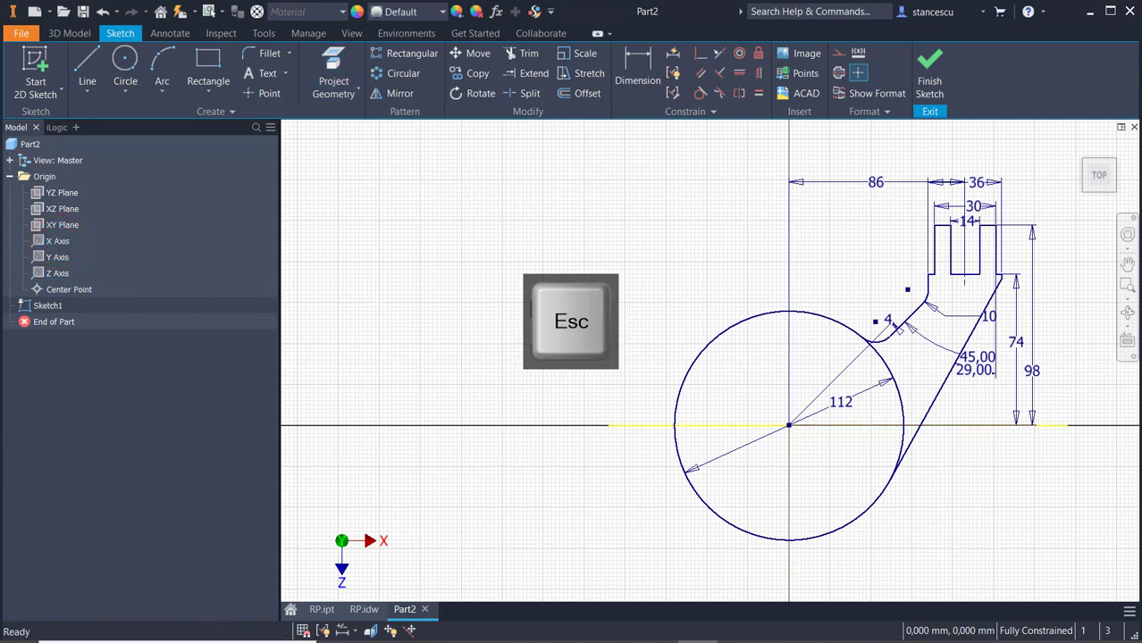
Mirror the fork arm profile about the projected X Axis, leaving the hub circle out of the selection
left_click(376, 92)
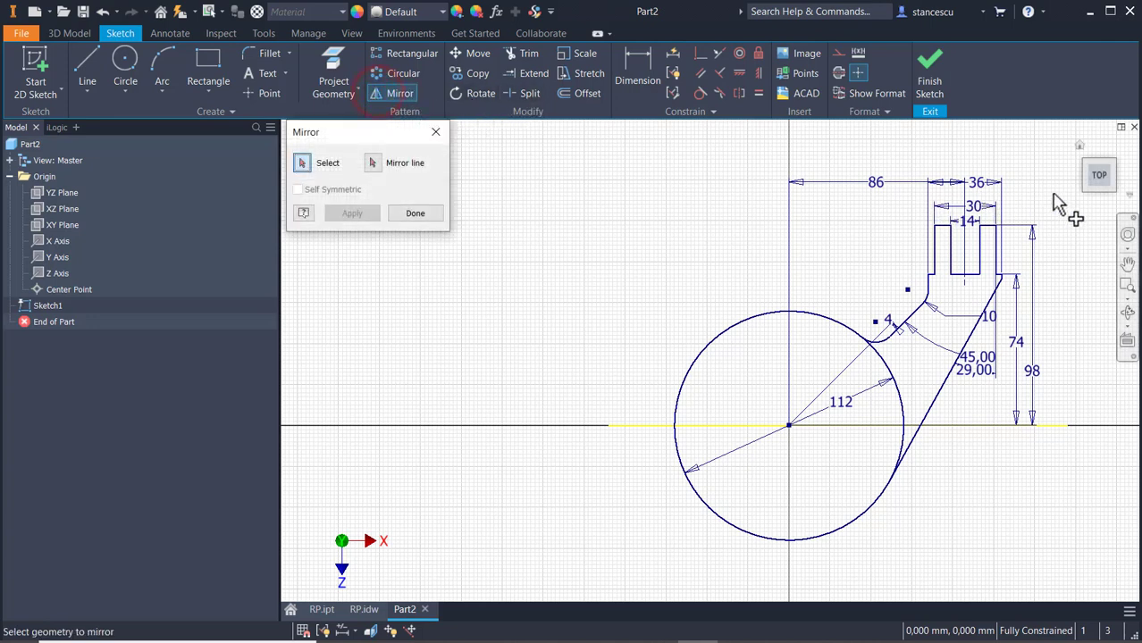
mouse_move(1051, 187)
left_mouse_down()
mouse_move(1009, 301)
mouse_move(908, 416)
mouse_move(882, 507)
mouse_move(843, 554)
left_mouse_up()
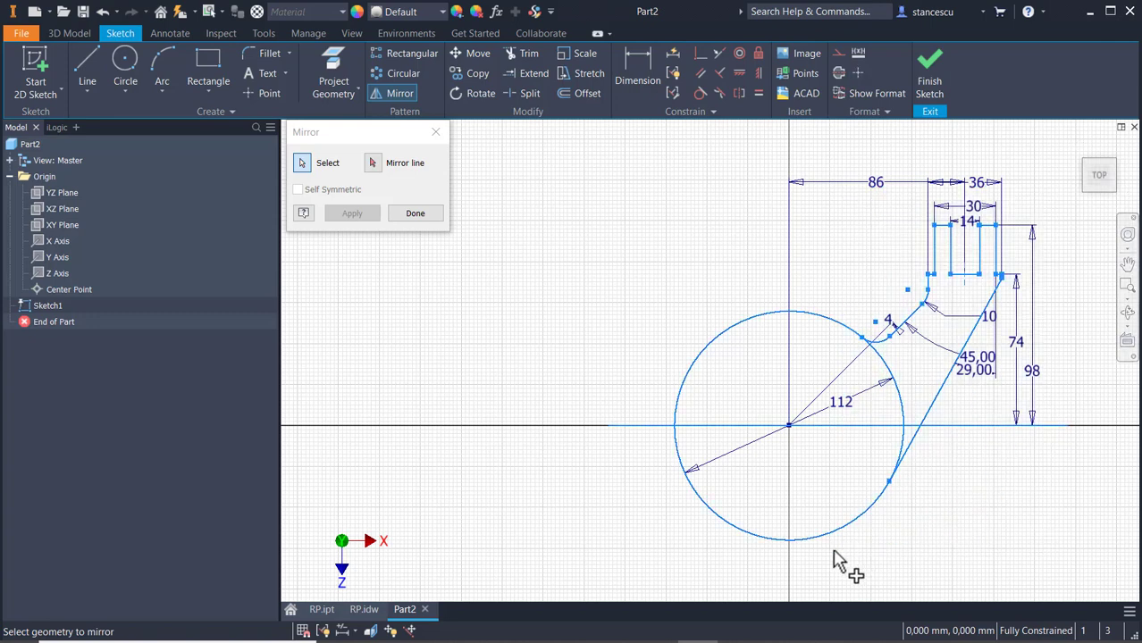
left_click(811, 319)
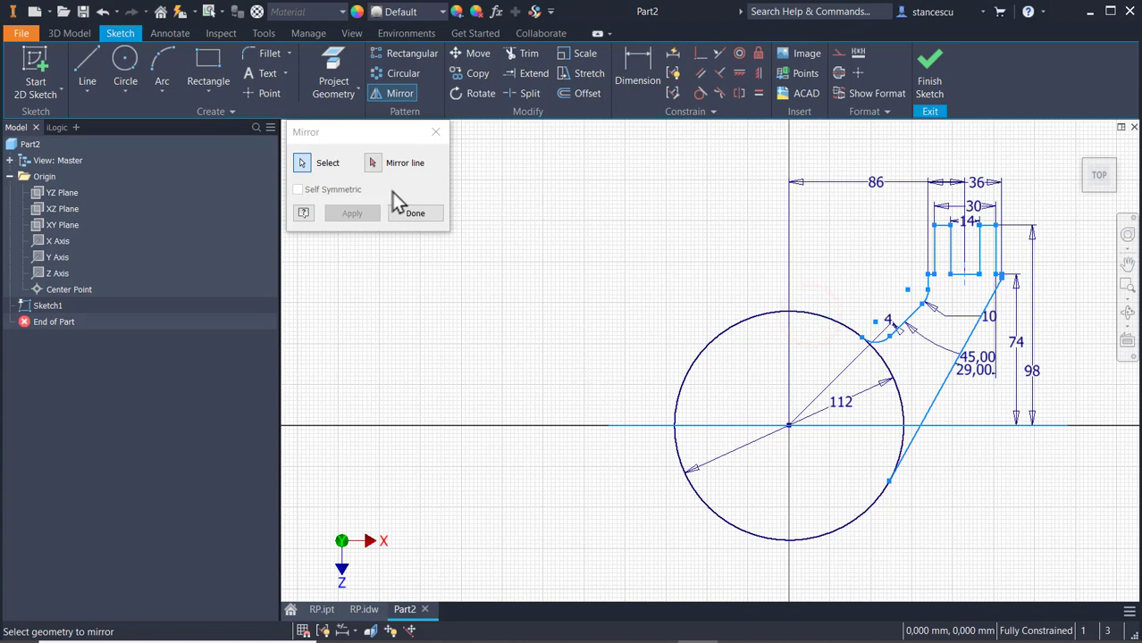
left_click(374, 165)
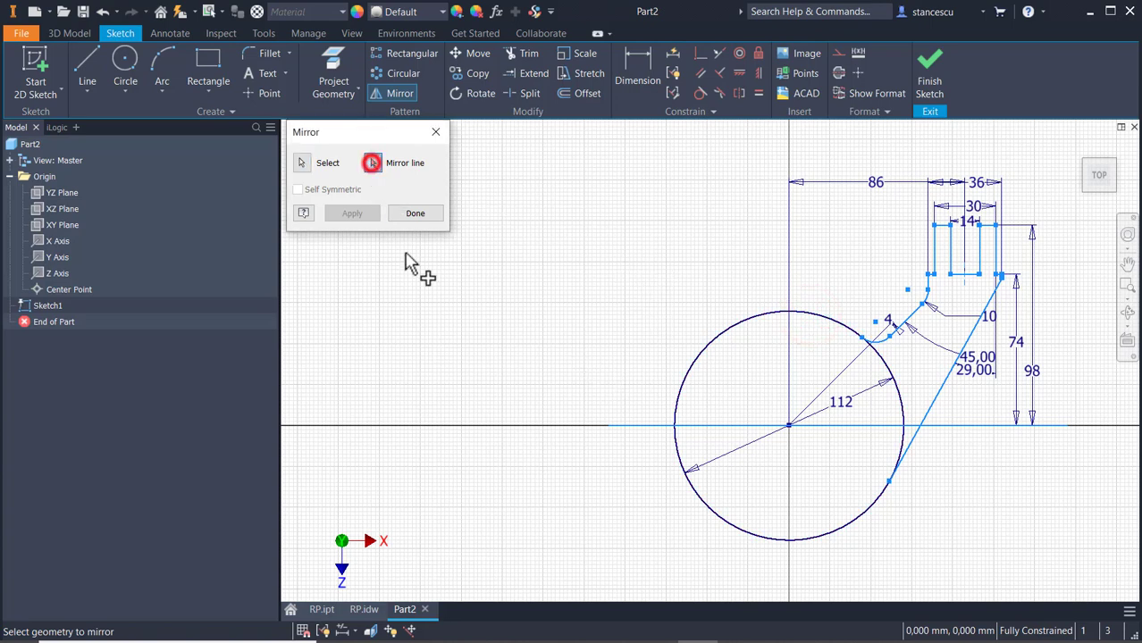
left_click(636, 426)
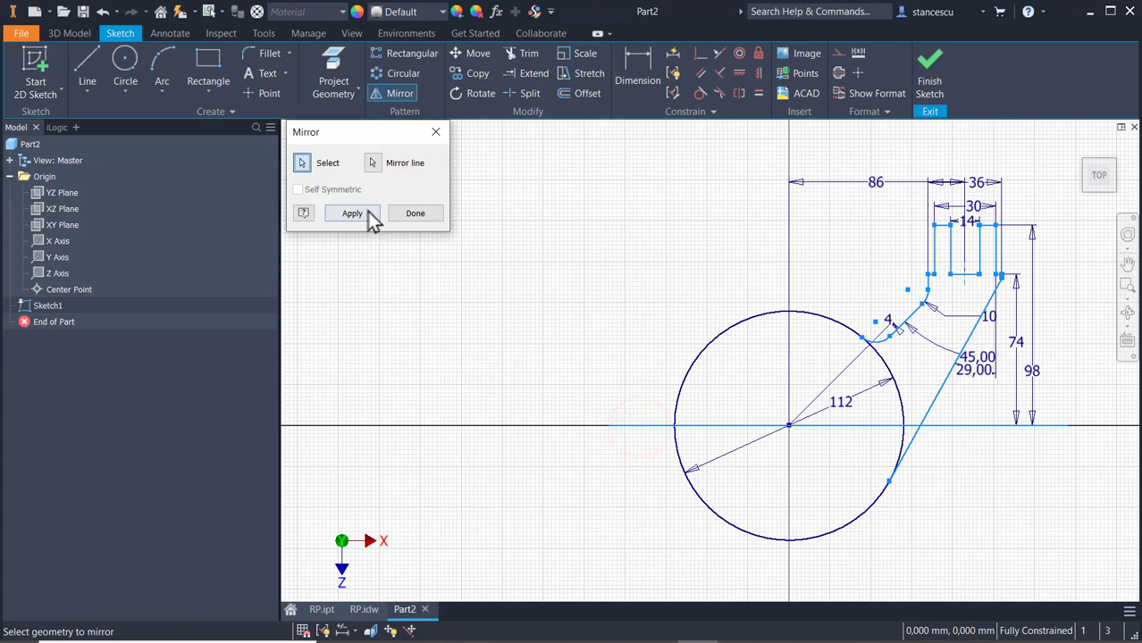
left_click(372, 219)
middle_click_drag(594, 302, 604, 186)
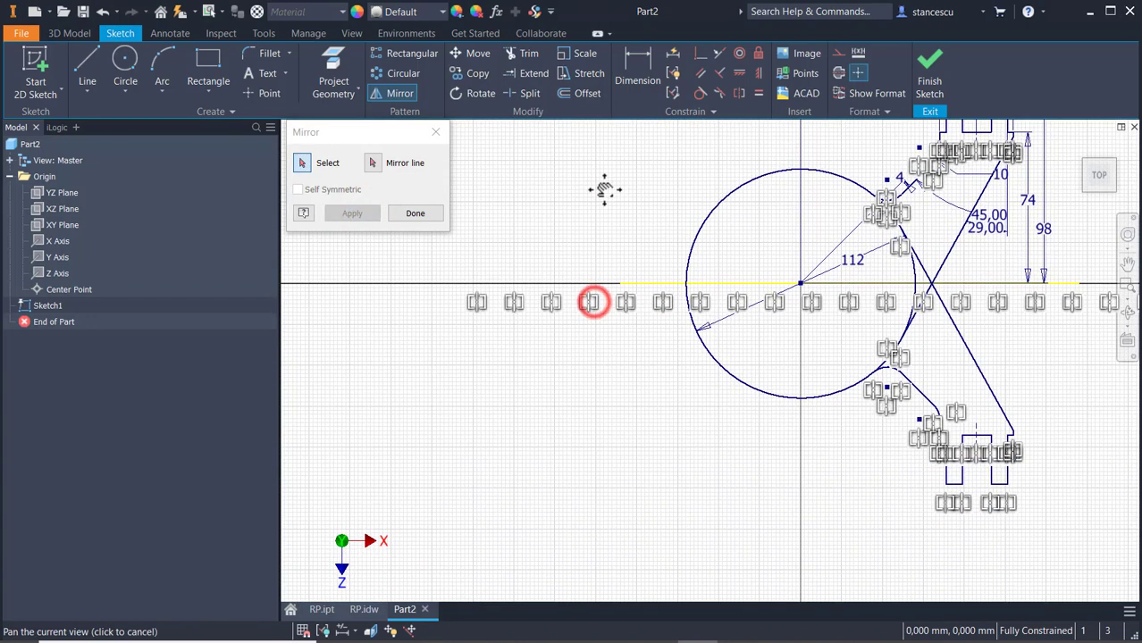
left_click(394, 215)
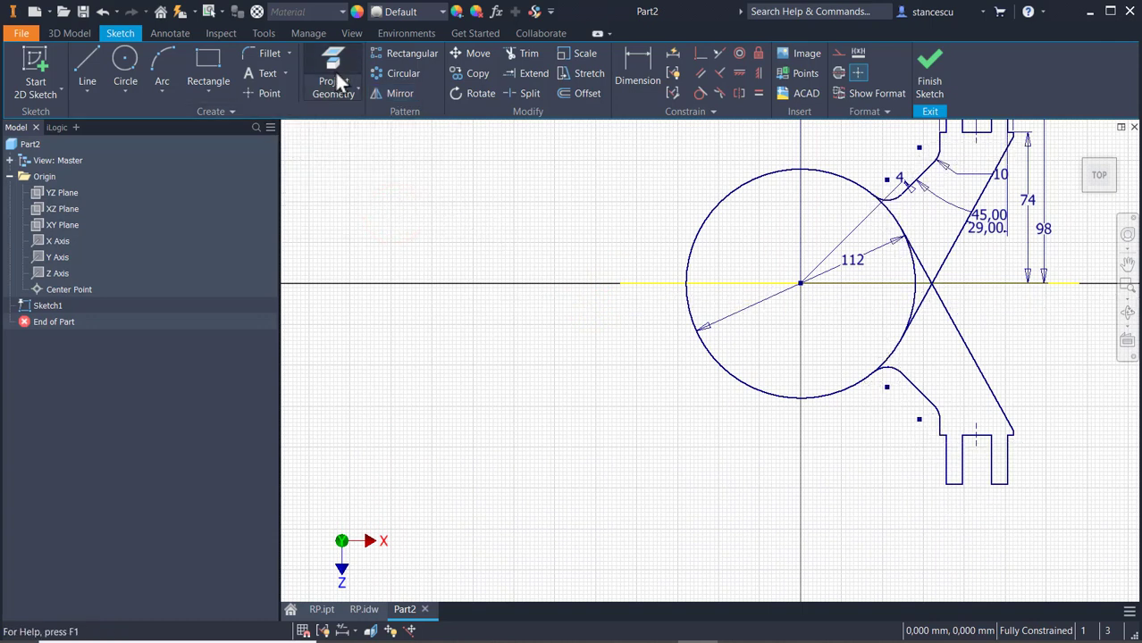
Project the origin's Z Axis into the sketch and end the projection
key("p")
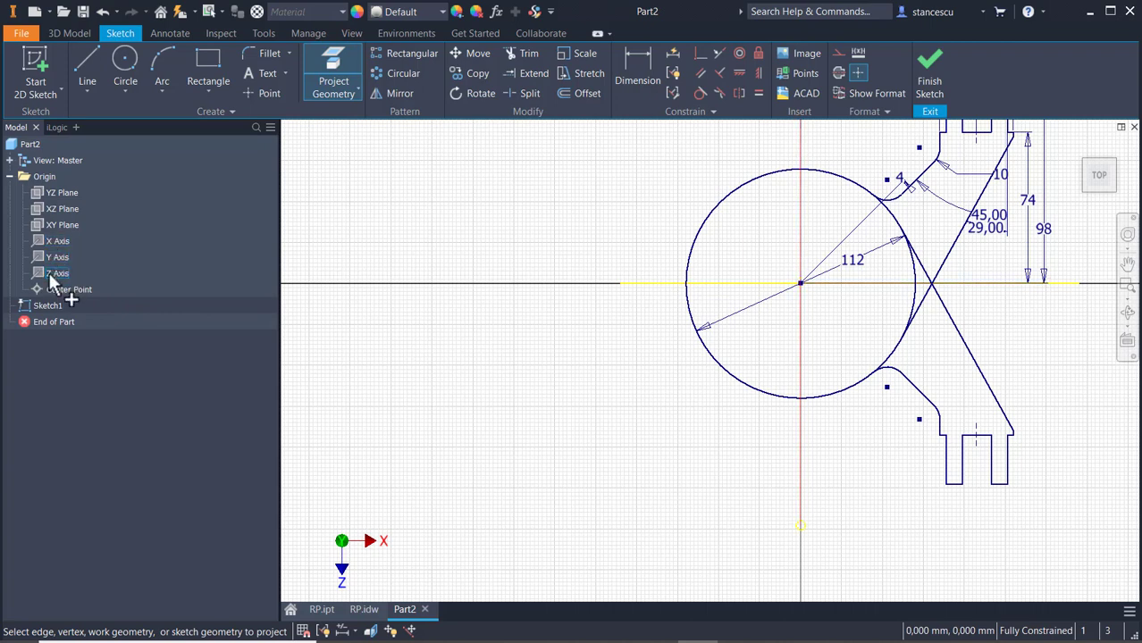
left_click(49, 272)
left_click(592, 198)
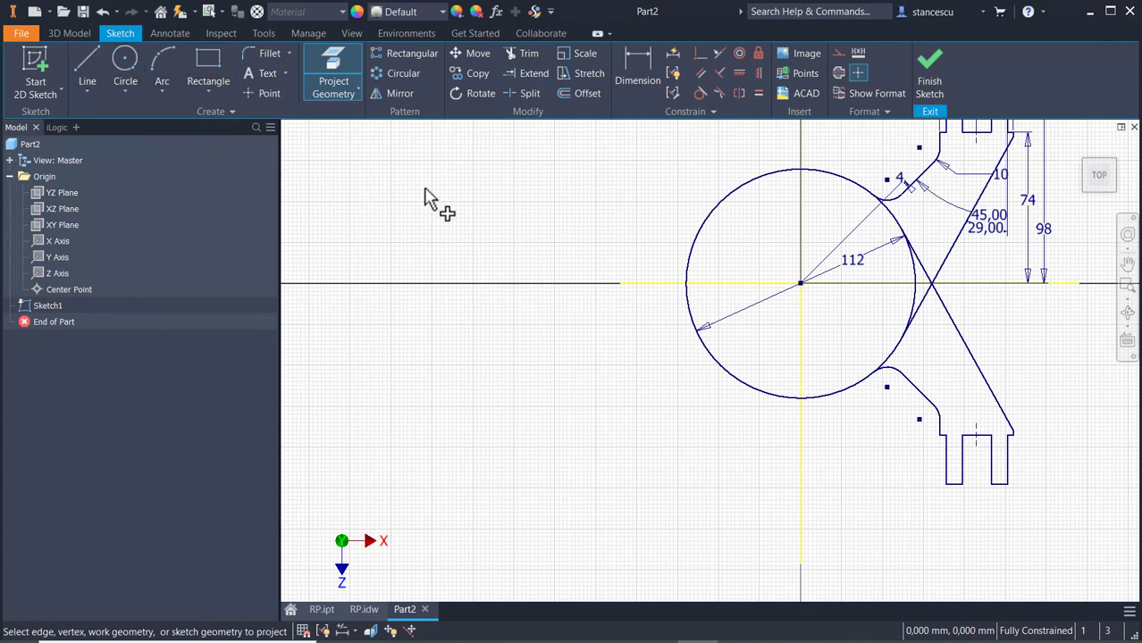
key("Escape")
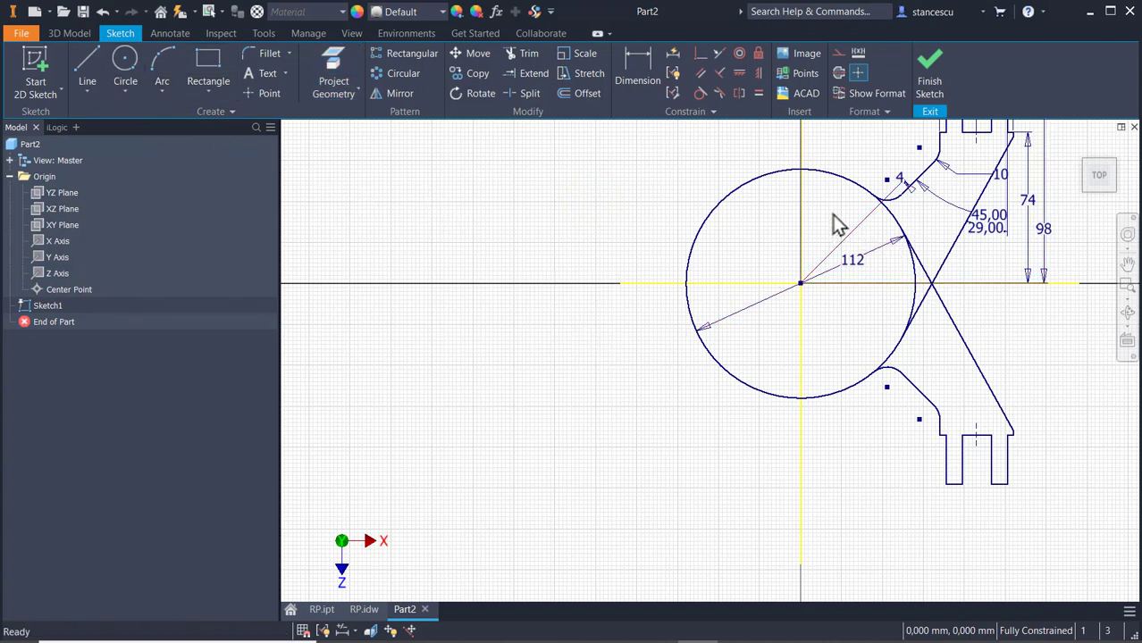
Mirror the fork arm copy below the X Axis about the projected Z Axis to the opposite side of the hub
mouse_move(832, 213)
left_mouse_down()
mouse_move(940, 408)
mouse_move(1024, 511)
left_mouse_up()
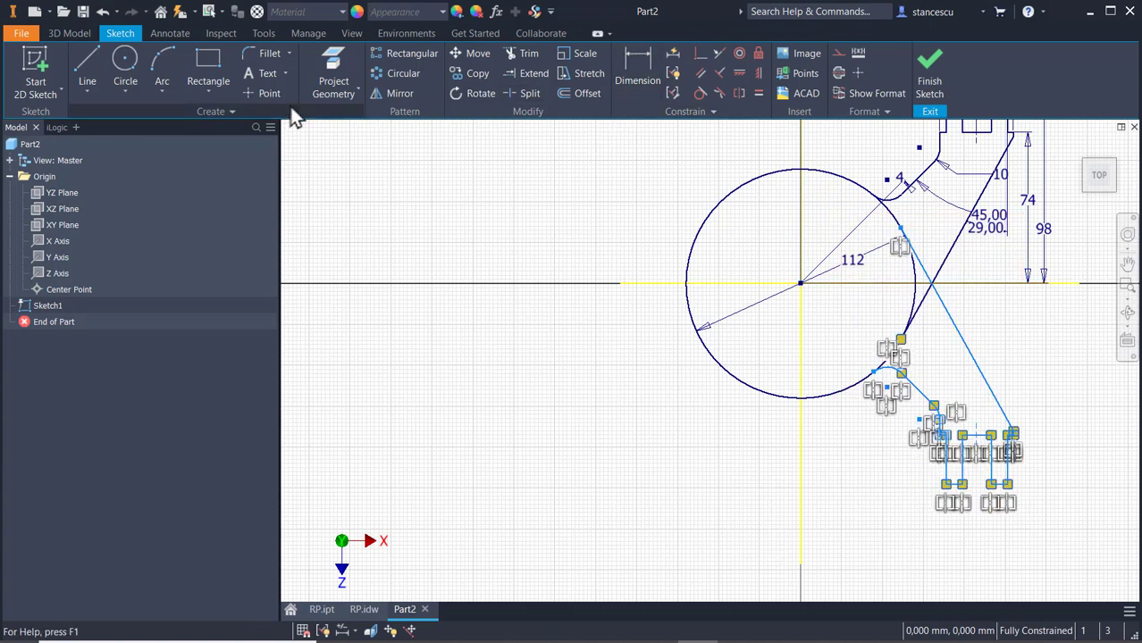
left_click(387, 90)
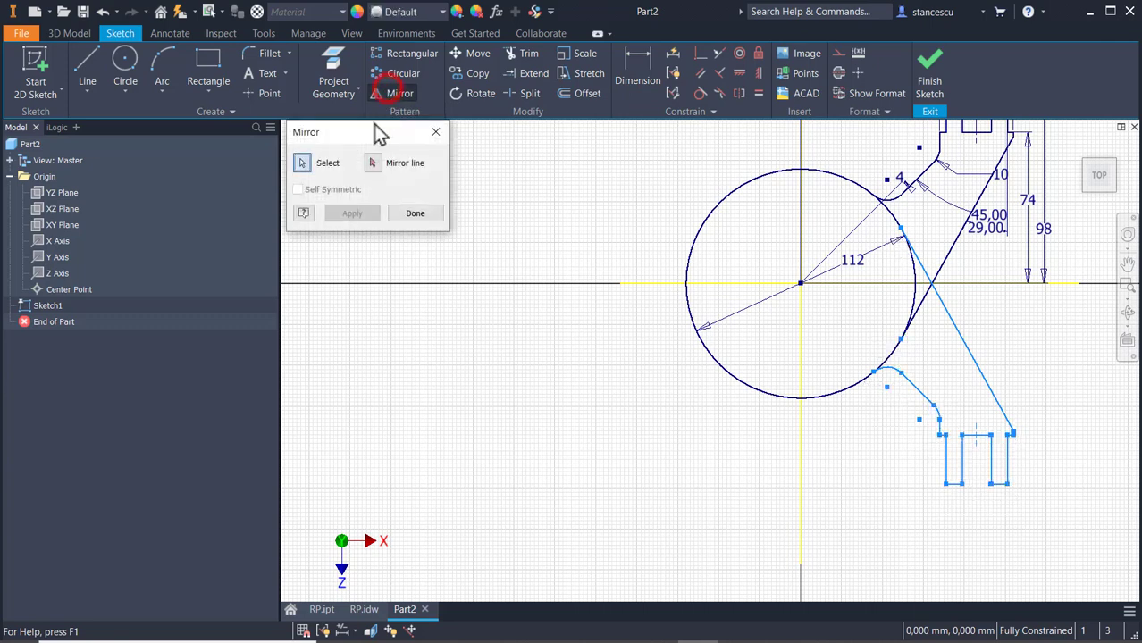
left_click(381, 167)
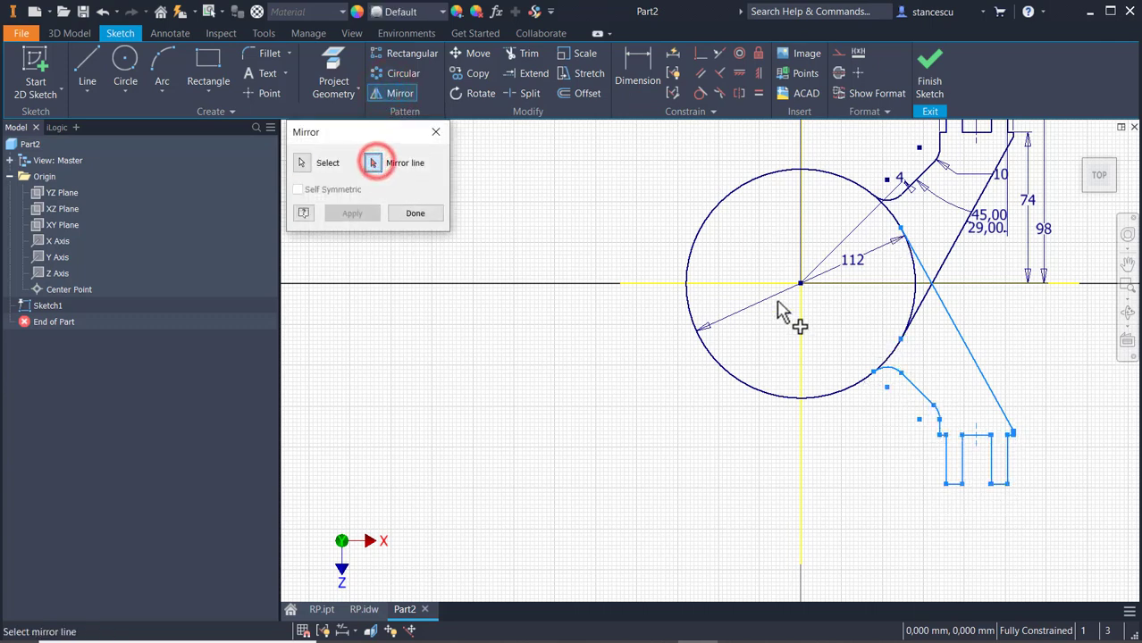
left_click(802, 478)
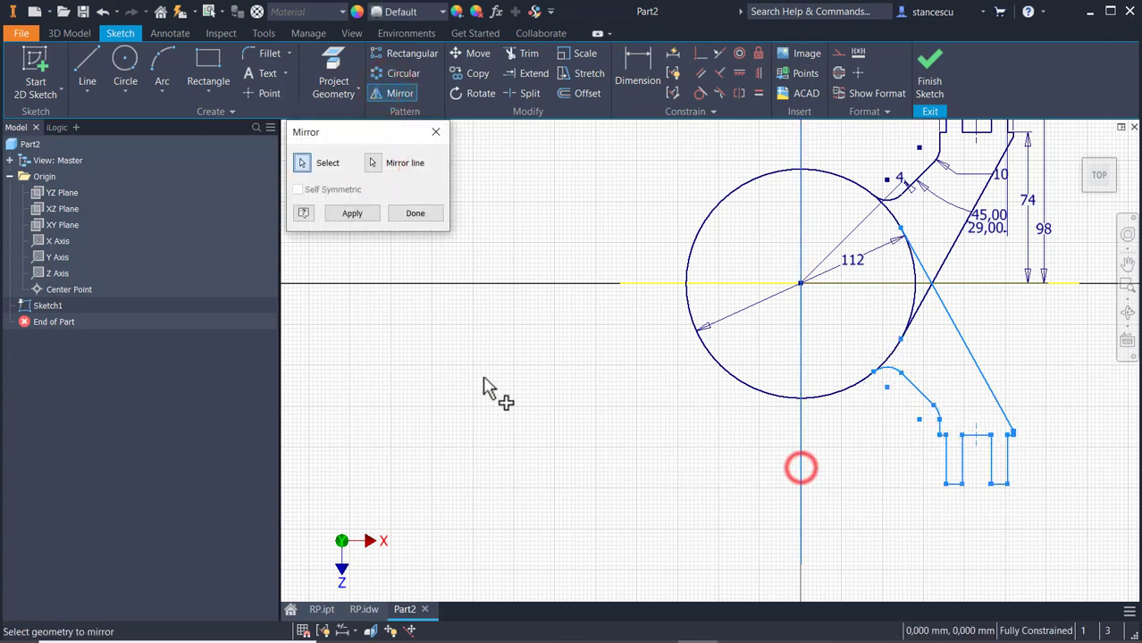
left_click(364, 217)
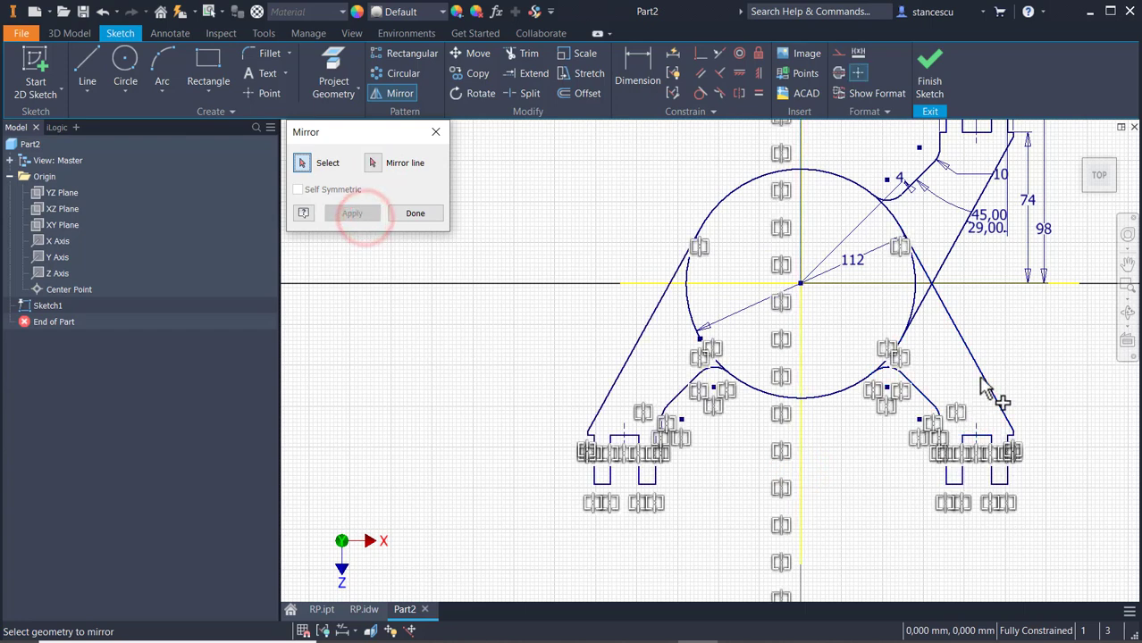
left_click(846, 222)
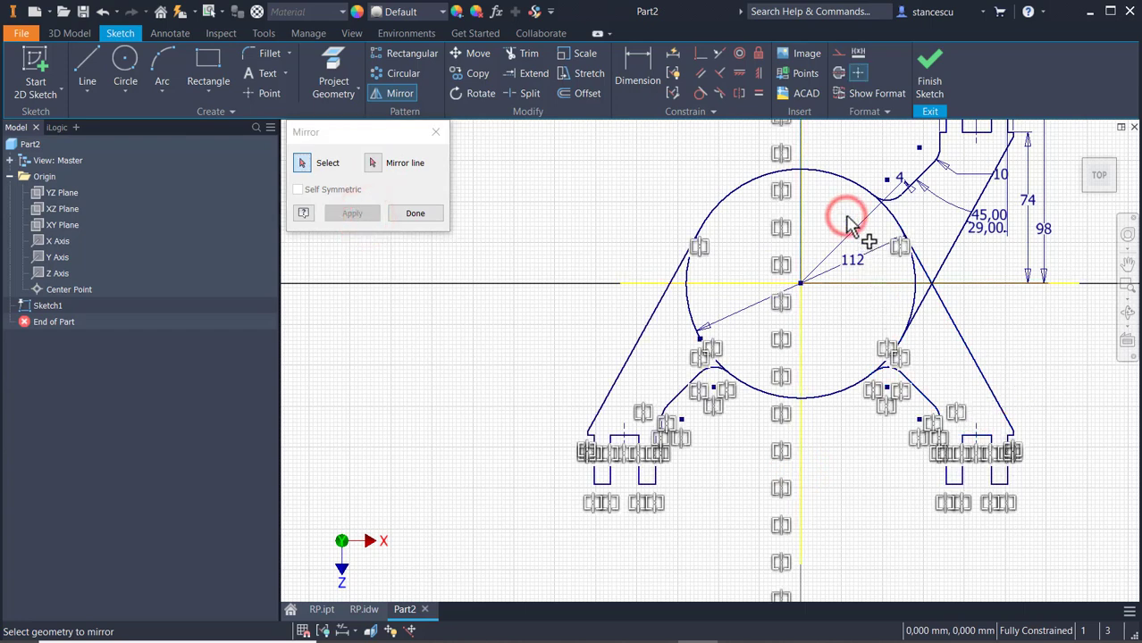
key("Escape")
Convert the intermediate fork arm copy at the hub's lower right to construction geometry
mouse_move(846, 221)
left_mouse_down()
mouse_move(968, 489)
mouse_move(1090, 544)
mouse_move(1069, 548)
left_mouse_up()
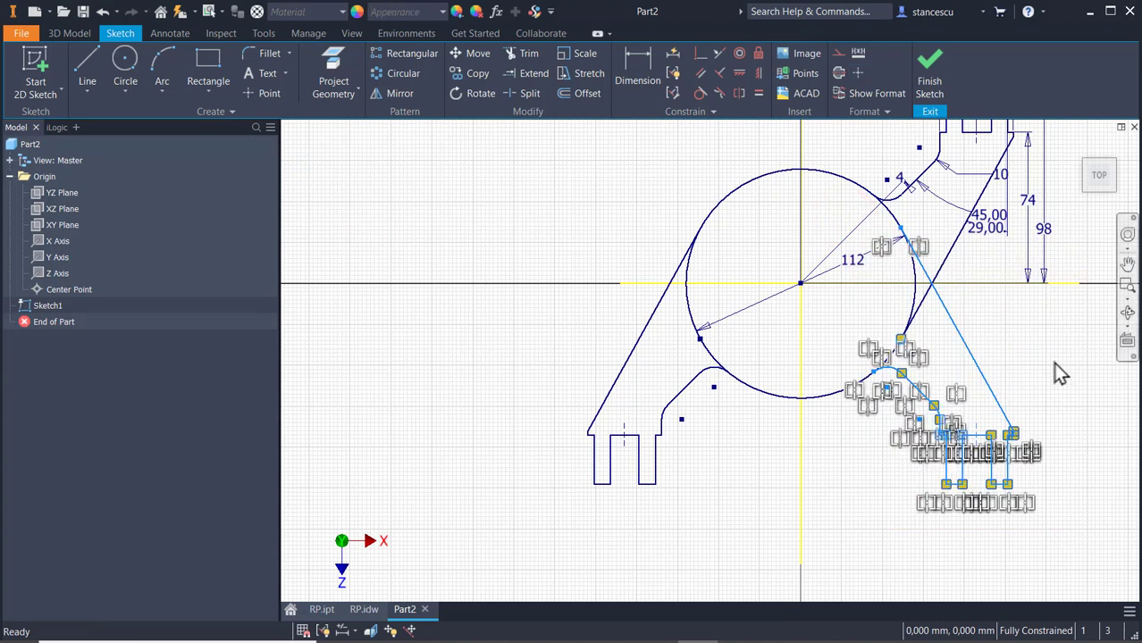
left_click(837, 54)
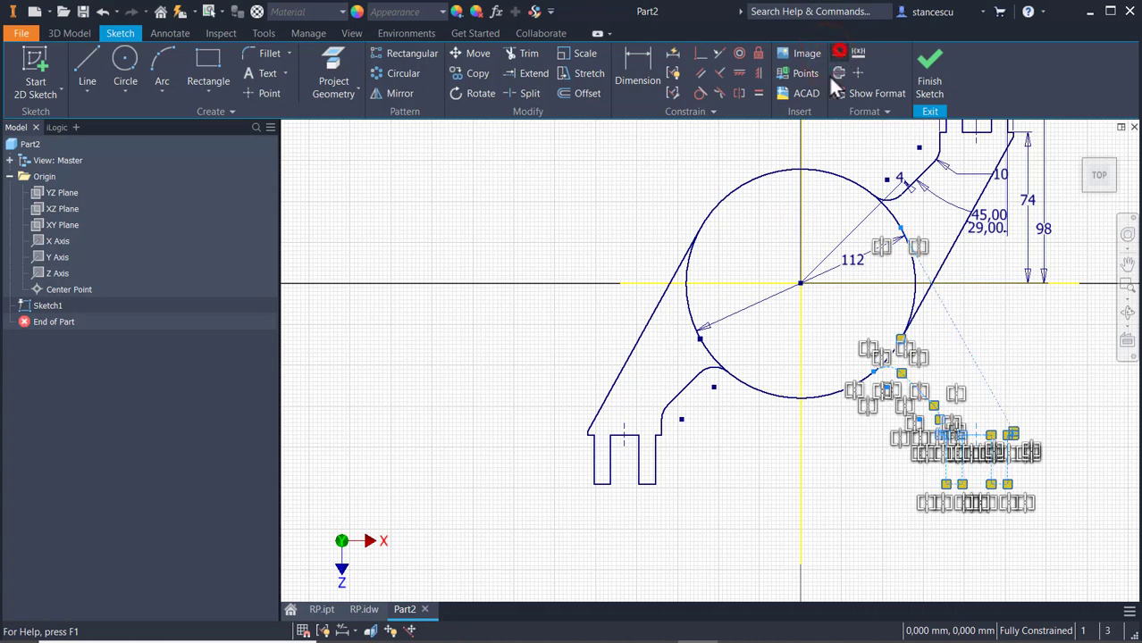
left_click(706, 477)
key("Escape")
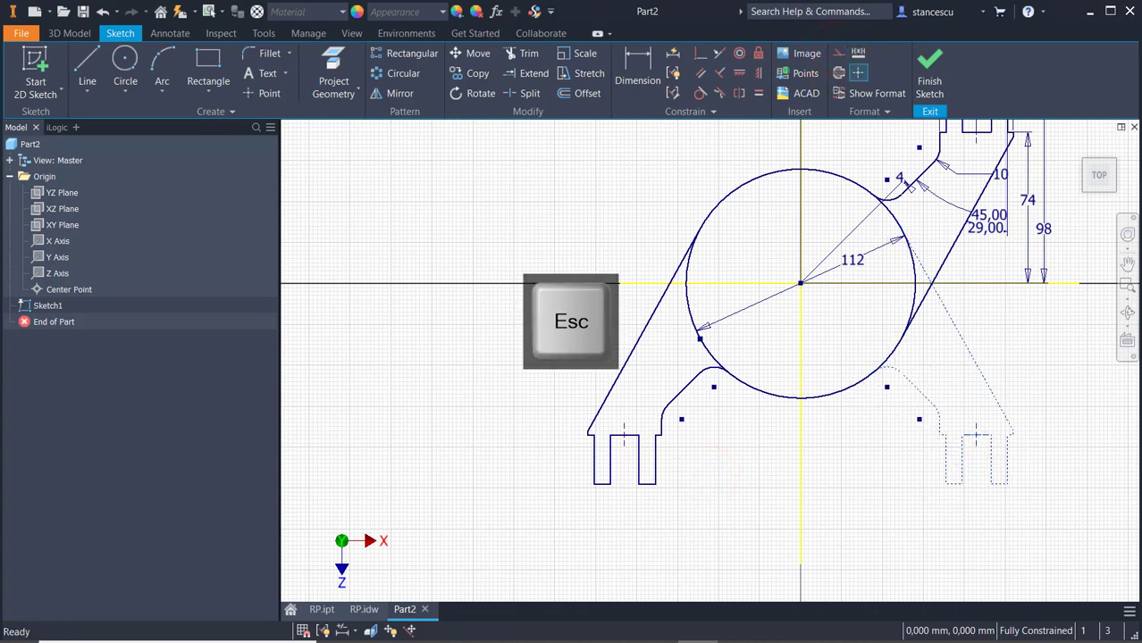
Draw a line down across the hub circle's left side past the lower-left arm's fillet, and constrain it vertical
left_click(97, 60)
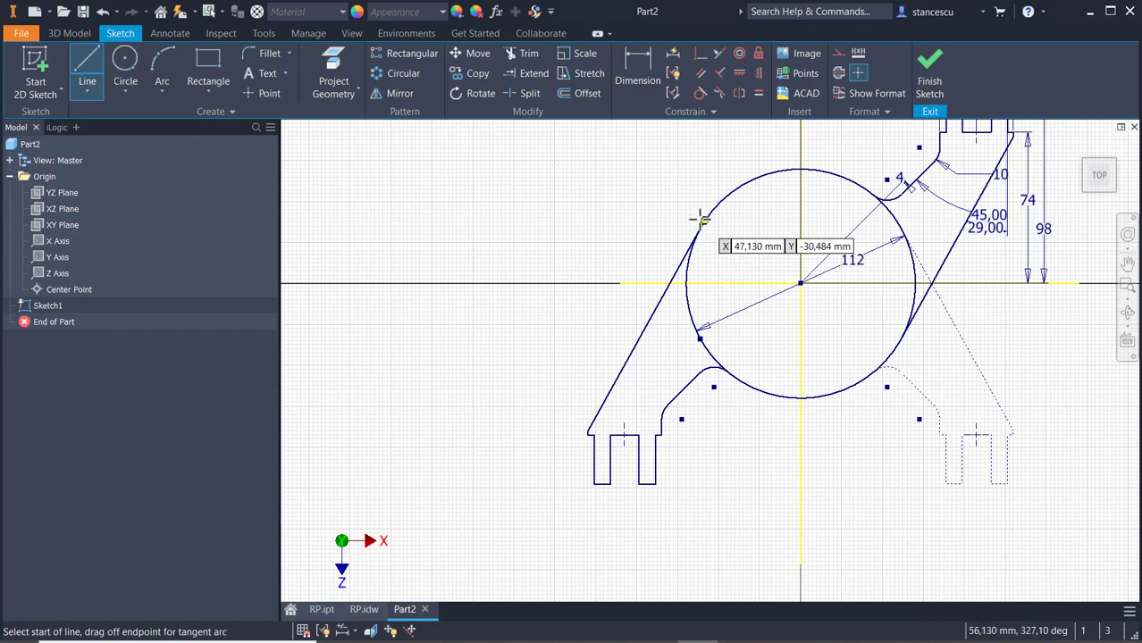
scroll(700, 228, "up", 3)
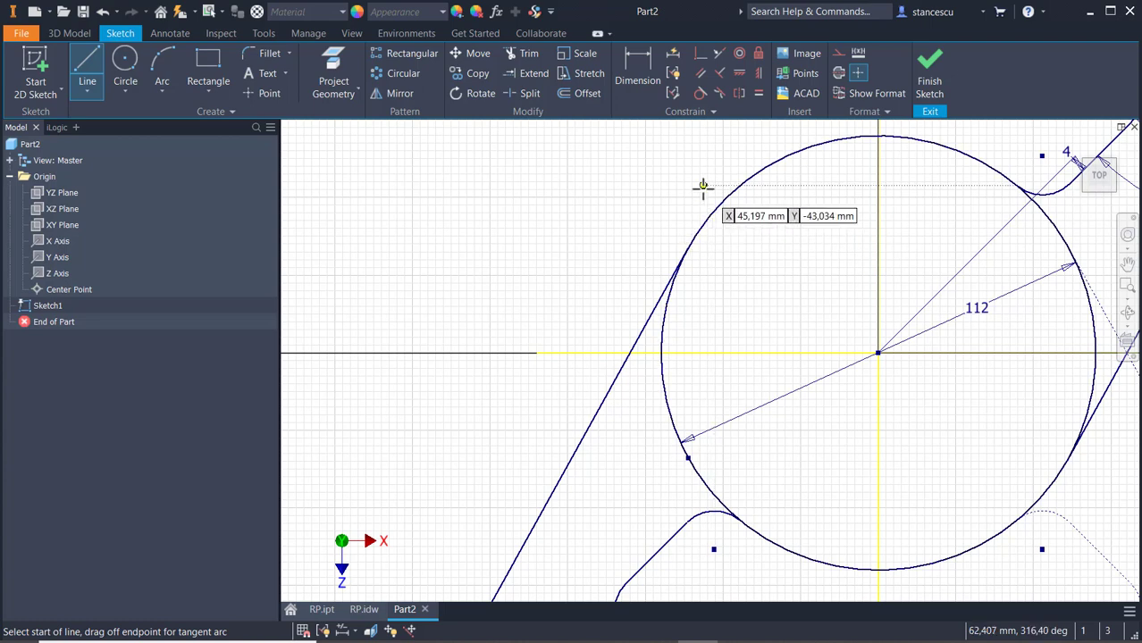
left_click(693, 200)
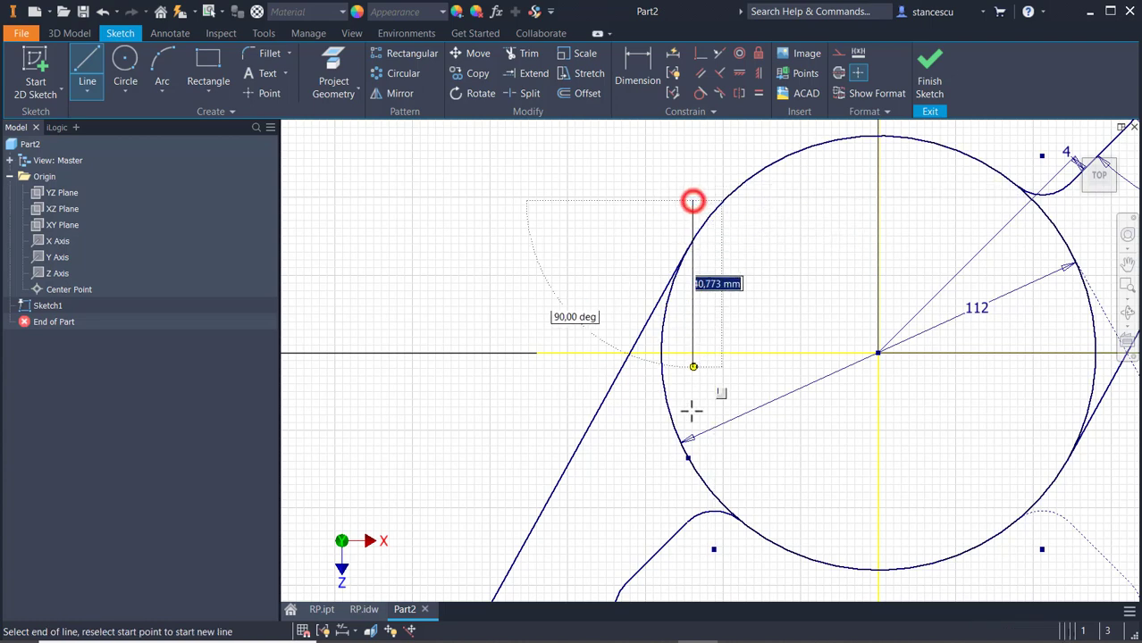
left_click(688, 576)
key("Escape")
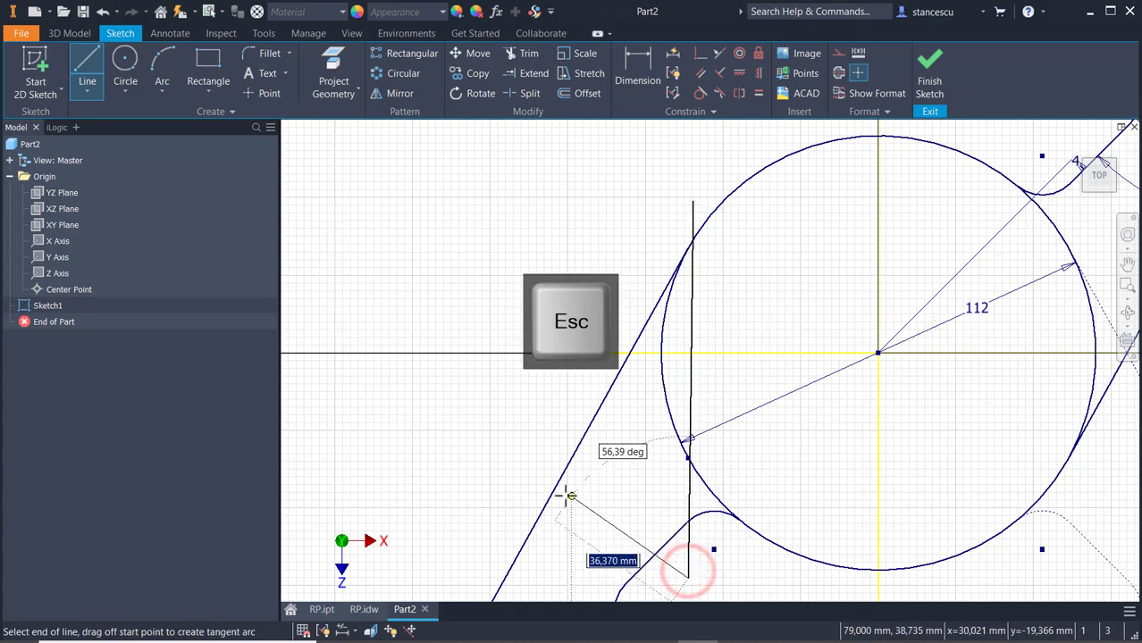
left_click(757, 73)
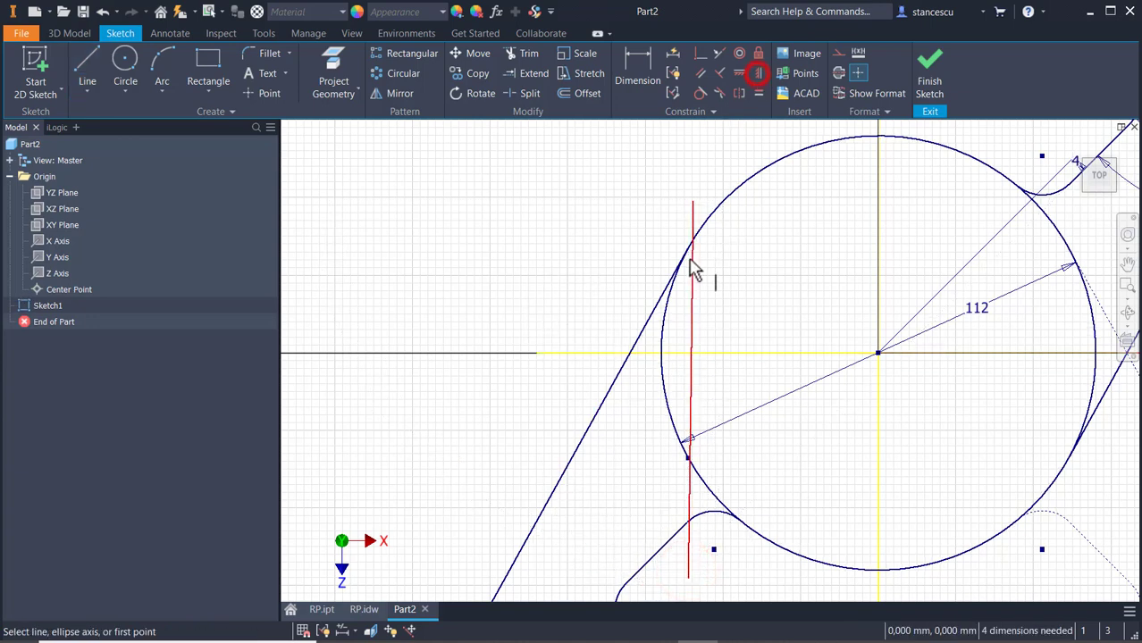
left_click(690, 288)
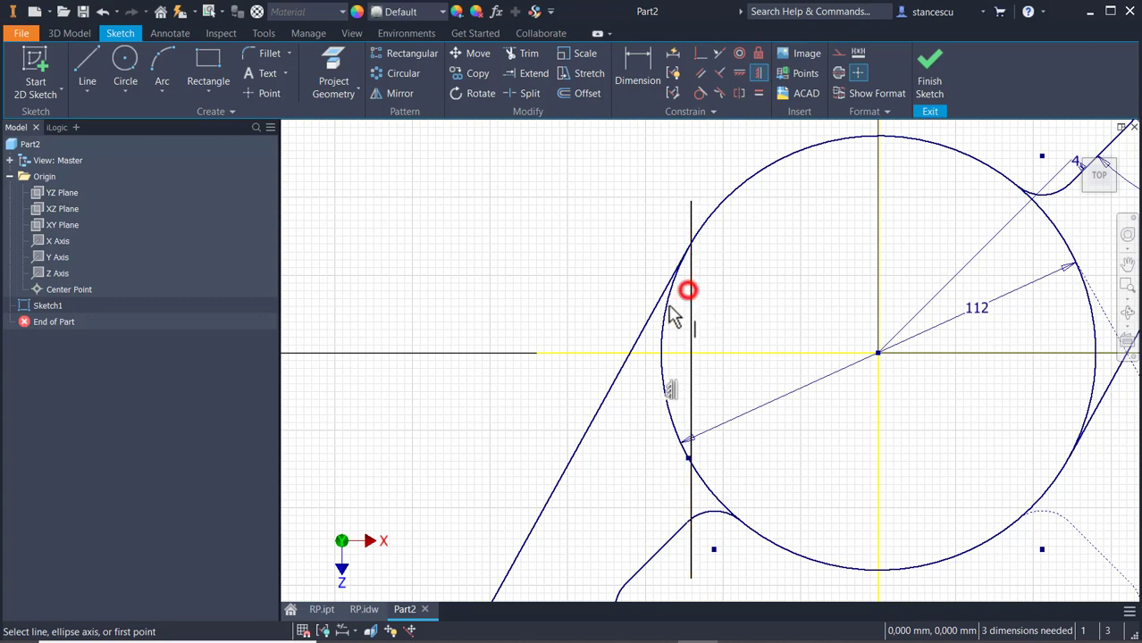
key("Escape")
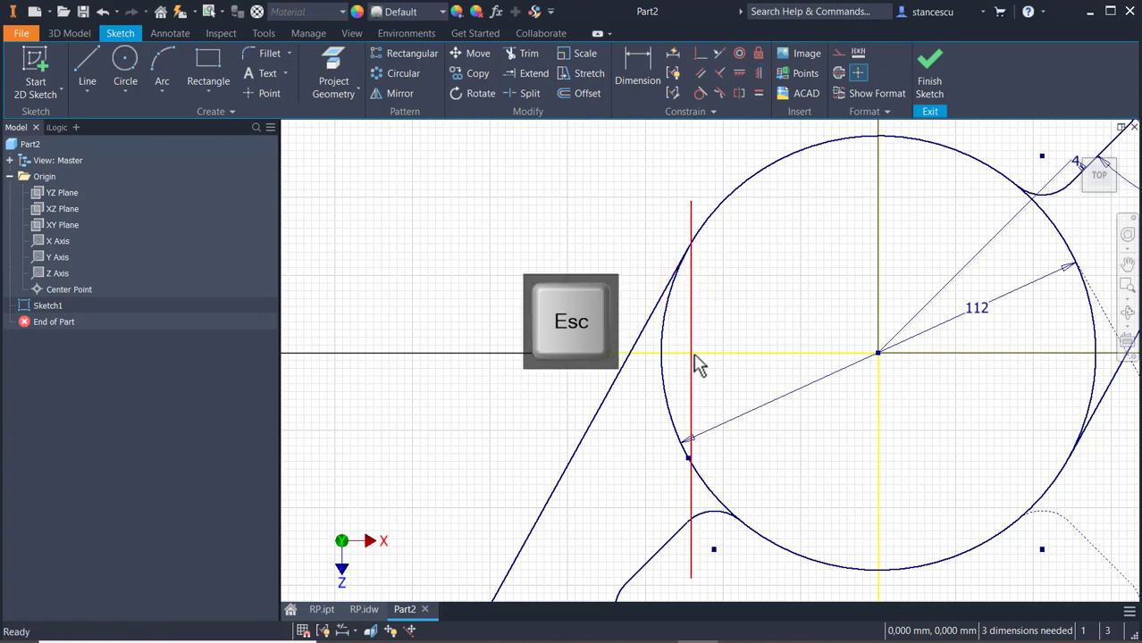
Trim the vertical line's overhanging ends at the hub circle and at the lower-left arm's inner edge
left_click(528, 56)
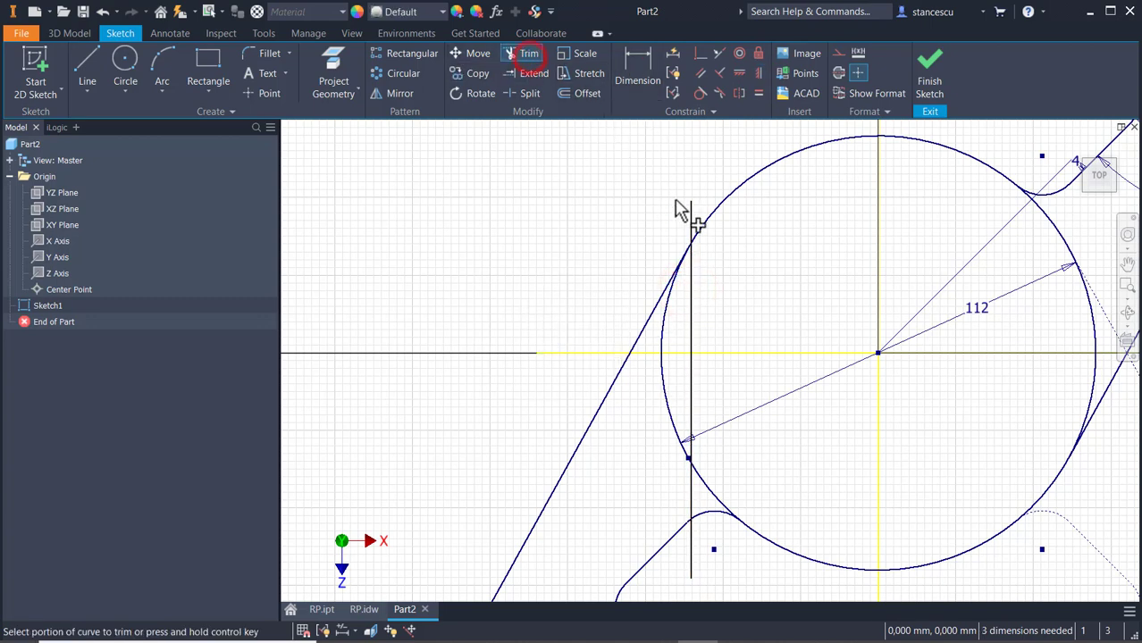
left_click(690, 223)
left_click(686, 569)
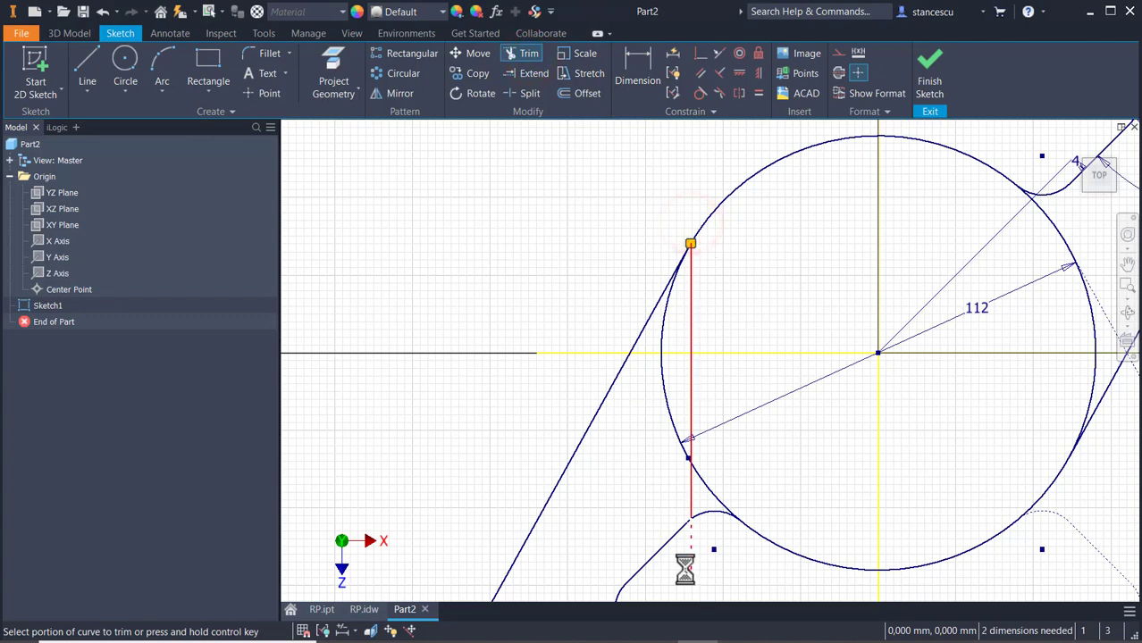
middle_click_drag(547, 311, 502, 255)
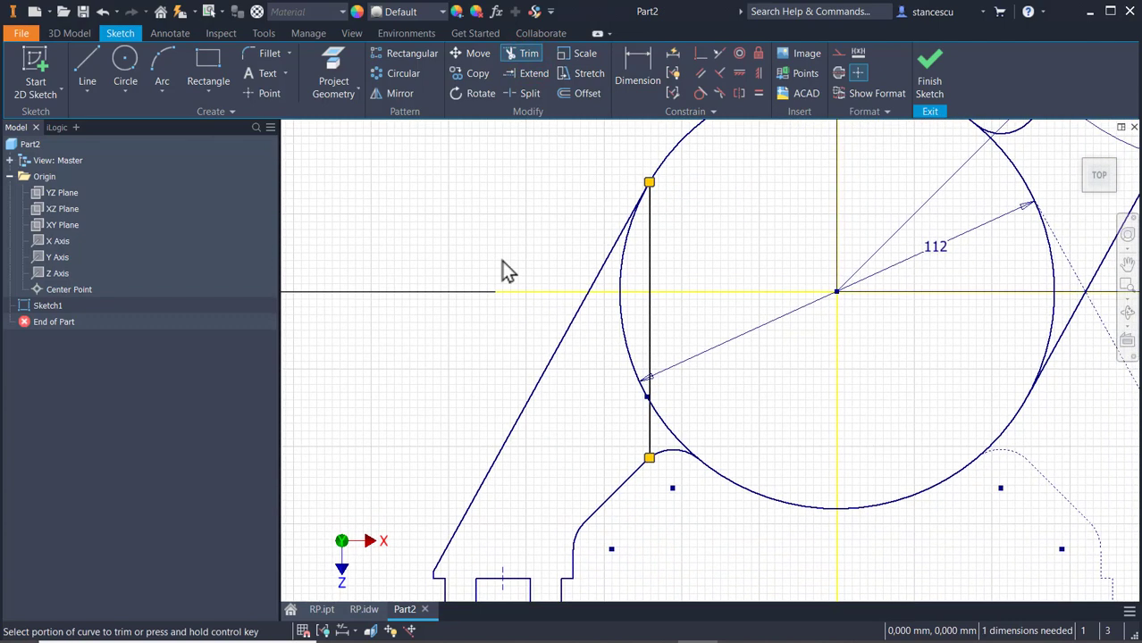
key("Escape")
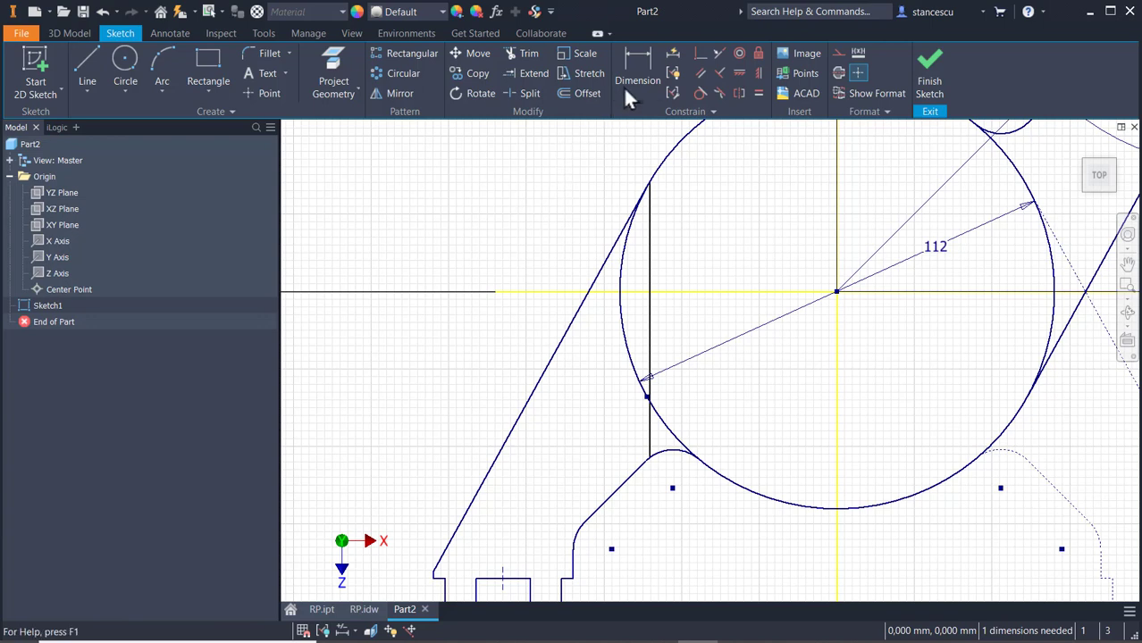
Dimension the vertical line on the hub circle's left side 48 mm from the hub's center point
left_click(634, 76)
left_click(650, 261)
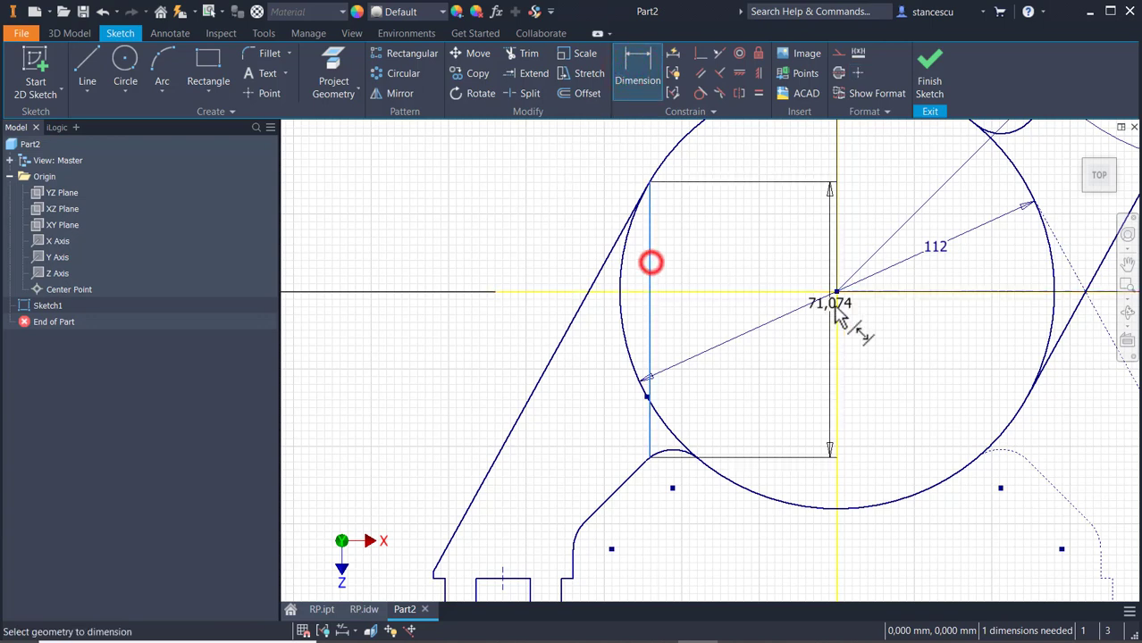
left_click(837, 292)
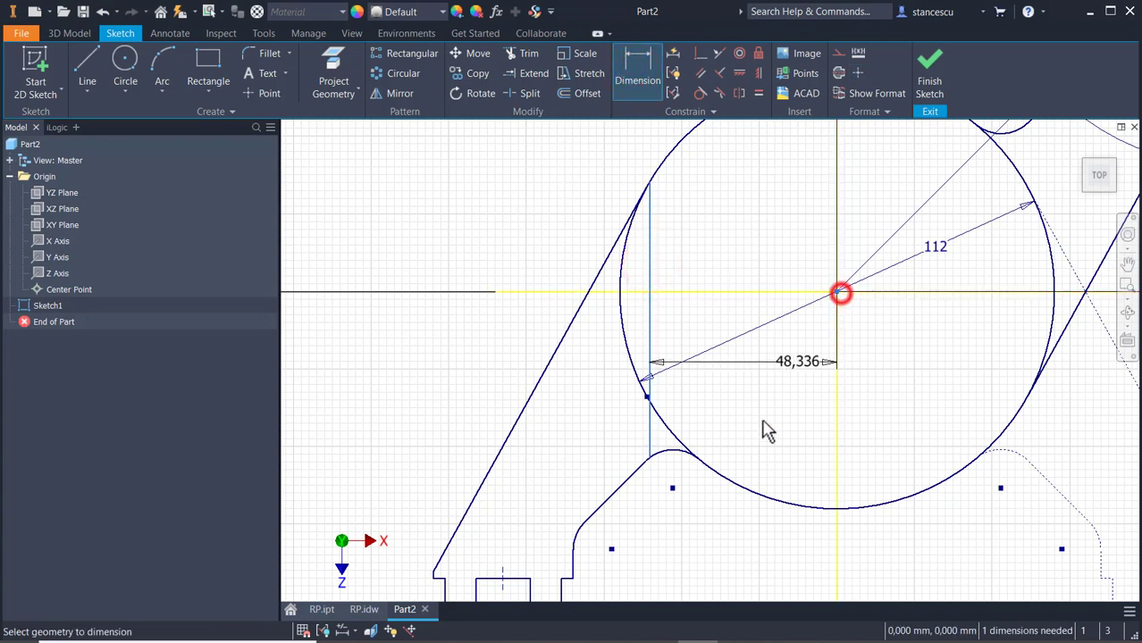
left_click(739, 556)
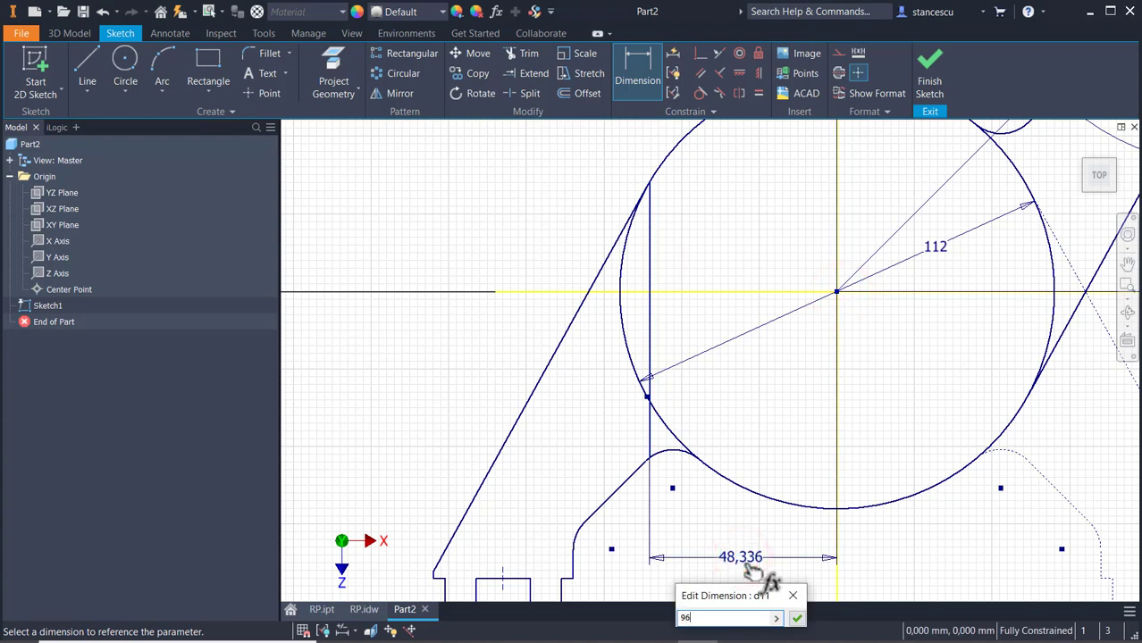
key("Return")
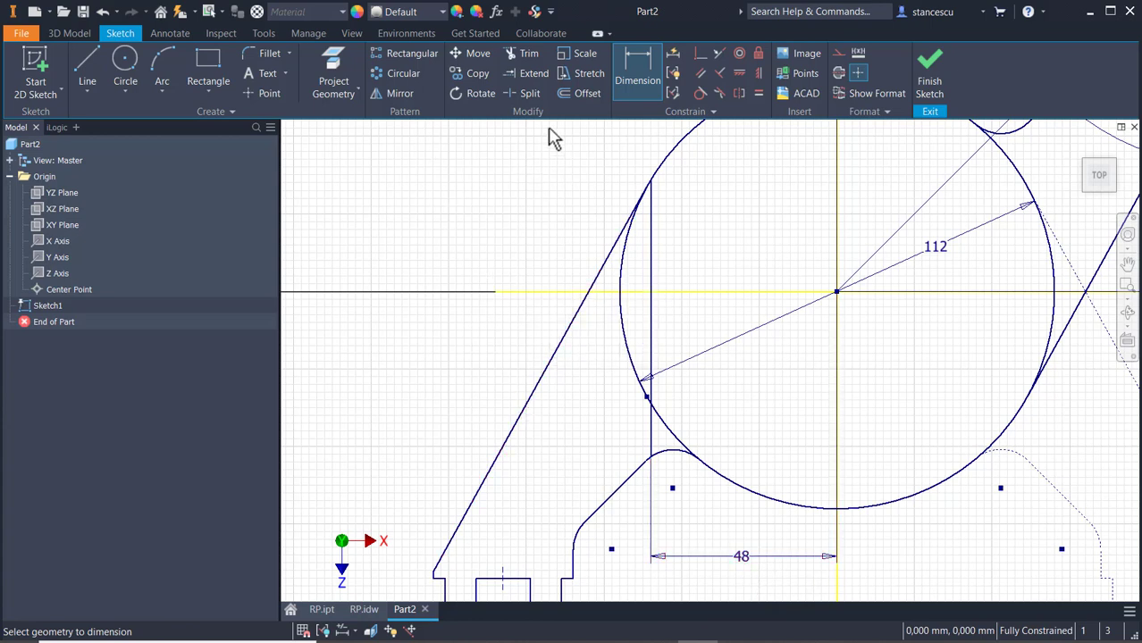
Mirror the vertical line about the projected Z Axis to the right side of the hub circle
left_click(402, 96)
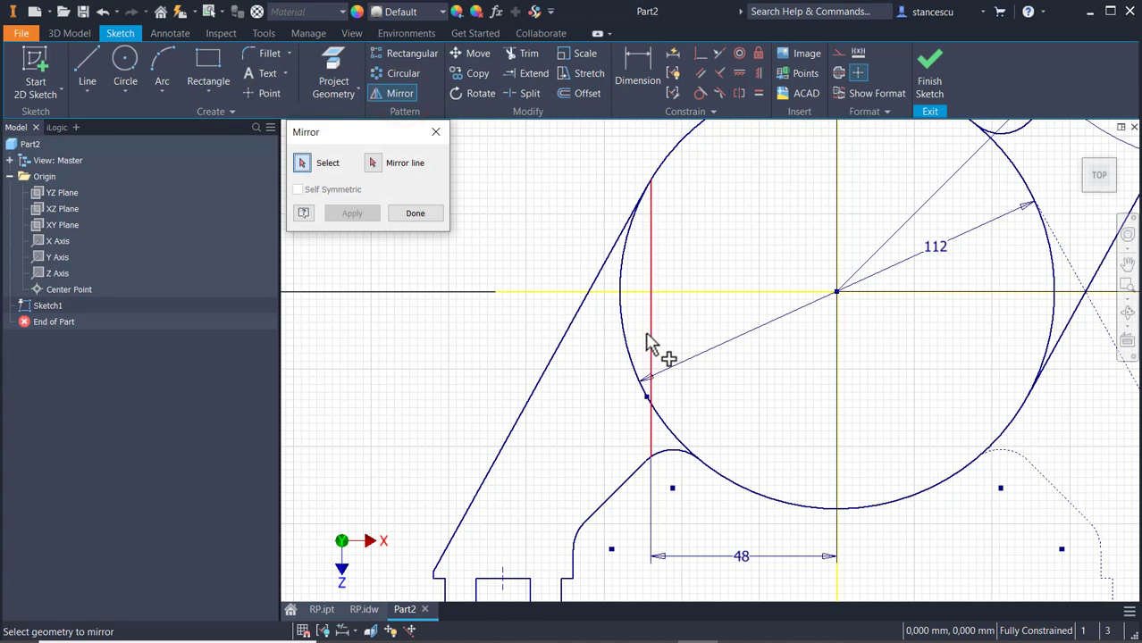
left_click(649, 336)
left_click(371, 165)
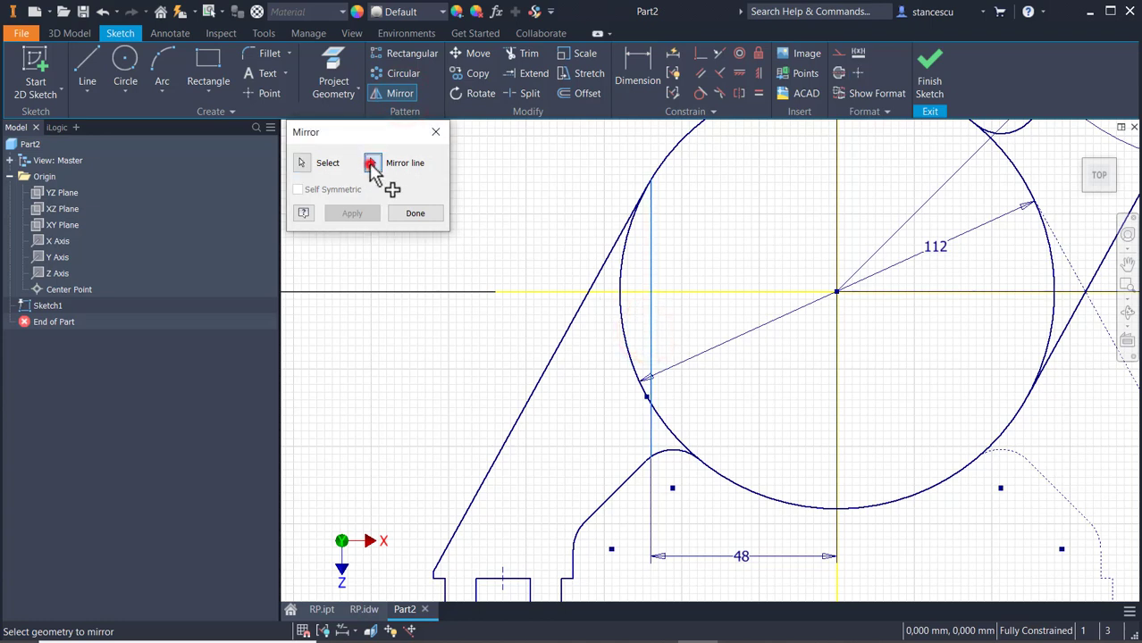
left_click(835, 586)
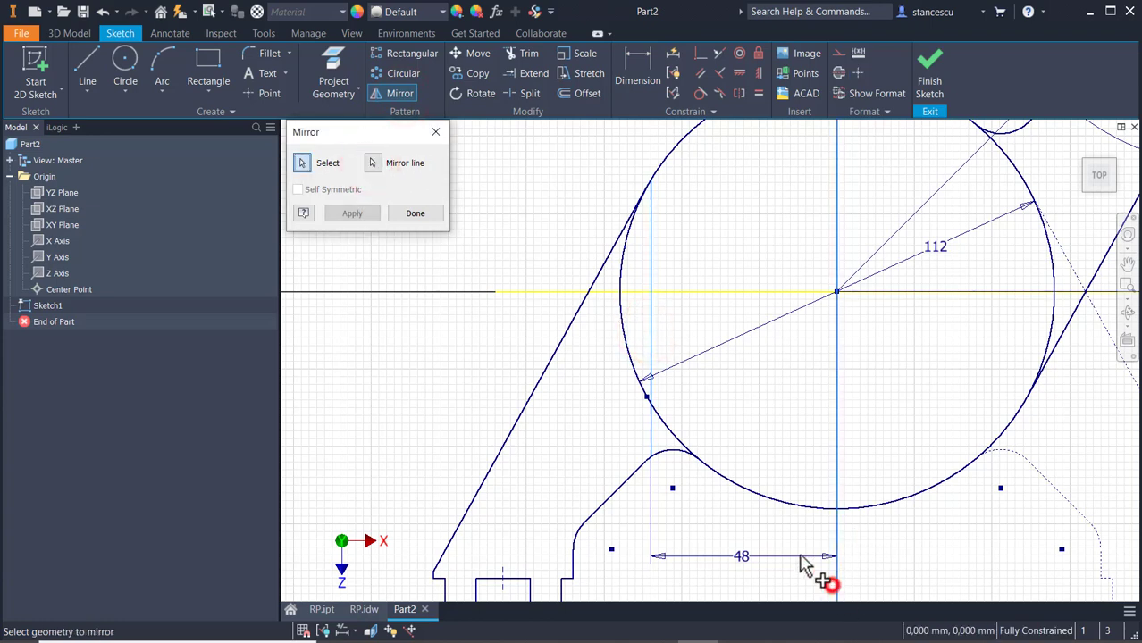
left_click(352, 214)
left_click(411, 215)
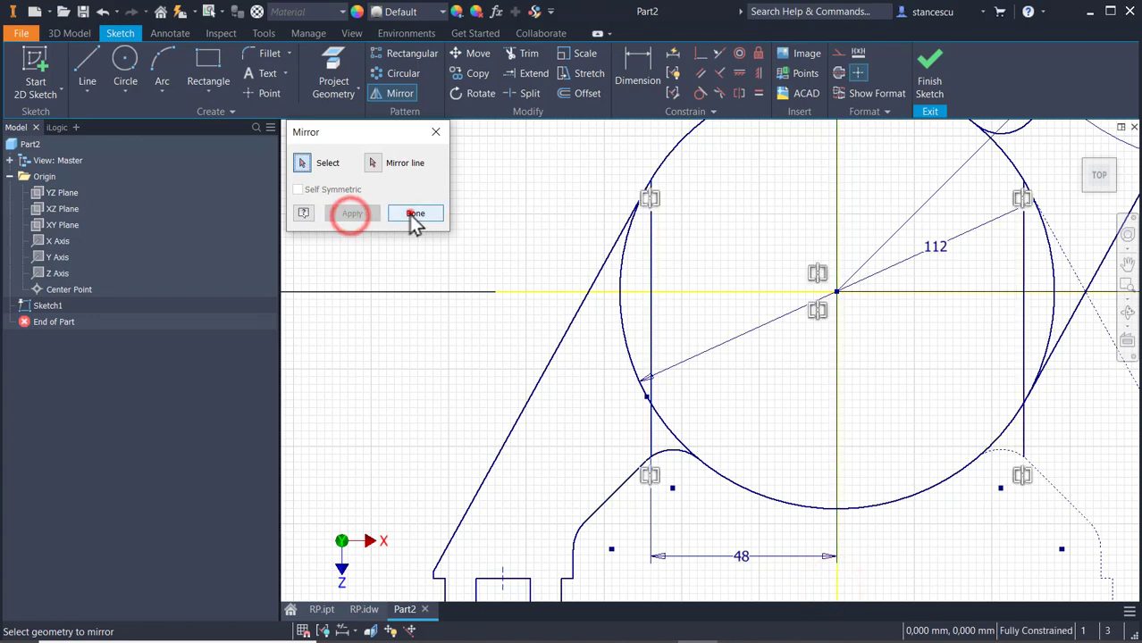
Extend the mirrored vertical line up to the upper-right arm's inner edge and trim its lower end at the hub circle
scroll(899, 583, "up", 3)
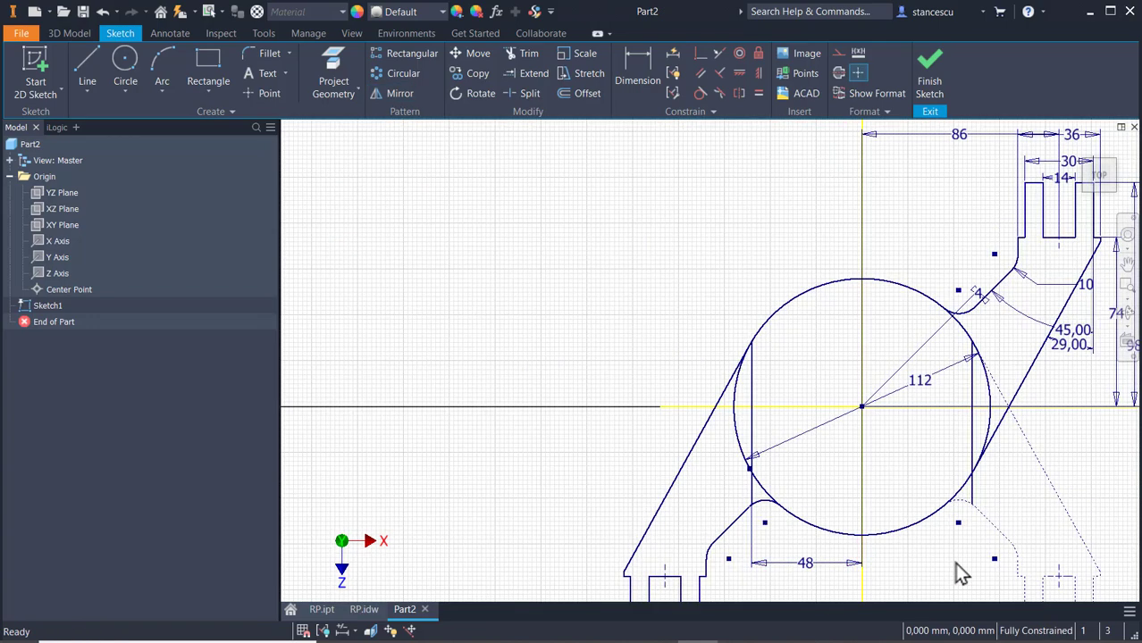
middle_click_drag(951, 564, 921, 514)
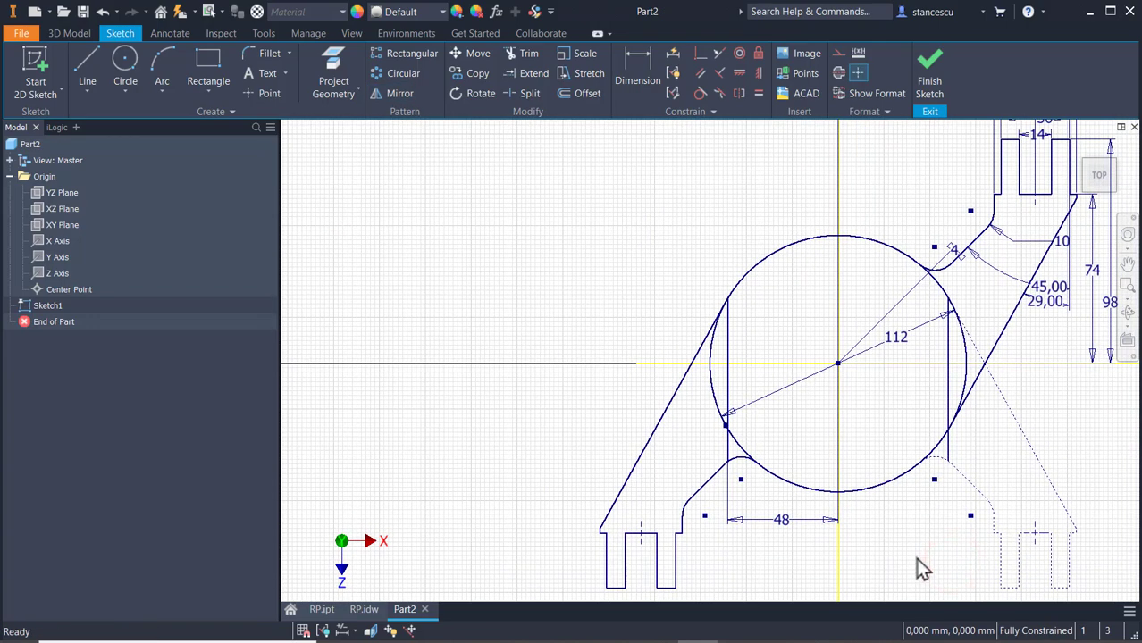
left_click(533, 79)
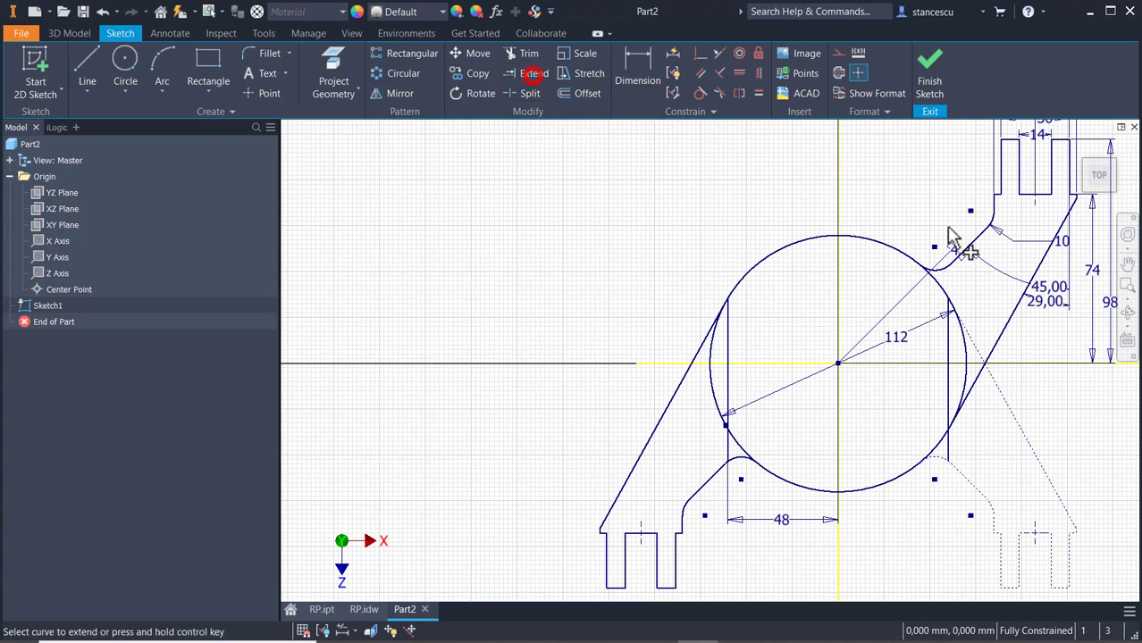
left_click(946, 328)
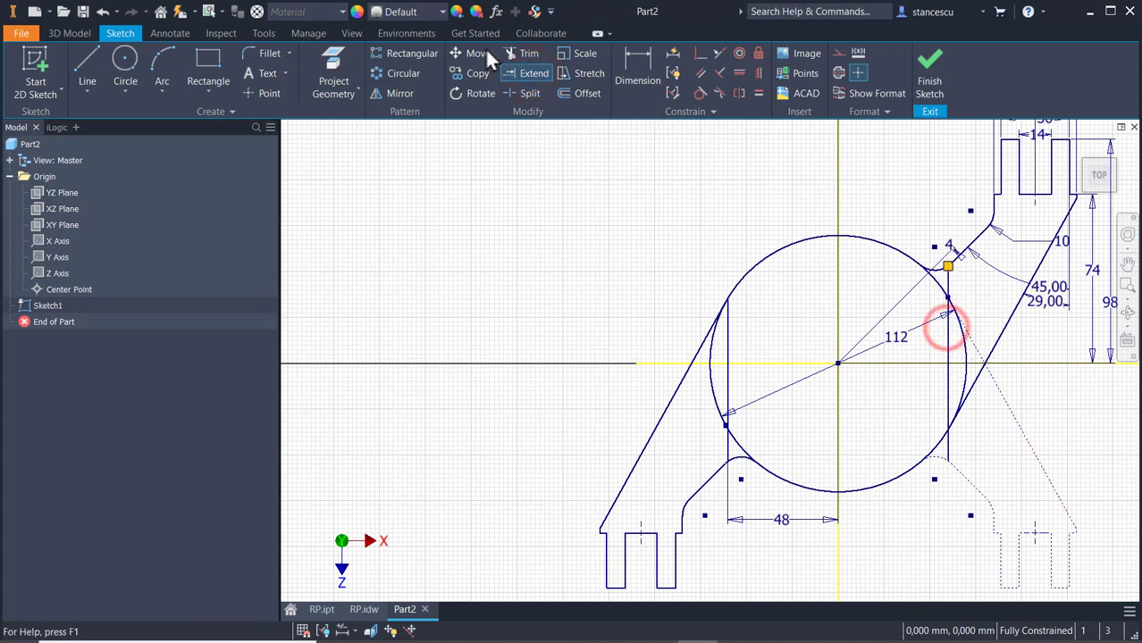
left_click(523, 54)
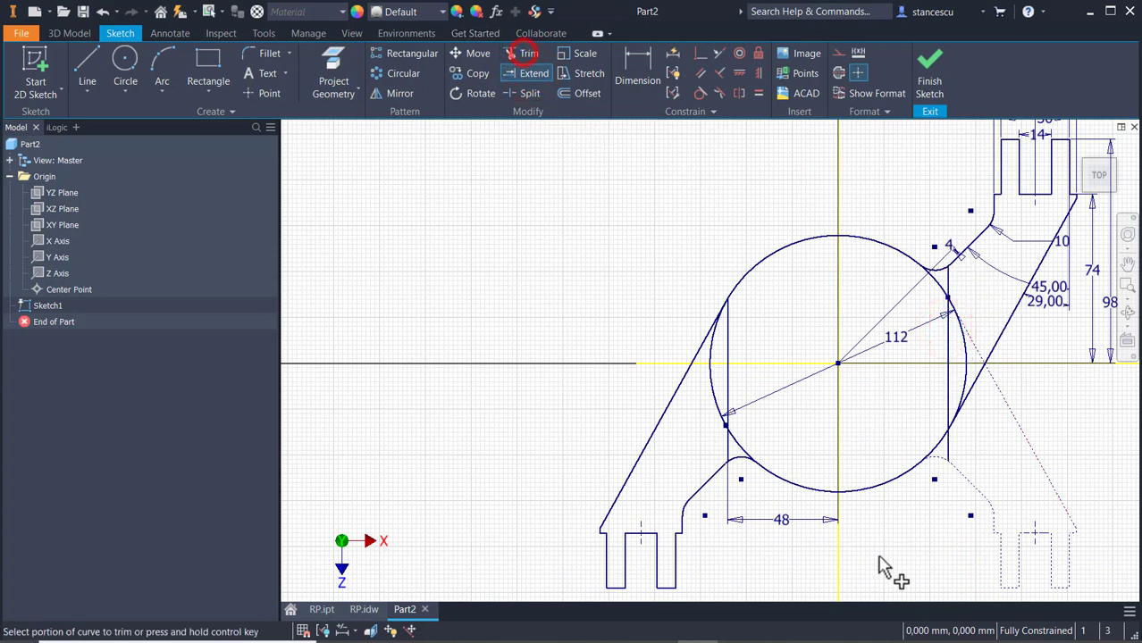
left_click(948, 451)
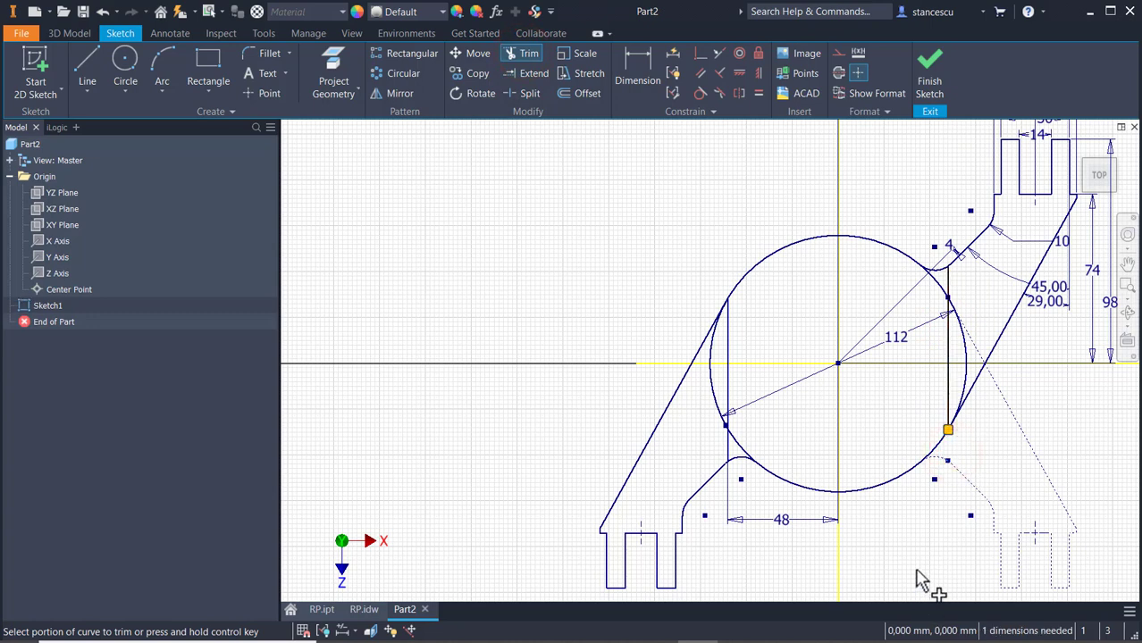
key("Escape")
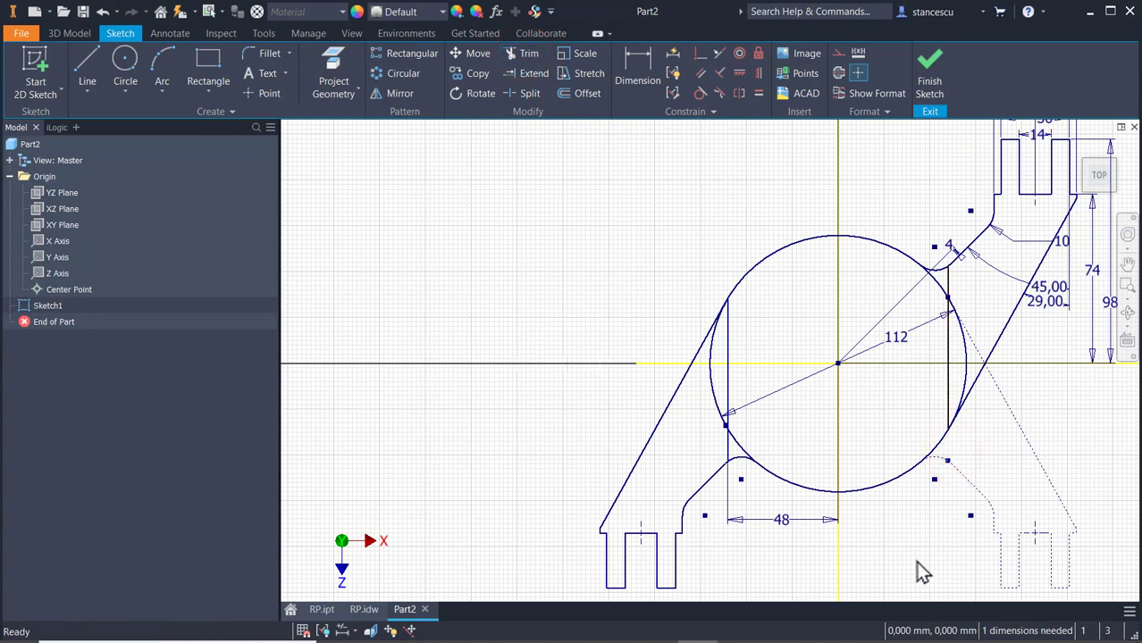
Replace the 48 mm dimension with a 96 mm dimension between the two vertical lines
left_click(773, 522)
key("Delete")
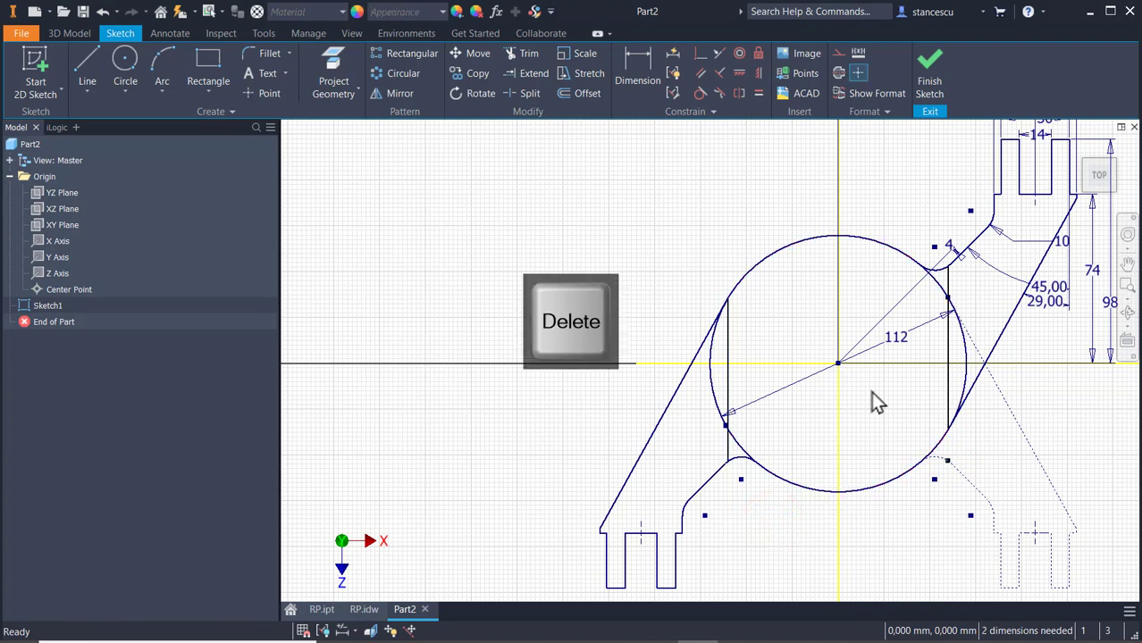
left_click(636, 65)
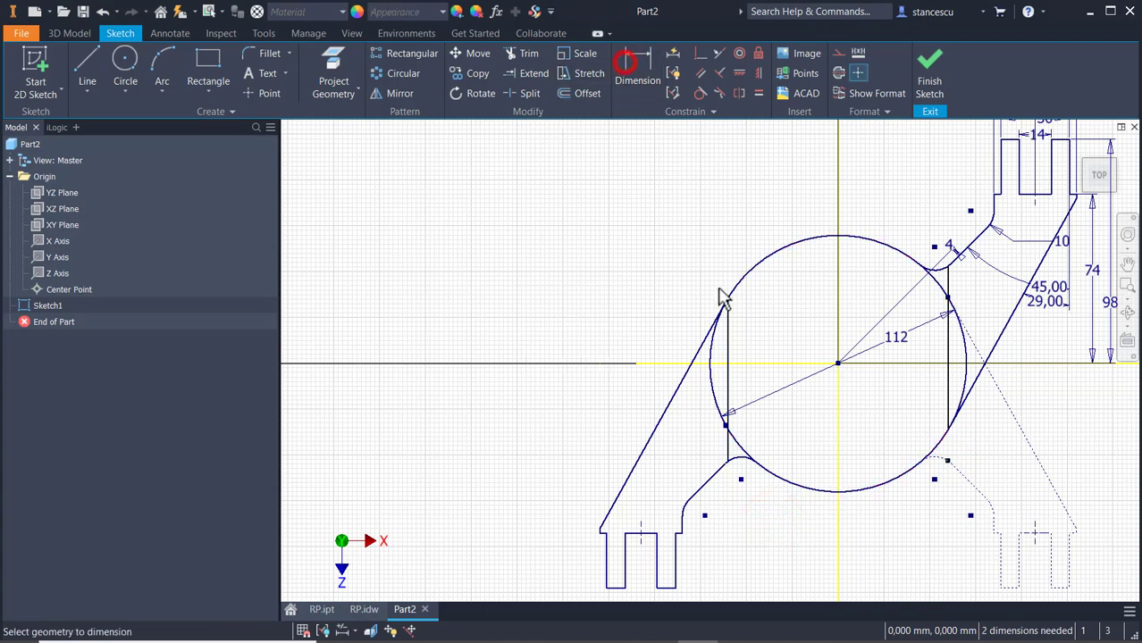
left_click(725, 335)
left_click(948, 352)
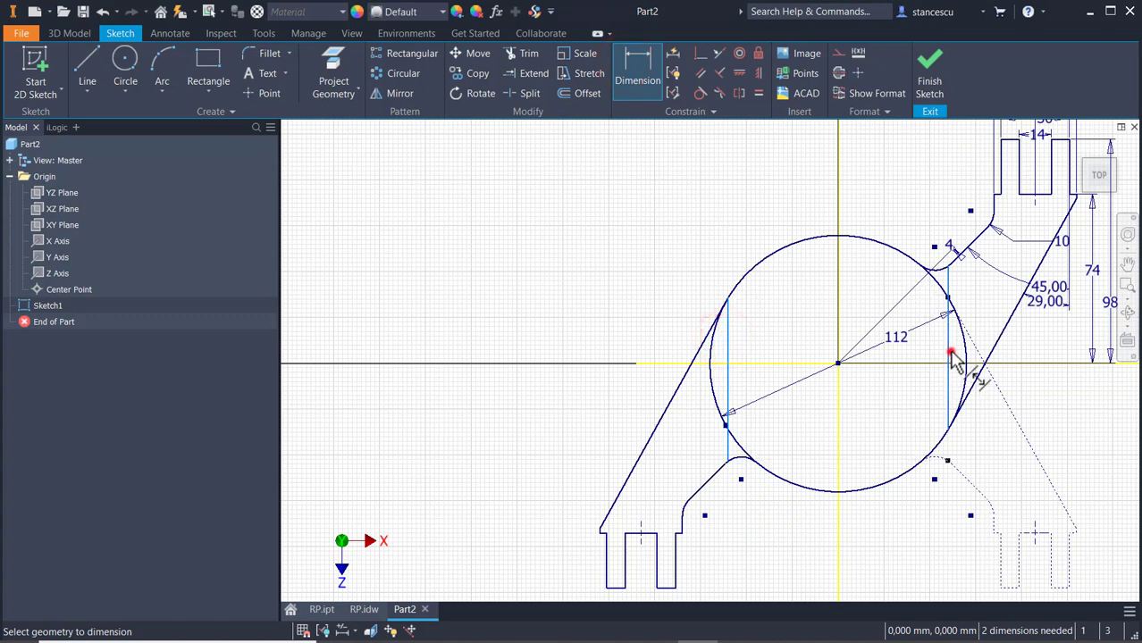
left_click(855, 202)
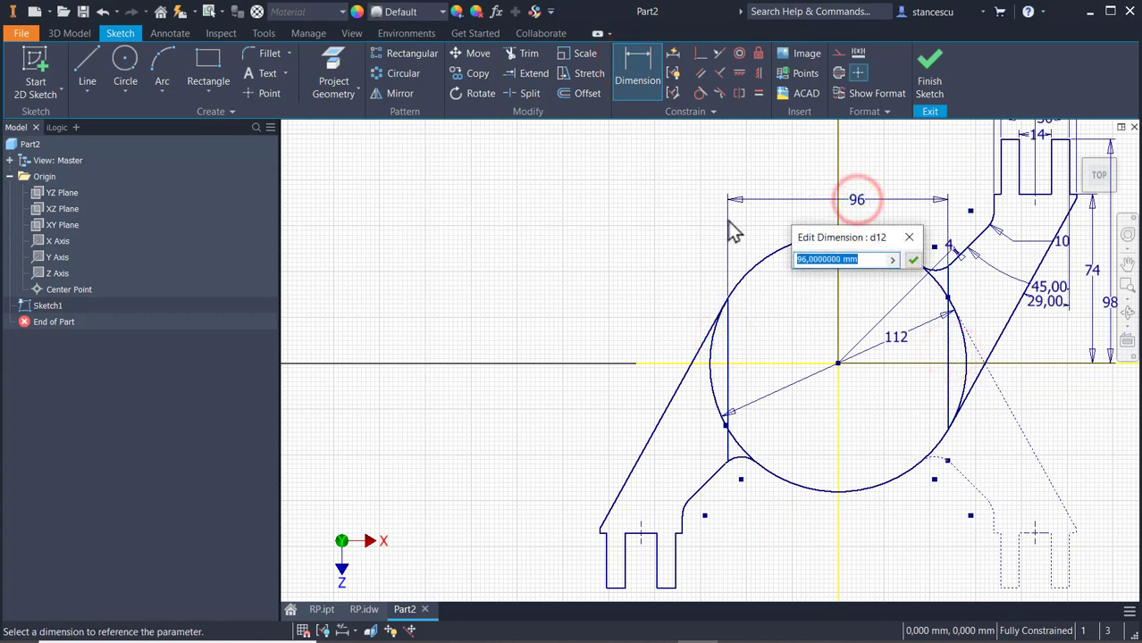
left_click(912, 259)
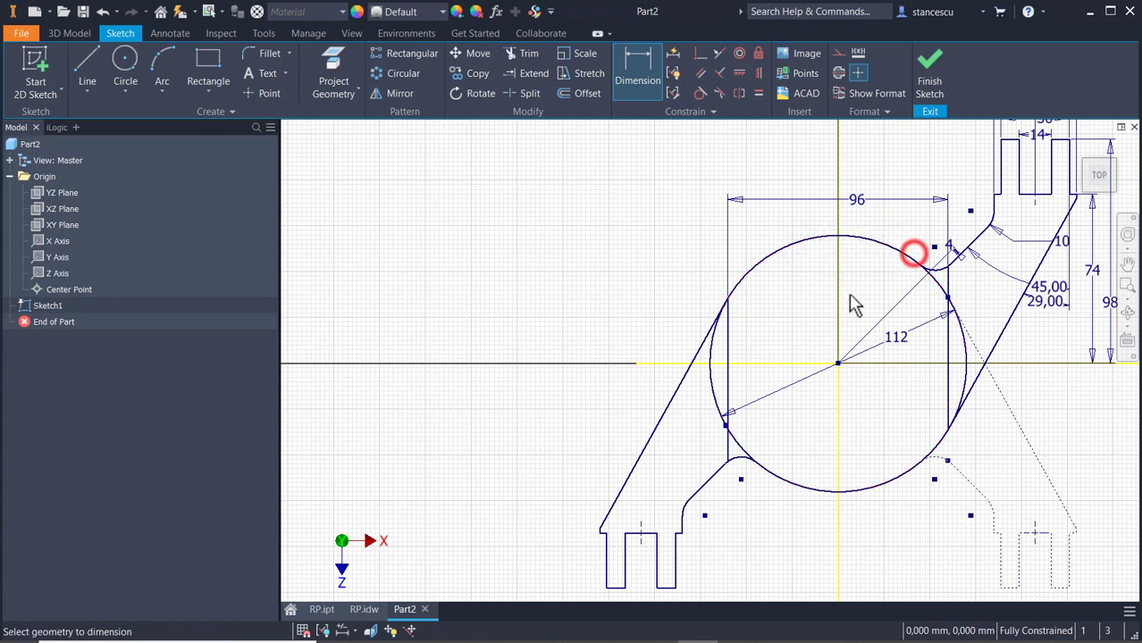
left_click(510, 247)
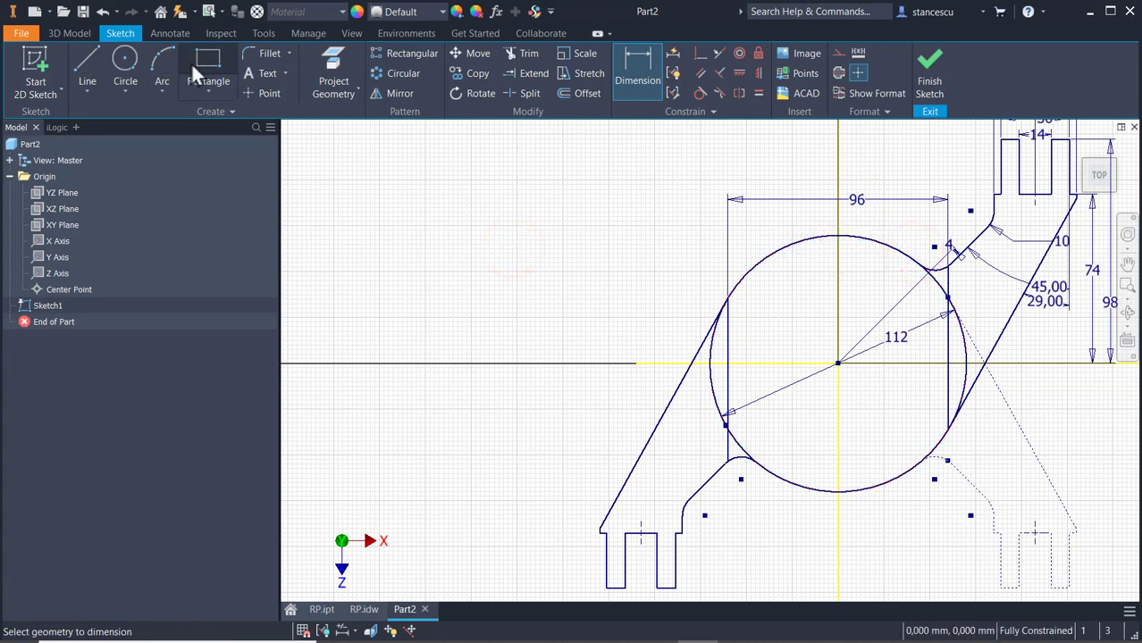
Draw a corner outside the lower-left arm's sloped edge: a horizontal line about 23 mm outward, and a vertical line back down to the edge
left_click(96, 59)
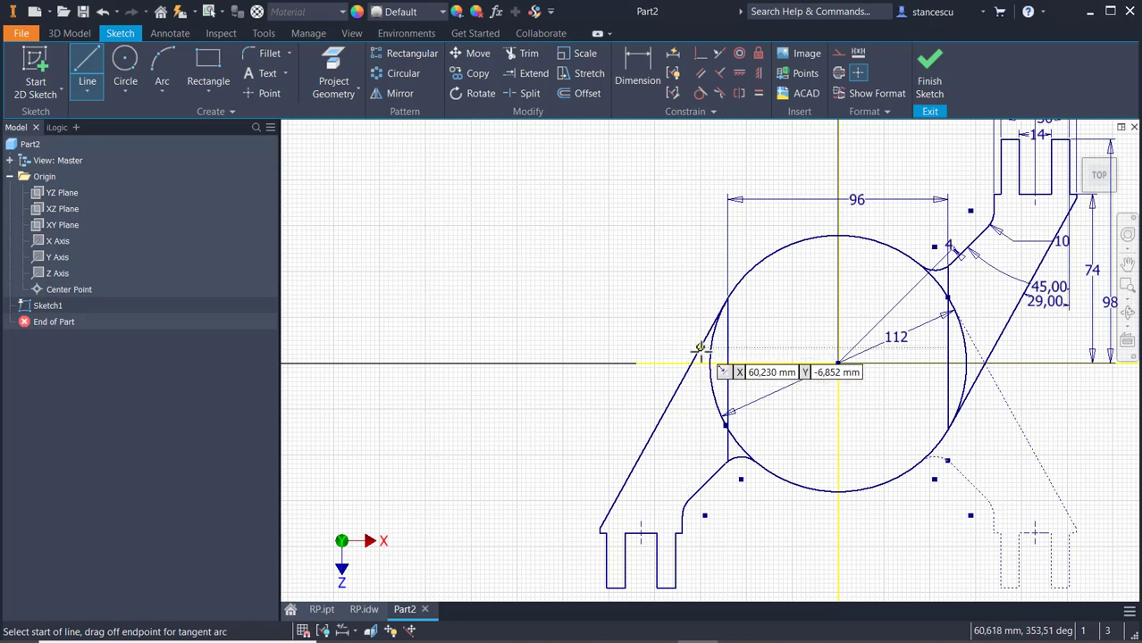
left_click(699, 348)
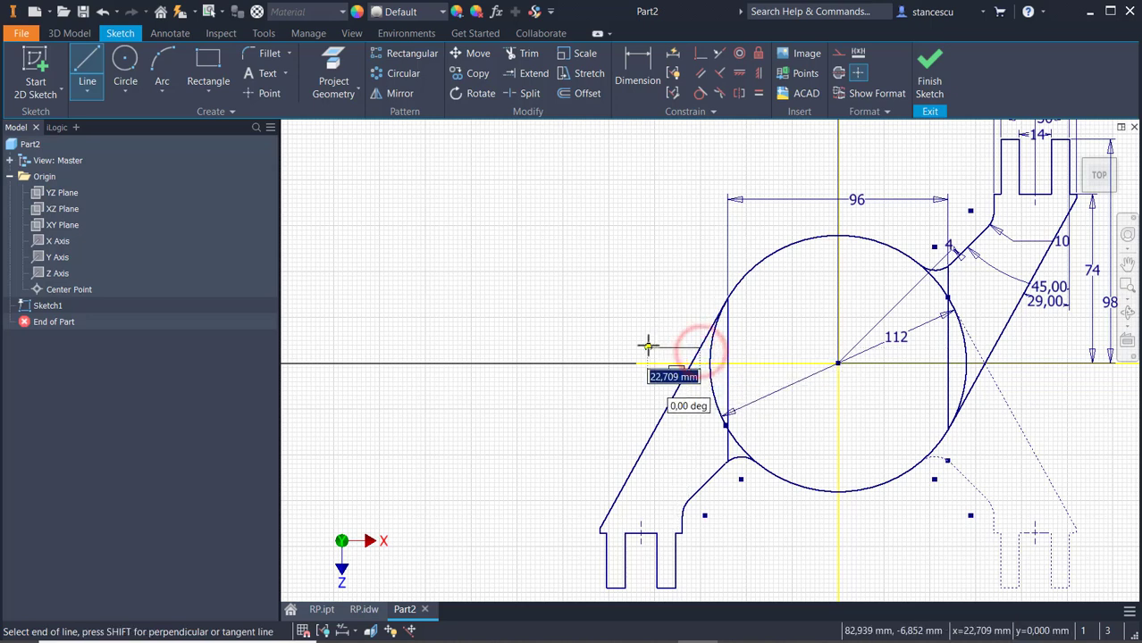
left_click(648, 348)
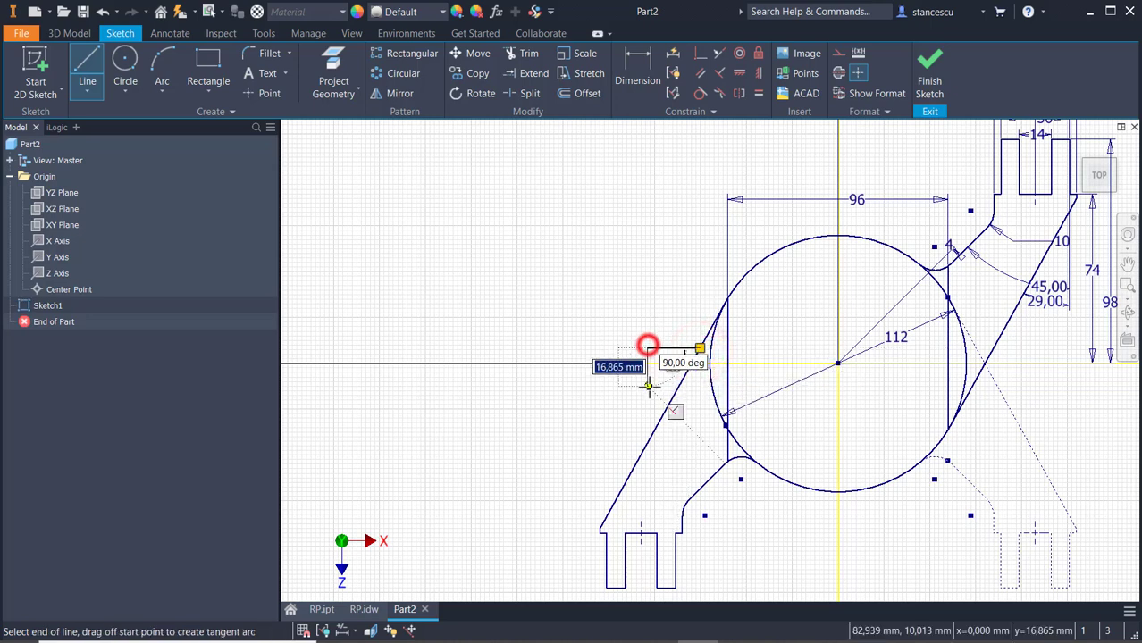
double_click(643, 441)
key("Escape")
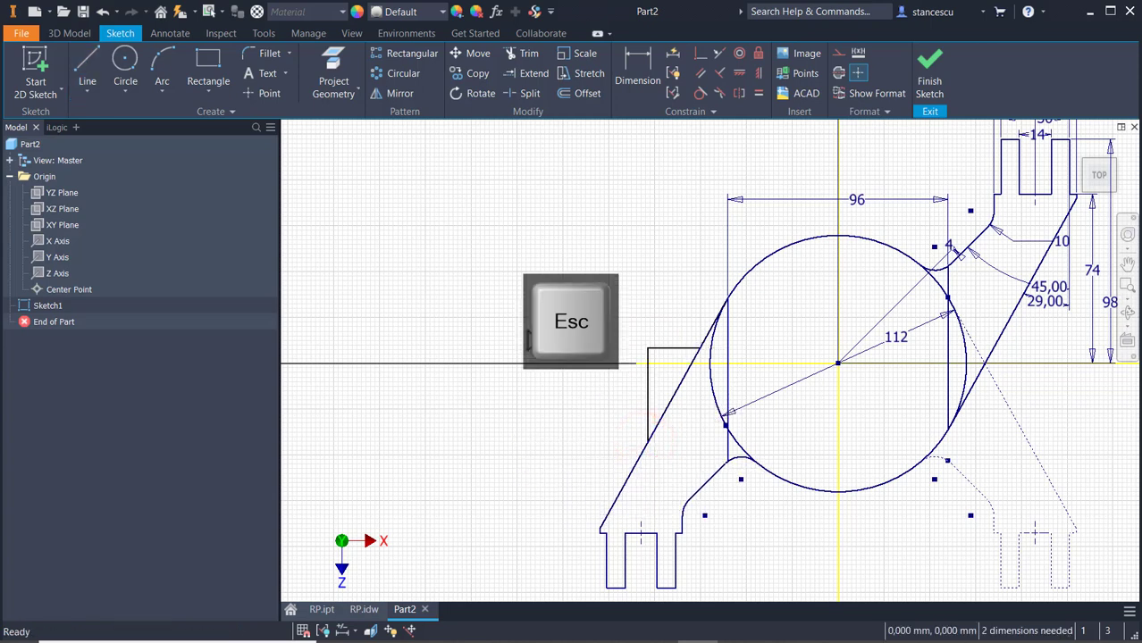
Dimension the corner's horizontal line 14 mm above the projected X Axis
left_click(648, 69)
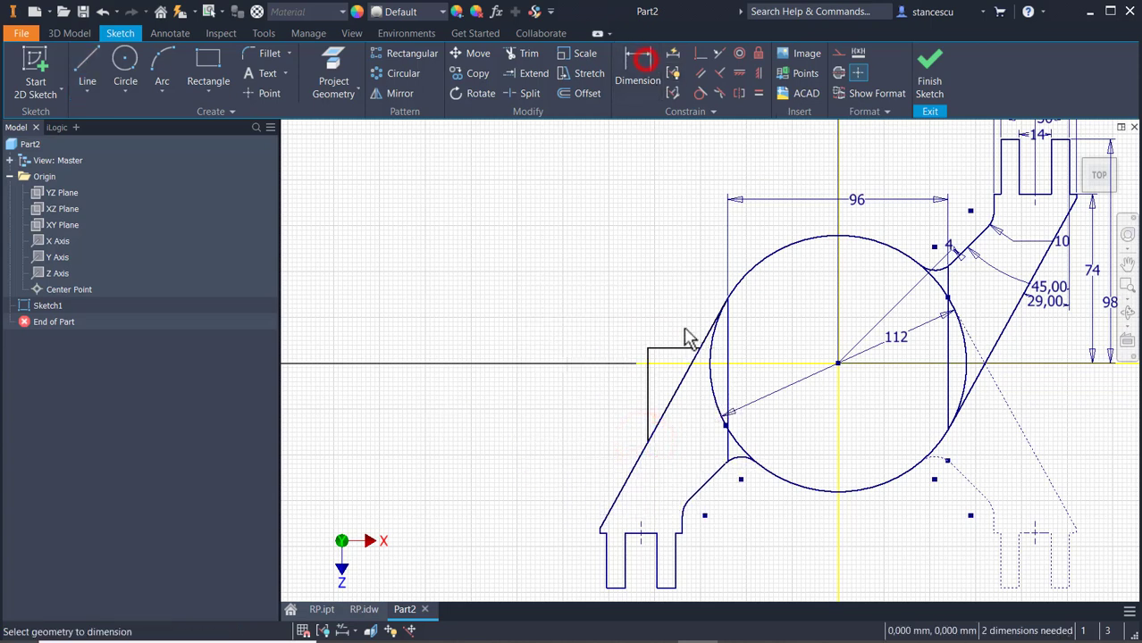
left_click(681, 348)
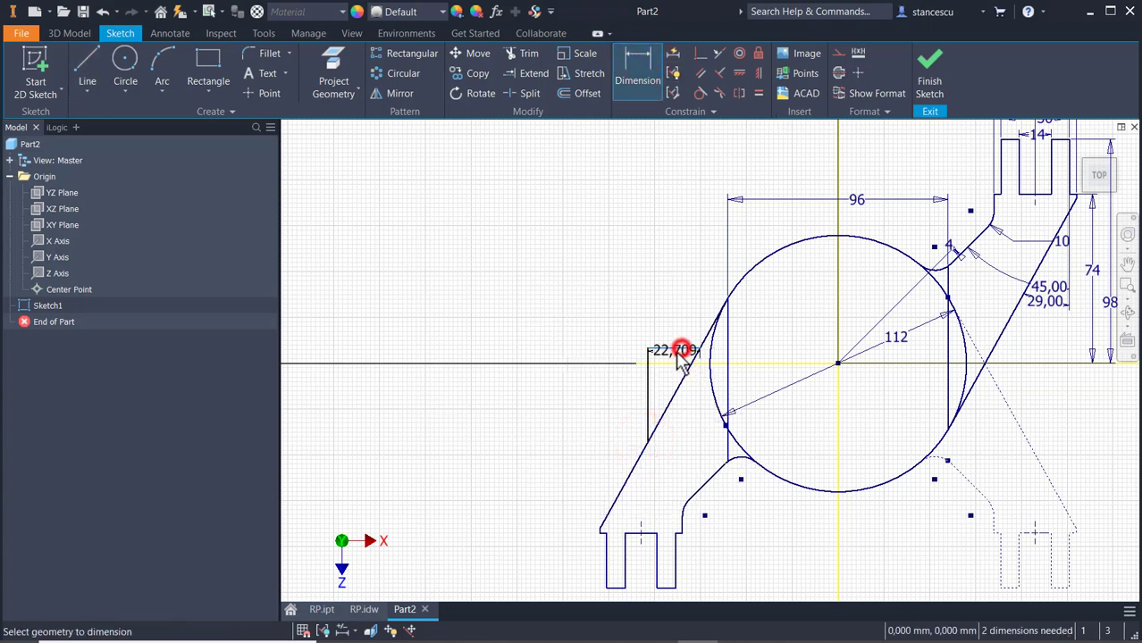
left_click(577, 318)
type("14")
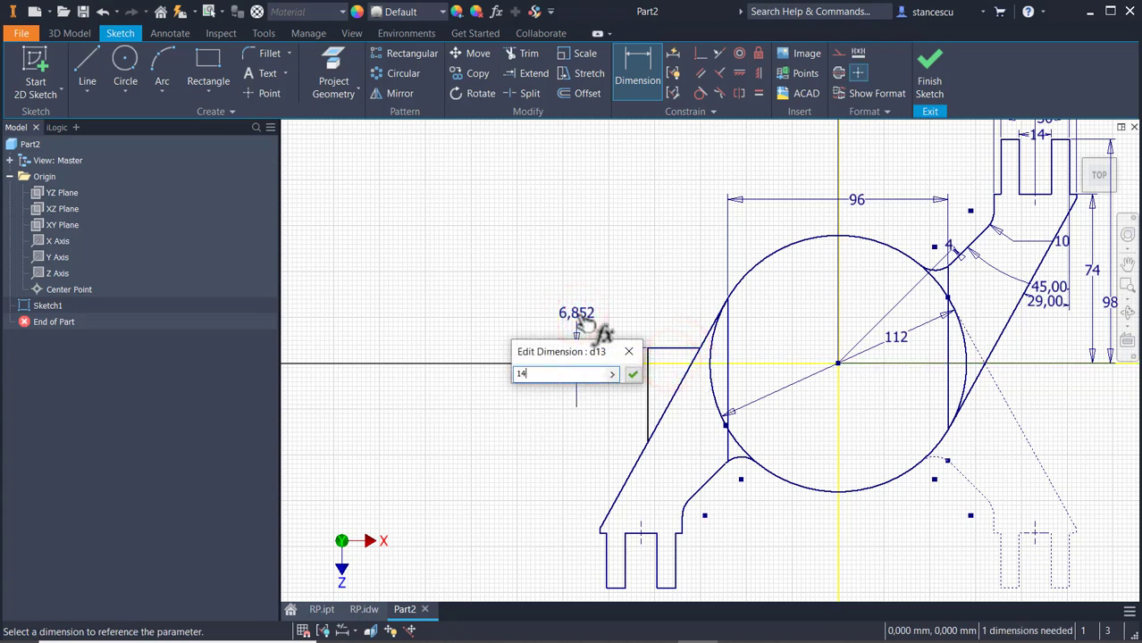
key("Return")
Dimension the corner's vertical line 75 mm from the hub circle's center
left_click(648, 341)
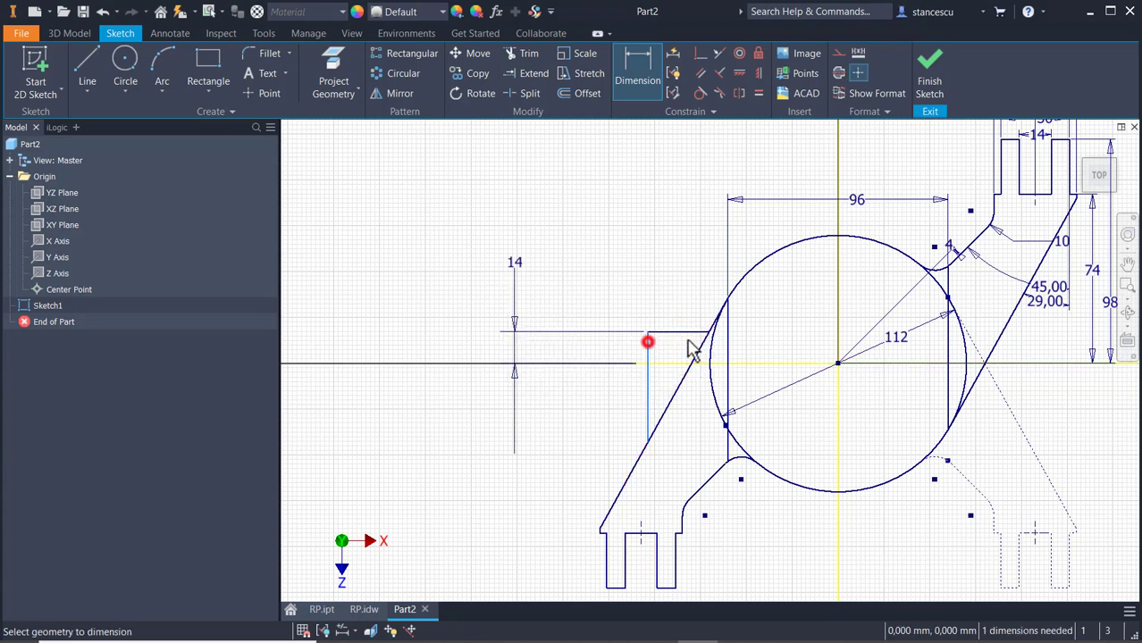
left_click(809, 237)
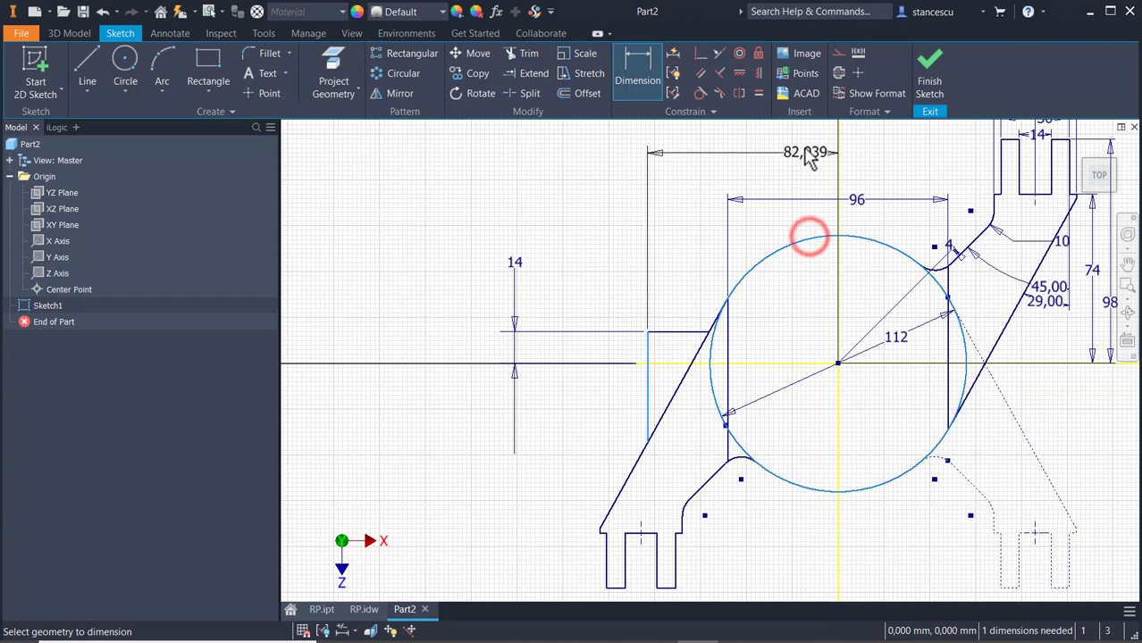
left_click(755, 161)
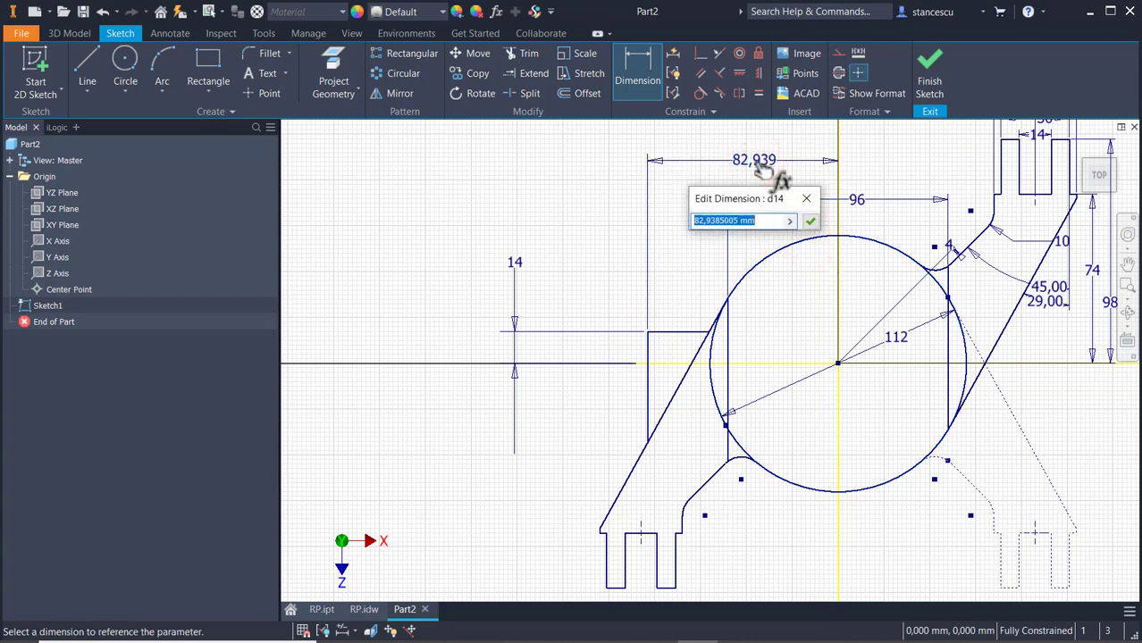
key("Return")
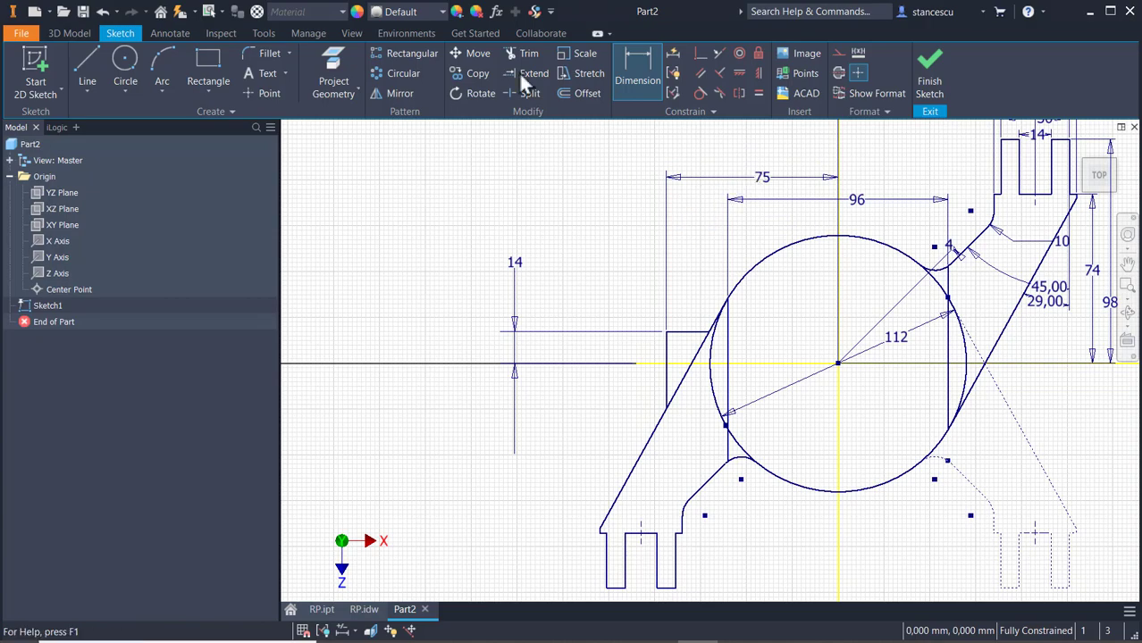
Draw two horizontal chords about 47 mm long across the hub circle, one near its top and one aligned below near its bottom
key("Home")
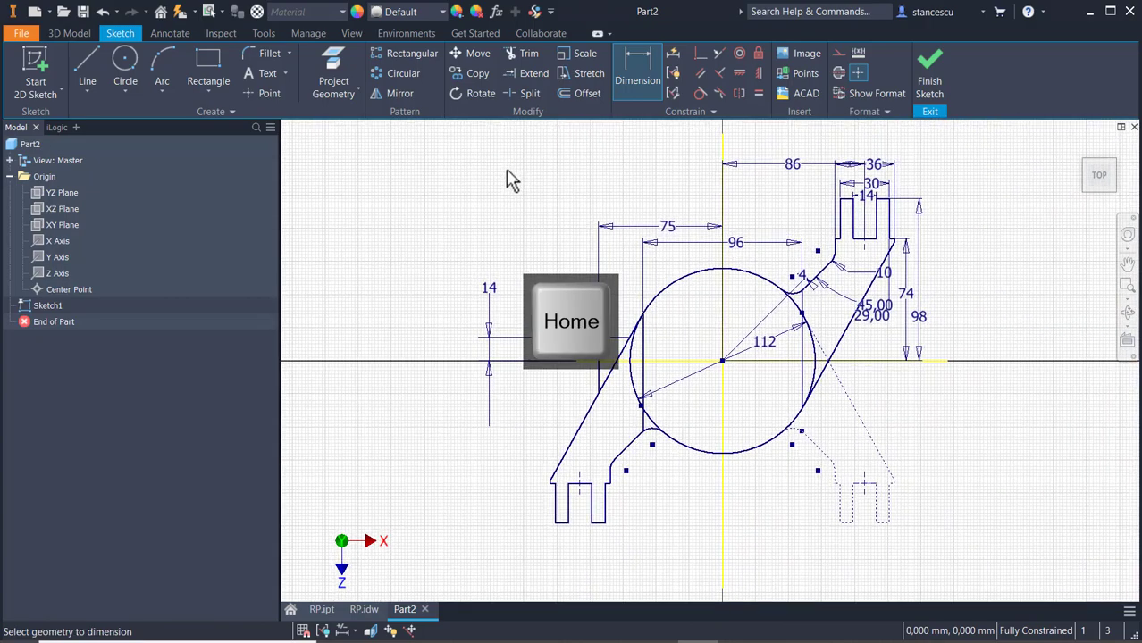
left_click(95, 52)
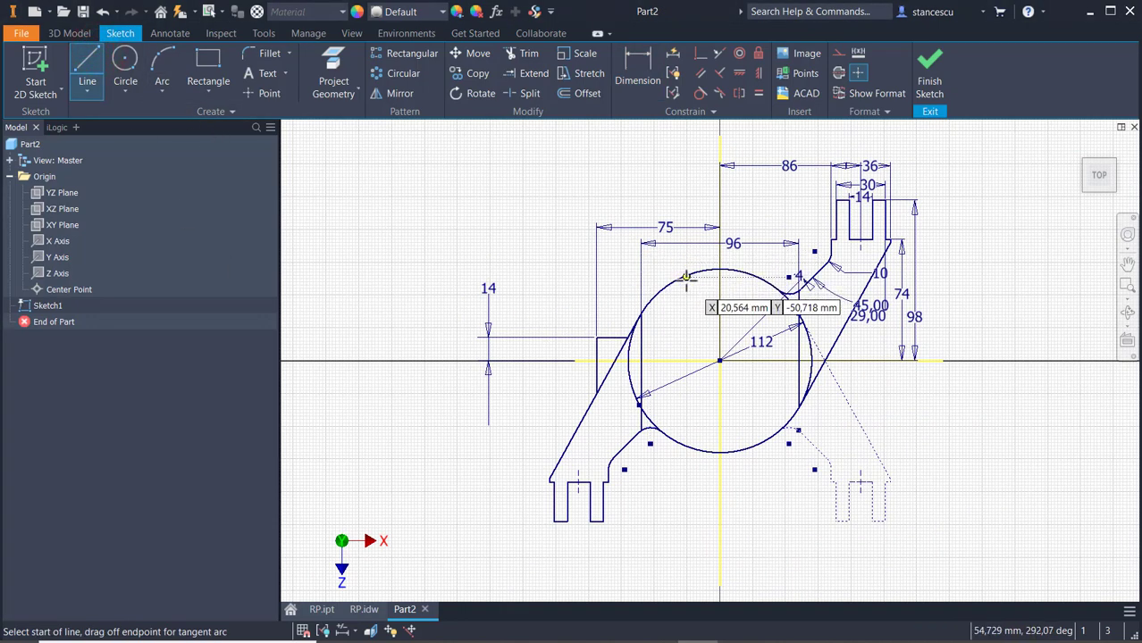
left_click(685, 278)
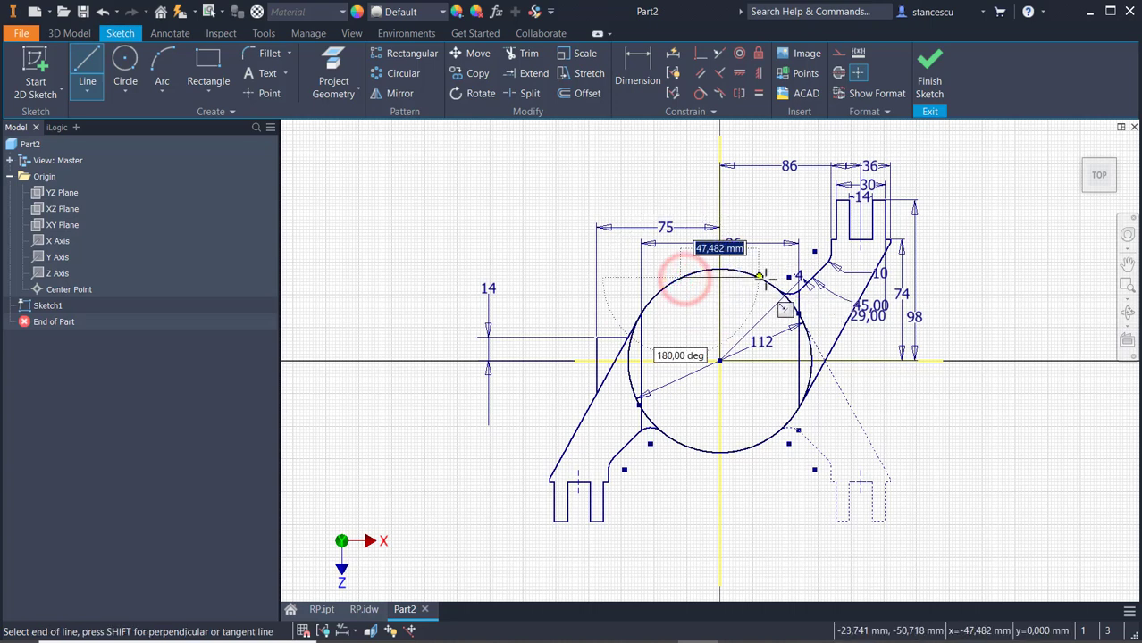
left_click(758, 277)
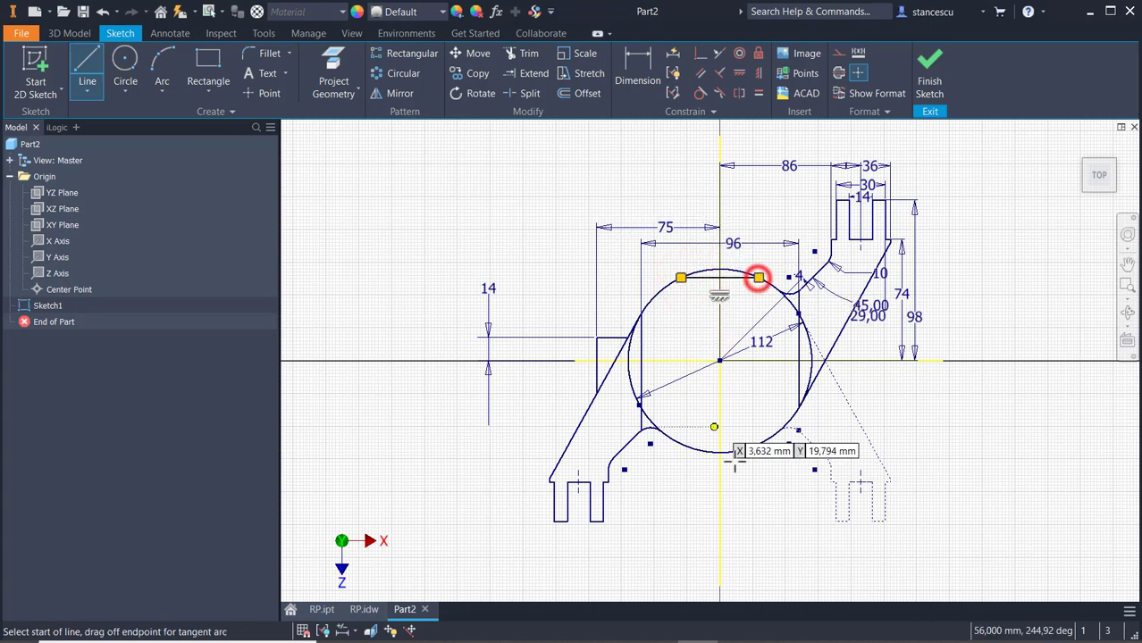
left_click(681, 444)
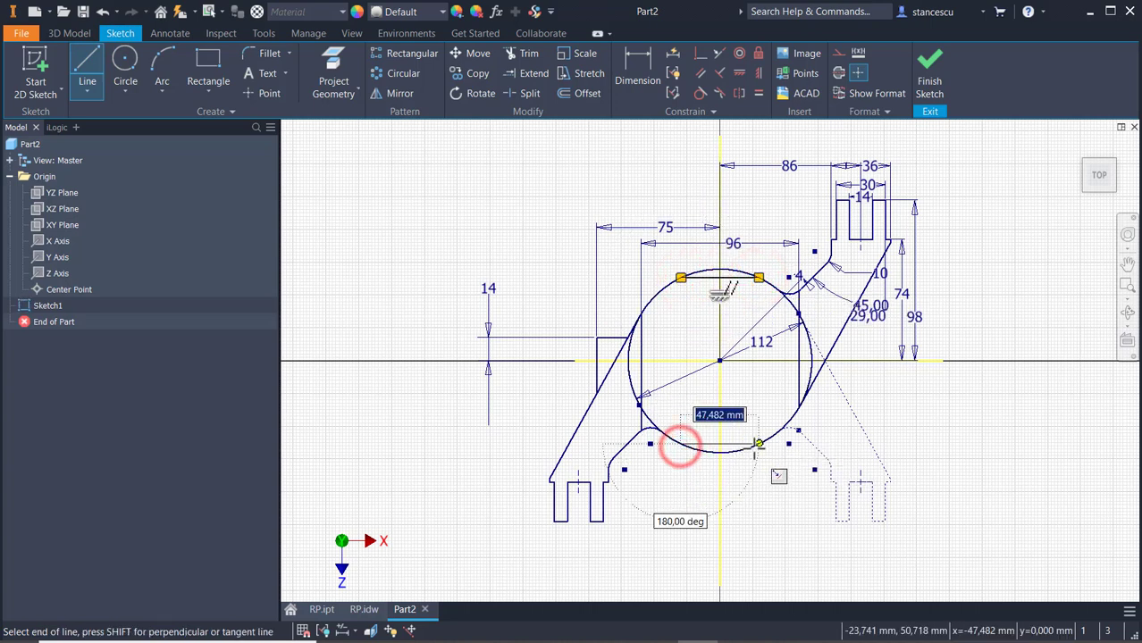
left_click(759, 444)
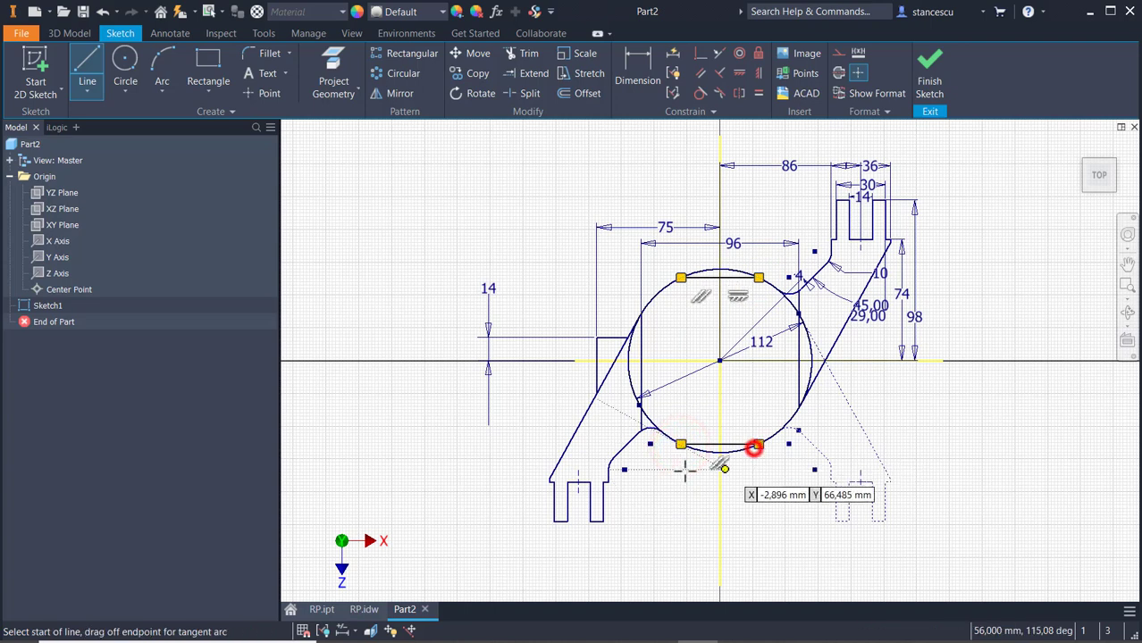
Apply an Equal constraint between the hub circle's upper and lower horizontal chords
left_click(758, 93)
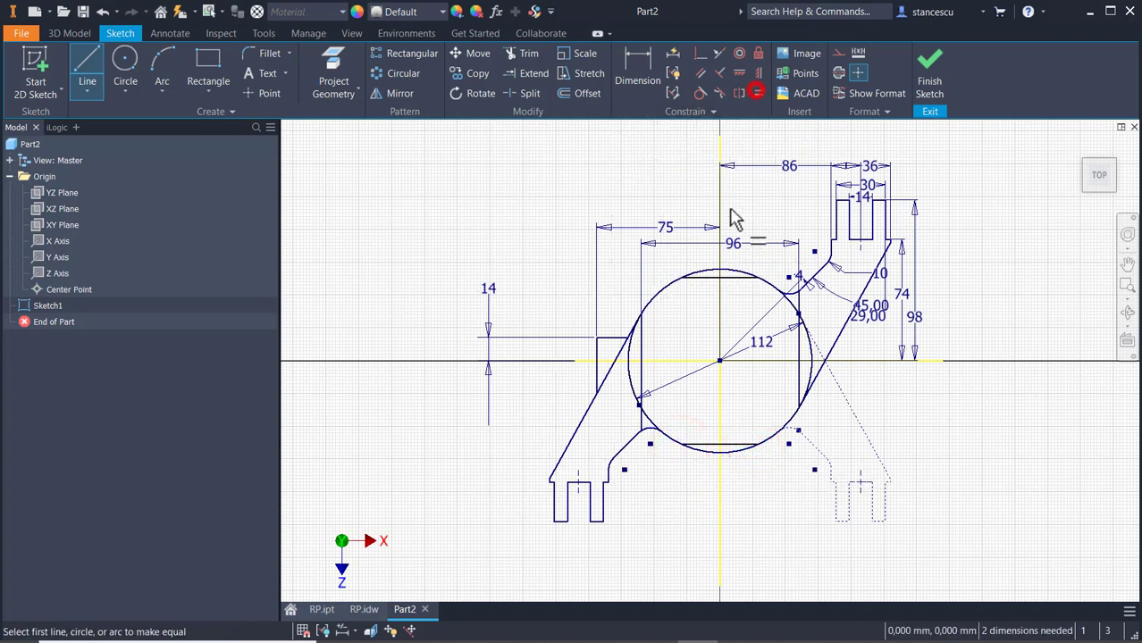
left_click(741, 283)
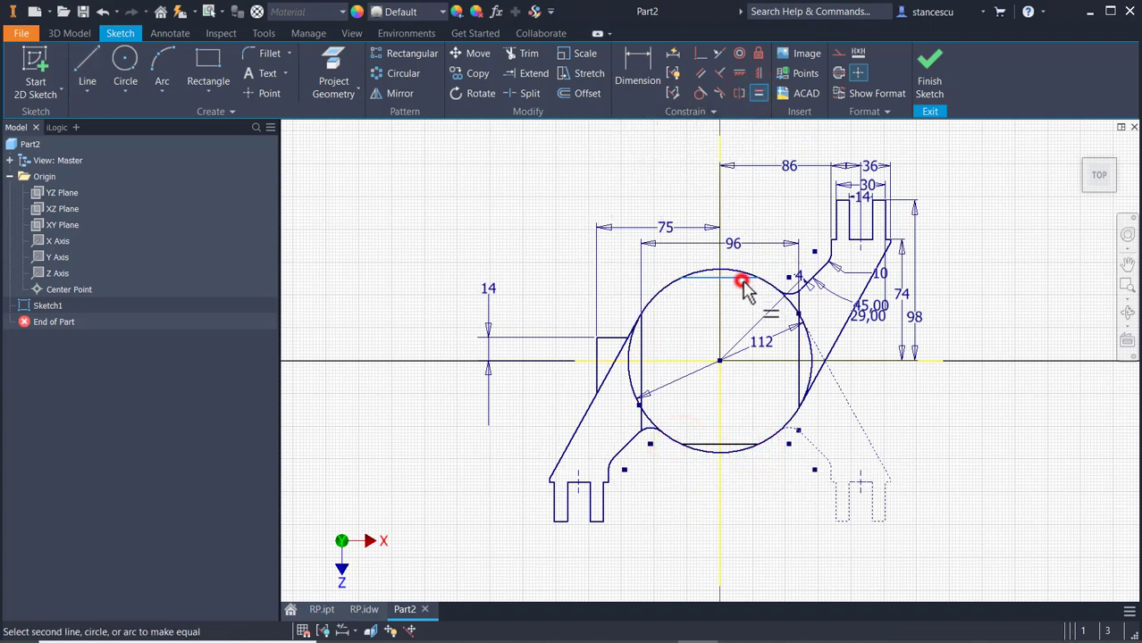
left_click(734, 444)
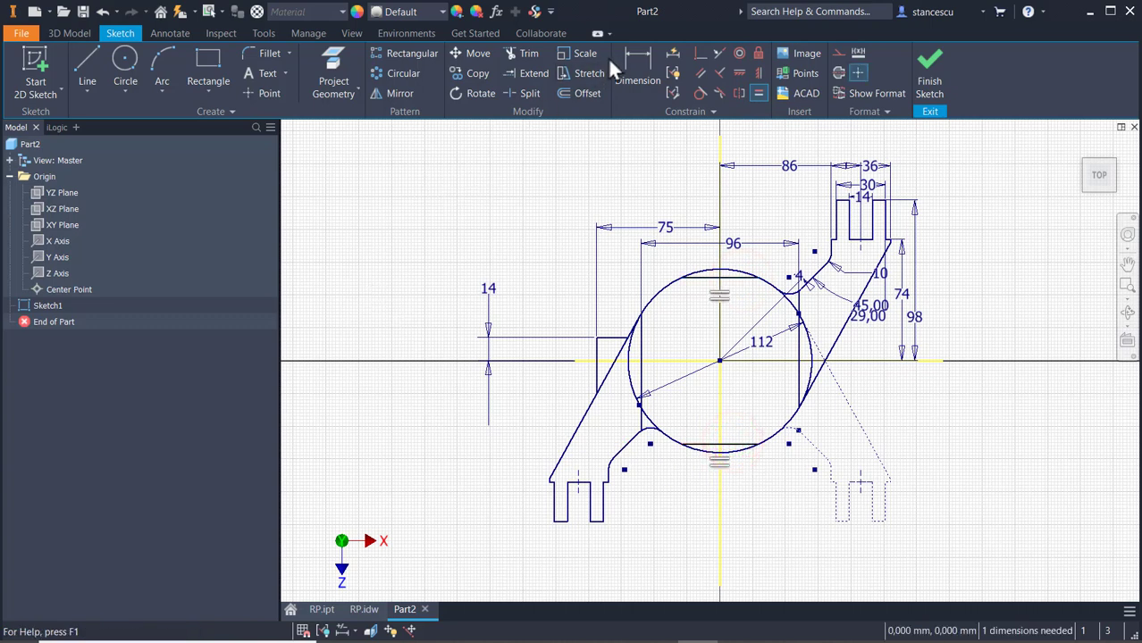
Dimension the distance between the hub circle's two horizontal chords as 107 mm
left_click(631, 54)
left_click(694, 276)
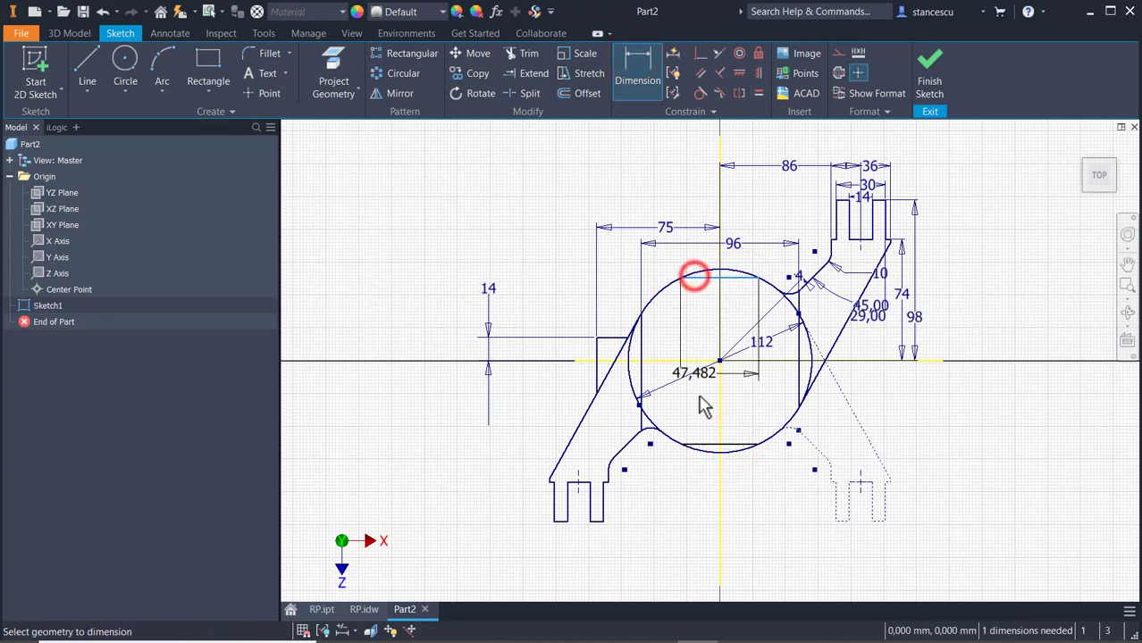
left_click(710, 444)
left_click(681, 341)
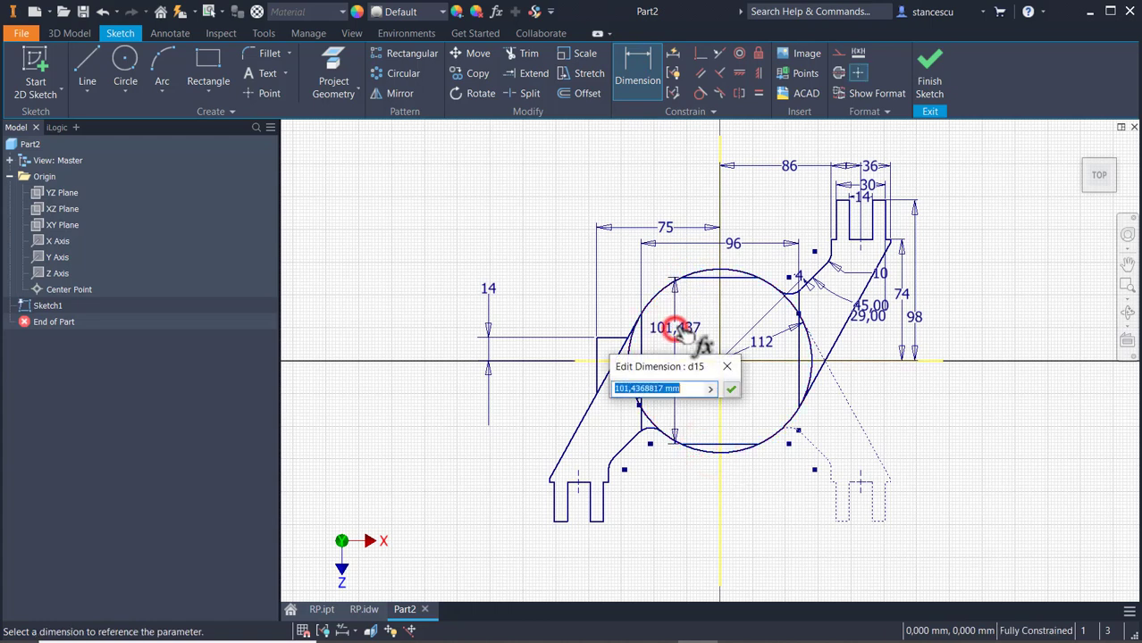
type("107")
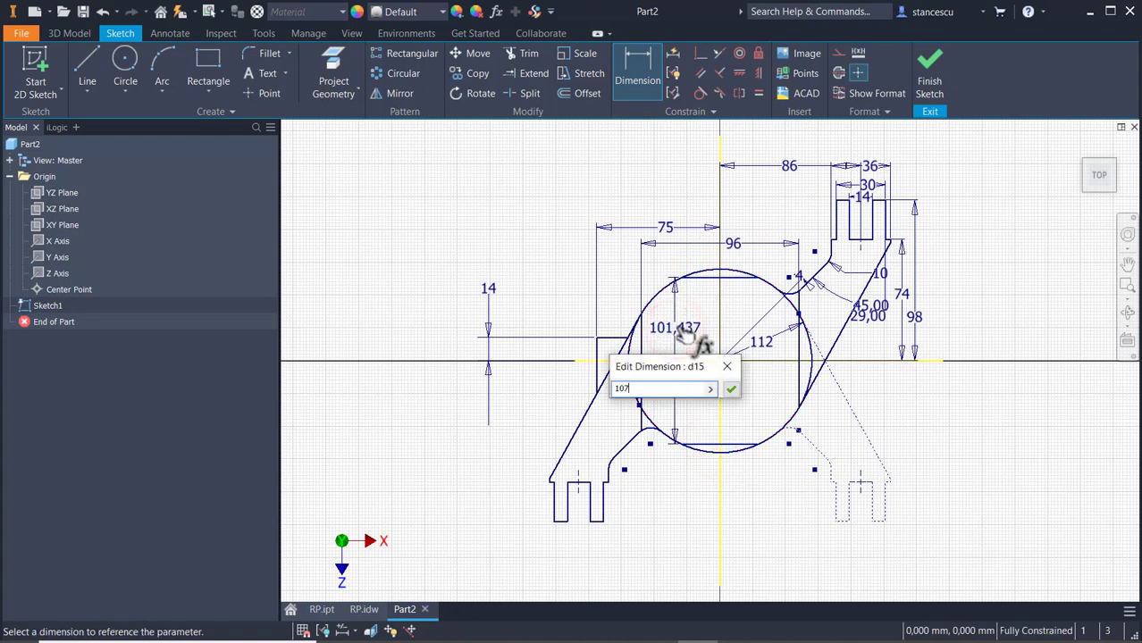
key("Return")
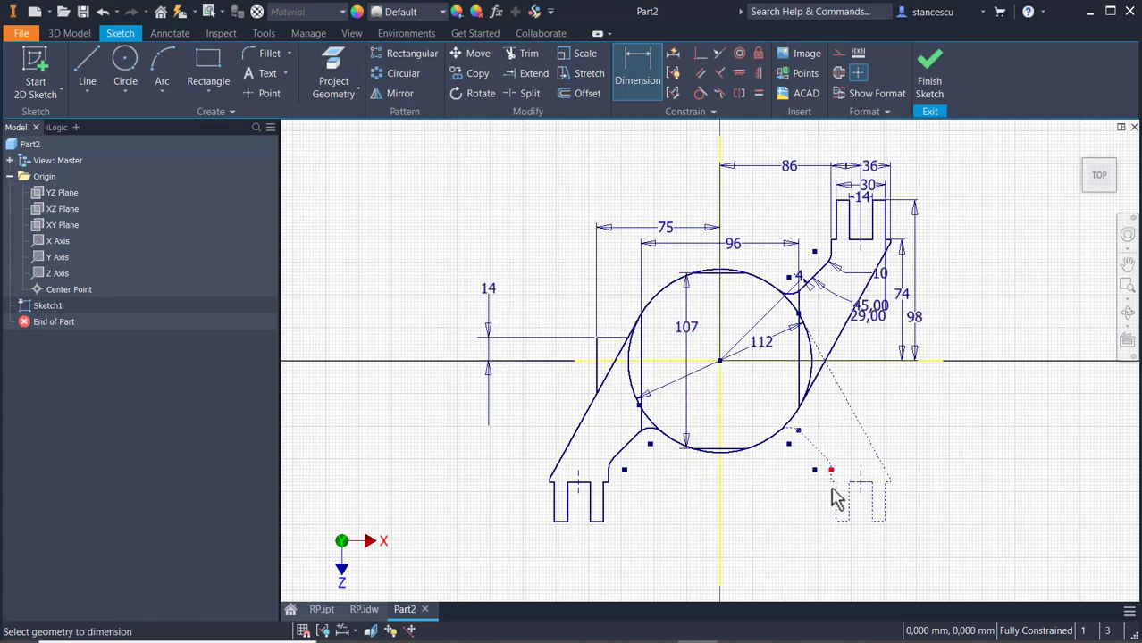
key("Escape")
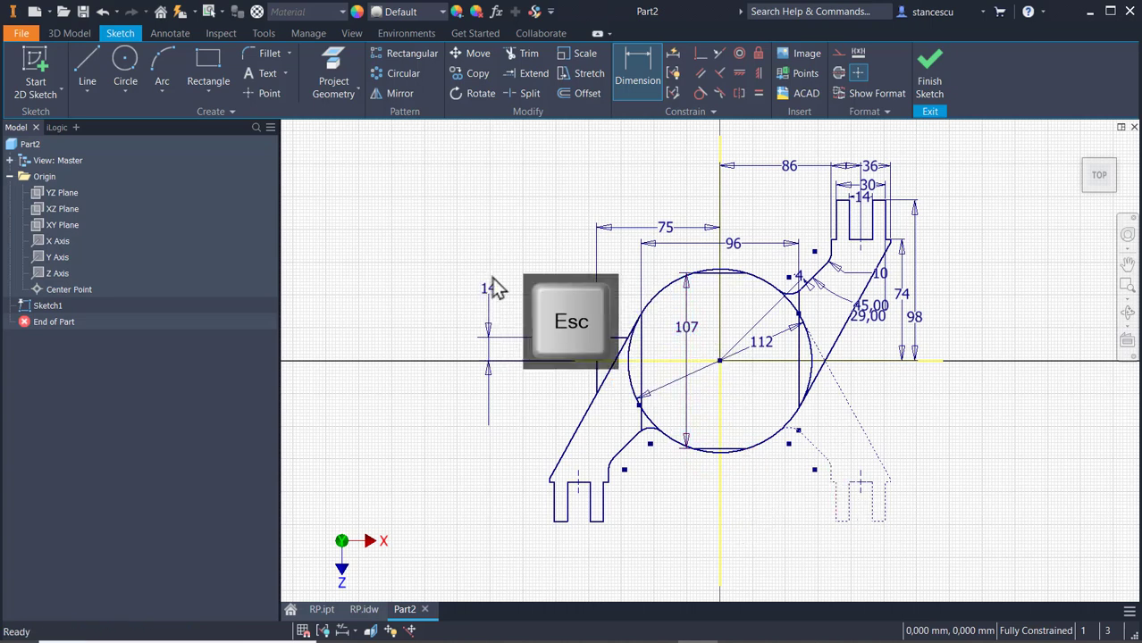
Split the lower-left arm's sloped edge at both ends of the corner, and make the segment between them construction geometry
left_click(524, 93)
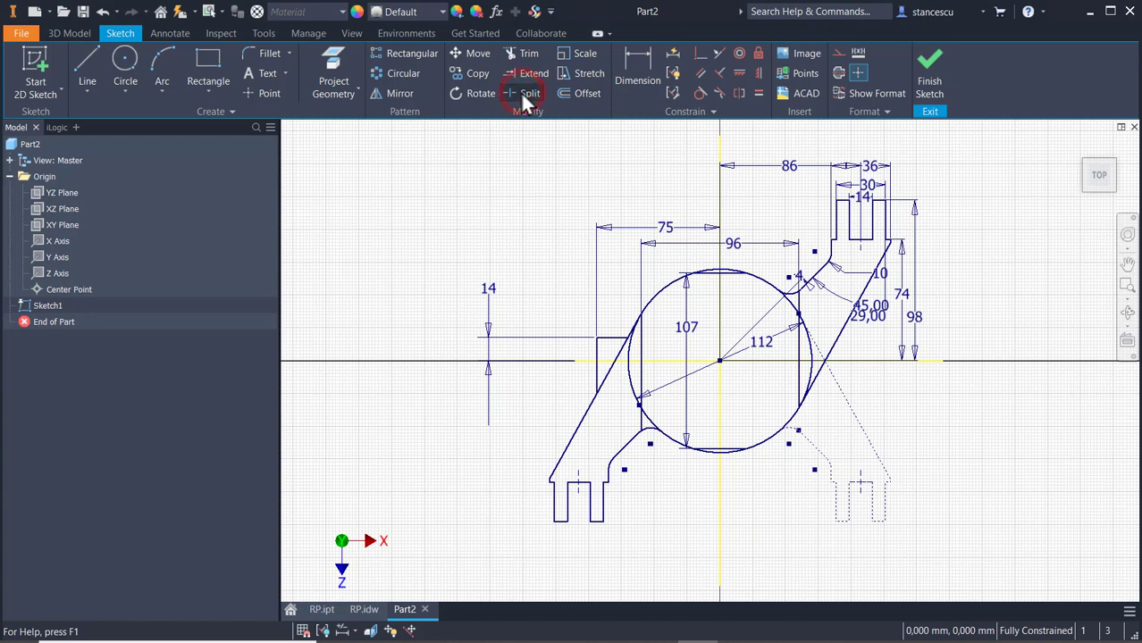
left_click(597, 394)
left_click(627, 339)
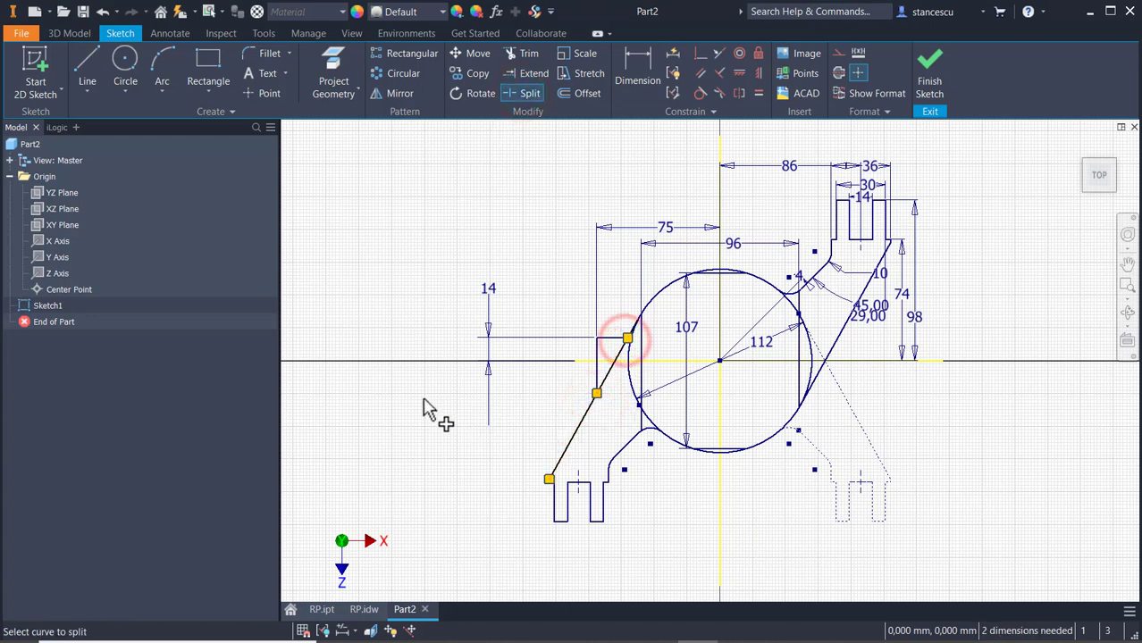
key("Escape")
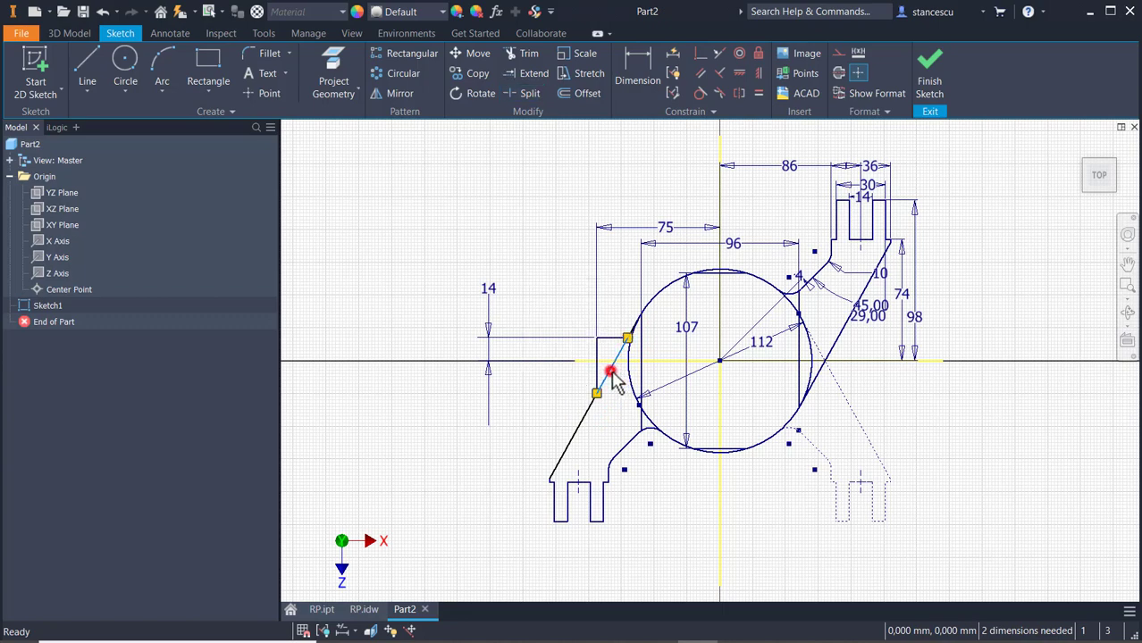
left_click(842, 55)
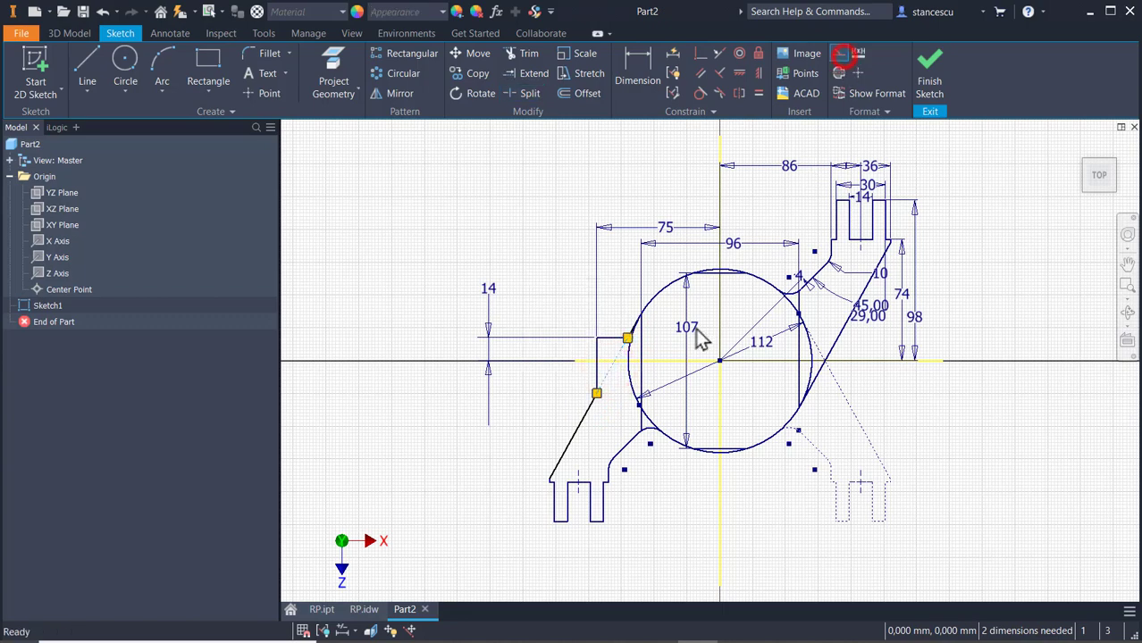
Split the hub circle at the endpoints of the upper and lower horizontal chords
scroll(679, 403, "down", 3)
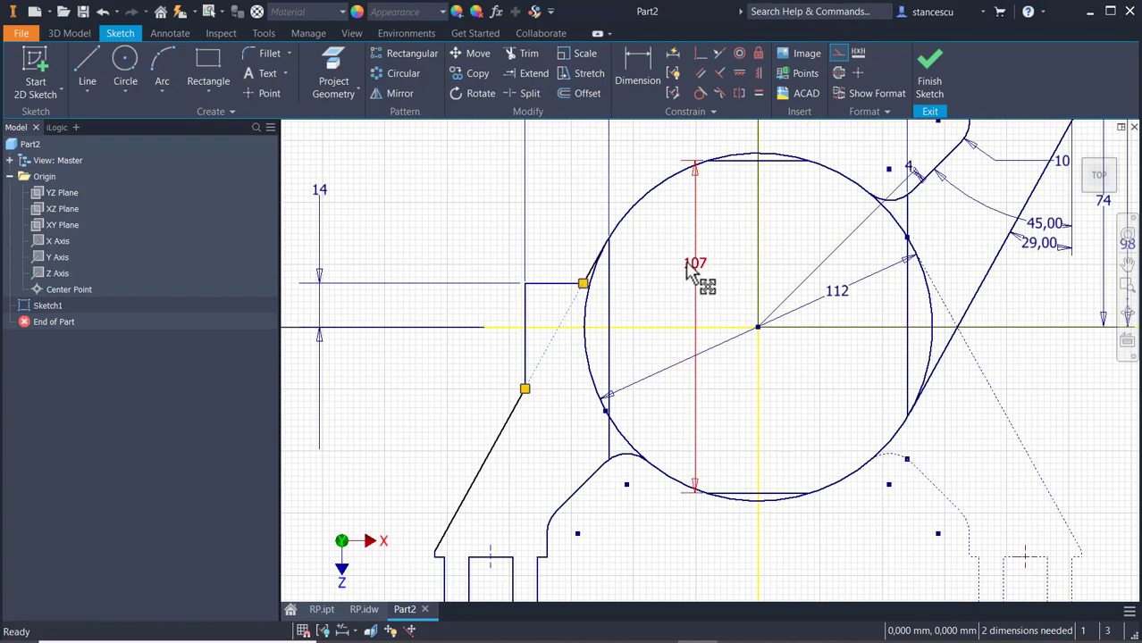
middle_click_drag(676, 283, 659, 340)
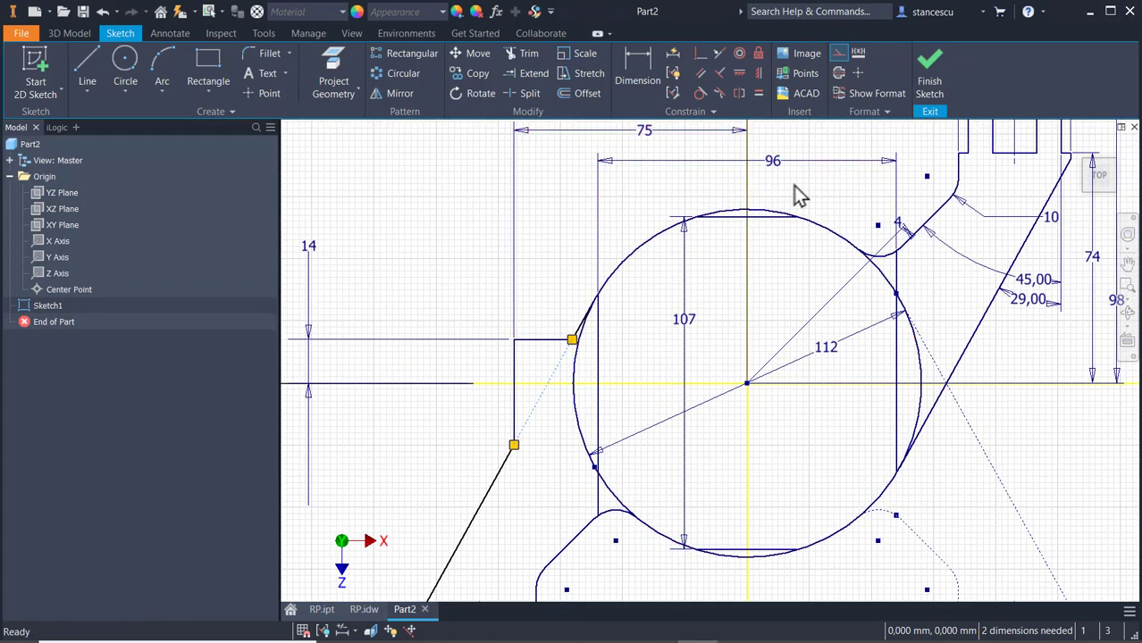
left_click(525, 94)
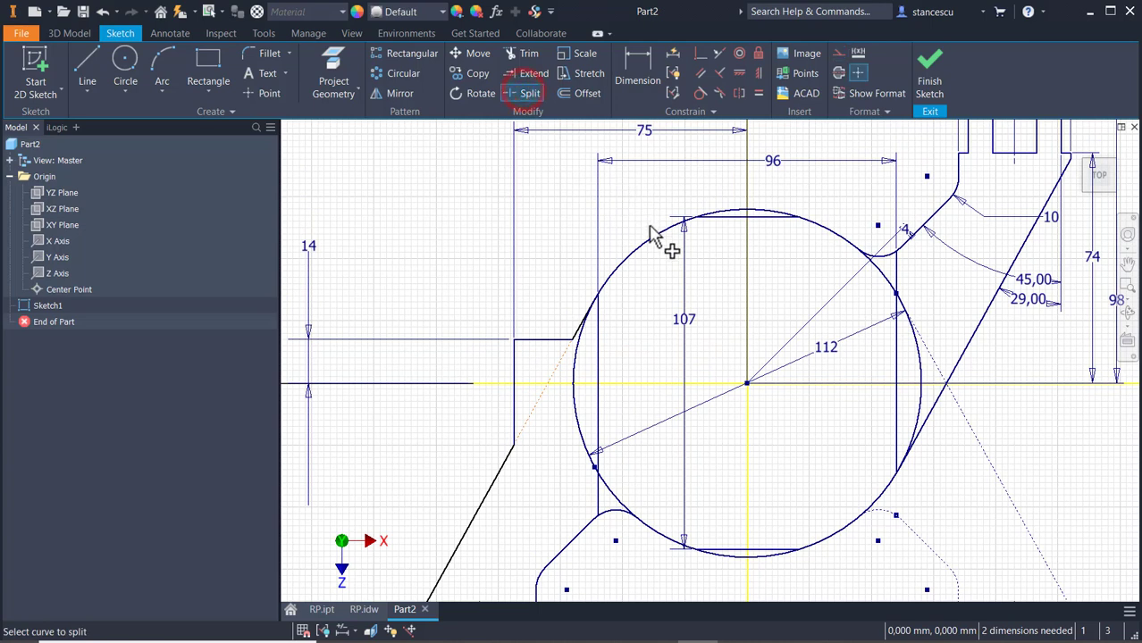
left_click(765, 208)
left_click(717, 212)
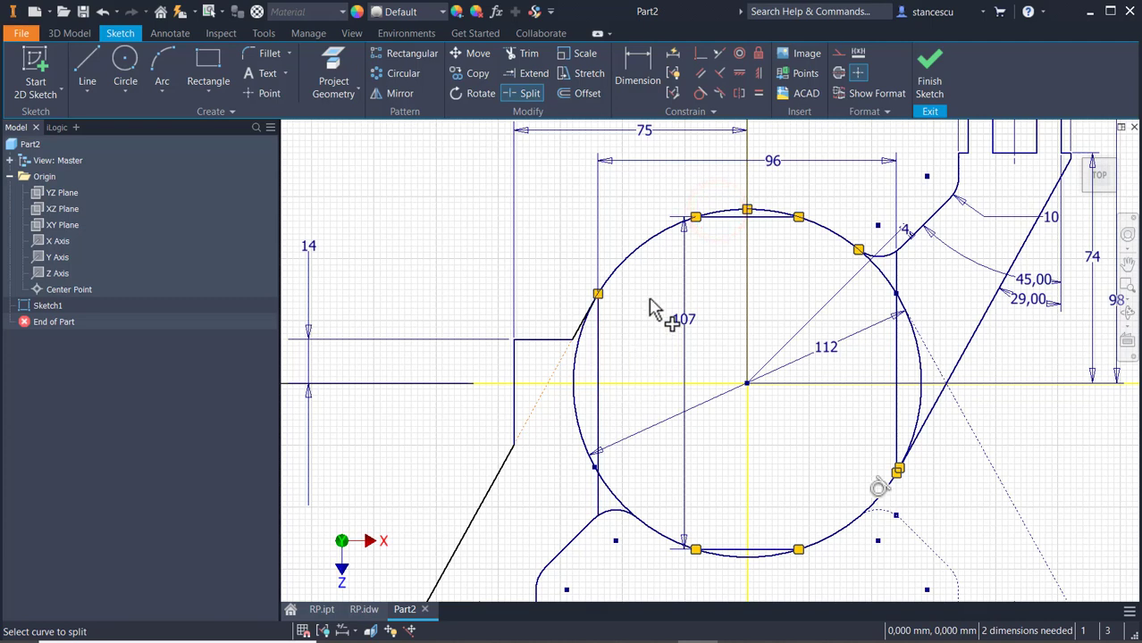
left_click(702, 553)
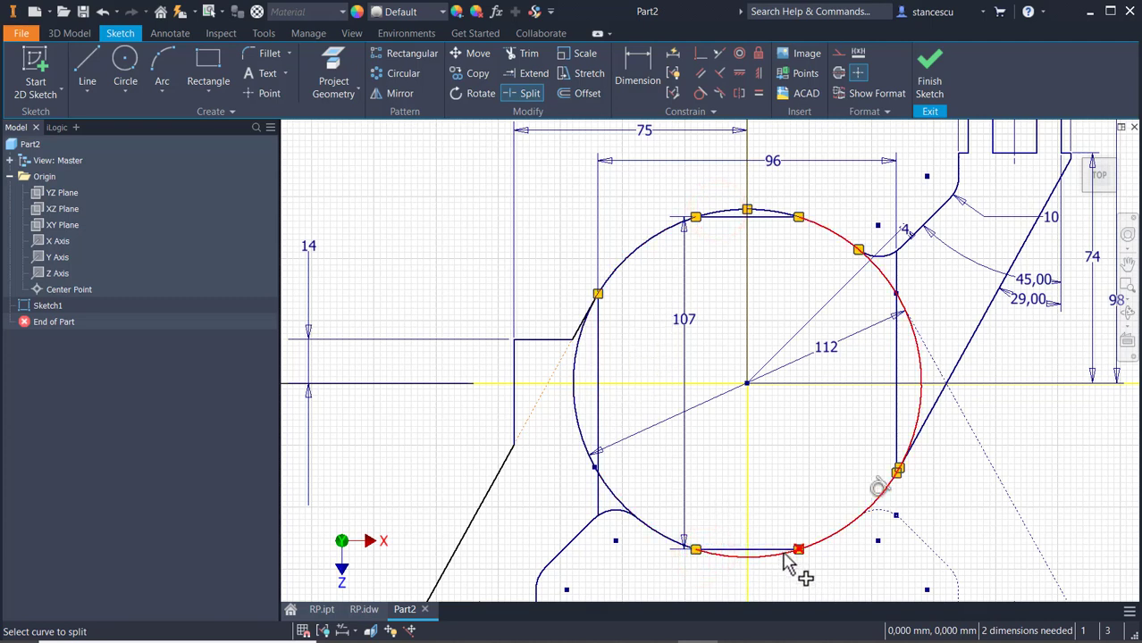
left_click(785, 556)
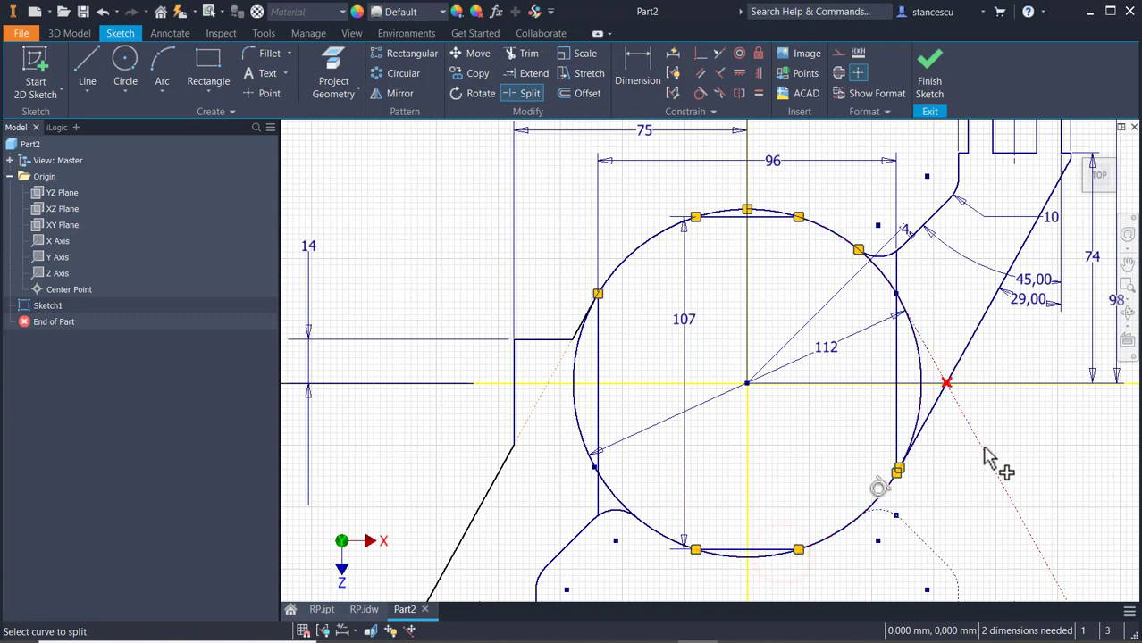
Split the hub circle at the end of the upper-right arm's fillet and at its upper crossing with the right vertical line
scroll(980, 450, "up", 3)
mouse_move(916, 377)
middle_mouse_down()
mouse_move(985, 549)
mouse_move(992, 538)
middle_mouse_up()
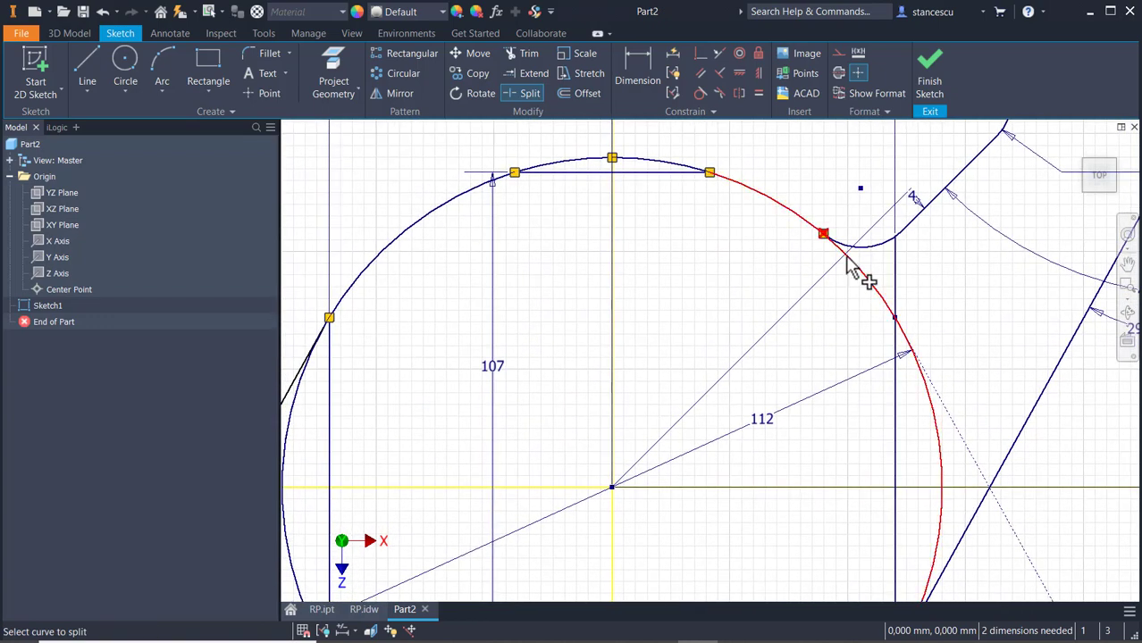
left_click(853, 263)
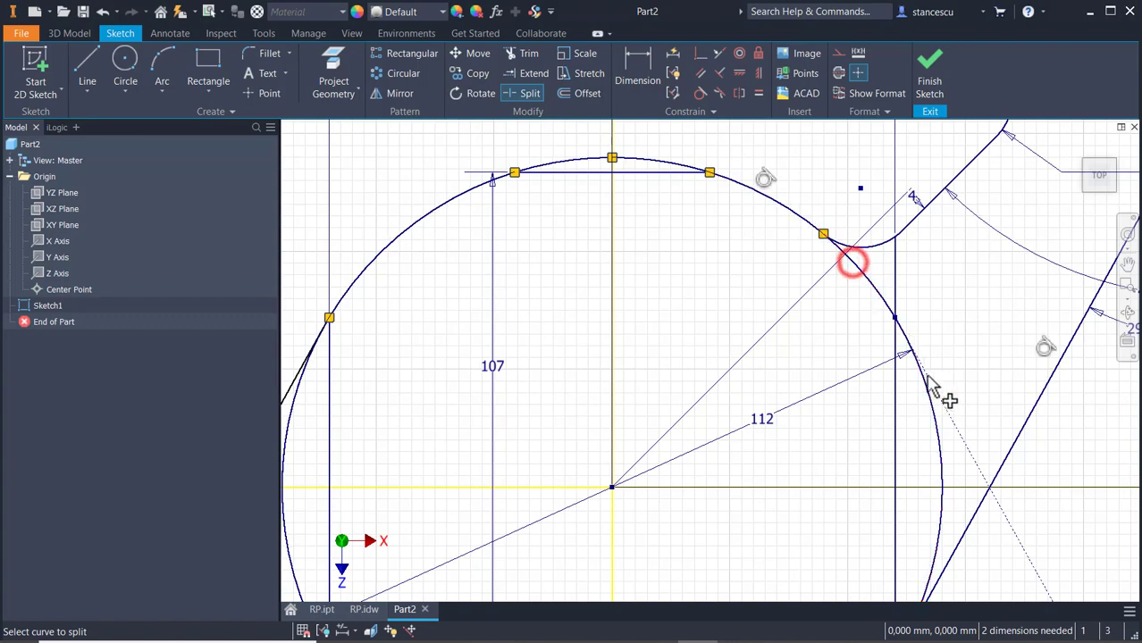
left_click(895, 318)
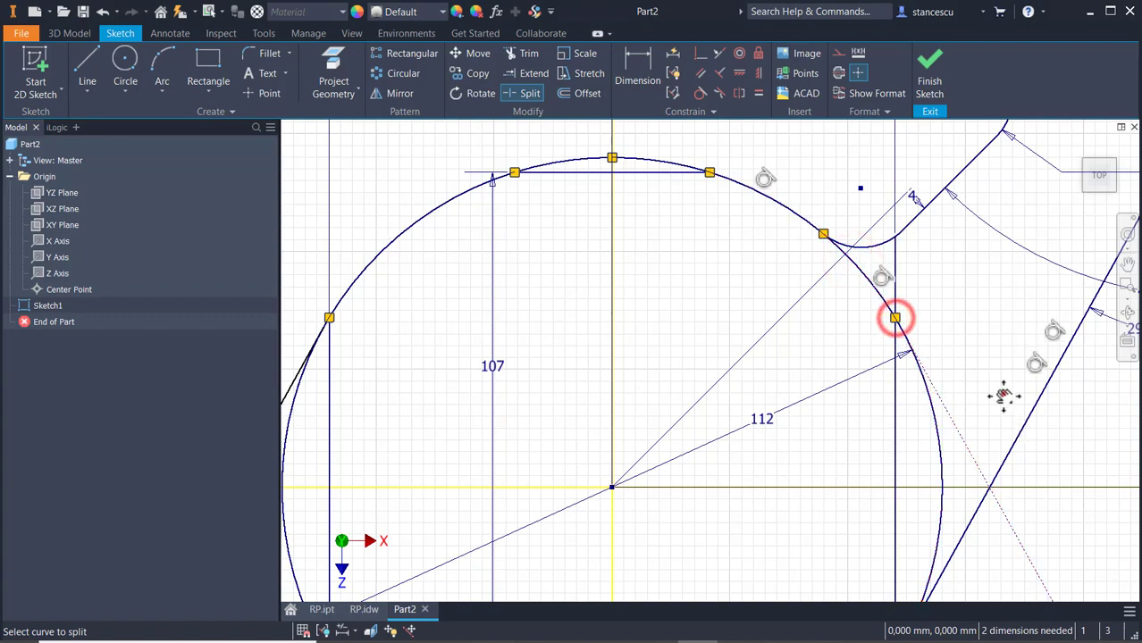
Split the hub circle's right arc at the projected X Axis, the upper-right arm's sloped edge and the right vertical line's lower end
middle_click_drag(1001, 392, 1019, 268)
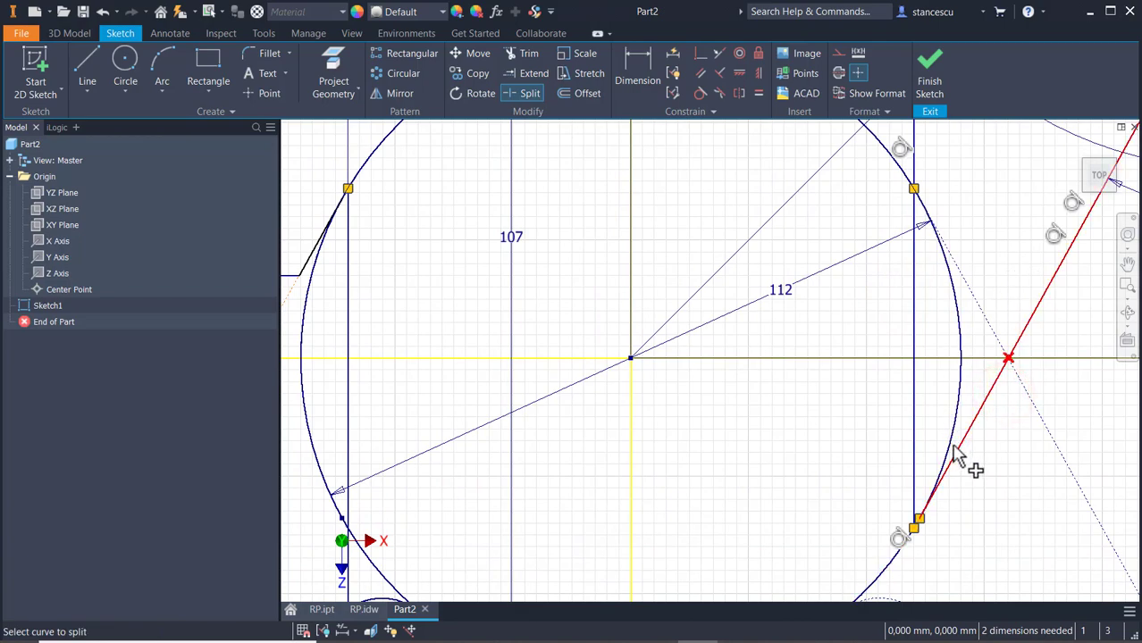
left_click(956, 397)
middle_click_drag(1030, 469, 1050, 359)
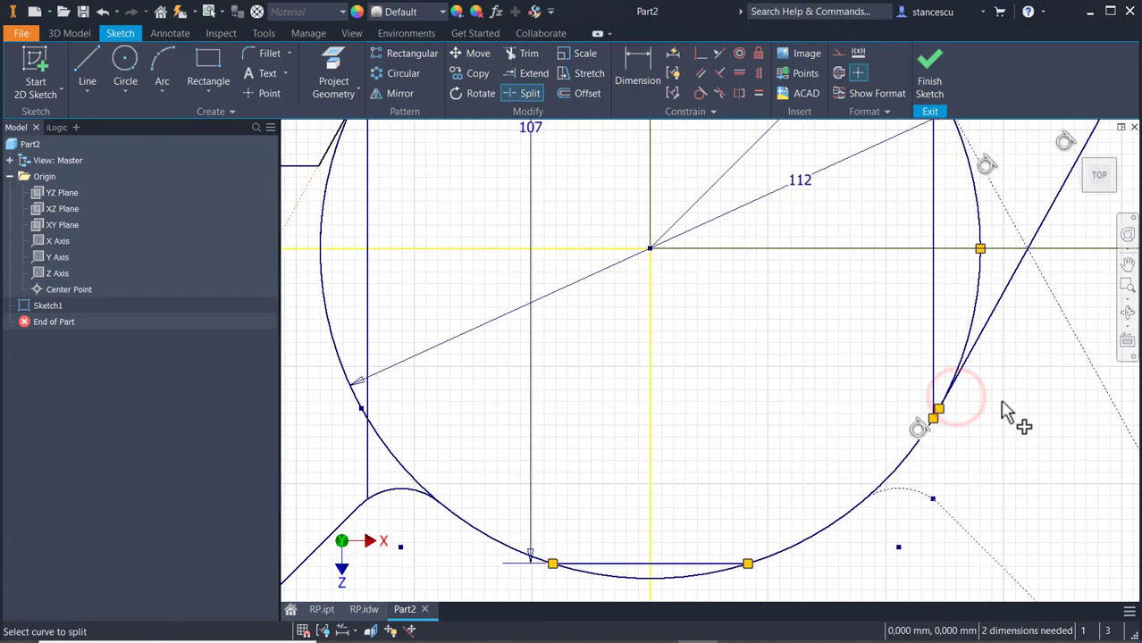
scroll(919, 436, "up", 5)
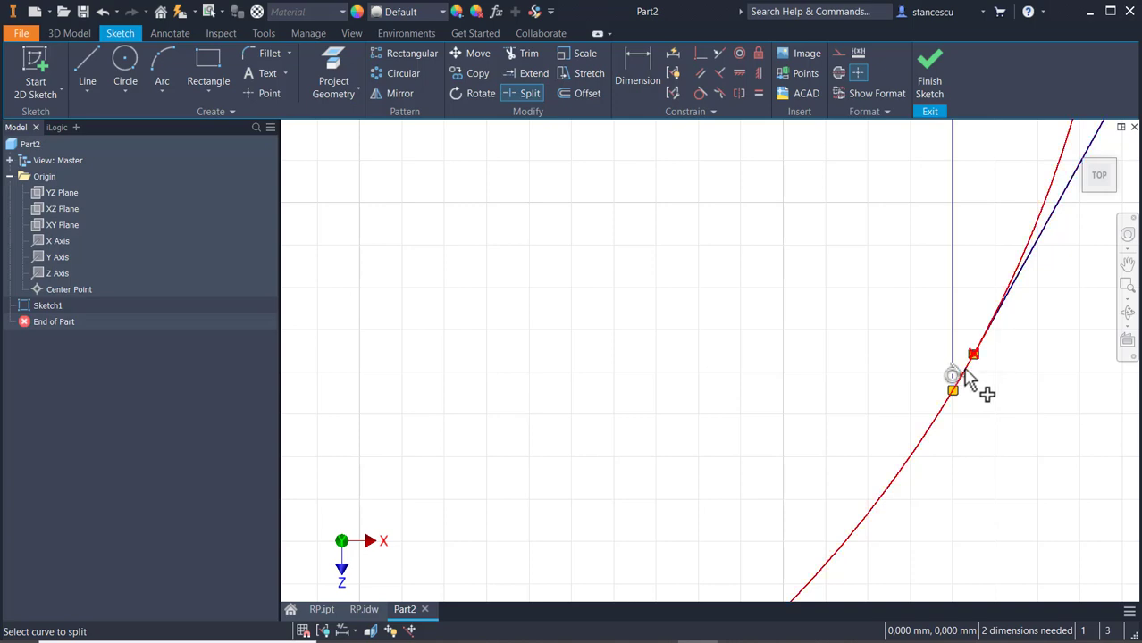
scroll(1045, 415, "down", 4)
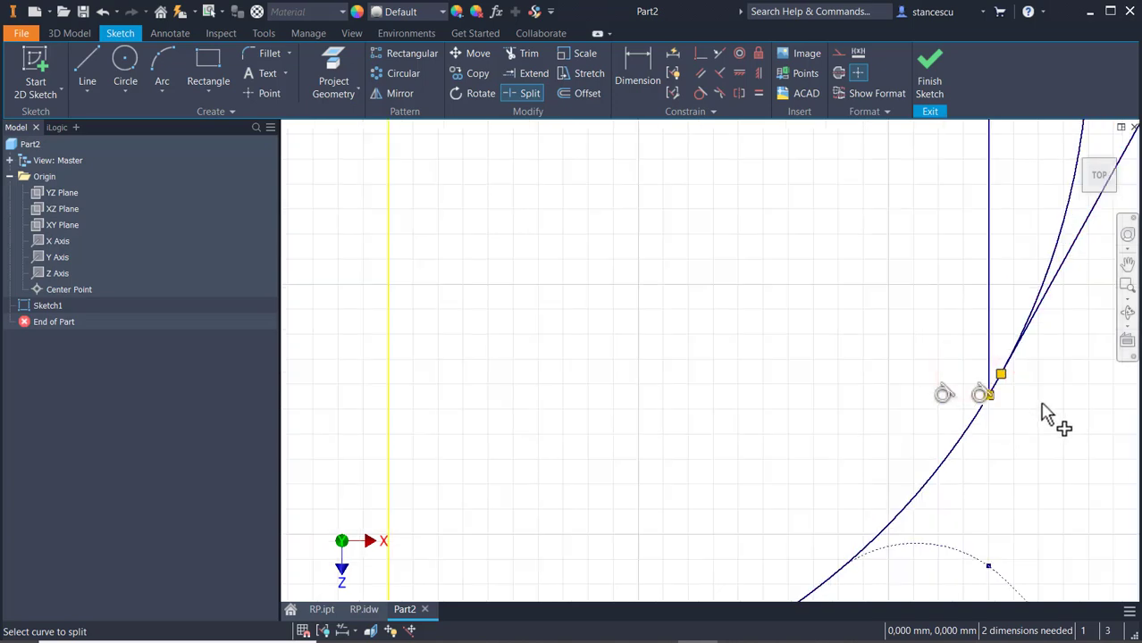
mouse_move(1076, 465)
middle_mouse_down()
mouse_move(1014, 439)
mouse_move(1027, 446)
middle_mouse_up()
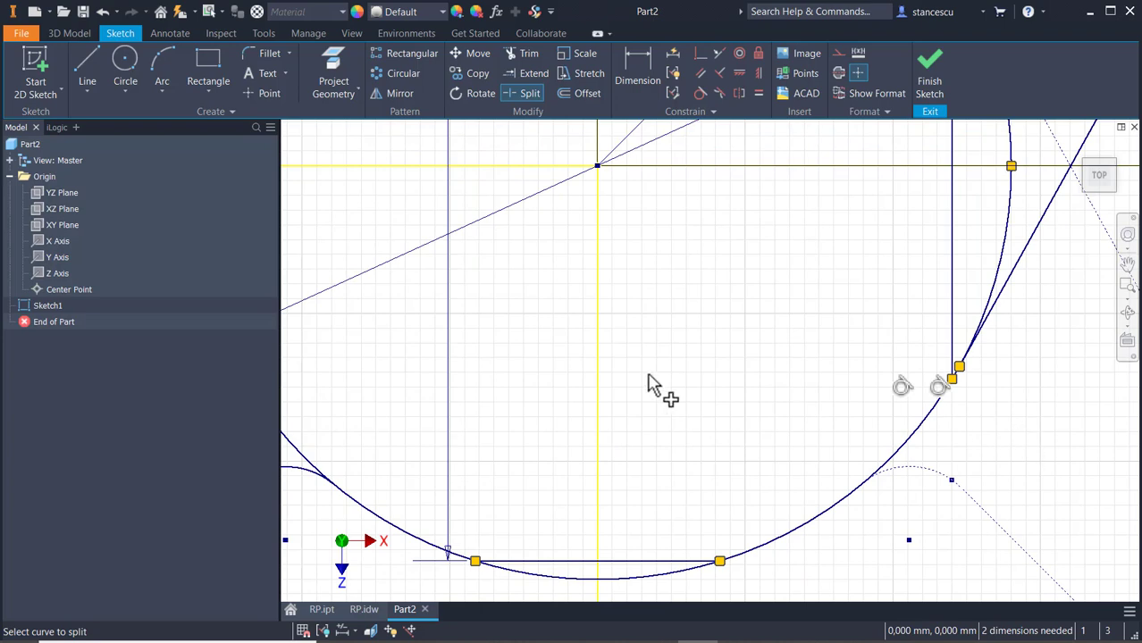
Split the hub circle's lower-left arc at the left vertical line and at the end of the lower-left arm's fillet
middle_click_drag(657, 387, 986, 440)
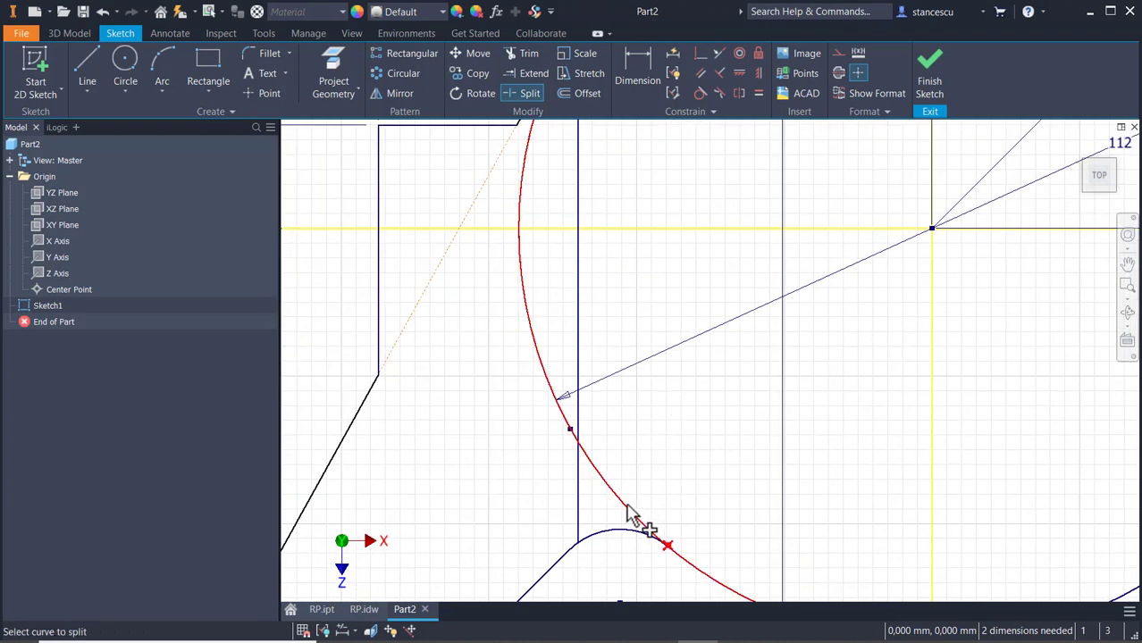
left_click(582, 452)
left_click(628, 510)
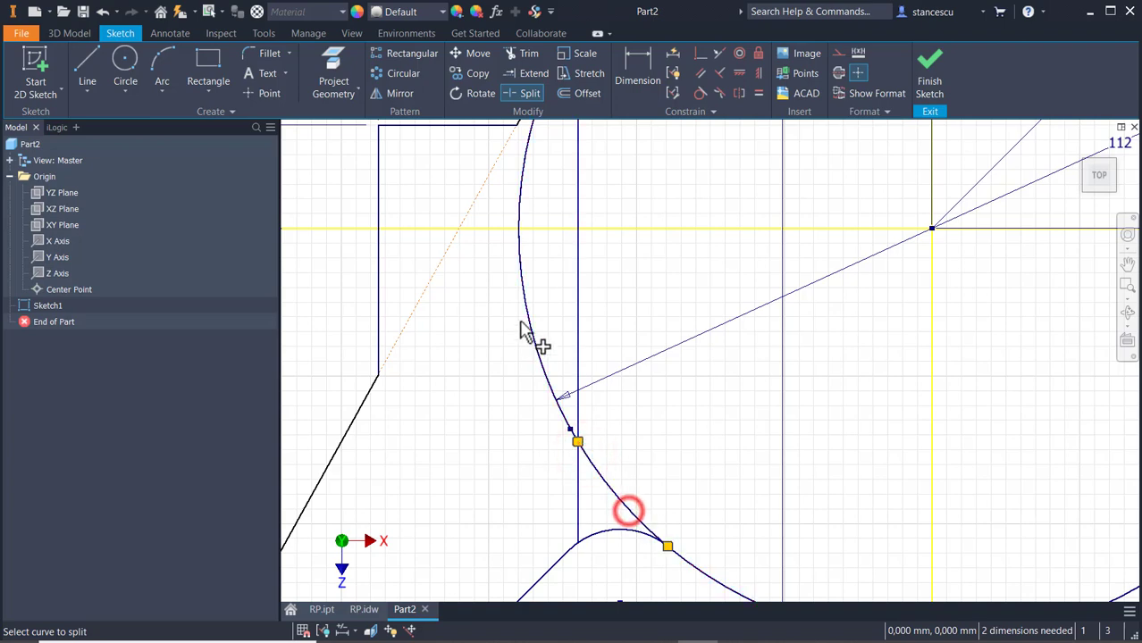
middle_click_drag(559, 296, 683, 507)
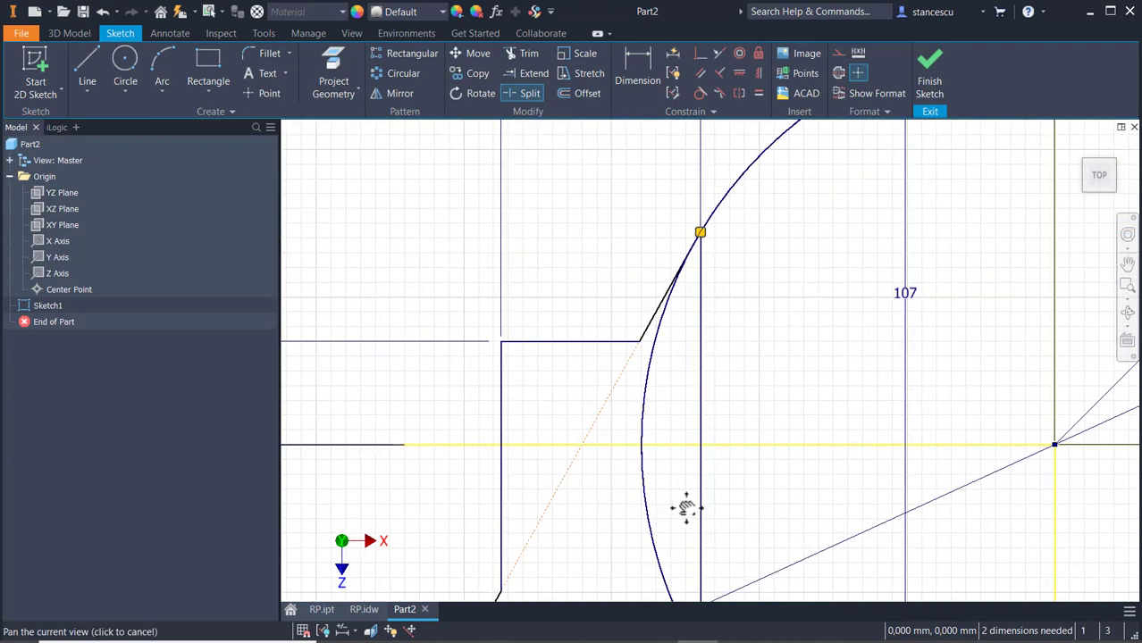
Split the hub circle's upper-left arc at the end of the left arm's sloped edge and at the left vertical line's upper end
left_click(676, 280)
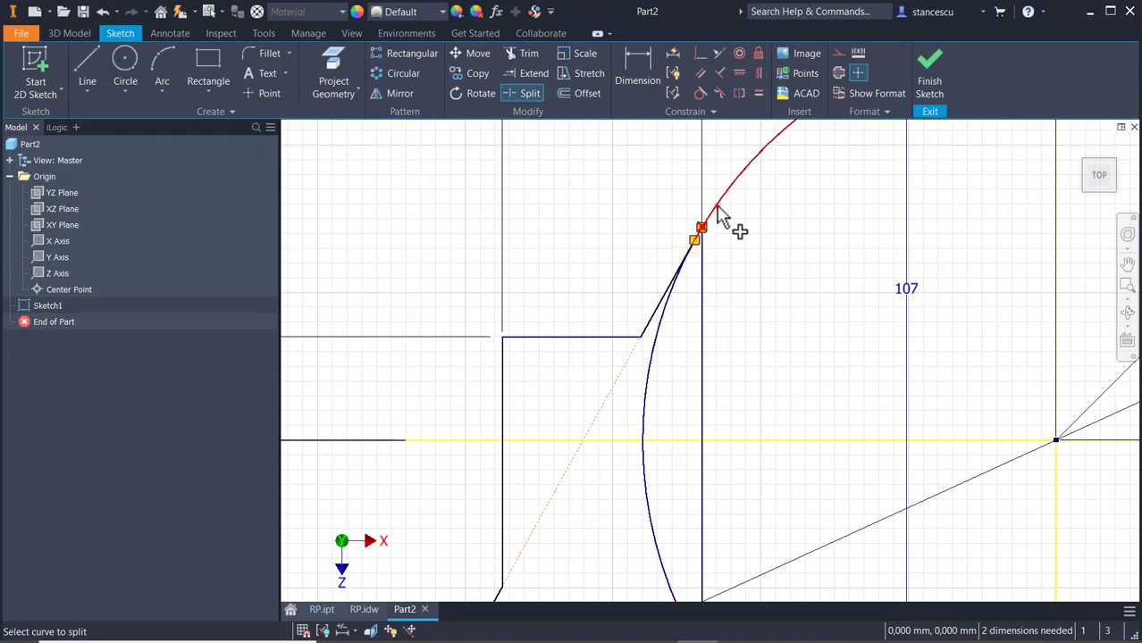
left_click(717, 210)
scroll(813, 360, "down", 5)
mouse_move(897, 408)
middle_mouse_down()
mouse_move(735, 357)
mouse_move(701, 374)
middle_mouse_up()
key("Escape")
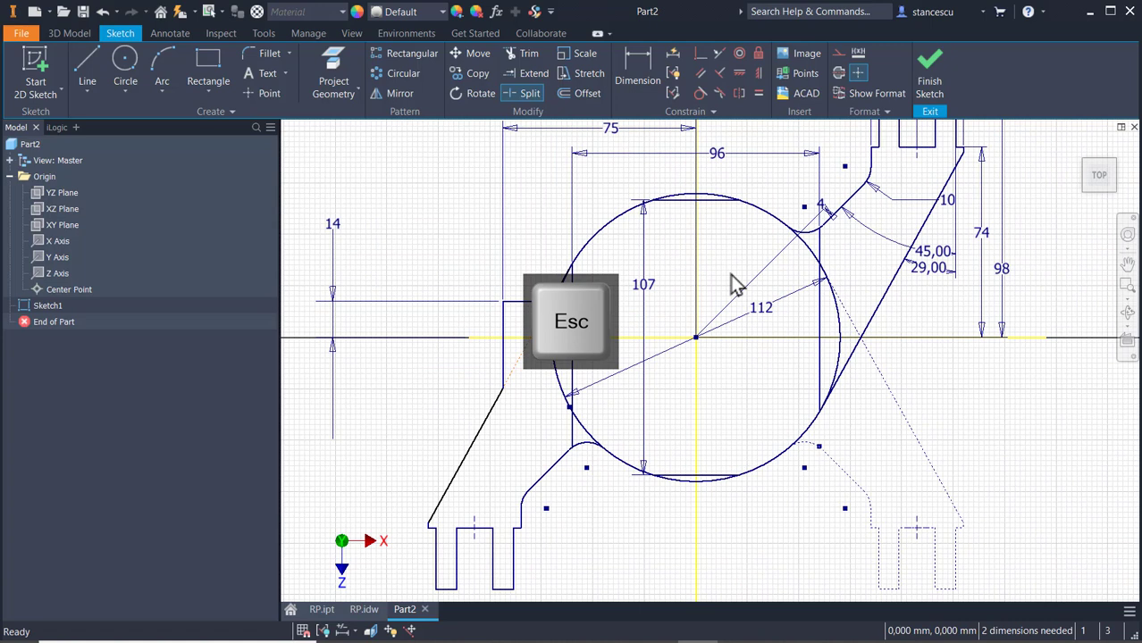
Convert the hub circle's redundant arcs on the right, upper-right top, left, lower left and bottom to construction geometry
left_click(822, 327)
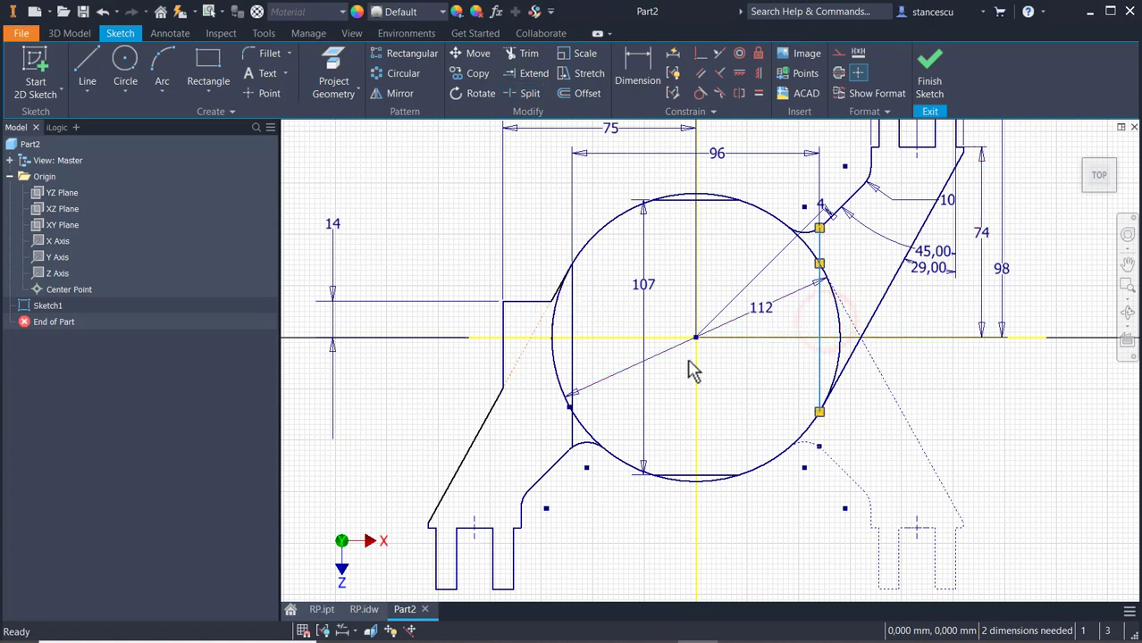
left_click(740, 398)
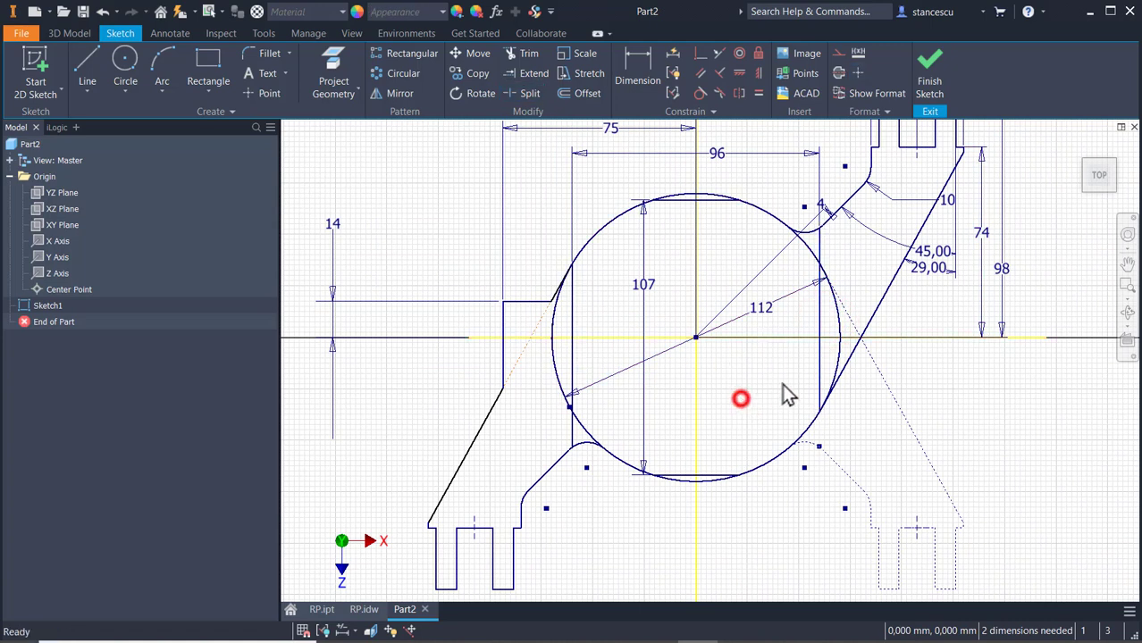
left_click(841, 329)
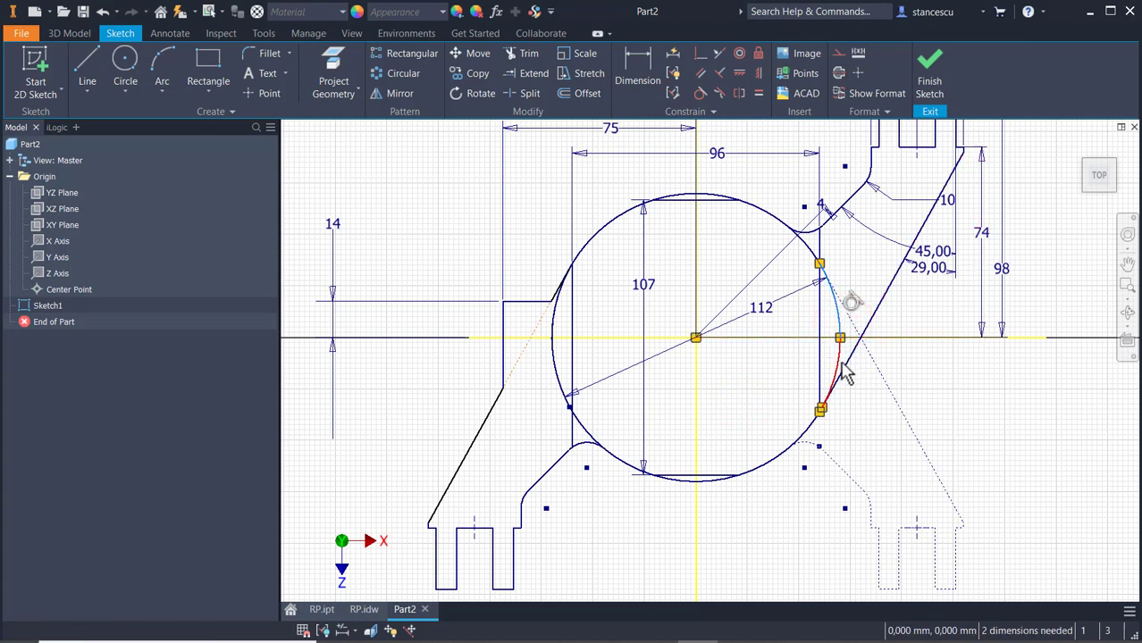
left_click(837, 361, "ctrl")
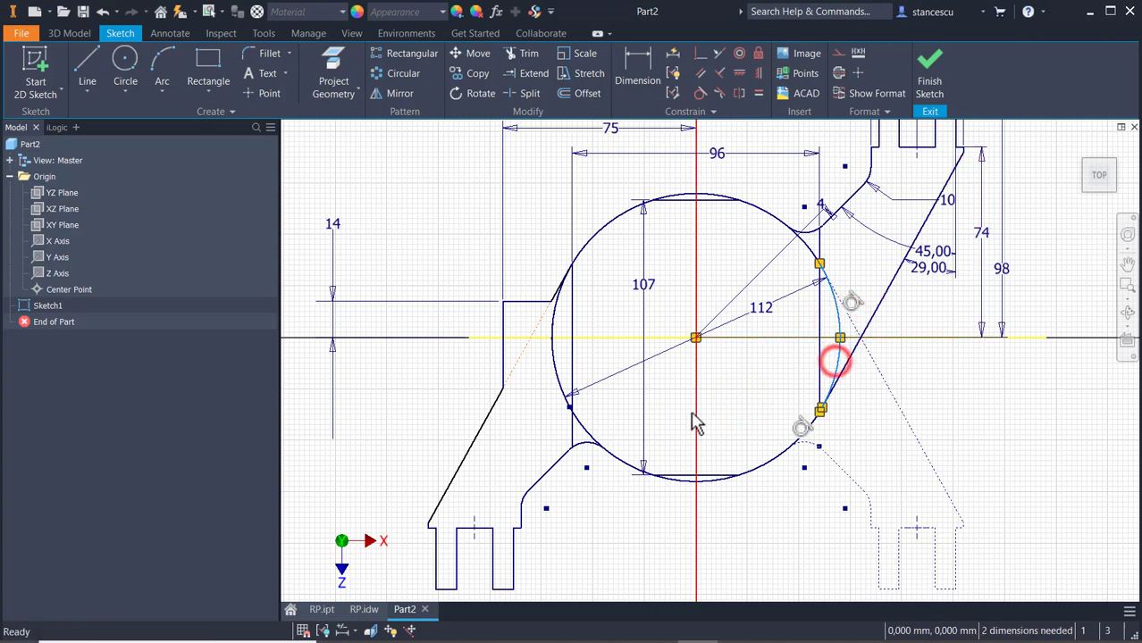
scroll(712, 189, "down", 3)
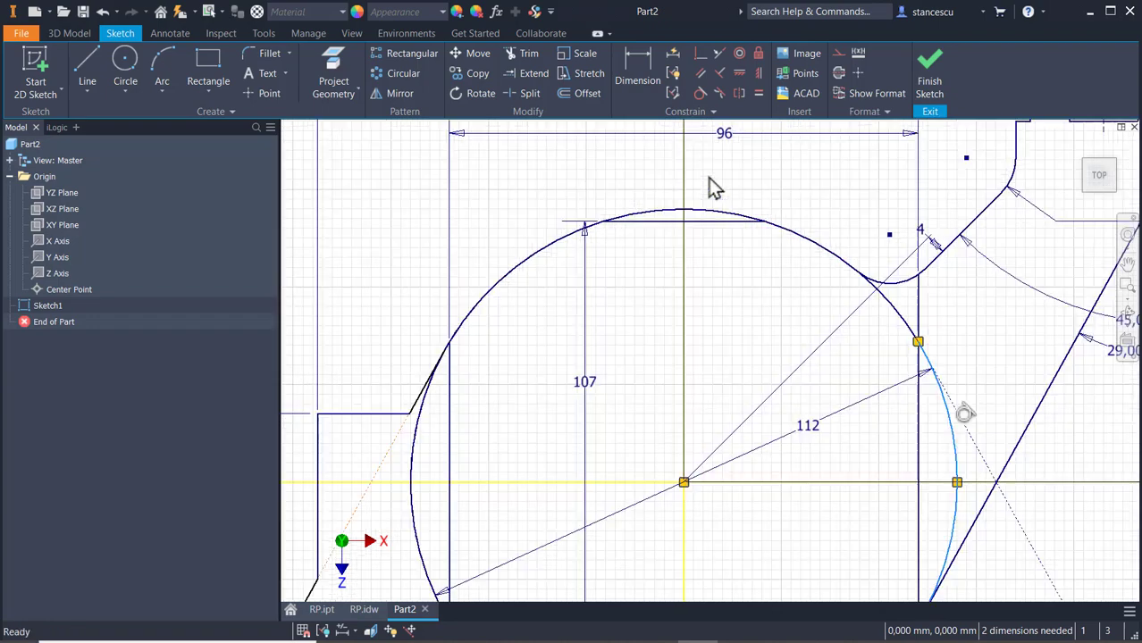
left_click(703, 211, "ctrl")
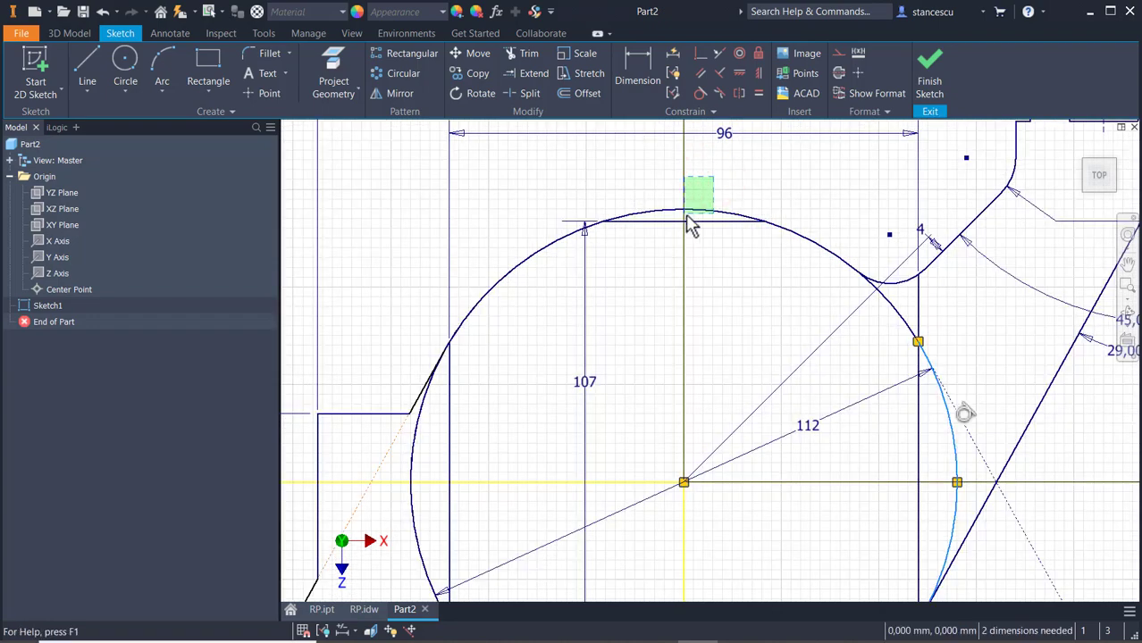
left_click_drag(436, 439, 406, 449, "ctrl")
middle_click_drag(591, 394, 667, 174)
left_click(579, 401, "ctrl")
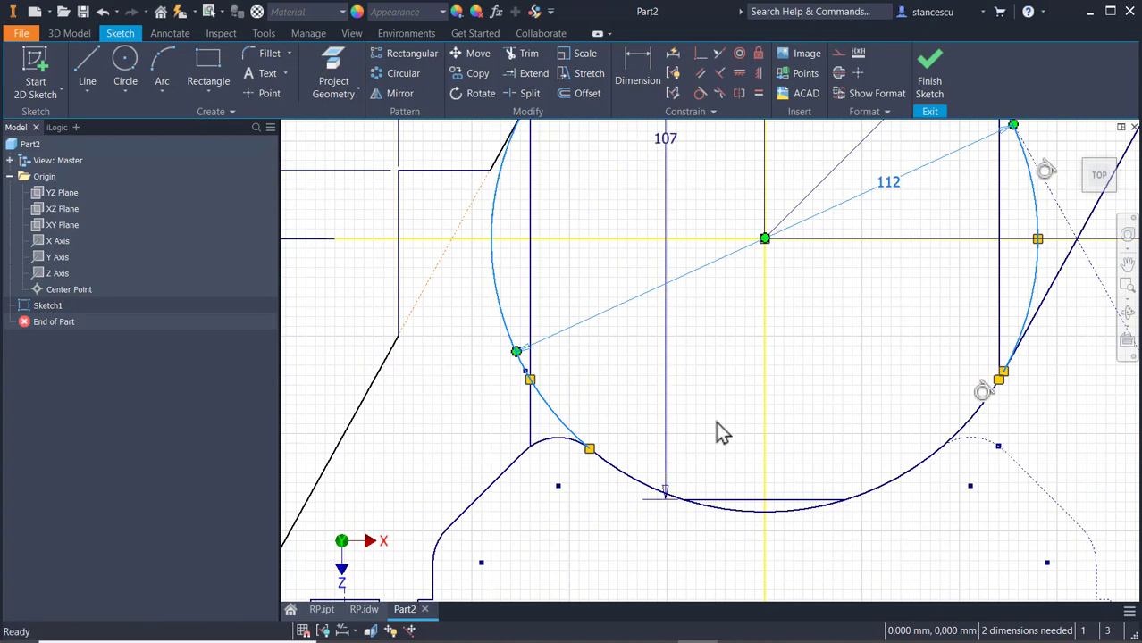
left_click(806, 505, "ctrl")
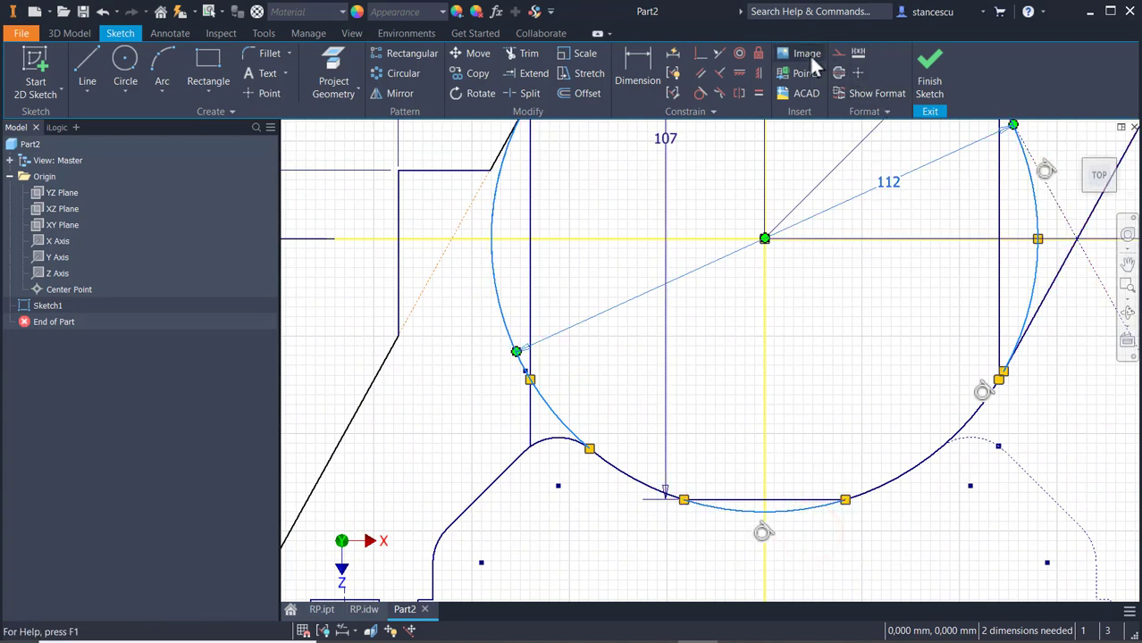
left_click(844, 56)
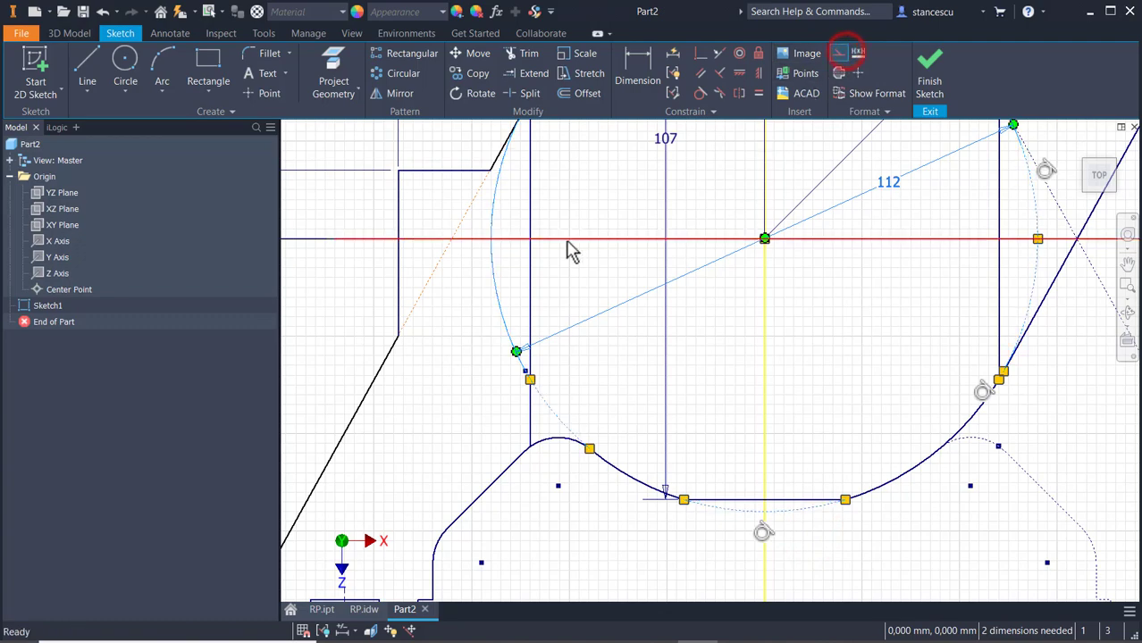
Convert the hub arc beneath the upper-right arm's fillet and the remaining arc above the upper horizontal chord to construction geometry
scroll(554, 273, "down", 2)
middle_click_drag(625, 230, 560, 348)
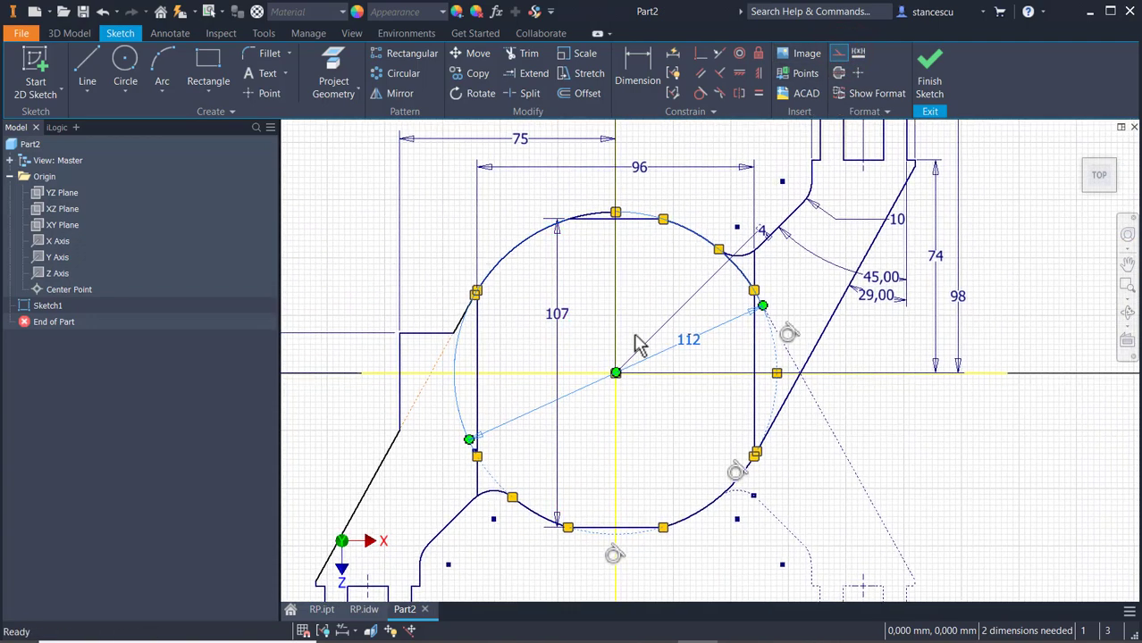
scroll(728, 288, "up", 3)
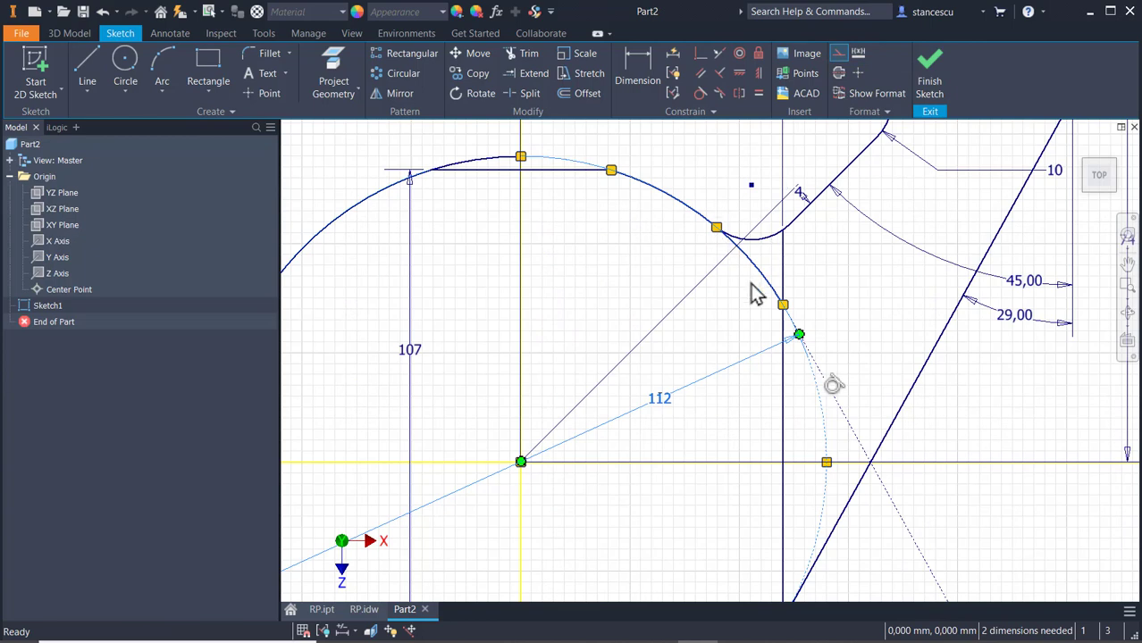
left_click(765, 260)
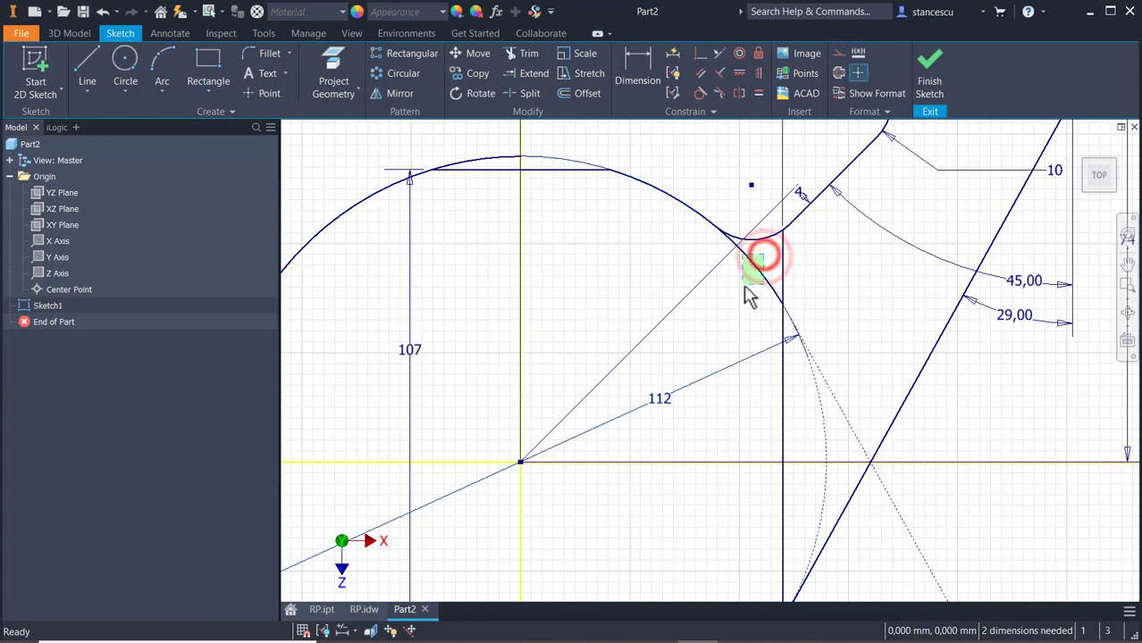
left_click(841, 51)
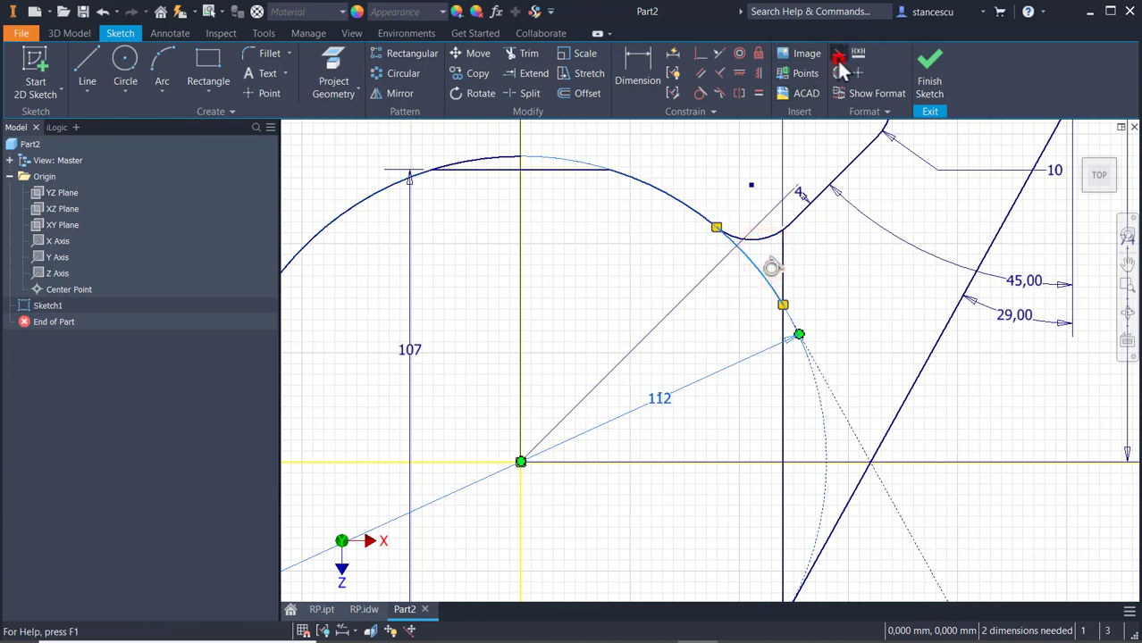
left_click(485, 161)
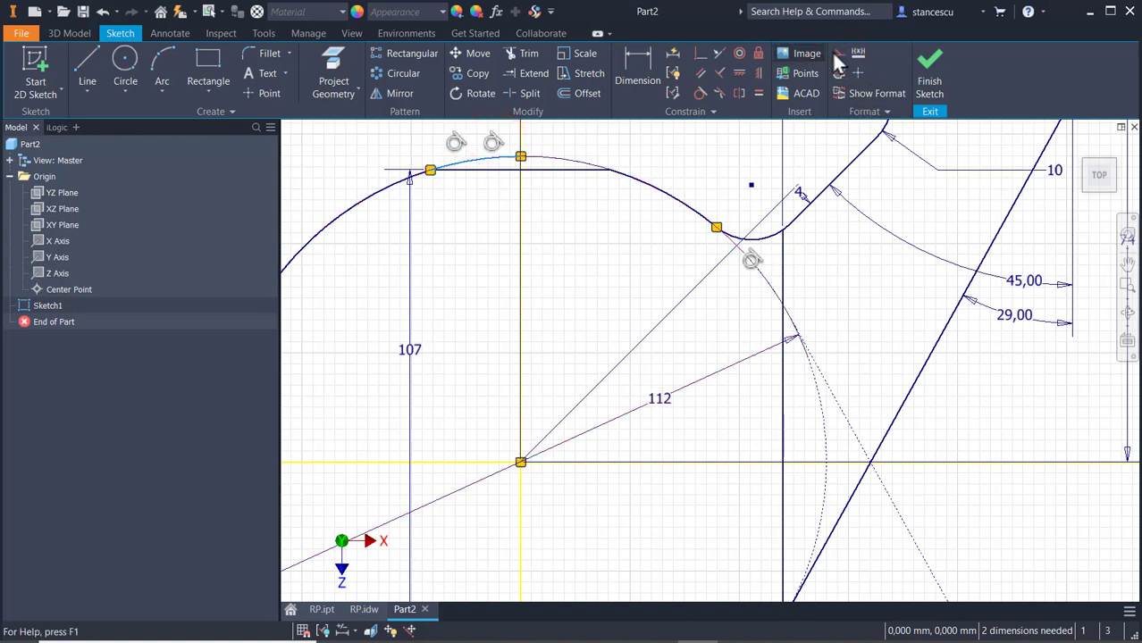
left_click(837, 53)
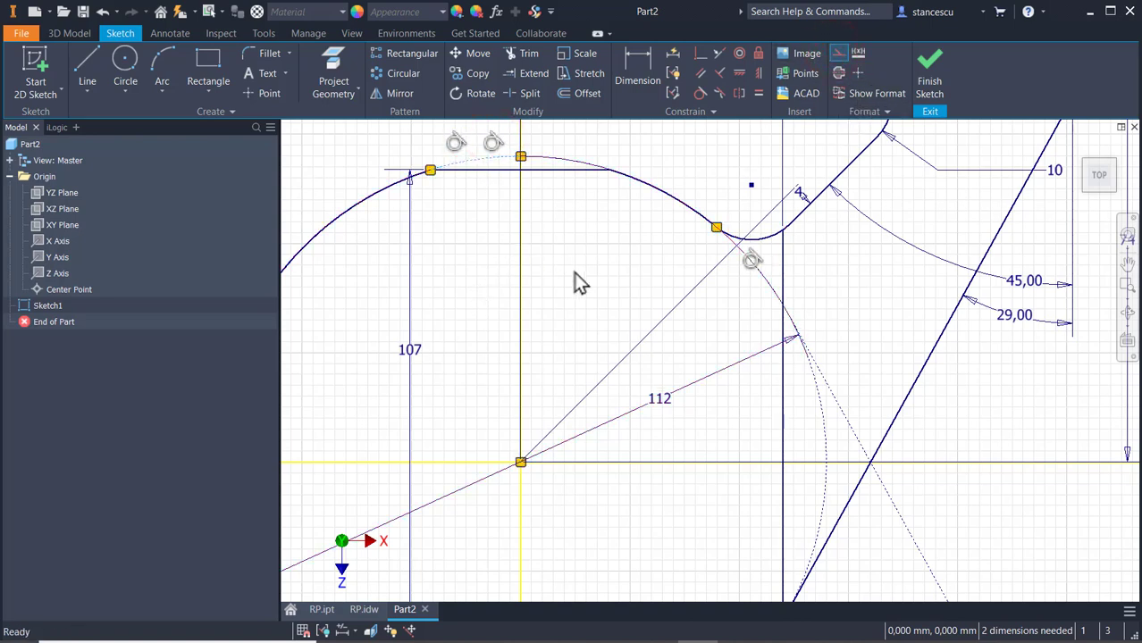
scroll(574, 272, "down", 3)
mouse_move(652, 369)
middle_mouse_down()
mouse_move(717, 260)
mouse_move(734, 272)
middle_mouse_up()
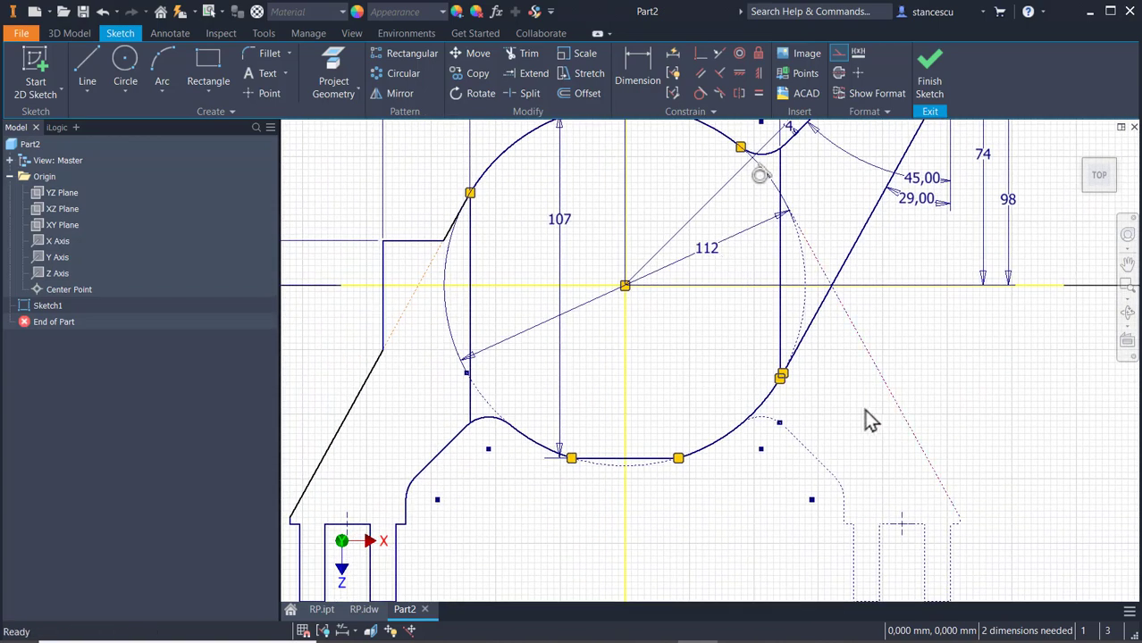
left_click(836, 408)
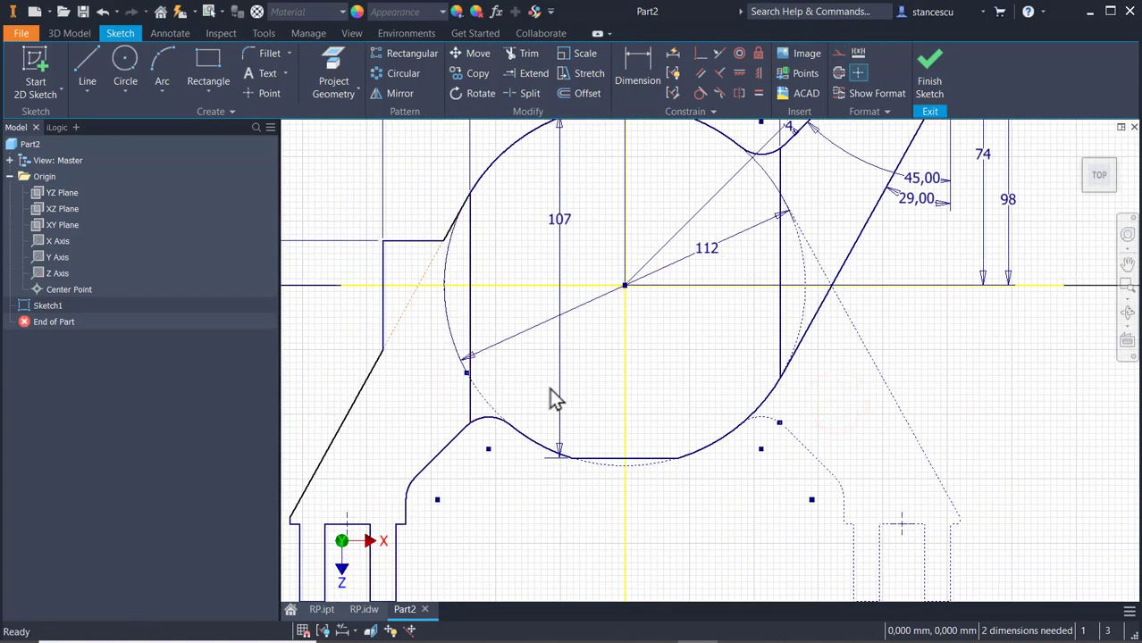
Split the lower-left arm's fillet at the lower end of the left vertical line
scroll(518, 413, "up", 2)
scroll(518, 410, "down", 1)
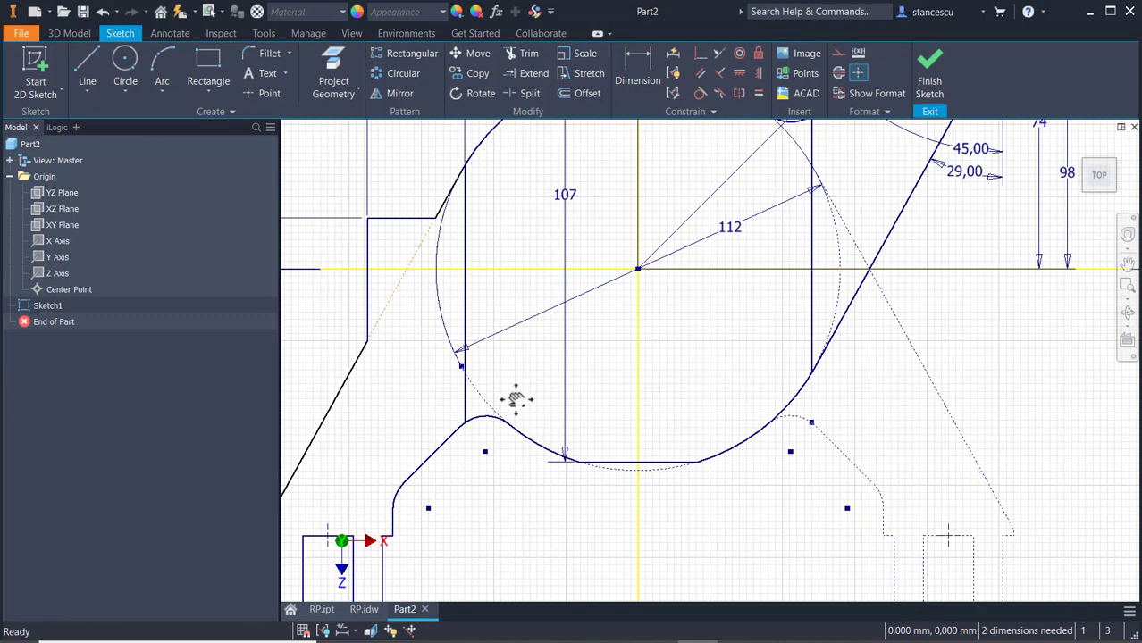
middle_click_drag(516, 400, 471, 449)
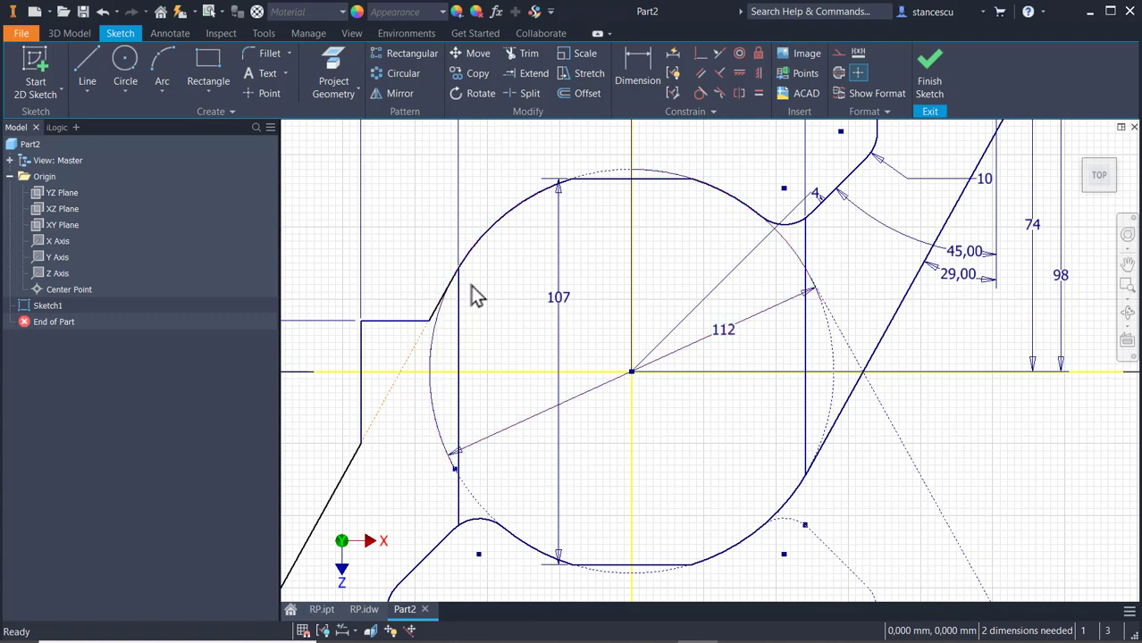
scroll(457, 269, "down", 3)
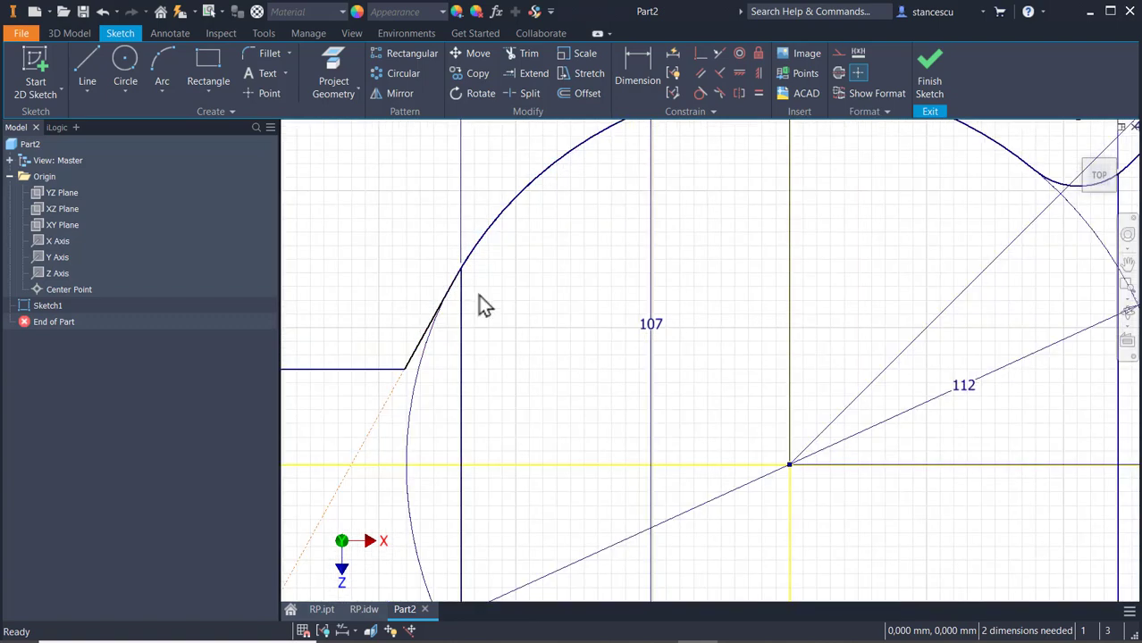
left_click_drag(515, 243, 472, 191)
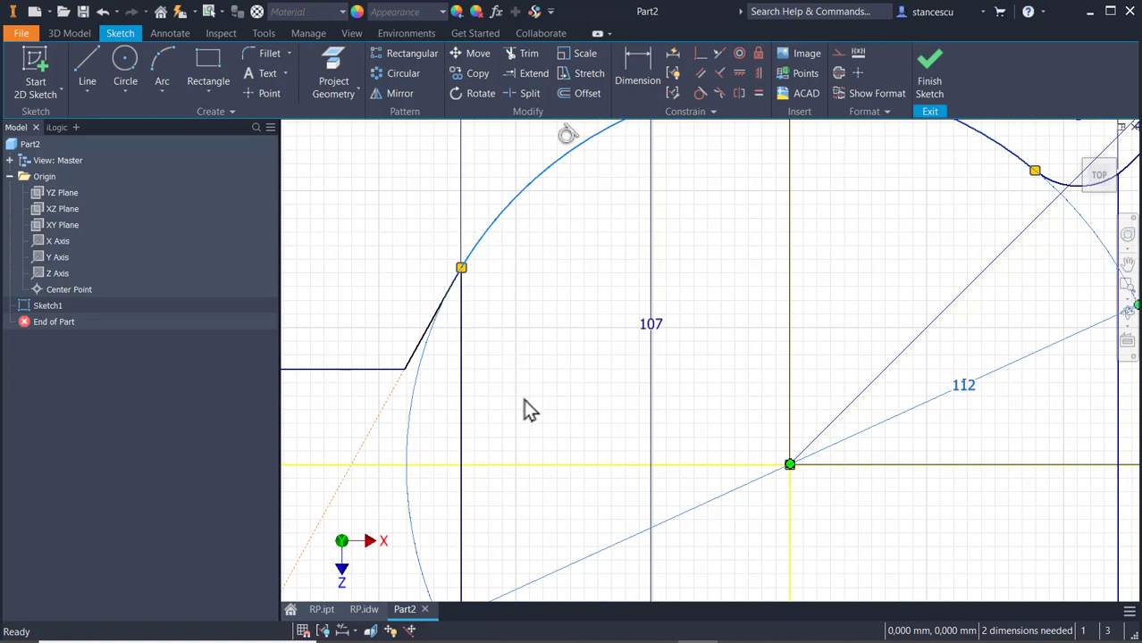
middle_click_drag(542, 362, 556, 332)
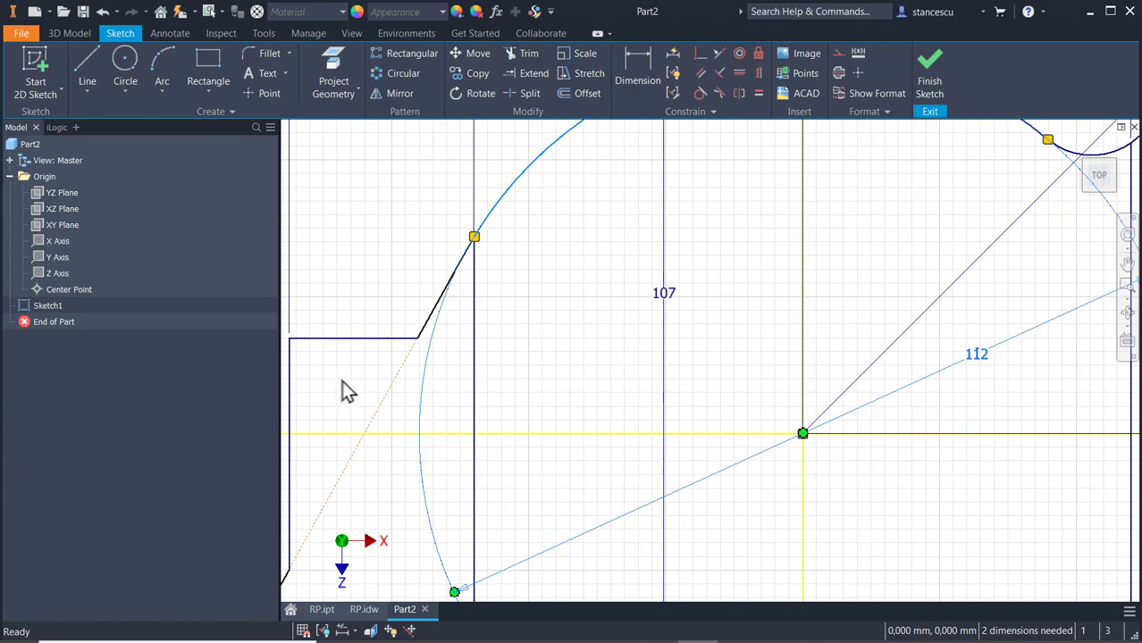
middle_click_drag(607, 431, 652, 119)
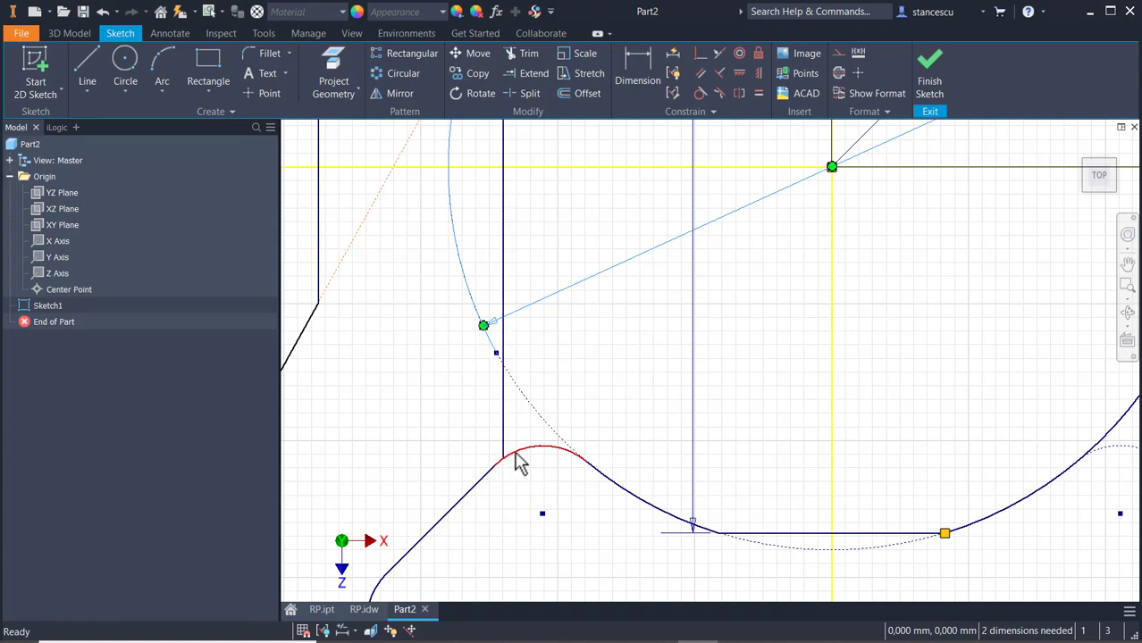
scroll(529, 455, "up", 3)
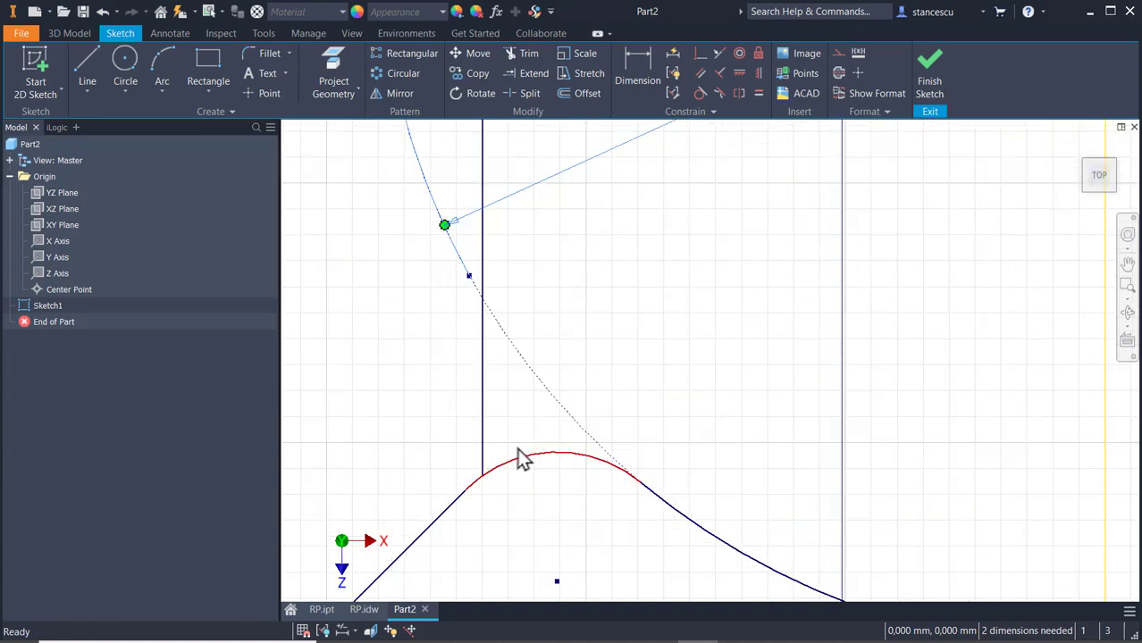
left_click(523, 93)
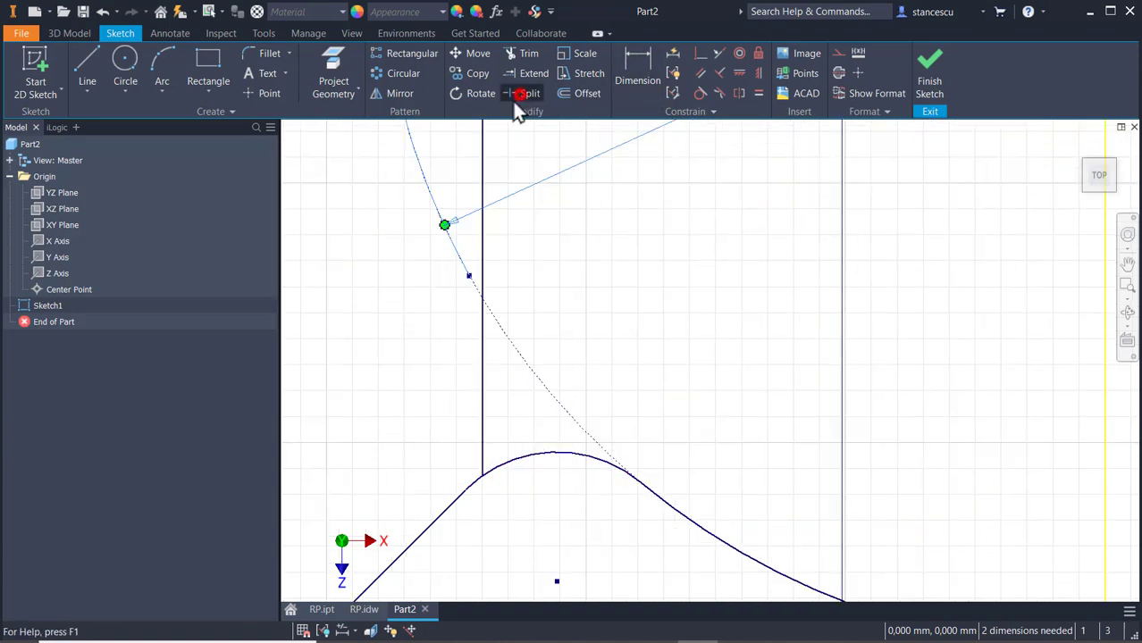
left_click(494, 469)
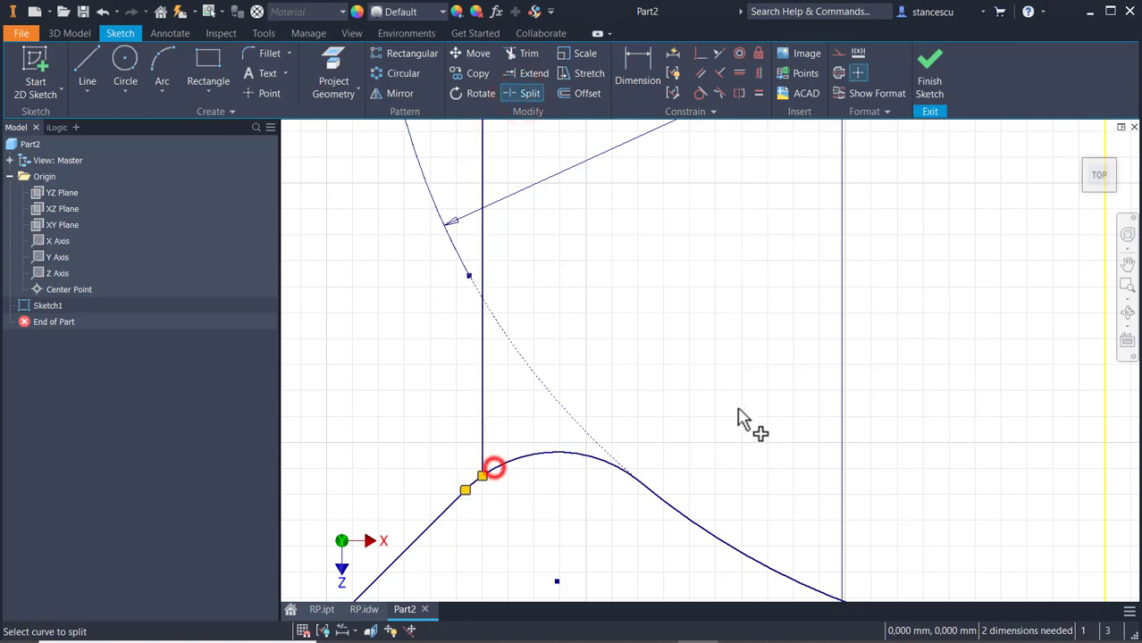
Split the upper-right arm's fillet at the upper end of the right vertical line
scroll(732, 393, "down", 3)
middle_click_drag(850, 336, 465, 503)
middle_click_drag(783, 272, 730, 521)
mouse_move(811, 289)
middle_mouse_down()
mouse_move(788, 326)
mouse_move(798, 339)
middle_mouse_up()
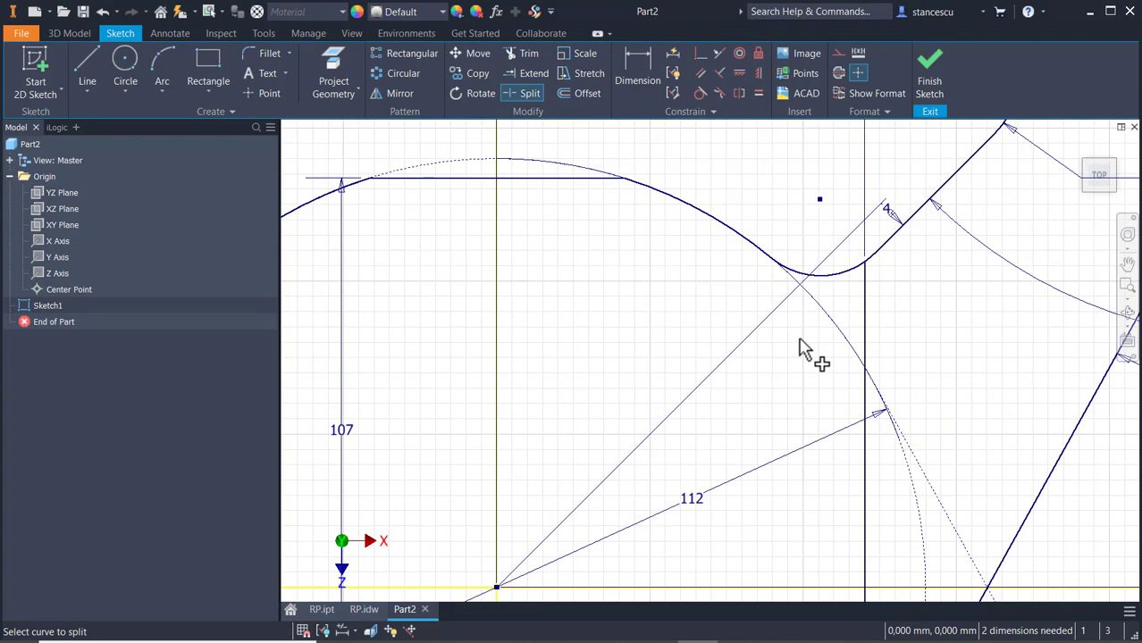
left_click(858, 279)
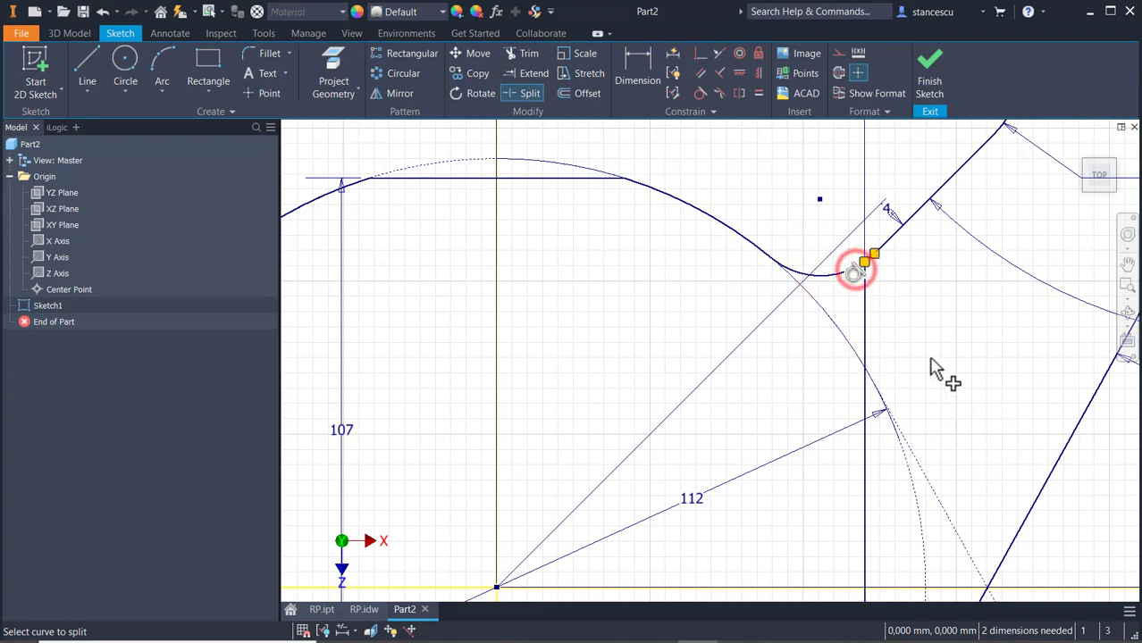
scroll(937, 374, "down", 3)
key("Escape")
Split the hub circle's lower-right arc at the lower end of the right vertical line
middle_click_drag(963, 484, 981, 293)
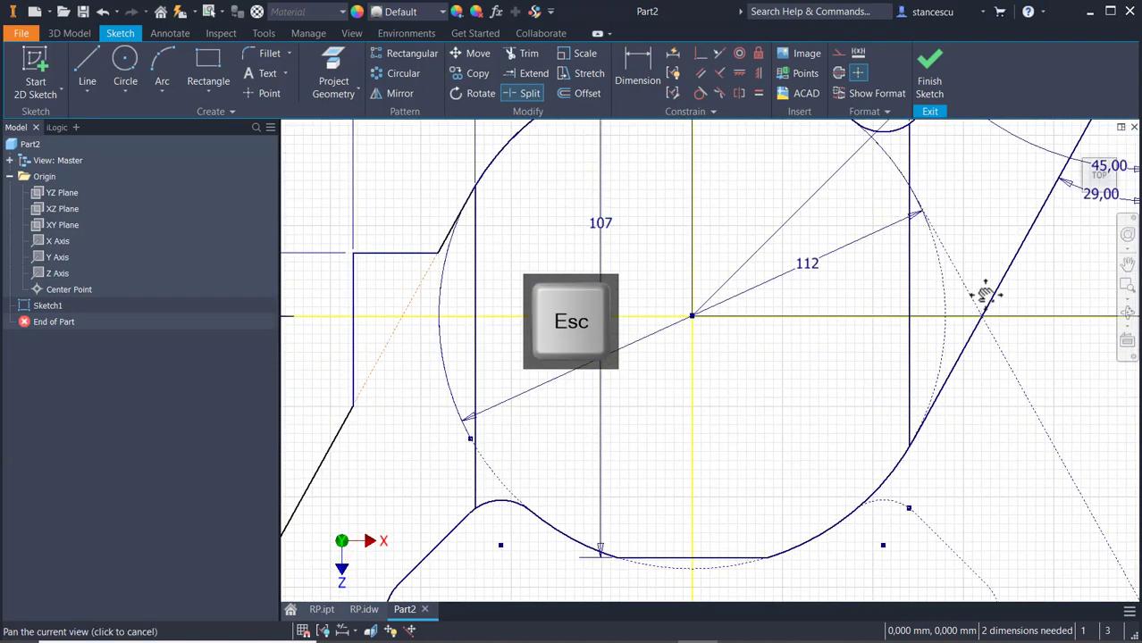
scroll(923, 421, "up", 3)
scroll(929, 489, "up", 2)
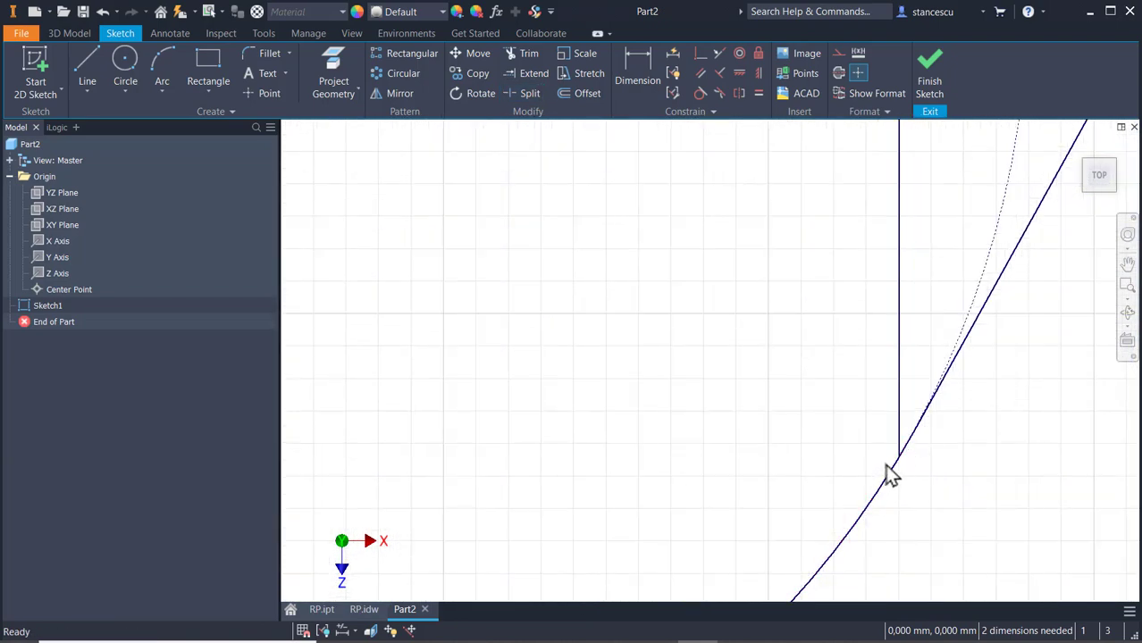
left_click(536, 91)
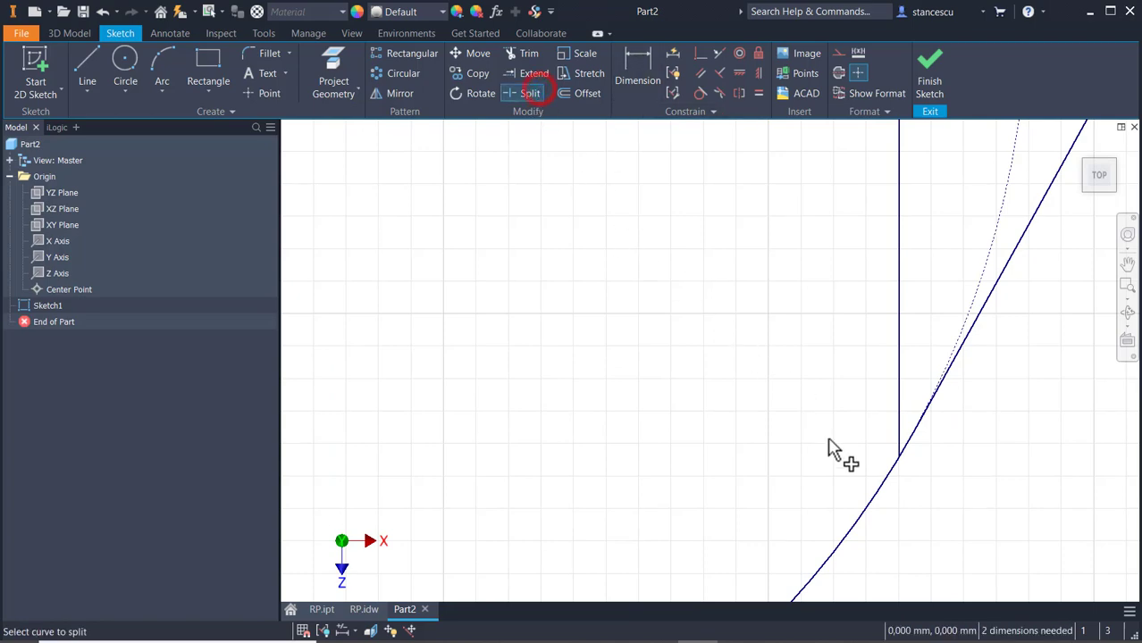
left_click(892, 471)
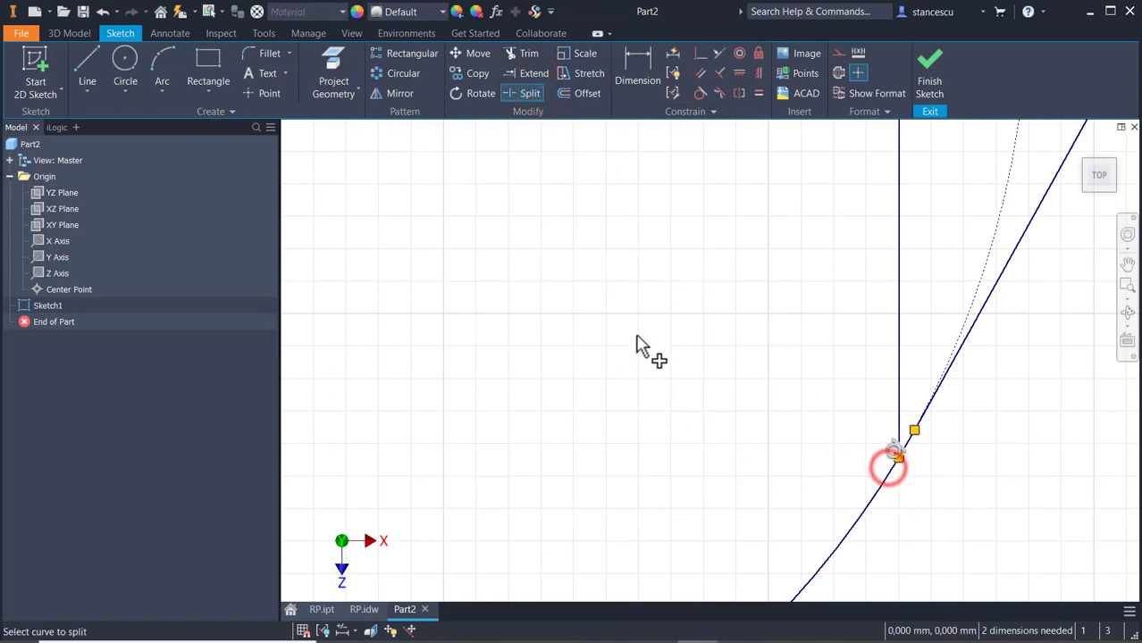
scroll(645, 347, "down", 5)
scroll(640, 336, "up", 3)
mouse_move(719, 336)
middle_mouse_down()
mouse_move(828, 390)
mouse_move(940, 404)
middle_mouse_up()
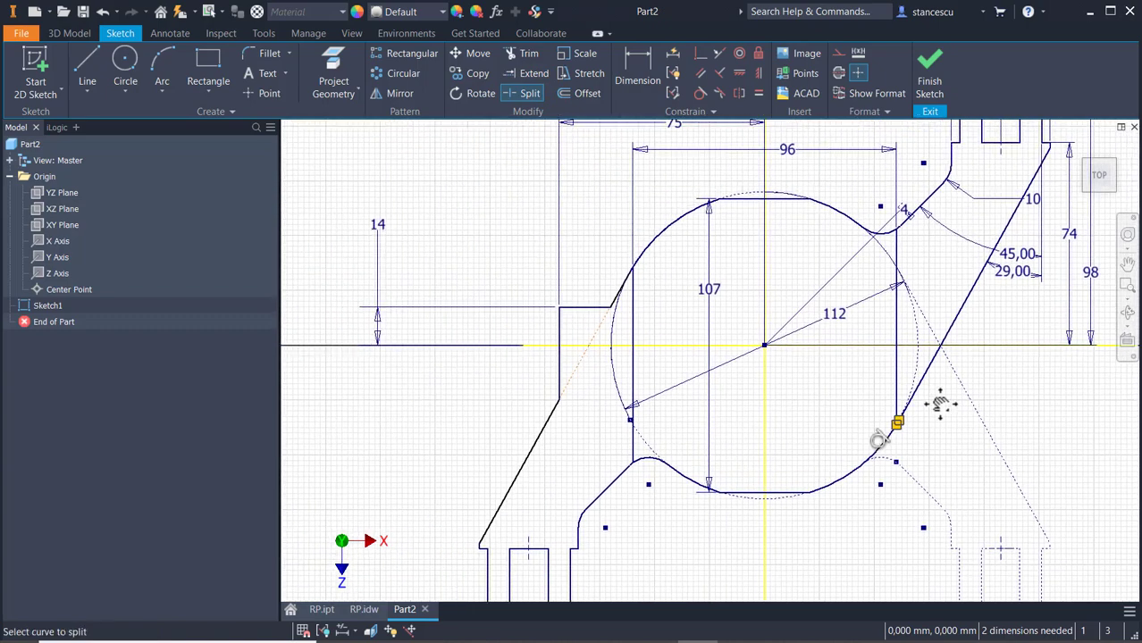
End the Split command and finish the base sketch of the rocker plate
scroll(399, 390, "up", 3)
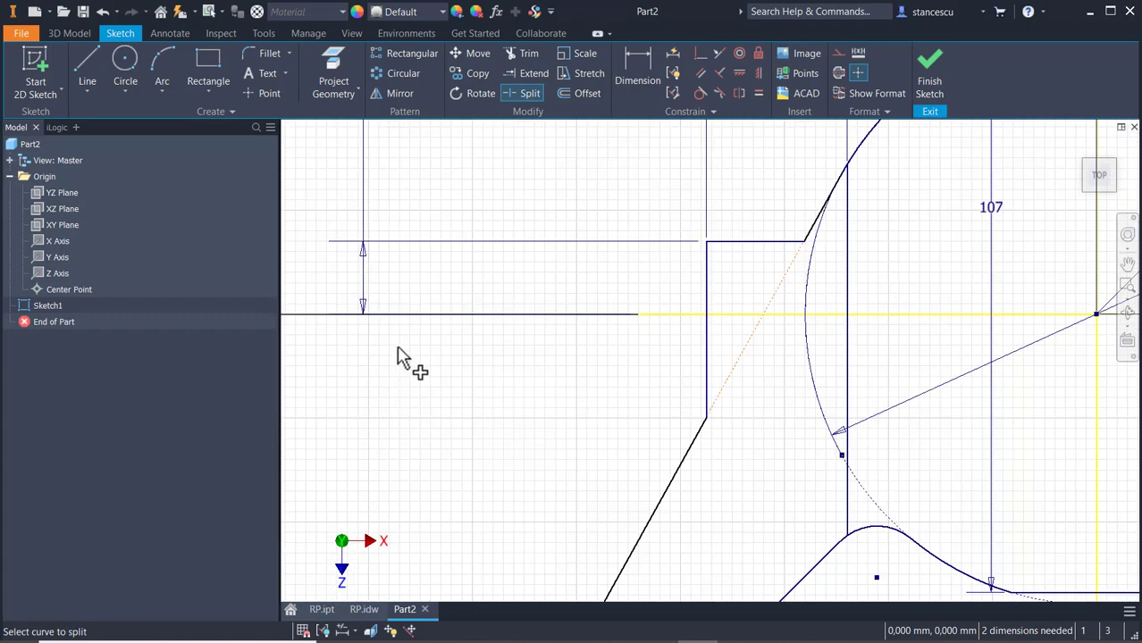
key("Delete")
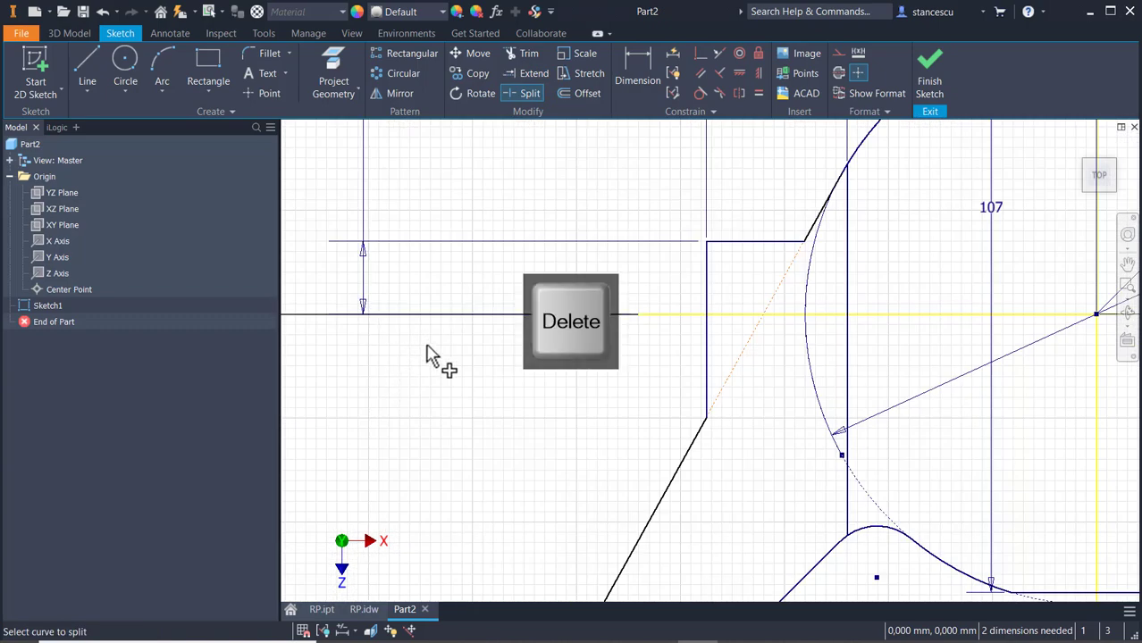
key("Home")
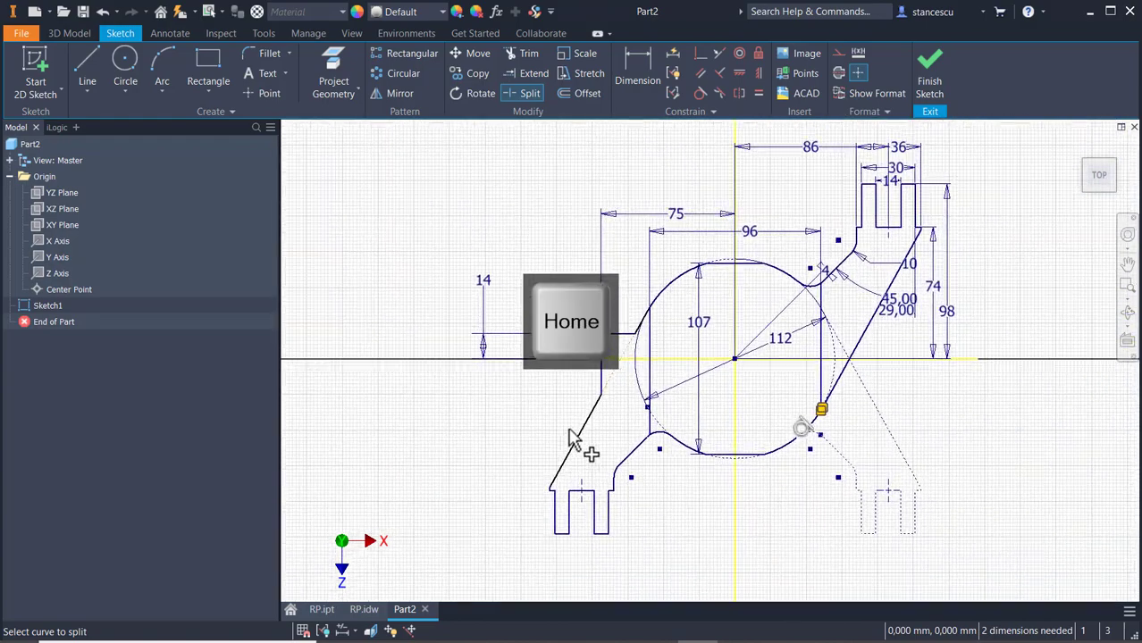
left_click(885, 389)
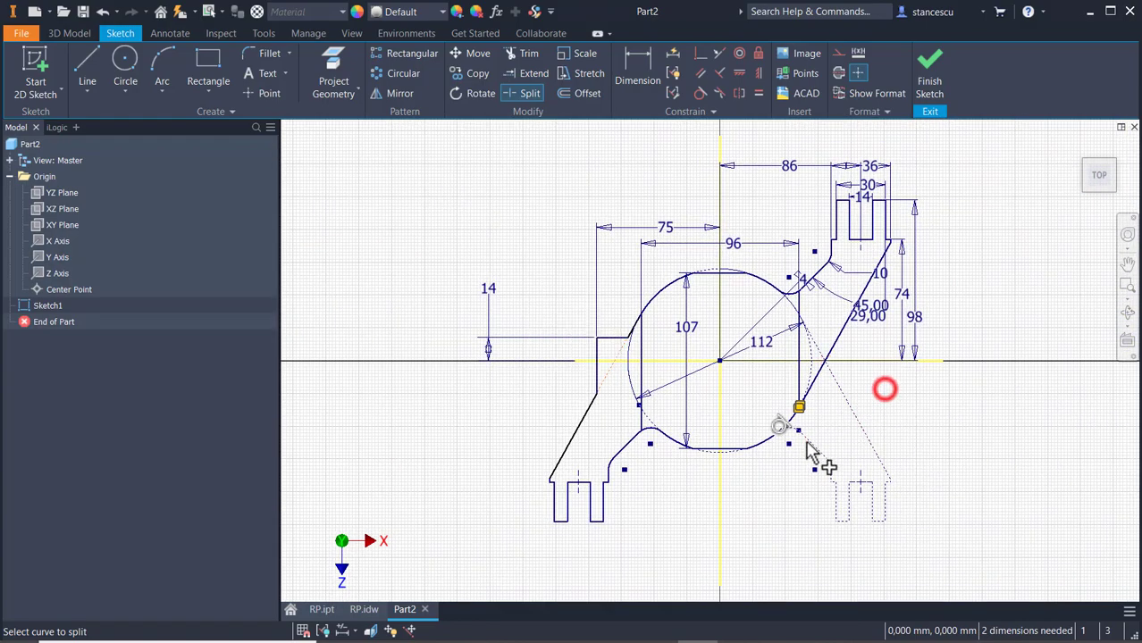
scroll(840, 425, "up", 5)
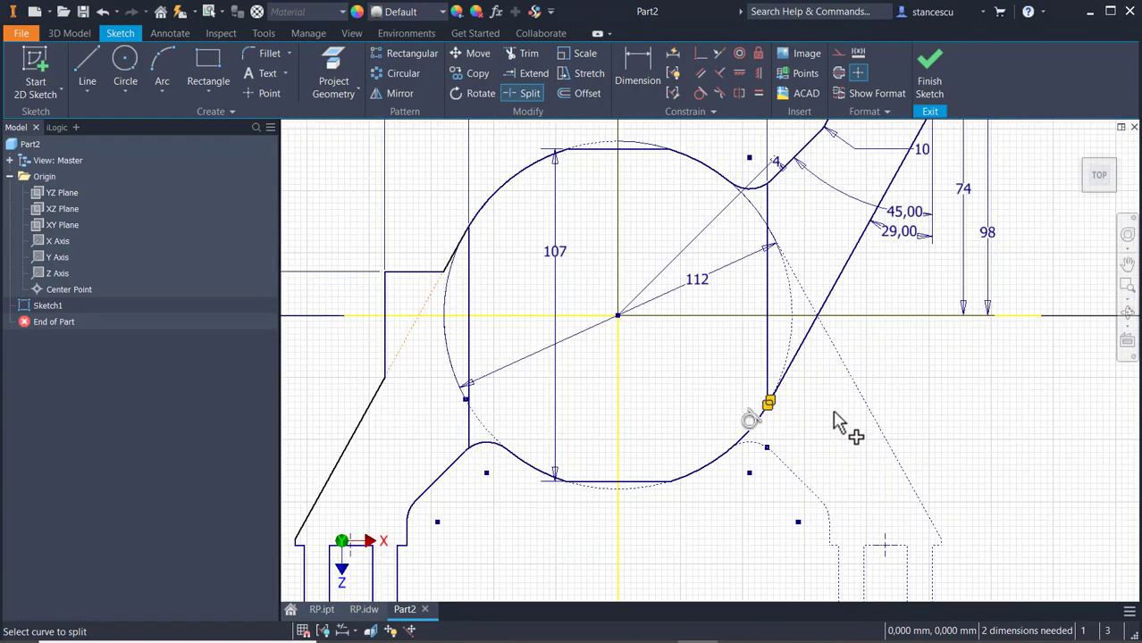
key("Escape")
scroll(793, 420, "down", 3)
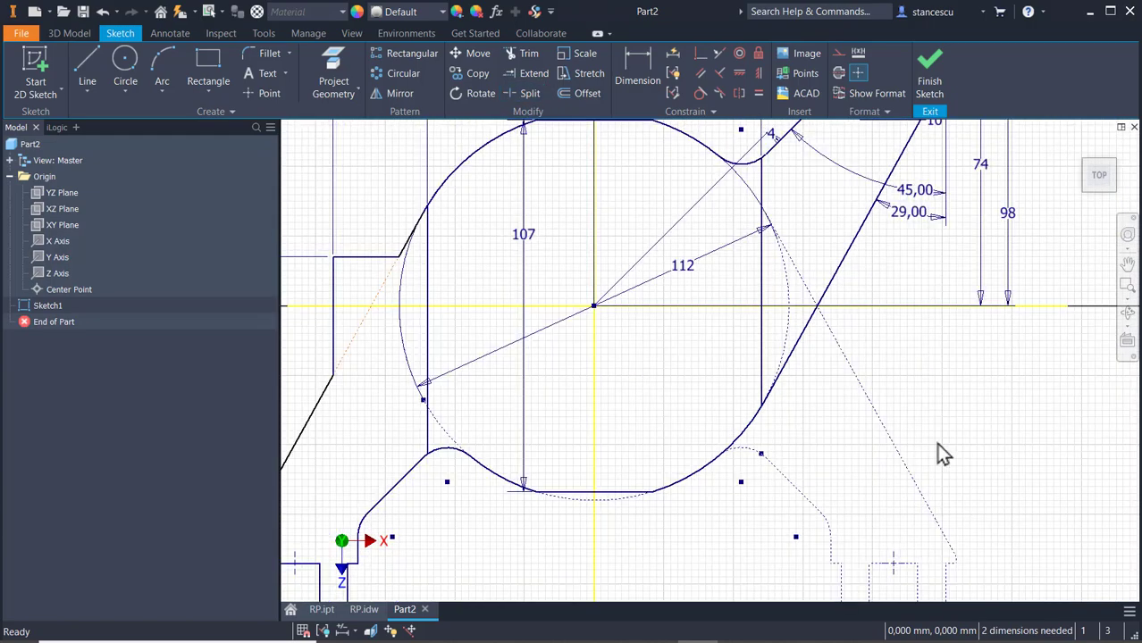
key("Home")
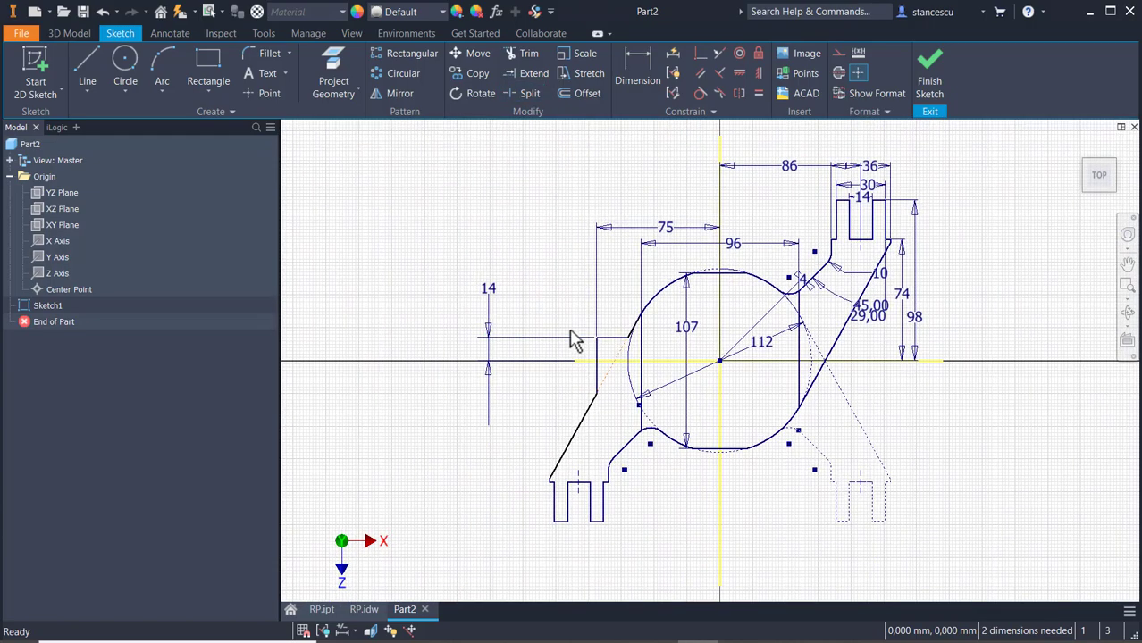
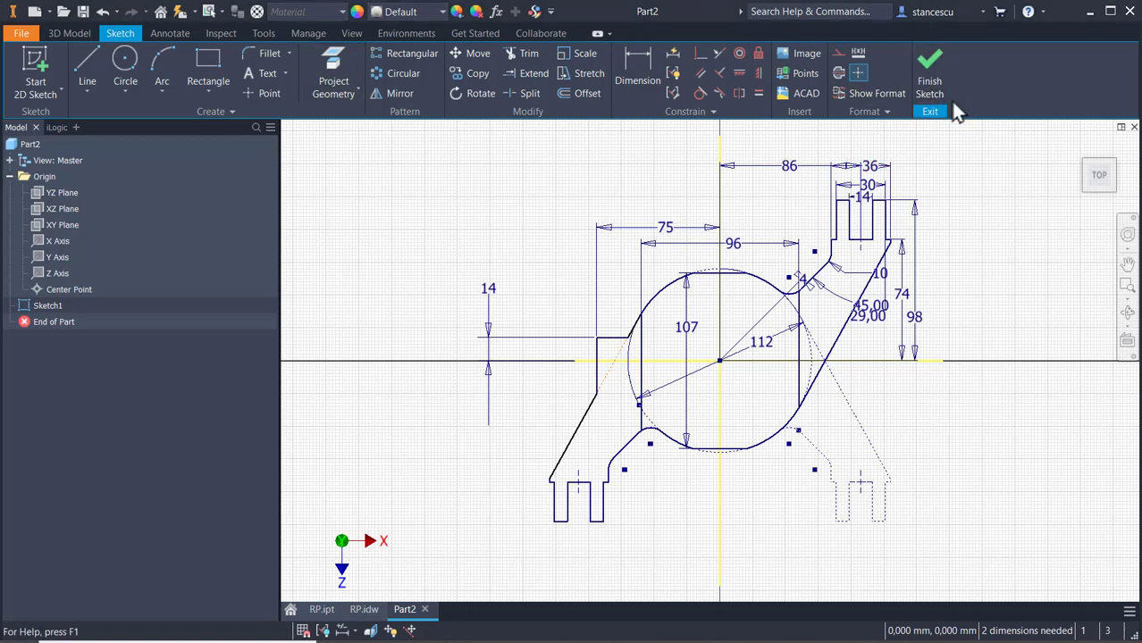
left_click(929, 80)
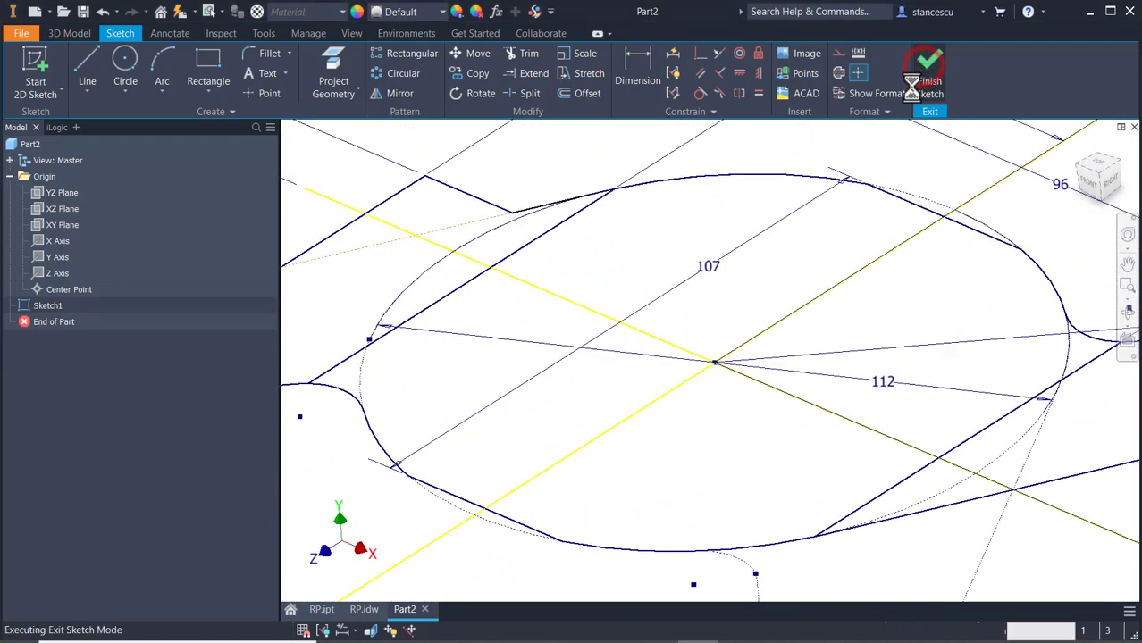
key("F6")
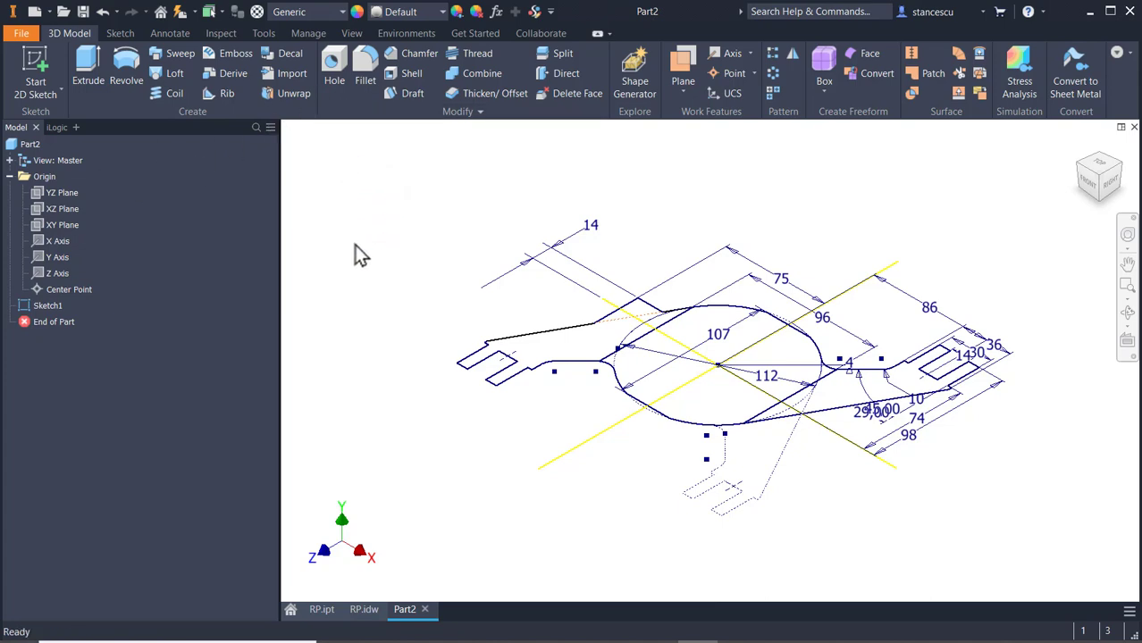
Examine section A-A in the RP.idw drawing for the plate's overall thickness and side profile
left_click(360, 615)
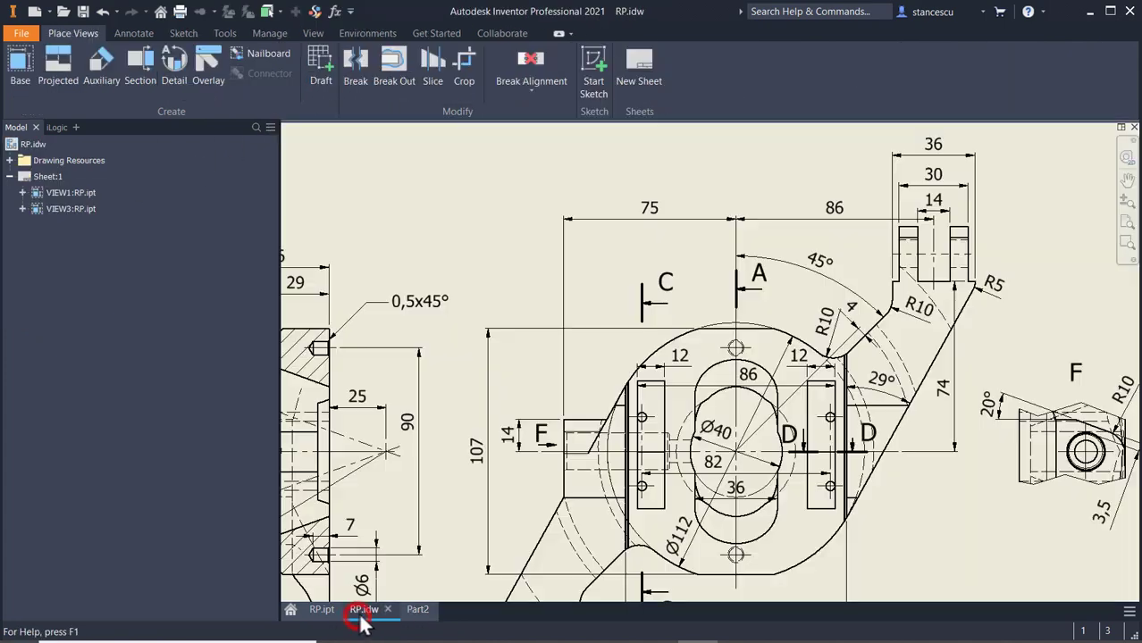
scroll(515, 492, "down", 3)
mouse_move(516, 492)
middle_mouse_down()
mouse_move(705, 339)
mouse_move(708, 360)
middle_mouse_up()
scroll(558, 262, "up", 3)
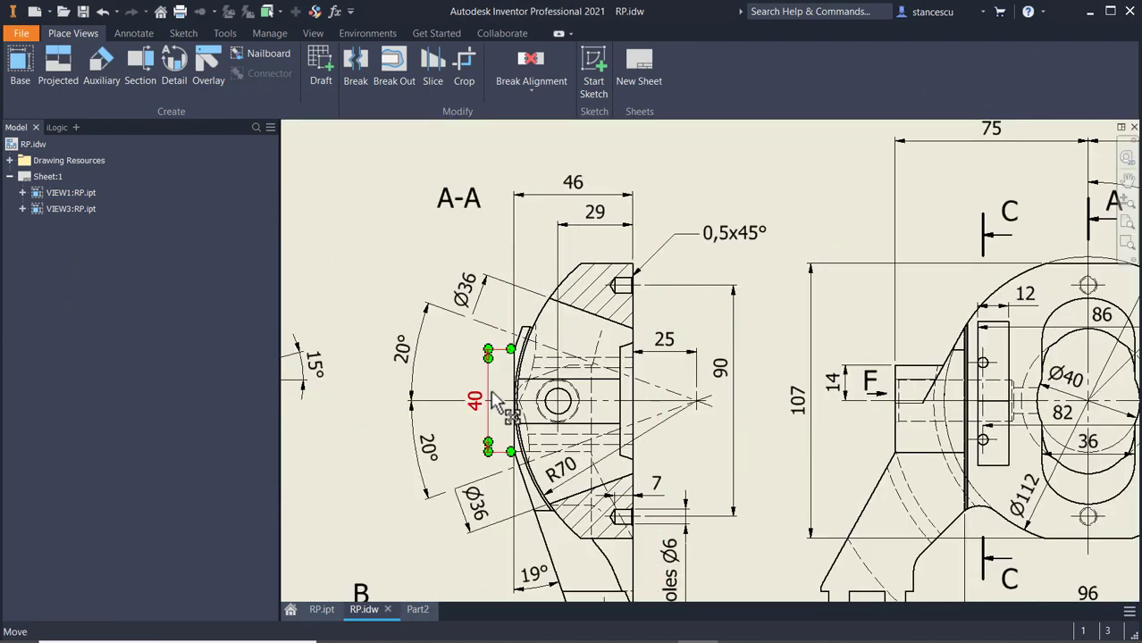
scroll(491, 397, "up", 3)
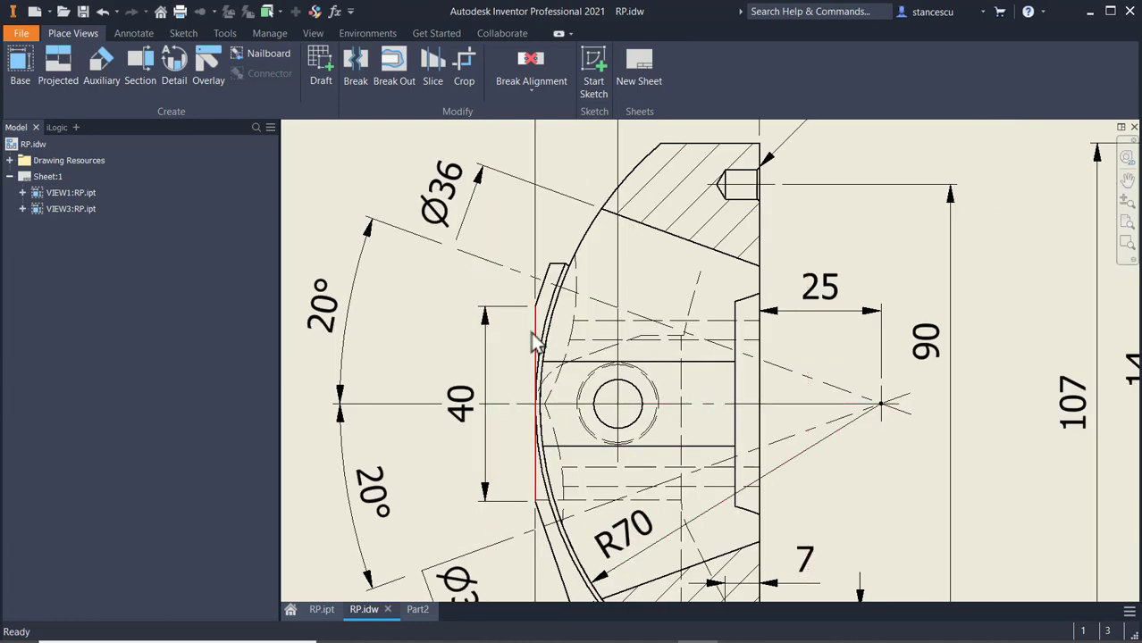
scroll(649, 384, "down", 3)
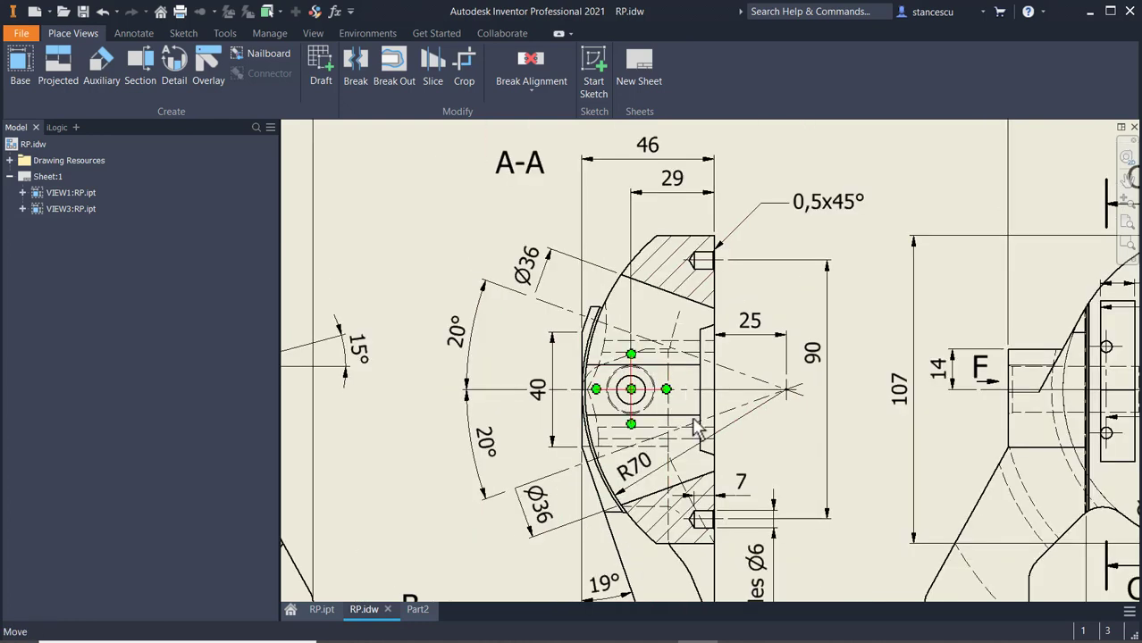
middle_click_drag(701, 410, 683, 322)
middle_click_drag(826, 351, 797, 347)
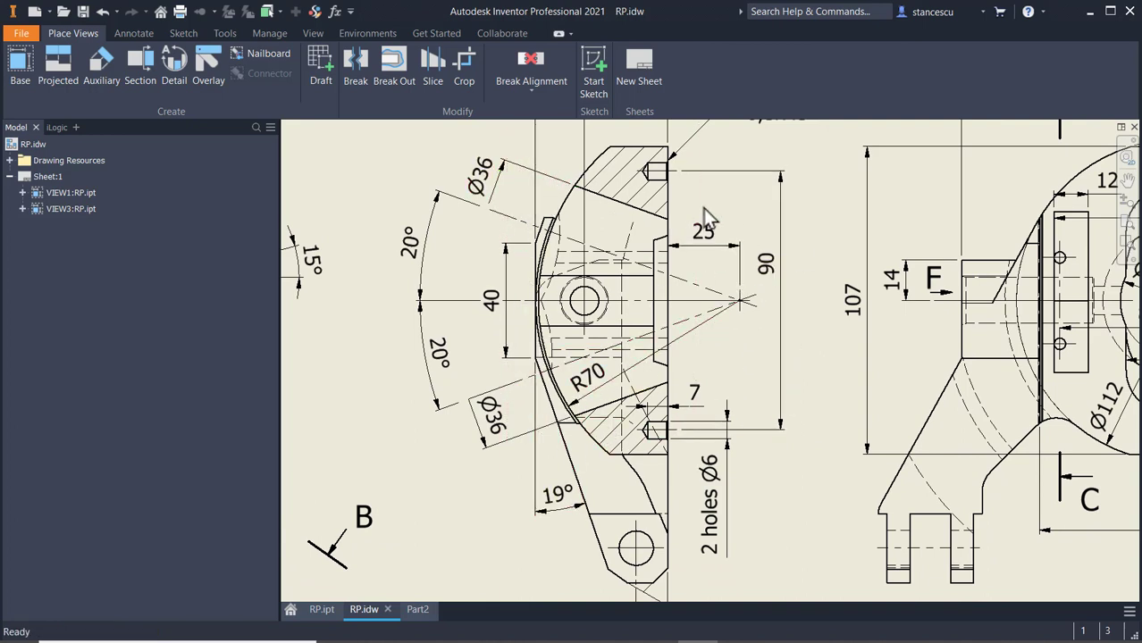
middle_click_drag(703, 208, 723, 258)
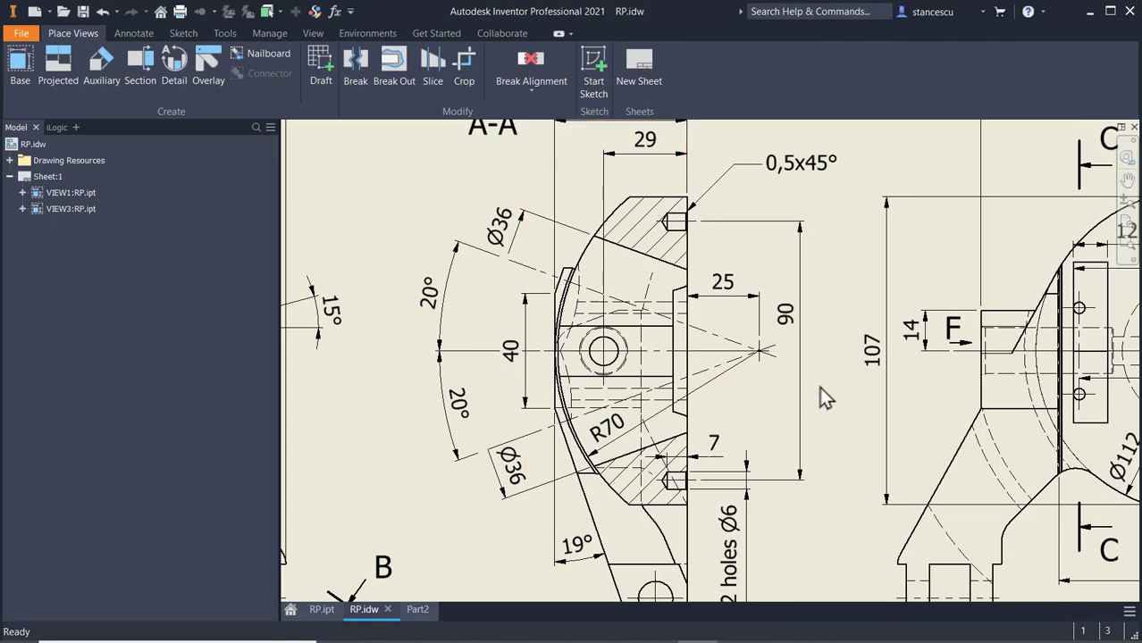
In Part2, extrude the two profiles of the lower-left arm by 46 mm as the first solid, keeping the Extrude command active
left_click(416, 610)
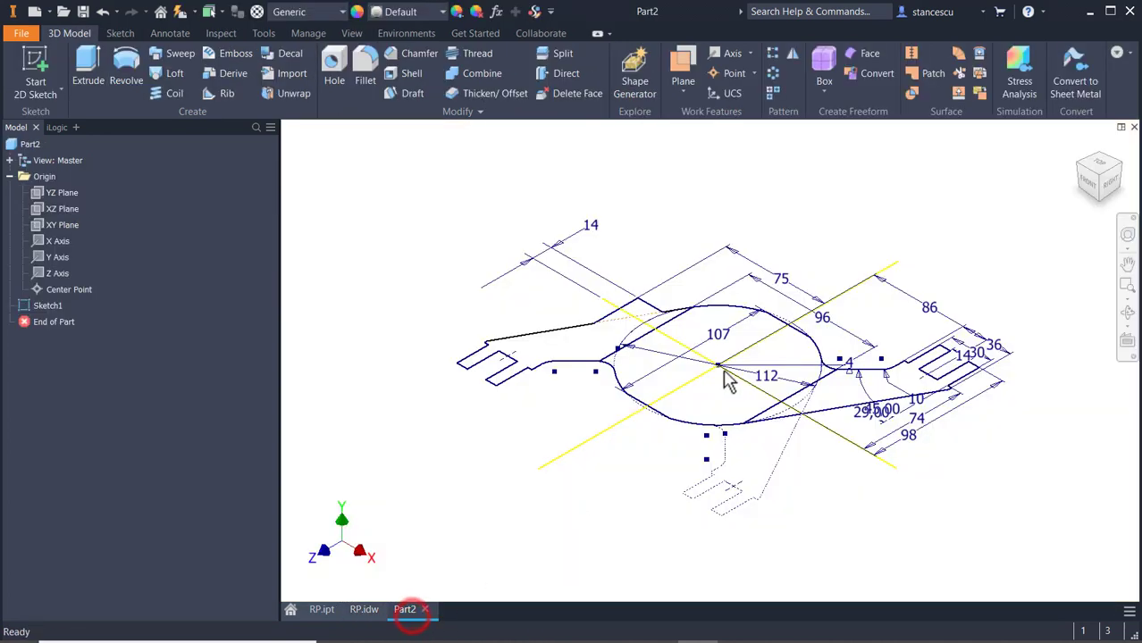
left_click(82, 64)
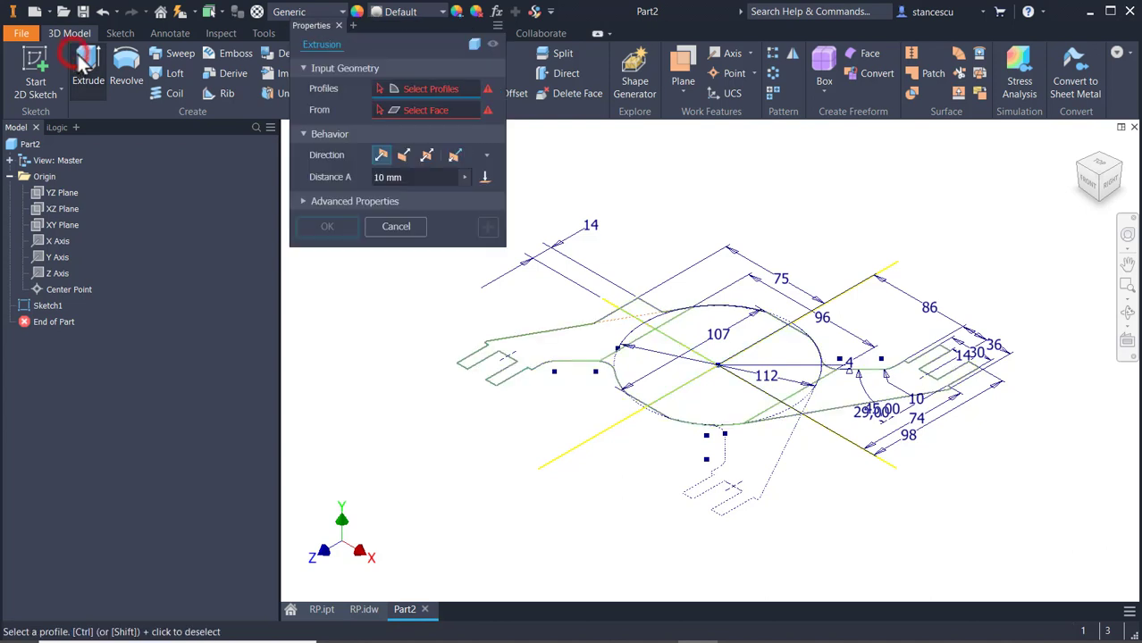
left_click(593, 338)
left_click(650, 314)
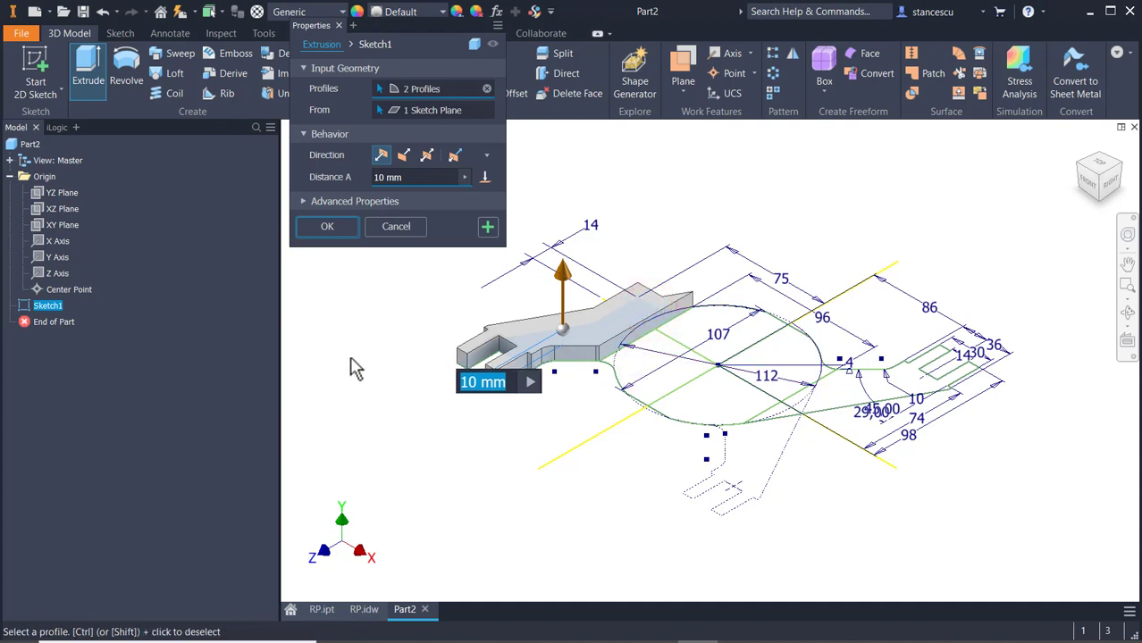
type("46")
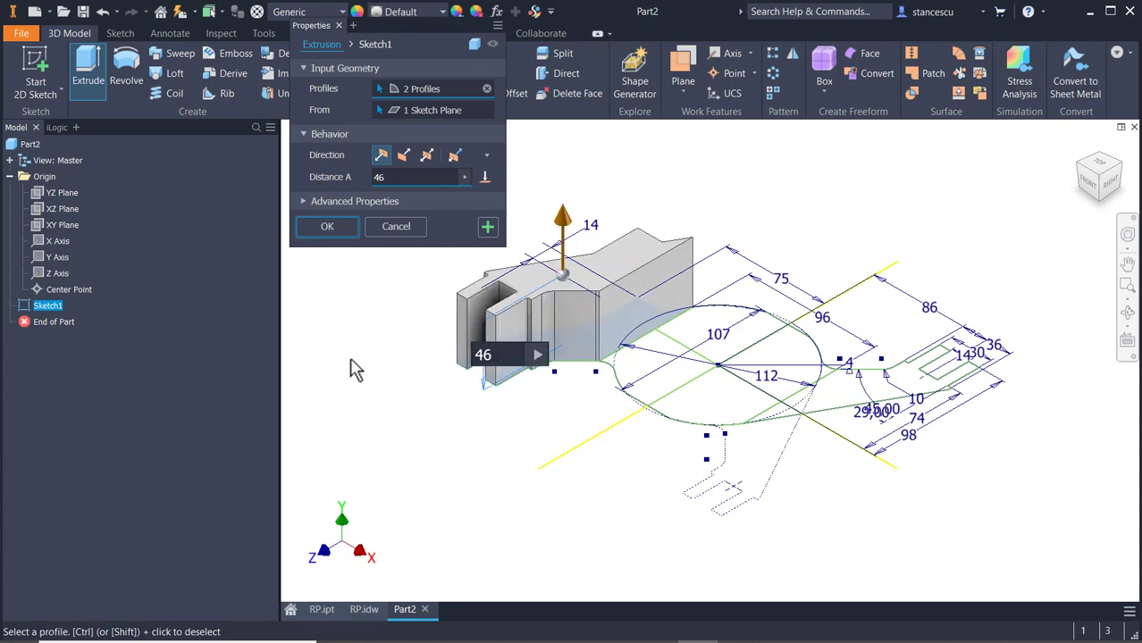
left_click(487, 229)
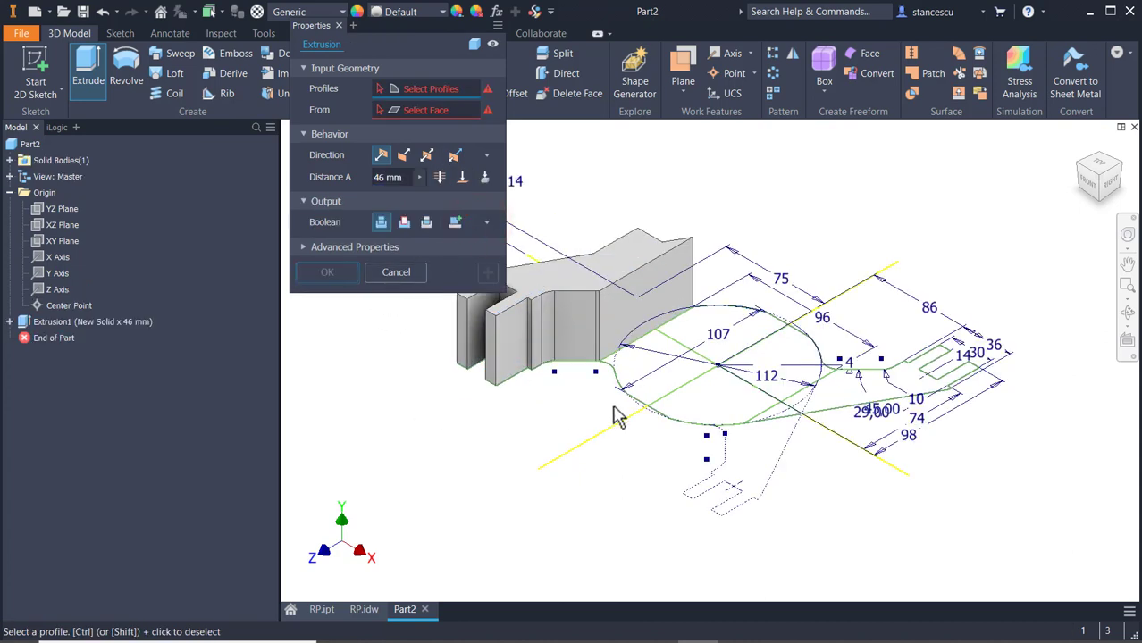
Extrude the four central hub profiles by 46 mm as a new solid, keeping the Extrude command active
left_click(715, 420)
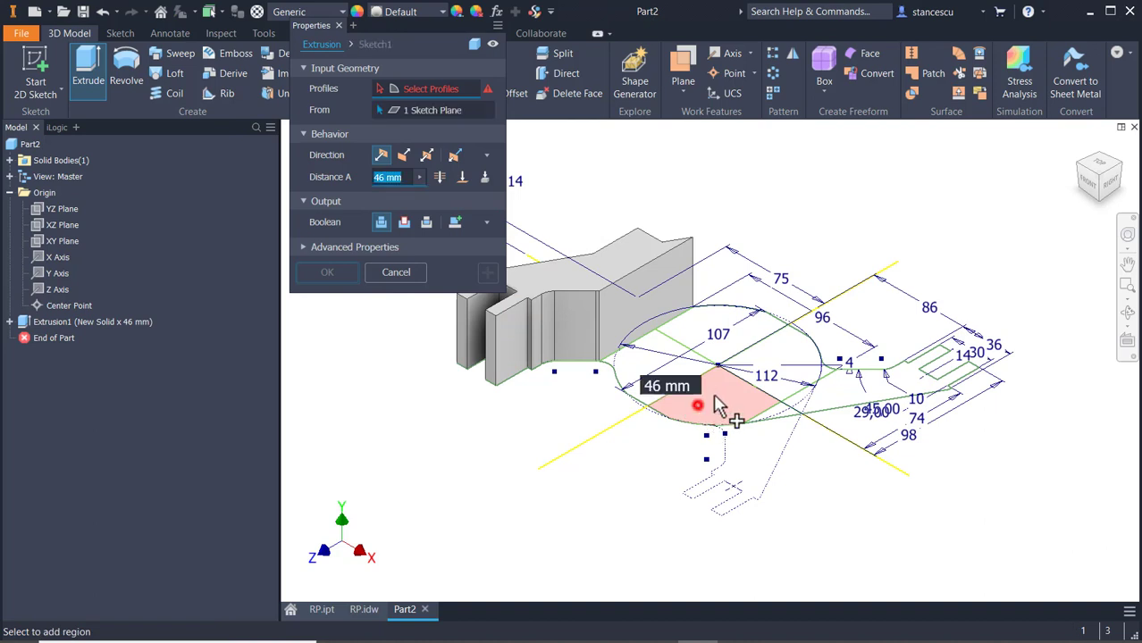
left_click(792, 353)
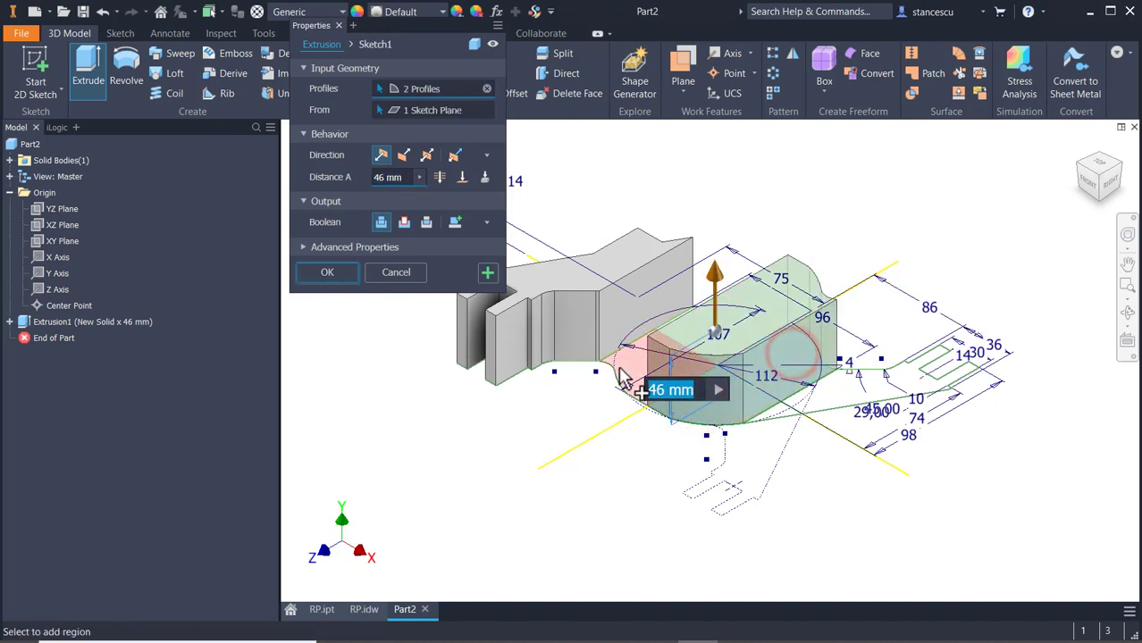
left_click(616, 360)
left_click(681, 325)
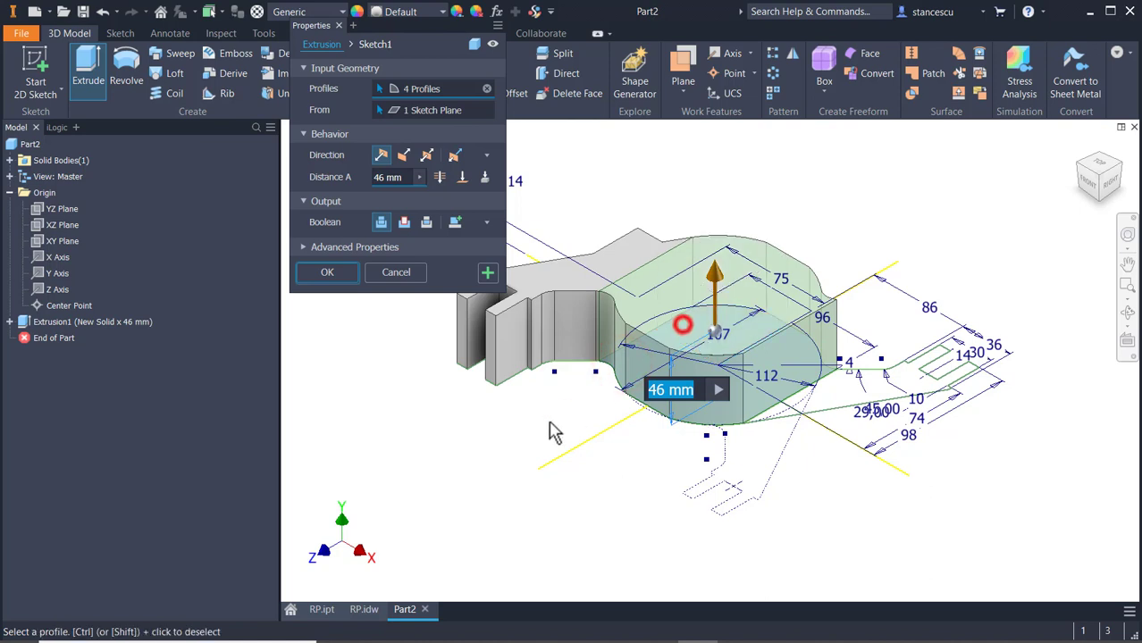
left_click(456, 224)
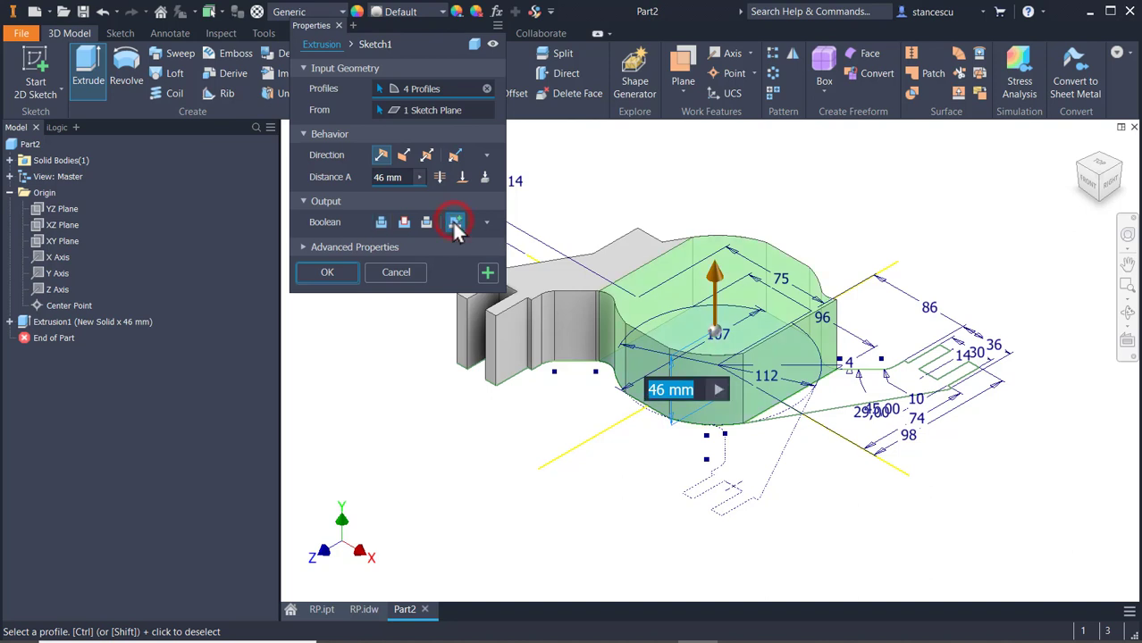
left_click(486, 273)
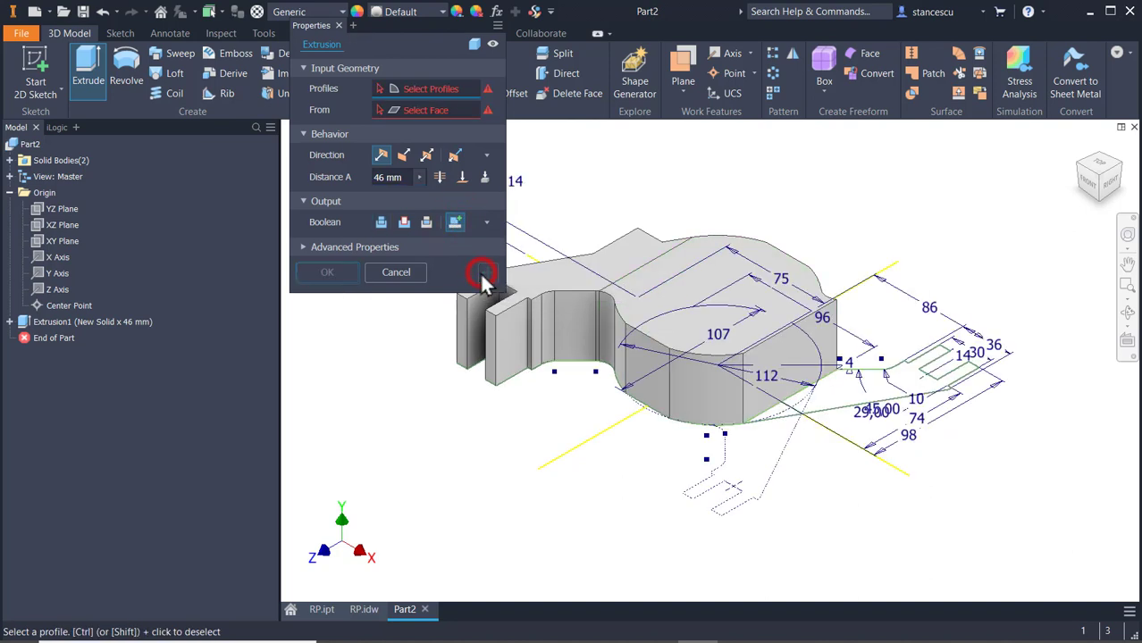
Extrude the two profiles of the upper-right arm by 46 mm as a new solid
left_click(848, 411)
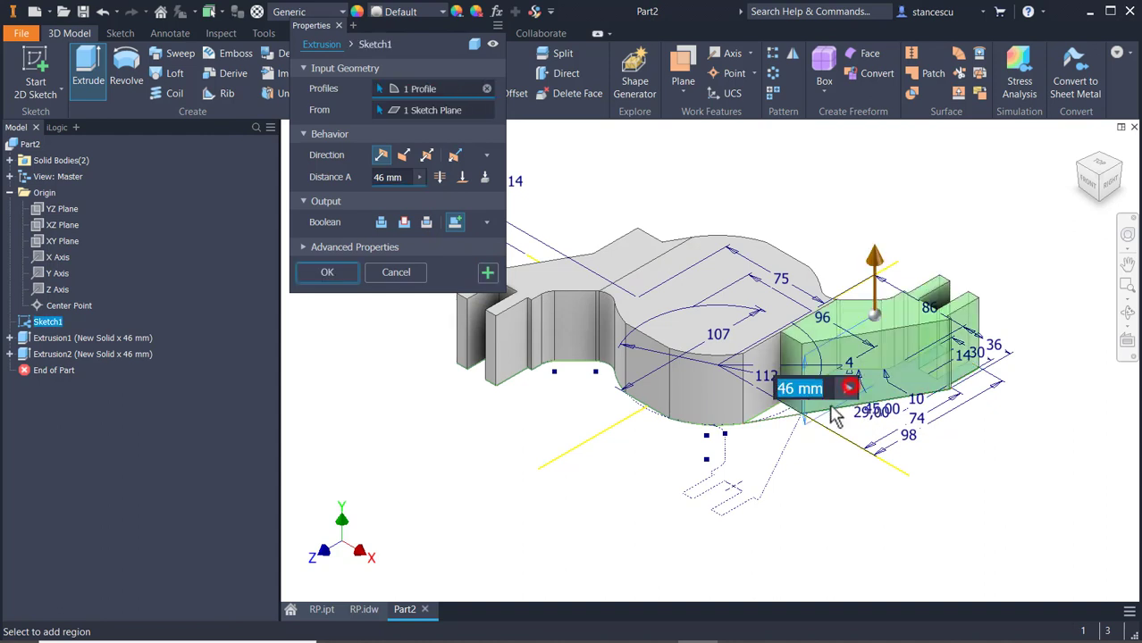
left_click(773, 416)
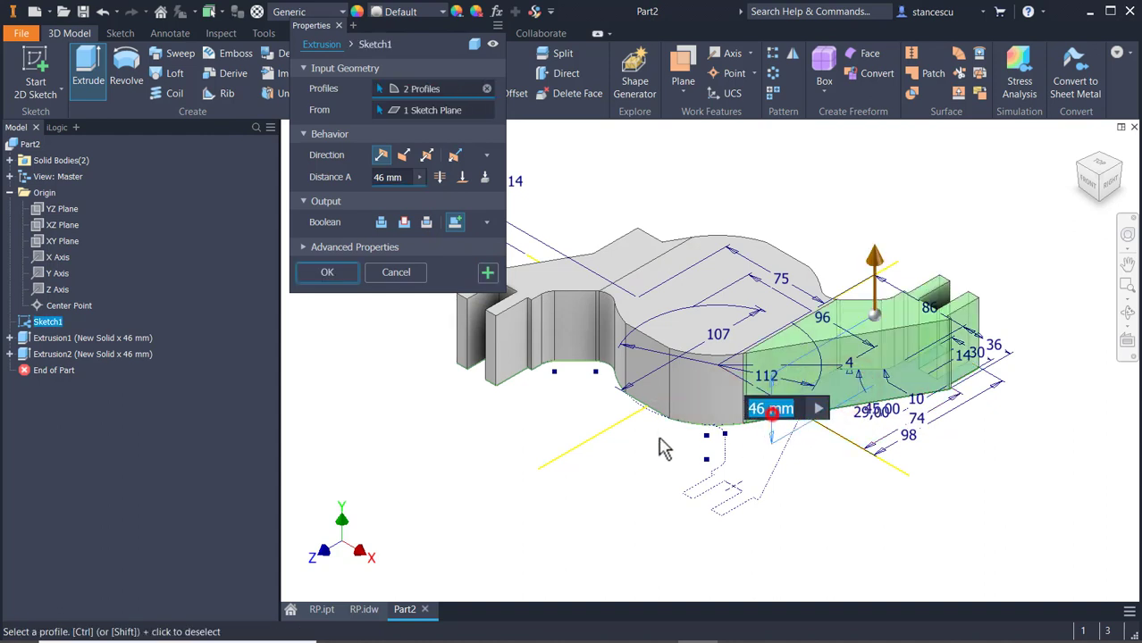
left_click(452, 225)
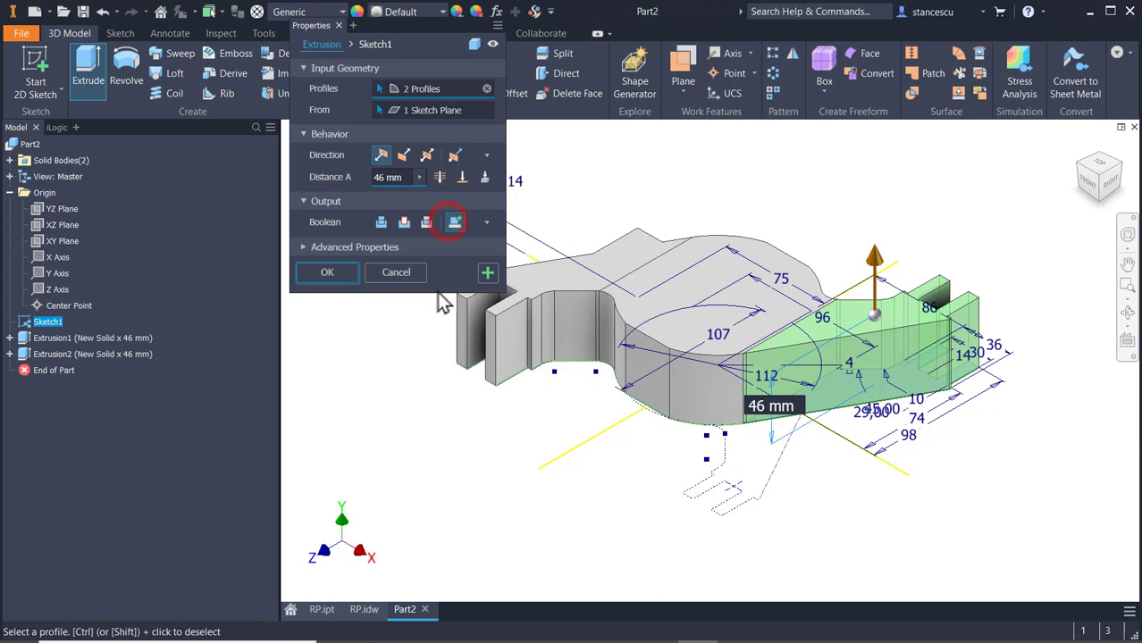
left_click(338, 272)
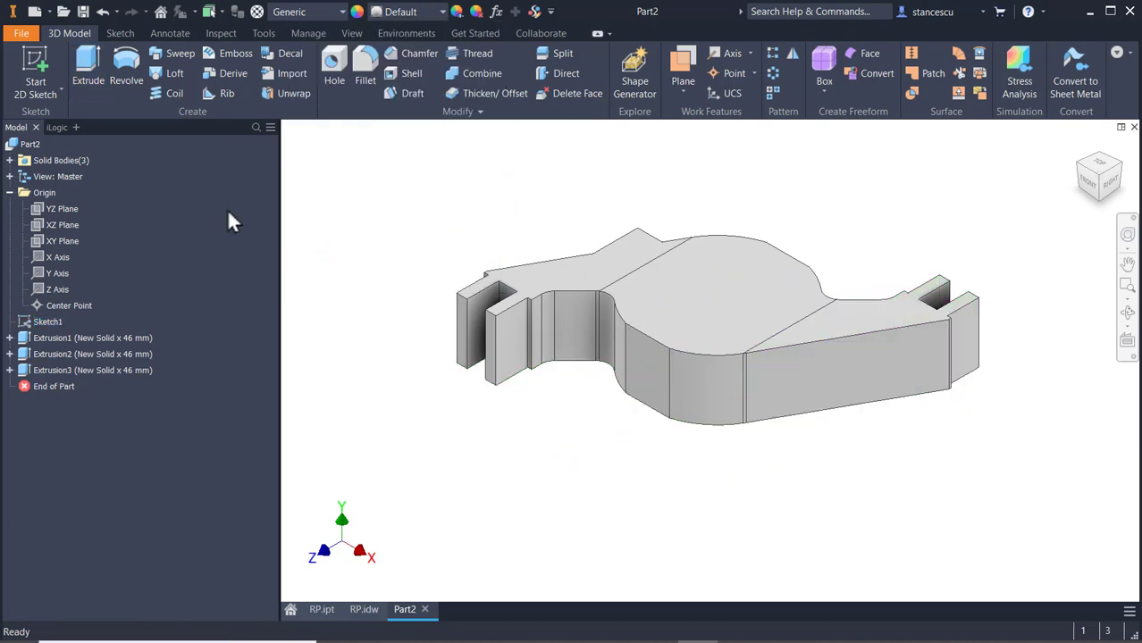
Expand the solid bodies list and give Solid1, the arm on the sketch's lower-left side, a blue body appearance
left_click(11, 161)
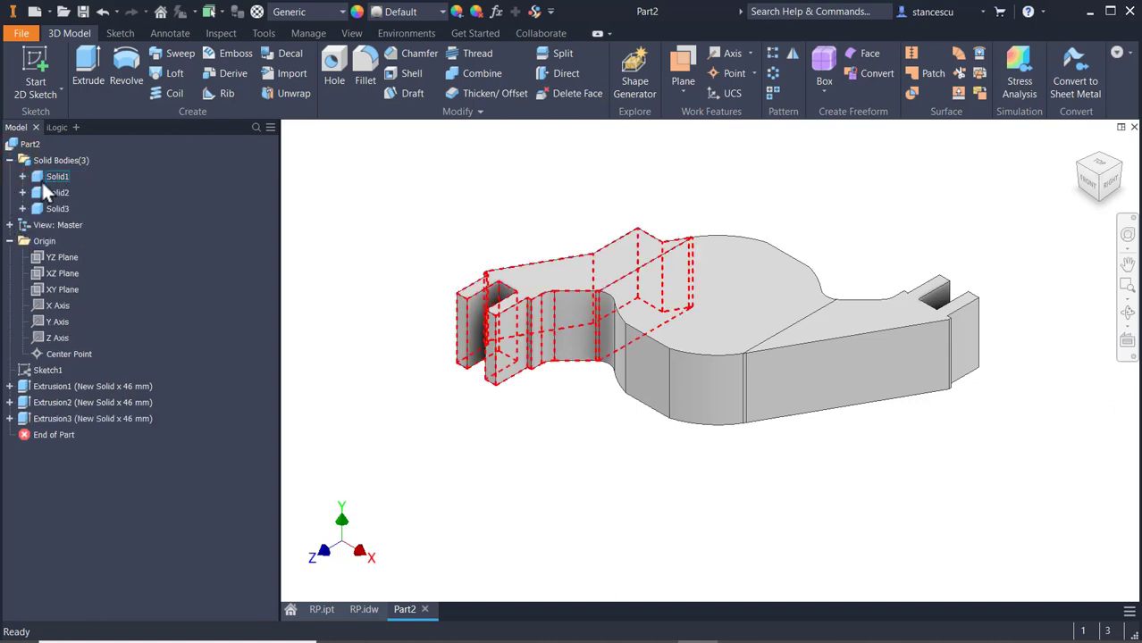
right_click(42, 179)
left_click(32, 159)
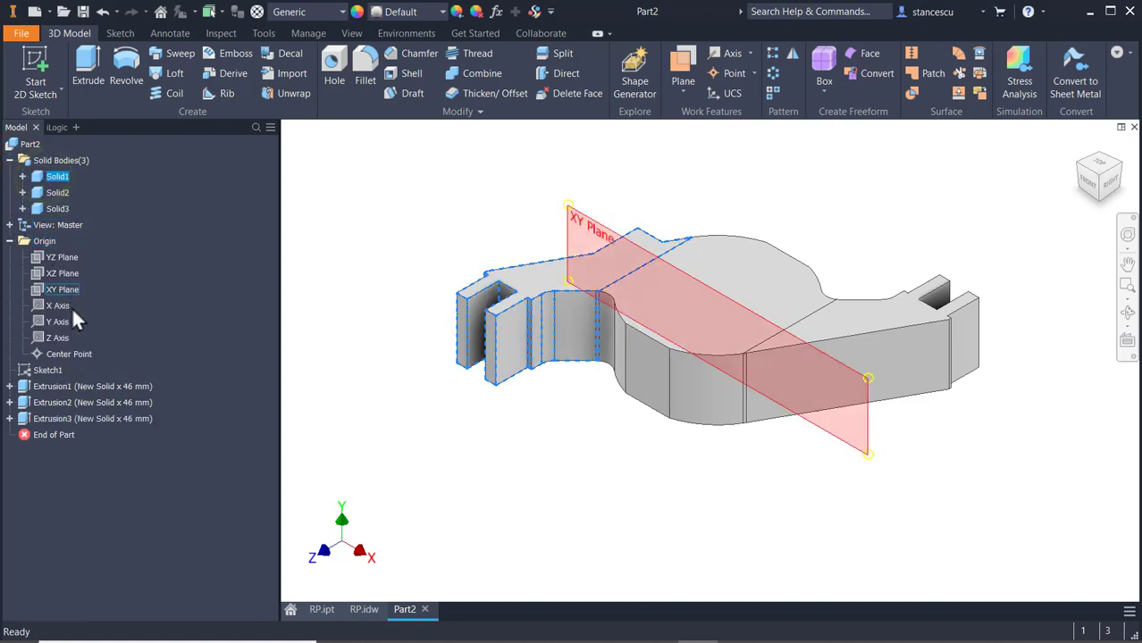
right_click(54, 176)
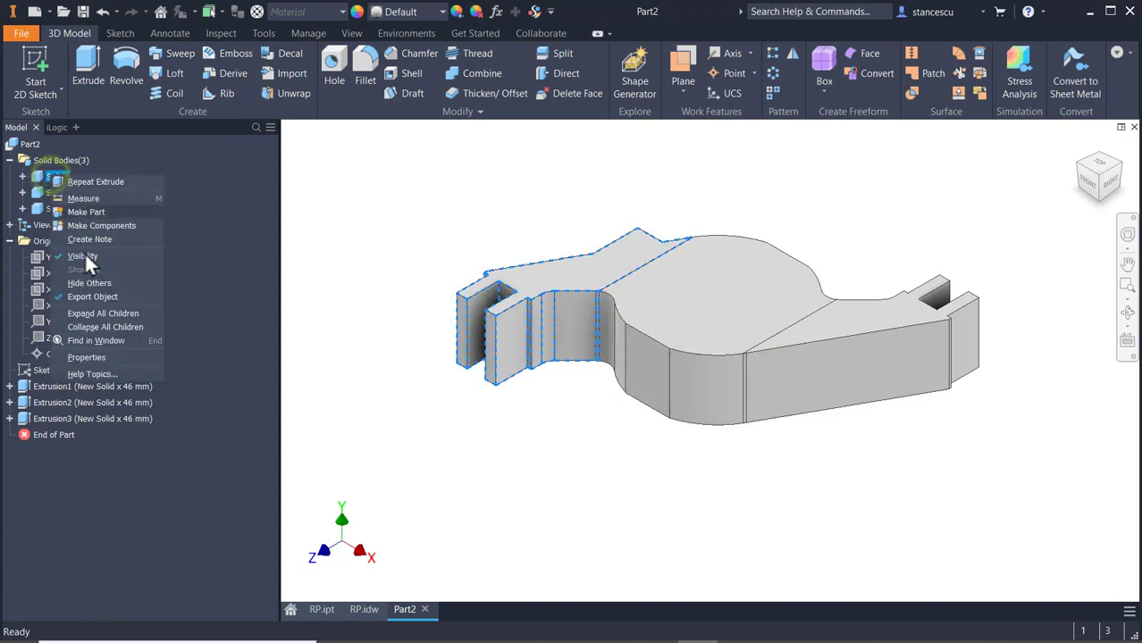
left_click(96, 355)
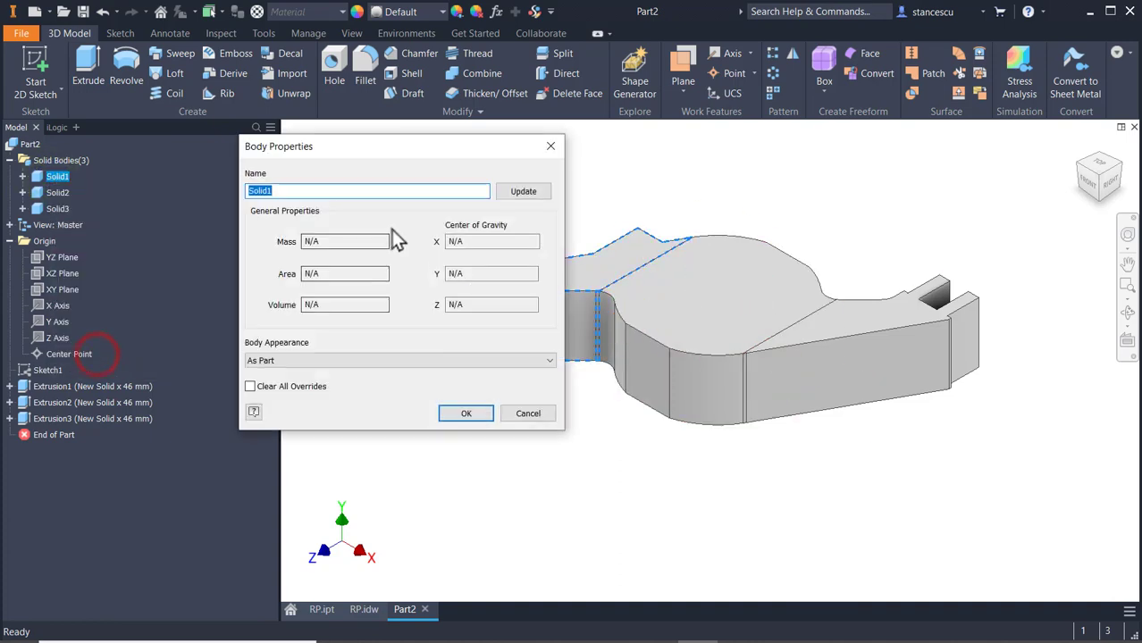
left_click(323, 360)
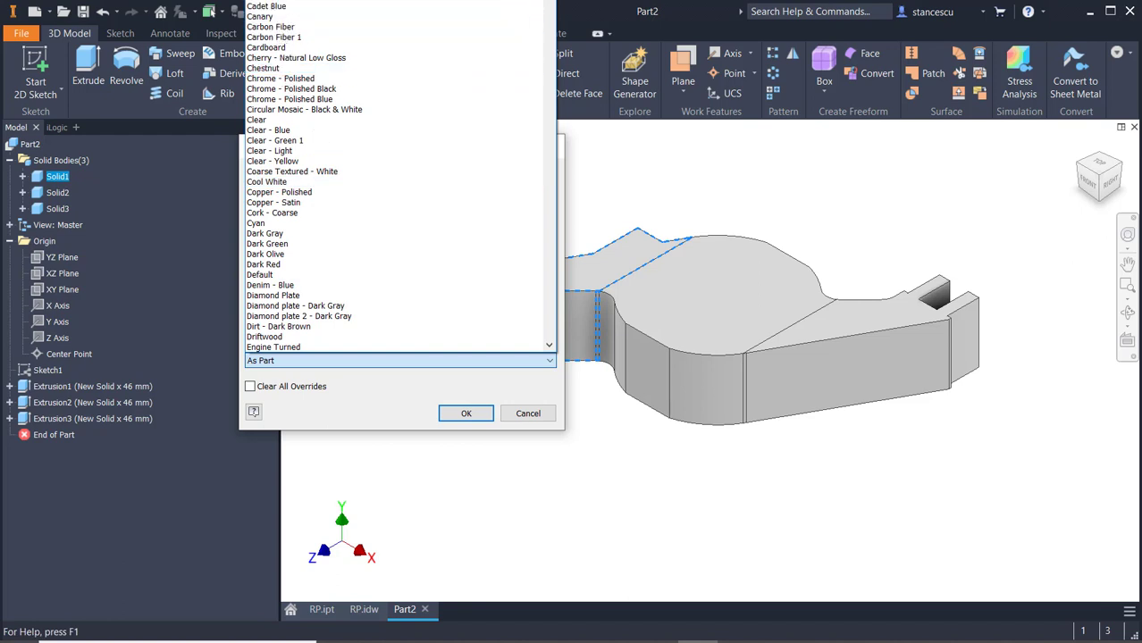
left_click(447, 2)
left_click(452, 414)
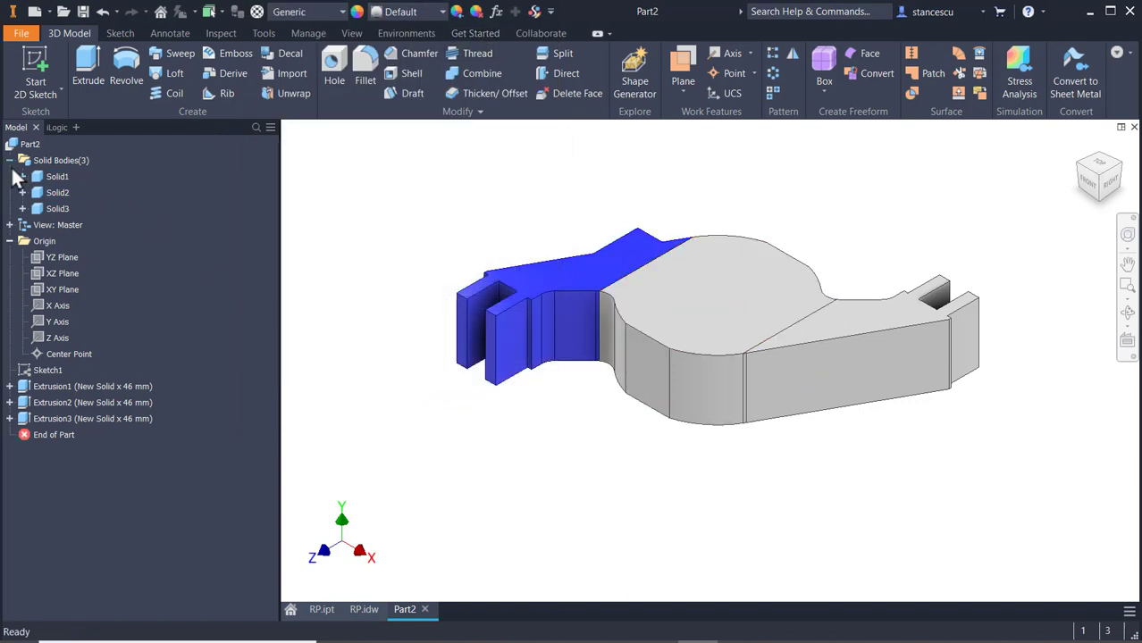
Set the body appearance of Solid2, the central hub, to Yellow in its body properties
right_click(42, 192)
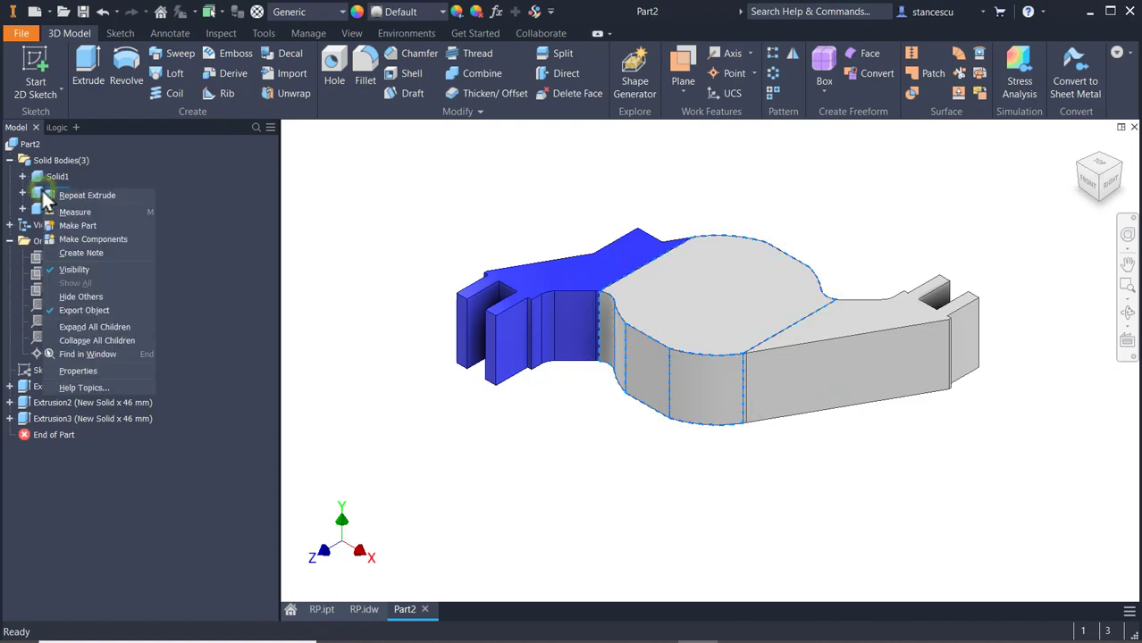
left_click(89, 371)
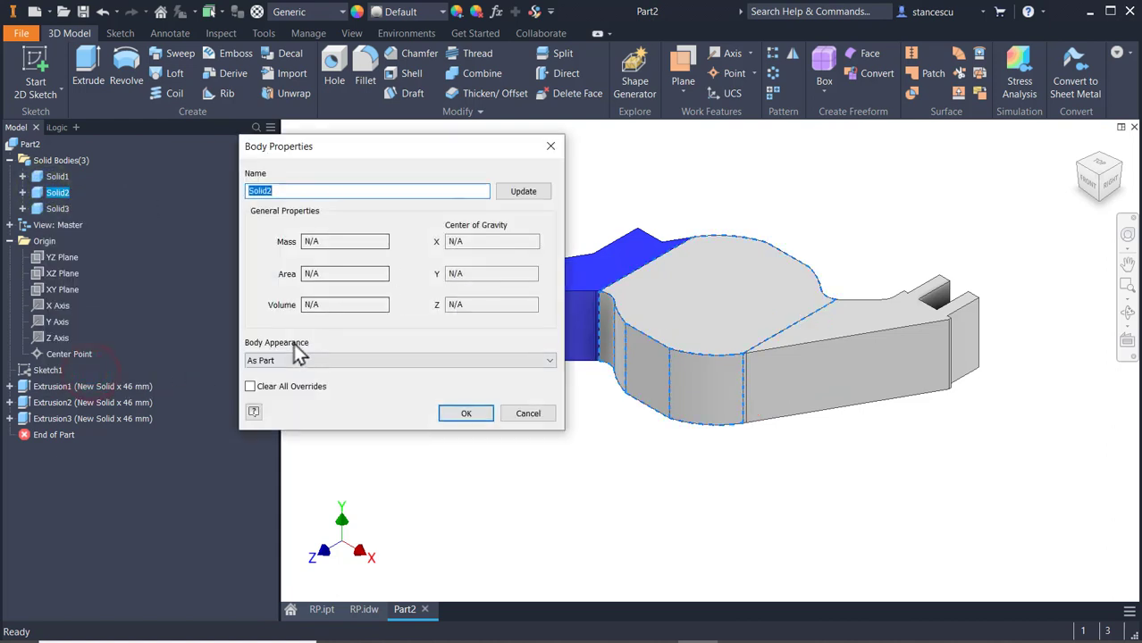
left_click(299, 360)
scroll(296, 359, "down", 5)
key("y")
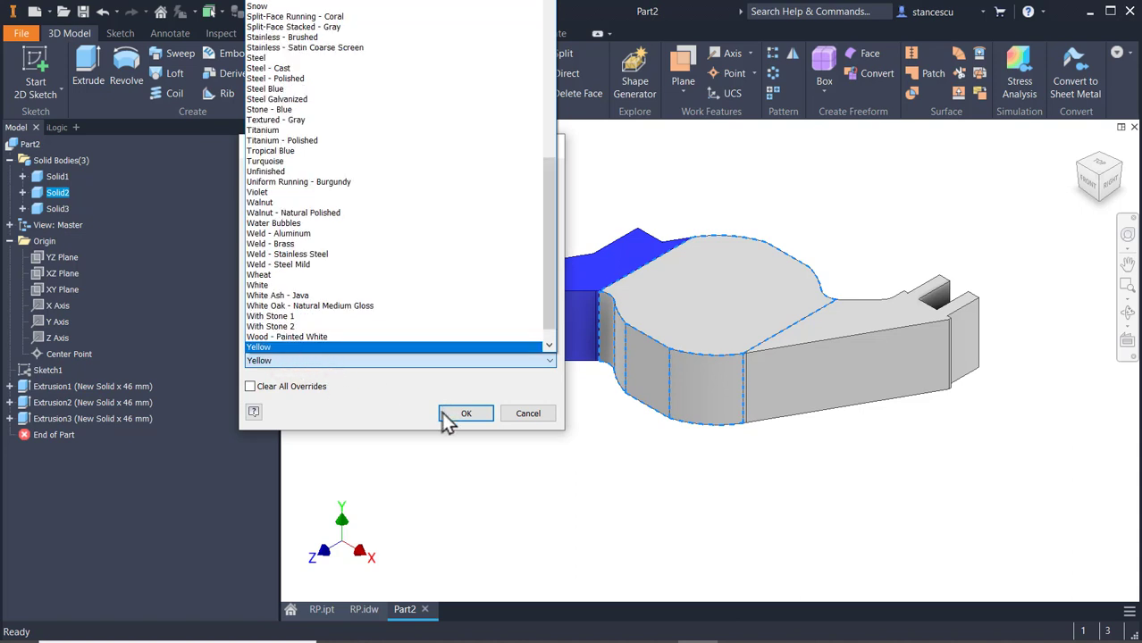
left_click(299, 349)
left_click(466, 414)
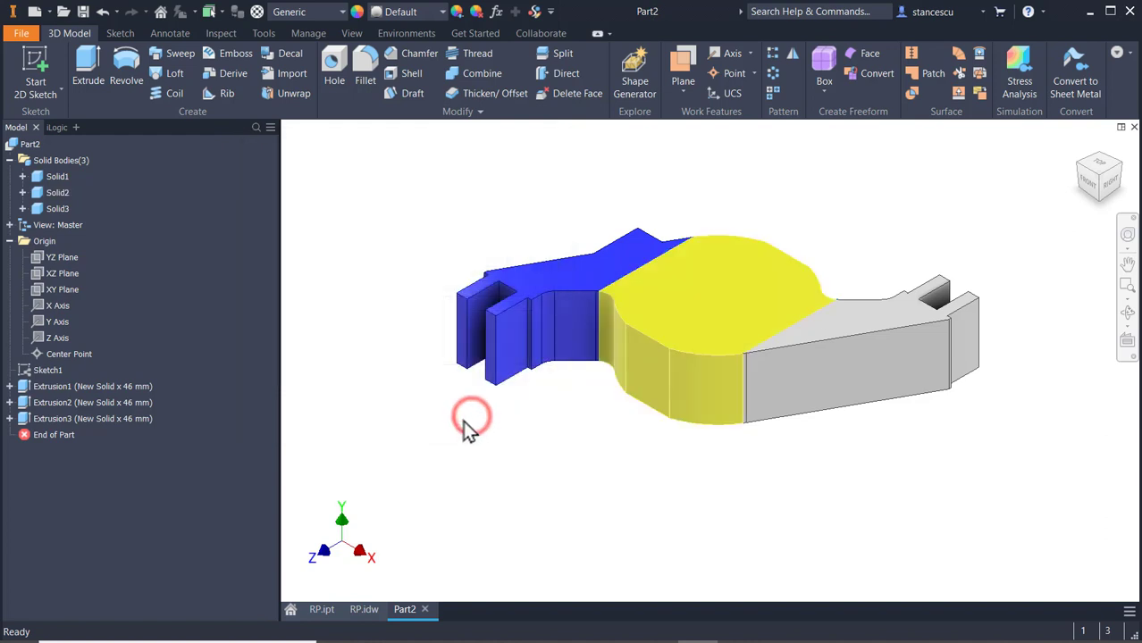
Set the body appearance of Solid3, the remaining arm, to Red in its body properties
right_click(36, 211)
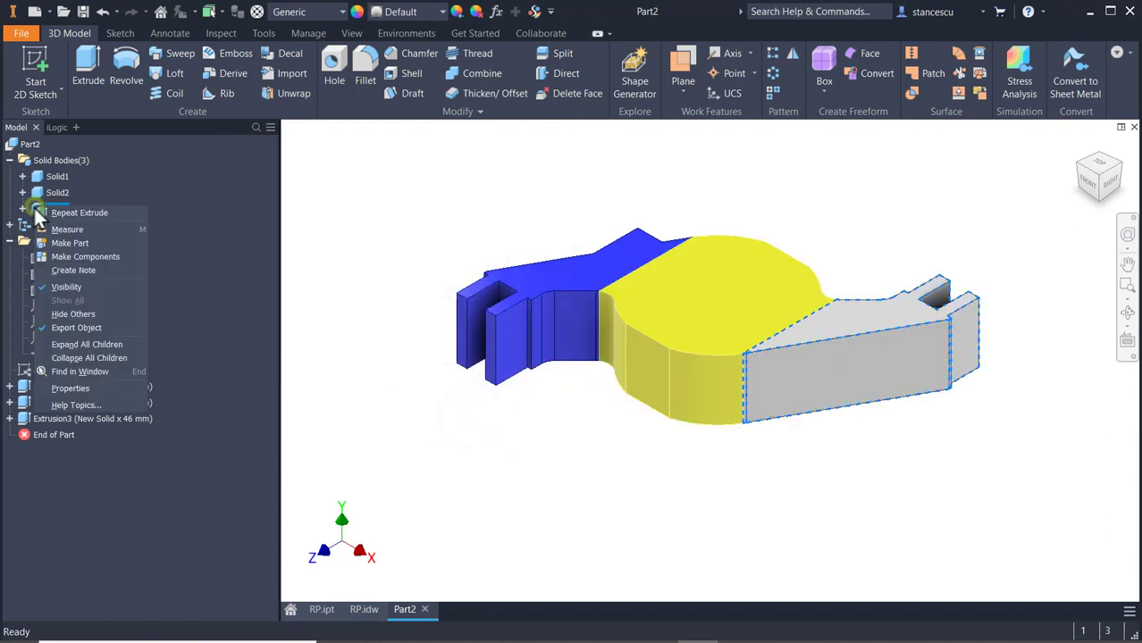
left_click(84, 390)
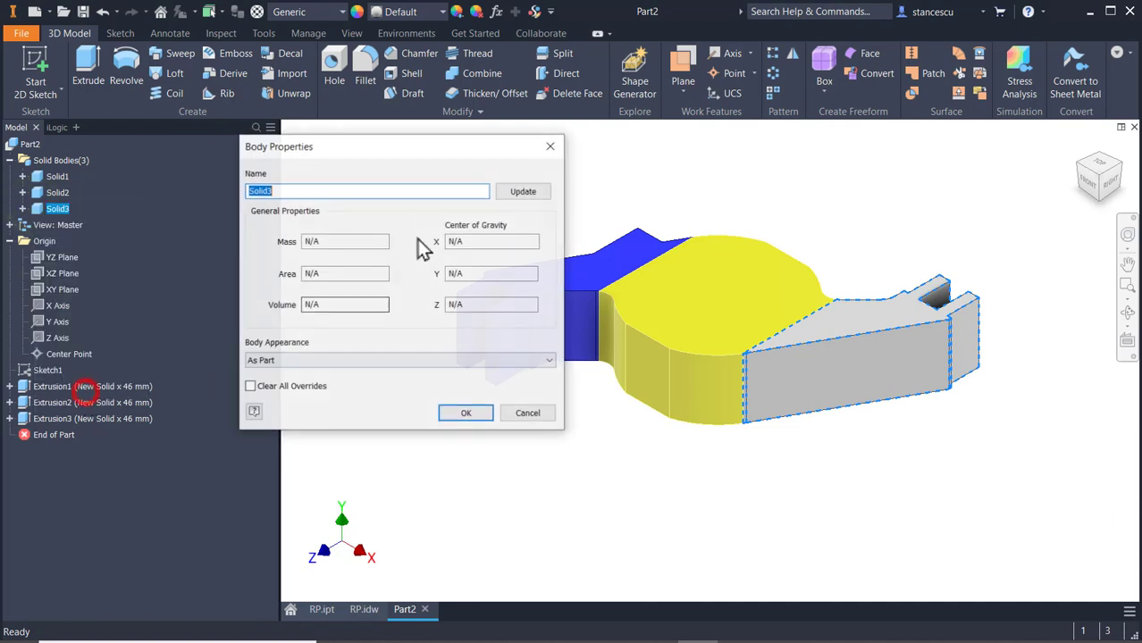
left_click(325, 360)
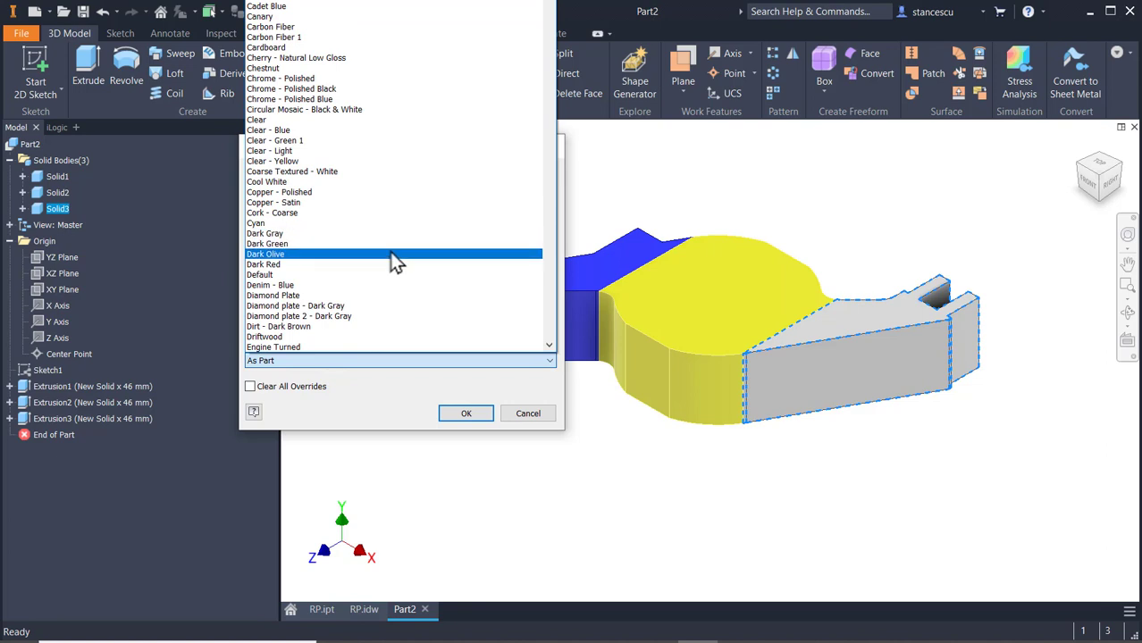
key("r")
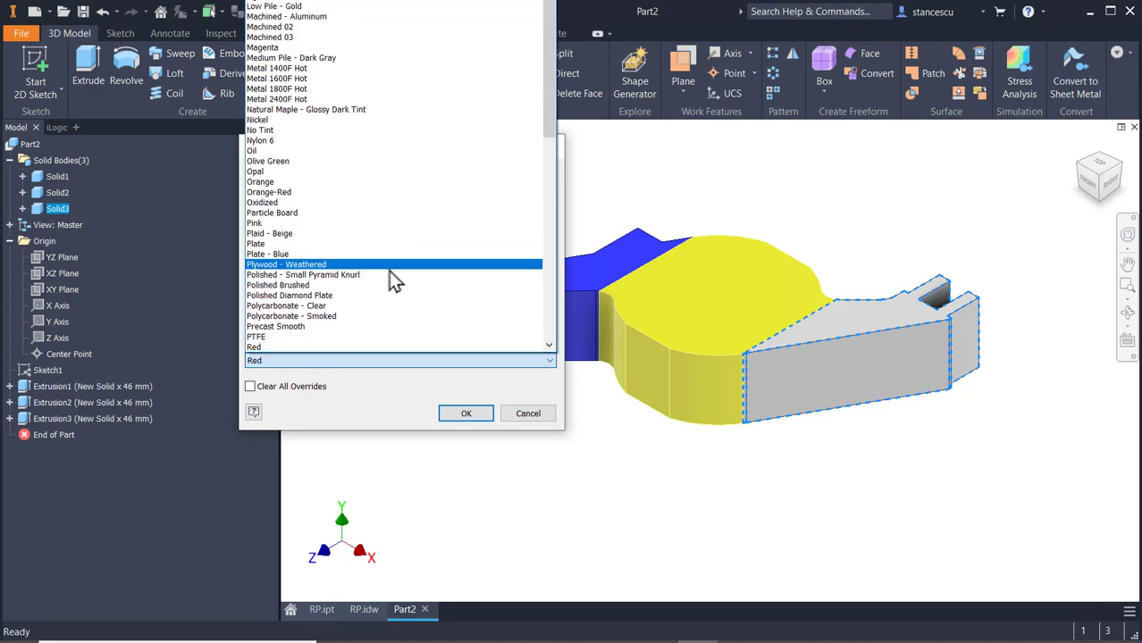
left_click(305, 348)
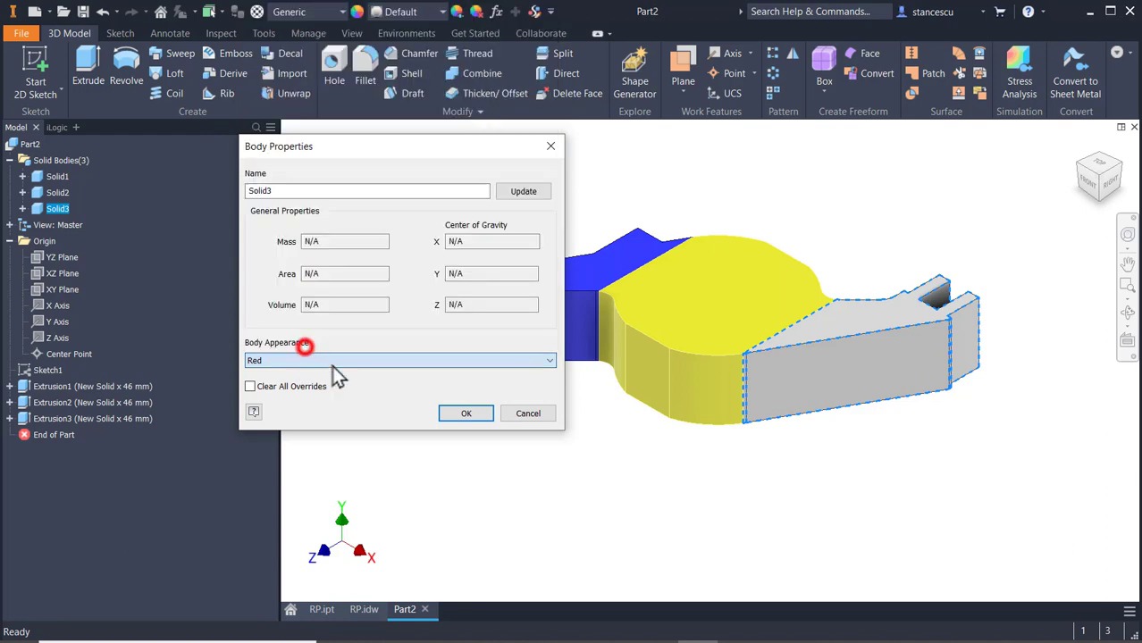
left_click(456, 413)
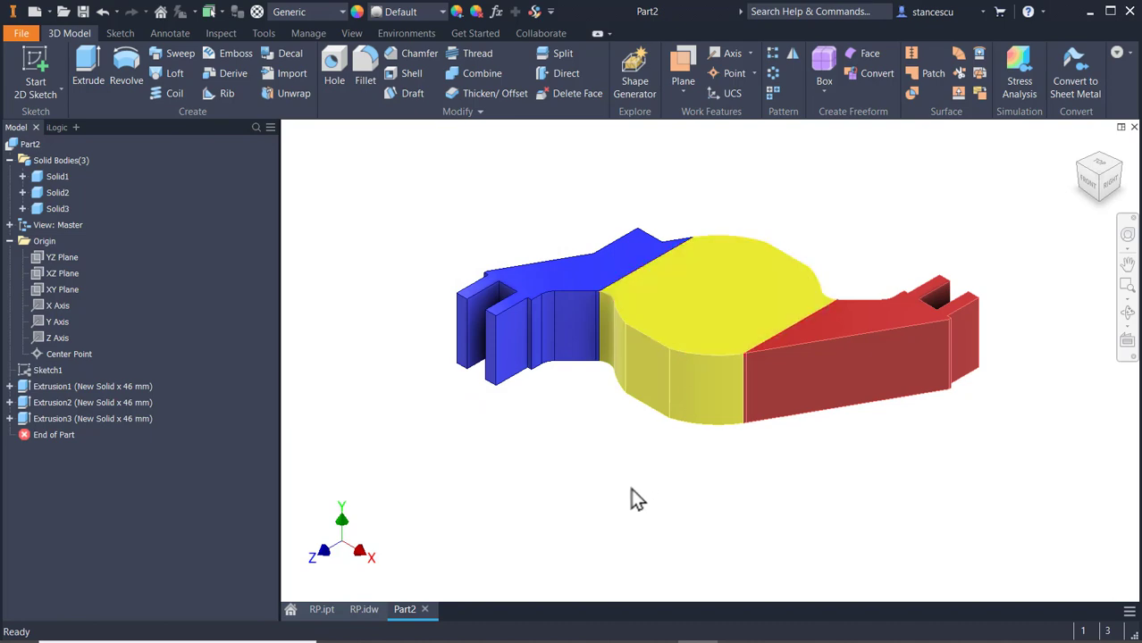
Examine the shaded isometric view in the RP.idw drawing for the hub's curved top, central opening and pockets
left_click(363, 609)
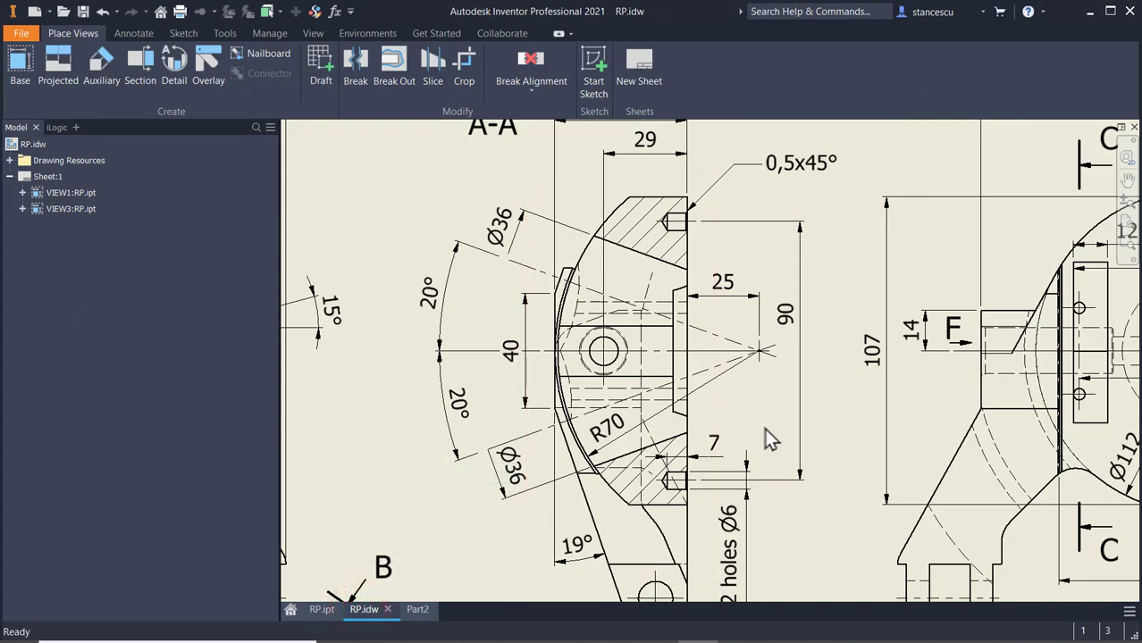
scroll(806, 425, "up", 3)
middle_click_drag(875, 440, 622, 218)
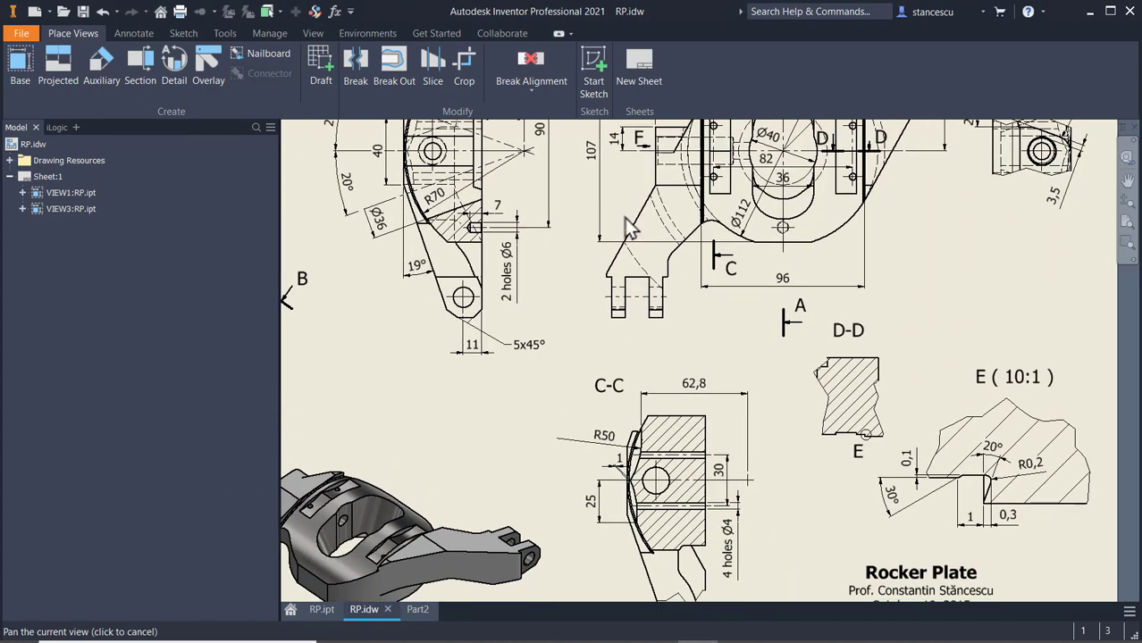
scroll(620, 219, "up", 3)
middle_click_drag(463, 387, 606, 347)
scroll(603, 351, "down", 6)
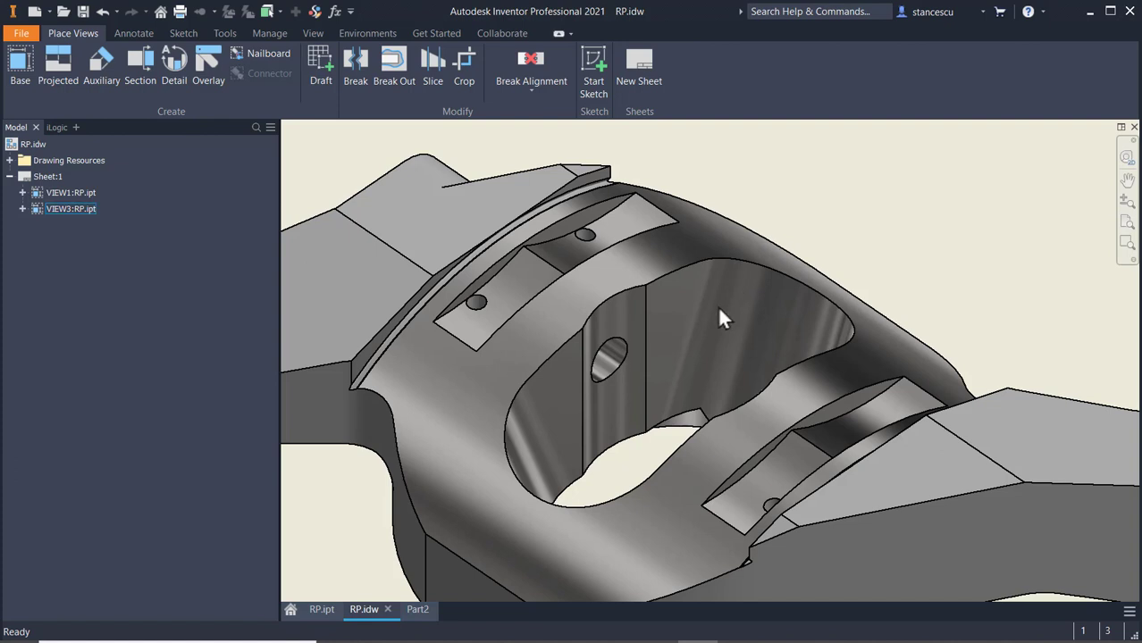
scroll(722, 318, "up", 3)
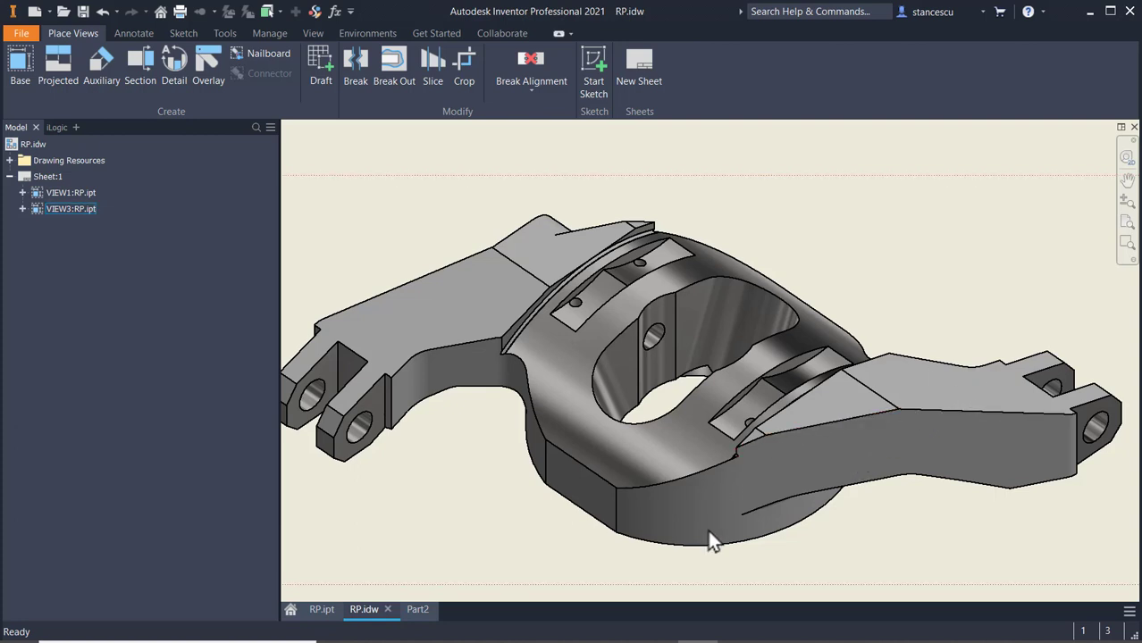
scroll(780, 367, "down", 2)
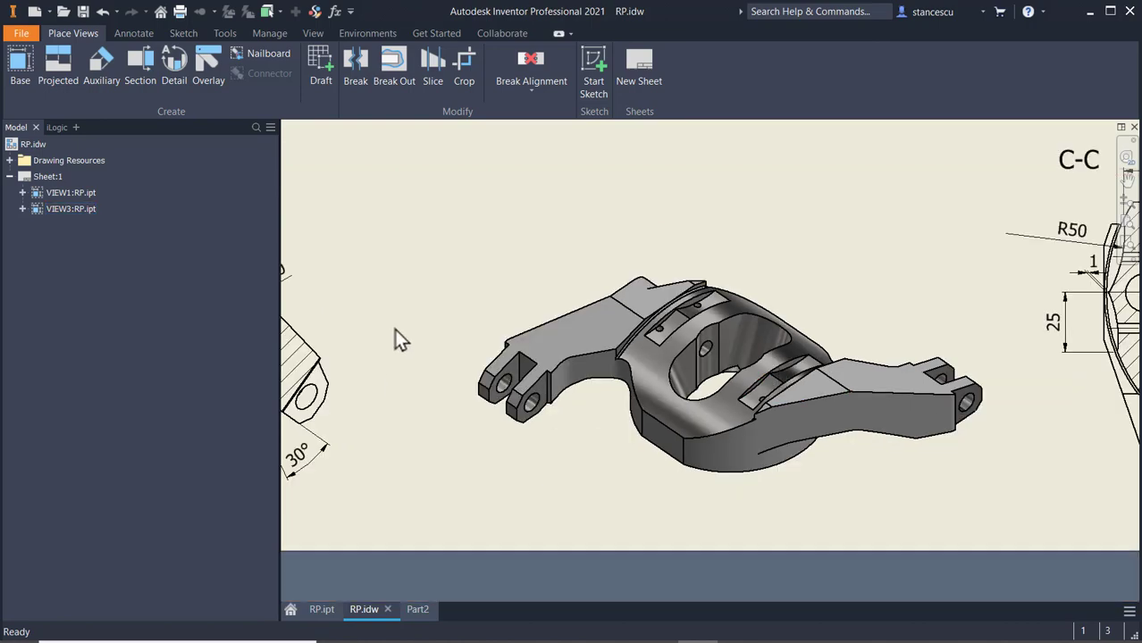
mouse_move(431, 293)
middle_mouse_down()
mouse_move(956, 370)
mouse_move(934, 378)
middle_mouse_up()
scroll(668, 327, "down", 2)
mouse_move(809, 288)
middle_mouse_down()
mouse_move(643, 436)
mouse_move(470, 458)
middle_mouse_up()
scroll(473, 455, "down", 2)
middle_click_drag(581, 411, 618, 342)
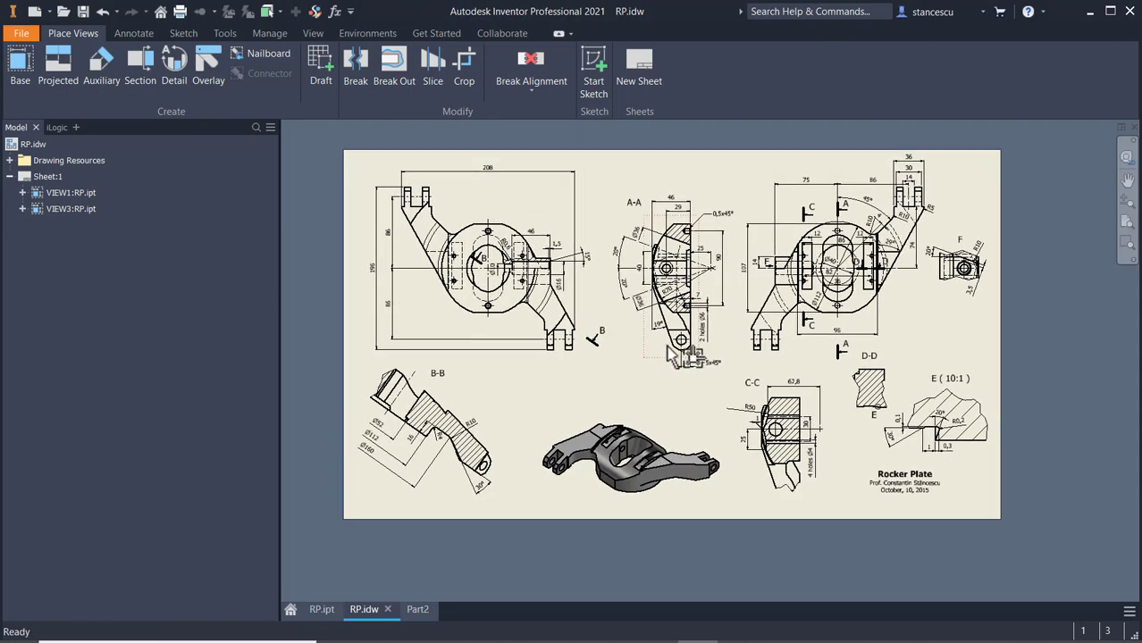
Examine section A-A in the drawing for the hub's curved side profile and angled features
scroll(666, 346, "up", 2)
left_click(709, 357)
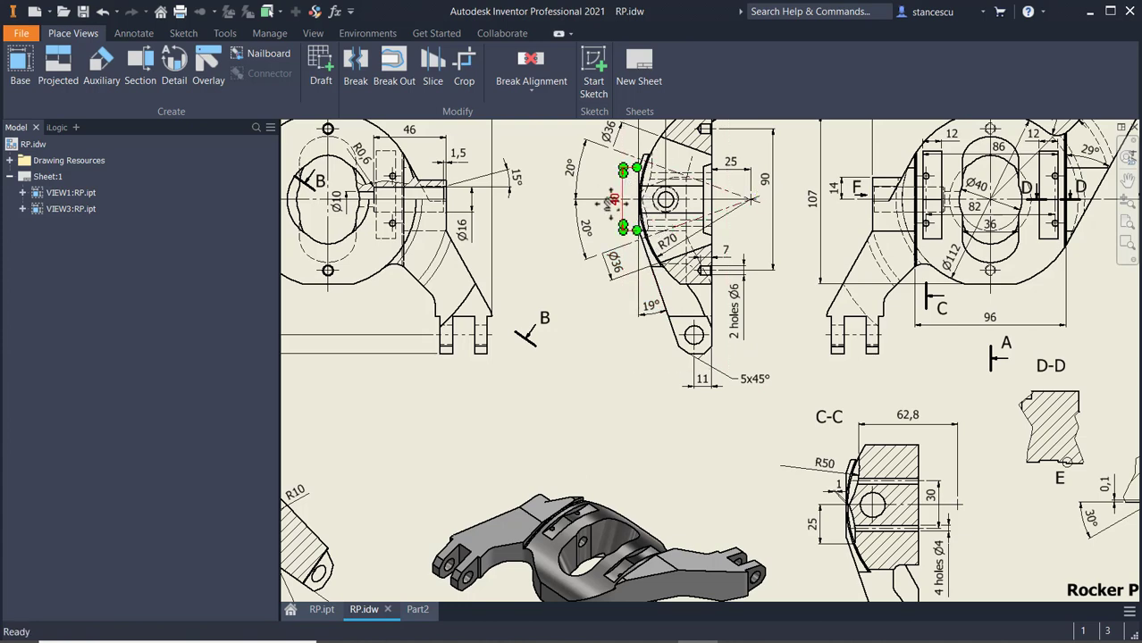
scroll(613, 202, "up", 3)
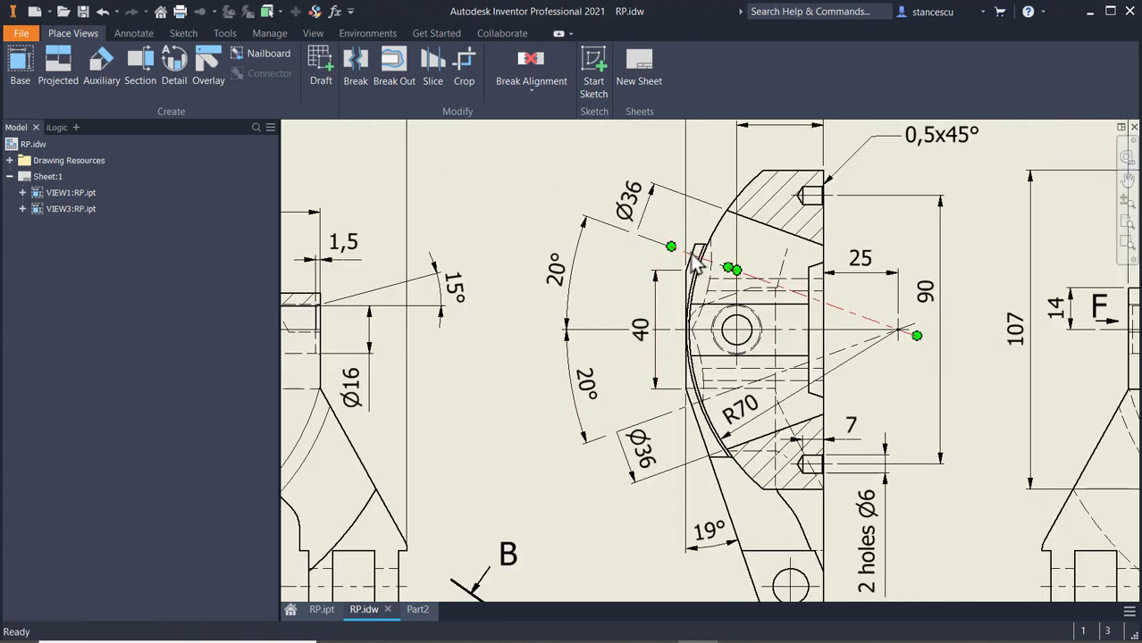
scroll(757, 329, "down", 2)
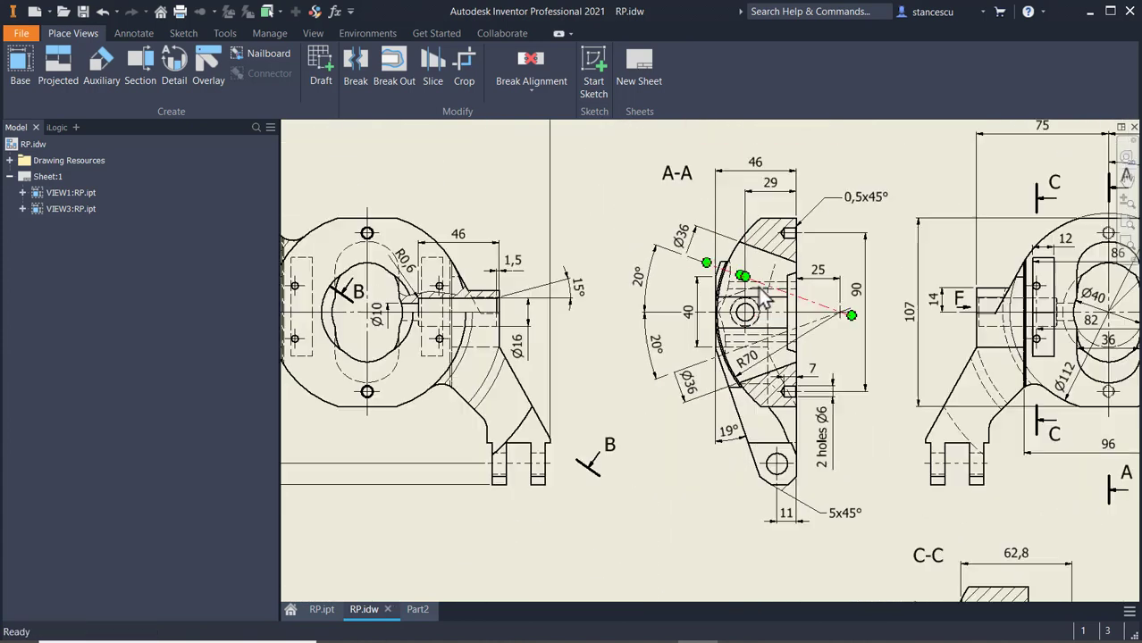
mouse_move(817, 390)
middle_mouse_down()
mouse_move(790, 357)
mouse_move(759, 351)
middle_mouse_up()
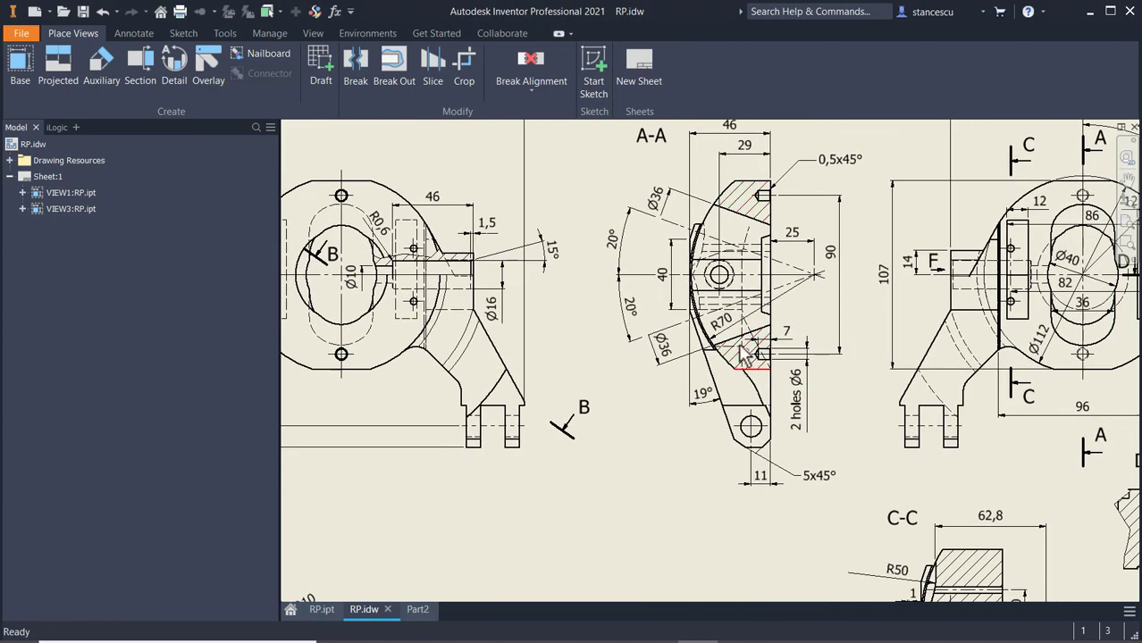
mouse_move(843, 368)
middle_mouse_down()
mouse_move(889, 354)
mouse_move(1065, 378)
mouse_move(1092, 426)
middle_mouse_up()
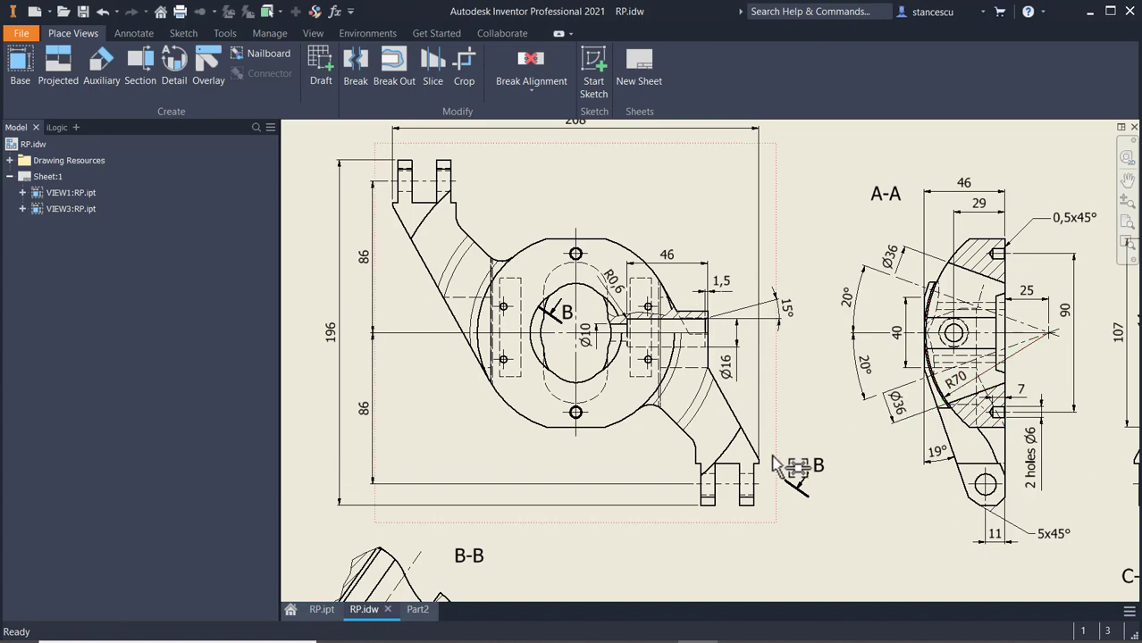
Compare the two main plan views with section A-A for the hub's outline and curvature, and return to Part2
mouse_move(741, 451)
middle_mouse_down()
mouse_move(575, 462)
mouse_move(338, 429)
middle_mouse_up()
middle_click_drag(447, 397, 315, 427)
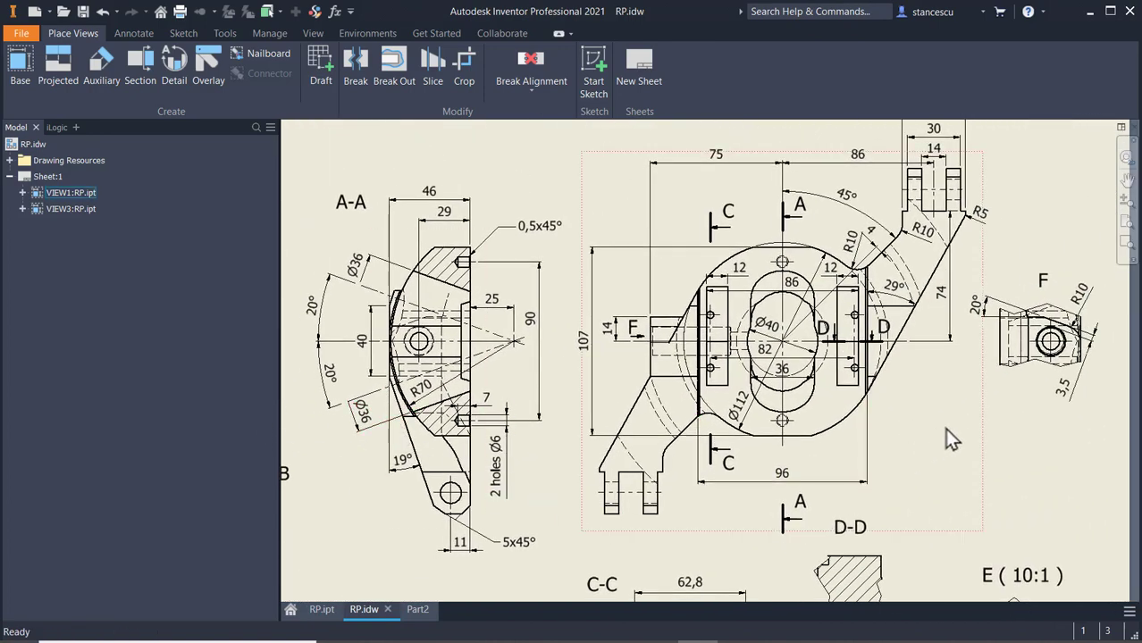
middle_click_drag(625, 458, 887, 404)
middle_click_drag(624, 395, 971, 437)
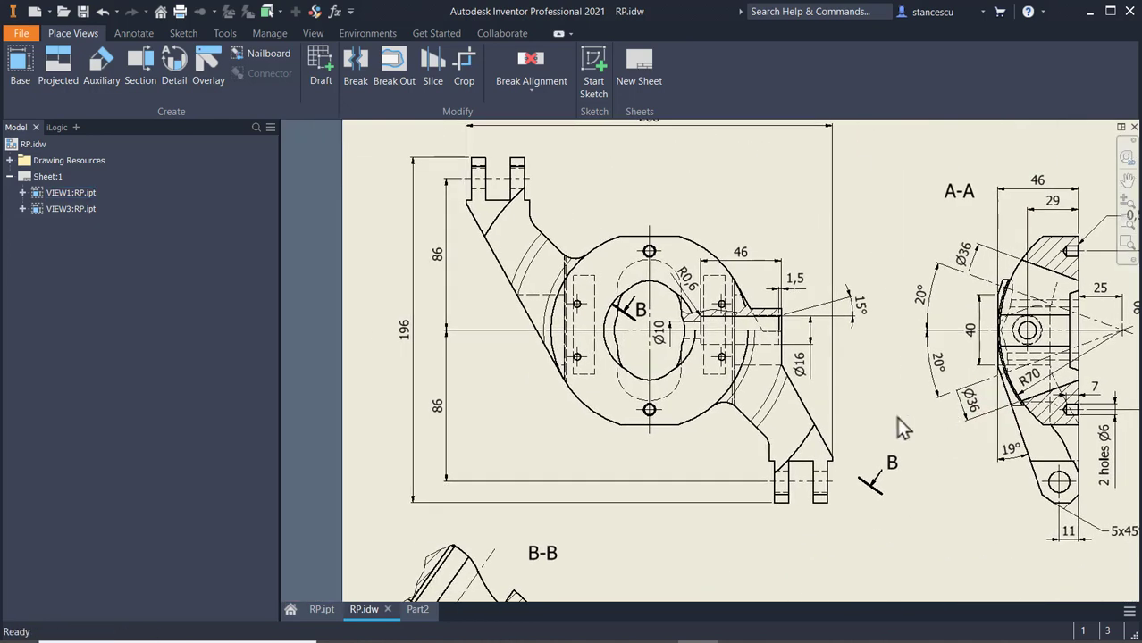
middle_click_drag(598, 403, 601, 489)
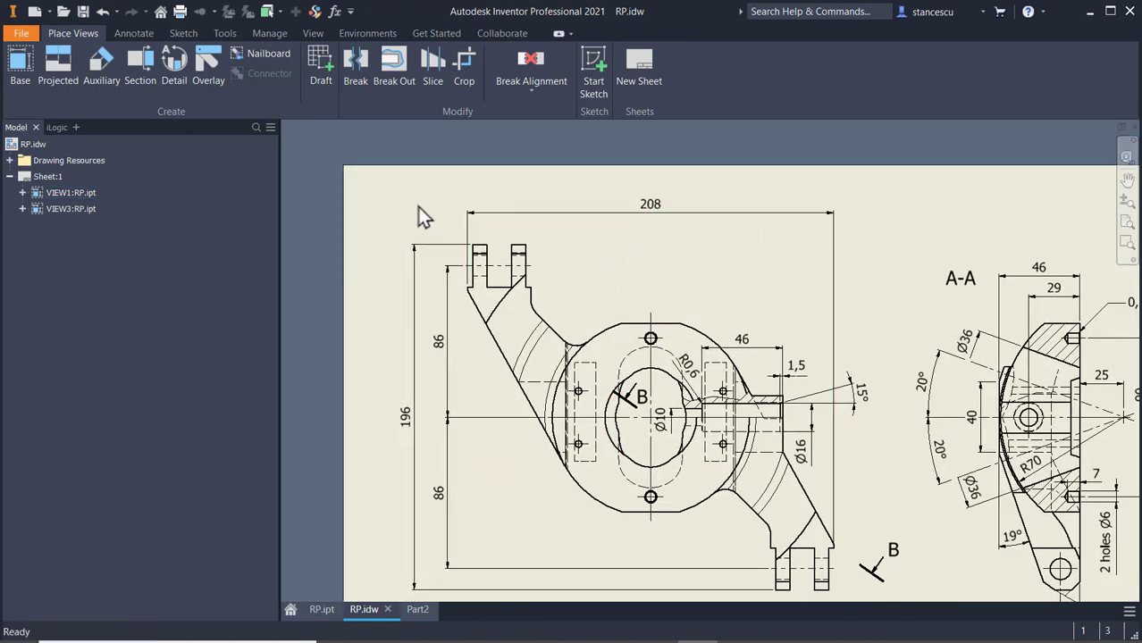
middle_click_drag(869, 441, 371, 423)
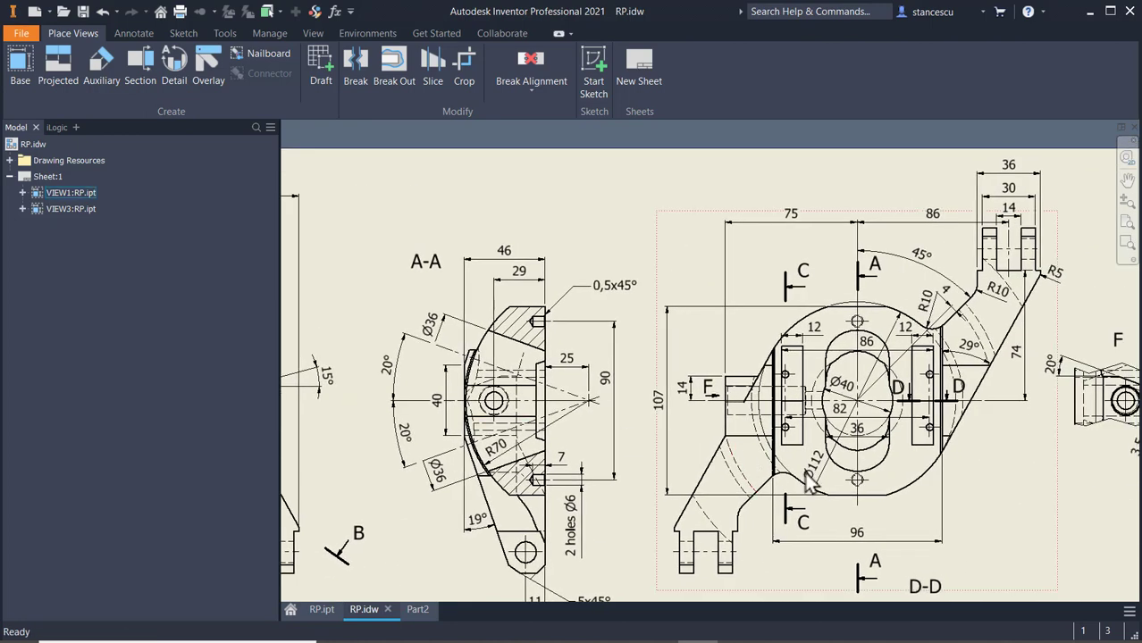
scroll(844, 543, "up", 3)
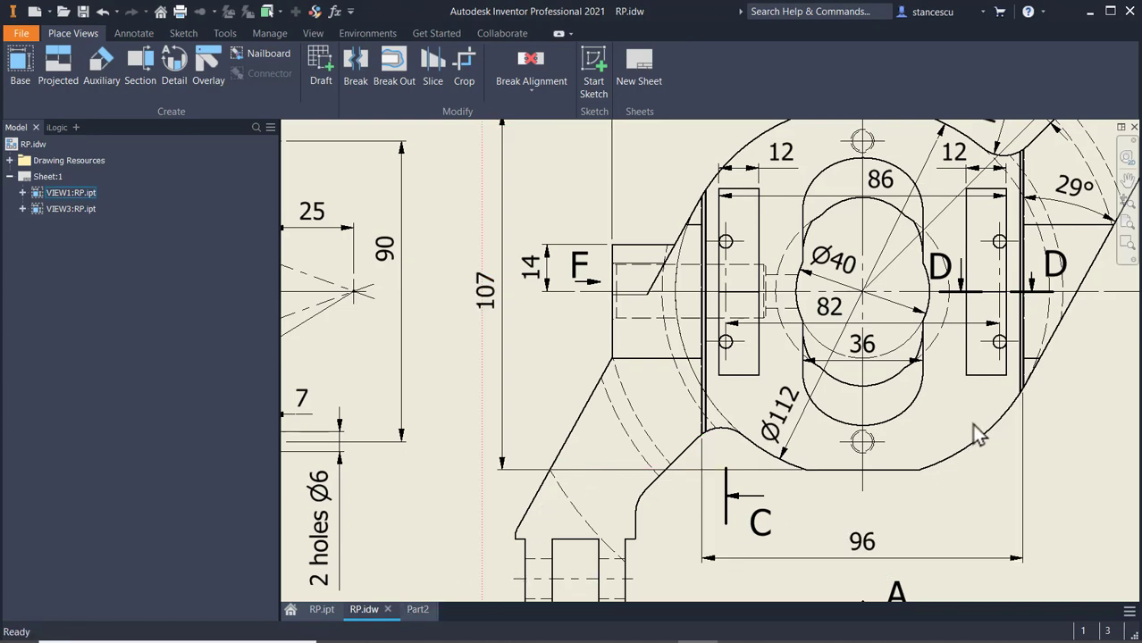
scroll(953, 420, "down", 3)
mouse_move(854, 420)
middle_mouse_down()
mouse_move(790, 444)
mouse_move(651, 459)
middle_mouse_up()
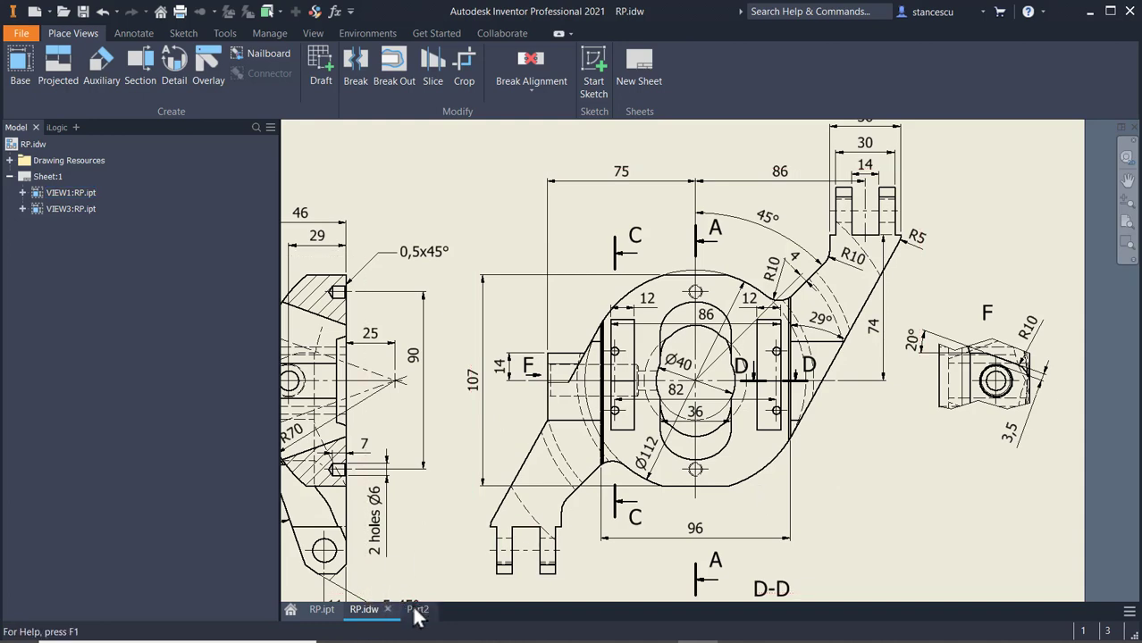
middle_click_drag(432, 417, 616, 453)
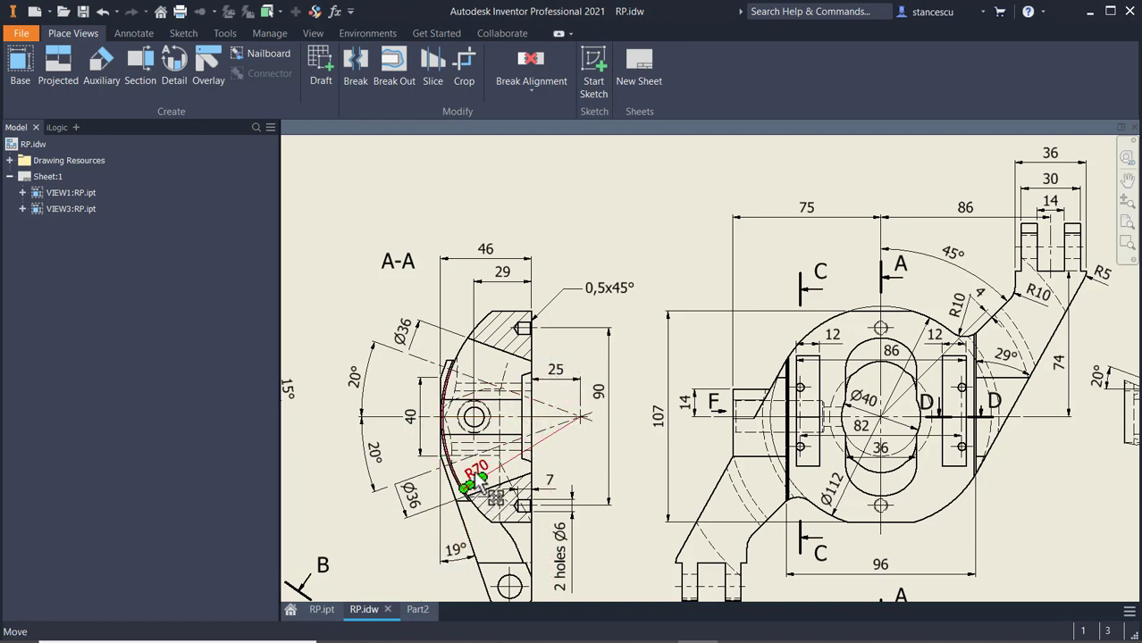
left_click(416, 610)
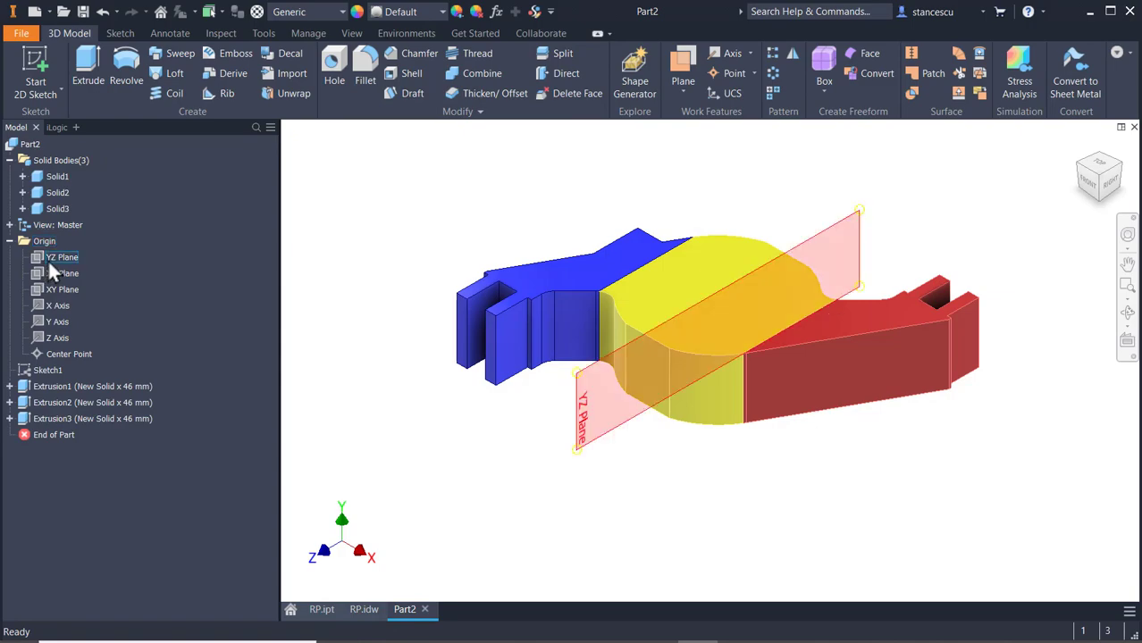
Start a sketch on the YZ Plane with the graphics sliced and draw a circle of radius 70 mm centred below the hub's base
left_click(50, 258)
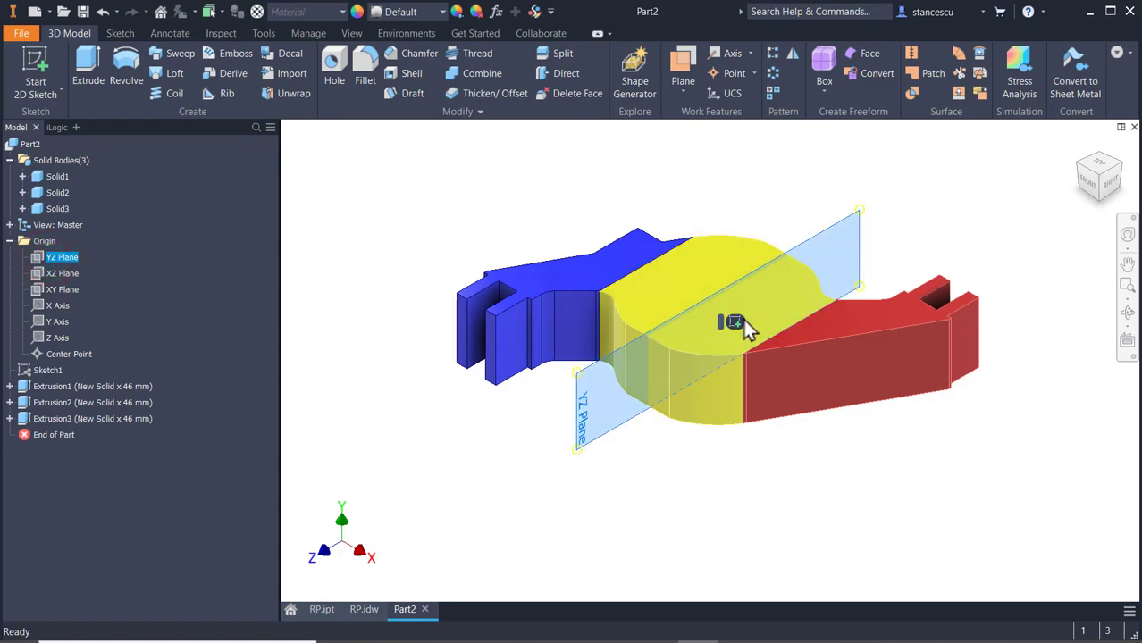
key("s")
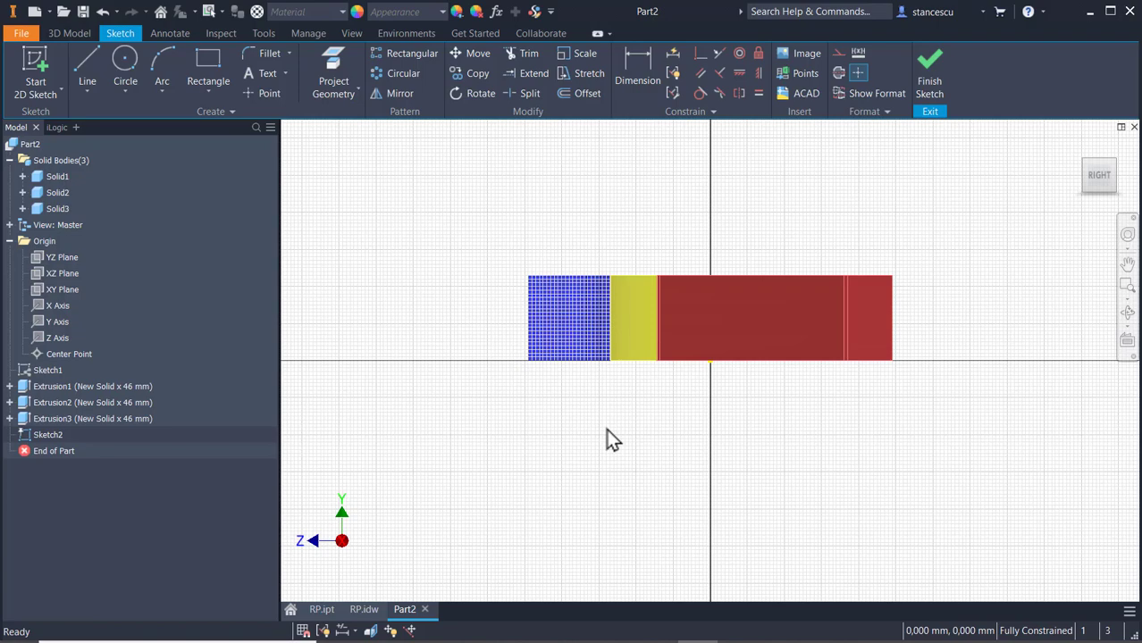
key("F7")
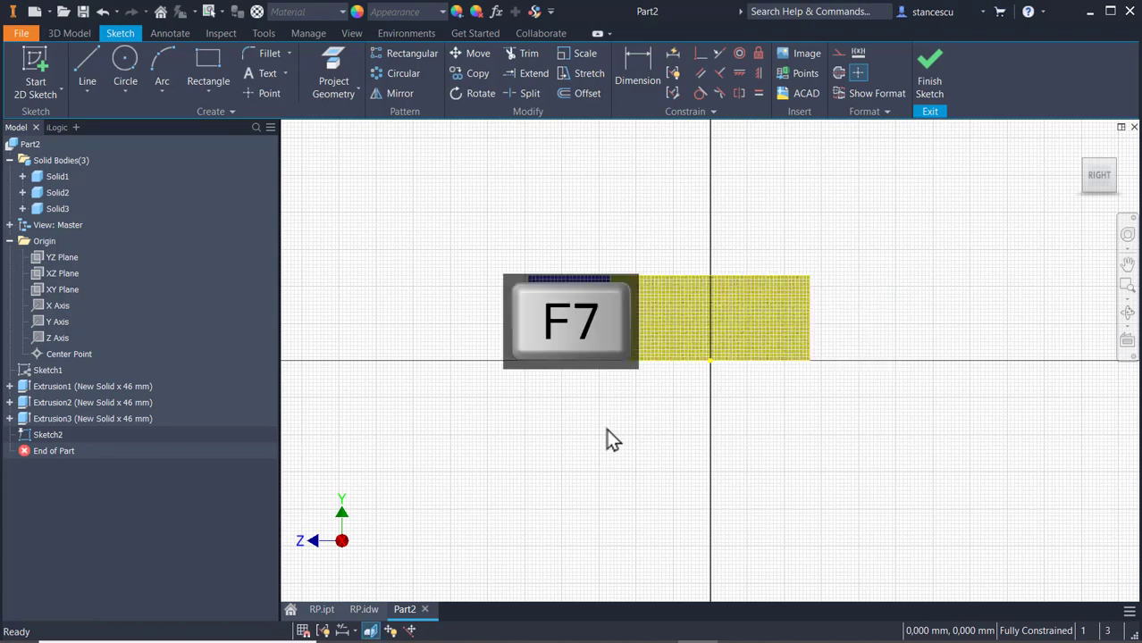
left_click(131, 53)
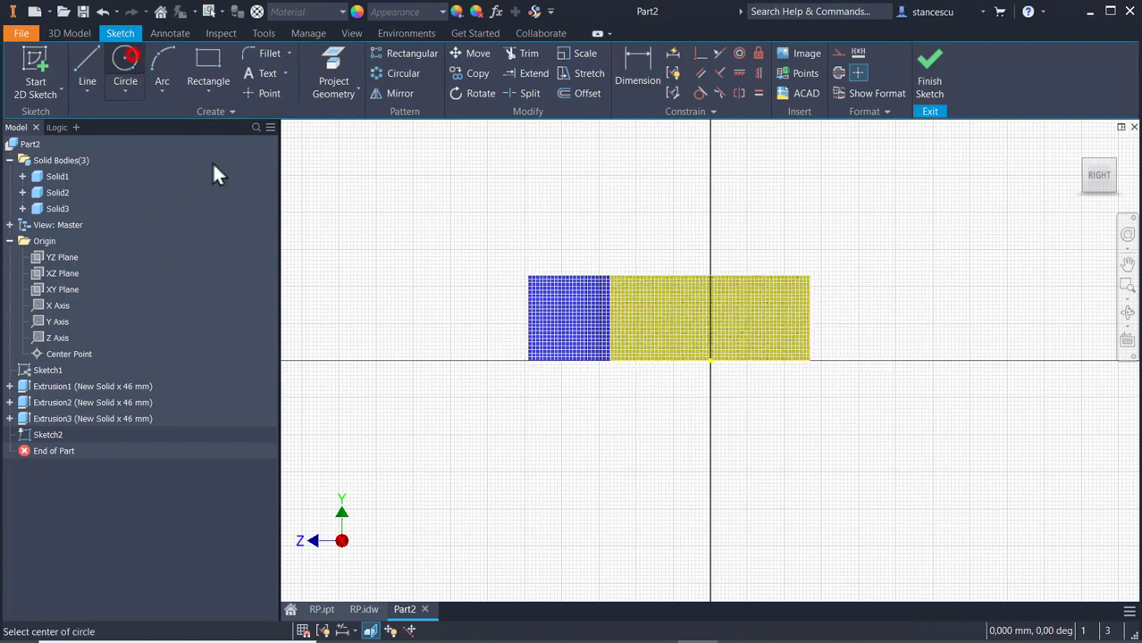
left_click(685, 429)
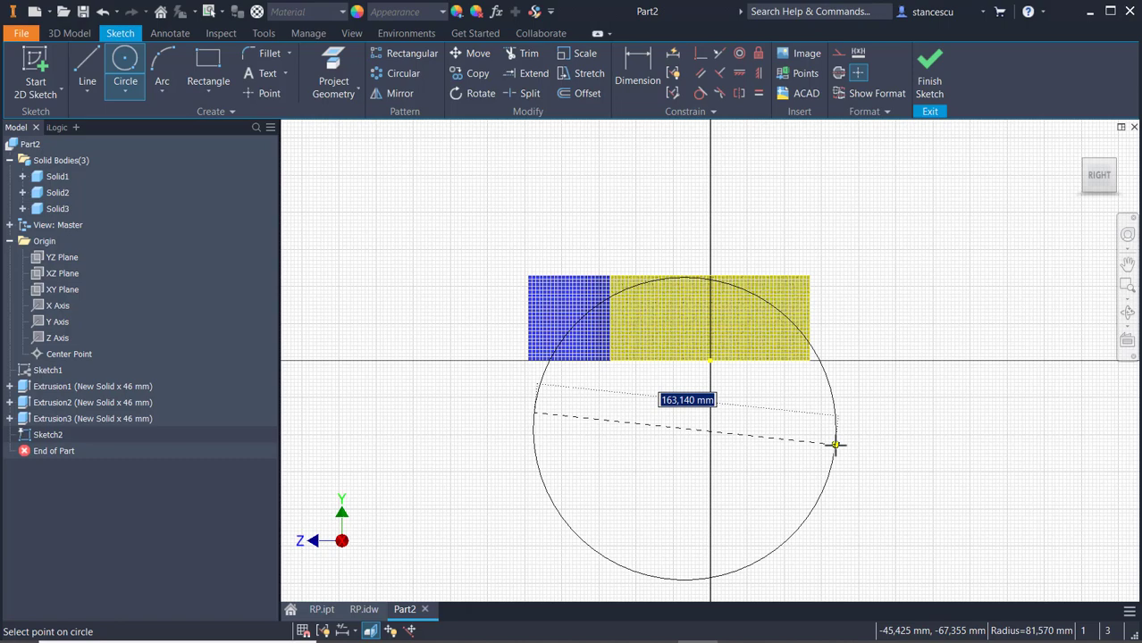
right_click(835, 456)
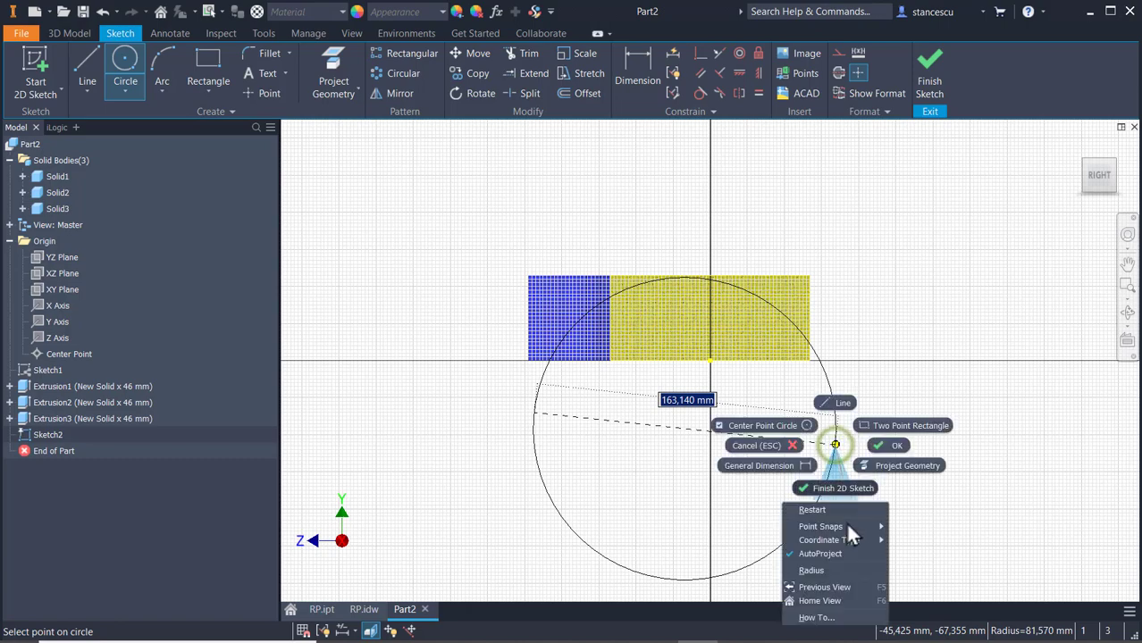
left_click(842, 569)
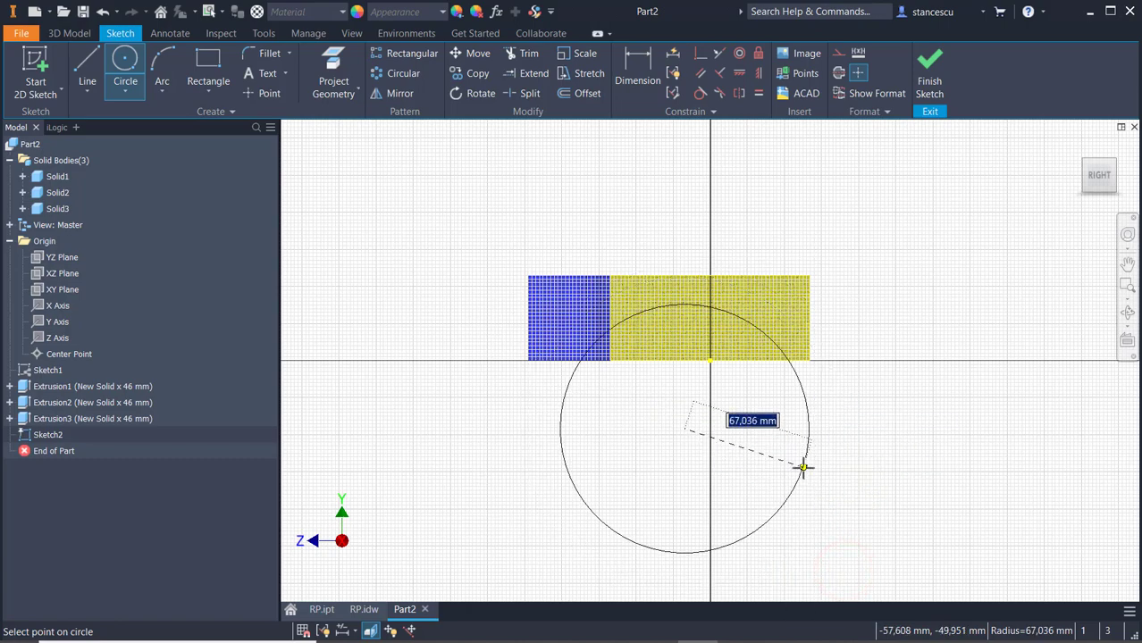
type("70")
key("Return")
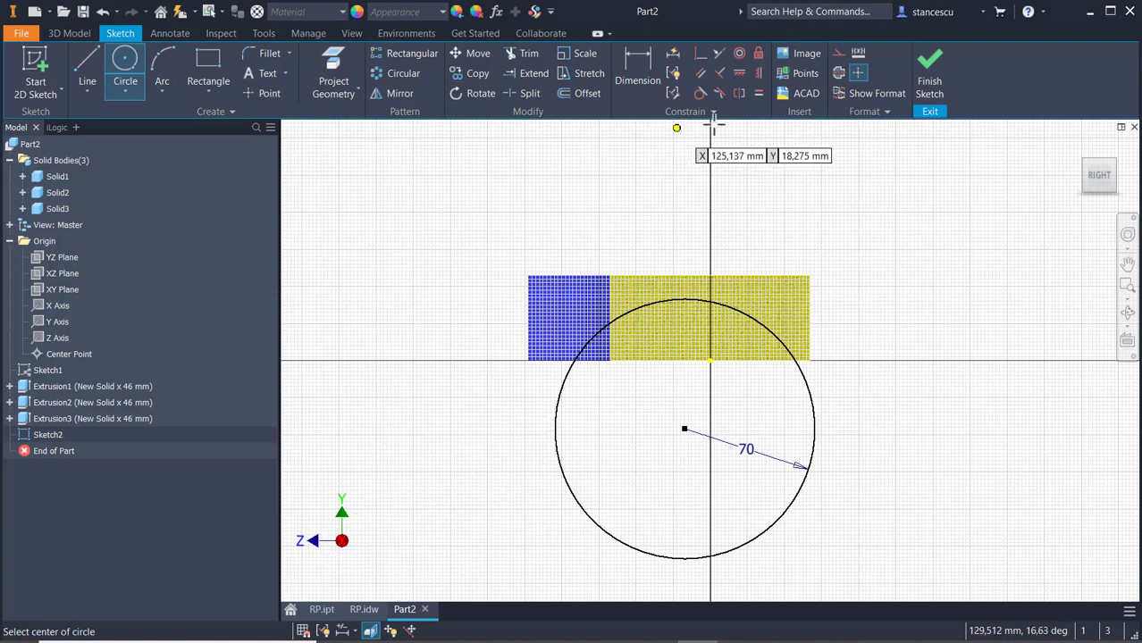
Apply a Horizontal constraint between the sketch origin and the circle's centre so that the centre lies directly below the origin
left_click(740, 72)
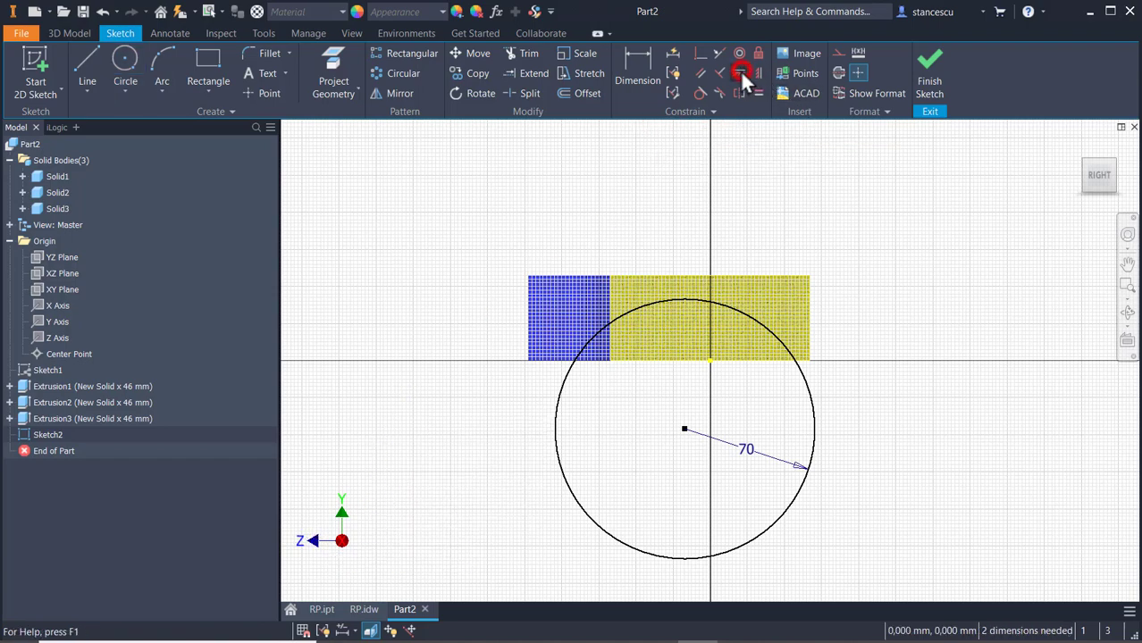
left_click(711, 359)
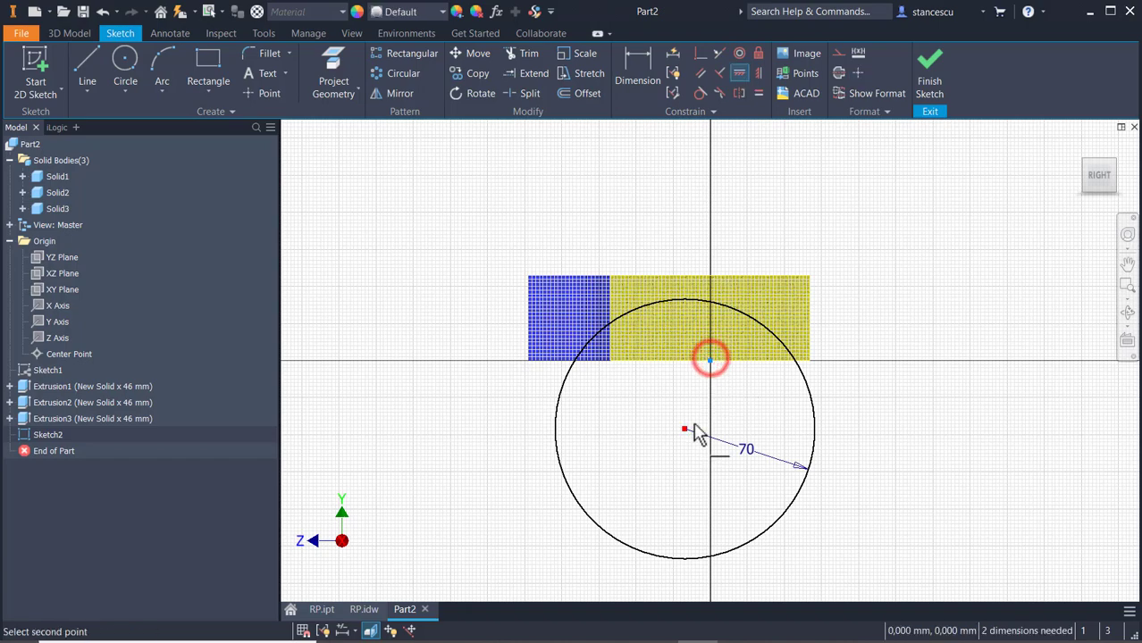
left_click(684, 432)
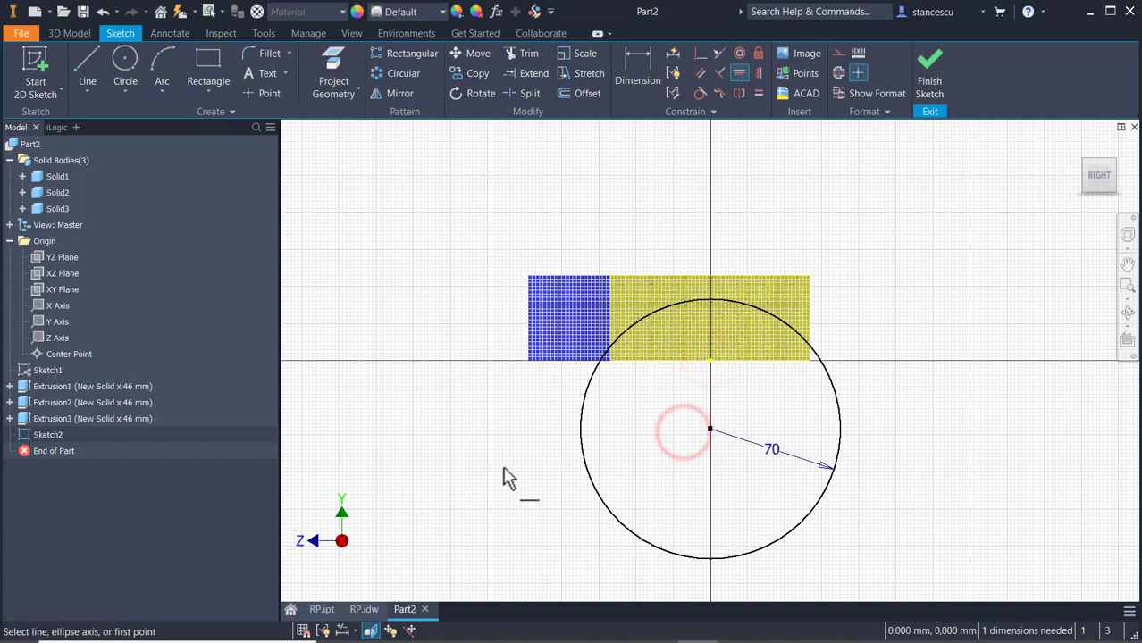
Dimension the circle's centre 25 mm below the origin, check its crest against the hub's top, and finish the sketch
left_click(636, 70)
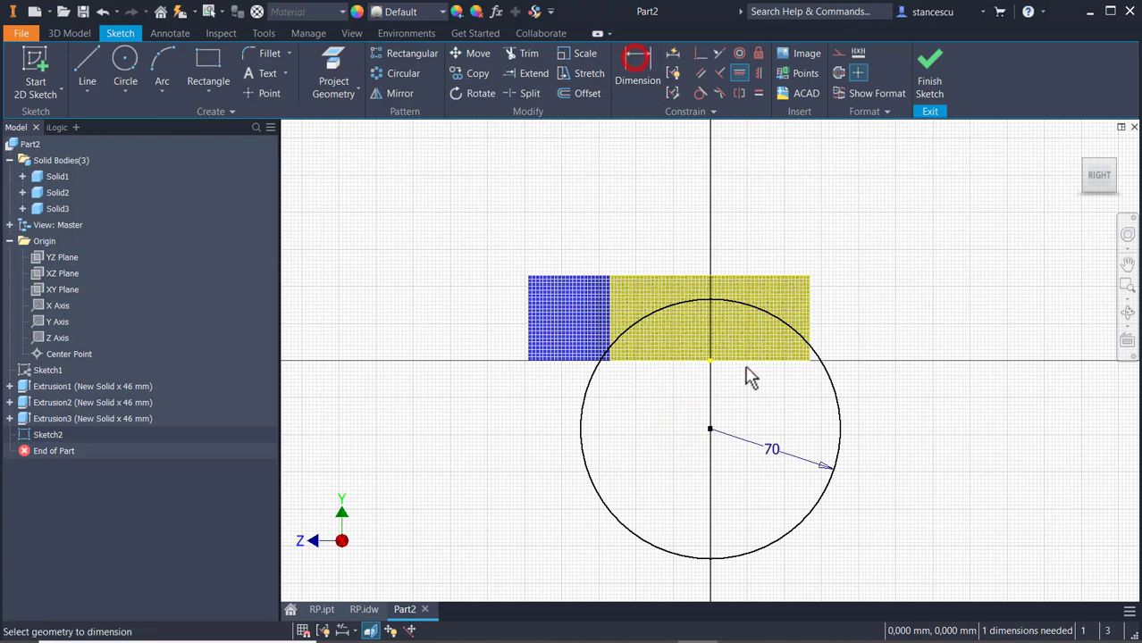
left_click(706, 364)
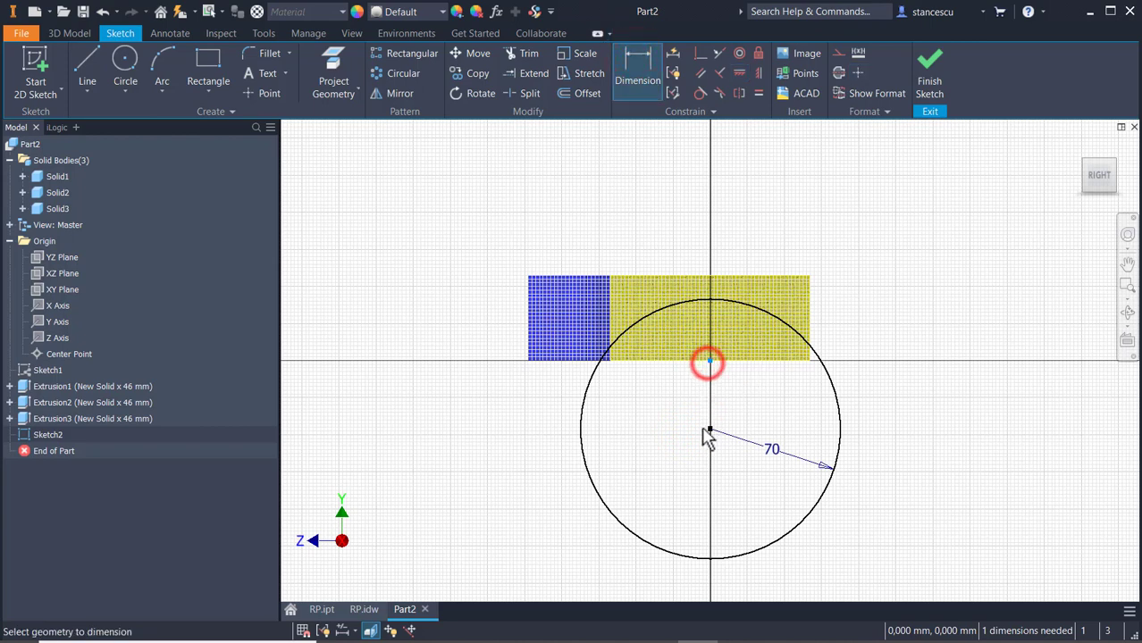
left_click(711, 430)
left_click(770, 416)
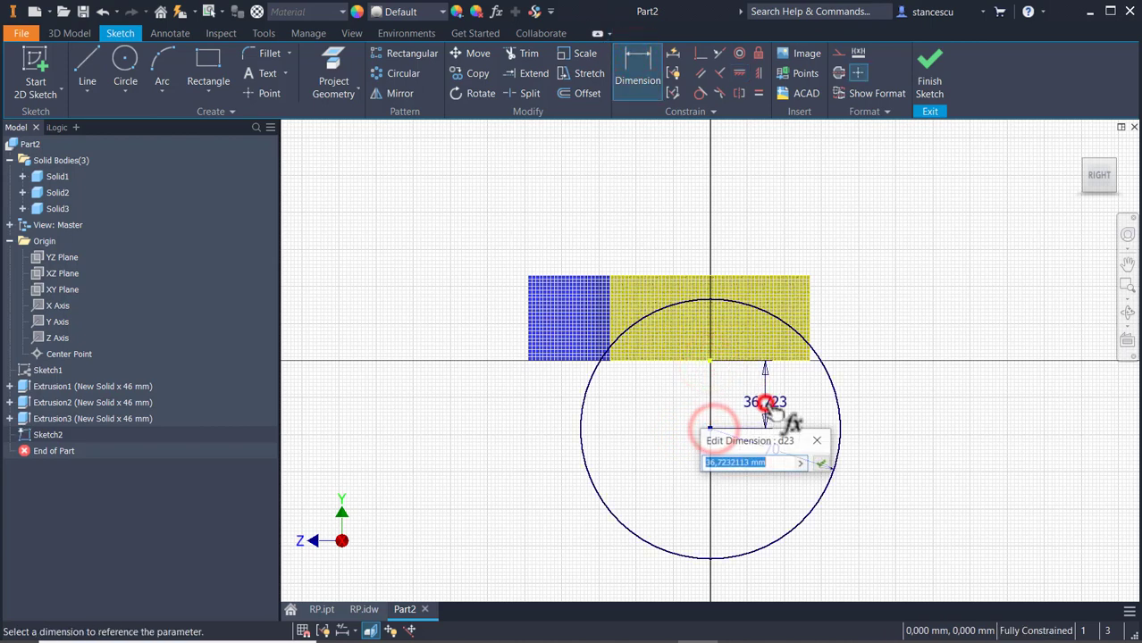
type("2")
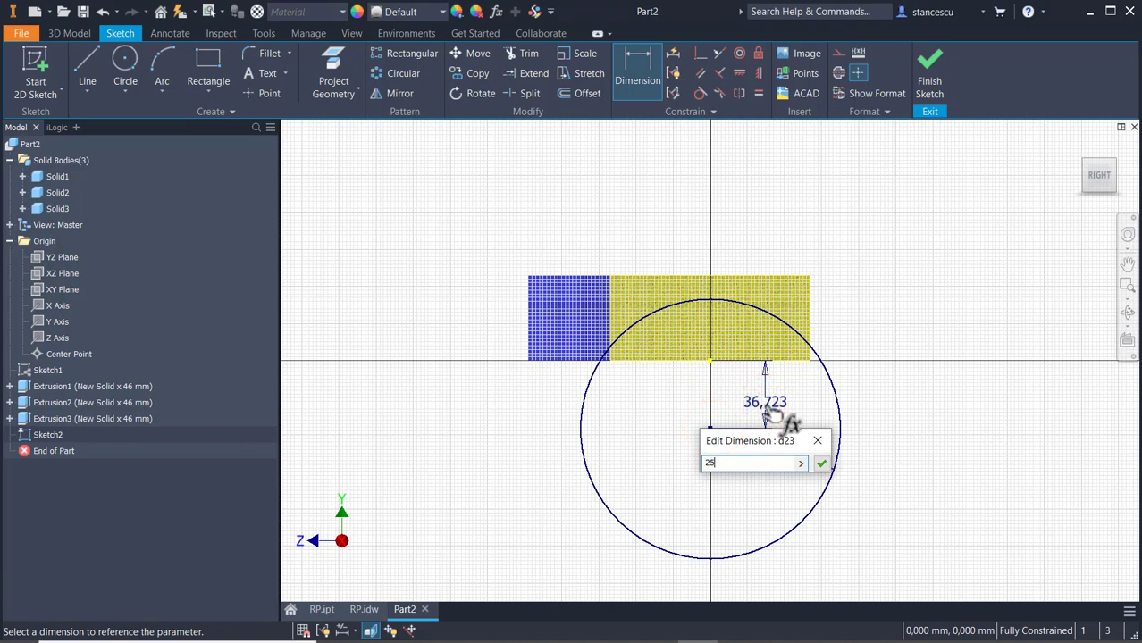
type("5")
key("Return")
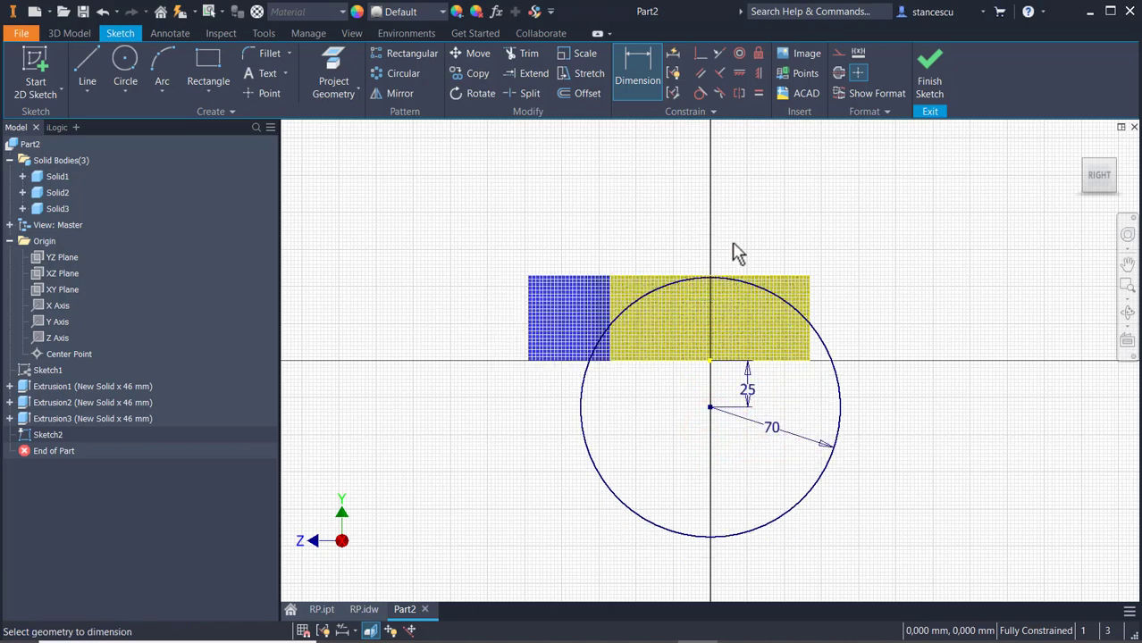
scroll(707, 284, "down", 5)
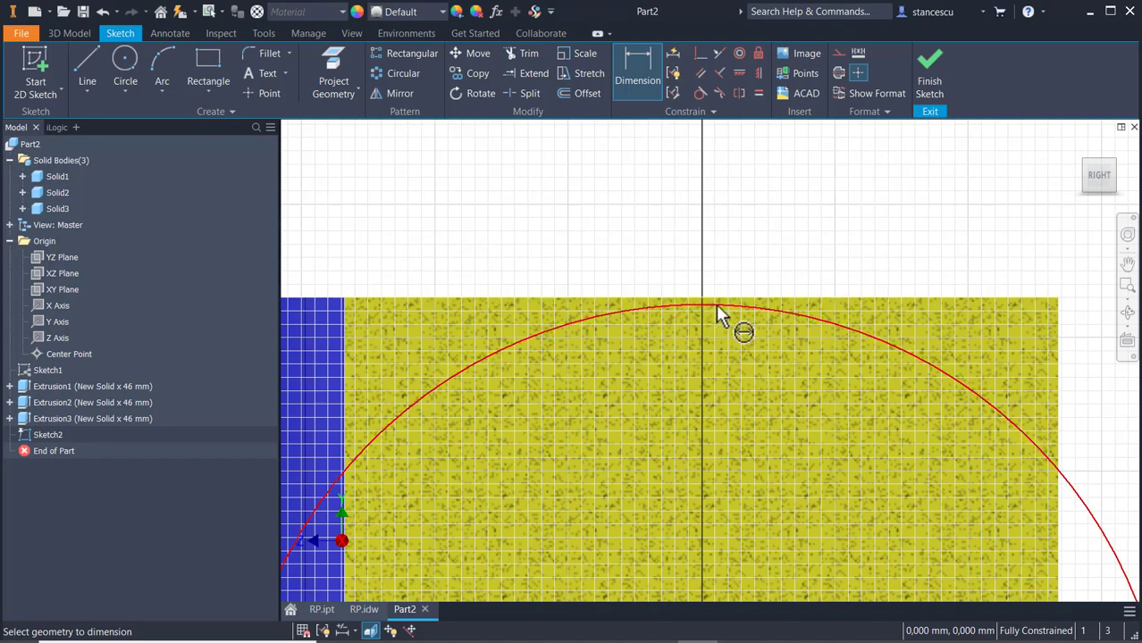
scroll(715, 303, "up", 3)
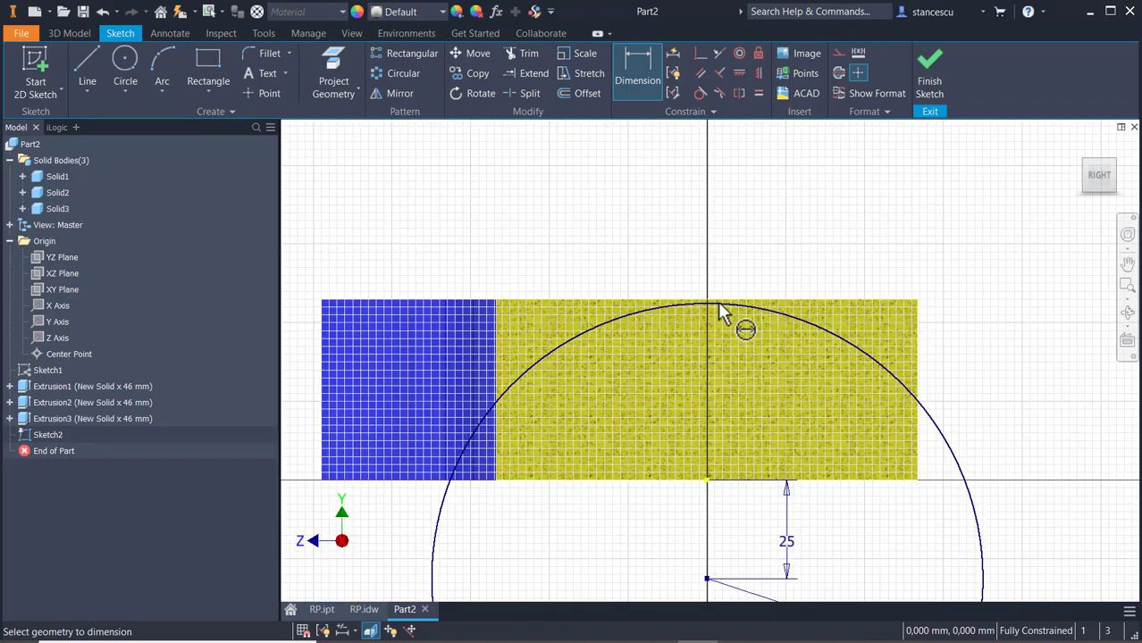
left_click(926, 80)
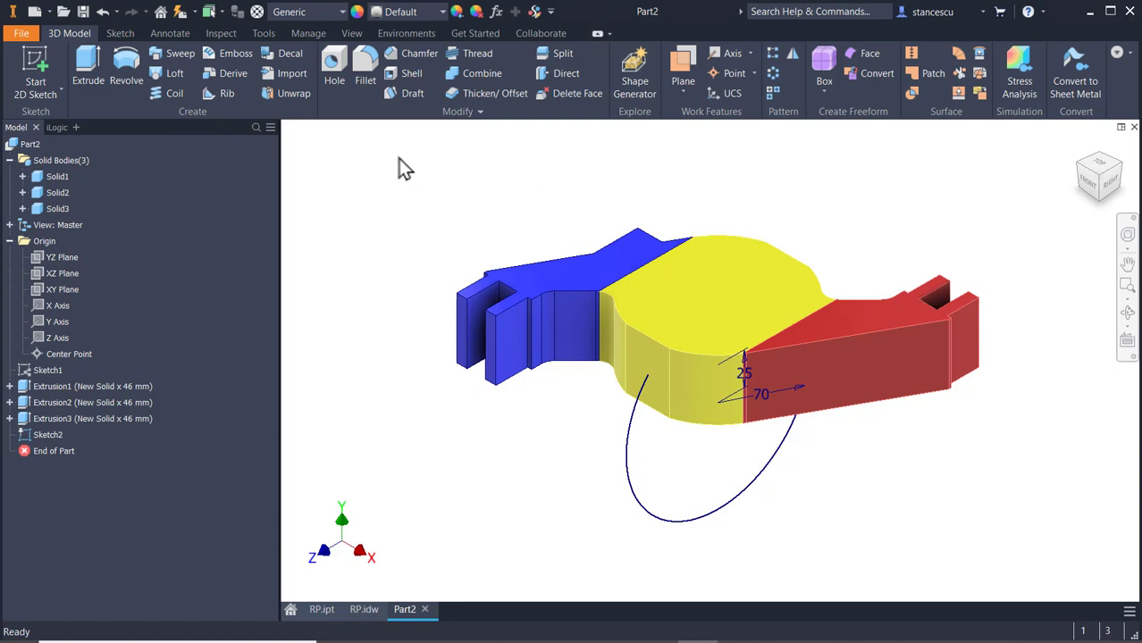
Set up an extrusion of the circle starting at the hub's face against the blue arm and ending at the face against the red arm
left_click(90, 70)
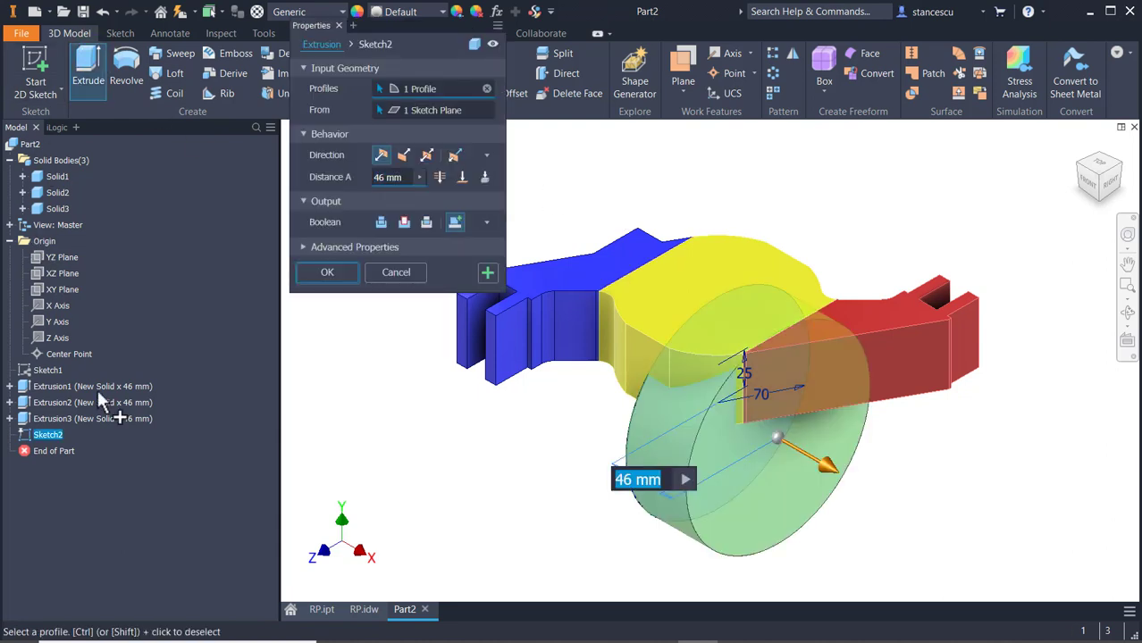
left_click(426, 157)
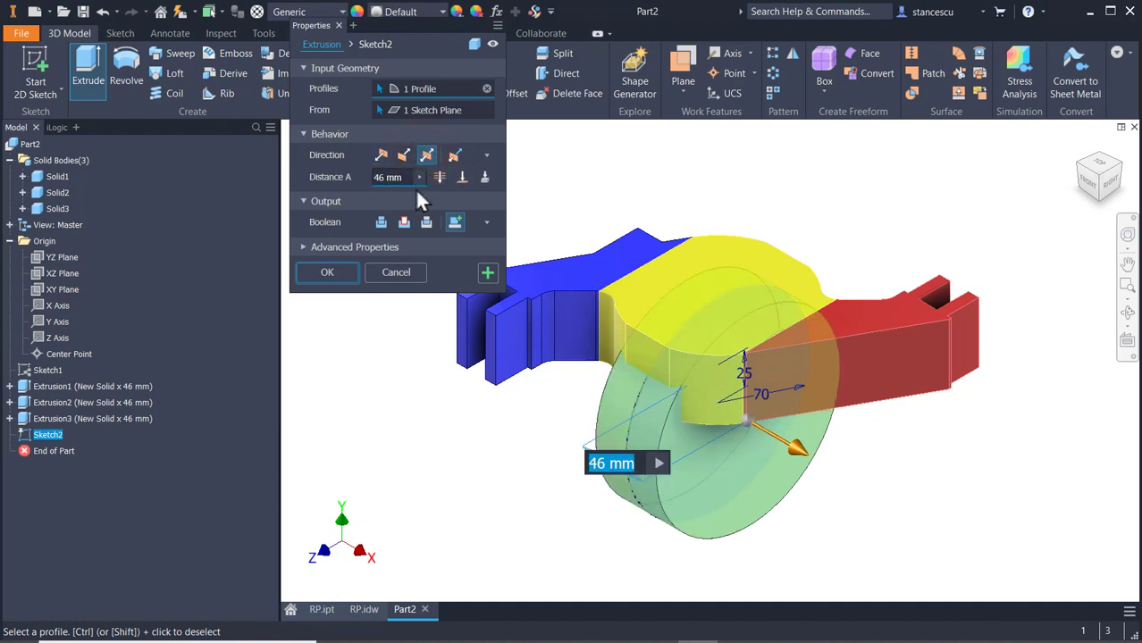
left_click(462, 109)
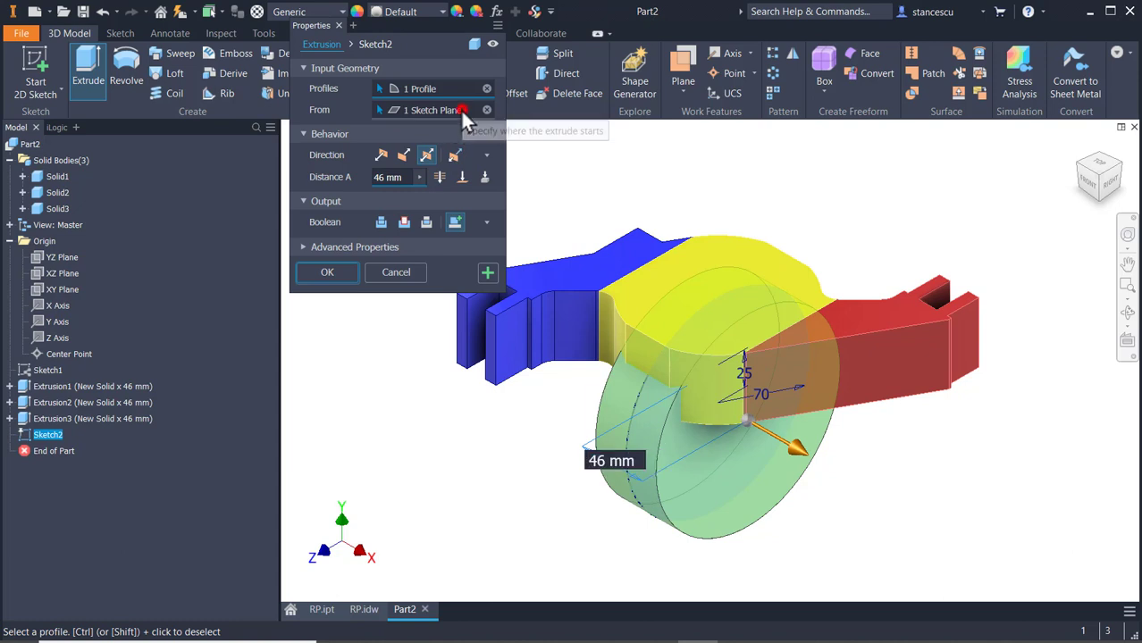
left_click(639, 274)
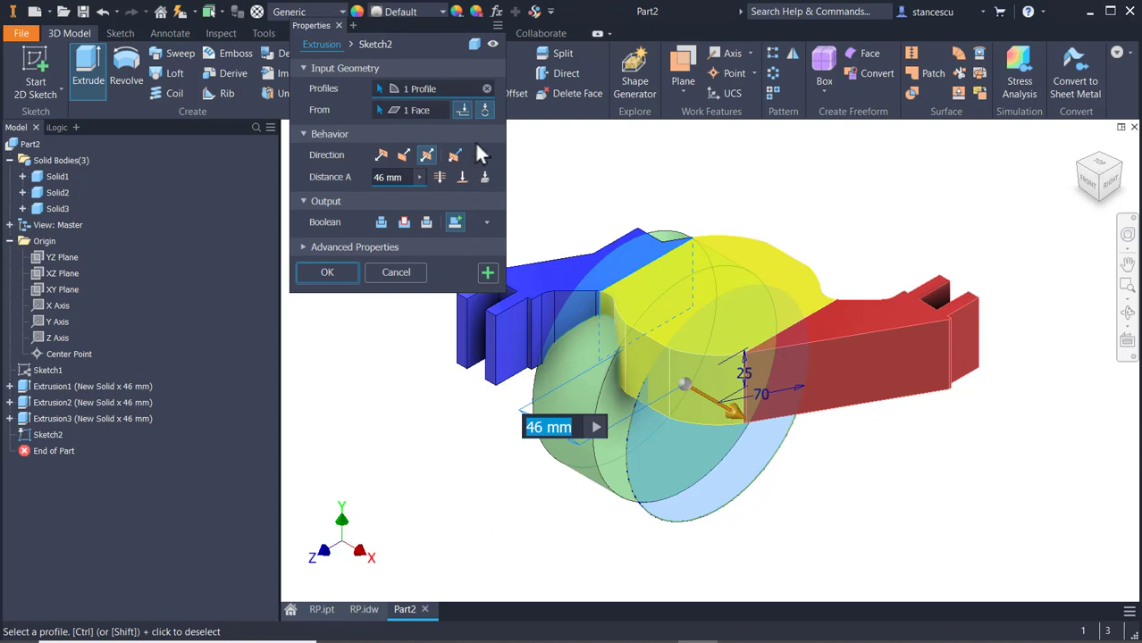
left_click(461, 177)
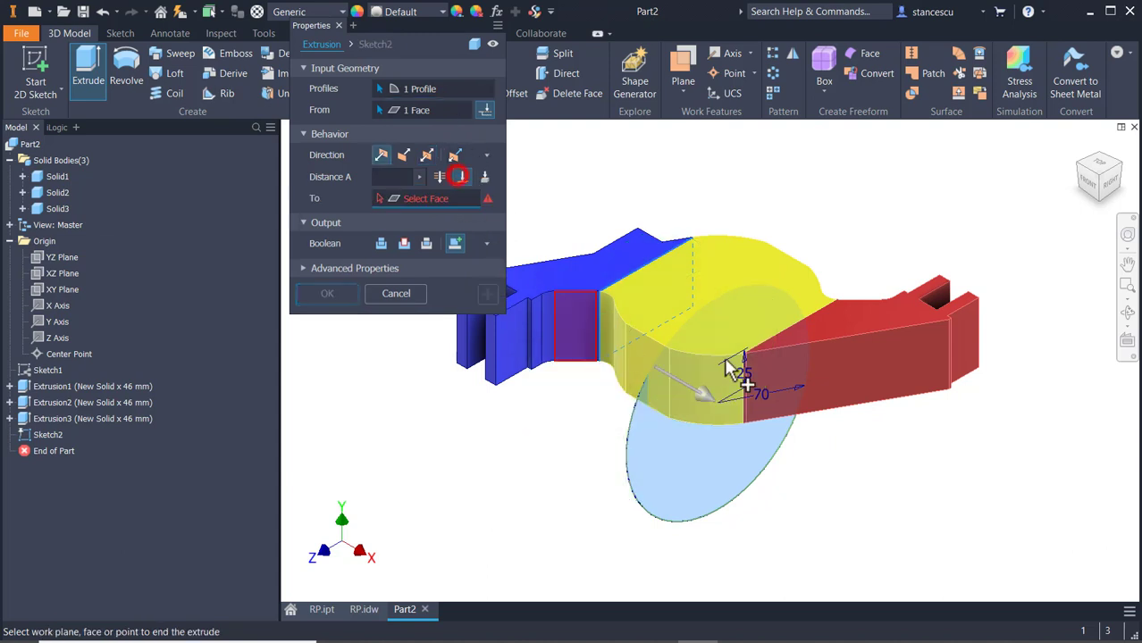
left_click(798, 329)
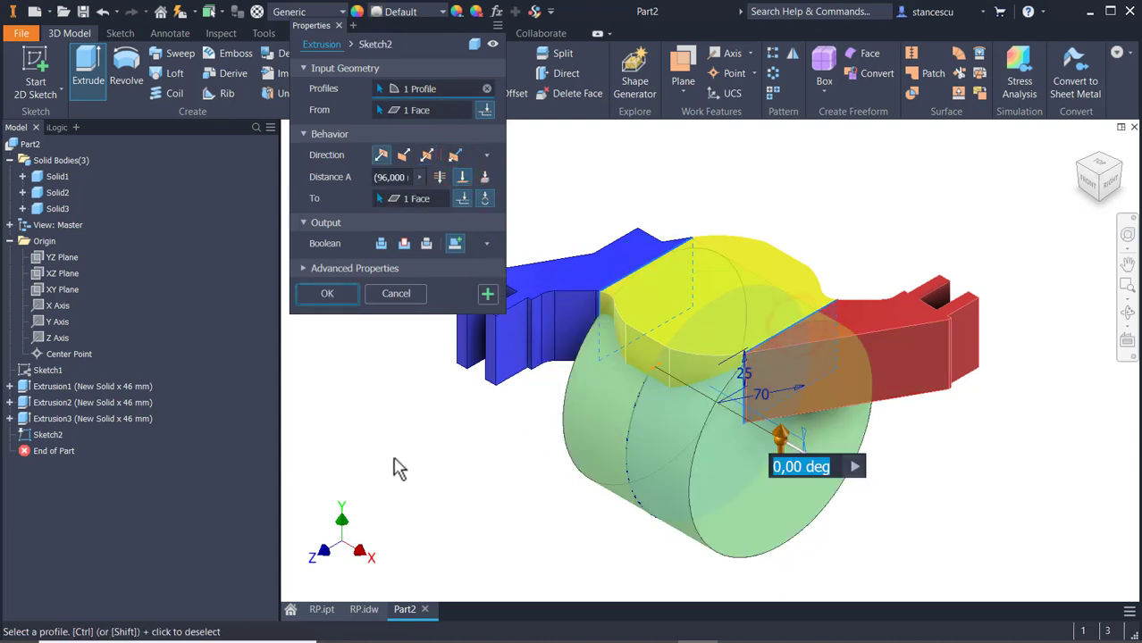
Complete the extrusion as an Intersect, replacing the blue arm with the yellow hub as the only participating solid
left_click(456, 243)
left_click(427, 244)
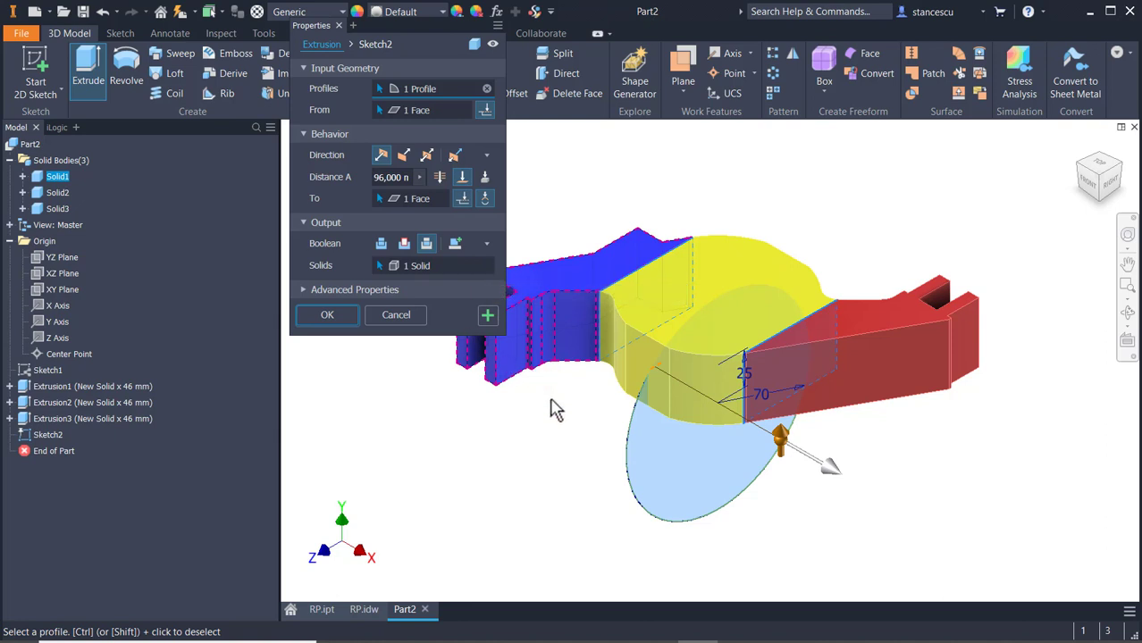
middle_click_drag(546, 447, 662, 472)
scroll(748, 335, "up", 3)
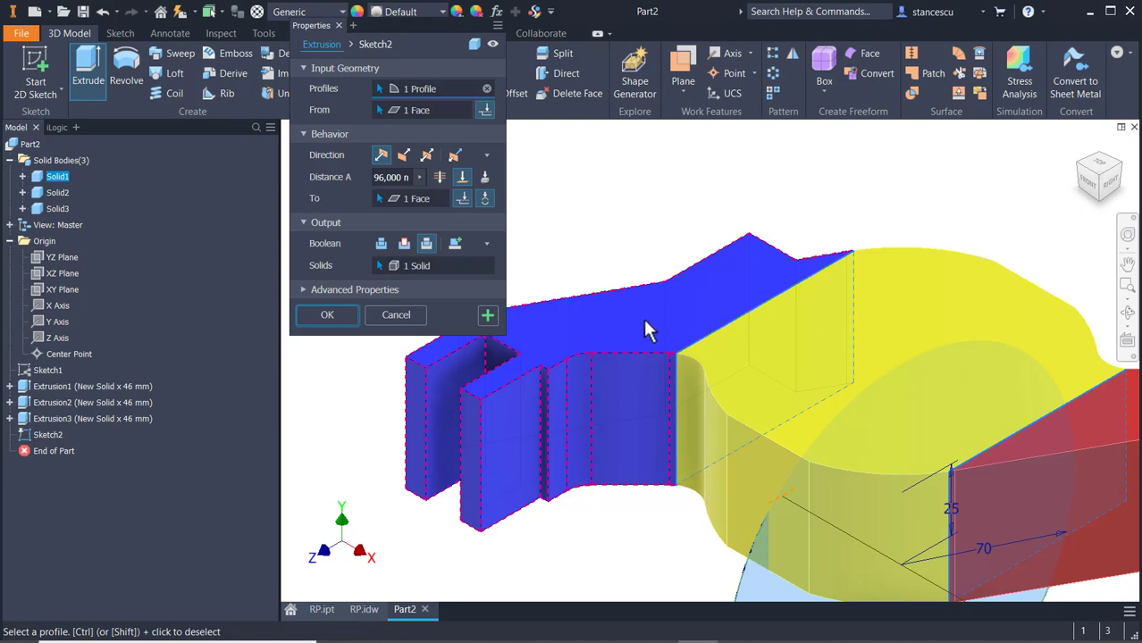
middle_click_drag(956, 332, 897, 184)
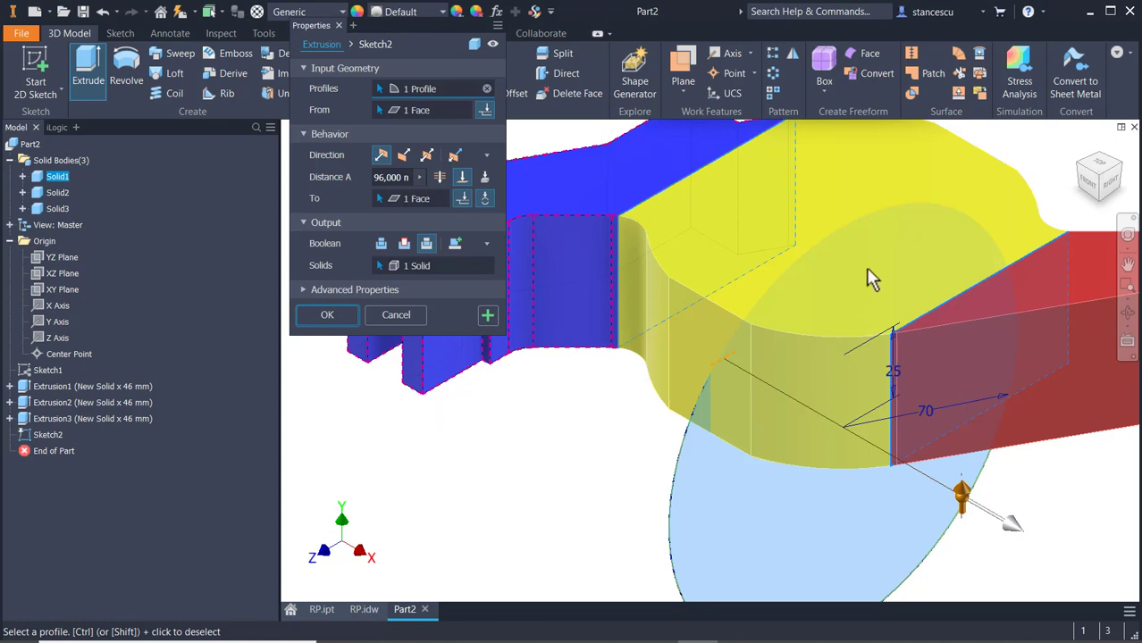
left_click(484, 266)
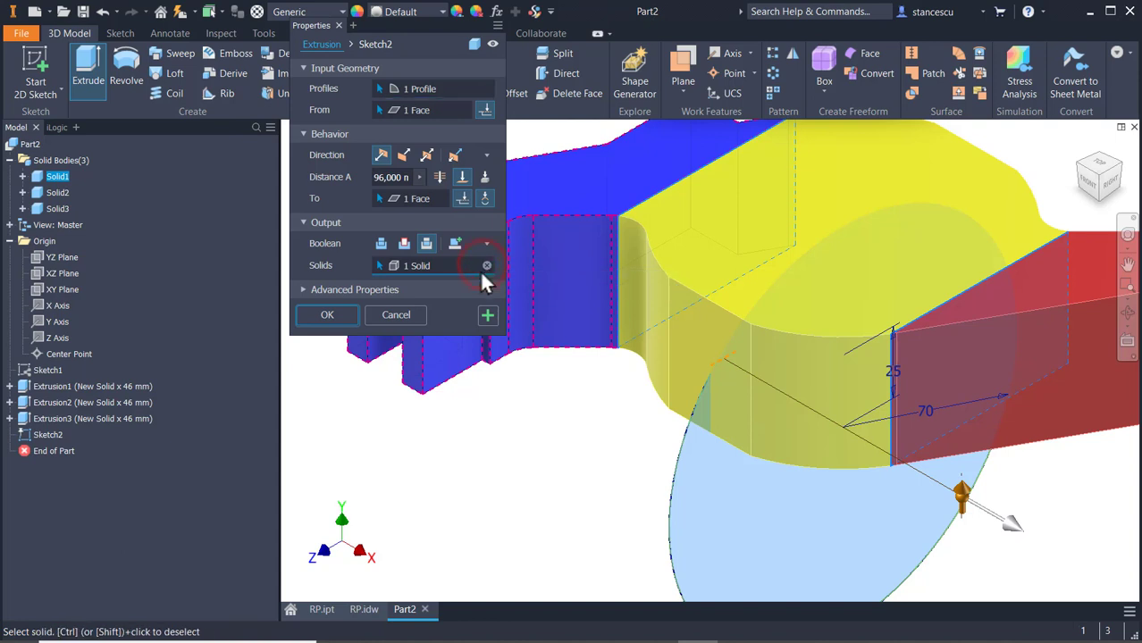
left_click(485, 265)
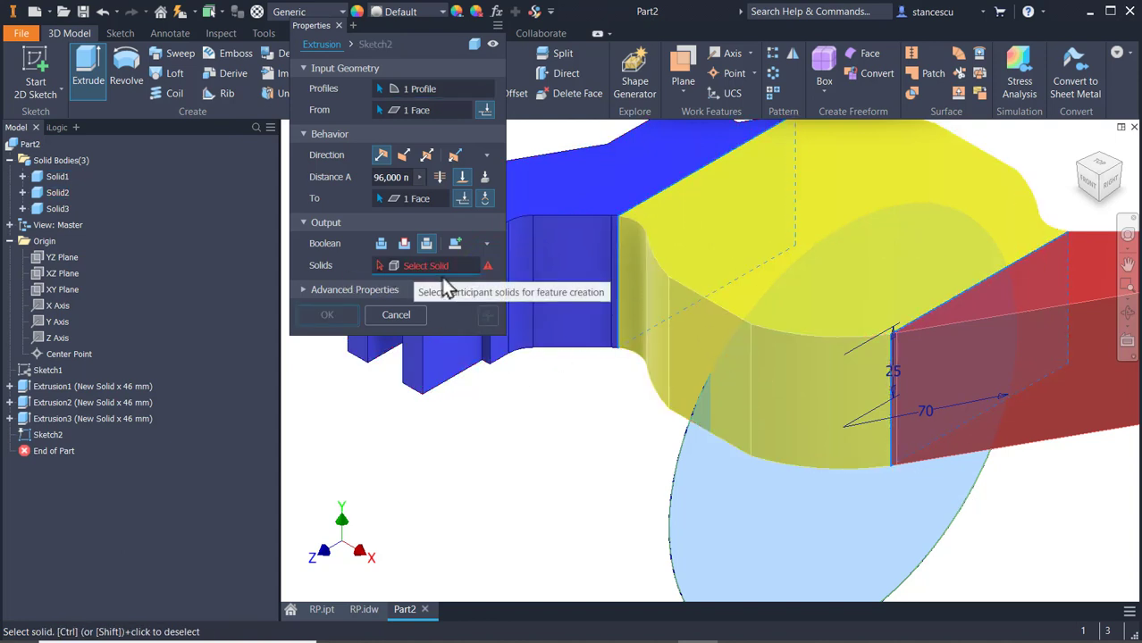
left_click(947, 225)
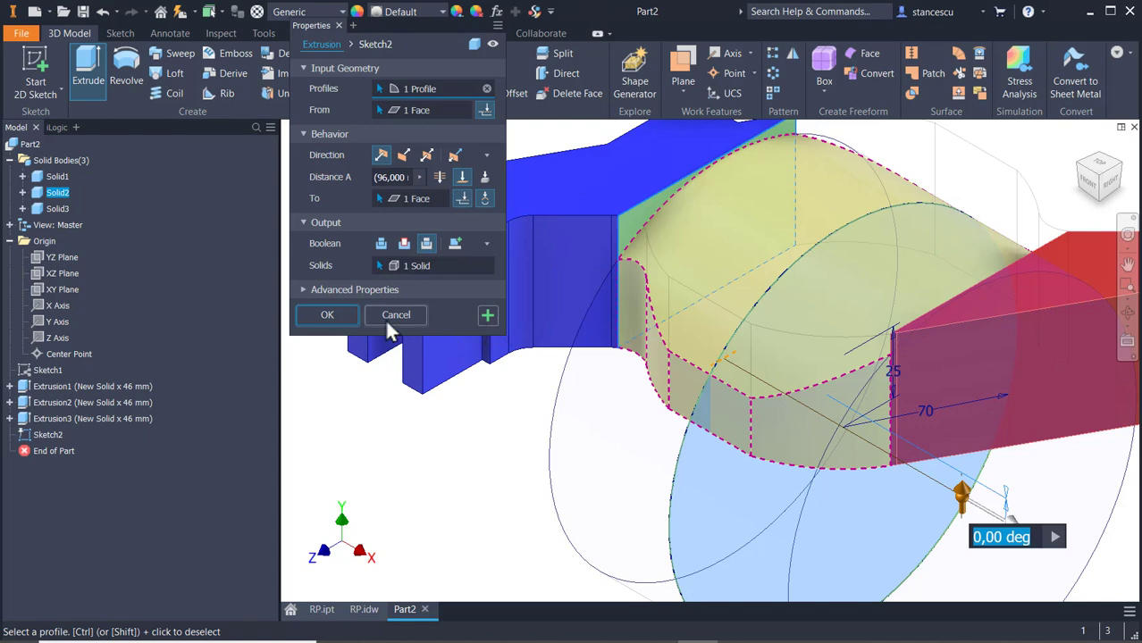
left_click(327, 314)
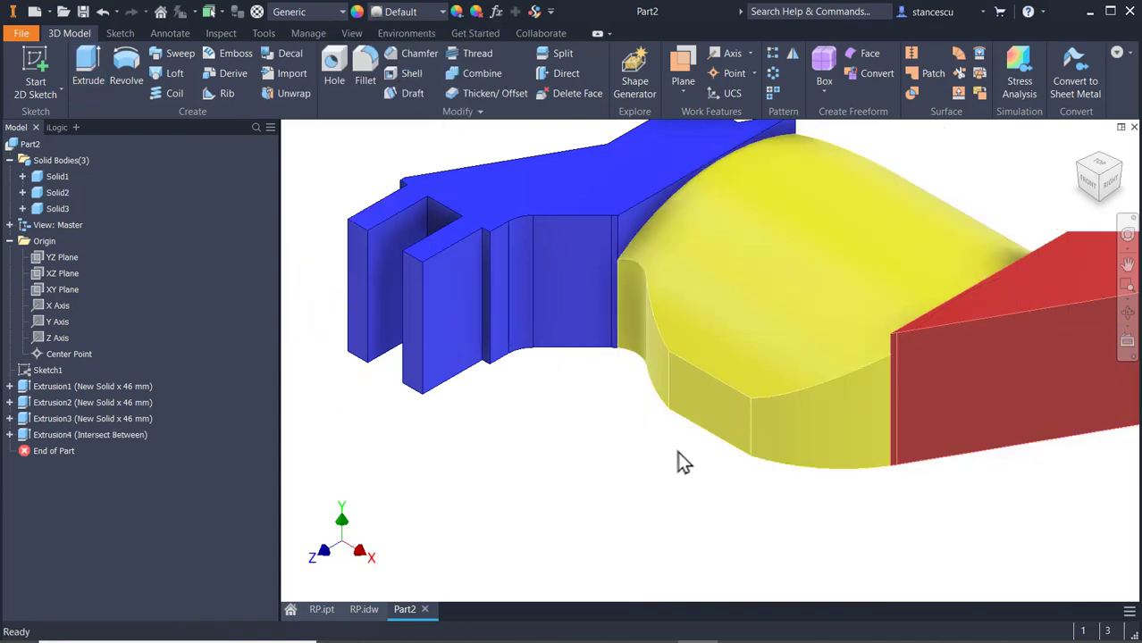
Create a sketch on the YZ plane and slice the graphics at the sketch plane
middle_click_drag(772, 339, 808, 351, "shift")
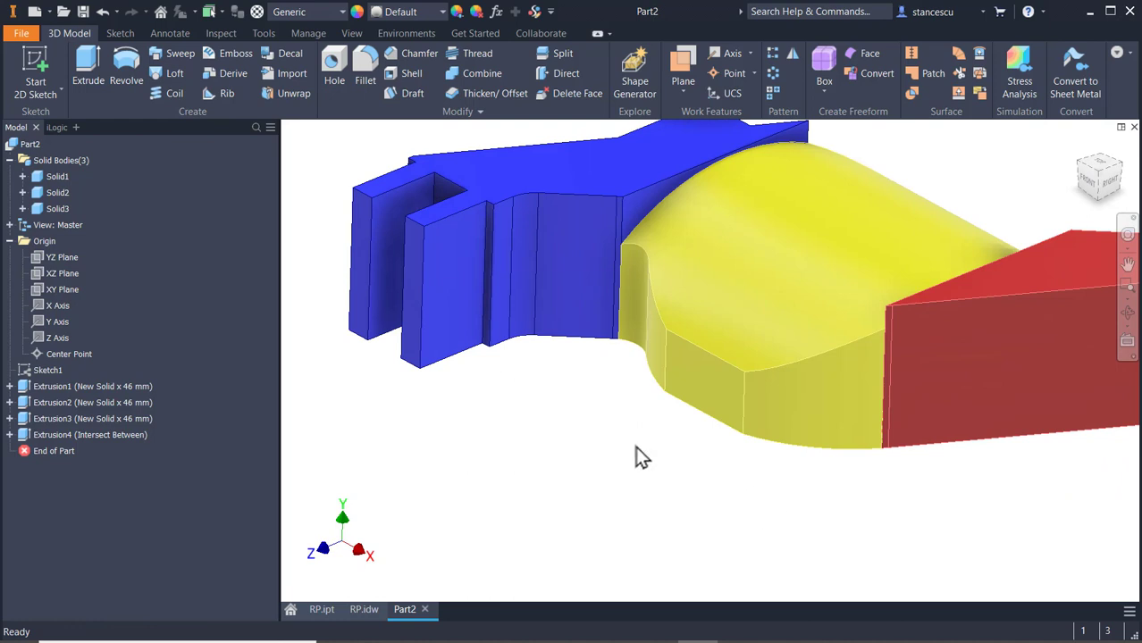
key("F6")
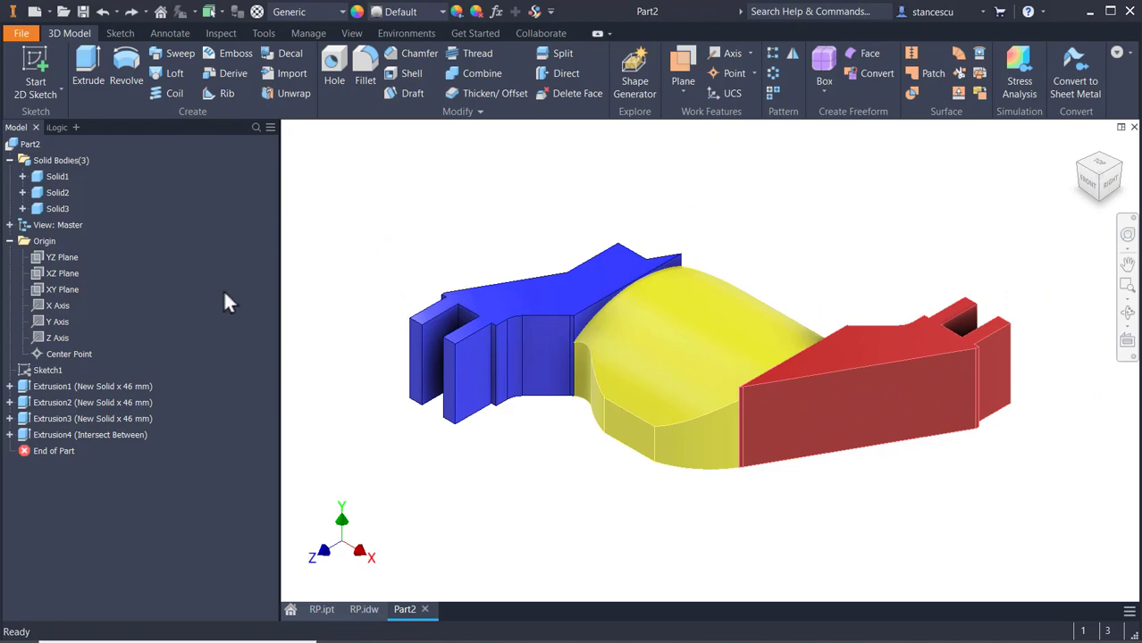
left_click(63, 257)
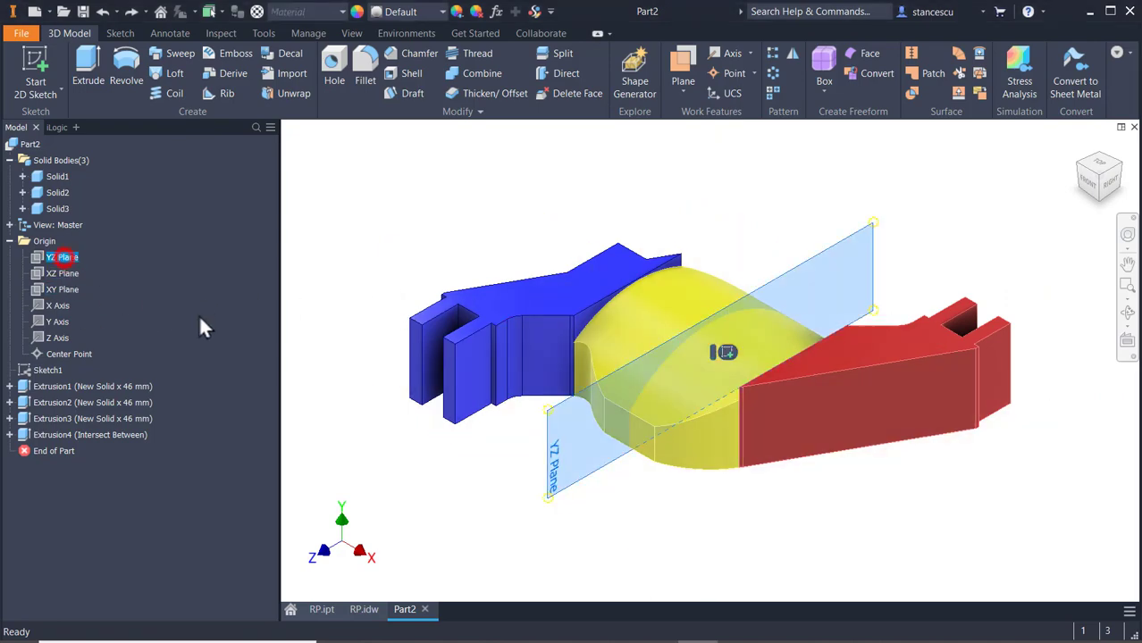
left_click(723, 353)
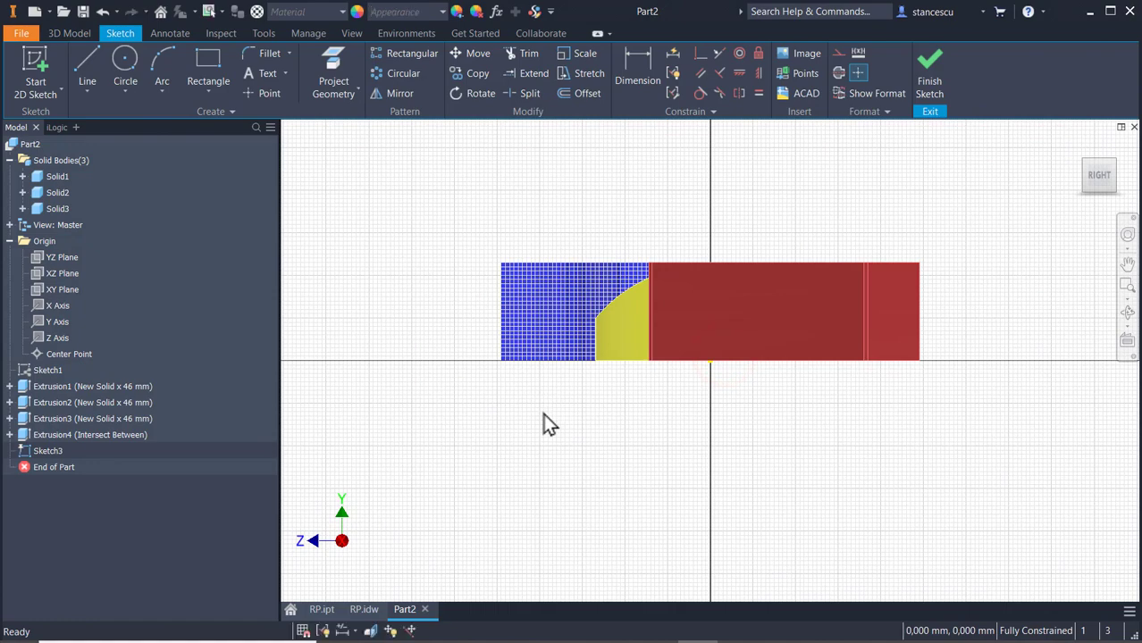
key("F7")
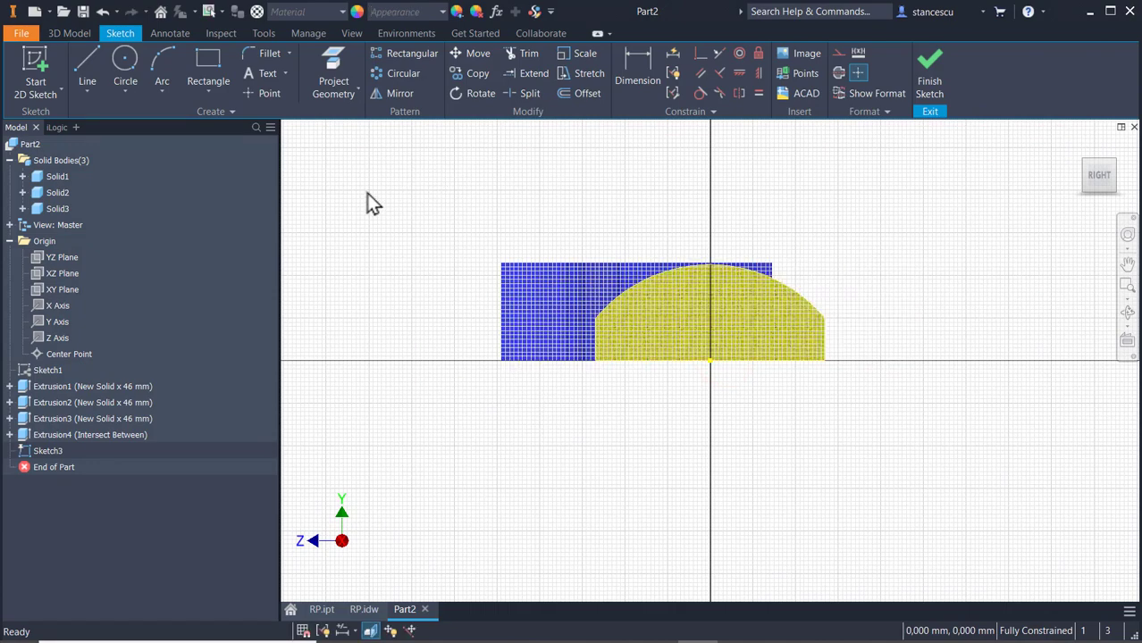
Sketch a closed six-sided line profile around the solids, with a horizontal base and top, vertical ends and two sloped upper corners
left_click(85, 58)
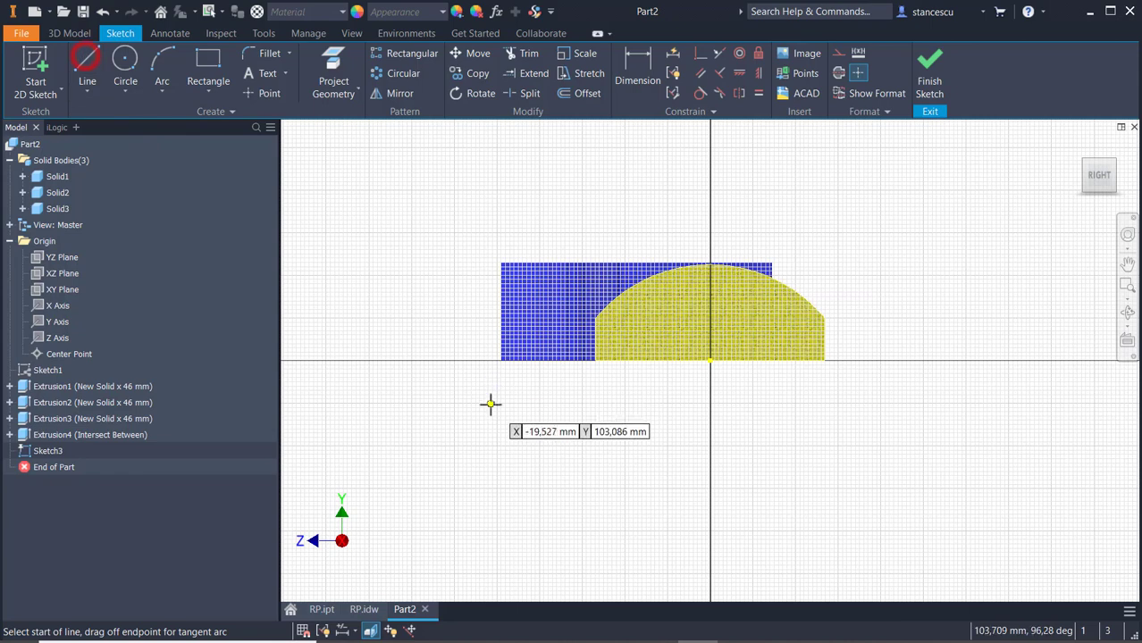
left_click(429, 380)
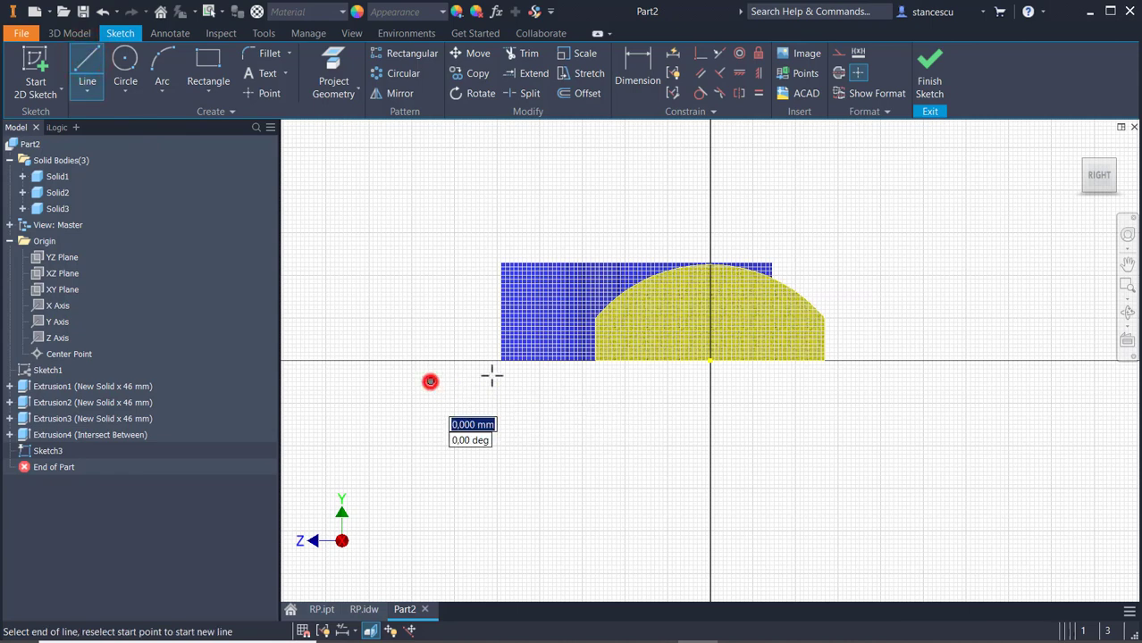
left_click(921, 380)
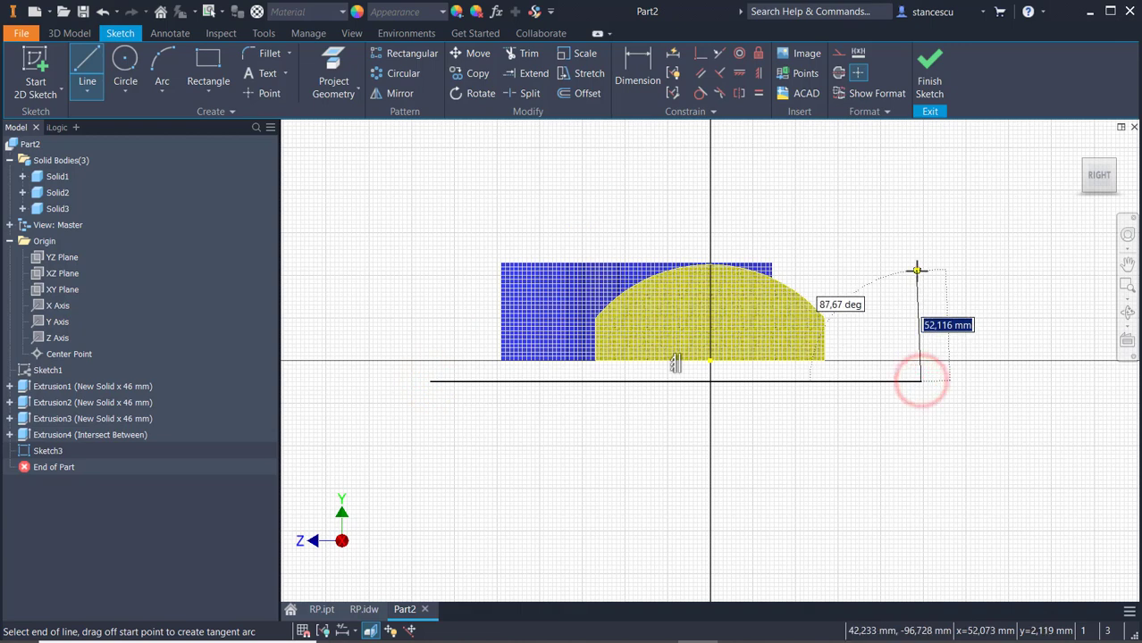
left_click(921, 292)
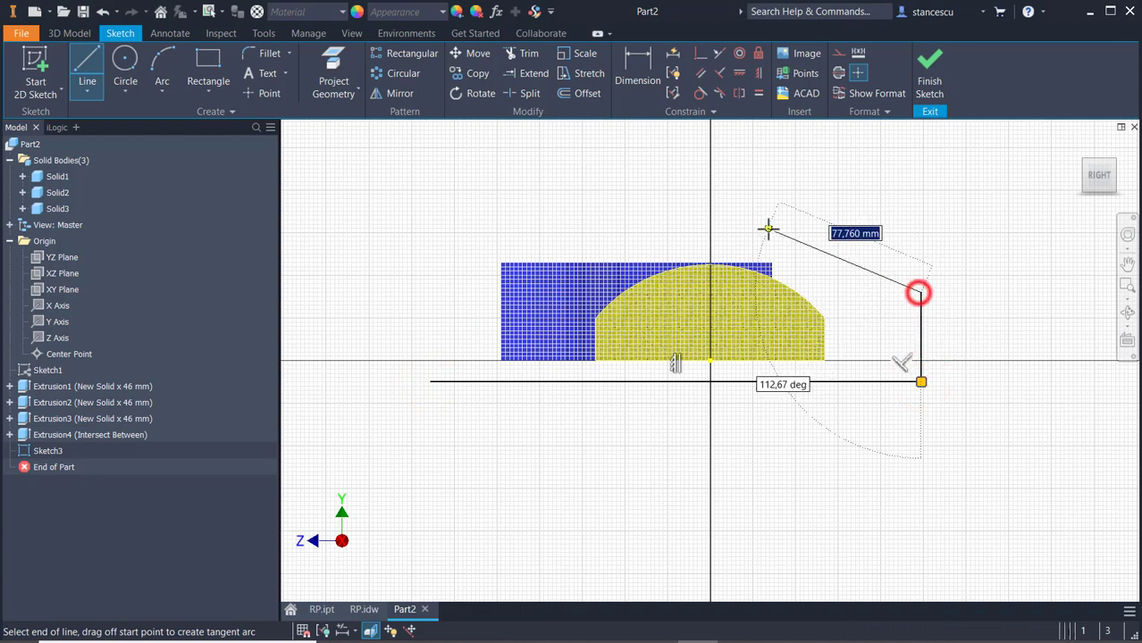
left_click(767, 230)
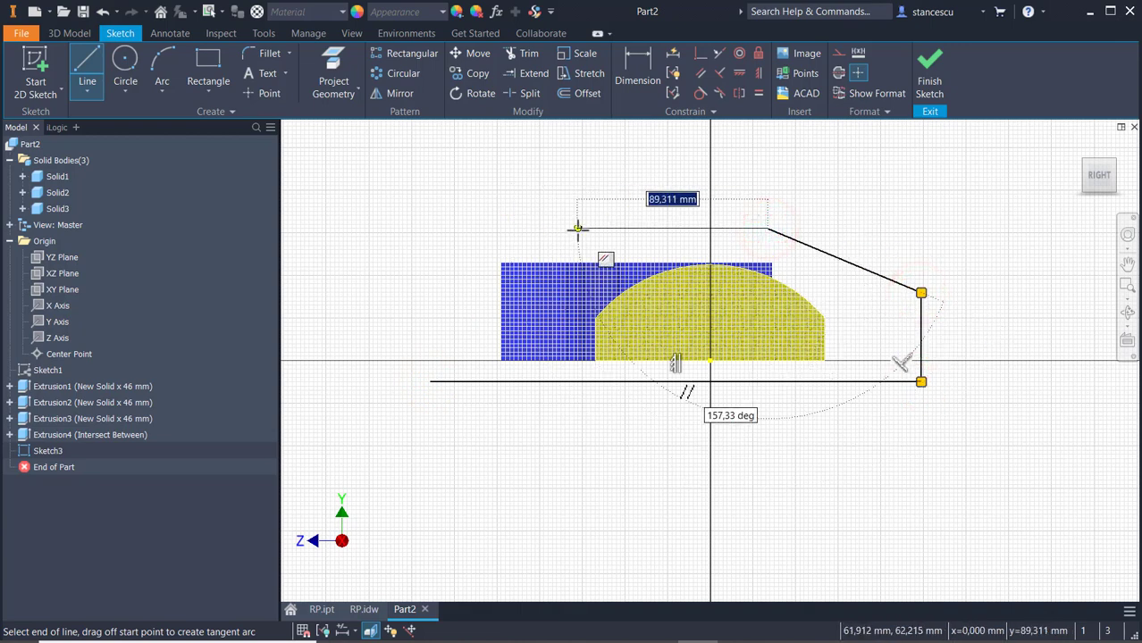
left_click(539, 228)
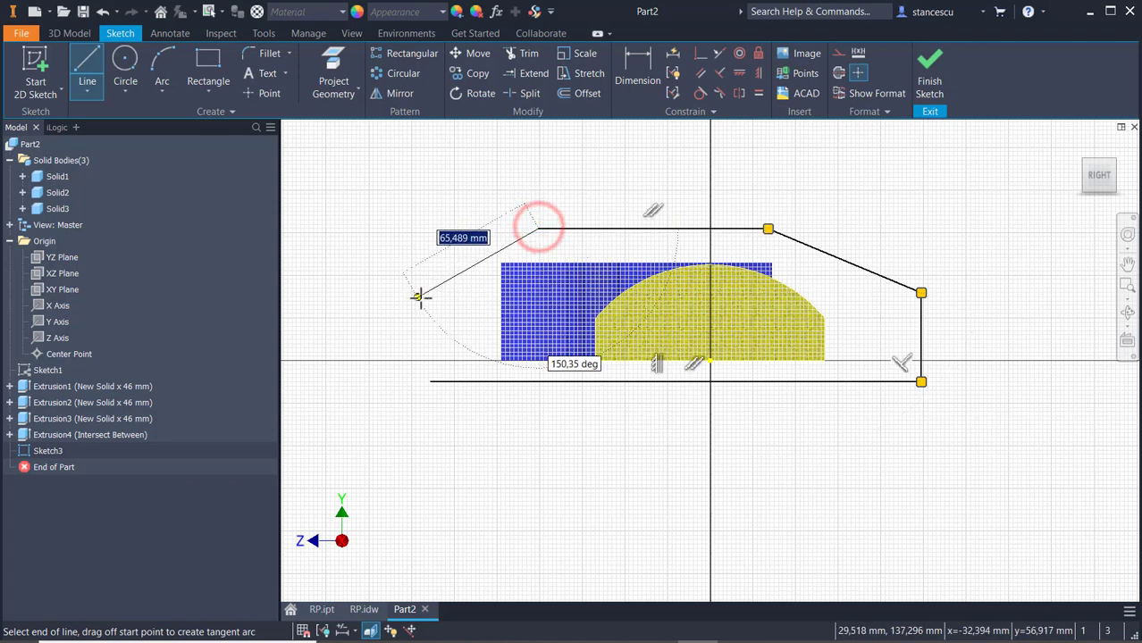
left_click(429, 298)
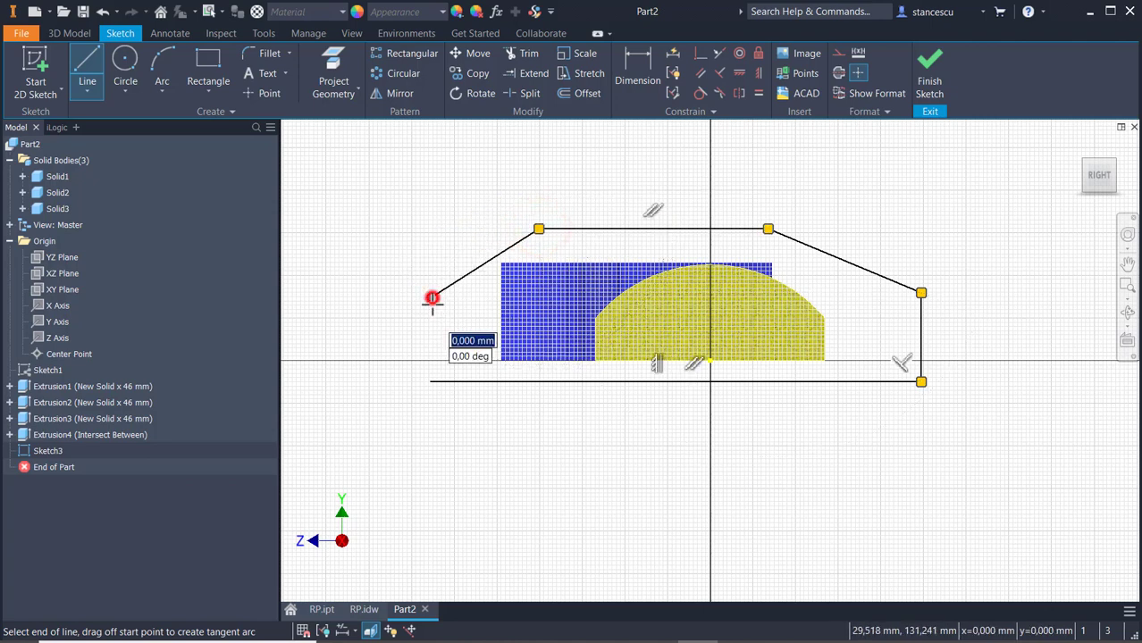
left_click(430, 382)
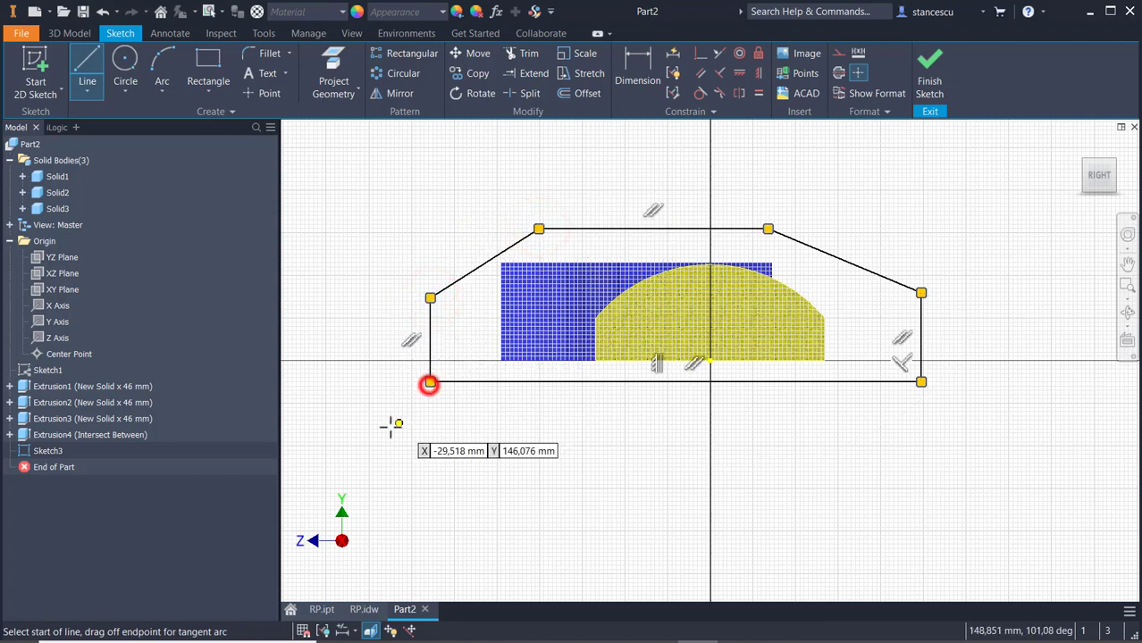
key("Escape")
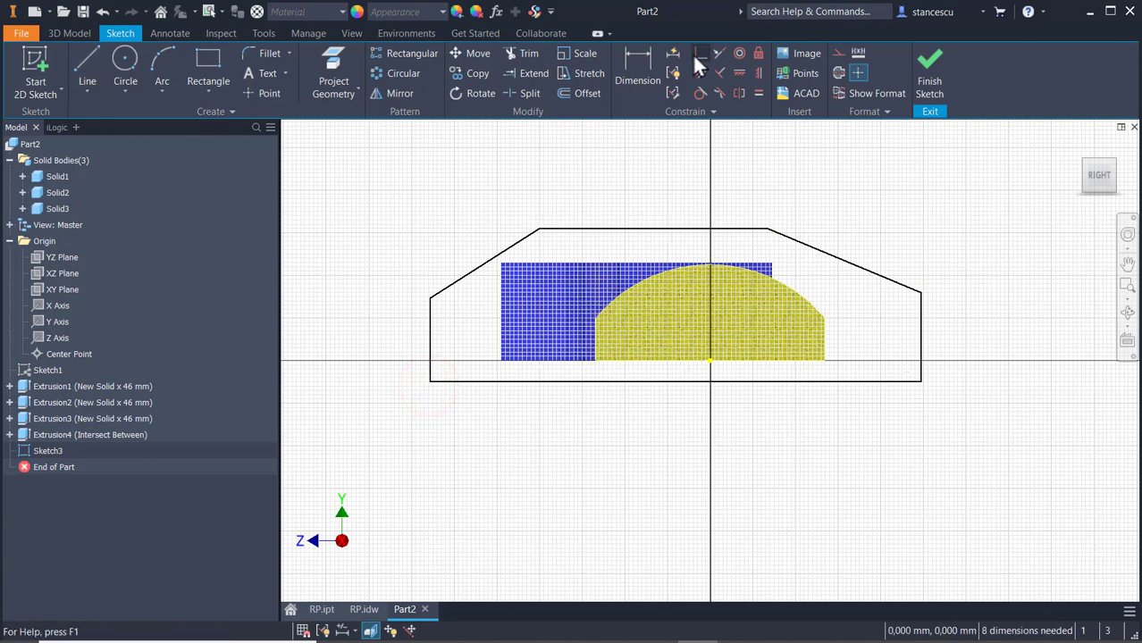
Make the midpoint of the profile's base line coincident with the sketch origin
left_click(698, 54)
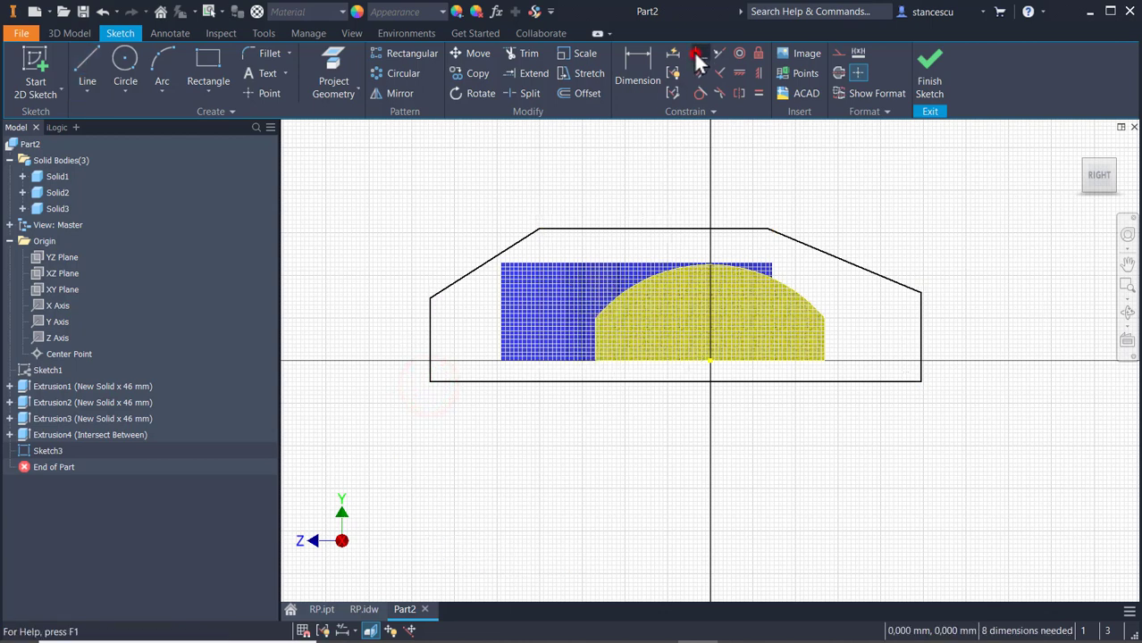
left_click(676, 381)
left_click(709, 364)
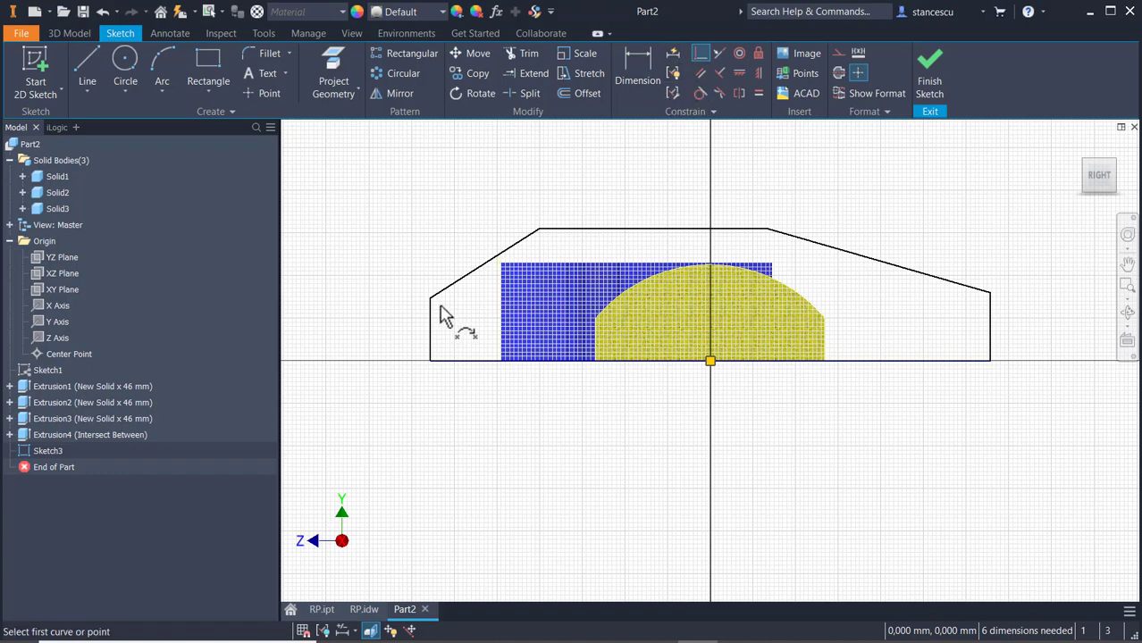
left_click(430, 362)
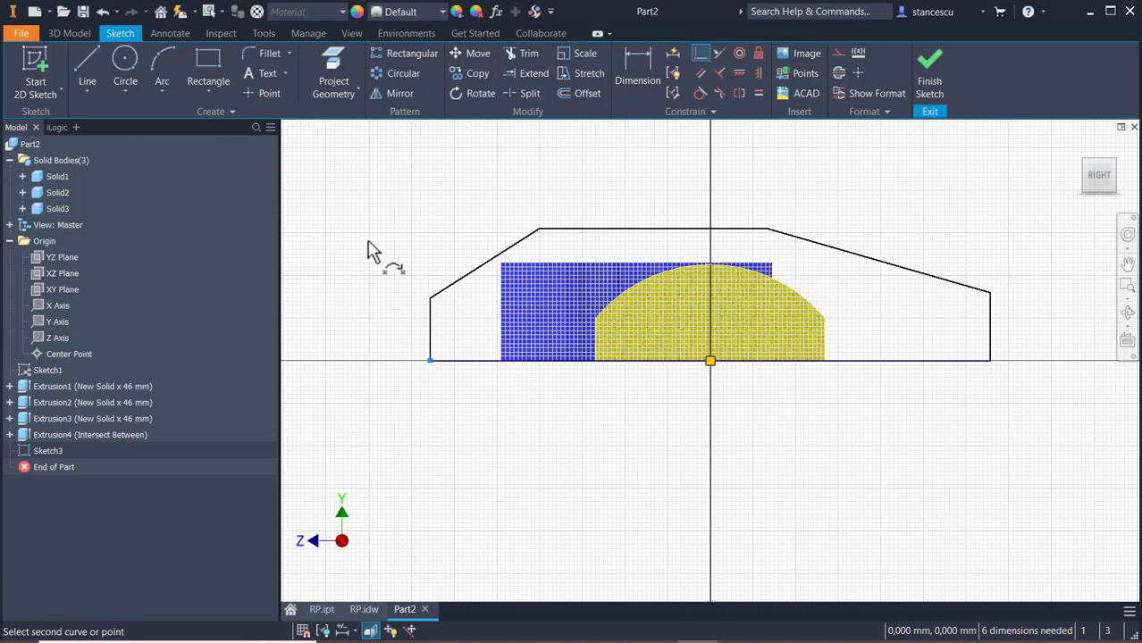
key("Escape")
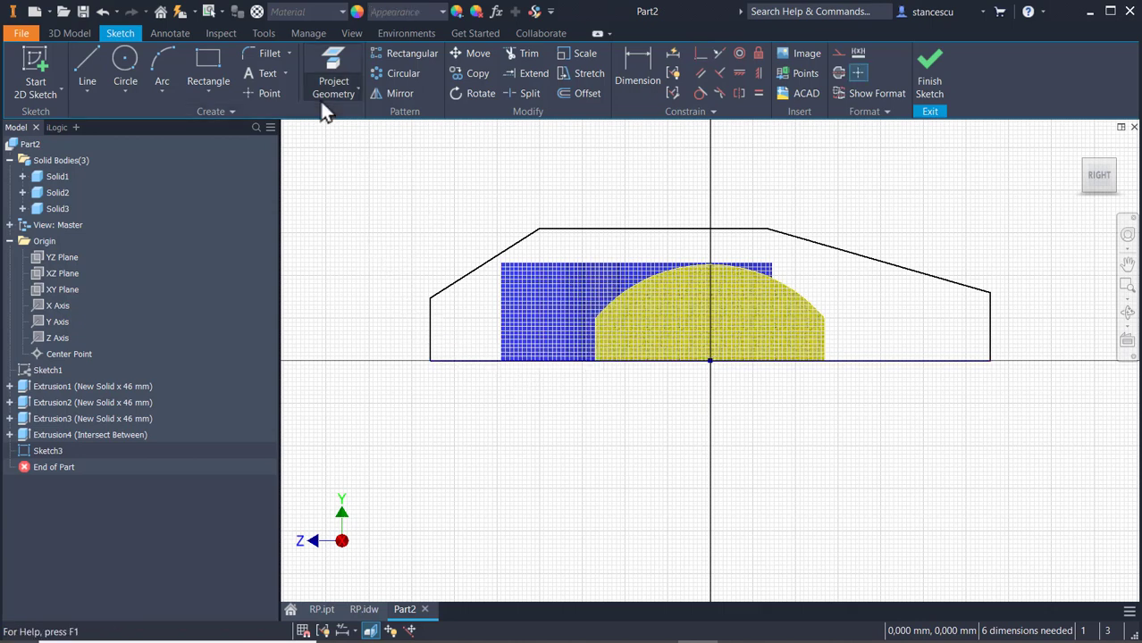
Project the blue arm's lower outer corner and make the profile's lower corner on that side coincident with it
left_click(334, 71)
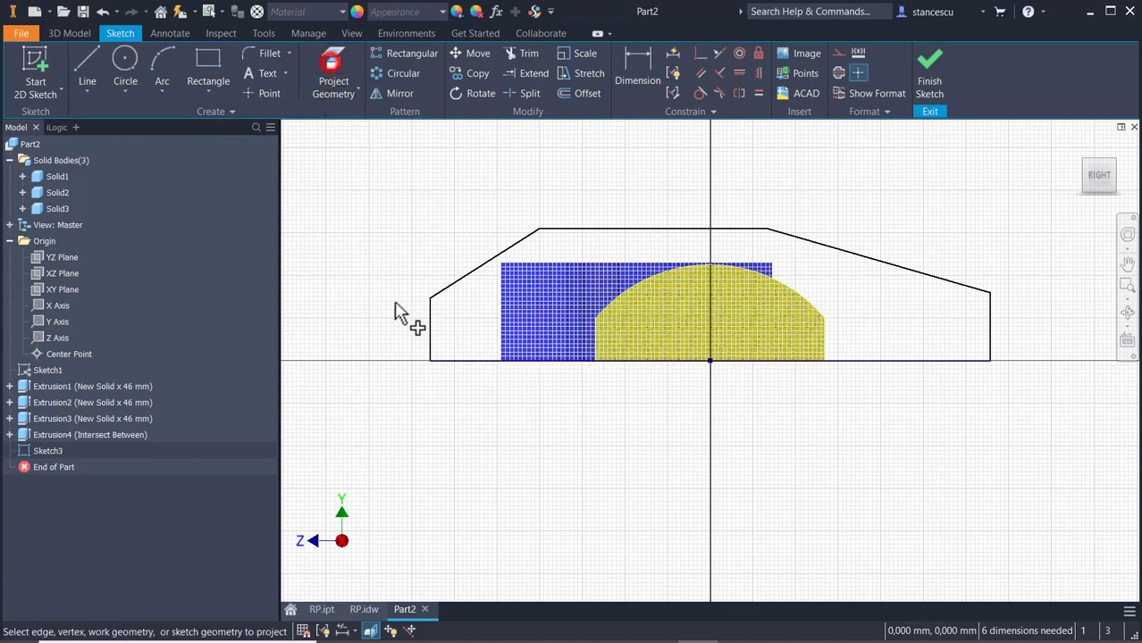
left_click(500, 362)
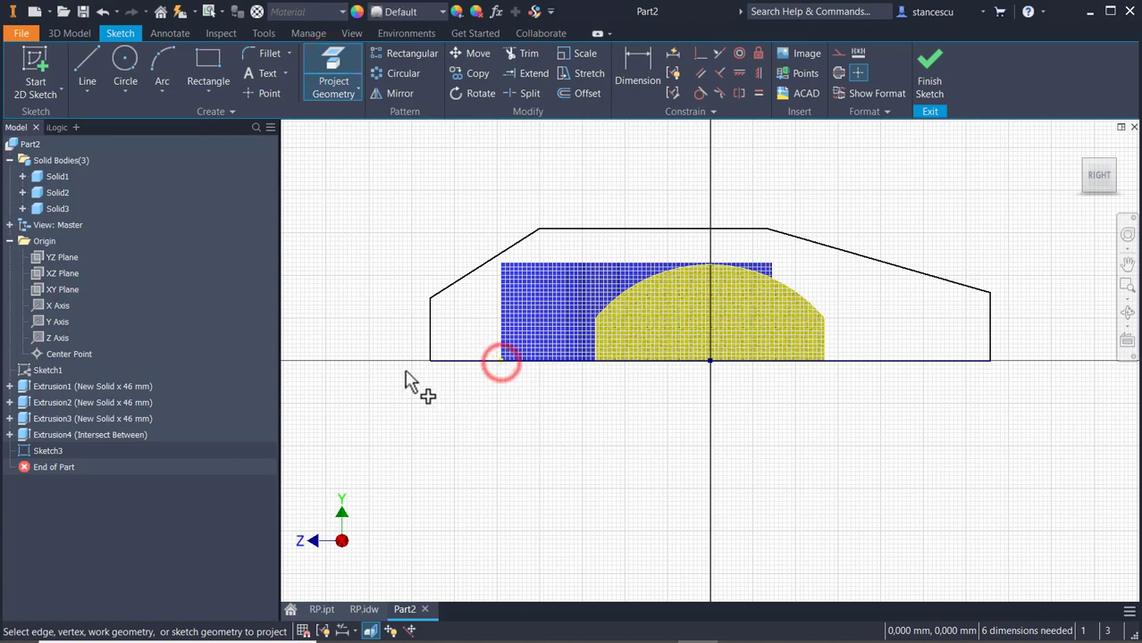
left_click(699, 53)
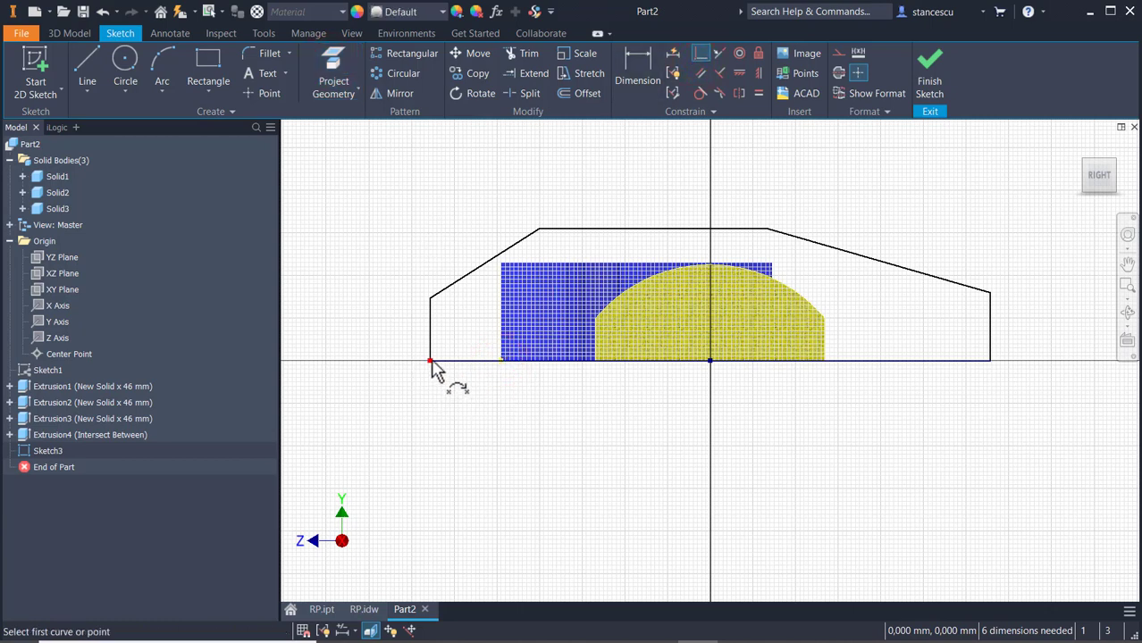
left_click(429, 361)
left_click(502, 360)
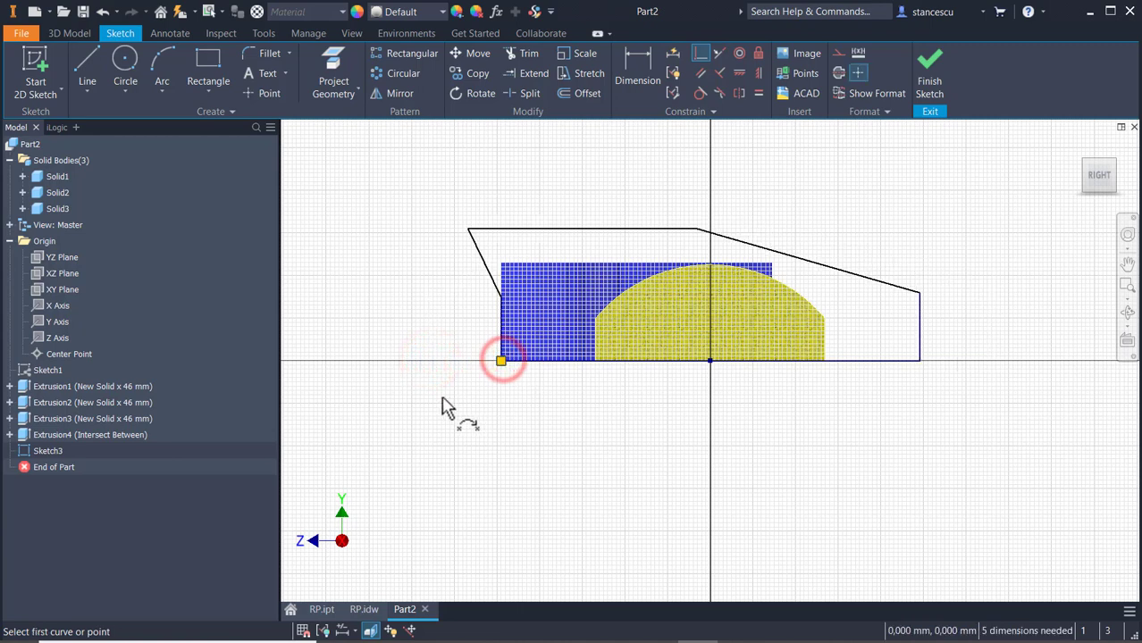
key("Escape")
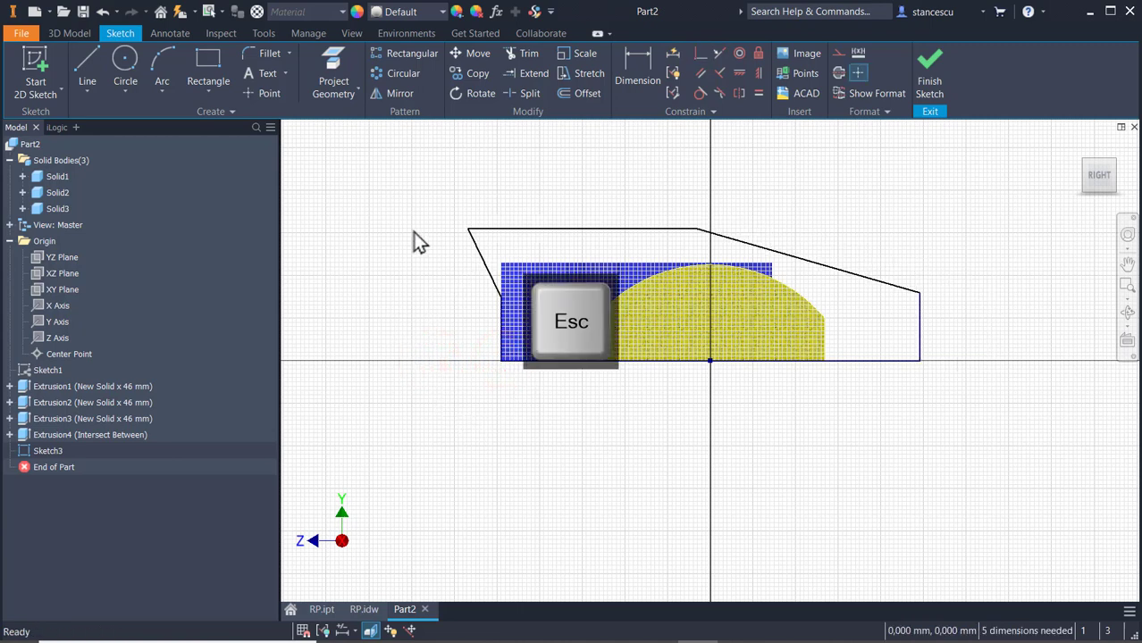
Reshape the profile's upper corner inward, project the solid's top edge and make the profile's top line collinear with it
left_click_drag(466, 230, 581, 245)
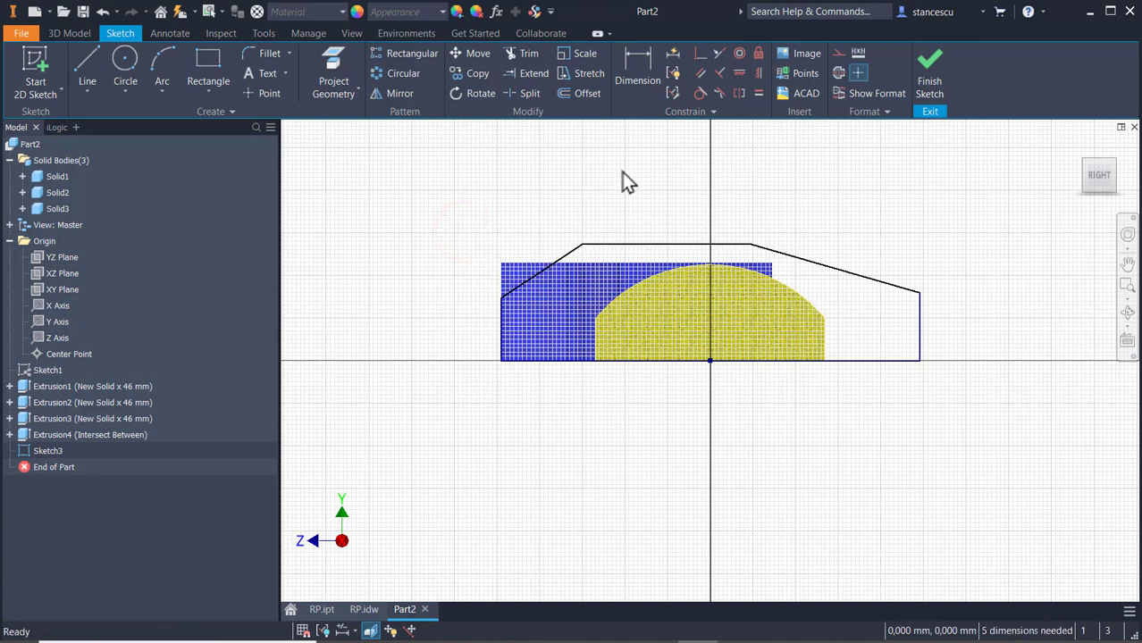
left_click(337, 56)
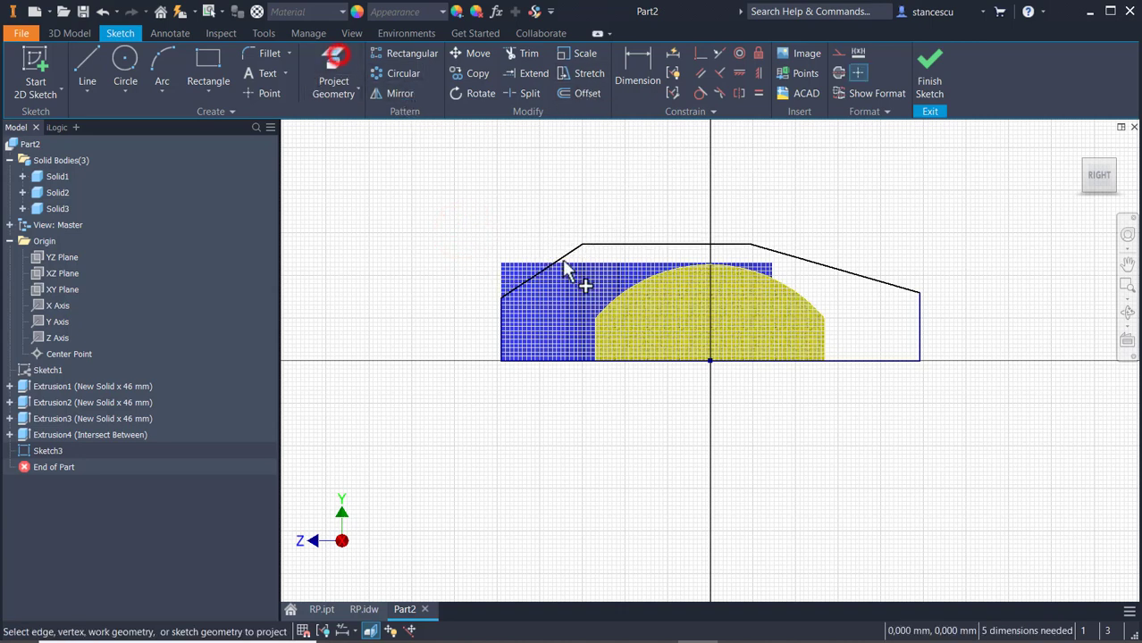
left_click(671, 263)
left_click(720, 52)
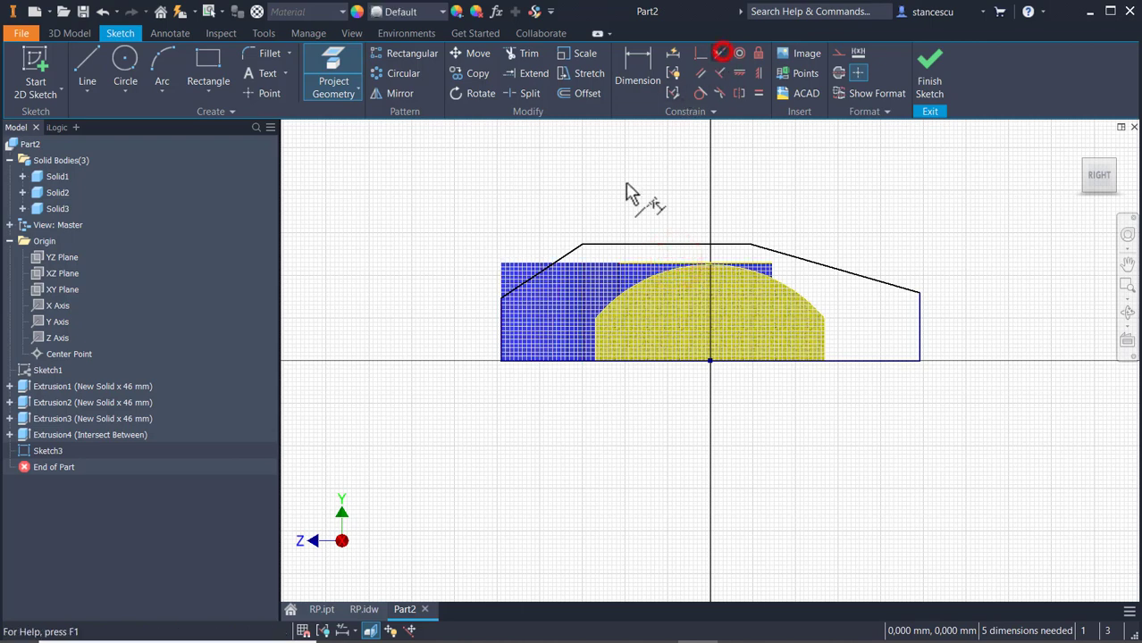
left_click(650, 244)
left_click(662, 264)
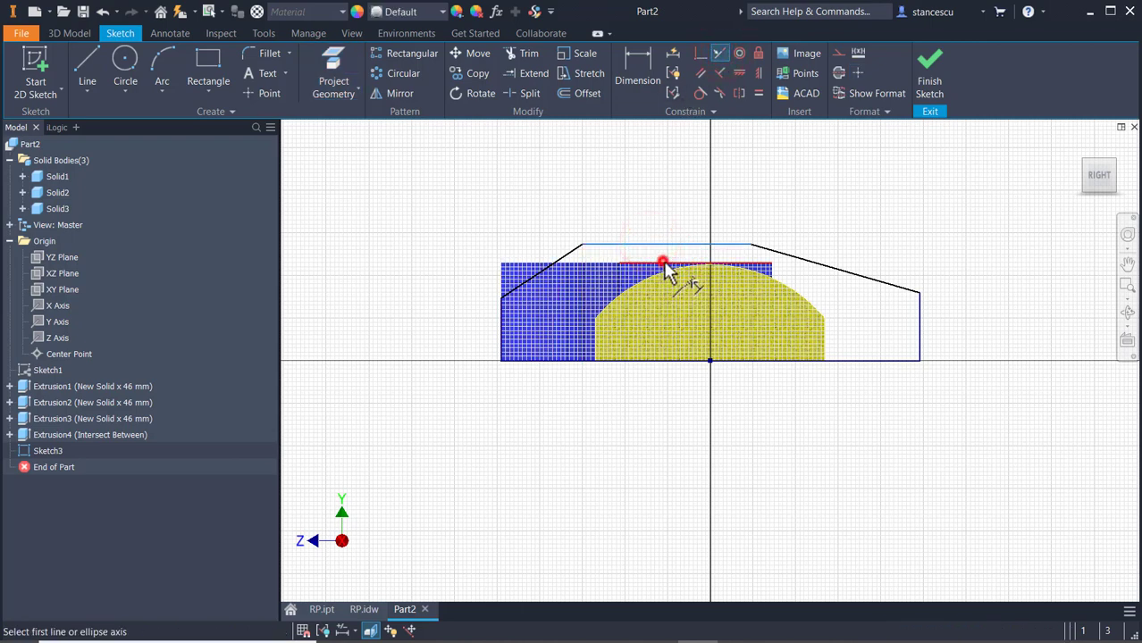
Apply Equal constraints between the profile's two sloped lines and between its two vertical end lines
left_click(760, 93)
left_click(531, 280)
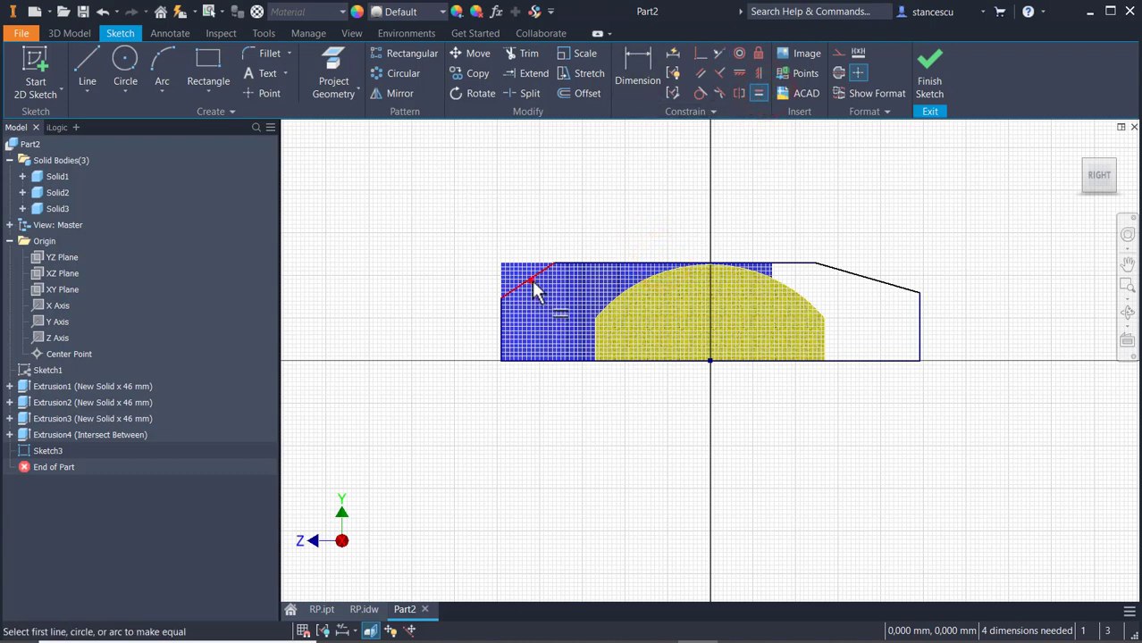
left_click(864, 276)
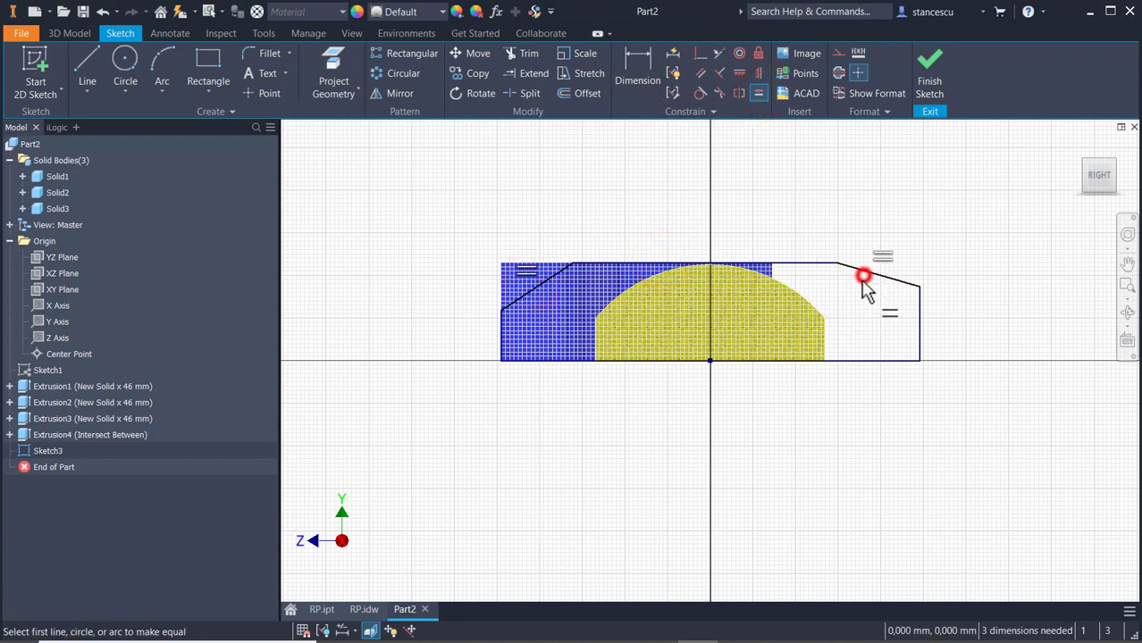
left_click(501, 329)
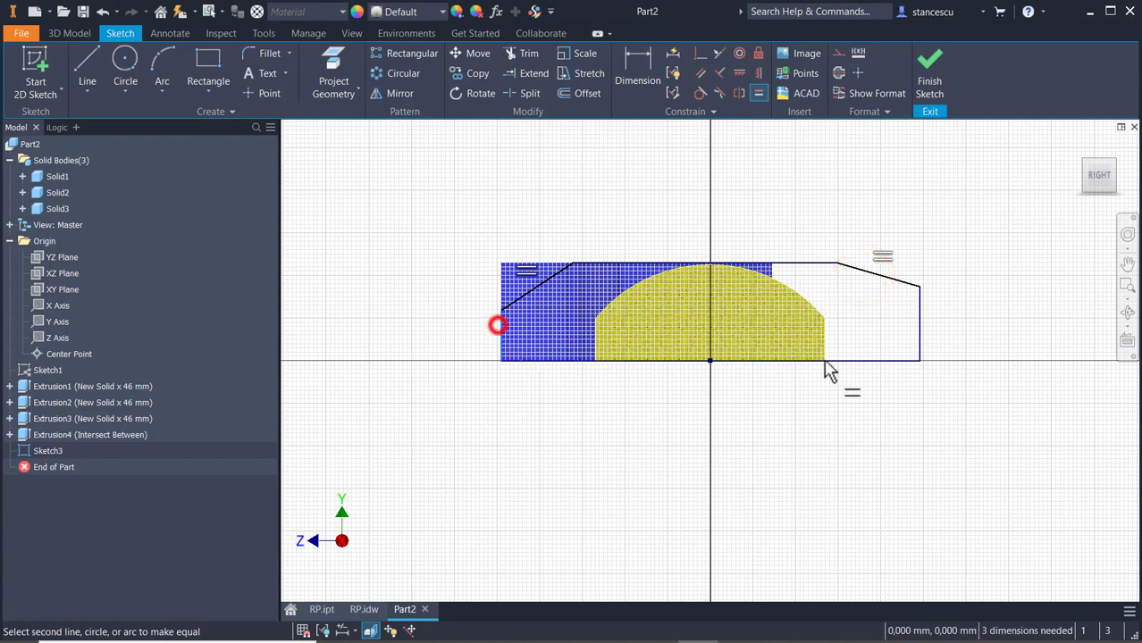
left_click(919, 331)
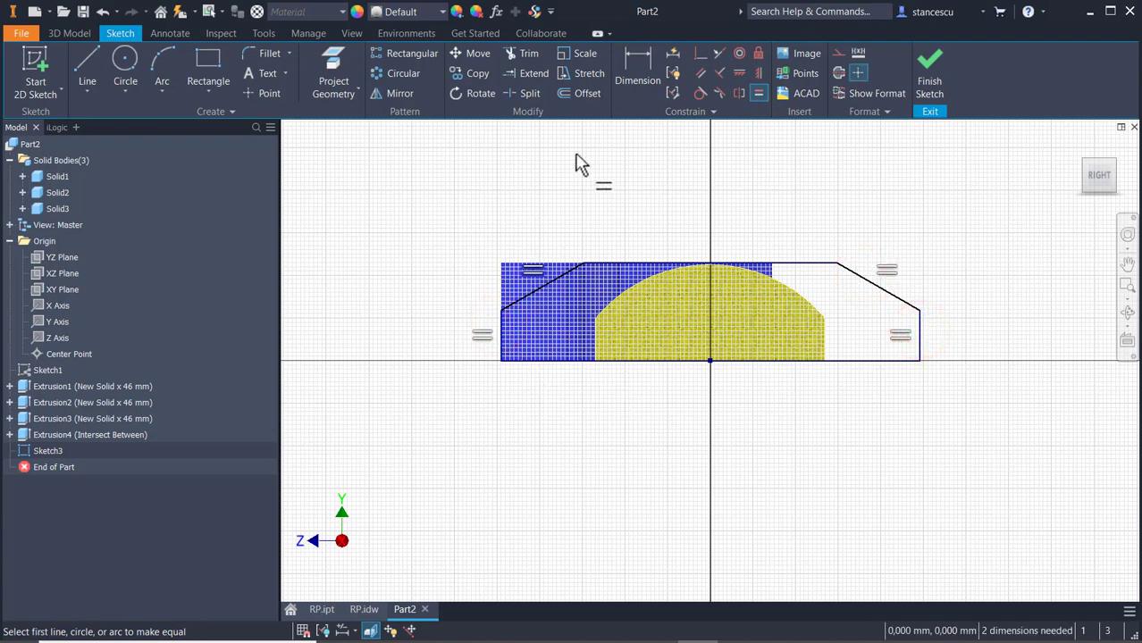
Dimension the profile's top line to 40 mm
left_click(634, 59)
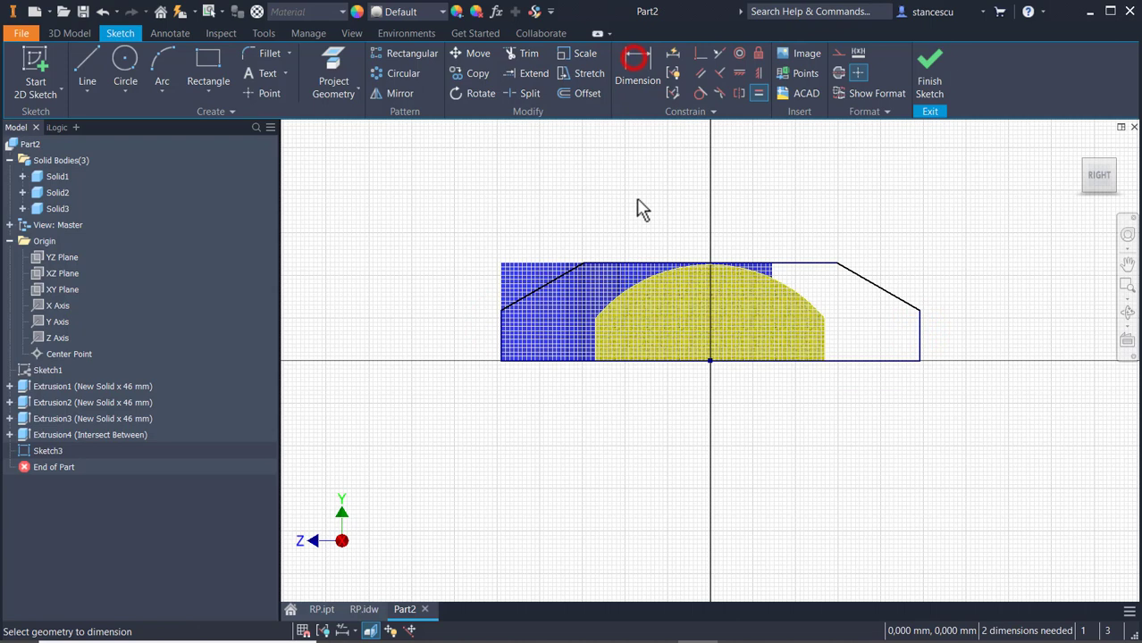
left_click(805, 262)
left_click(757, 229)
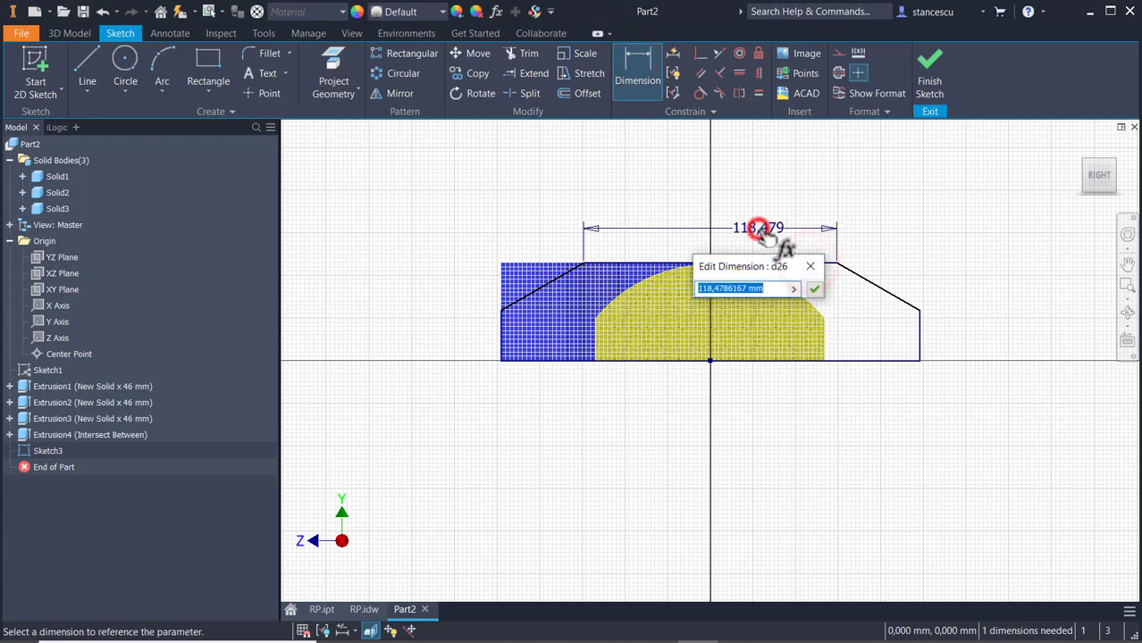
type("40")
key("Return")
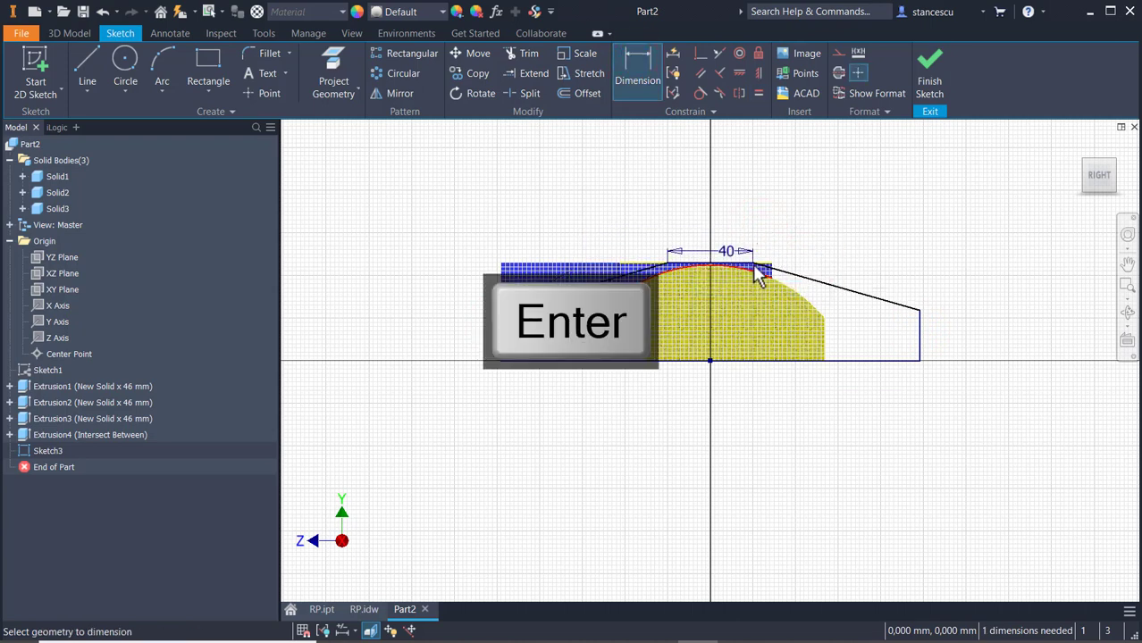
Dimension the angle between the profile's top line and the sloped line beside it to 19 degrees and finish the sketch
left_click(740, 262)
left_click(824, 282)
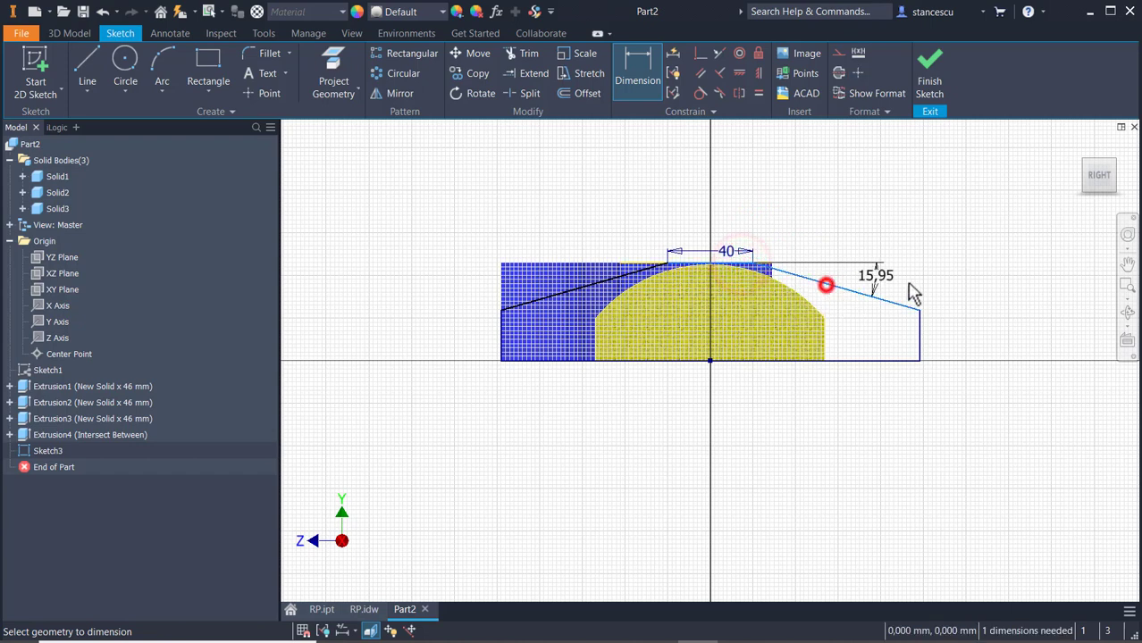
left_click(879, 283)
type("19")
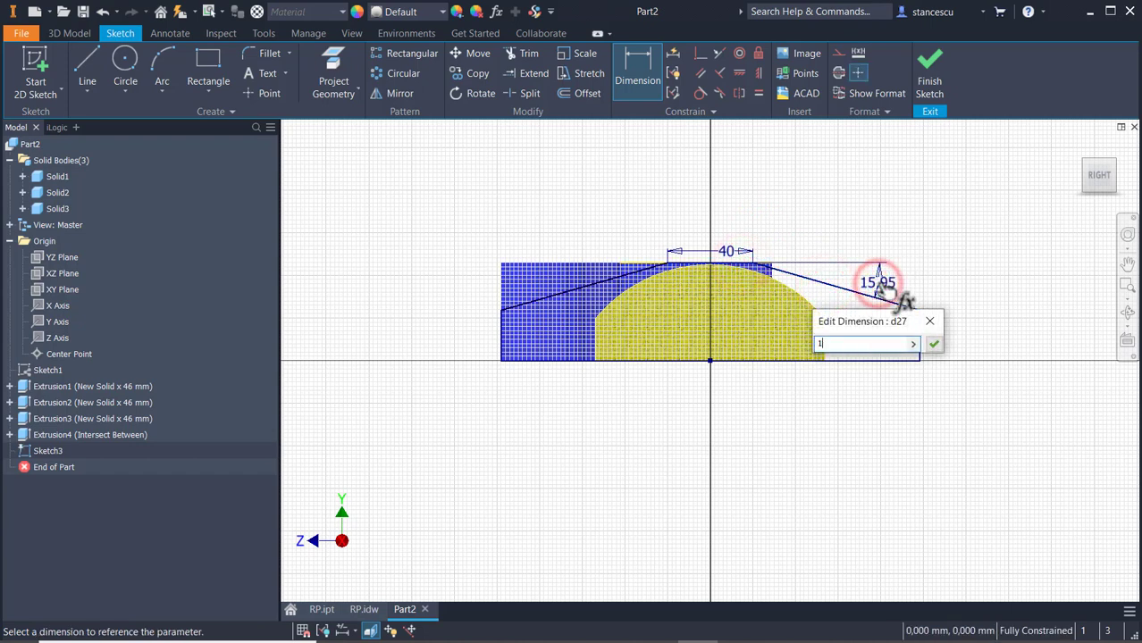
key("Return")
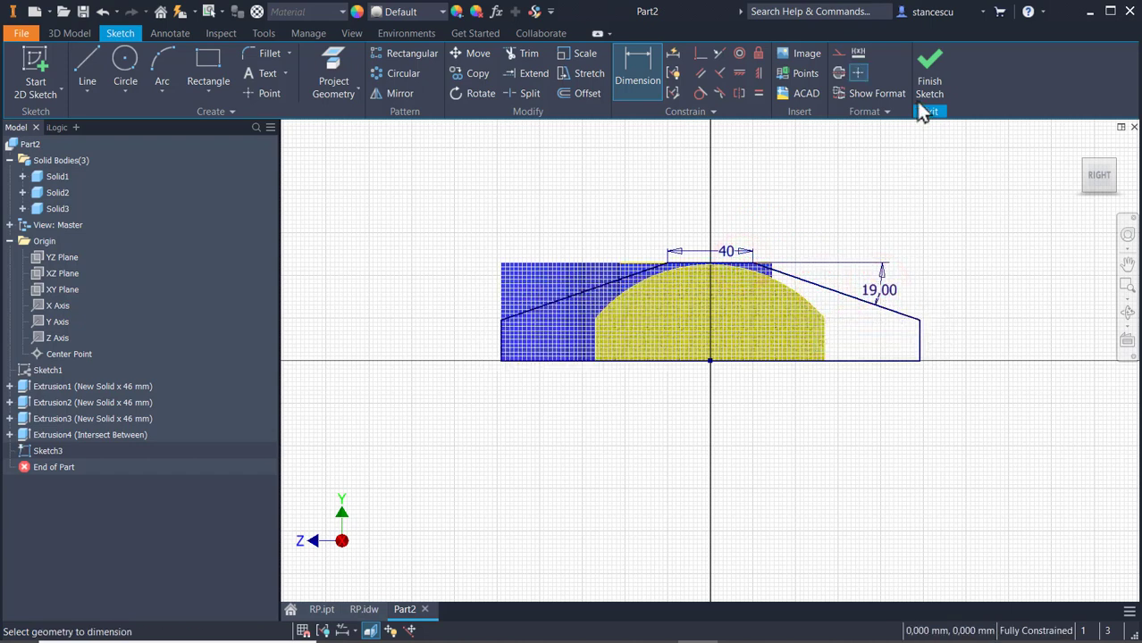
left_click(931, 62)
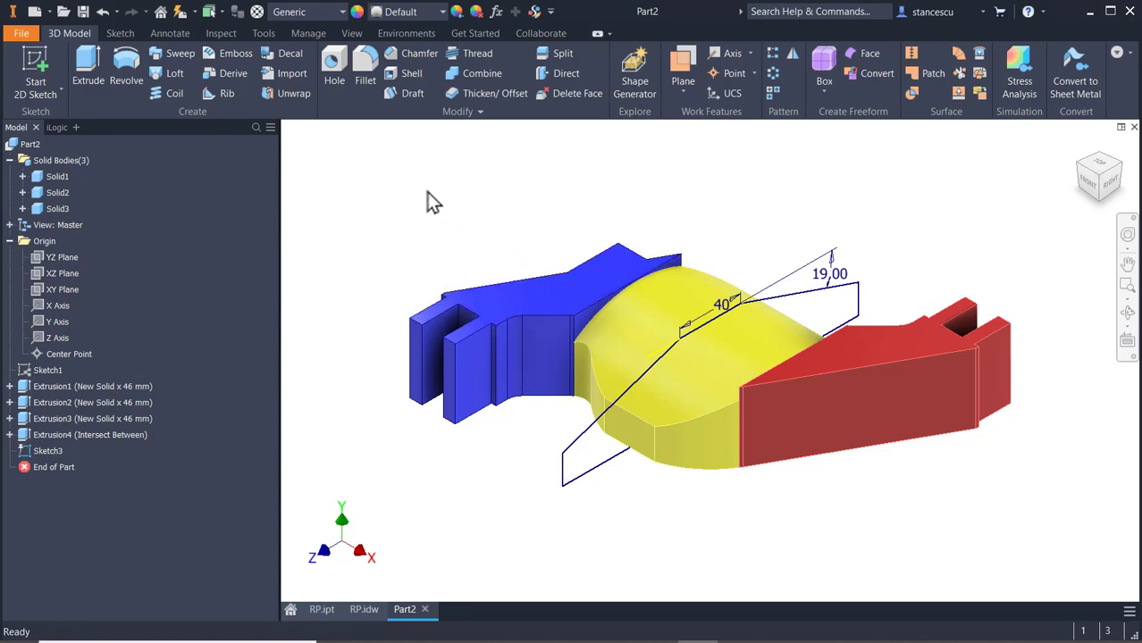
Set up an Intersect extrusion of the sloped side profile through all, flipped toward the blue arm and applied to that solid only
left_click(83, 68)
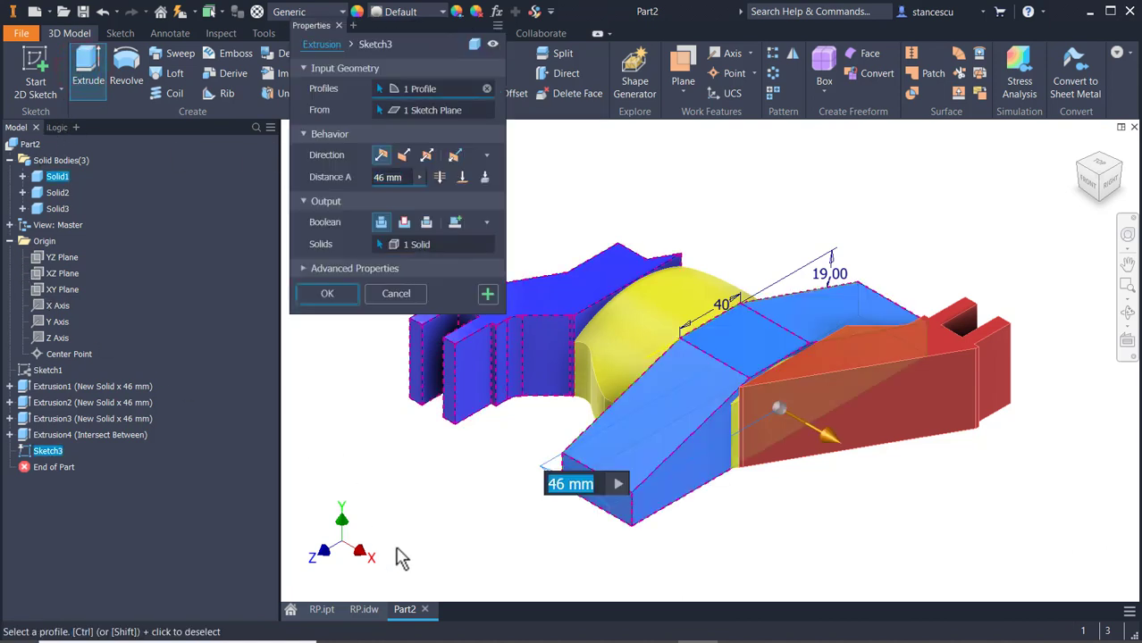
left_click(403, 157)
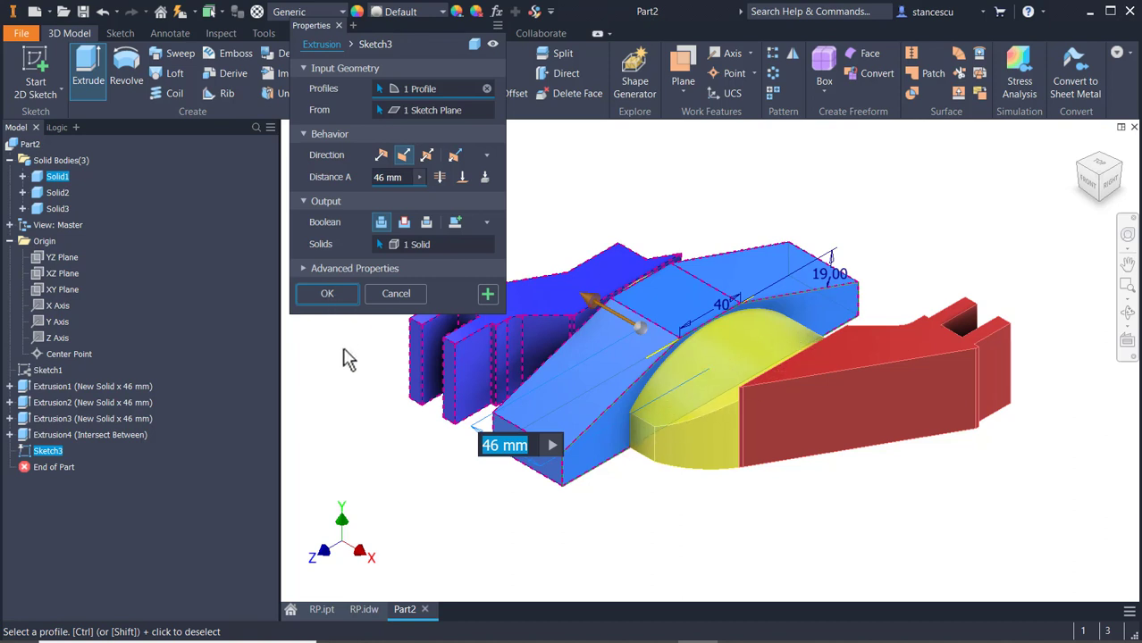
left_click(426, 221)
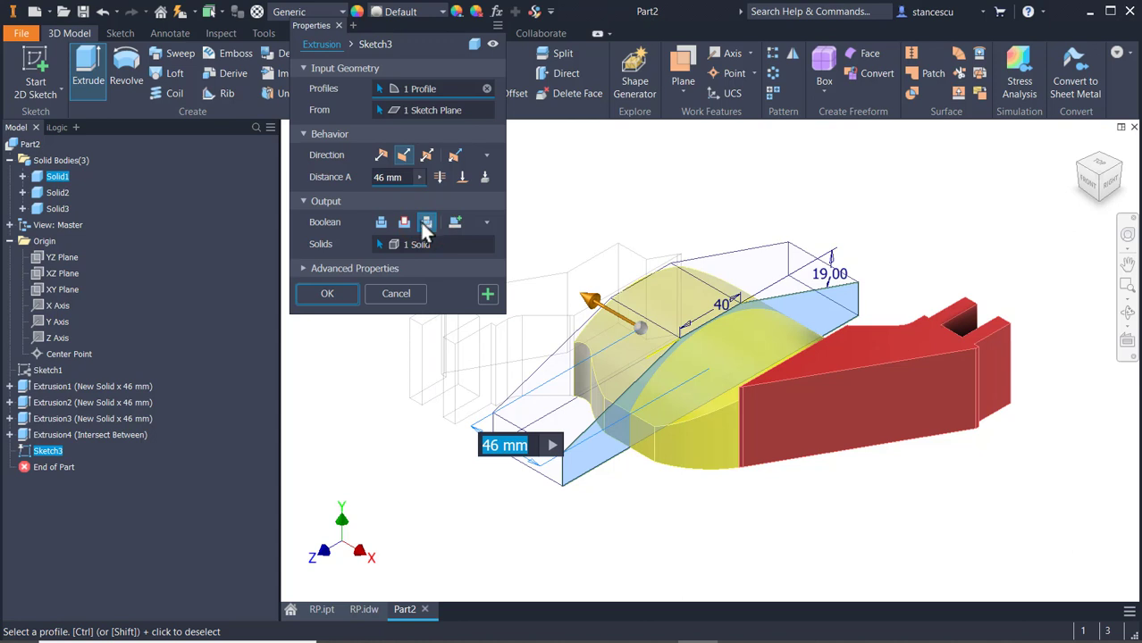
left_click(480, 245)
left_click(487, 244)
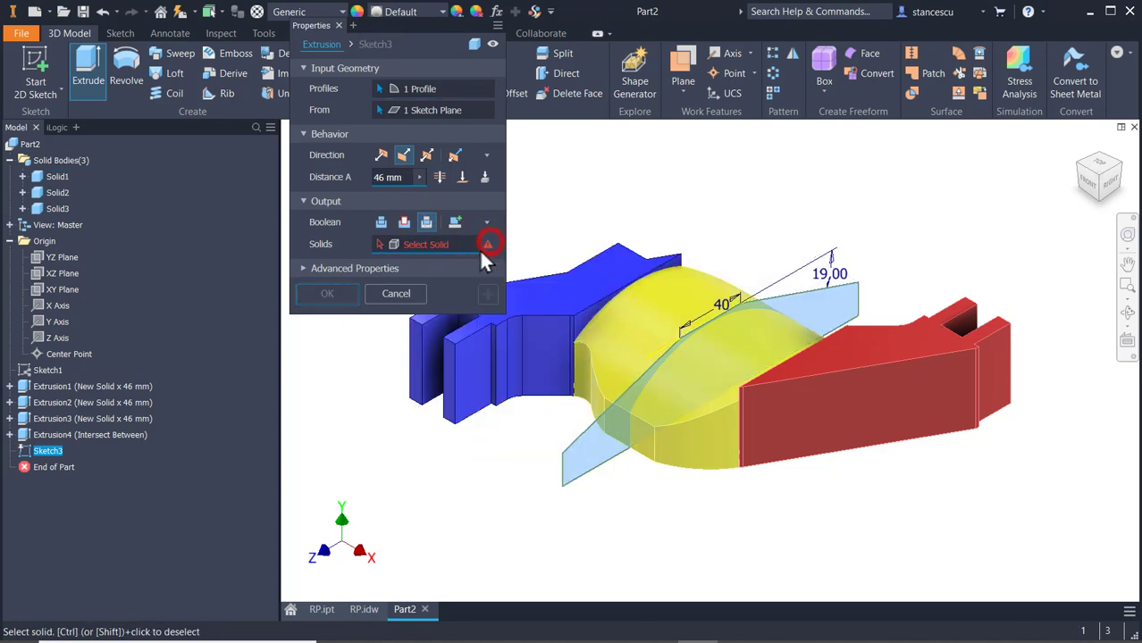
left_click(514, 334)
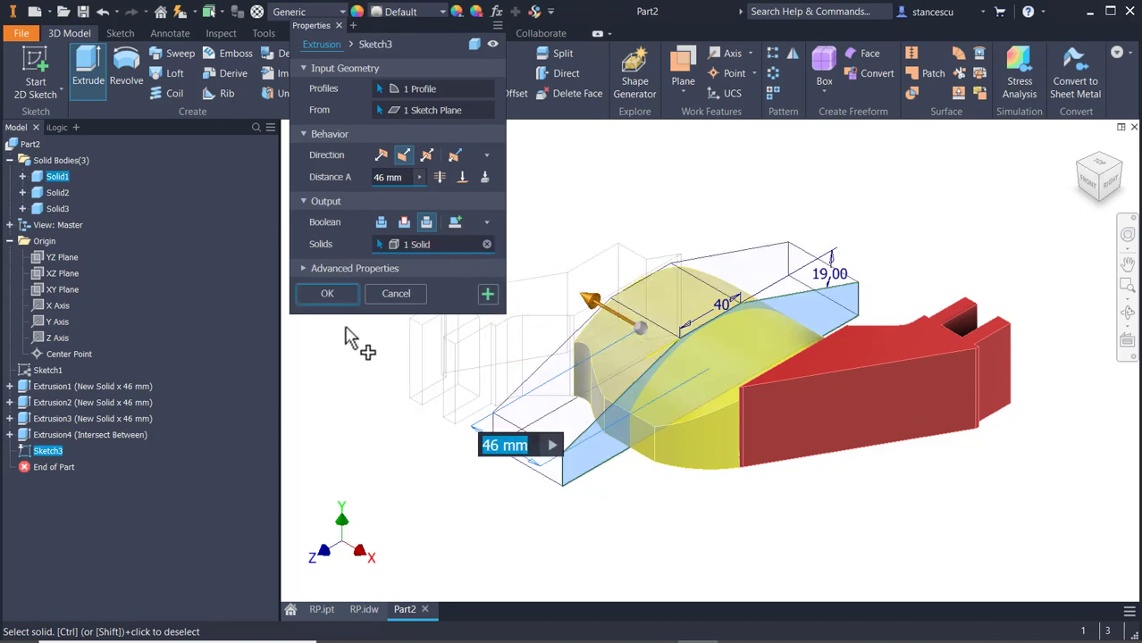
left_click(440, 178)
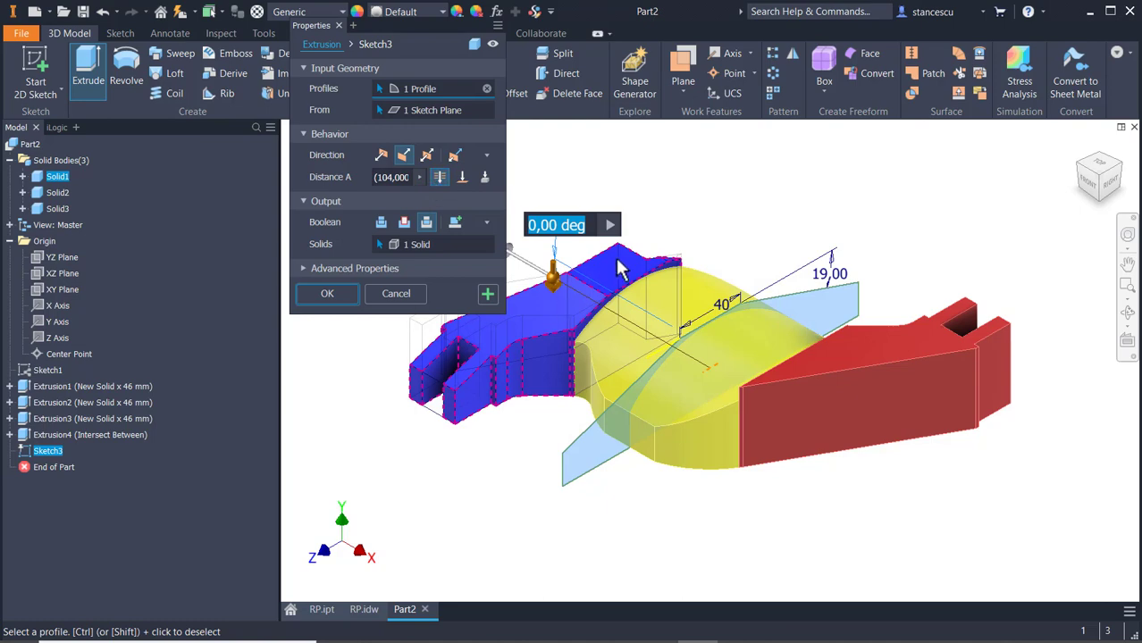
Apply the flipped Sketch3 extrusion as an intersection with the blue solid, keeping the Extrude command running for another feature
middle_click_drag(677, 328, 840, 351)
scroll(718, 314, "up", 3)
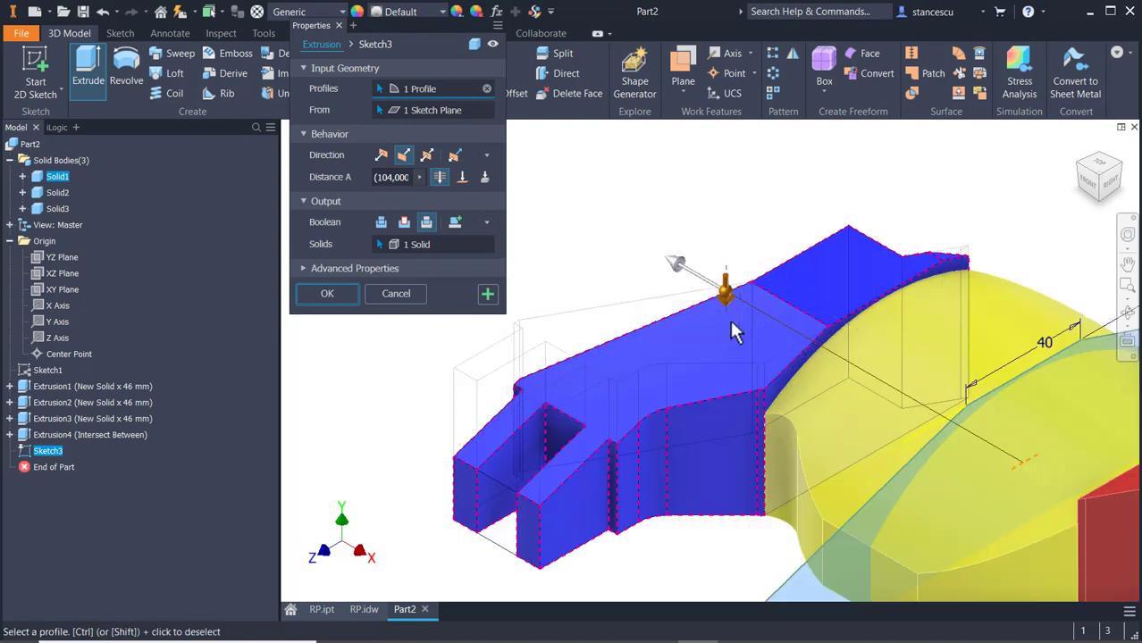
middle_click_drag(726, 327, 612, 269)
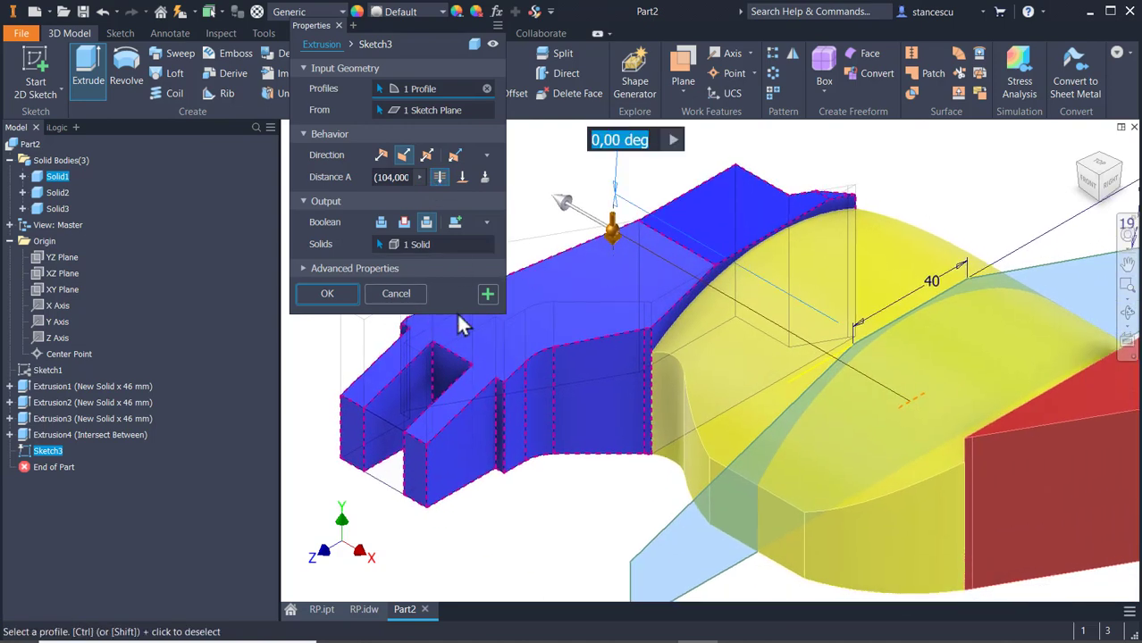
left_click(487, 295)
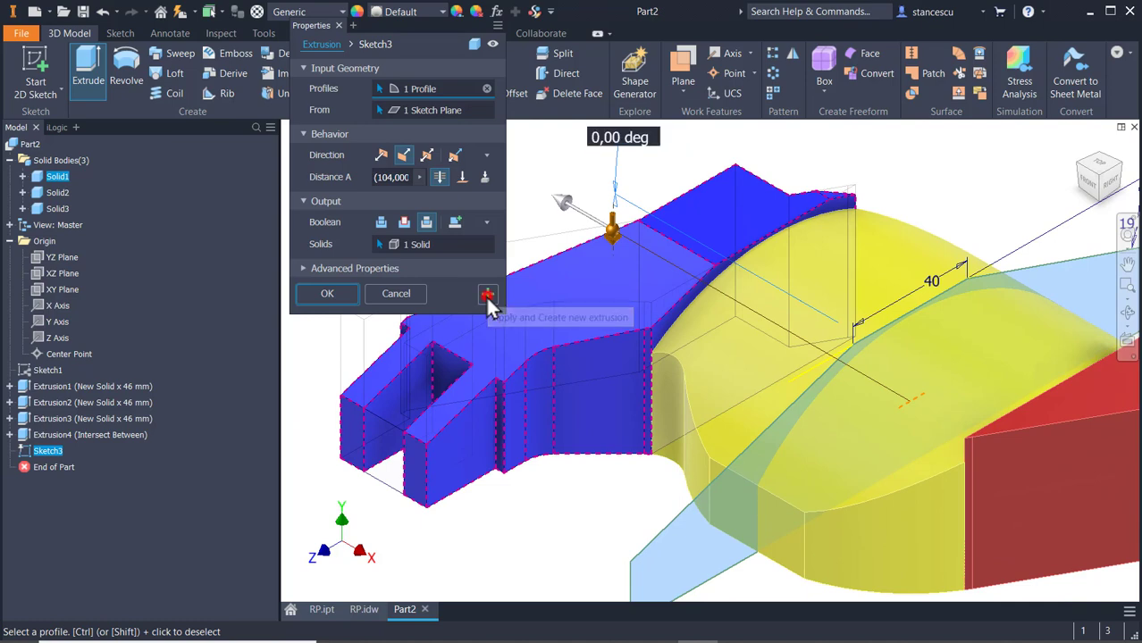
Extrude the Sketch3 profile in the default direction as an intersection, with the red solid as target instead of the blue one
middle_click_drag(604, 439, 482, 321)
scroll(530, 399, "down", 3)
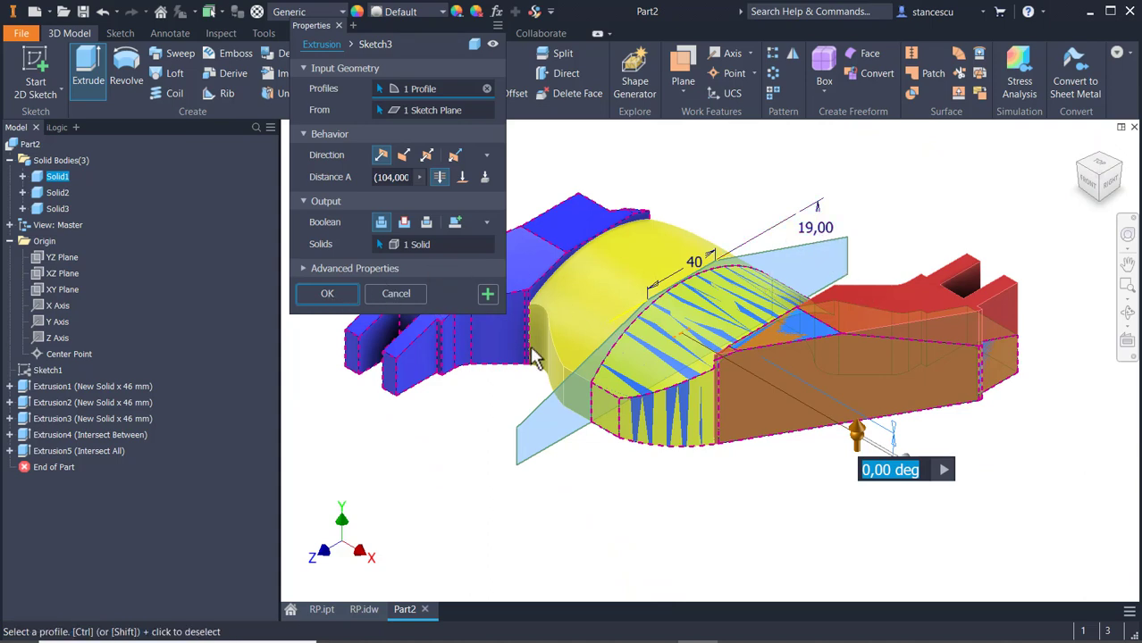
left_click(401, 159)
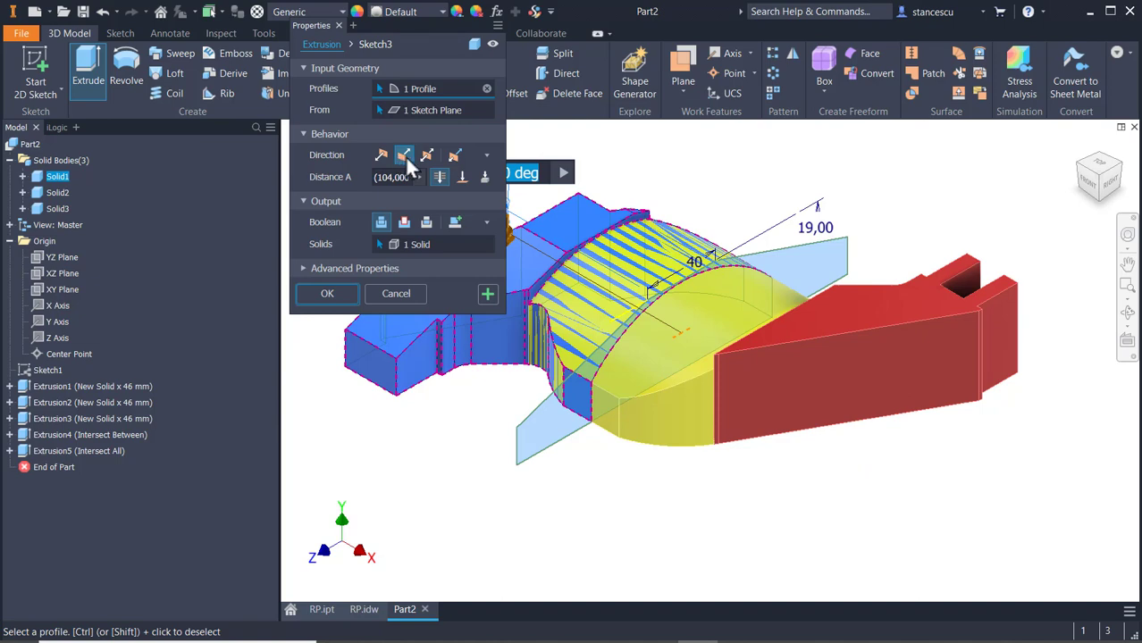
left_click(377, 157)
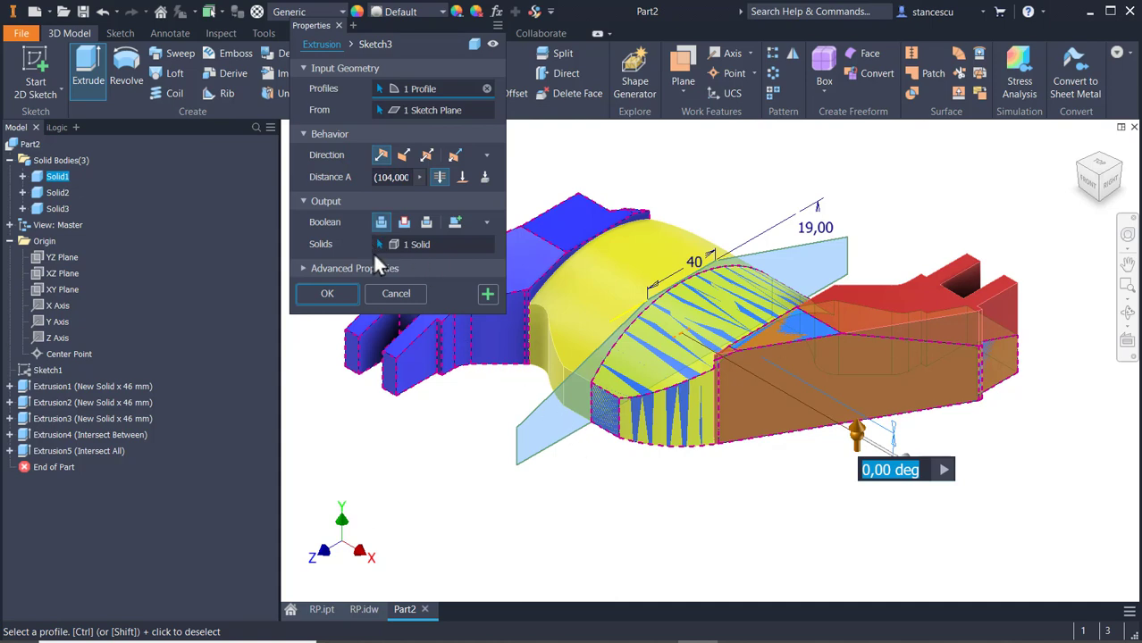
left_click(427, 223)
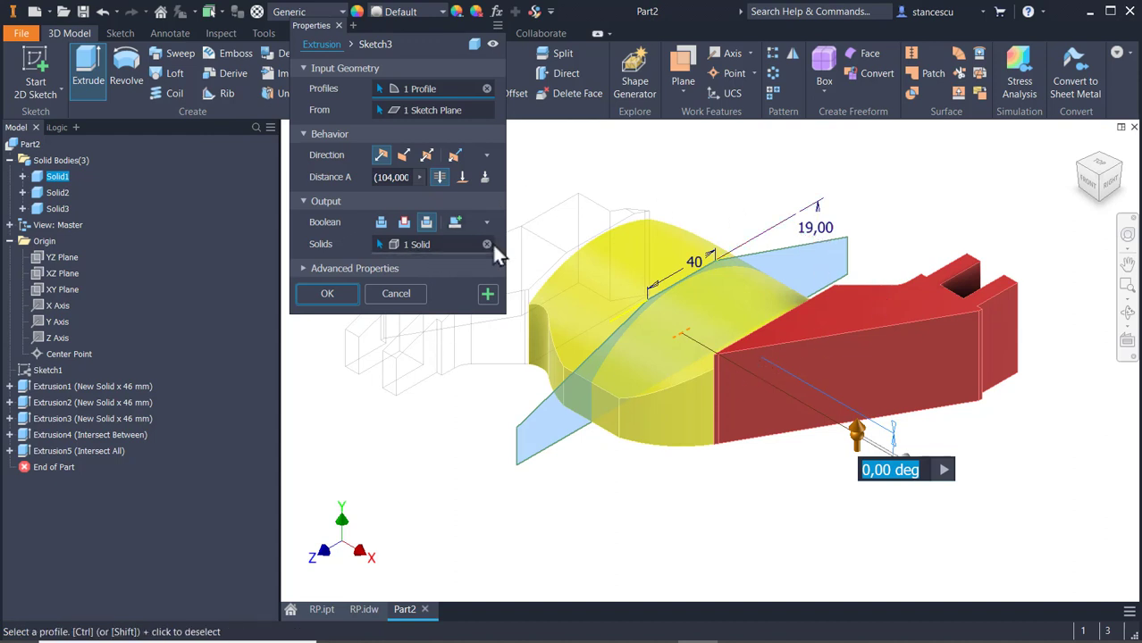
left_click(487, 244)
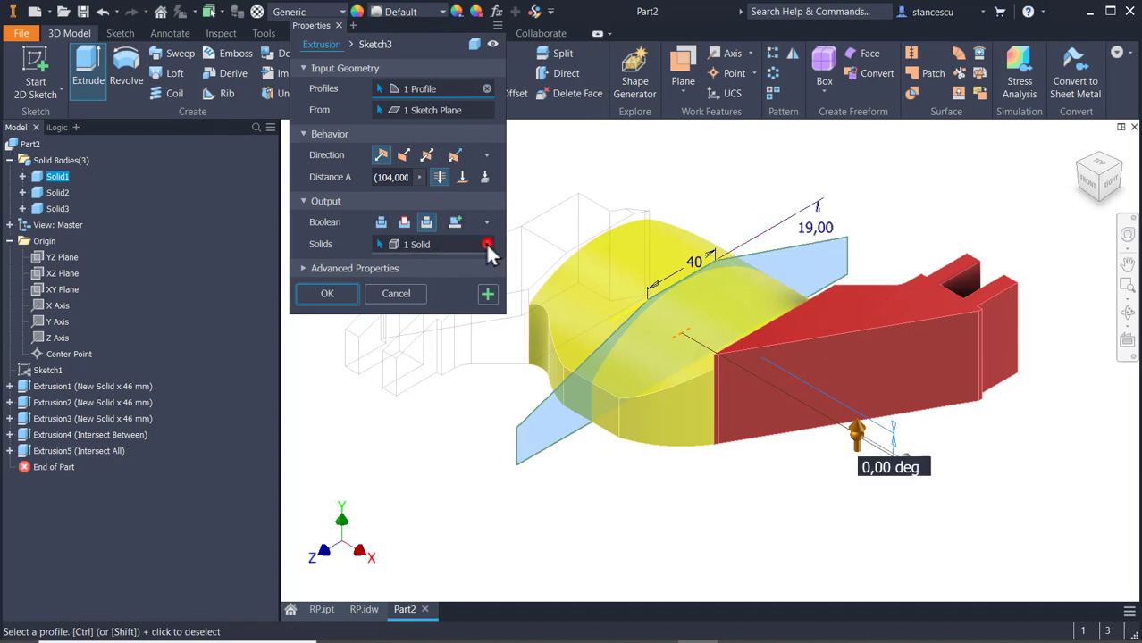
left_click(890, 341)
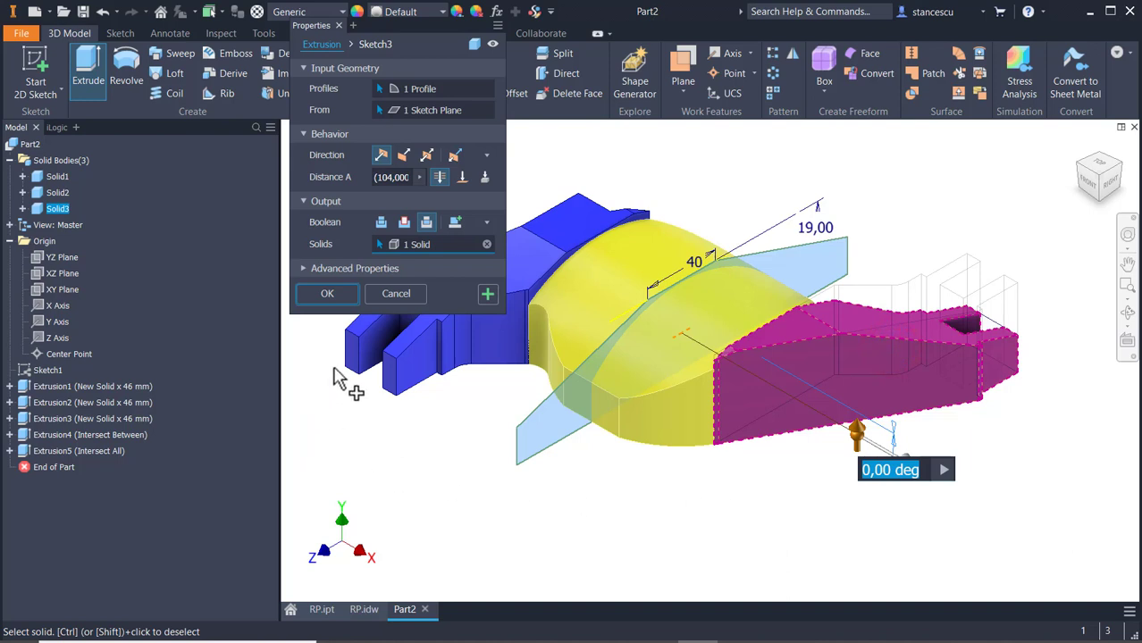
left_click(325, 301)
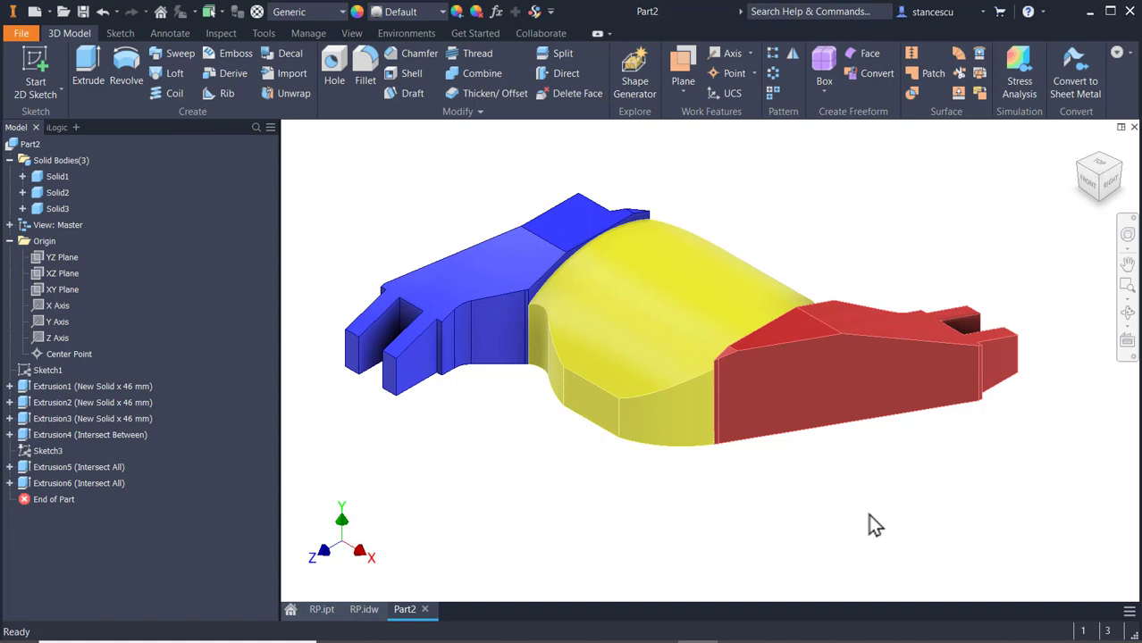
Combine the blue solid with the yellow middle solid using Join, with the yellow one as the base body
mouse_move(734, 518)
middle_mouse_down("shift")
mouse_move(786, 494)
mouse_move(795, 475)
mouse_move(756, 510)
mouse_move(630, 530)
mouse_move(594, 602)
mouse_move(670, 536)
mouse_move(780, 518)
mouse_move(715, 528)
mouse_move(800, 531)
mouse_move(803, 513)
mouse_move(715, 525)
middle_mouse_up("shift")
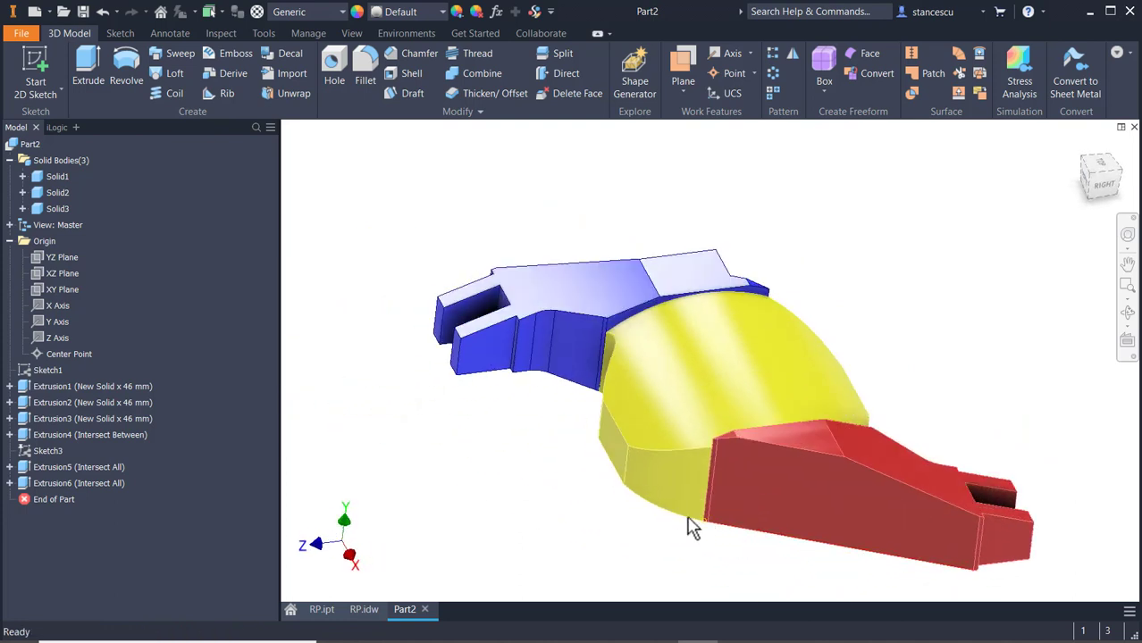
key("F6")
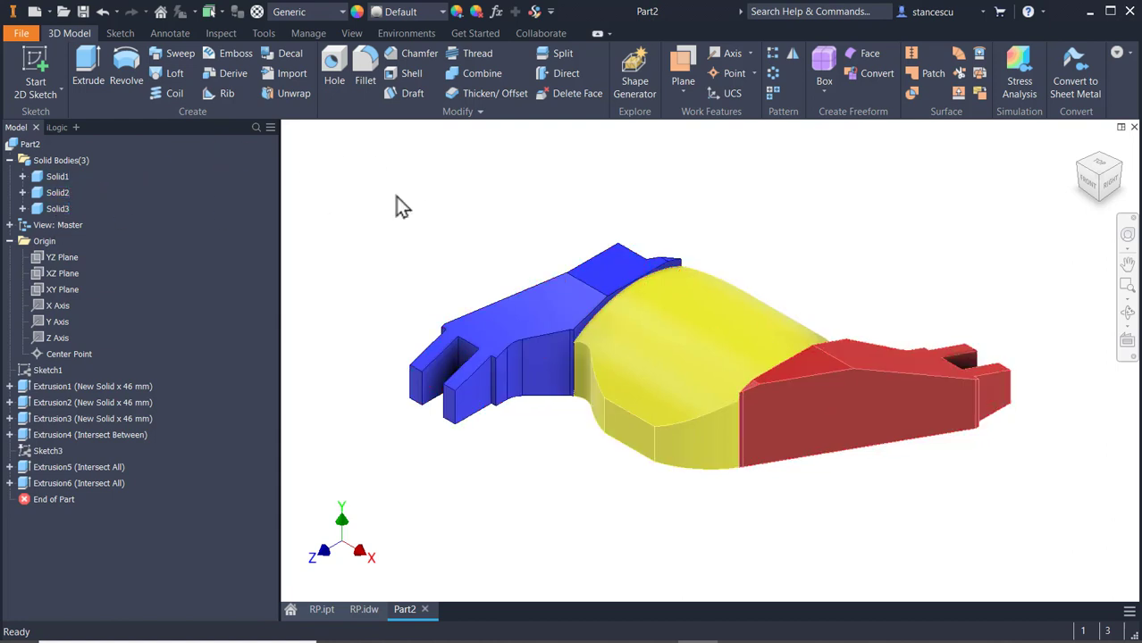
left_click(433, 193)
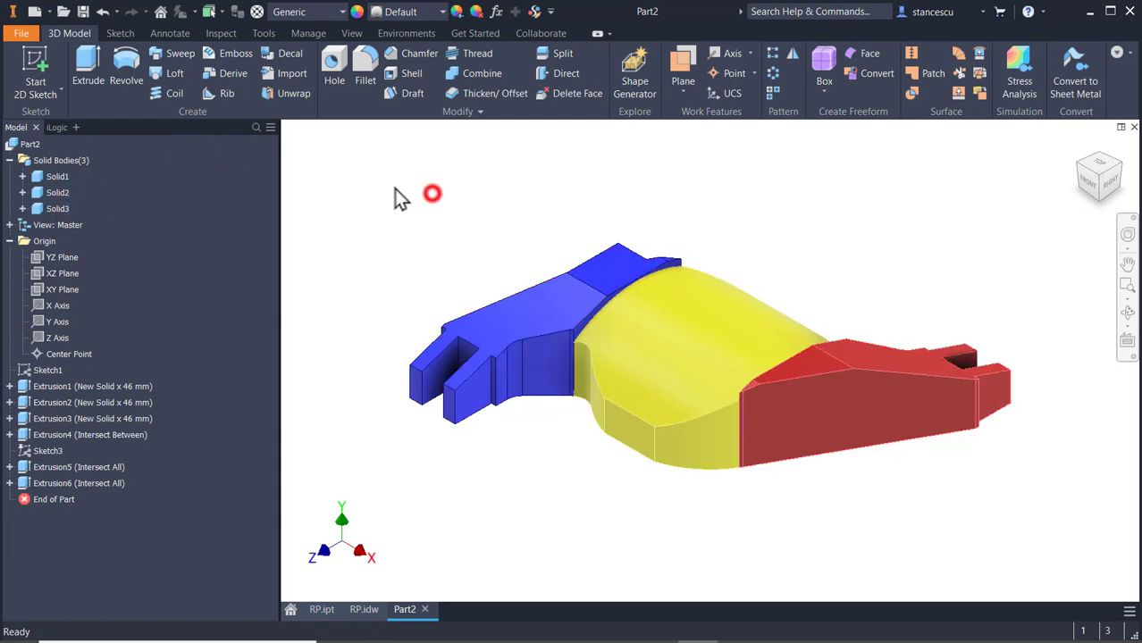
left_click(473, 75)
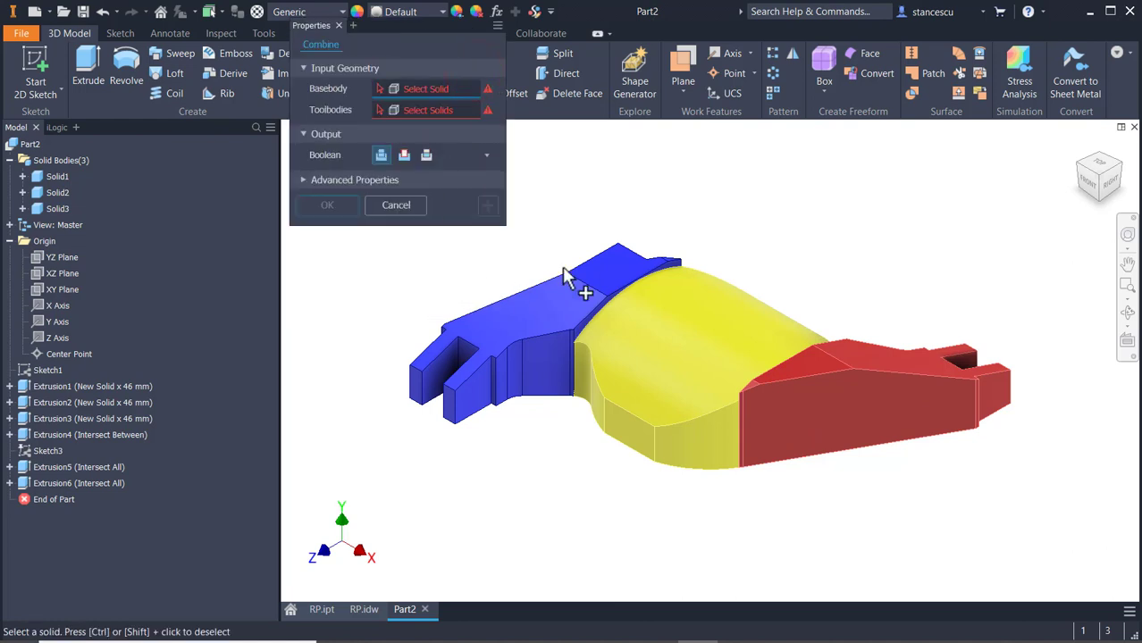
left_click(724, 310)
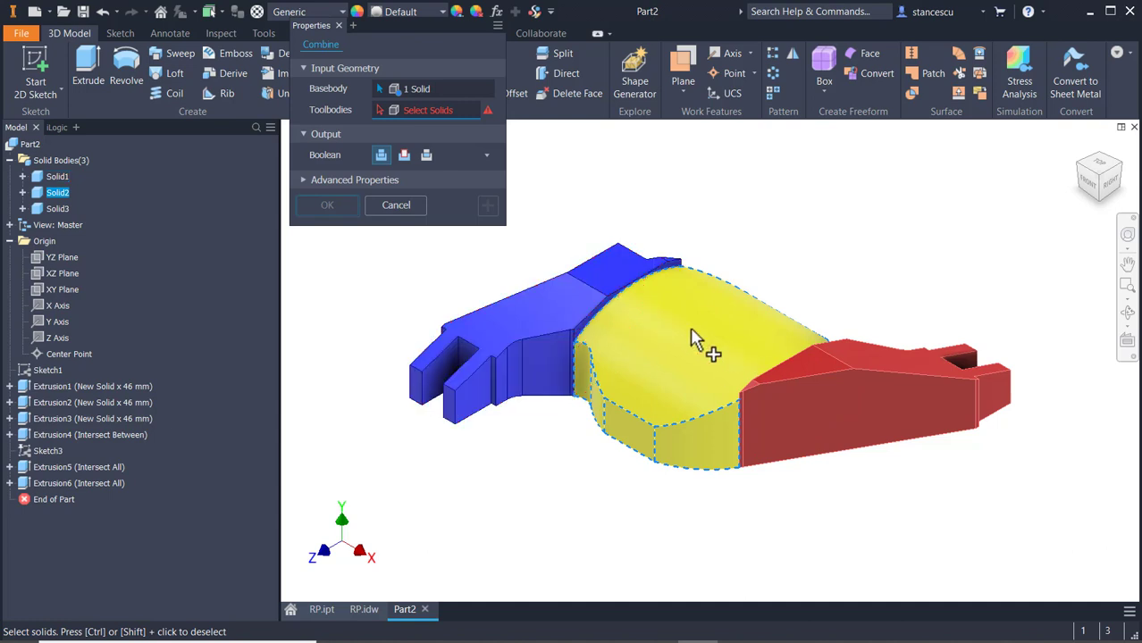
left_click(529, 306)
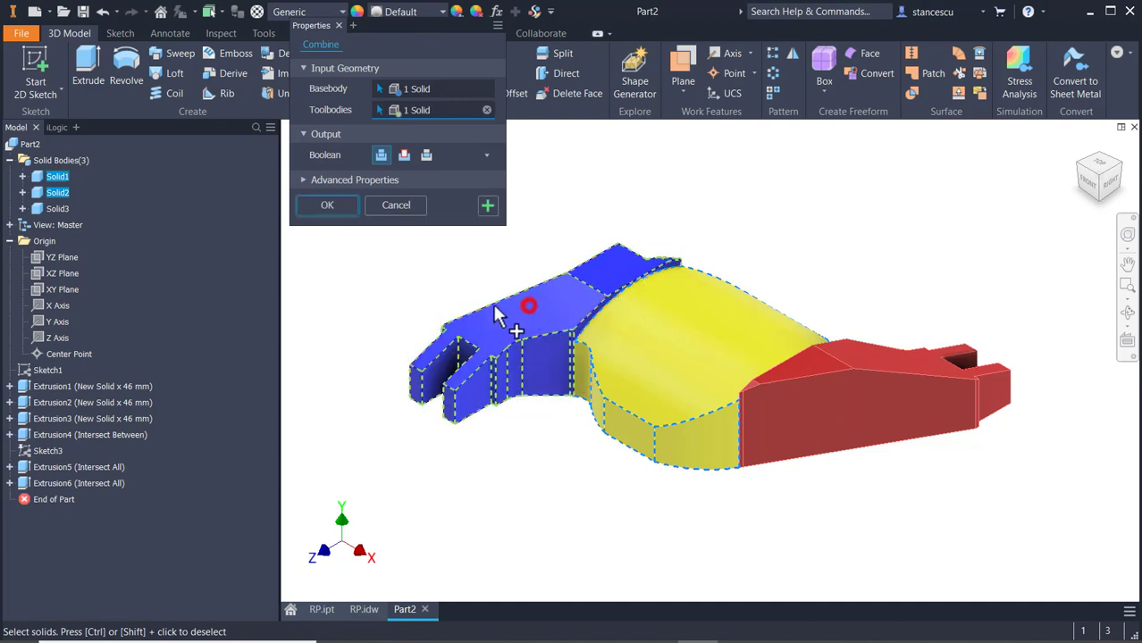
left_click(488, 206)
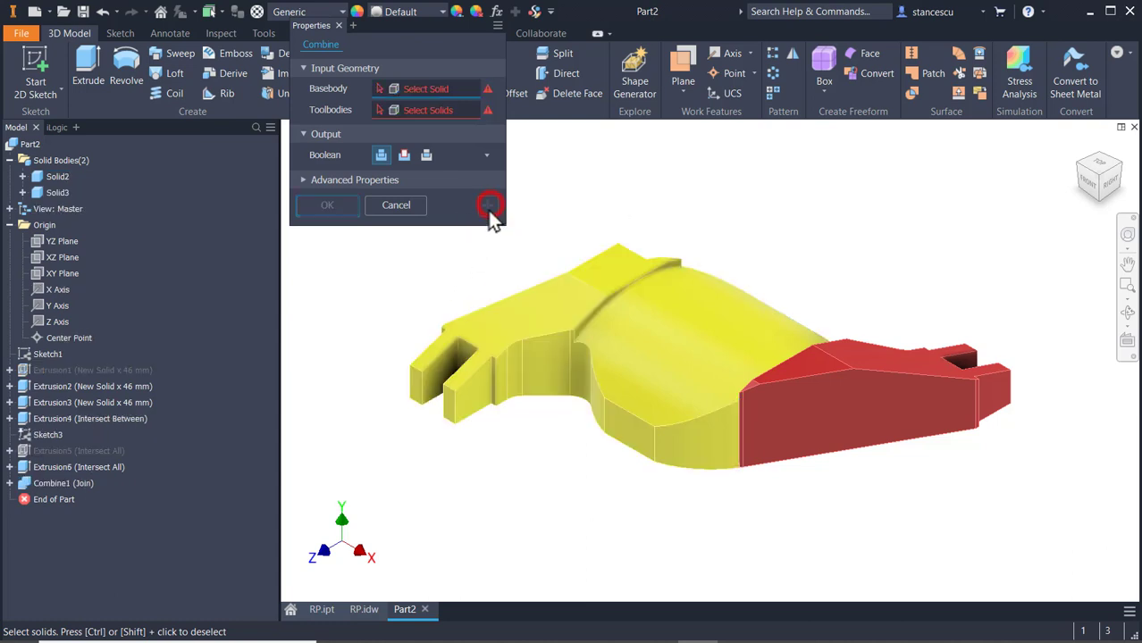
Join the red solid to the yellow base body with Combine so that the part is one solid
left_click(706, 341)
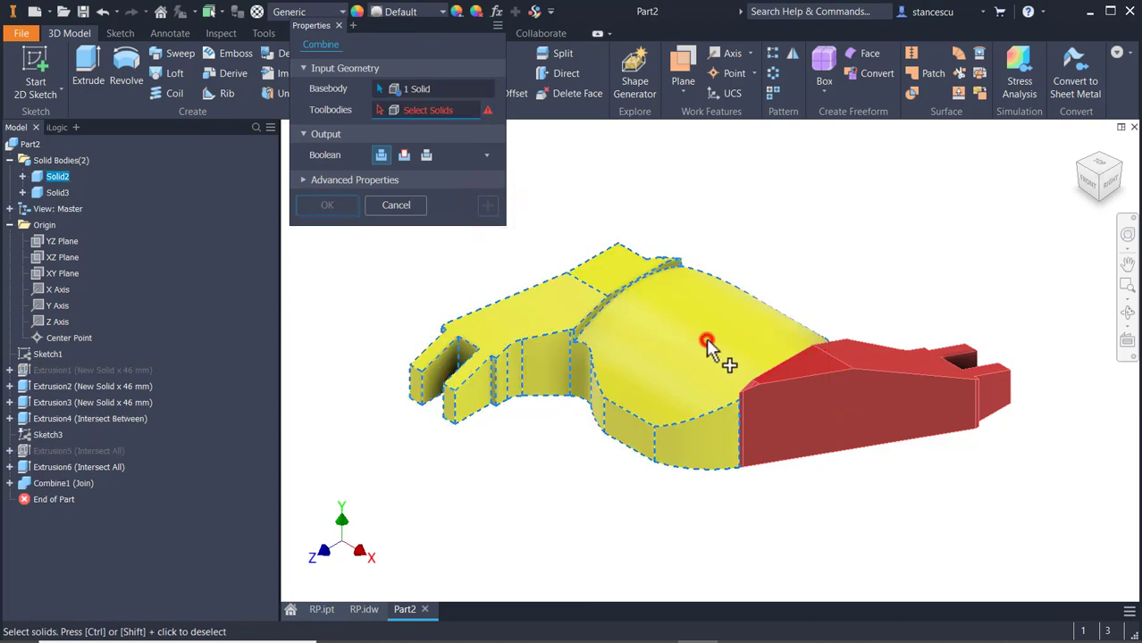
left_click(884, 383)
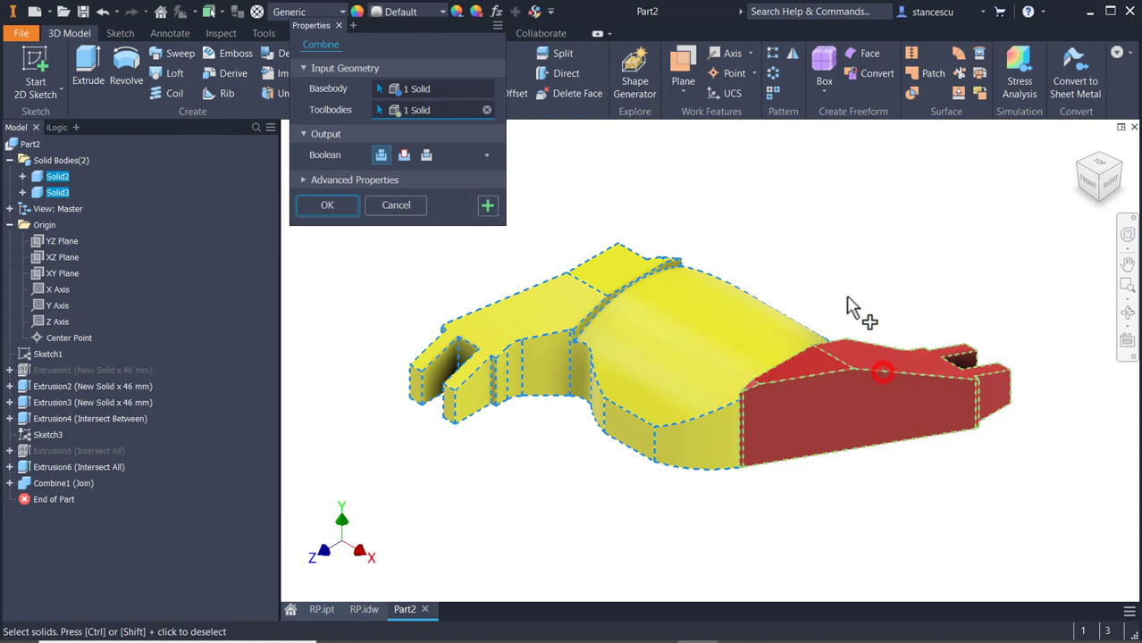
left_click(332, 206)
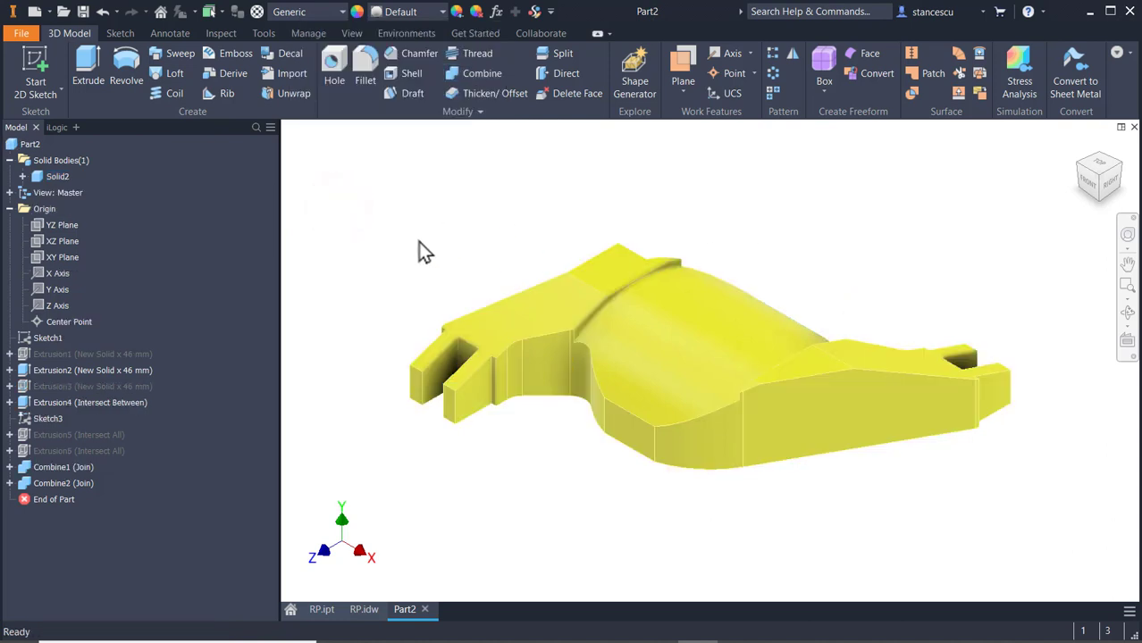
Change the merged solid's body appearance to Galvanized in its body properties
right_click(48, 176)
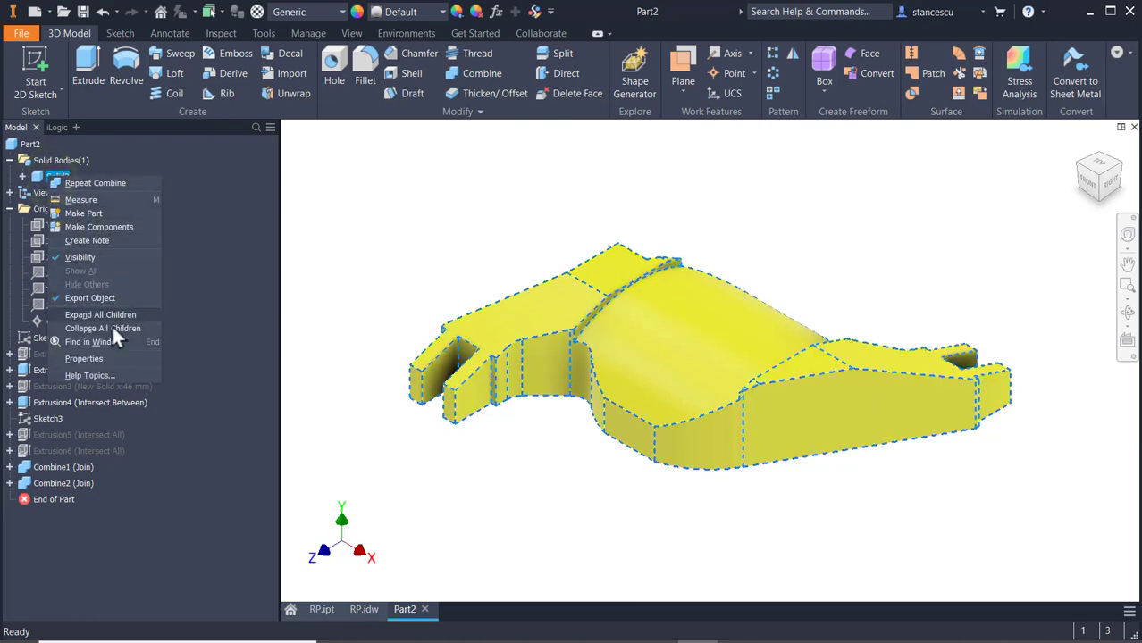
left_click(105, 359)
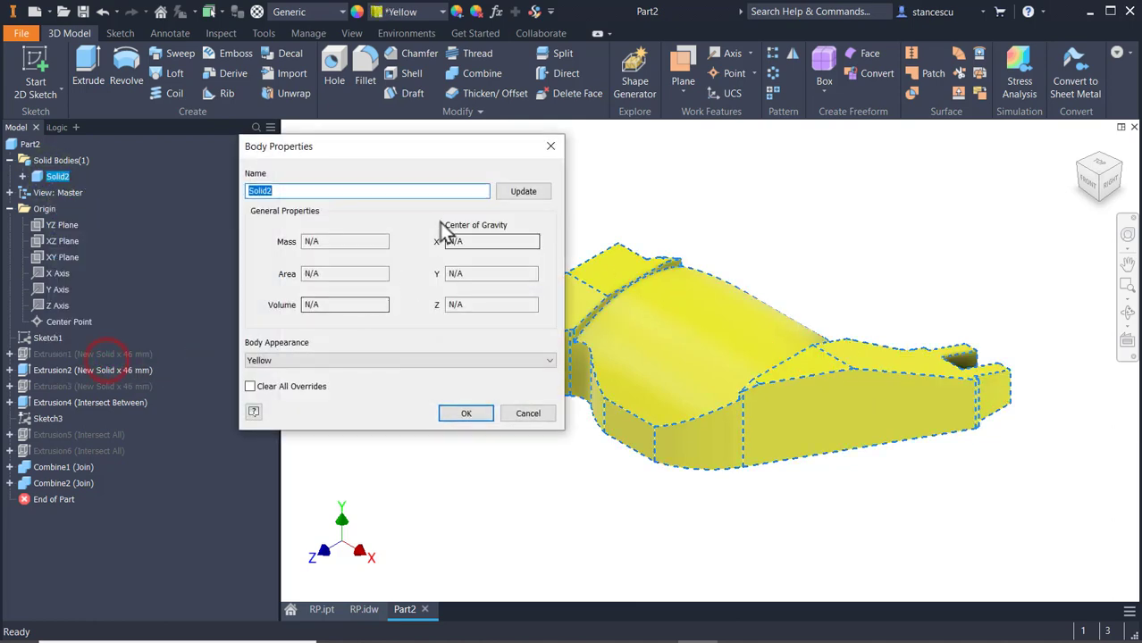
left_click(369, 360)
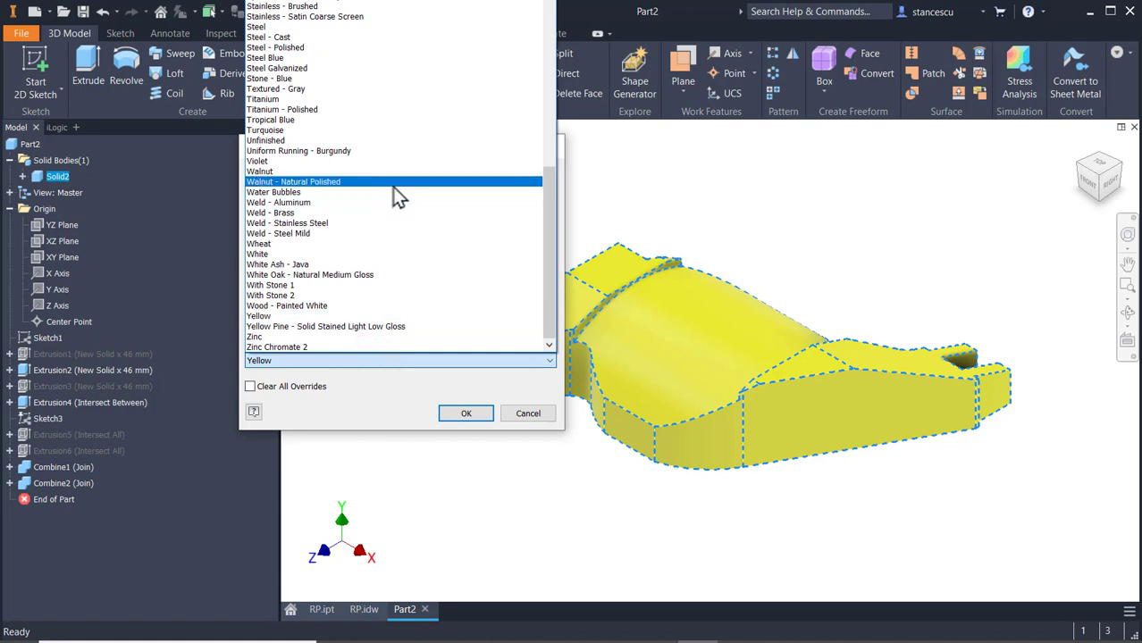
scroll(393, 185, "up", 2)
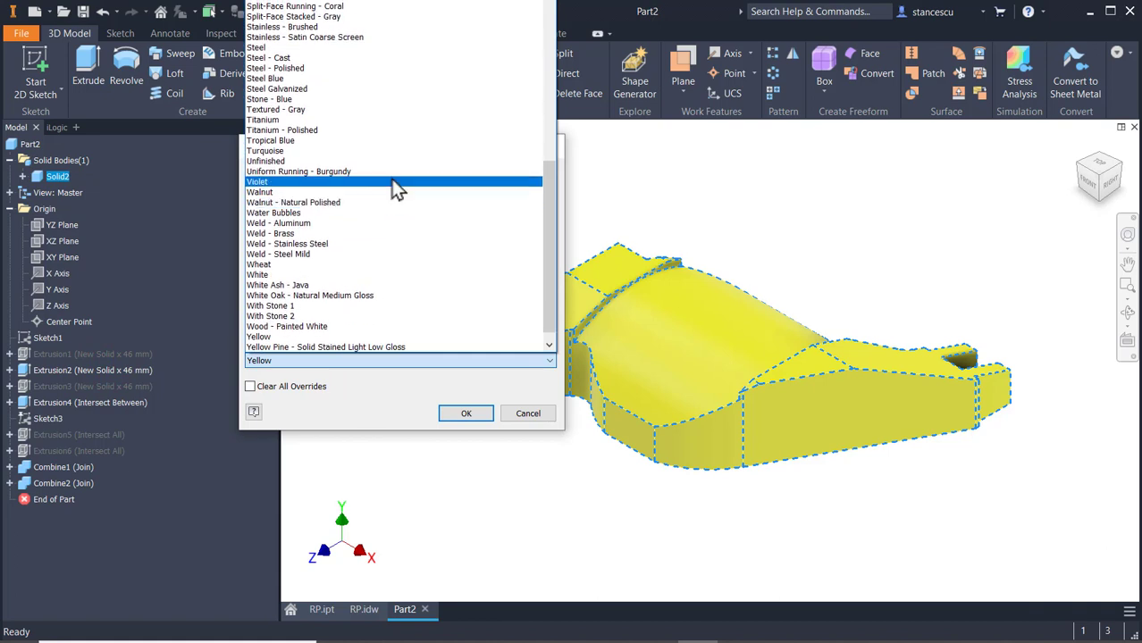
key("g")
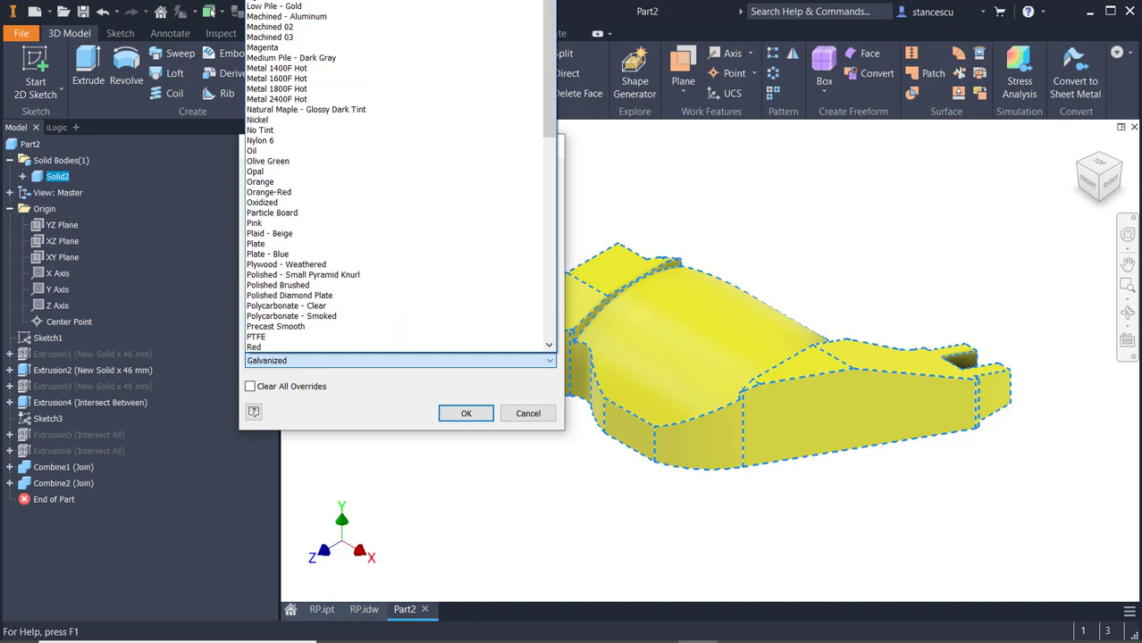
key("Return")
left_click(466, 413)
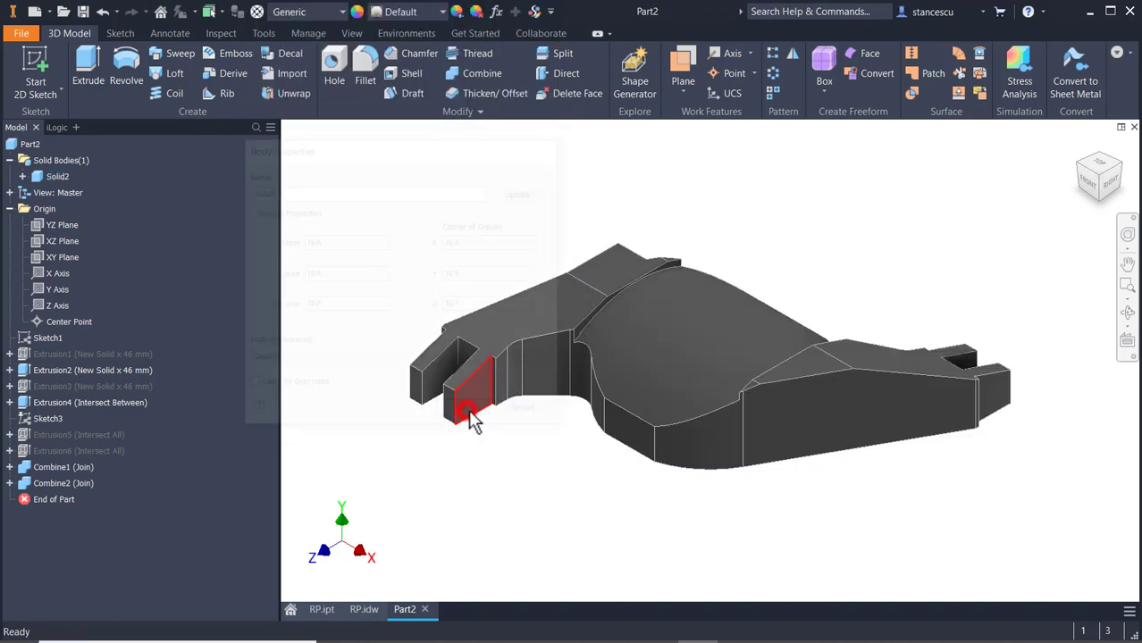
left_click(878, 213)
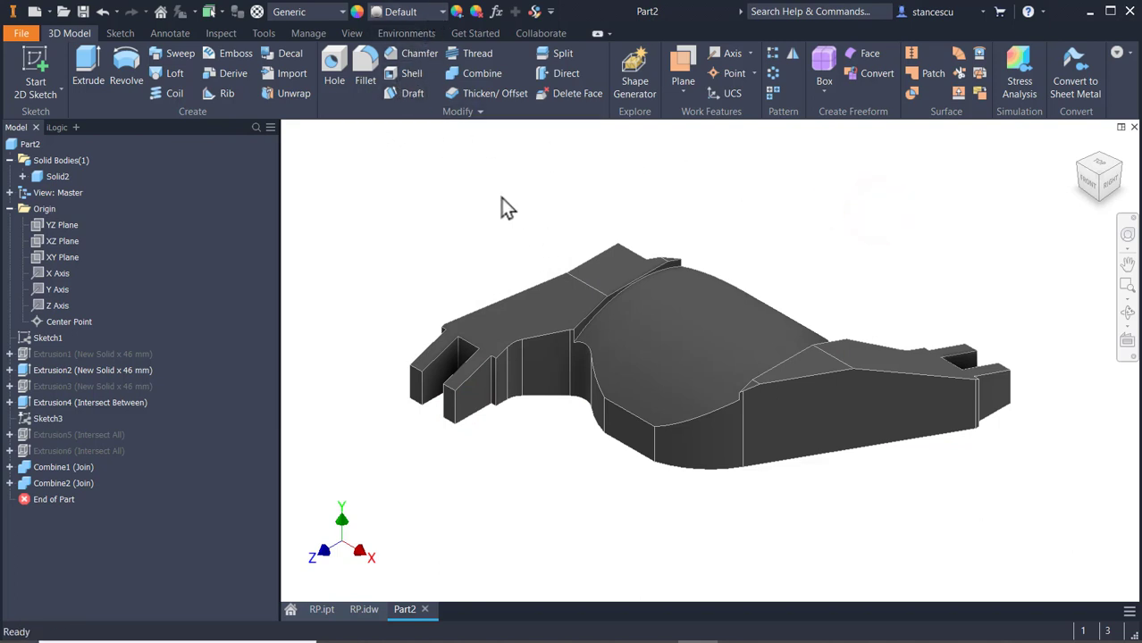
key("F4")
mouse_move(451, 252)
left_mouse_down()
mouse_move(526, 277)
mouse_move(505, 323)
mouse_move(382, 245)
mouse_move(363, 315)
mouse_move(403, 288)
left_mouse_up()
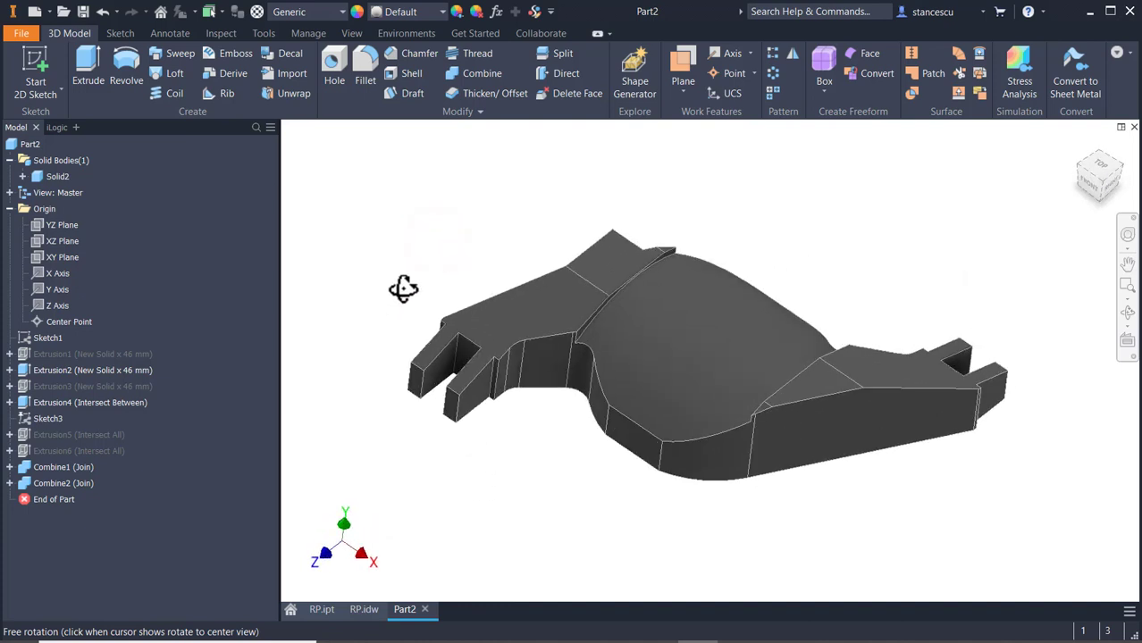
key("Escape")
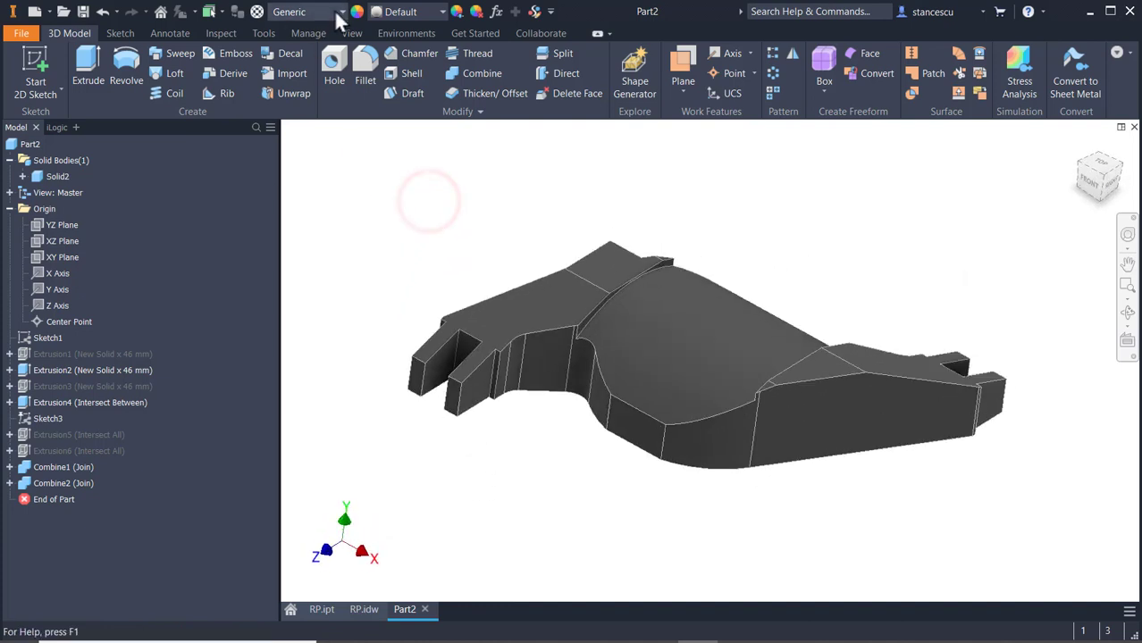
left_click(441, 11)
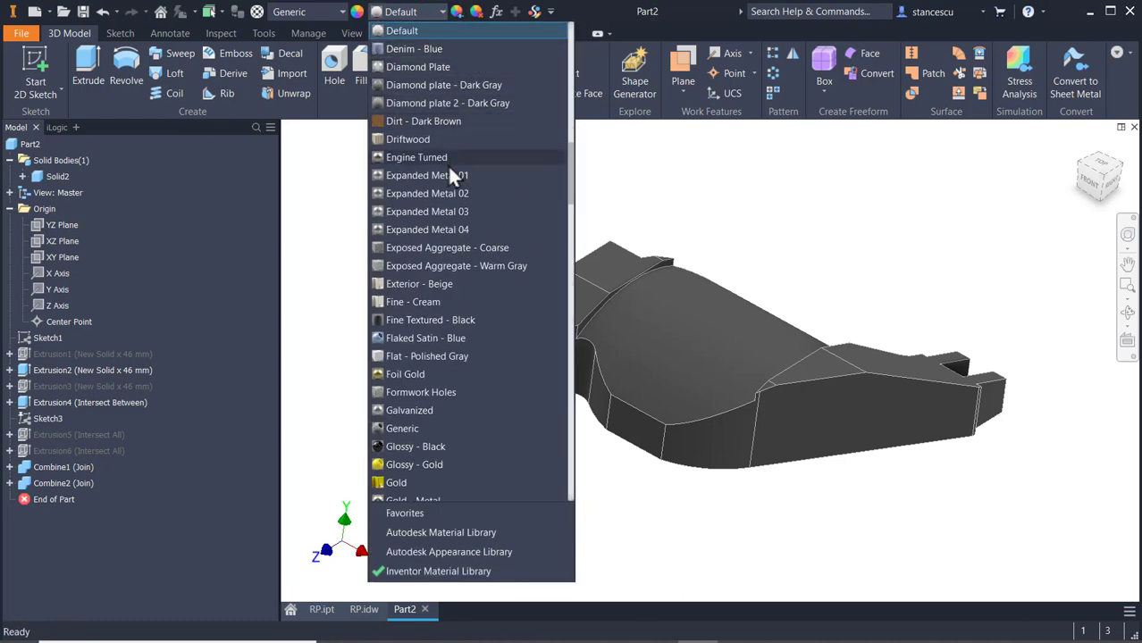
scroll(447, 164, "up", 9)
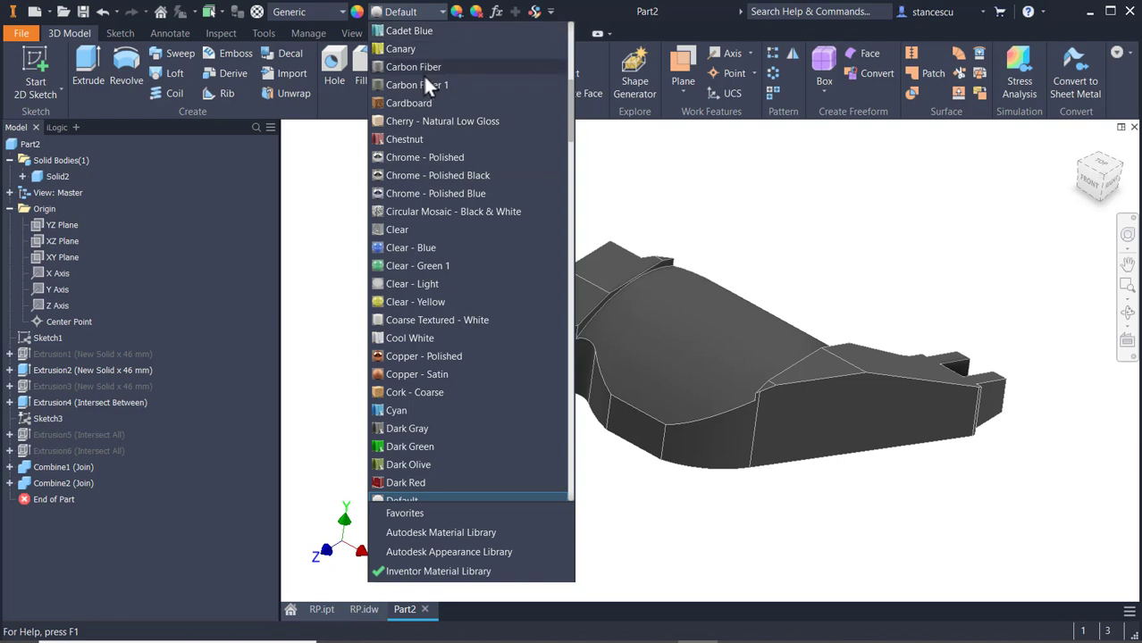
left_click(299, 10)
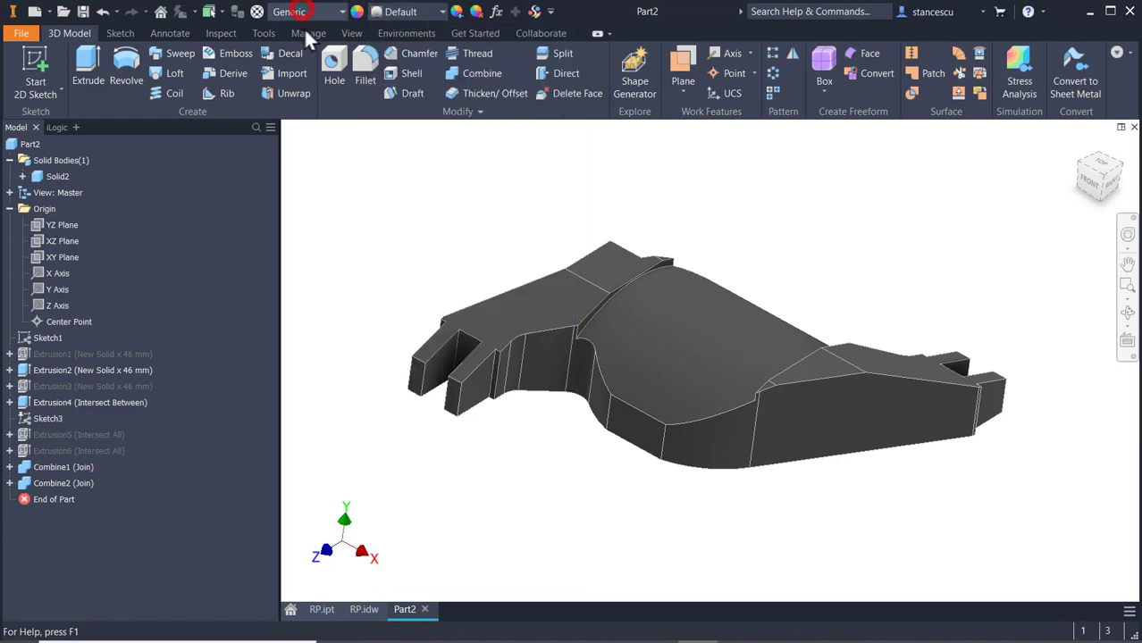
left_click(344, 12)
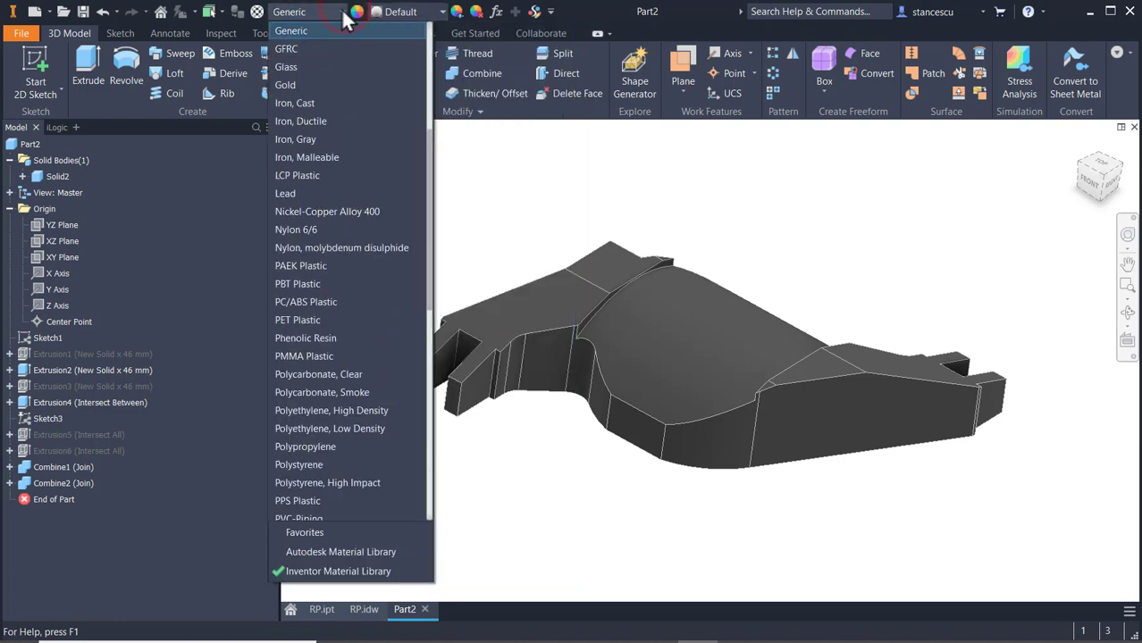
left_click(326, 29)
left_click(693, 213)
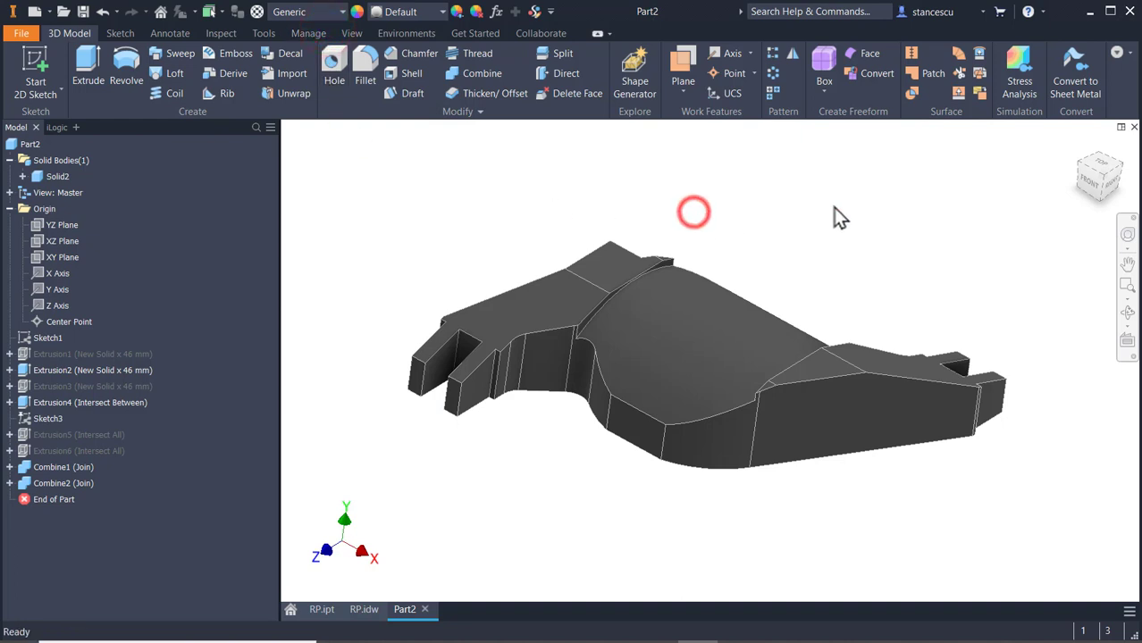
key("F6")
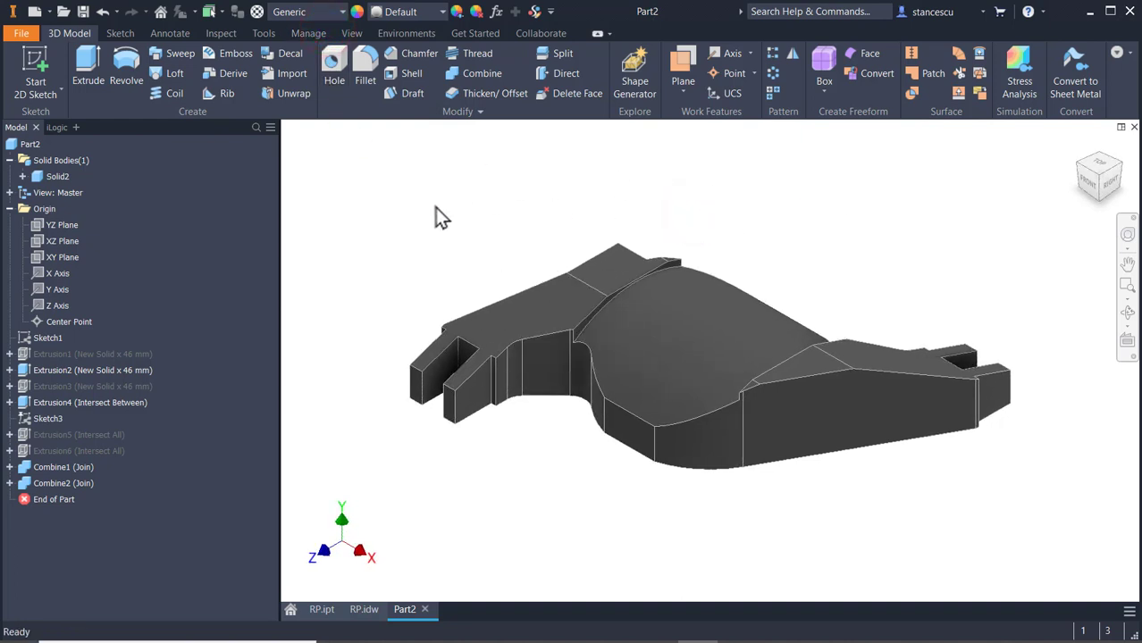
Set the part's material to Steel, Cast
left_click(305, 13)
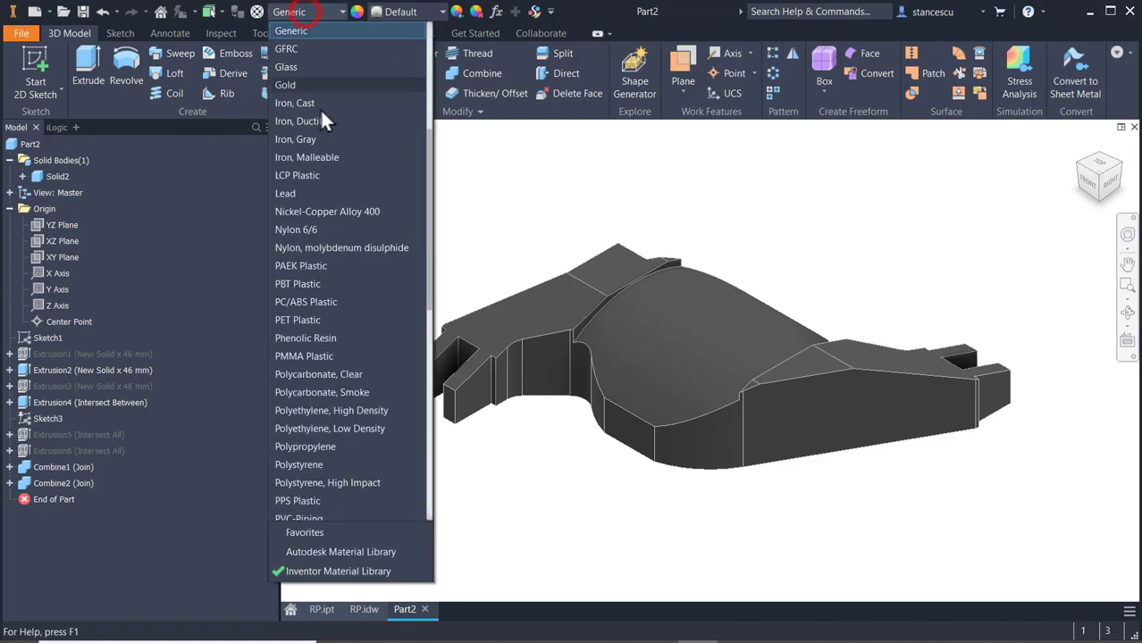
scroll(265, 392, "down", 7)
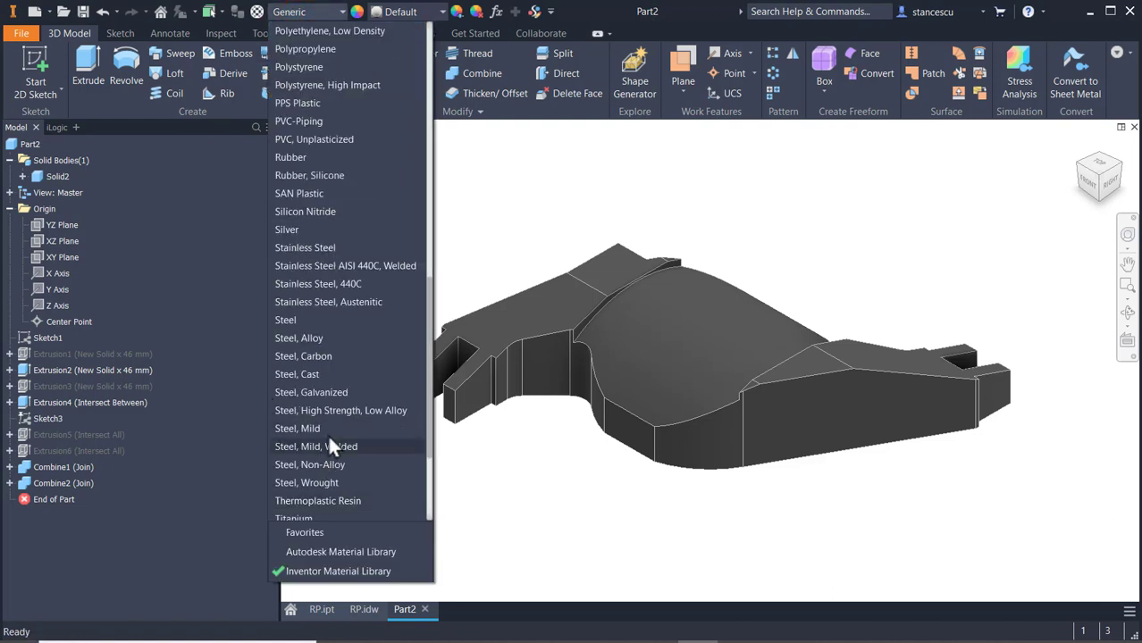
left_click(306, 375)
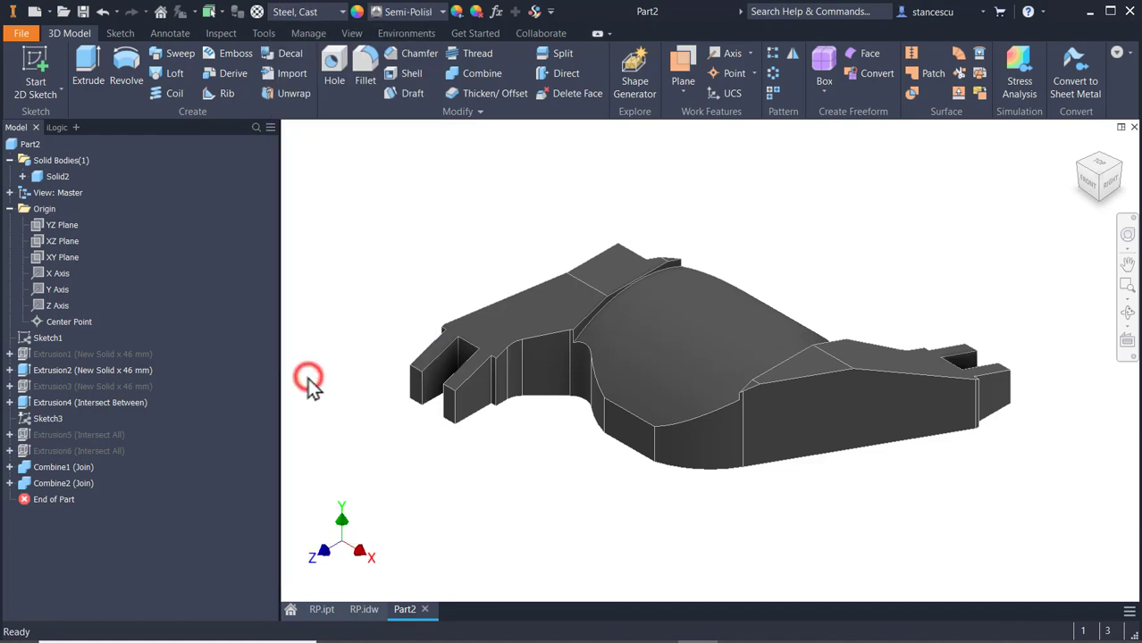
Change the solid body's appearance to Steel - Cast in its body properties
right_click(55, 176)
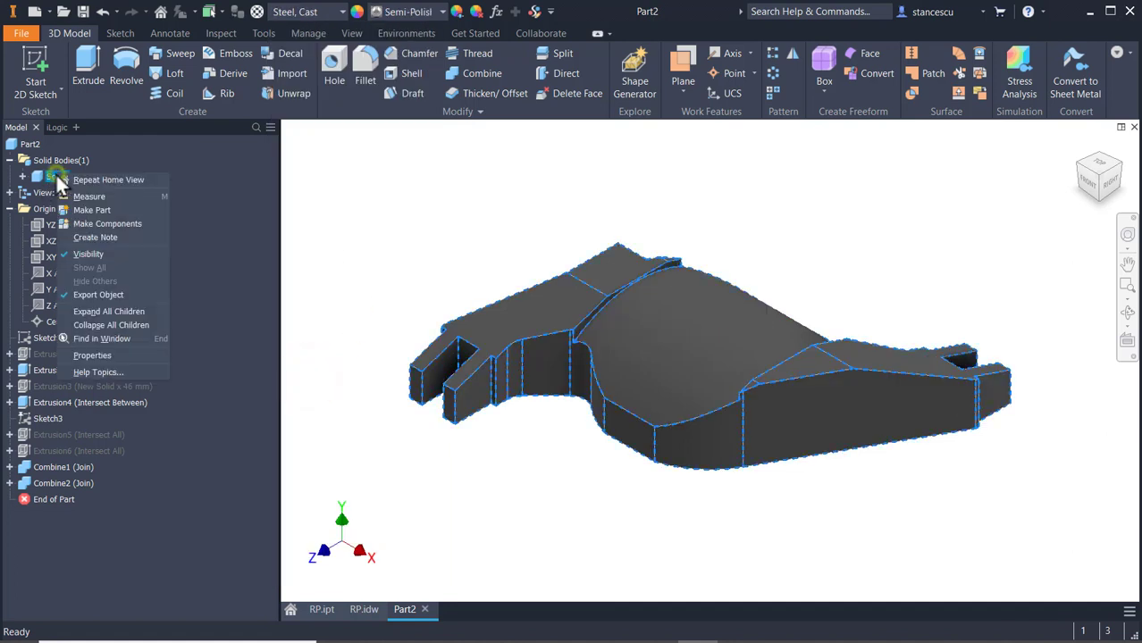
left_click(98, 354)
left_click(331, 361)
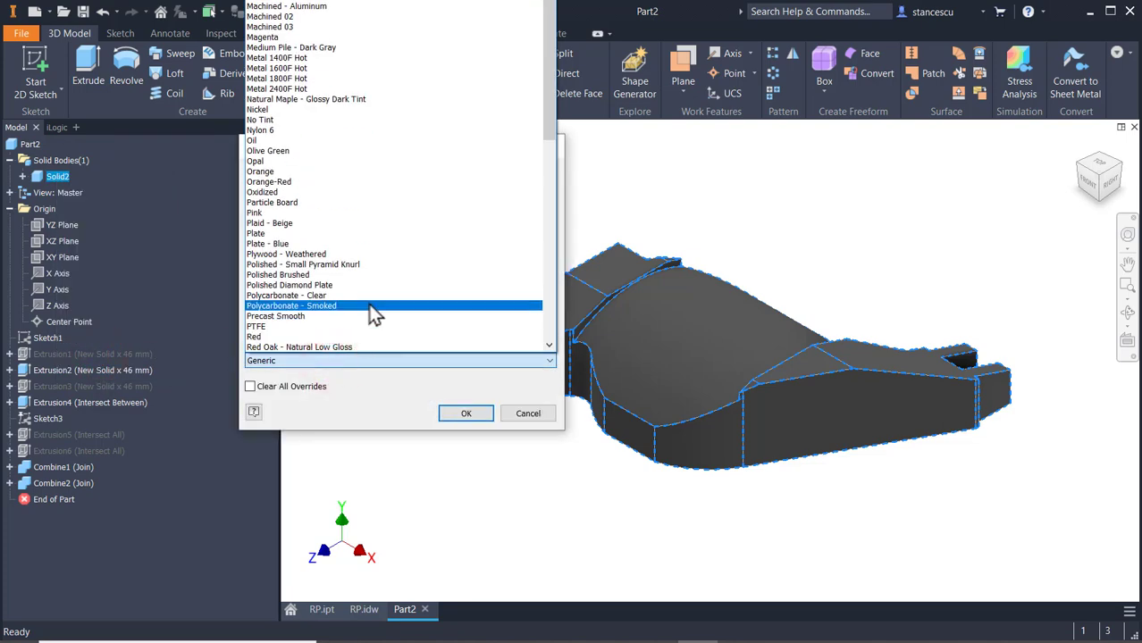
key("t")
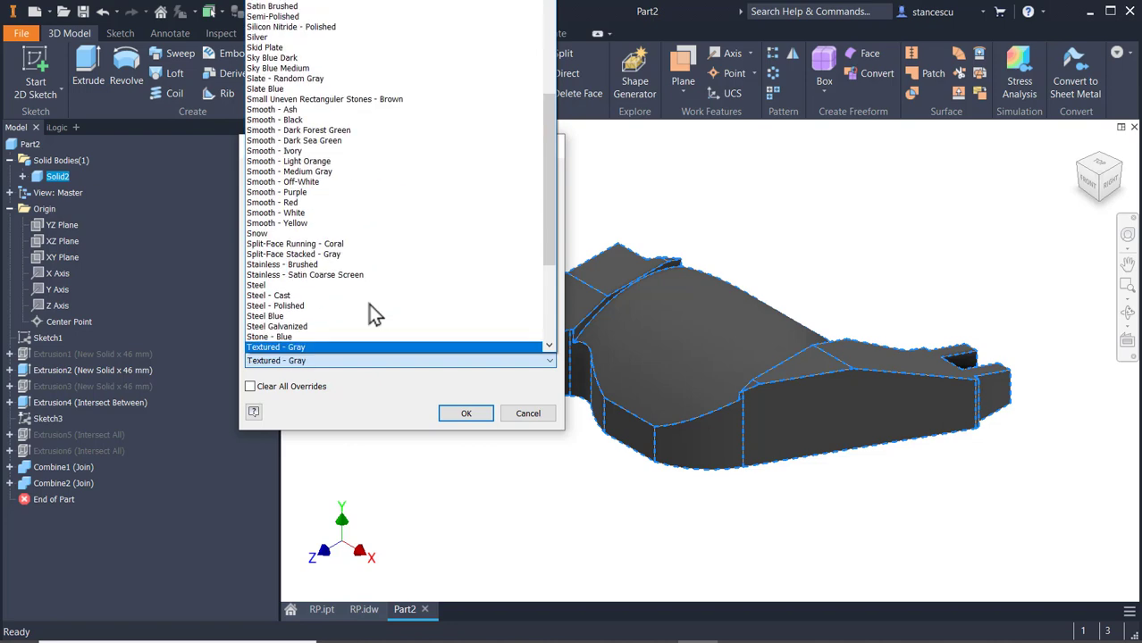
left_click(294, 297)
left_click(455, 414)
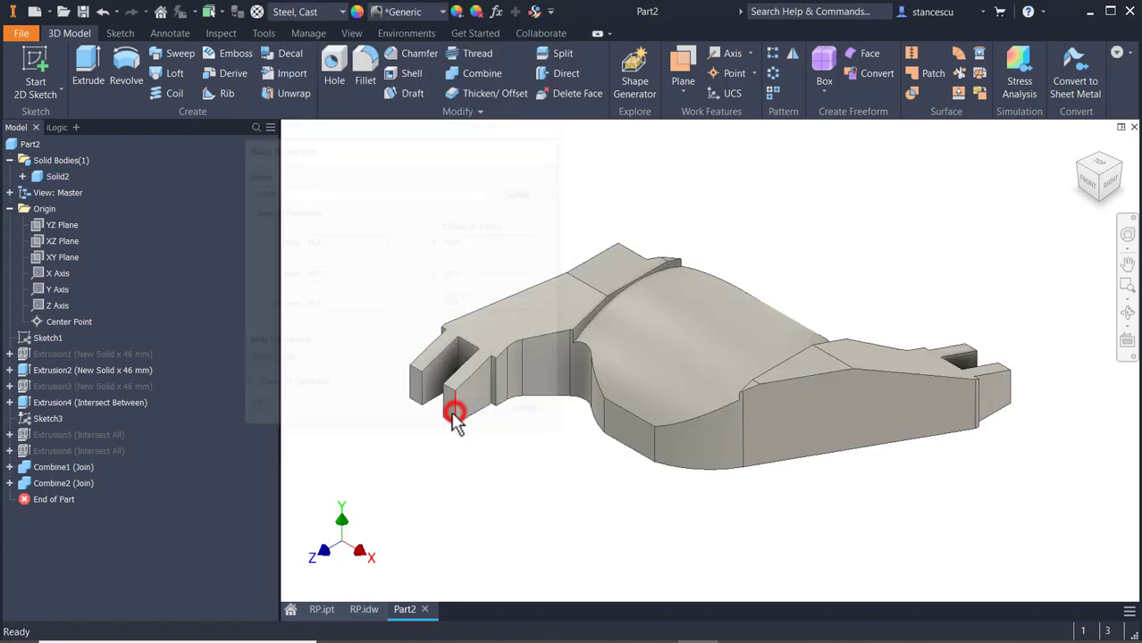
scroll(536, 323, "up", 3)
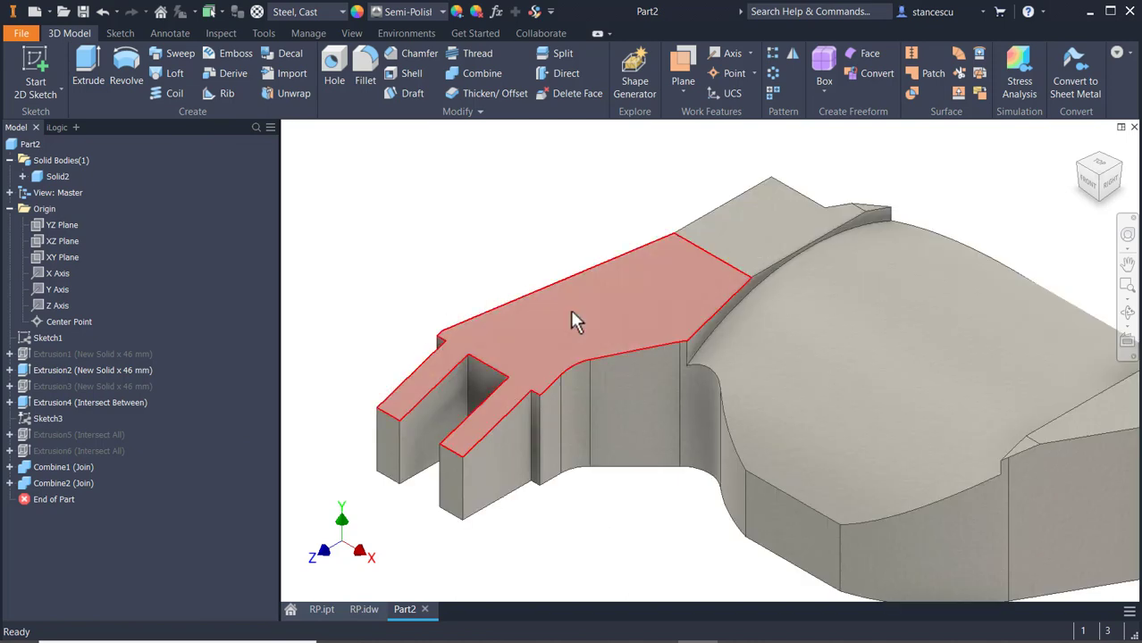
scroll(696, 307, "up", 5)
scroll(731, 274, "down", 4)
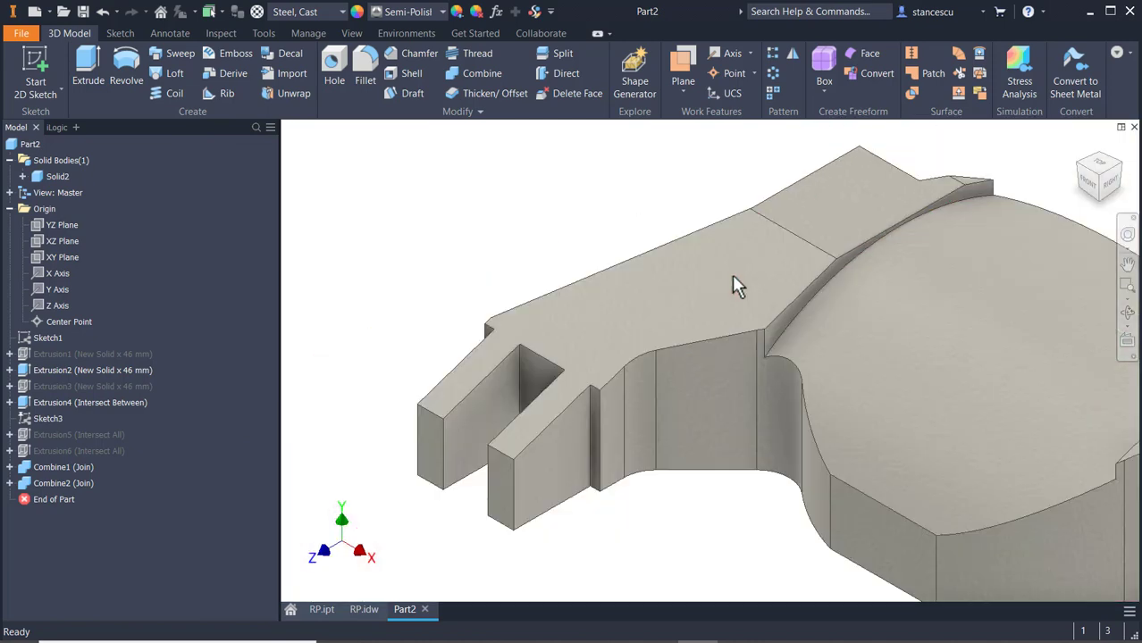
scroll(732, 274, "down", 3)
middle_click_drag(820, 322, 578, 314)
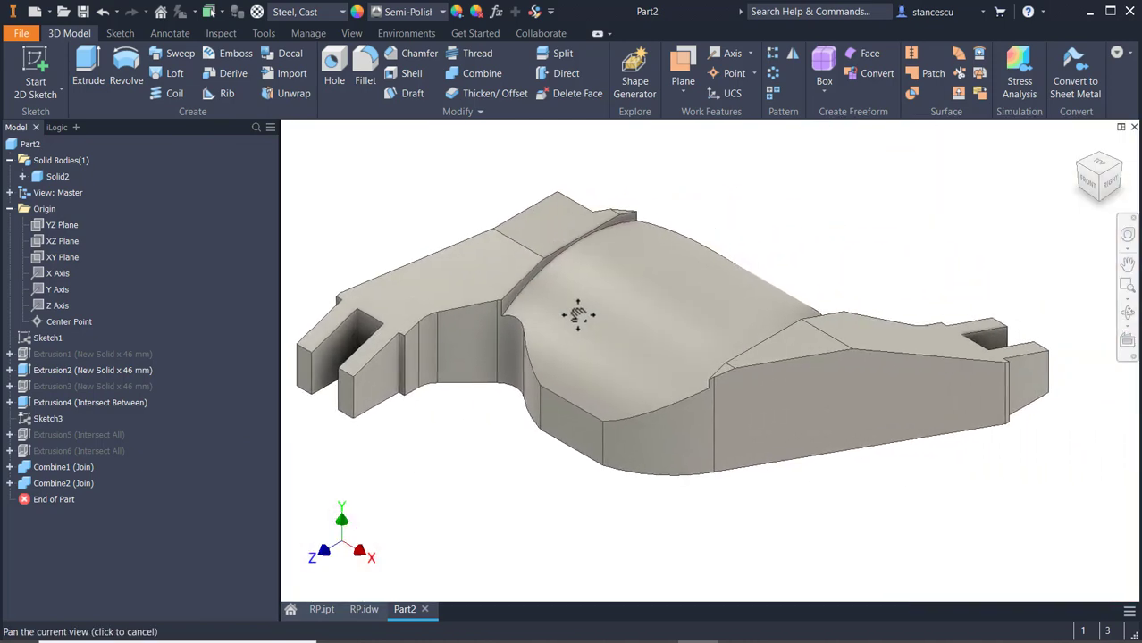
middle_click_drag(442, 217, 461, 211)
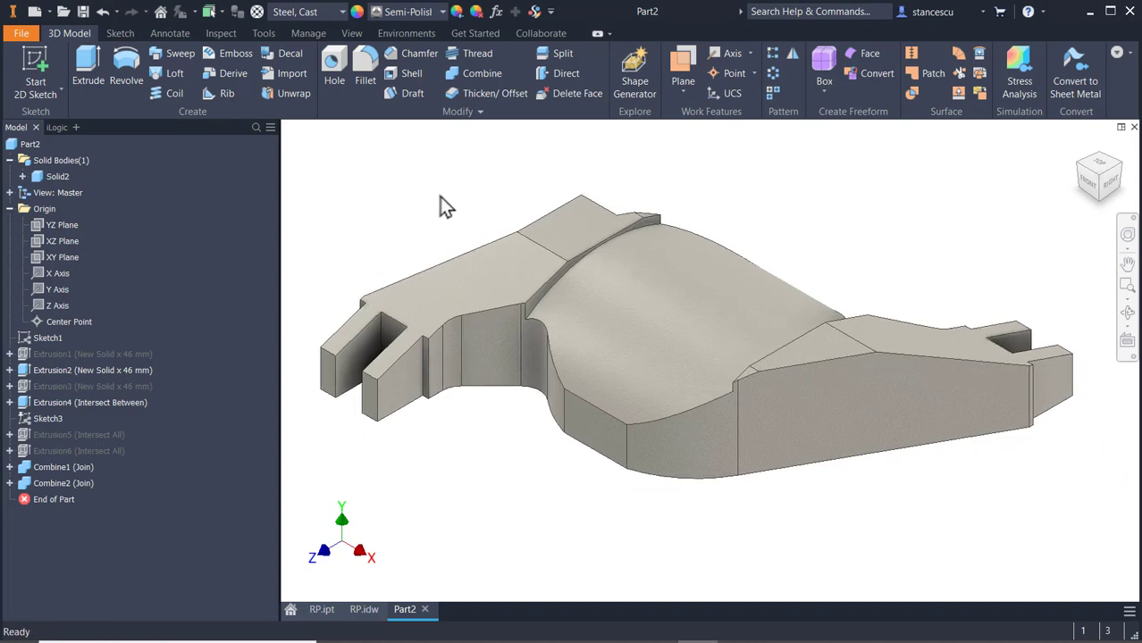
Examine the fork-end chamfer callout in section A-A and the neighbouring front view of the RP.idw drawing
left_click(366, 610)
scroll(628, 504, "up", 2)
middle_click_drag(628, 503, 675, 304)
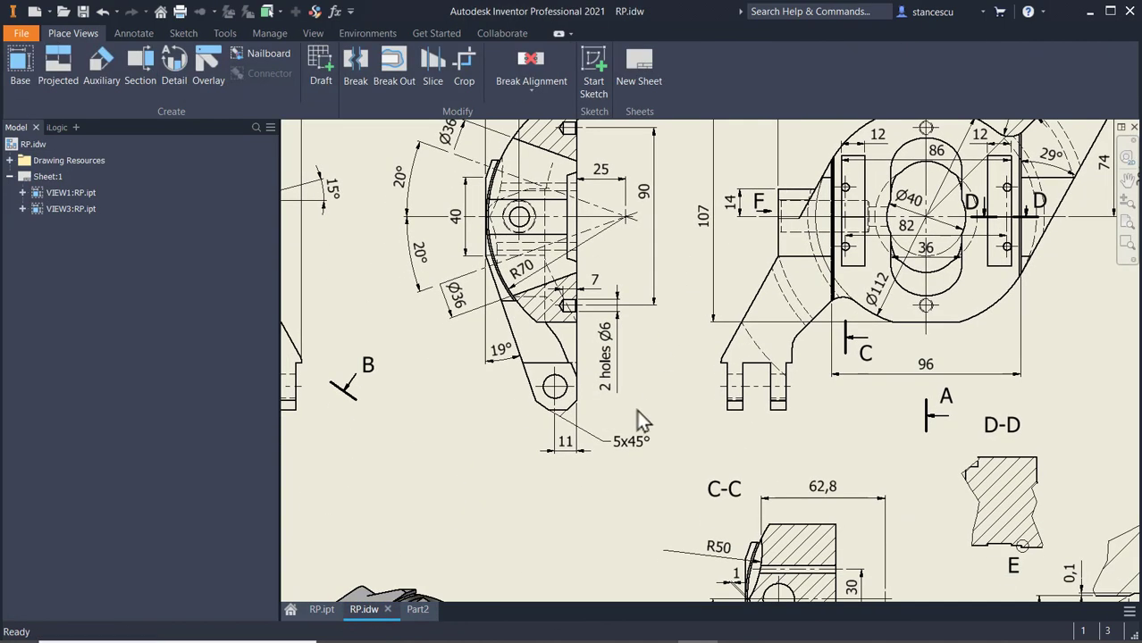
scroll(627, 445, "up", 3)
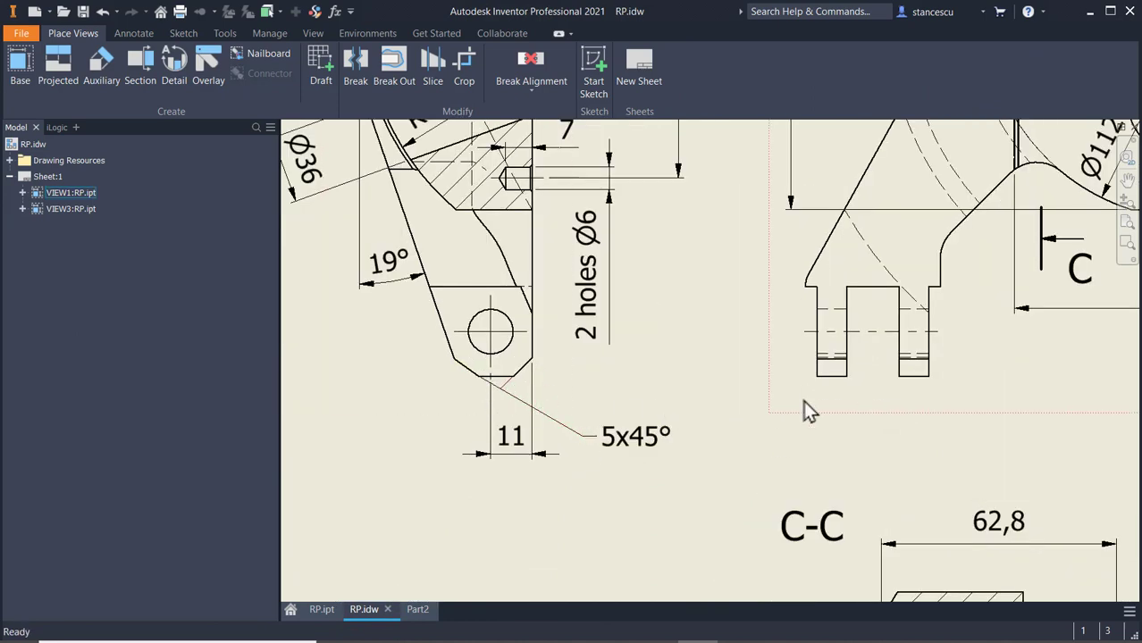
scroll(803, 409, "down", 2)
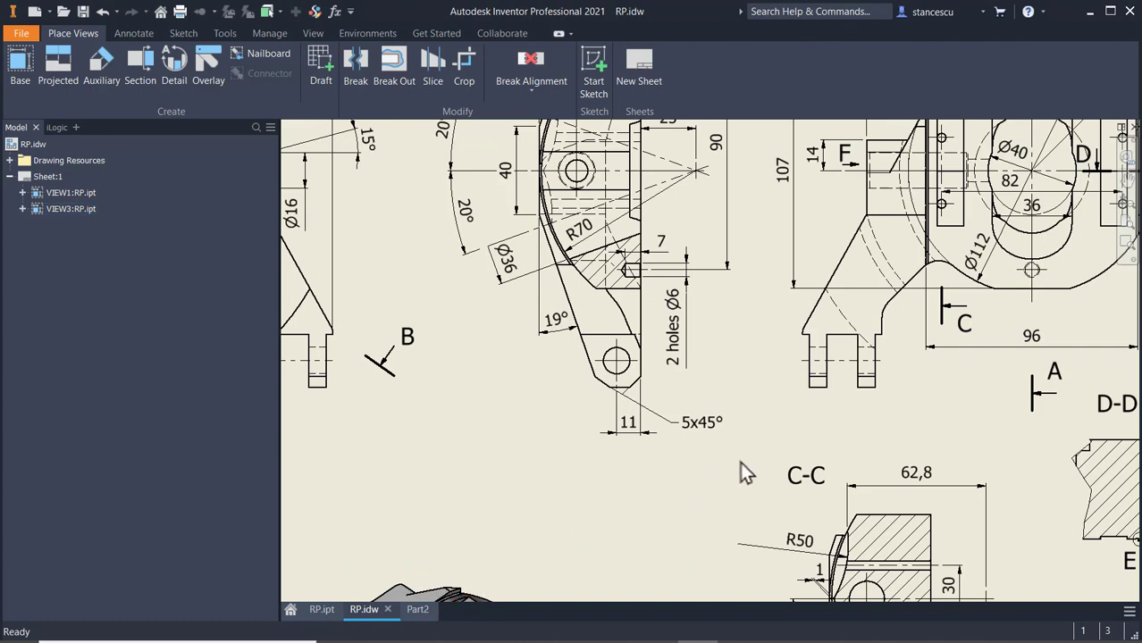
scroll(750, 461, "down", 2)
mouse_move(822, 444)
middle_mouse_down()
mouse_move(711, 463)
mouse_move(664, 492)
middle_mouse_up()
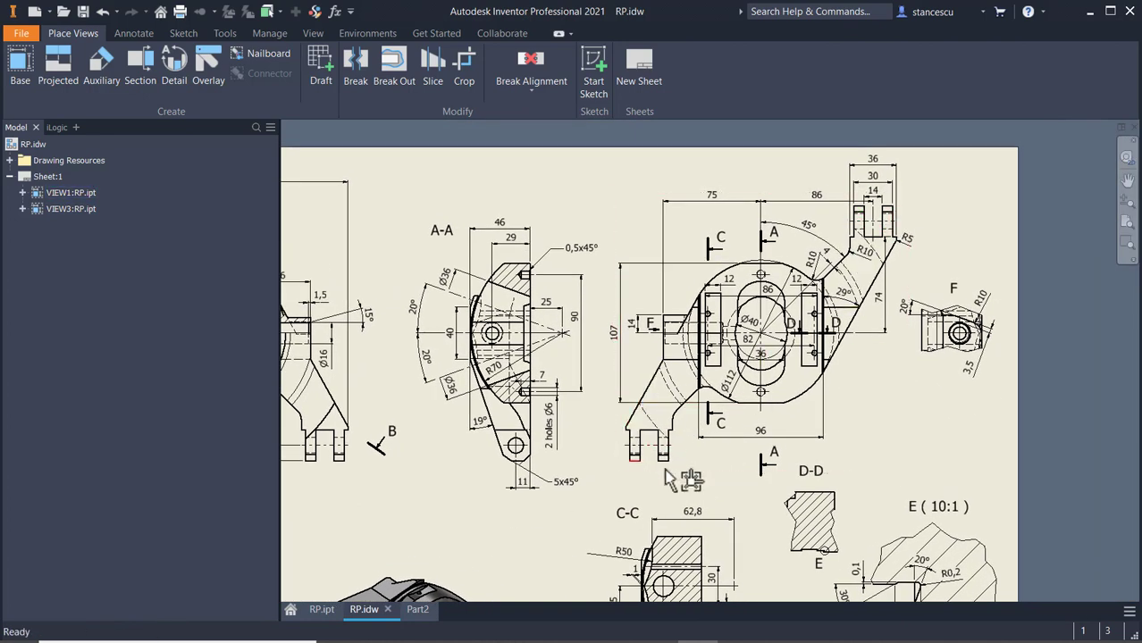
Begin a 5 mm chamfer in Part2 with the upper and lower end edges of both prongs on the front-facing fork
left_click(418, 611)
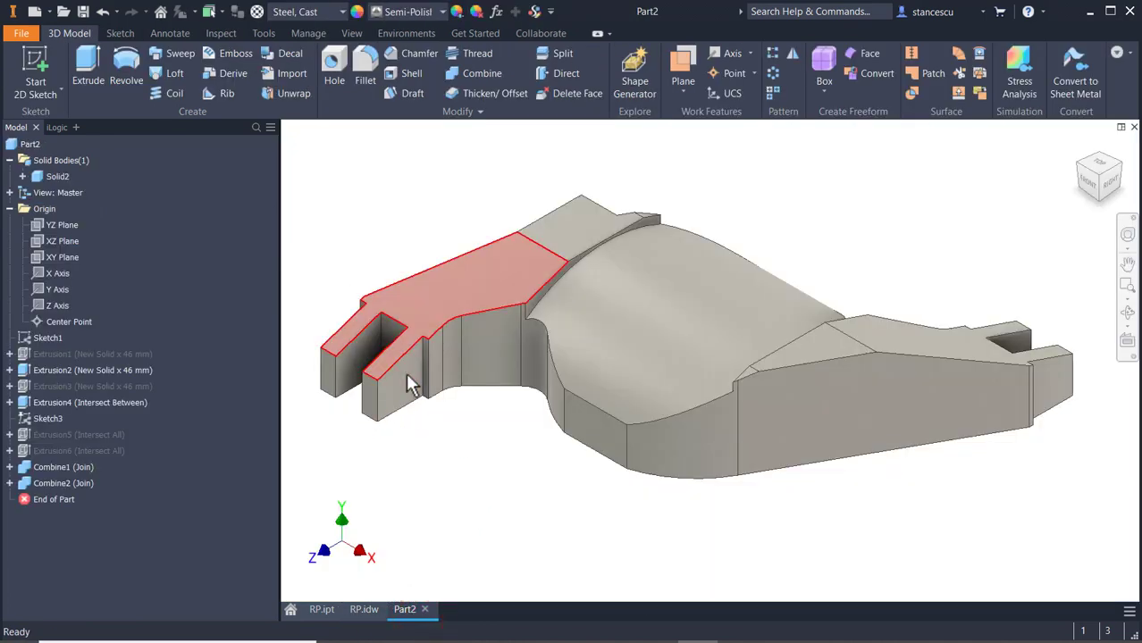
scroll(369, 384, "up", 2)
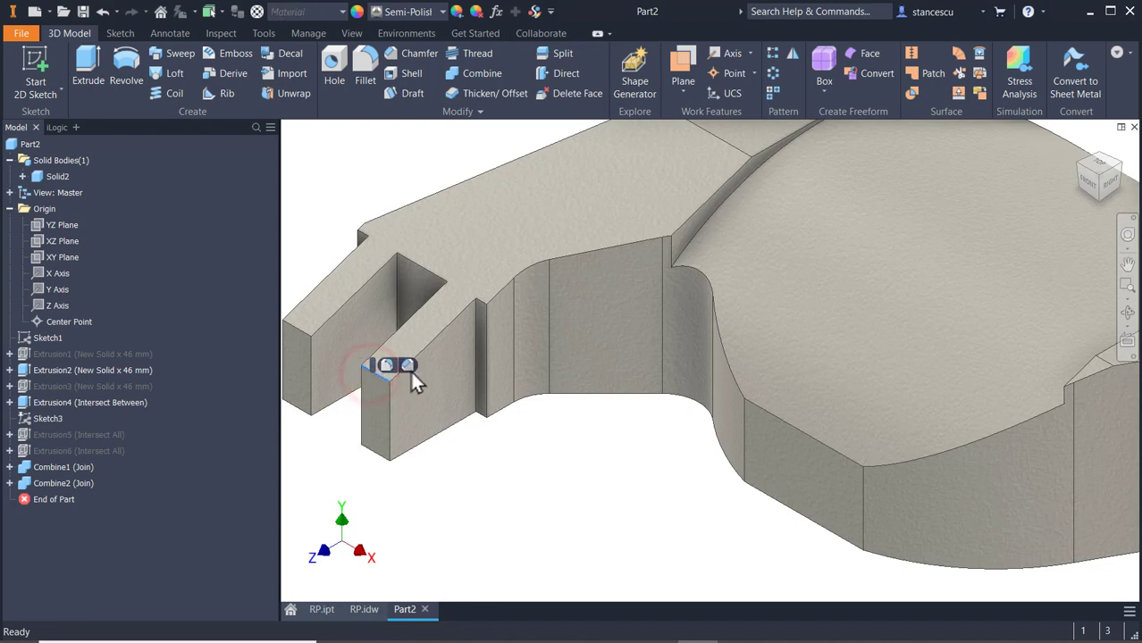
left_click(408, 364)
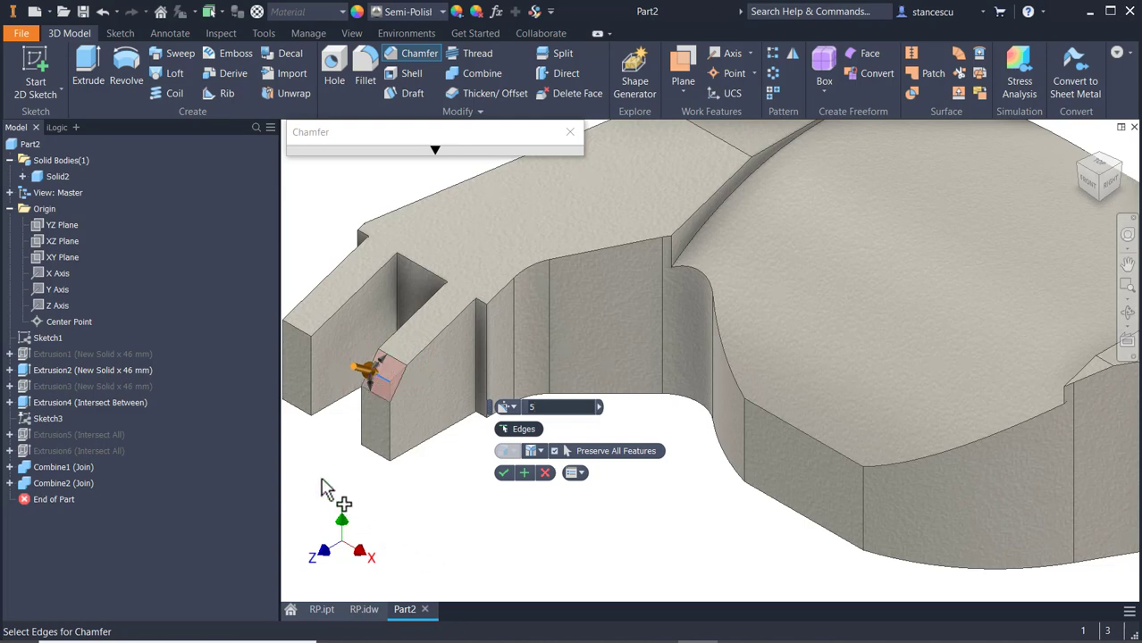
left_click(372, 449)
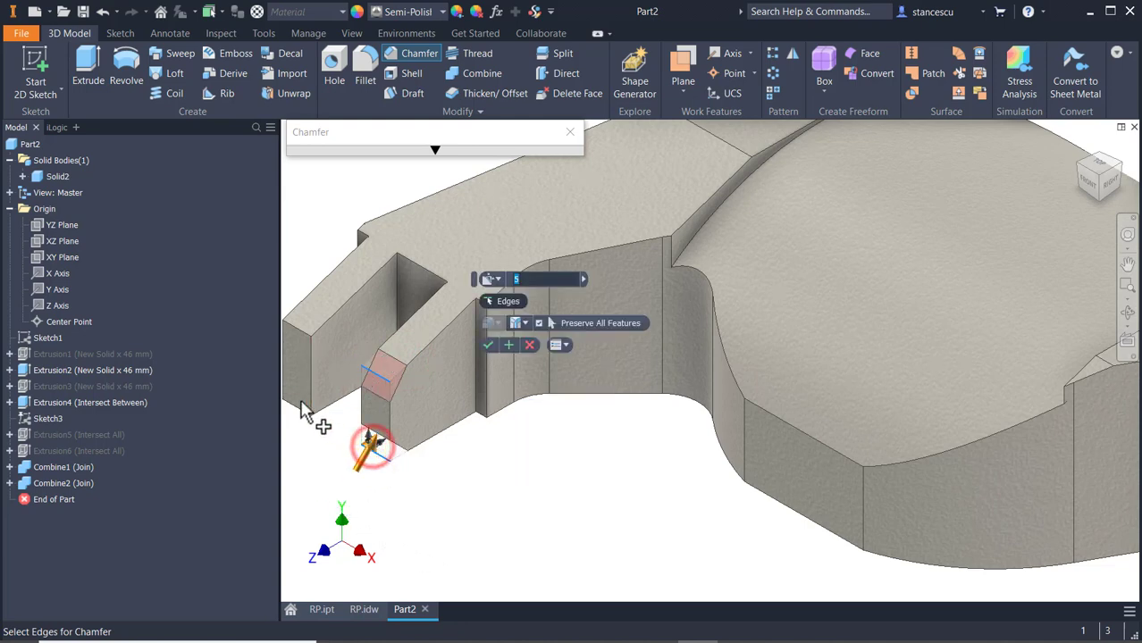
left_click(306, 335)
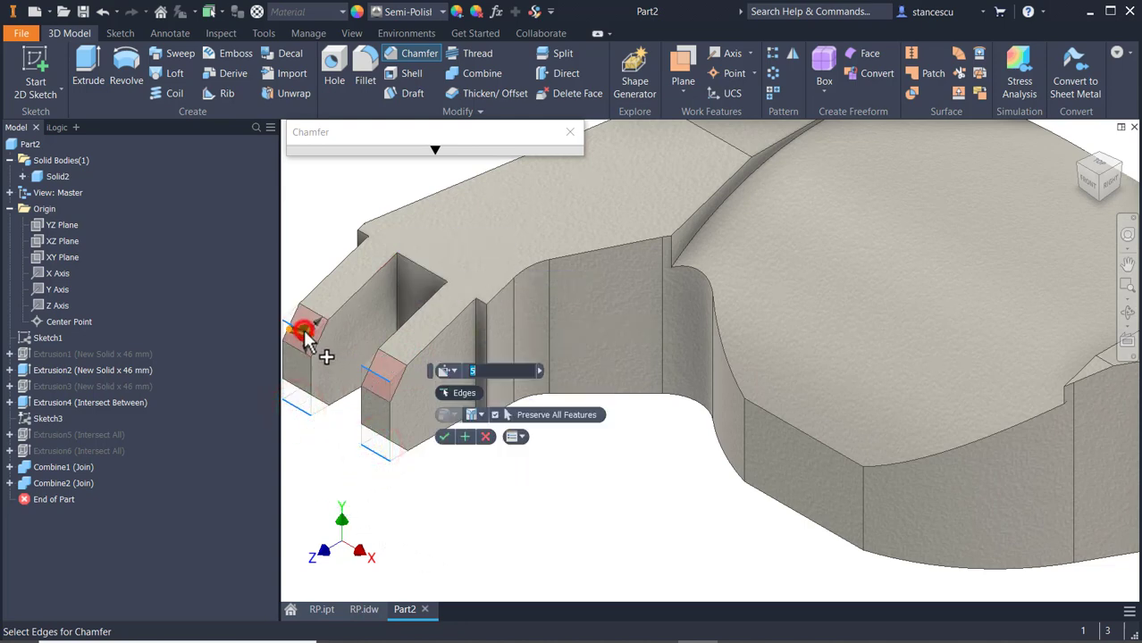
Add the upper and lower end edges of the opposite fork's two prongs to the 5 mm chamfer and create it
left_click(1117, 165)
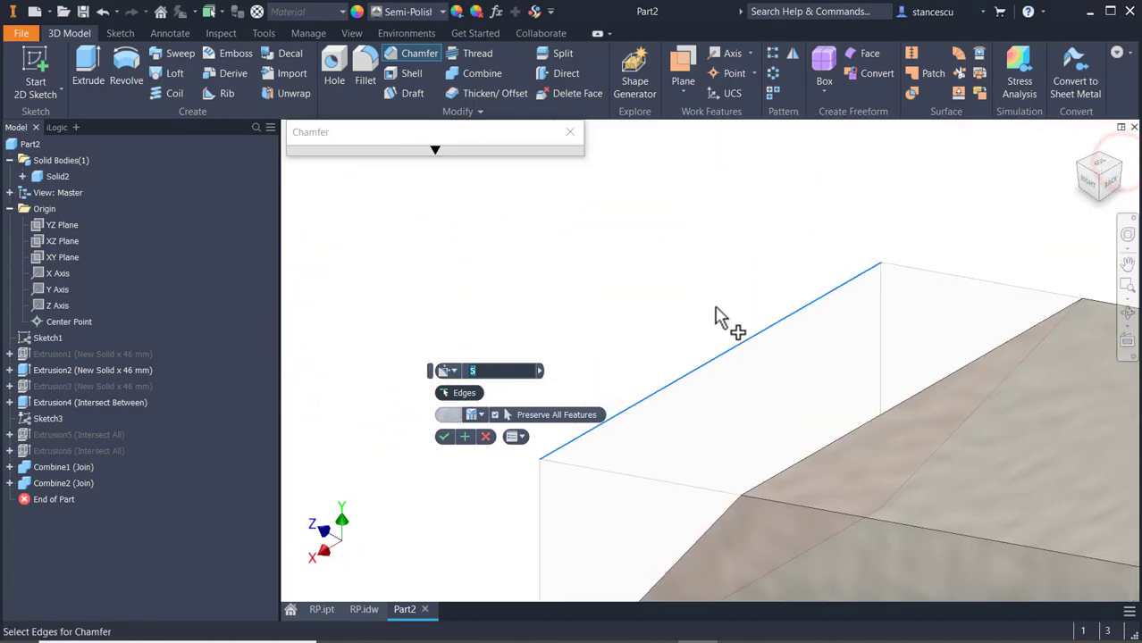
scroll(736, 297, "down", 3)
middle_click_drag(738, 299, 708, 168)
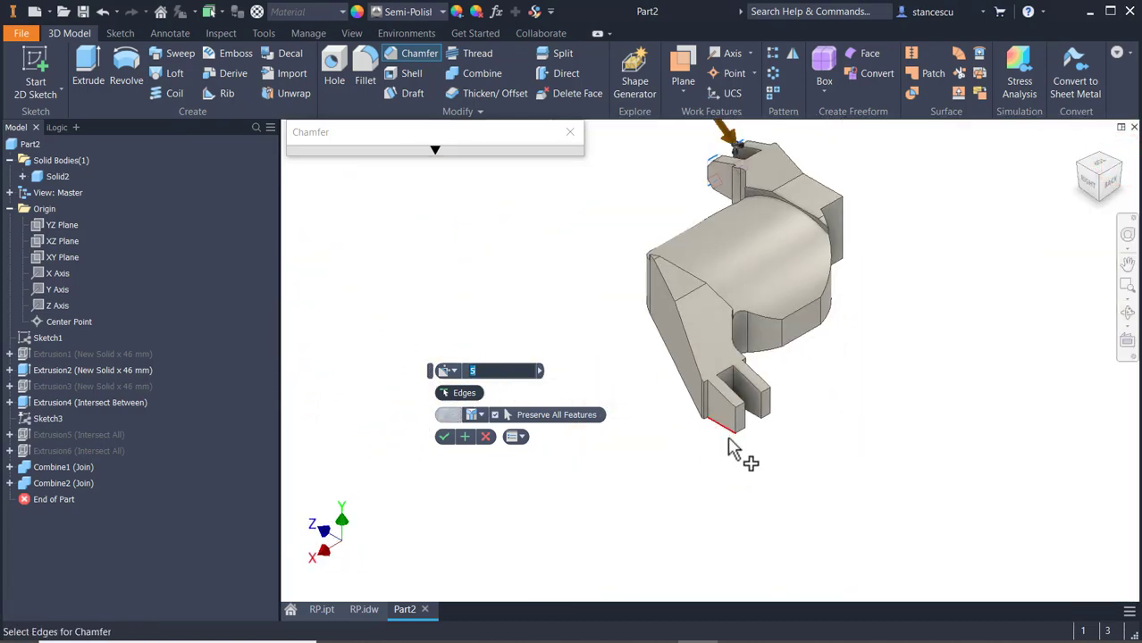
scroll(731, 435, "up", 3)
left_click(756, 379)
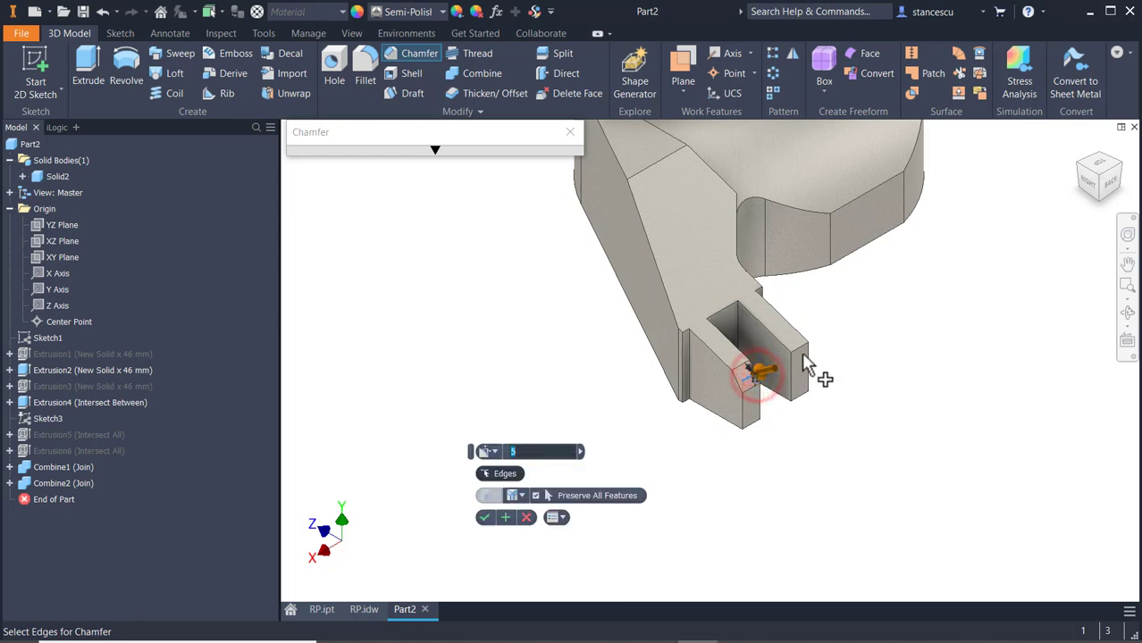
left_click(802, 357)
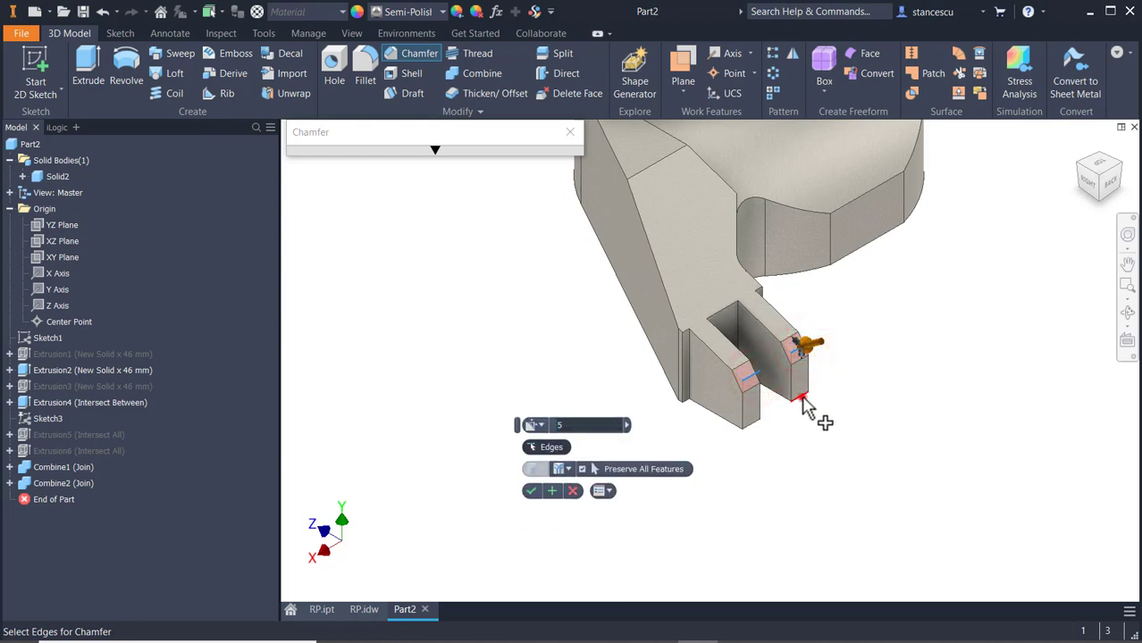
left_click(801, 399)
left_click(752, 428)
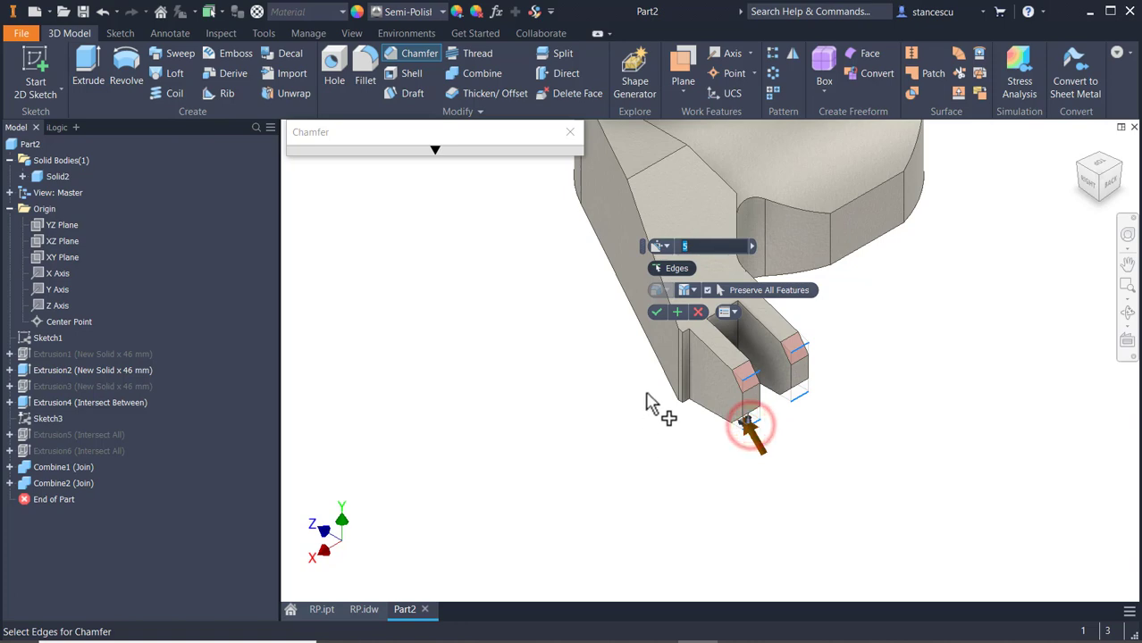
left_click(656, 312)
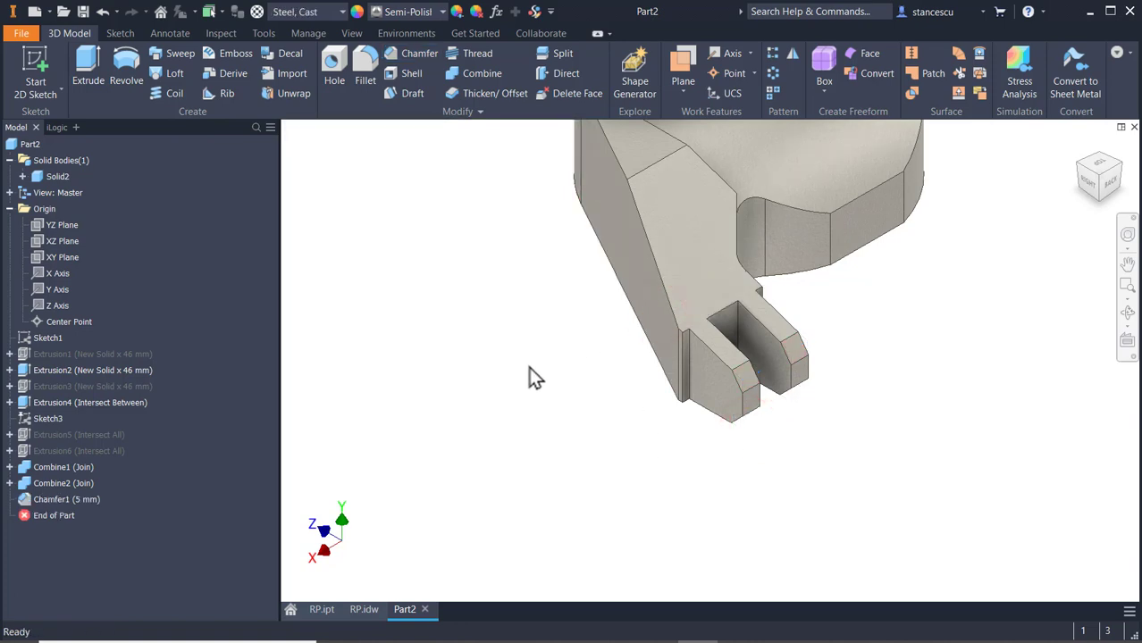
key("F6")
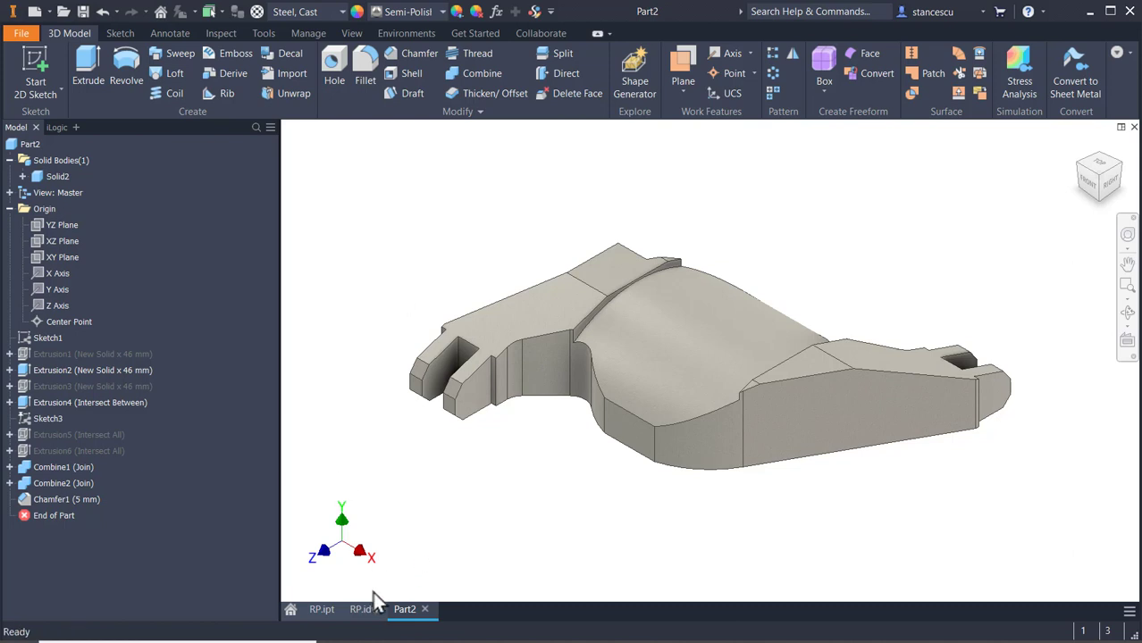
Examine the underside of the finished part in RP.ipt and its dimensions in section B-B of the RP.idw drawing
left_click(321, 611)
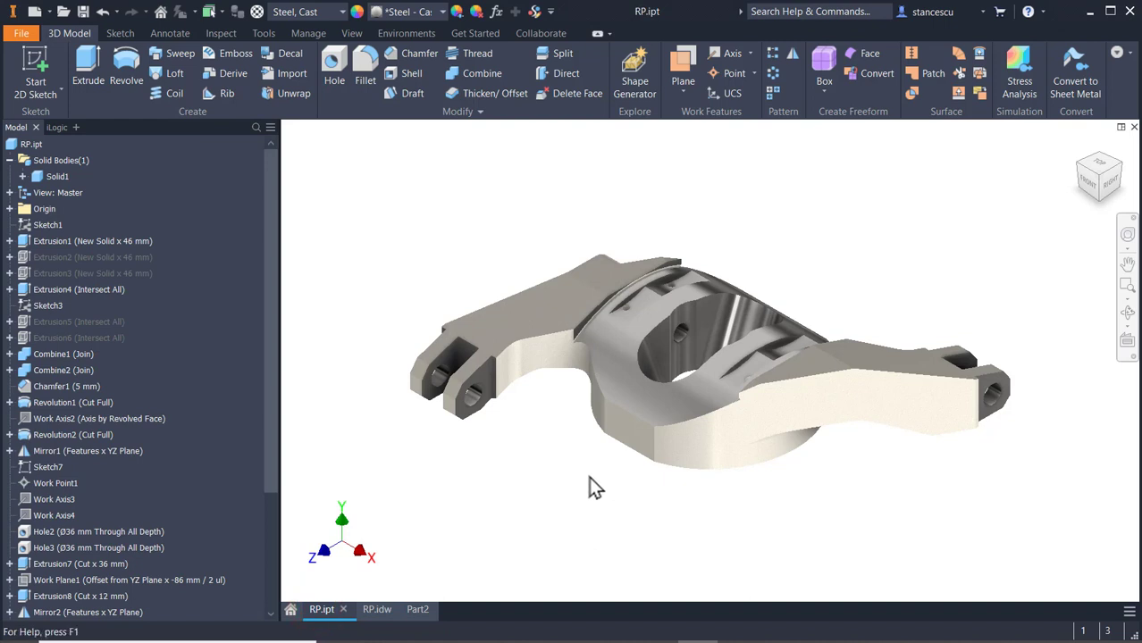
middle_click_drag(588, 477, 630, 403, "shift")
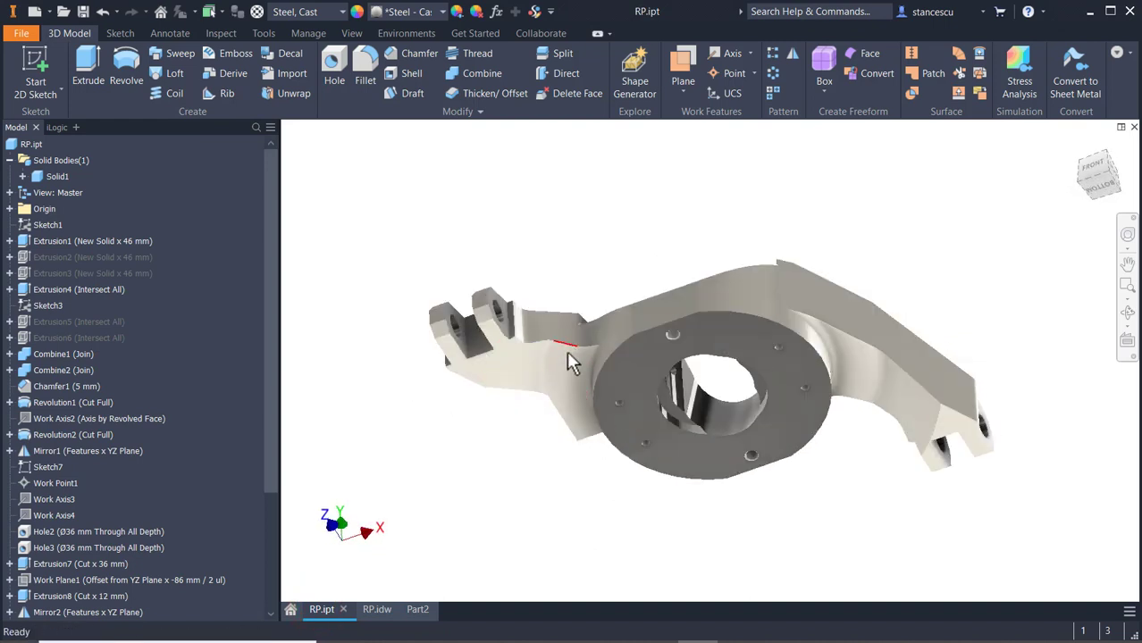
key("F4")
mouse_move(530, 385)
middle_mouse_down("shift")
mouse_move(528, 402)
mouse_move(542, 385)
middle_mouse_up("shift")
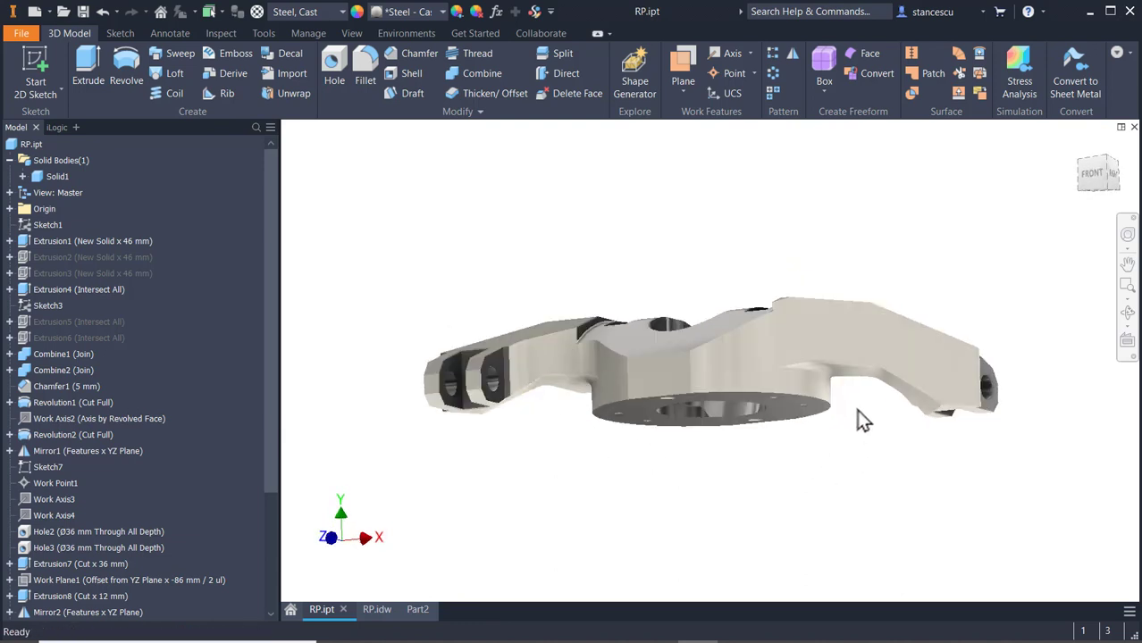
left_click(375, 609)
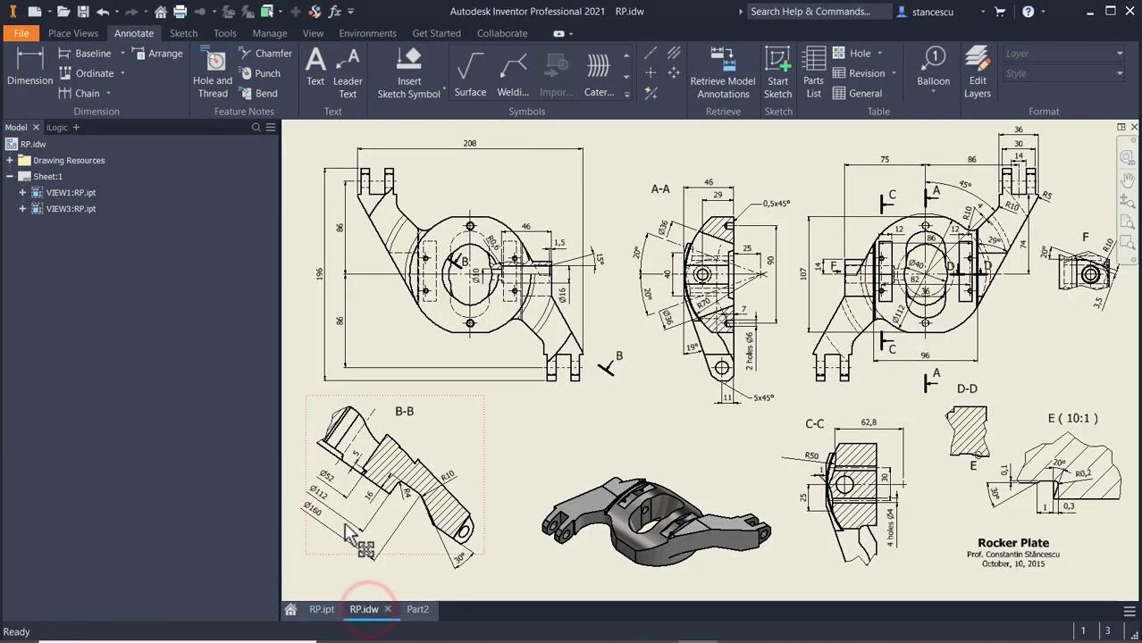
scroll(357, 538, "up", 4)
mouse_move(438, 446)
middle_mouse_down()
mouse_move(546, 394)
mouse_move(595, 354)
middle_mouse_up()
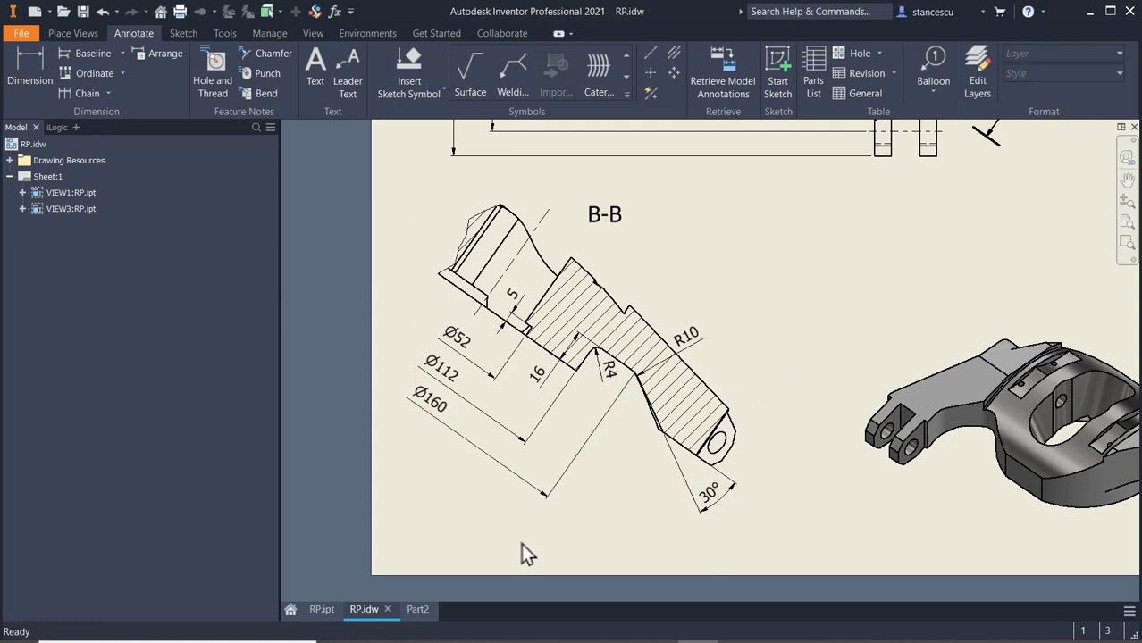
Start a new sketch on the XY plane of Part2
left_click(417, 610)
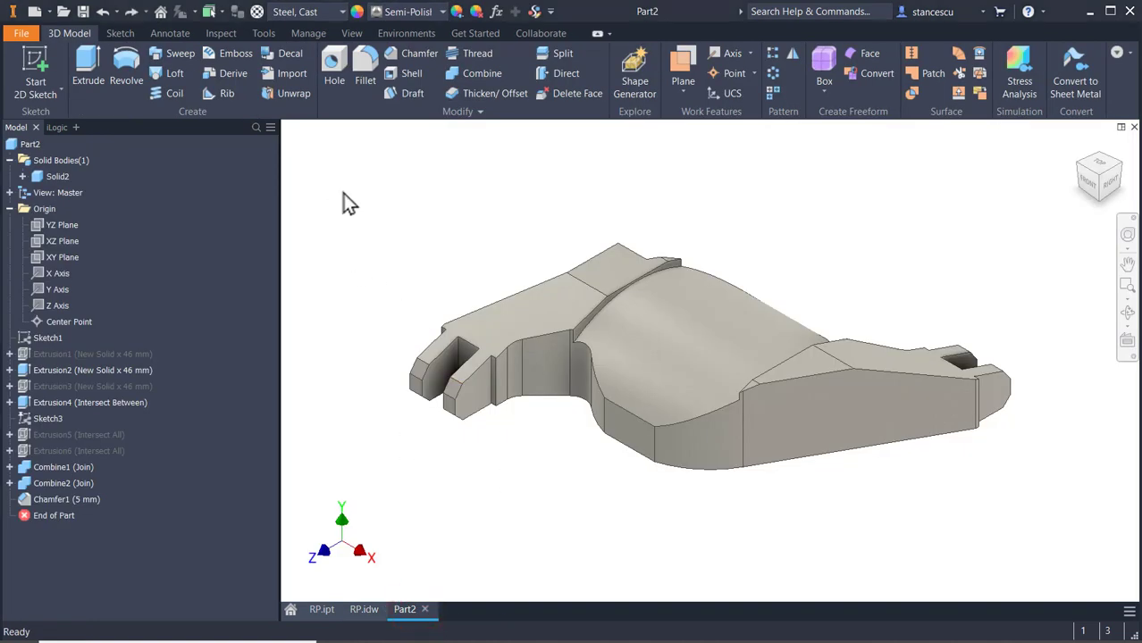
left_click(59, 257)
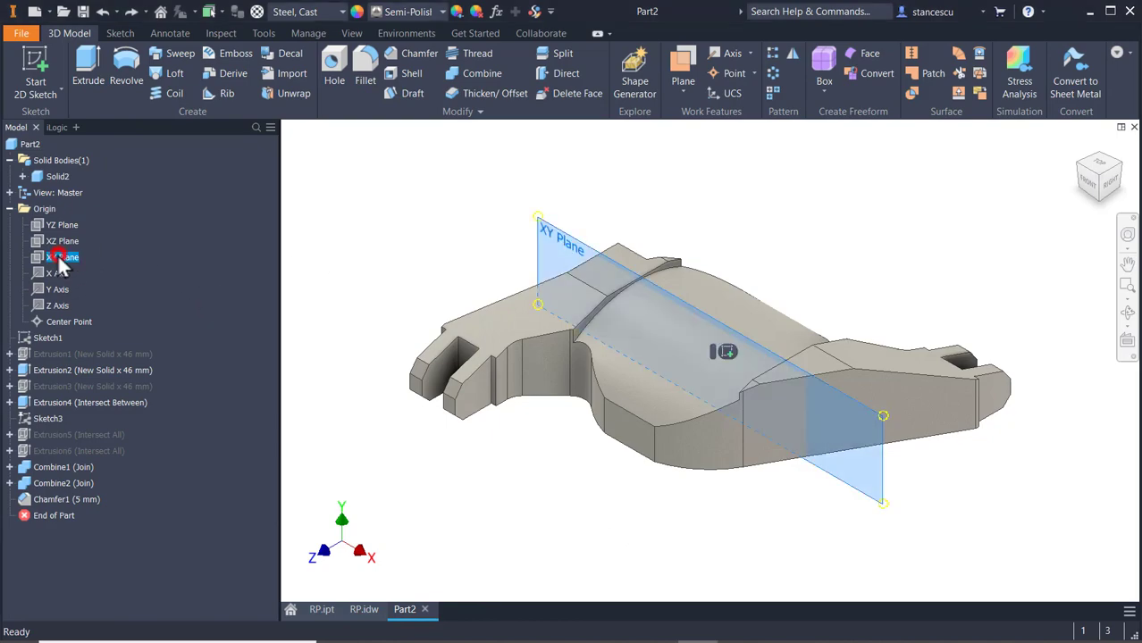
left_click(727, 350)
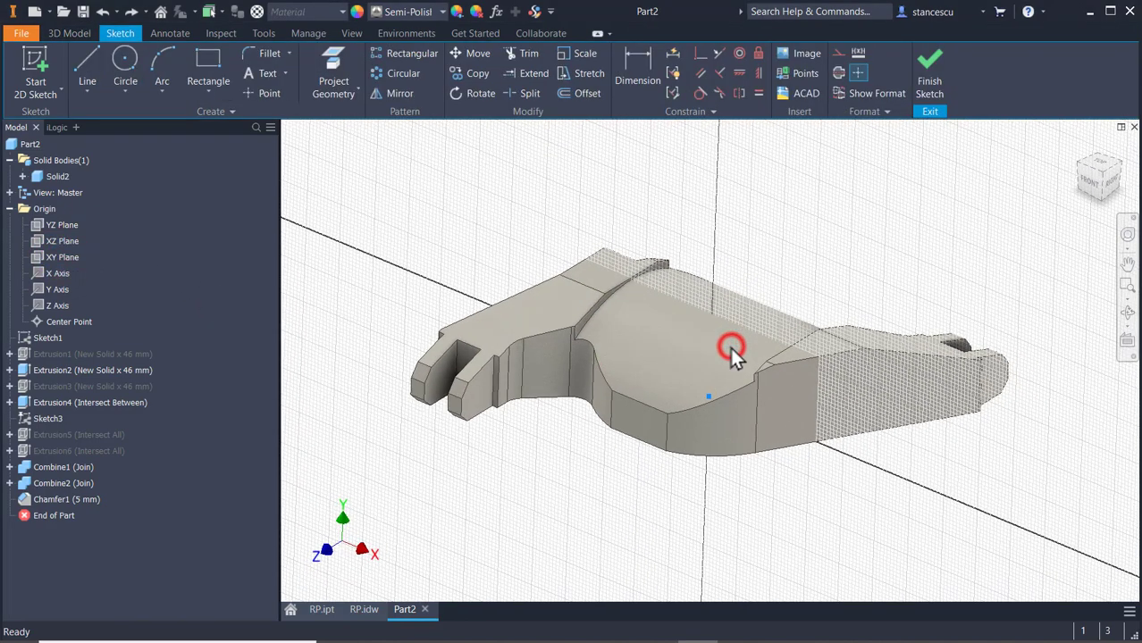
Slice the part at the sketch plane and draw a vertical line about 45 mm long from the origin to the upper edge
key("F7")
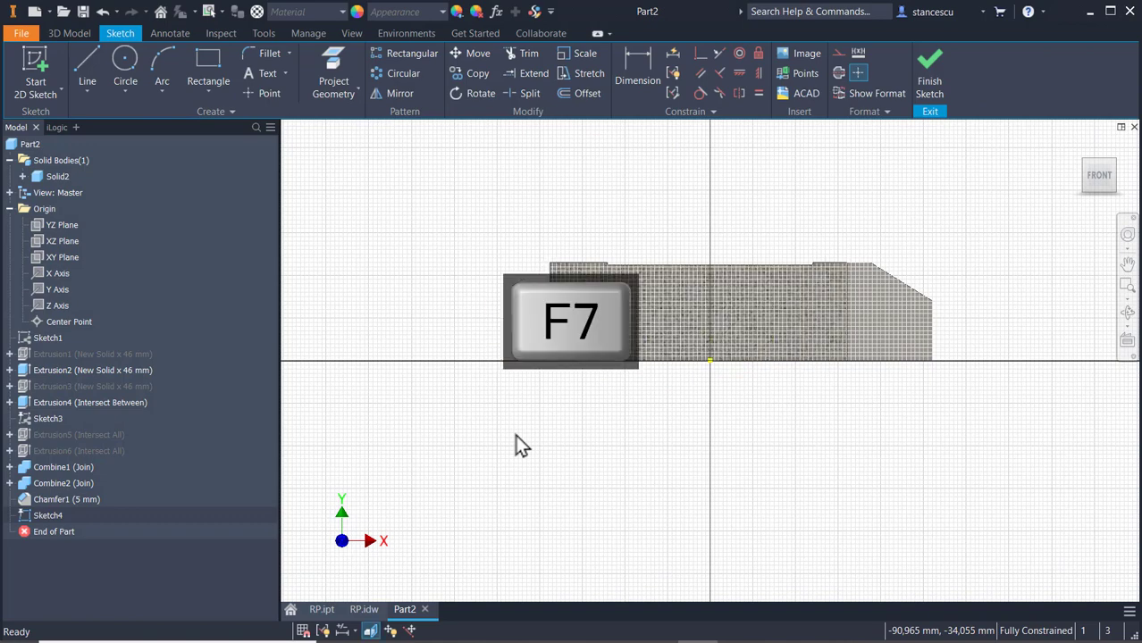
left_click(86, 76)
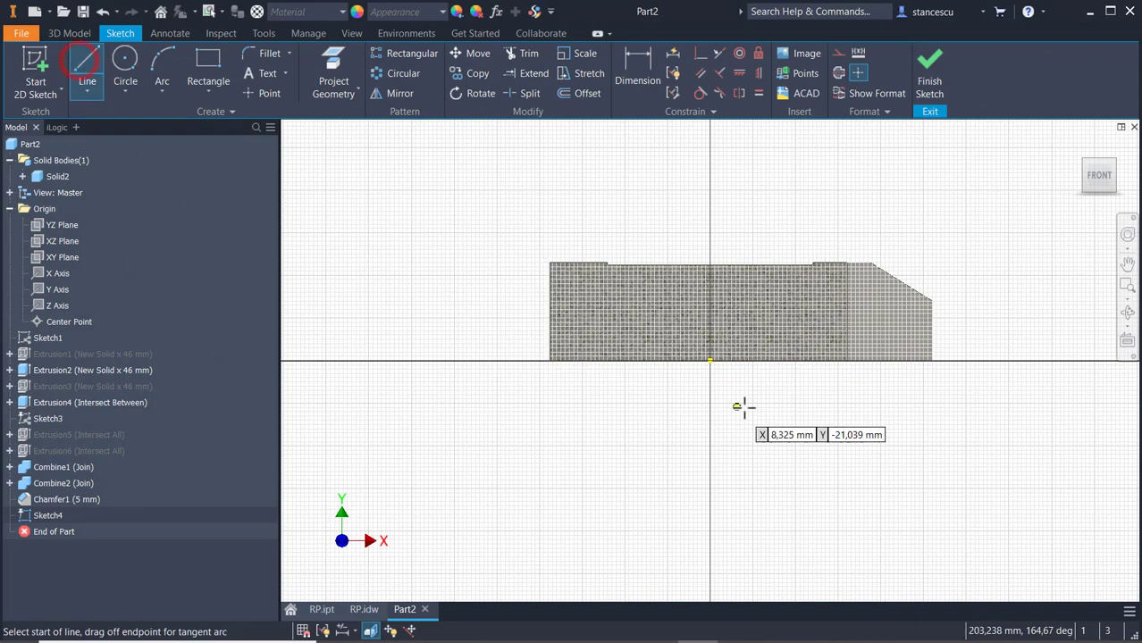
left_click(709, 361)
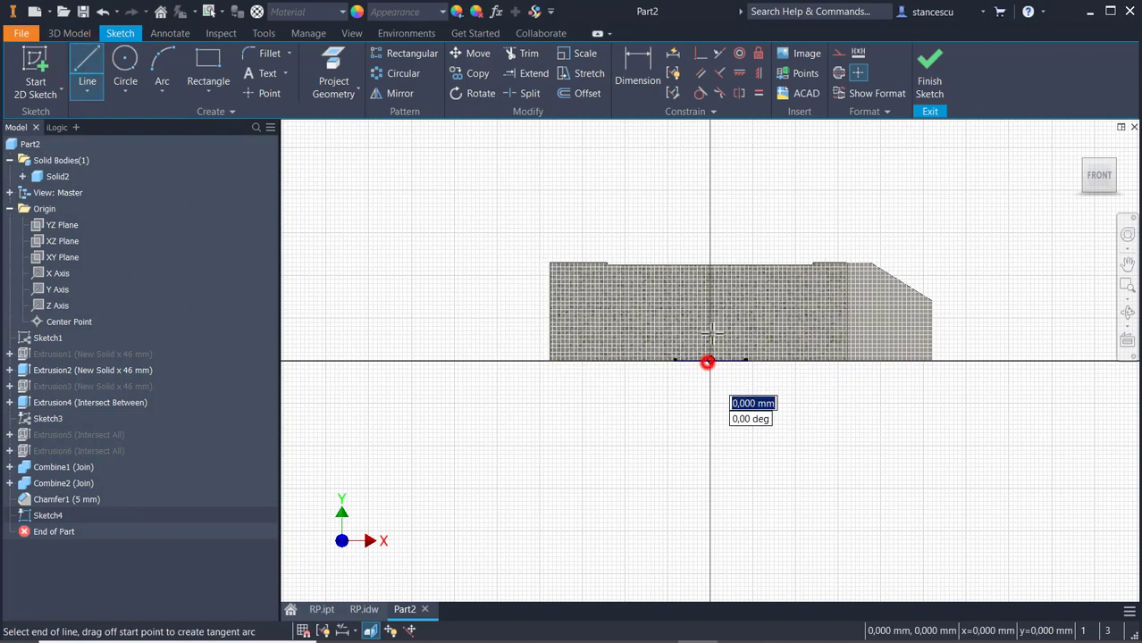
left_click(711, 264)
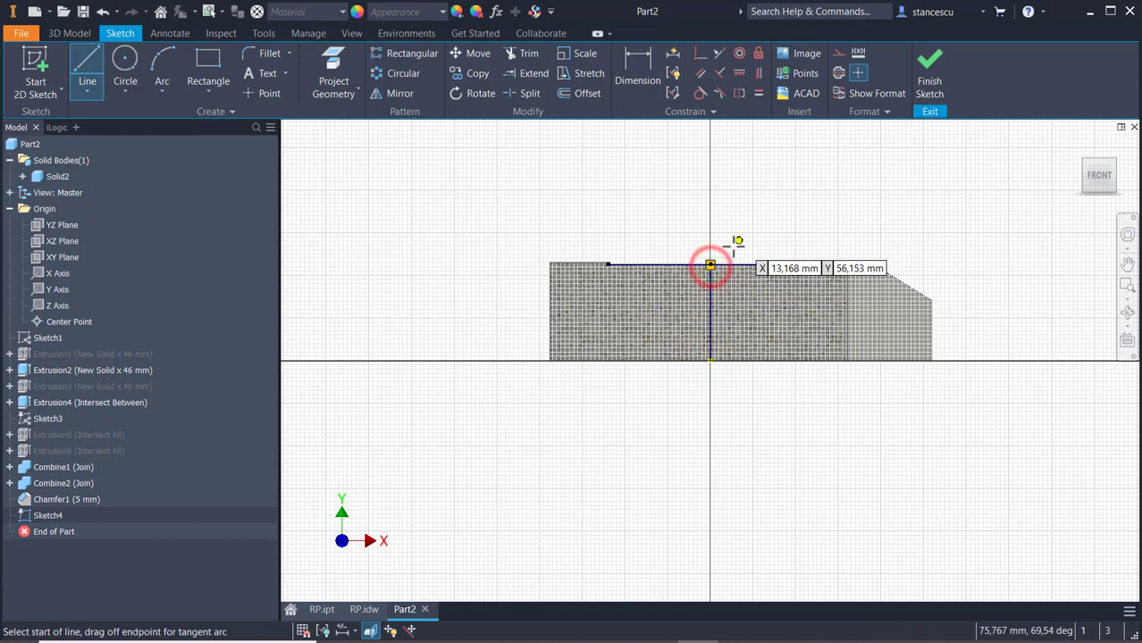
Draw a stepped outline from the vertical line's upper end: about 13 mm across, 35 mm down, 16 mm outward and 10 mm down to the base
left_click(709, 264)
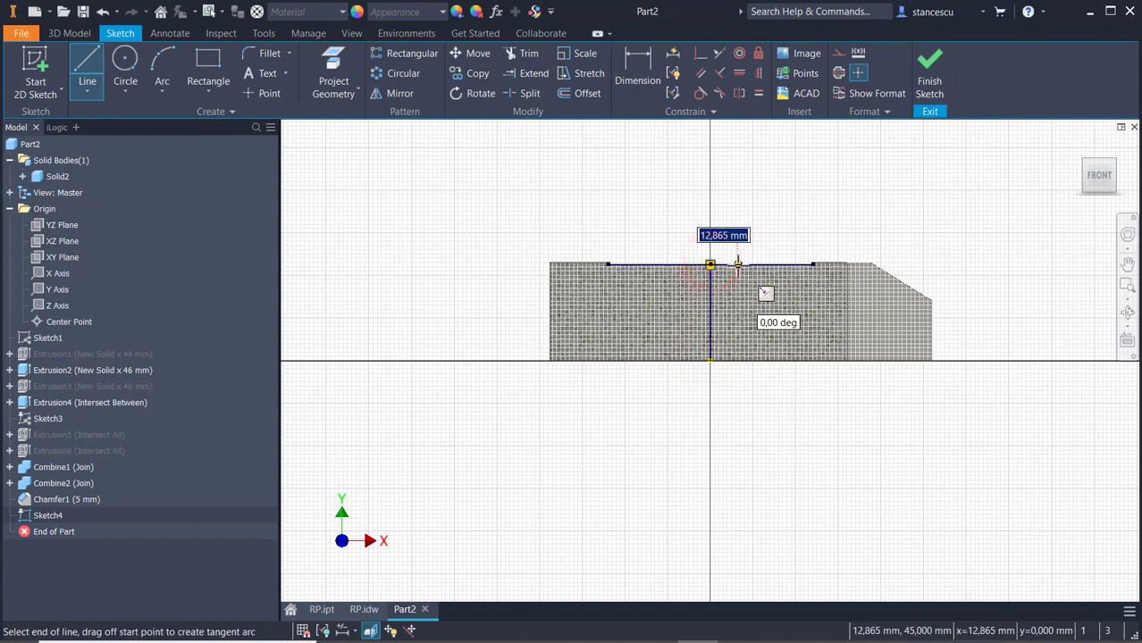
left_click(737, 264)
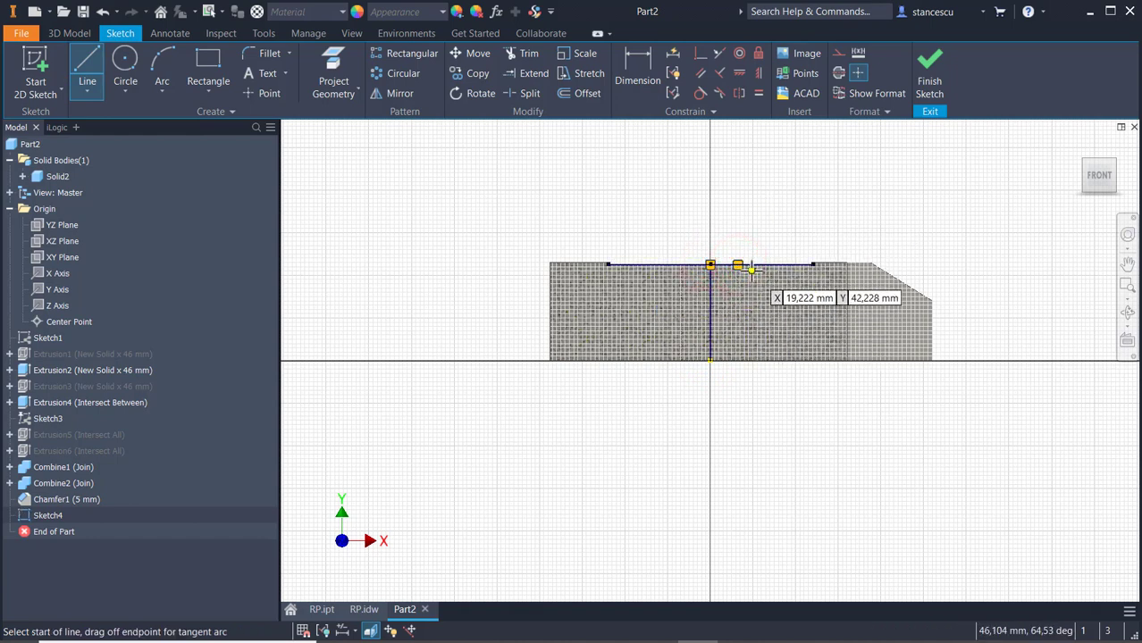
left_click(736, 264)
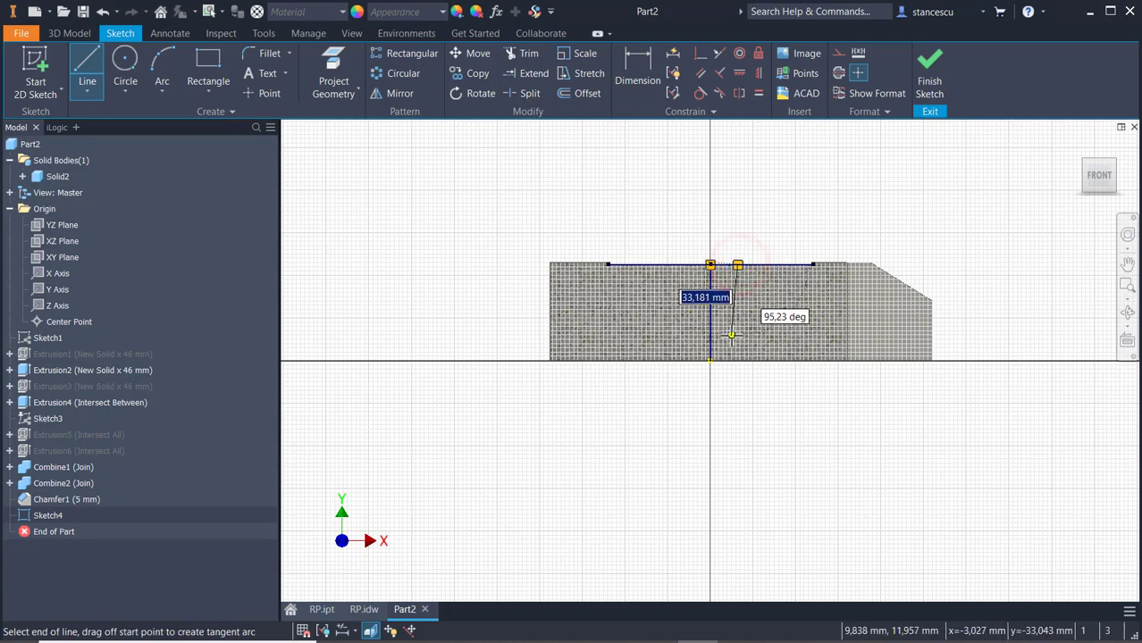
left_click(737, 338)
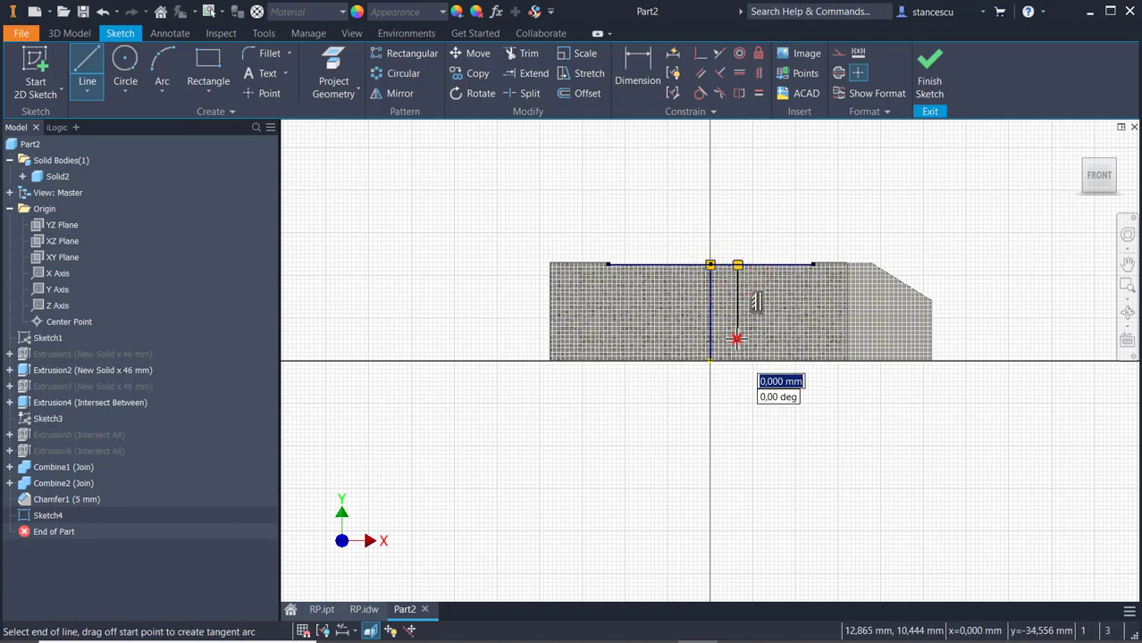
scroll(737, 336, "up", 3)
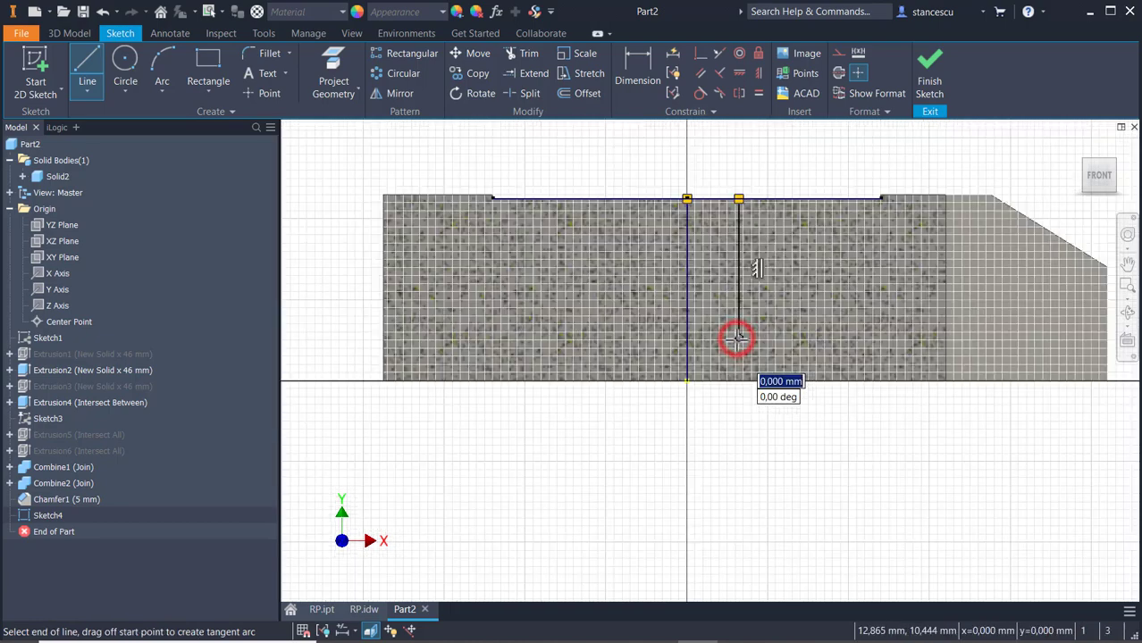
left_click(803, 339)
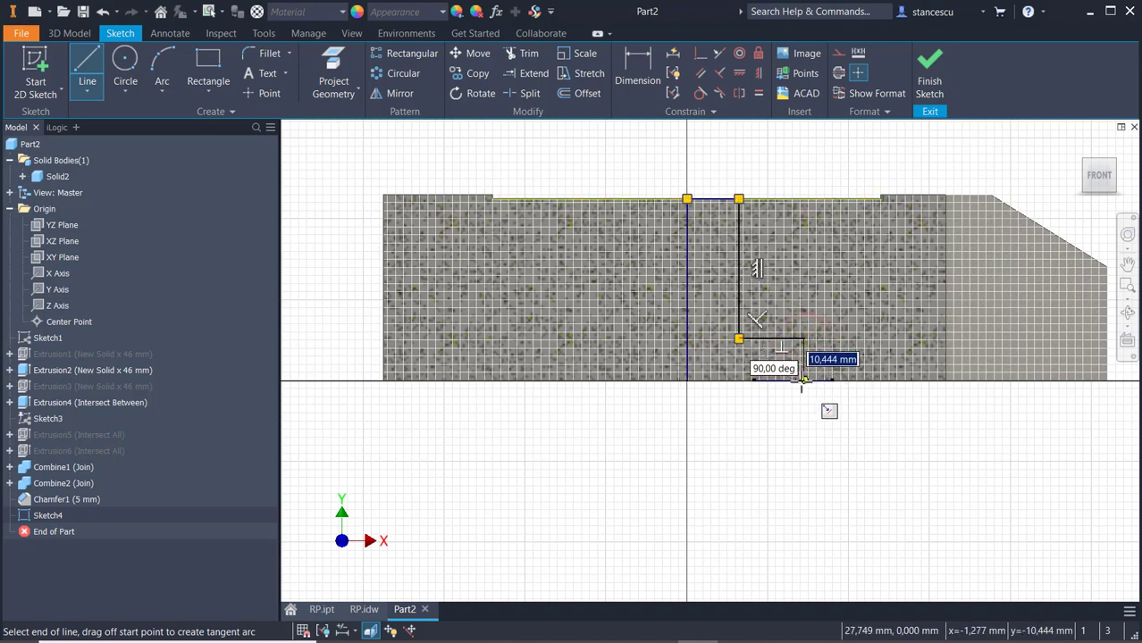
double_click(803, 381)
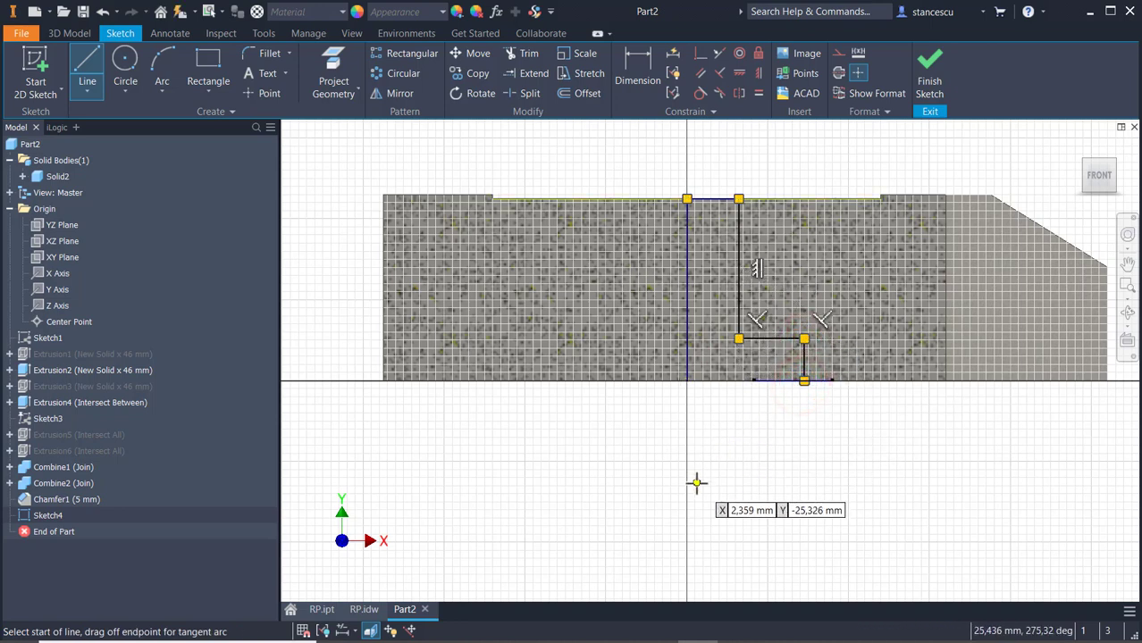
key("Escape")
Dimension the height of the outline's lower step and set it to 5 mm
left_click(650, 62)
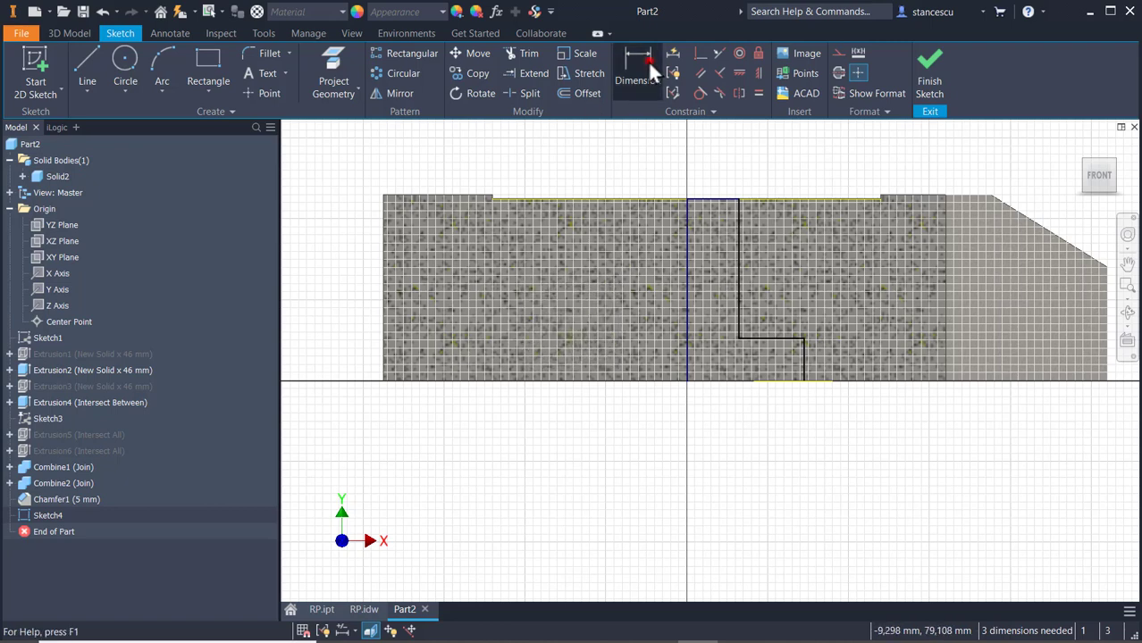
left_click(799, 356)
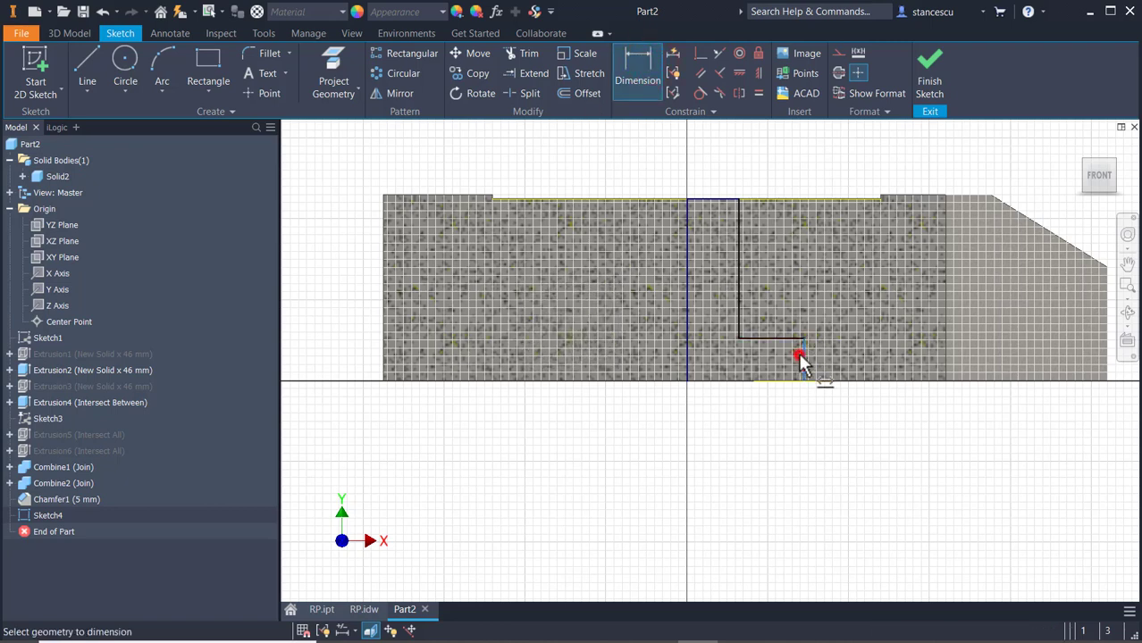
left_click(834, 420)
type("5")
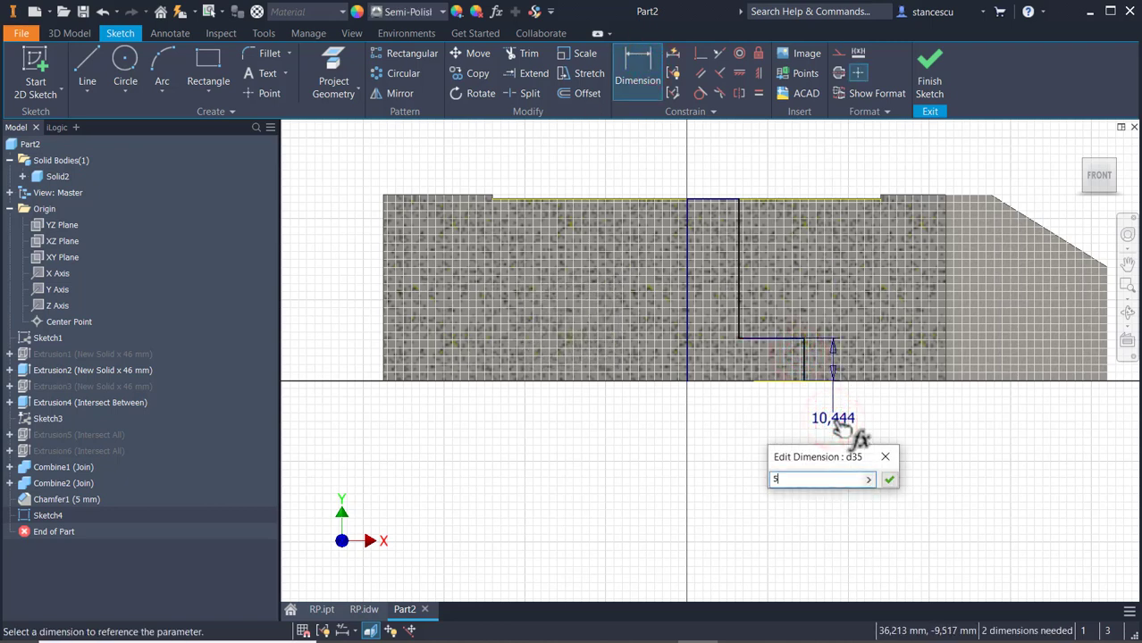
key("Return")
key("Escape")
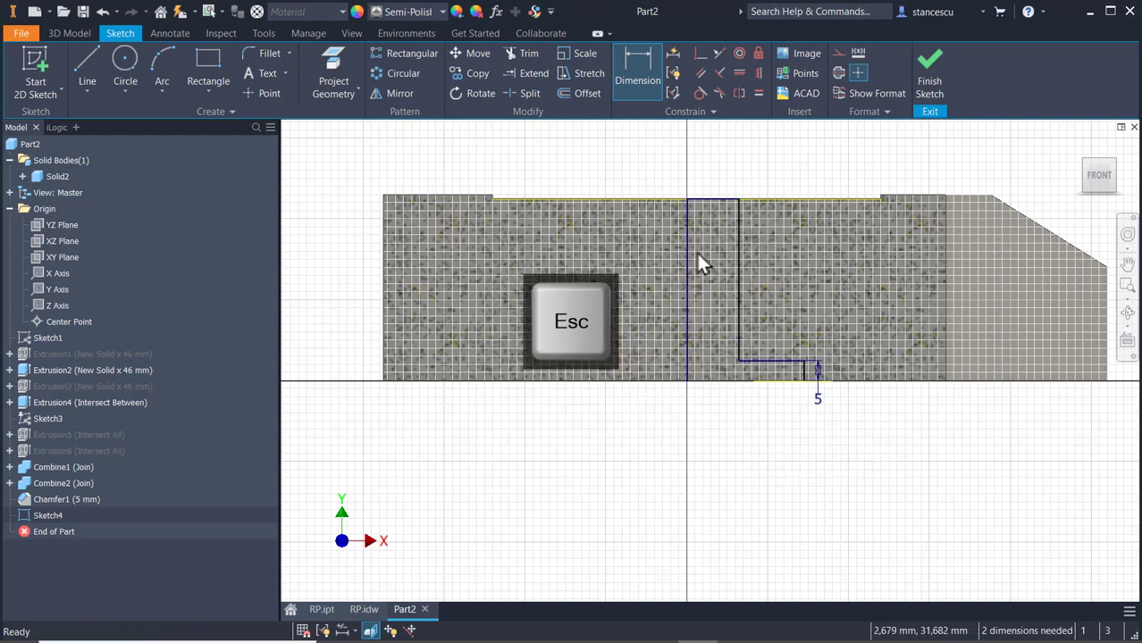
Convert the vertical line through the origin into a centerline
left_click(695, 257)
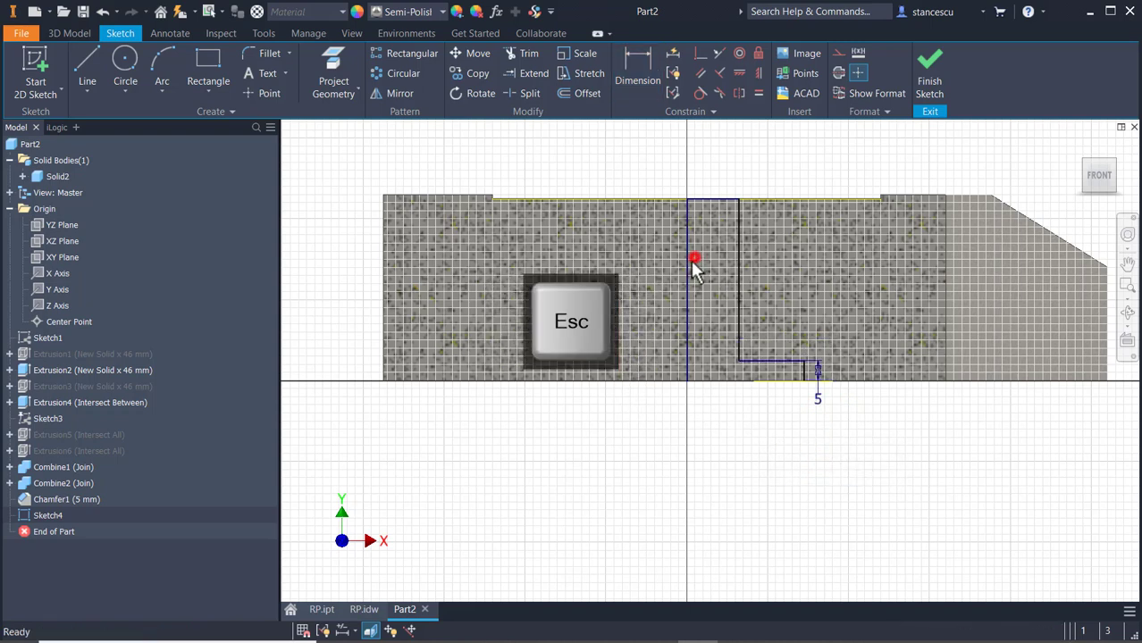
left_click(837, 73)
left_click(538, 147)
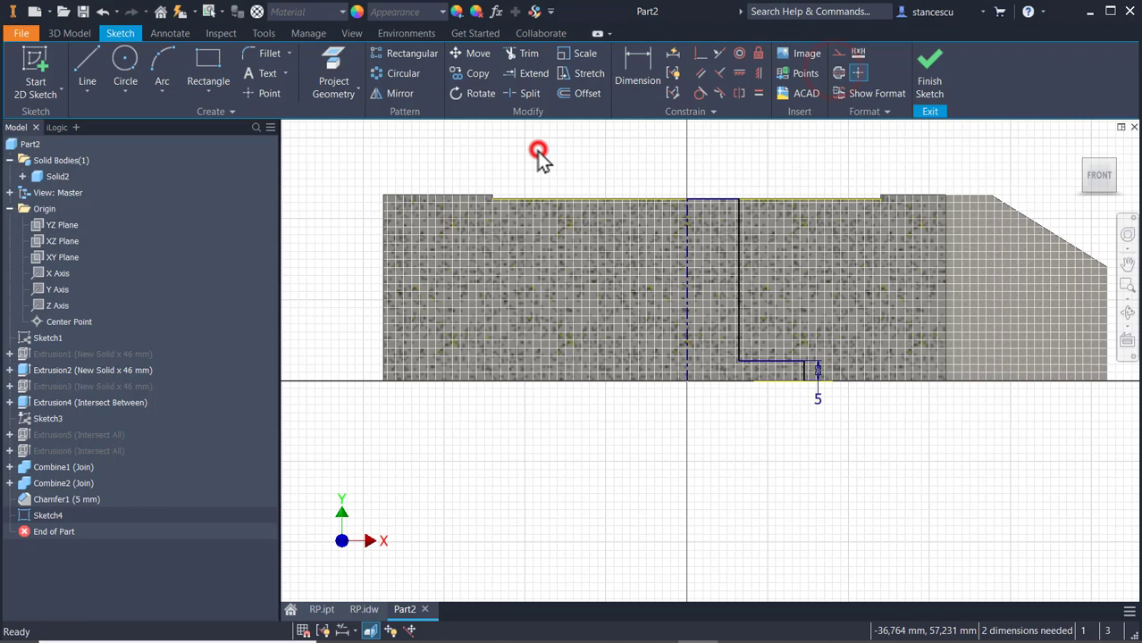
Dimension the long vertical line as a diameter about the centerline and set it to 40 mm
left_click(631, 65)
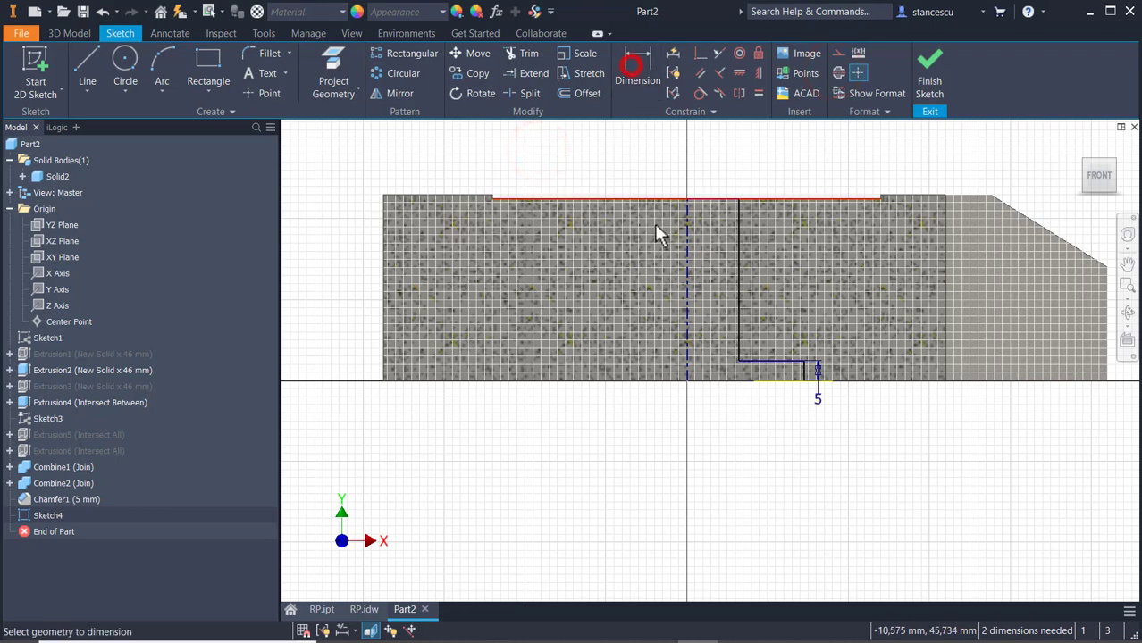
left_click(688, 273)
left_click(741, 267)
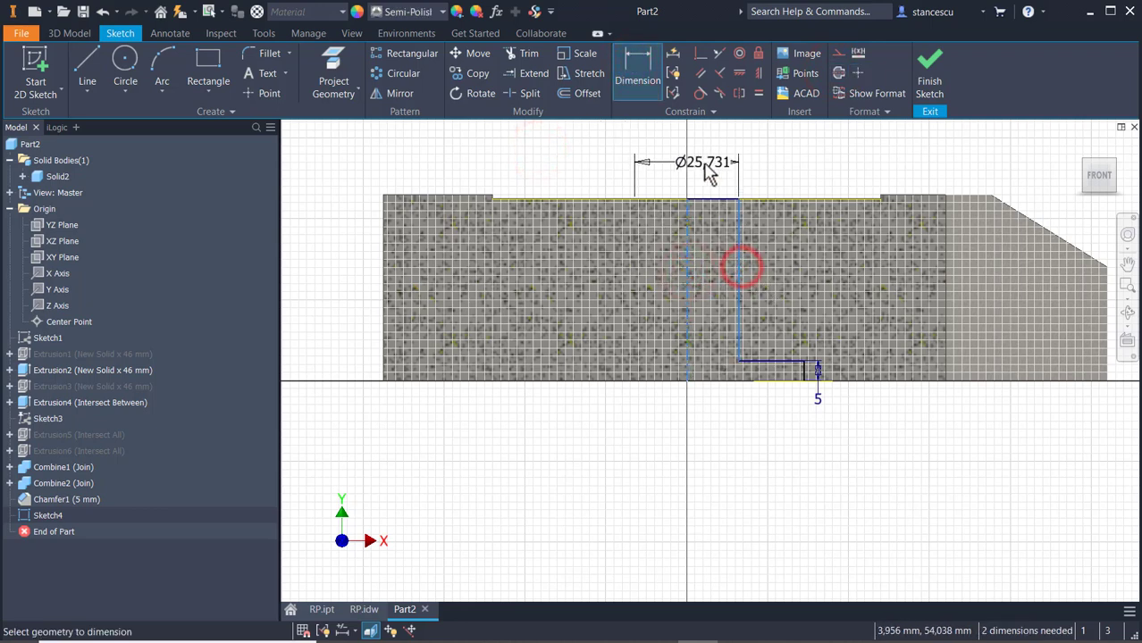
left_click(705, 160)
type("4")
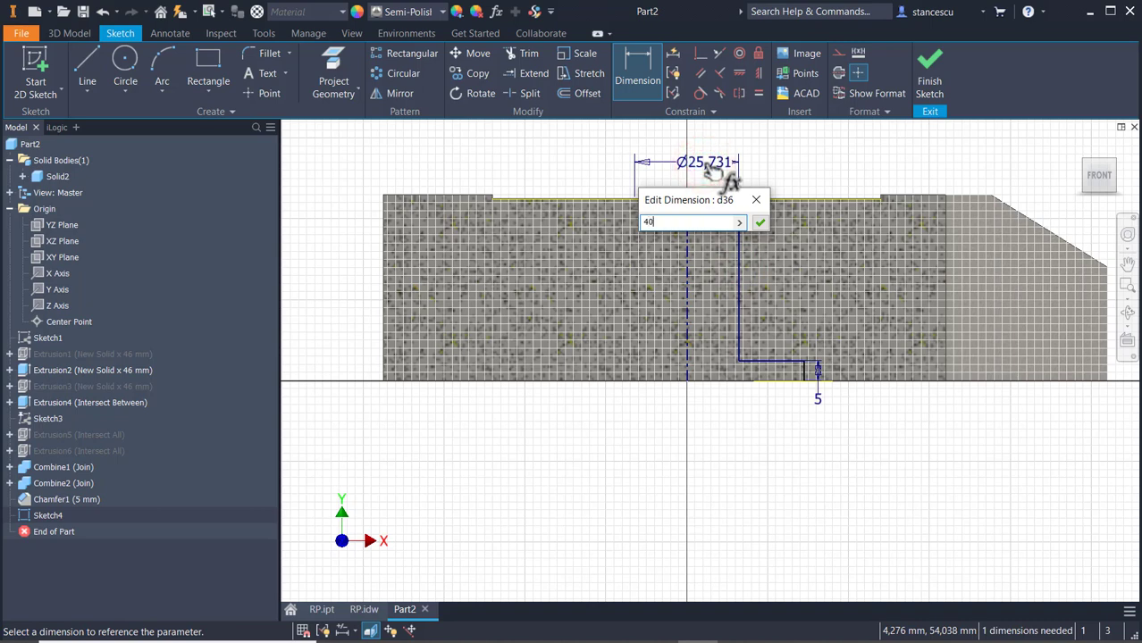
type("0")
key("Return")
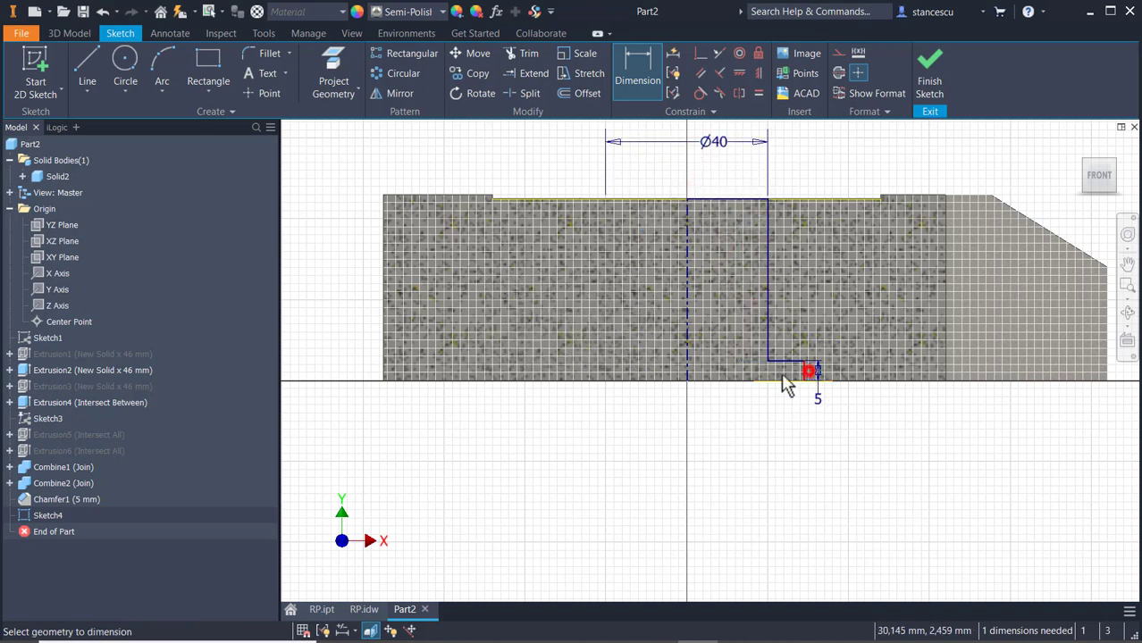
Dimension the lower step's short vertical line as a diameter about the centerline and set it to 52 mm
left_click(688, 367)
left_click(712, 427)
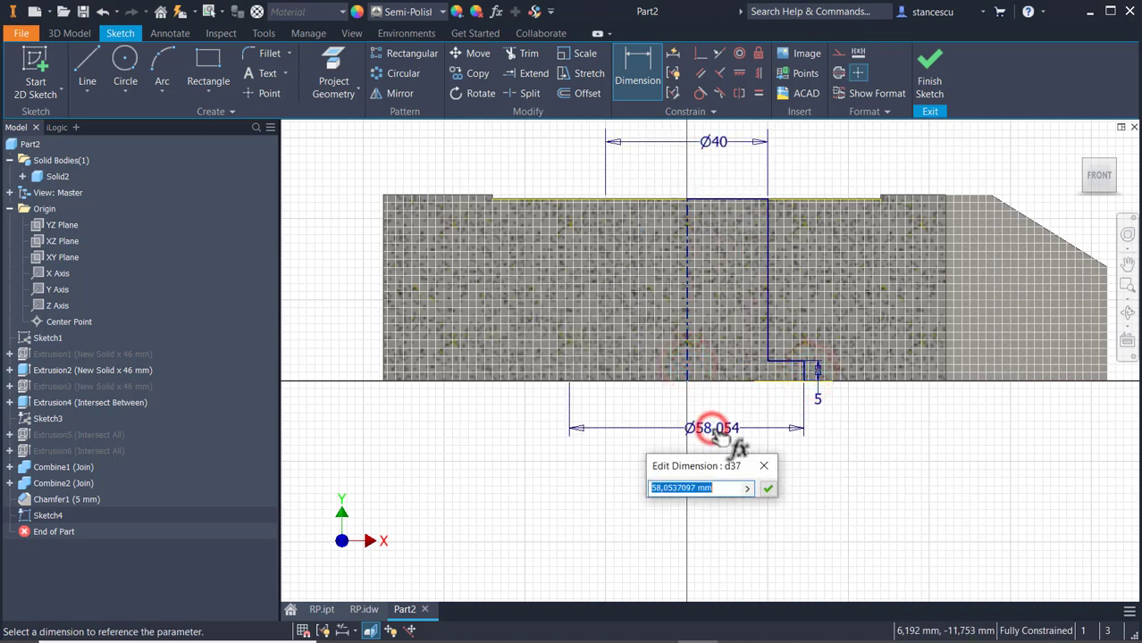
type("52")
key("Return")
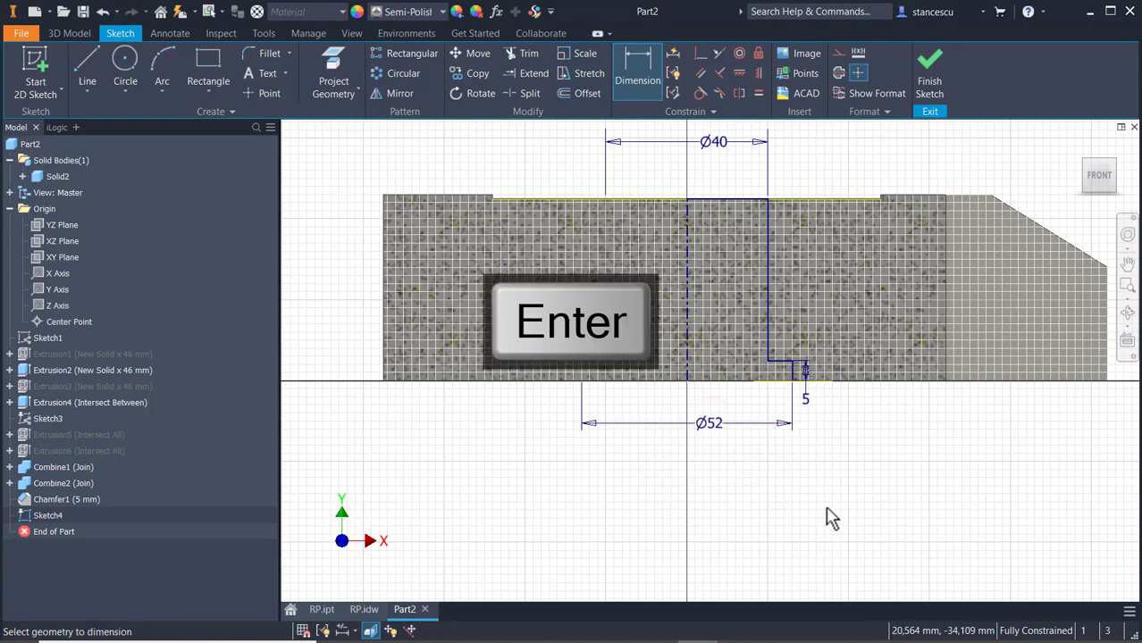
Beside the stepped outline, draw a vertical line about 12 mm up from the base, ending in a tangent arc of about 3 mm radius
middle_click_drag(825, 518, 724, 494)
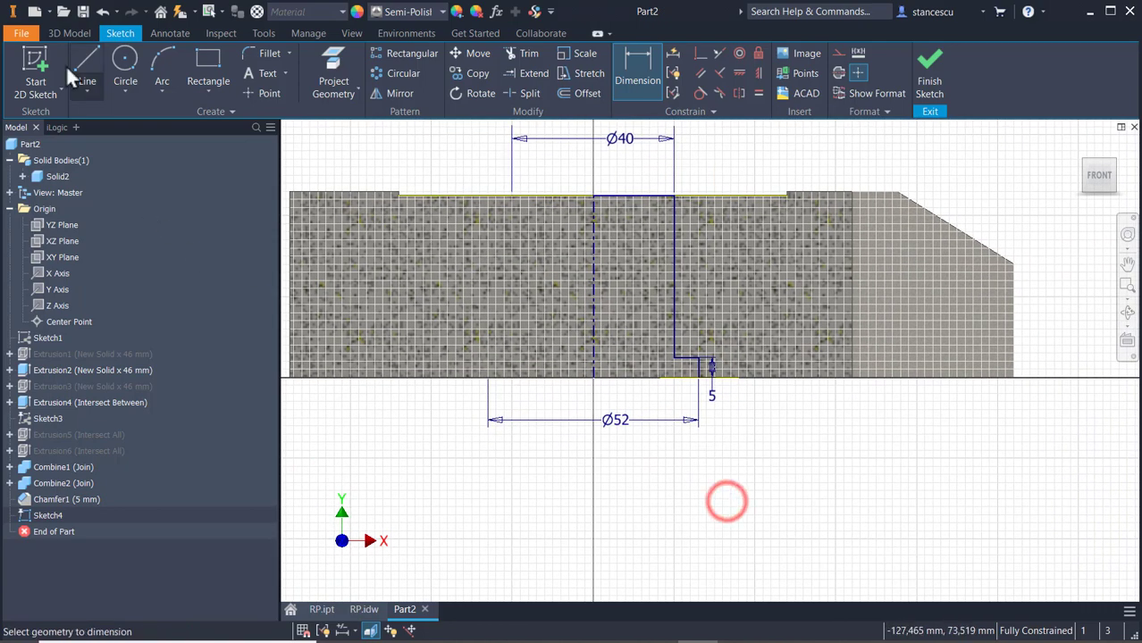
left_click(100, 59)
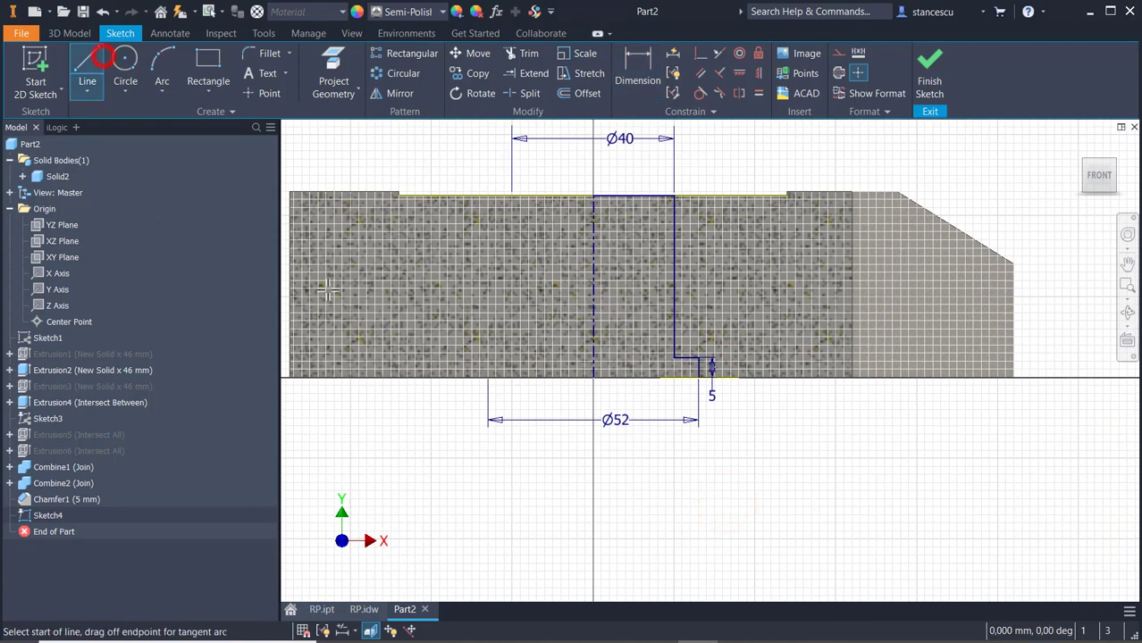
left_click(759, 375)
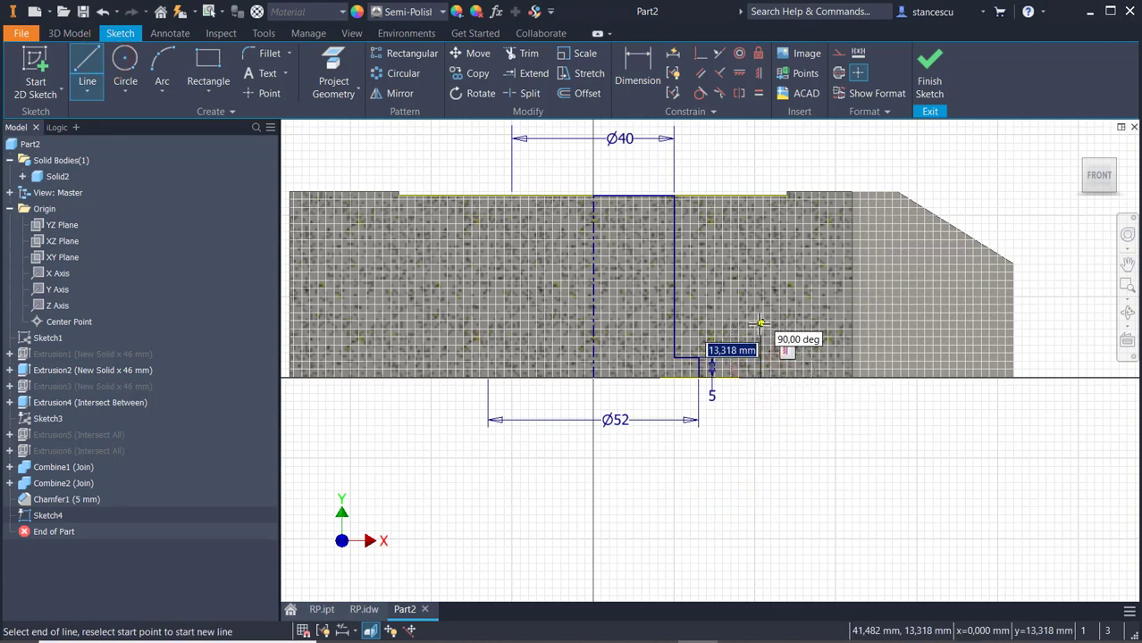
scroll(760, 332, "up", 2)
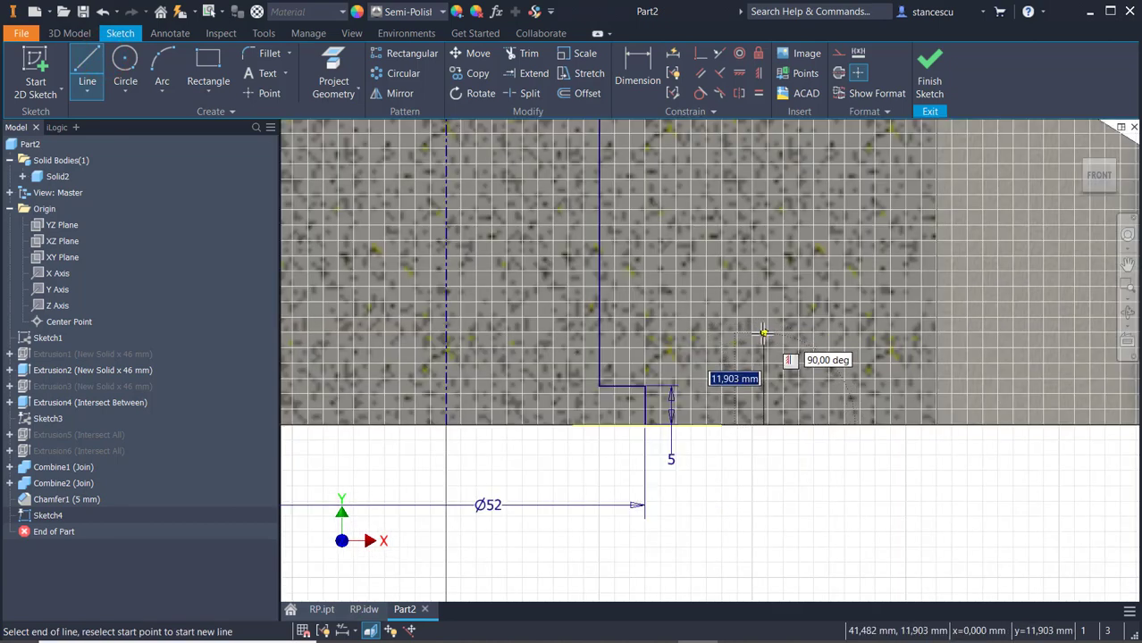
left_click(762, 334)
left_click_drag(762, 333, 786, 310)
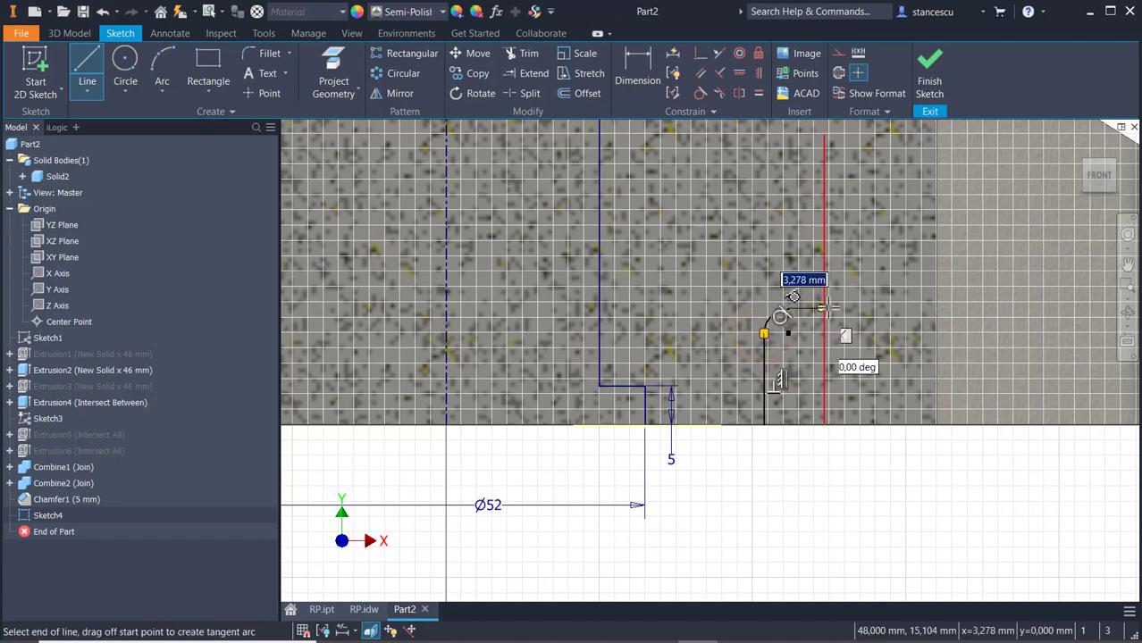
Continue with a 16 mm horizontal line, a tangent arc, an 18 mm downward slope and an 8 mm vertical (all about), closing the outline along the base
left_click(910, 310)
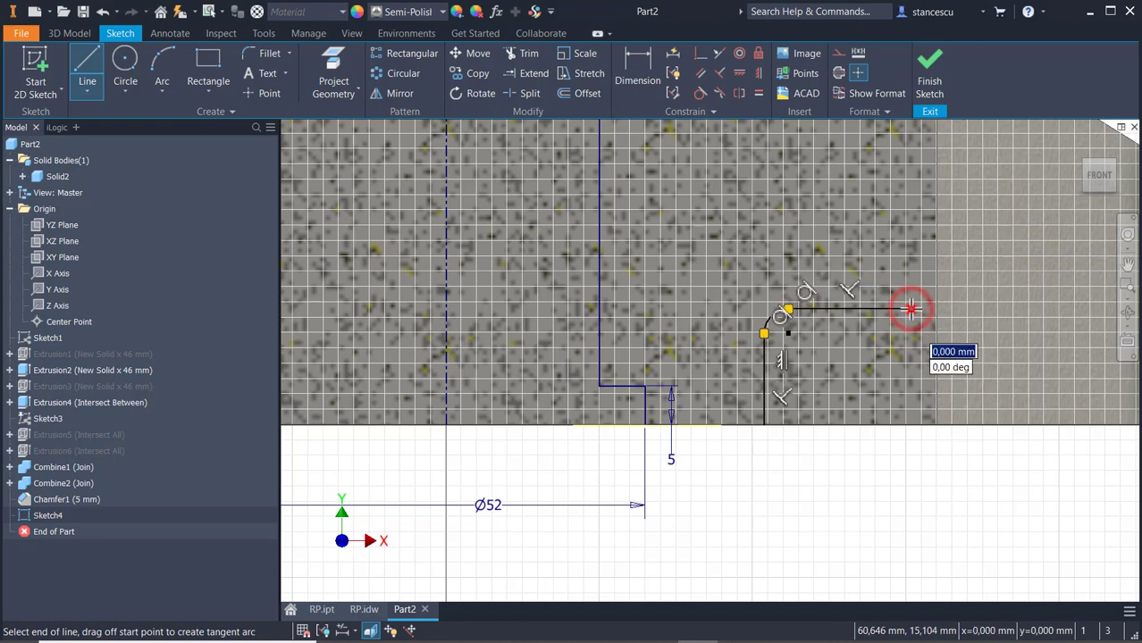
left_click_drag(910, 310, 951, 318)
middle_click_drag(687, 288, 677, 280)
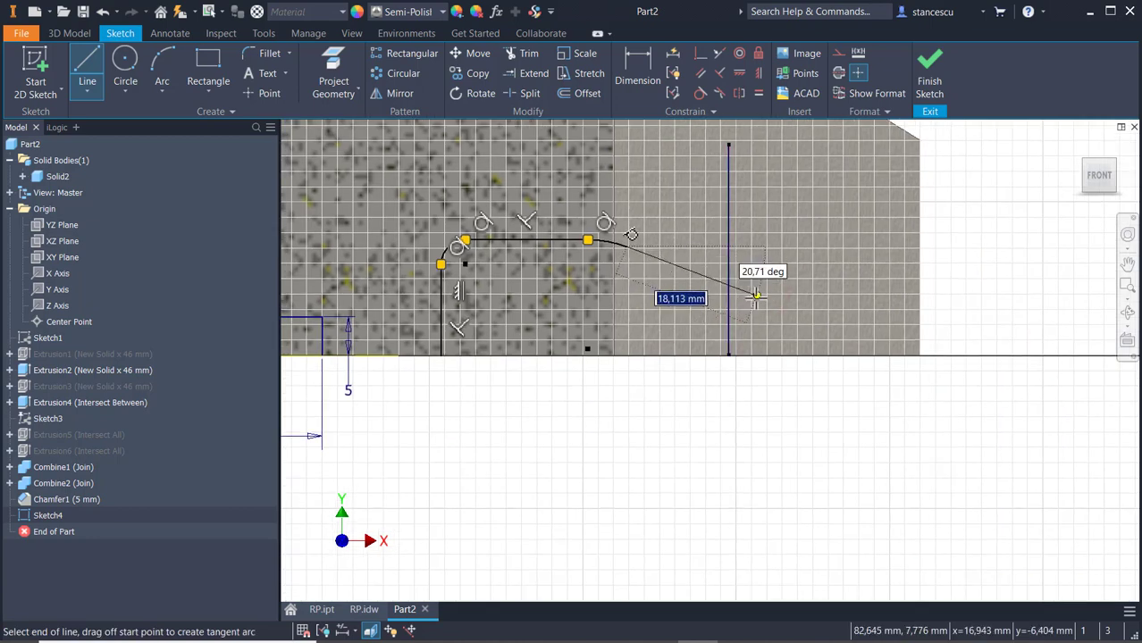
left_click(756, 296)
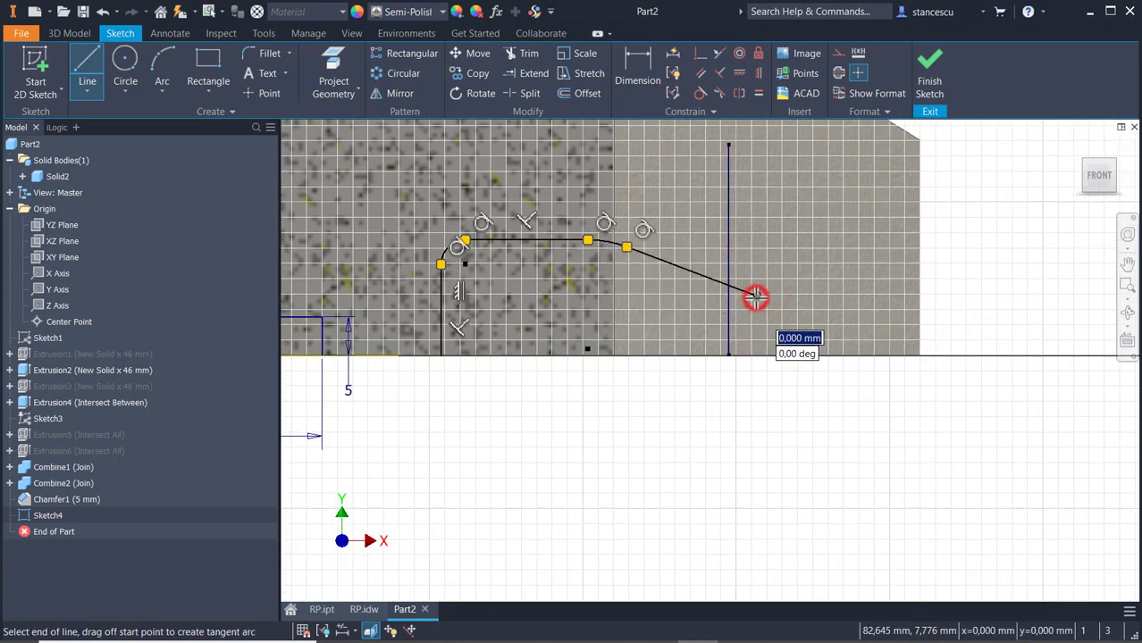
left_click(757, 356)
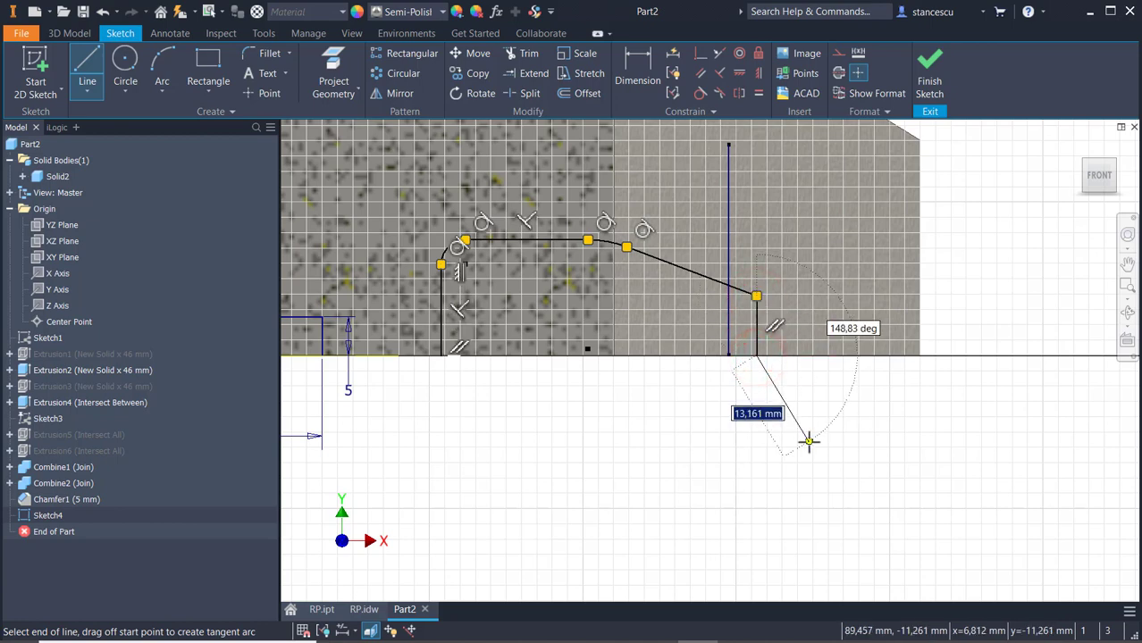
left_click(441, 355)
key("Escape")
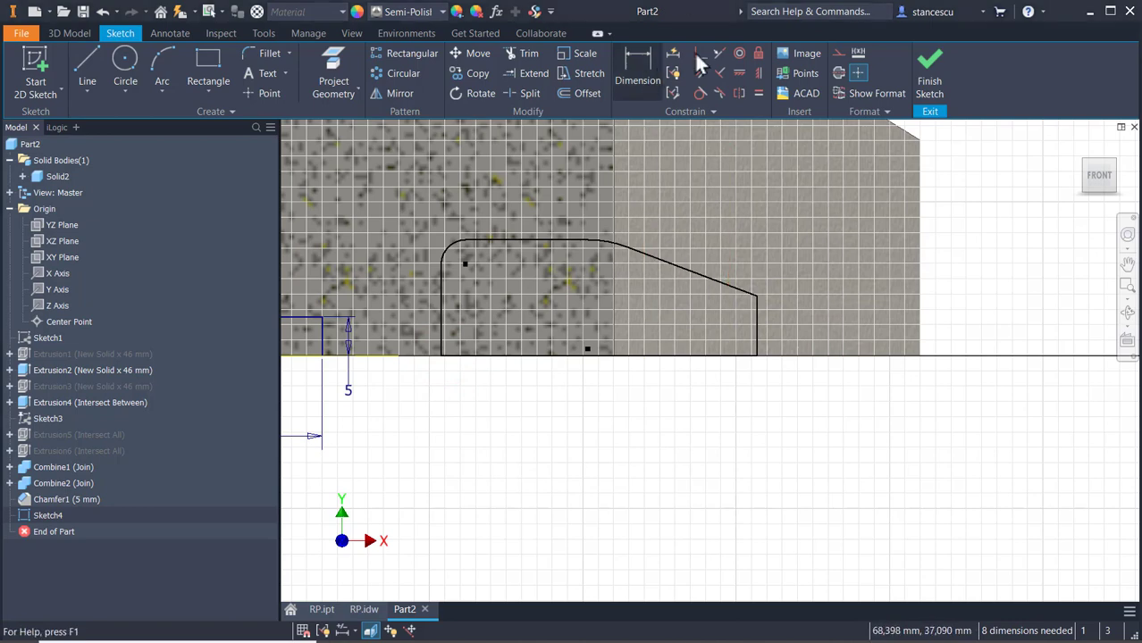
Dimension the pocket outline's height between its top horizontal line and base line, and set it to 16 mm
left_click(648, 79)
left_click(499, 240)
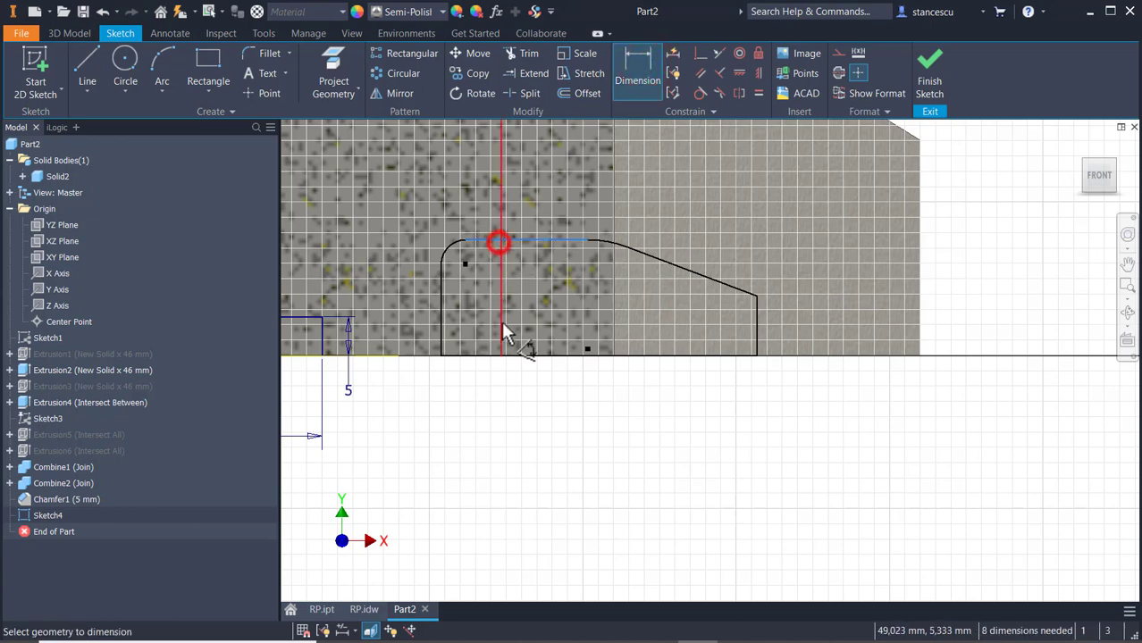
left_click(528, 356)
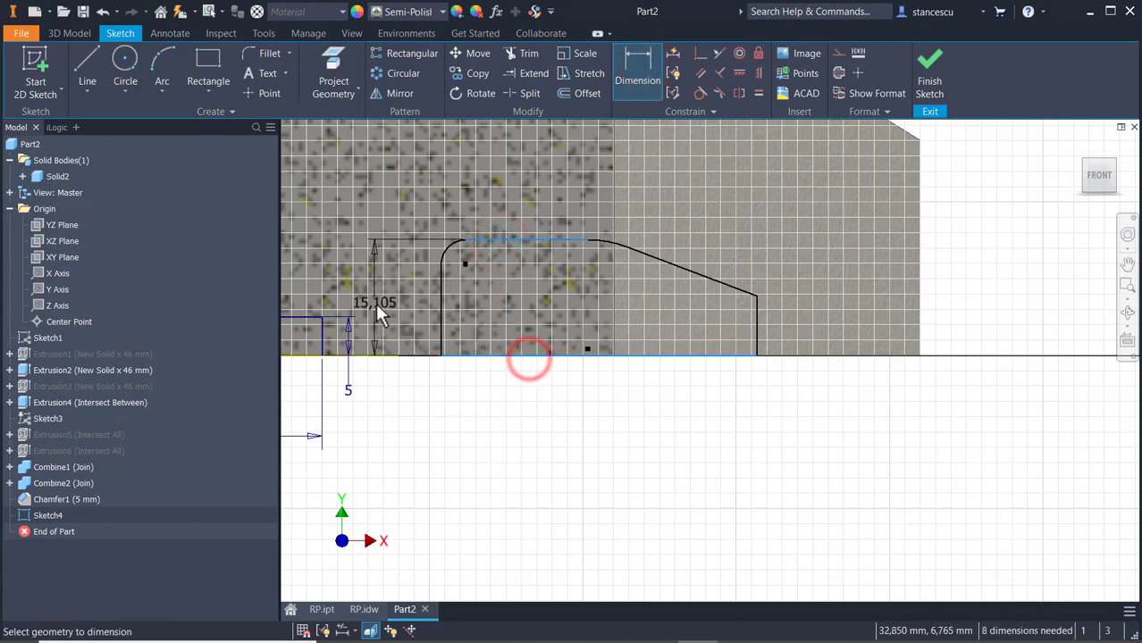
left_click(391, 304)
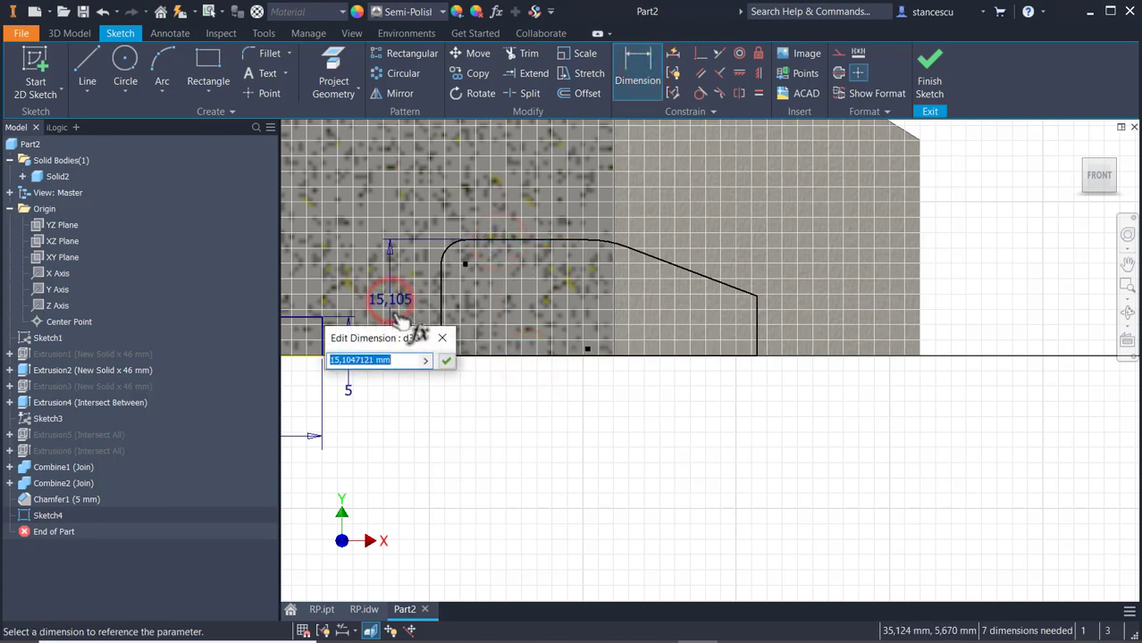
type("16")
key("Return")
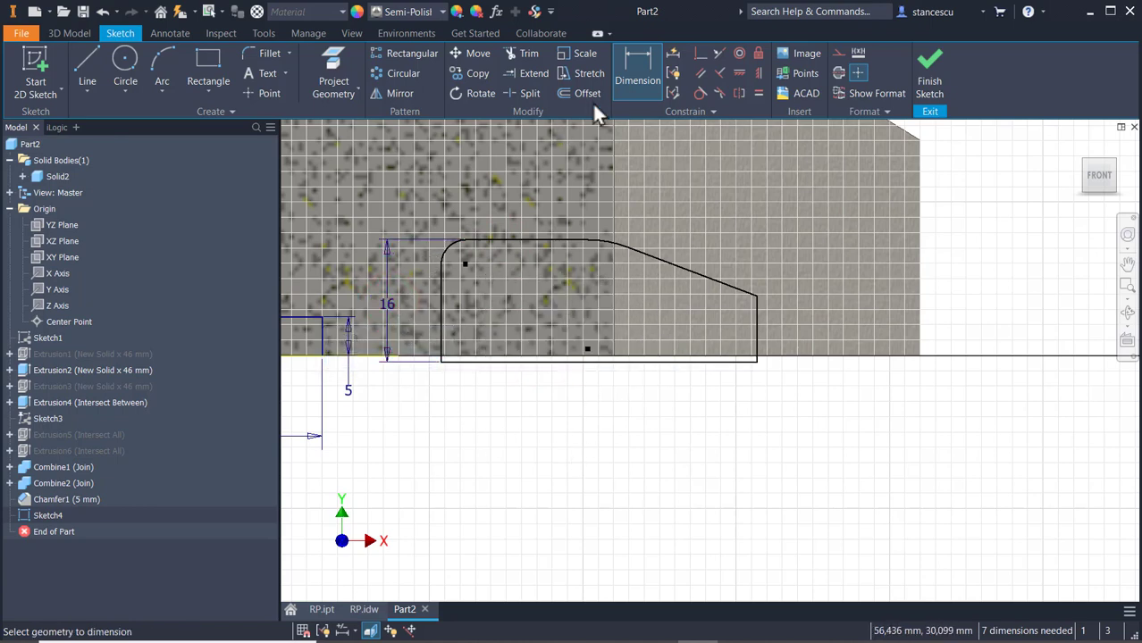
Apply a collinear constraint between the pocket outline's base line and the part's bottom edge
left_click(719, 54)
left_click(607, 363)
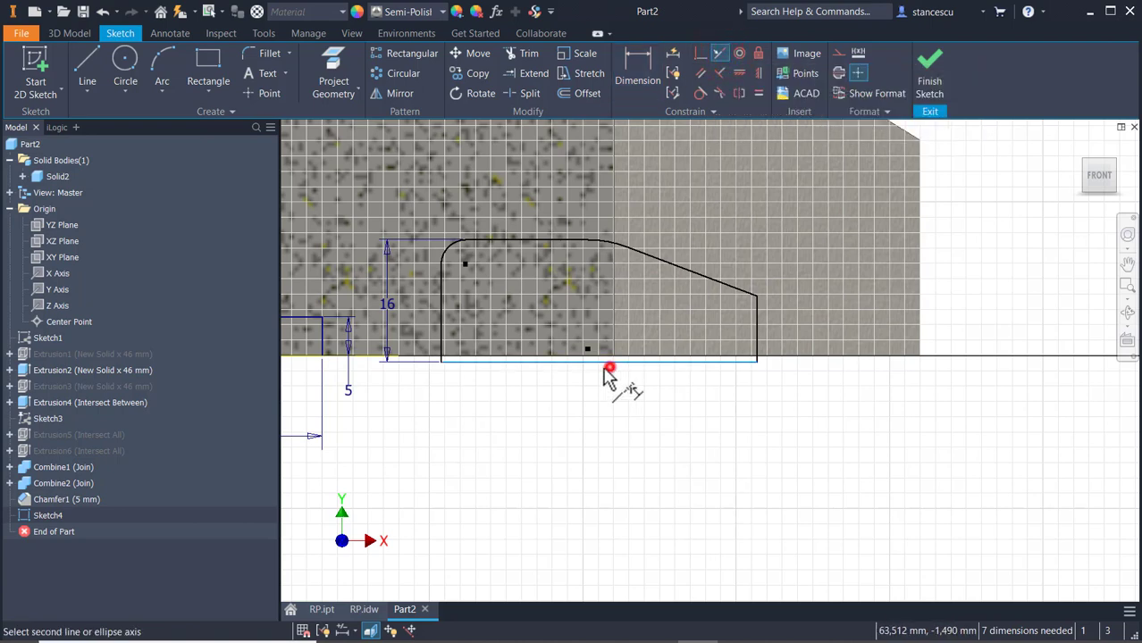
left_click(567, 356)
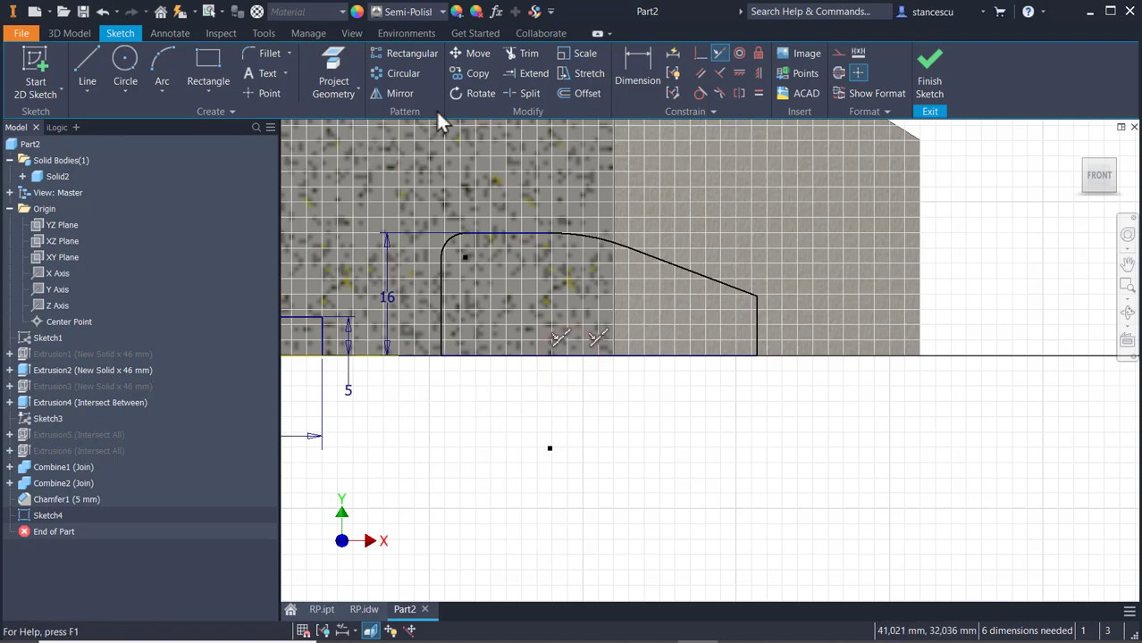
Dimension the radius of the tangent arc between the top line and the slope, and set it to 10 mm
left_click(637, 76)
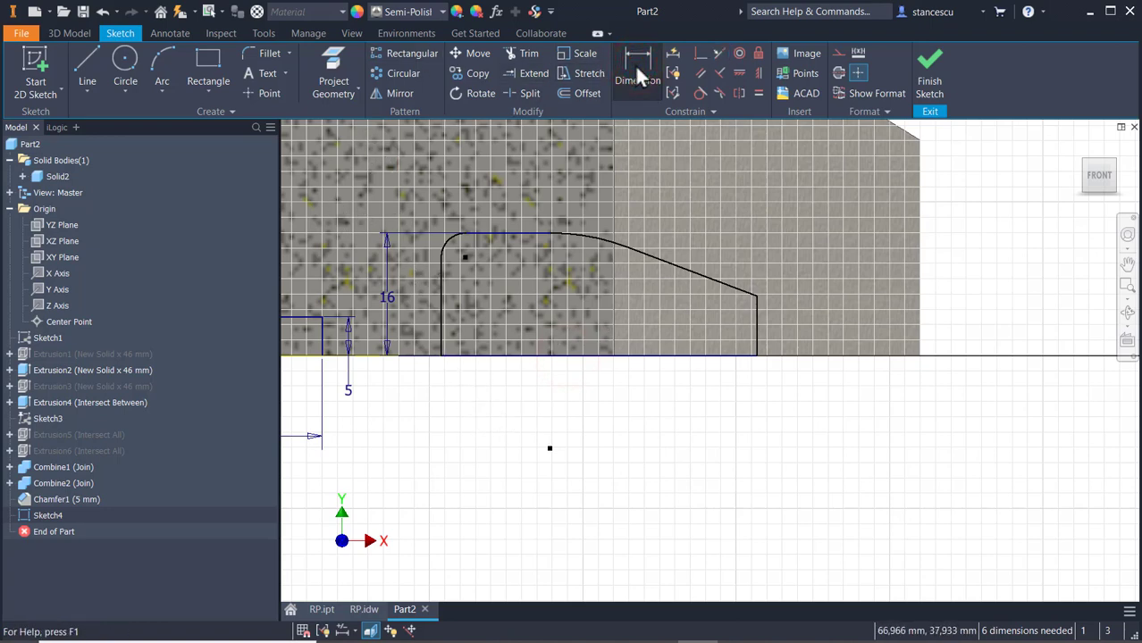
left_click(600, 237)
left_click(633, 200)
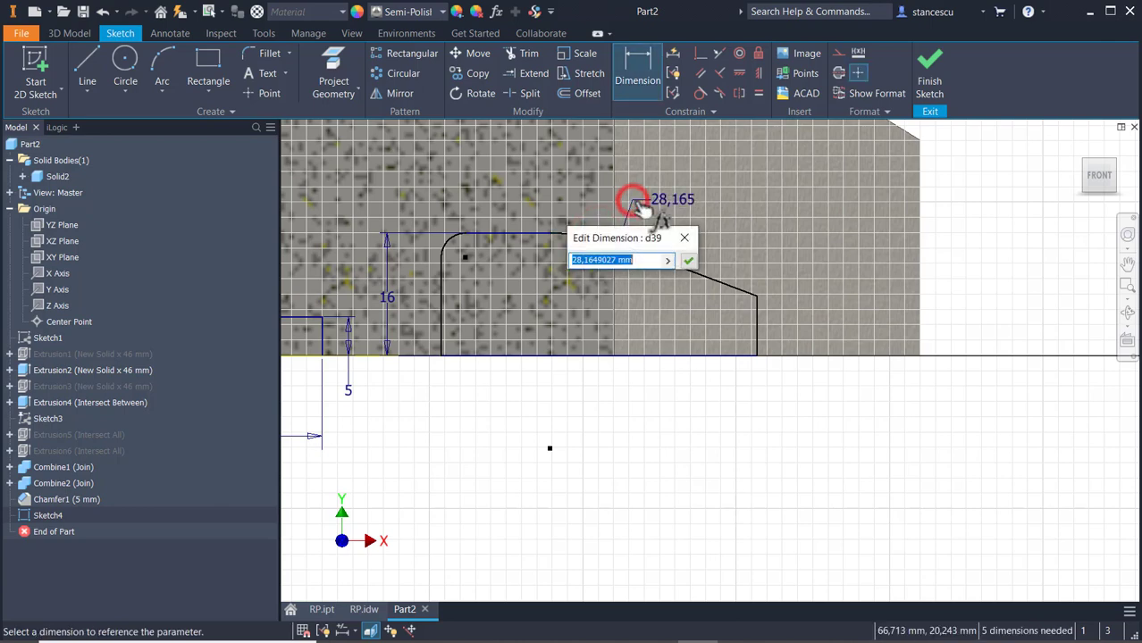
type("10")
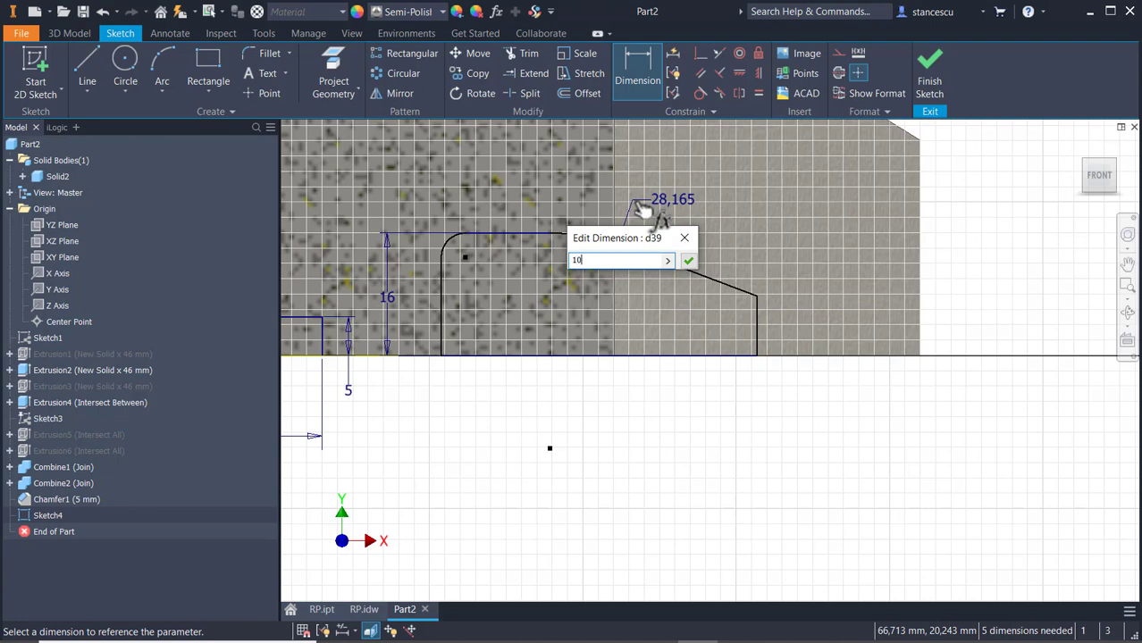
key("Return")
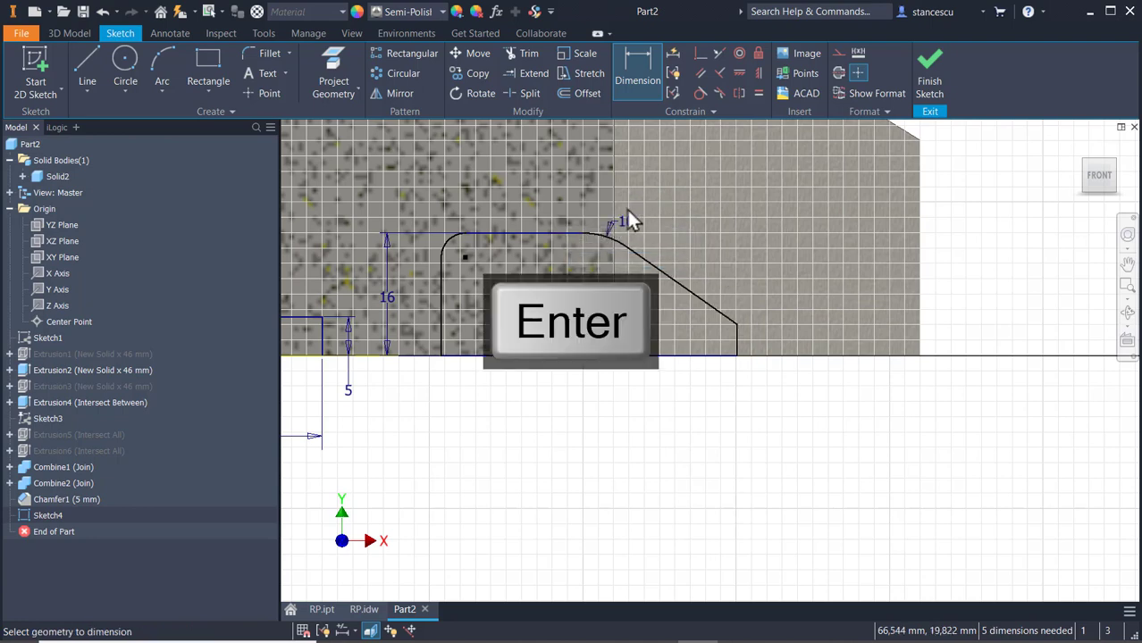
Dimension the radius of the arc joining the inner vertical line and the top line, and set it to 4 mm
left_click(444, 249)
left_click(427, 202)
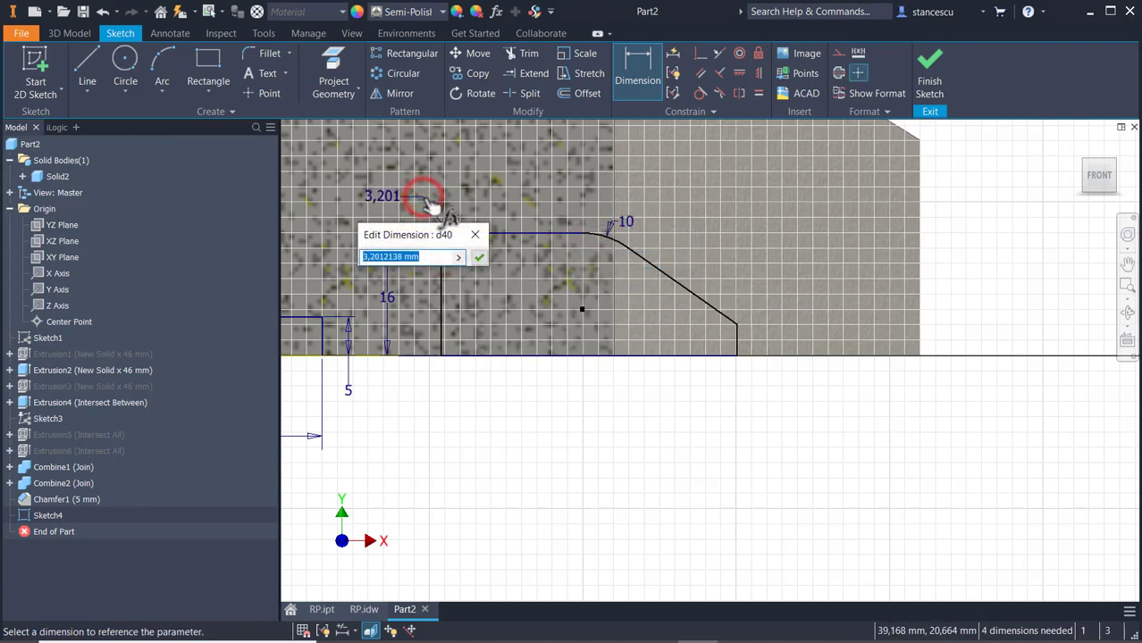
type("4")
key("Return")
key("Escape")
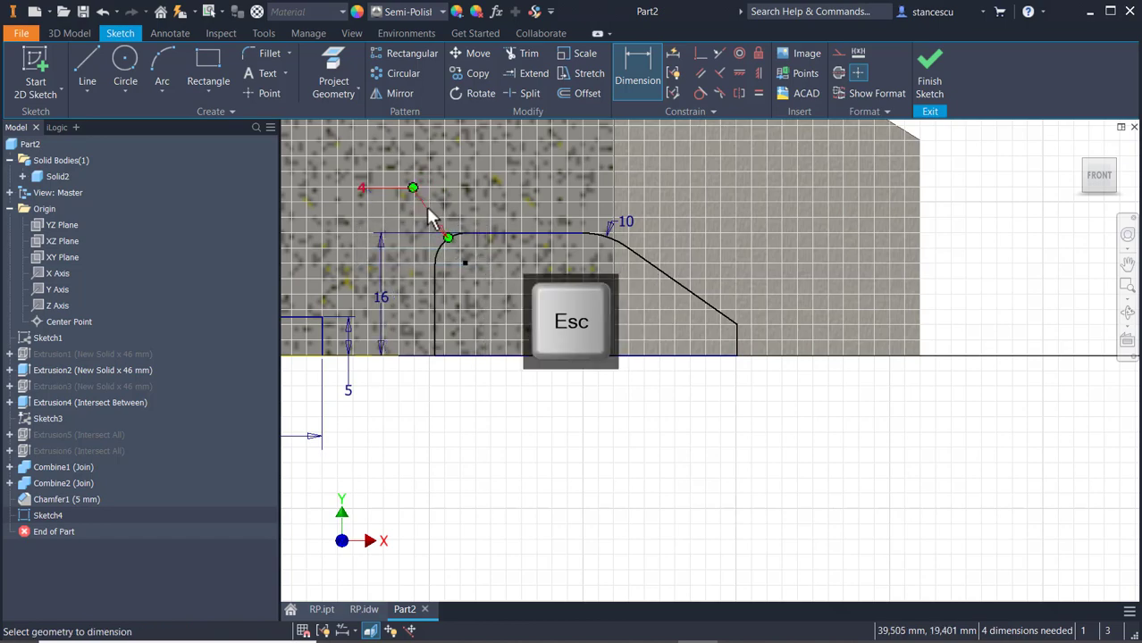
Delete the short vertical line at the slope's outer end and stretch the slope's free end about 4 mm below the base
left_click(734, 339)
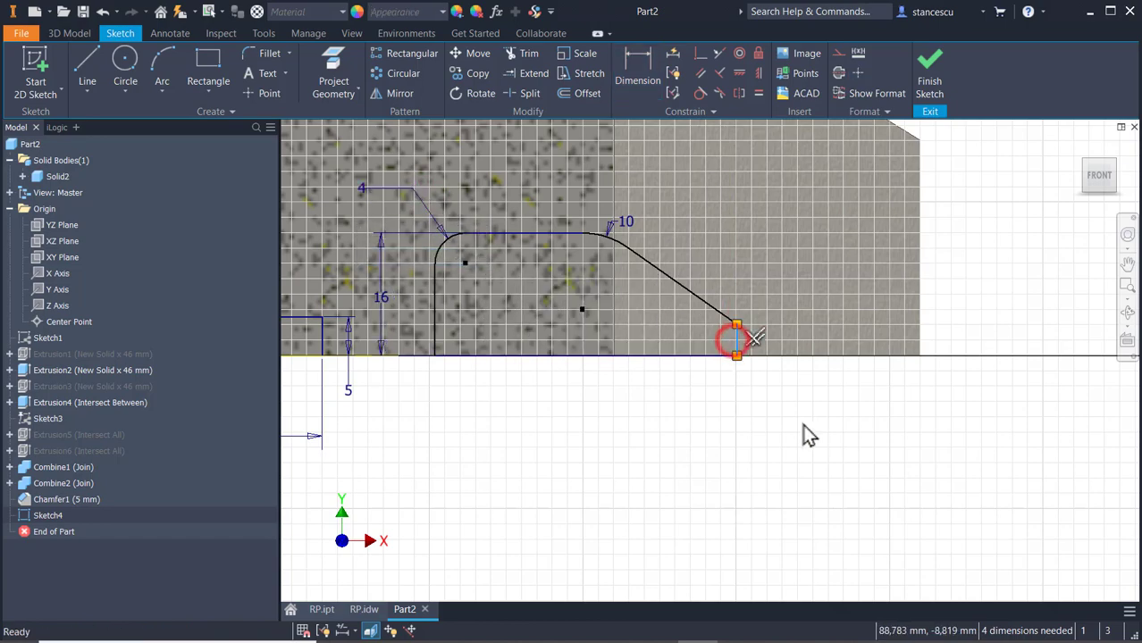
key("Home")
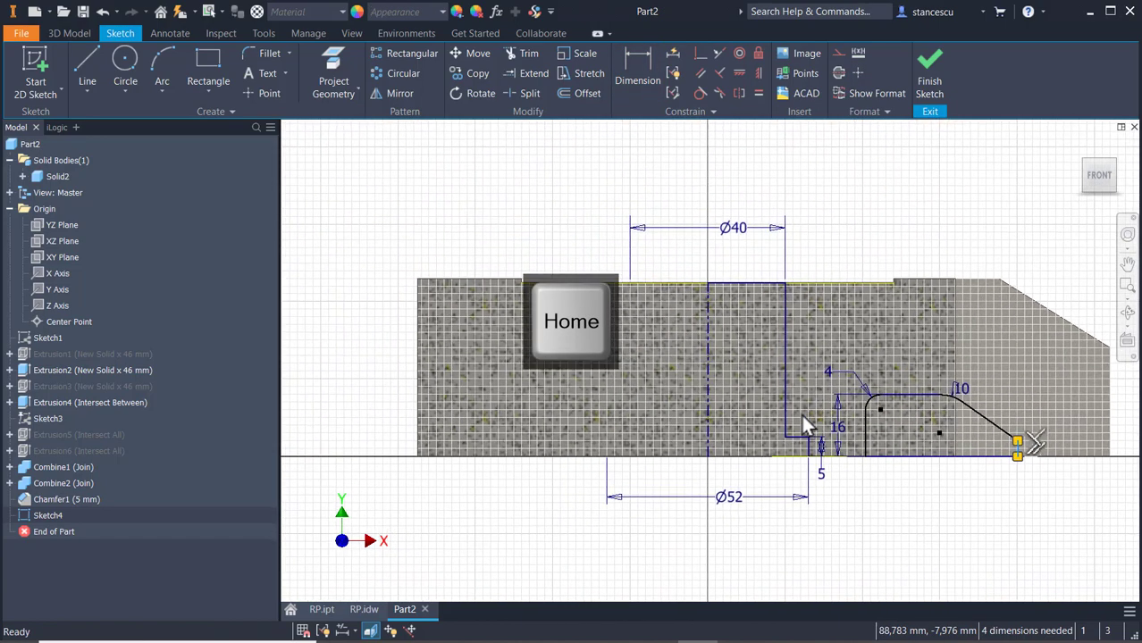
scroll(967, 476, "down", 5)
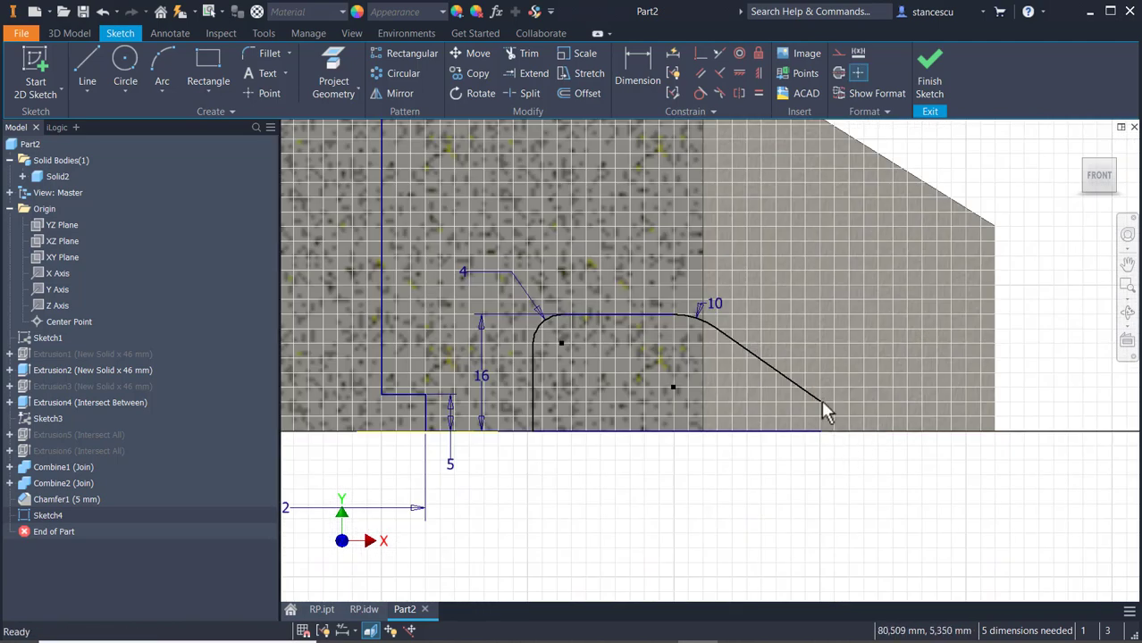
left_click_drag(821, 399, 915, 462)
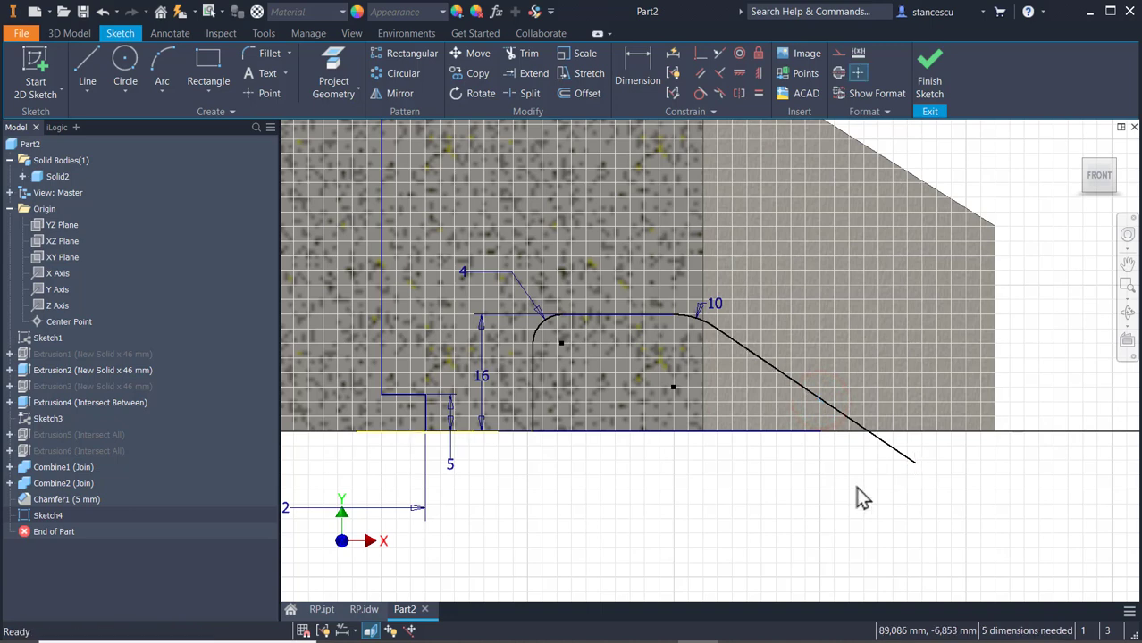
key("Escape")
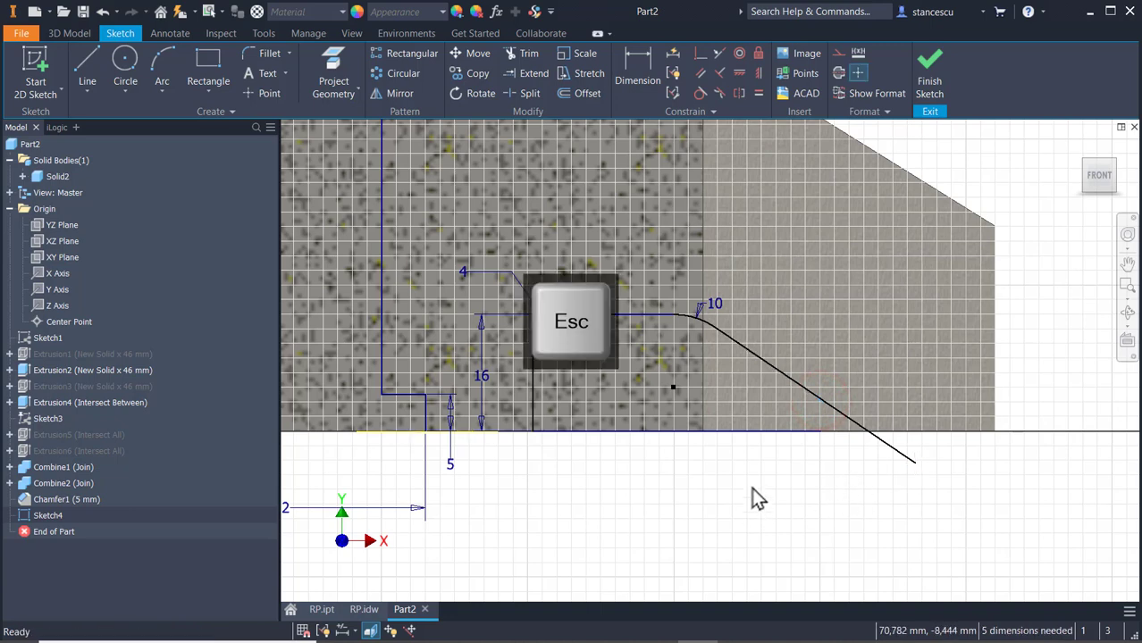
Extend the pocket's base line to meet the slope, and trim the part of the slope below the base
left_click(533, 74)
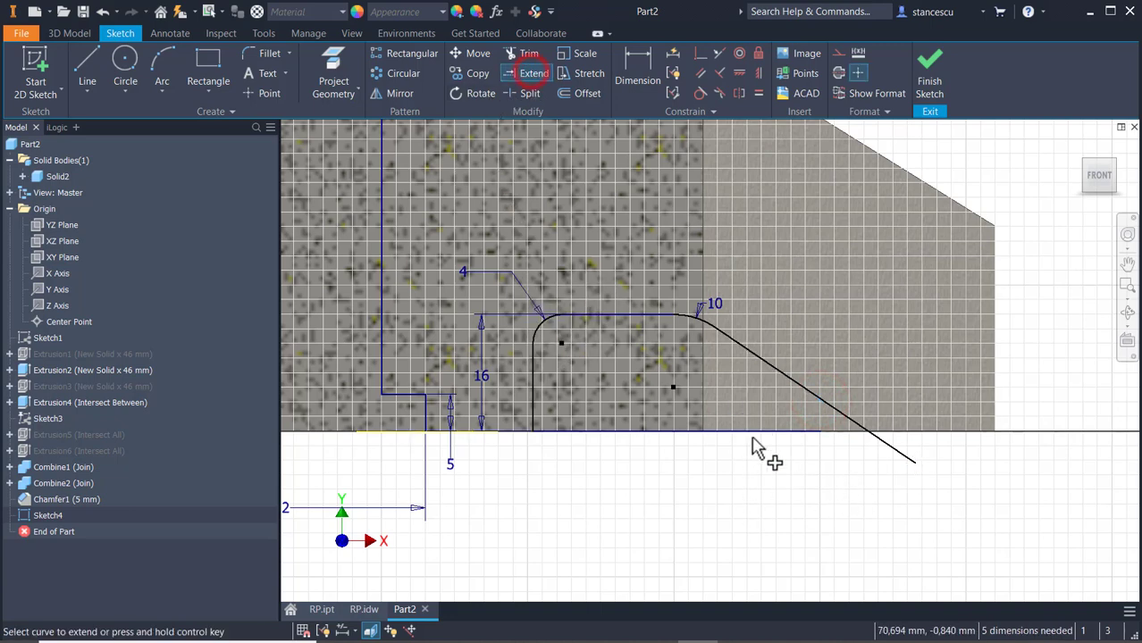
left_click(813, 435)
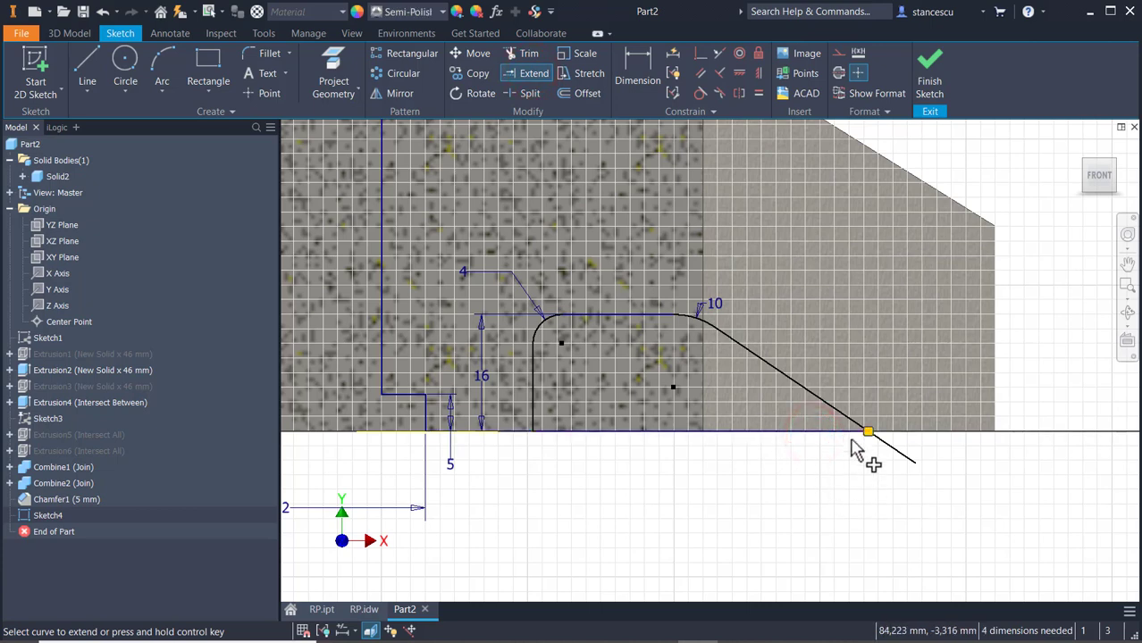
left_click(527, 52)
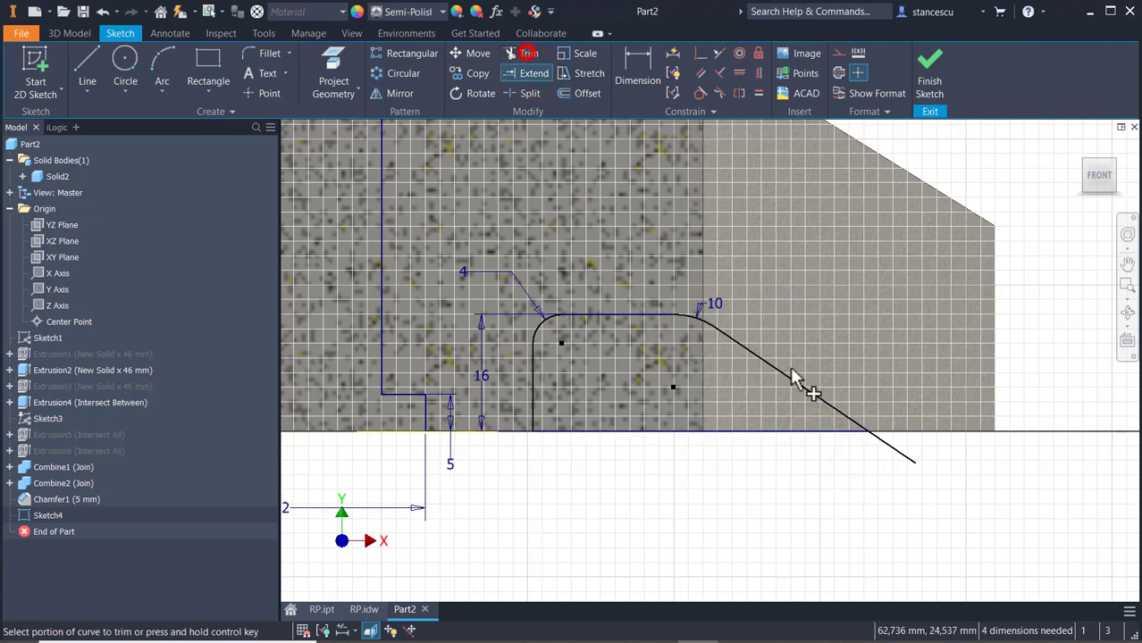
left_click(908, 459)
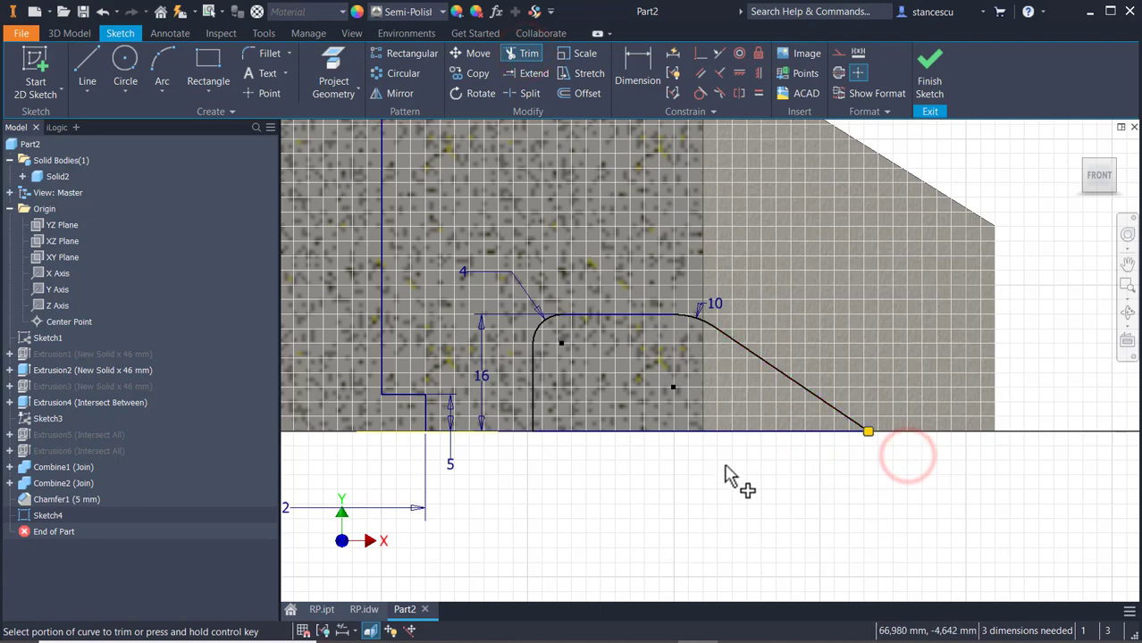
key("Escape")
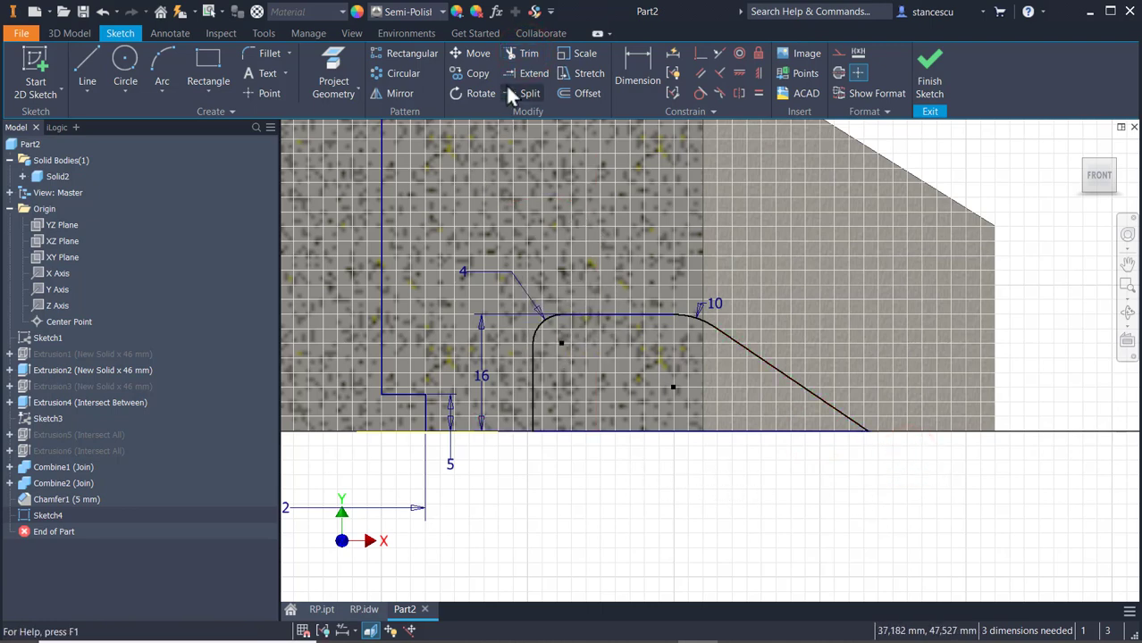
Dimension the pocket's inner vertical line as a diameter about the centerline and set it to 112 mm
left_click(638, 63)
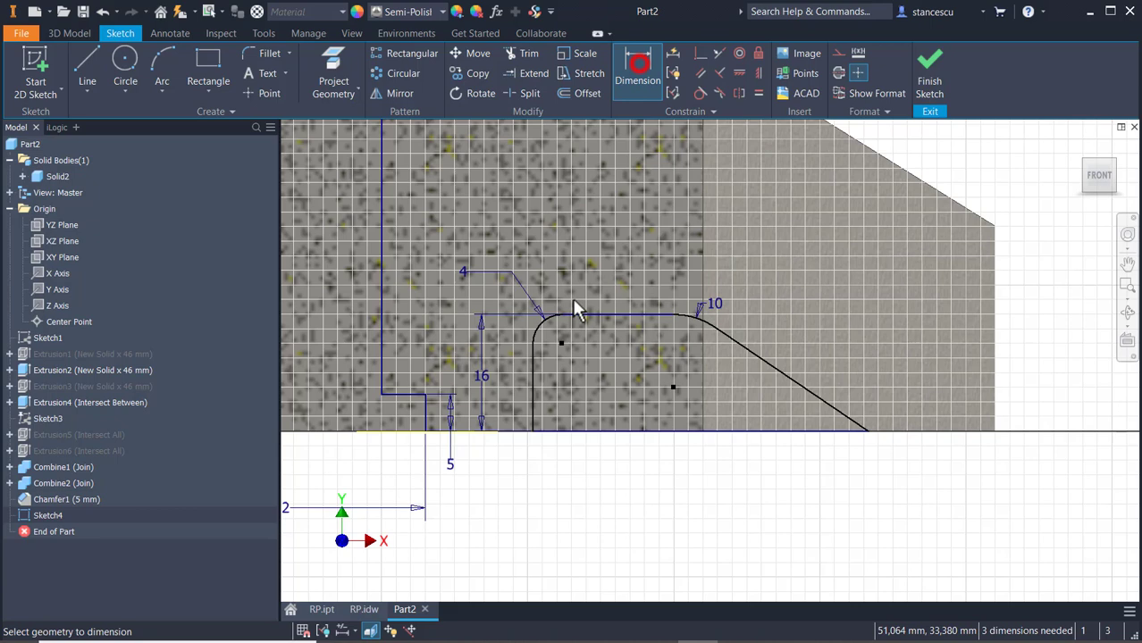
left_click(529, 411)
middle_click_drag(592, 474, 833, 458)
left_click(473, 405)
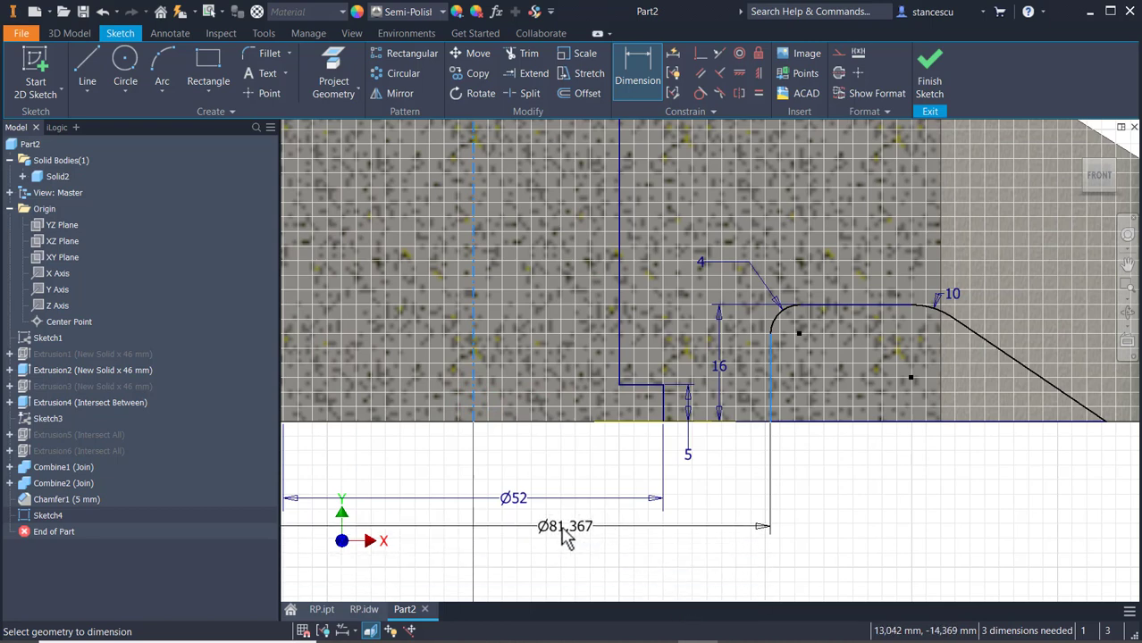
left_click(538, 552)
type("1")
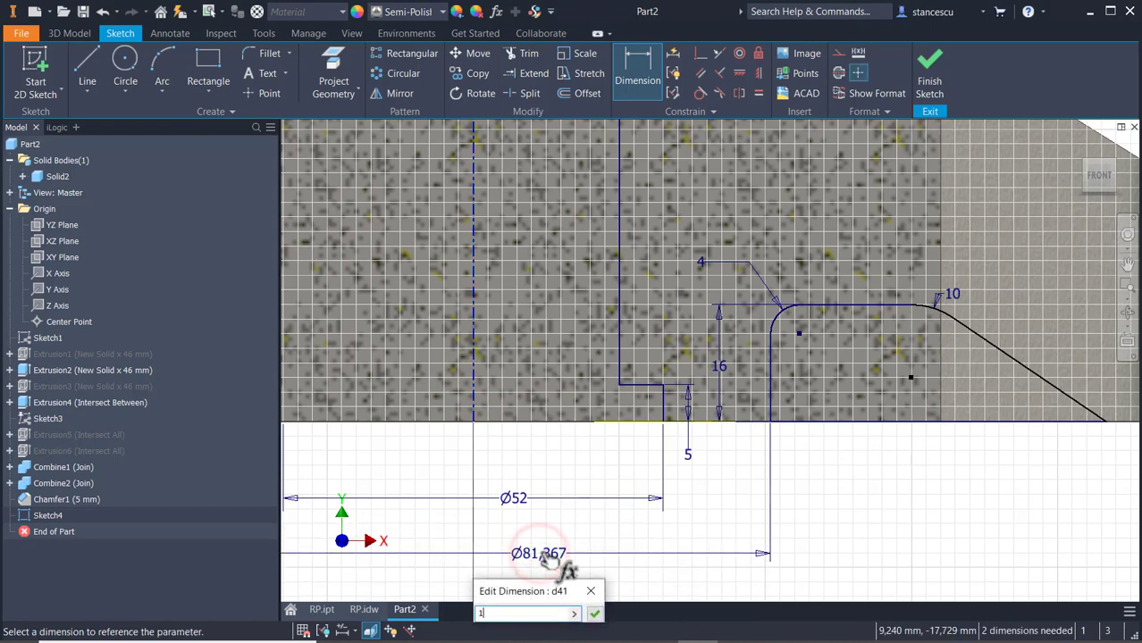
type("12")
key("Return")
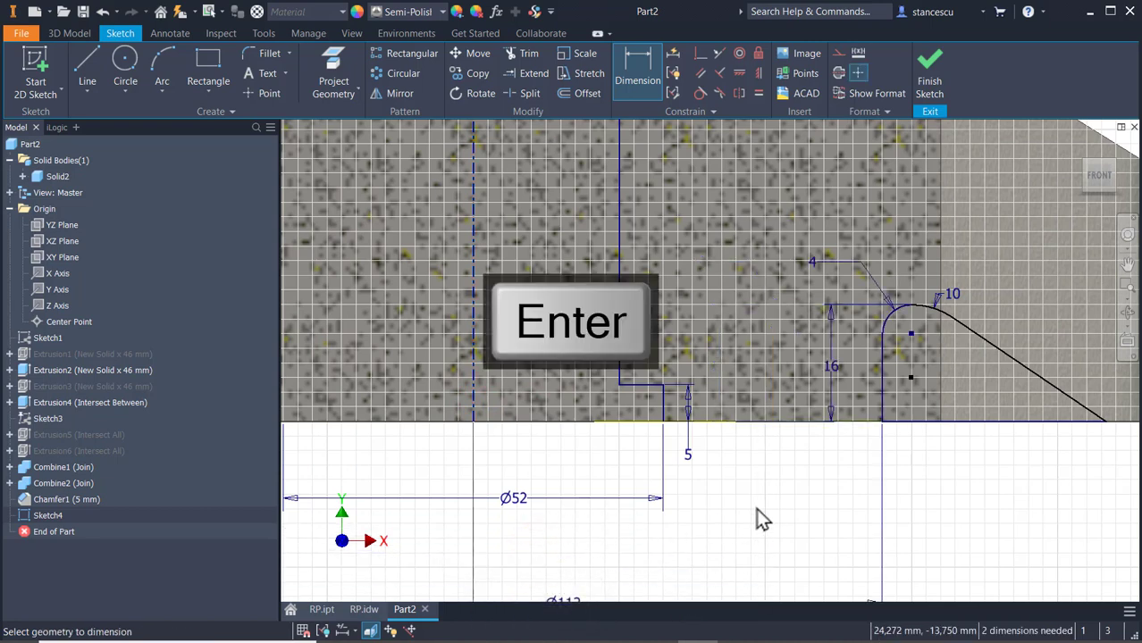
Delete the 10 mm arc before the slope and stretch the top horizontal line outward to about 9 mm long
middle_click_drag(658, 480, 424, 453)
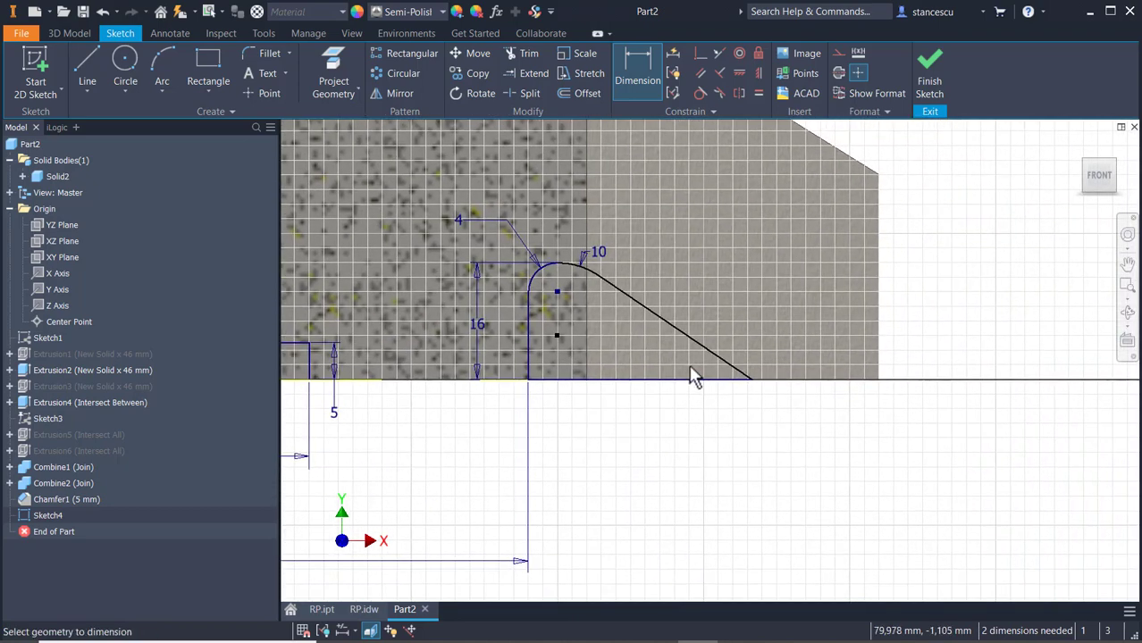
scroll(586, 258, "up", 3)
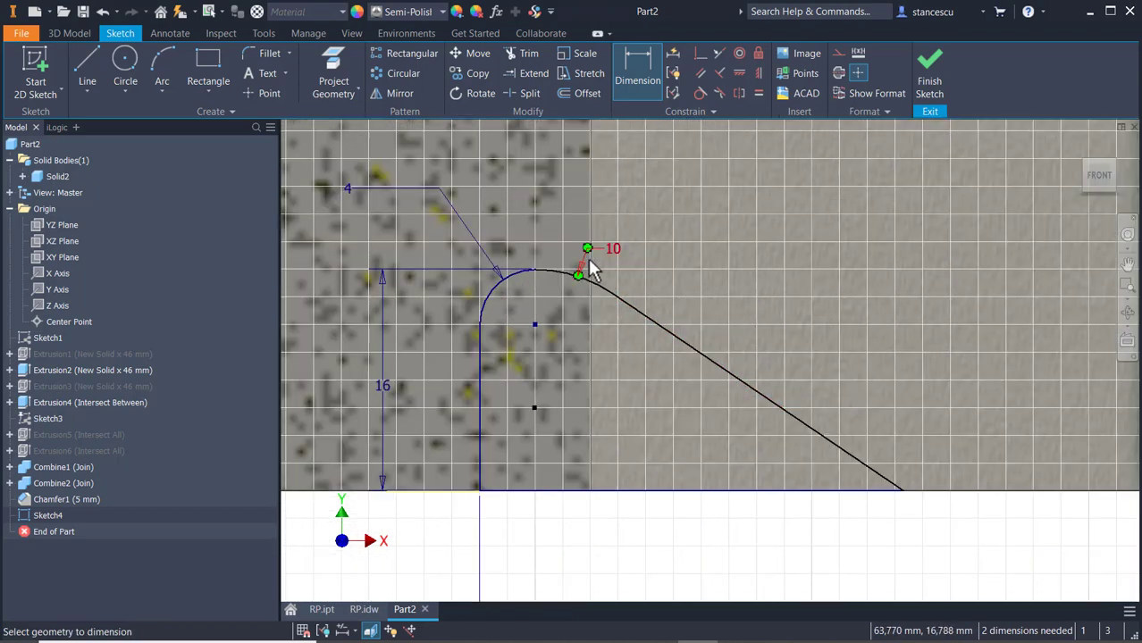
scroll(591, 294, "up", 1)
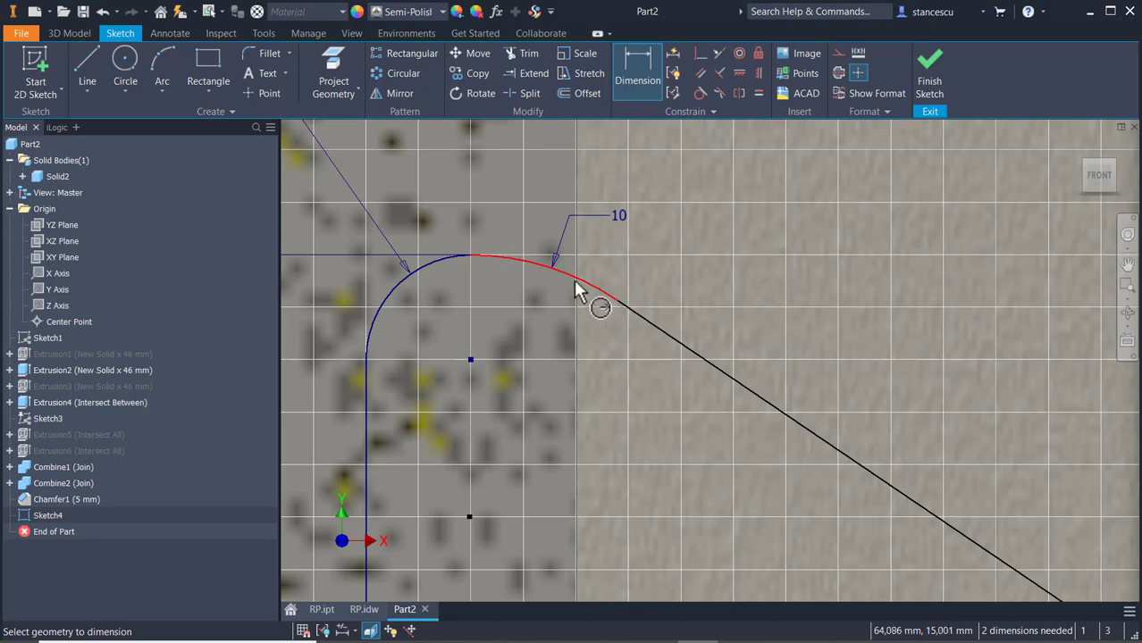
key("Escape")
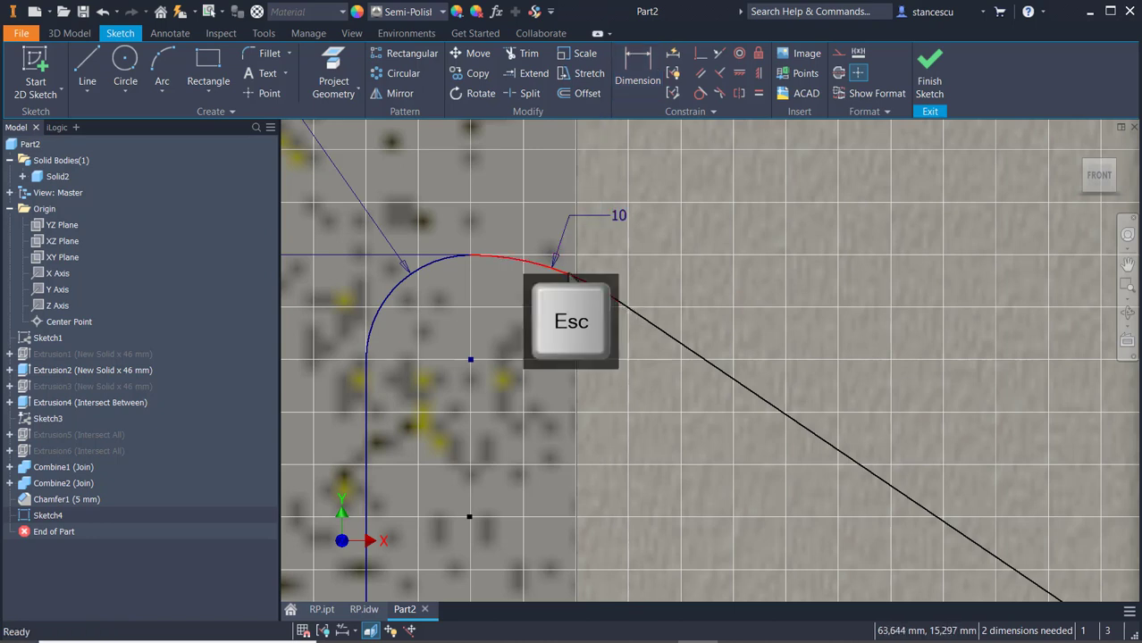
left_click(565, 272)
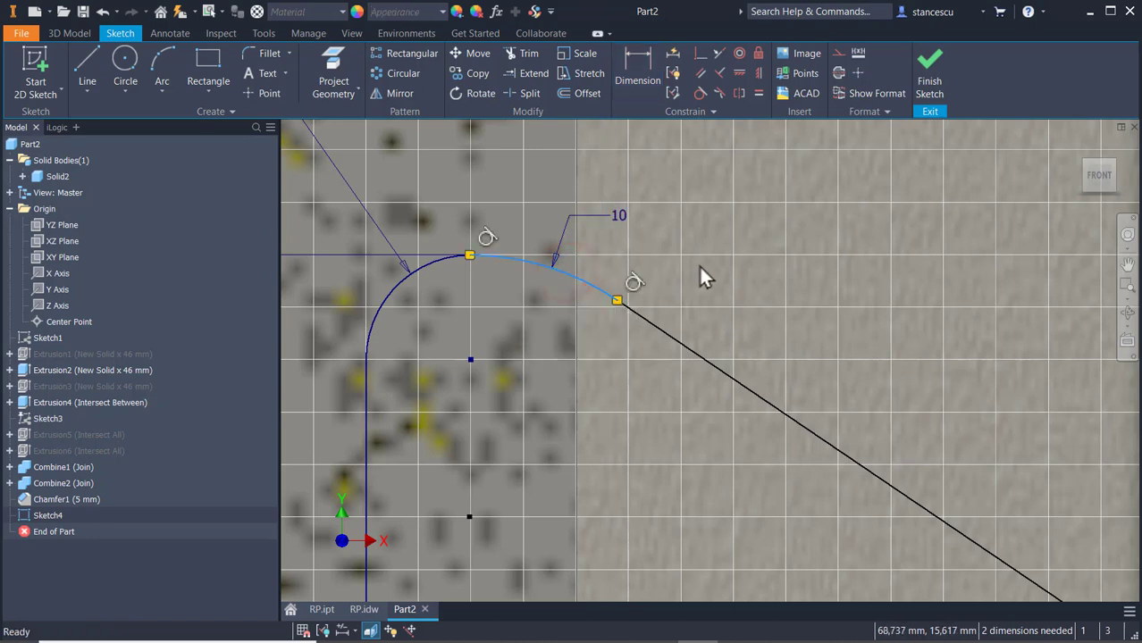
key("Delete")
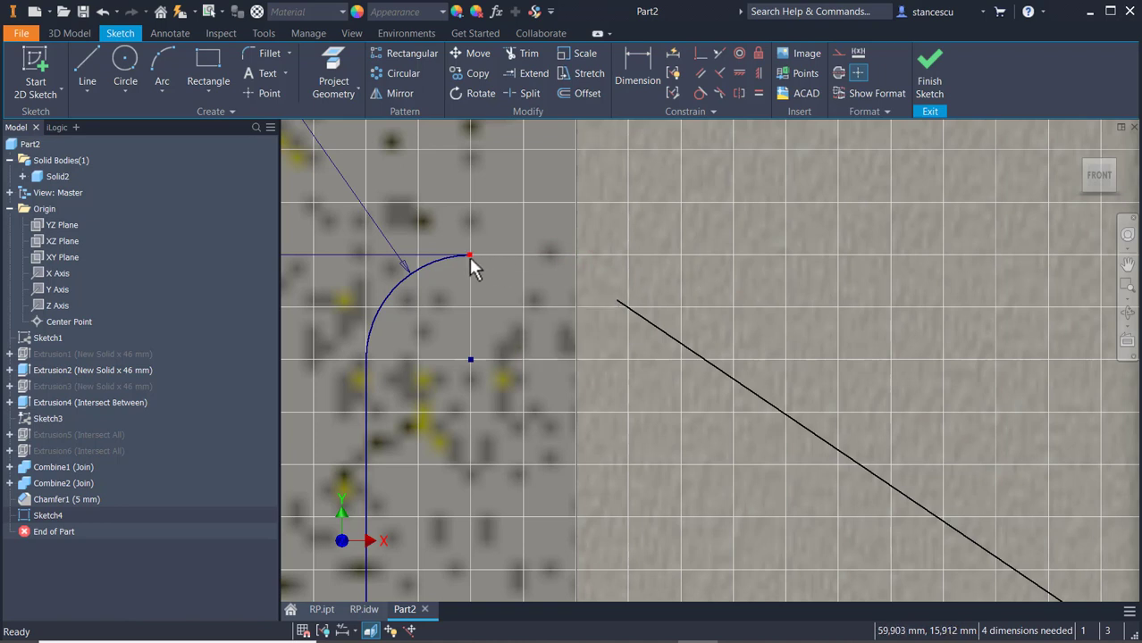
left_click_drag(468, 255, 718, 255)
left_click(798, 207)
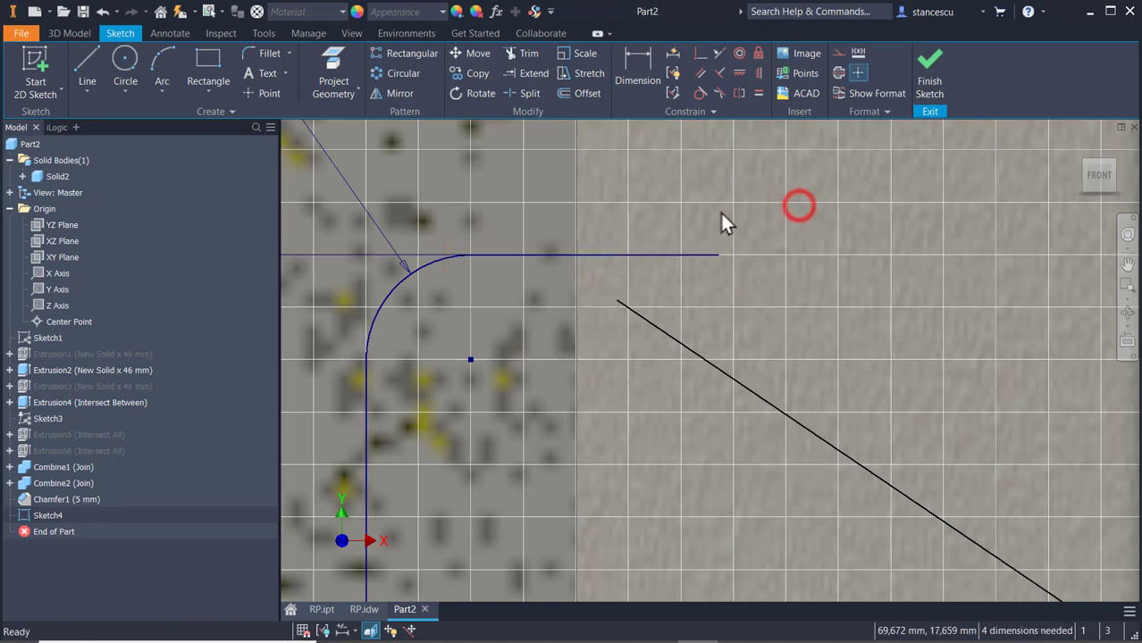
Dimension the outer end of the pocket's top horizontal line as a diameter about the centerline and set it to 160 mm
left_click(636, 71)
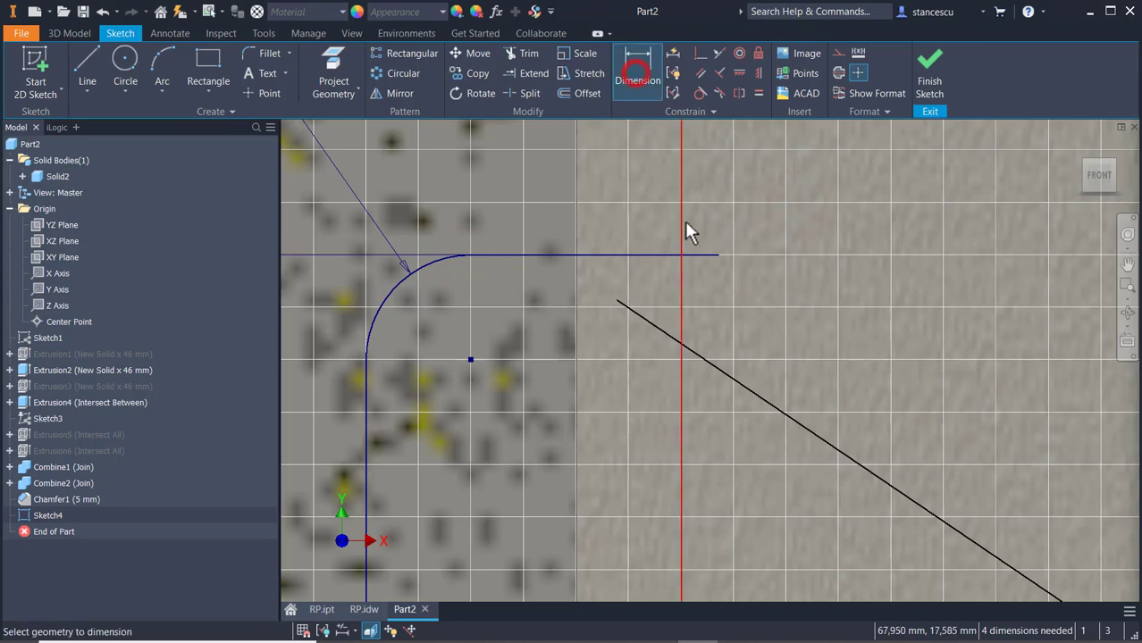
left_click(721, 255)
scroll(720, 316, "down", 3)
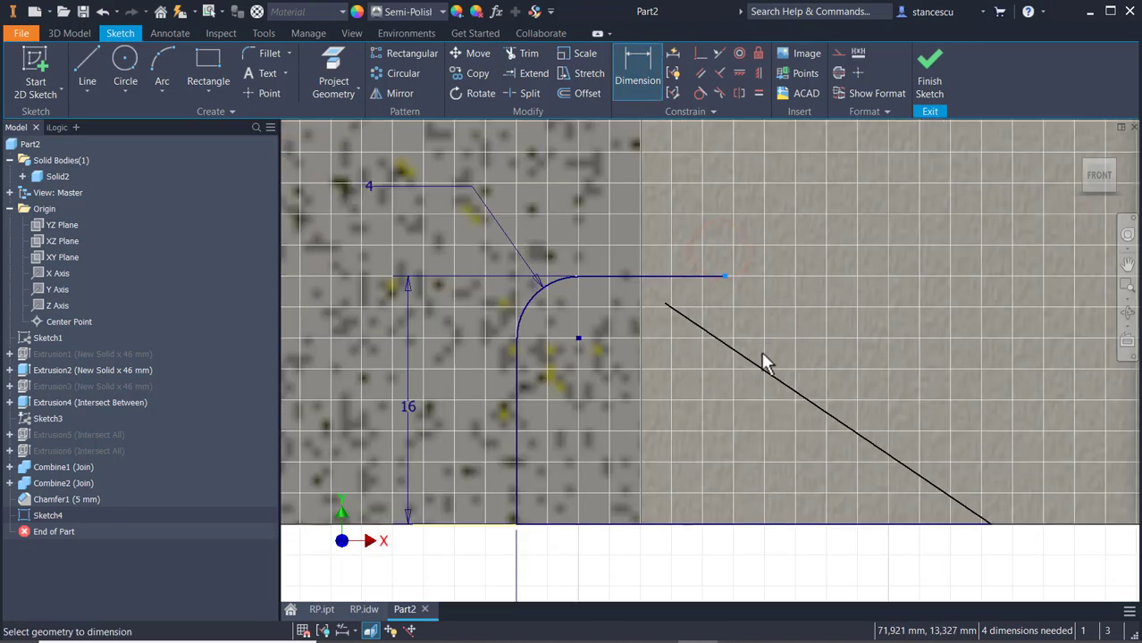
middle_click_drag(393, 432, 476, 420)
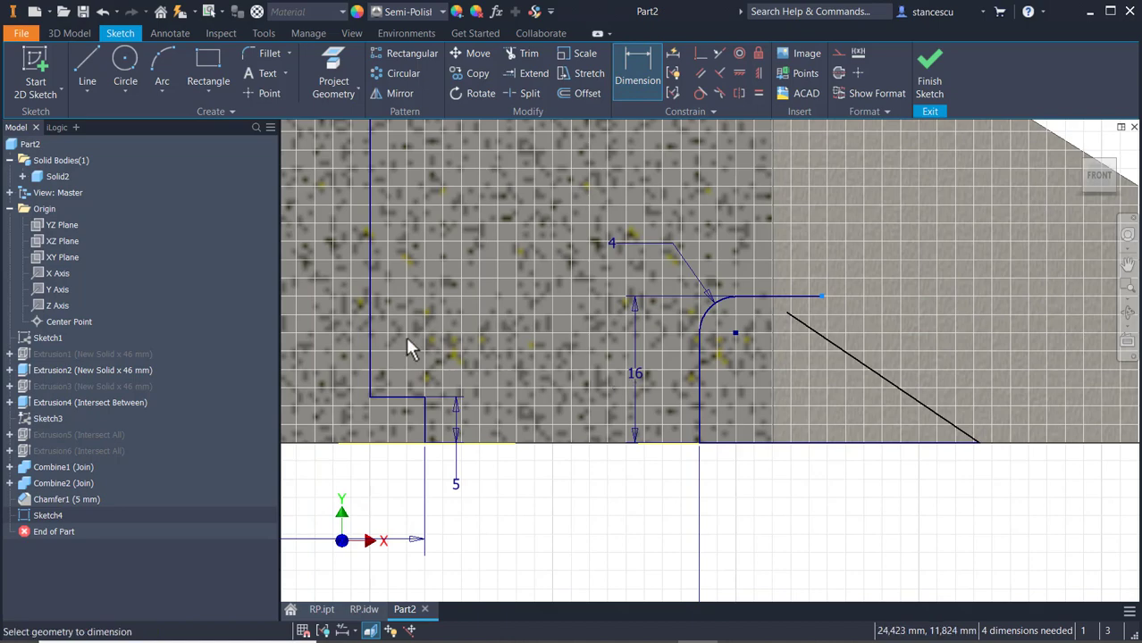
mouse_move(525, 352)
middle_mouse_down()
mouse_move(570, 332)
mouse_move(719, 327)
middle_mouse_up()
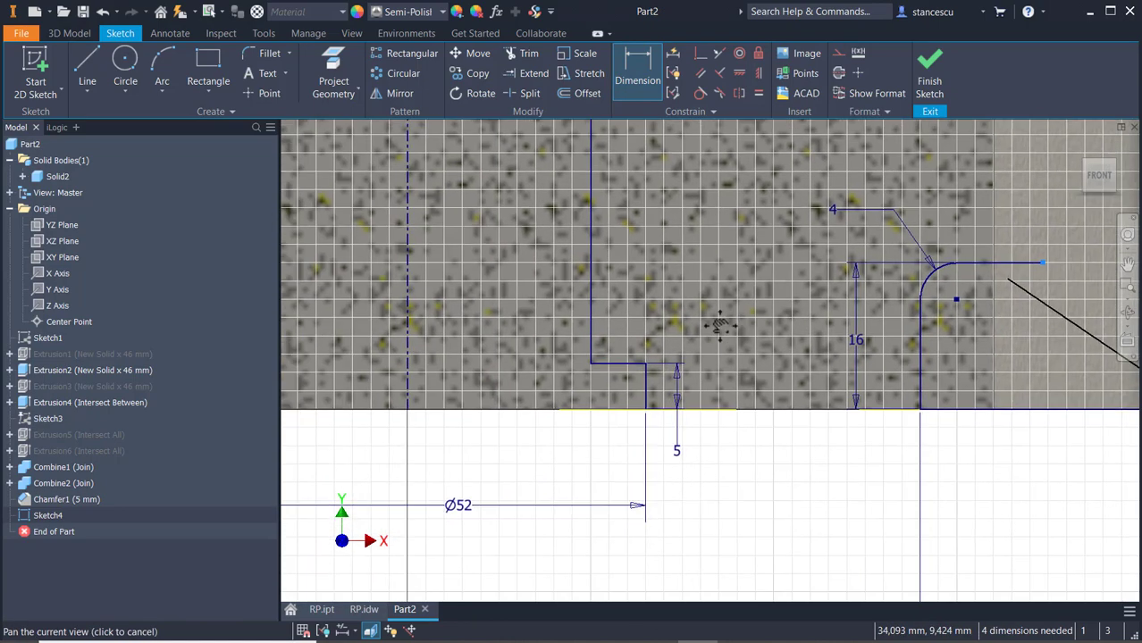
left_click(407, 362)
middle_click_drag(854, 448, 879, 280)
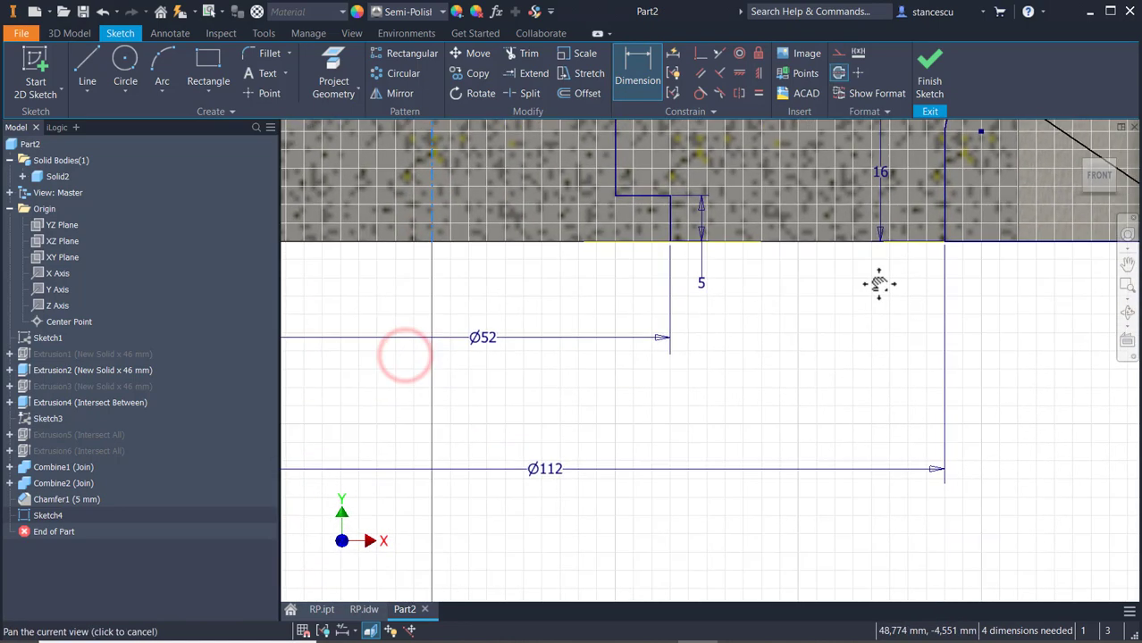
left_click(813, 542)
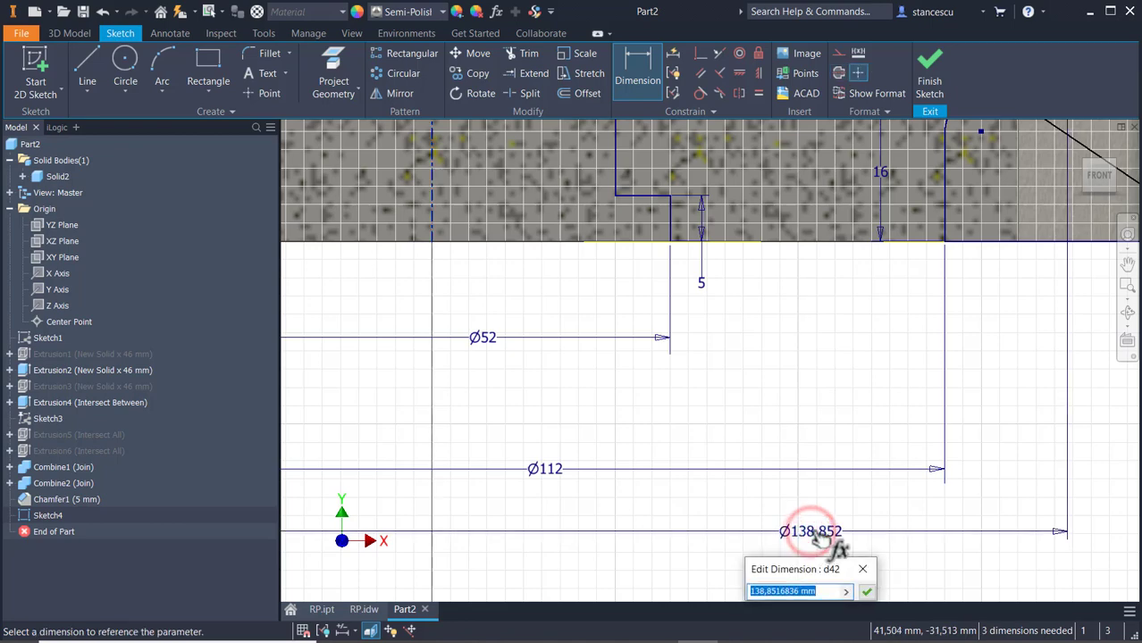
type("1")
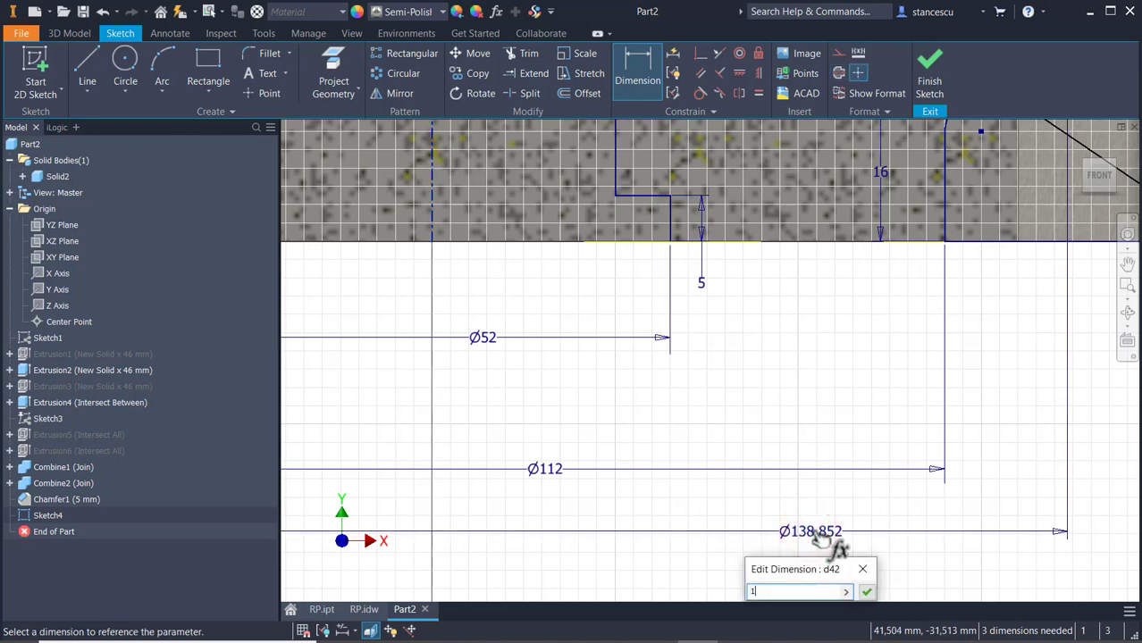
type("6-")
key("BackSpace")
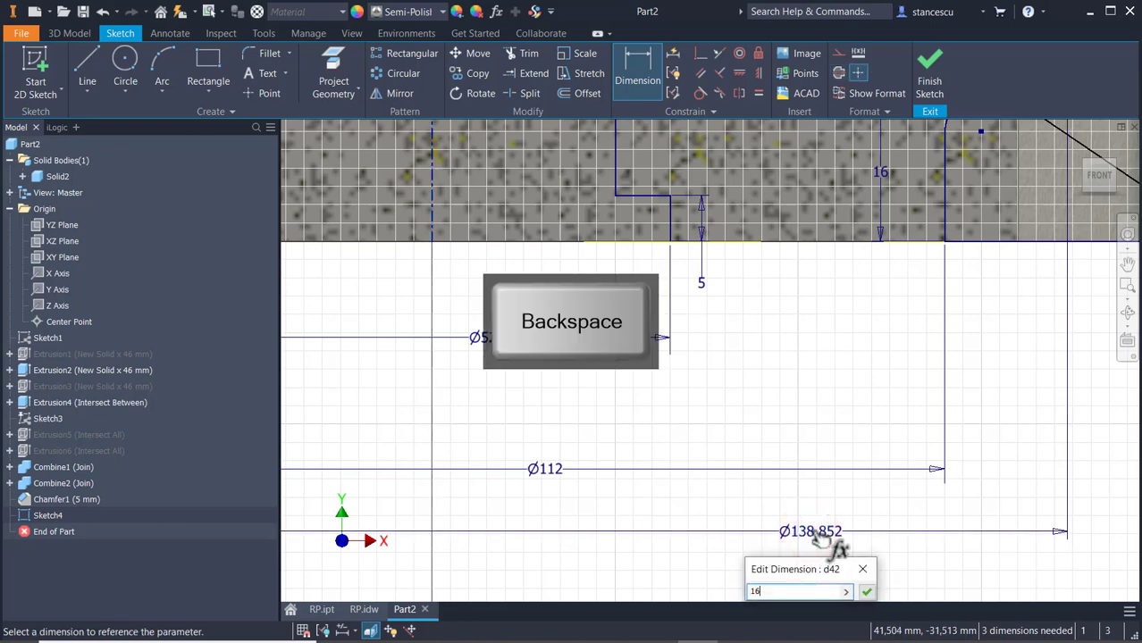
type("0")
key("Return")
scroll(808, 534, "up", 3)
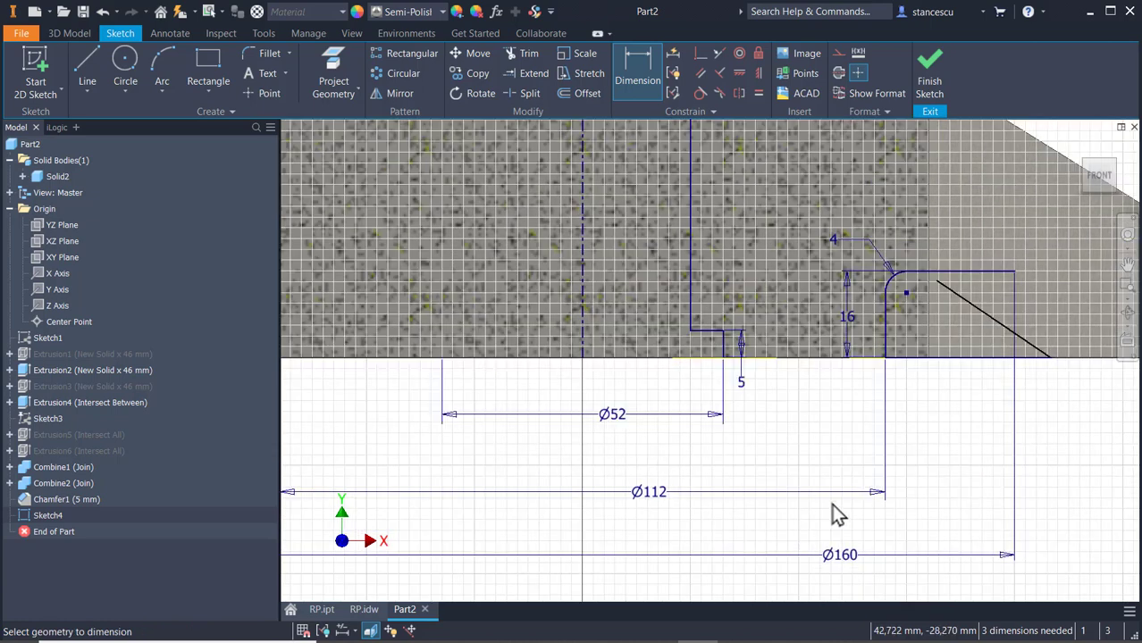
Make the slope's upper end coincident with the outer end of the pocket's top horizontal line
middle_click_drag(837, 515, 560, 497)
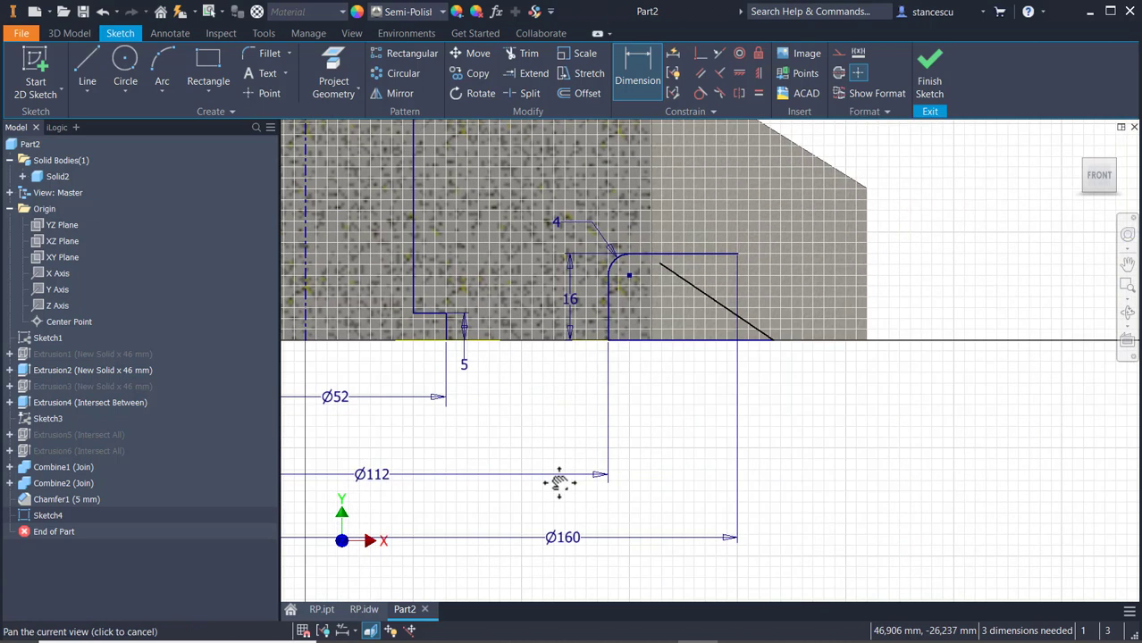
left_click(699, 54)
left_click(657, 263)
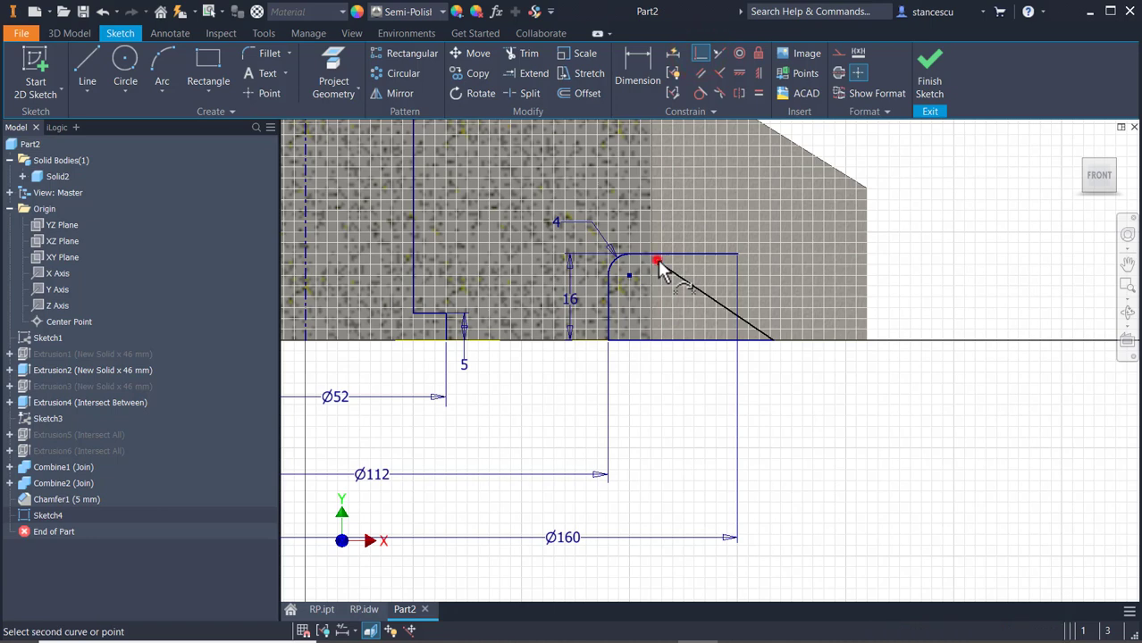
left_click(735, 256)
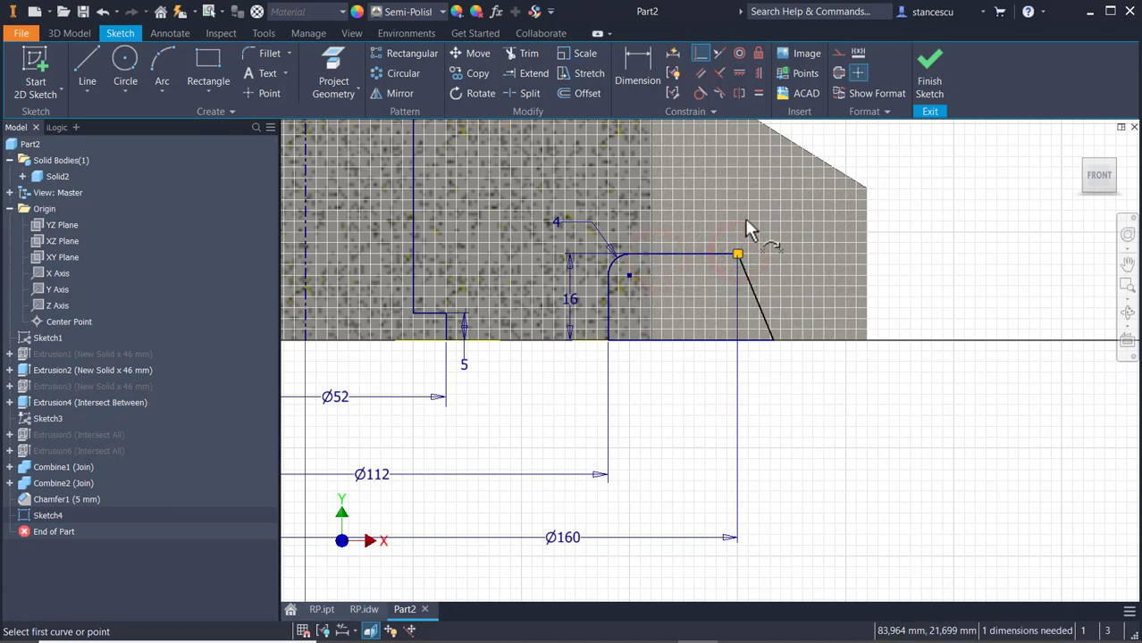
left_click(637, 65)
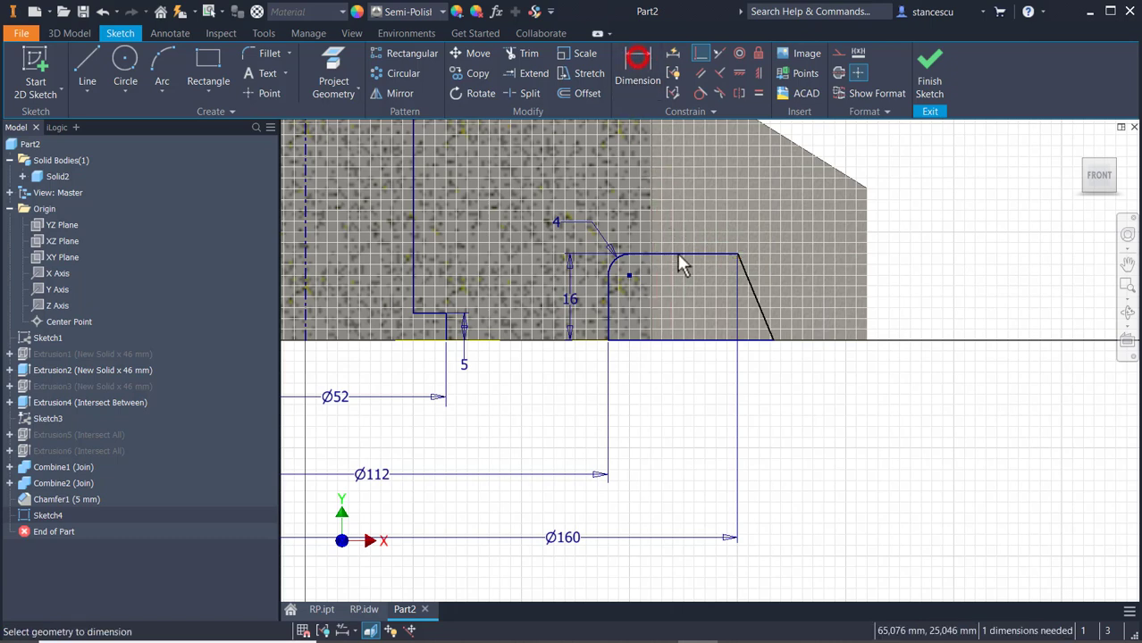
left_click(757, 306)
left_click(688, 248)
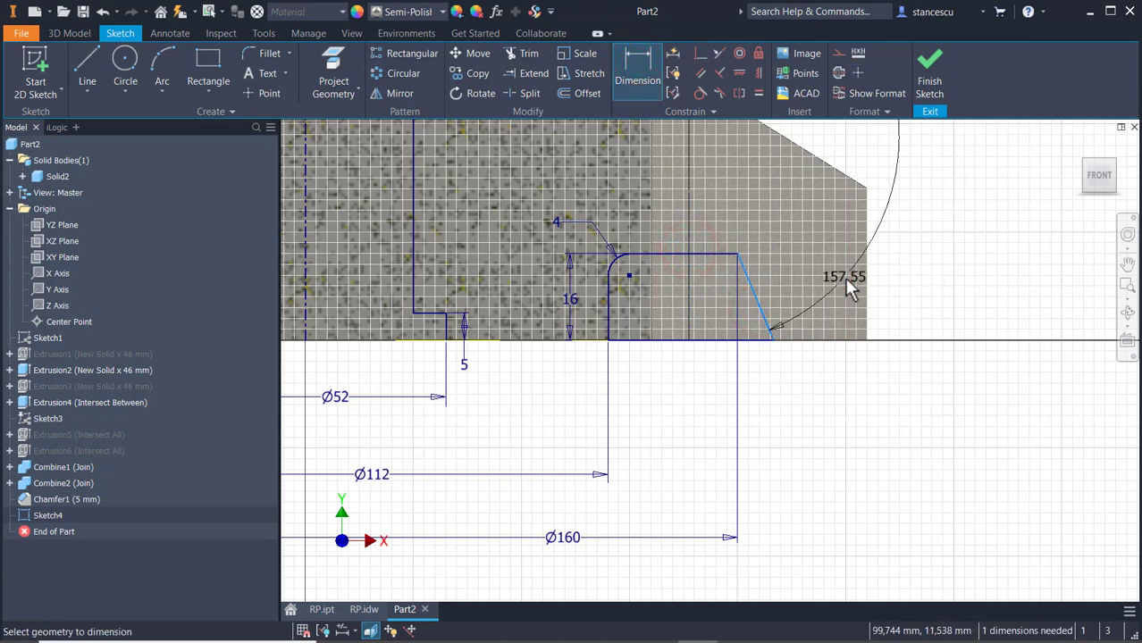
key("Escape")
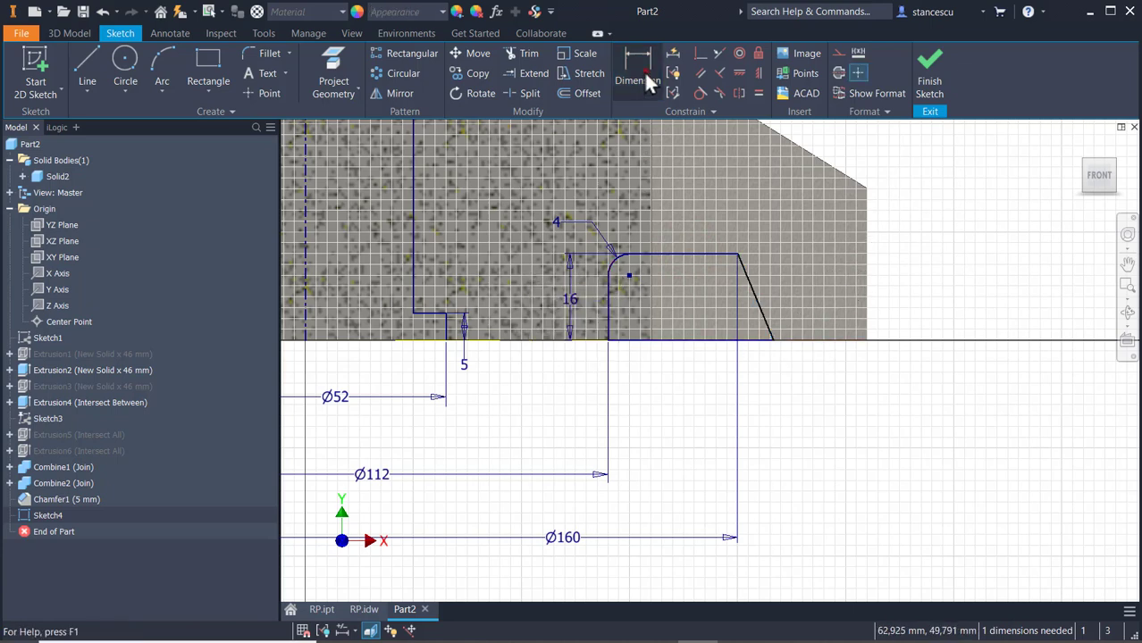
Dimension the angle between the slope and the pocket's top horizontal line and set it to 30 degrees
left_click(645, 75)
left_click(756, 304)
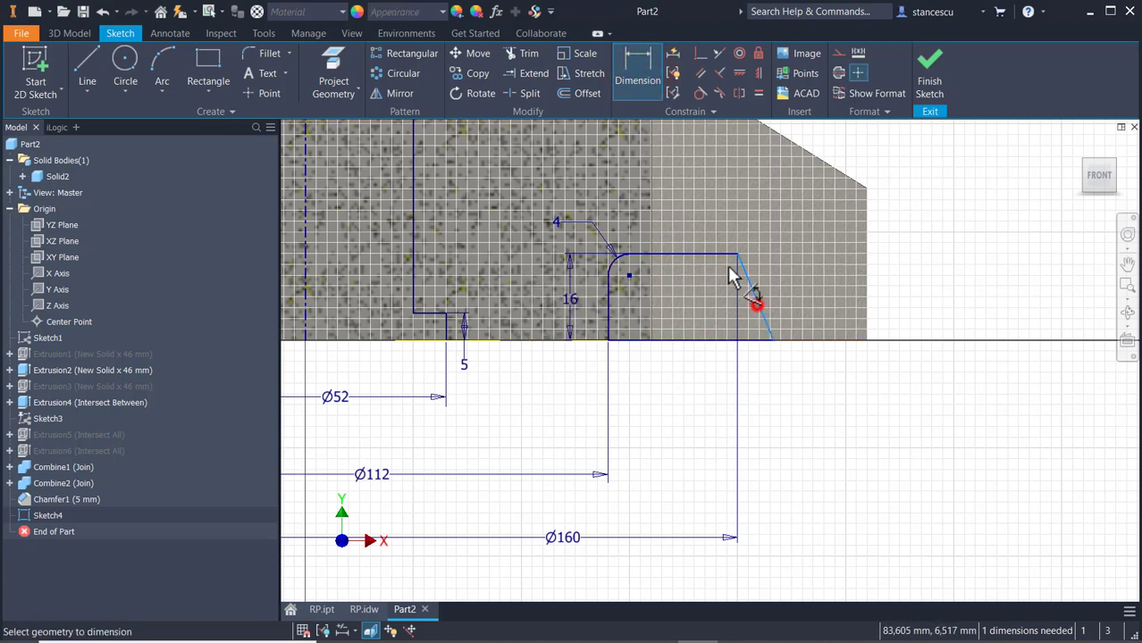
left_click(711, 256)
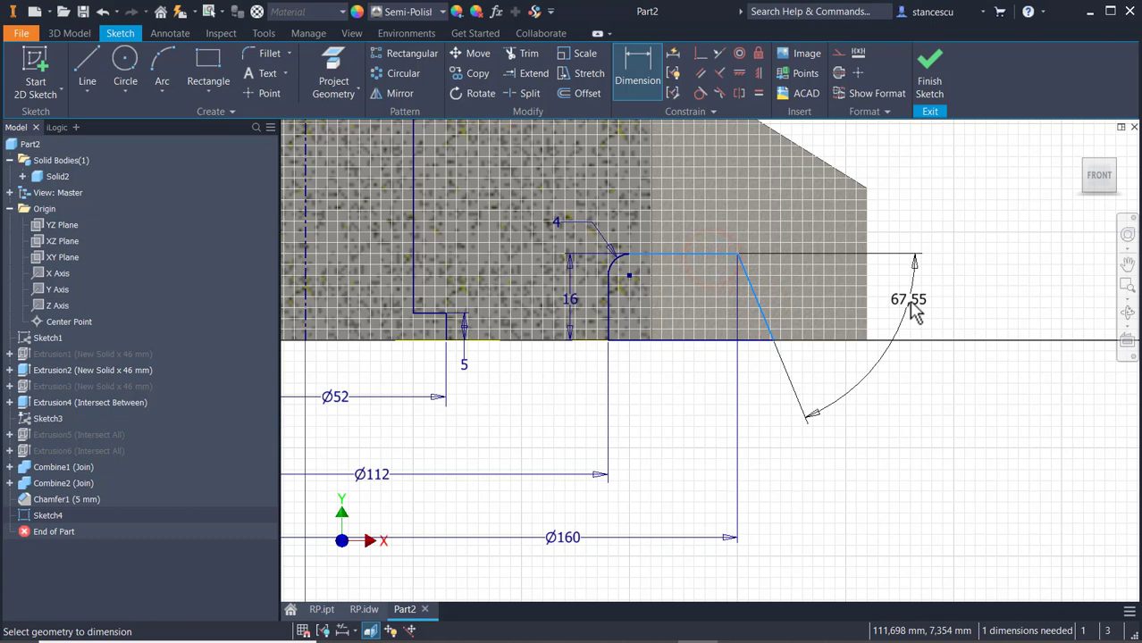
left_click(911, 309)
type("30")
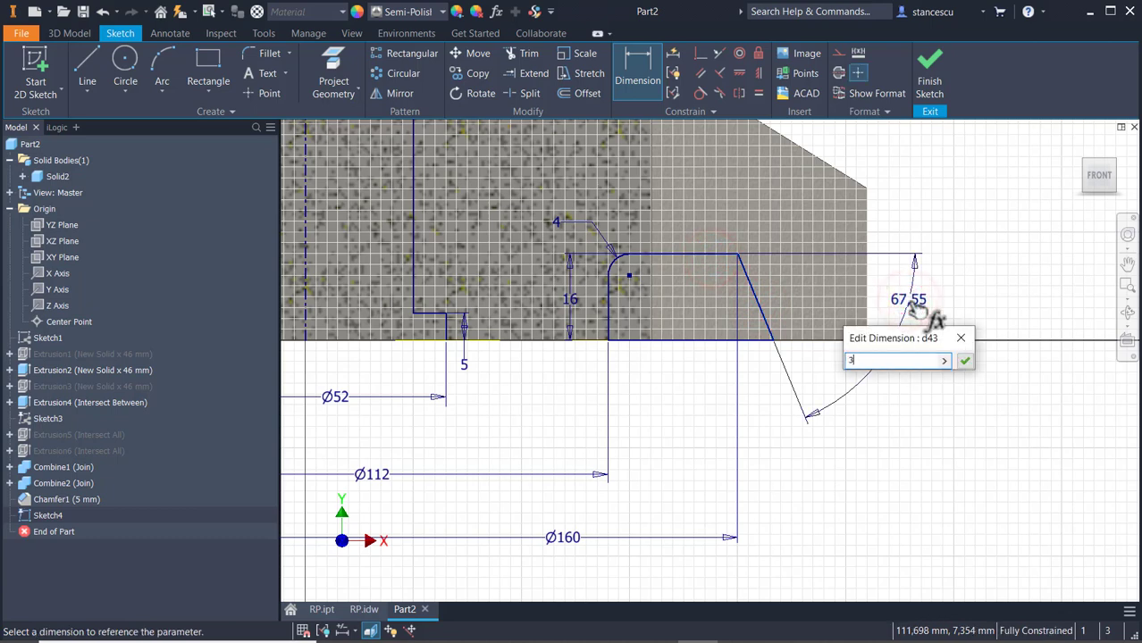
key("Return")
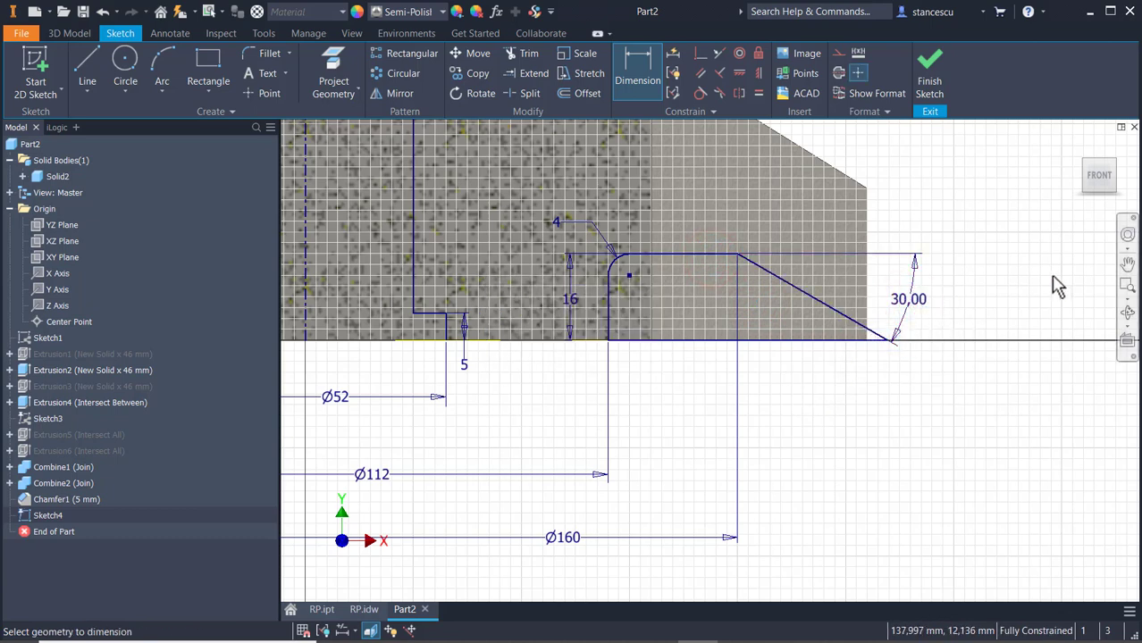
Fillet the corner between the pocket's top horizontal line and the slope with a 10 mm radius
scroll(950, 360, "up", 2)
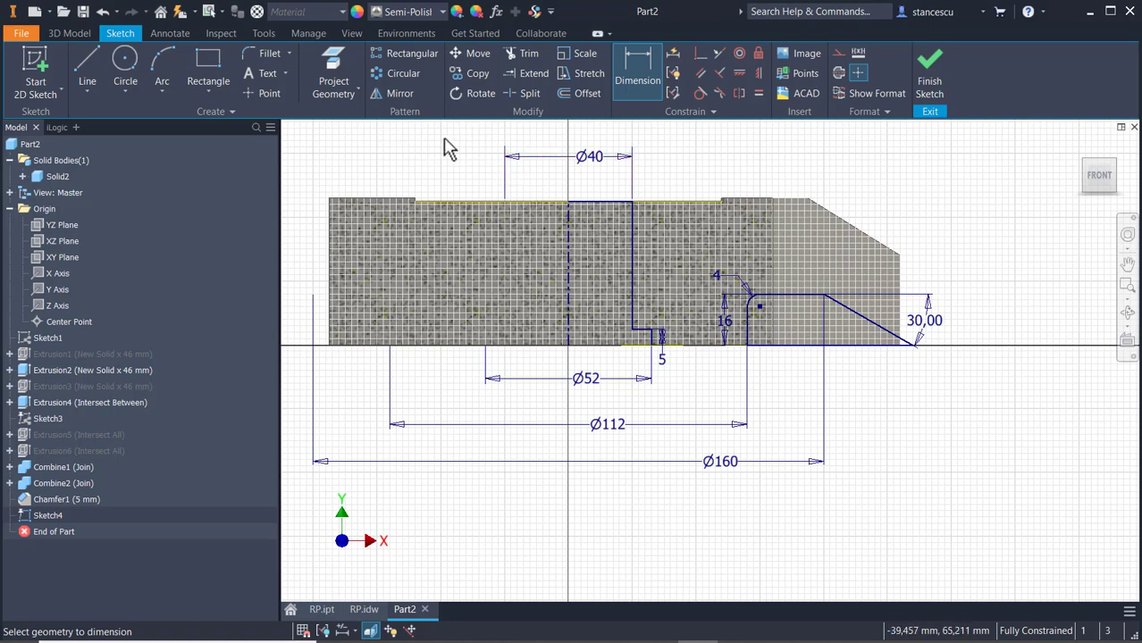
left_click(260, 53)
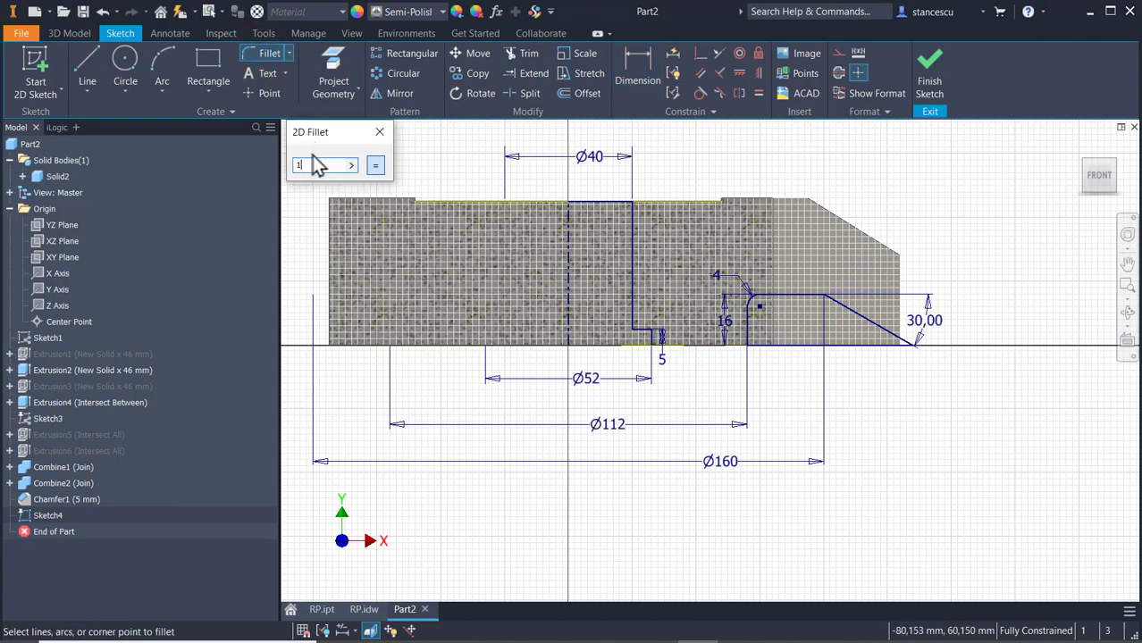
scroll(813, 300, "up", 6)
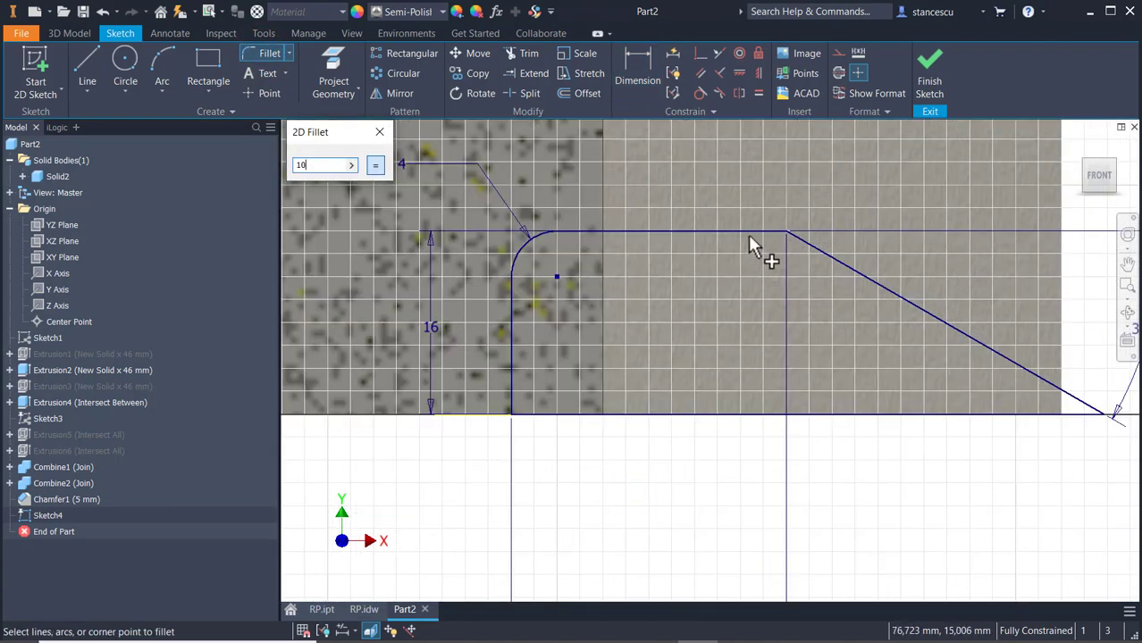
left_click(745, 231)
left_click(831, 257)
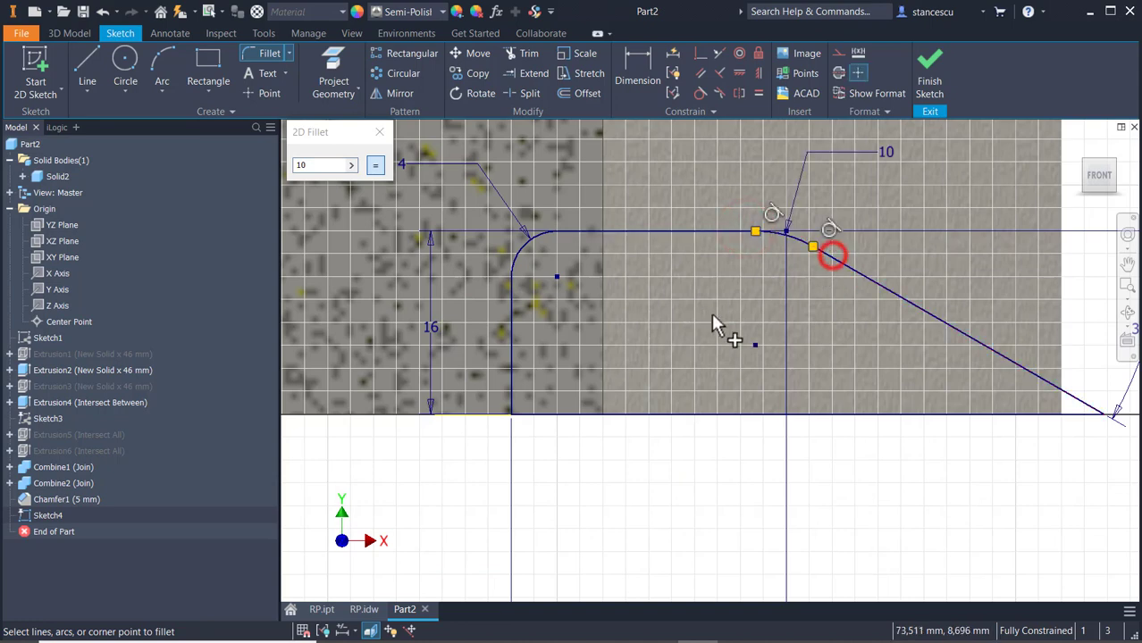
scroll(787, 230, "up", 6)
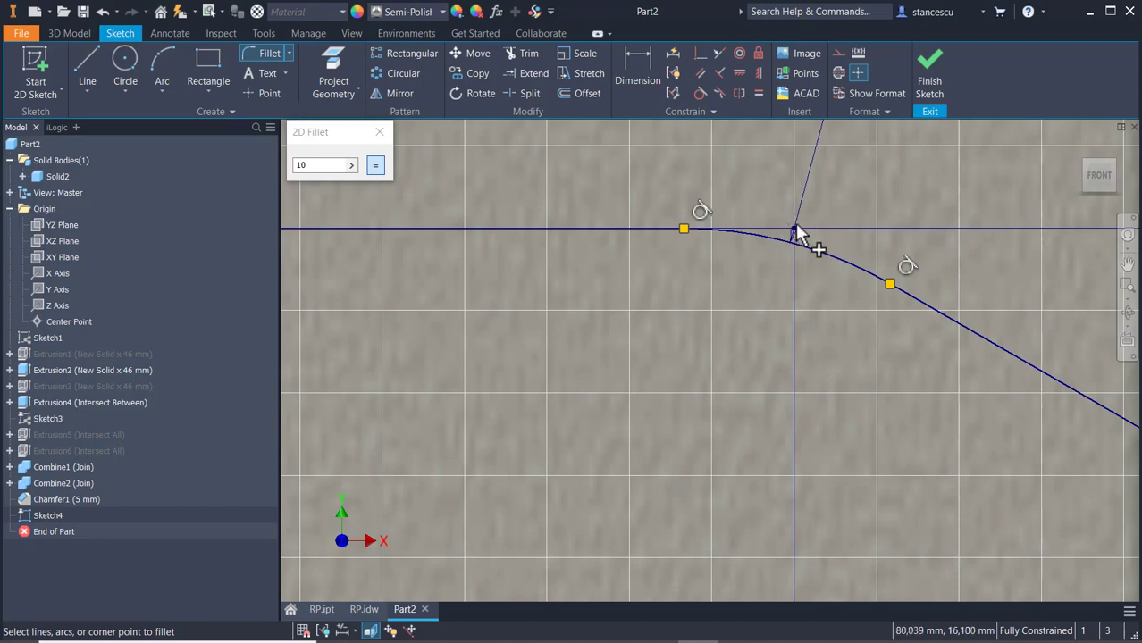
scroll(801, 329, "down", 8)
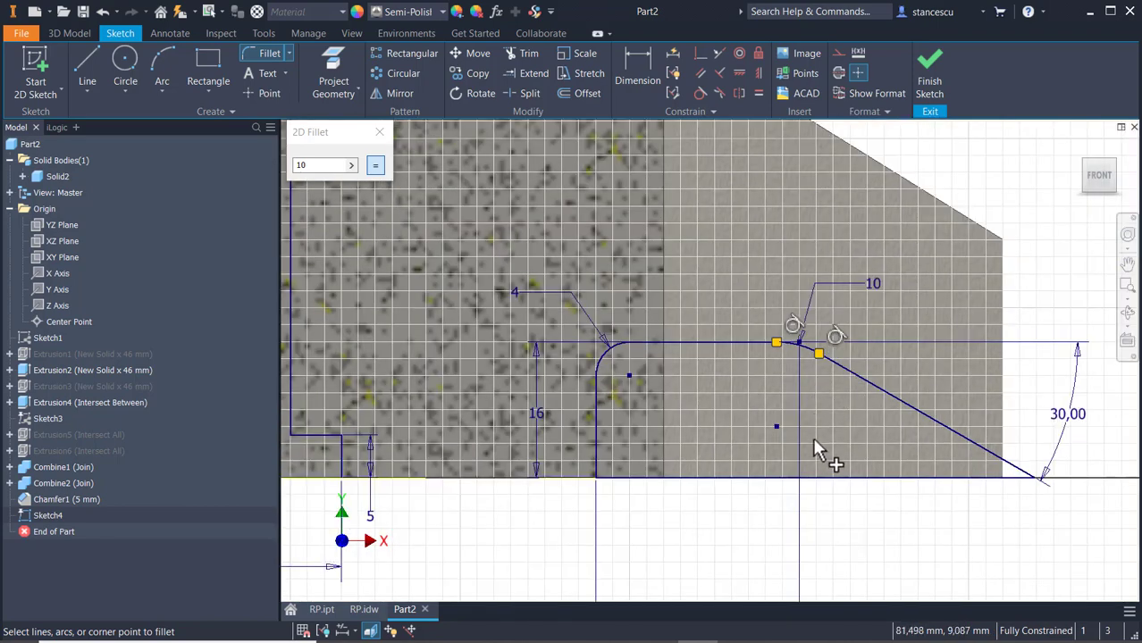
middle_click_drag(816, 451, 915, 233)
scroll(786, 500, "down", 3)
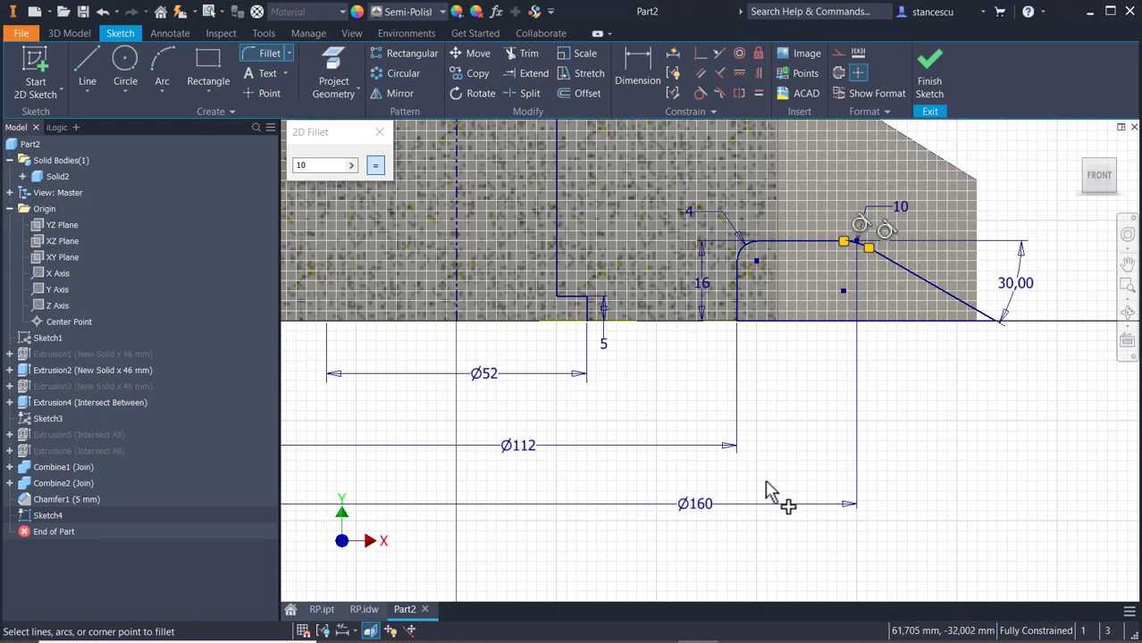
left_click(379, 136)
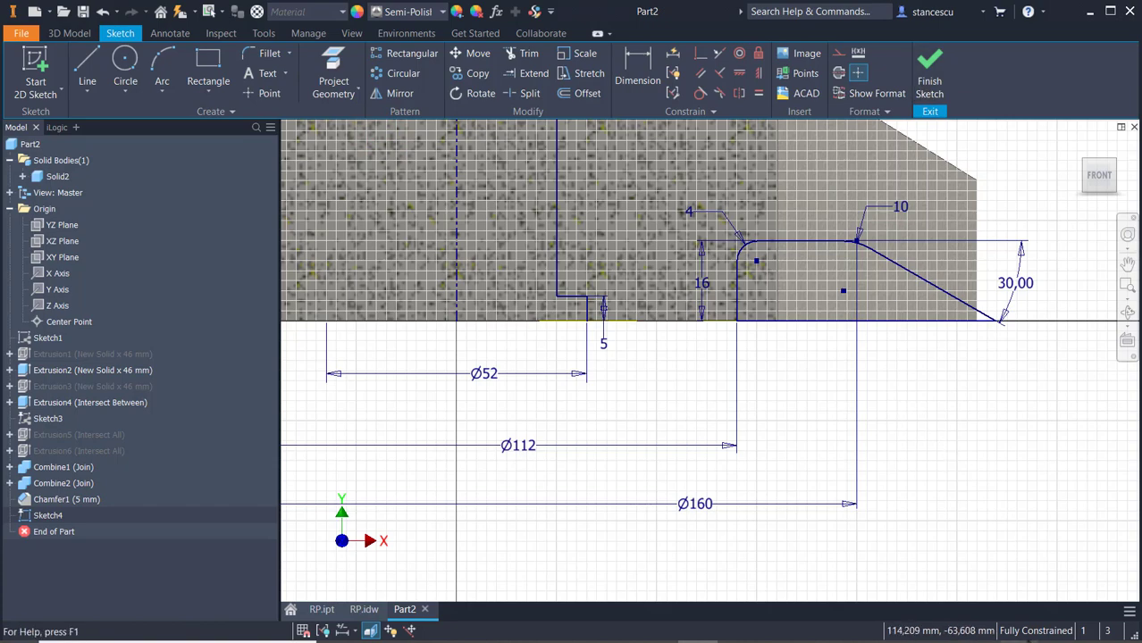
left_click(931, 75)
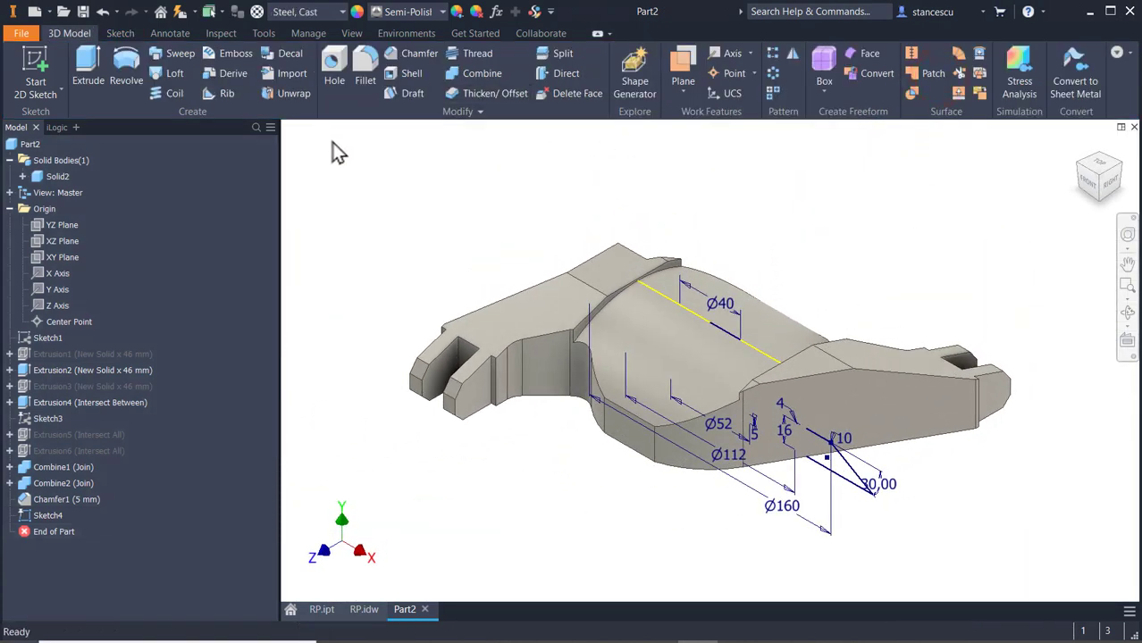
left_click(127, 59)
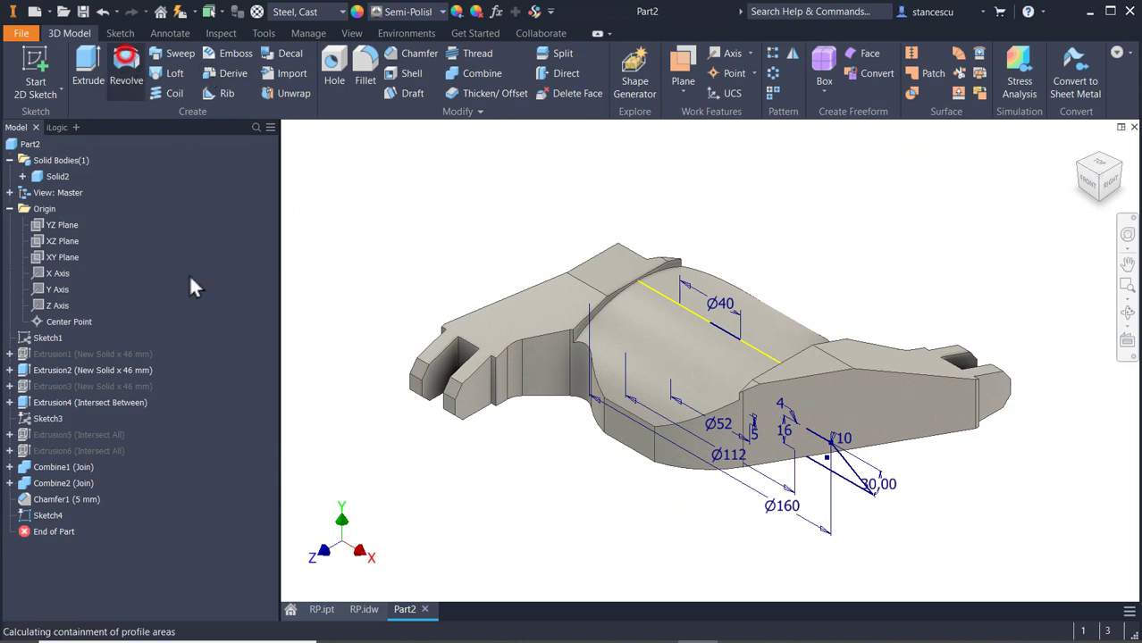
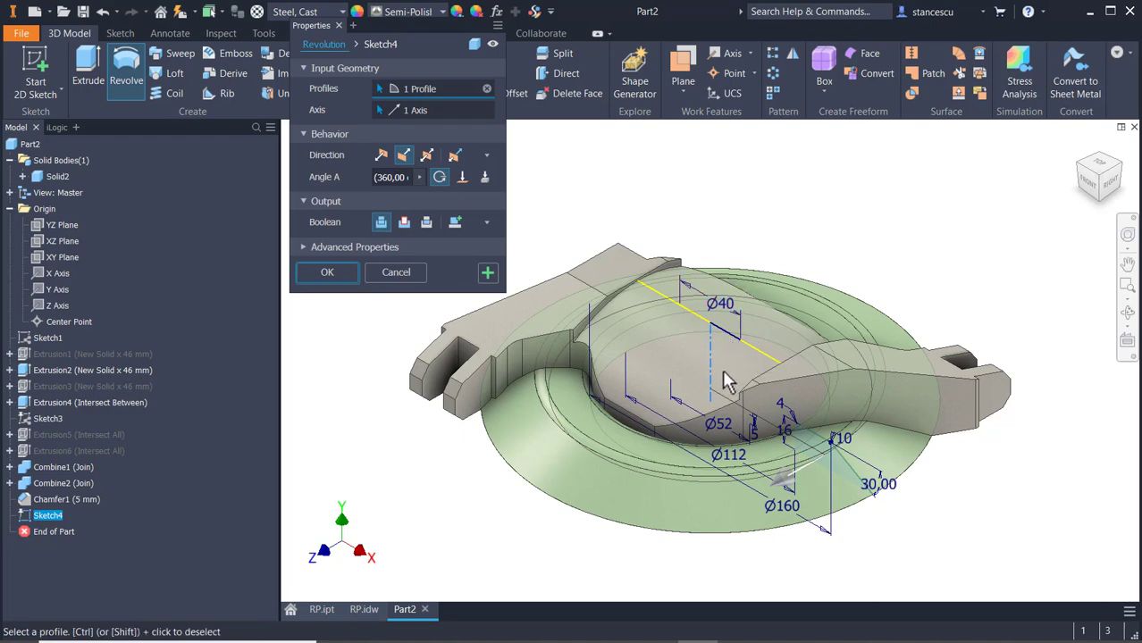
left_click(396, 273)
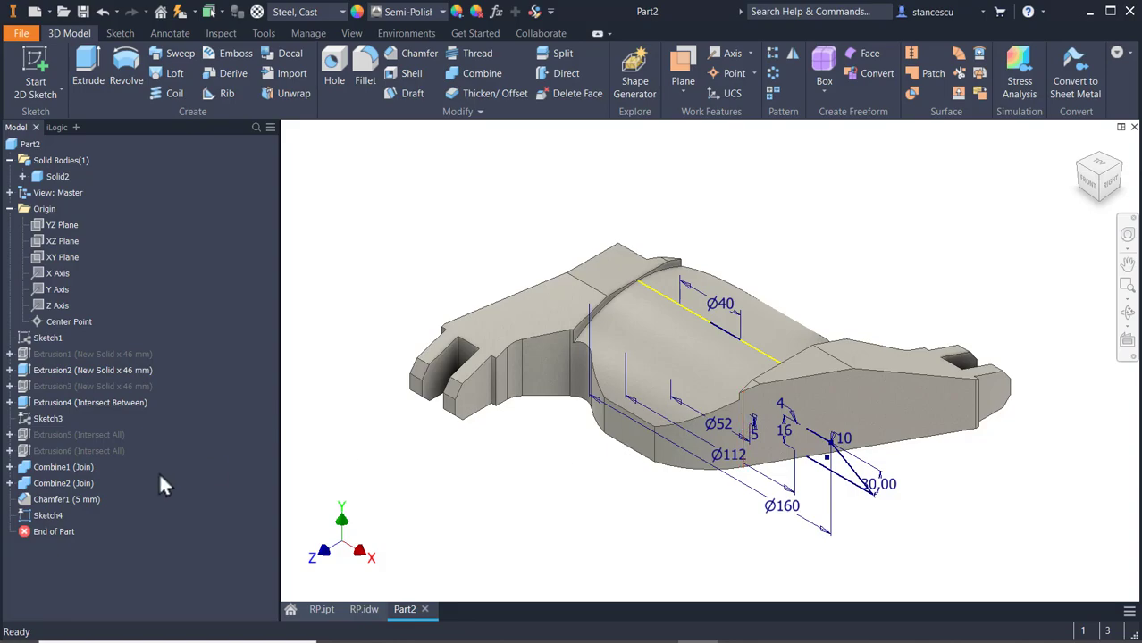
Edit the section sketch with sliced graphics and close the bore profile with a line from the 52 mm counterbore's lower corner to the centerline
left_click(30, 518)
double_click(30, 518)
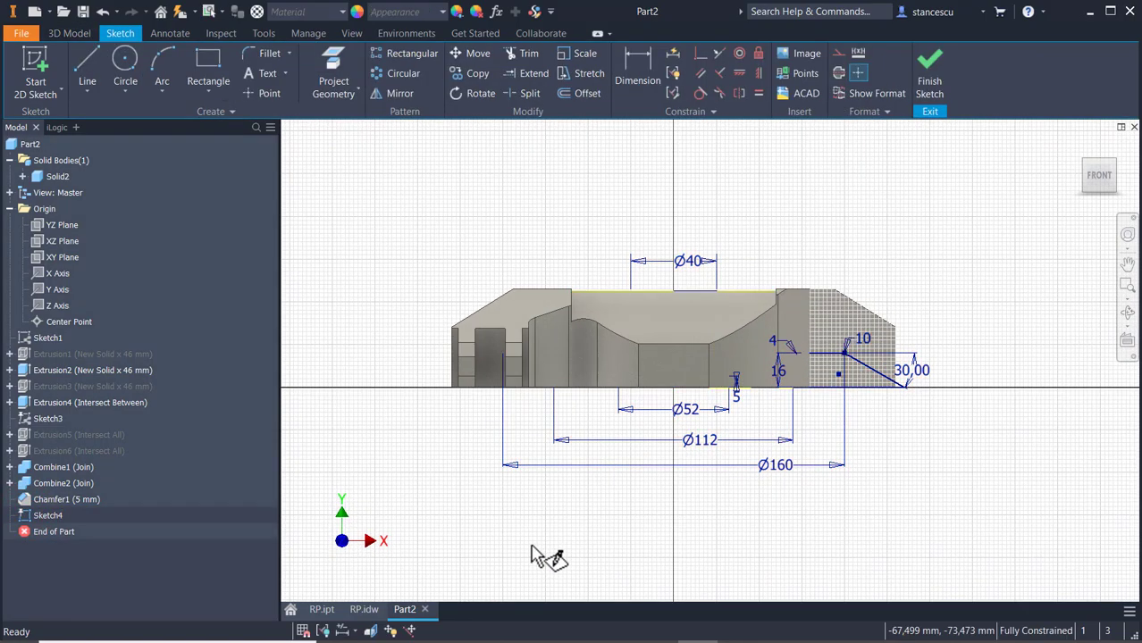
key("F7")
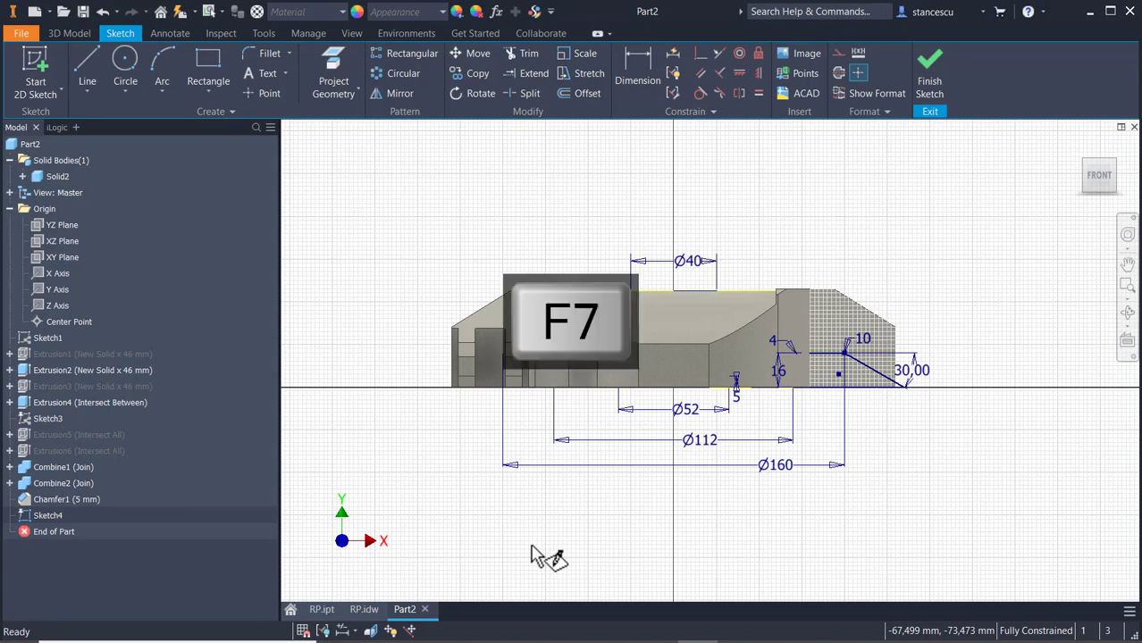
scroll(666, 395, "up", 5)
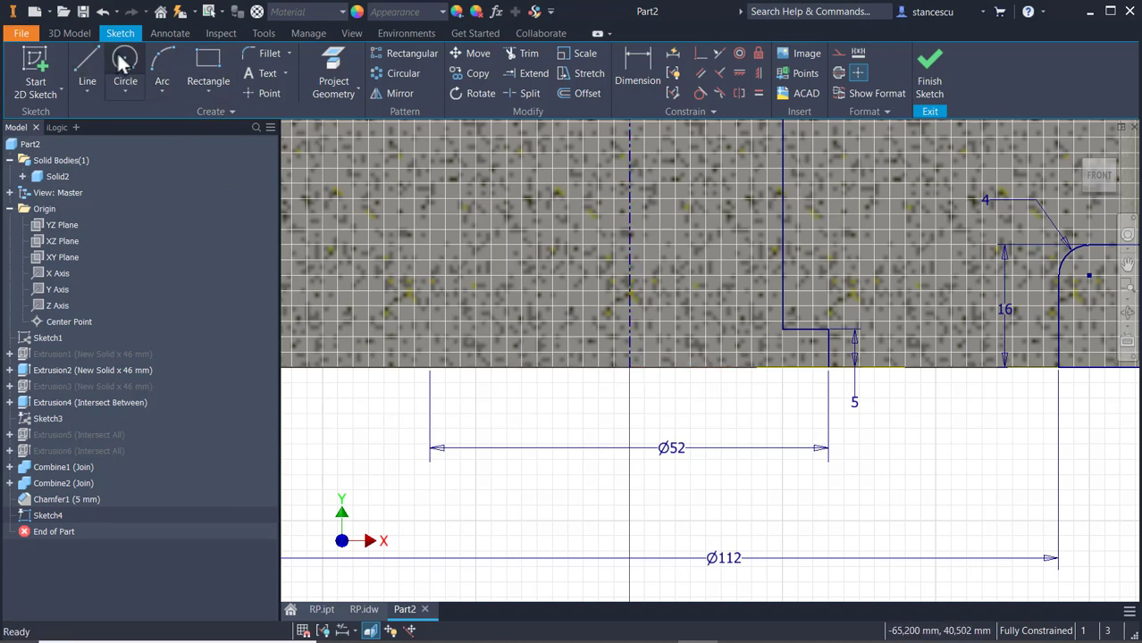
left_click(87, 64)
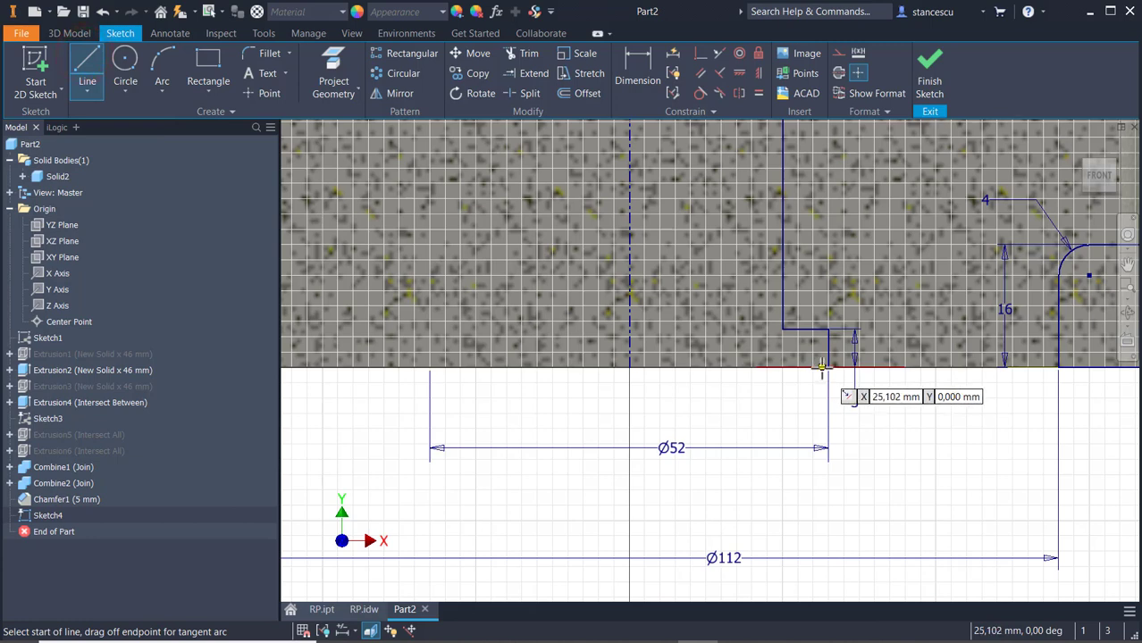
left_click(826, 367)
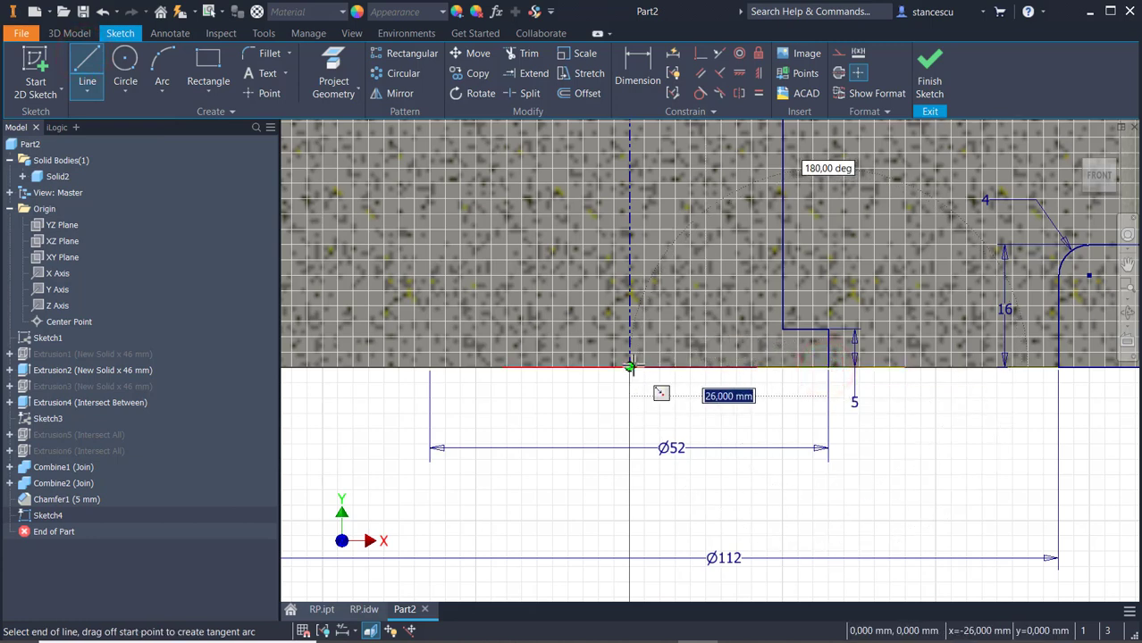
left_click(630, 368)
key("Escape")
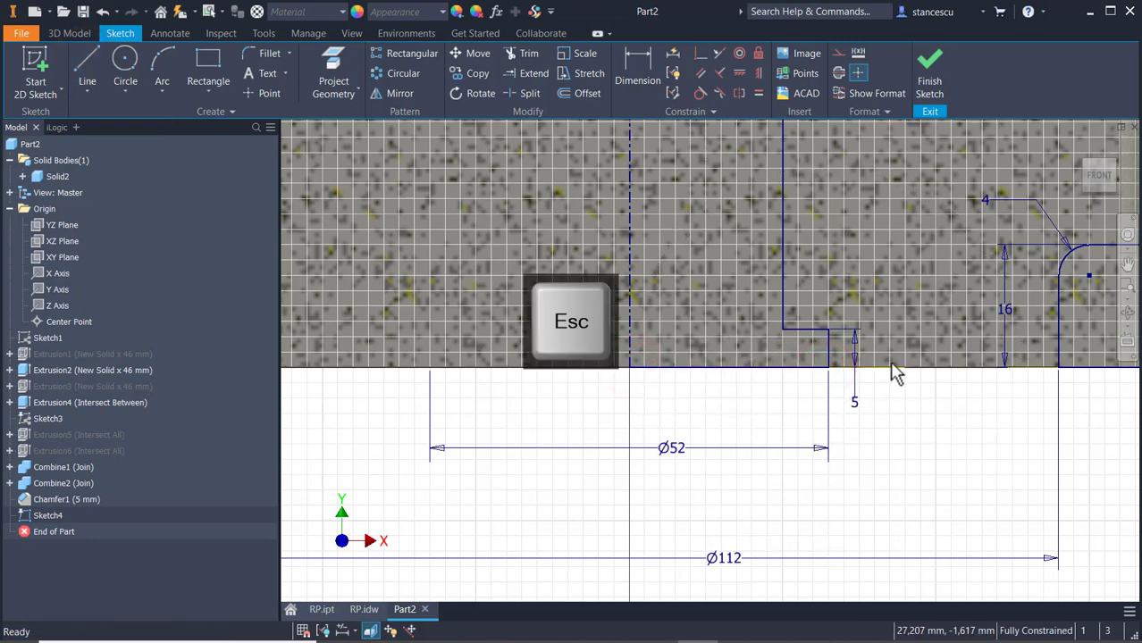
left_click(930, 85)
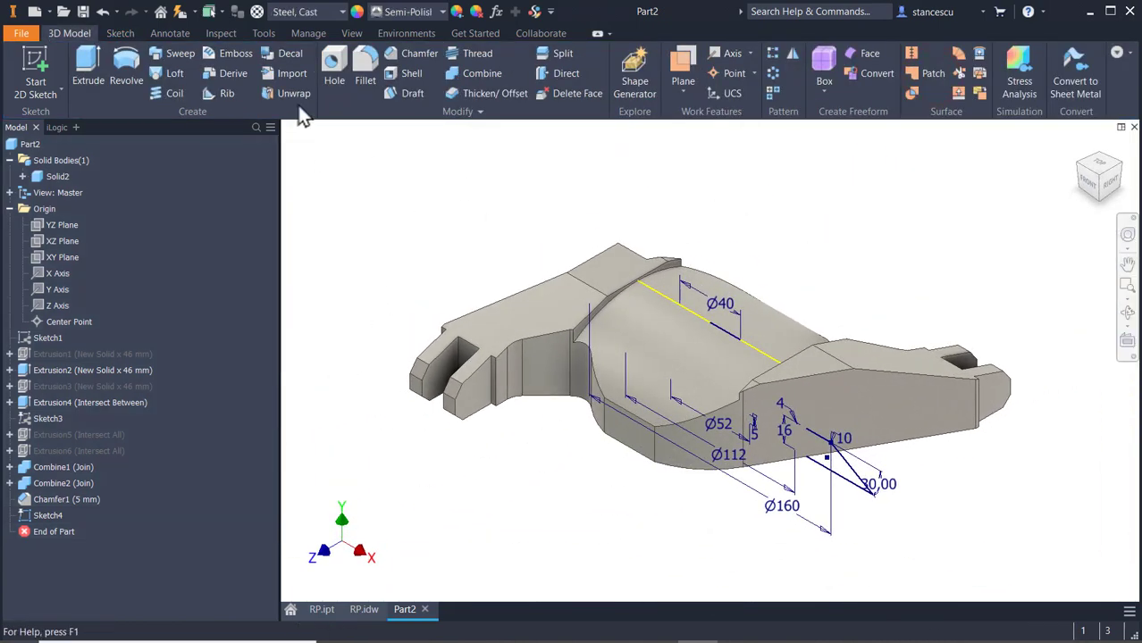
Revolve the bore and pocket profiles a full 360 degrees about the centerline as a cut
left_click(126, 63)
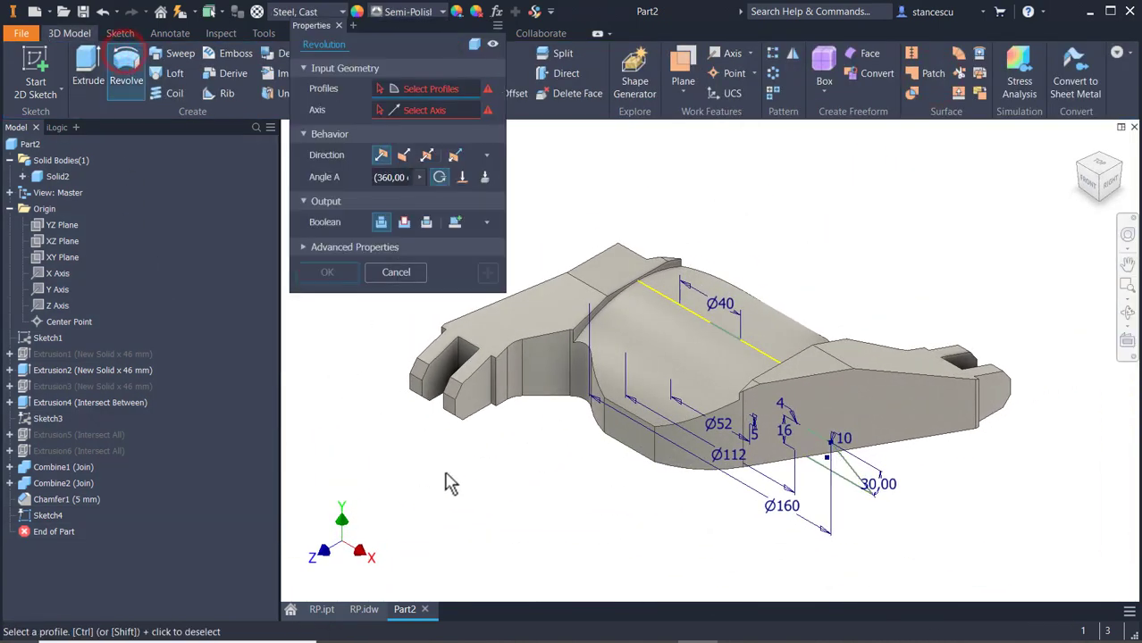
left_click(735, 365)
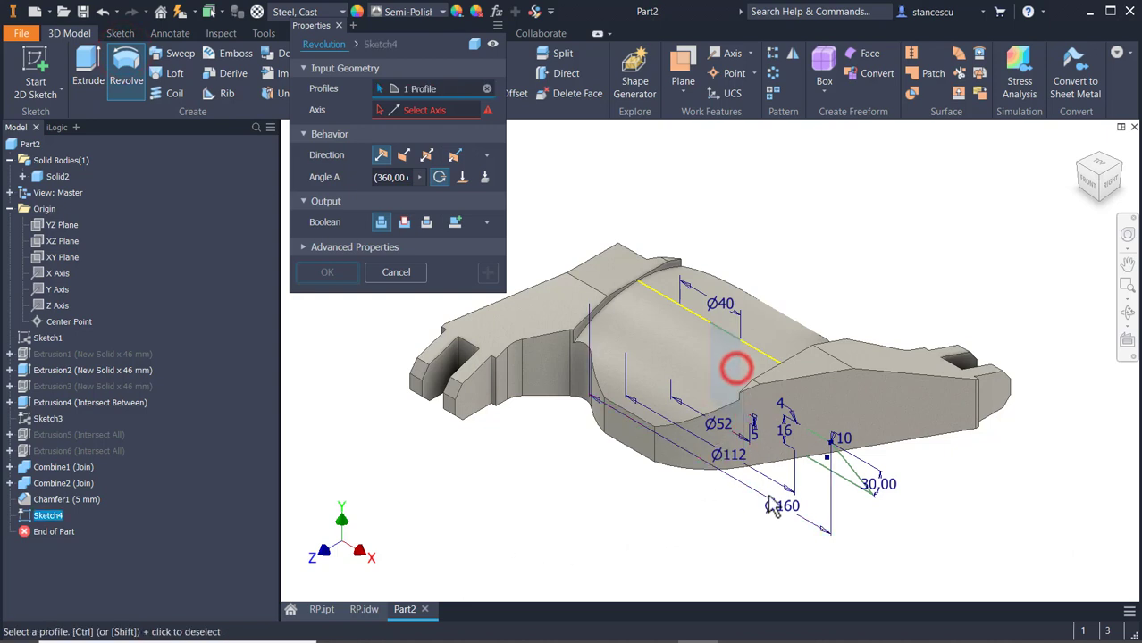
left_click(845, 474)
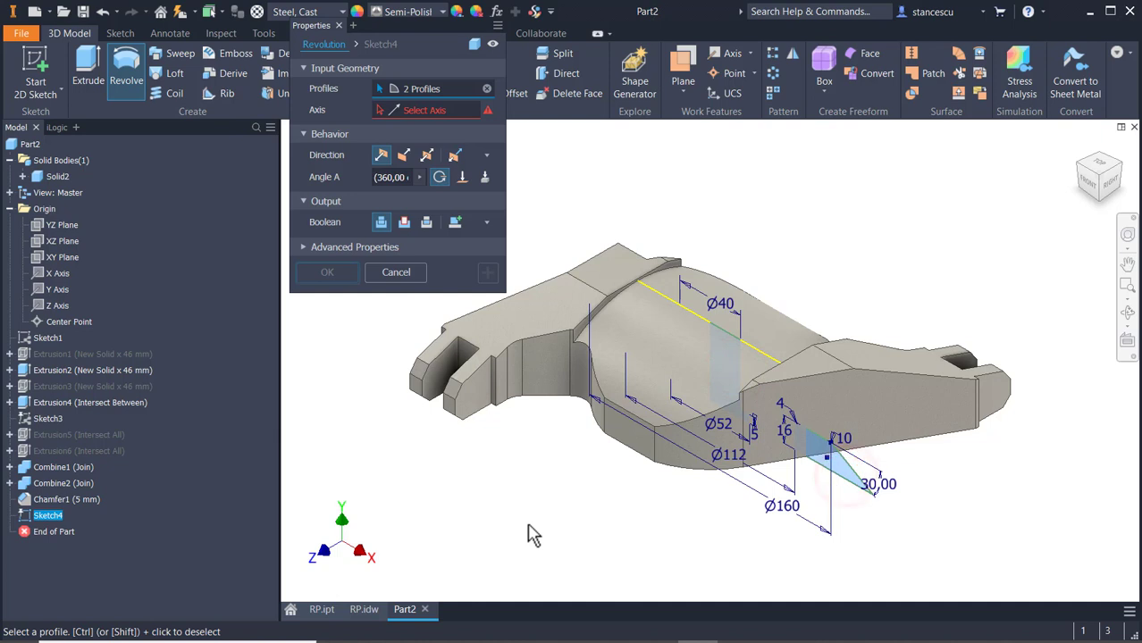
left_click(422, 113)
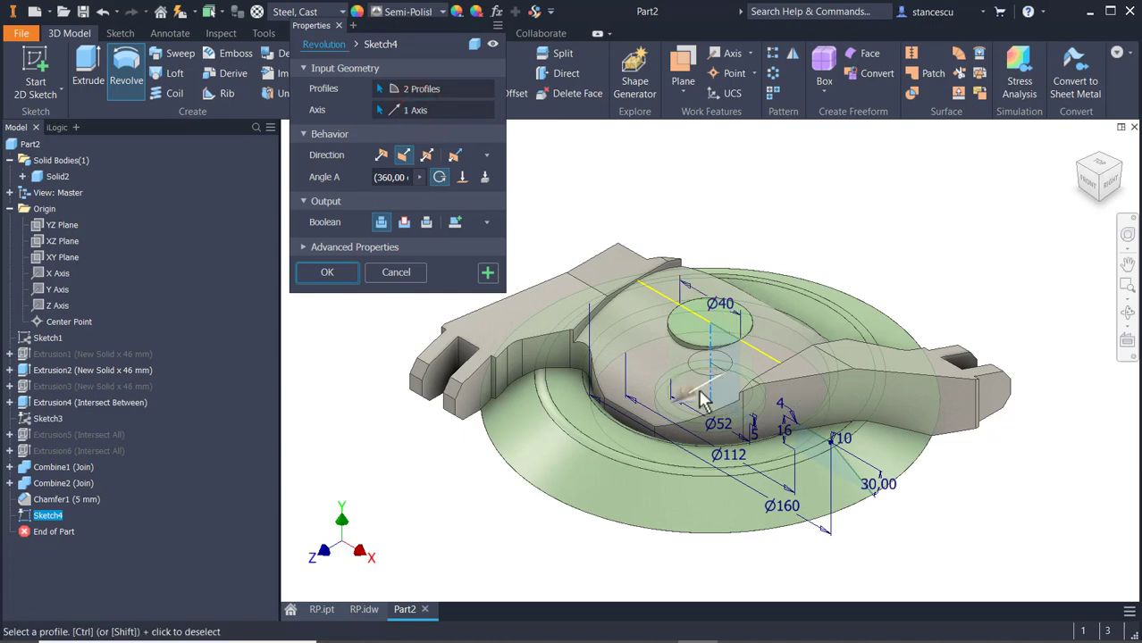
left_click(404, 223)
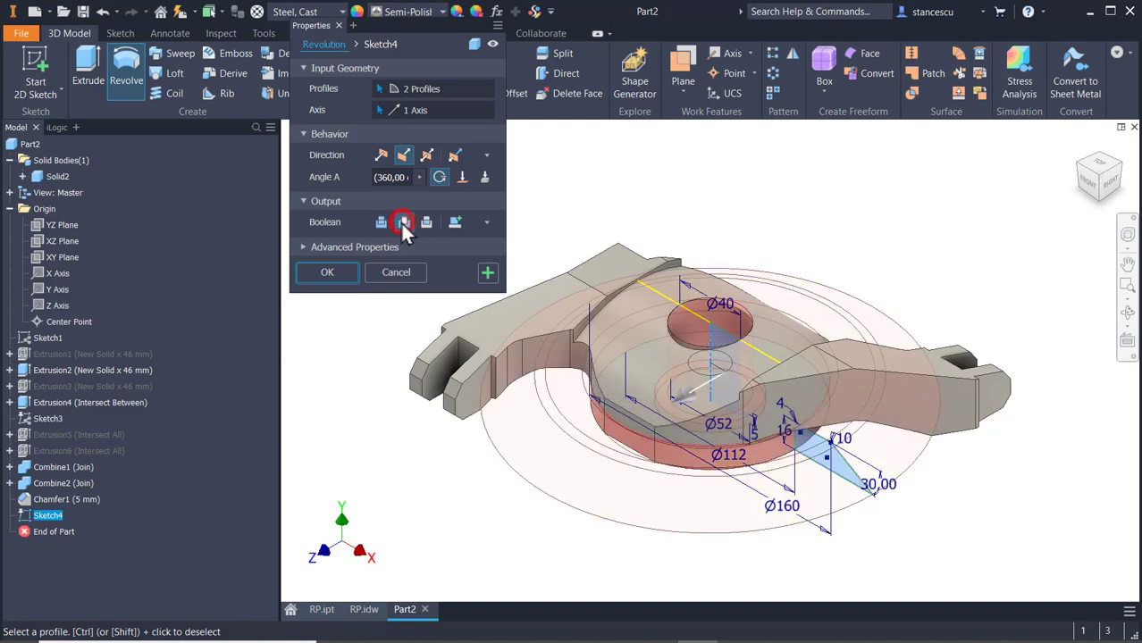
left_click(327, 273)
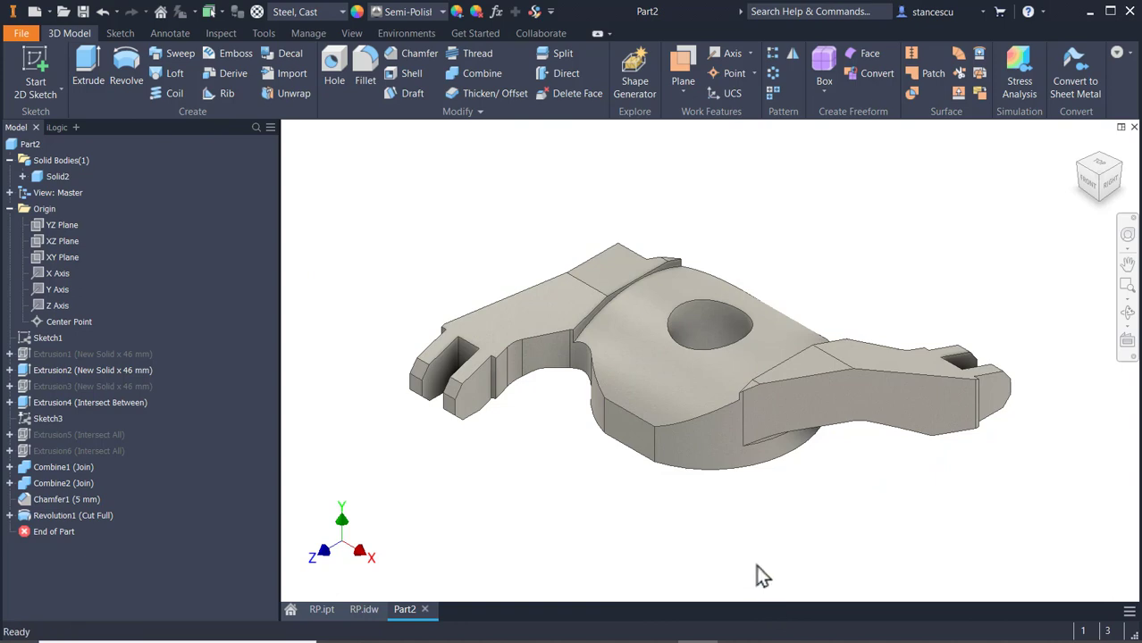
middle_click_drag(756, 573, 723, 560, "shift")
key("F6")
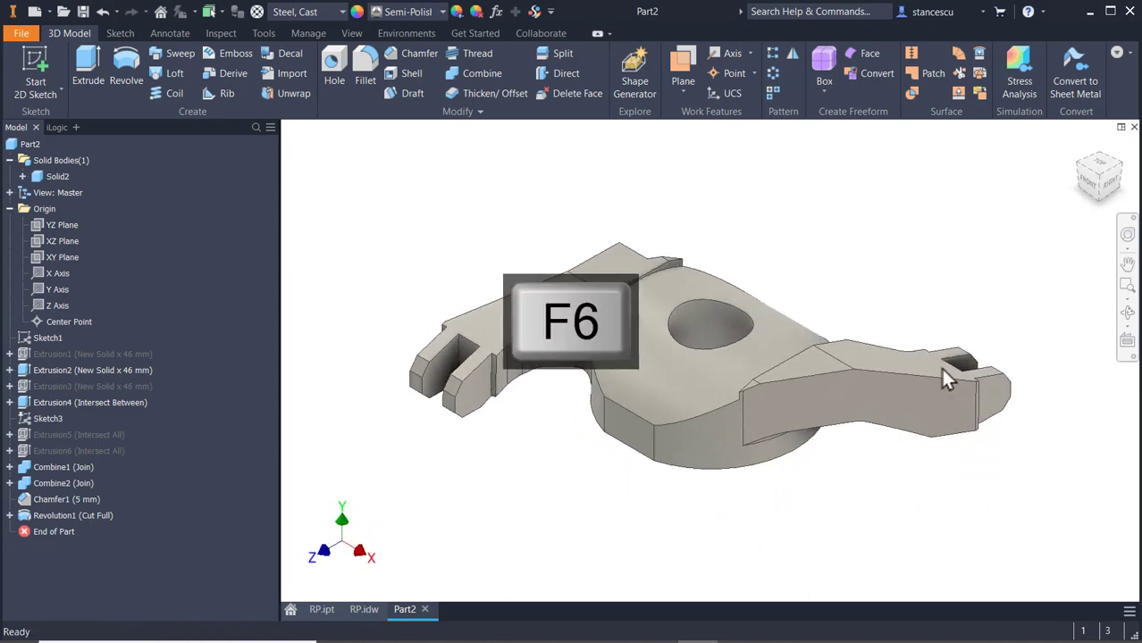
left_click(802, 232)
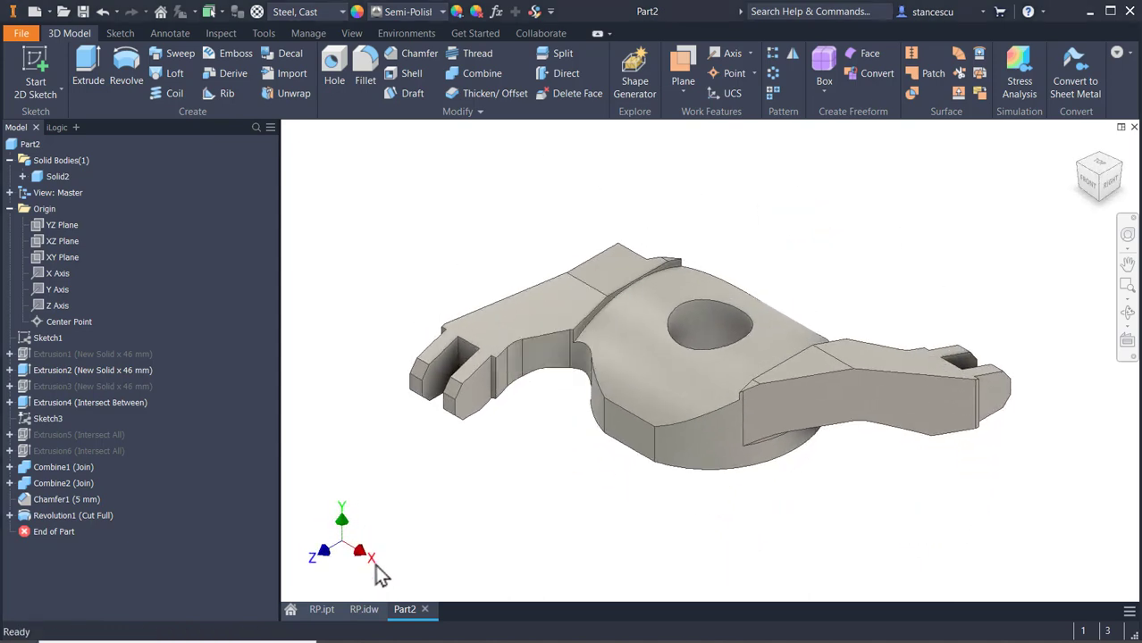
Switch to the RP.idw drawing and examine sections C-C and D-D and the undercut in detail E
left_click(363, 609)
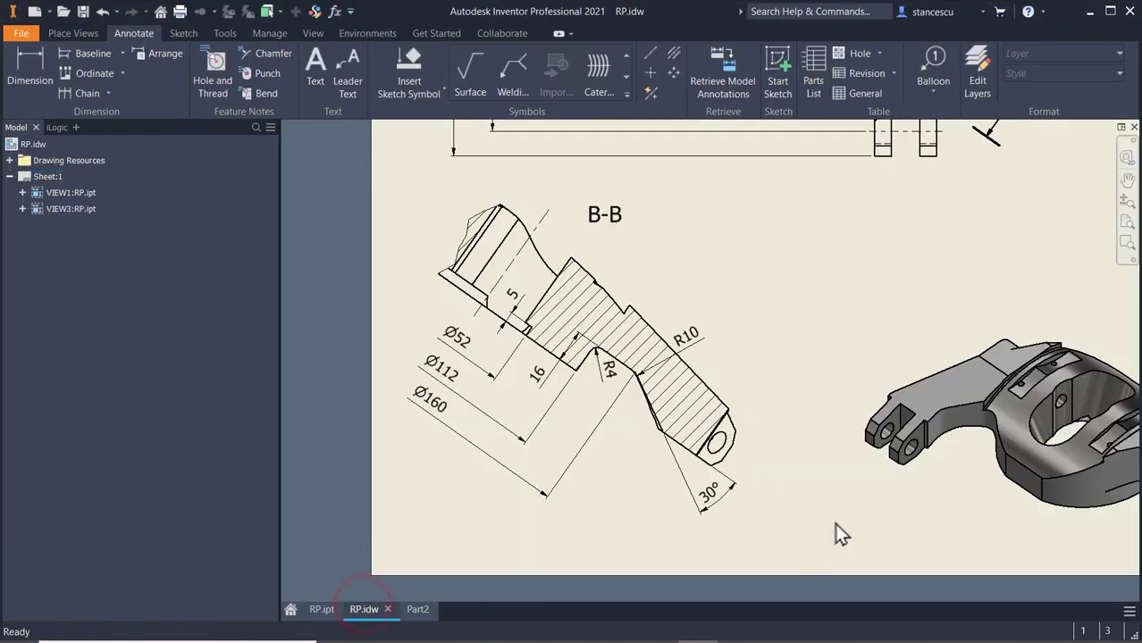
middle_click_drag(802, 522, 347, 484)
middle_click_drag(737, 457, 700, 598)
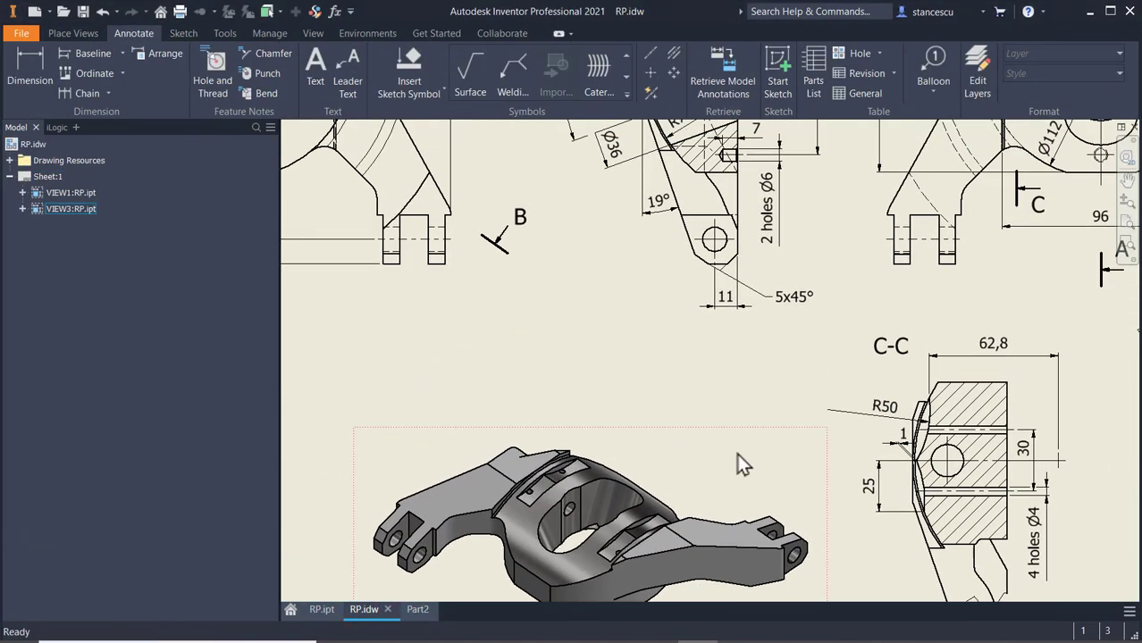
middle_click_drag(737, 456, 650, 625)
mouse_move(682, 505)
middle_mouse_down()
mouse_move(667, 550)
mouse_move(512, 354)
middle_mouse_up()
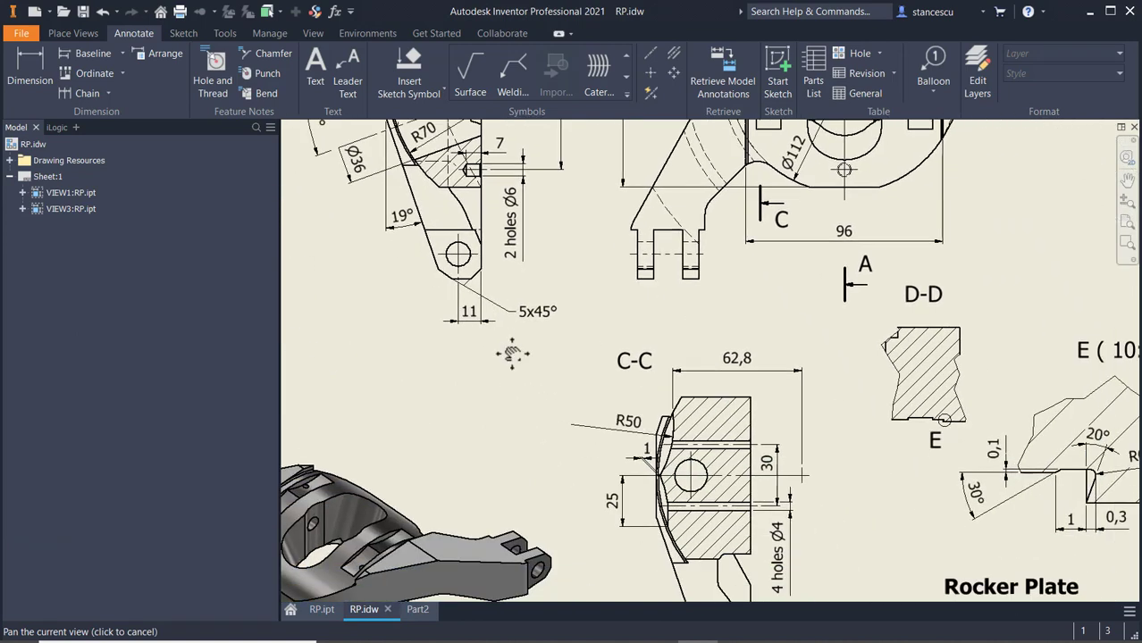
middle_click_drag(834, 495, 662, 479)
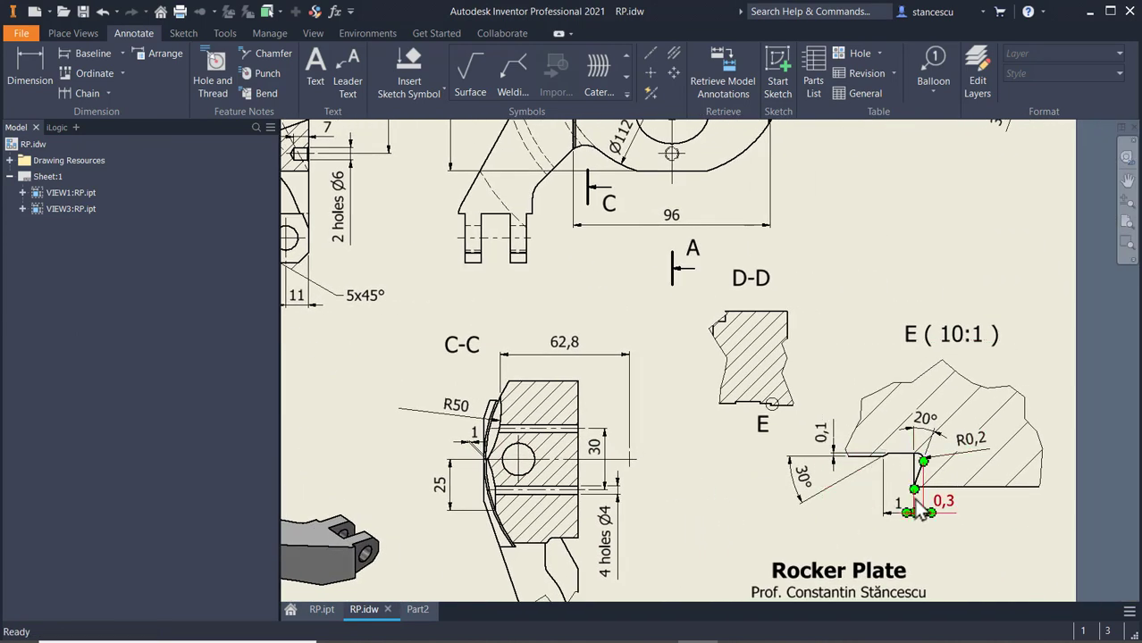
scroll(911, 473, "up", 3)
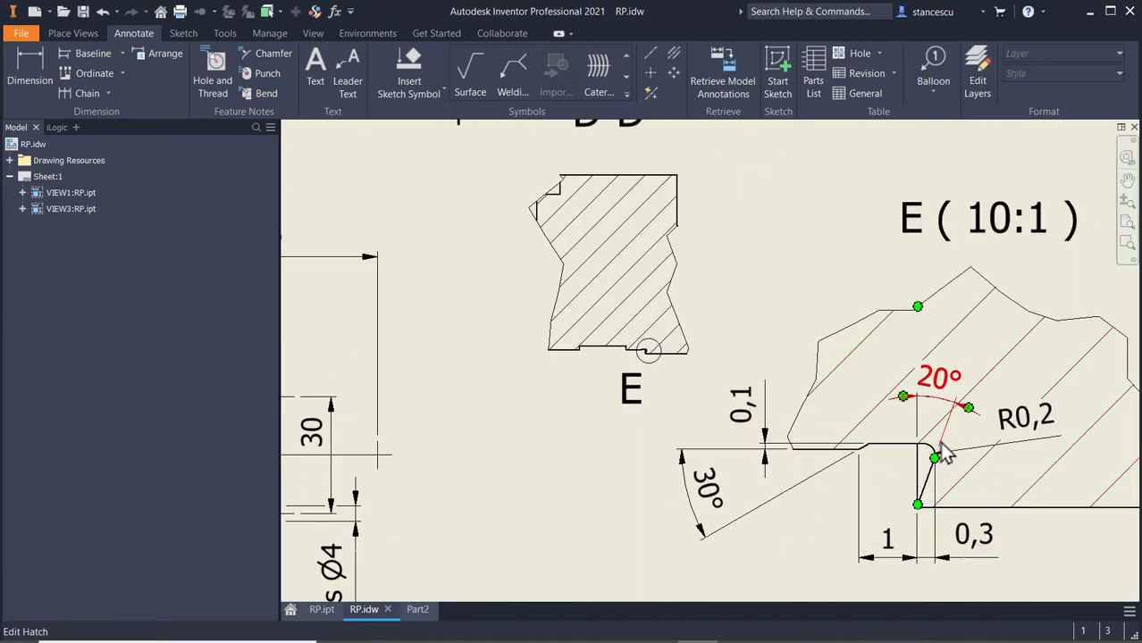
Examine in the drawing's isometric view where the undercut groove runs along both arm shoulders of the curved top surface
scroll(625, 385, "down", 2)
mouse_move(652, 284)
middle_mouse_down()
mouse_move(786, 376)
mouse_move(960, 371)
mouse_move(1046, 238)
middle_mouse_up()
middle_click_drag(617, 387, 783, 398)
scroll(491, 379, "up", 2)
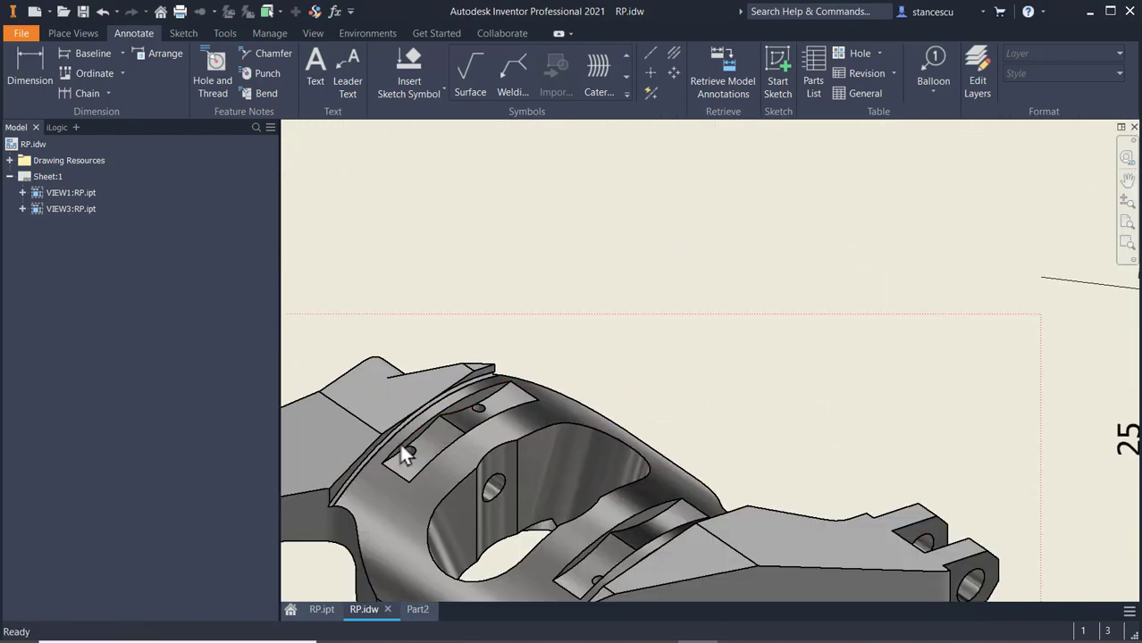
scroll(393, 444, "up", 5)
middle_click_drag(402, 440, 947, 218)
scroll(929, 232, "down", 1)
scroll(615, 411, "down", 1)
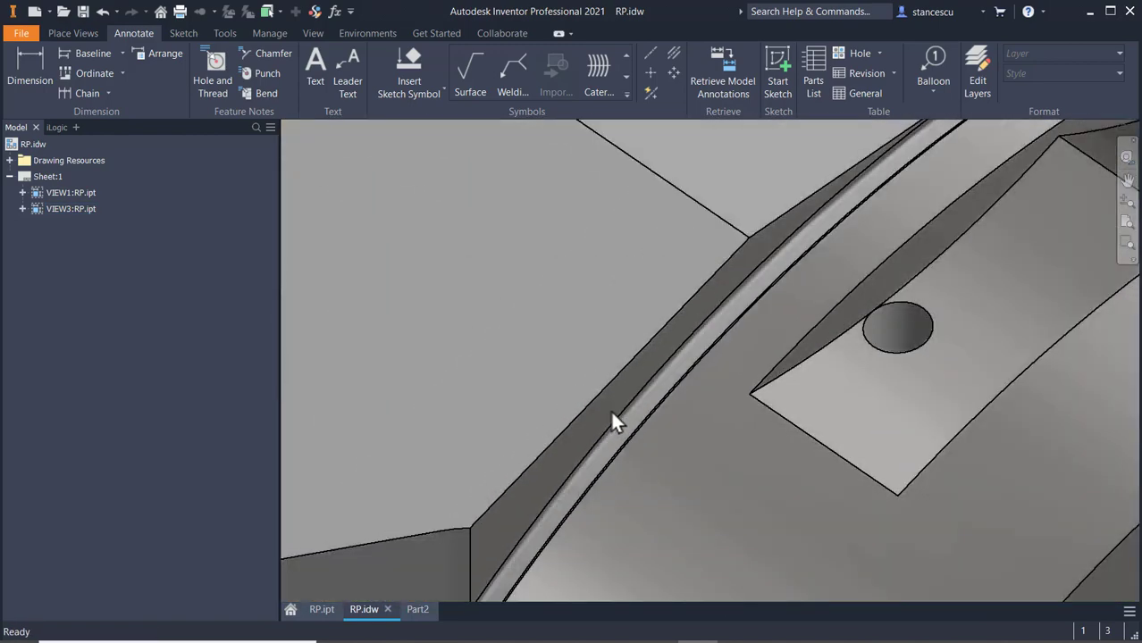
middle_click_drag(613, 422, 737, 259)
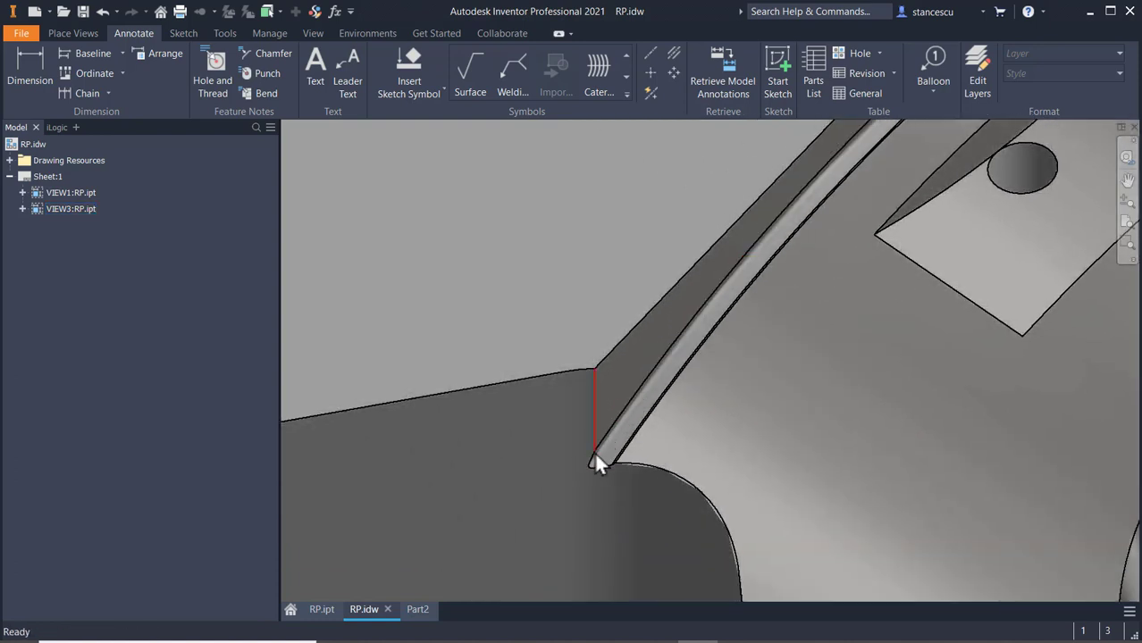
scroll(595, 460, "up", 2)
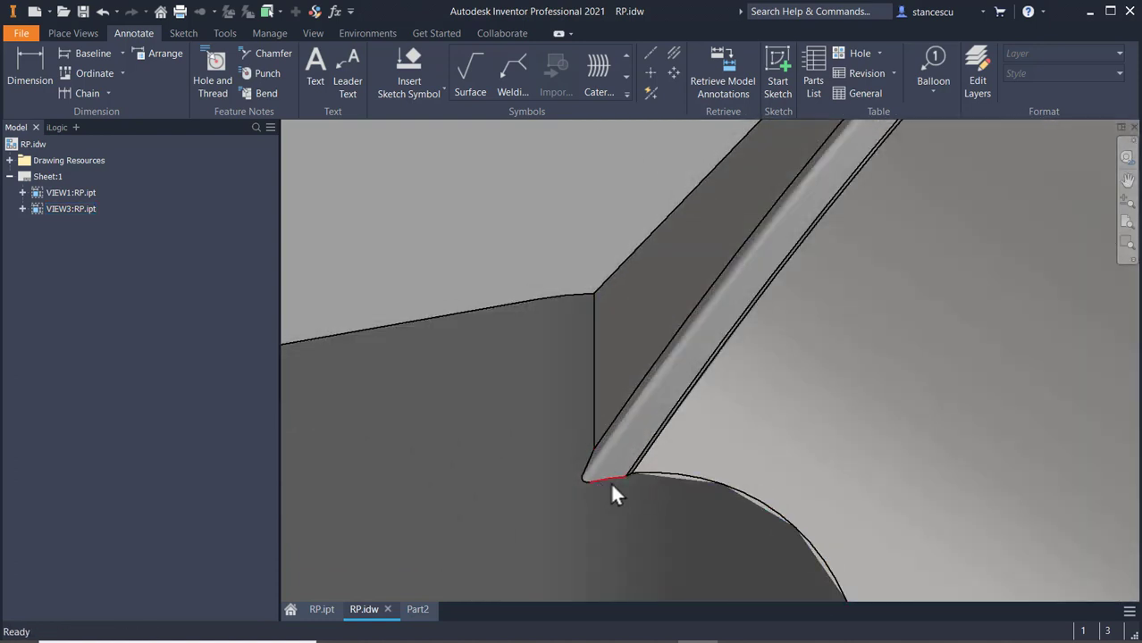
middle_click_drag(774, 437, 398, 361)
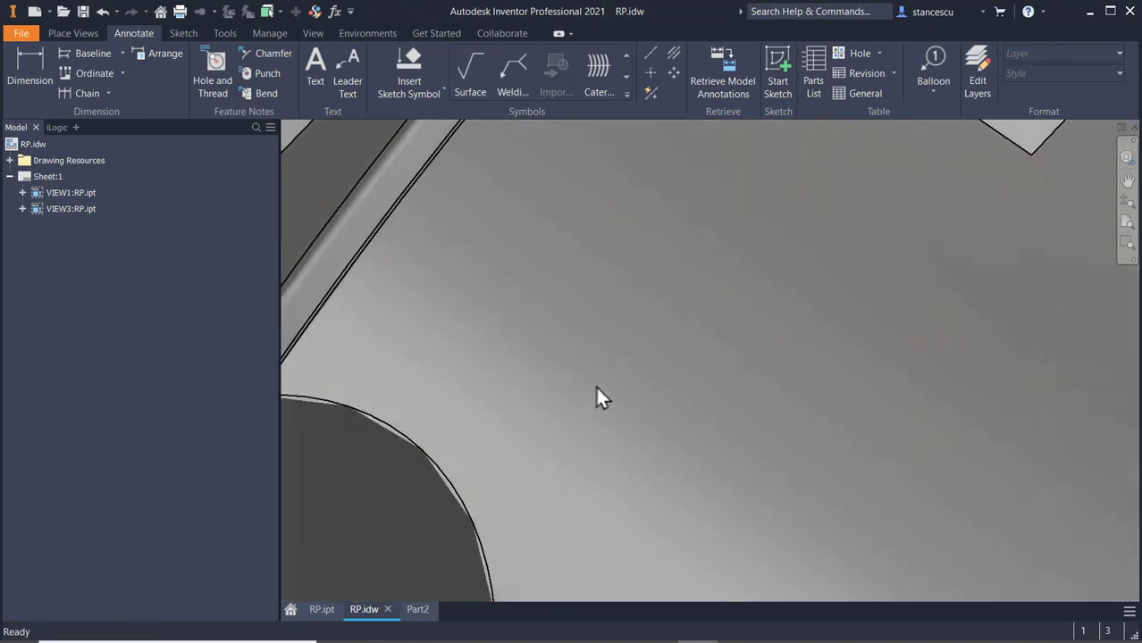
scroll(746, 390, "down", 2)
scroll(785, 427, "down", 2)
middle_click_drag(783, 421, 359, 227)
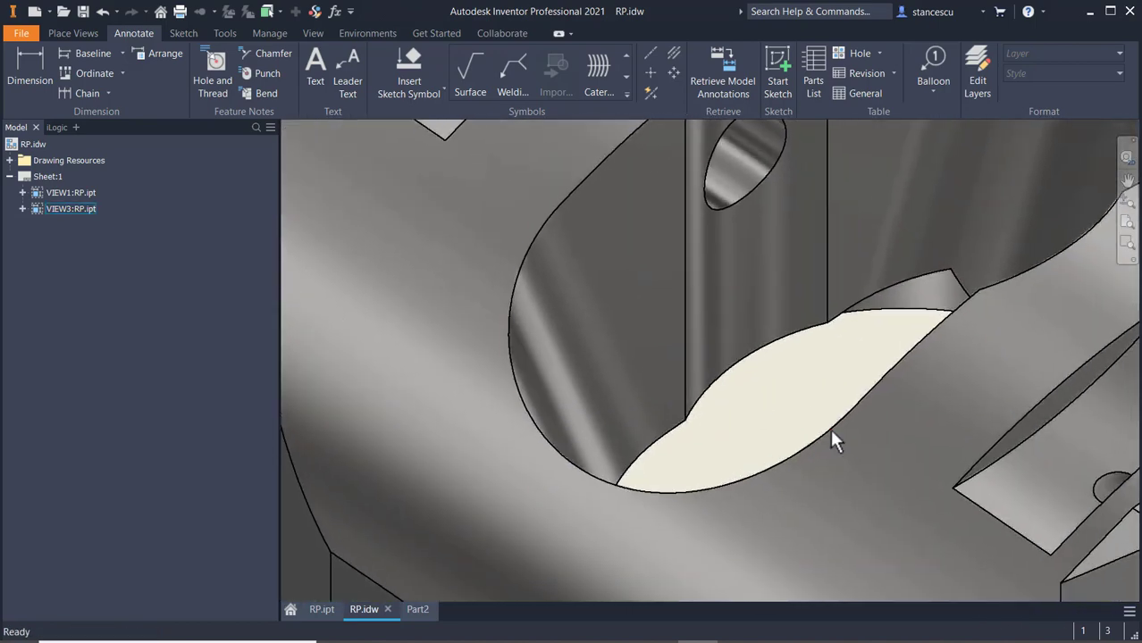
middle_click_drag(831, 426, 611, 300)
scroll(611, 300, "down", 2)
scroll(799, 451, "up", 3)
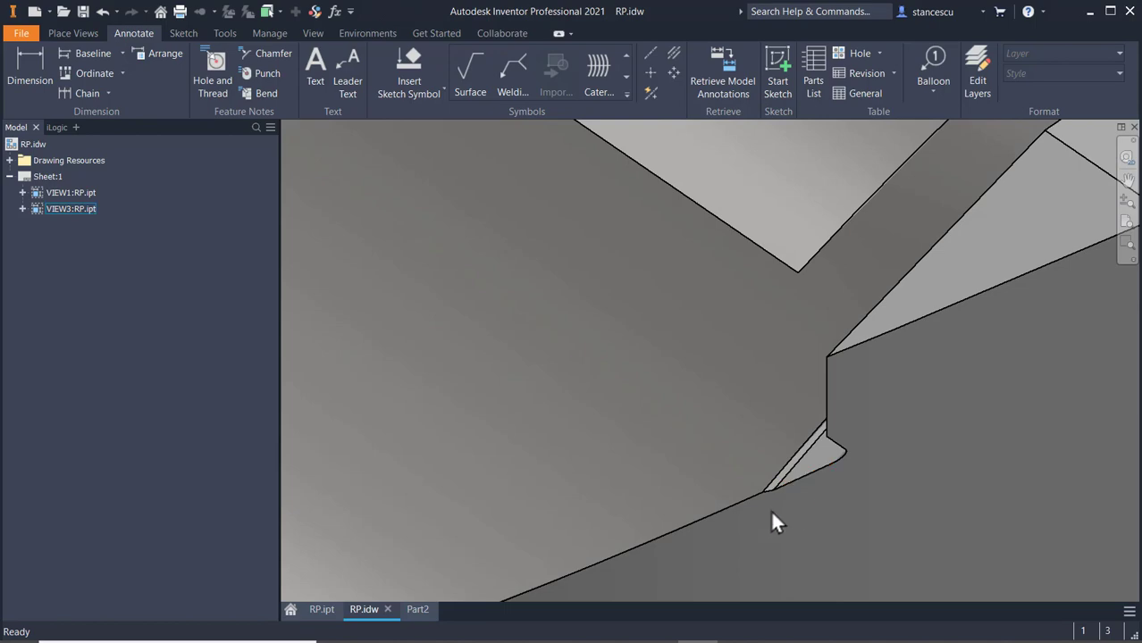
scroll(772, 509, "down", 3)
middle_click_drag(864, 473, 240, 362)
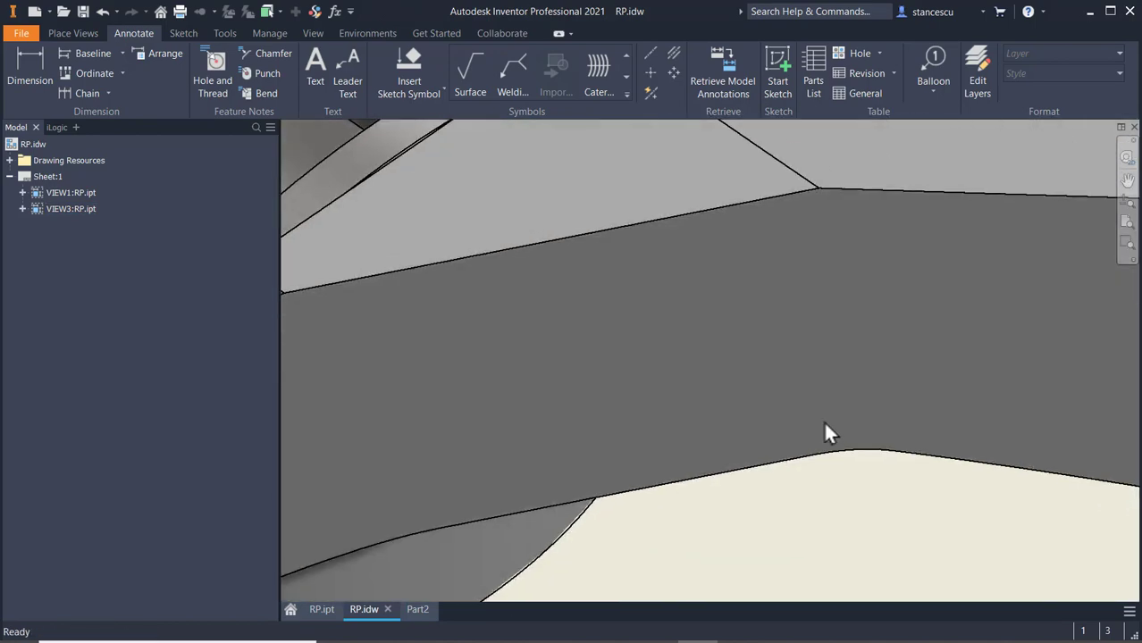
mouse_move(823, 434)
middle_mouse_down()
mouse_move(424, 374)
mouse_move(446, 378)
middle_mouse_up()
scroll(880, 420, "down", 2)
scroll(812, 430, "down", 2)
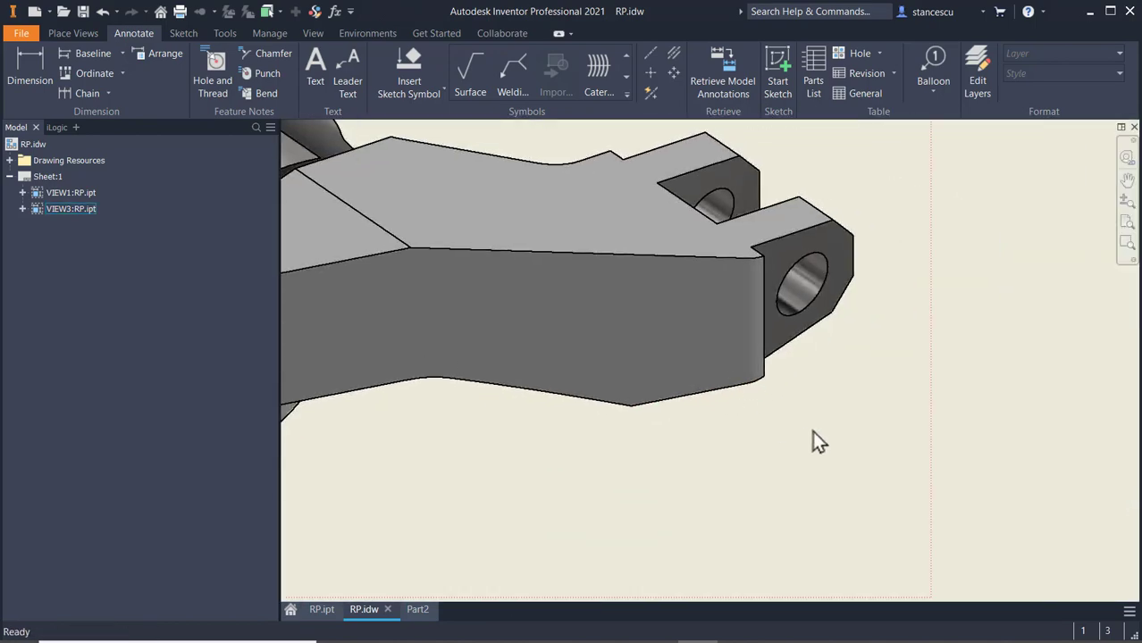
Read the undercut groove's lengths, angles and radius in the enlarged detail E of the drawing
middle_click_drag(895, 433, 296, 358)
middle_click_drag(934, 411, 546, 489)
middle_click_drag(770, 448, 622, 612)
middle_click_drag(891, 343, 748, 580)
middle_click_drag(852, 336, 351, 460)
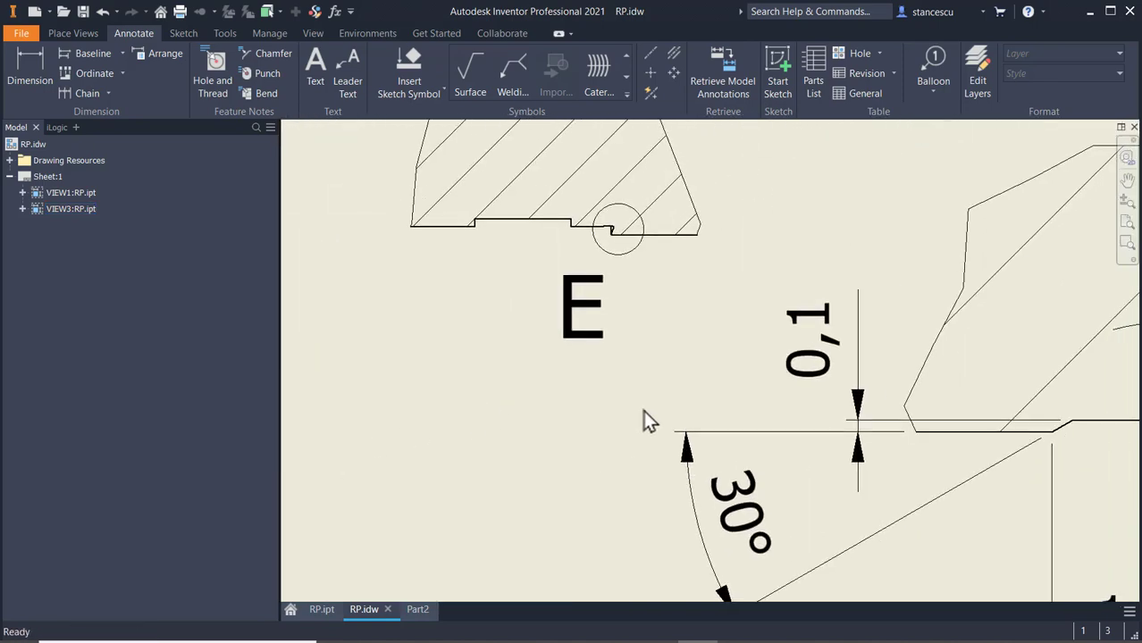
middle_click_drag(630, 398, 296, 264)
scroll(296, 264, "down", 1)
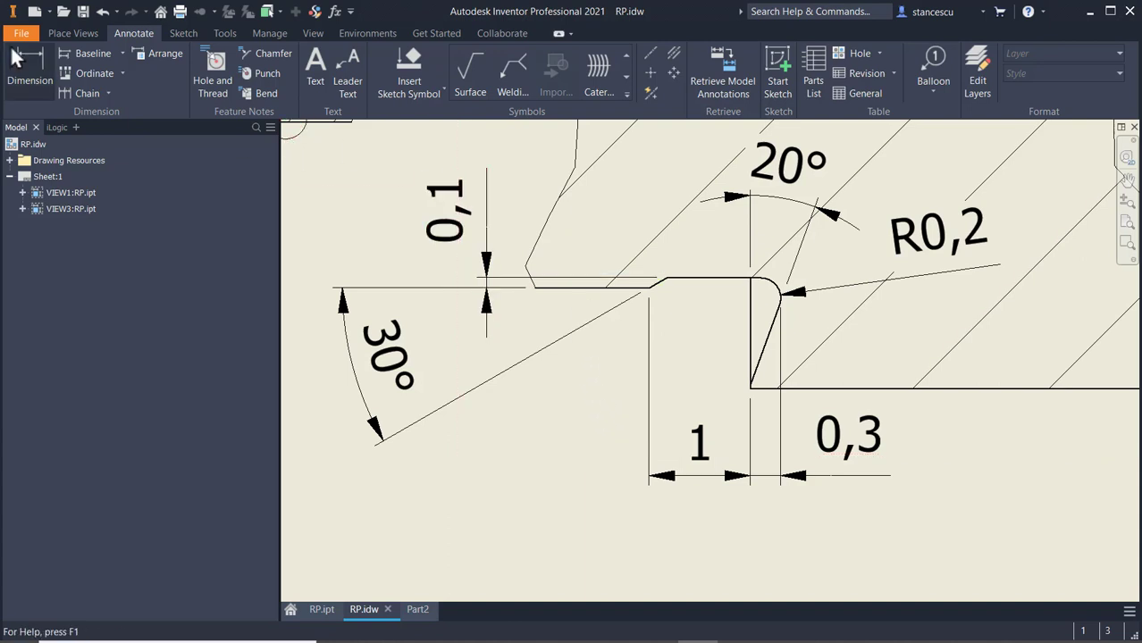
Return to Part2 and create a new sketch on the XY plane with sliced graphics at the curved surface's upper shoulder
left_click(417, 610)
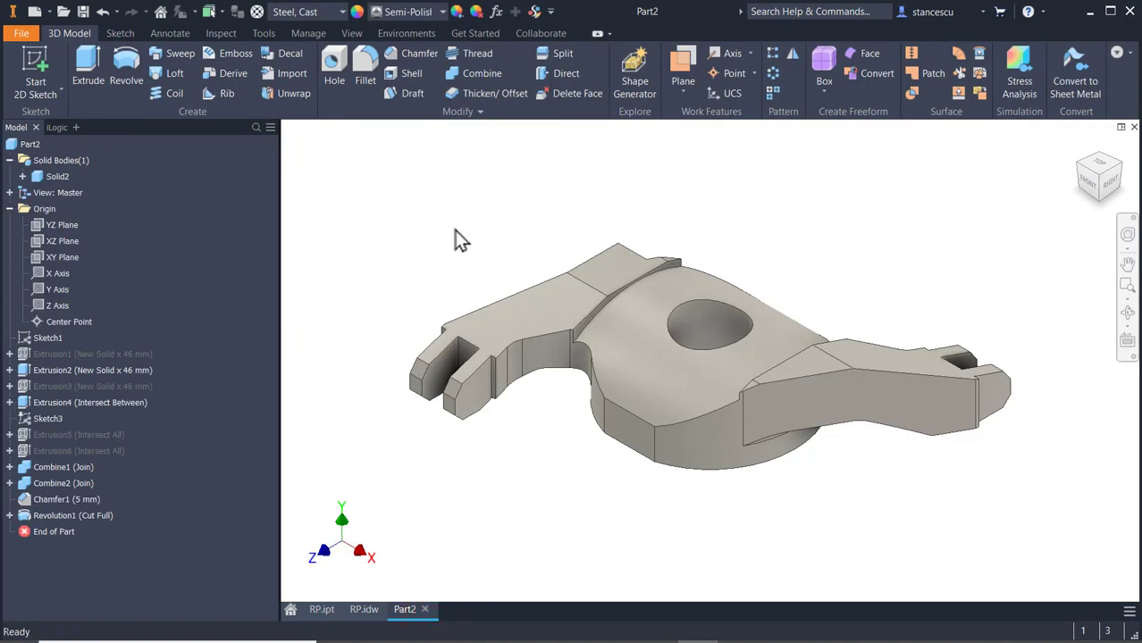
left_click(62, 258)
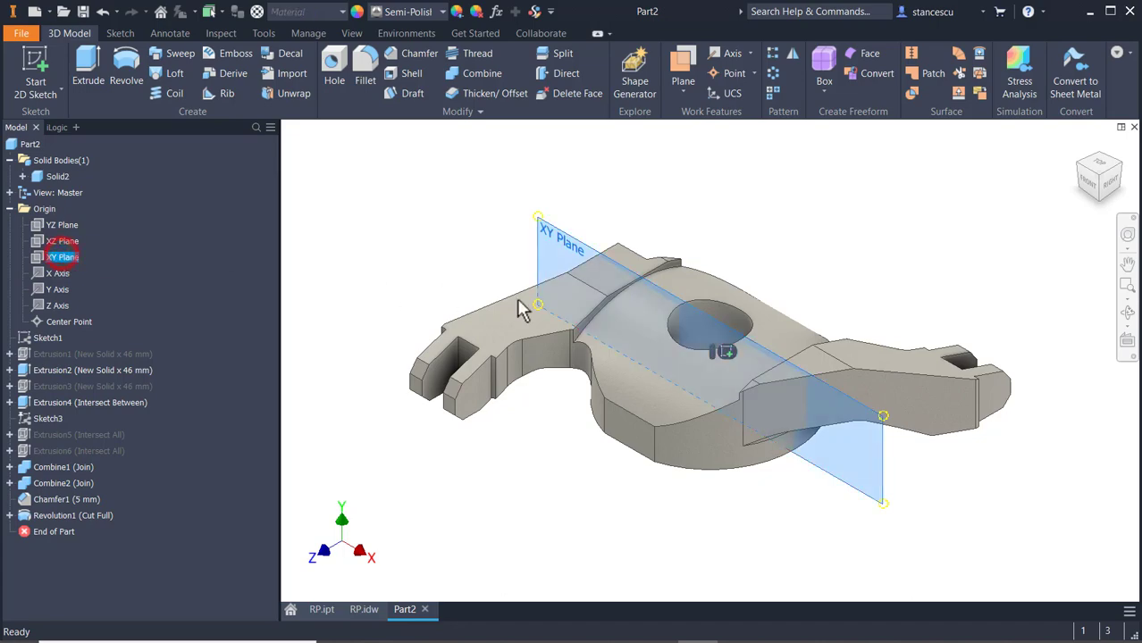
left_click(726, 354)
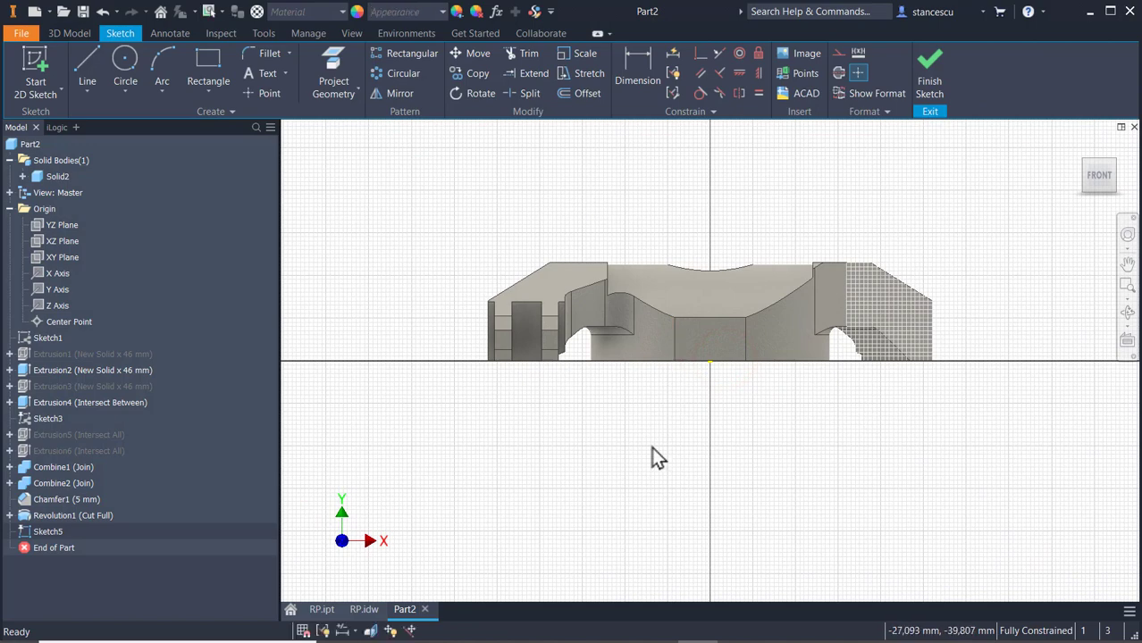
key("F7")
scroll(630, 265, "up", 5)
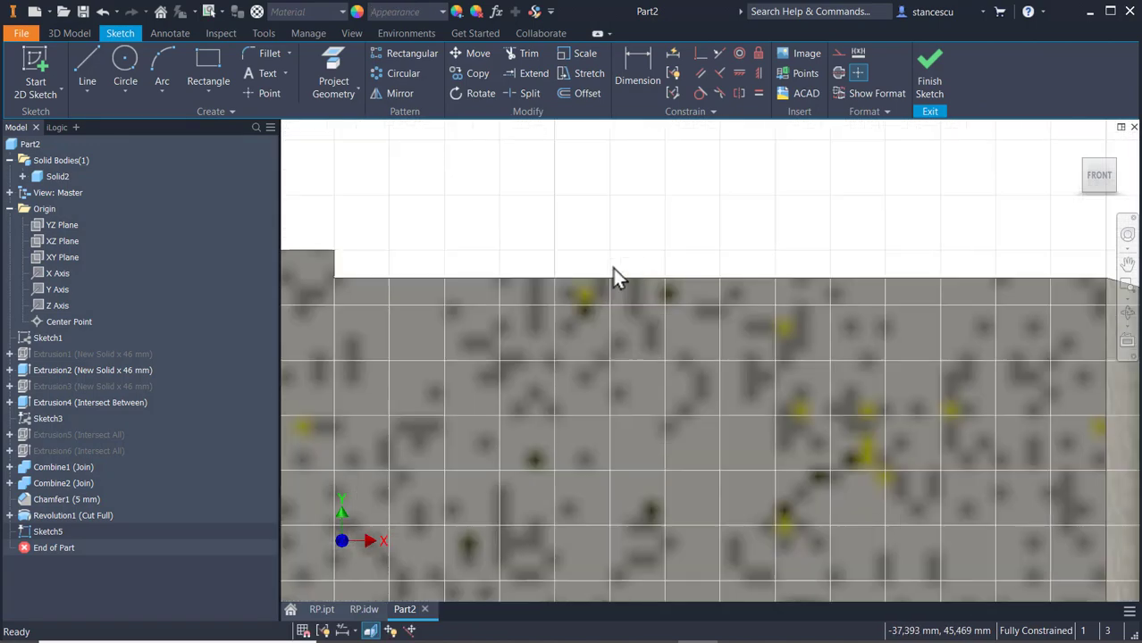
Sketch the open undercut profile at the shoulder corner: slanted line, tangent arc of about 0.44 mm radius, horizontal bottom and slanted line ending on the upper surface
middle_click_drag(613, 268, 757, 311)
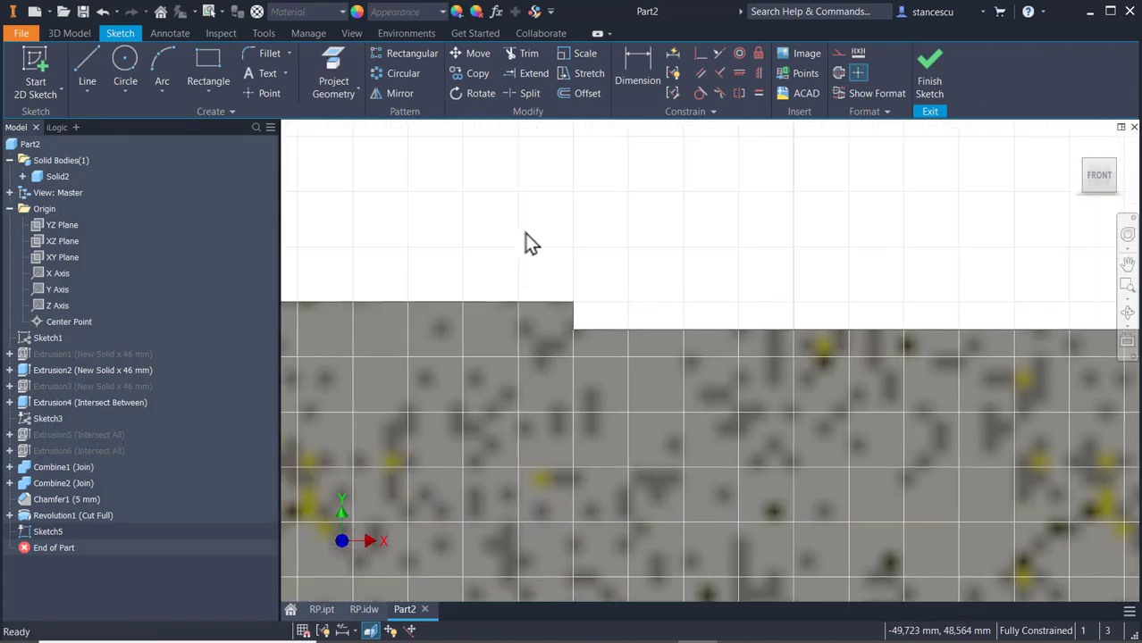
left_click(77, 55)
scroll(554, 299, "up", 3)
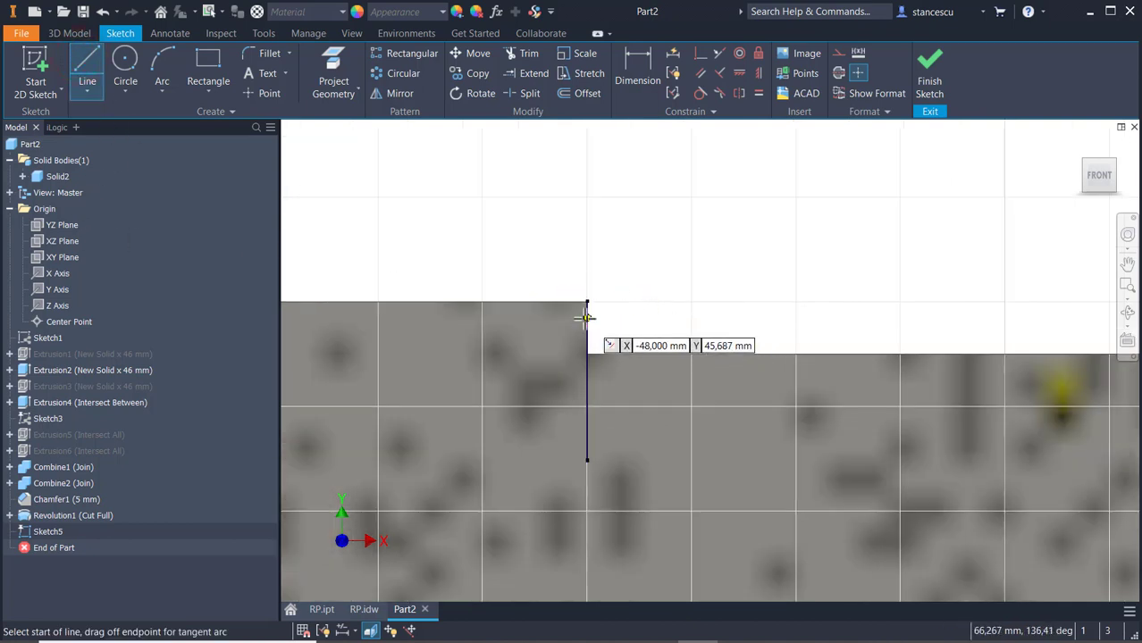
left_click(585, 317)
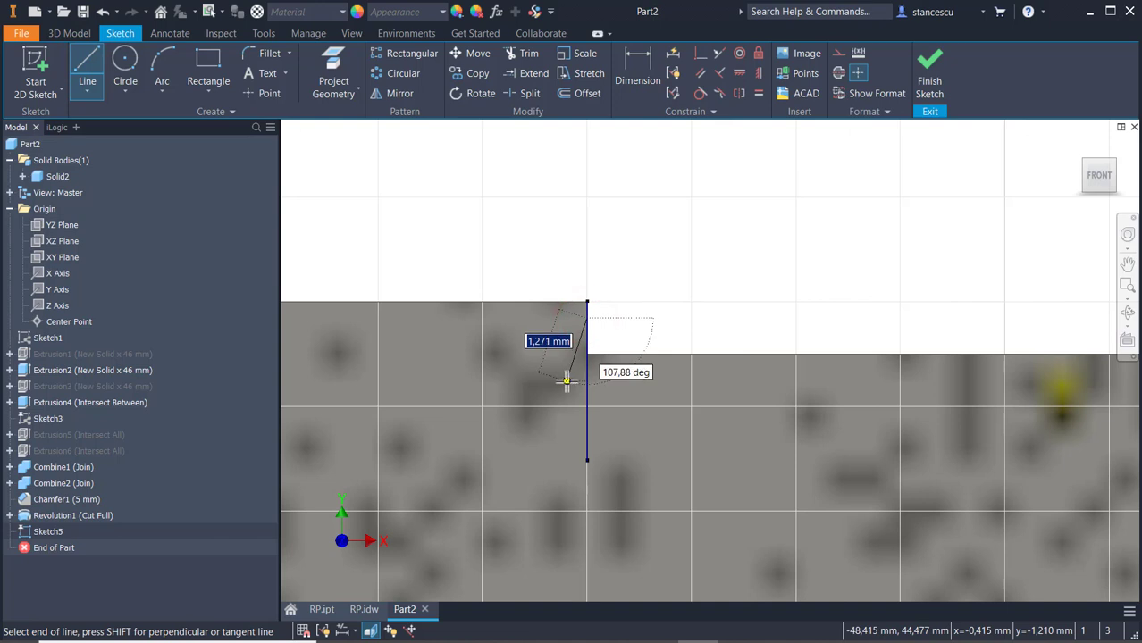
left_click(566, 381)
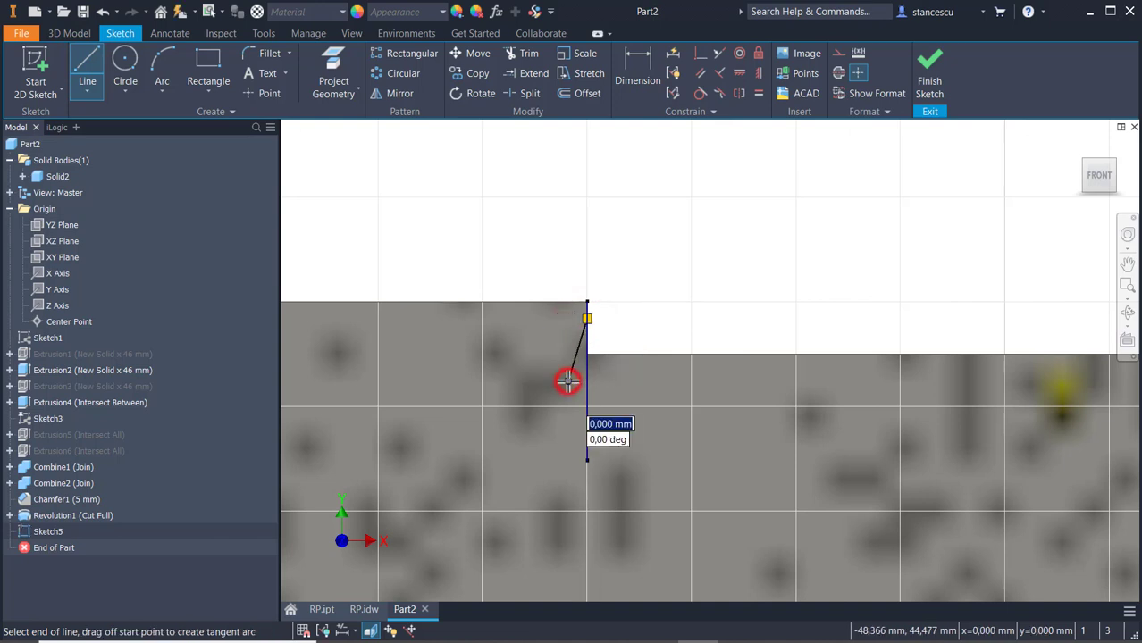
left_click_drag(566, 381, 596, 412)
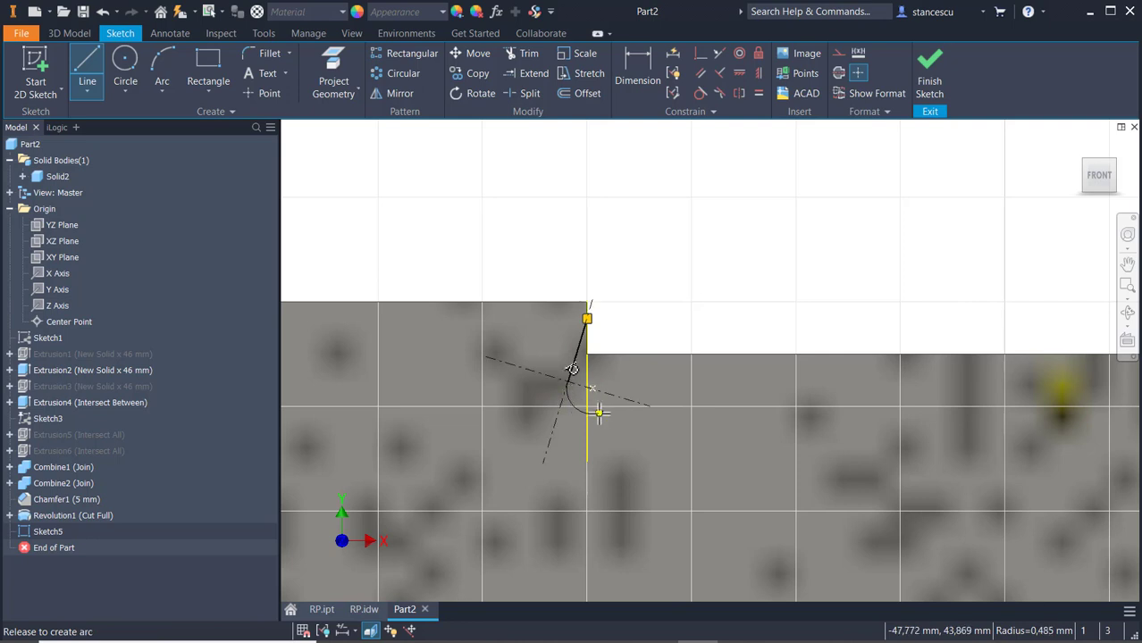
left_click_drag(596, 410, 594, 411)
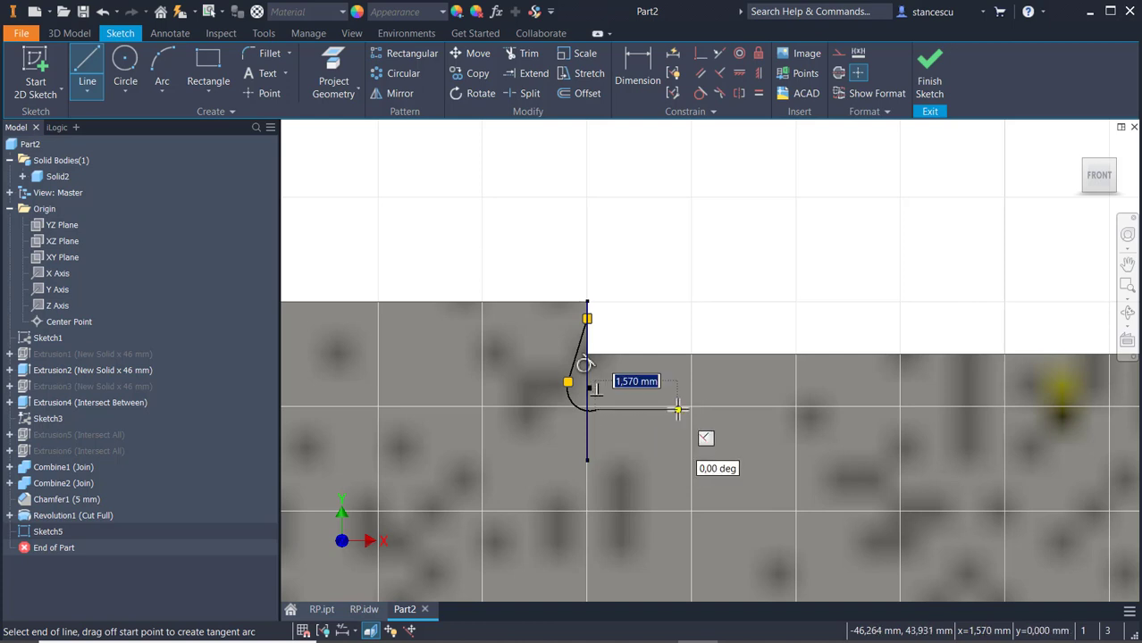
left_click(677, 410)
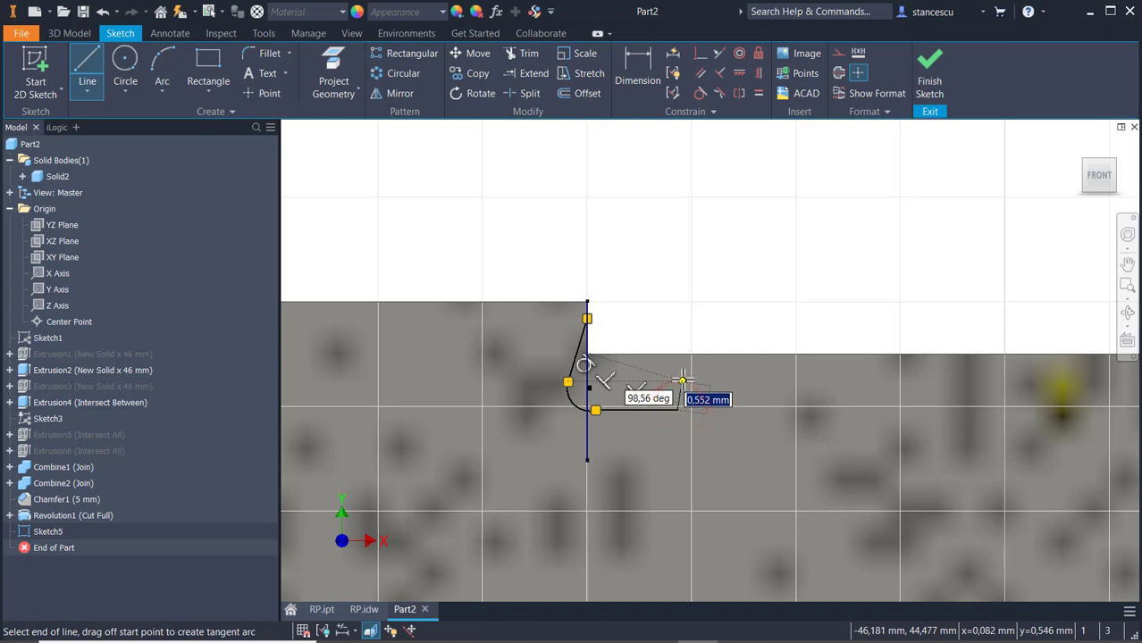
double_click(731, 355)
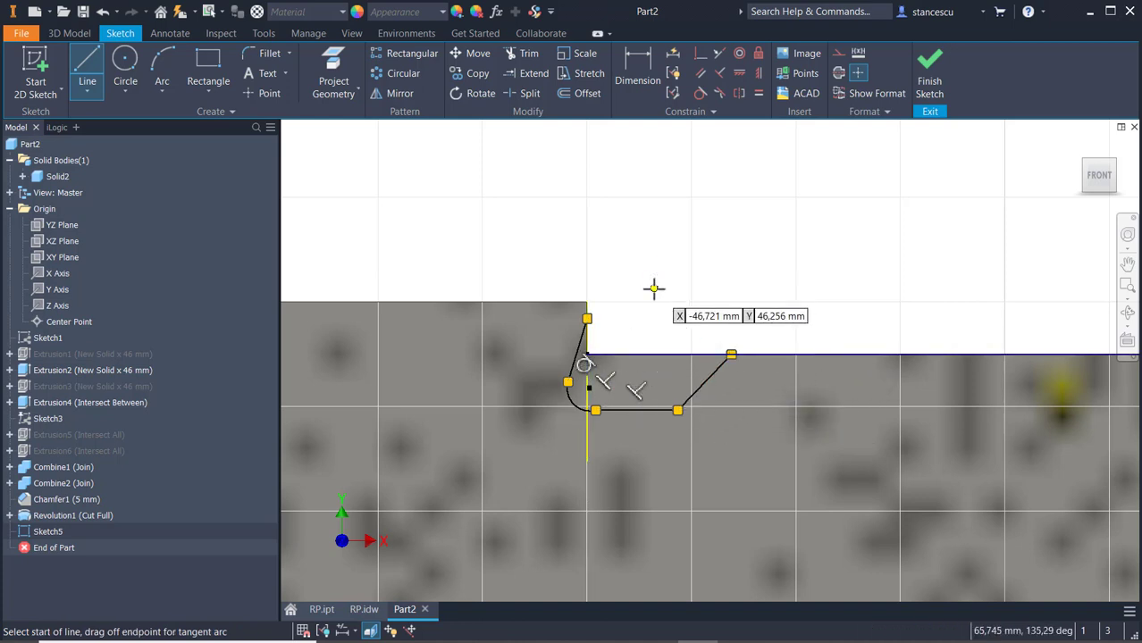
key("Escape")
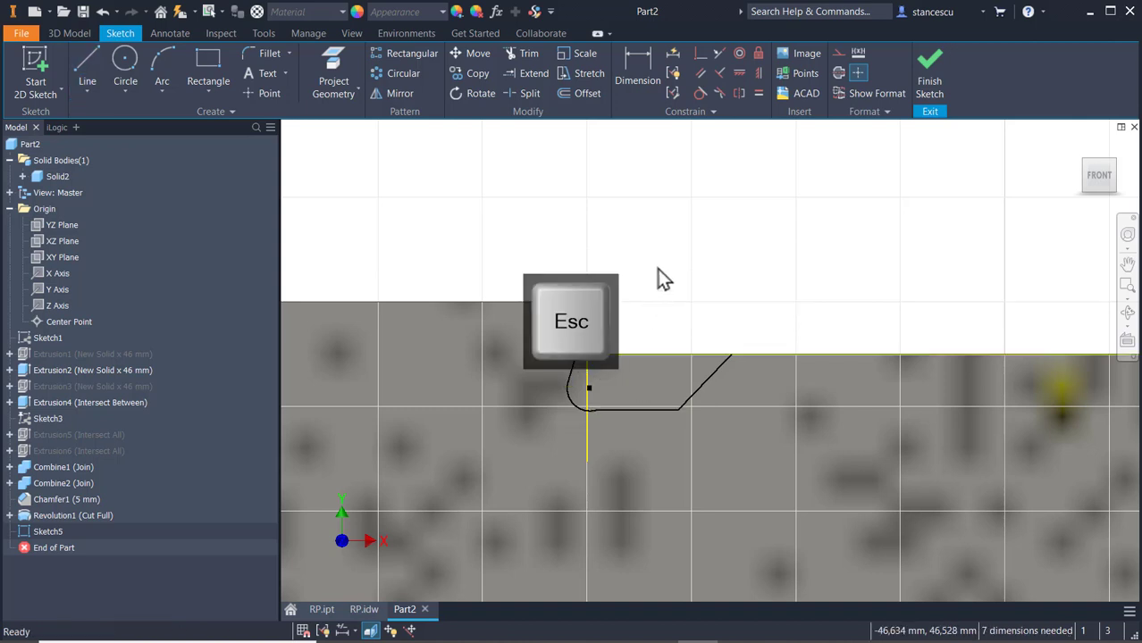
Make the undercut's bottom line tangent to the arc and add a radius dimension to the arc
left_click(698, 93)
left_click(613, 406)
left_click(578, 404)
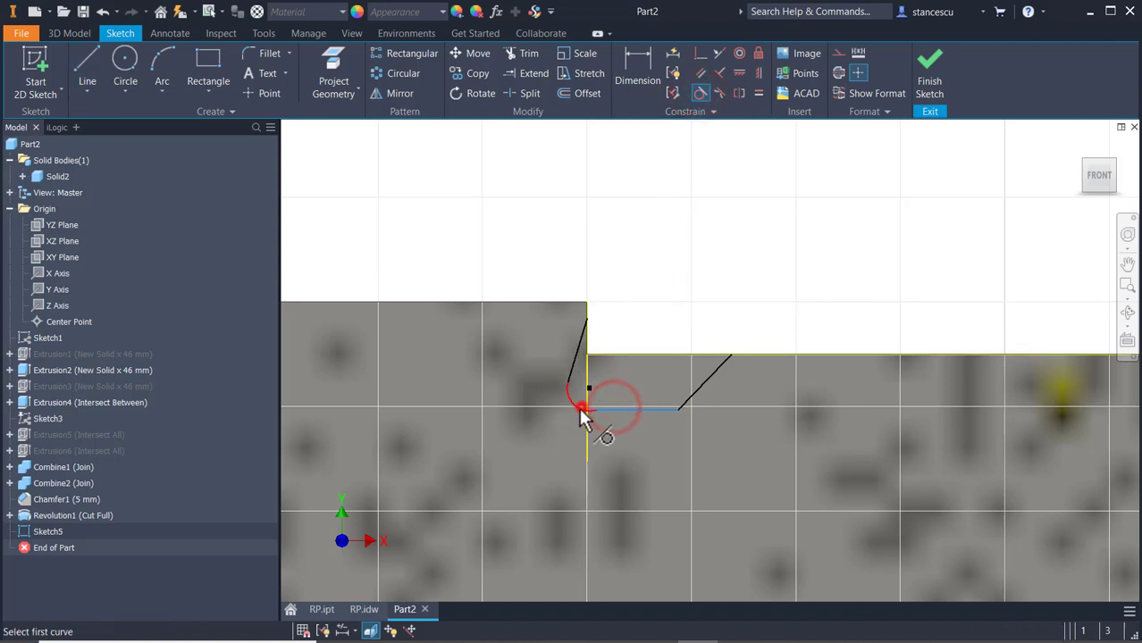
left_click(638, 76)
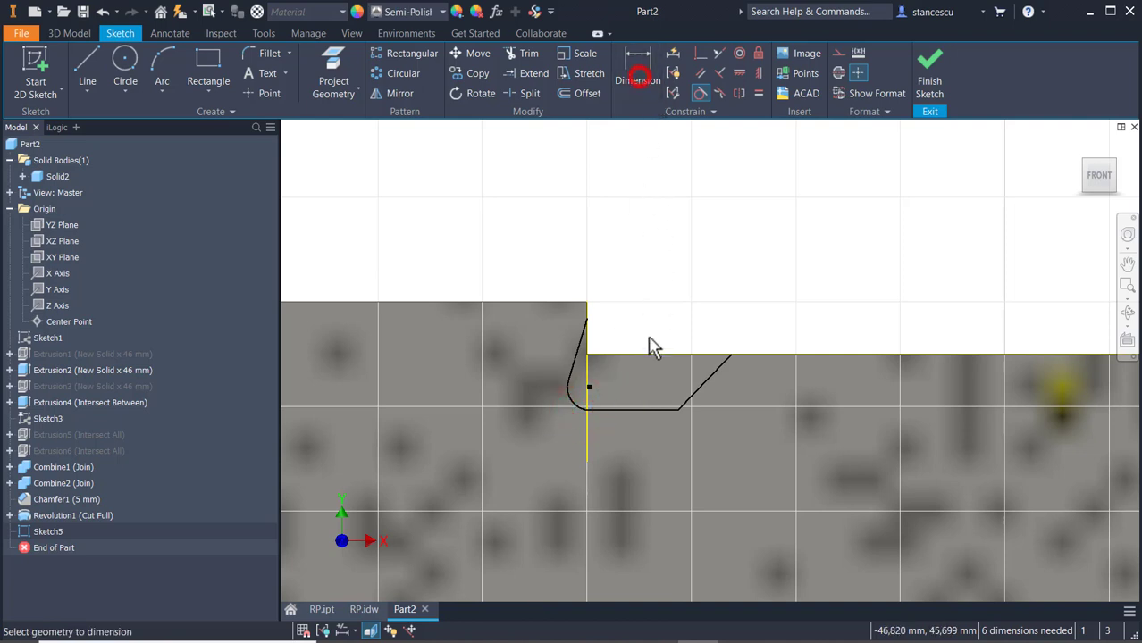
left_click(564, 394)
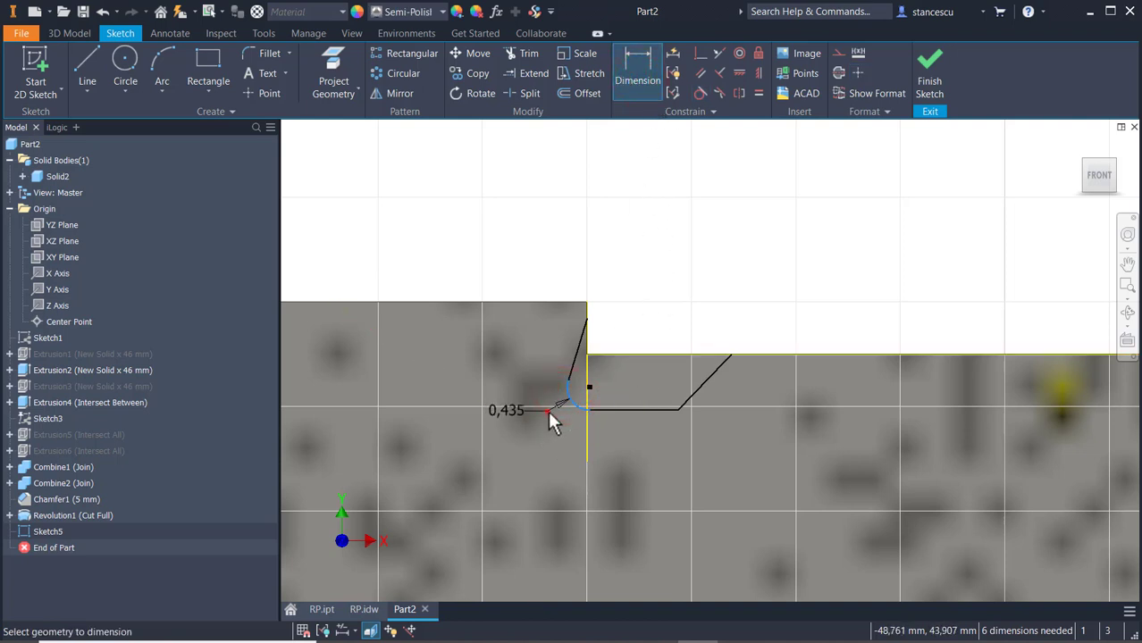
left_click(550, 411)
Try to set the undercut arc's radius to 0.2 mm and undo that value change
type("0.2")
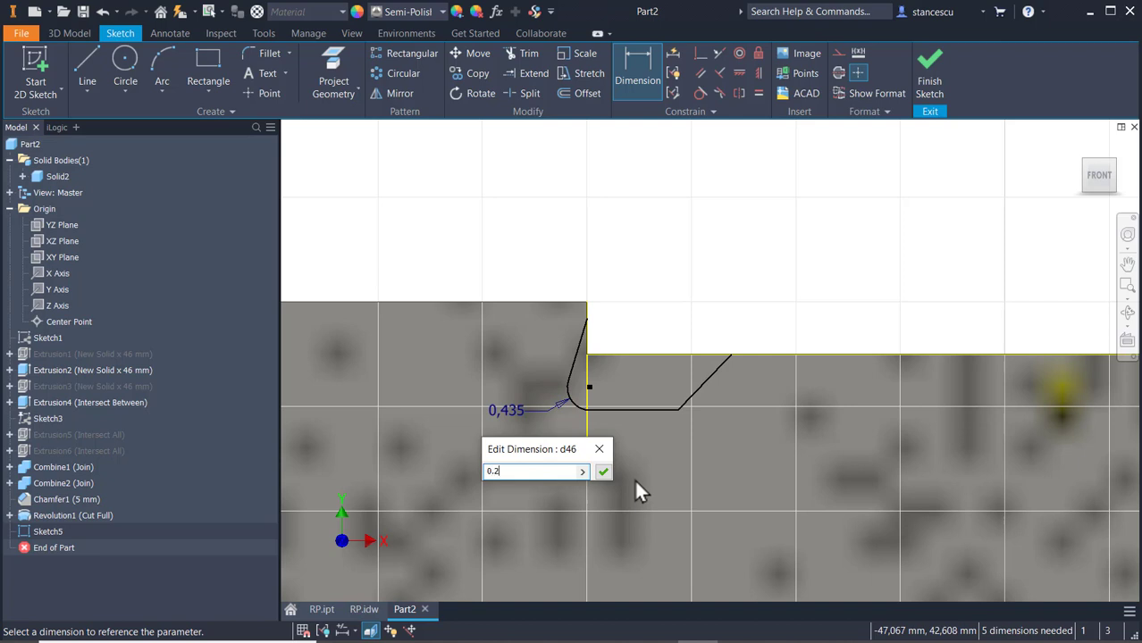
key("Return")
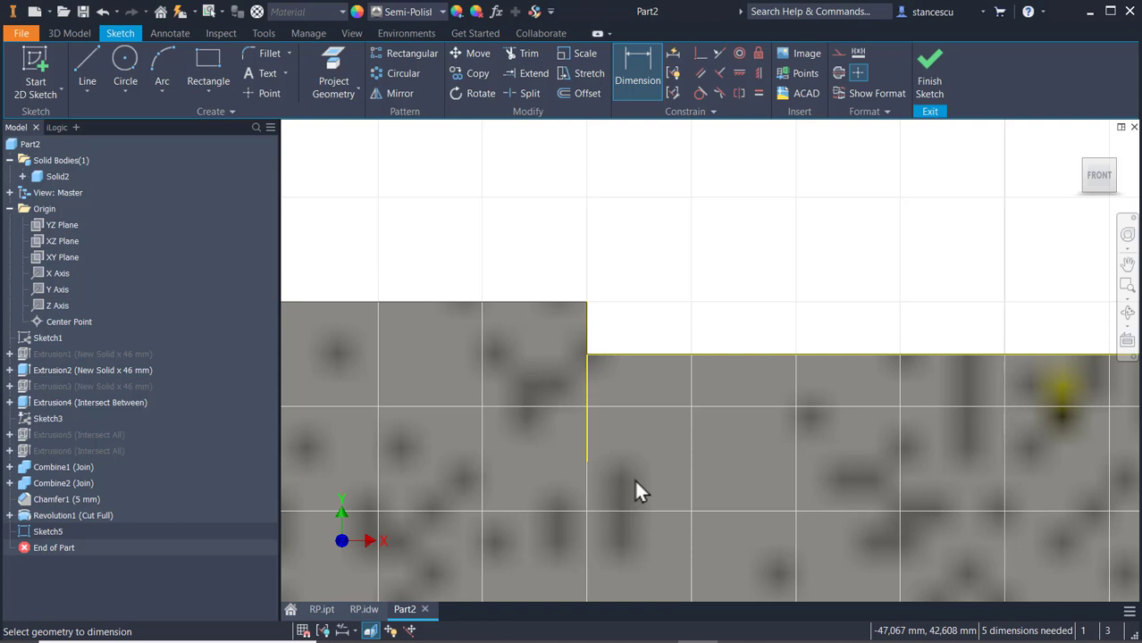
key("ctrl+z")
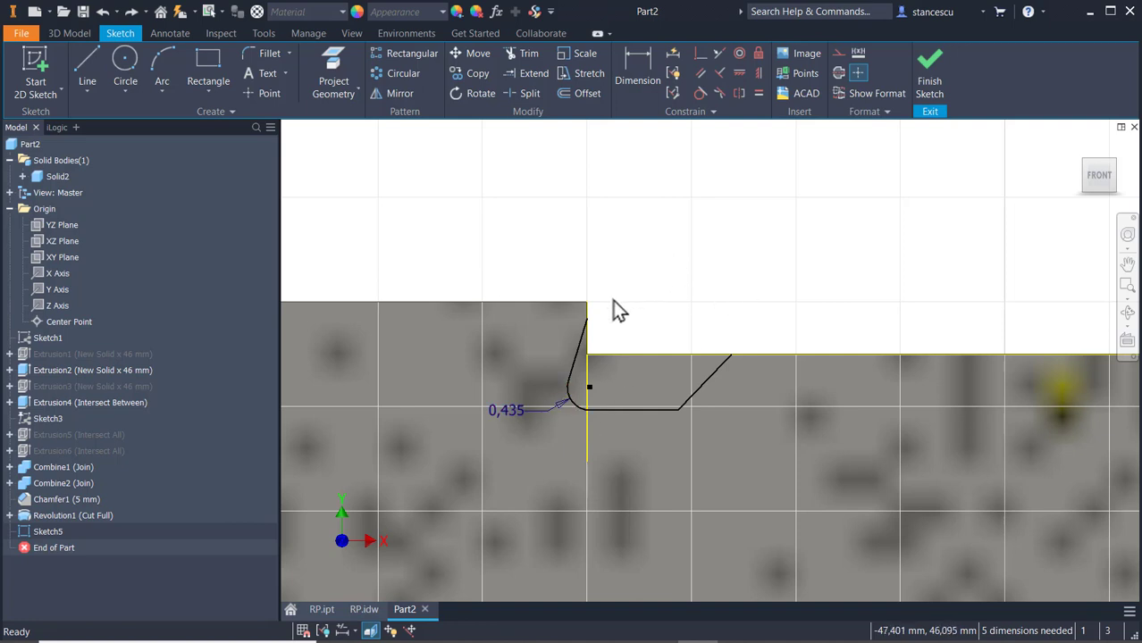
Close the undercut profile with a vertical and a horizontal line meeting at the shoulder's inner corner
left_click(89, 54)
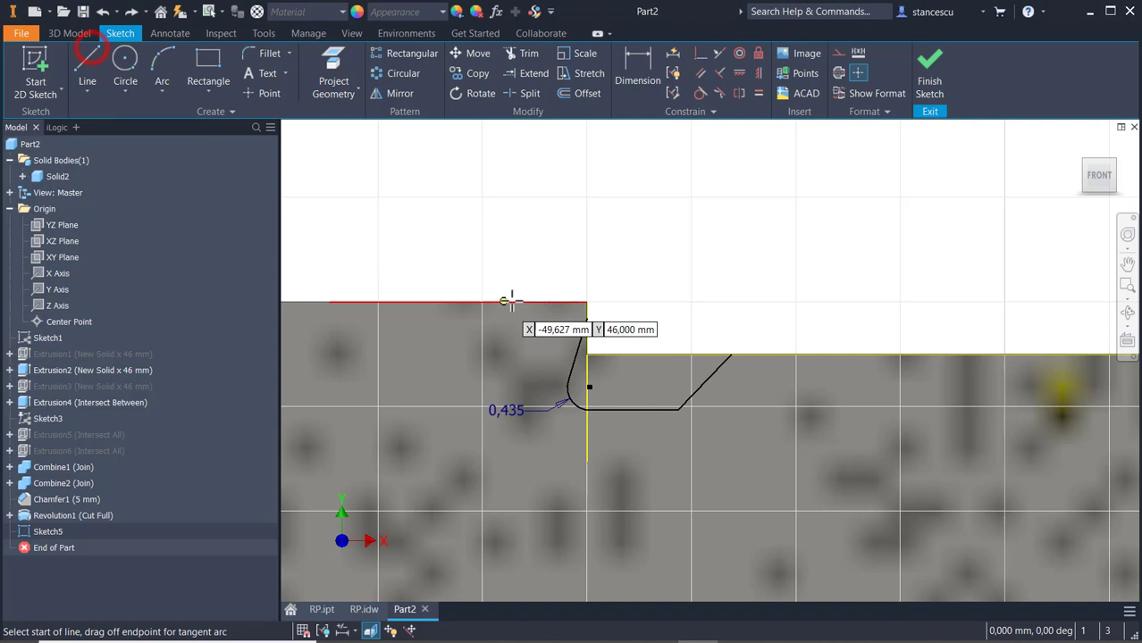
left_click(584, 317)
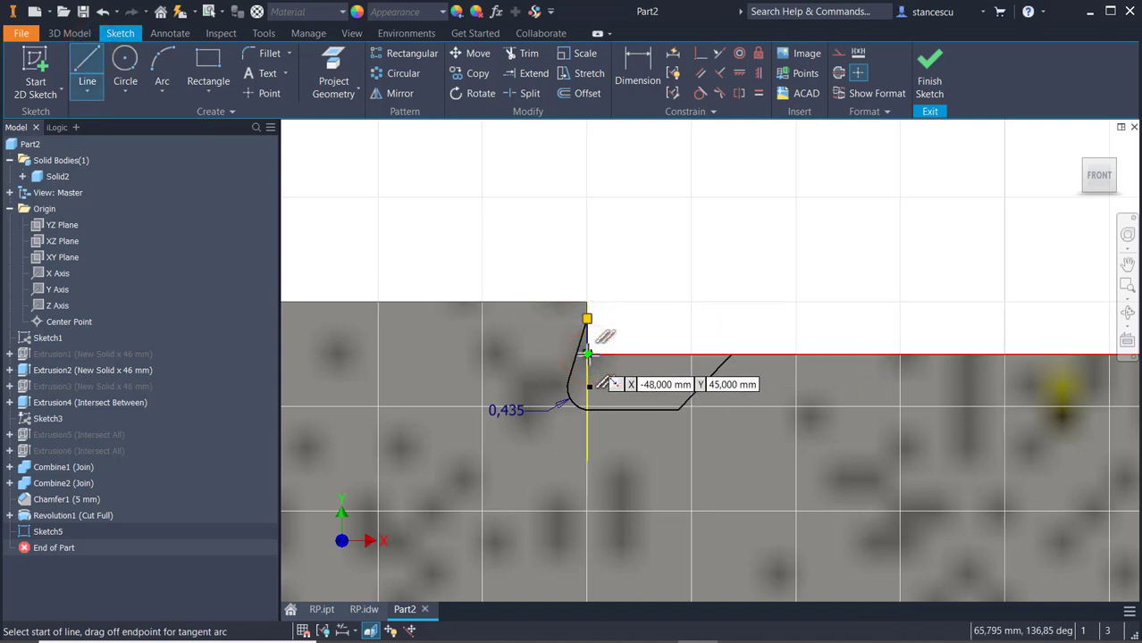
left_click(730, 355)
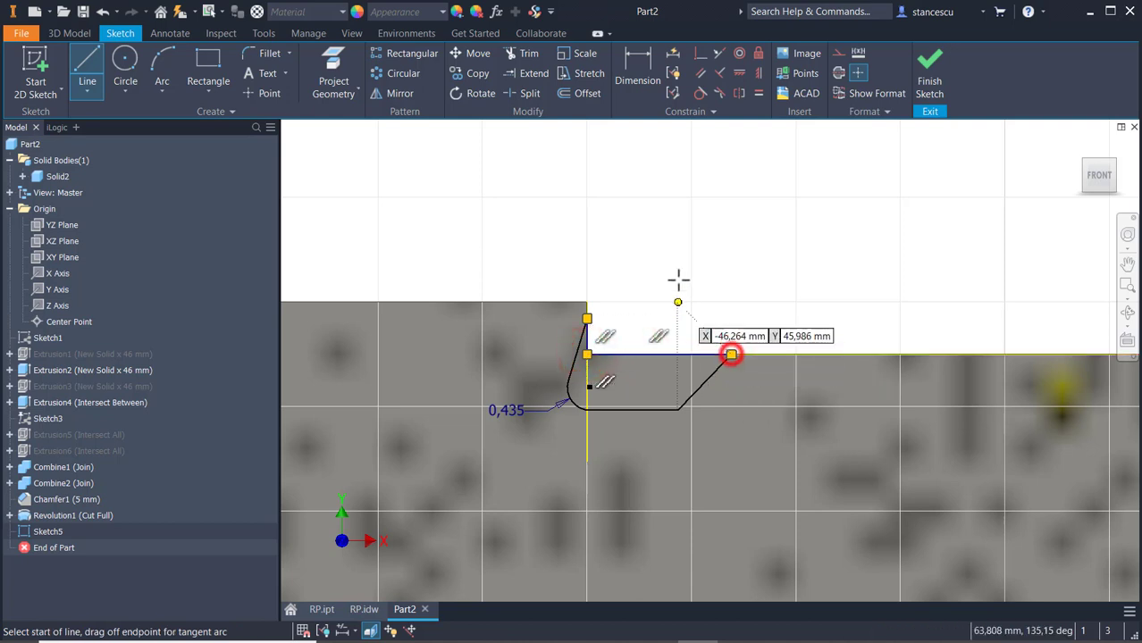
key("Escape")
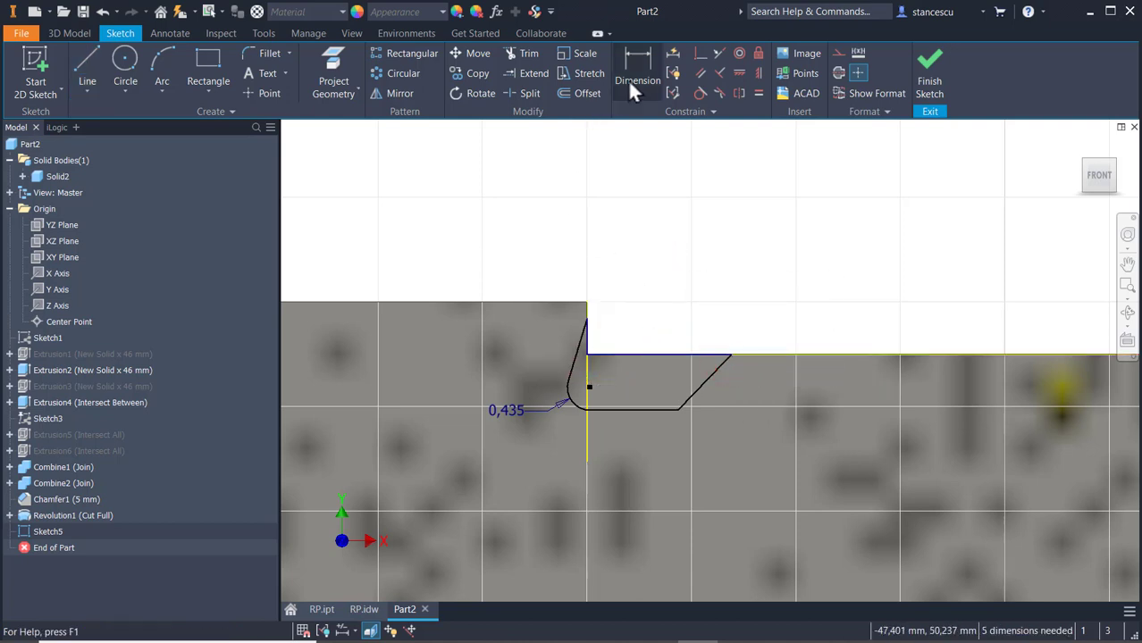
Dimension the angle between the shoulder's vertical edge and the slanted line above the arc at 20 degrees
left_click(635, 73)
left_click(586, 339)
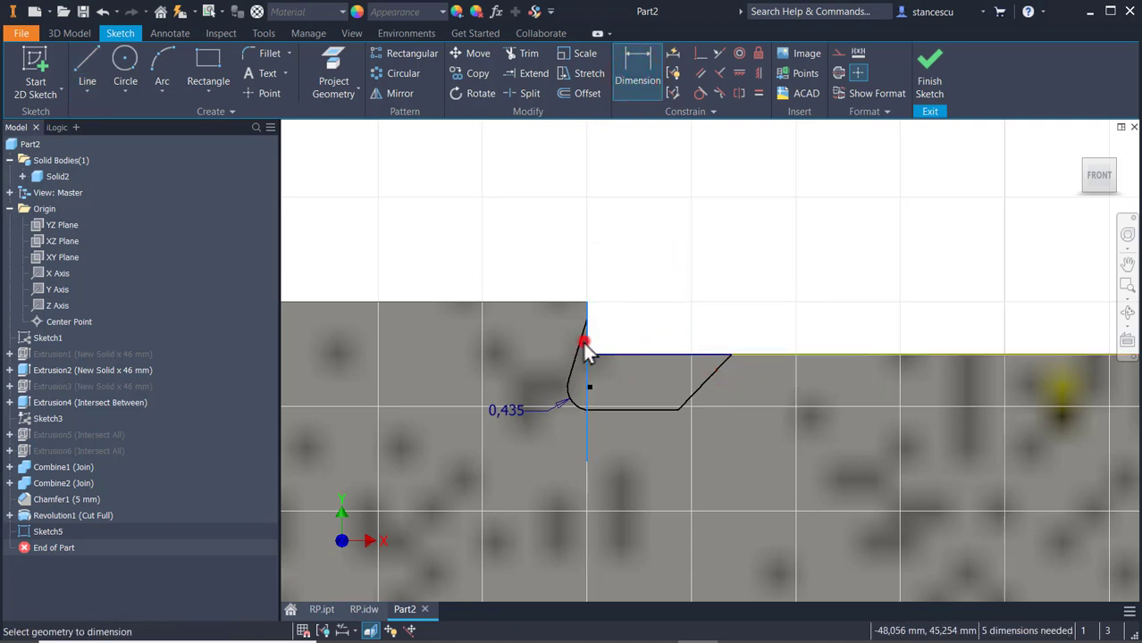
left_click(572, 345)
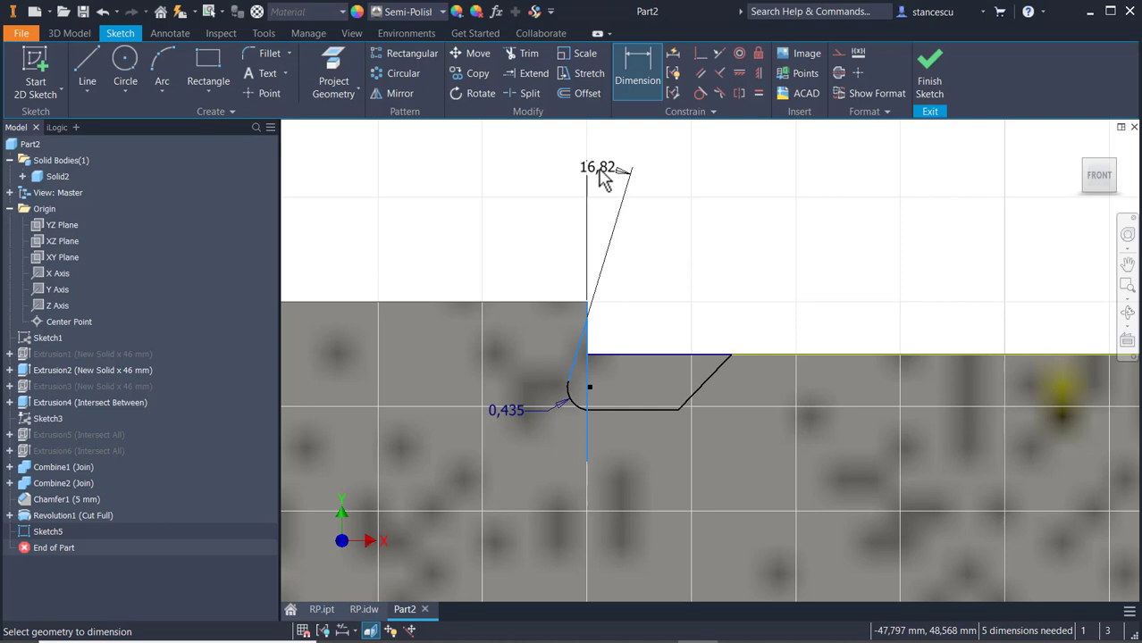
key("2")
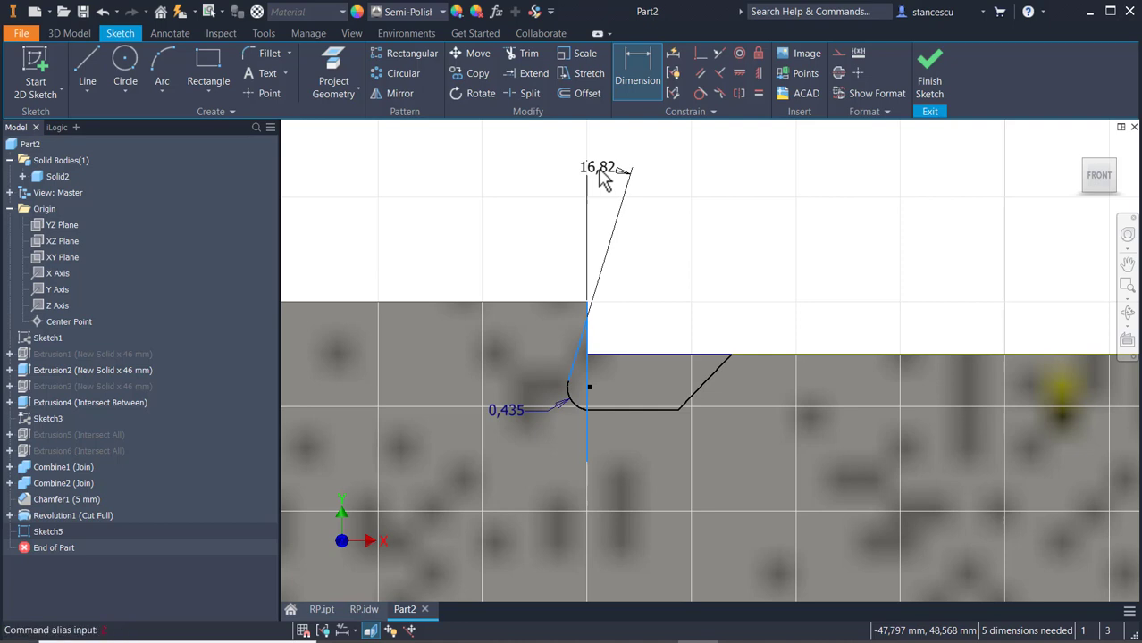
left_click(603, 179)
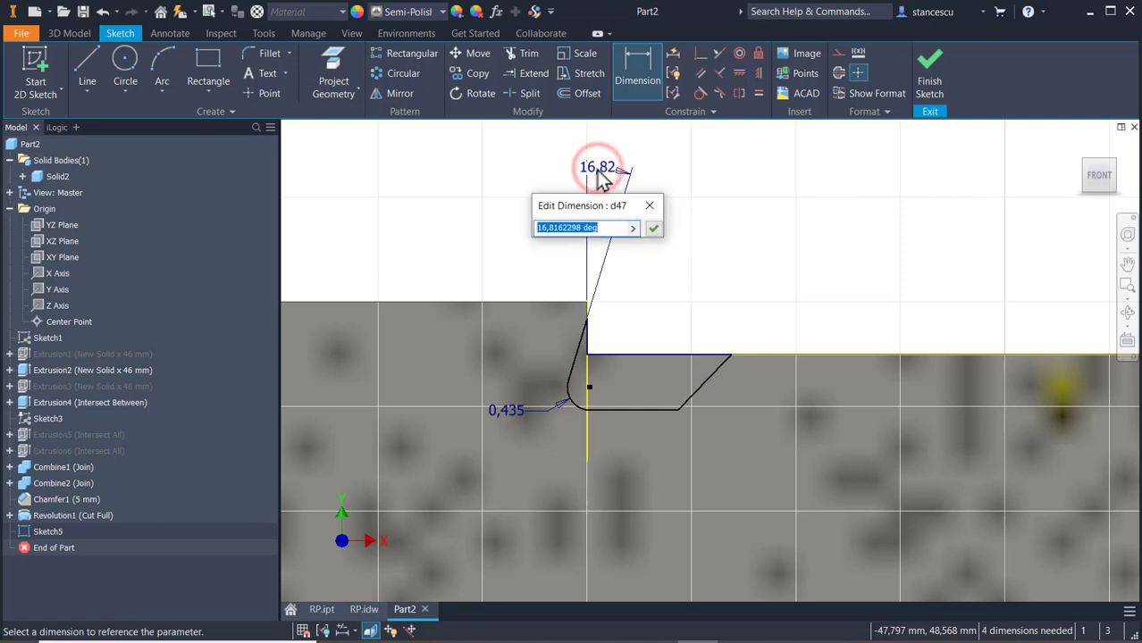
type("20")
key("Return")
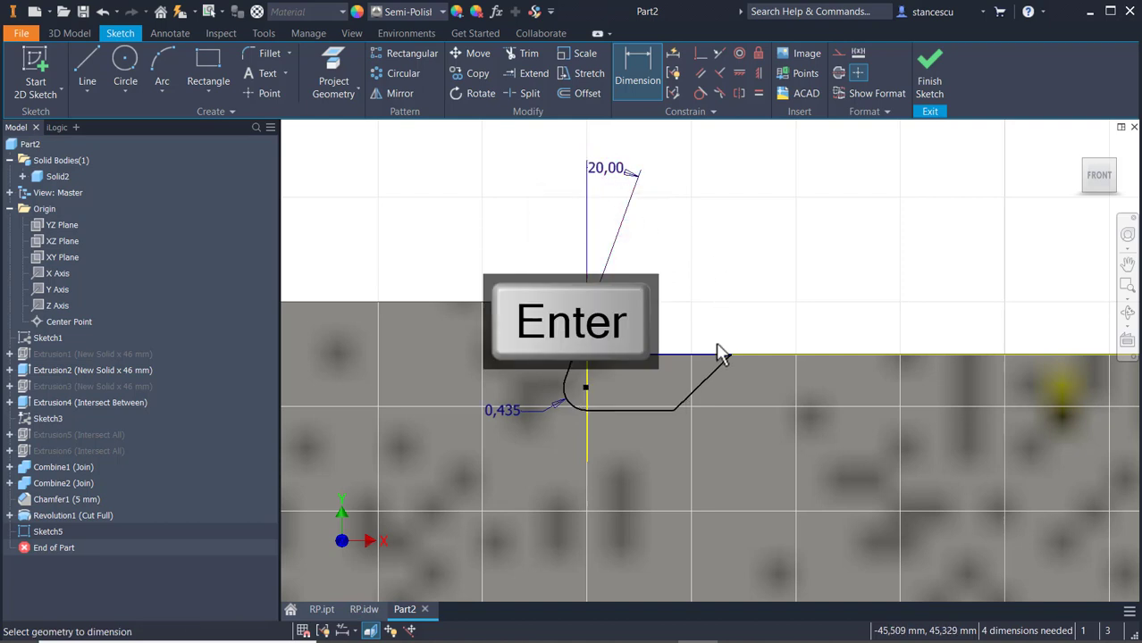
Dimension the angle between the undercut's outer slanted line and the horizontal surface line at 30 degrees
left_click(705, 379)
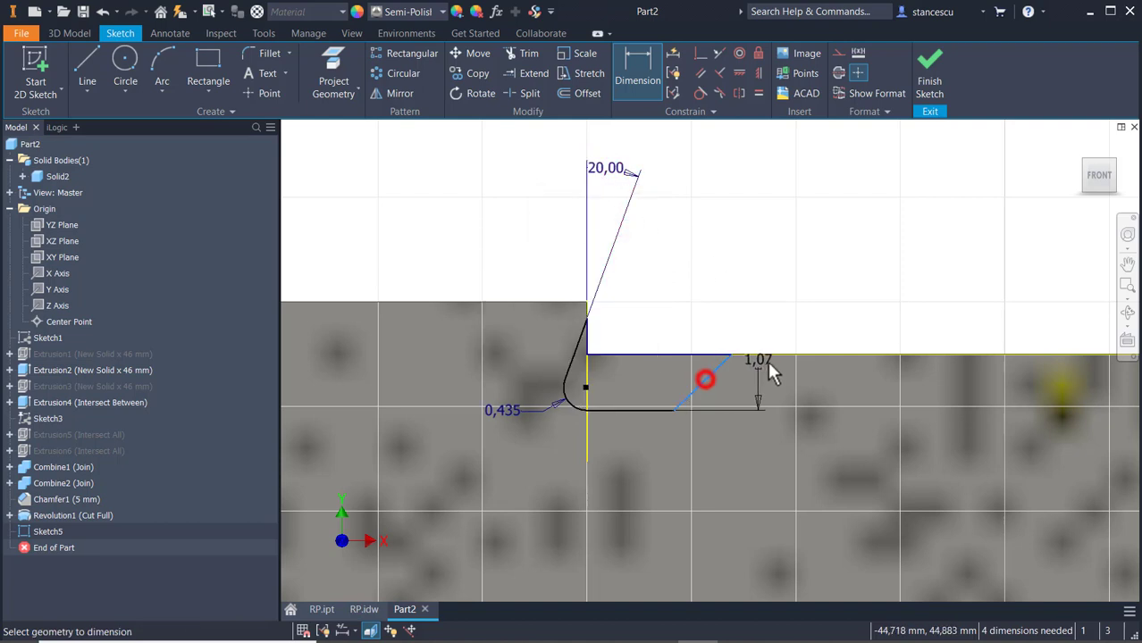
left_click(708, 354)
left_click(870, 301)
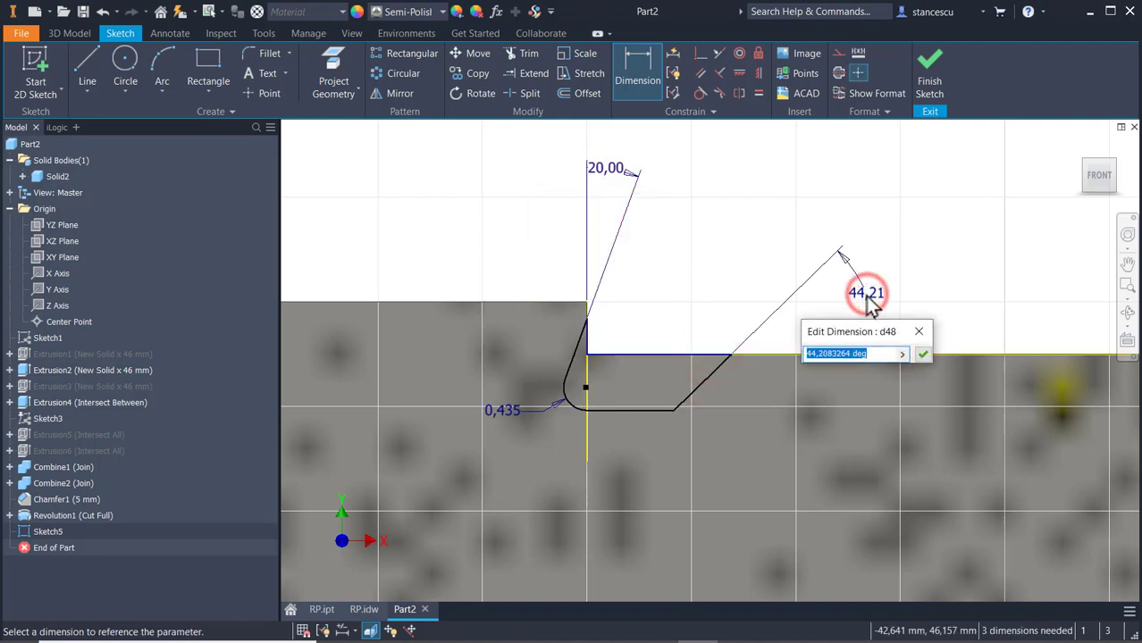
type("30")
key("Return")
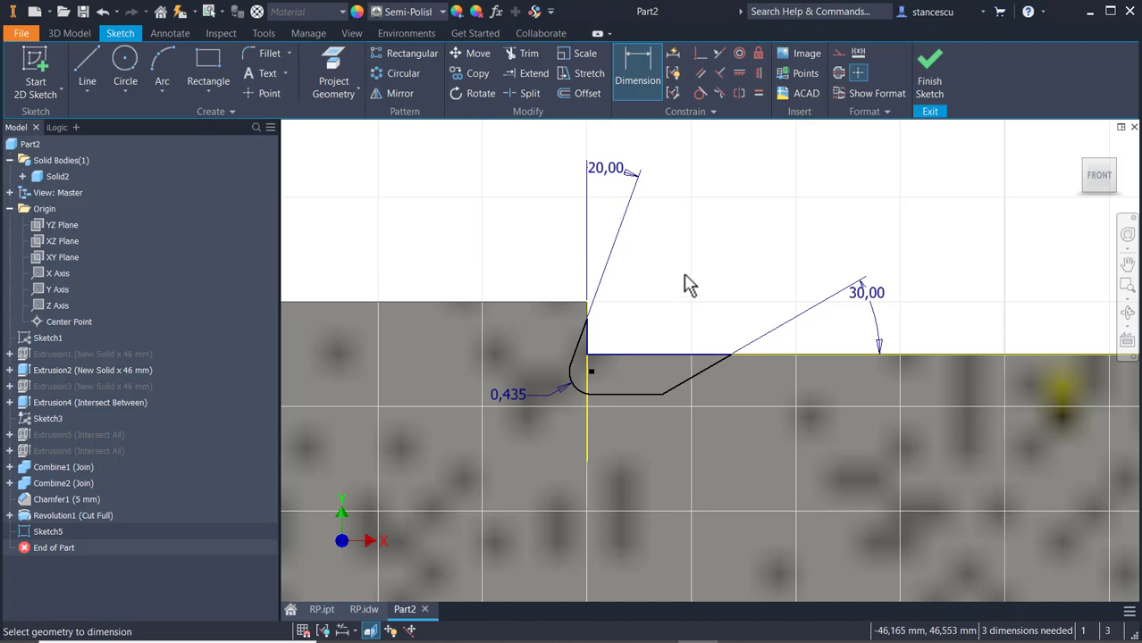
Dimension the undercut's width from the shoulder's vertical edge to its outer end point at 1 mm
left_click(732, 355)
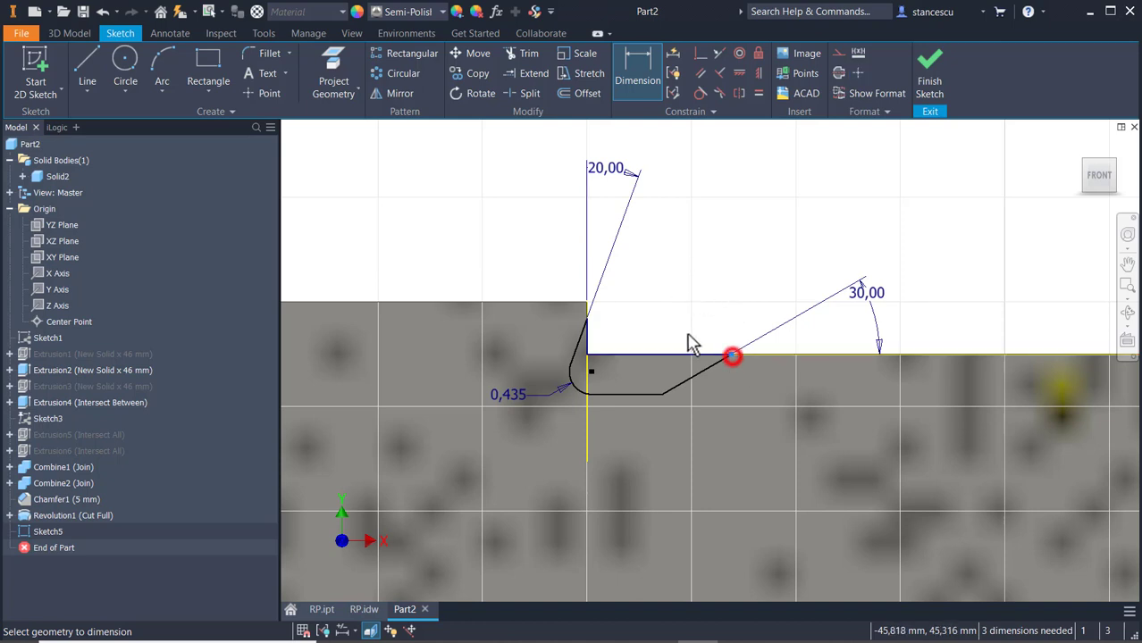
left_click(590, 344)
left_click(667, 241)
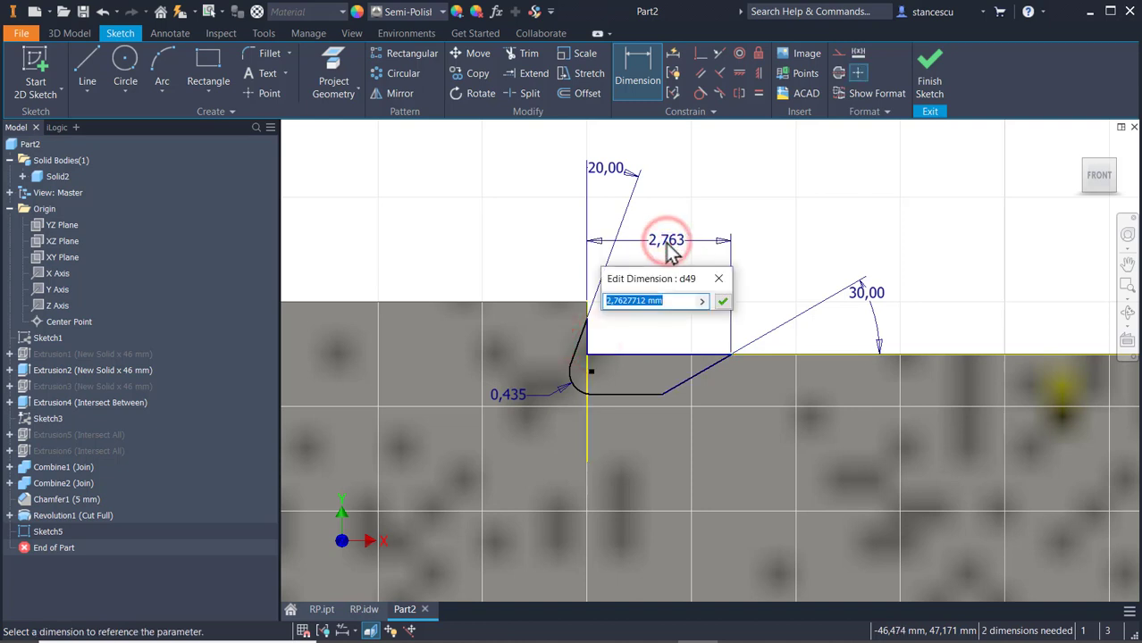
type("1")
key("Return")
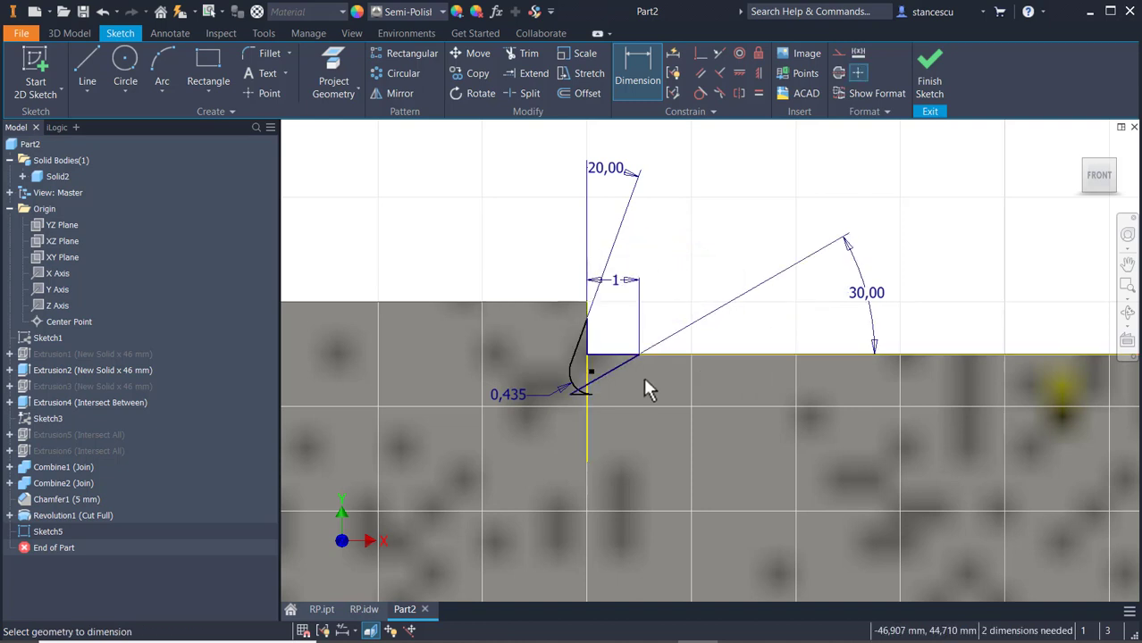
Move the undercut's bottom line up until the profile no longer crosses itself, and set the arc's radius to 0.2 mm
key("Escape")
scroll(603, 401, "up", 3)
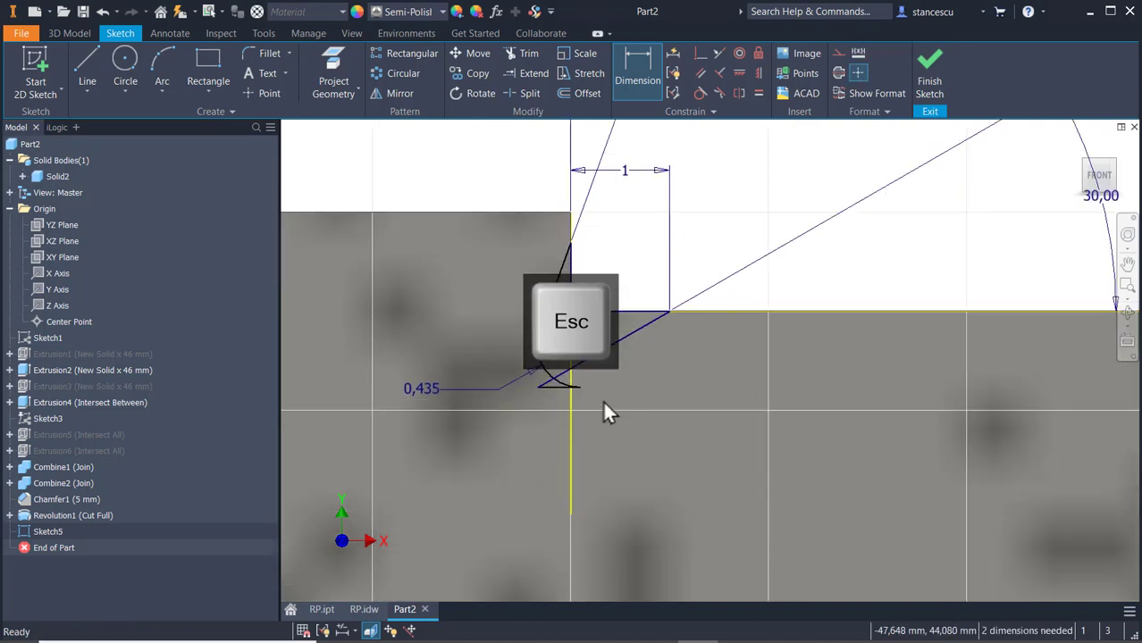
left_click_drag(561, 387, 568, 335)
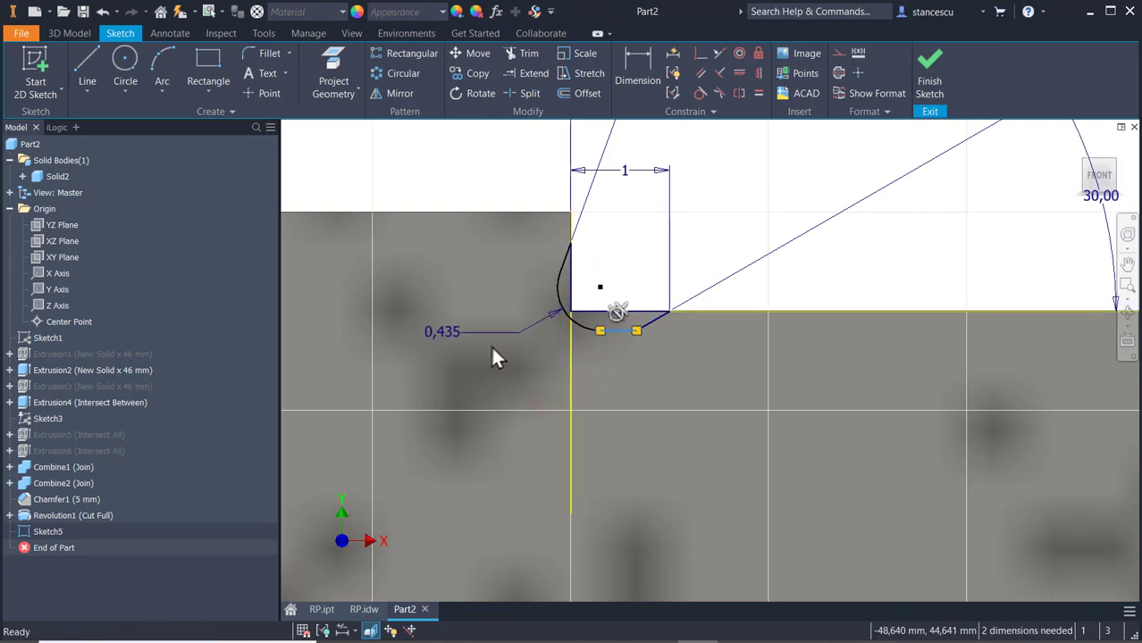
double_click(446, 333)
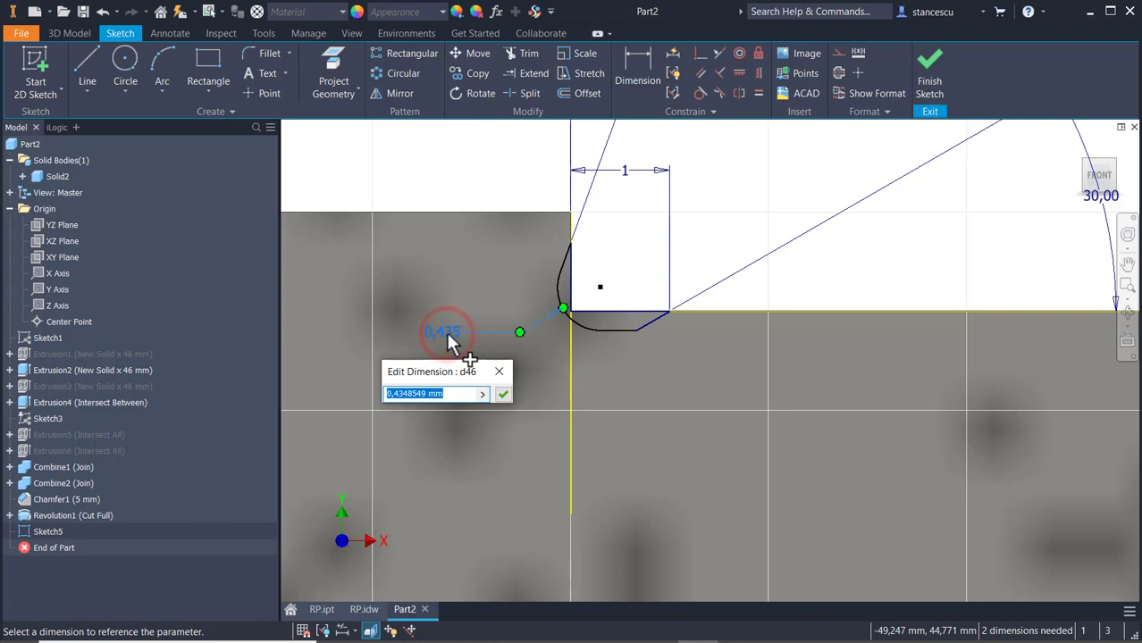
type("0,5")
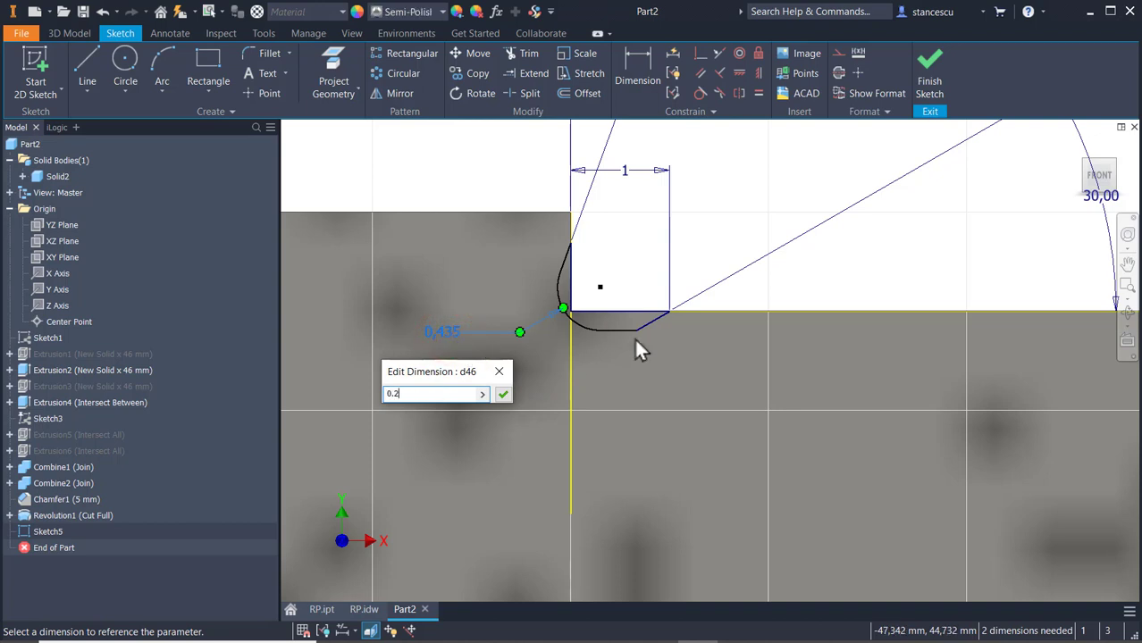
key("Return")
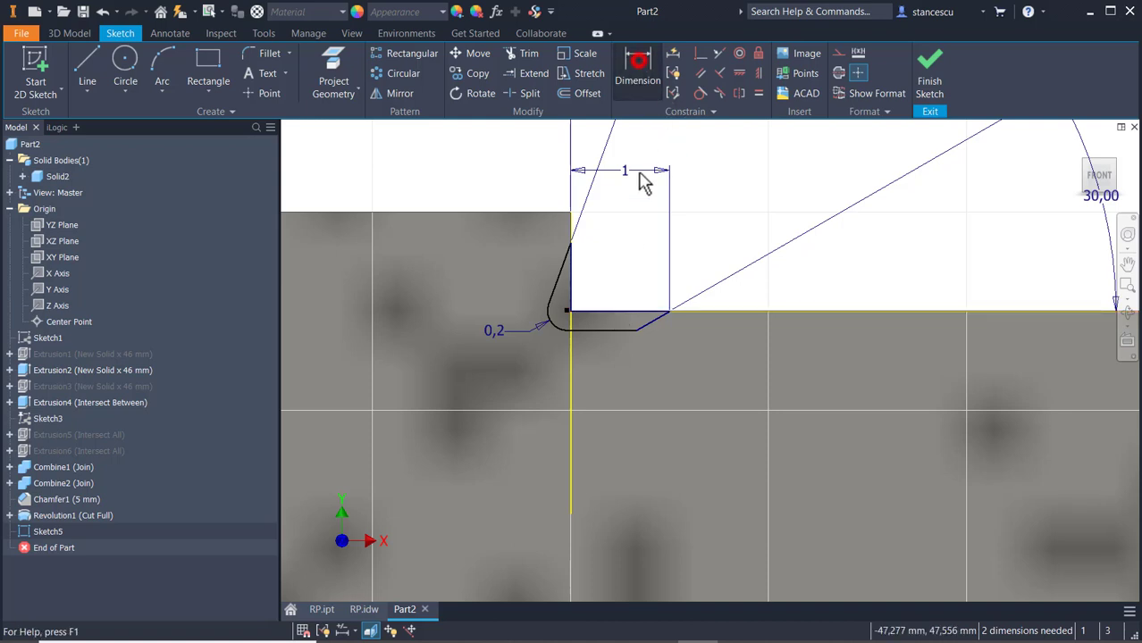
Dimension the undercut's depth from the horizontal surface line to its bottom line at 0.1 mm
left_click(625, 310)
left_click(617, 329)
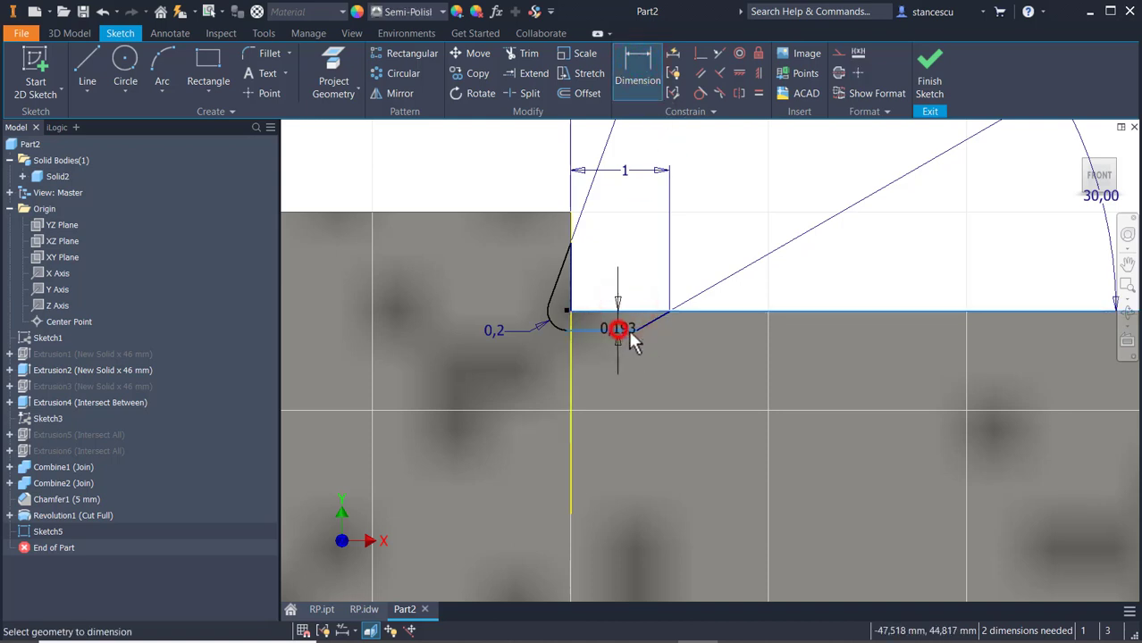
left_click(824, 263)
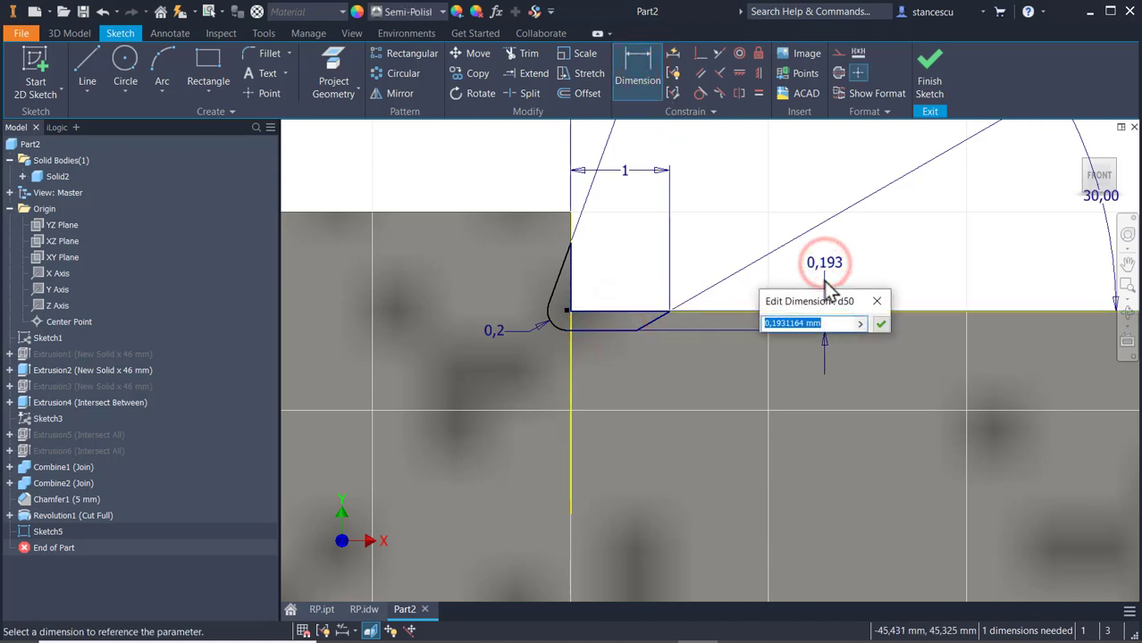
type("0.1")
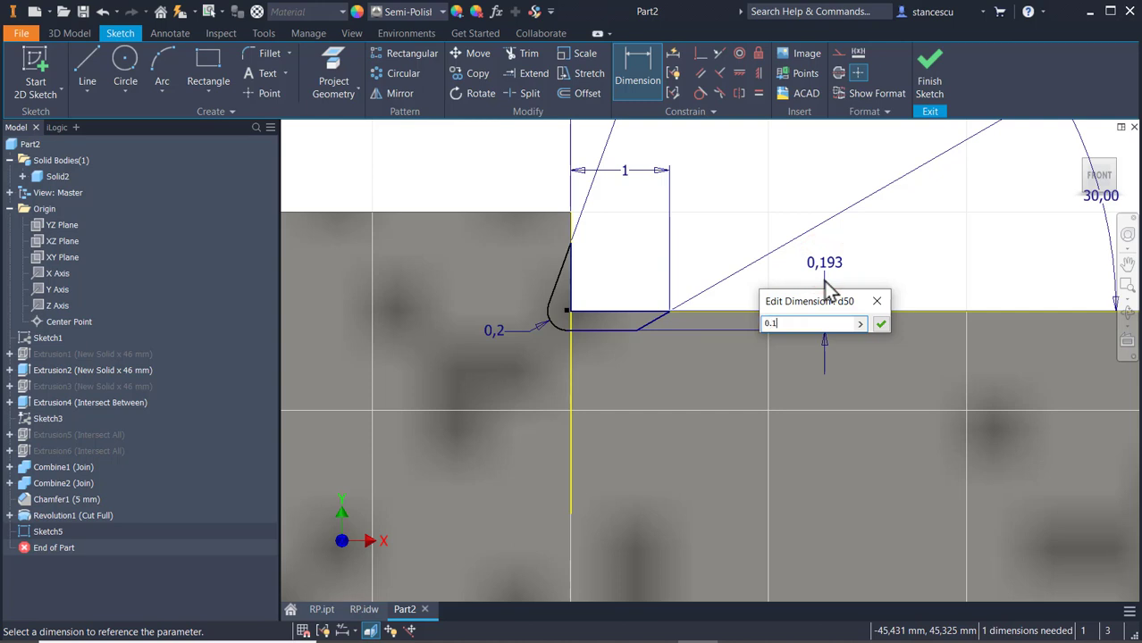
key("Return")
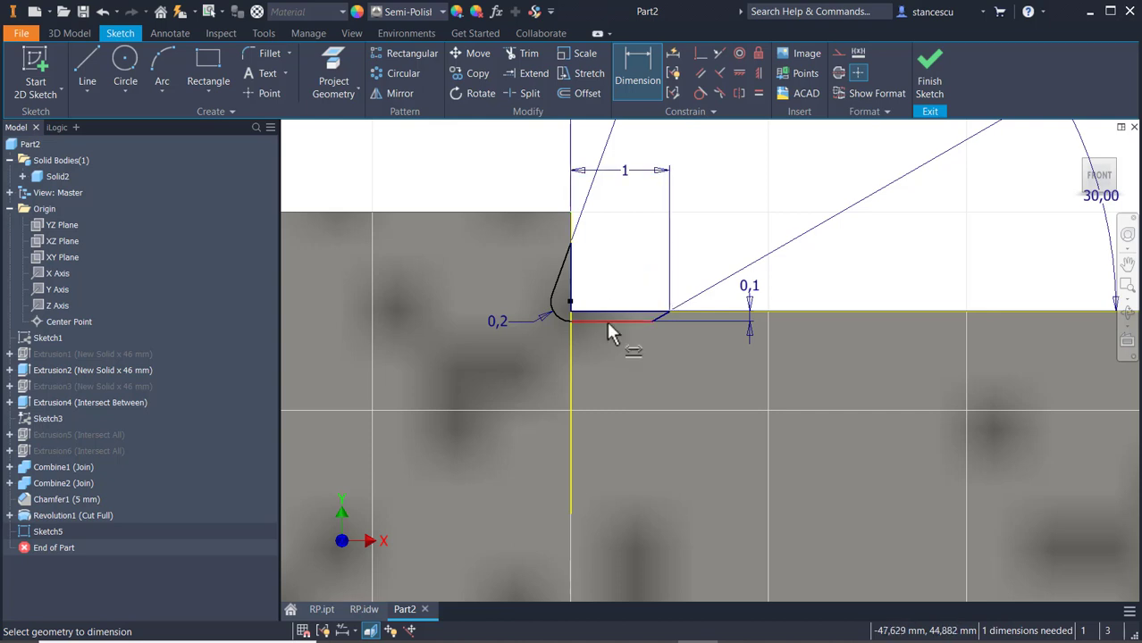
Dimension the undercut's depth behind the shoulder, from the vertical edge line to the arc's outermost point, at 0.3 mm
left_click(572, 270)
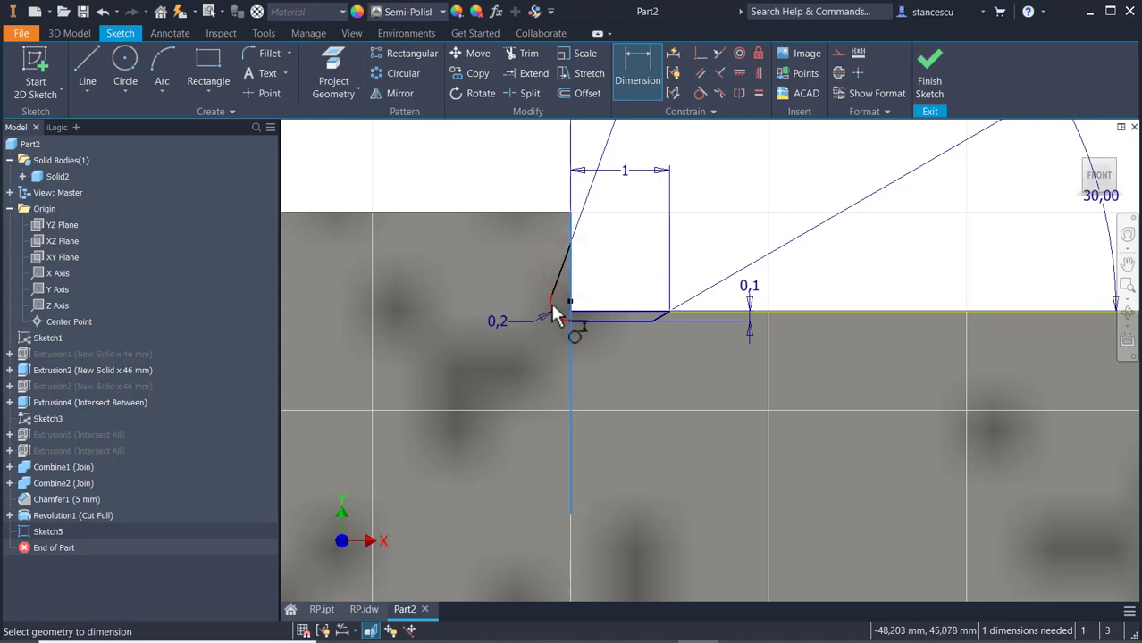
left_click(551, 304)
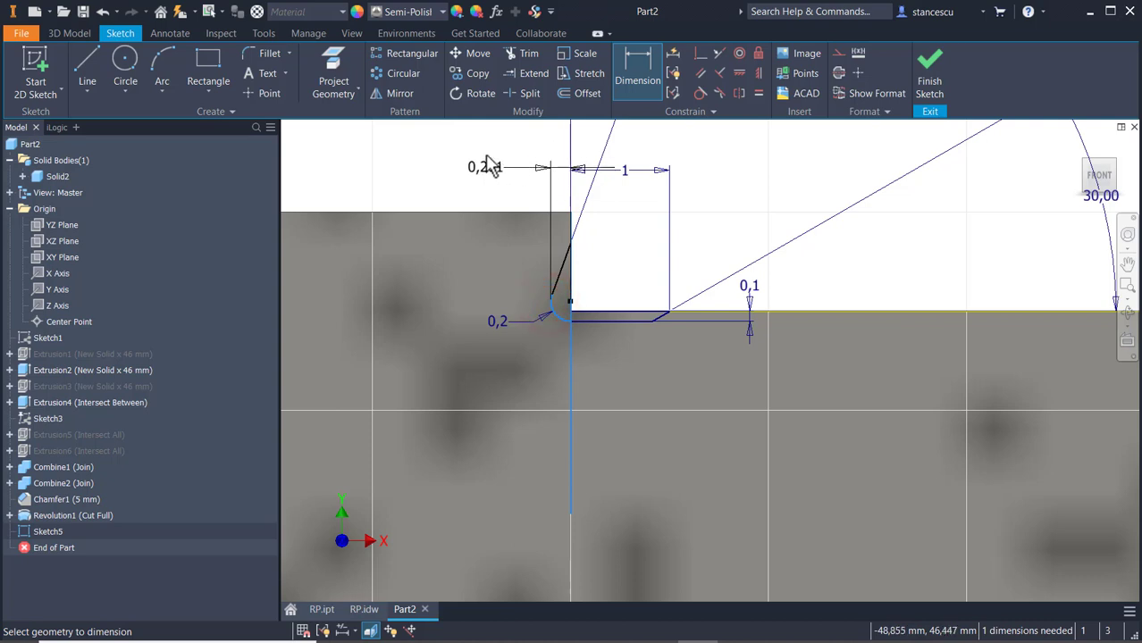
left_click(483, 150)
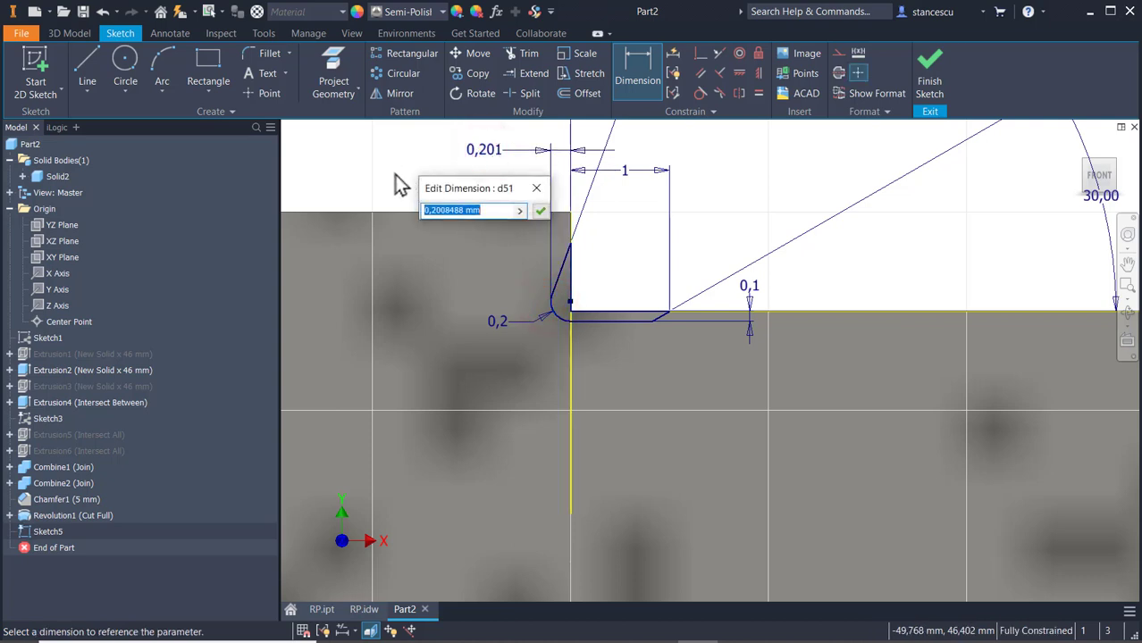
type("0.3")
key("Return")
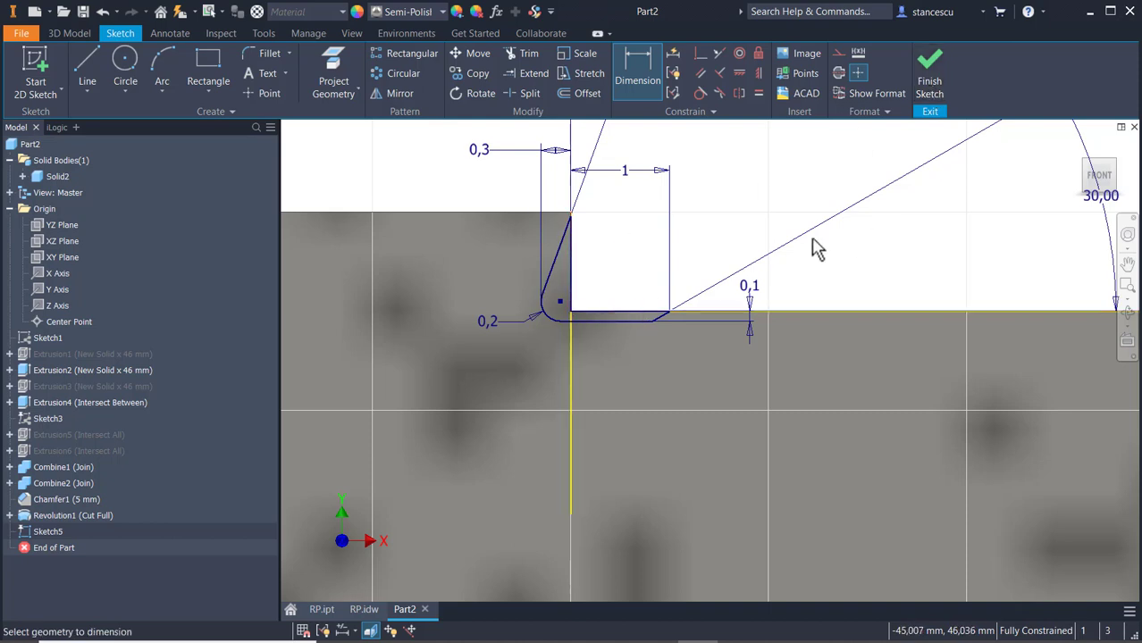
key("Escape")
Turn the projected vertical shoulder line into construction geometry and finish the sketch
left_click(591, 366)
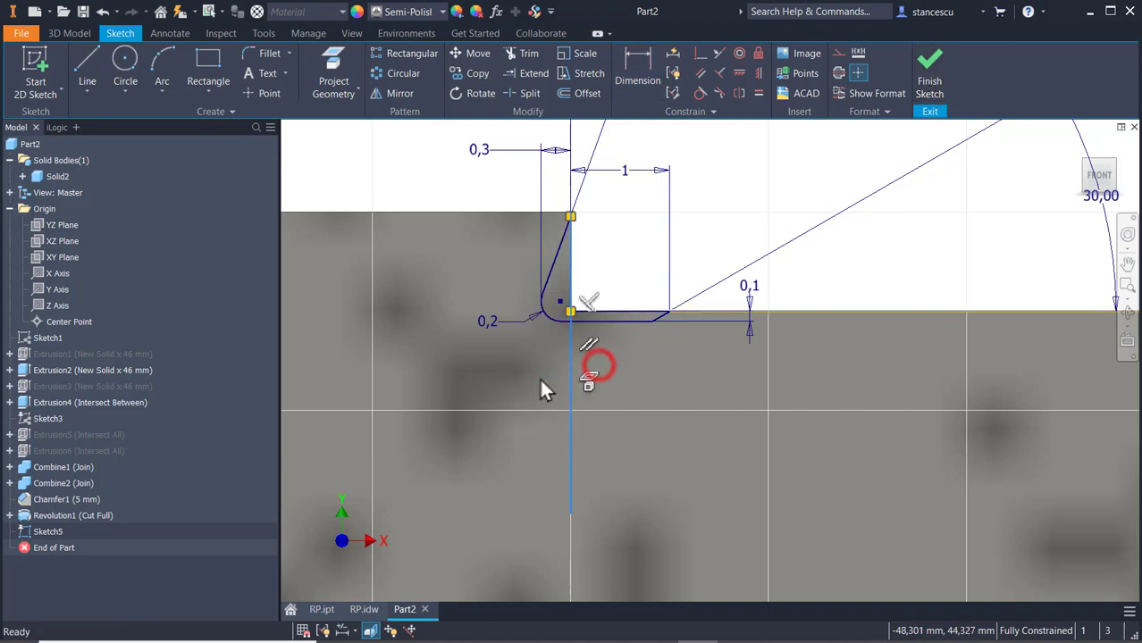
left_click(841, 53)
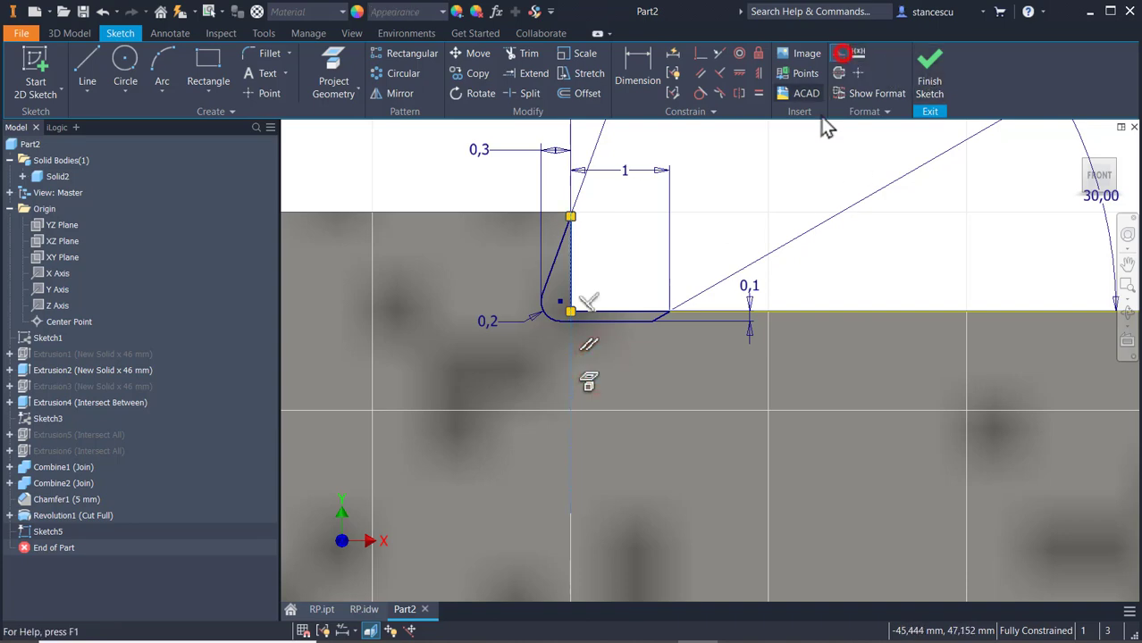
left_click(929, 64)
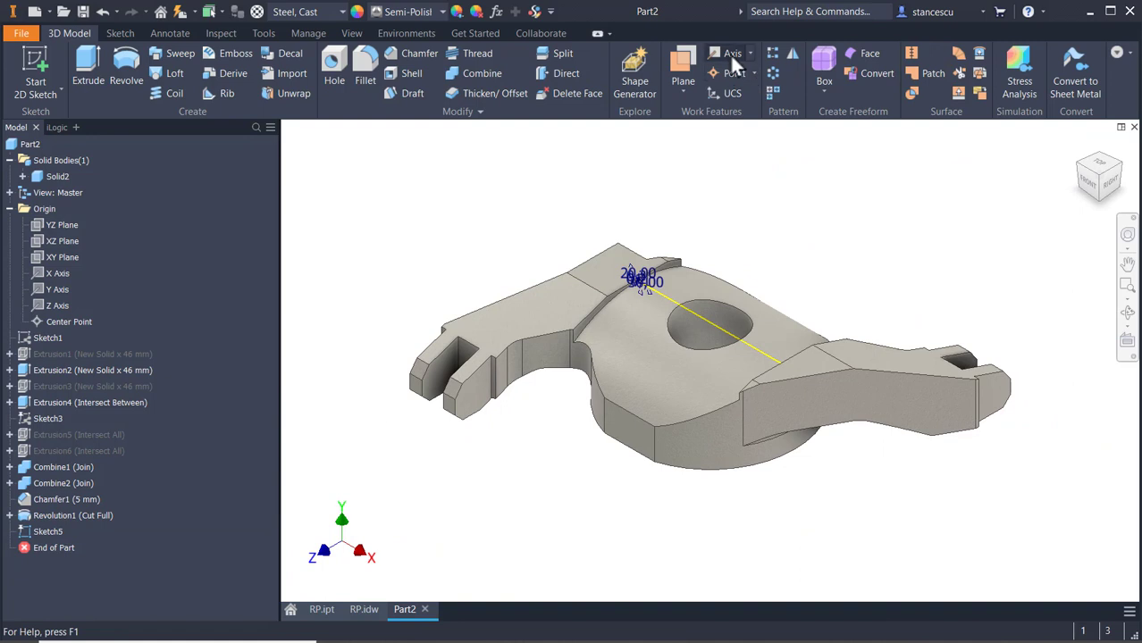
Create a work axis from the plate's revolved top face and place it before Sketch5 in the feature order
left_click(729, 53)
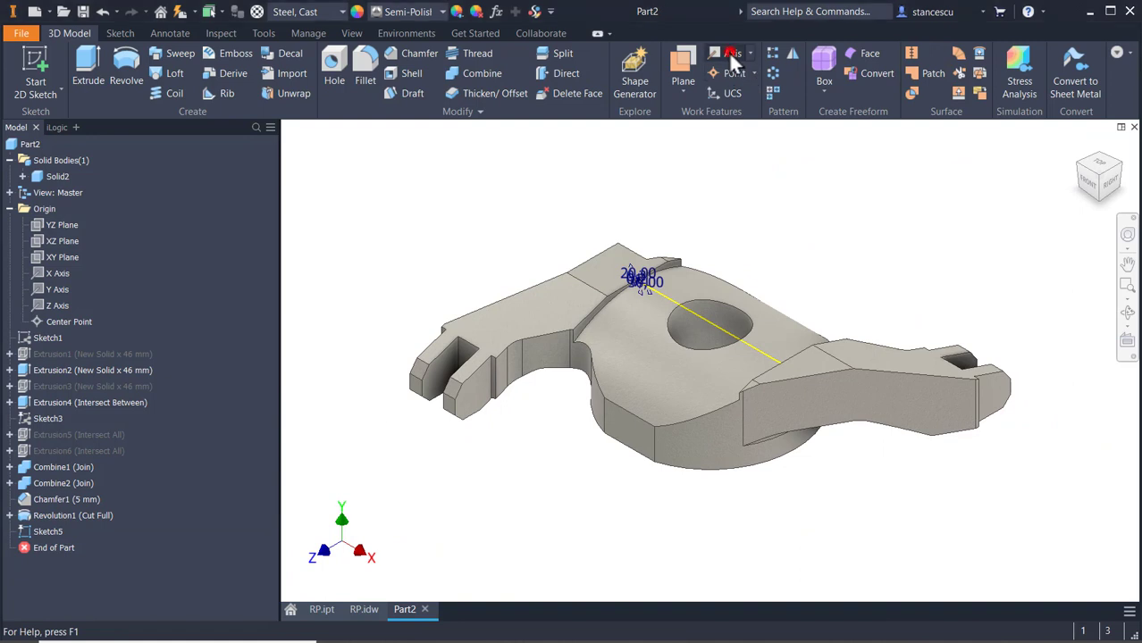
left_click(627, 352)
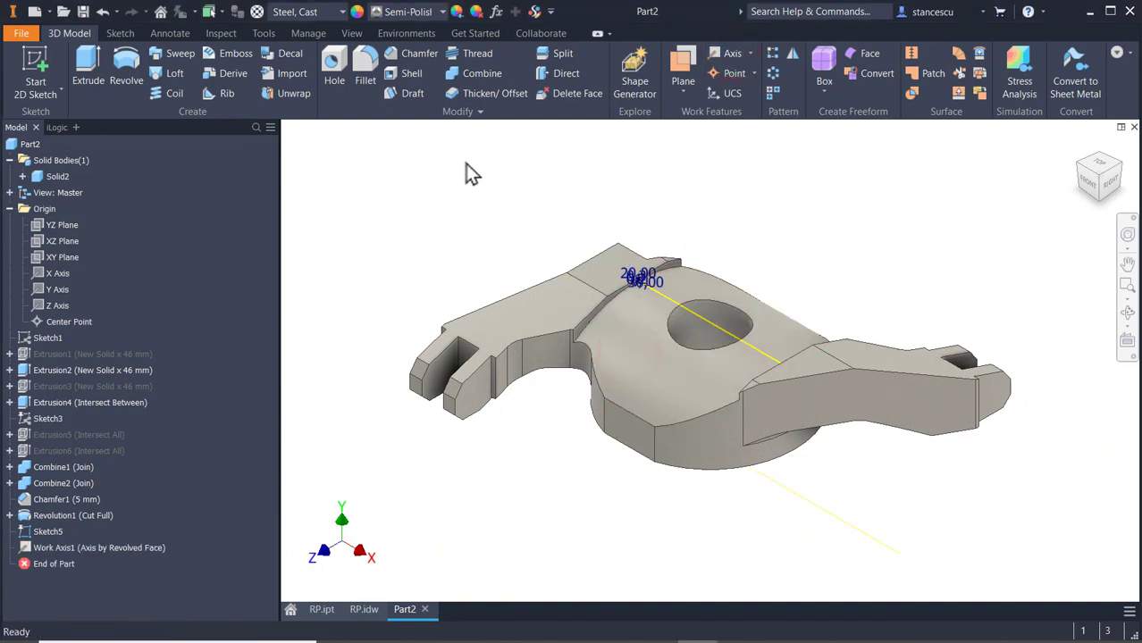
double_click(26, 533)
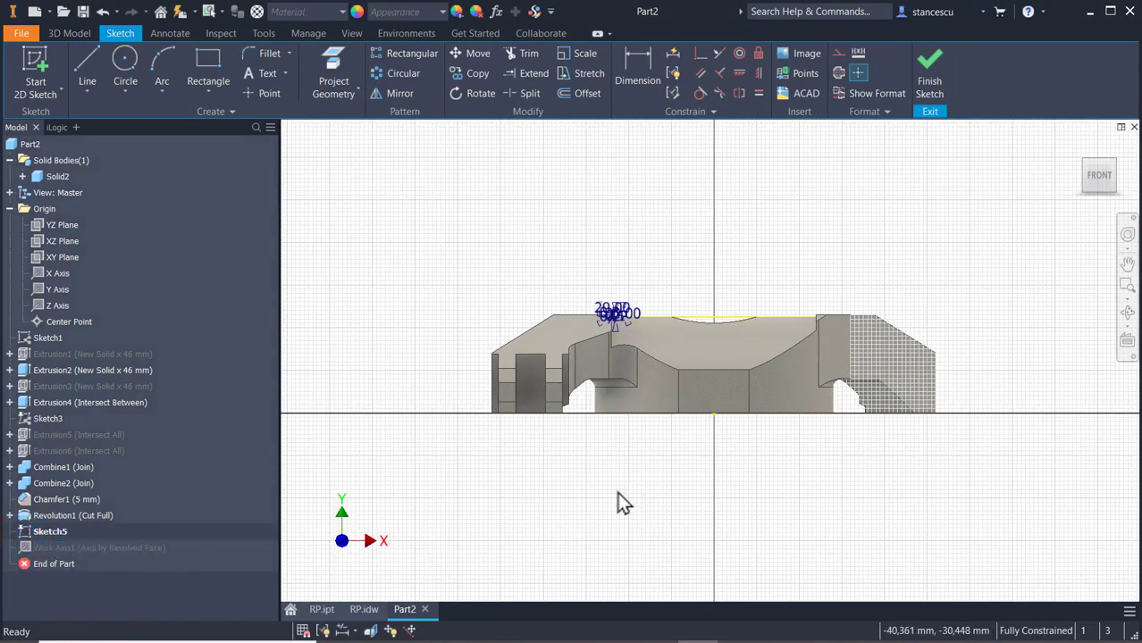
left_click(932, 72)
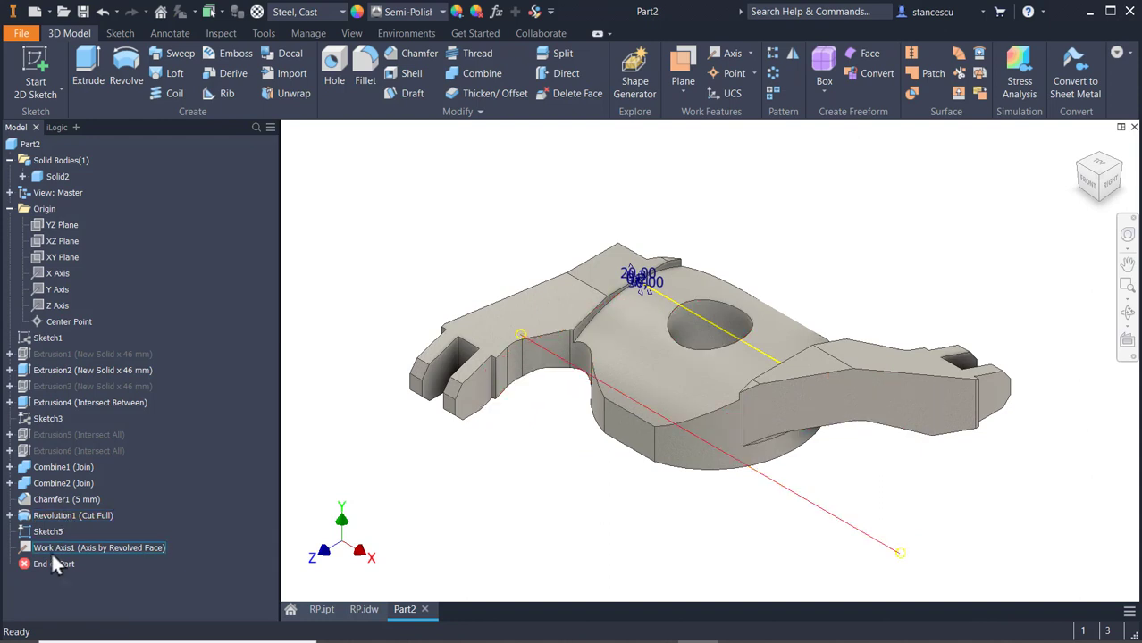
left_click(27, 552)
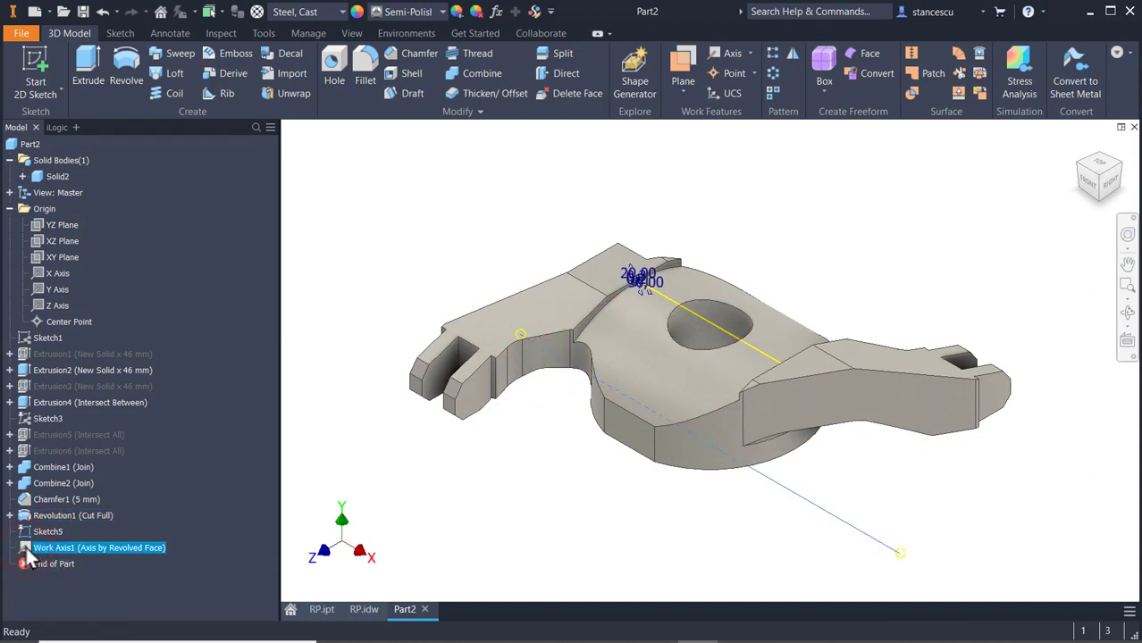
left_click_drag(27, 550, 30, 533)
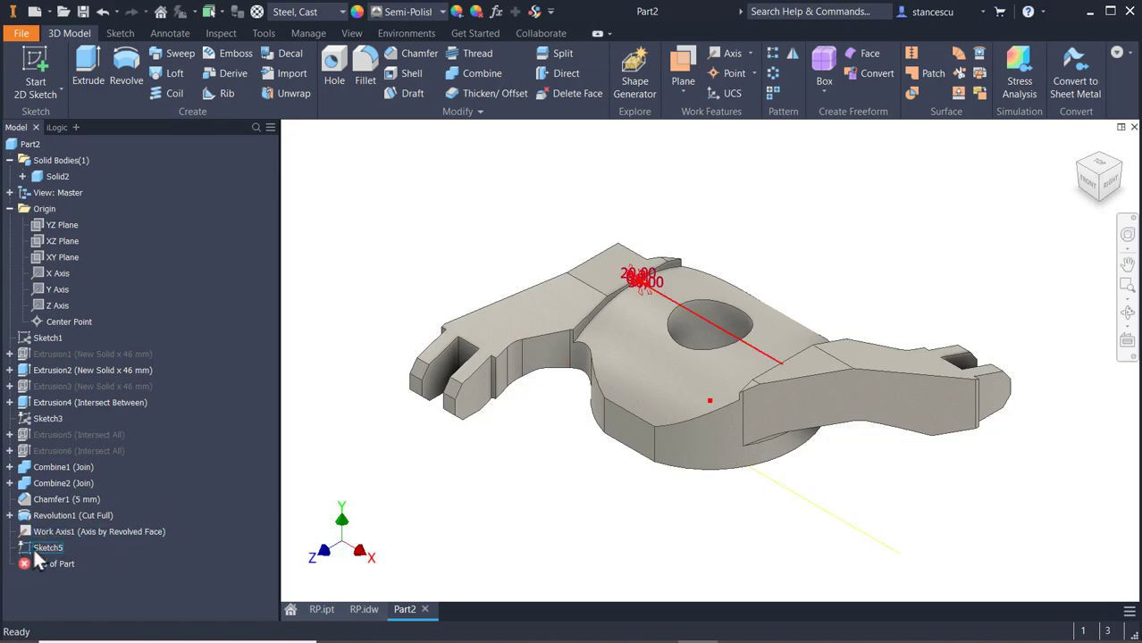
left_click_drag(23, 544, 26, 555)
Project the work axis into Sketch5, format the projected line as a centerline, and finish the sketch
double_click(32, 549)
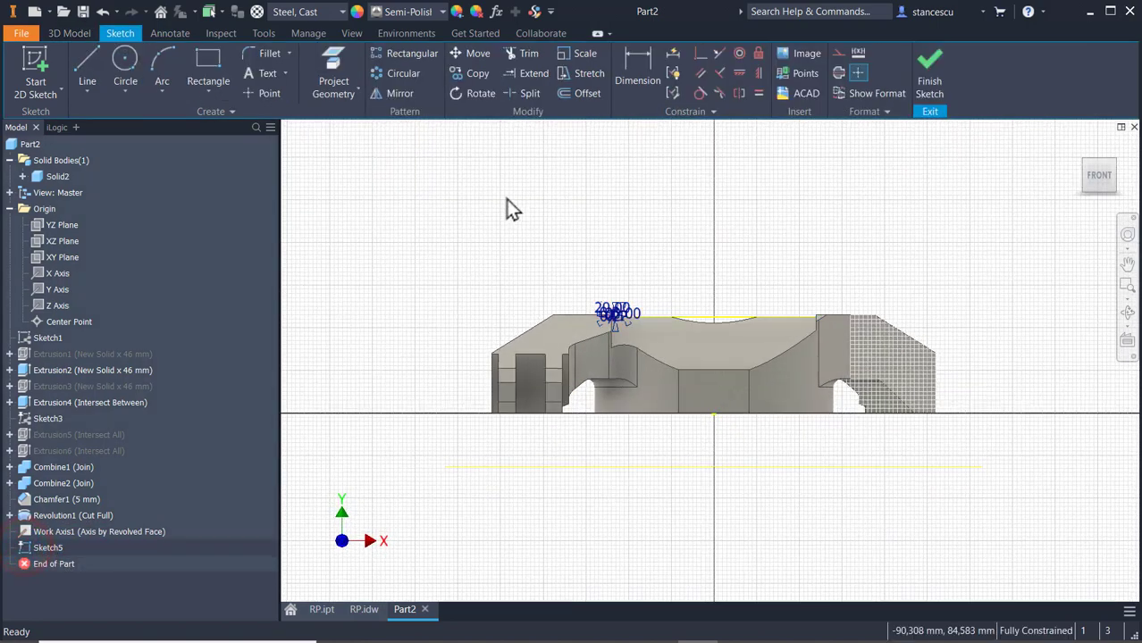
left_click(325, 57)
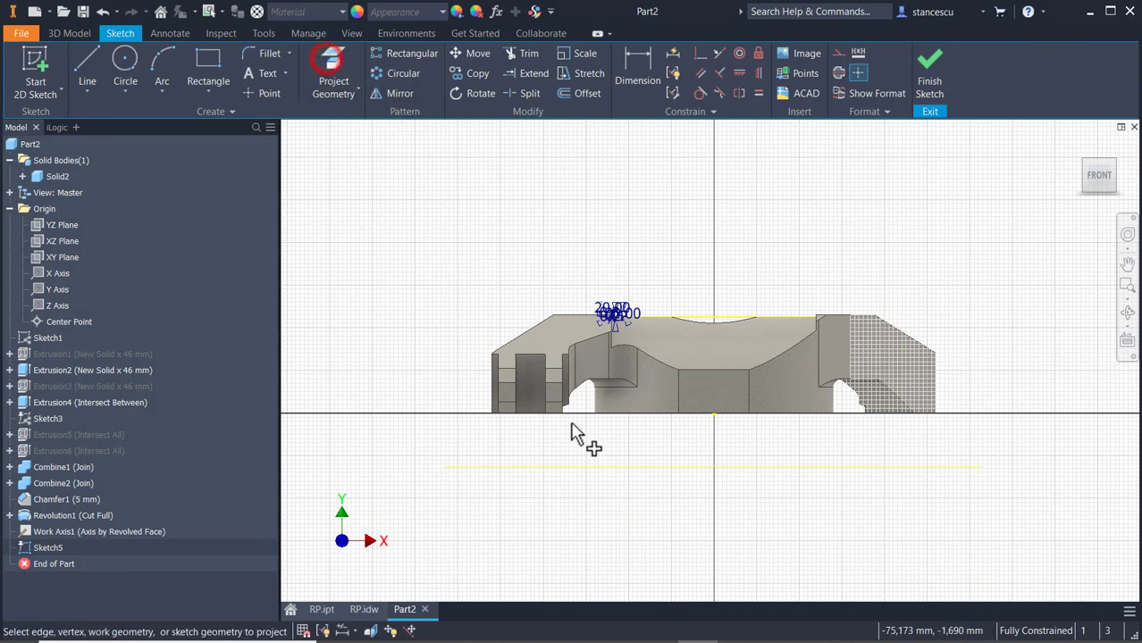
left_click(622, 469)
key("Escape")
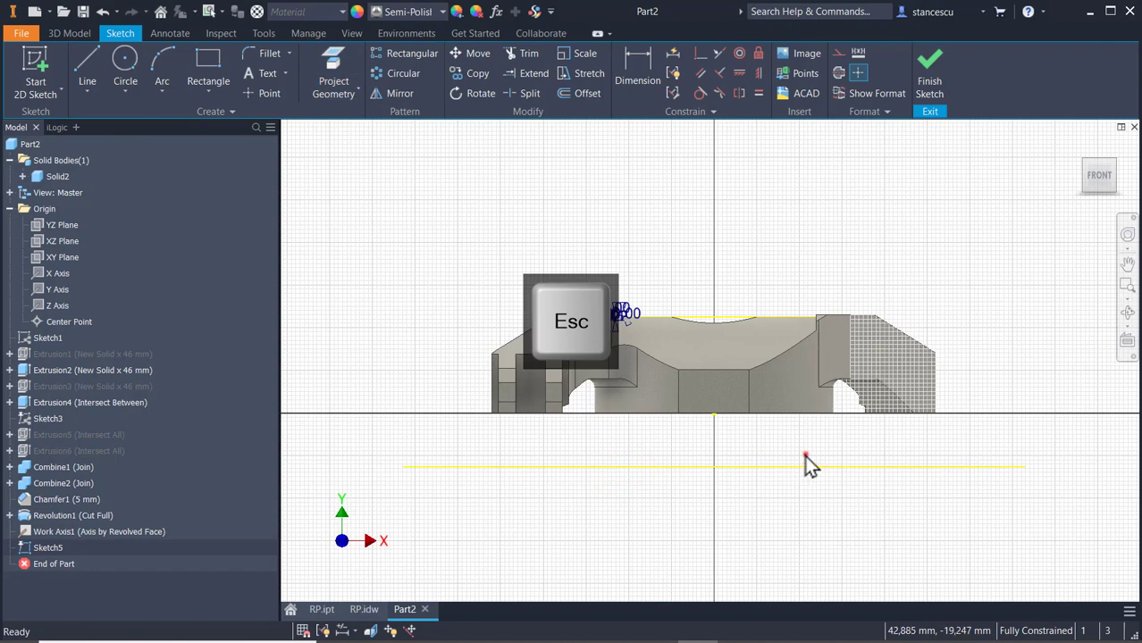
left_click(804, 460)
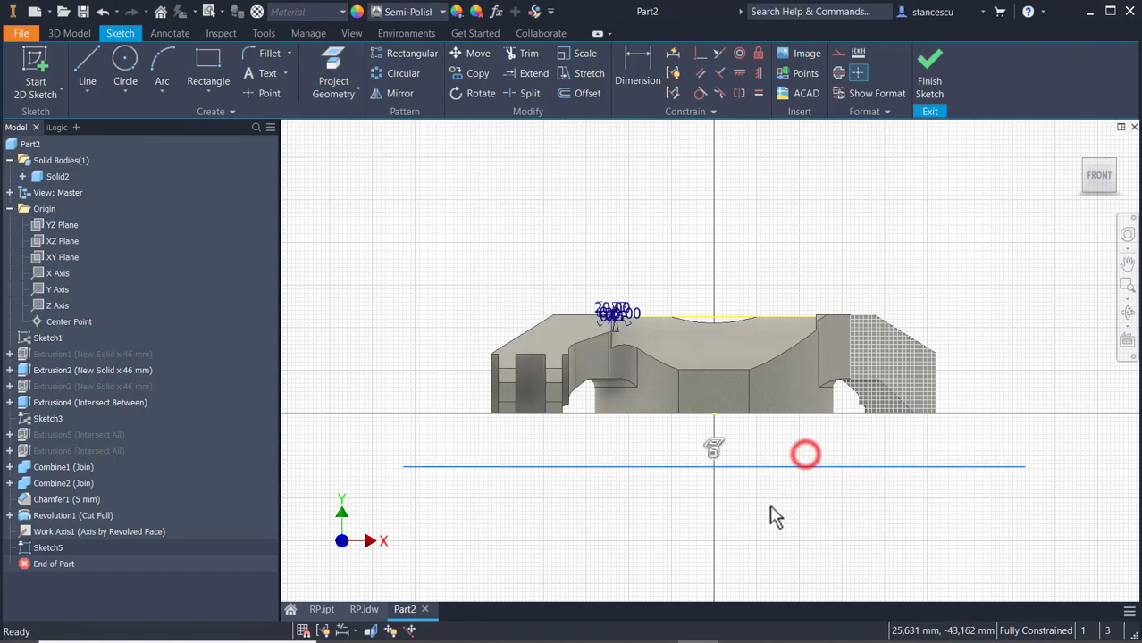
left_click(840, 70)
left_click(782, 211)
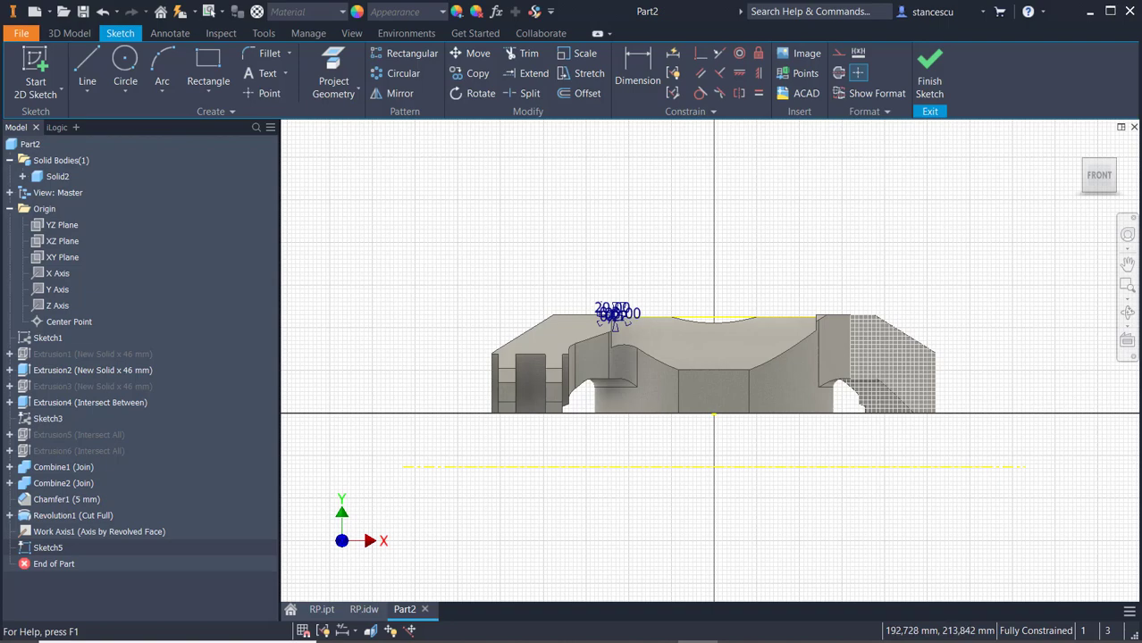
left_click(930, 63)
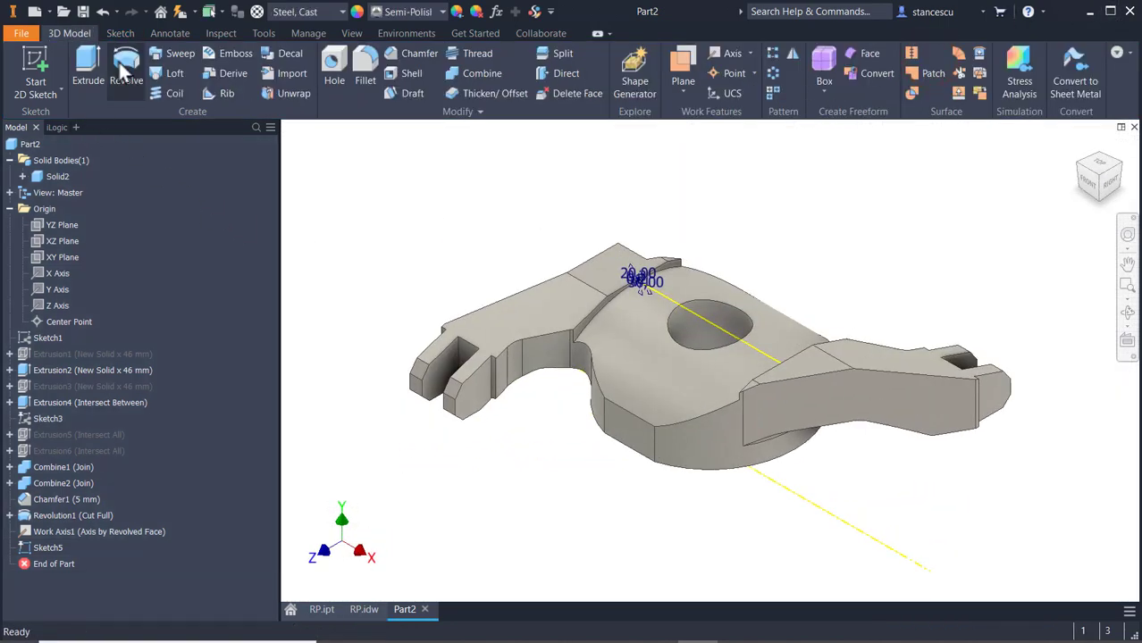
Revolve the undercut profile a full 360 degrees around the projected centerline as a cut
left_click(125, 72)
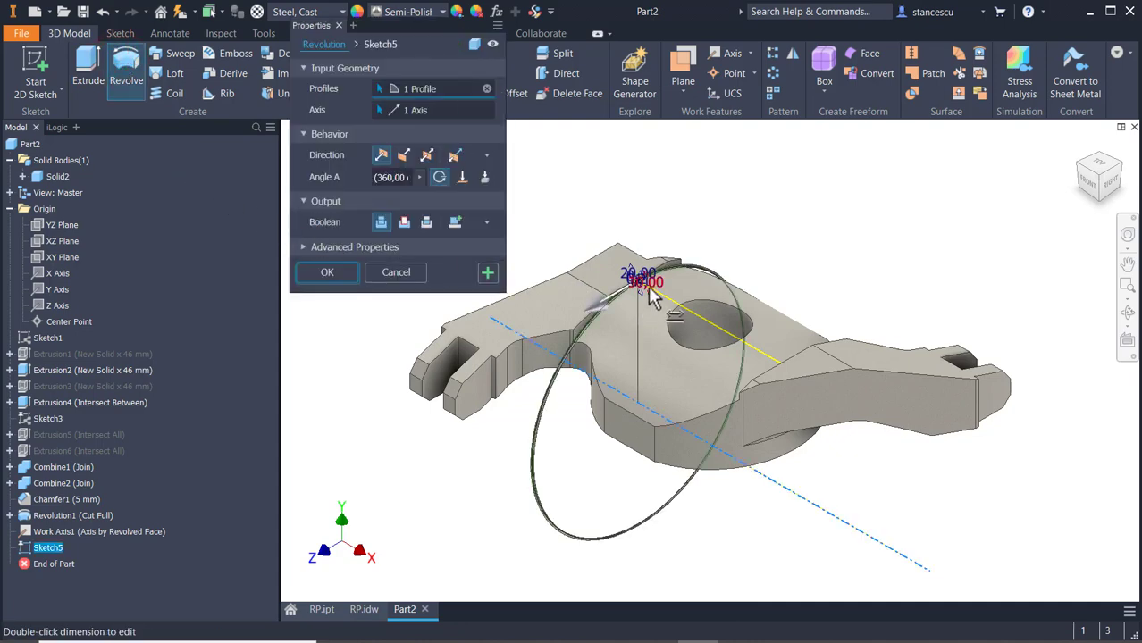
scroll(652, 298, "up", 3)
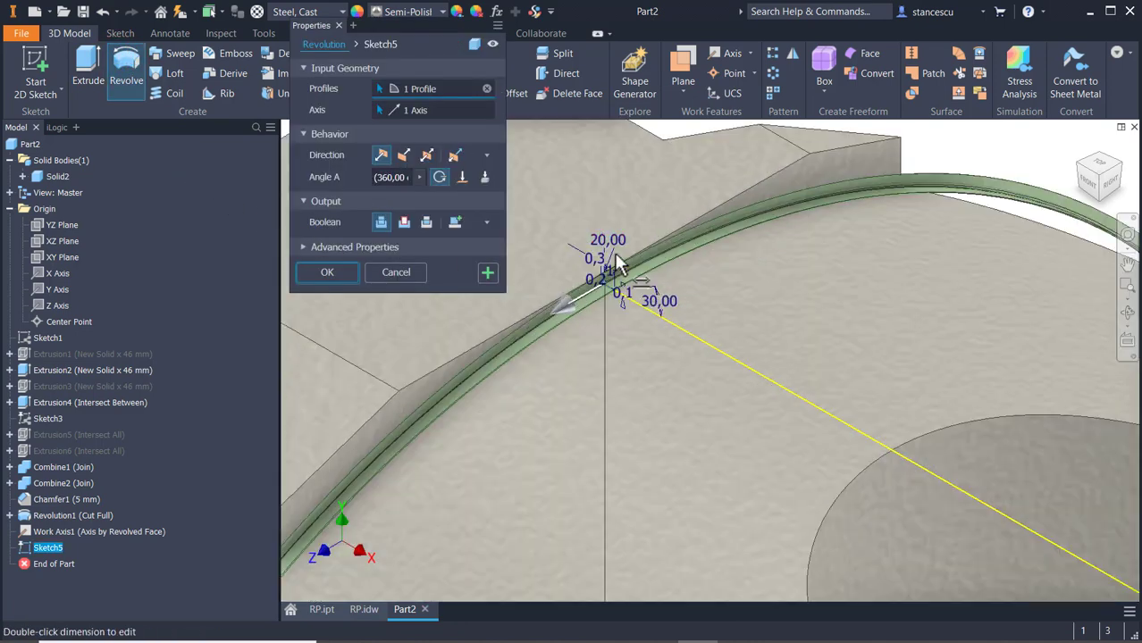
scroll(625, 294, "up", 2)
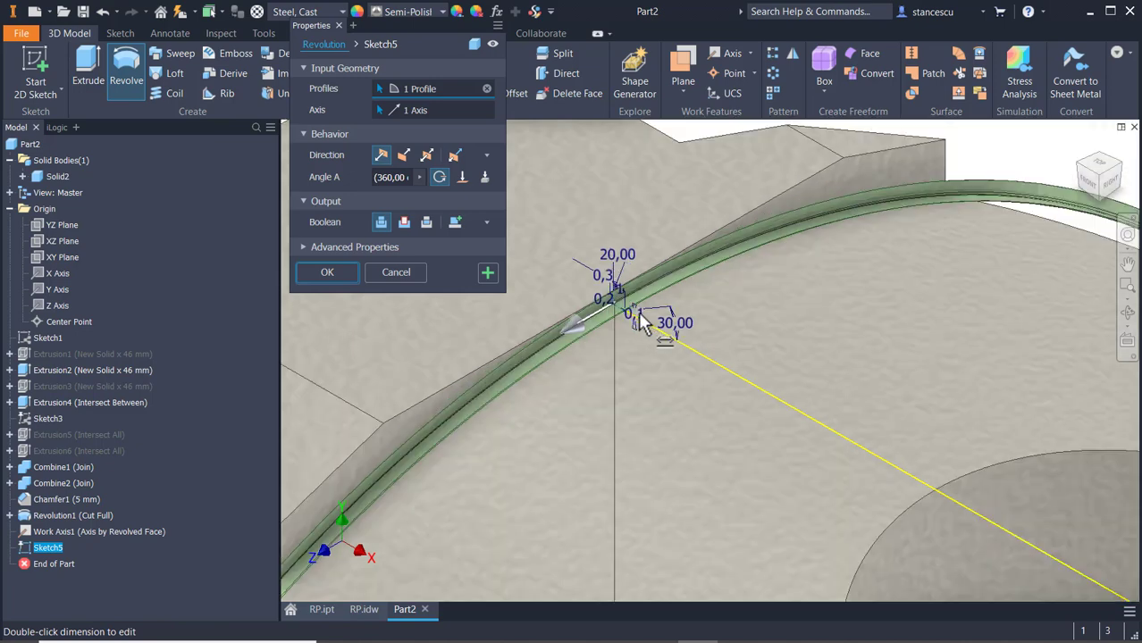
scroll(638, 322, "down", 5)
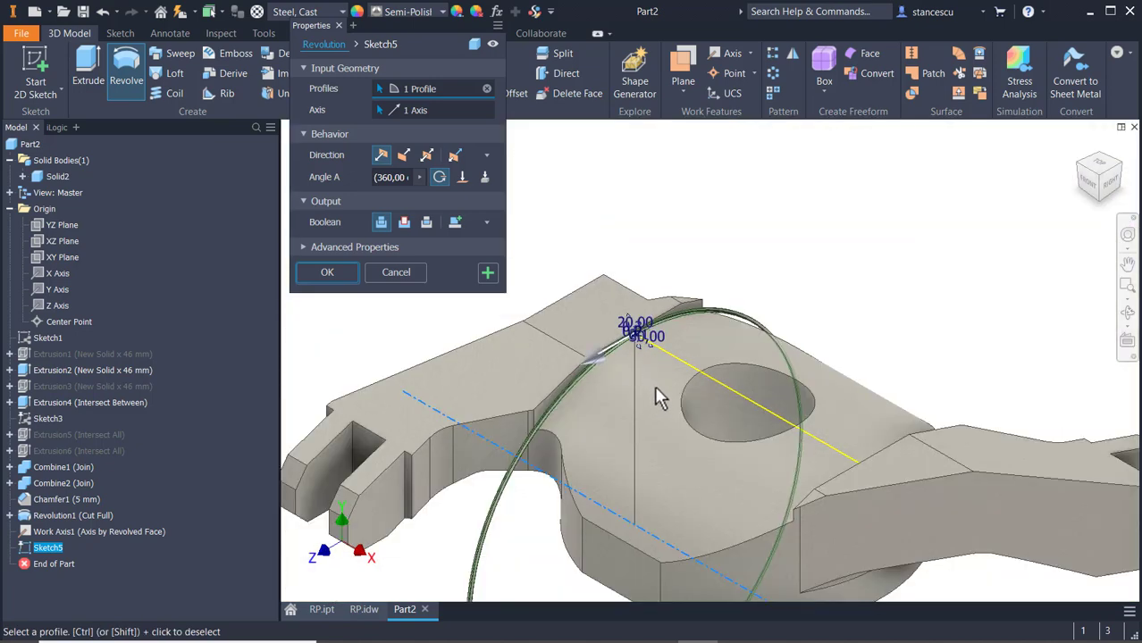
middle_click_drag(655, 389, 684, 247)
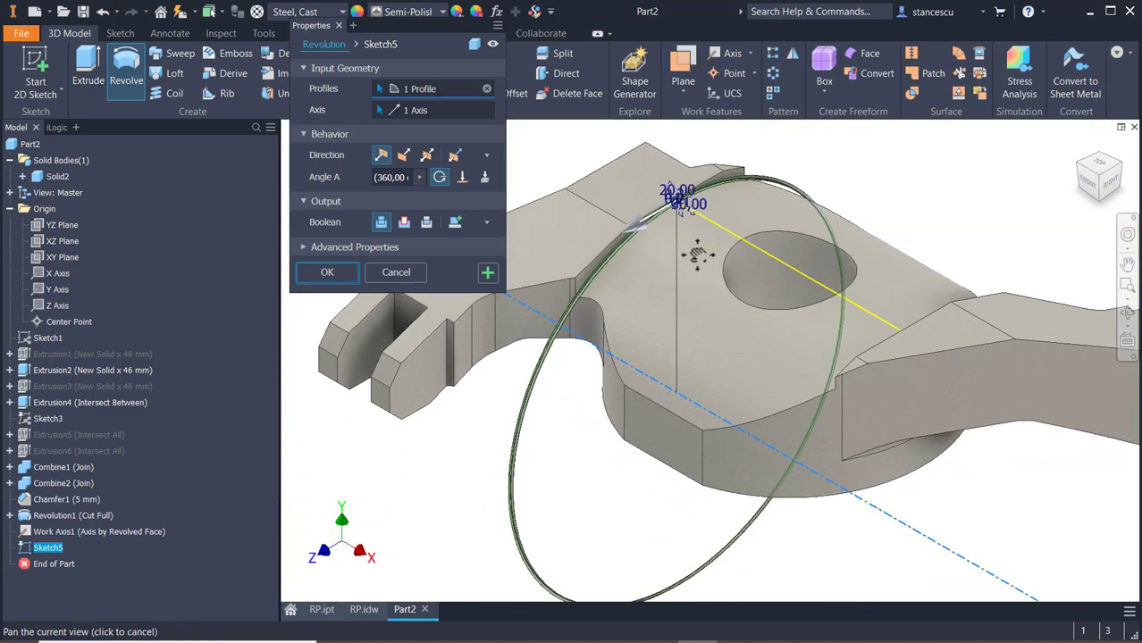
left_click(403, 223)
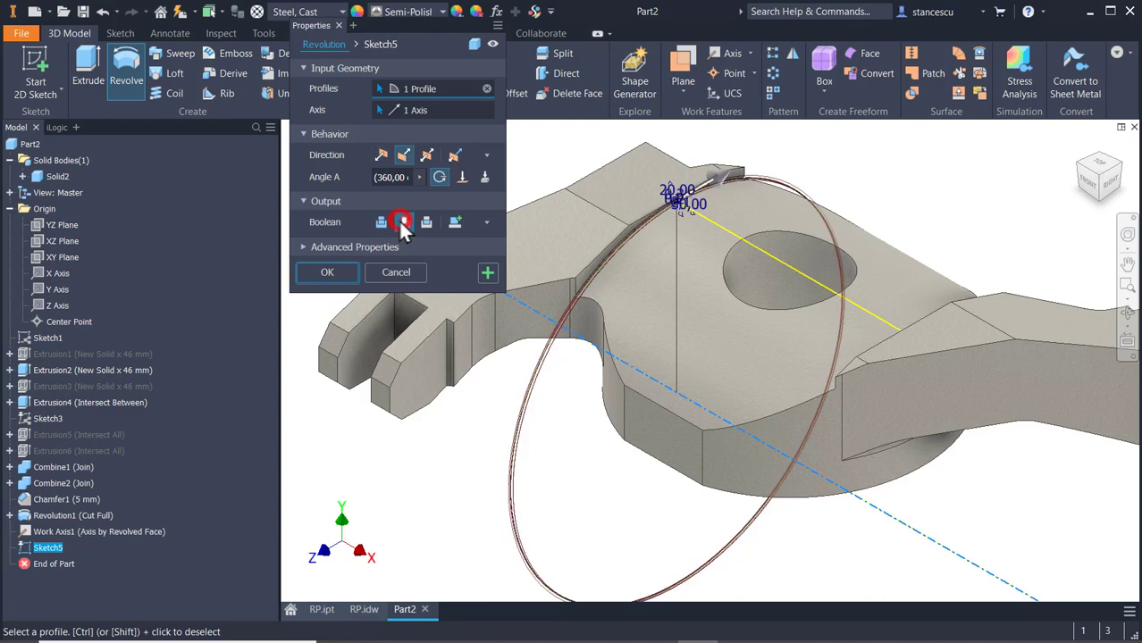
left_click(347, 275)
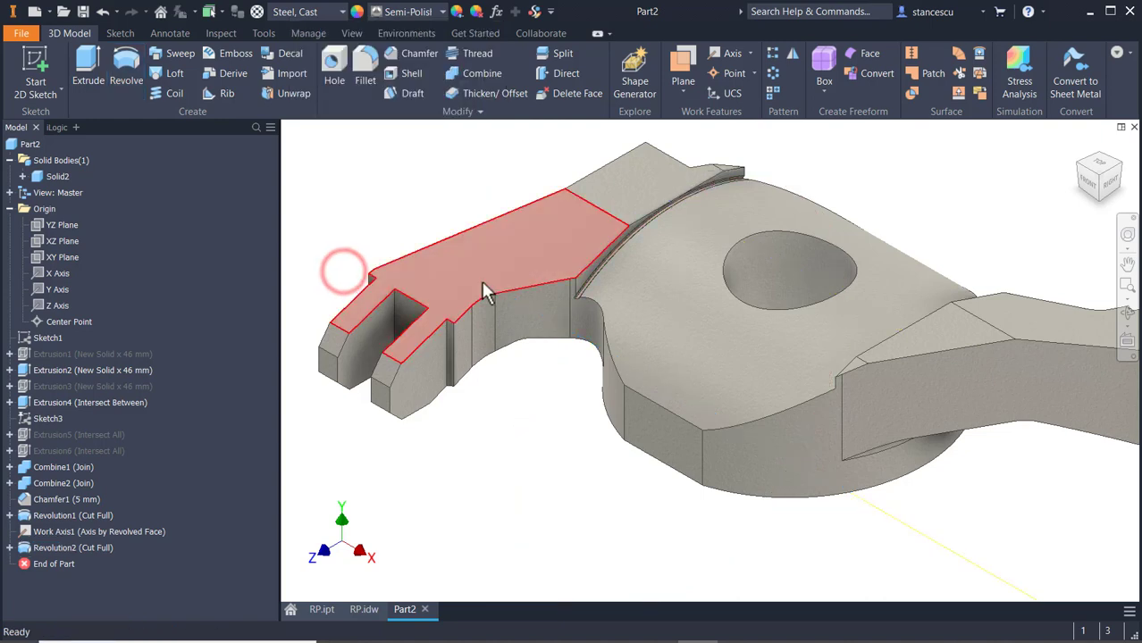
Mirror the revolved undercut cut across the YZ plane to the opposite shoulder of the plate
scroll(650, 302, "up", 8)
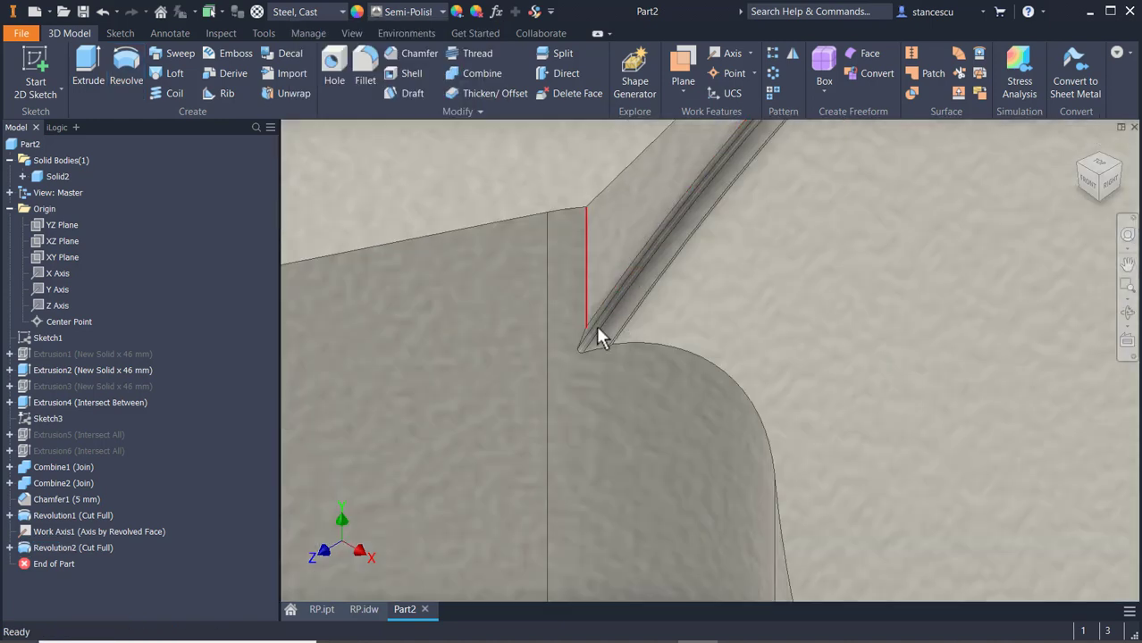
scroll(629, 351, "up", 1)
scroll(629, 347, "down", 8)
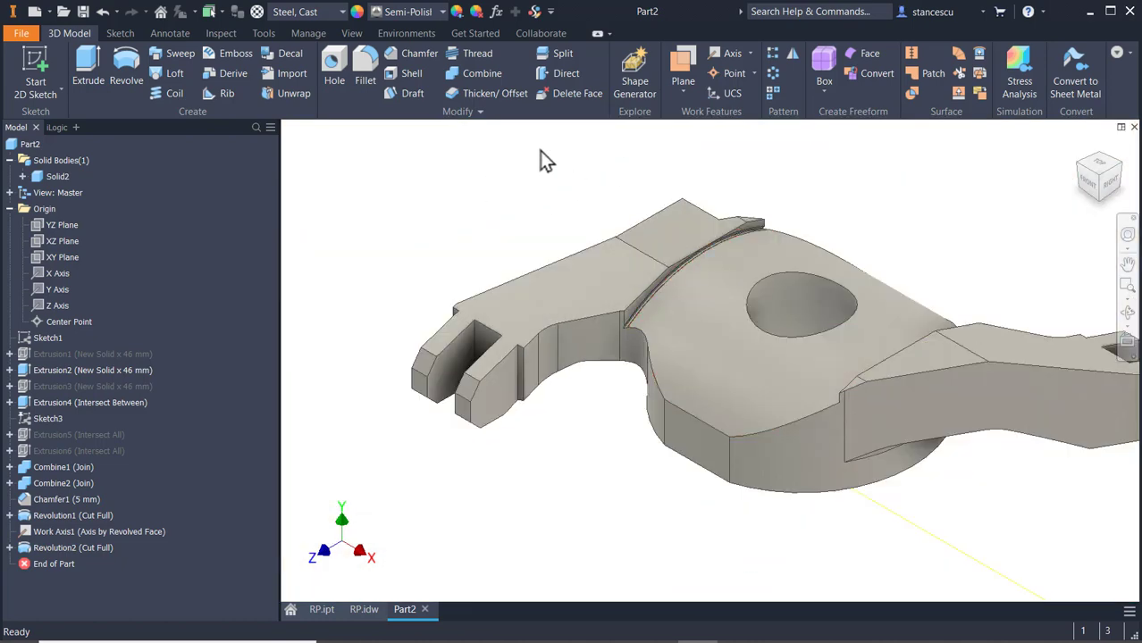
left_click(786, 56)
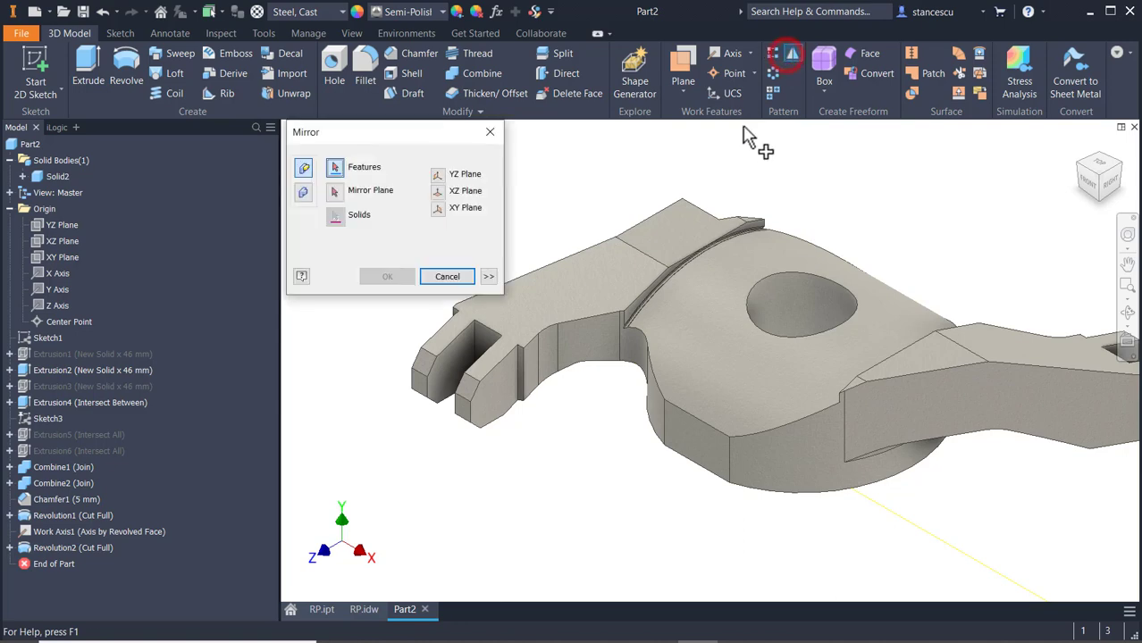
left_click(70, 548)
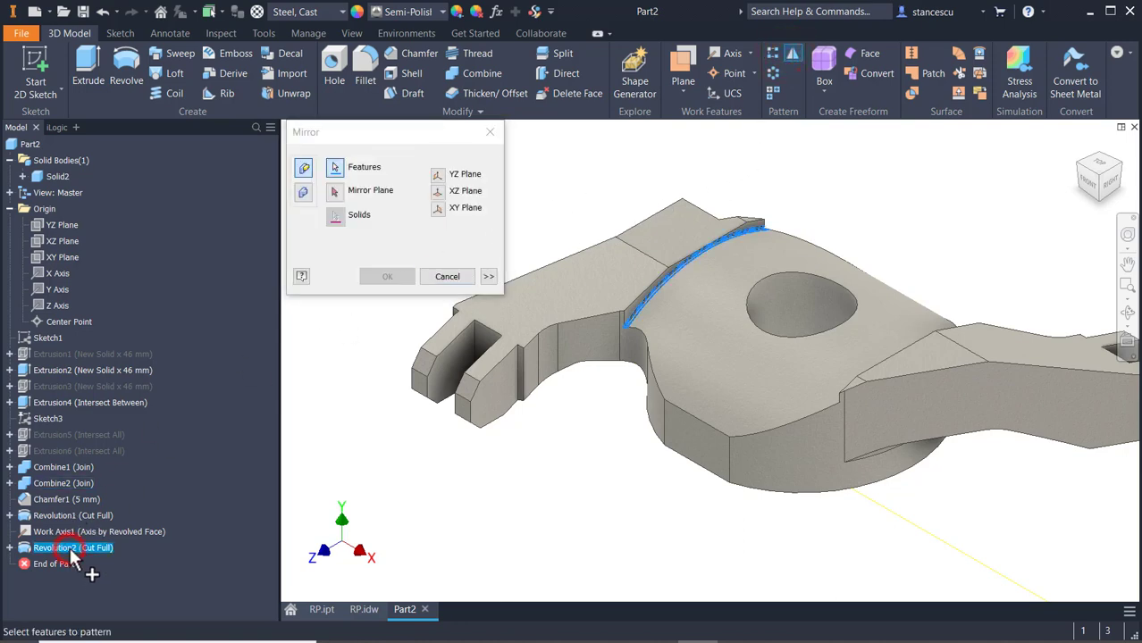
left_click(331, 193)
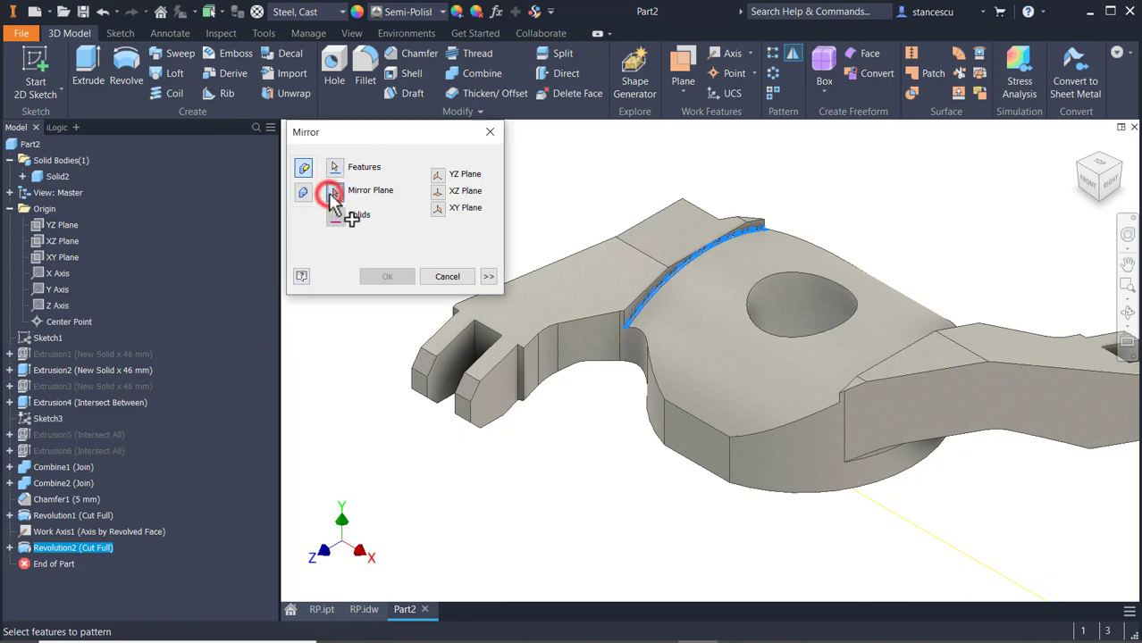
left_click(64, 227)
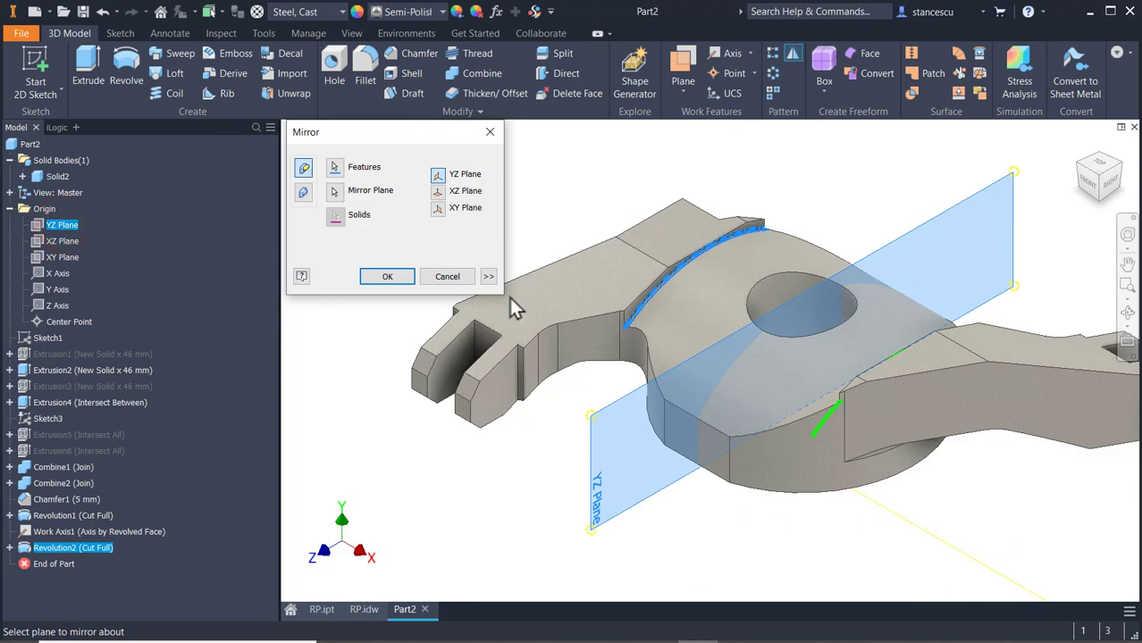
left_click(377, 278)
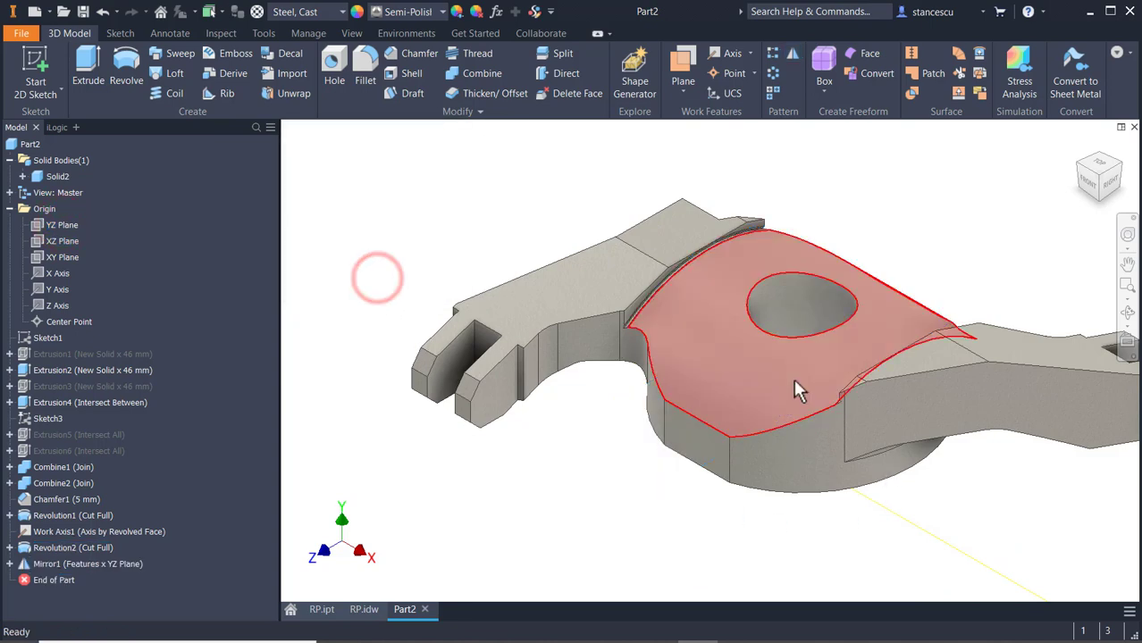
Inspect the mirrored undercut along both shoulders of the plate, then restore the home view
scroll(798, 391, "up", 8)
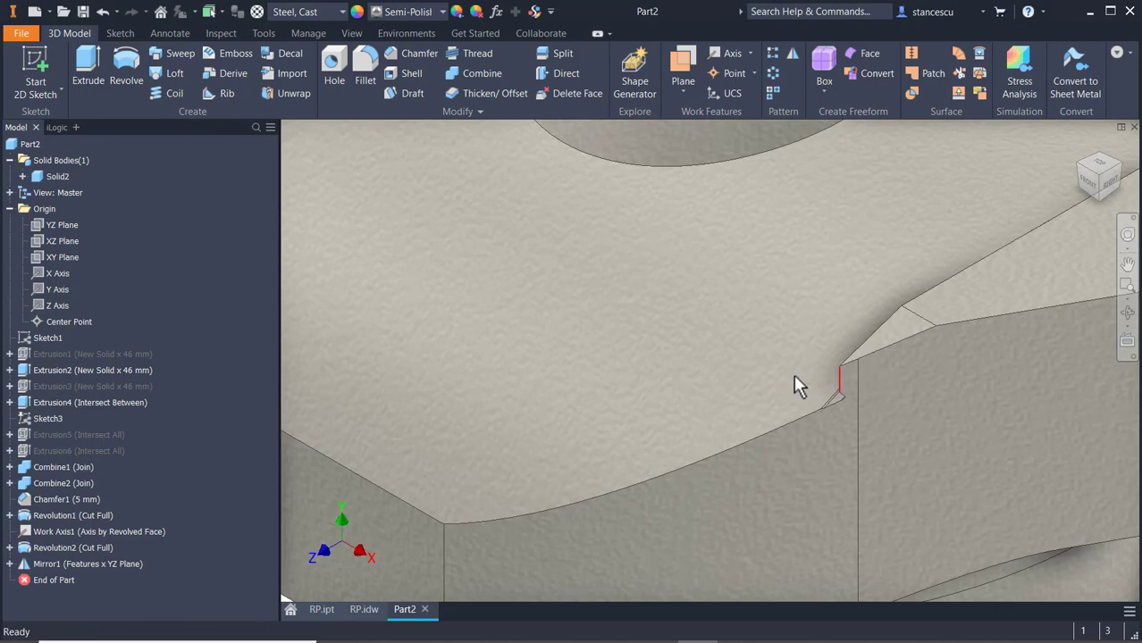
middle_click_drag(798, 386, 713, 360, "shift")
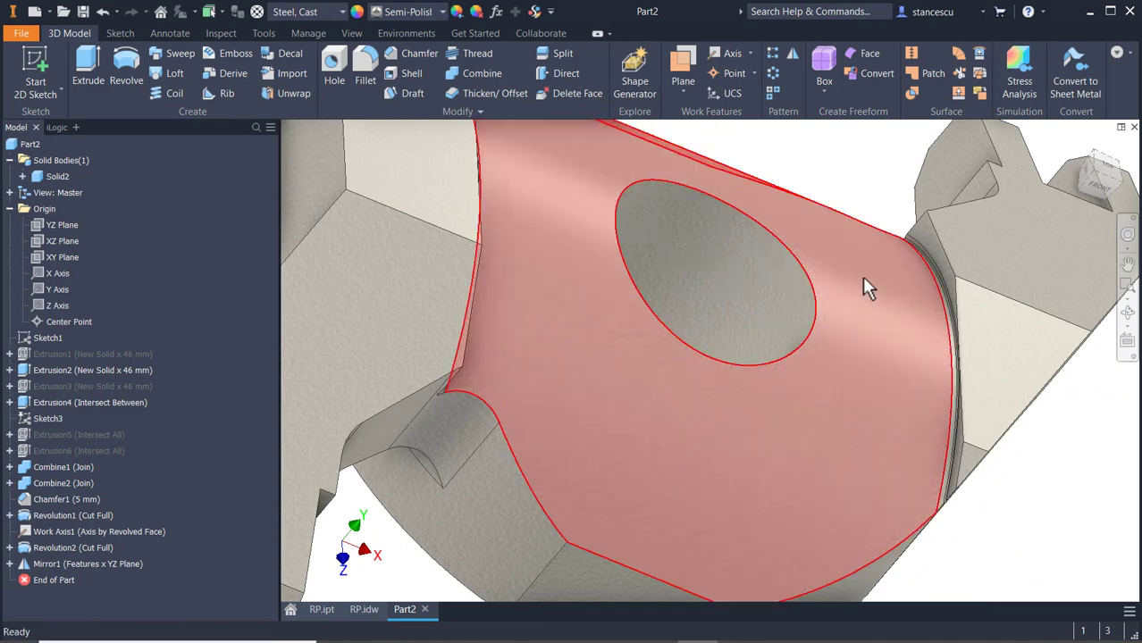
scroll(863, 282, "down", 3)
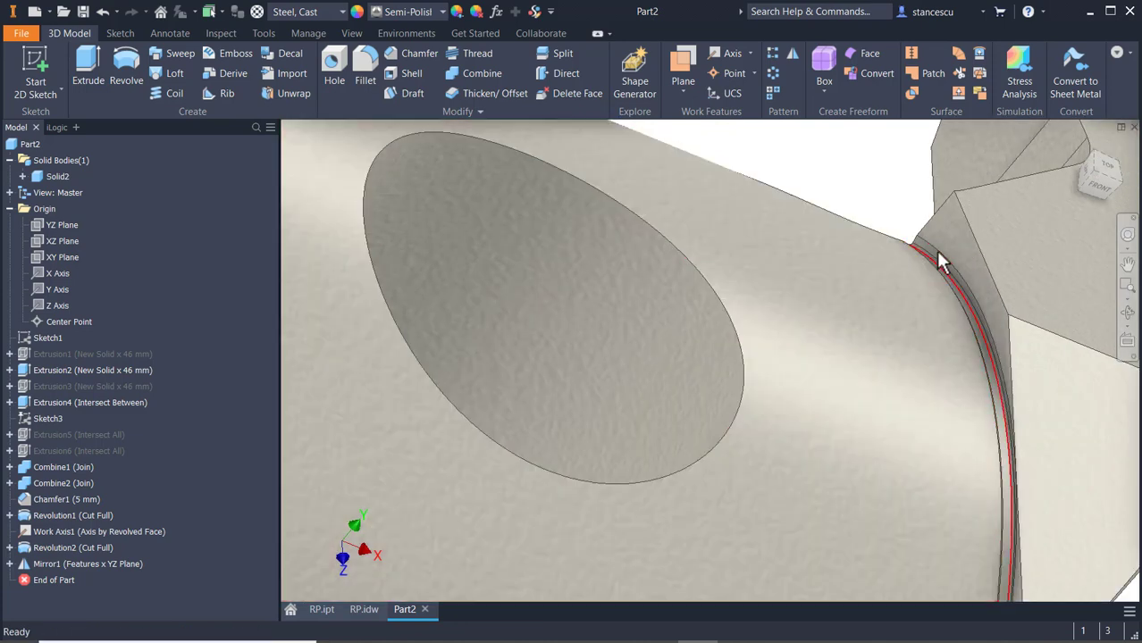
scroll(881, 309, "up", 3)
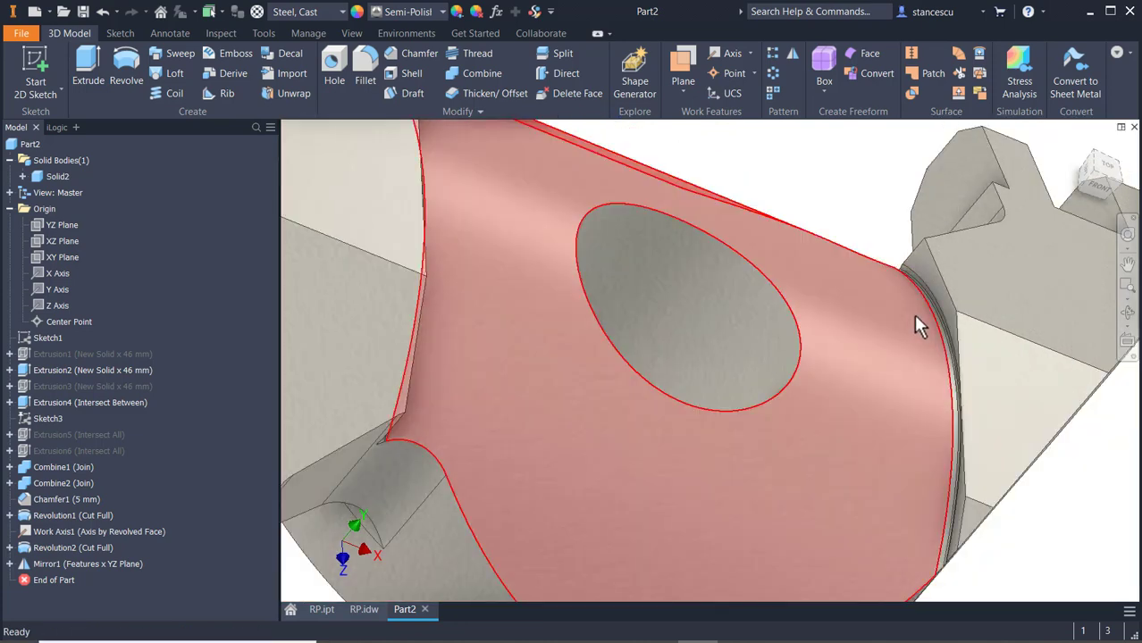
scroll(862, 357, "up", 4)
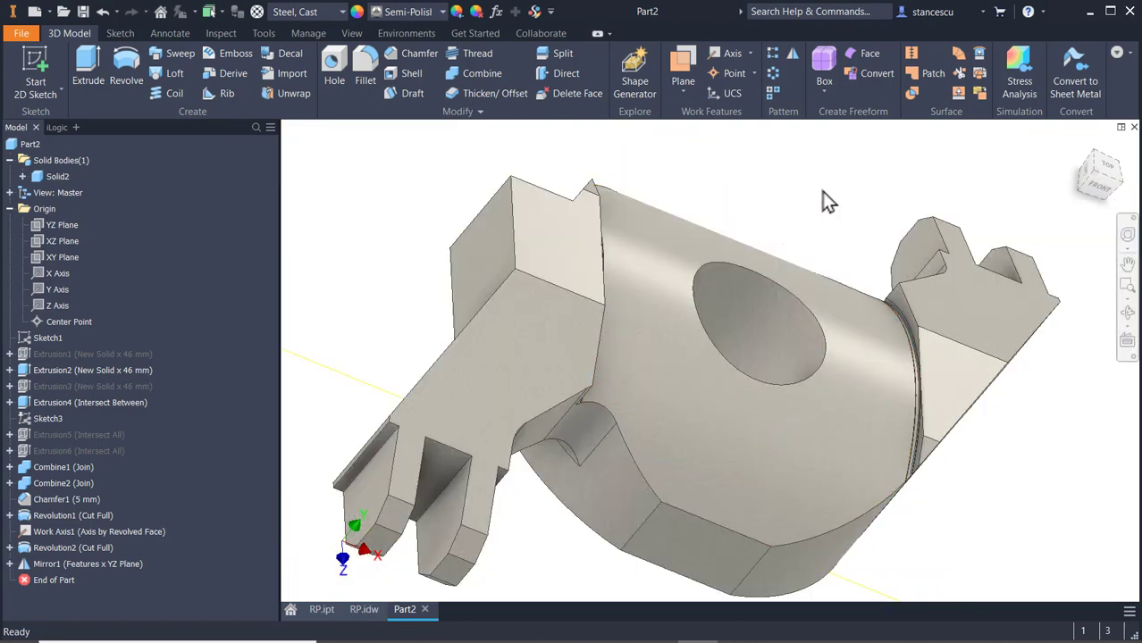
key("F6")
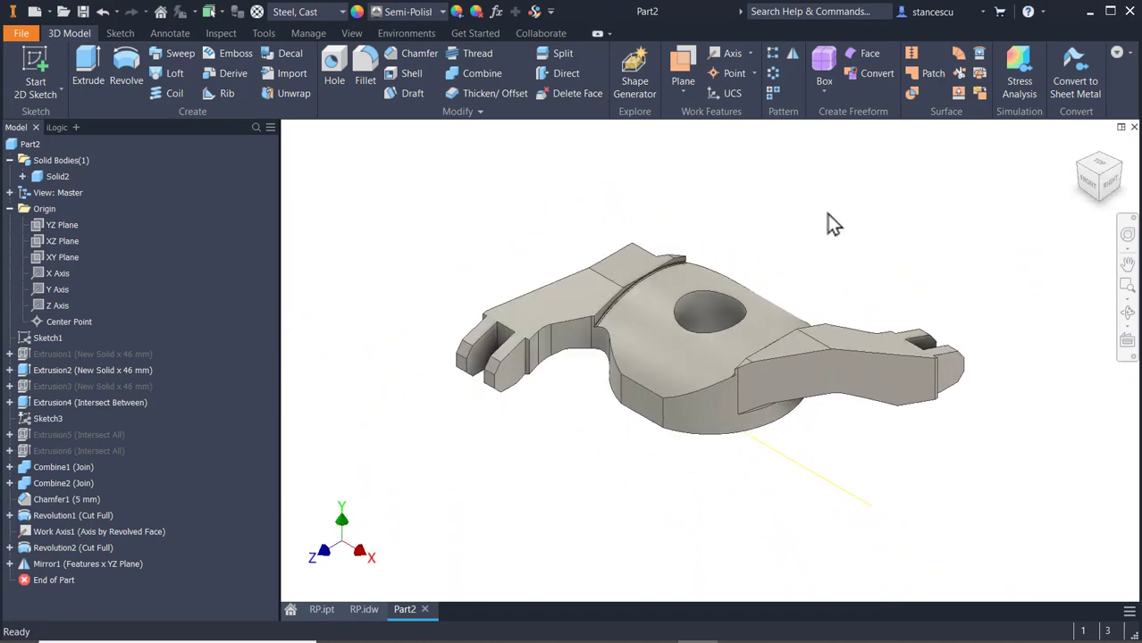
Switch to the RP.idw drawing and examine section A-A for the inclined hole axes, their diameters and their common centre
left_click(361, 611)
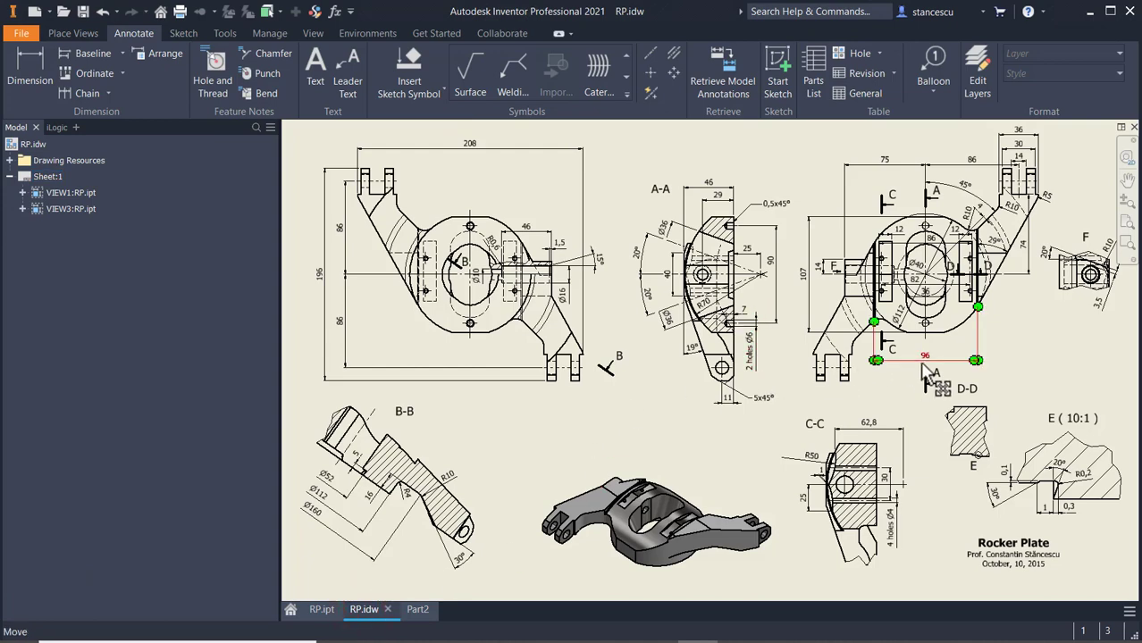
scroll(741, 469, "up", 6)
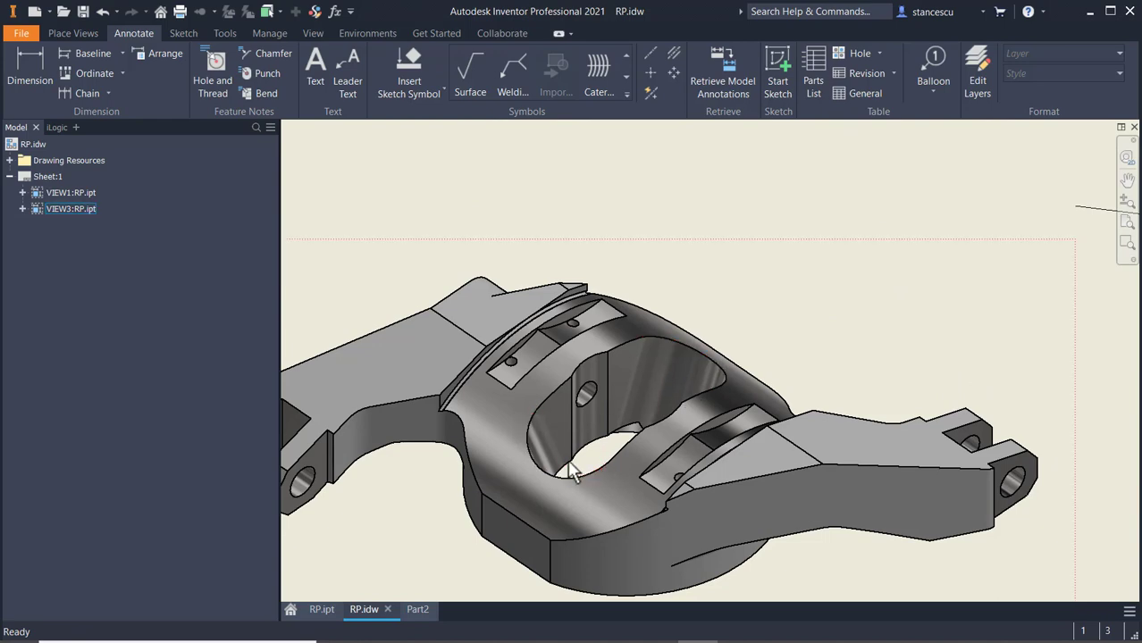
scroll(694, 362, "down", 5)
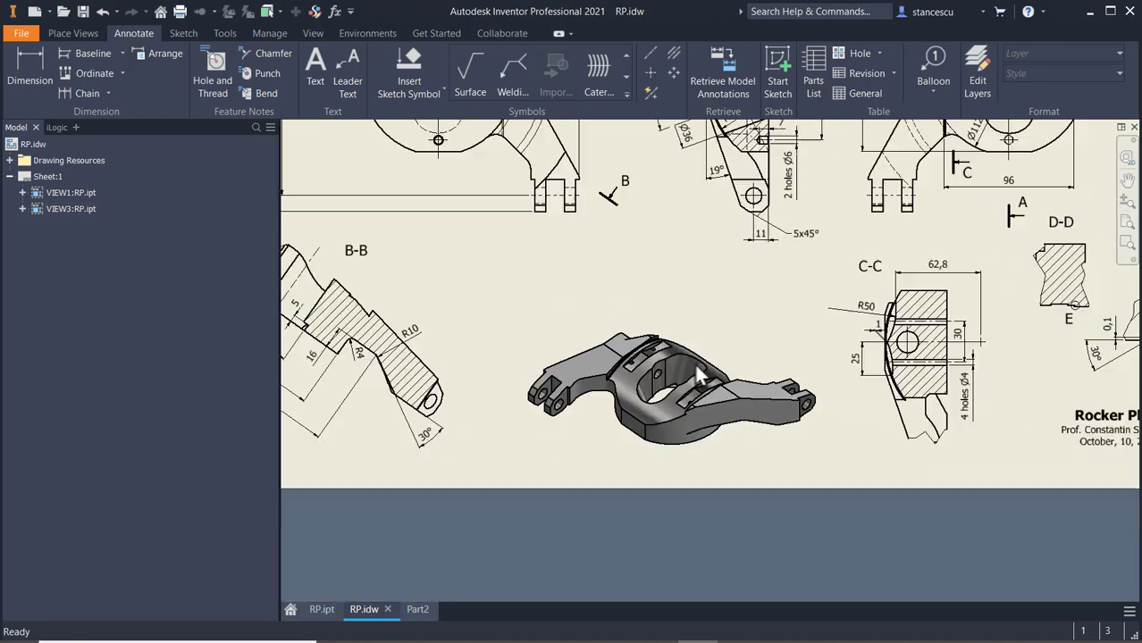
middle_click_drag(706, 402, 670, 452)
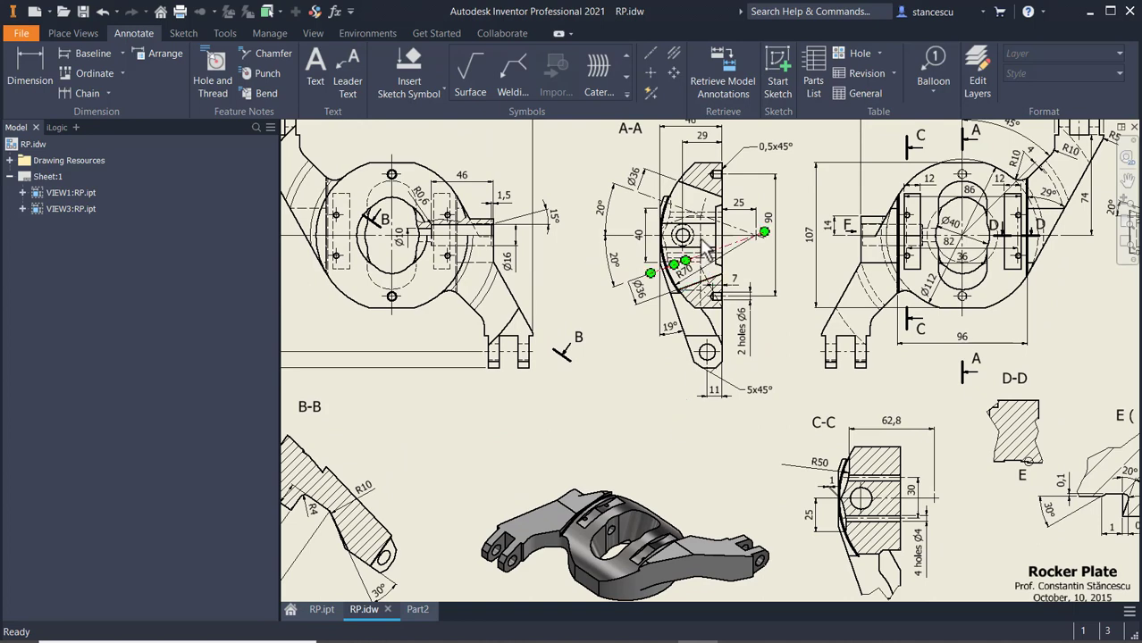
scroll(671, 222, "up", 3)
middle_click_drag(674, 222, 686, 268)
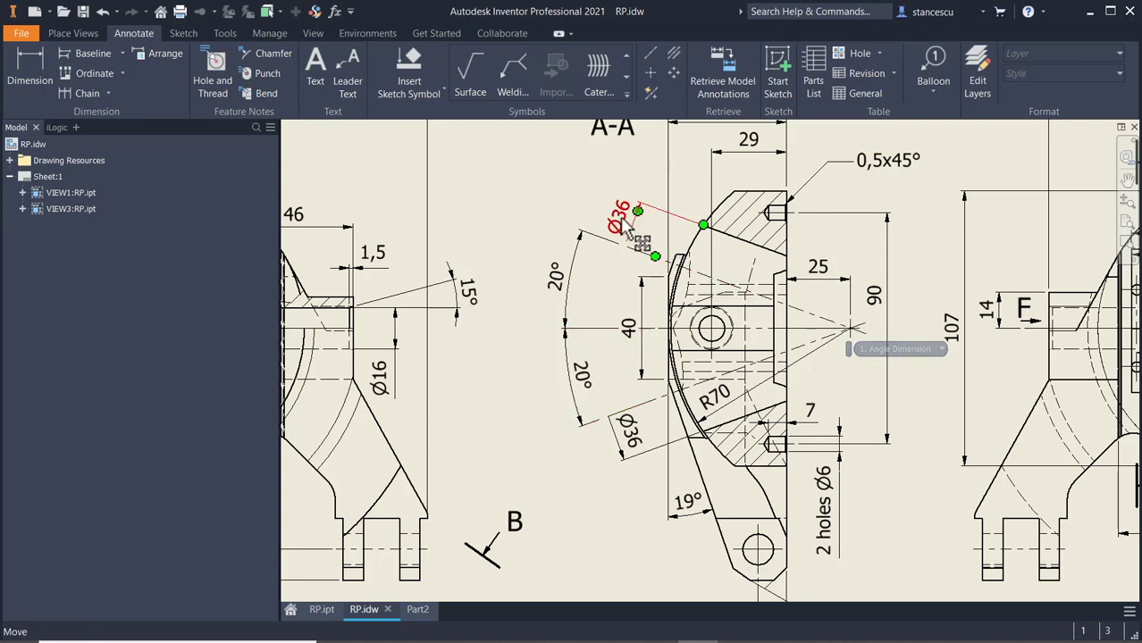
left_click(697, 390)
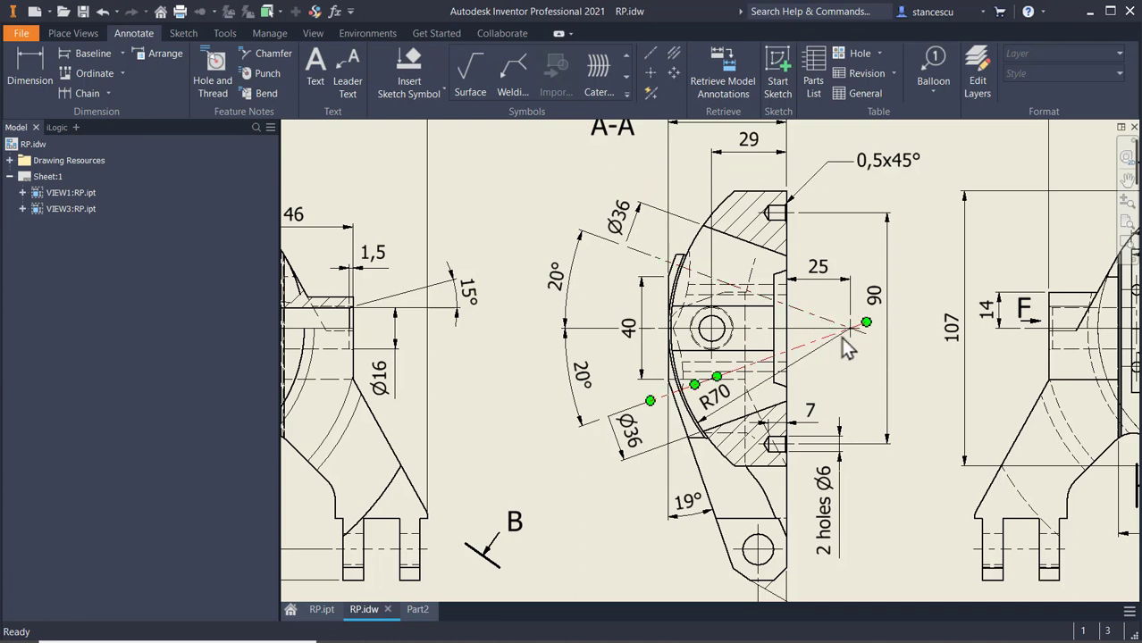
Return to Part2, start a new sketch on the YZ plane, and slice the graphics at the sketch plane
left_click(418, 610)
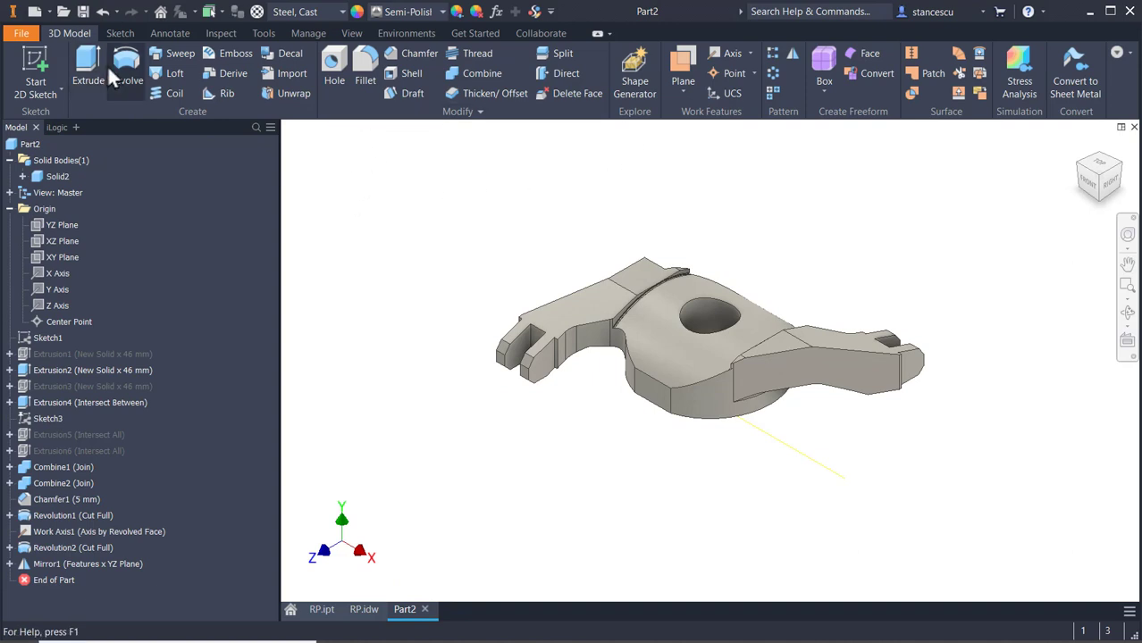
left_click(59, 225)
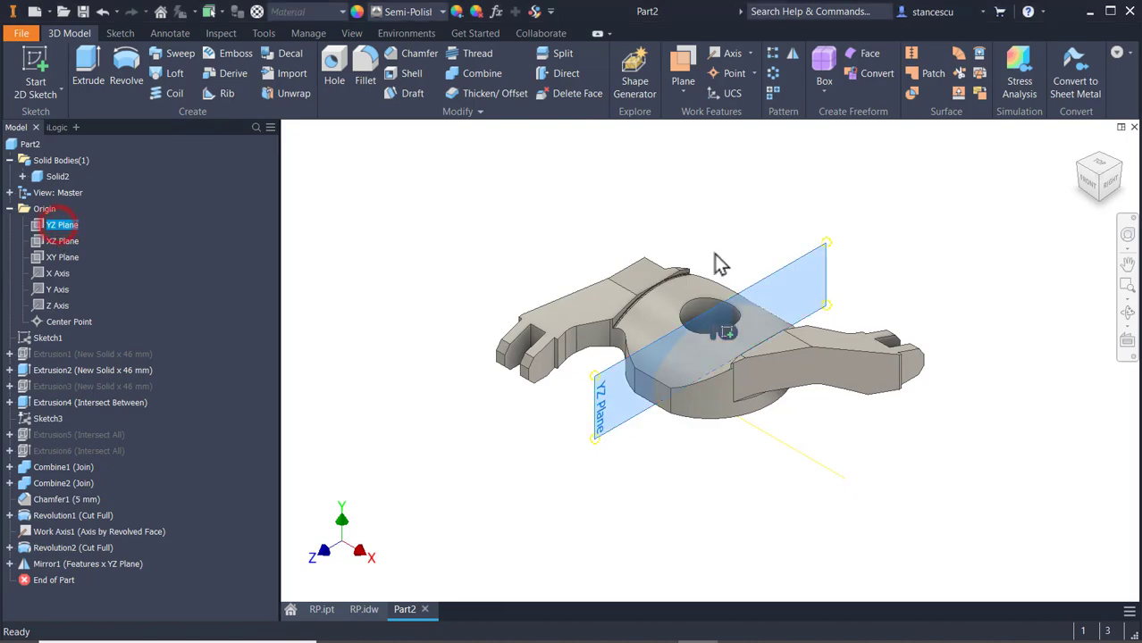
left_click(726, 332)
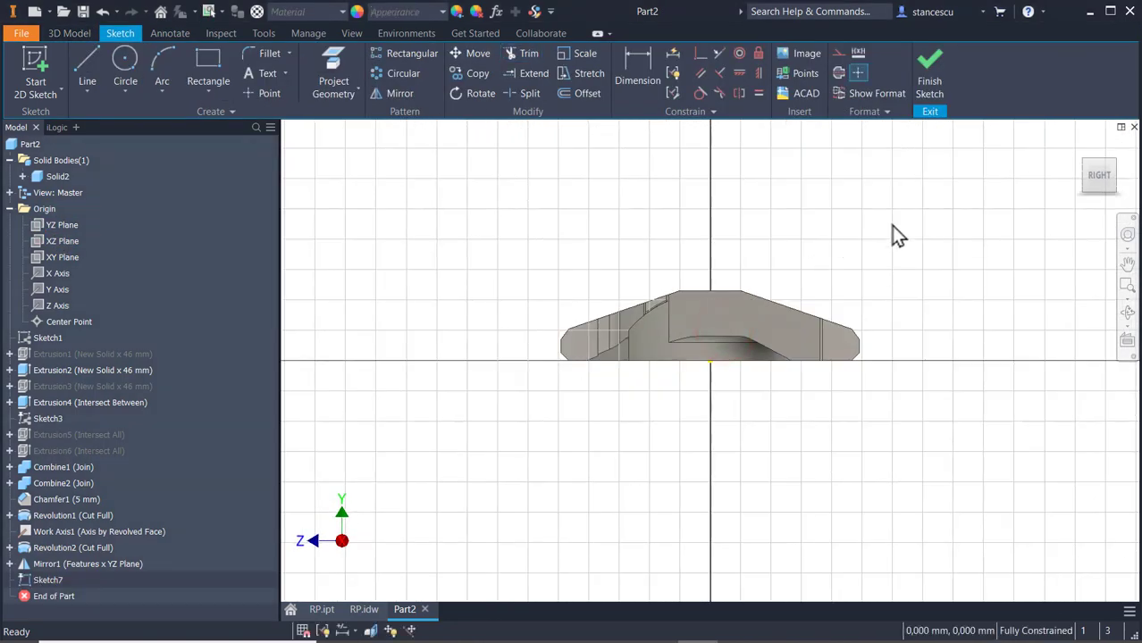
key("F7")
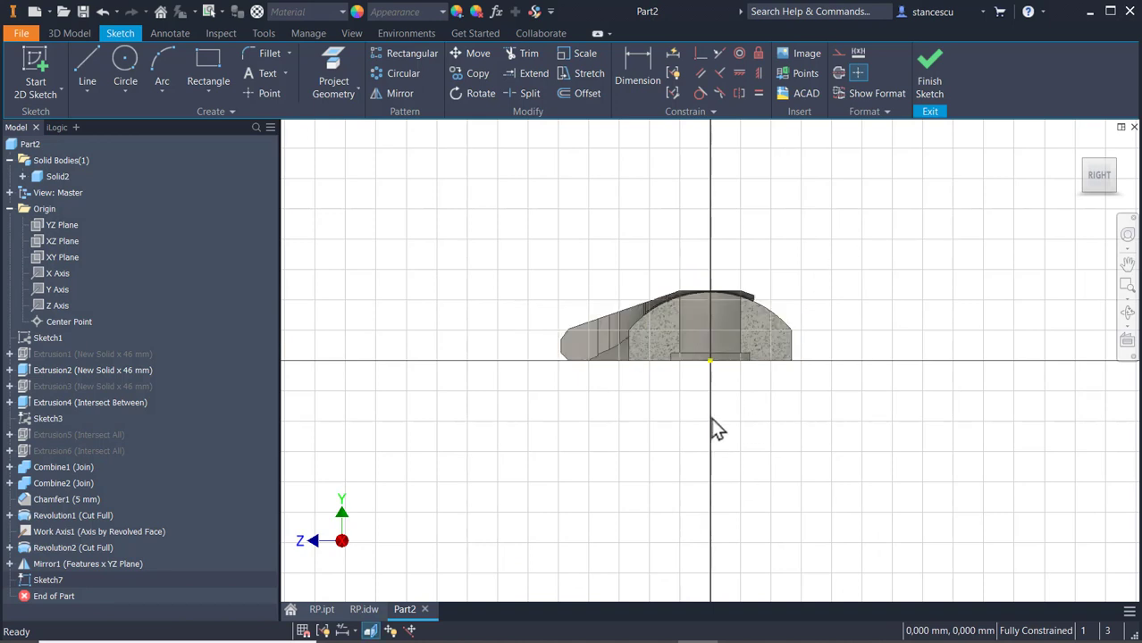
Project the work axis below the plate into the sketch as a point
left_click(332, 67)
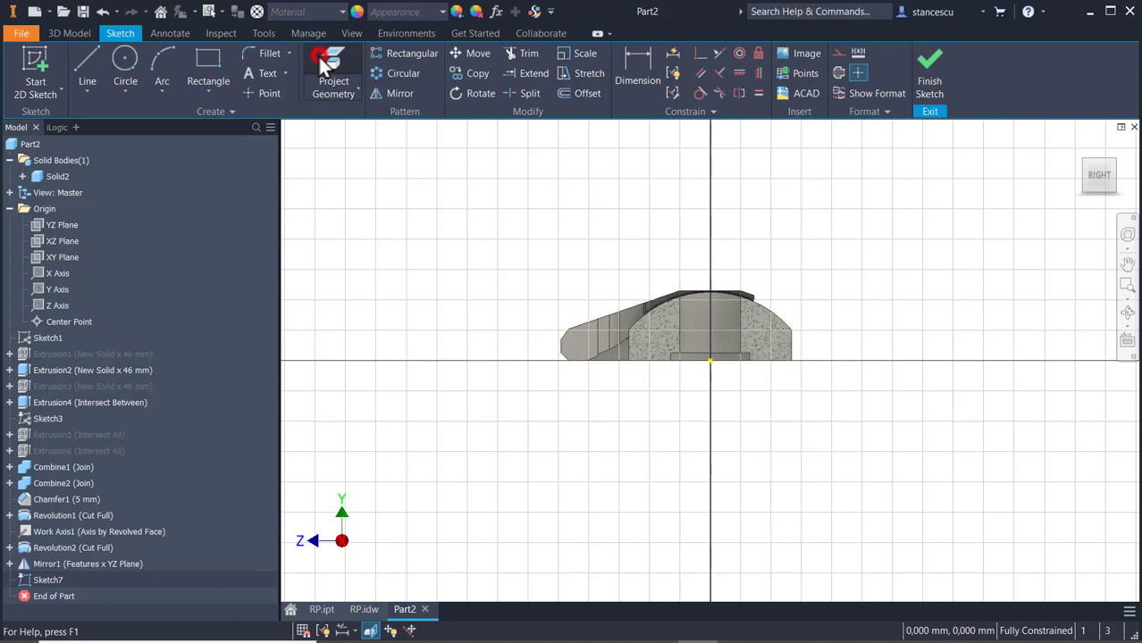
middle_click_drag(765, 459, 790, 441, "shift")
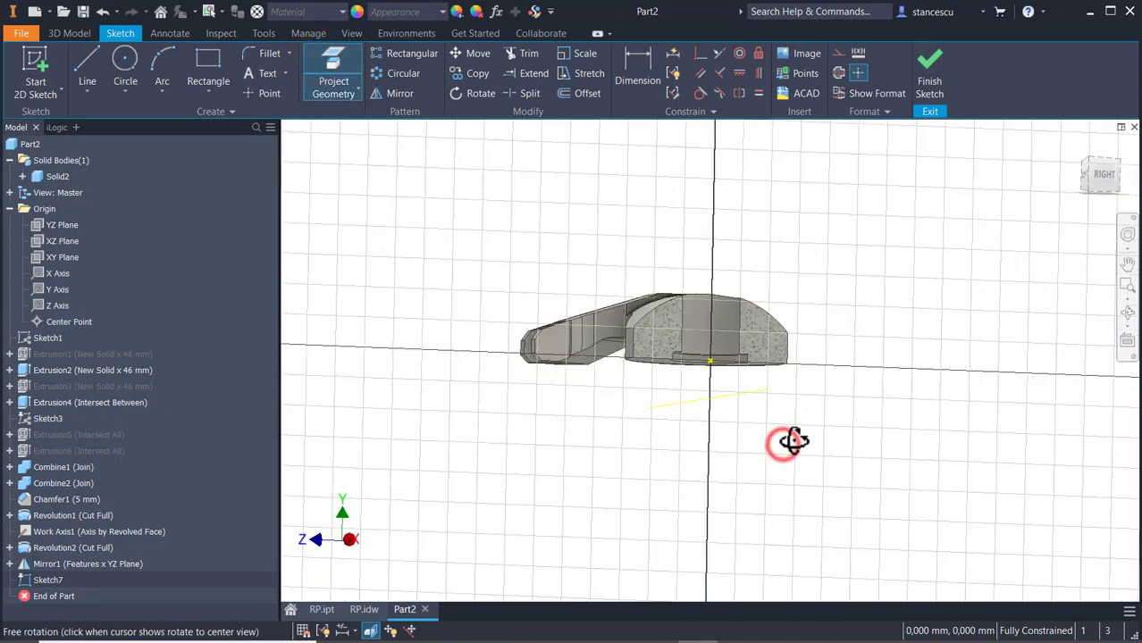
left_click(737, 397)
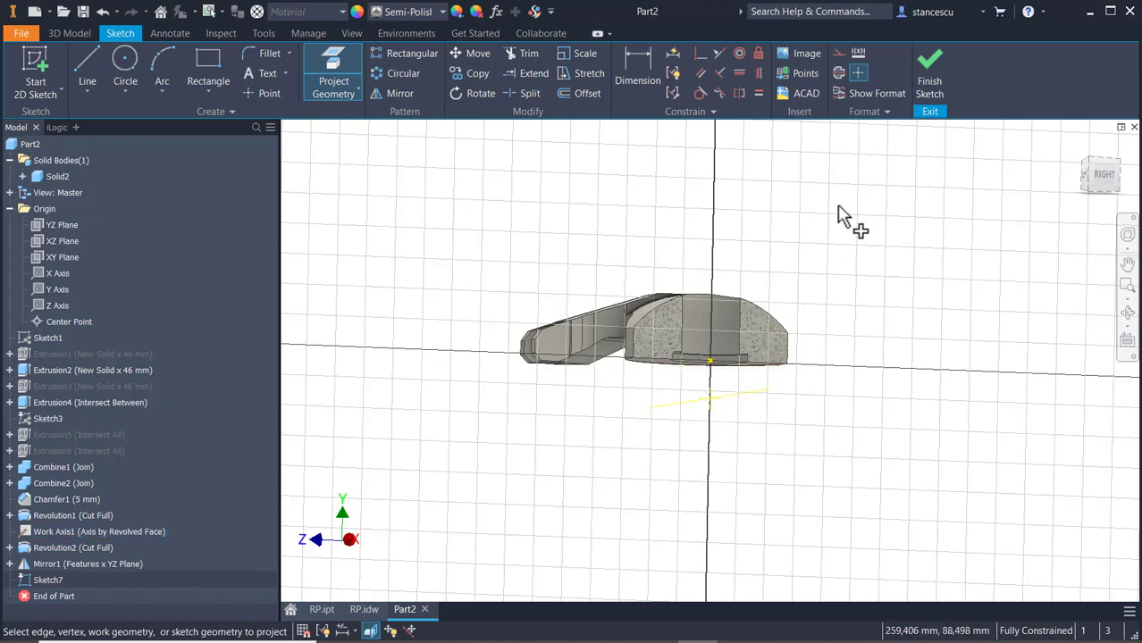
key("Escape")
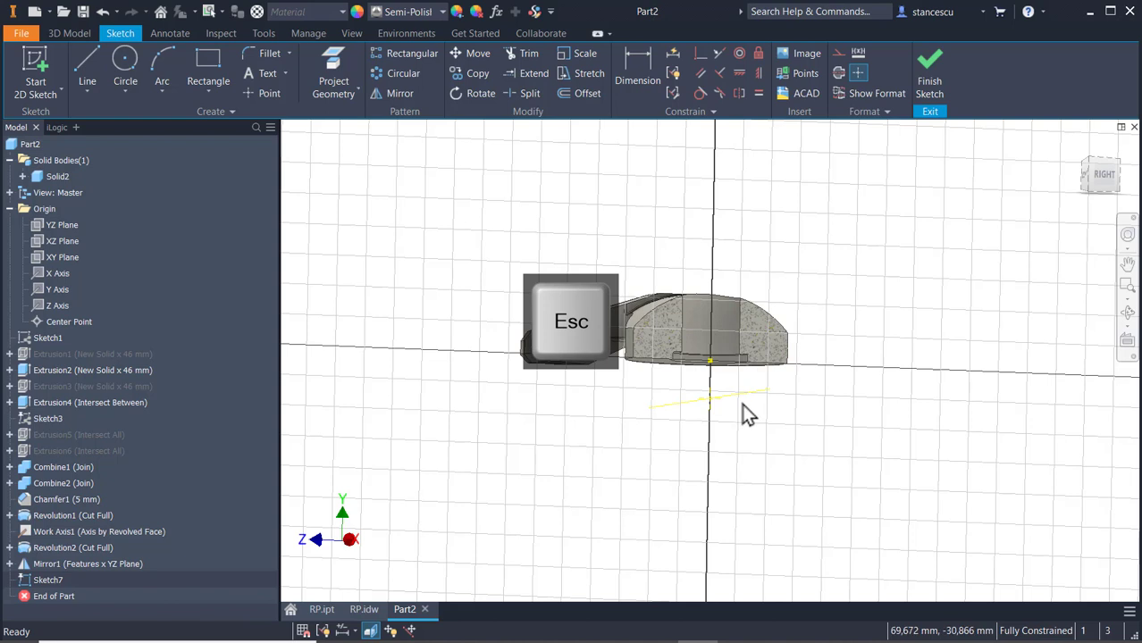
right_click(747, 400)
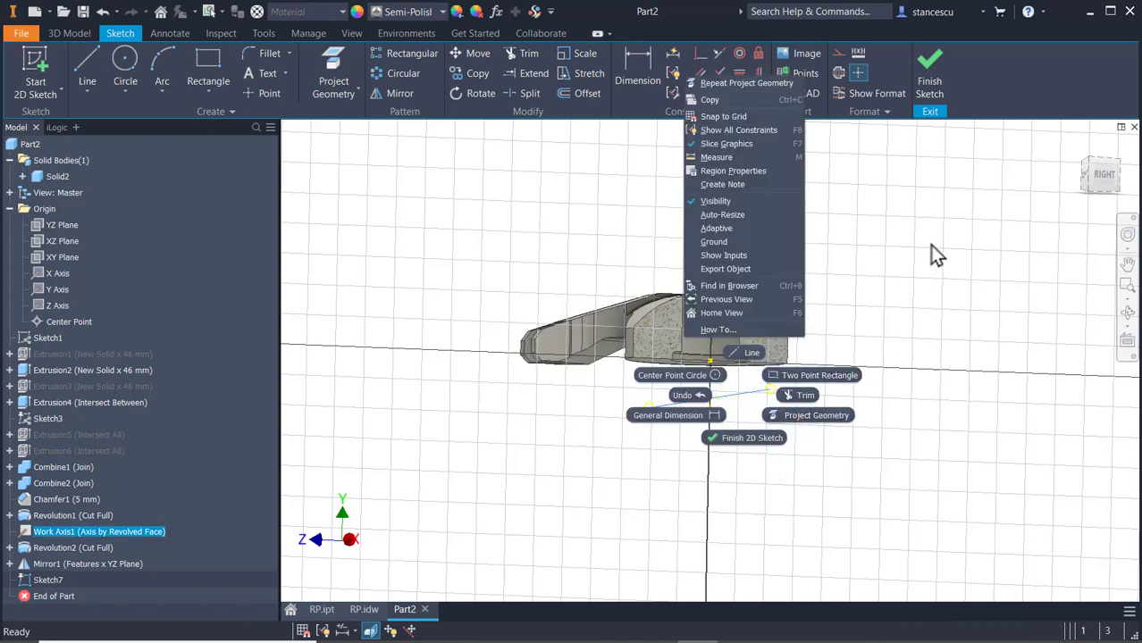
key("Escape")
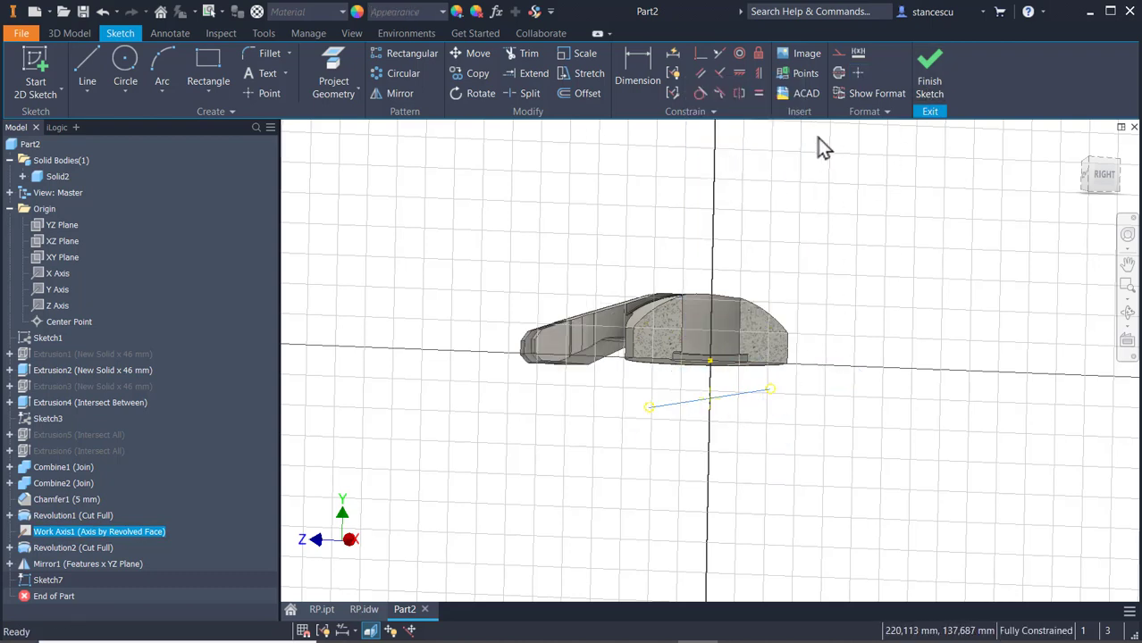
Draw two connected lines meeting at the projected axis point, about 91 and 92 mm long and about 33° apart, extending above the plate
left_click(1103, 179)
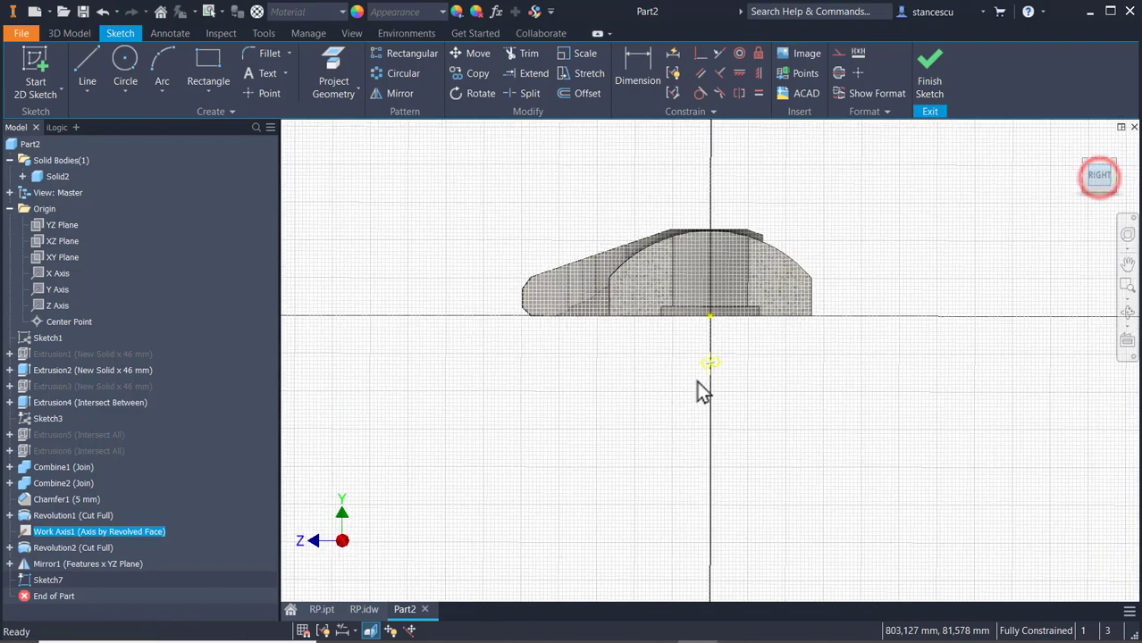
scroll(770, 356, "up", 3)
middle_click_drag(774, 357, 777, 461)
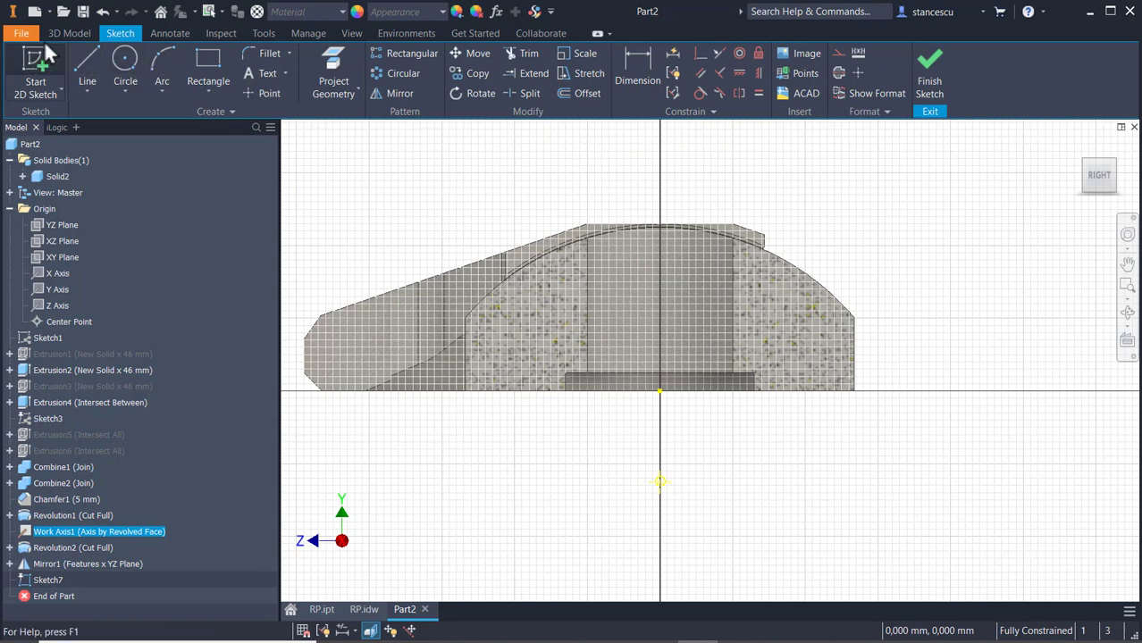
left_click(83, 67)
left_click(546, 169)
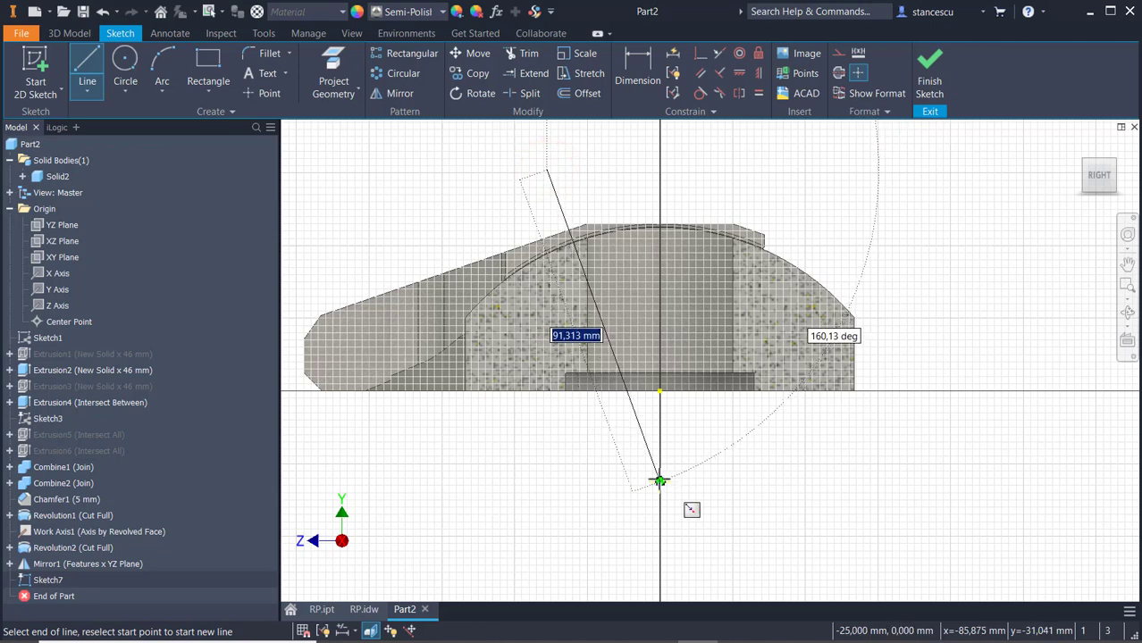
left_click(659, 480)
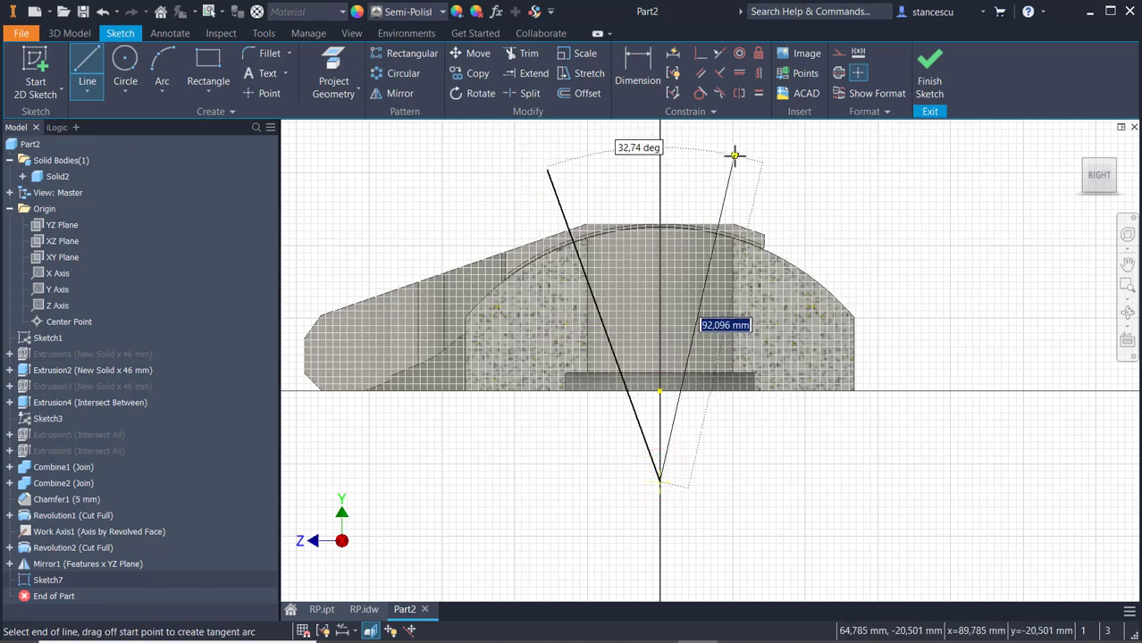
left_click(733, 158)
key("Escape")
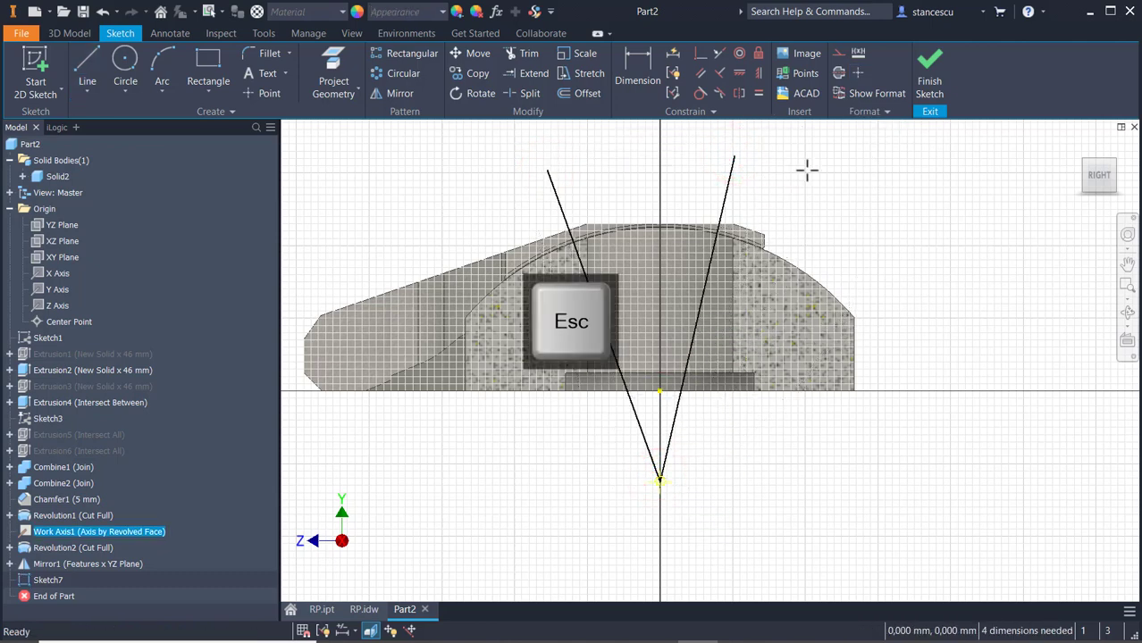
scroll(614, 223, "up", 5)
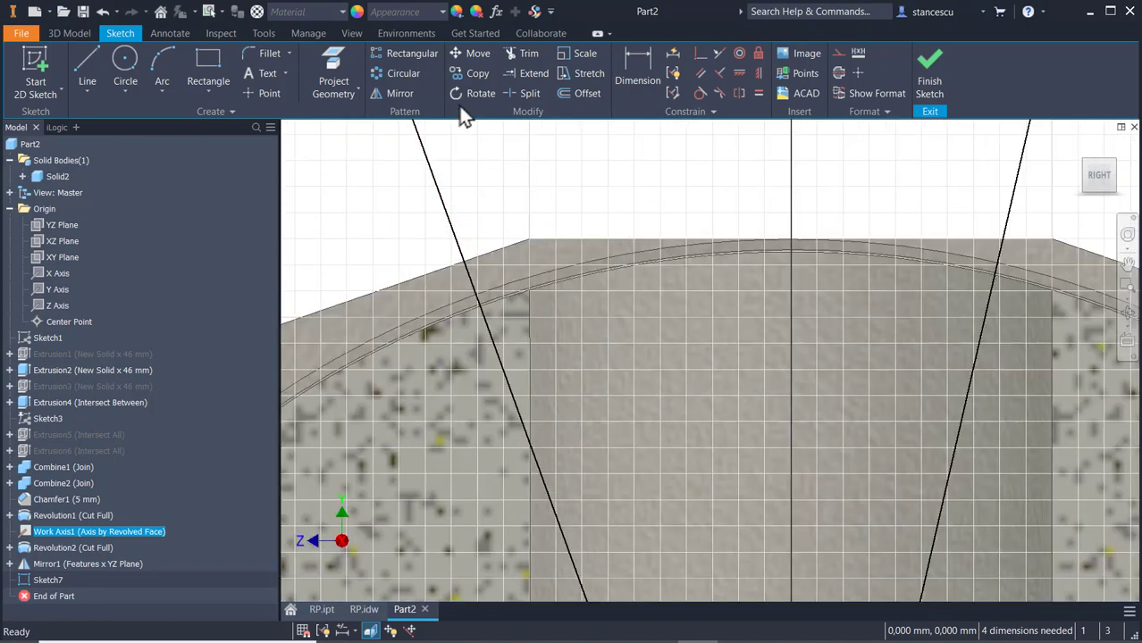
Project the lower arc edge of the curved top into the sketch and trim both inclined lines where they cross it
left_click(332, 67)
scroll(562, 304, "up", 3)
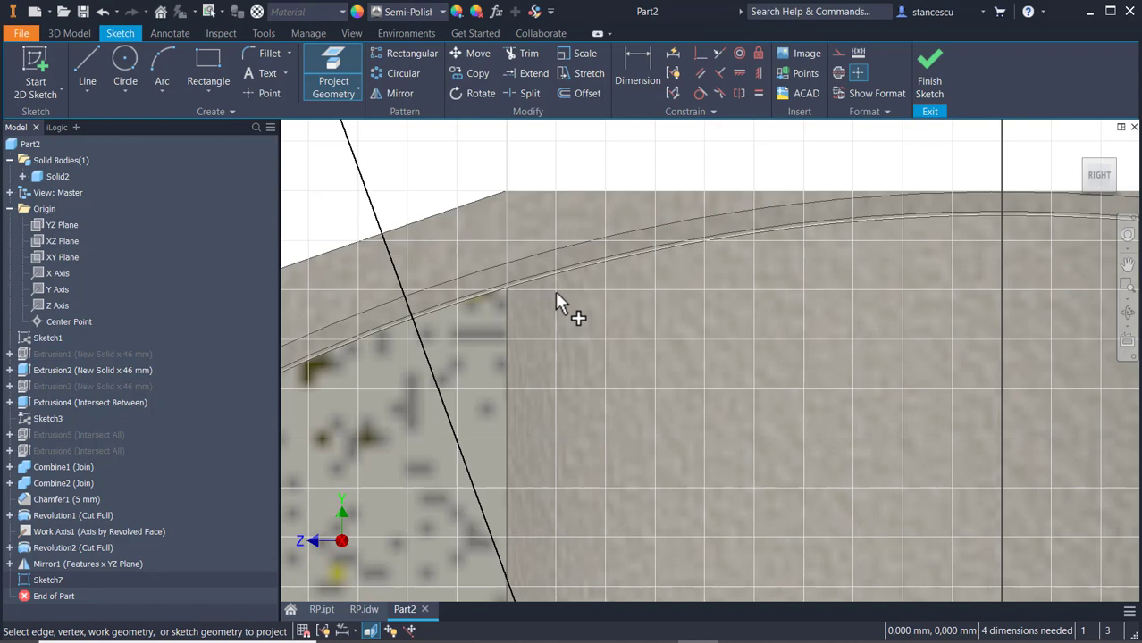
left_click(489, 296)
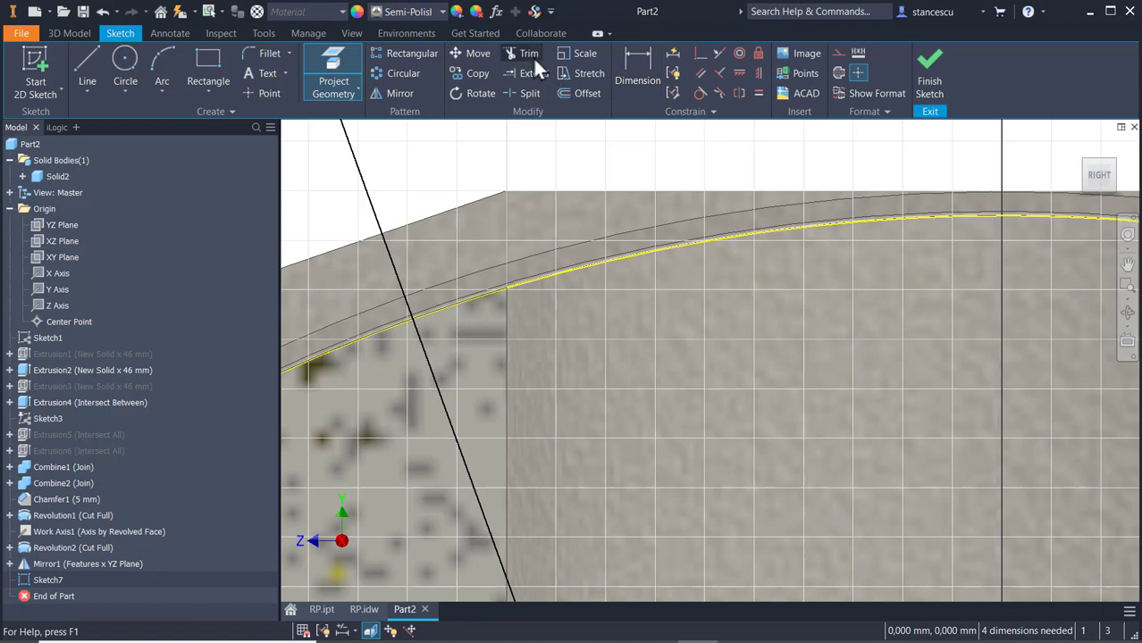
left_click(530, 54)
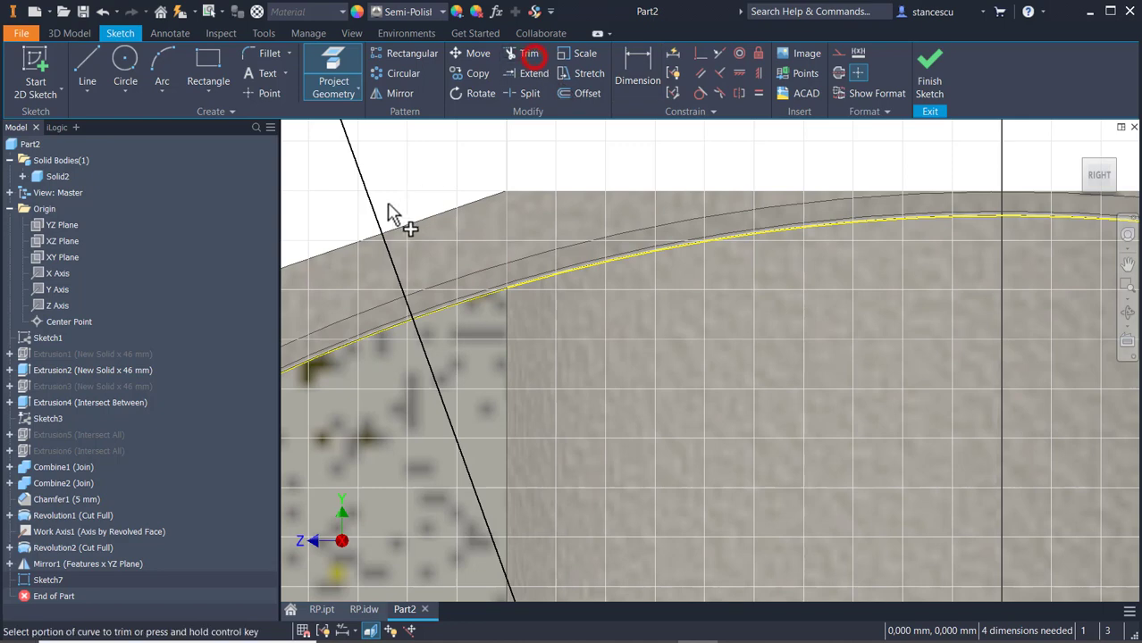
left_click(379, 221)
scroll(604, 326, "up", 2)
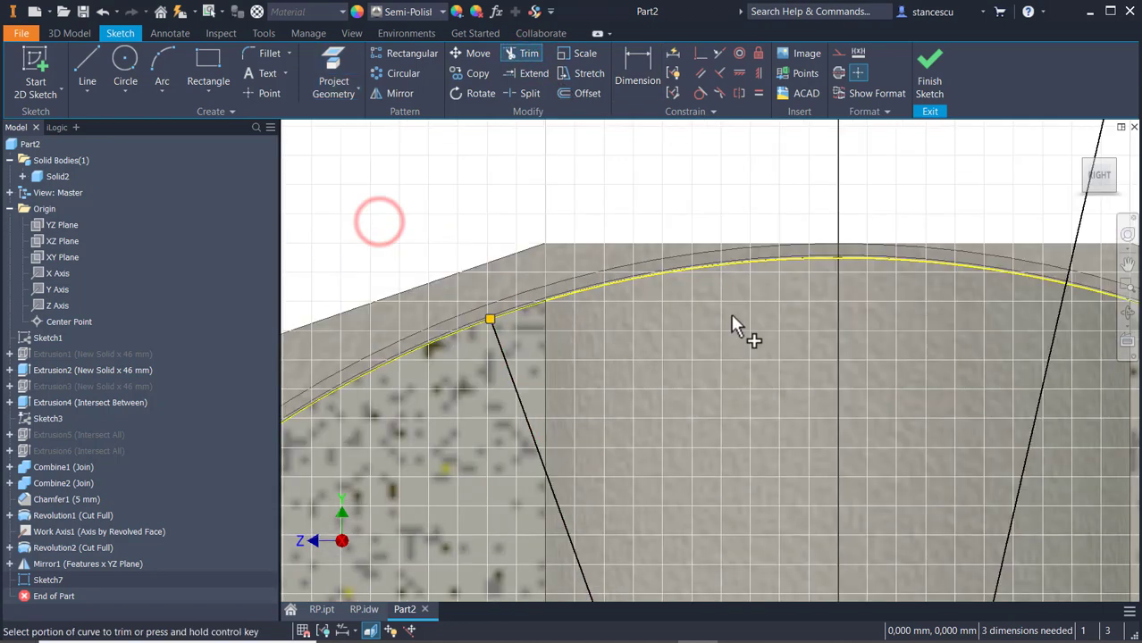
left_click(1073, 244)
scroll(715, 313, "up", 3)
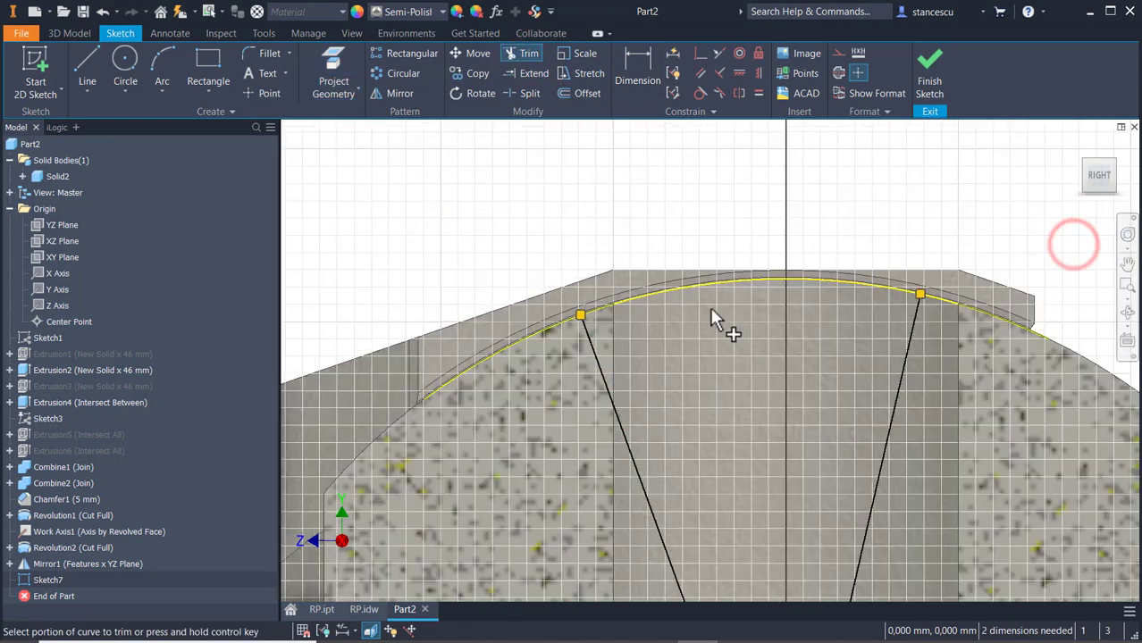
Project the Y axis into the sketch and dimension the left inclined line at 20° from it
left_click(337, 70)
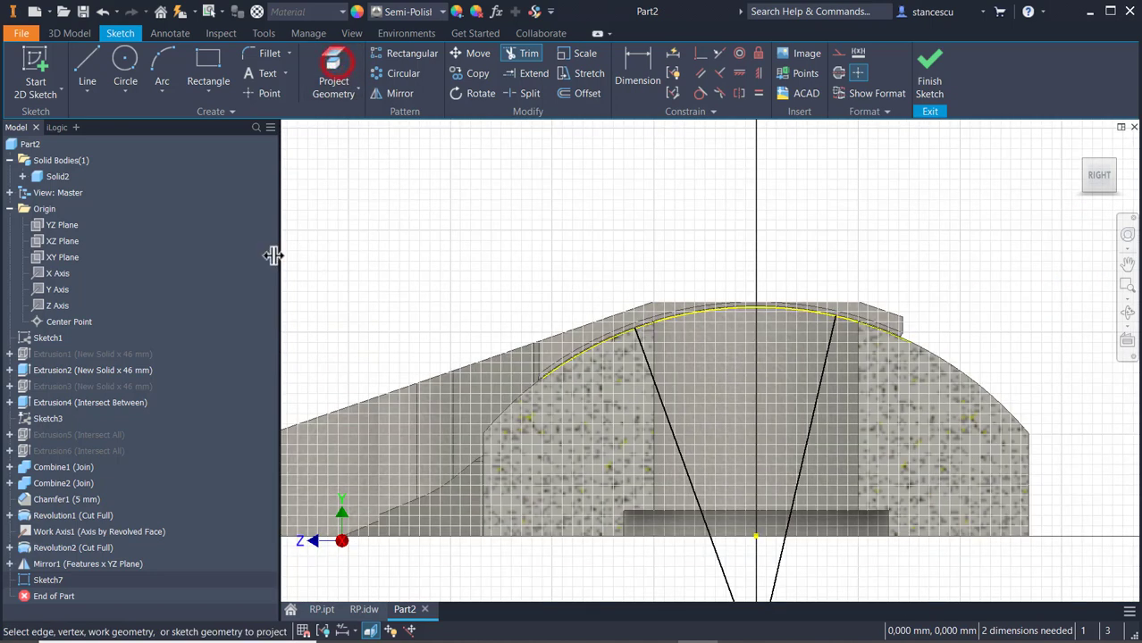
left_click(57, 293)
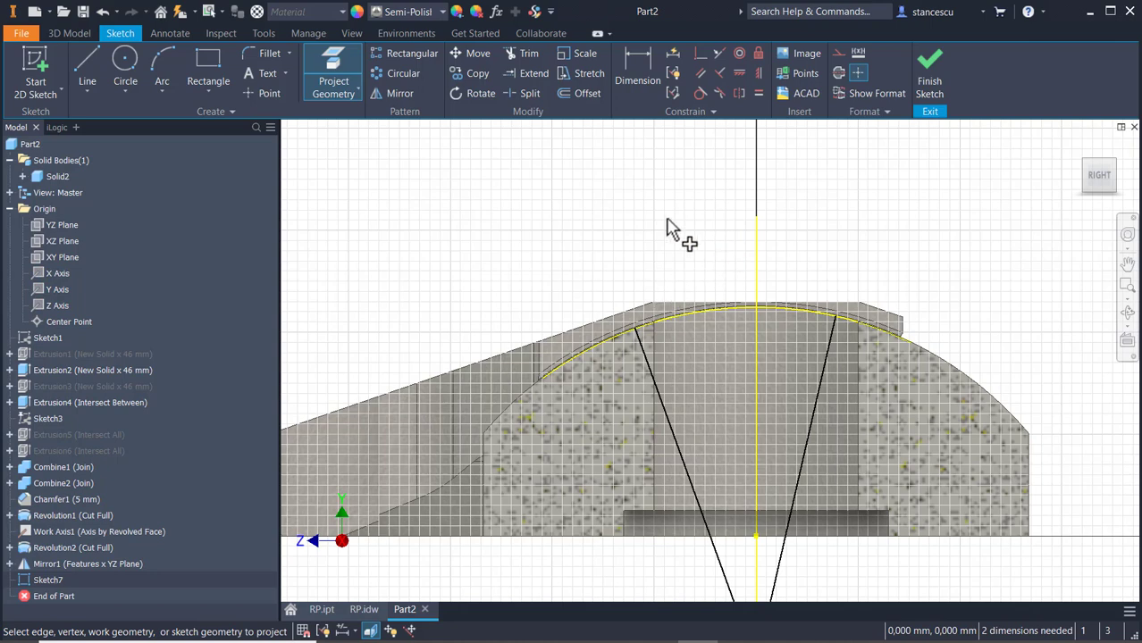
left_click(636, 62)
left_click(641, 342)
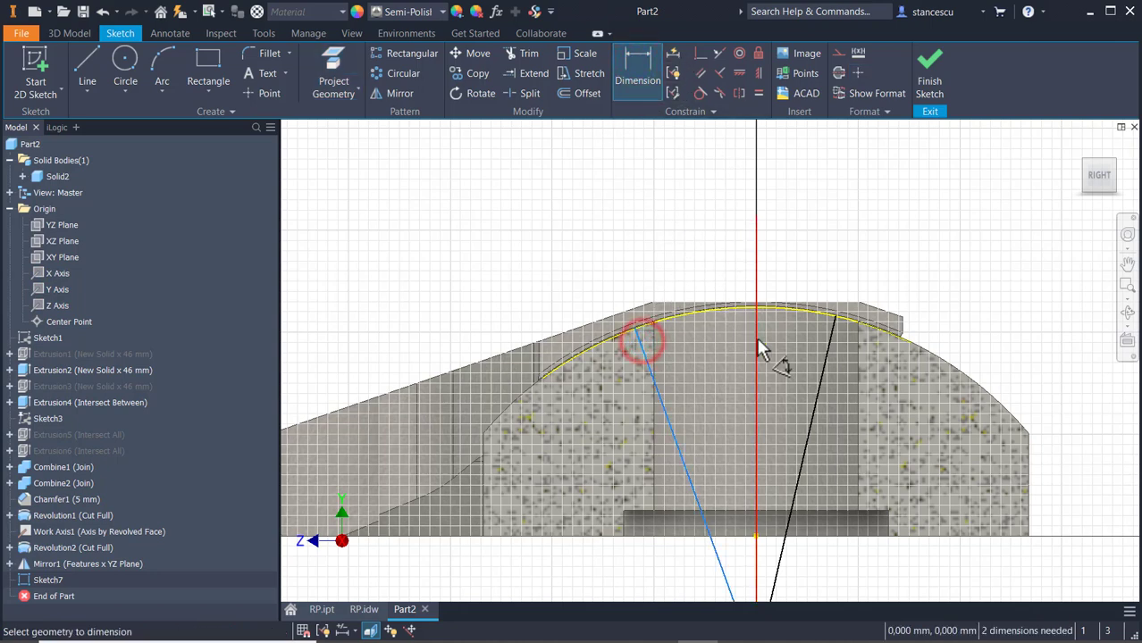
left_click(756, 339)
left_click(683, 251)
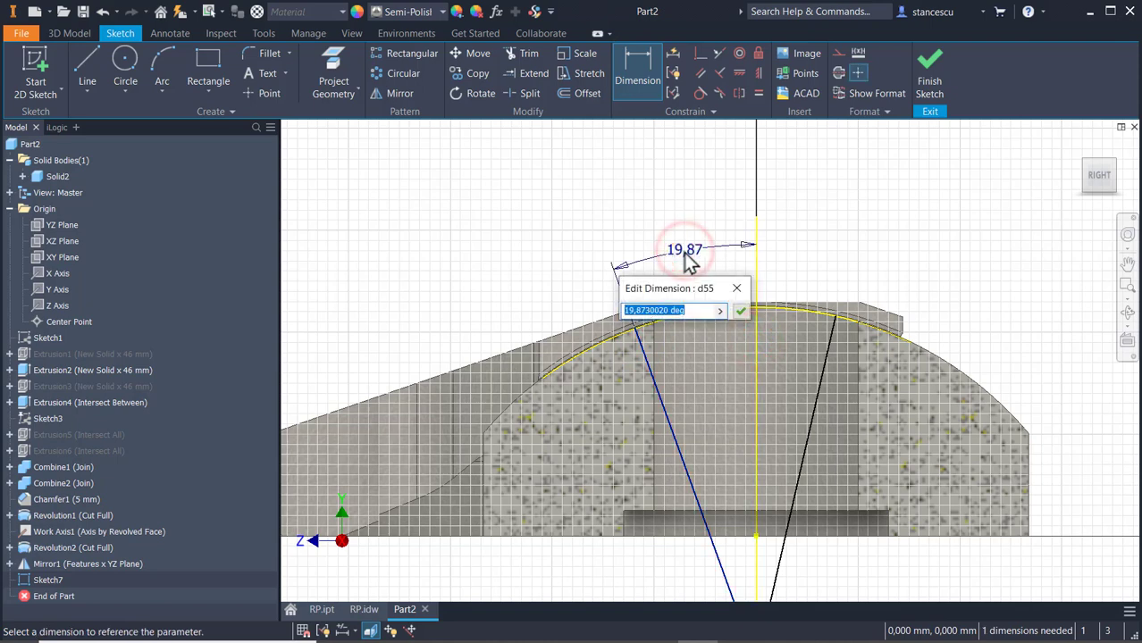
type("20")
key("Return")
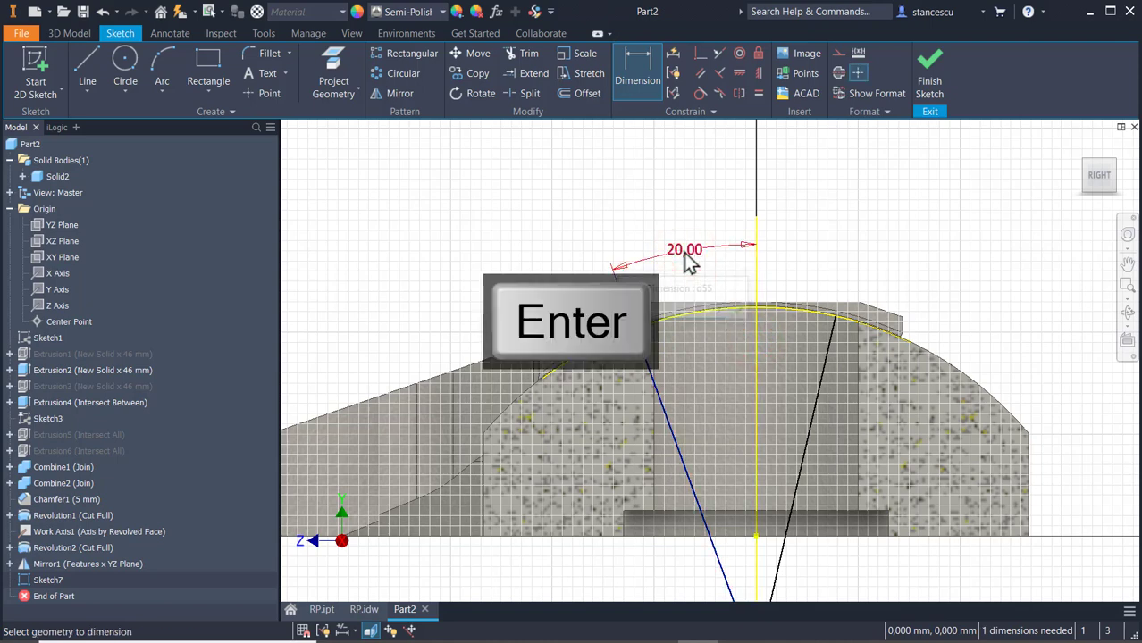
Dimension the right inclined line's angle from the projected Y axis, link it to the first angle d55, and finish the sketch
left_click(756, 393)
left_click(805, 437)
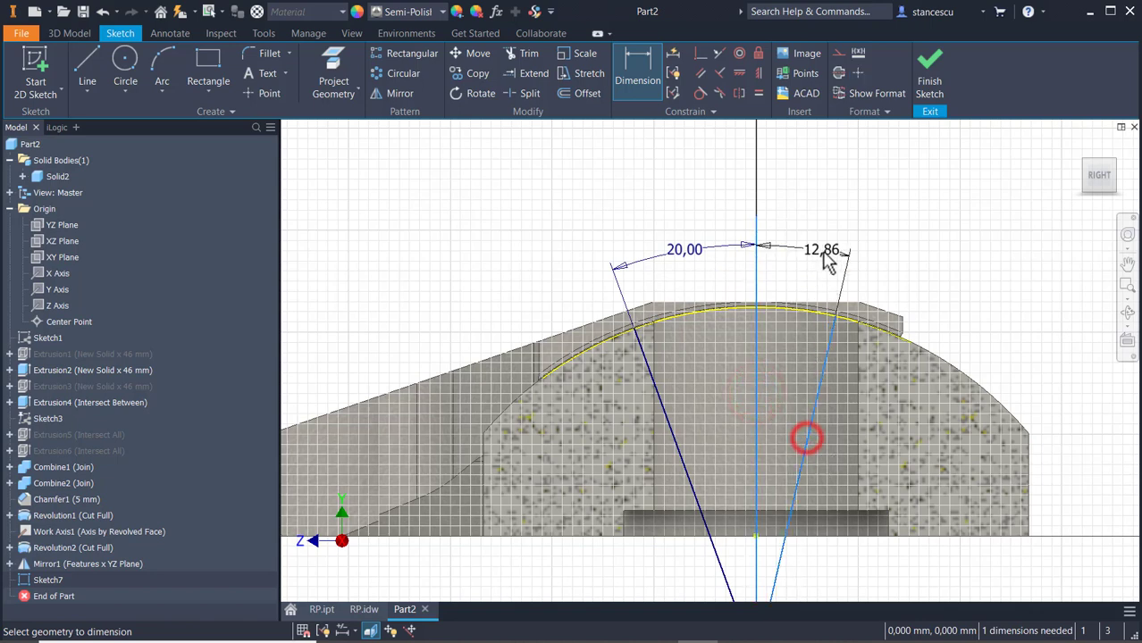
left_click(820, 248)
left_click(692, 255)
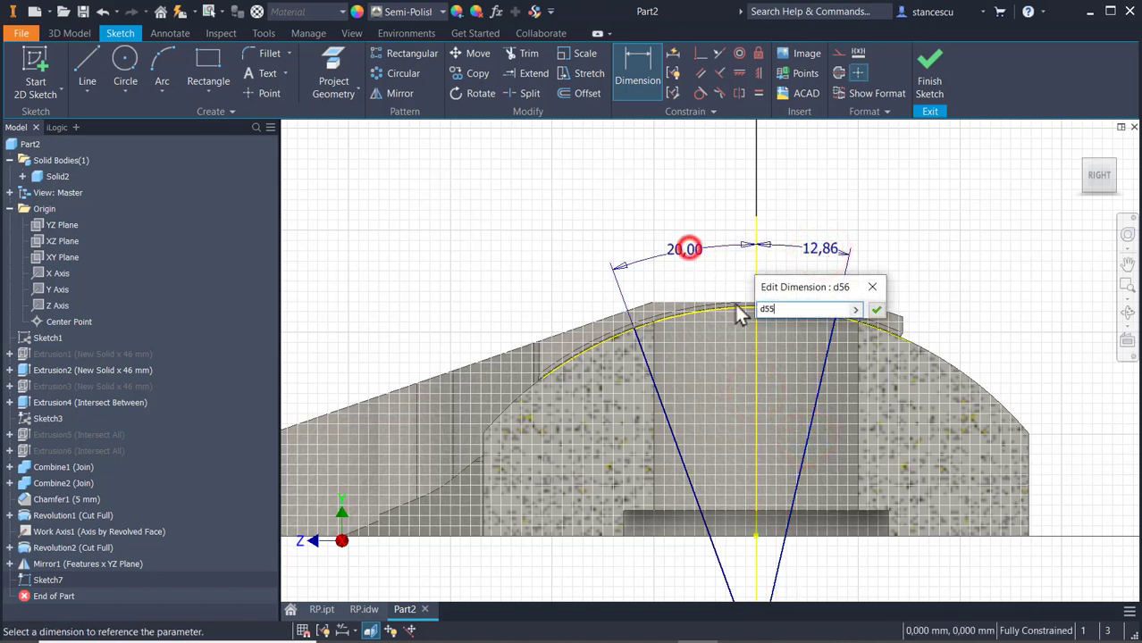
left_click(877, 311)
scroll(813, 339, "down", 2)
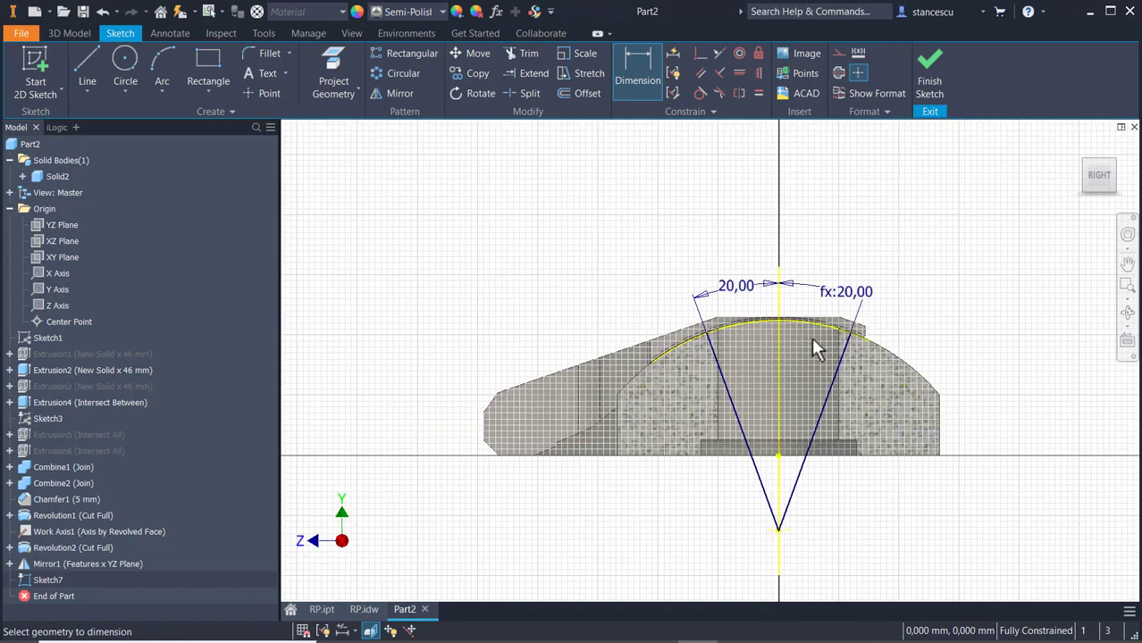
middle_click_drag(633, 225, 612, 189)
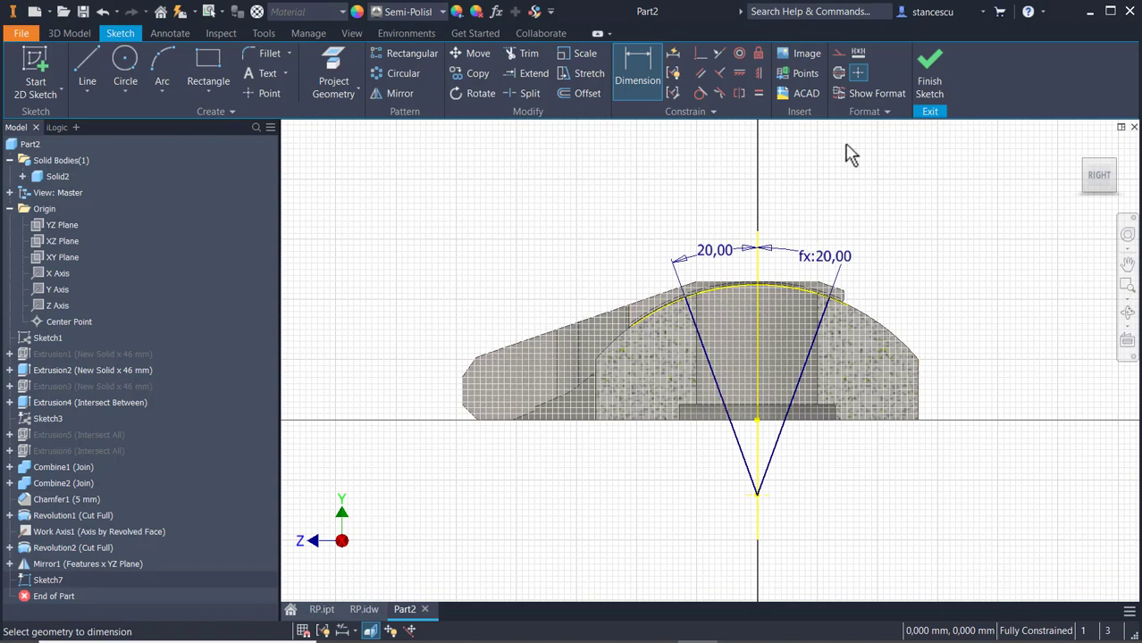
left_click(929, 70)
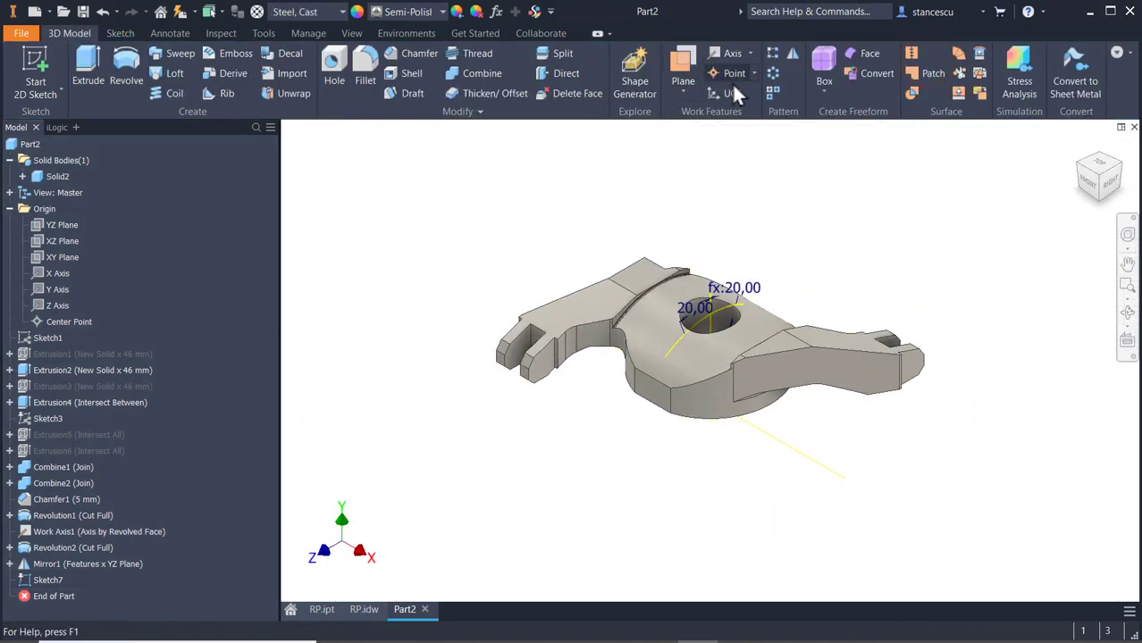
Create a work point at the intersection of the two inclined sketch lines below the plate
left_click(734, 75)
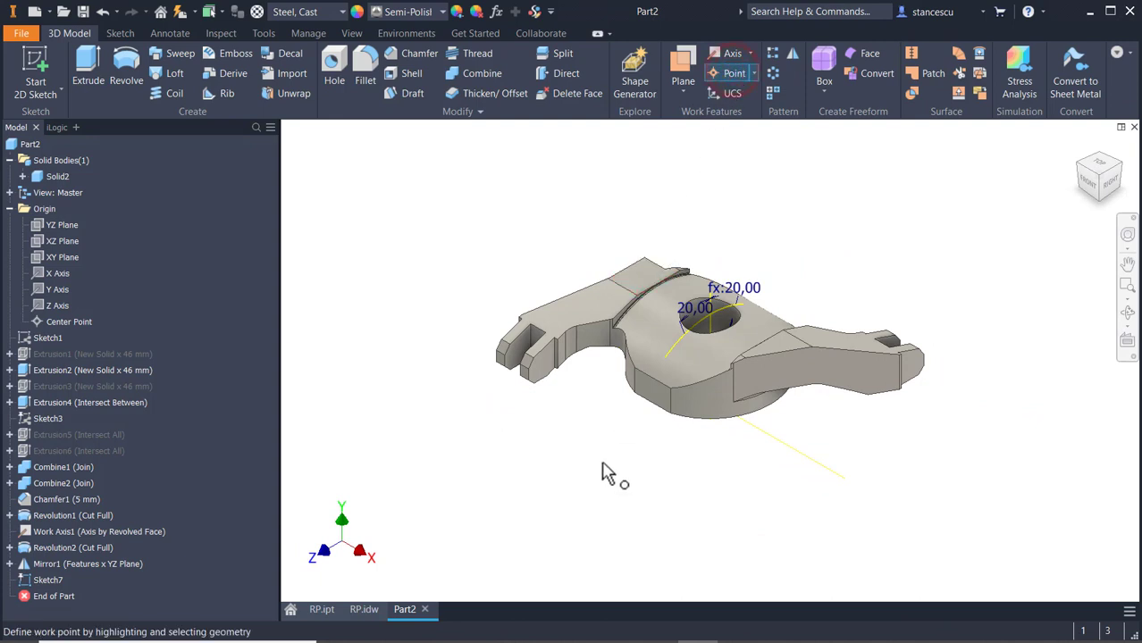
middle_click_drag(606, 472, 604, 423, "shift")
scroll(661, 416, "down", 3)
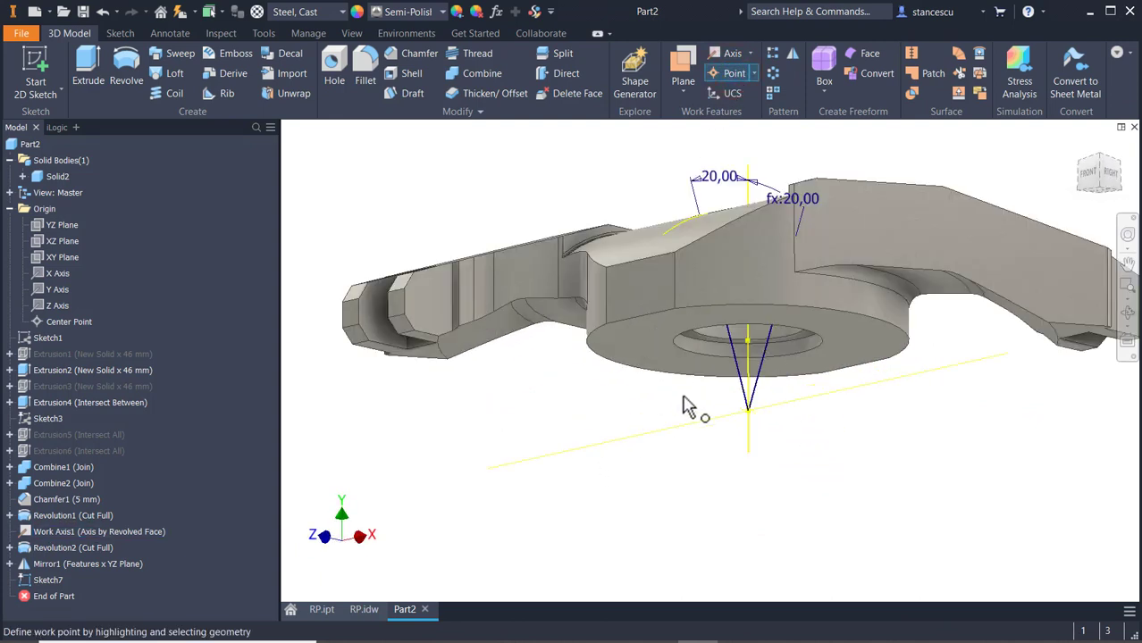
left_click(731, 358)
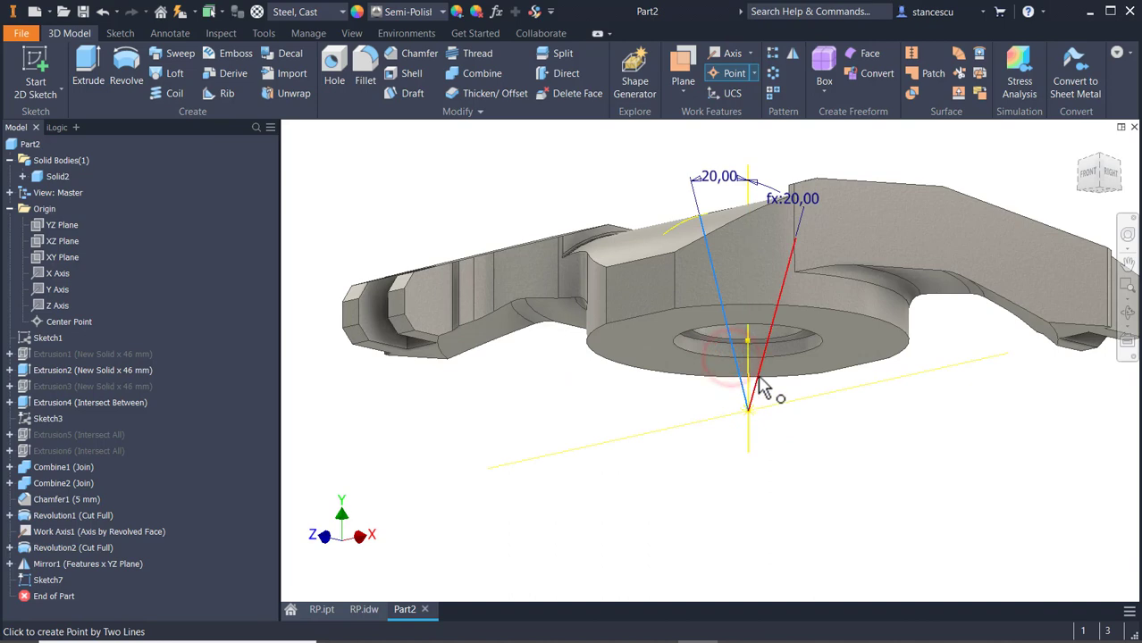
left_click(757, 376)
key("Escape")
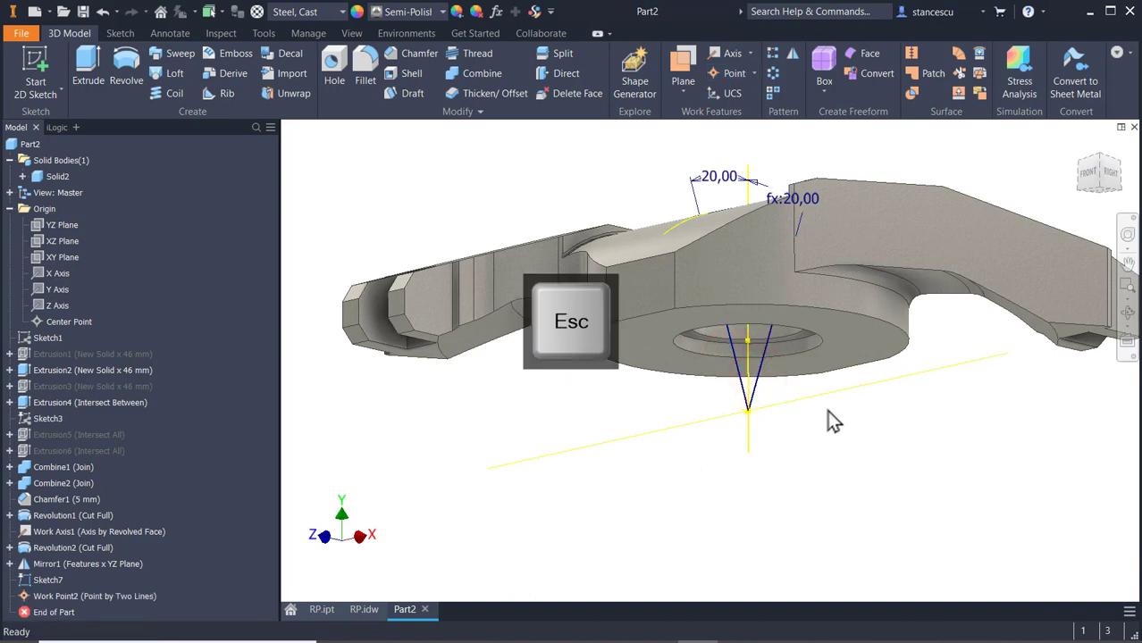
Hide the horizontal work axis that passes below the plate
left_click(840, 393)
right_click(838, 391)
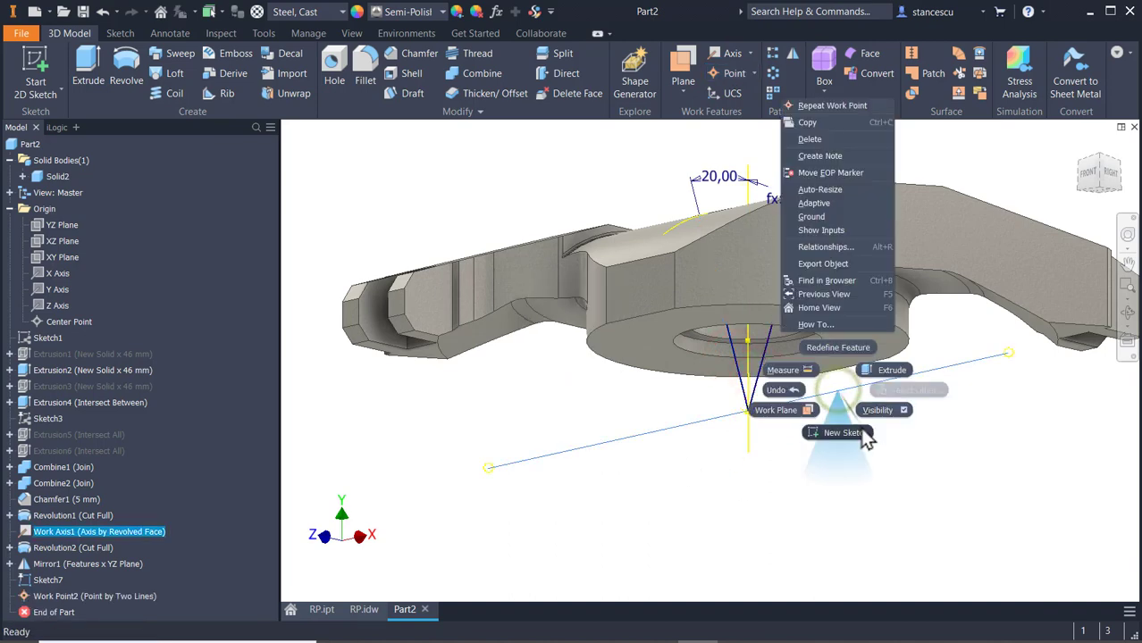
left_click(873, 411)
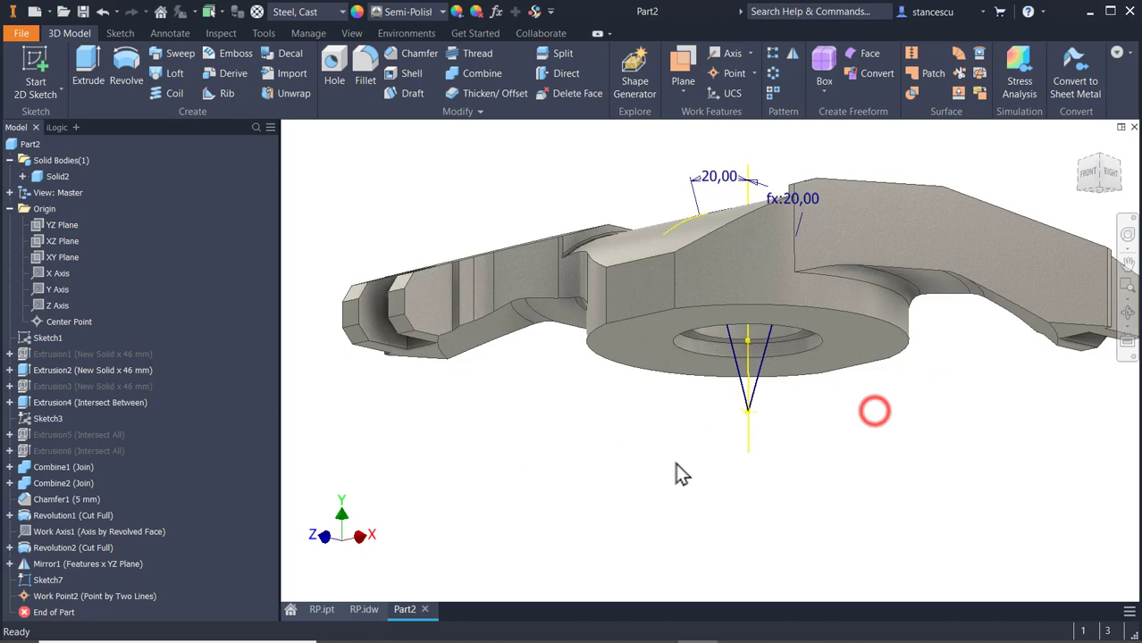
Create a work axis along each of the two inclined sketch lines
left_click(720, 51)
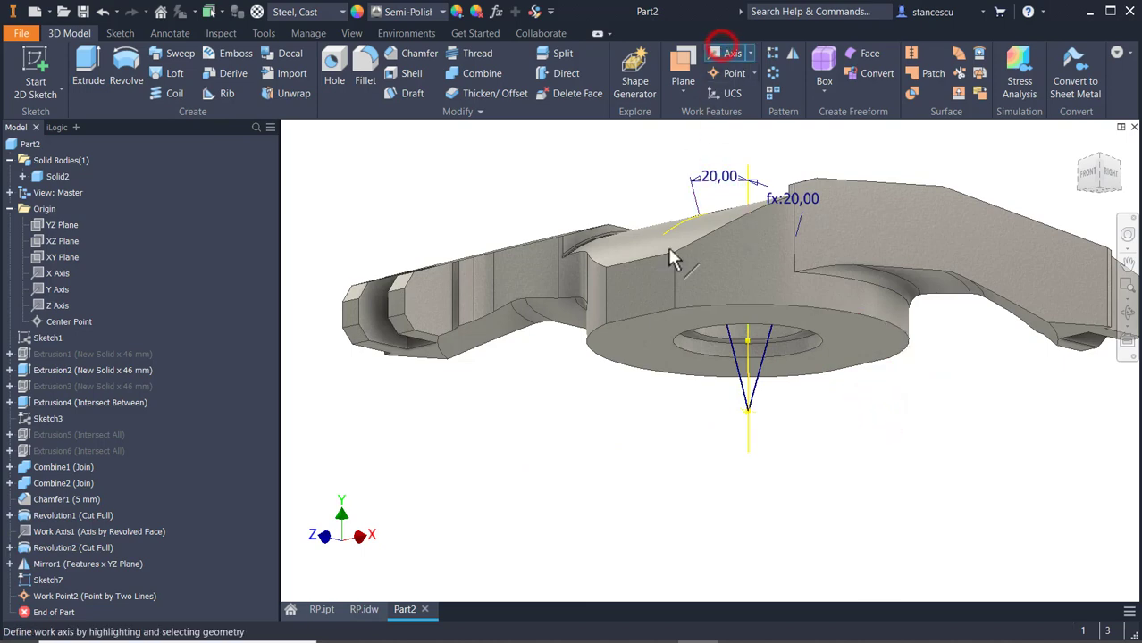
left_click(731, 351)
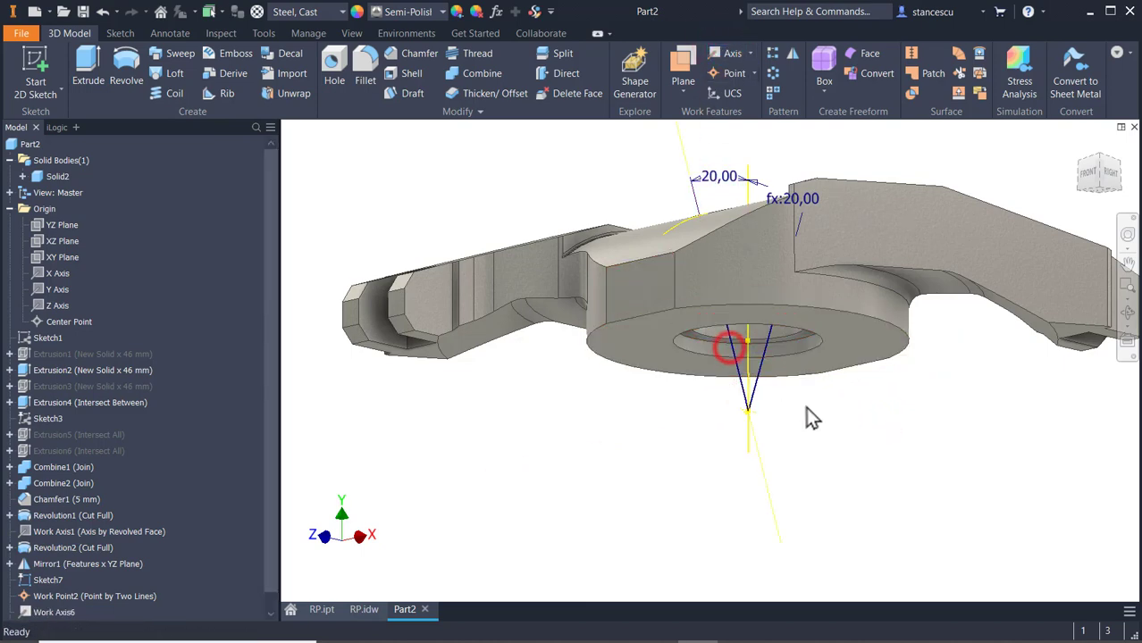
left_click(753, 394)
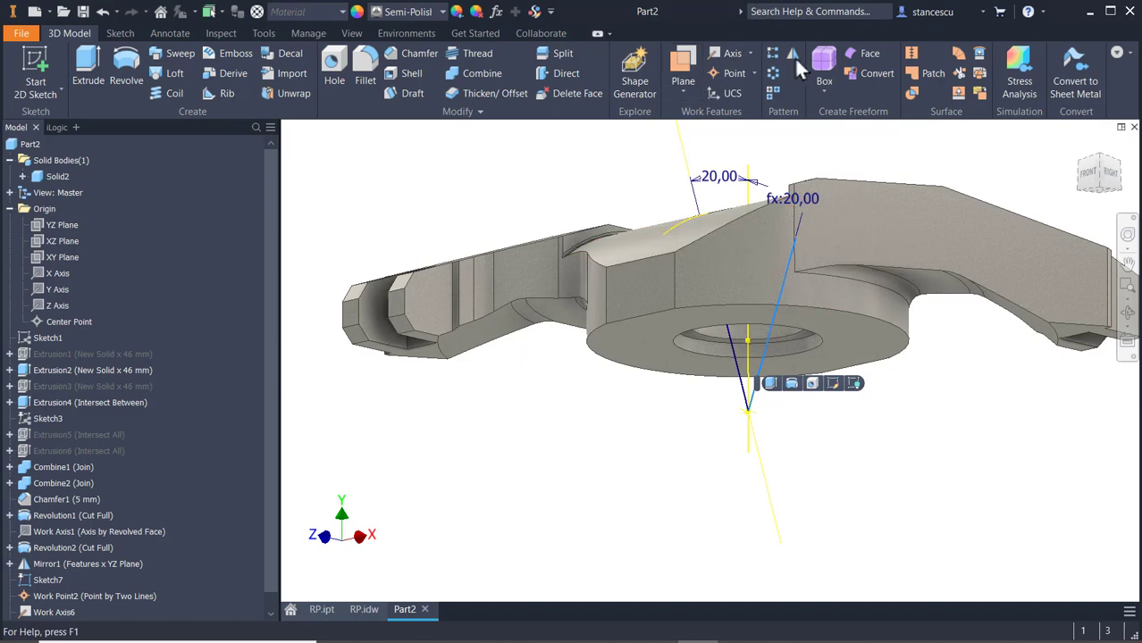
left_click(730, 51)
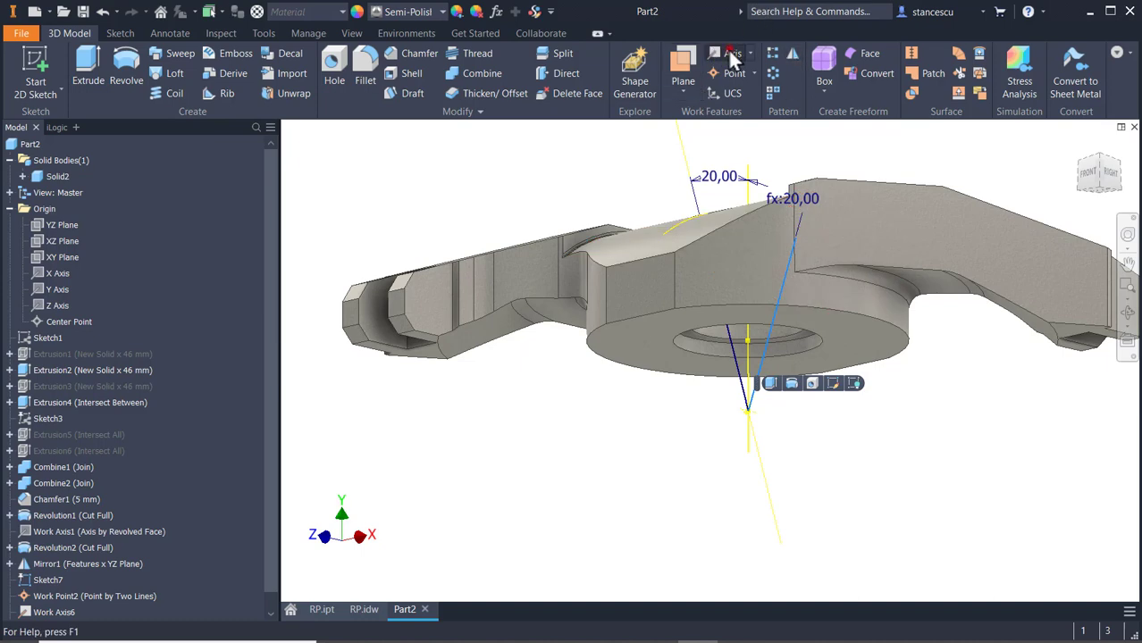
left_click(759, 370)
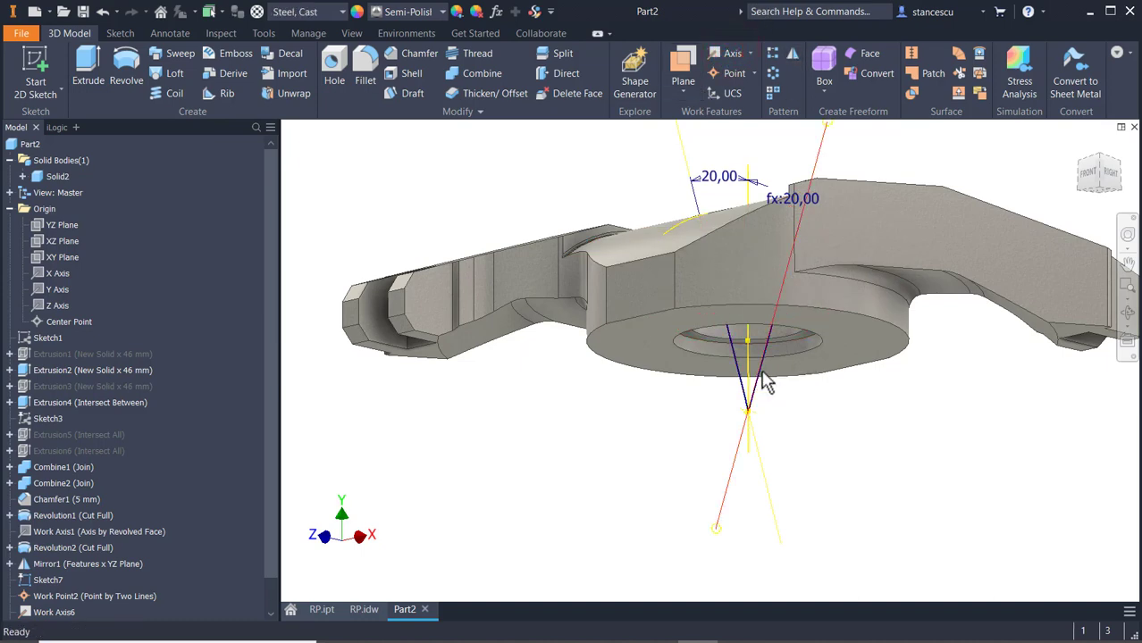
left_click(813, 462)
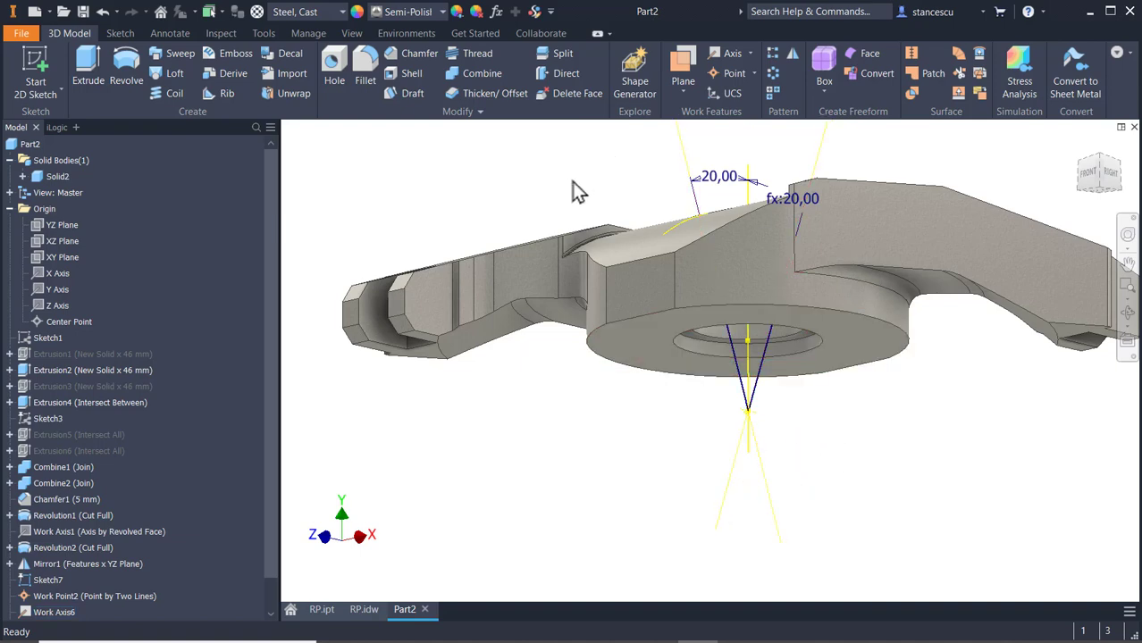
left_click(422, 192)
left_click(336, 69)
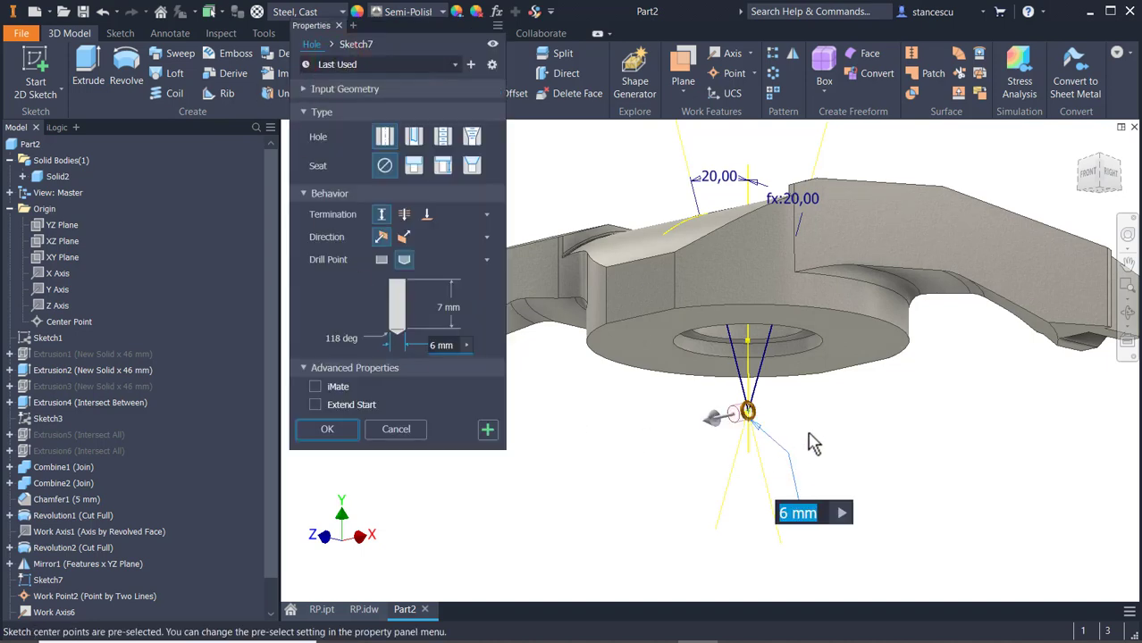
scroll(811, 442, "up", 2)
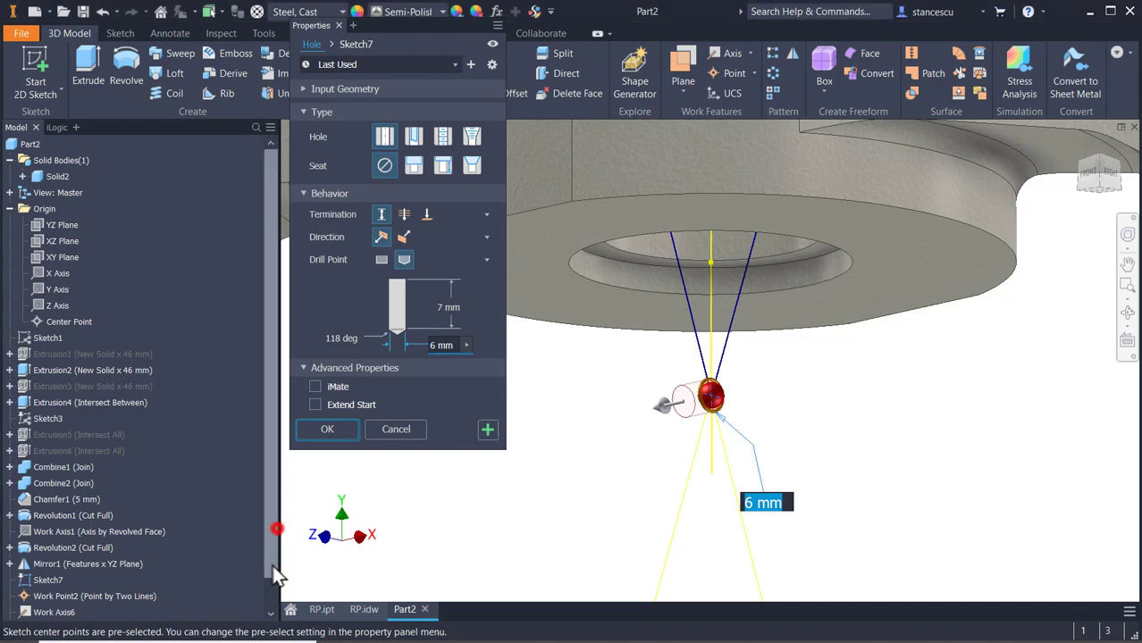
left_click_drag(274, 527, 274, 557)
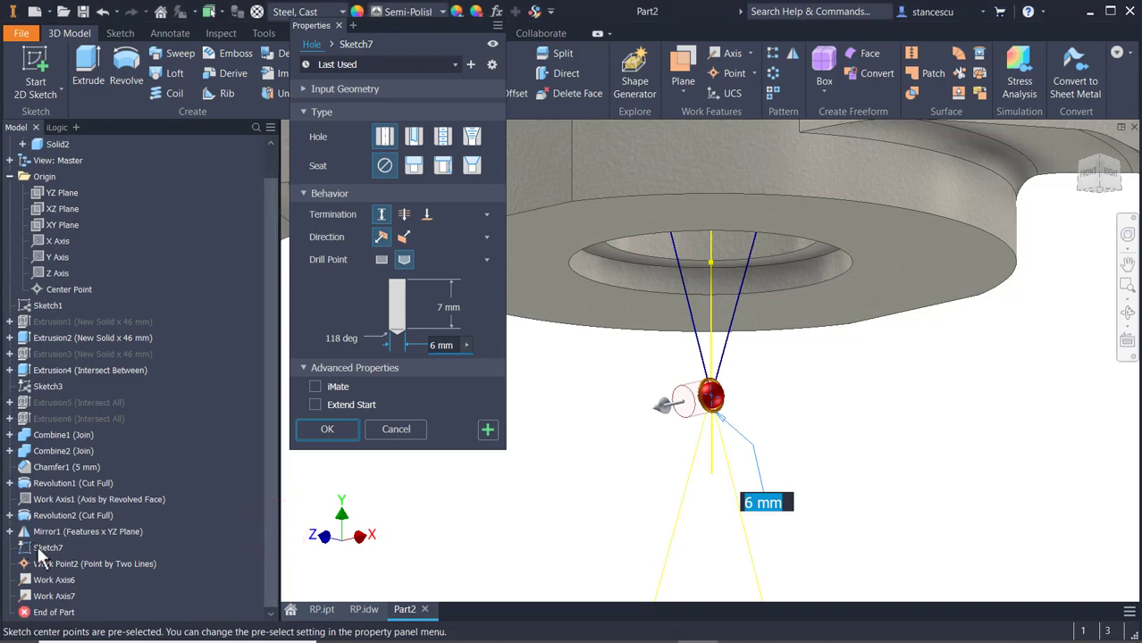
left_click(402, 433)
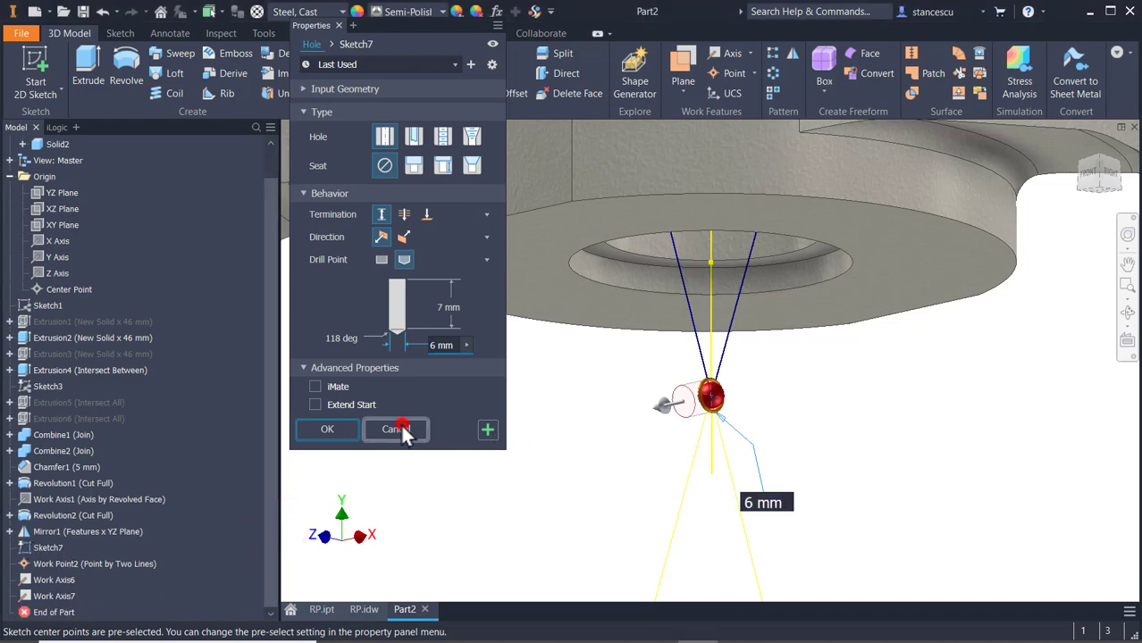
Hide the sketch of the inclined lines and create a 36 mm through-all hole at the work point along the work axis rising to the left
right_click(38, 546)
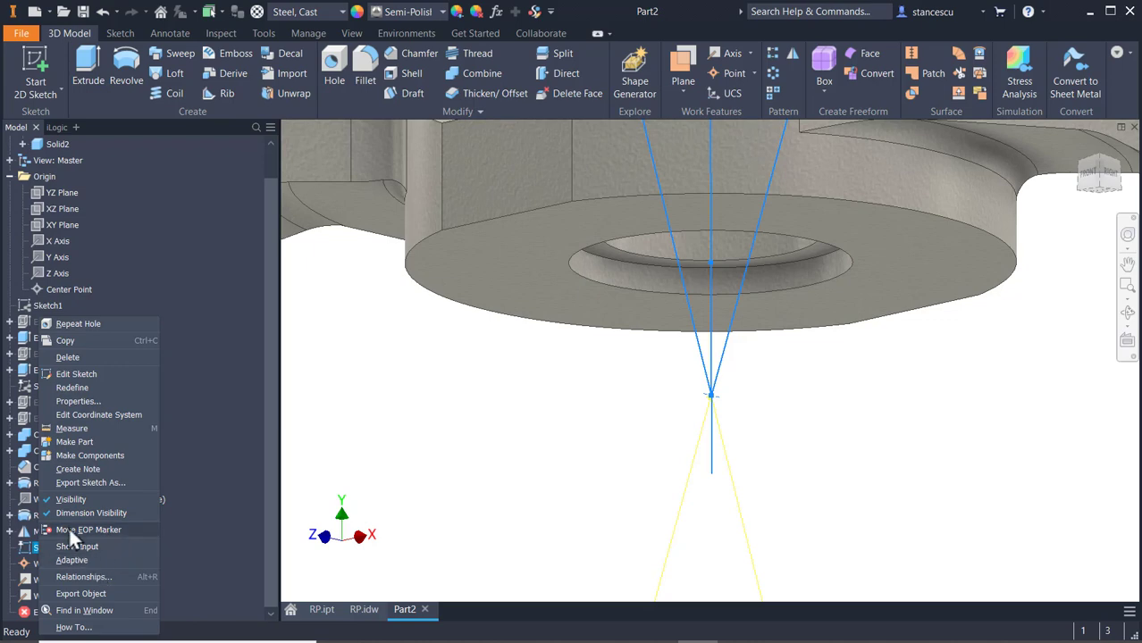
left_click(72, 498)
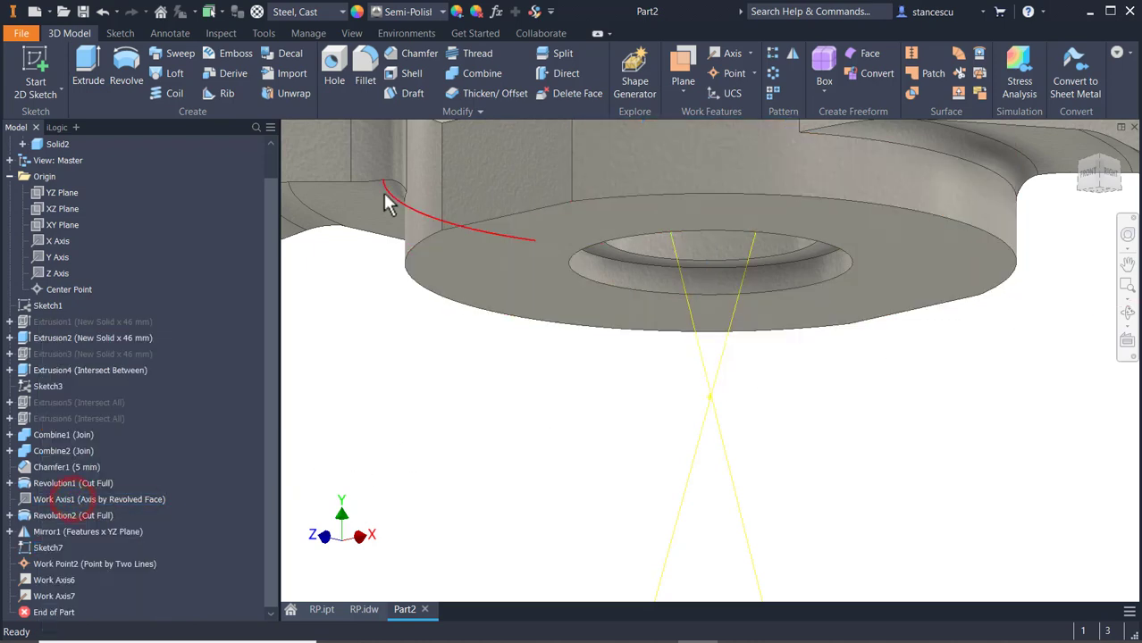
left_click(333, 70)
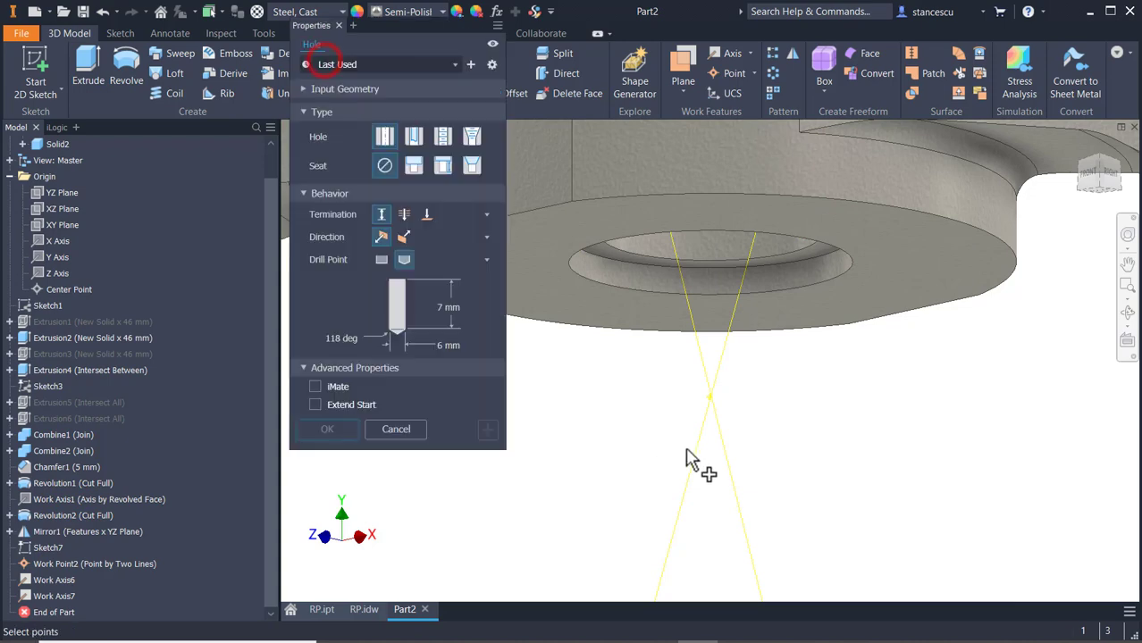
left_click(710, 399)
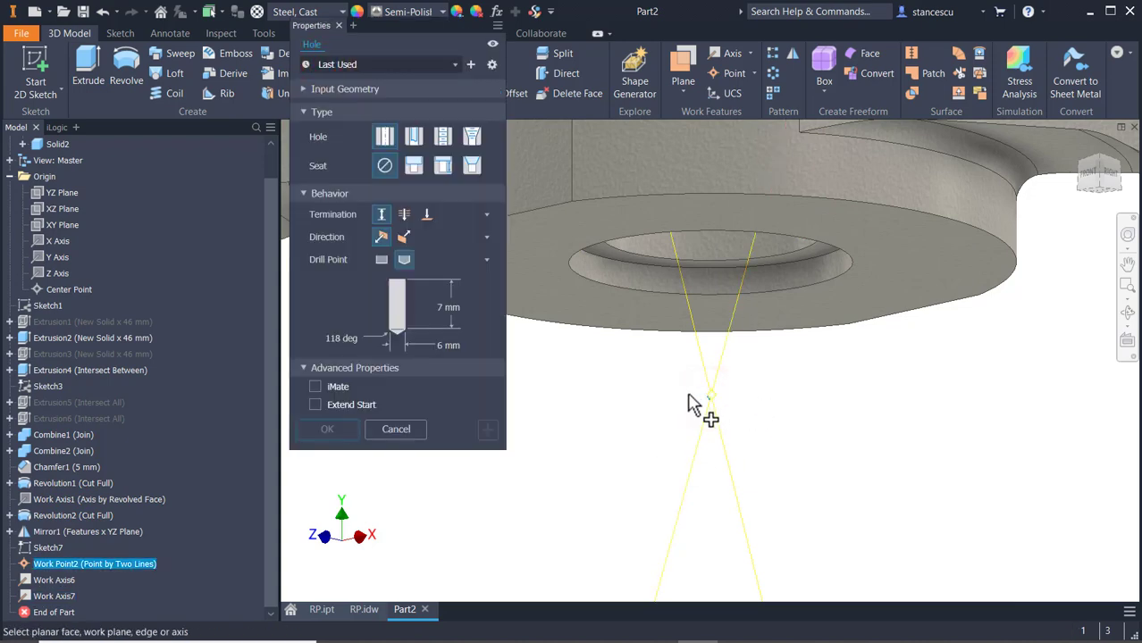
left_click(735, 464)
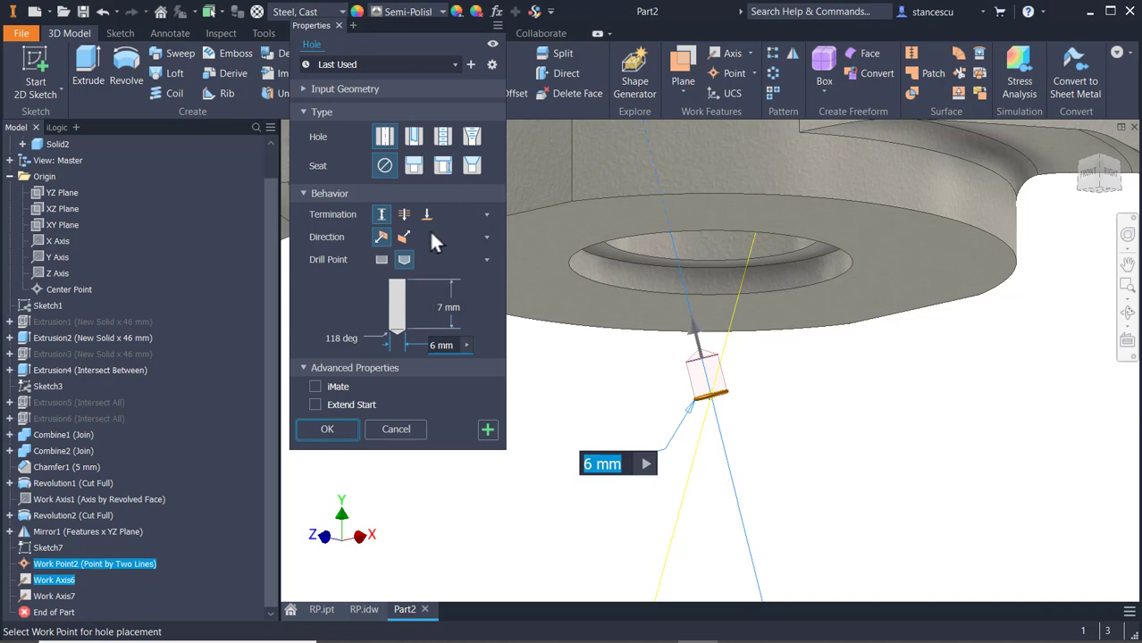
left_click(404, 214)
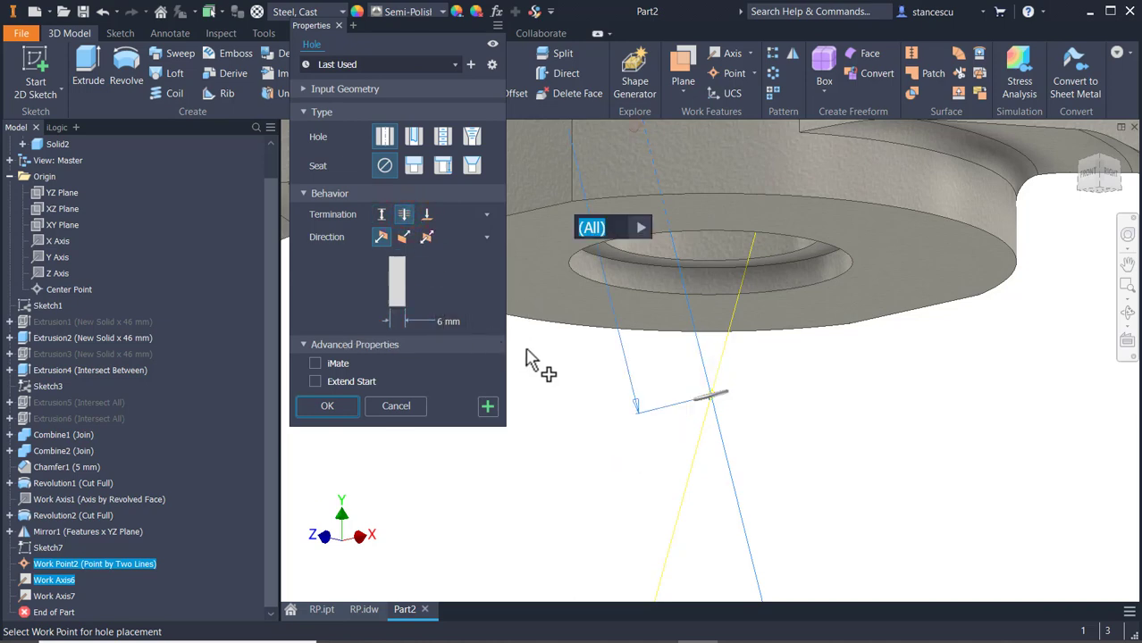
left_click(437, 321)
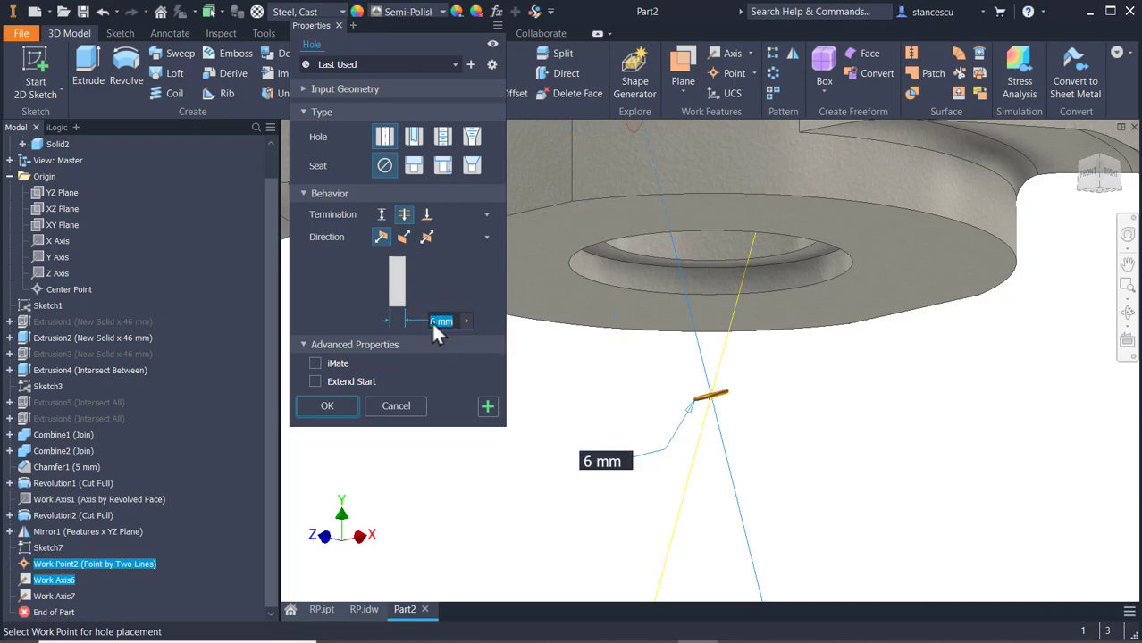
key("Home")
type("3")
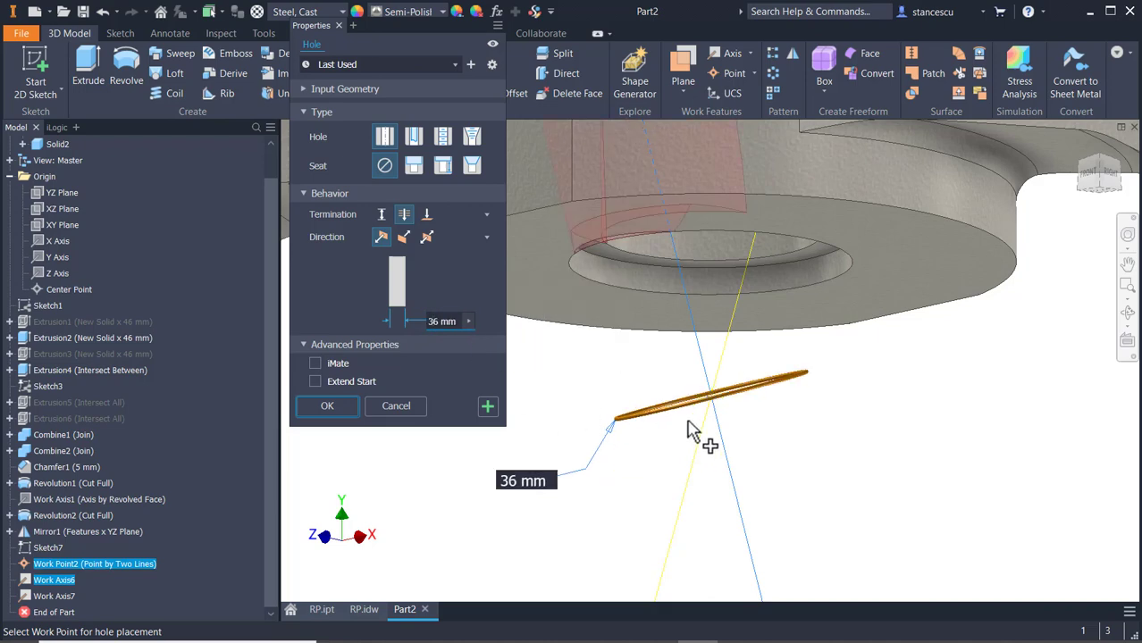
scroll(687, 427, "down", 2)
mouse_move(694, 427)
middle_mouse_down("shift")
mouse_move(704, 426)
mouse_move(710, 459)
mouse_move(696, 378)
mouse_move(696, 416)
middle_mouse_up("shift")
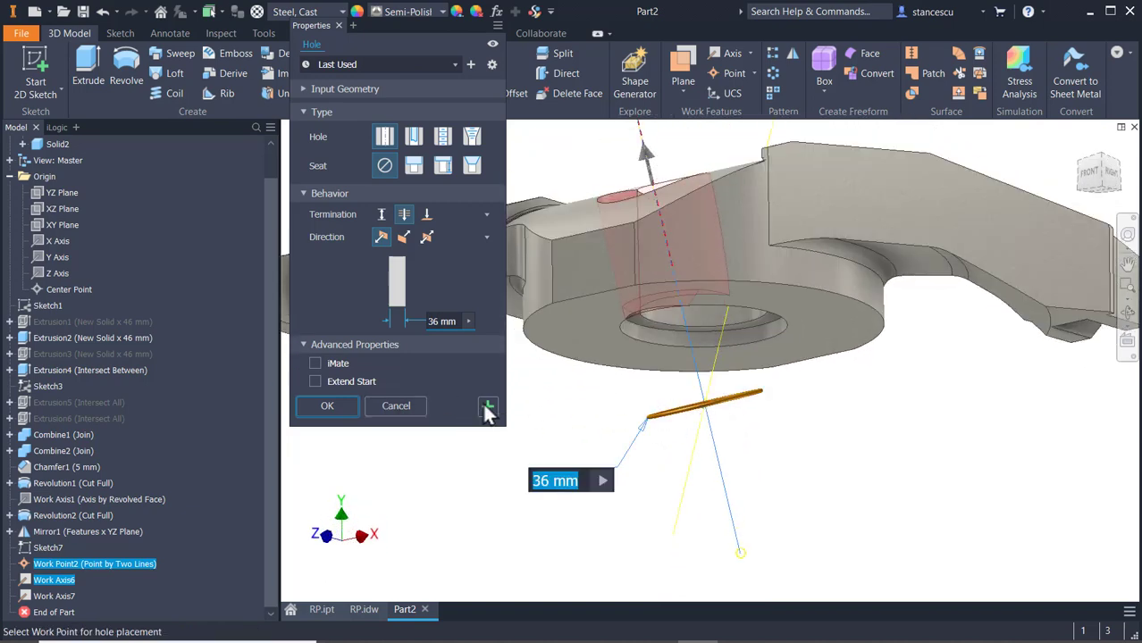
left_click(487, 408)
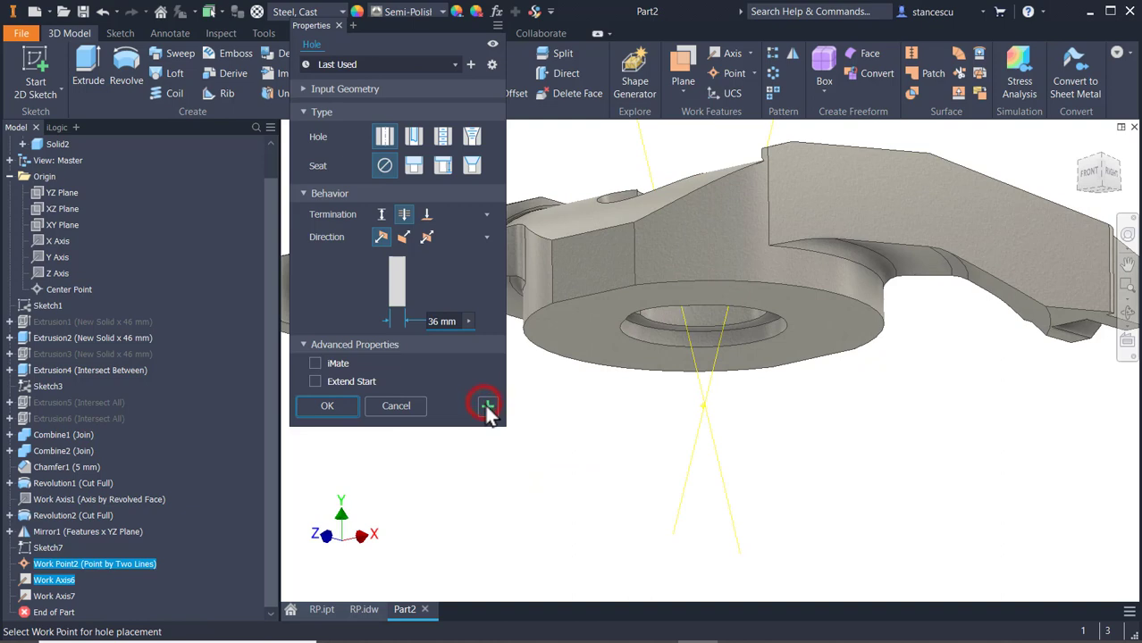
Create a second 36 mm through-all hole from the same work point along the other inclined work axis, flipping its direction into the plate
left_click(705, 411)
left_click(696, 466)
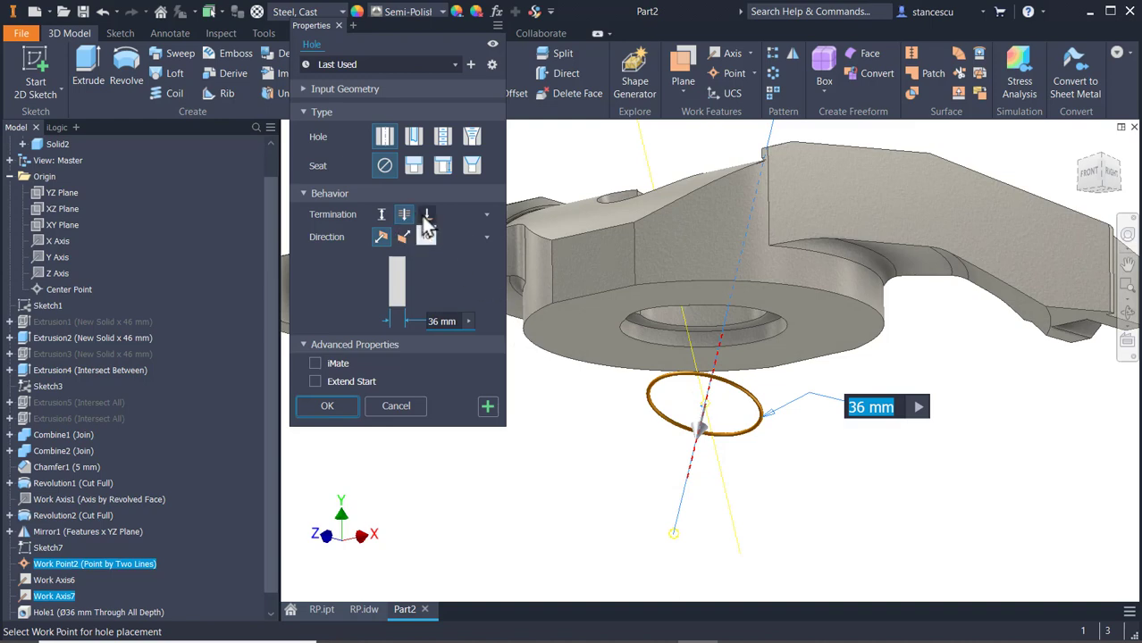
left_click(405, 243)
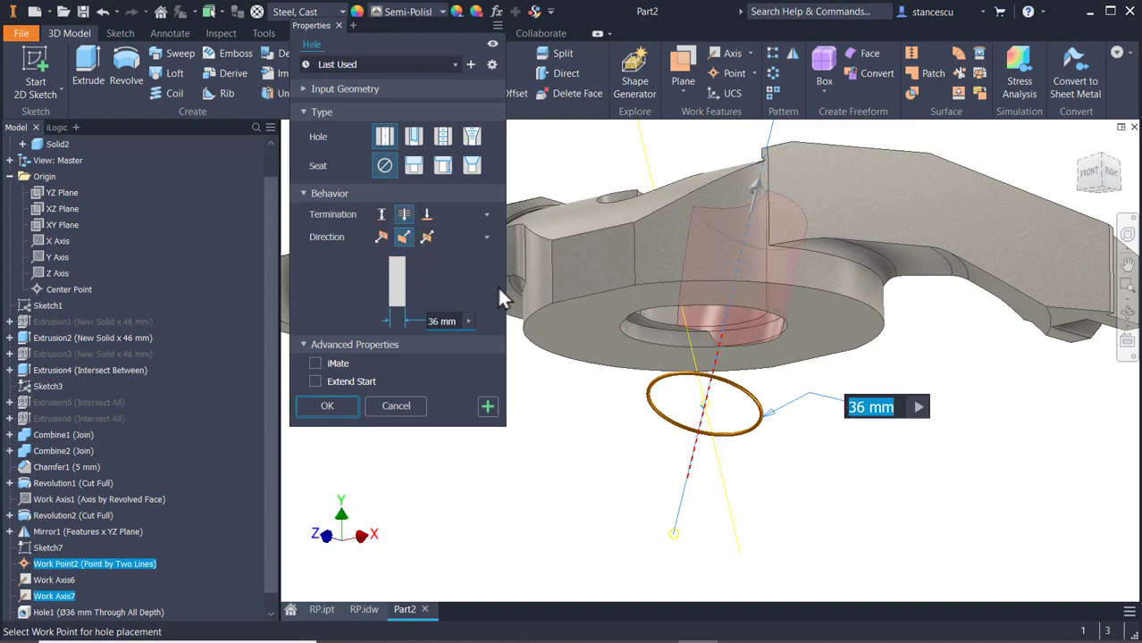
left_click(326, 409)
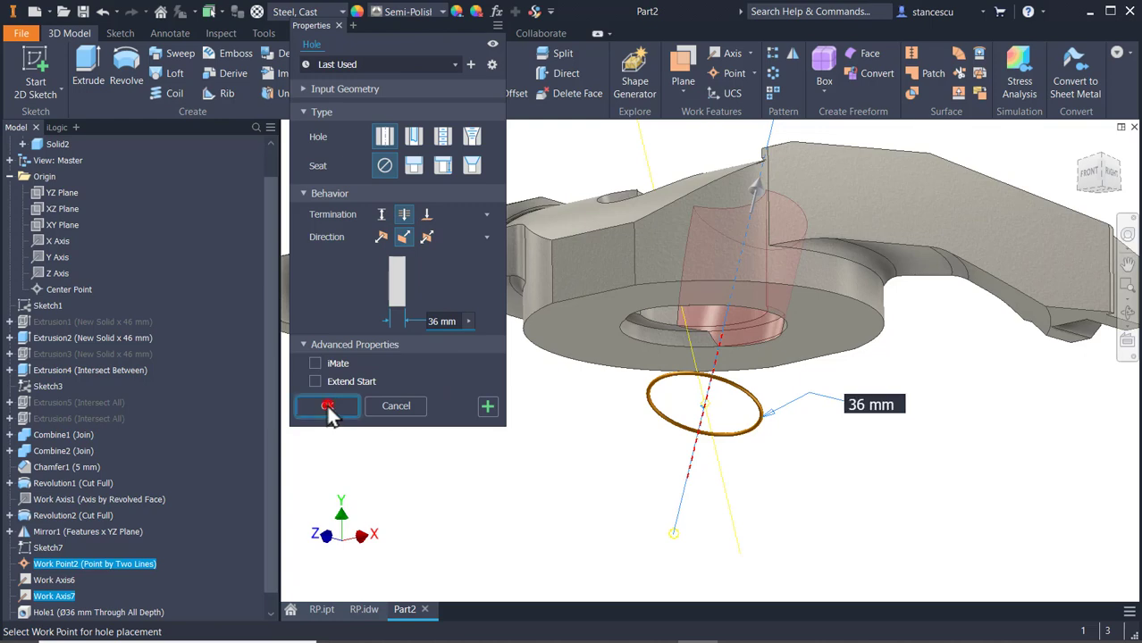
middle_click_drag(469, 439, 484, 517, "shift")
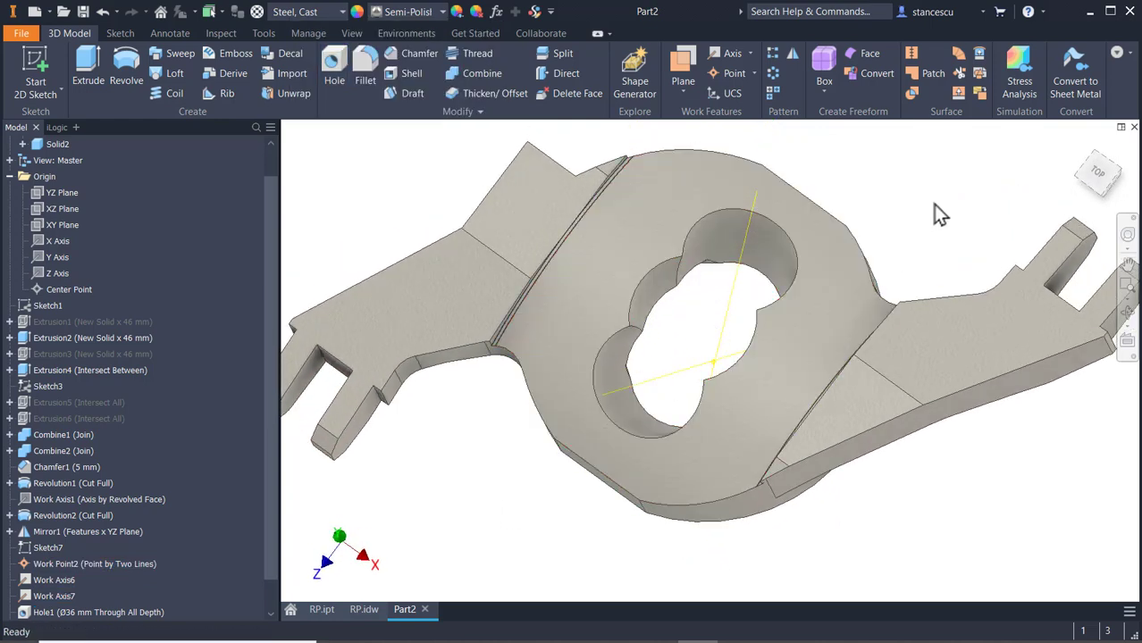
middle_click_drag(940, 215, 943, 183, "shift")
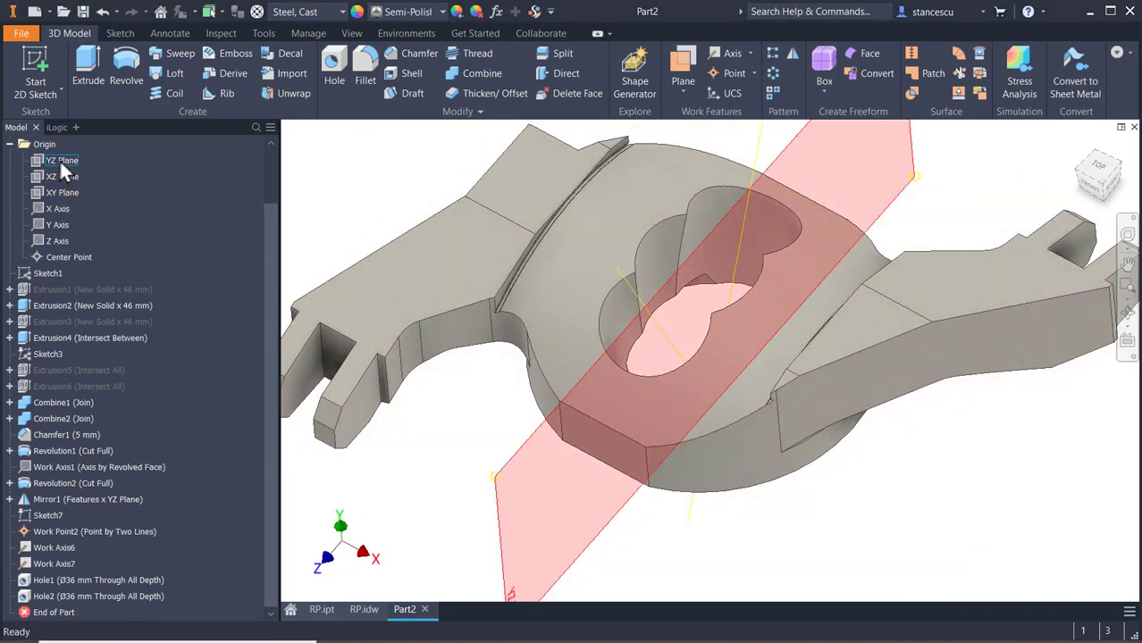
Start a sketch on the YZ plane, slice the model graphics at it, and turn the view so the Y axis points up
left_click(60, 160)
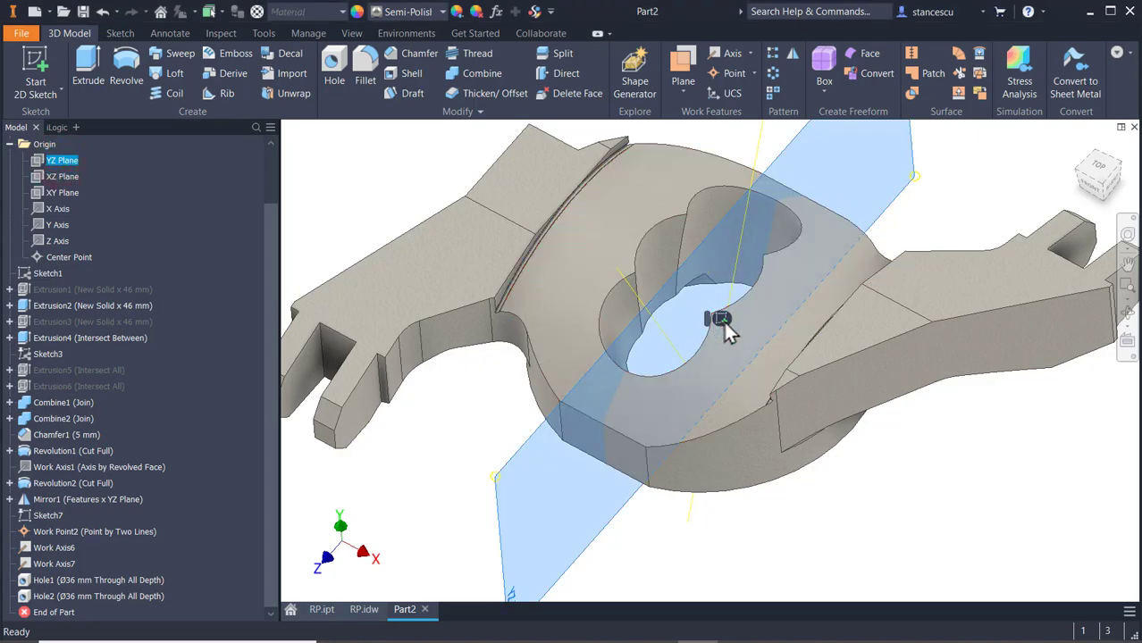
left_click(722, 321)
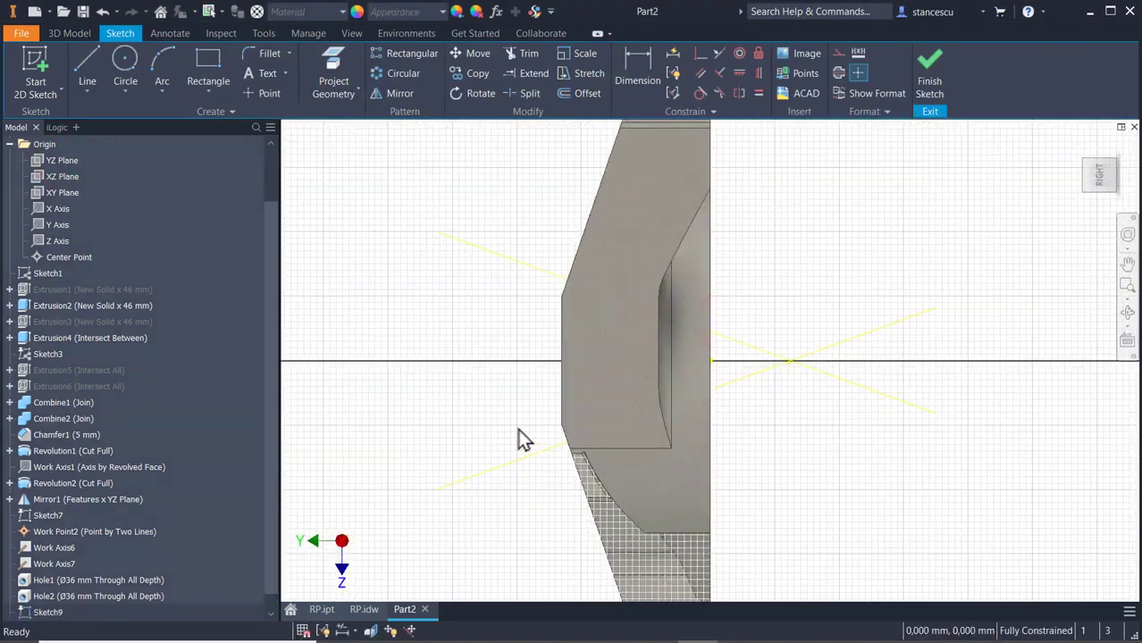
key("F7")
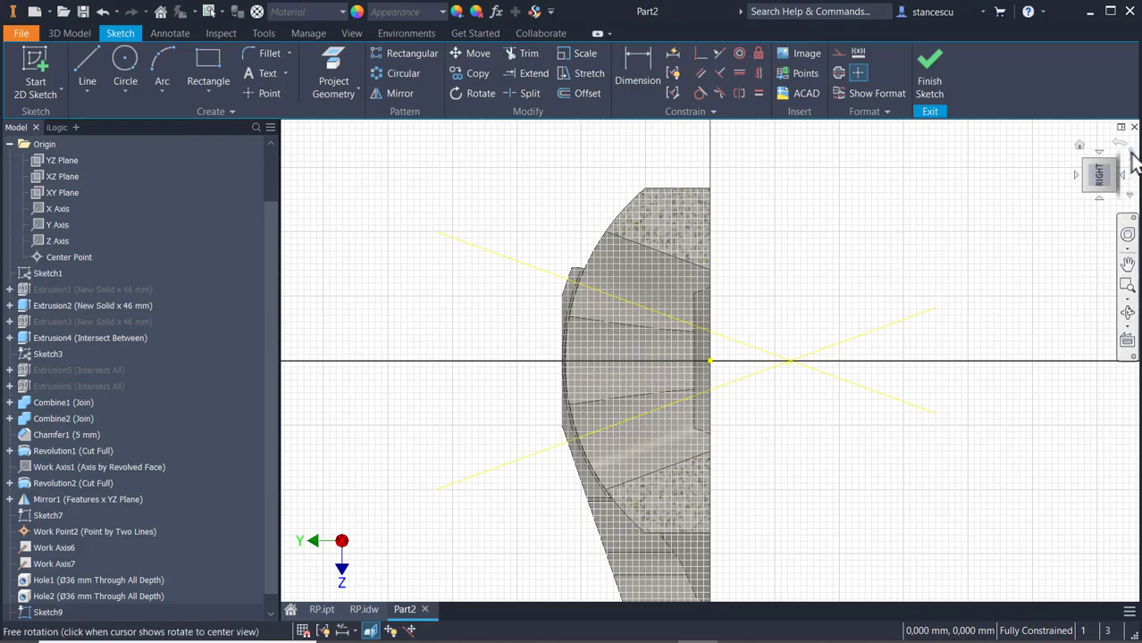
left_click(1130, 153)
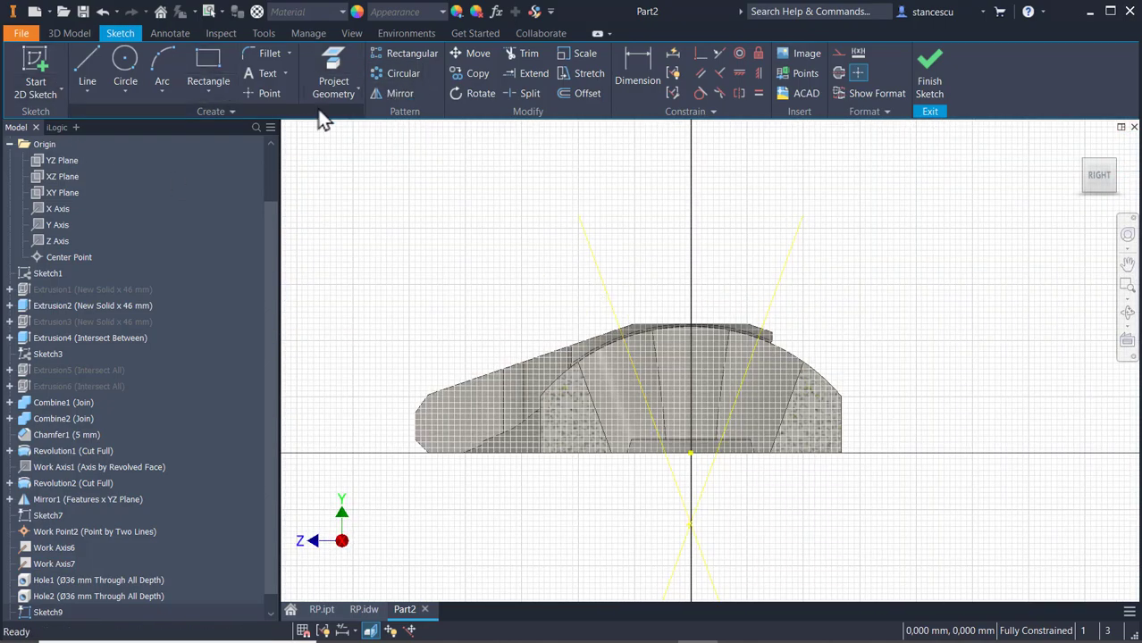
Project the two inclined work axes and the plate's straight top edge into the sketch
left_click(335, 64)
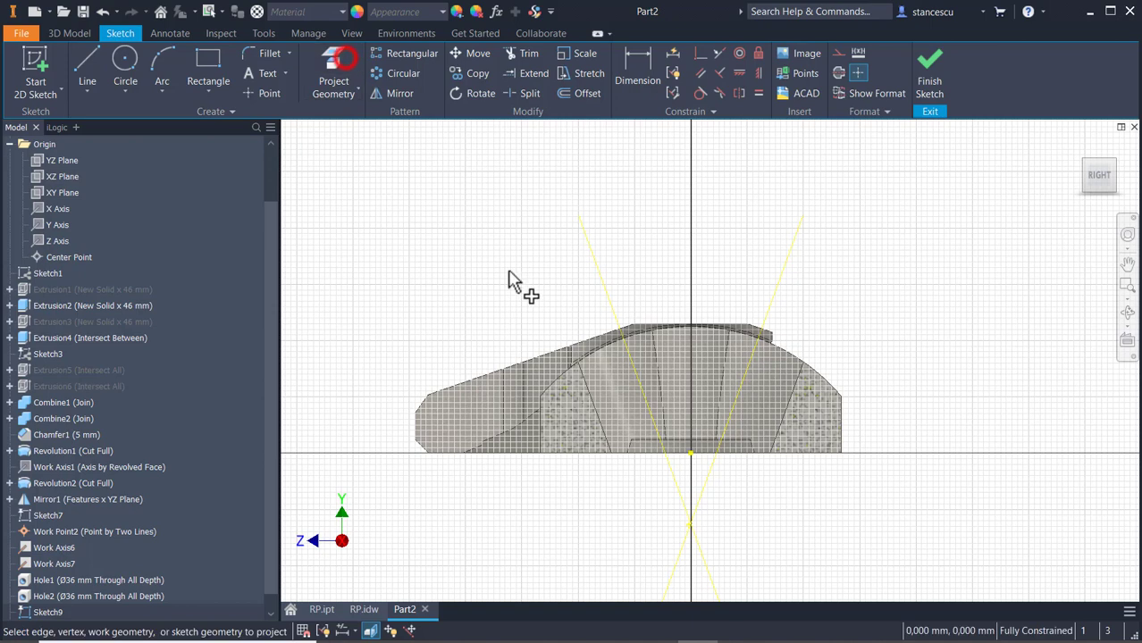
left_click(598, 277)
left_click(782, 272)
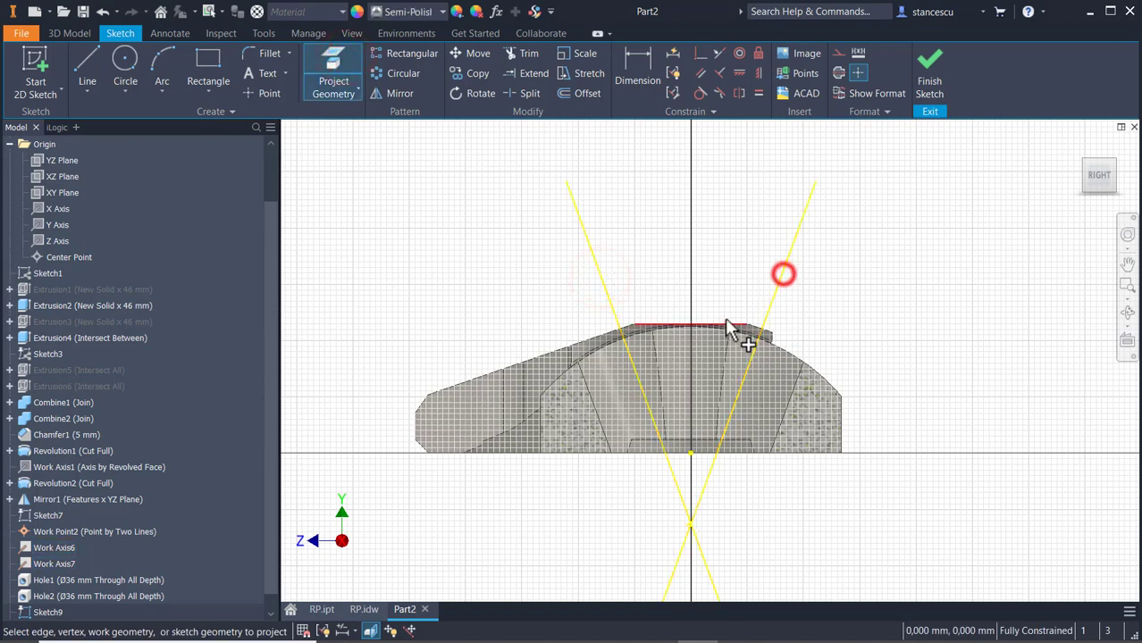
left_click(724, 321)
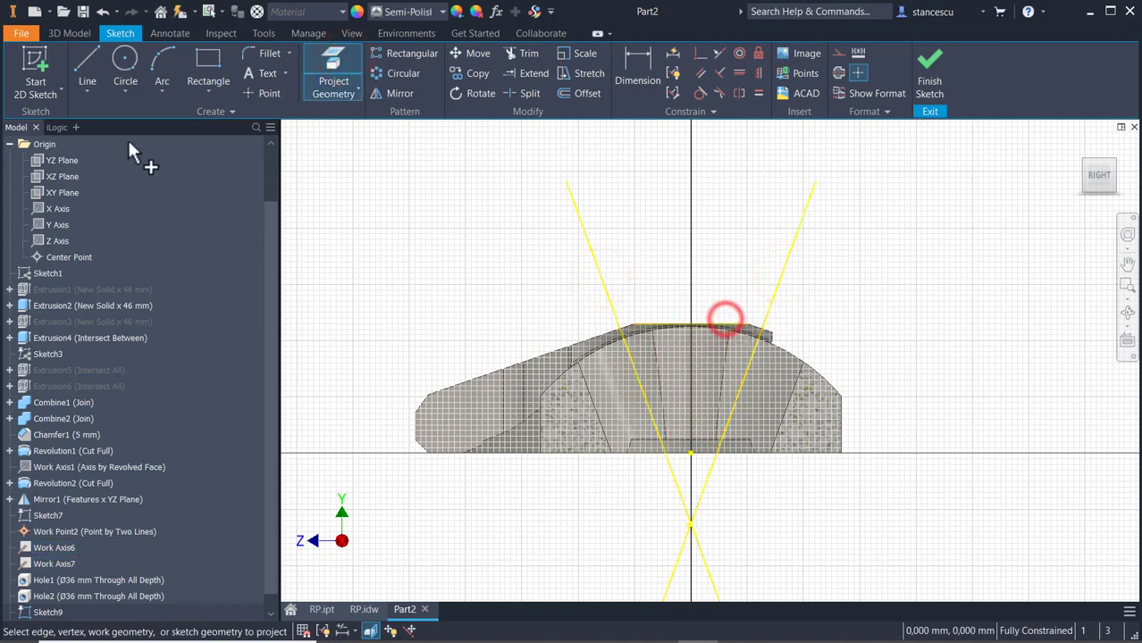
Draw a horizontal line between the two projected axes above the plate and make it collinear with the projected top edge
left_click(82, 61)
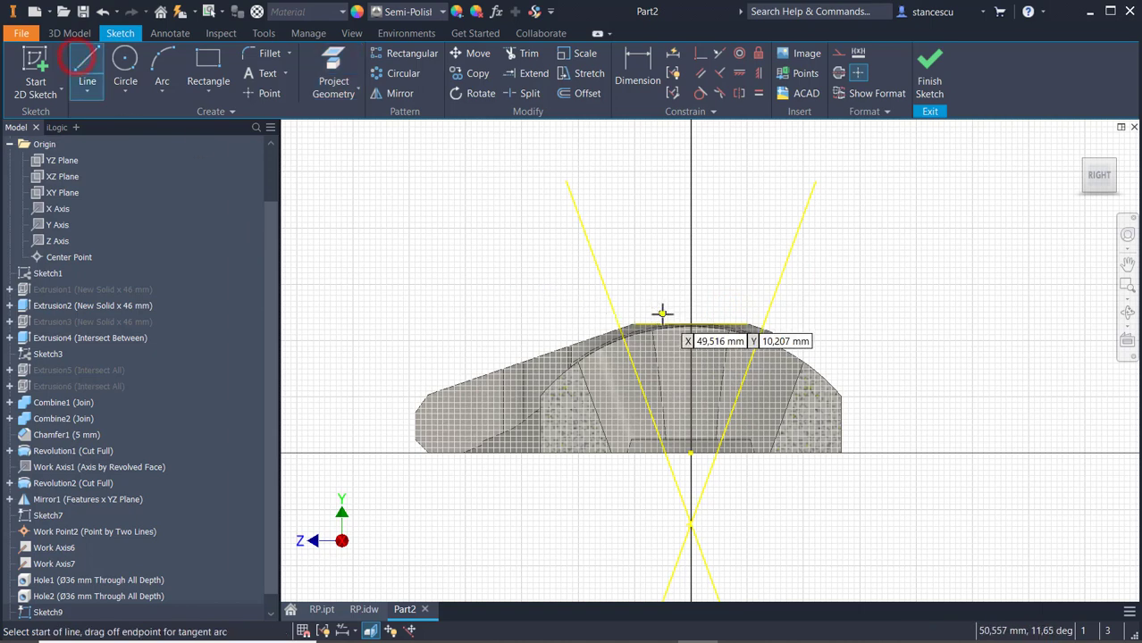
left_click(606, 287)
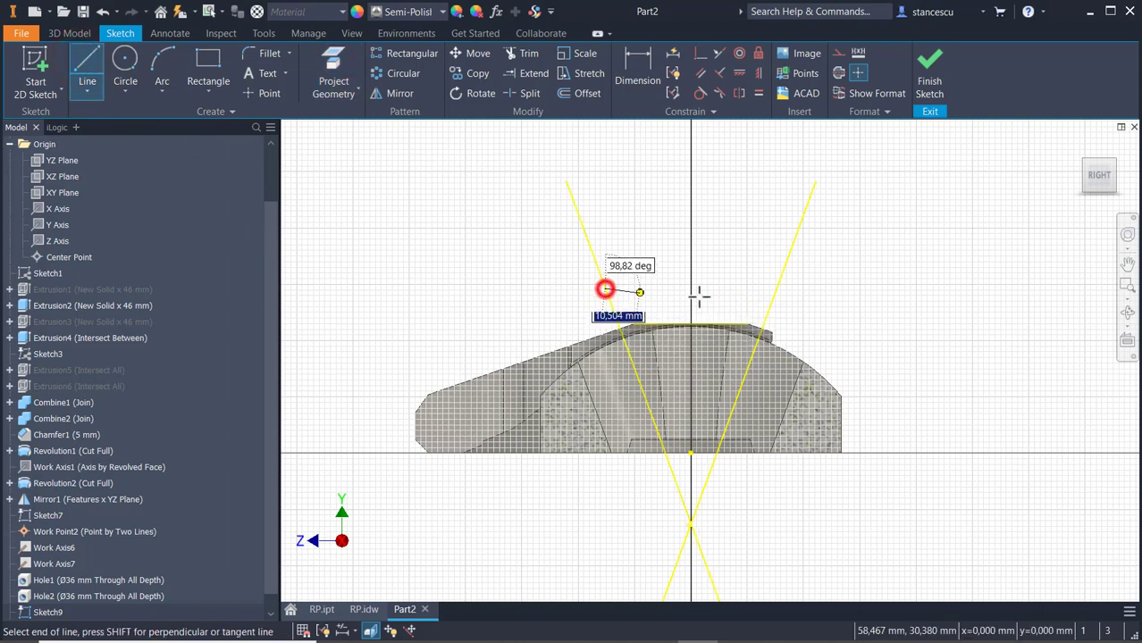
left_click(775, 287)
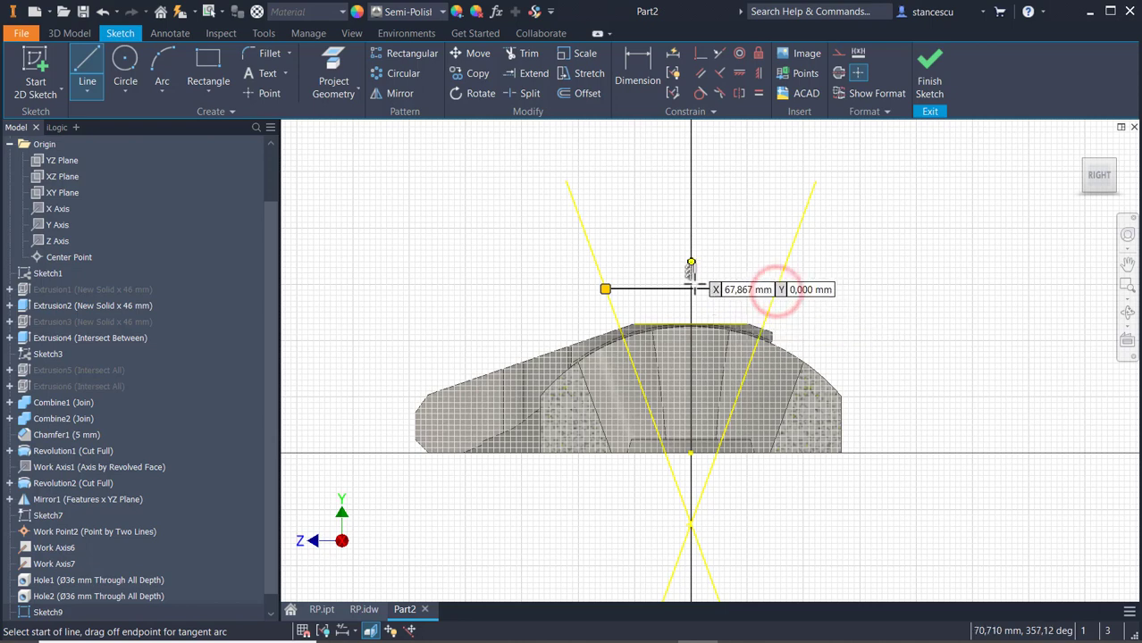
left_click(719, 53)
left_click(731, 290)
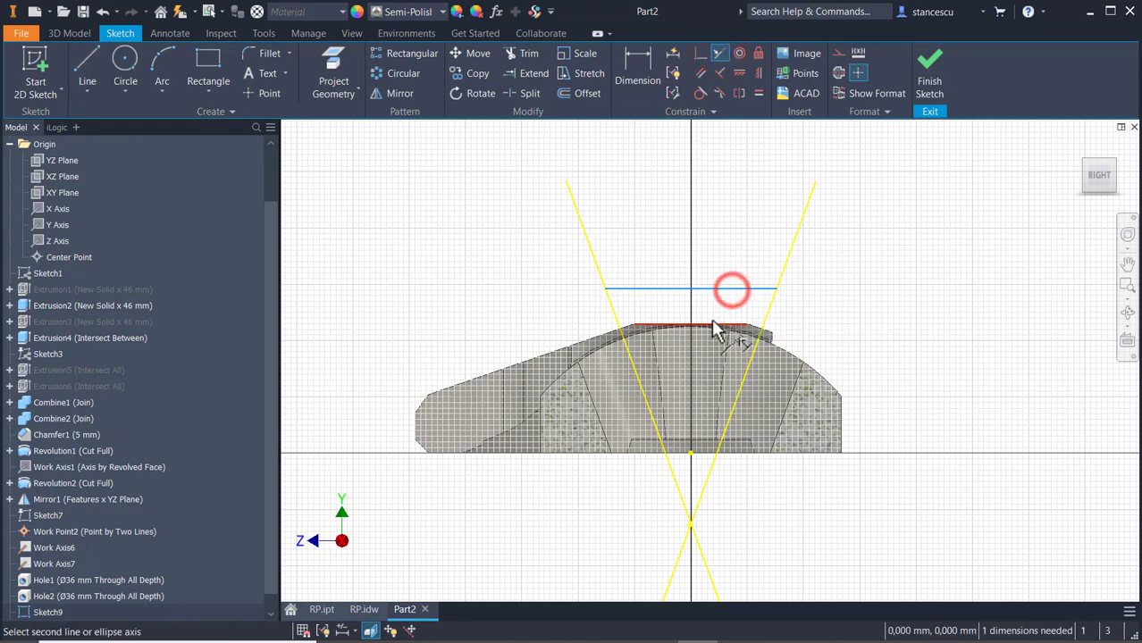
left_click(711, 325)
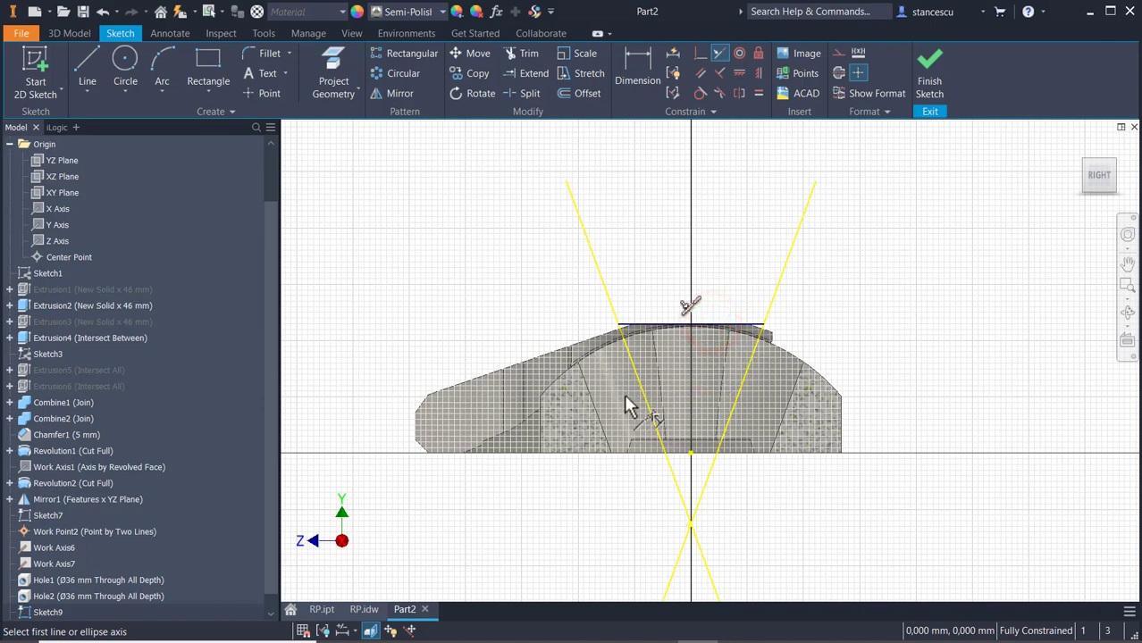
Draw lines from both ends of the horizontal line to the axes' intersection below the plate to close a triangle, and finish the sketch
left_click(92, 69)
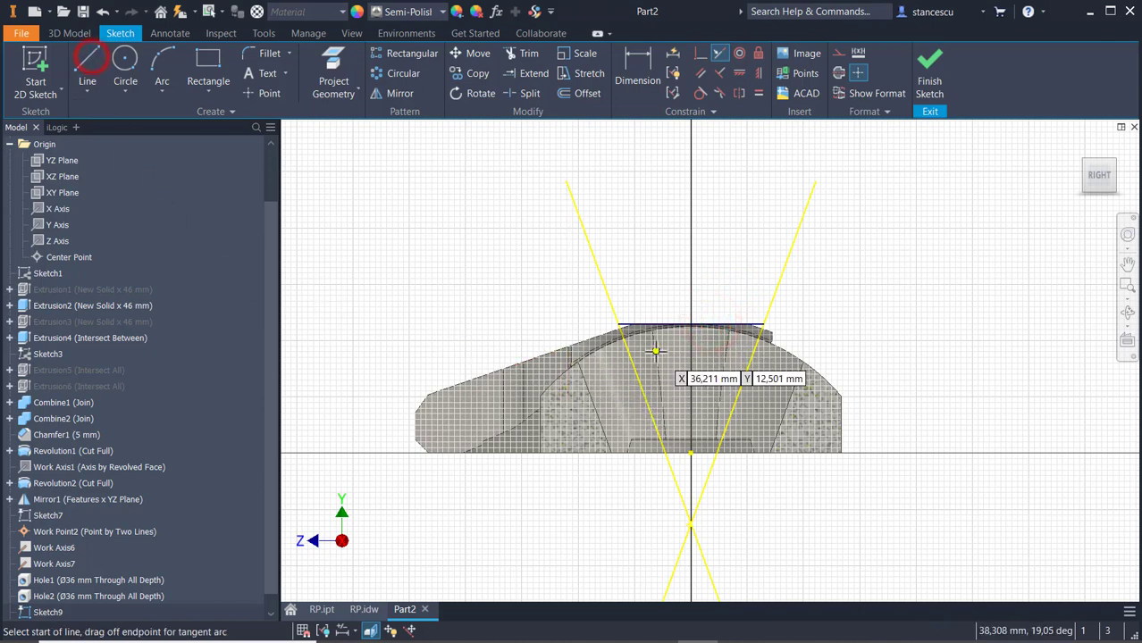
left_click(616, 328)
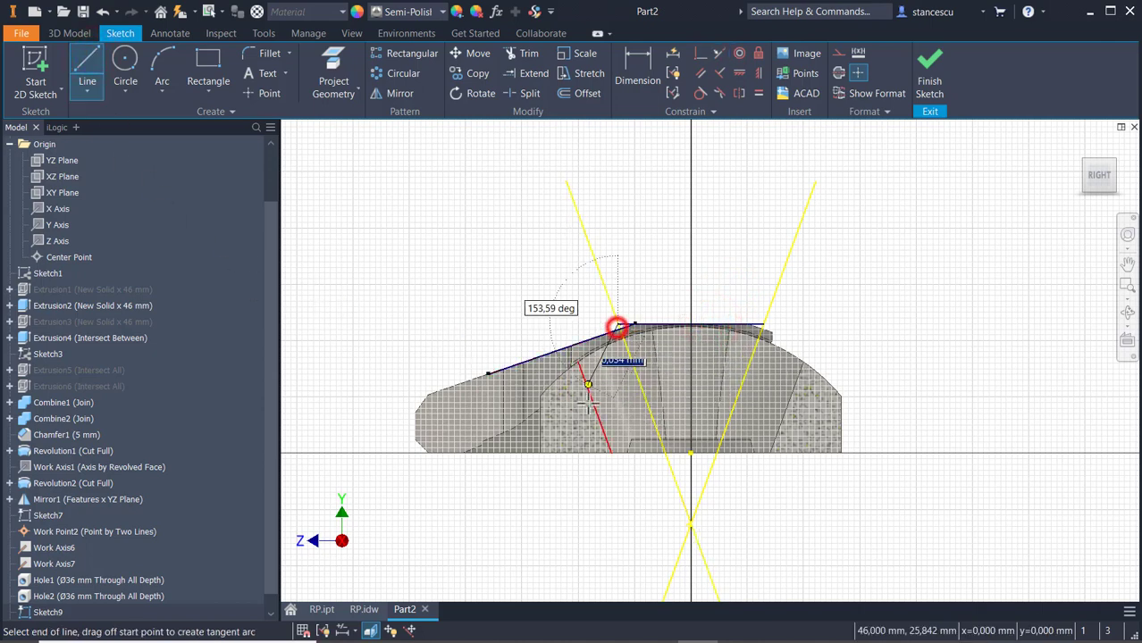
double_click(690, 522)
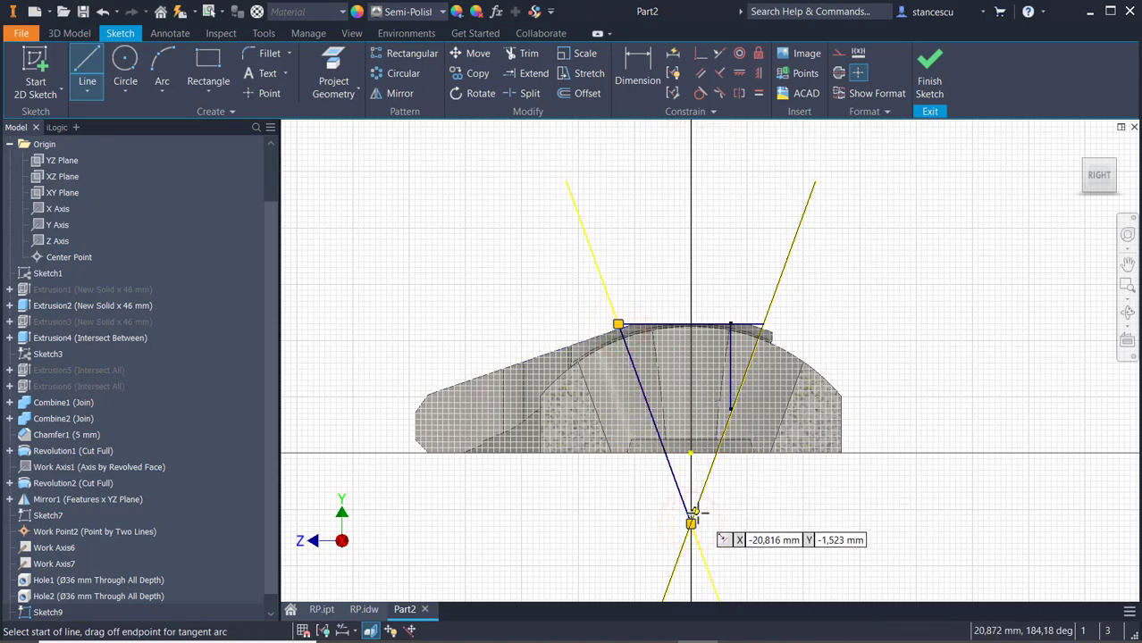
left_click(690, 524)
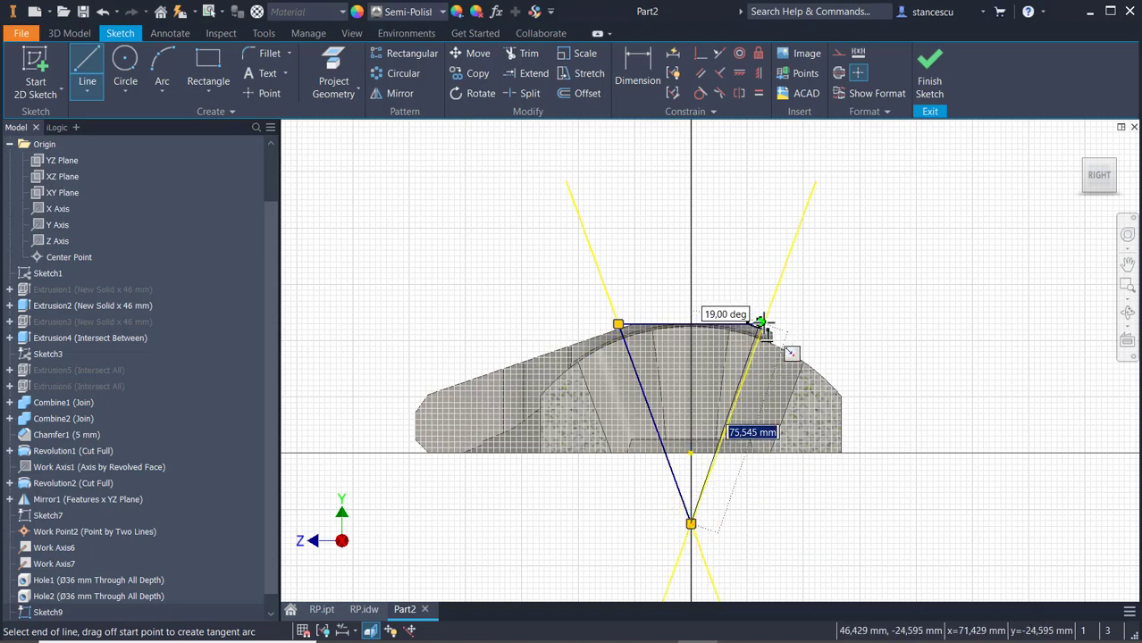
scroll(760, 323, "up", 3)
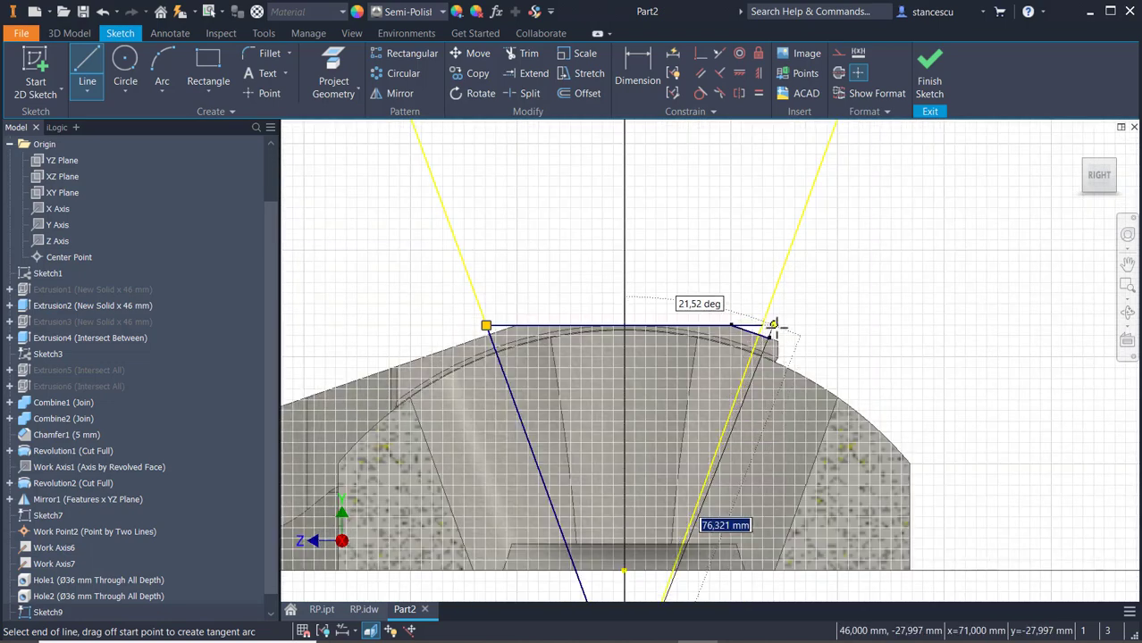
left_click(760, 324)
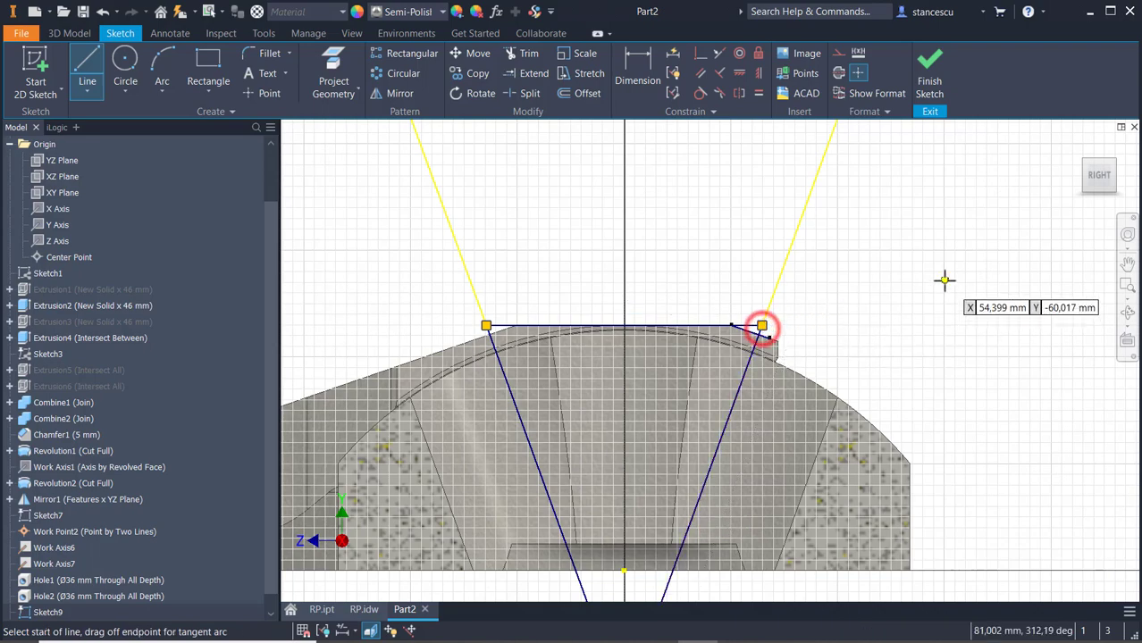
left_click(929, 64)
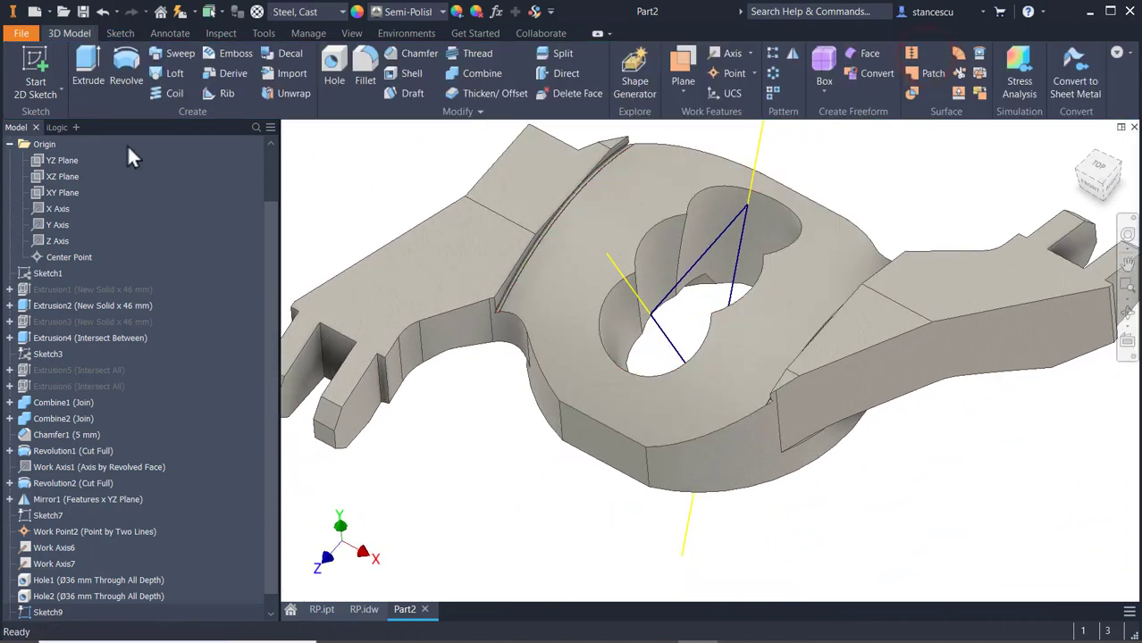
Extrude the triangular profile symmetrically over 36 mm as a cut to clear the material between the two inclined holes
left_click(96, 67)
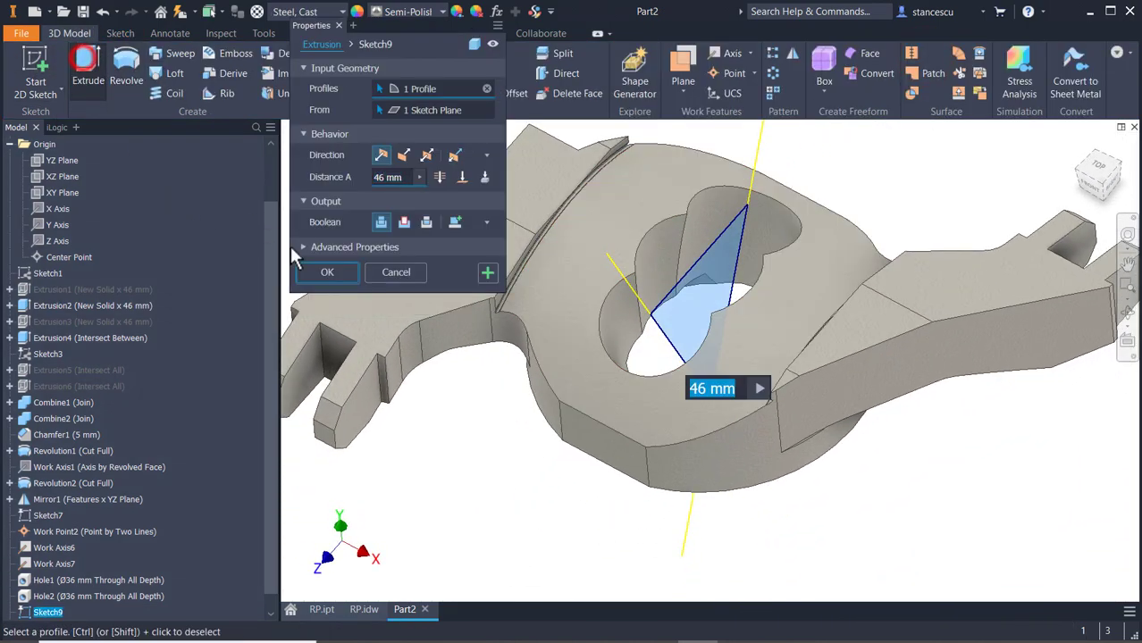
left_click(426, 155)
left_click(404, 221)
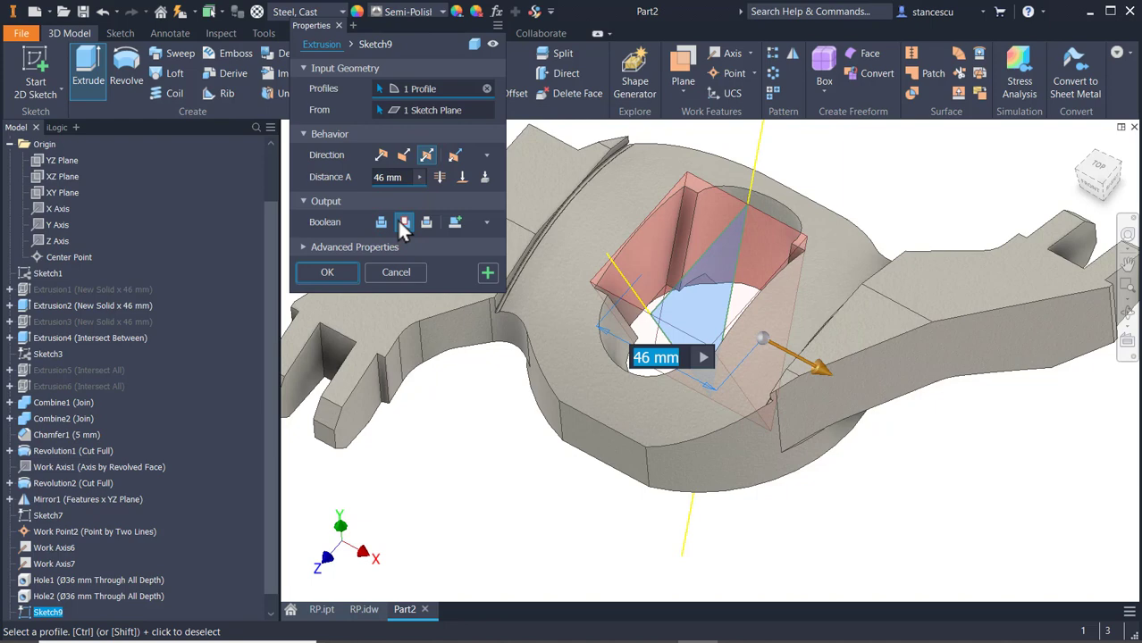
left_click(399, 177)
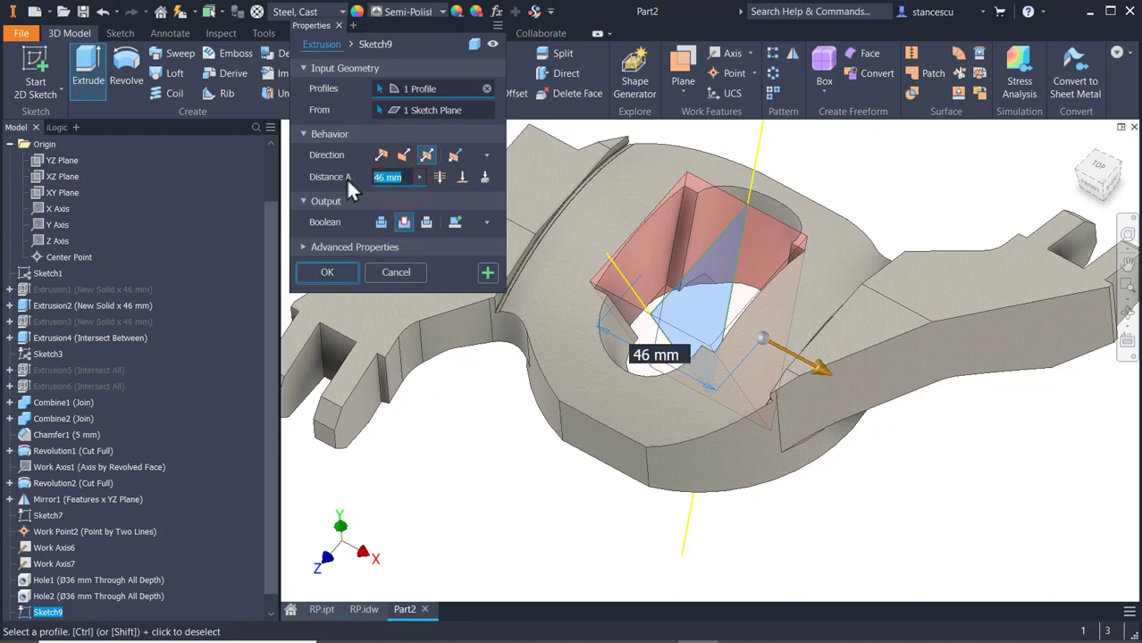
type("36")
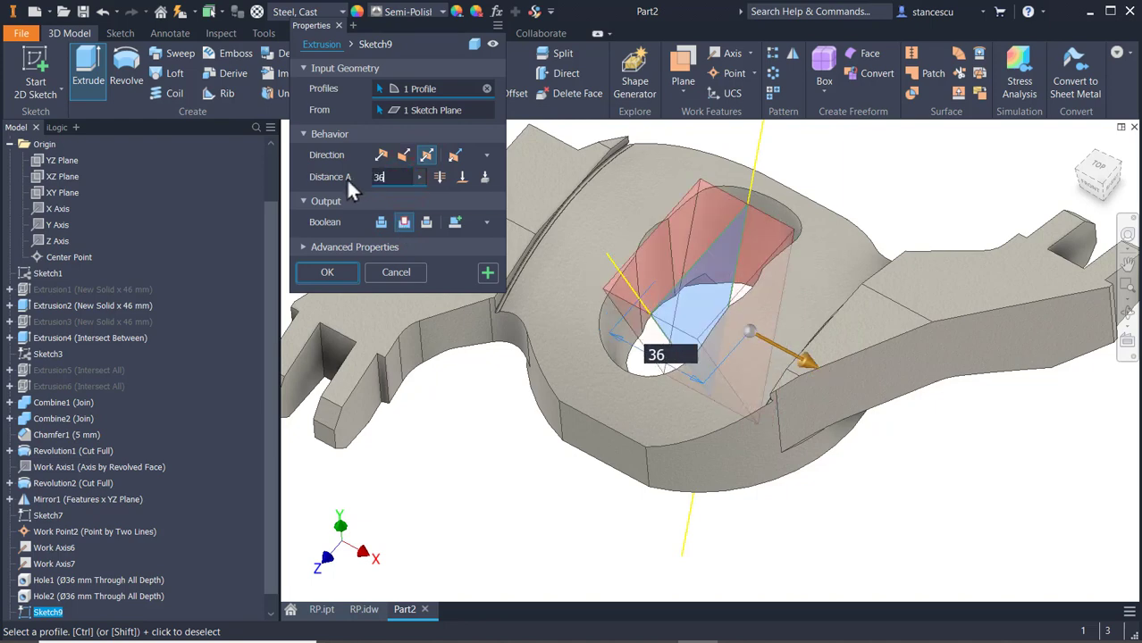
left_click(338, 270)
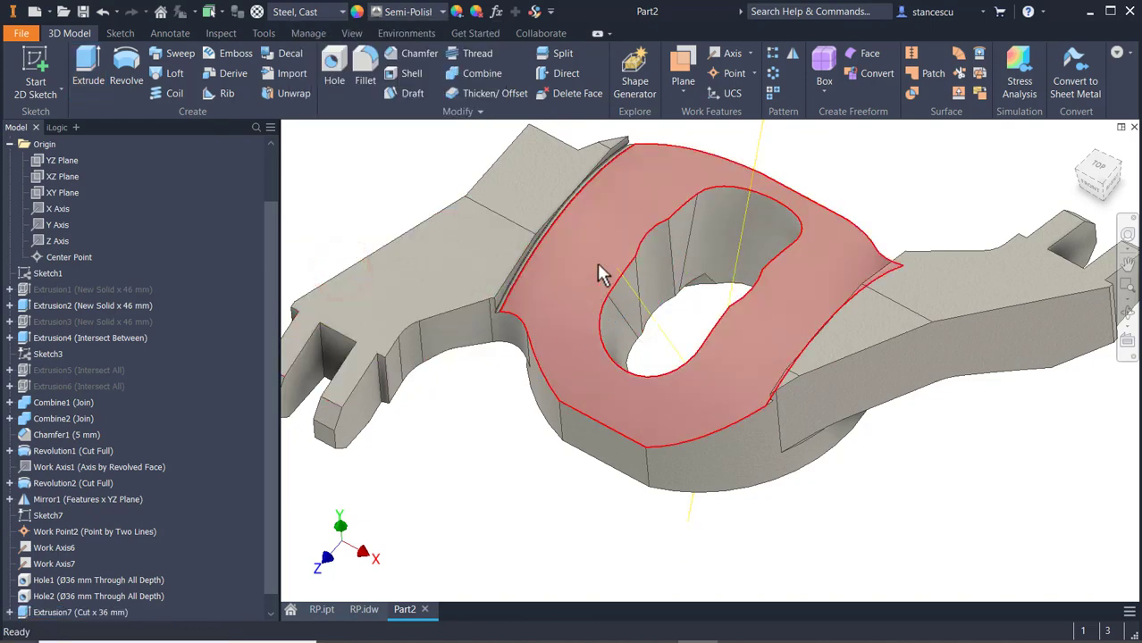
Hide the work point and the two inclined work axes used to place the Ø36 holes
left_click(53, 533)
left_click(55, 563, "shift")
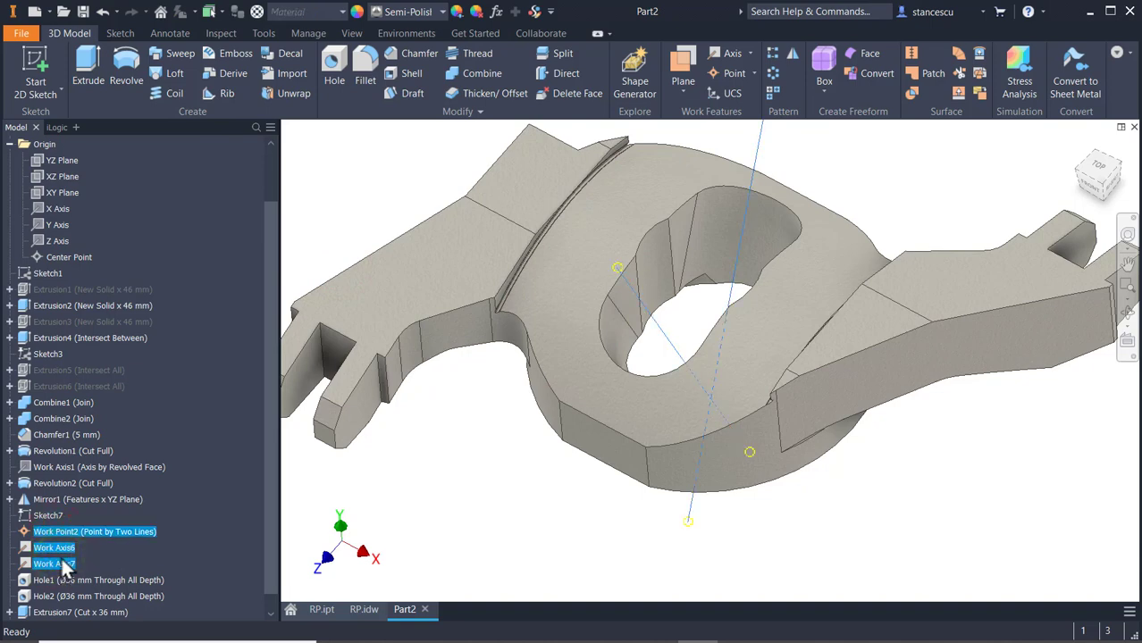
right_click(68, 568)
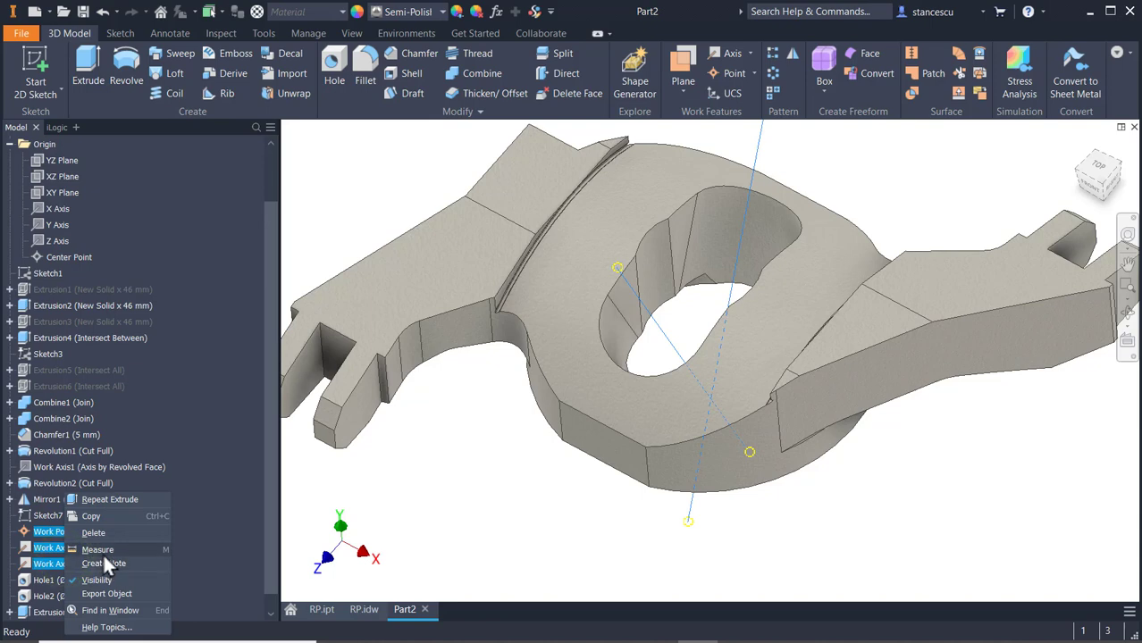
left_click(98, 580)
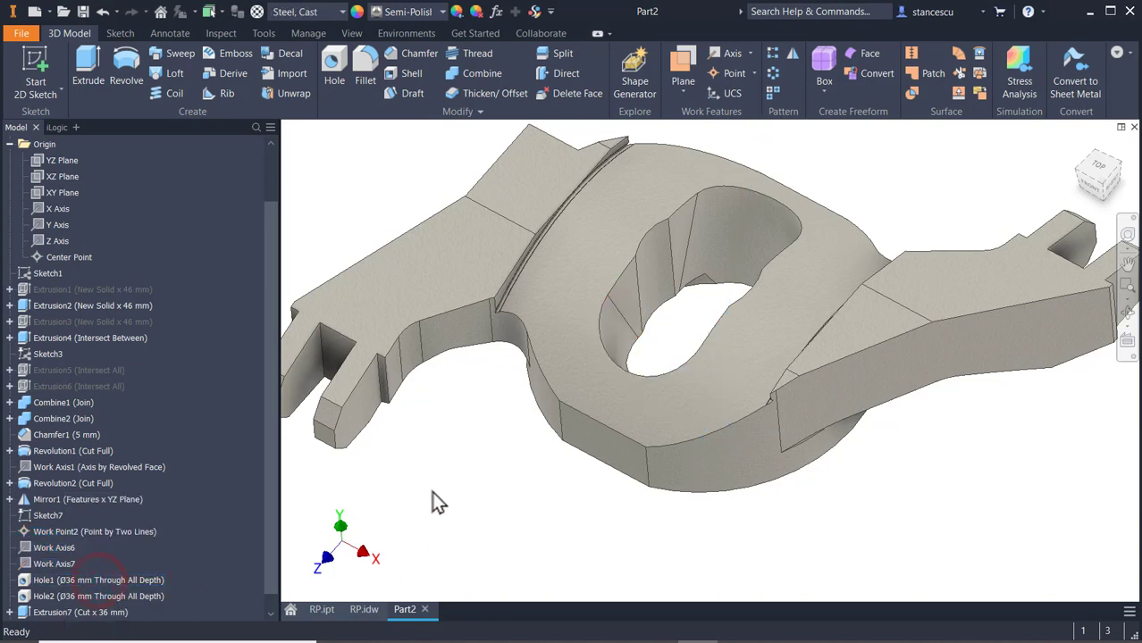
key("F6")
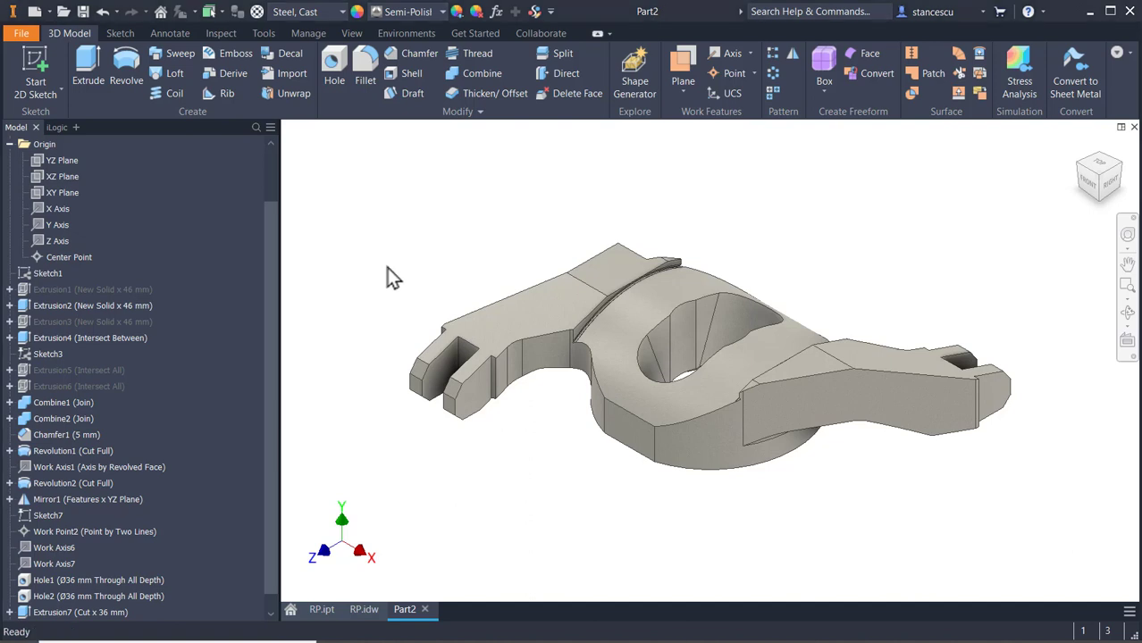
Examine the curved recesses in the finished reference model RP.ipt and their dimensions in section C-C of the drawing RP.idw
left_click(322, 610)
scroll(653, 304, "up", 5)
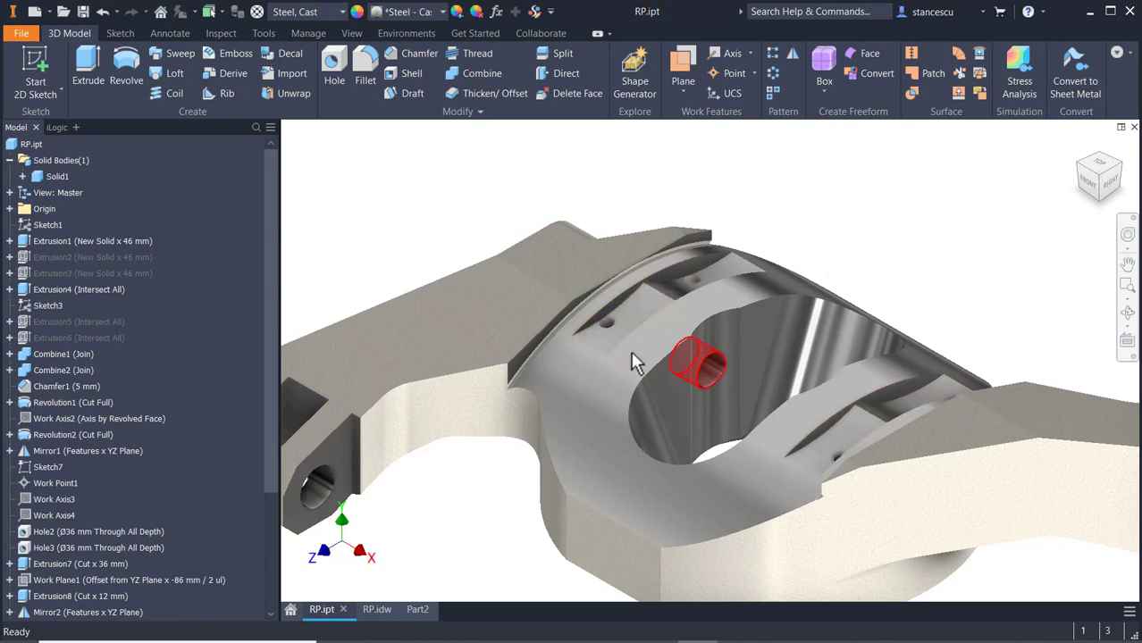
left_click(391, 611)
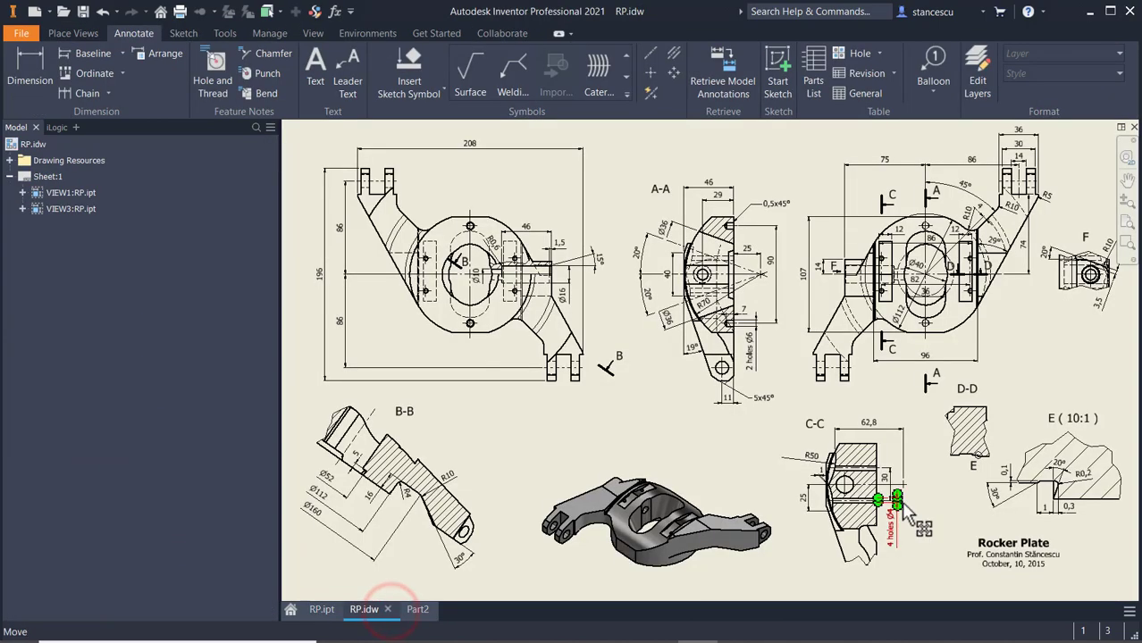
scroll(871, 500, "up", 3)
mouse_move(873, 514)
middle_mouse_down()
mouse_move(840, 355)
mouse_move(797, 415)
middle_mouse_up()
scroll(805, 357, "up", 3)
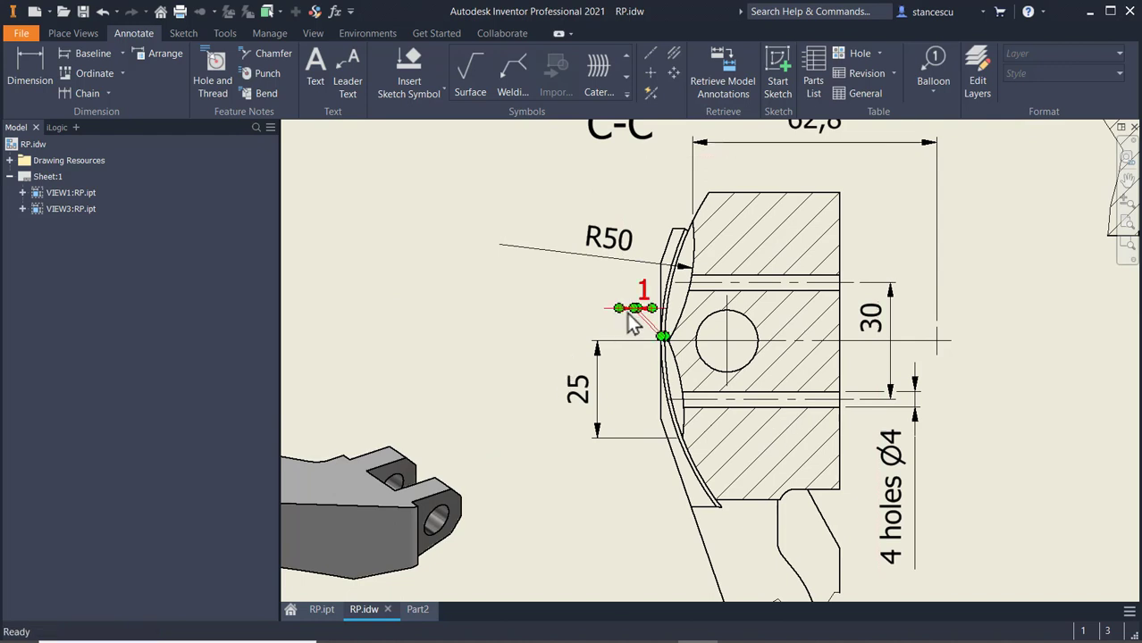
Examine section C-C and the main view of the Rocker Plate drawing for the arc recess radius, offset, spacing and pad width dimensions
scroll(629, 313, "up", 2)
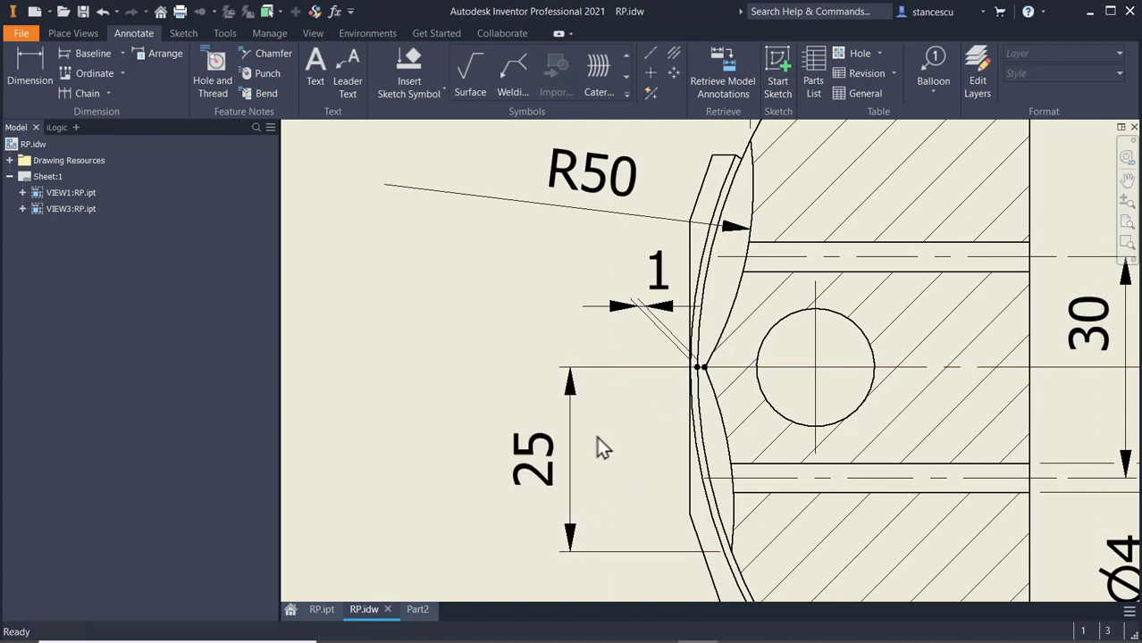
middle_click_drag(604, 224, 522, 271)
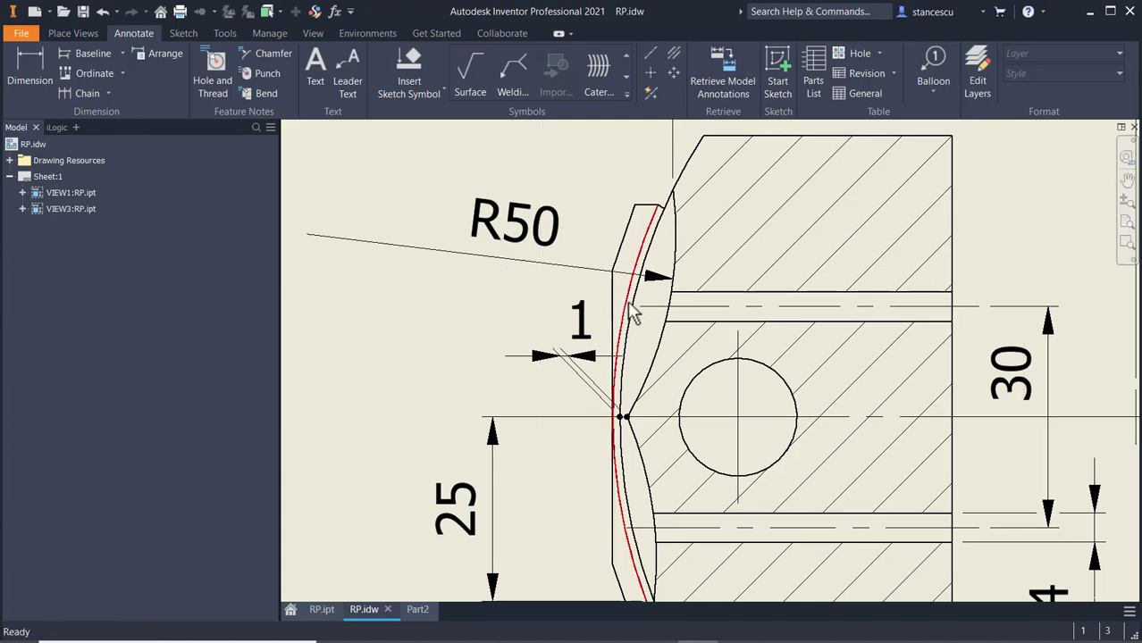
middle_click_drag(478, 331, 436, 528)
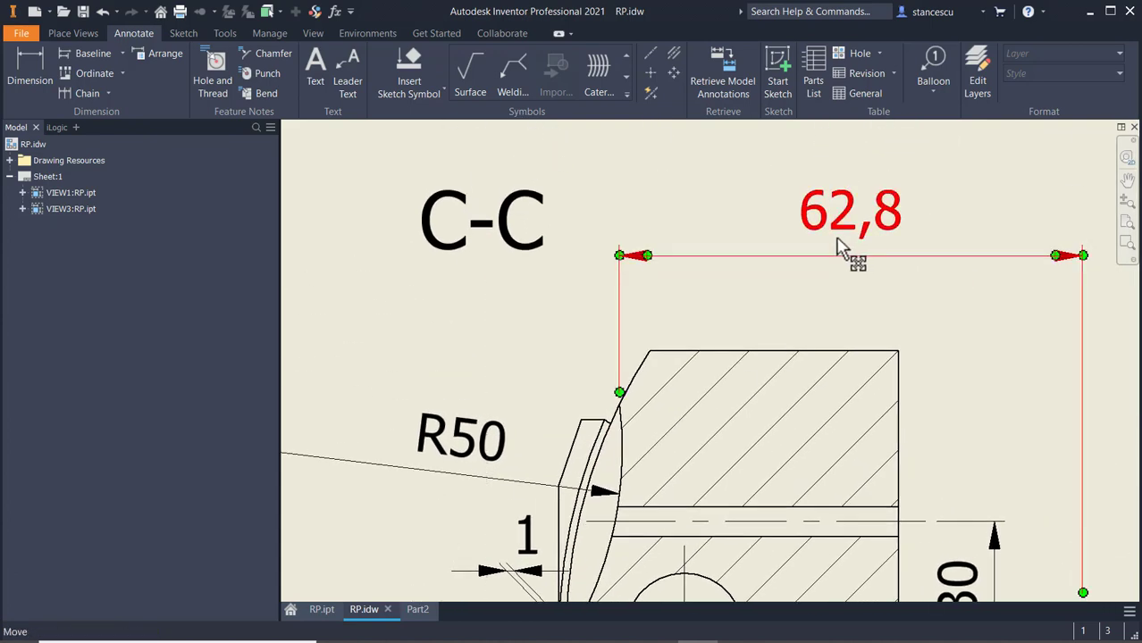
scroll(840, 248, "up", 3)
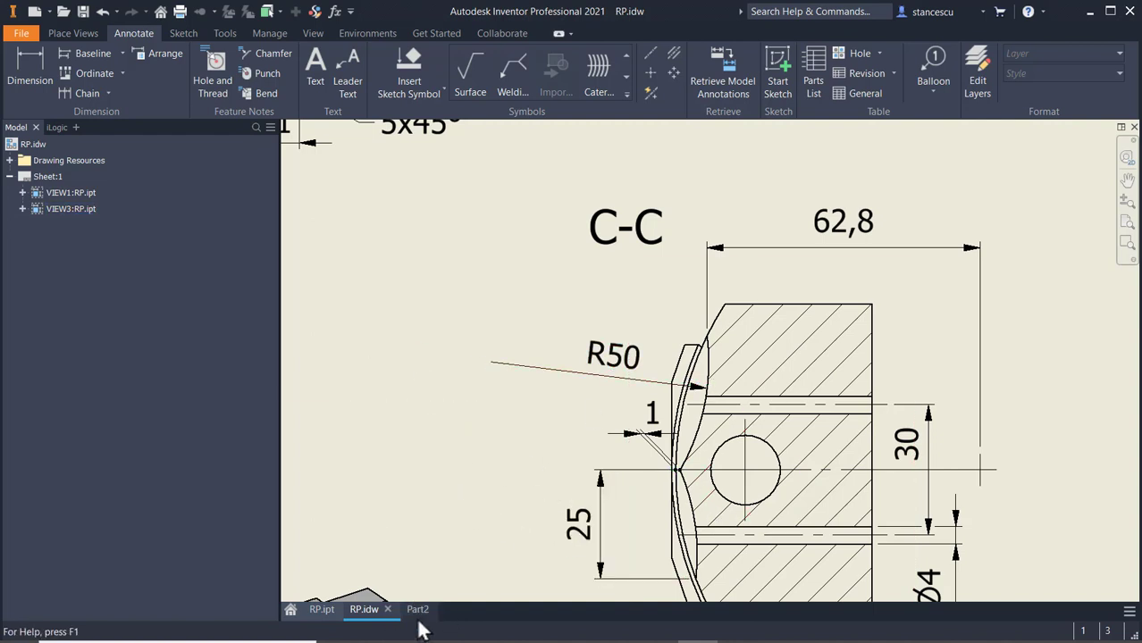
scroll(557, 378, "down", 2)
scroll(557, 377, "down", 3)
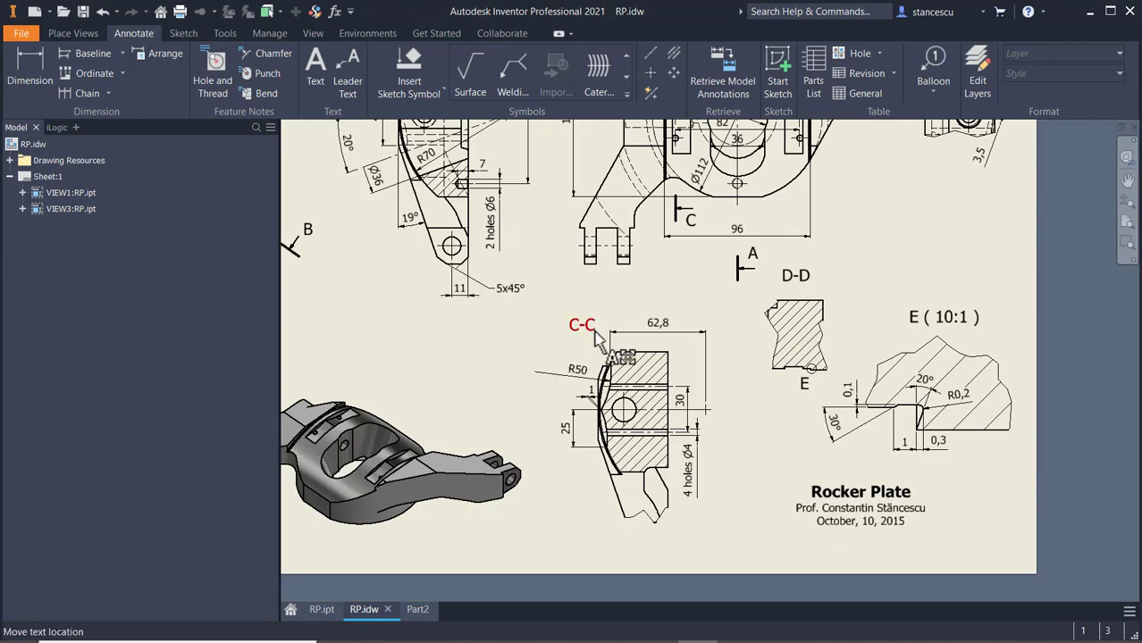
middle_click_drag(597, 330, 684, 590)
scroll(731, 463, "up", 3)
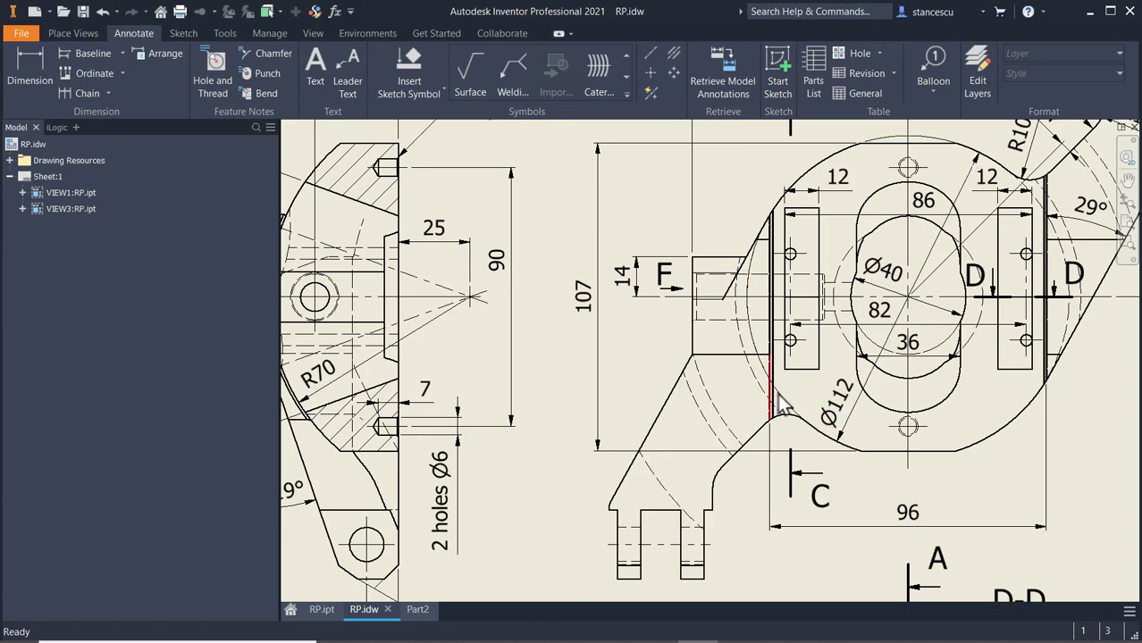
middle_click_drag(836, 309, 786, 429)
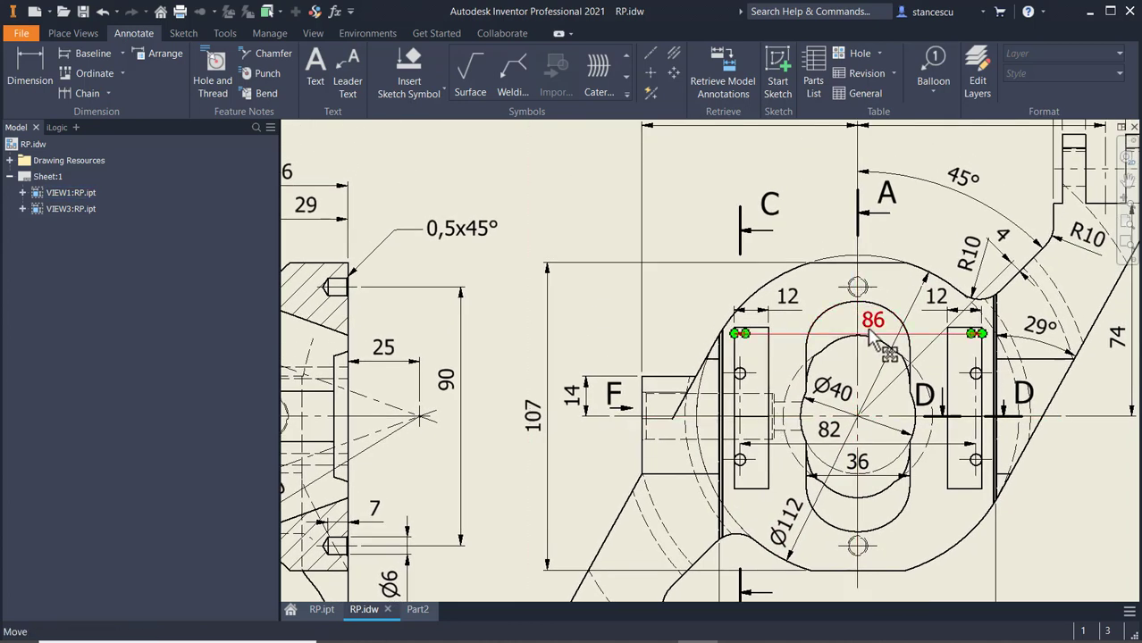
Switch to the Part2 model and create a work plane offset on the negative side of the YZ Plane, based on the drawing's 86 mm width
left_click(416, 612)
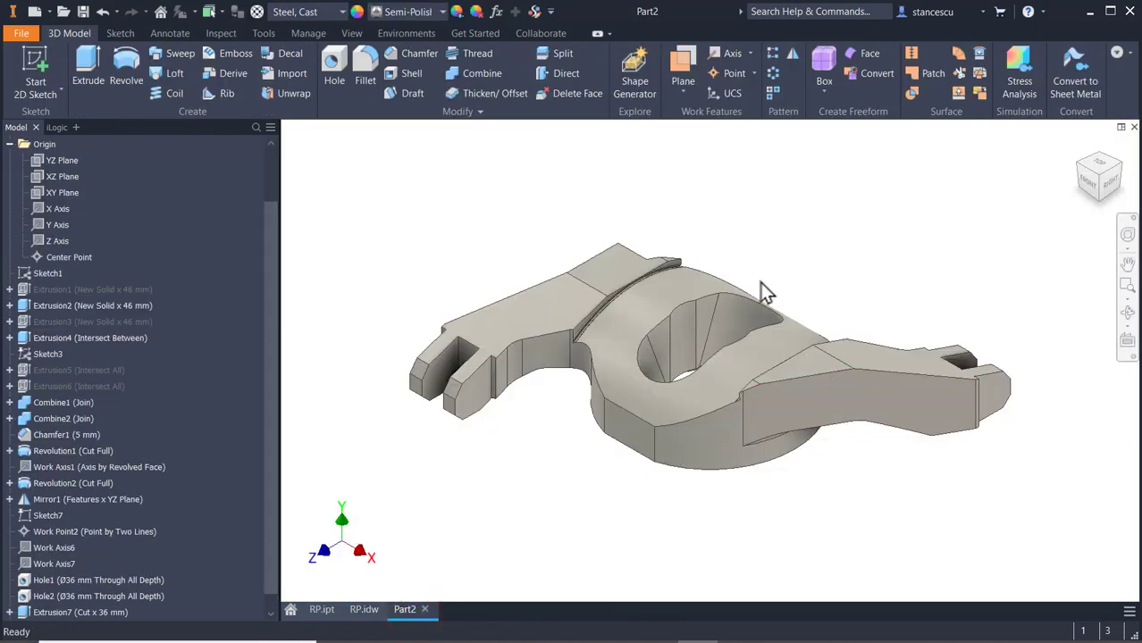
left_click(682, 77)
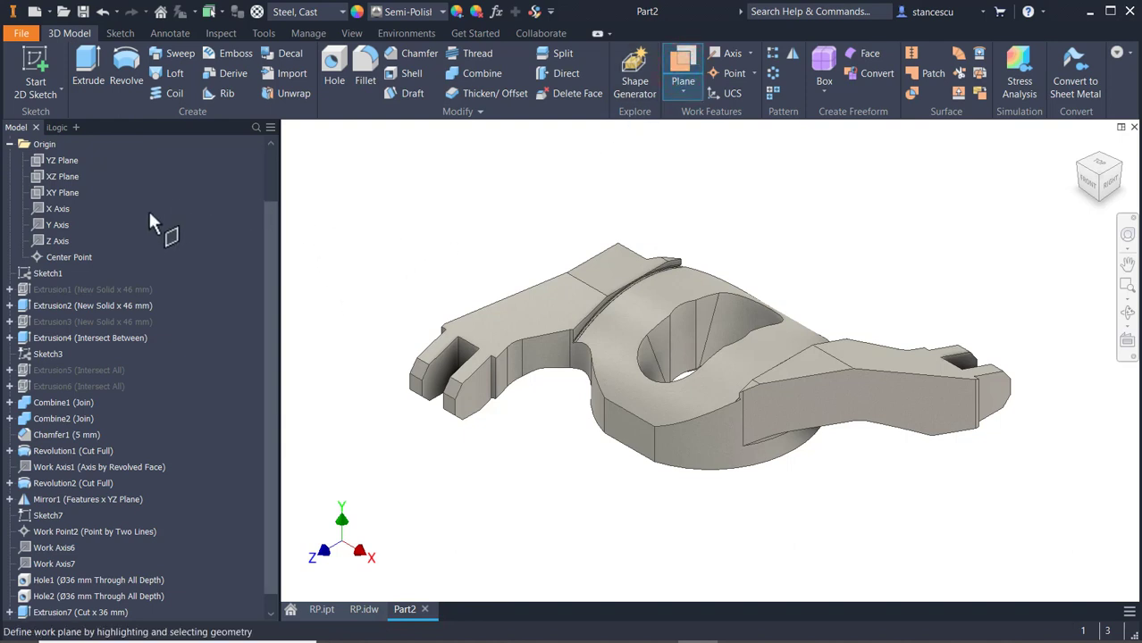
left_click(55, 162)
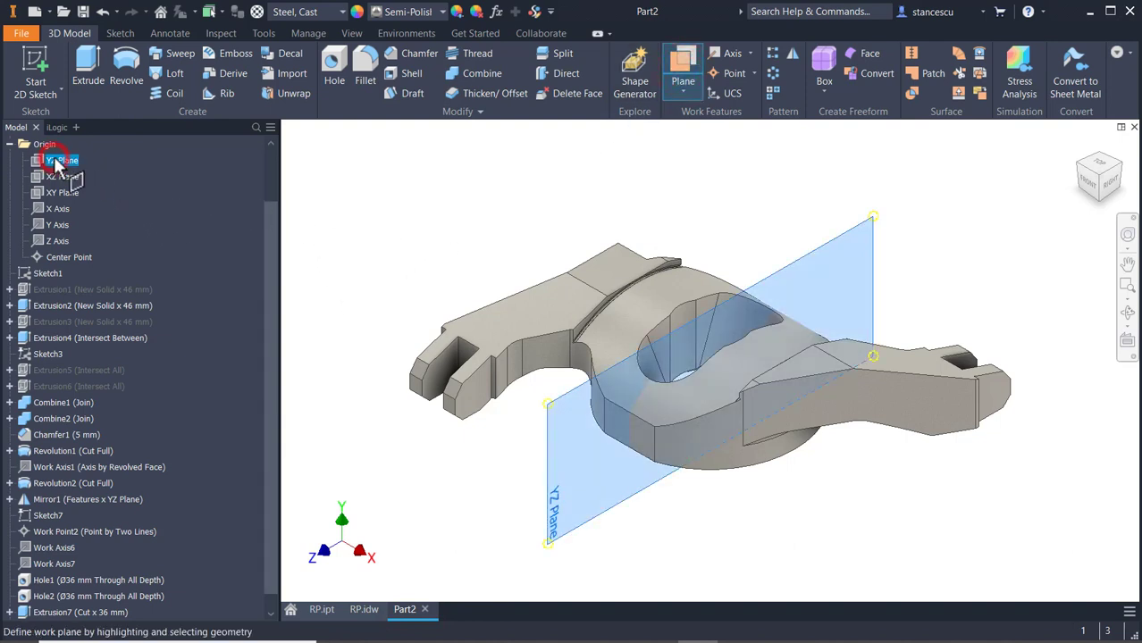
left_click(796, 271)
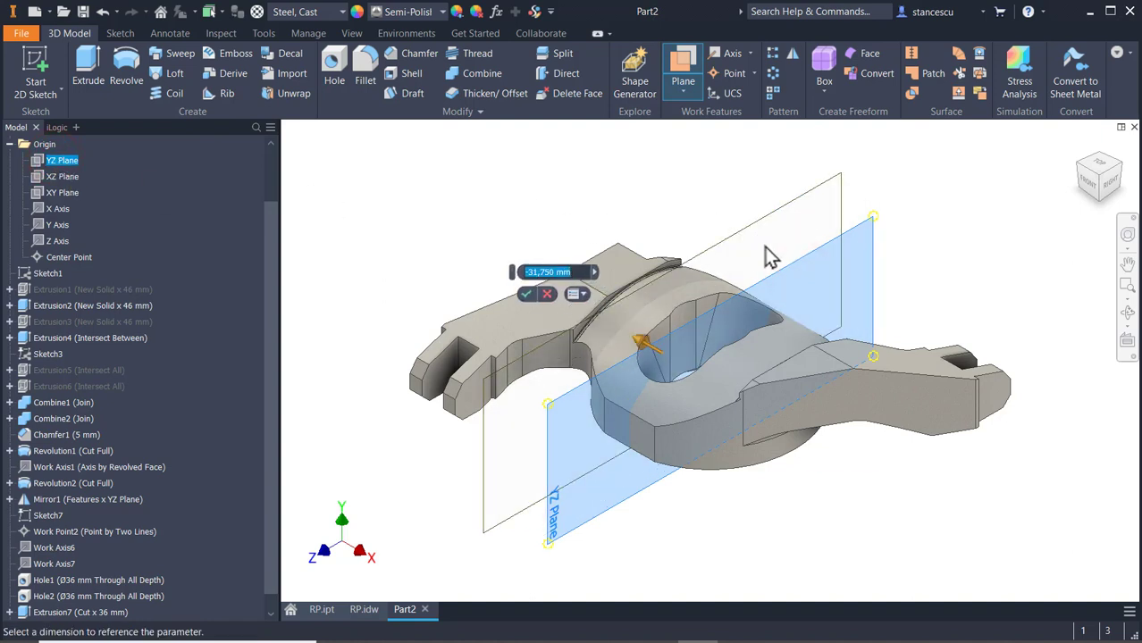
key("BackSpace")
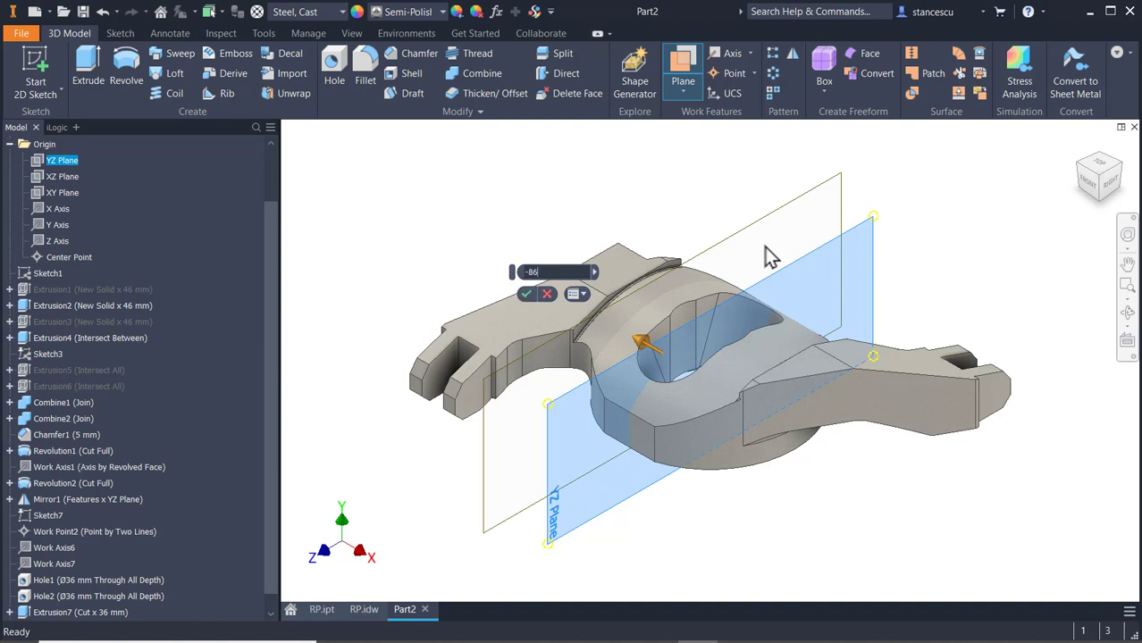
key("Return")
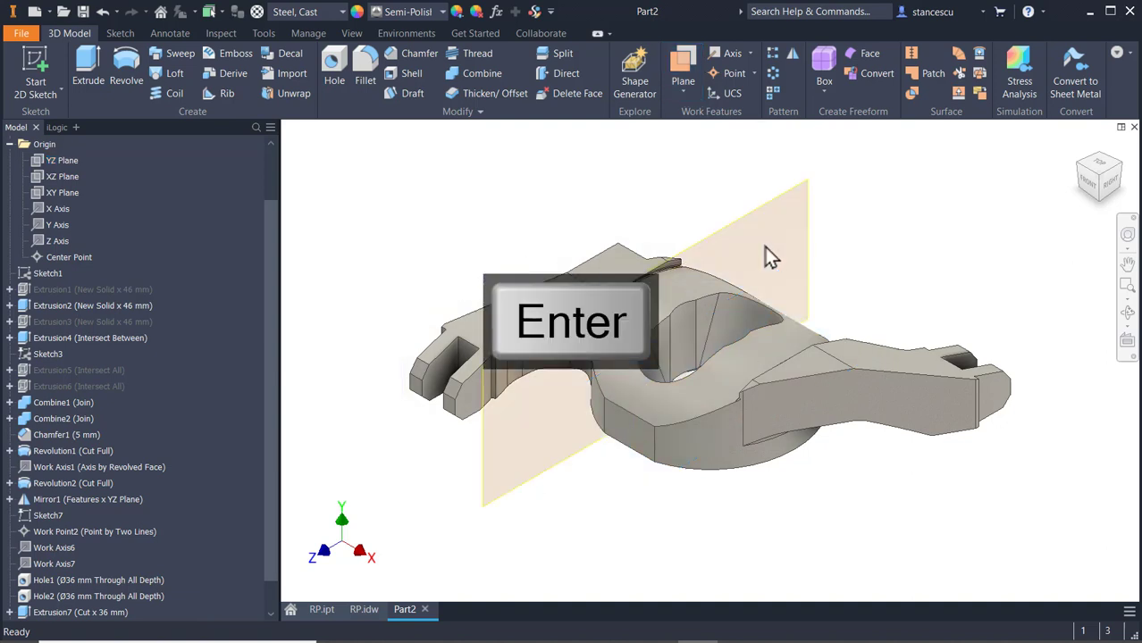
Start a 2D sketch on the new offset work plane and slice the model graphics at the sketch plane
left_click(731, 219)
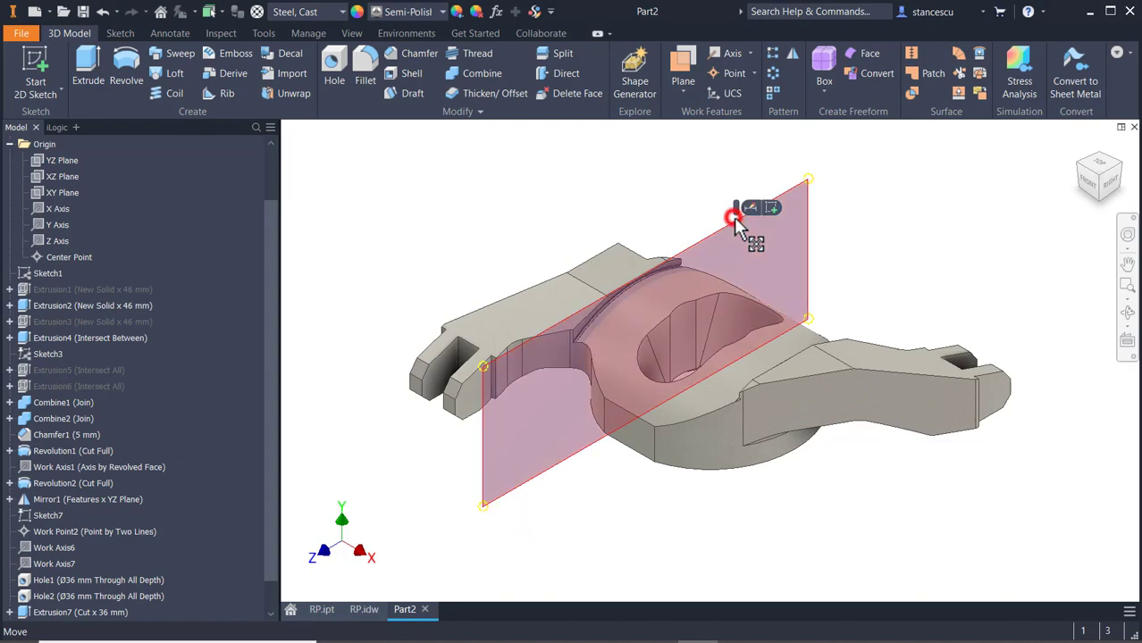
left_click(773, 206)
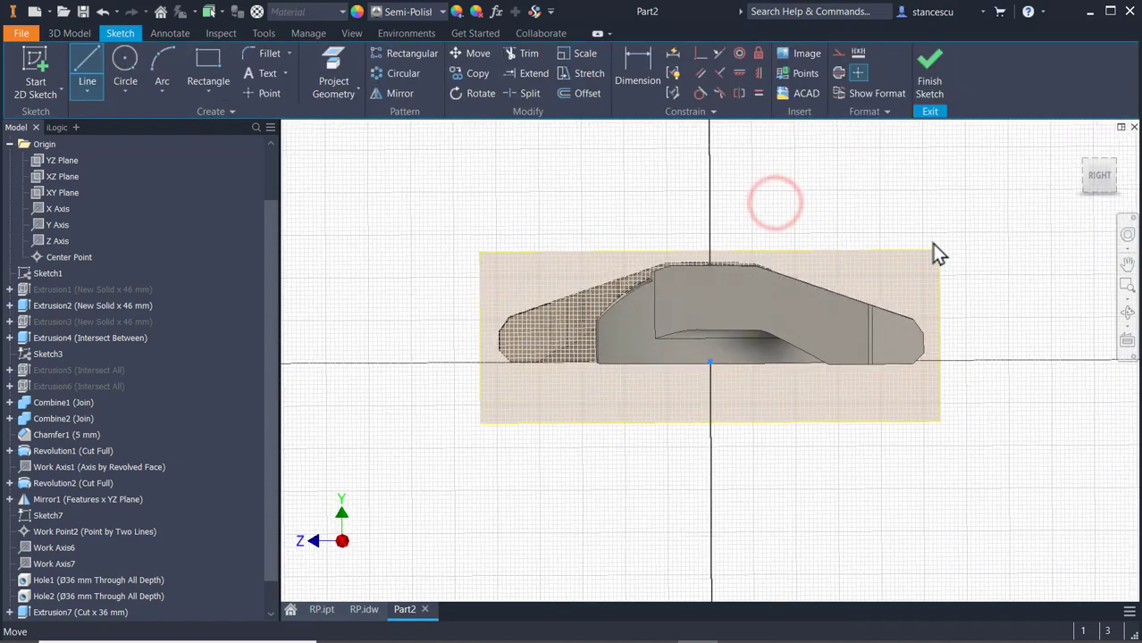
key("F7")
scroll(694, 293, "up", 5)
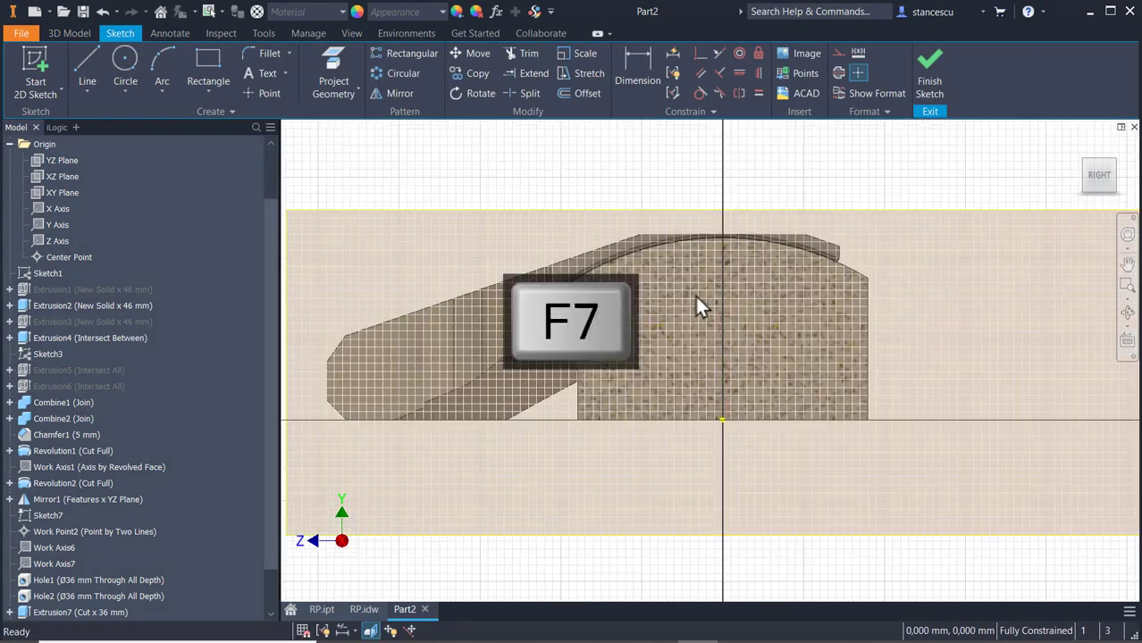
Project the curved upper edge of the sliced section into the sketch
scroll(694, 291, "up", 3)
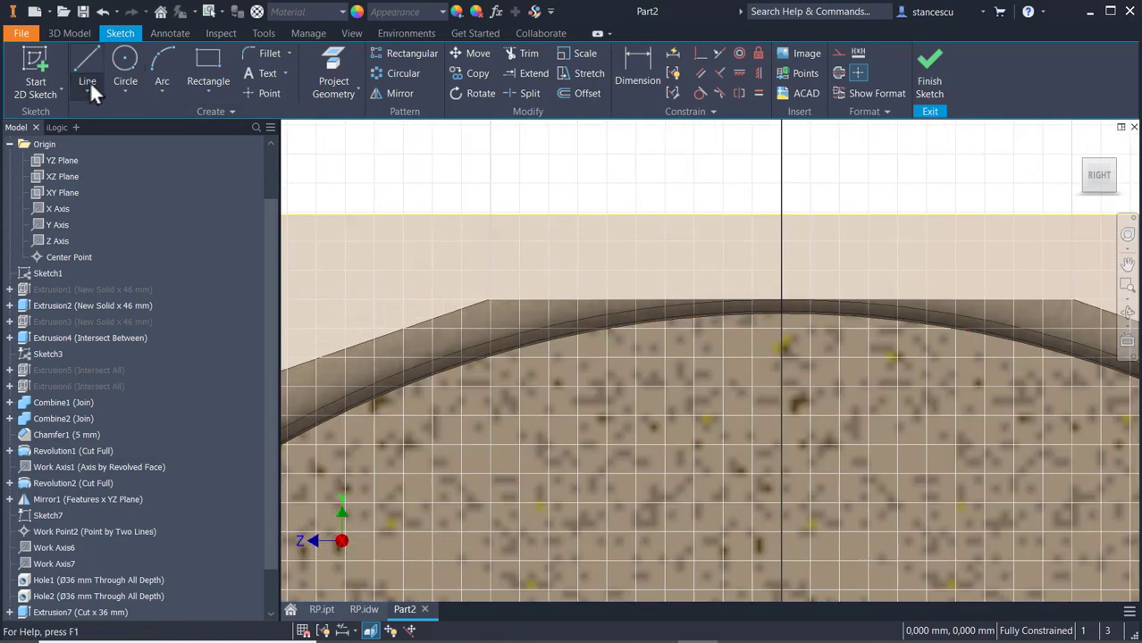
left_click(340, 55)
scroll(706, 323, "up", 2)
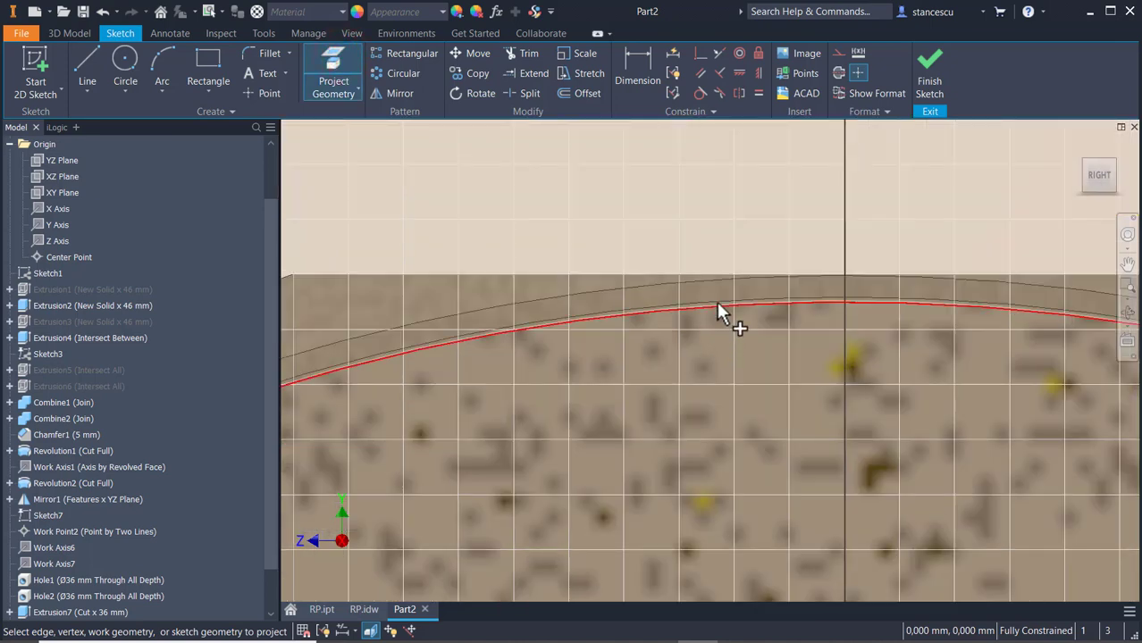
left_click(715, 308)
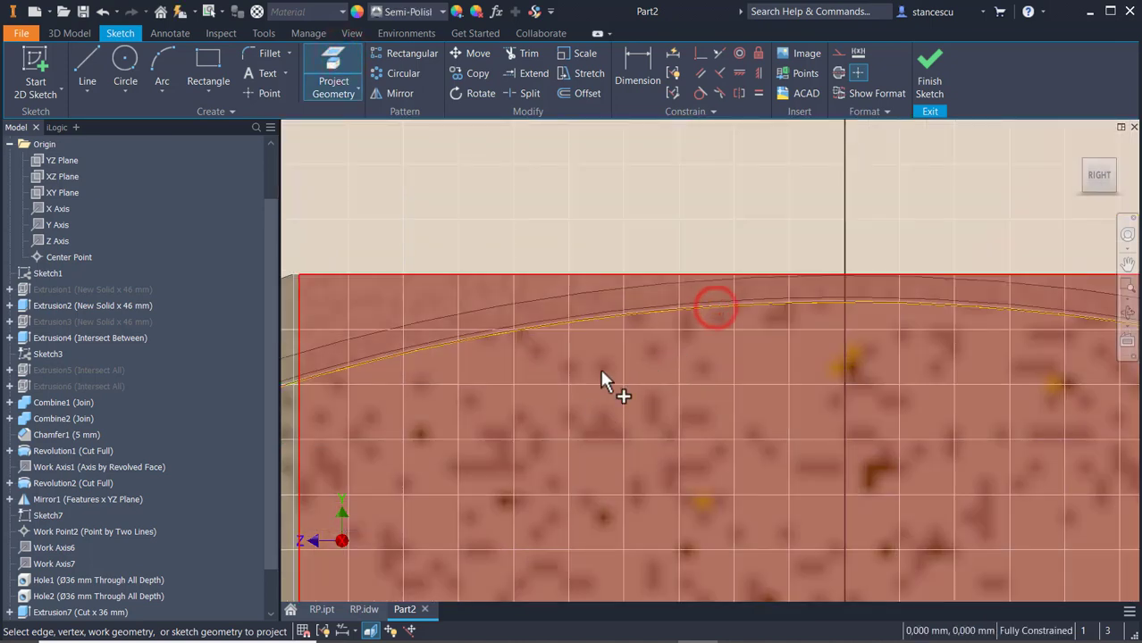
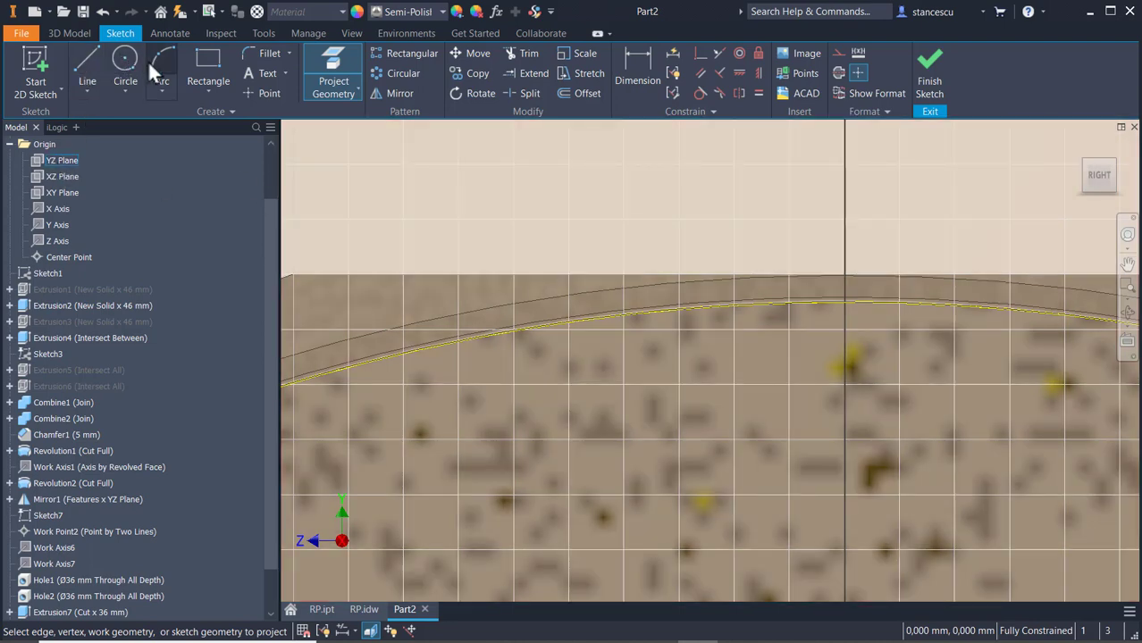
Sketch two adjoining downward-bulging three-point arcs below the projected curve, sharing an endpoint at the vertical axis, with the first starting on the curve
left_click(161, 68)
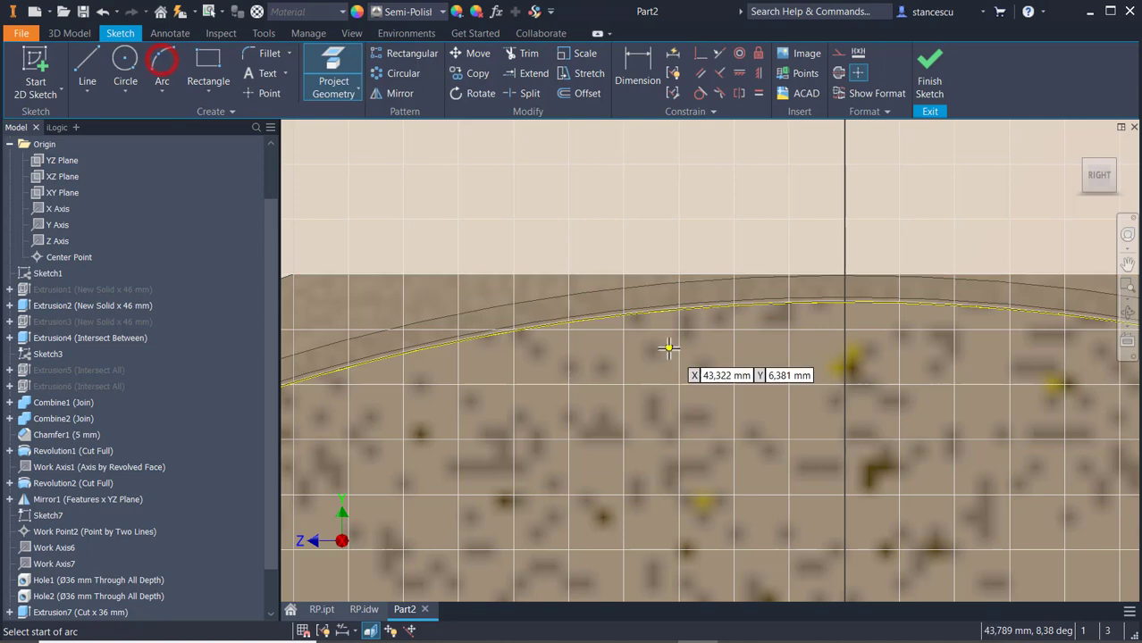
left_click(617, 320)
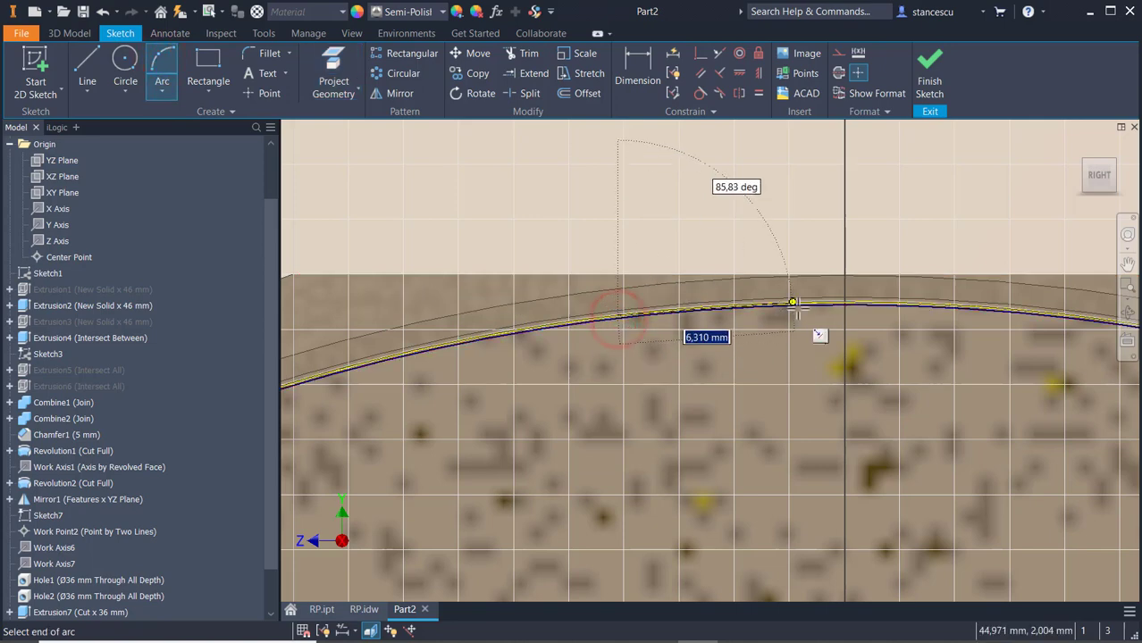
left_click(844, 311)
left_click(790, 343)
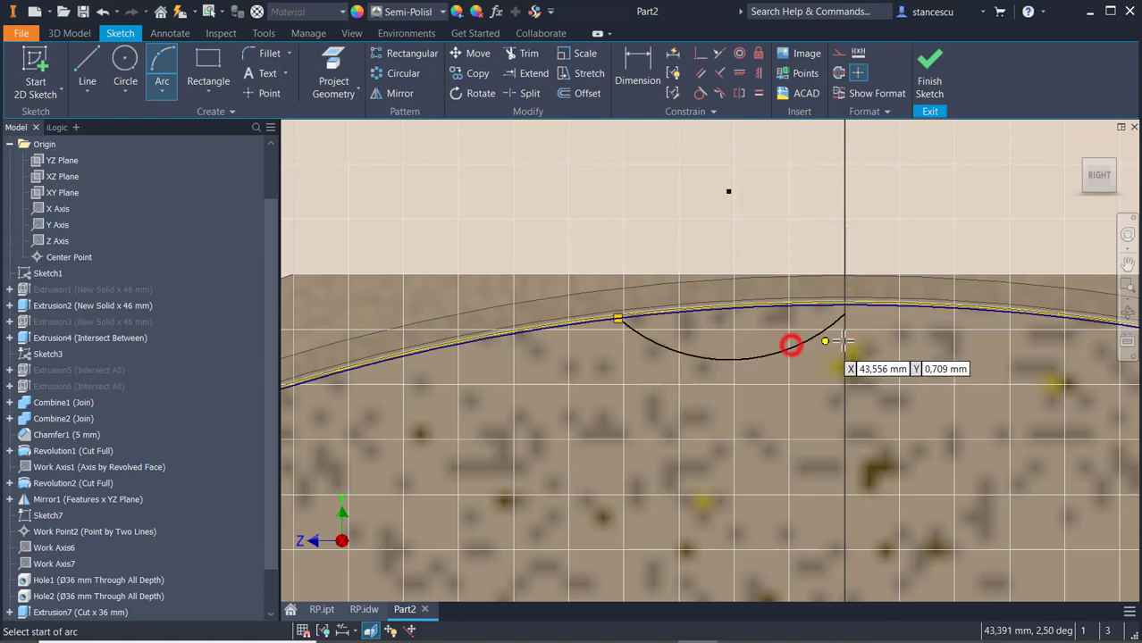
left_click(844, 311)
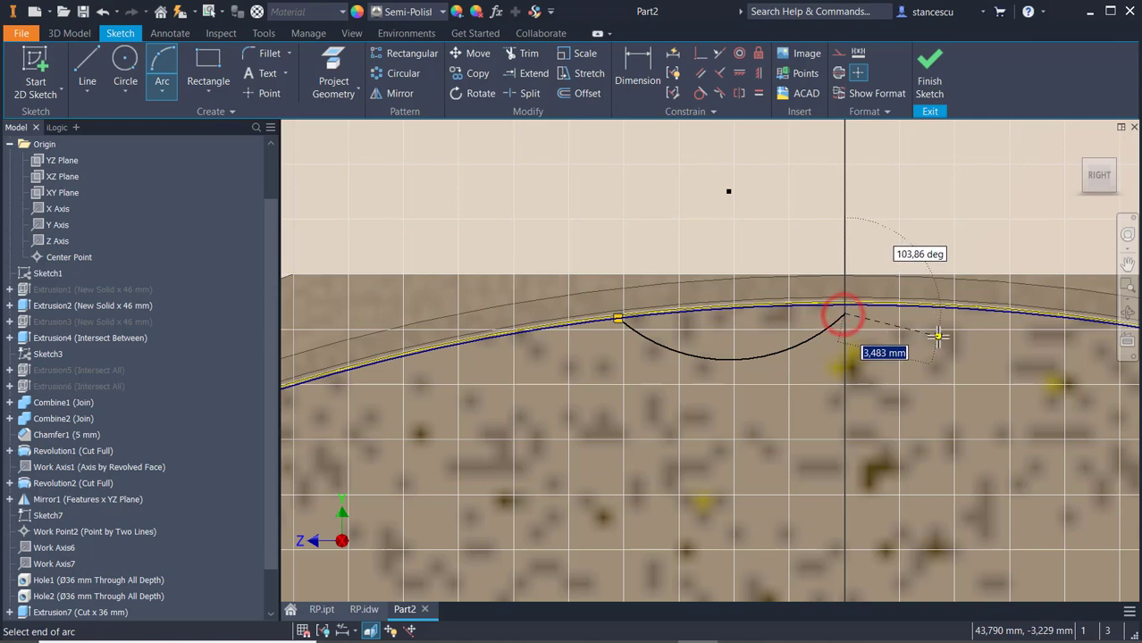
left_click(1057, 322)
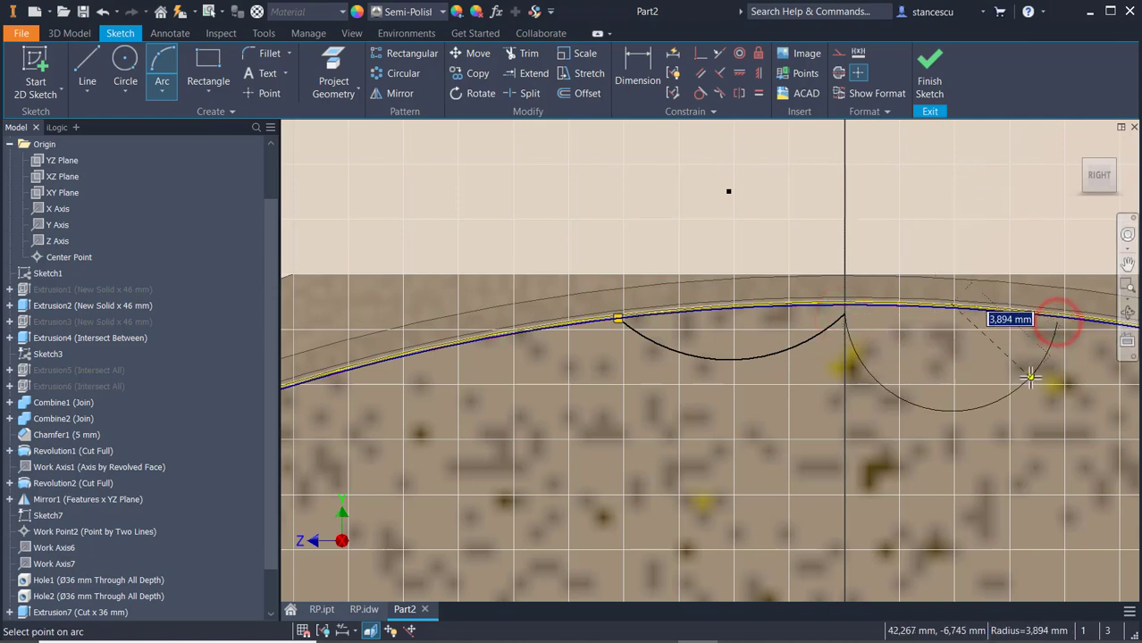
left_click(996, 363)
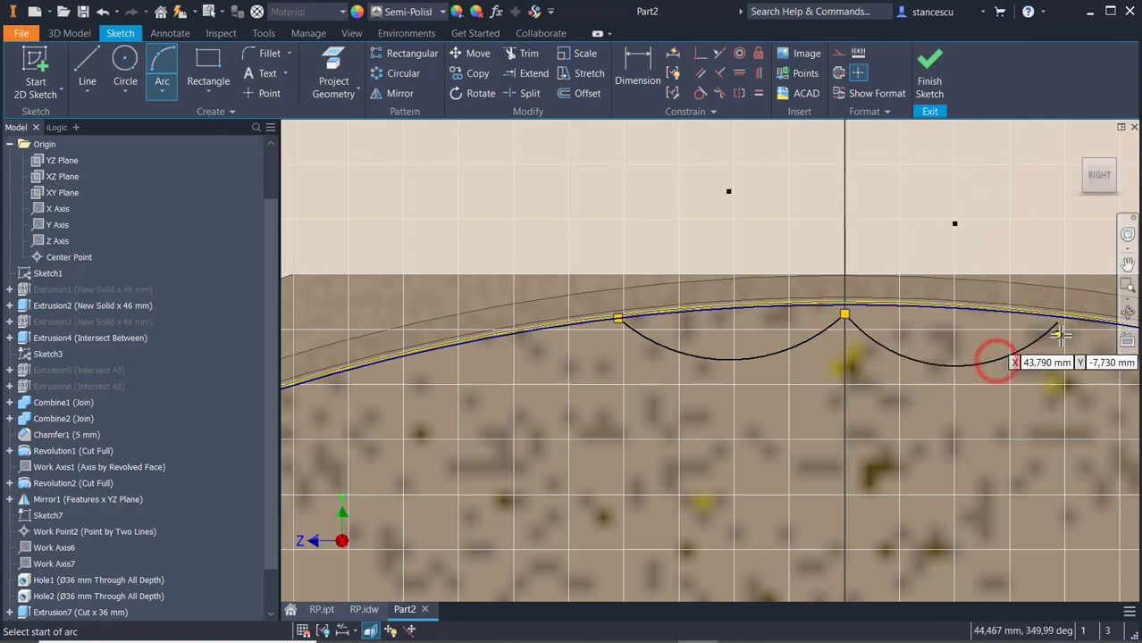
Make the free outer endpoint of the second arc coincident with the projected curve
scroll(999, 358, "down", 3)
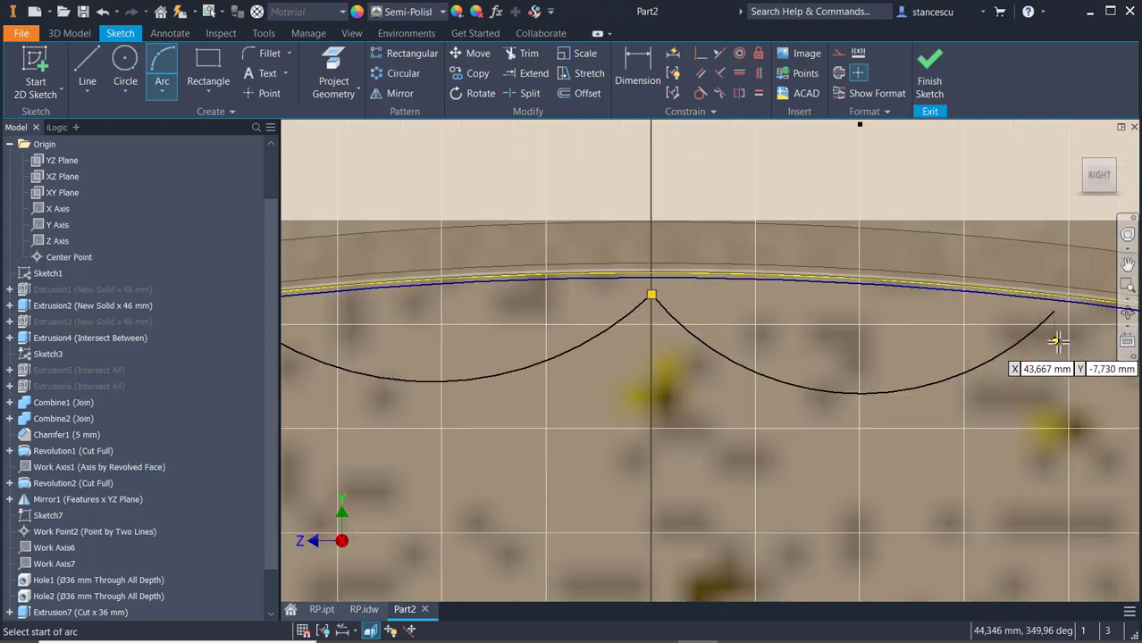
left_click(703, 56)
left_click(1056, 308)
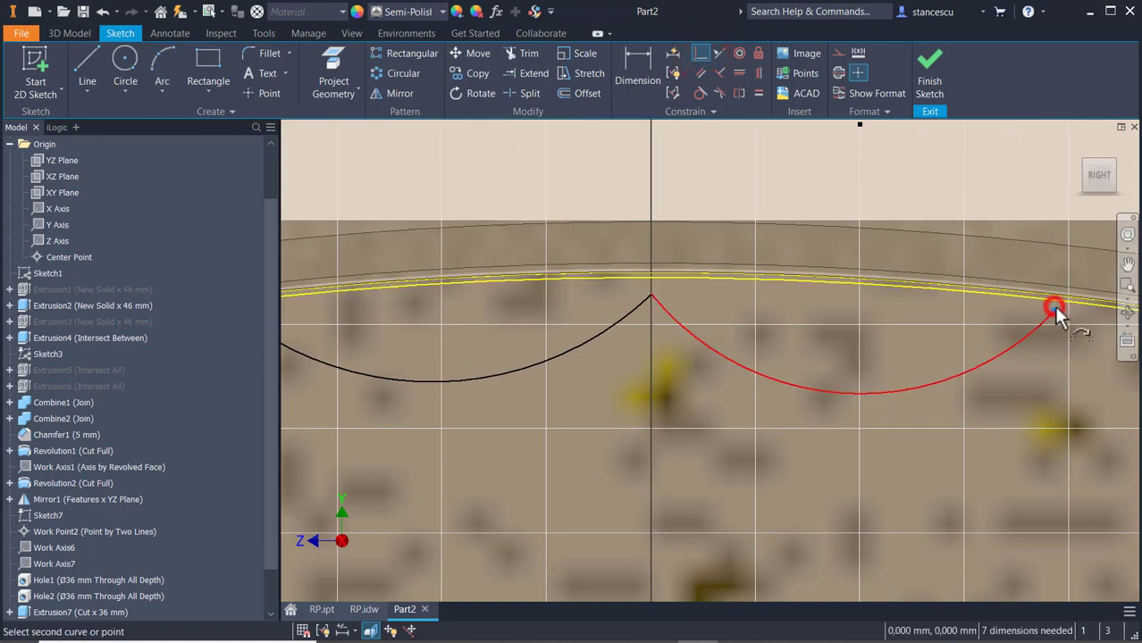
left_click(1064, 308)
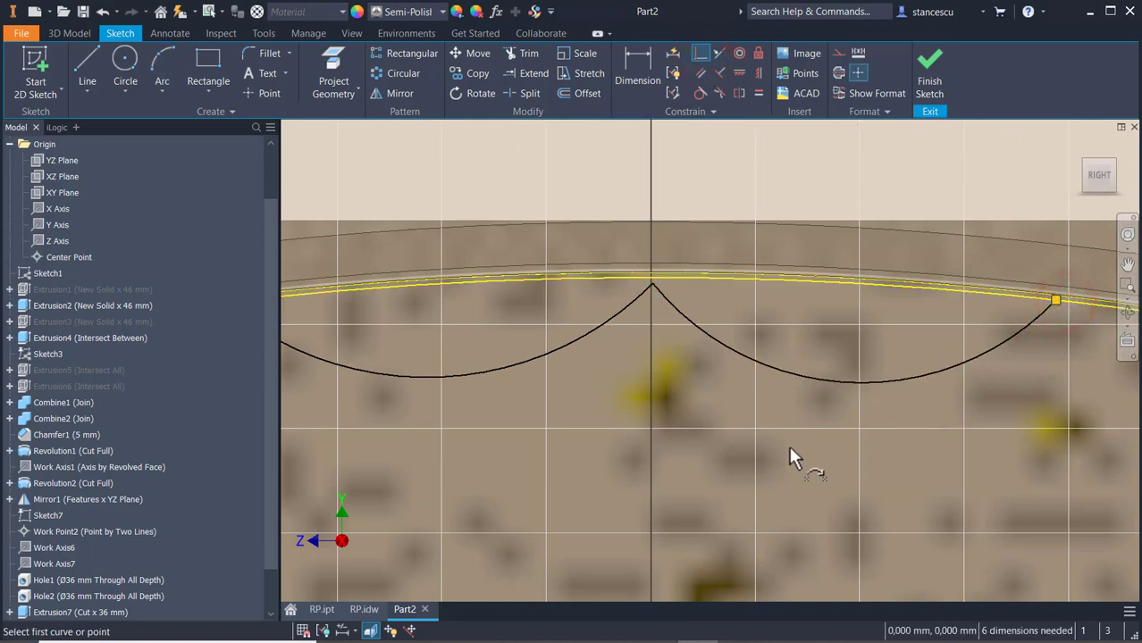
Try to align the arcs' shared endpoint with the projected origin point using a vertical constraint
scroll(665, 241, "down", 5)
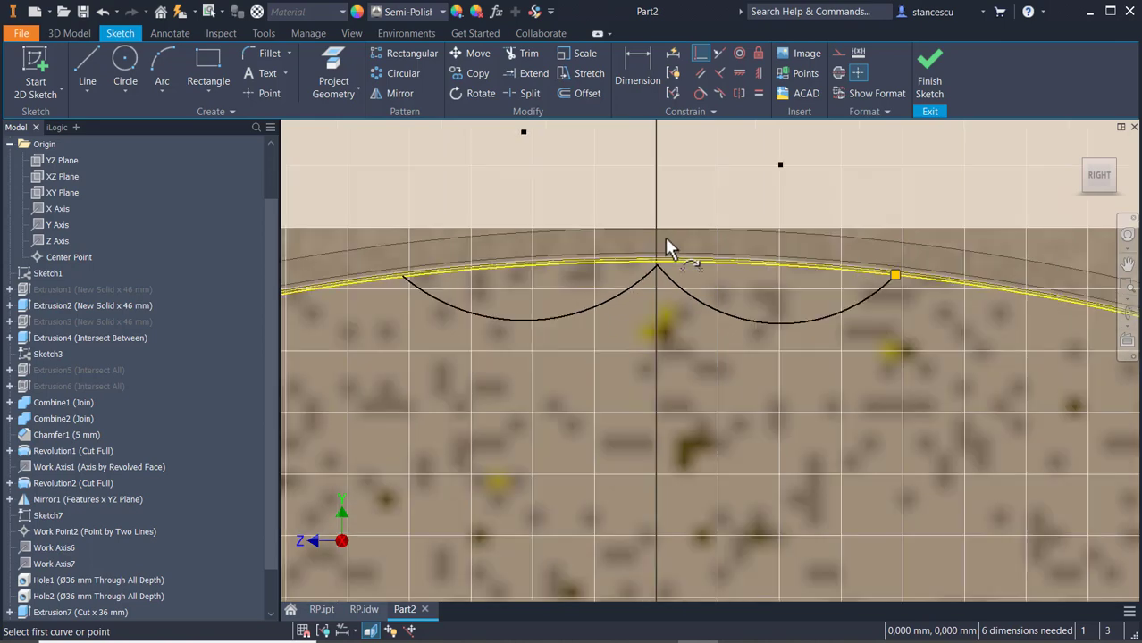
left_click(653, 278)
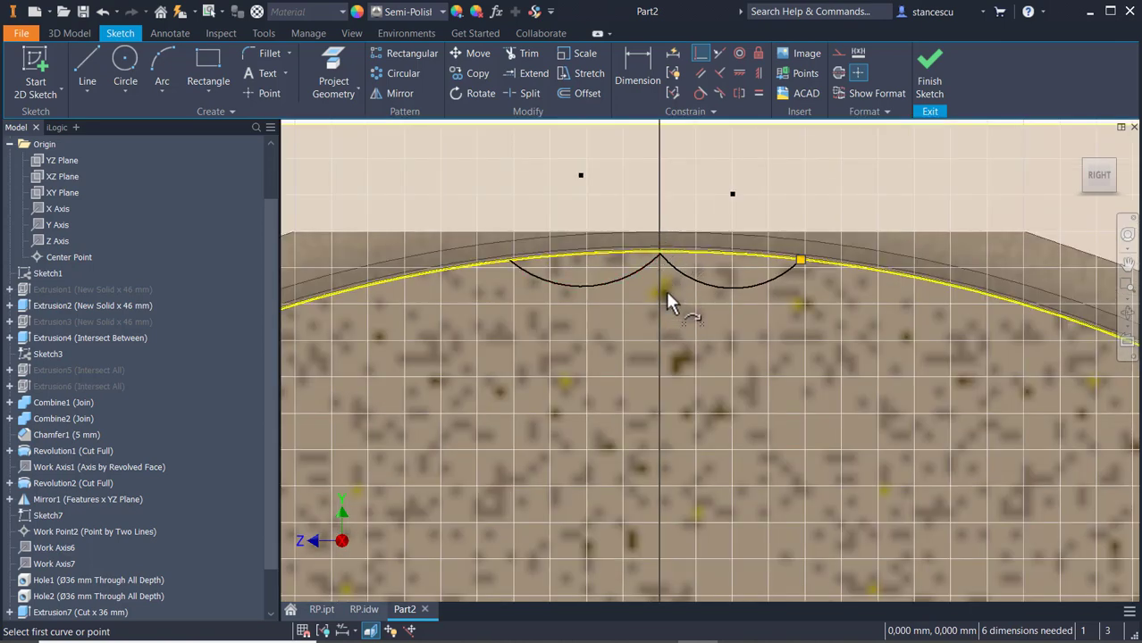
scroll(675, 309, "down", 3)
middle_click_drag(744, 321, 765, 213)
scroll(755, 340, "down", 2)
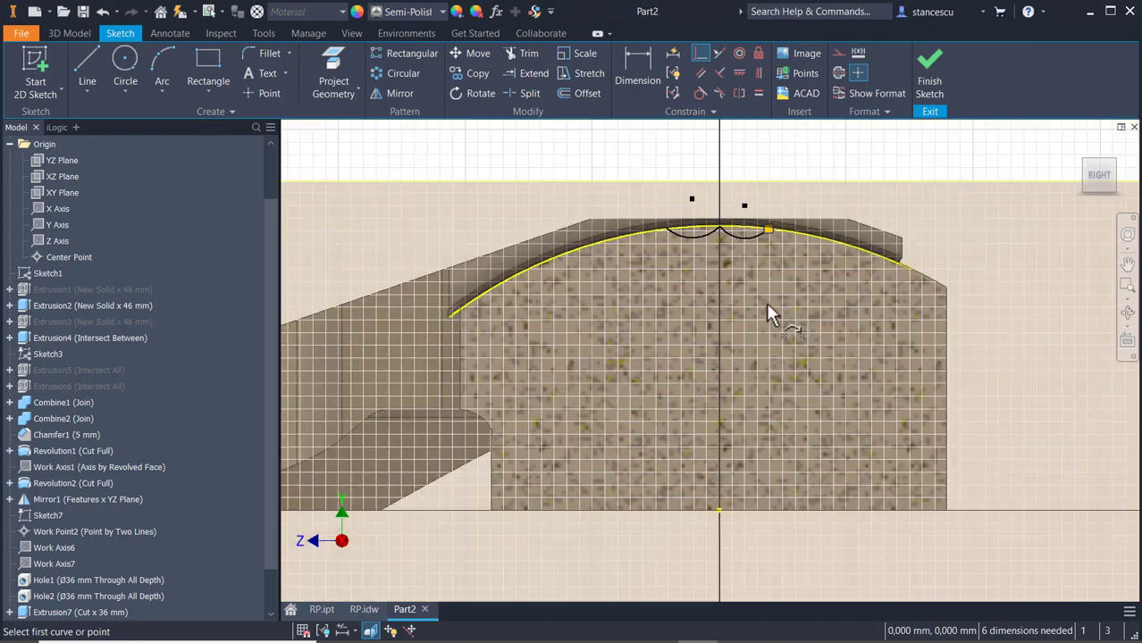
key("Escape")
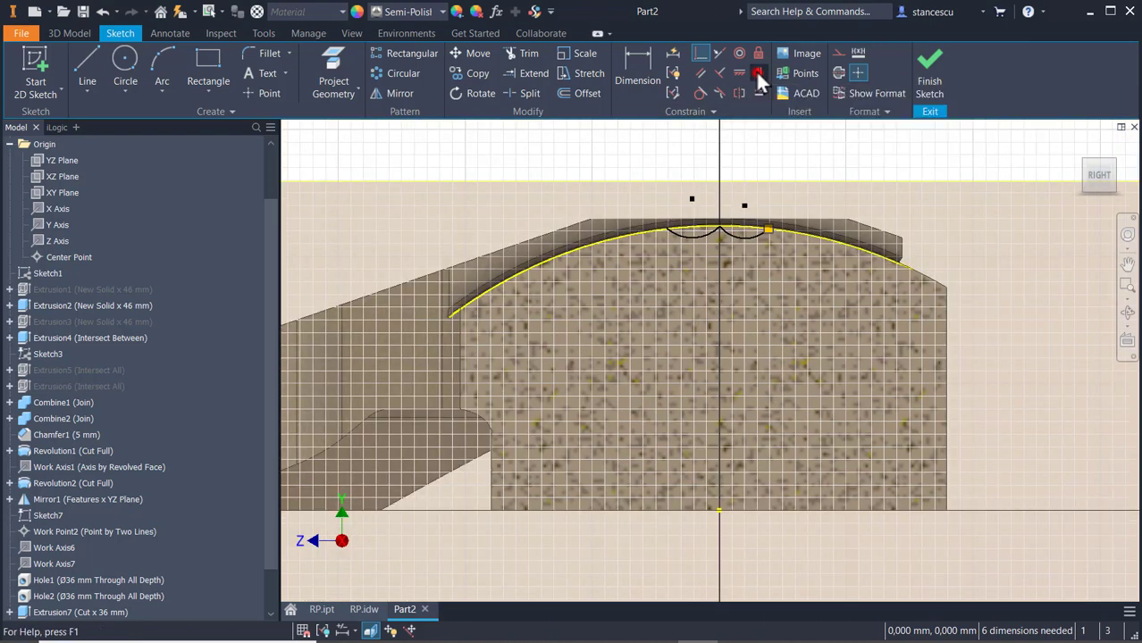
left_click(758, 74)
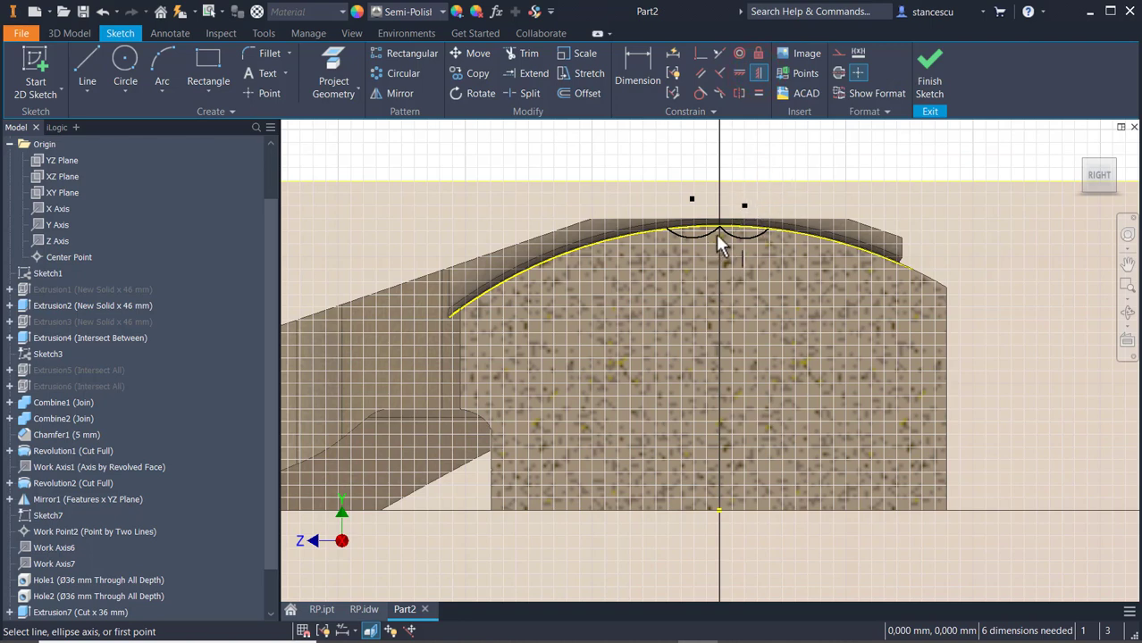
left_click(717, 230)
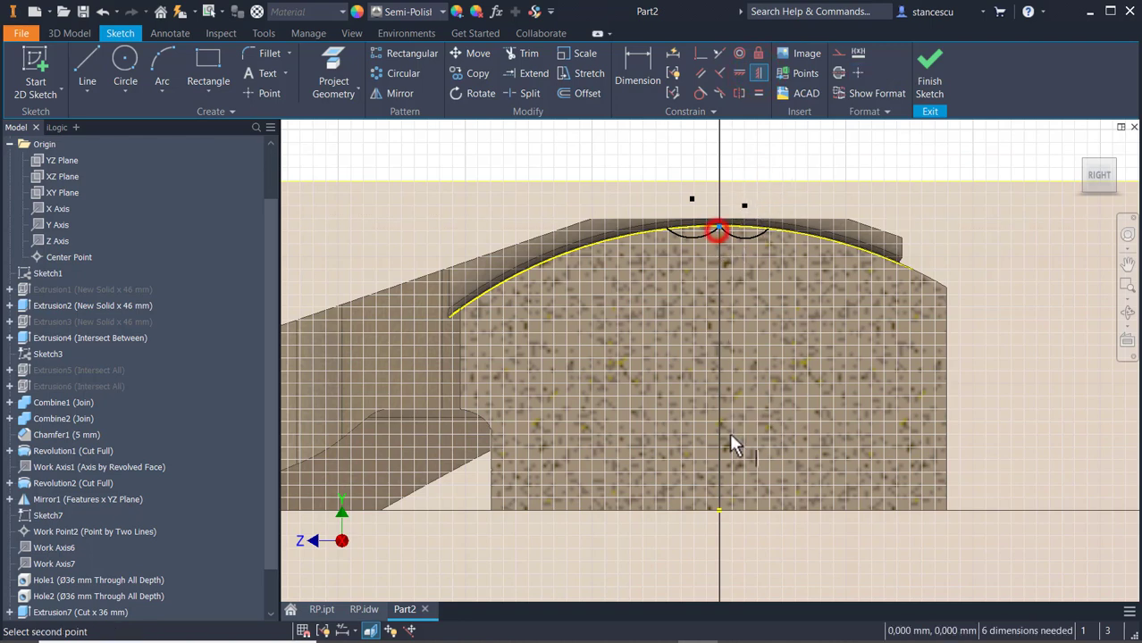
left_click(719, 509)
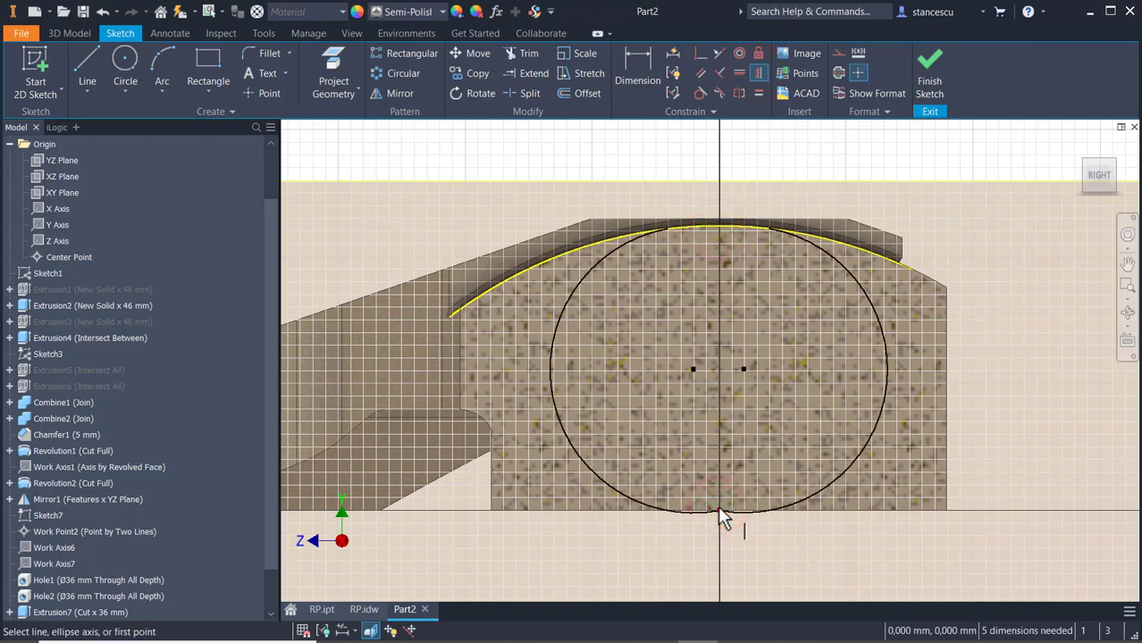
key("ctrl+z")
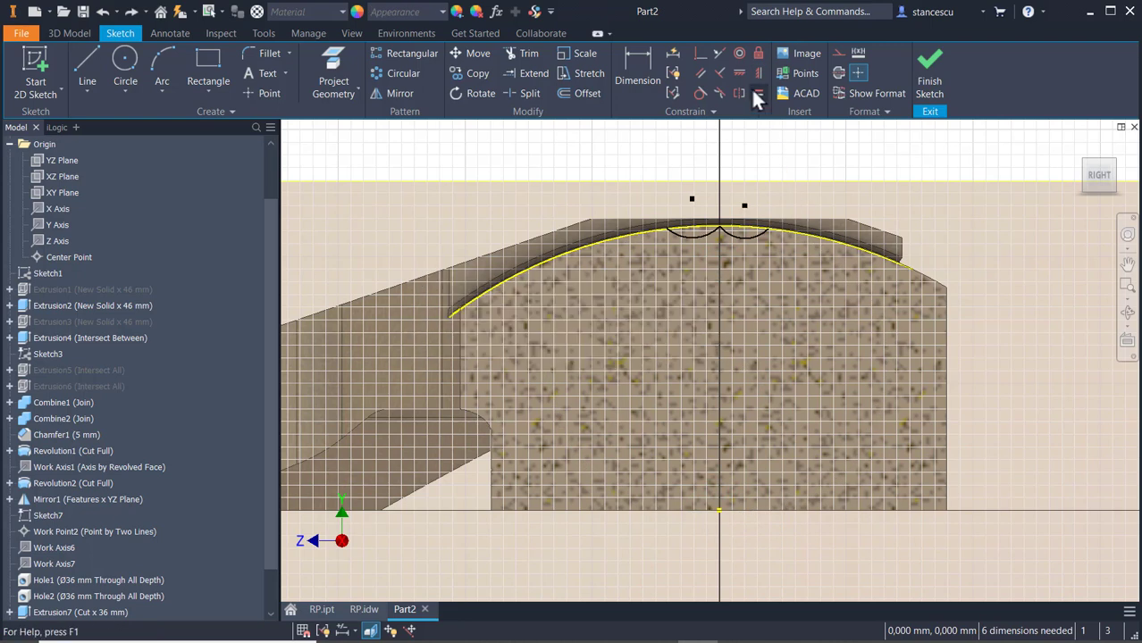
Align the arcs' shared endpoint with the projected origin point using a horizontal constraint
left_click(740, 74)
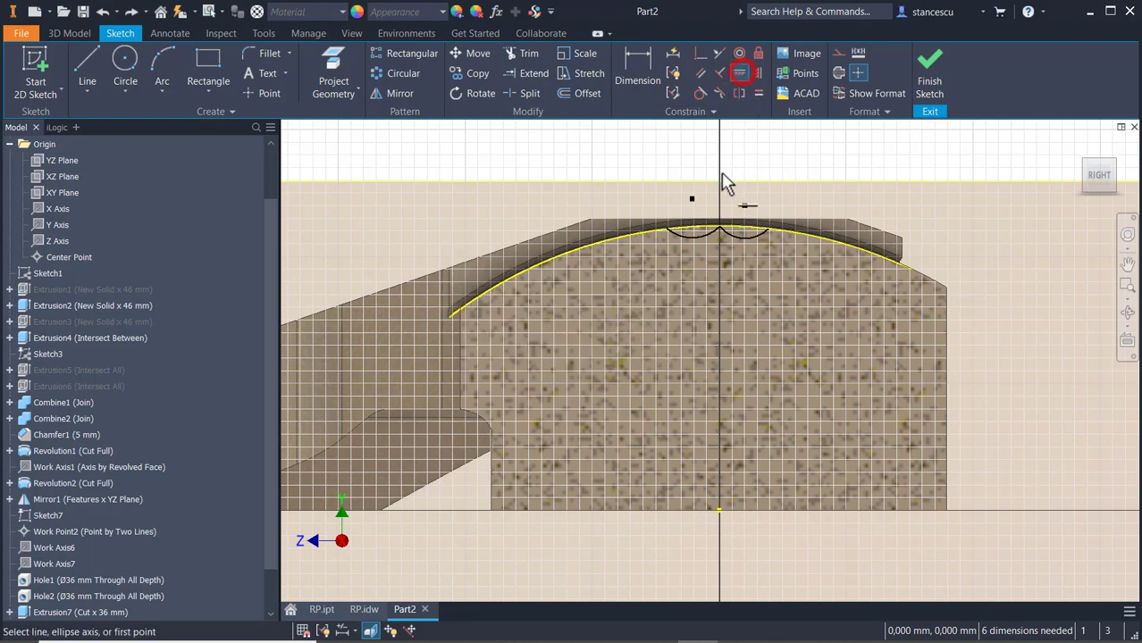
left_click(717, 225)
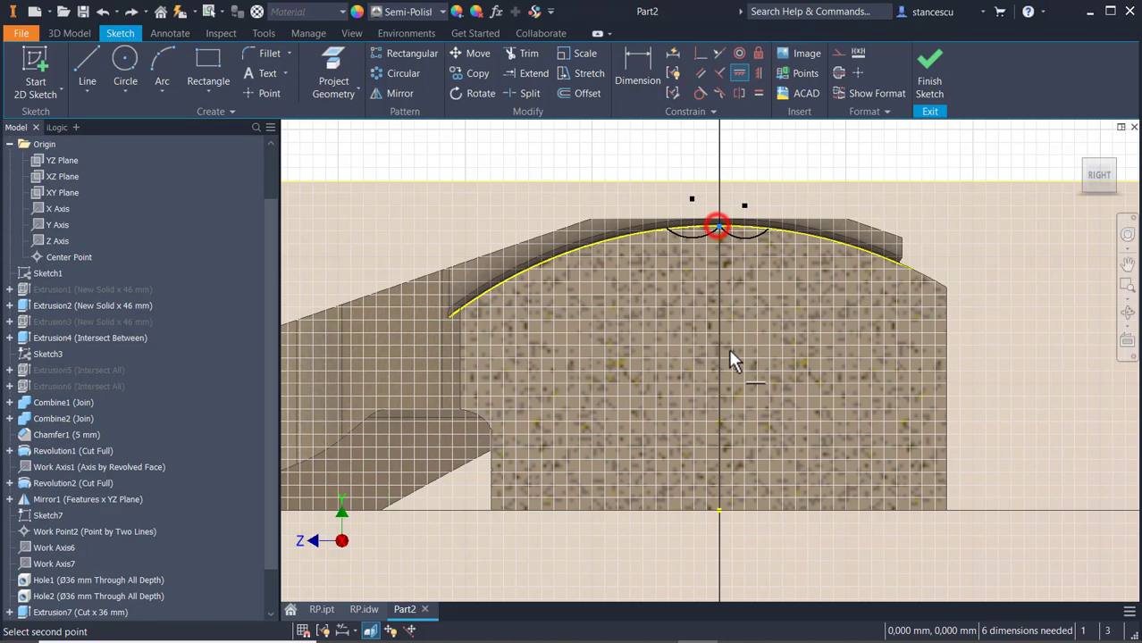
left_click(719, 510)
scroll(726, 223, "up", 8)
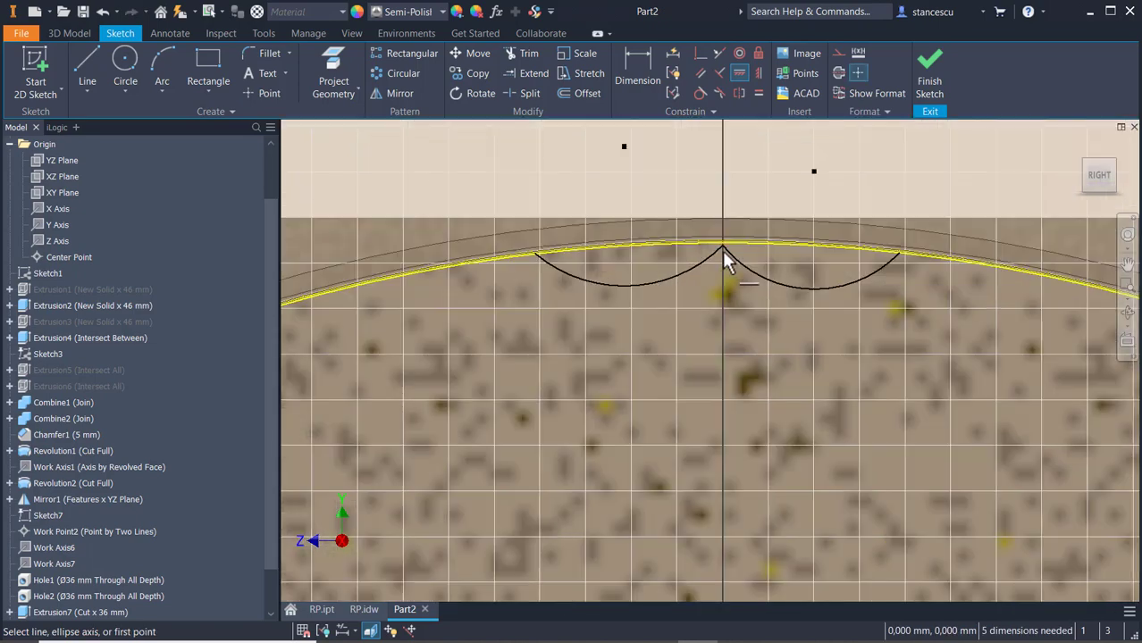
scroll(724, 214, "up", 2)
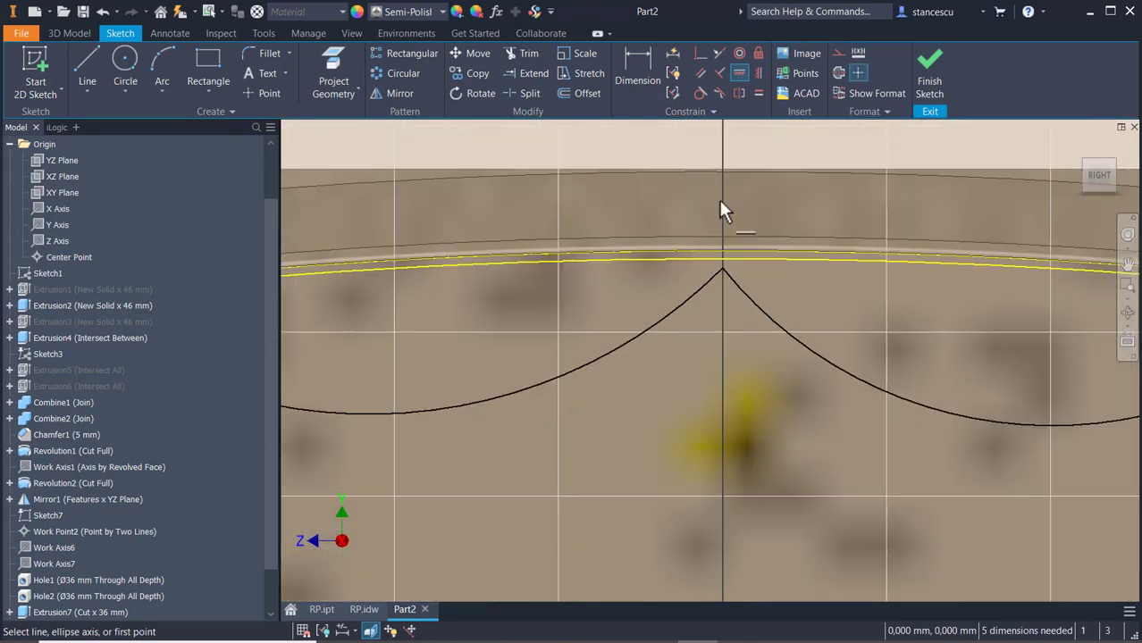
left_click(638, 70)
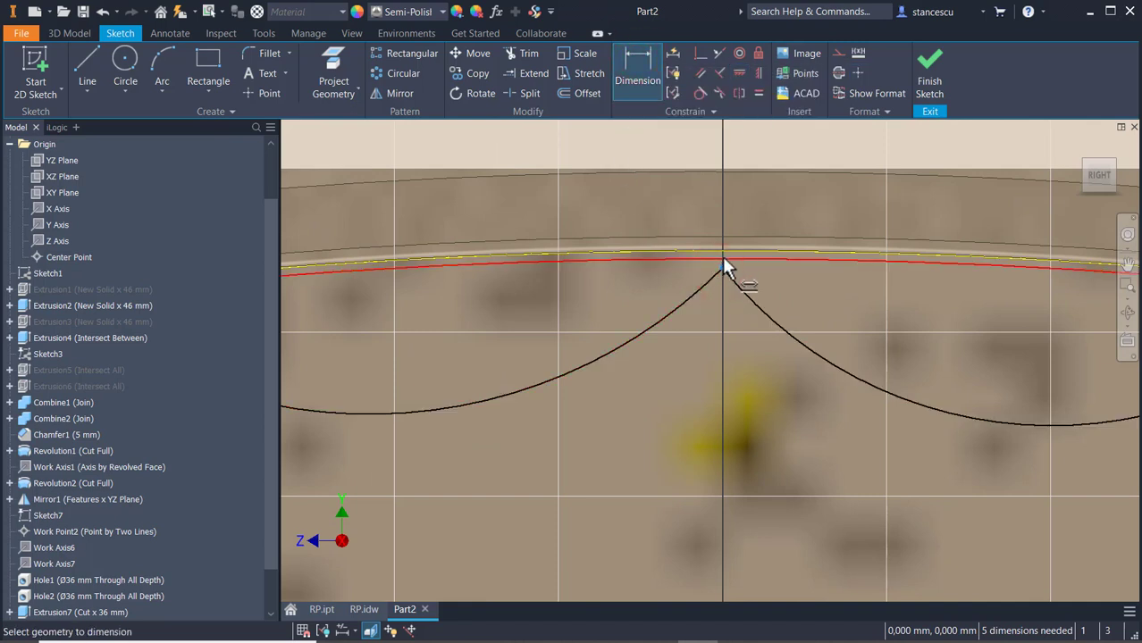
mouse_move(722, 257)
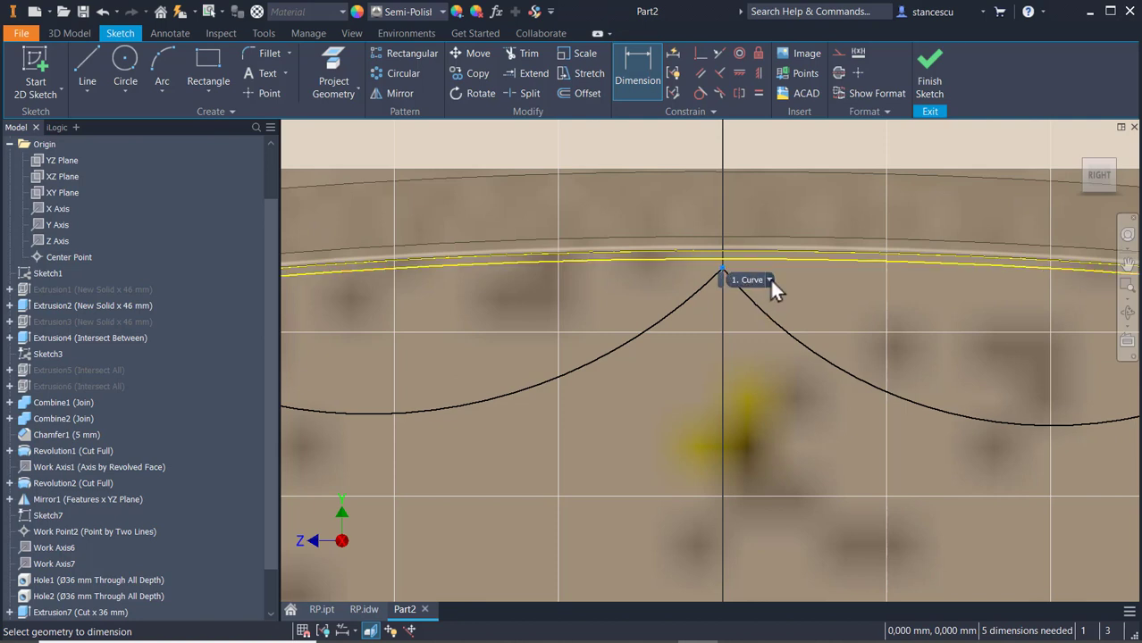
left_click(783, 143)
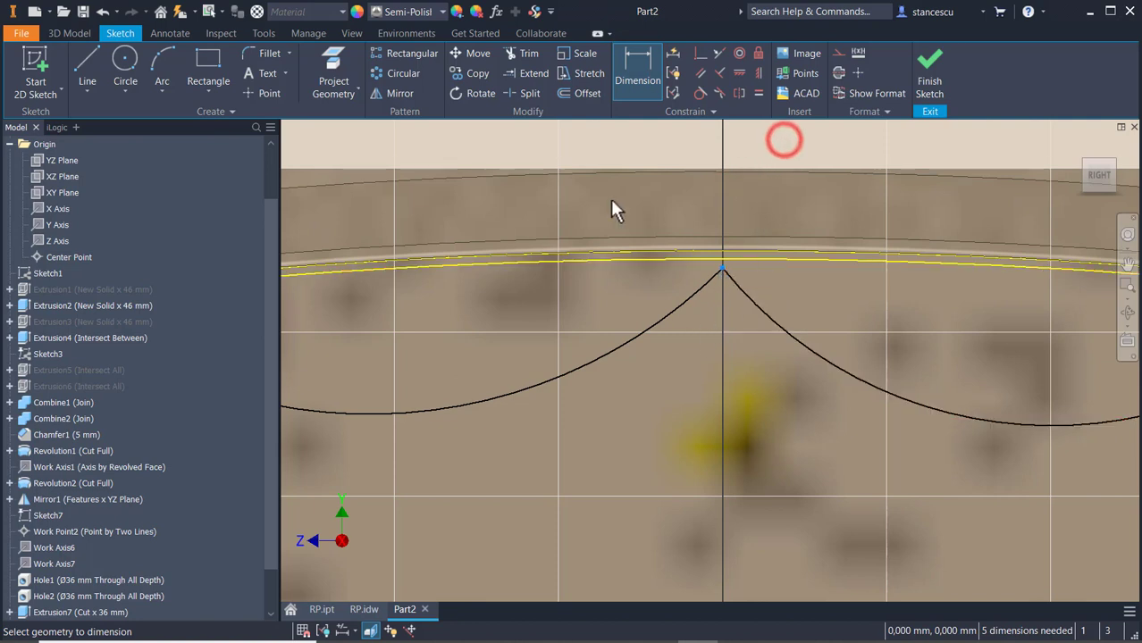
Place a sketch point near the arcs' shared endpoint and make it coincident with the projected curve
left_click(263, 92)
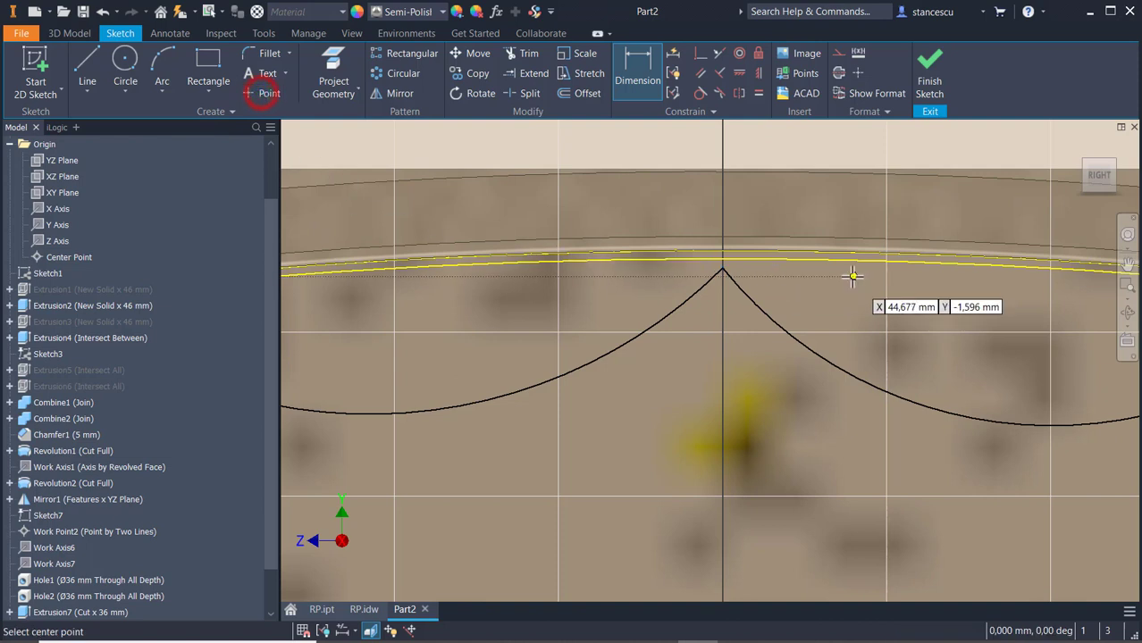
left_click(802, 262)
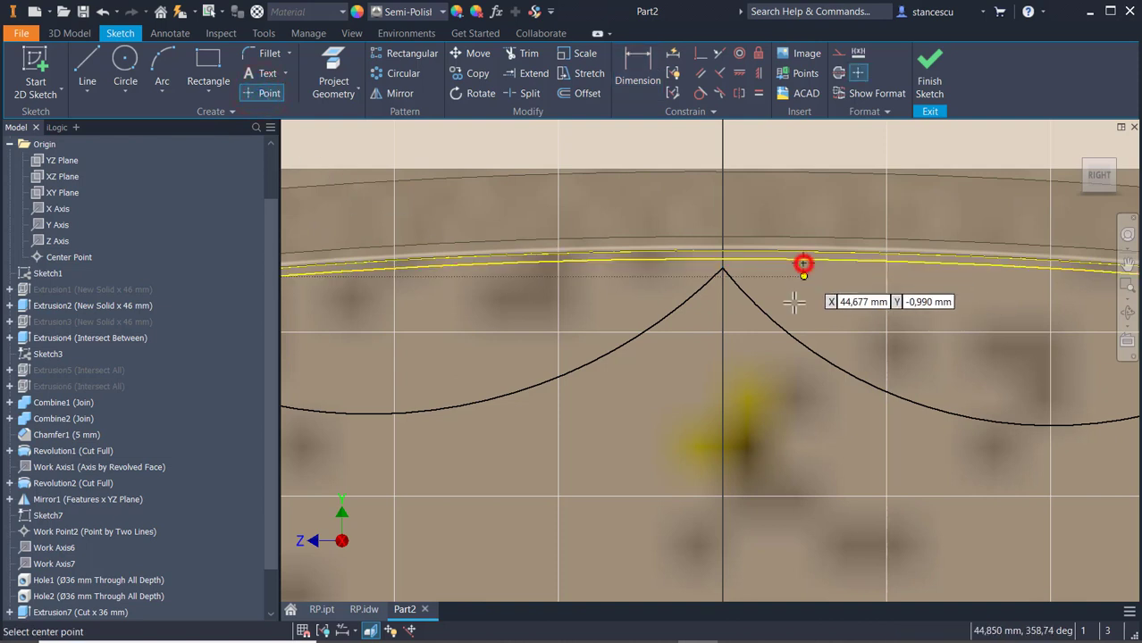
left_click(700, 54)
left_click(796, 265)
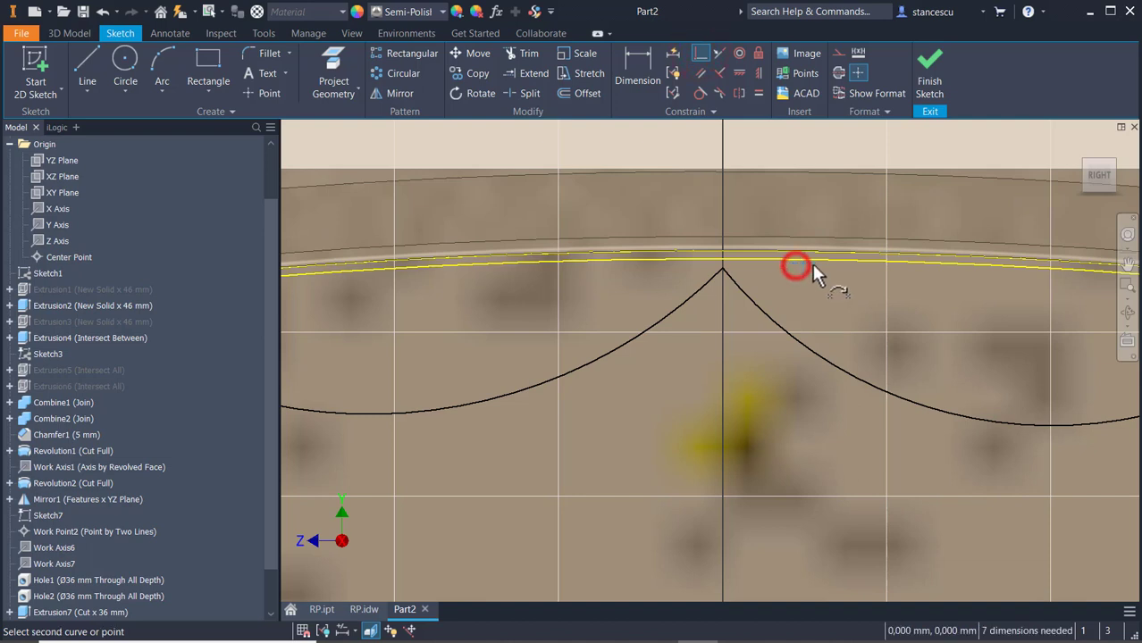
left_click(822, 260)
Align the sketch point on the projected curve with the arcs' shared endpoint using a horizontal constraint
left_click(738, 73)
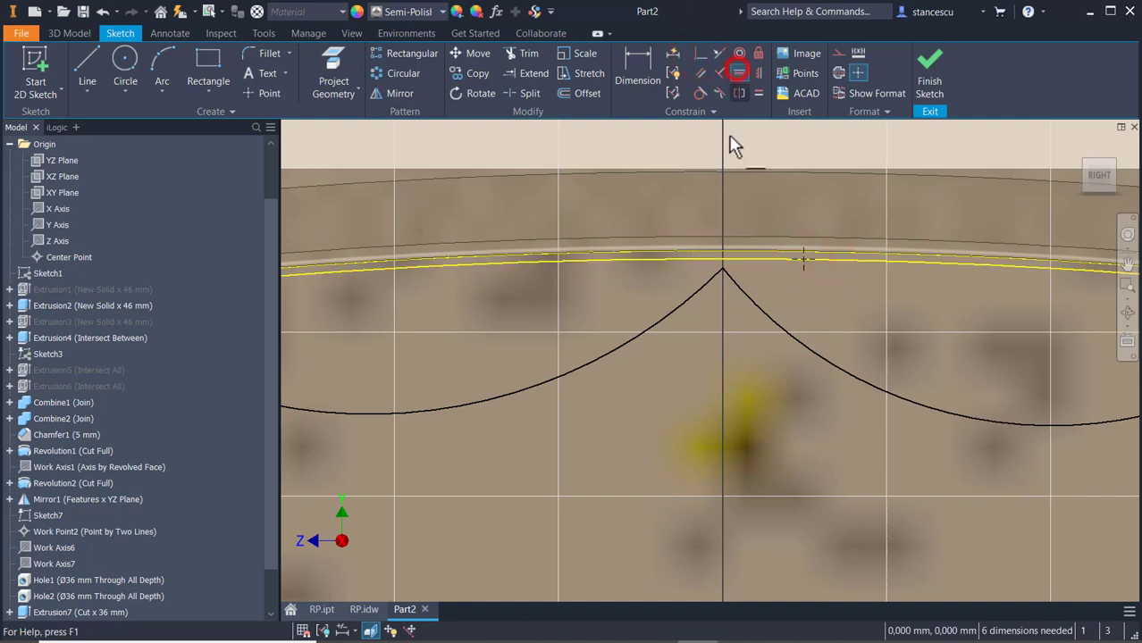
left_click(804, 266)
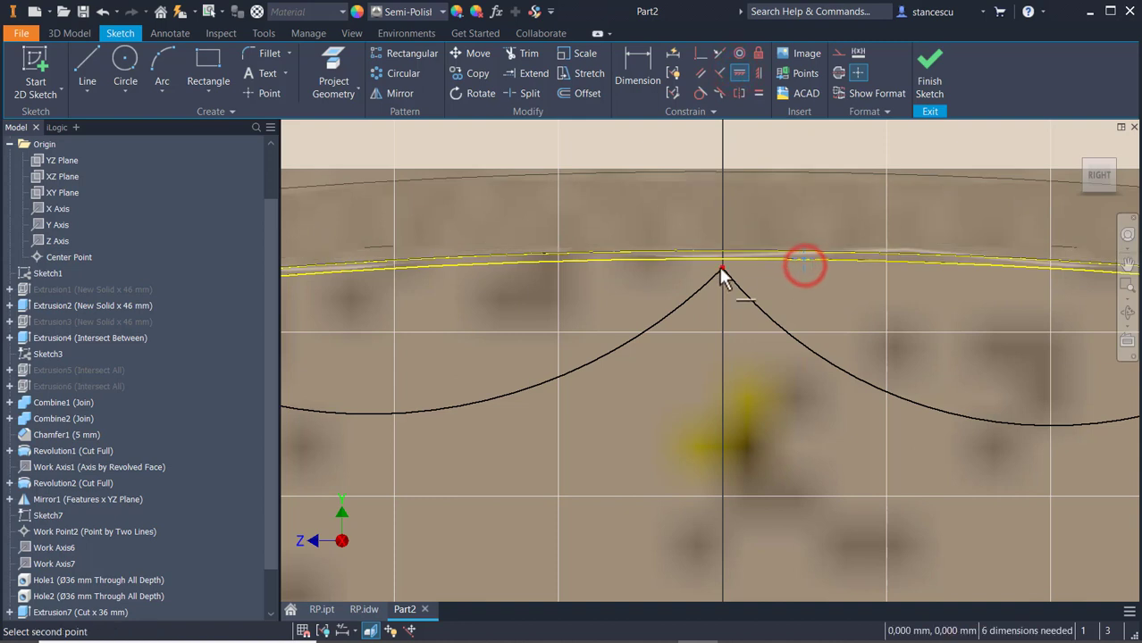
left_click(720, 268)
Dimension the gap between the sketch point on the curve and the arcs' shared endpoint as 1 mm
left_click(648, 64)
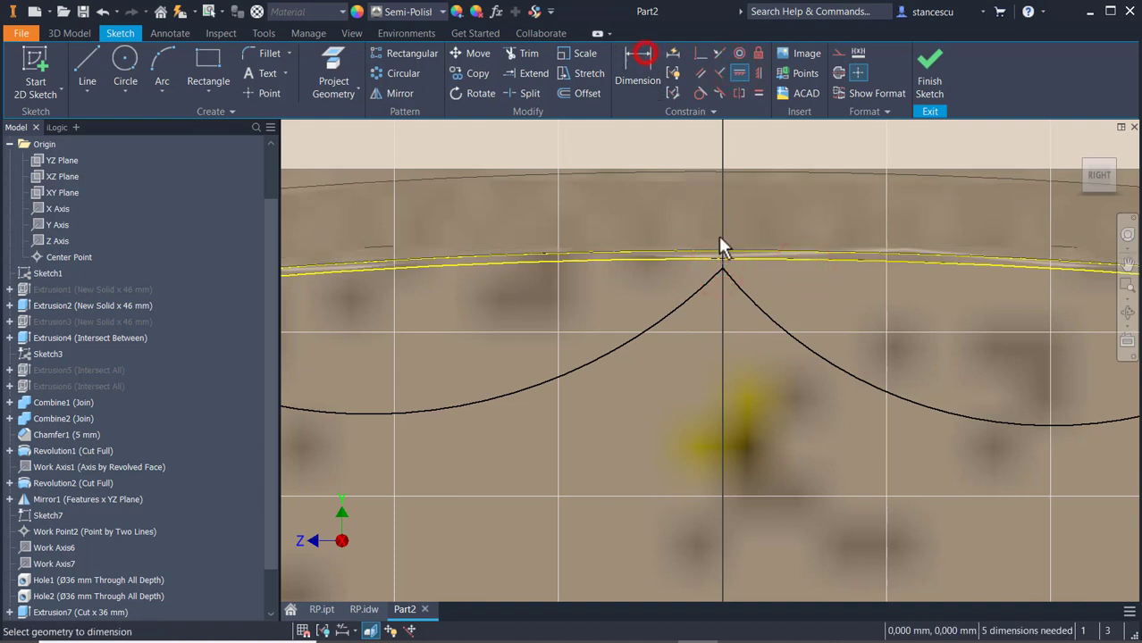
left_click(724, 267)
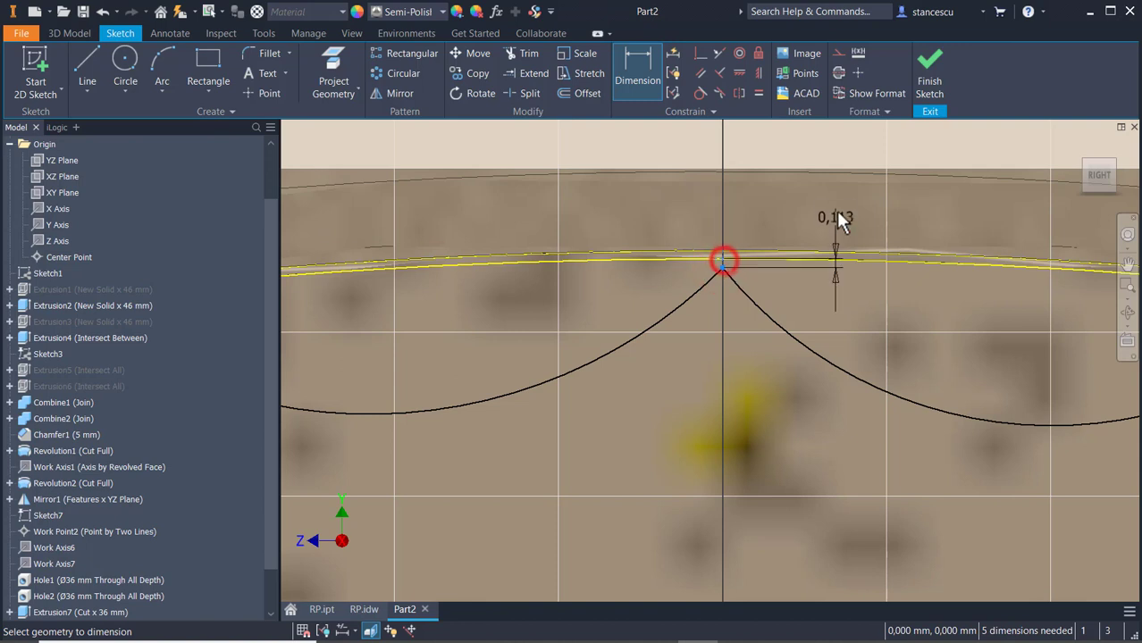
left_click(836, 194)
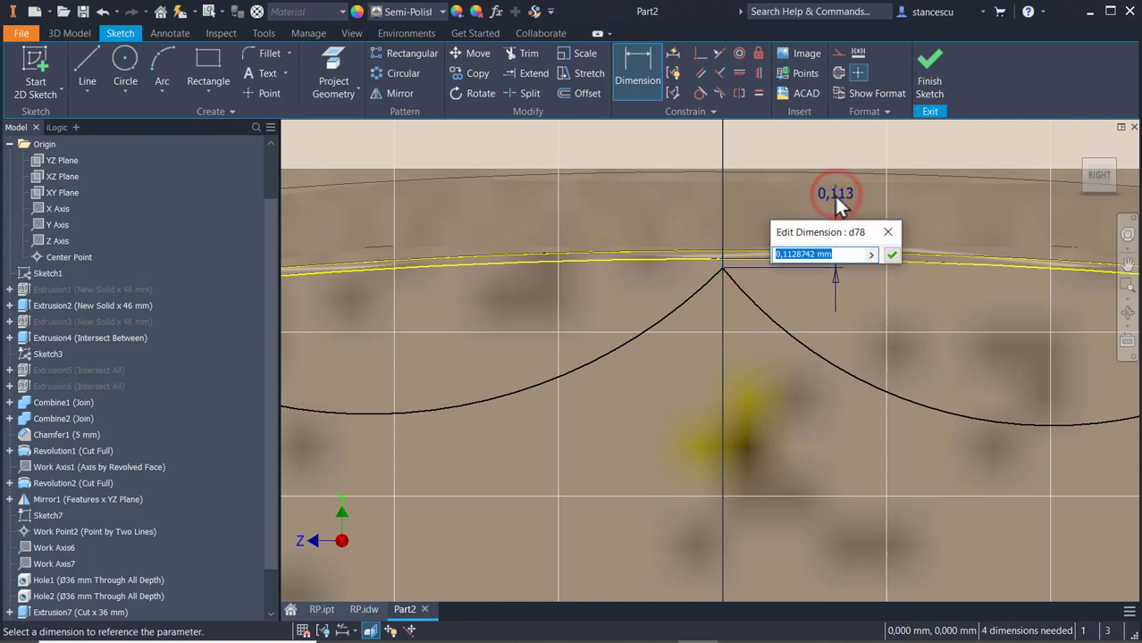
type("0")
key("Return")
Make the two arcs equal with an equal constraint
scroll(786, 304, "up", 3)
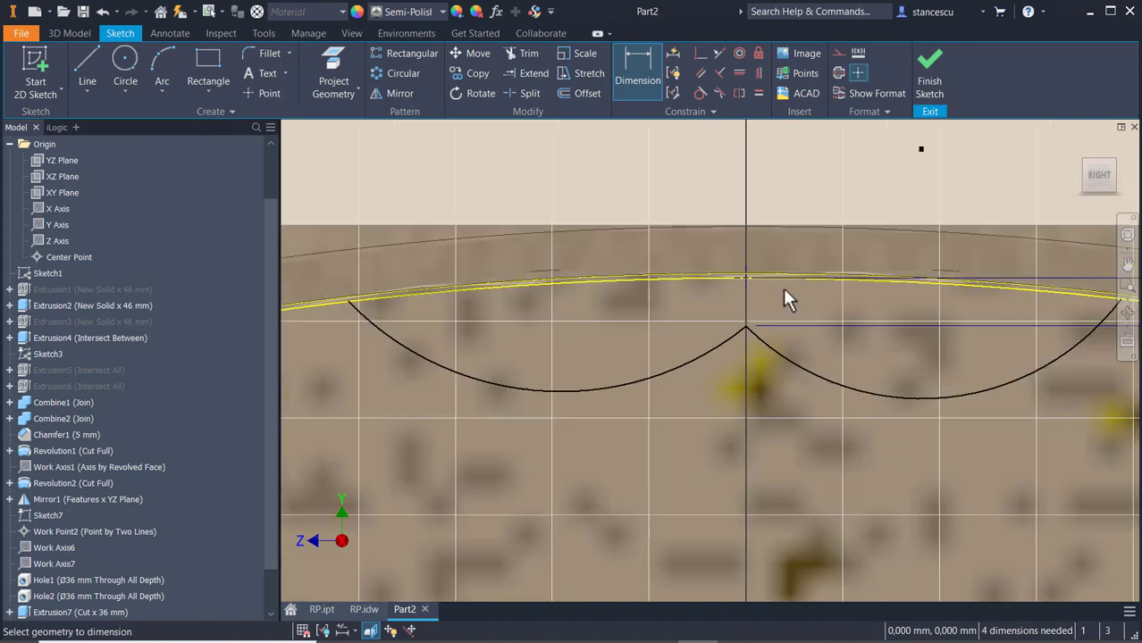
left_click(756, 93)
left_click(617, 384)
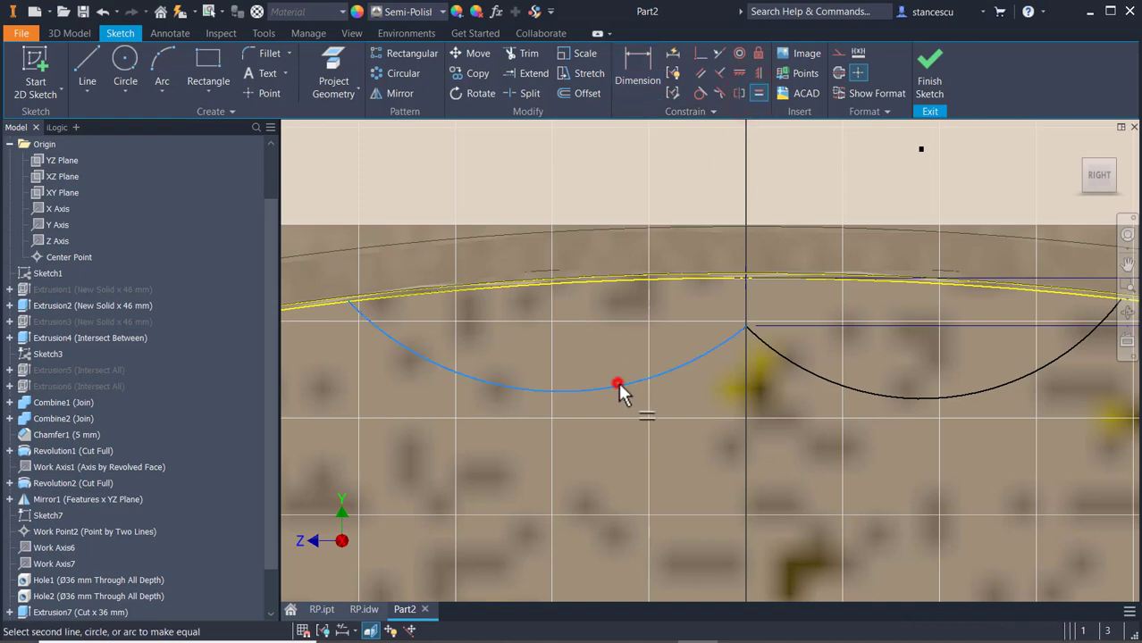
left_click(830, 384)
Dimension the horizontal distance from the first arc's outer endpoint to the arcs' shared endpoint as 25 mm
scroll(566, 294, "up", 3)
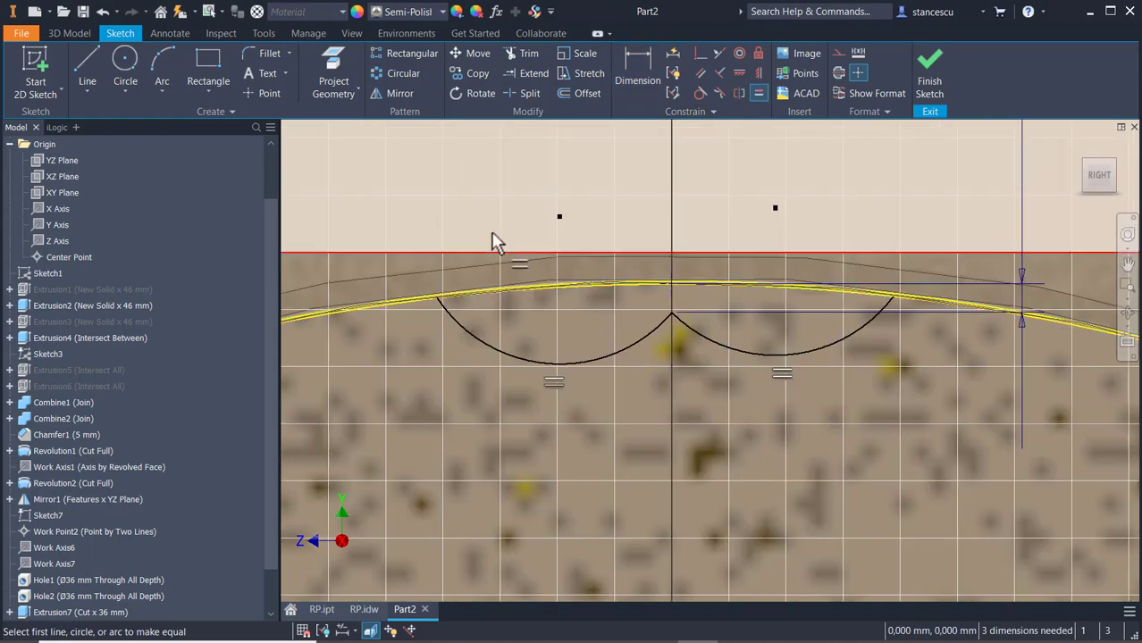
left_click(636, 65)
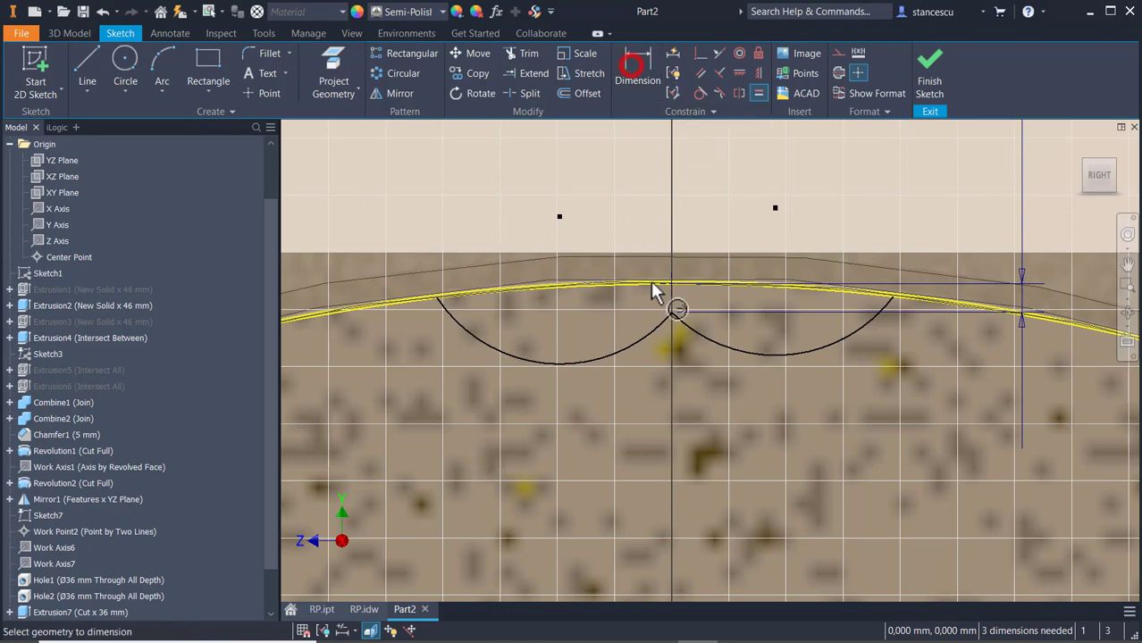
left_click(435, 295)
left_click(533, 180)
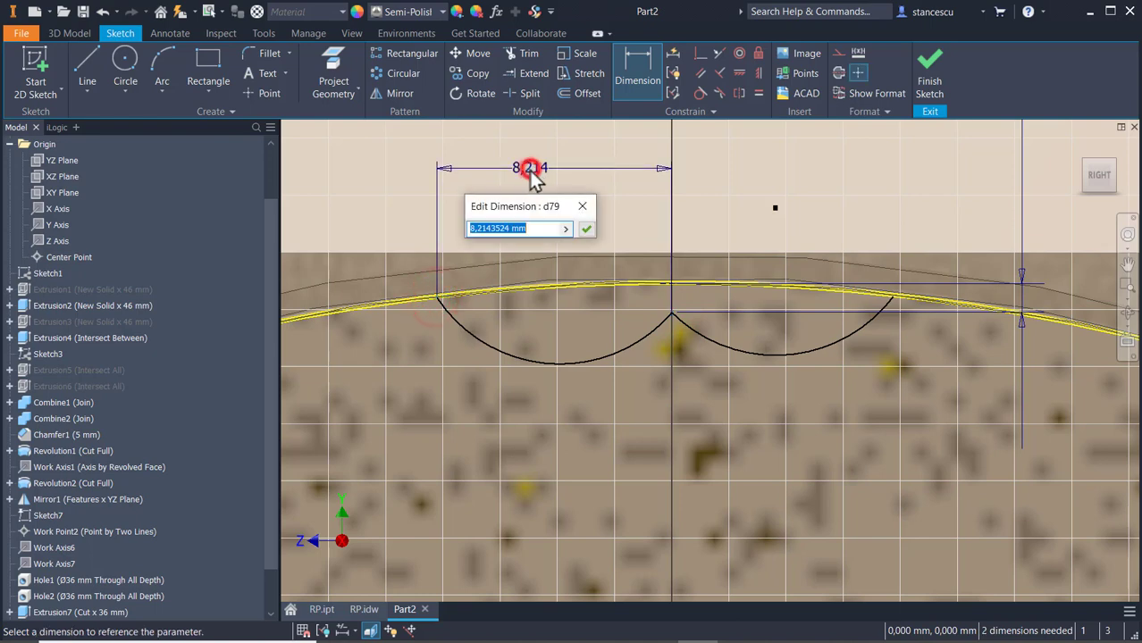
type("25")
key("Return")
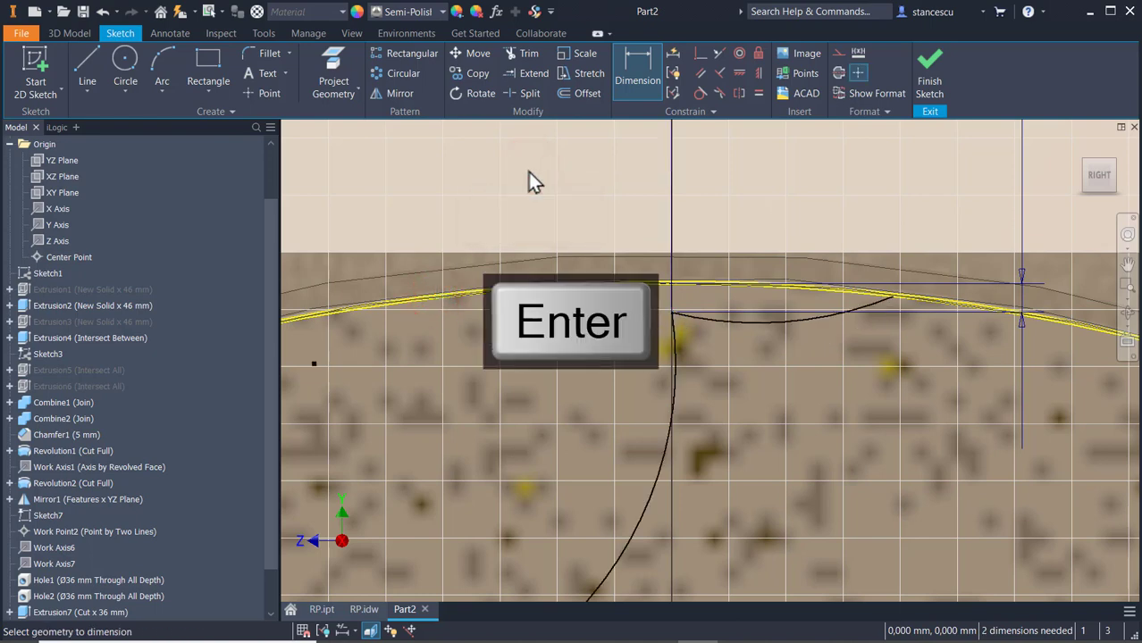
Move the first arc's centre point well above the plate to flatten the arc
scroll(536, 294, "down", 5)
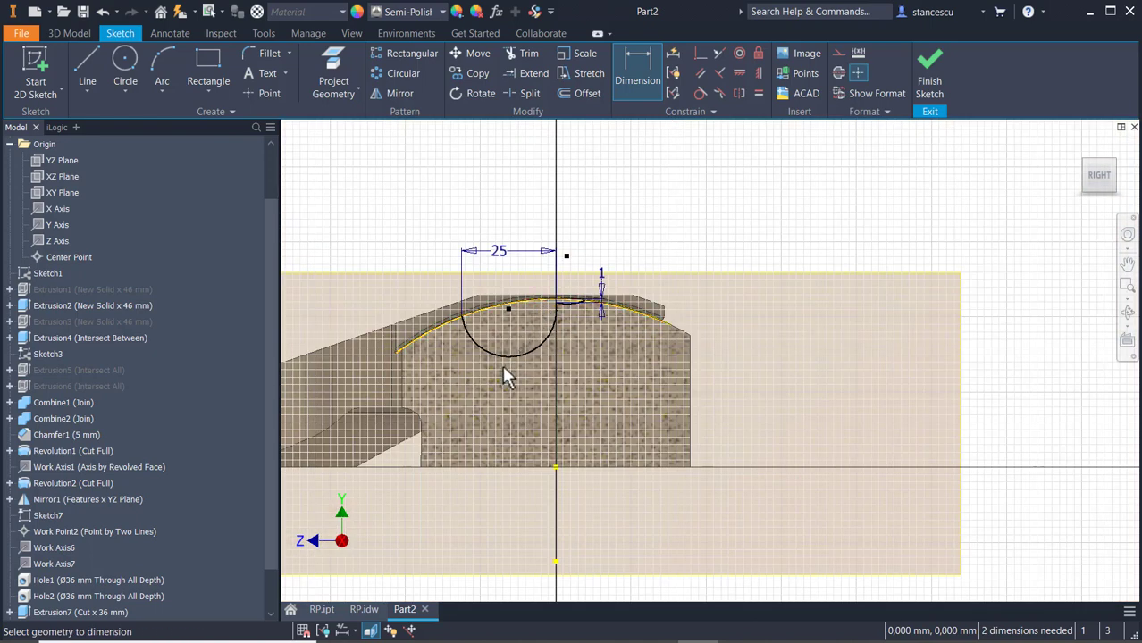
key("Escape")
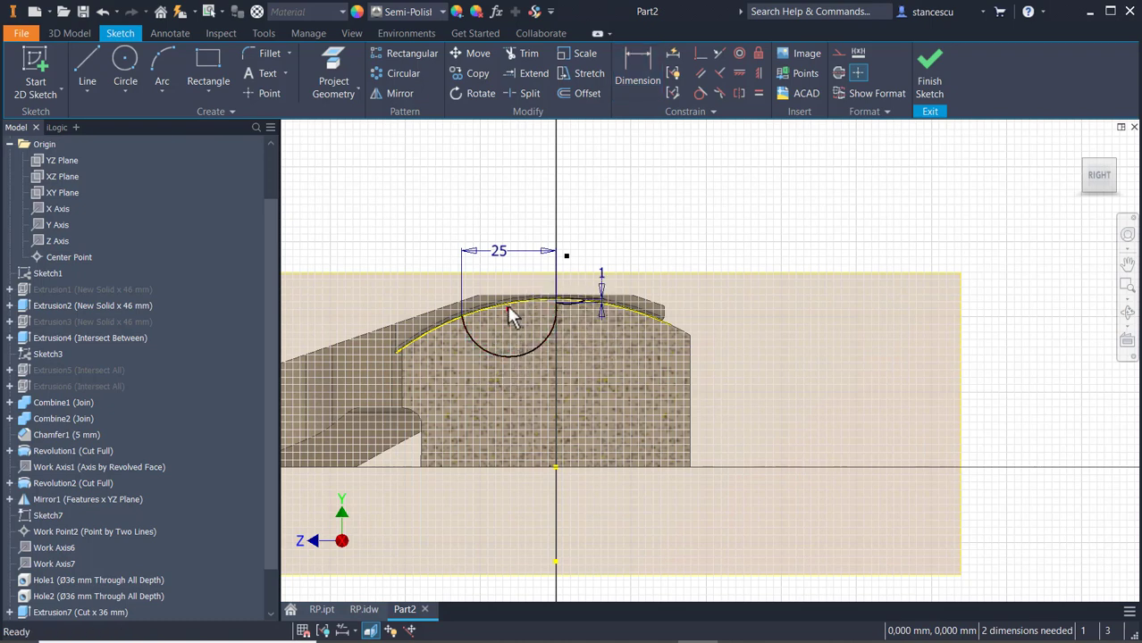
left_click_drag(508, 308, 515, 196)
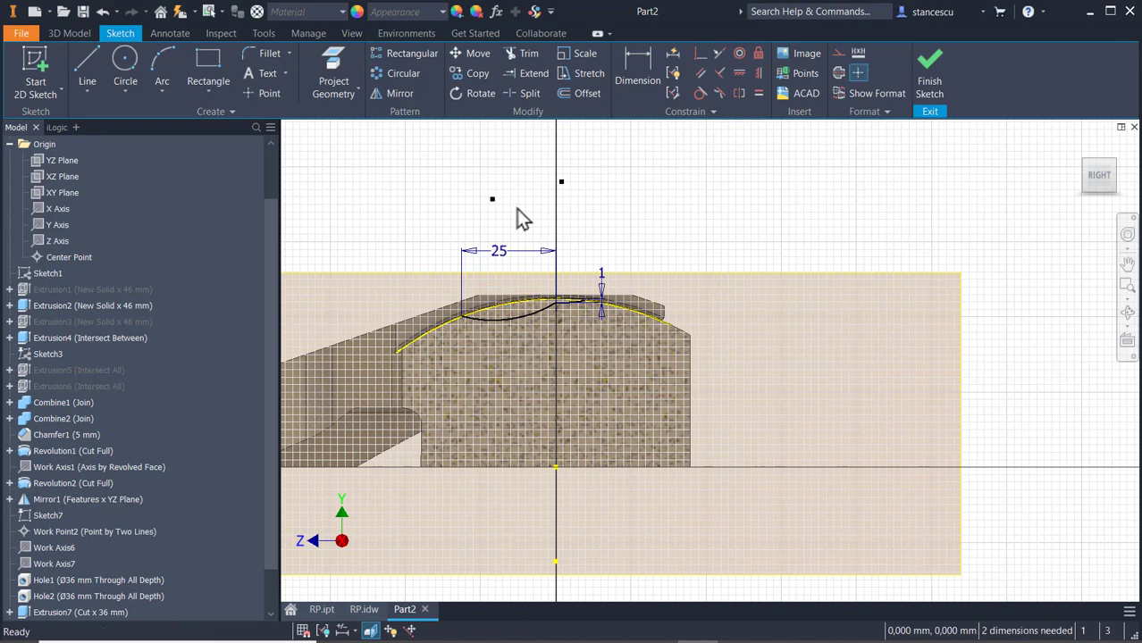
Dimension the first arc's radius as 50 mm
left_click(640, 66)
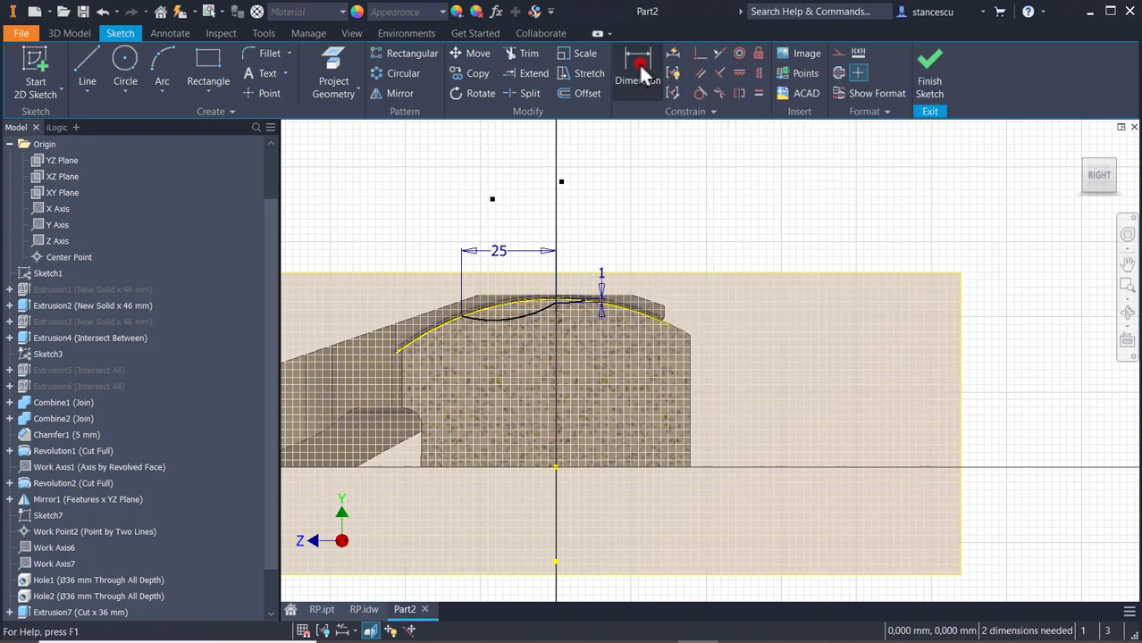
left_click(514, 322)
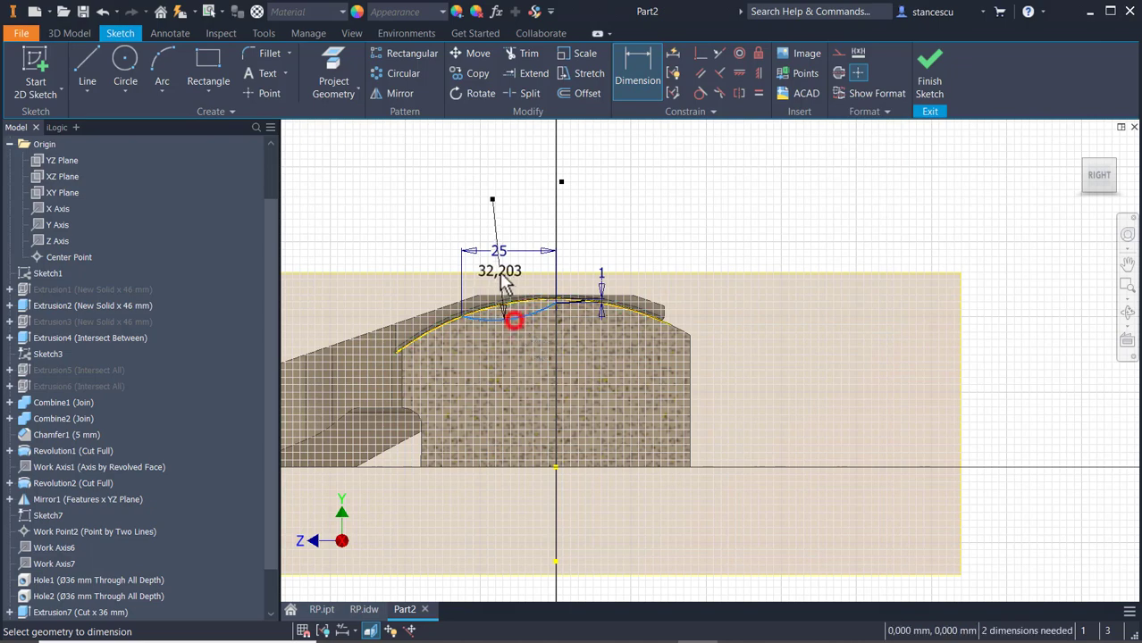
left_click(498, 270)
type("50")
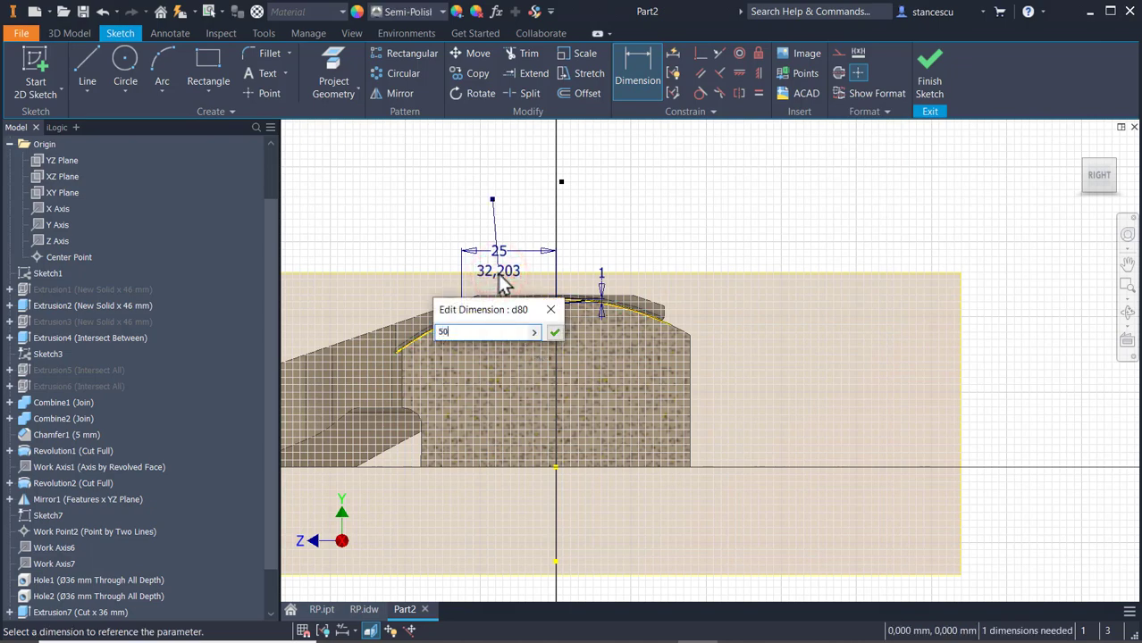
key("Return")
Dimension the vertical distance from the second arc's outer endpoint to the projected point below the plate as 62.8 mm
scroll(597, 317, "up", 3)
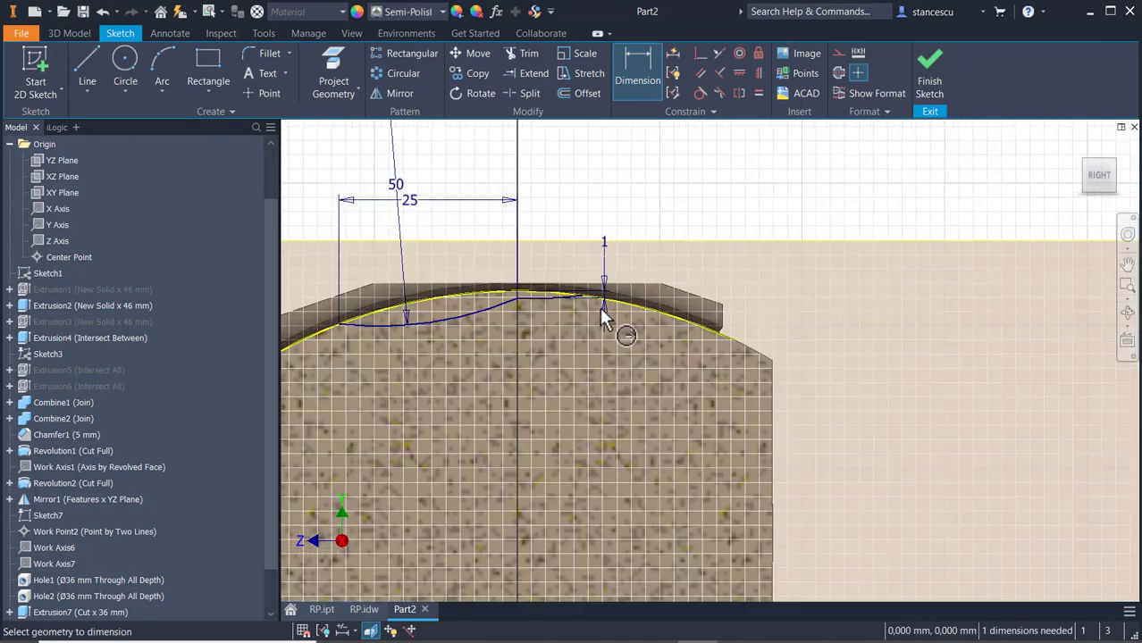
left_click(575, 284)
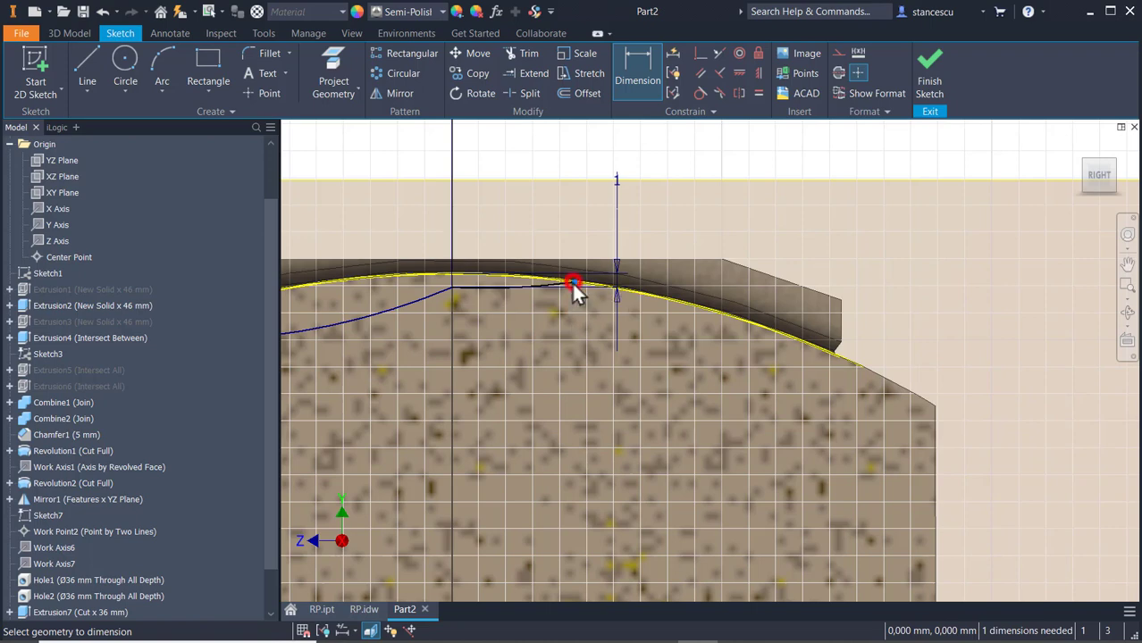
scroll(775, 329, "down", 5)
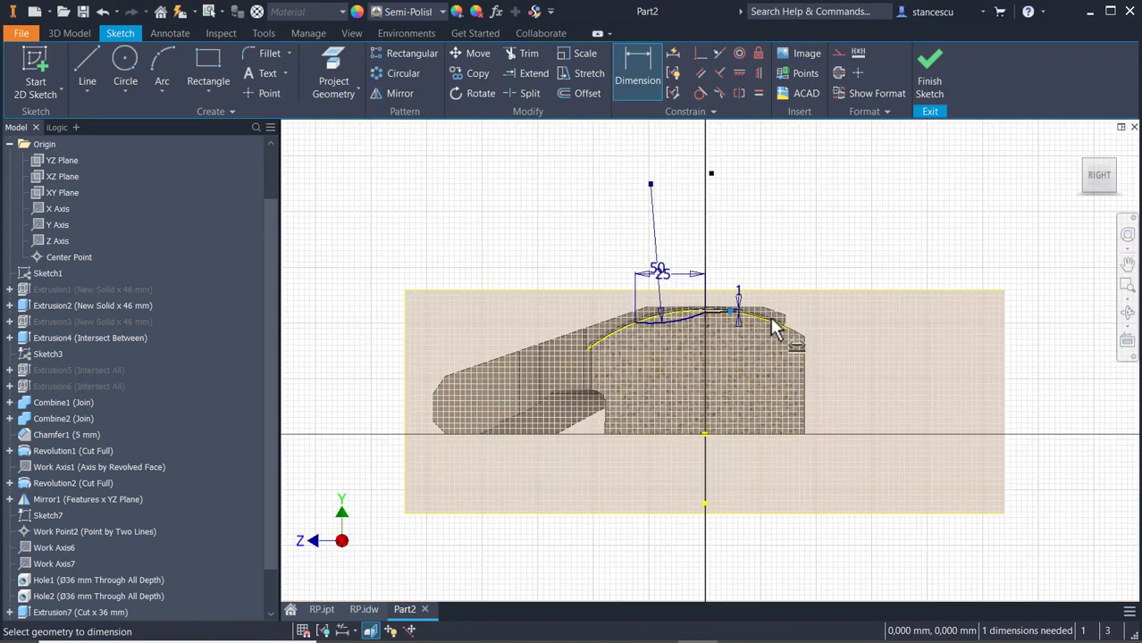
left_click(705, 503)
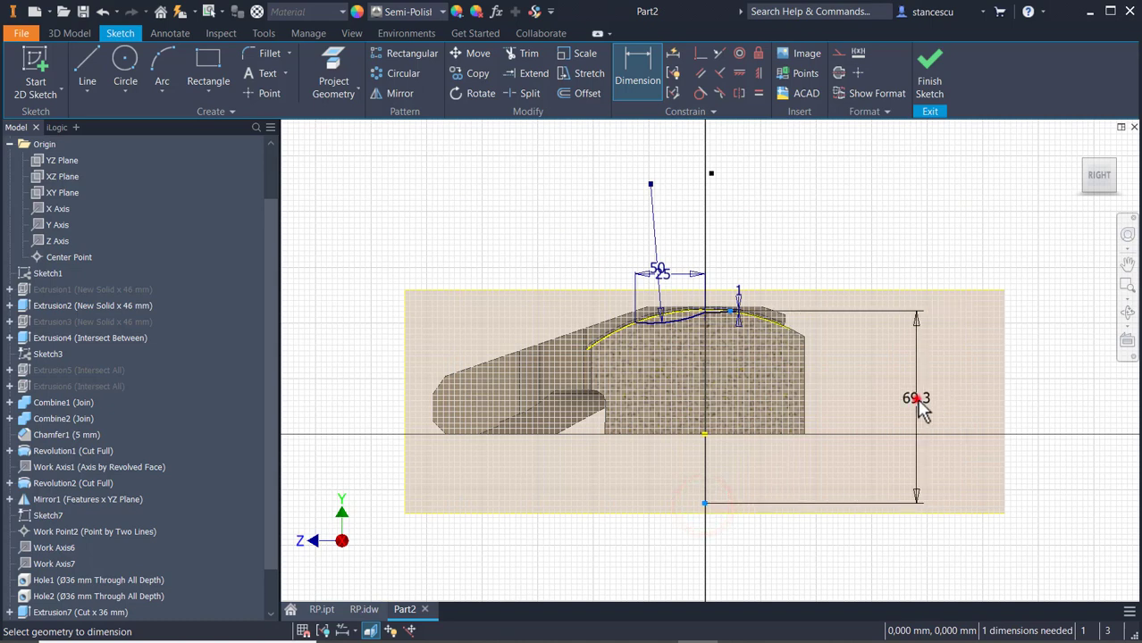
left_click(918, 405)
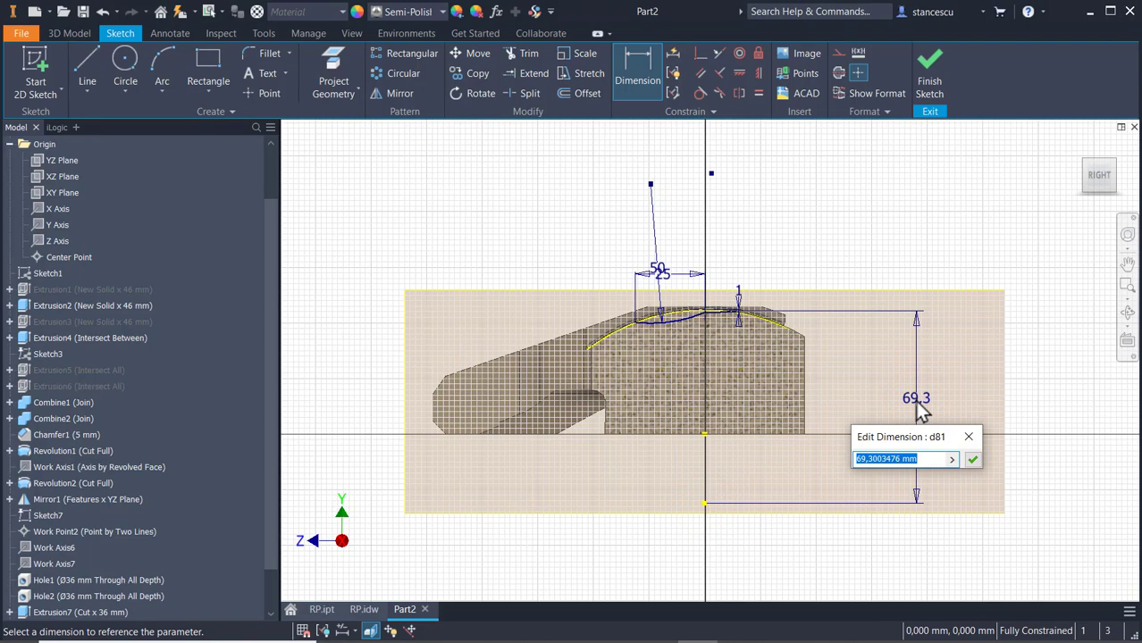
type("62,")
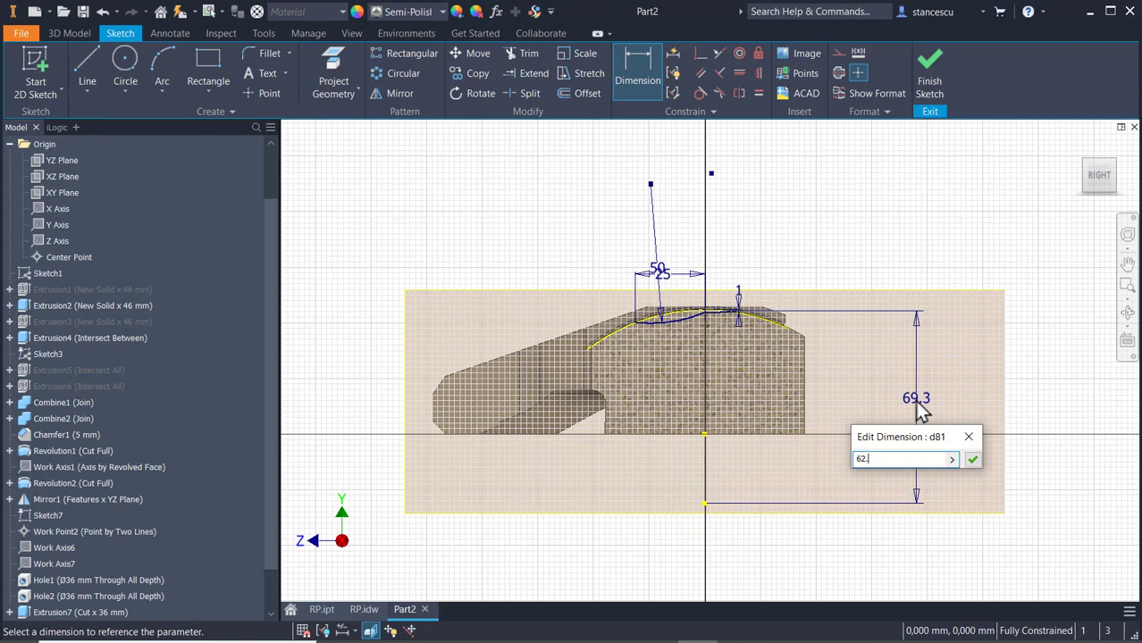
type("2.8")
key("Return")
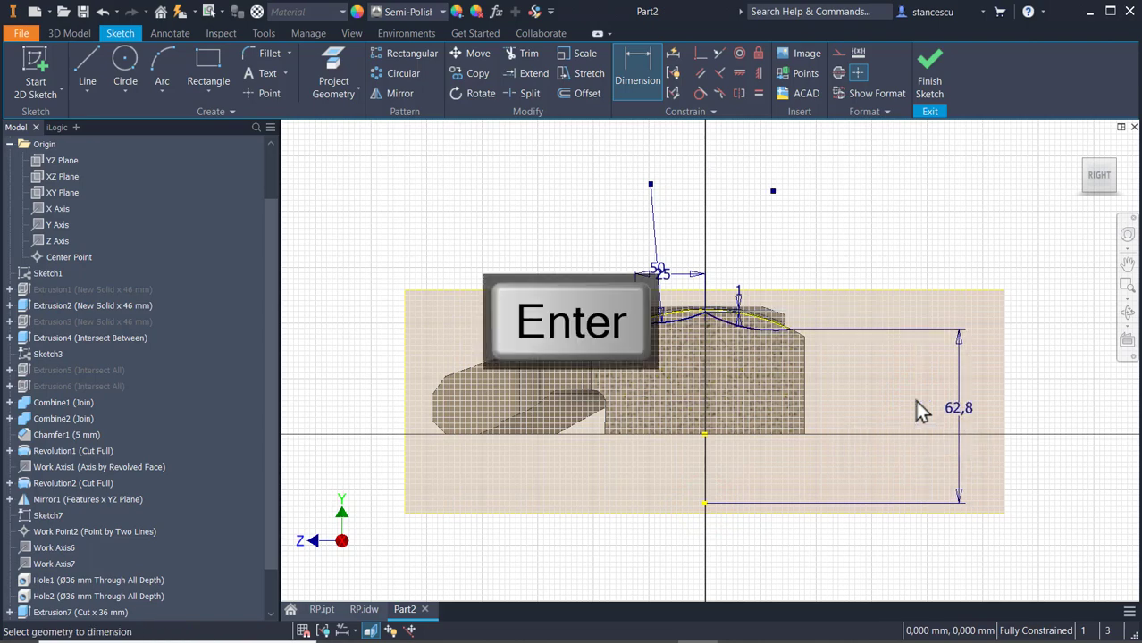
Constrain the first arc's outer endpoint coincident with the projected curve of the plate's top face
scroll(703, 302, "up", 5)
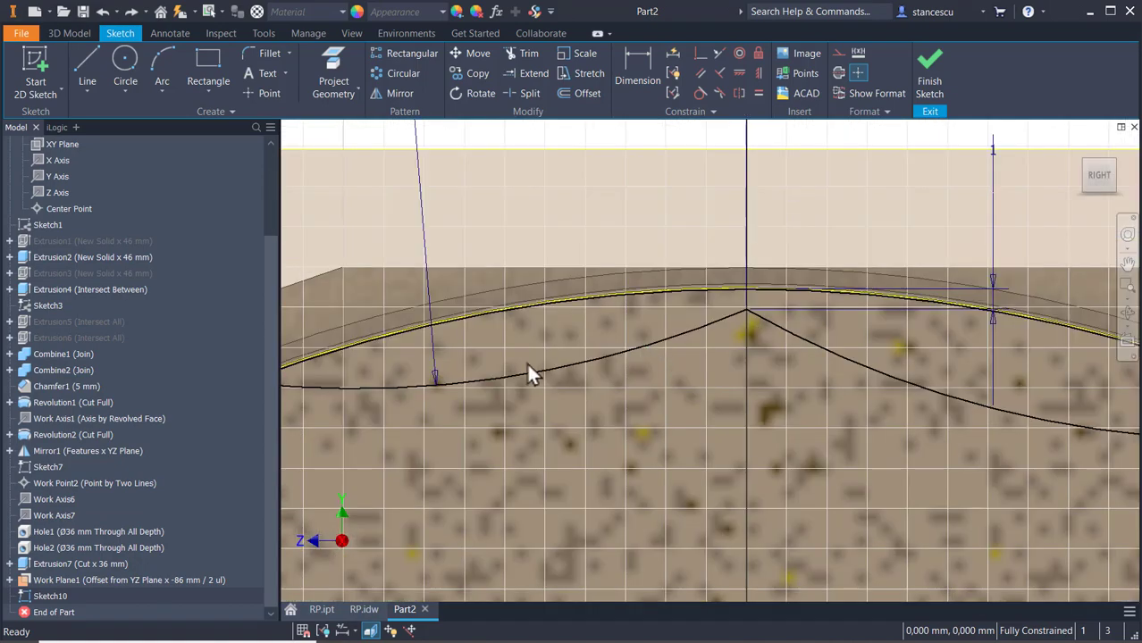
middle_click_drag(644, 310, 881, 239)
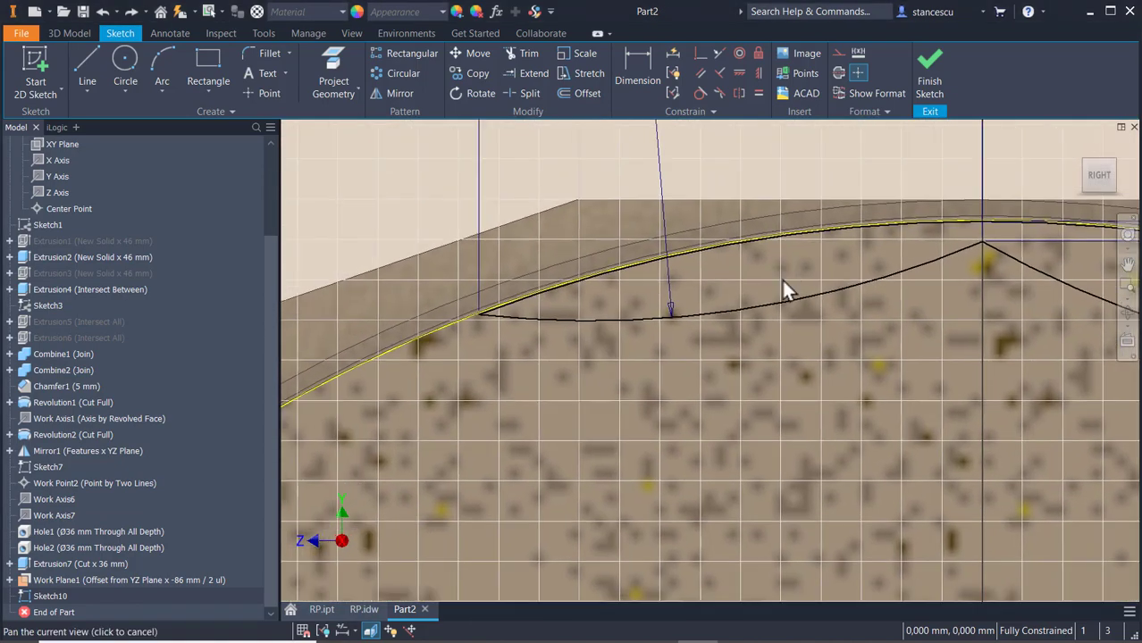
scroll(488, 325, "up", 3)
scroll(473, 311, "up", 2)
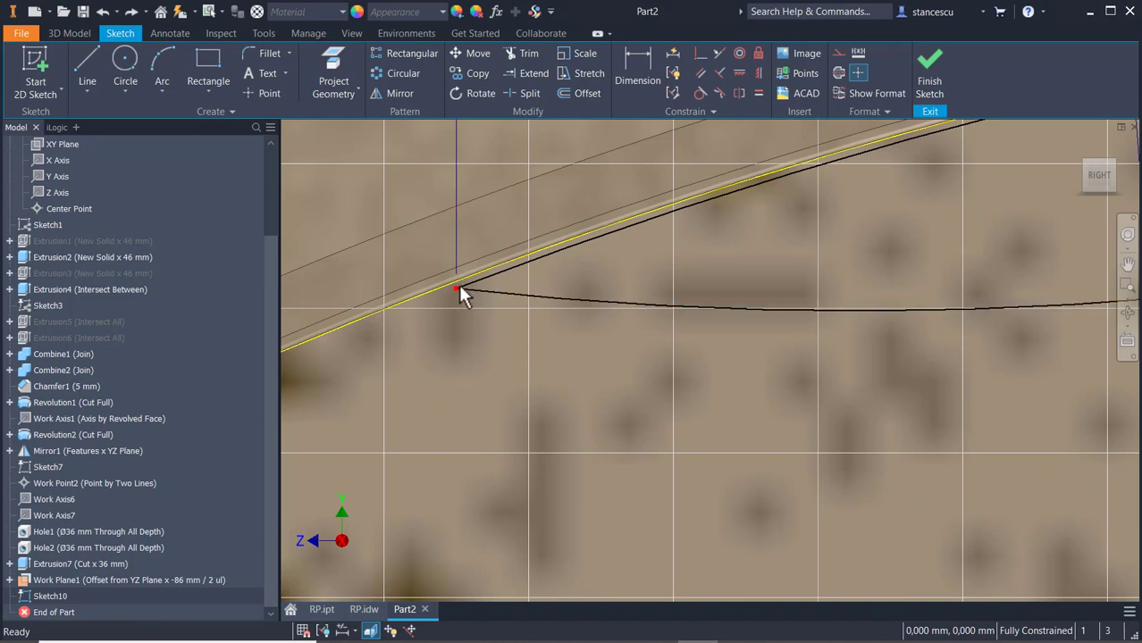
left_click(459, 281)
left_click(702, 53)
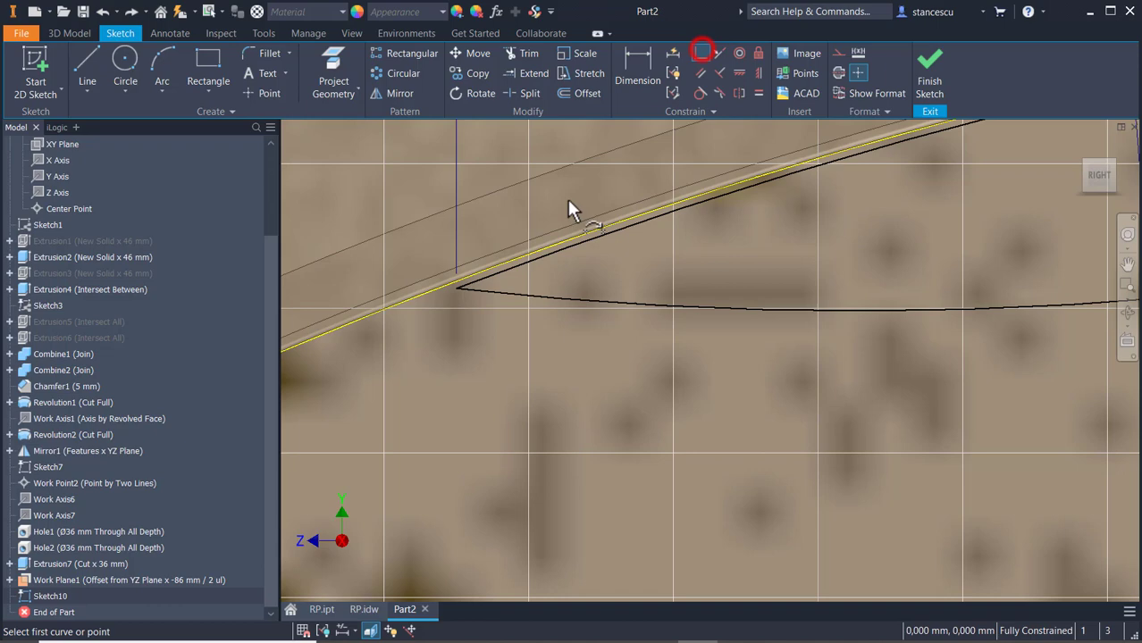
left_click(454, 287)
left_click(460, 276)
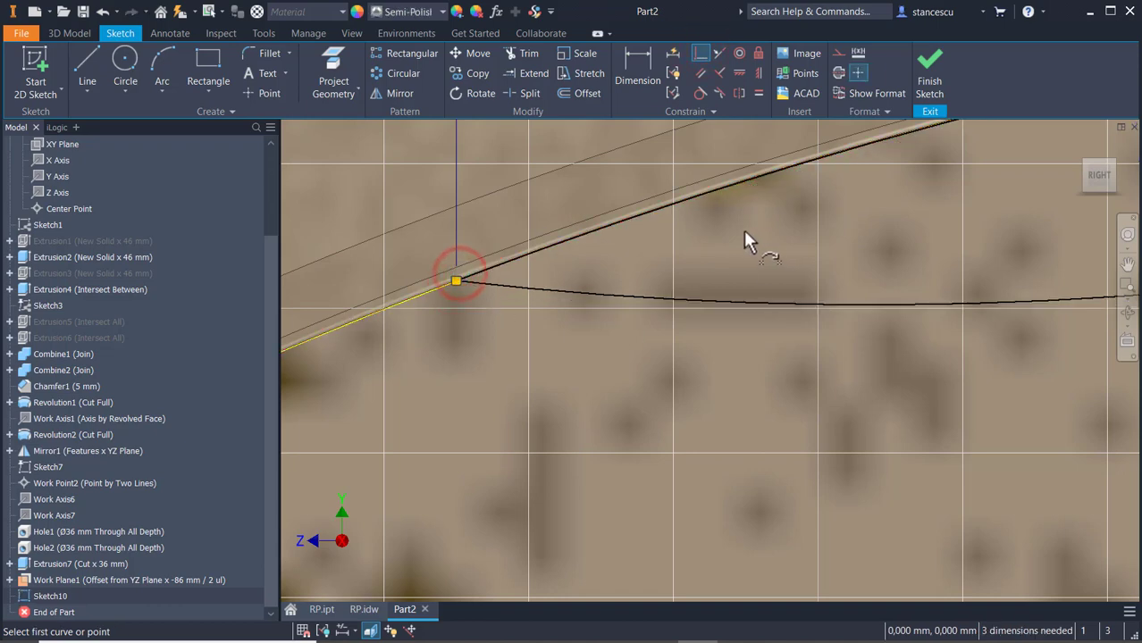
Make the long upper arc of the recess profile concentric with the projected curve of the plate's top face
scroll(744, 229, "down", 3)
middle_click_drag(822, 276, 346, 363)
scroll(774, 285, "down", 3)
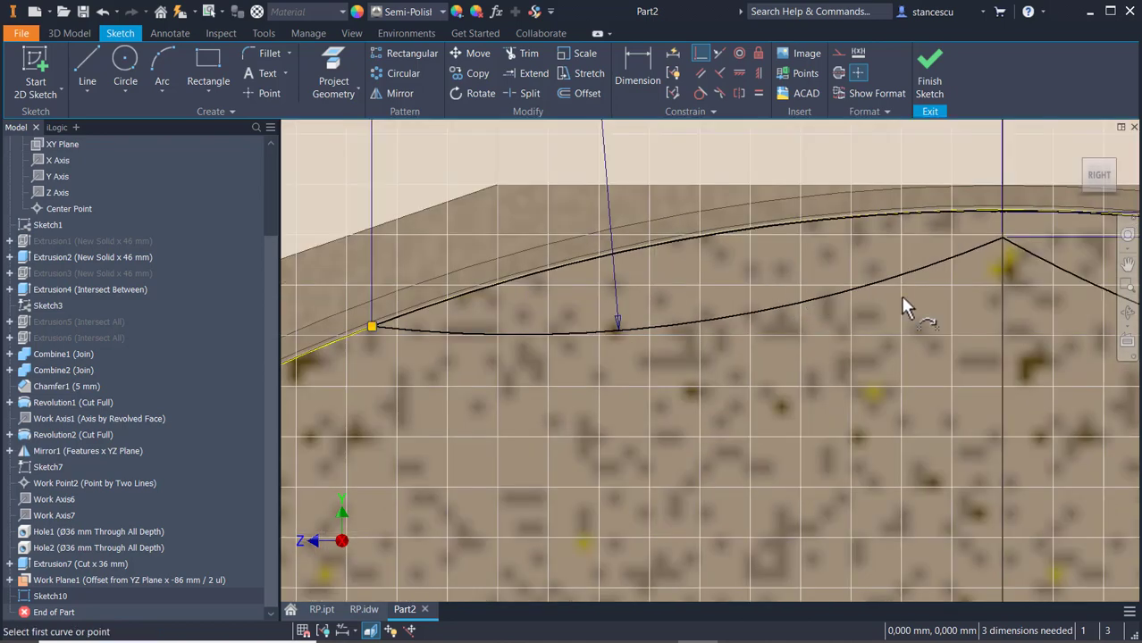
middle_click_drag(900, 296, 450, 310)
scroll(451, 319, "down", 3)
scroll(967, 369, "up", 6)
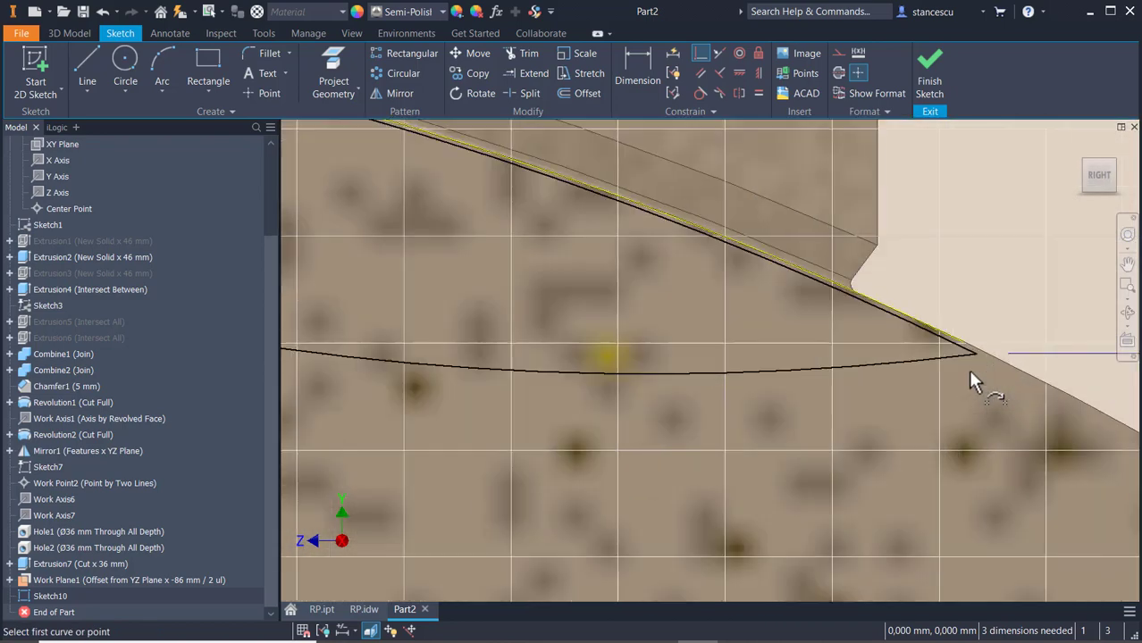
scroll(954, 348, "up", 3)
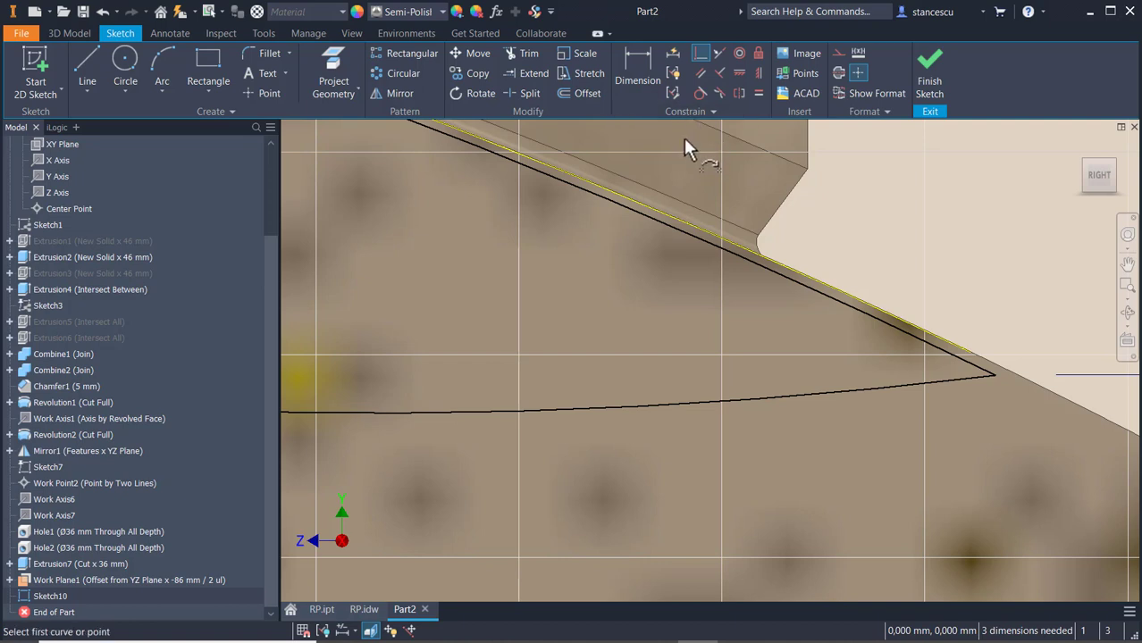
left_click(739, 51)
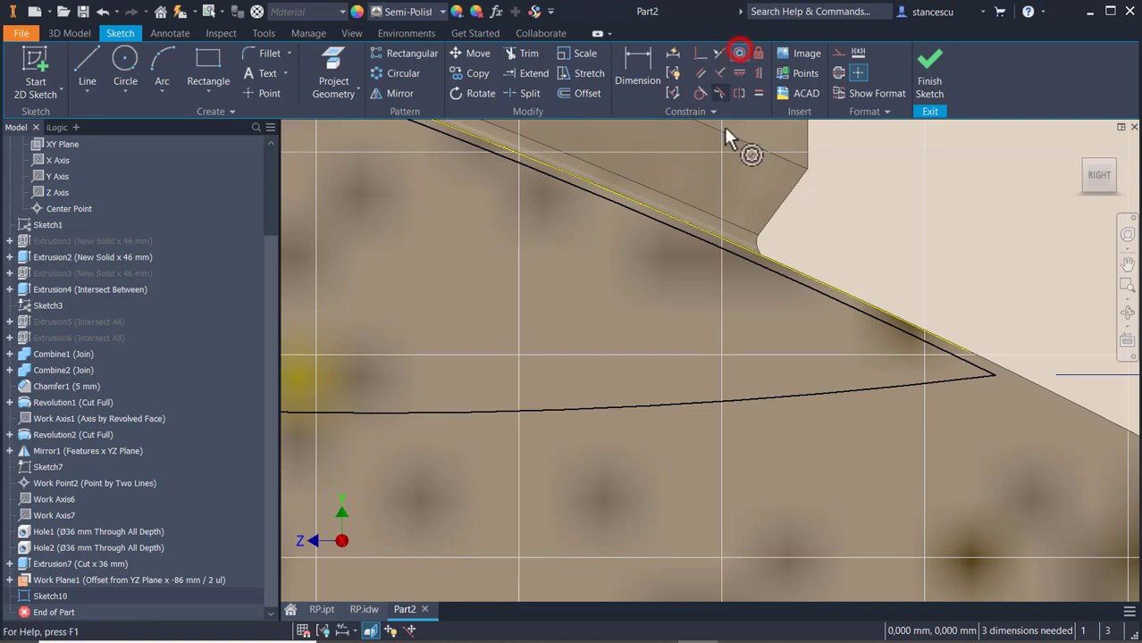
left_click(935, 351)
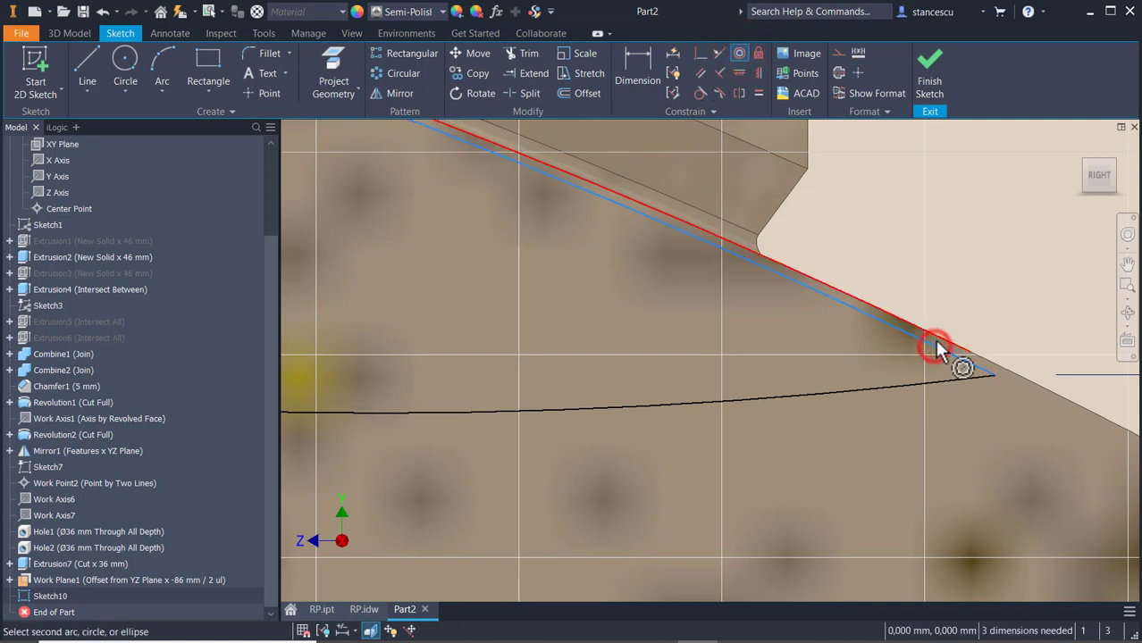
left_click(935, 345)
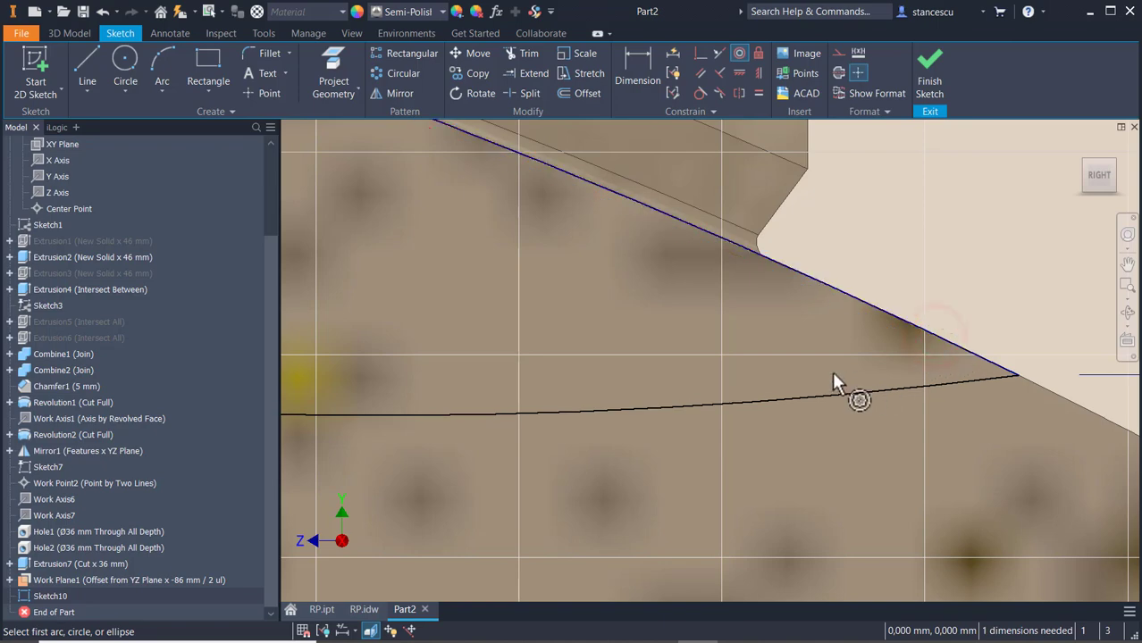
scroll(720, 342, "down", 5)
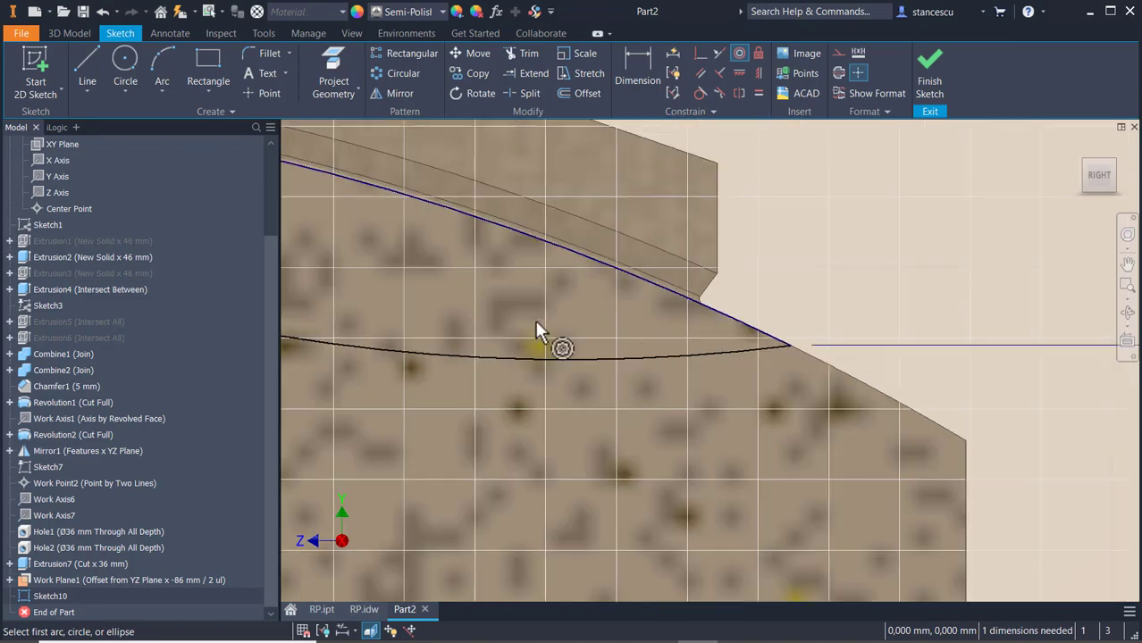
Finish the sketch and extrude the recess profile as a 12 mm cut in the default direction, toward the plate's central opening
key("Home")
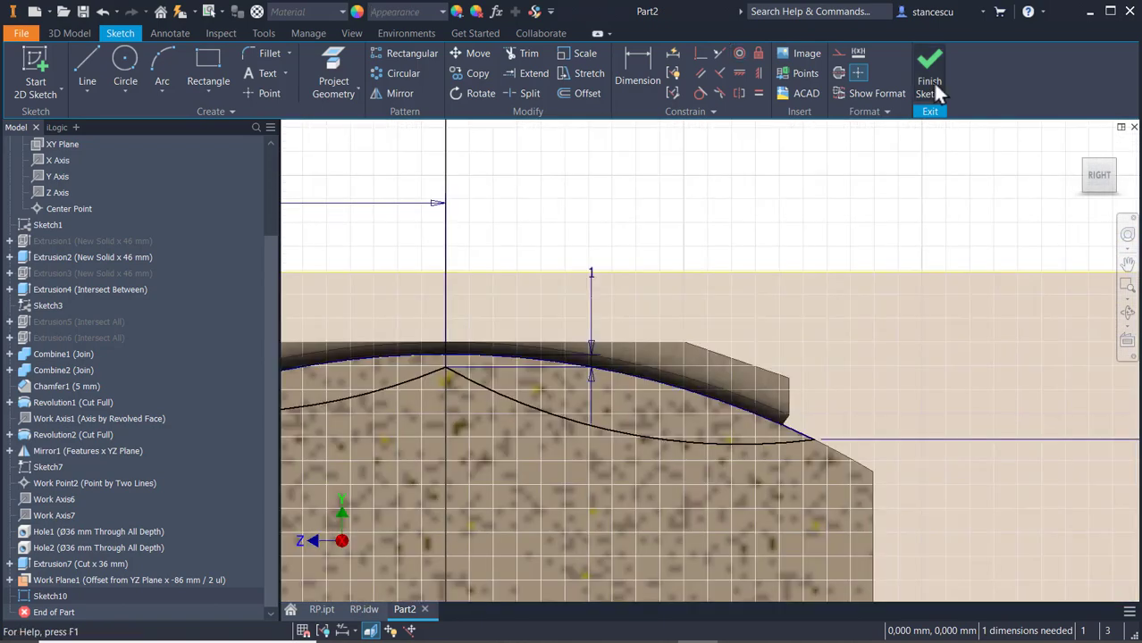
left_click(929, 85)
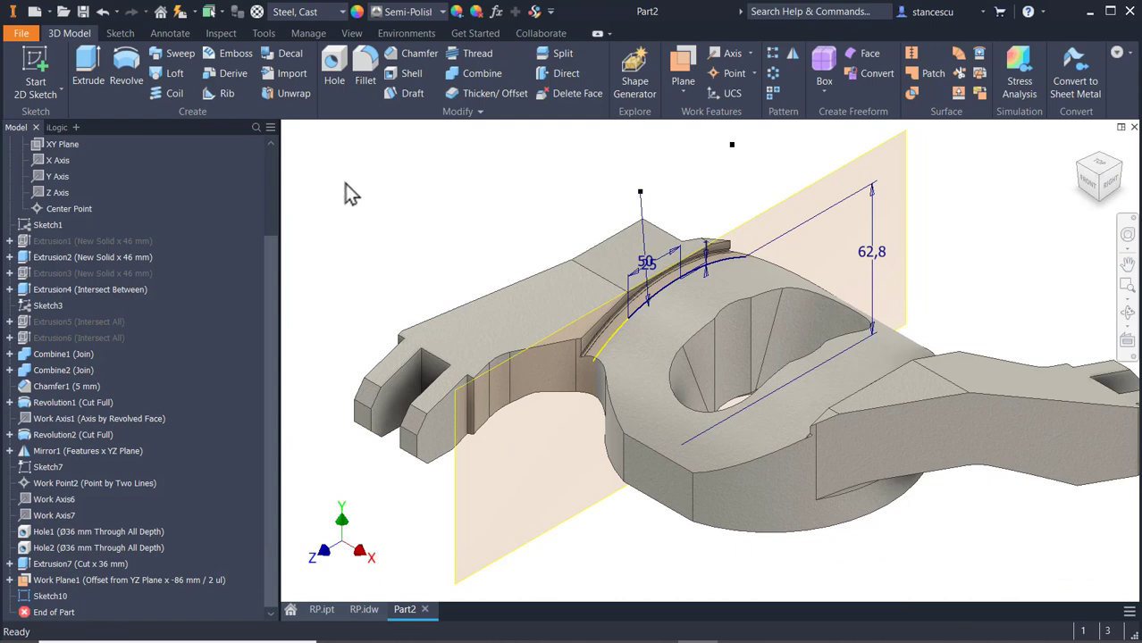
left_click(87, 67)
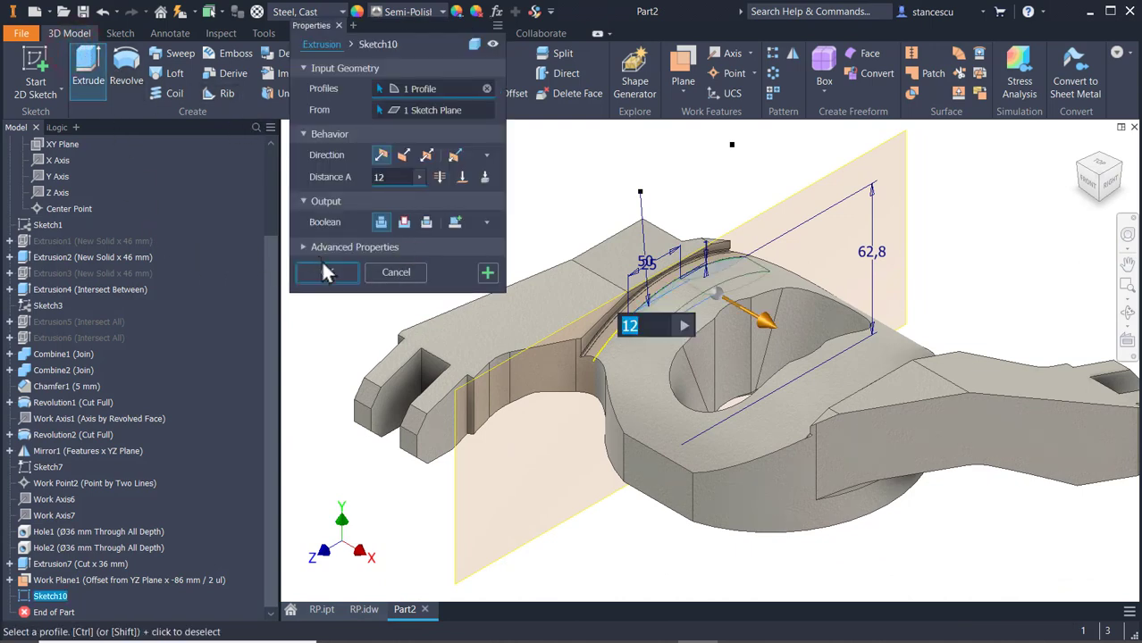
left_click(402, 222)
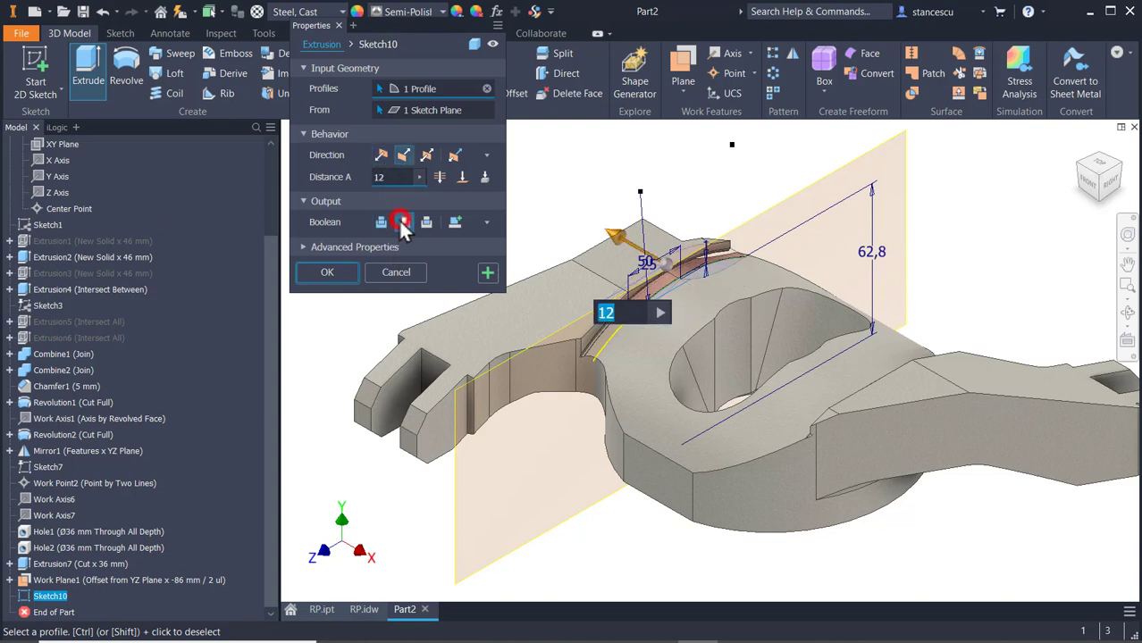
left_click(378, 151)
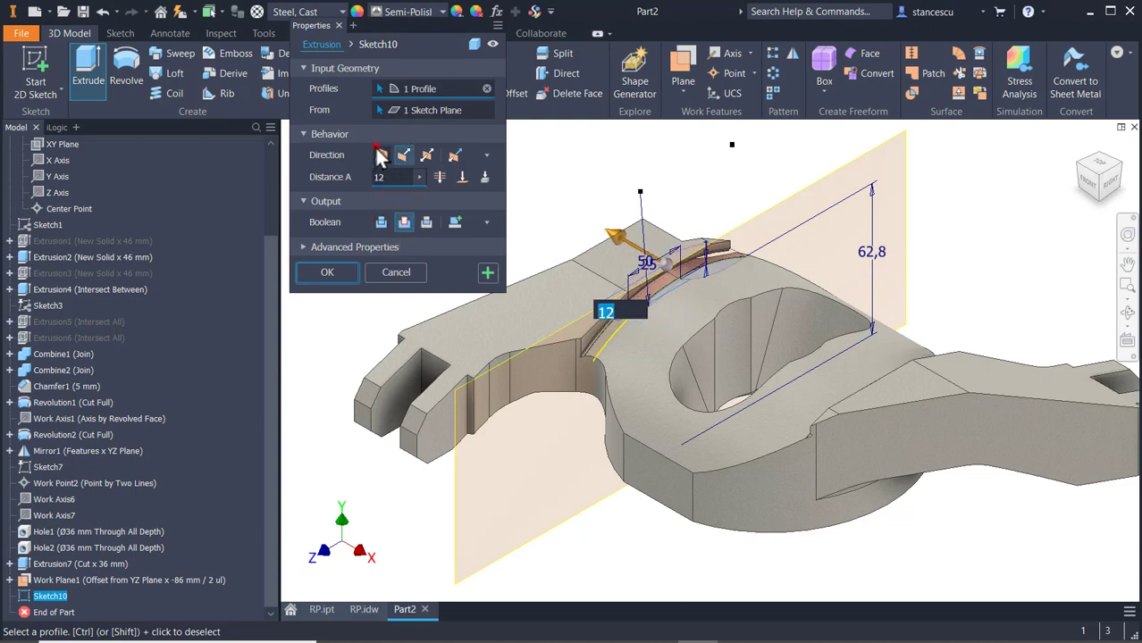
left_click(328, 273)
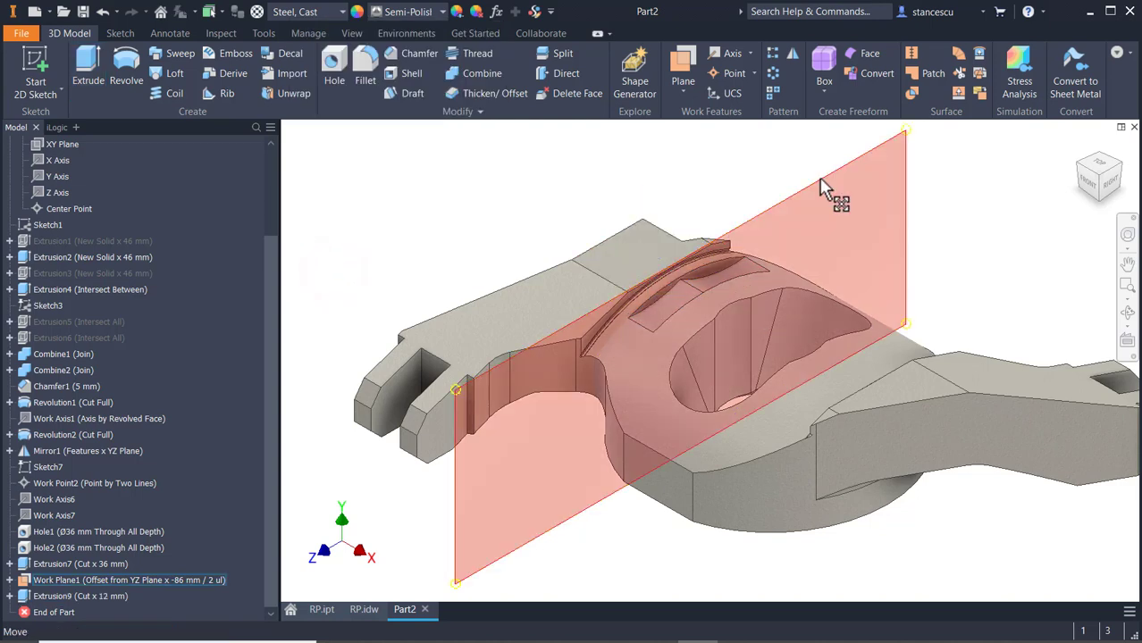
Hide the offset work plane that carries the recess sketch
right_click(818, 178)
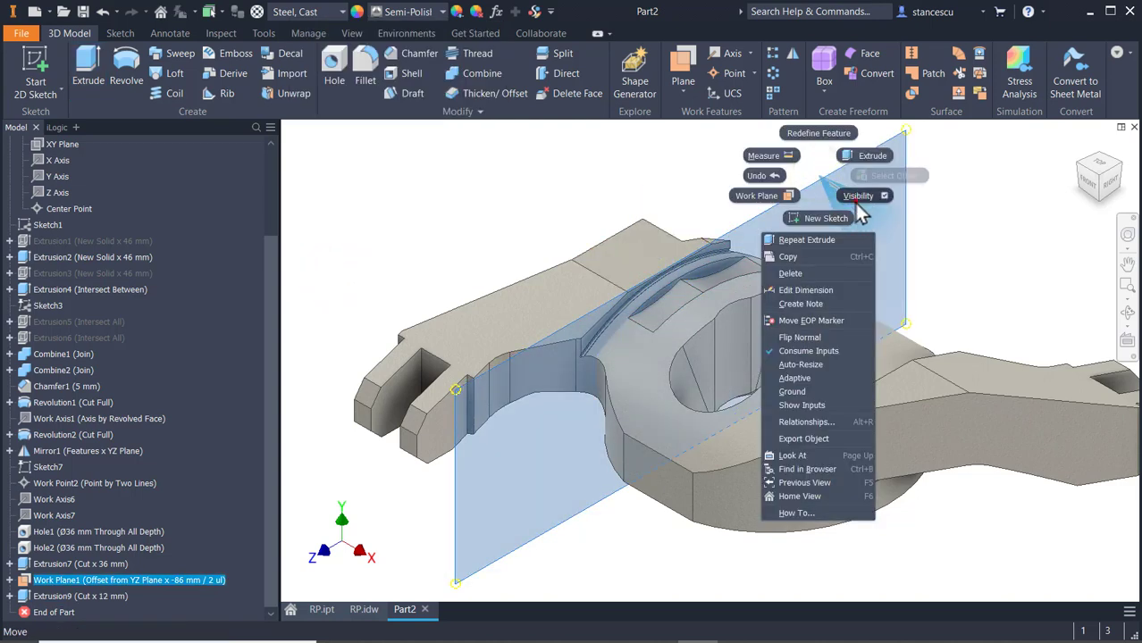
left_click(858, 198)
left_click(682, 76)
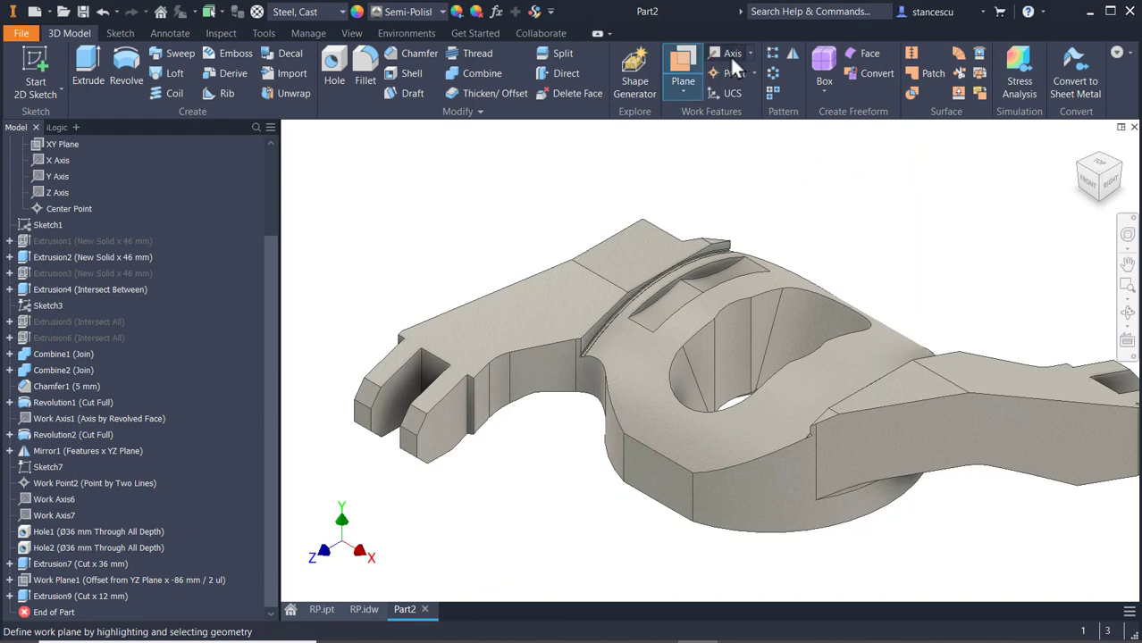
Mirror the 12 mm recess cut across the YZ plane and return to the home view
left_click(794, 52)
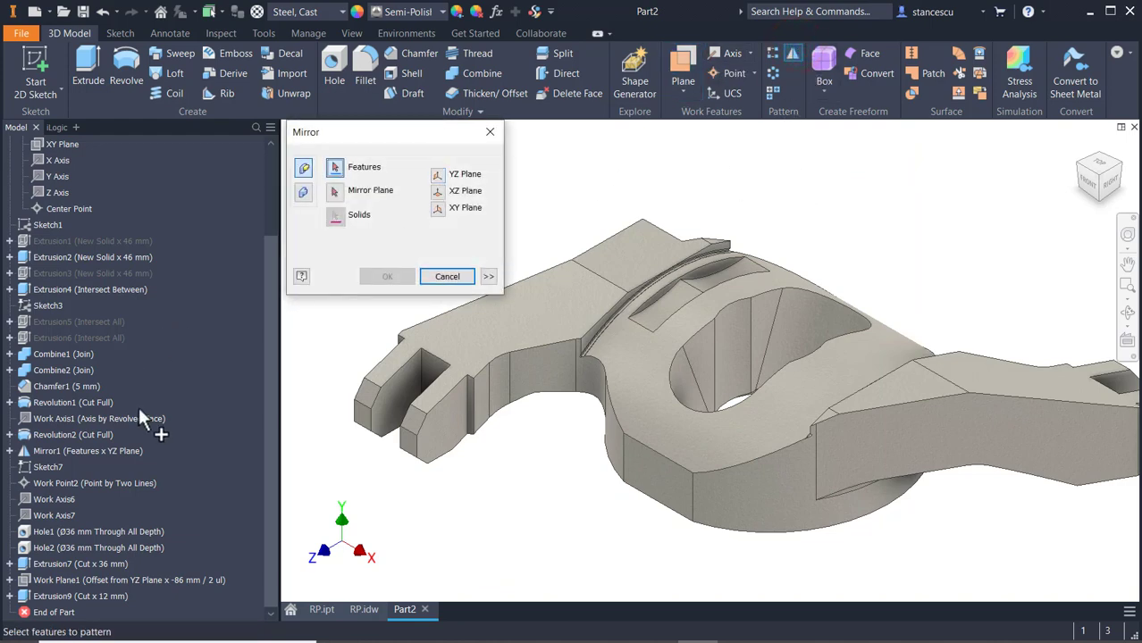
left_click(55, 595)
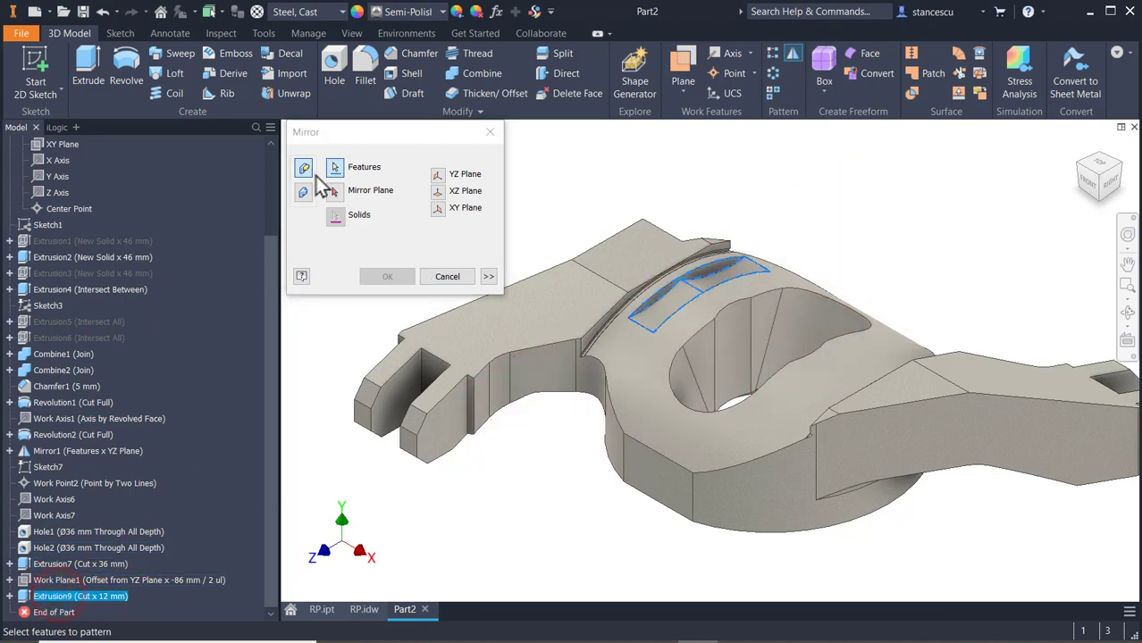
left_click(334, 191)
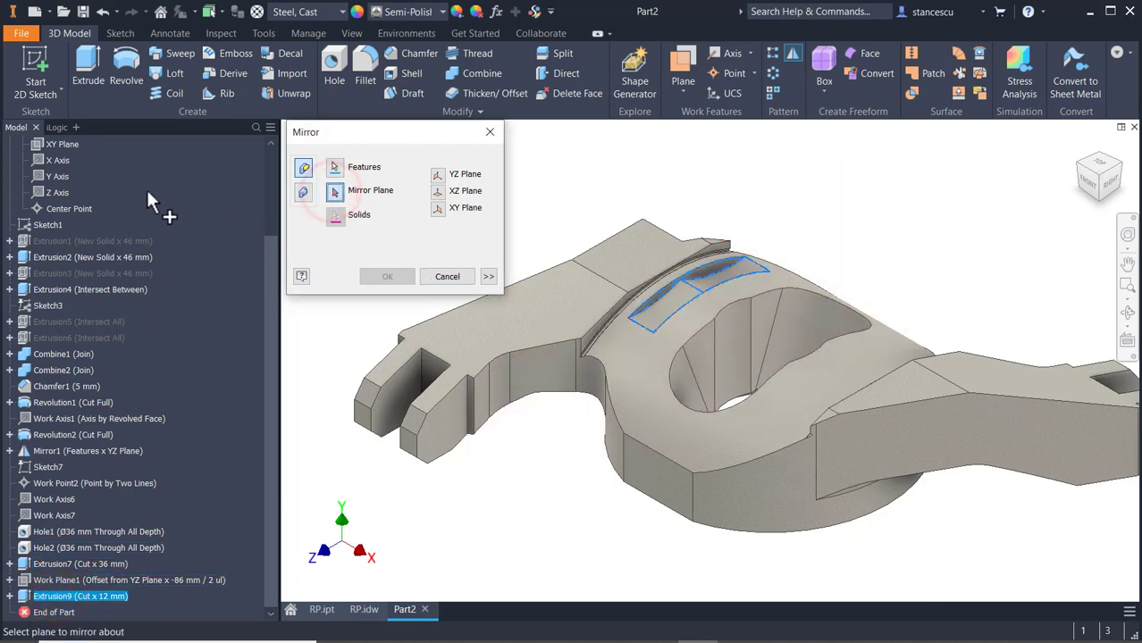
scroll(98, 179, "up", 1)
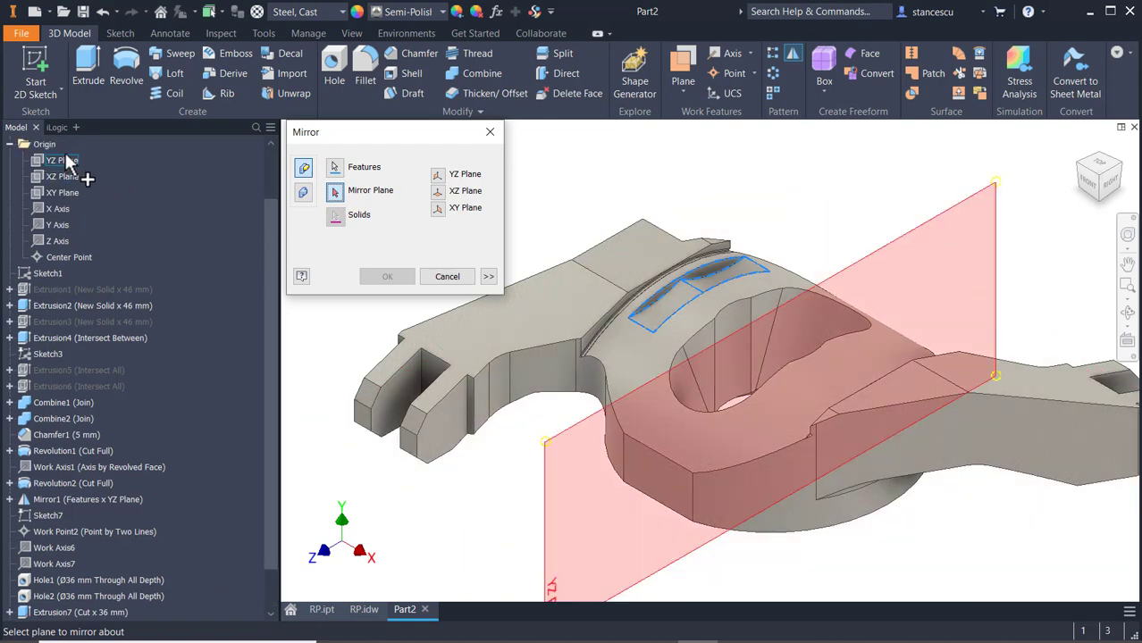
left_click(66, 161)
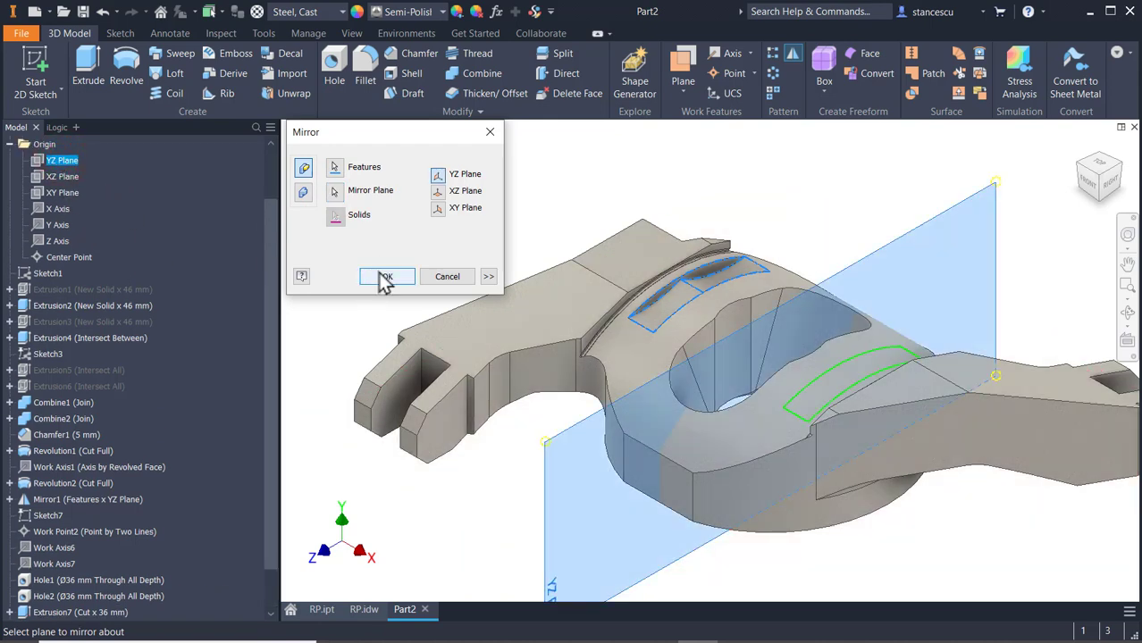
left_click(384, 277)
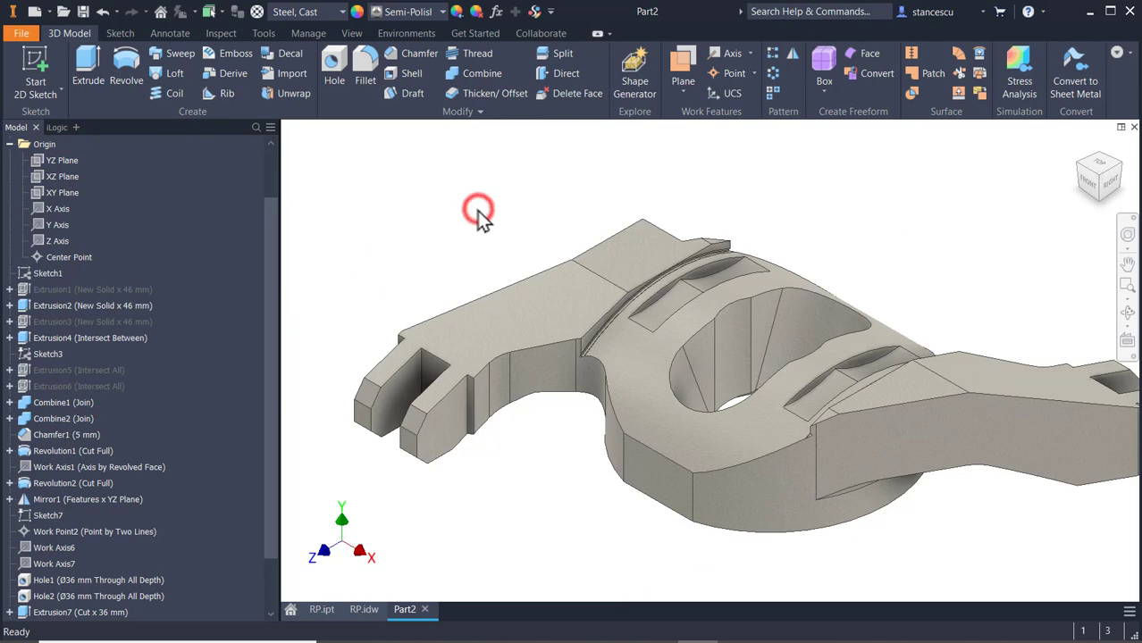
key("F6")
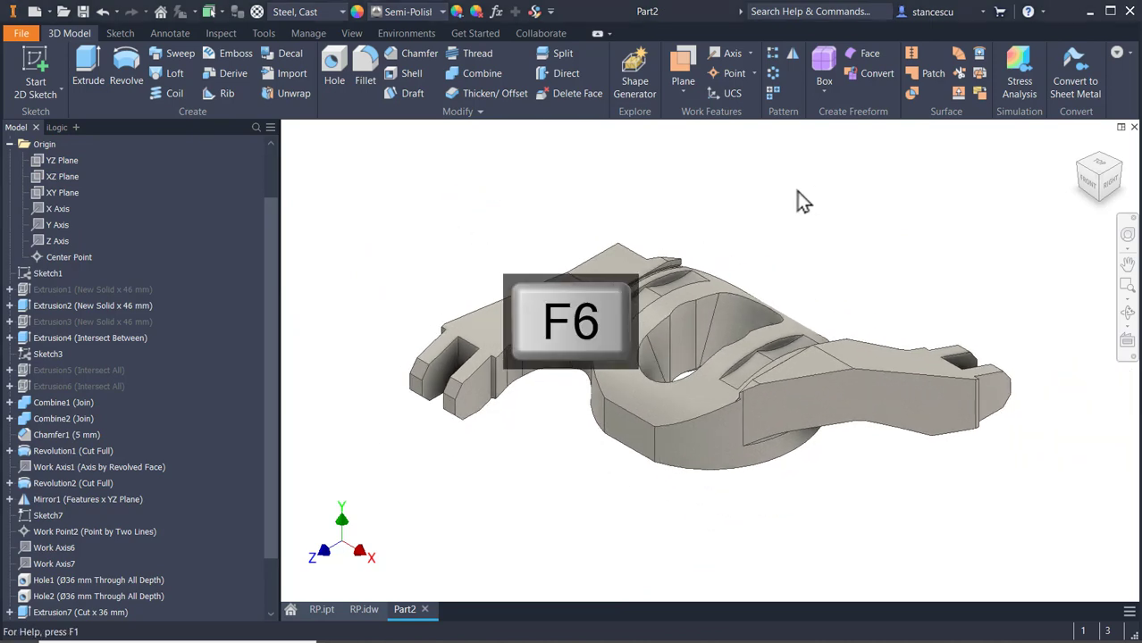
Examine the RP.idw drawing's front view and section C-C for the spacing and diameter of the four small holes
left_click(363, 609)
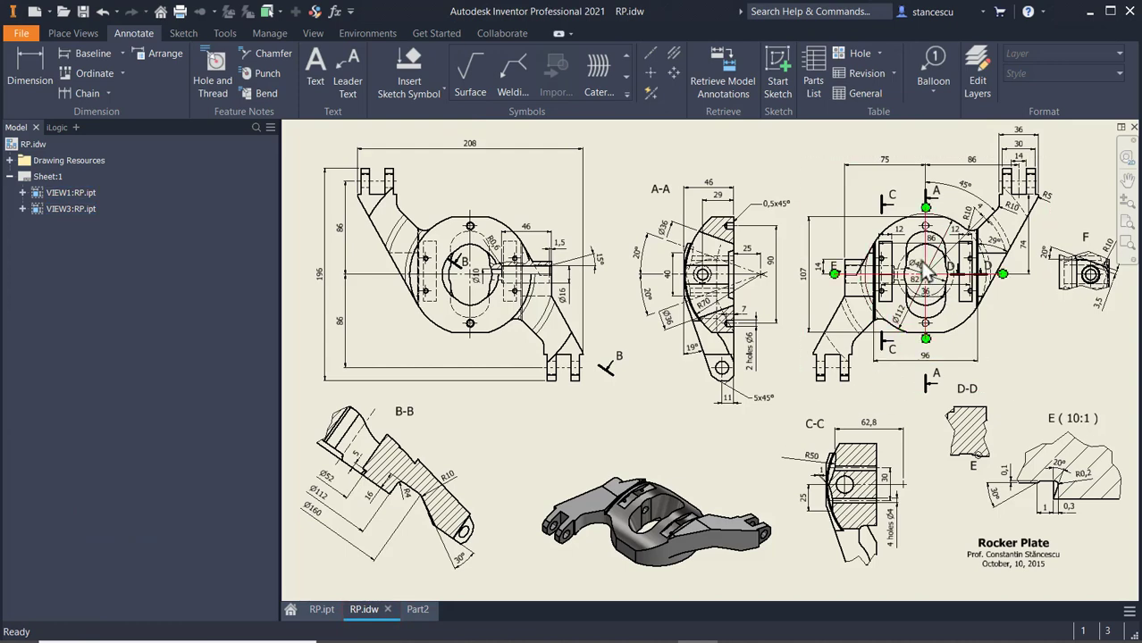
scroll(925, 277, "up", 5)
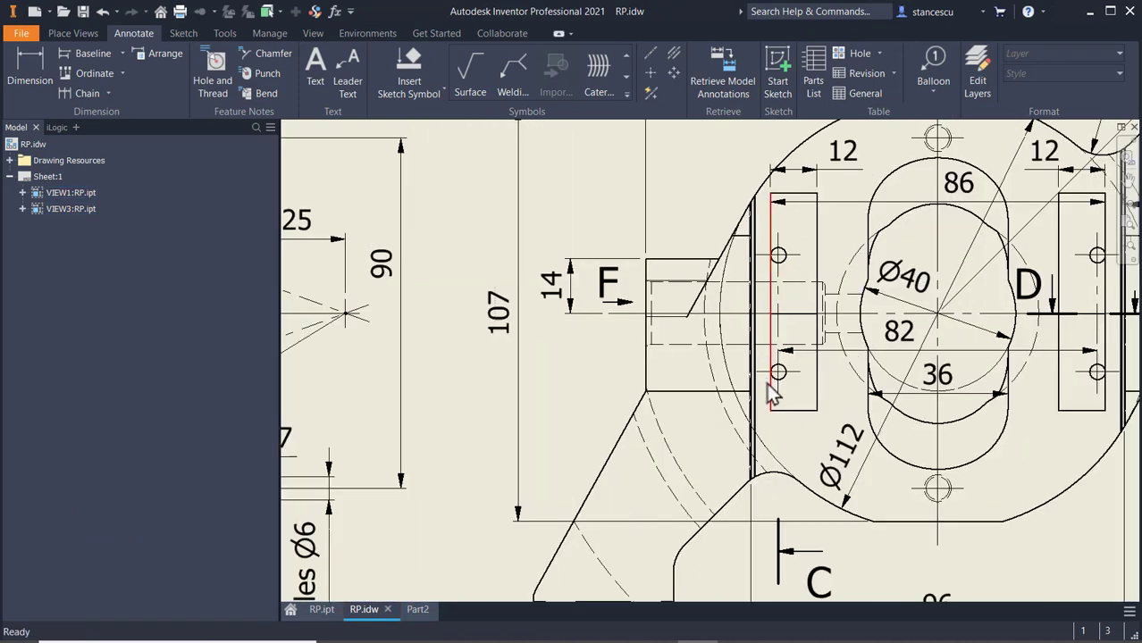
middle_click_drag(960, 386, 862, 393)
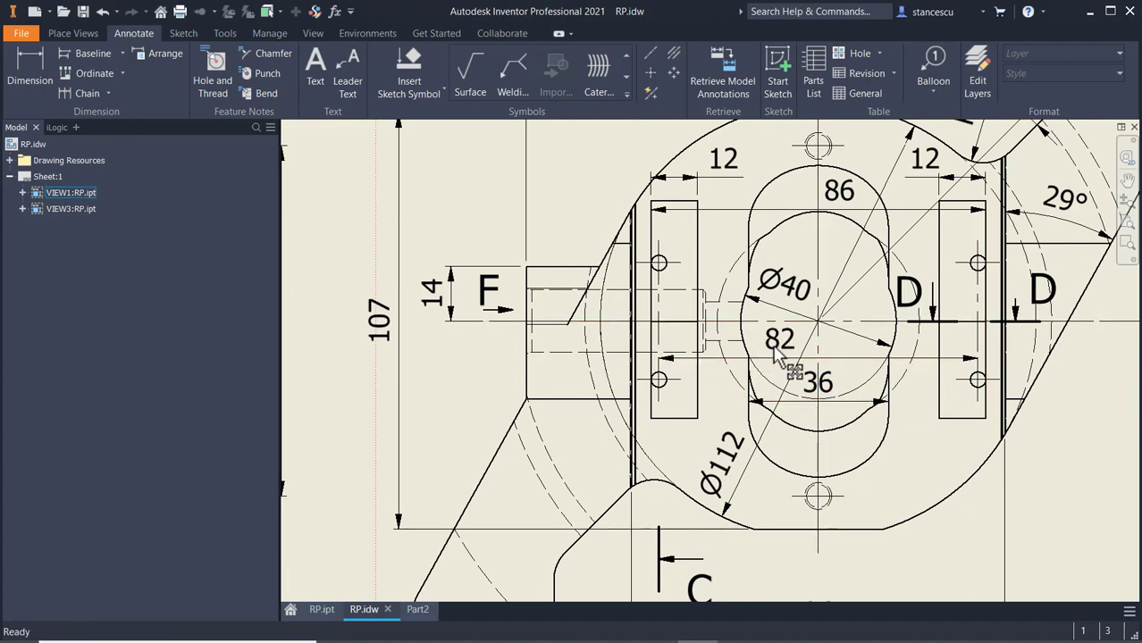
middle_click_drag(735, 392, 750, 168)
middle_click_drag(758, 431, 807, 155)
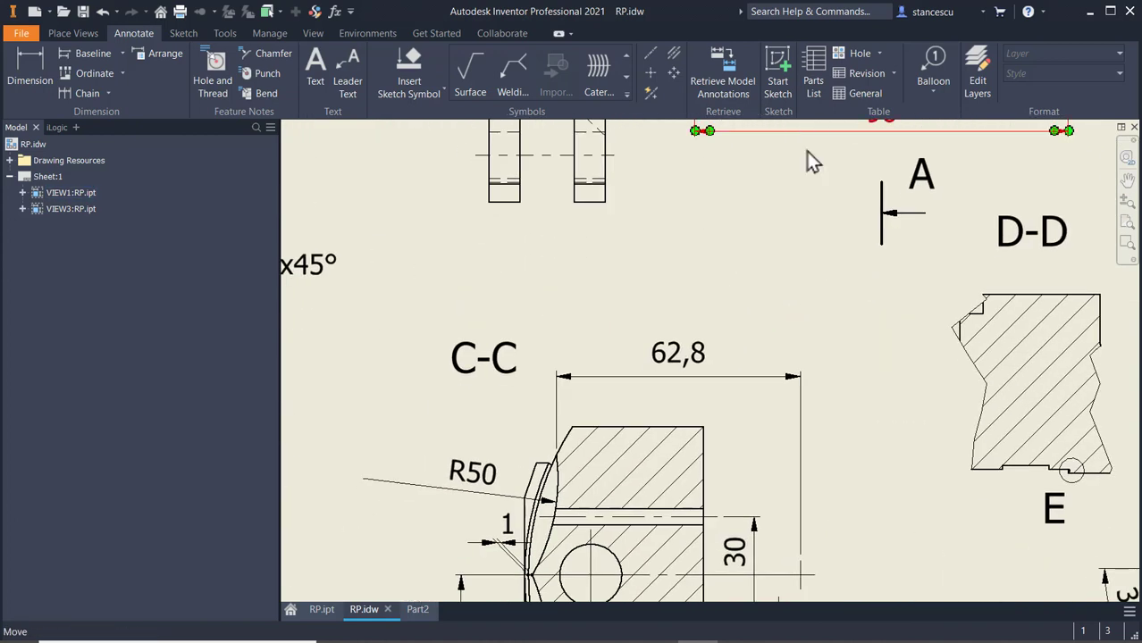
middle_click_drag(844, 302, 918, 99)
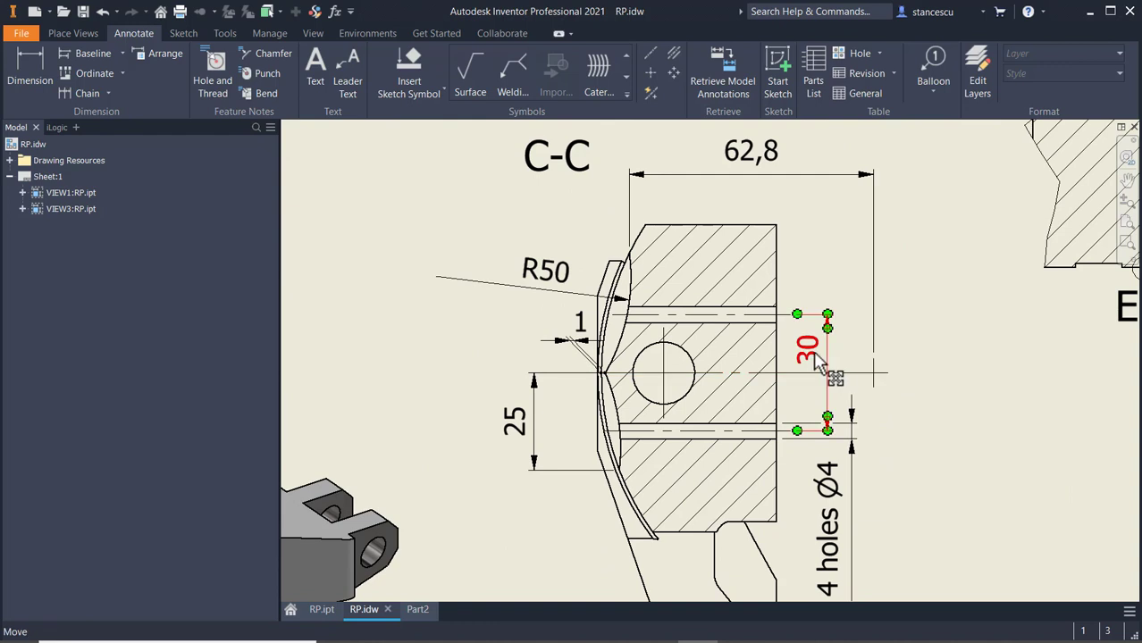
middle_click_drag(889, 467, 898, 433)
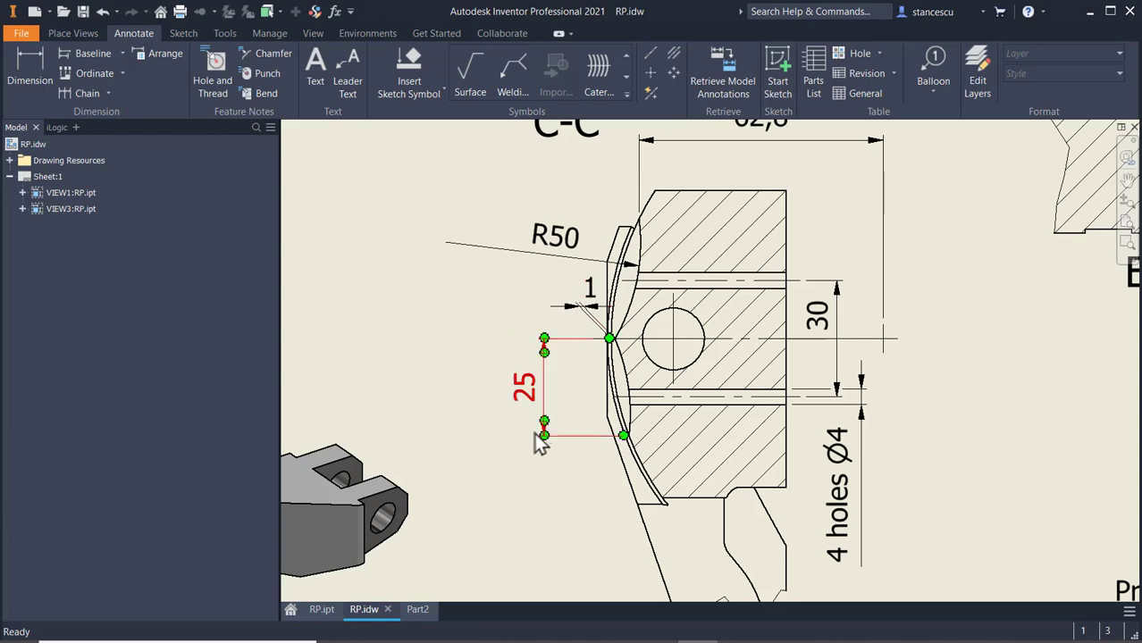
In Part2, start a sketch on the plate's flat bottom face and draw a slanted line spanning about 68 mm horizontally across the central opening
left_click(417, 609)
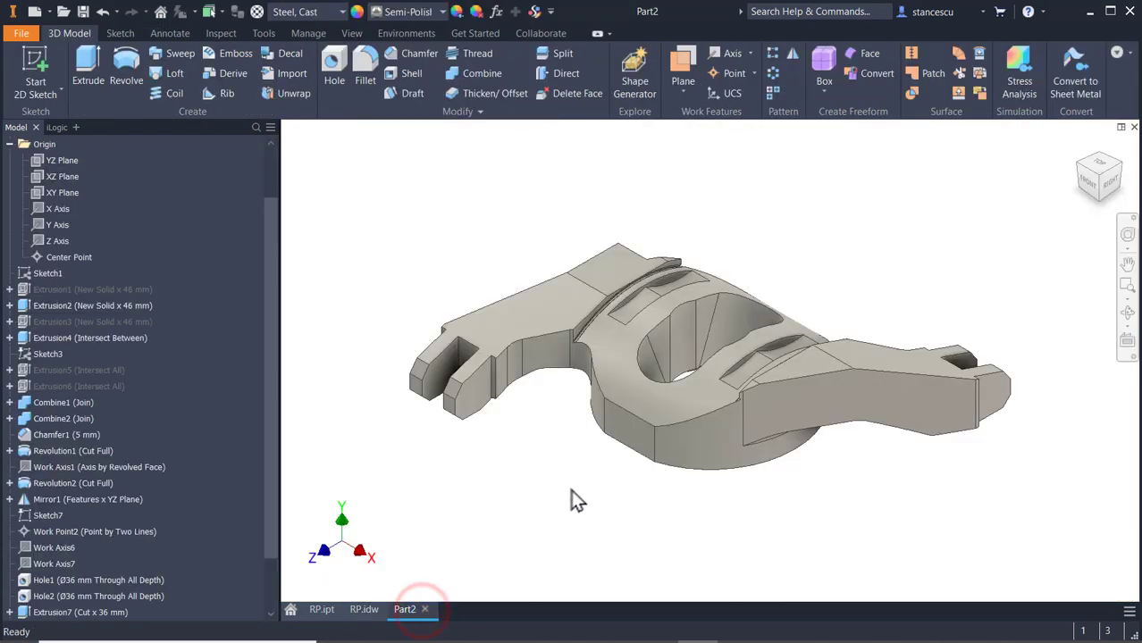
middle_click_drag(597, 521, 627, 408, "shift")
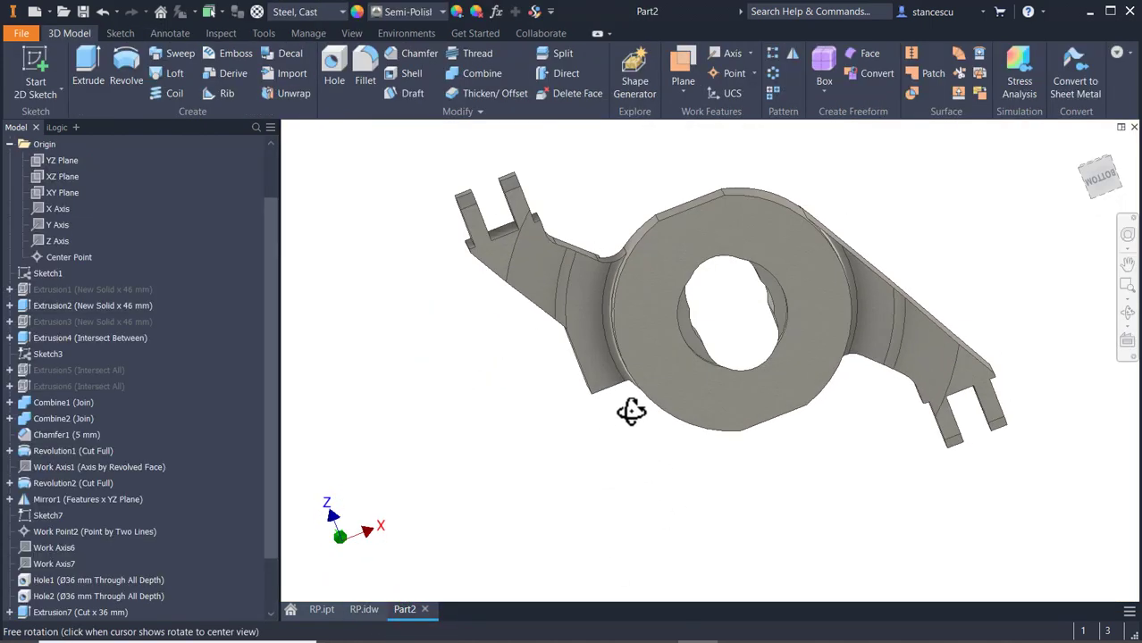
left_click(809, 286)
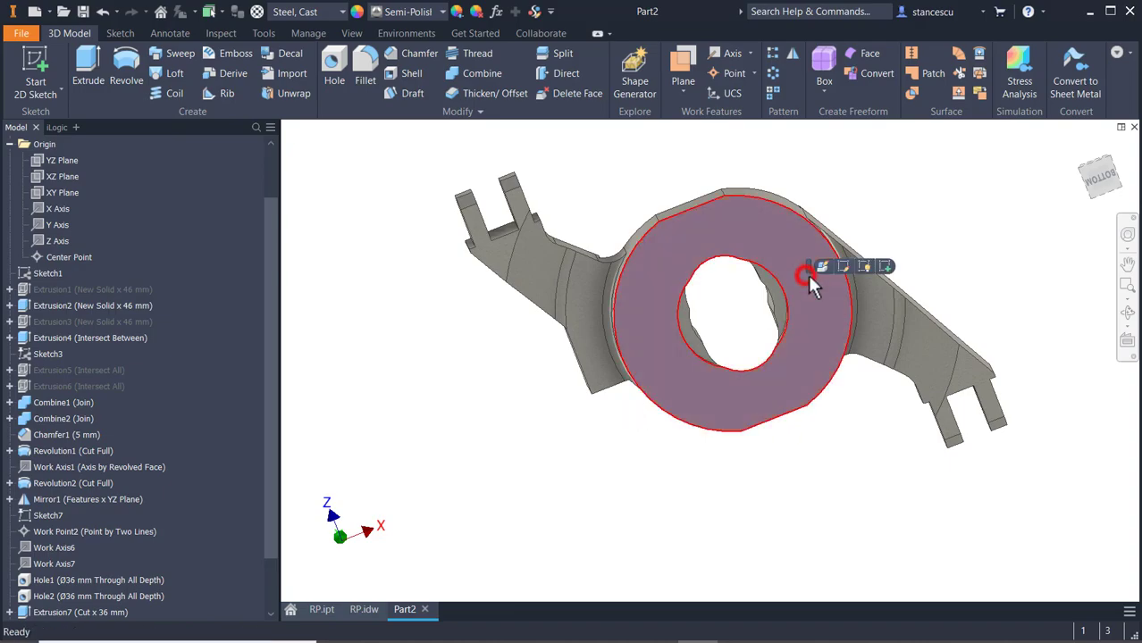
left_click(882, 260)
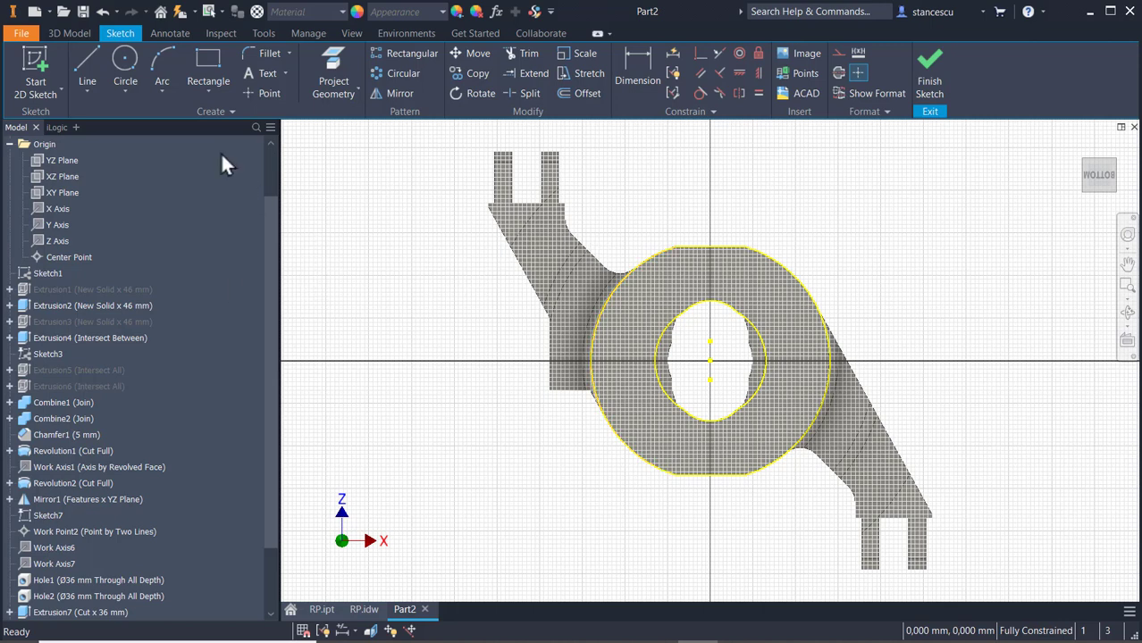
left_click(83, 68)
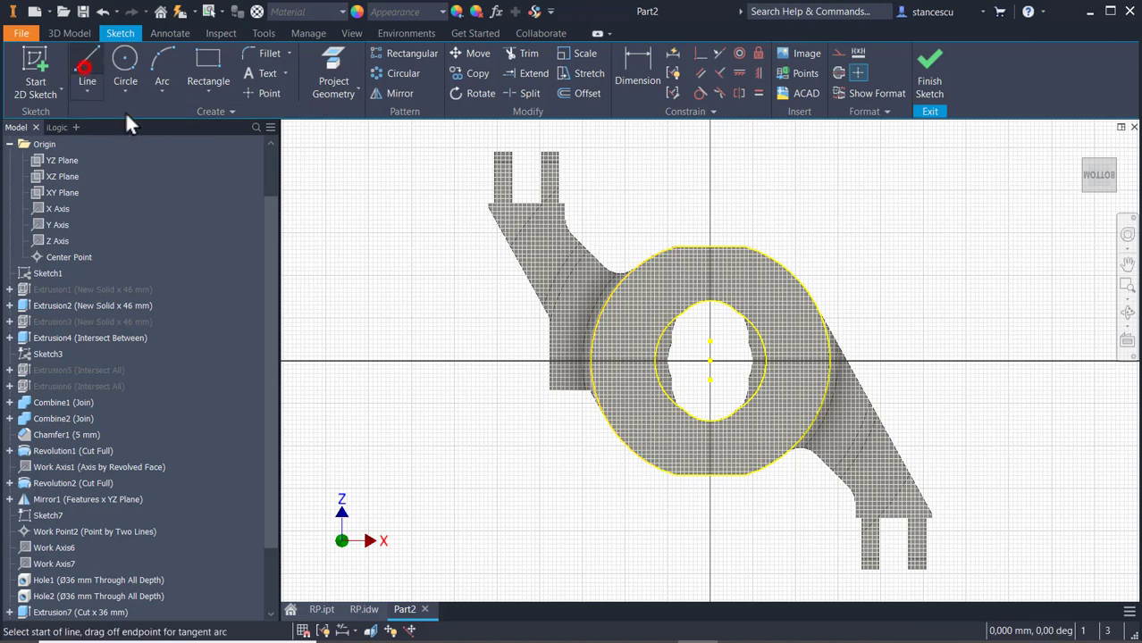
left_click(648, 311)
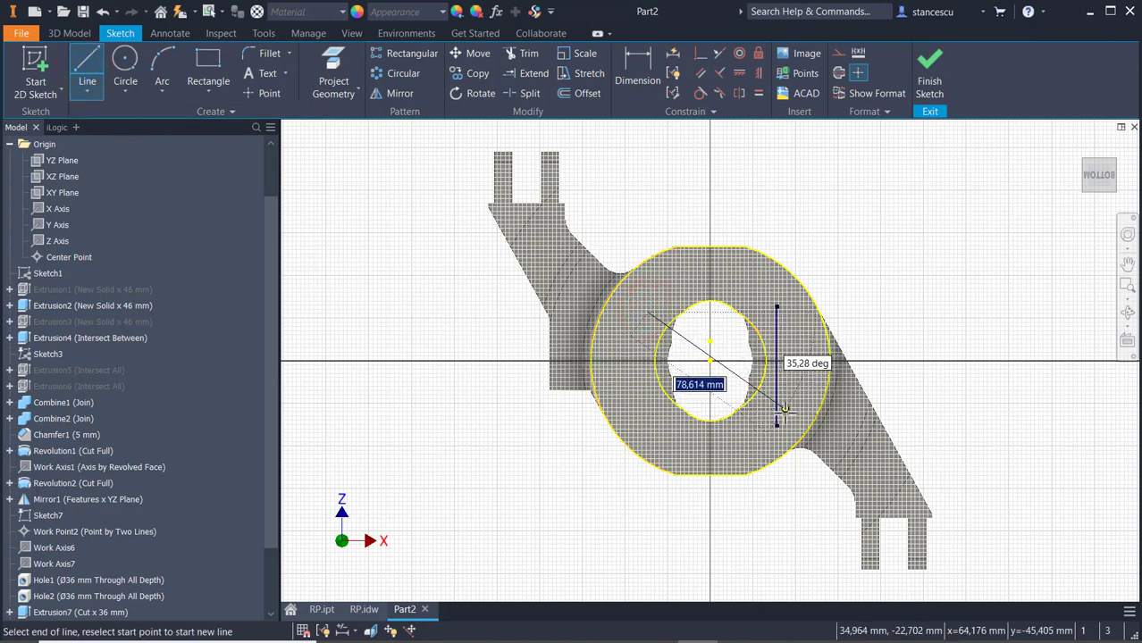
left_click(791, 401)
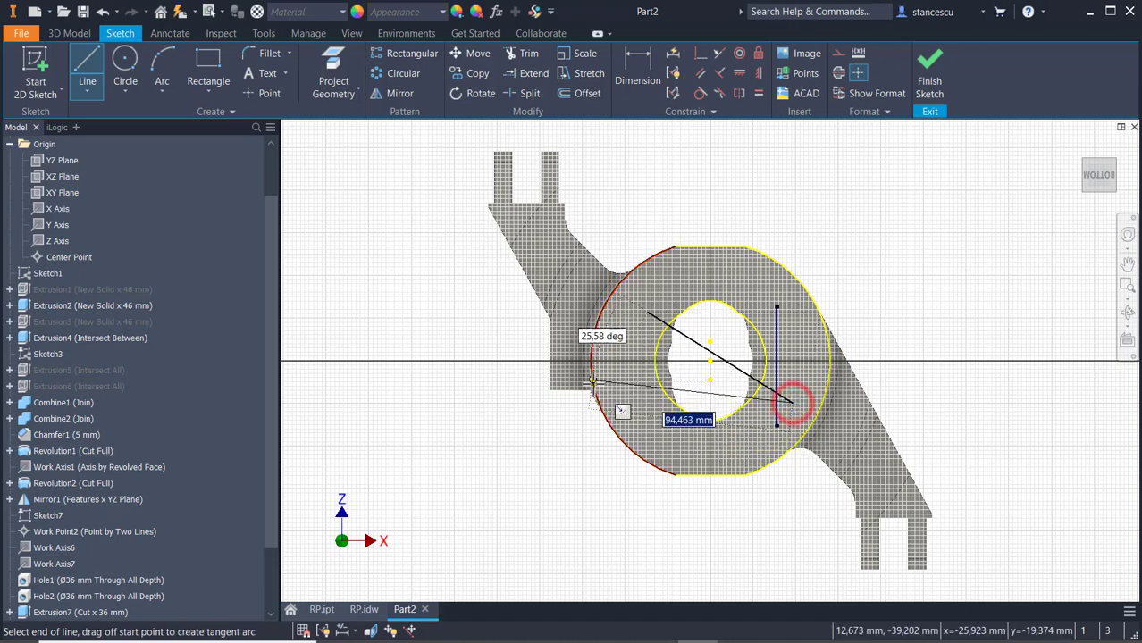
key("Escape")
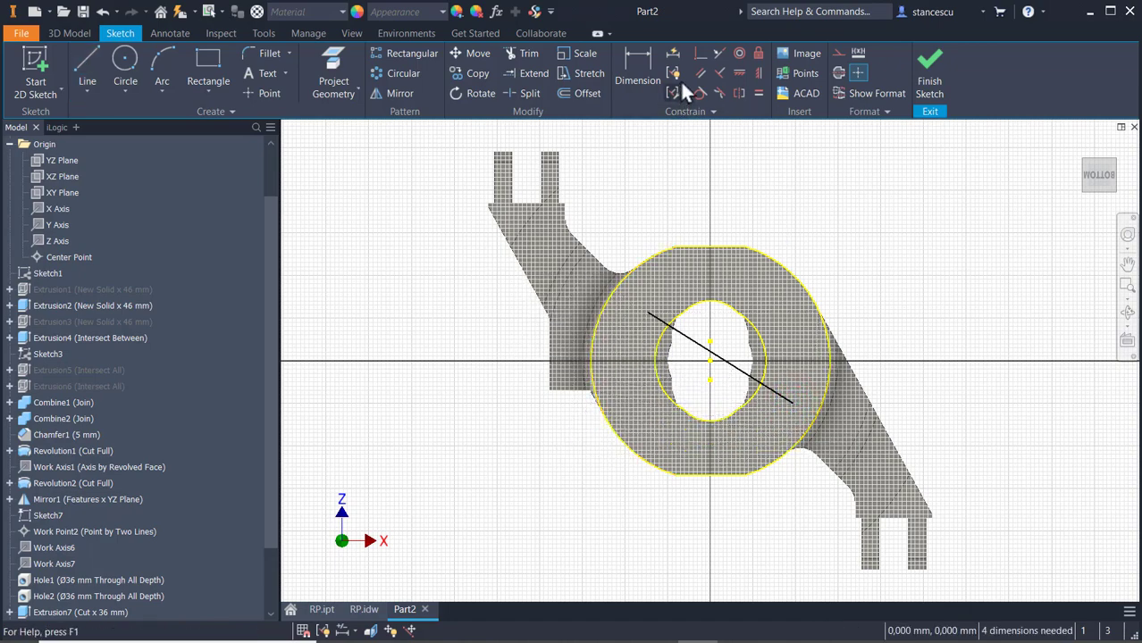
Constrain the slanted line's midpoint coincident with the projected center point of the plate
left_click(699, 56)
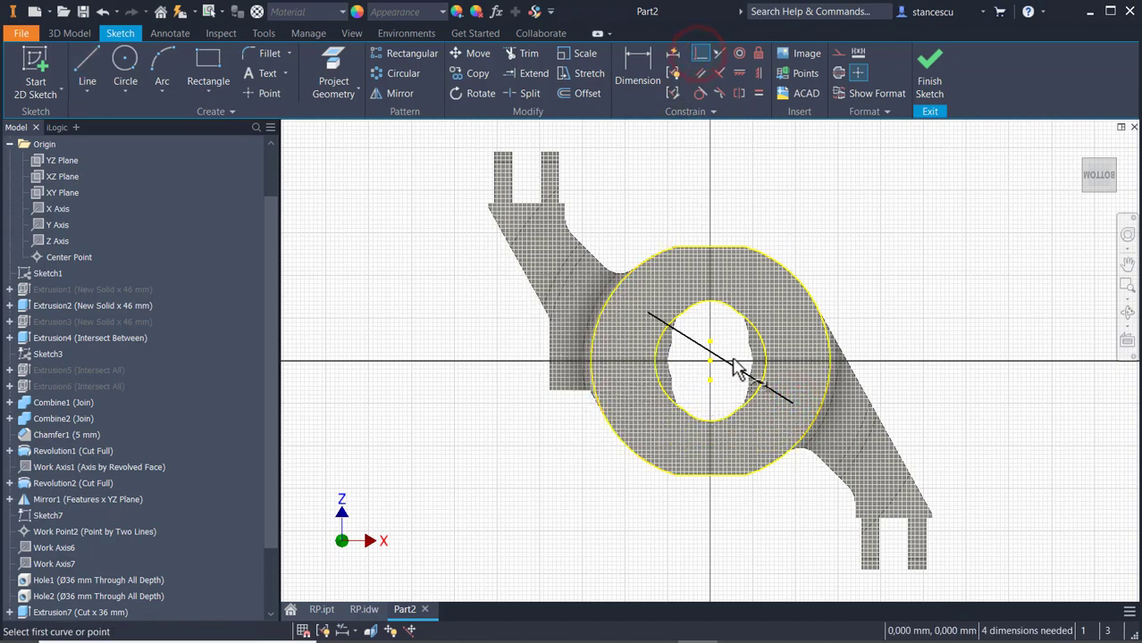
scroll(732, 361, "down", 3)
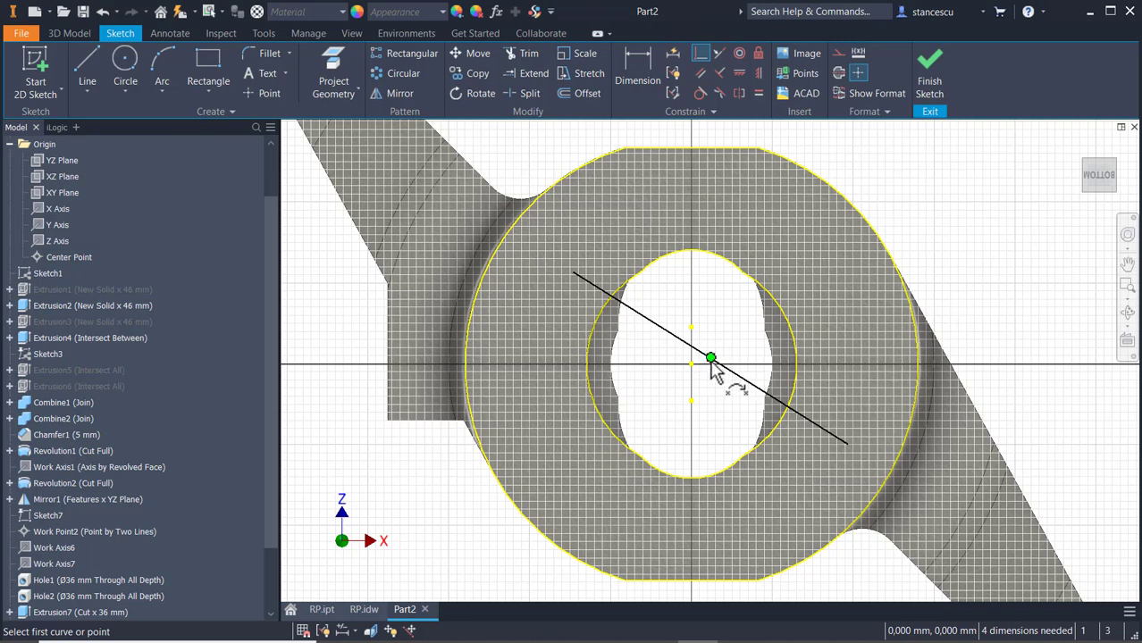
left_click(711, 361)
left_click(691, 366)
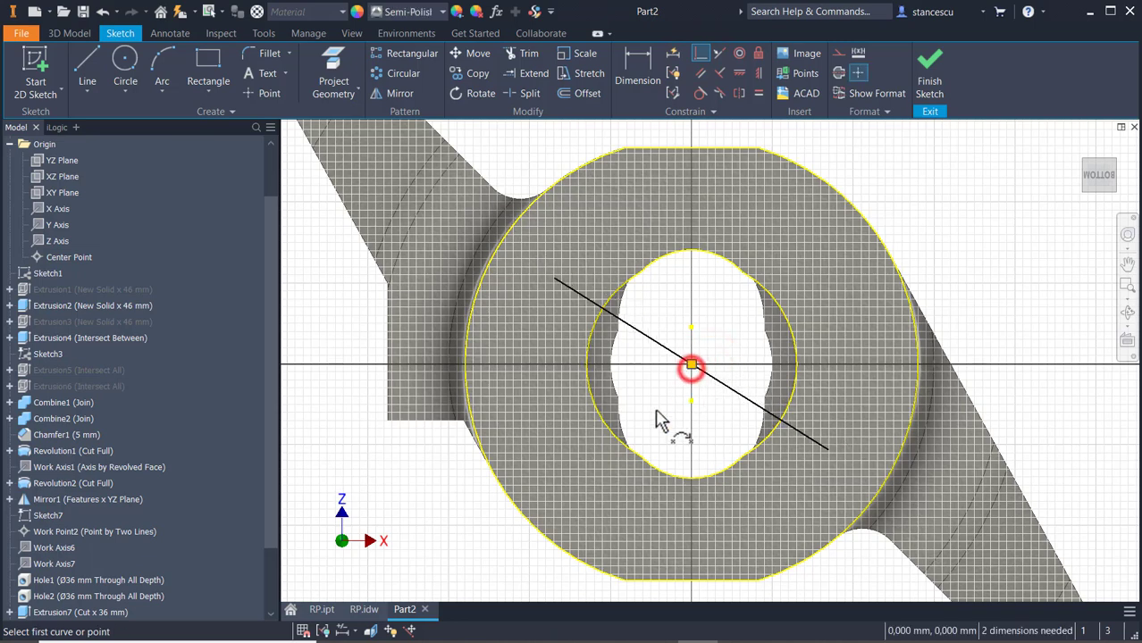
Dimension the slanted line with an 82 mm horizontal span and a 30 mm vertical span
left_click(637, 59)
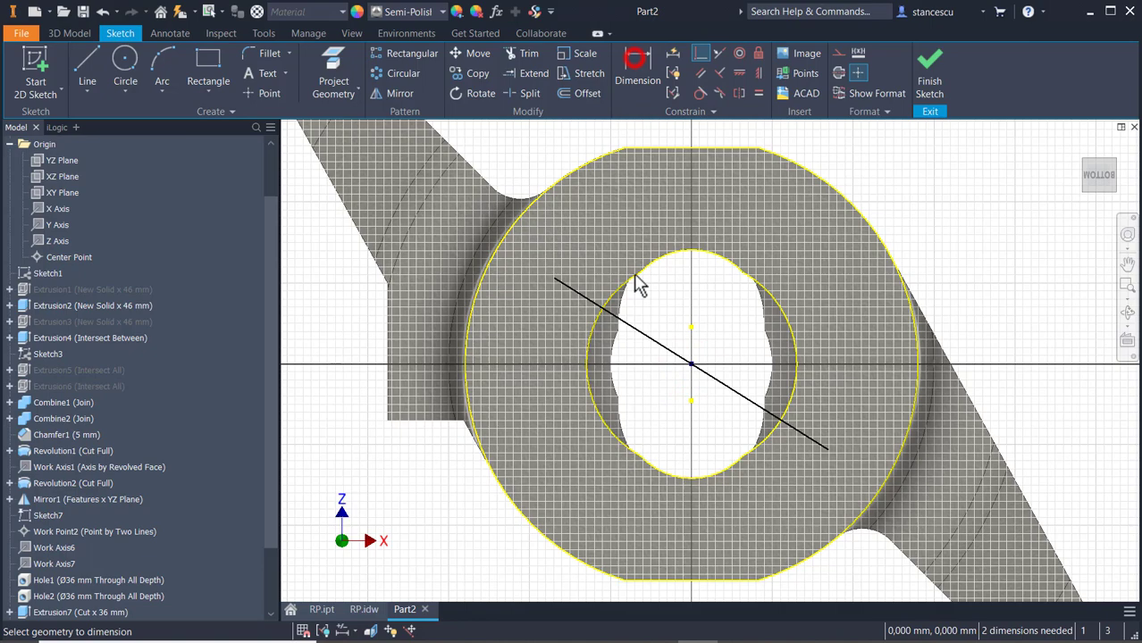
left_click(653, 343)
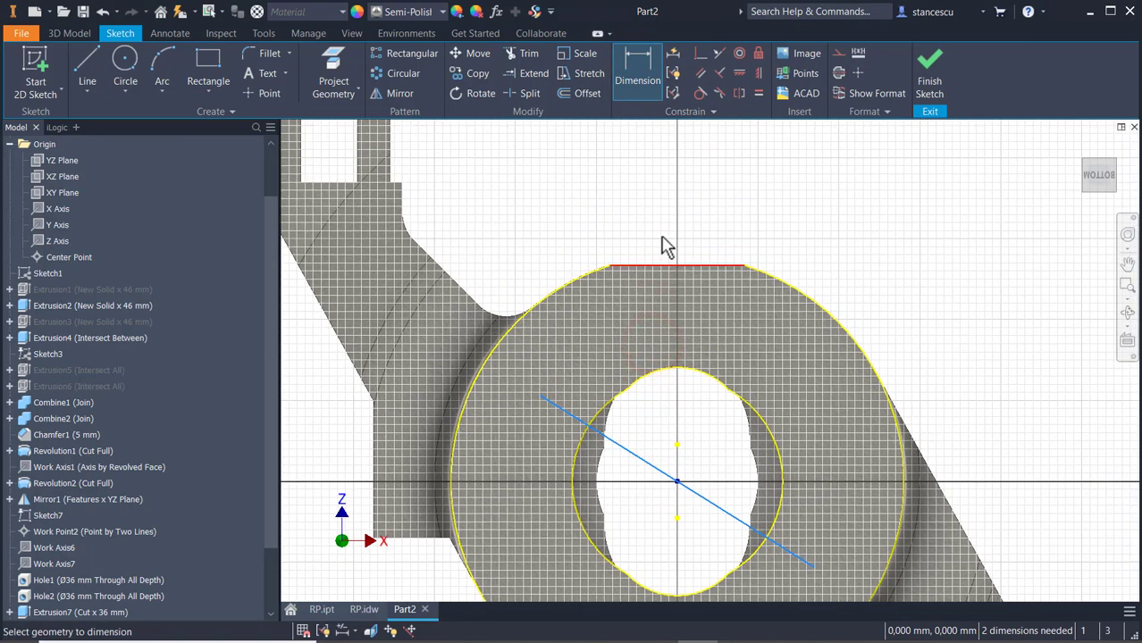
left_click(668, 207)
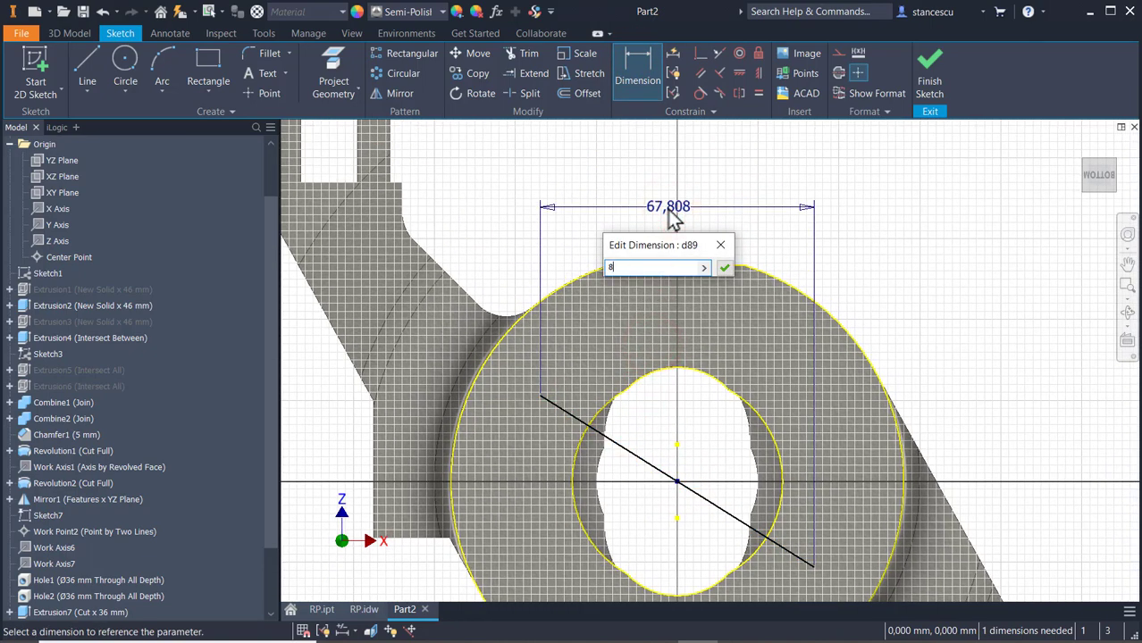
key("Return")
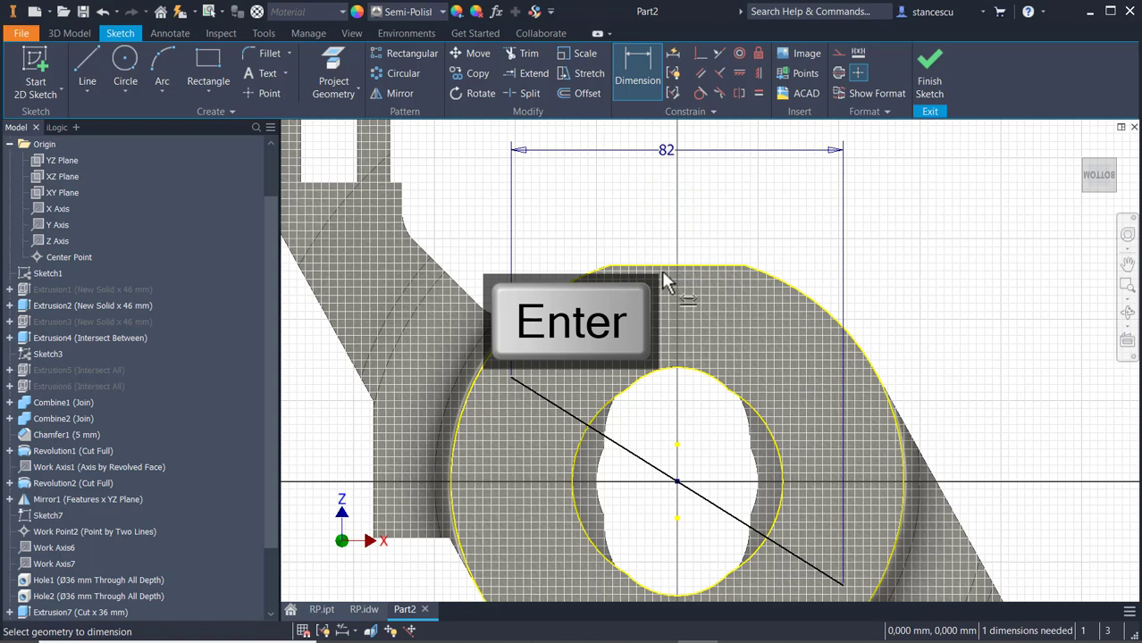
left_click(652, 465)
left_click(1033, 457)
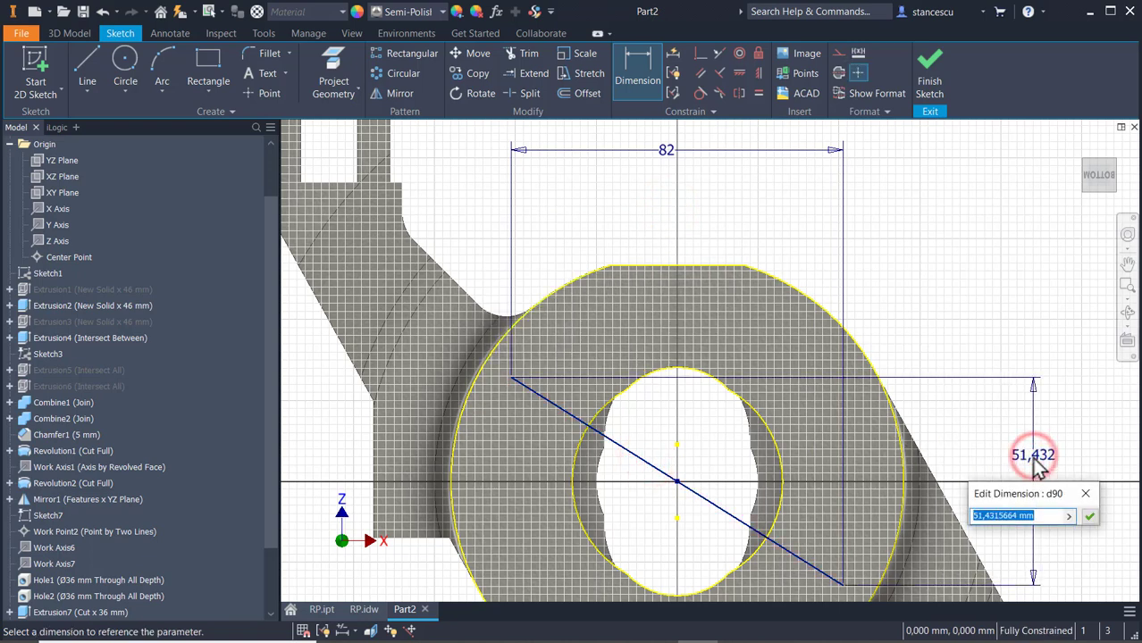
type("30")
key("Return")
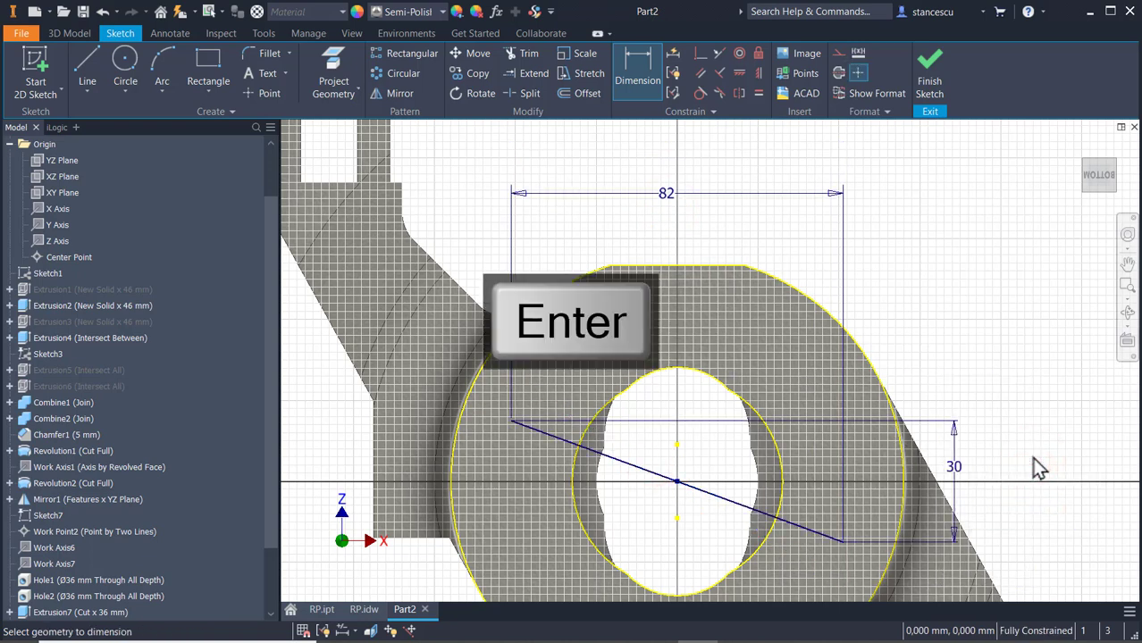
Place sketch points on both ends of the slanted line and two free points near the opposite corners of the 82 × 30 mm layout
left_click(250, 94)
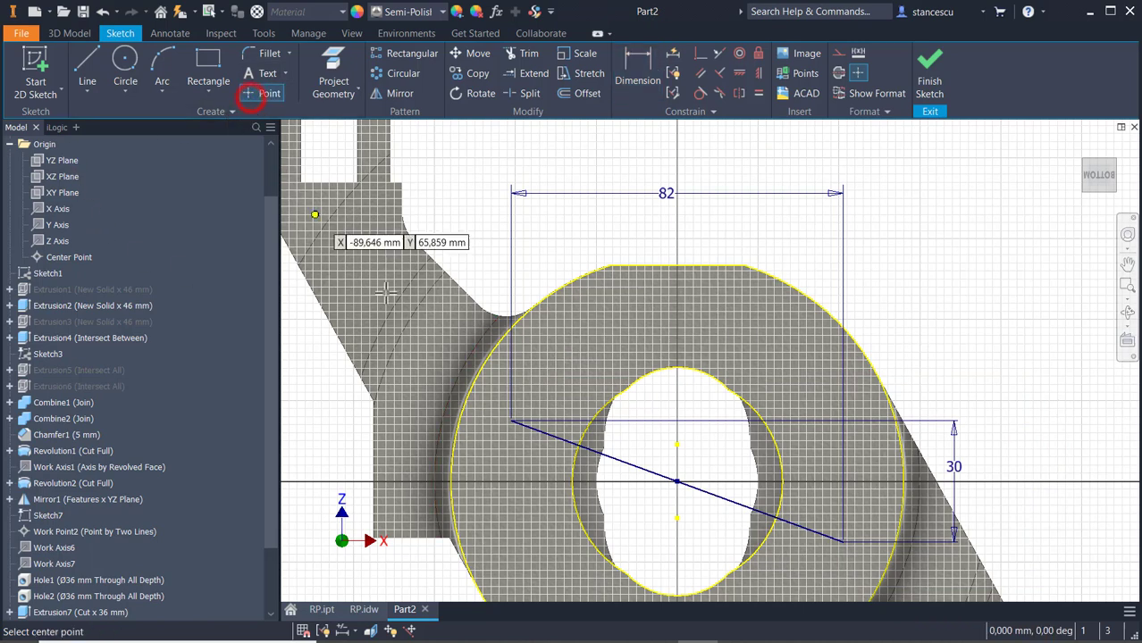
left_click(510, 422)
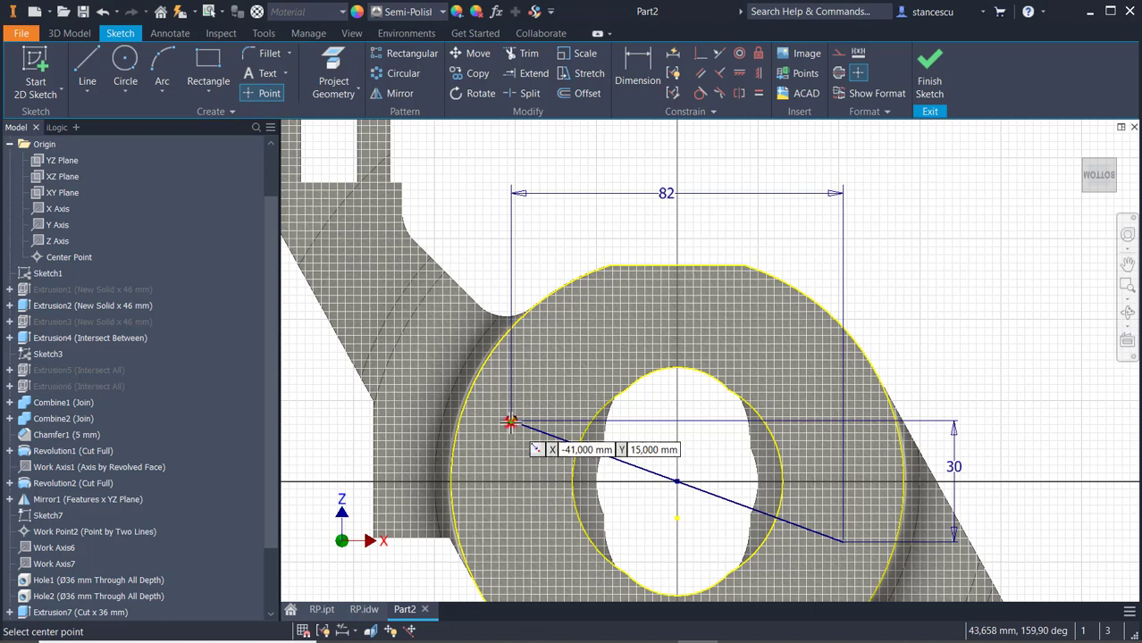
left_click(842, 542)
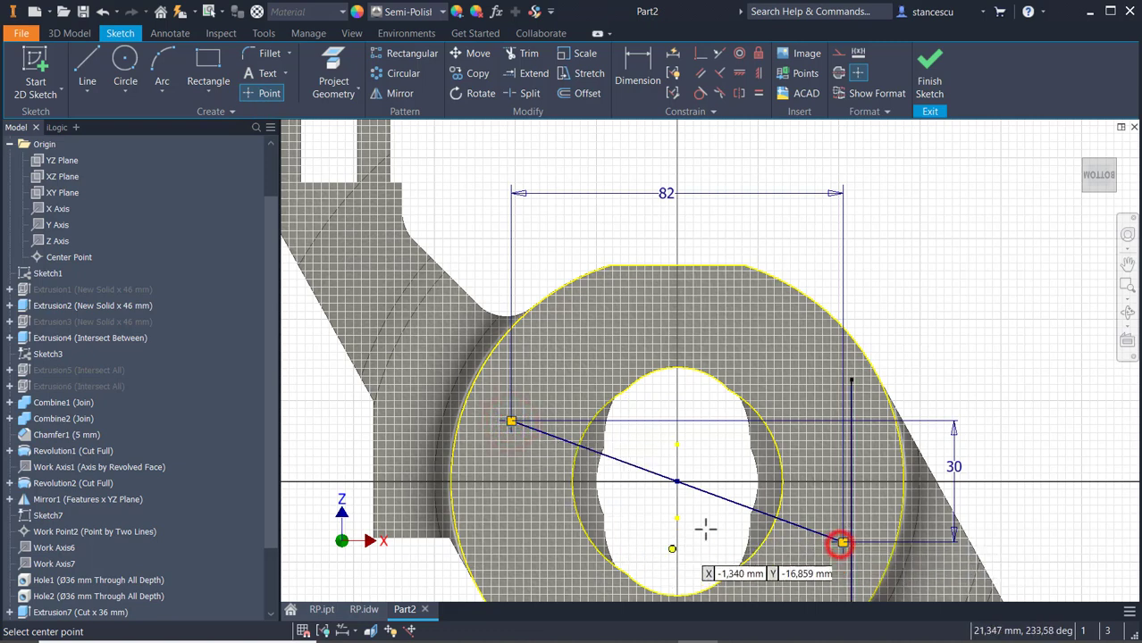
left_click(828, 406)
left_click(519, 554)
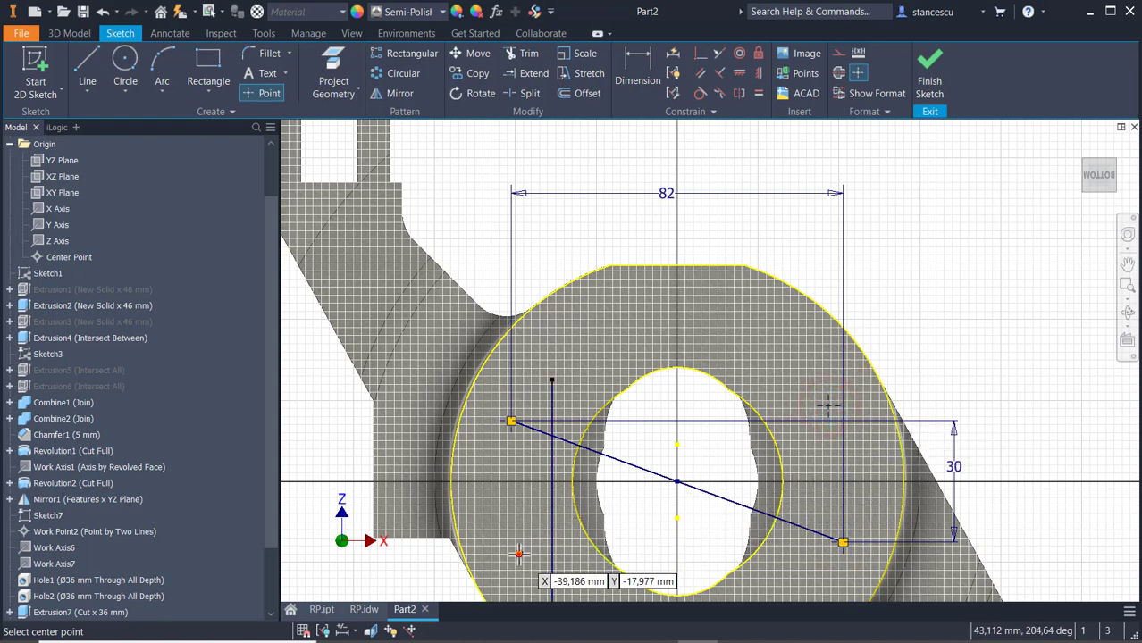
Align the two free sketch points vertically with the opposite ends of the slanted line
left_click(758, 74)
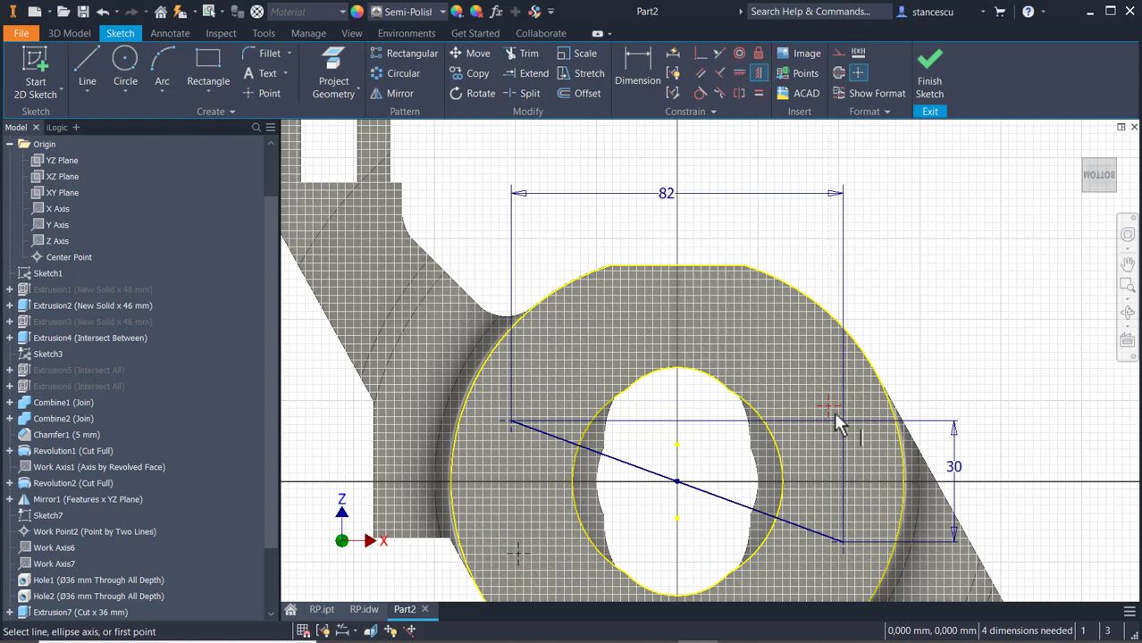
left_click(830, 407)
left_click(840, 540)
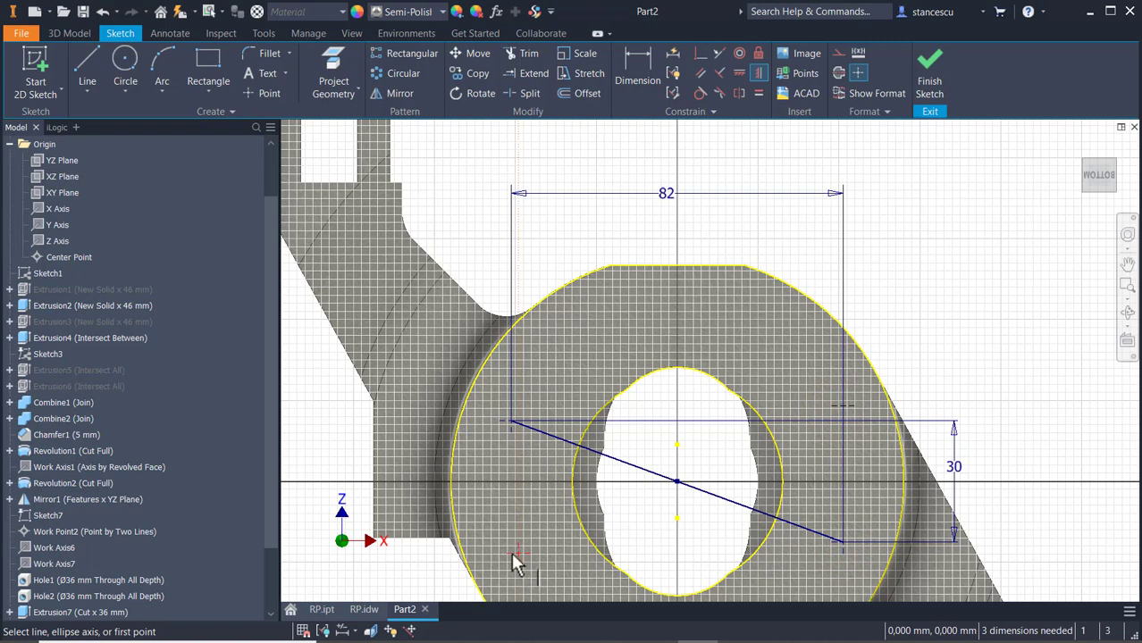
left_click(513, 553)
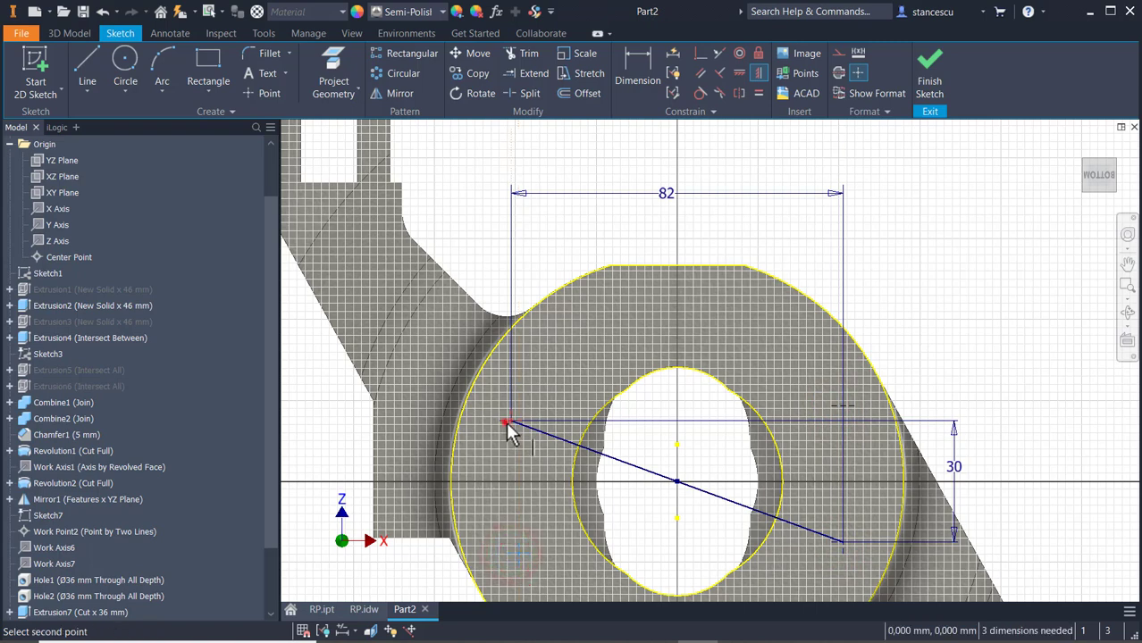
left_click(506, 422)
Align the two free points horizontally with the line's opposite ends to form a rectangular layout, and finish the sketch
left_click(739, 65)
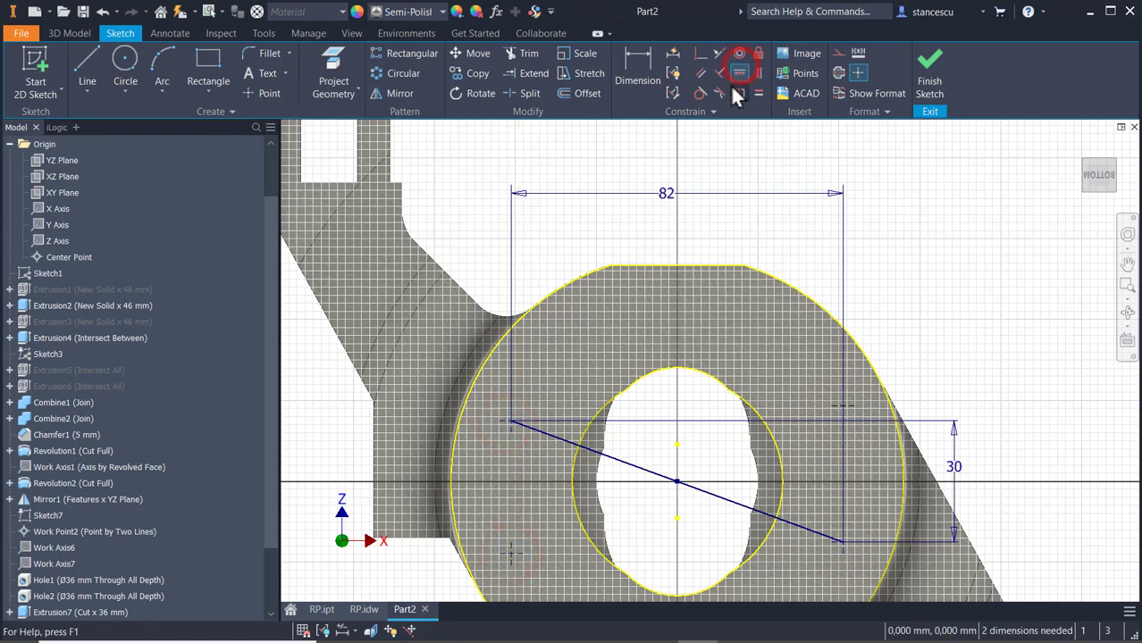
left_click(511, 423)
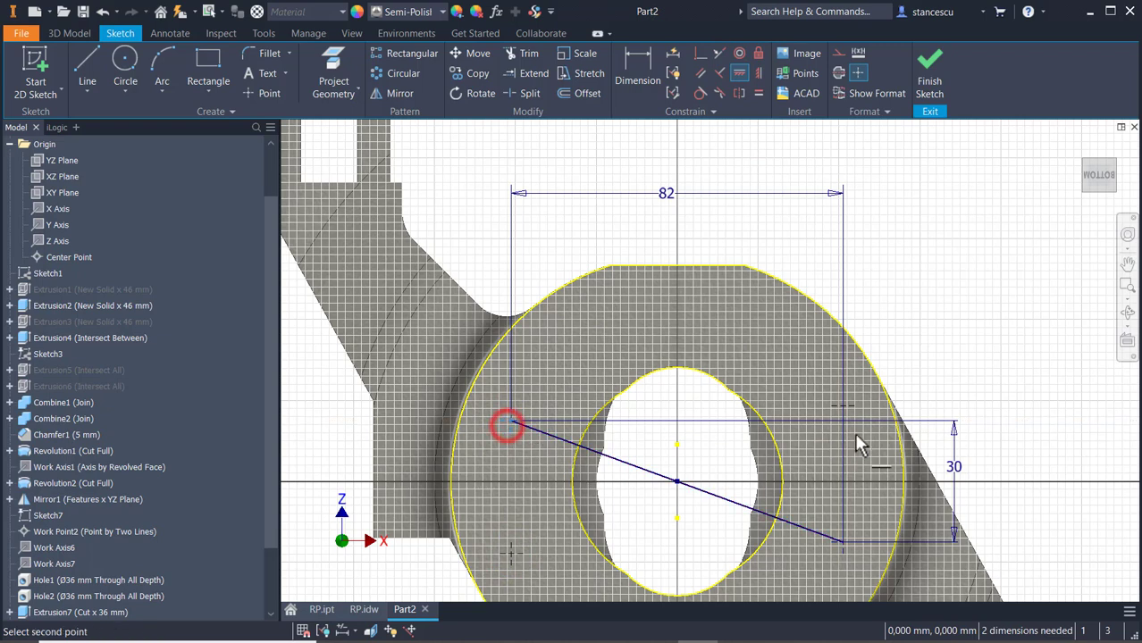
left_click(843, 406)
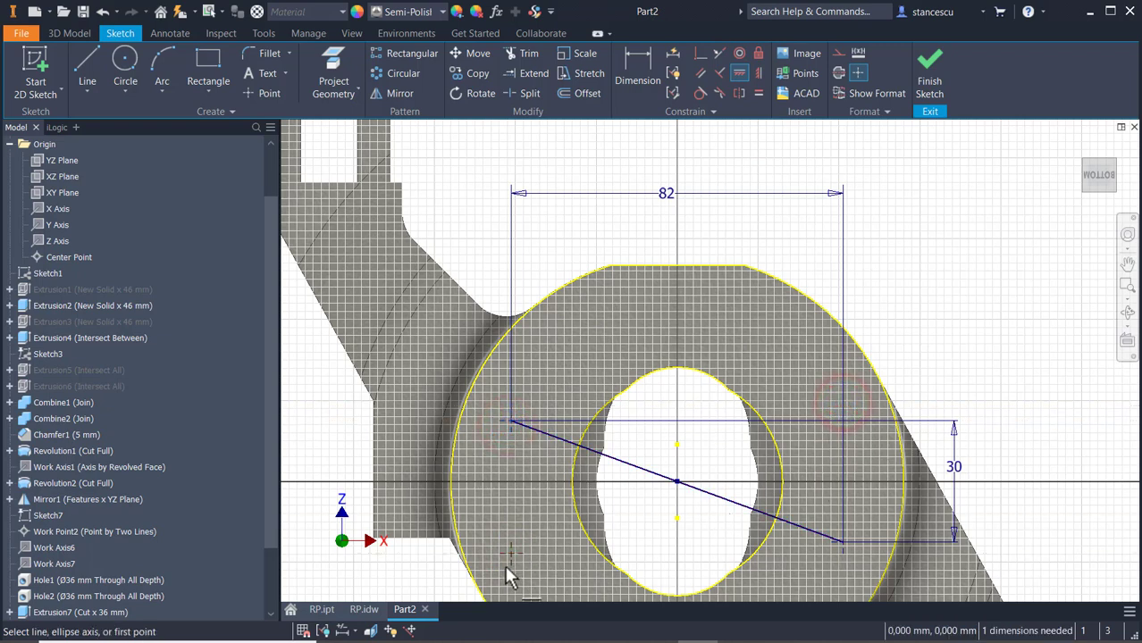
left_click(507, 552)
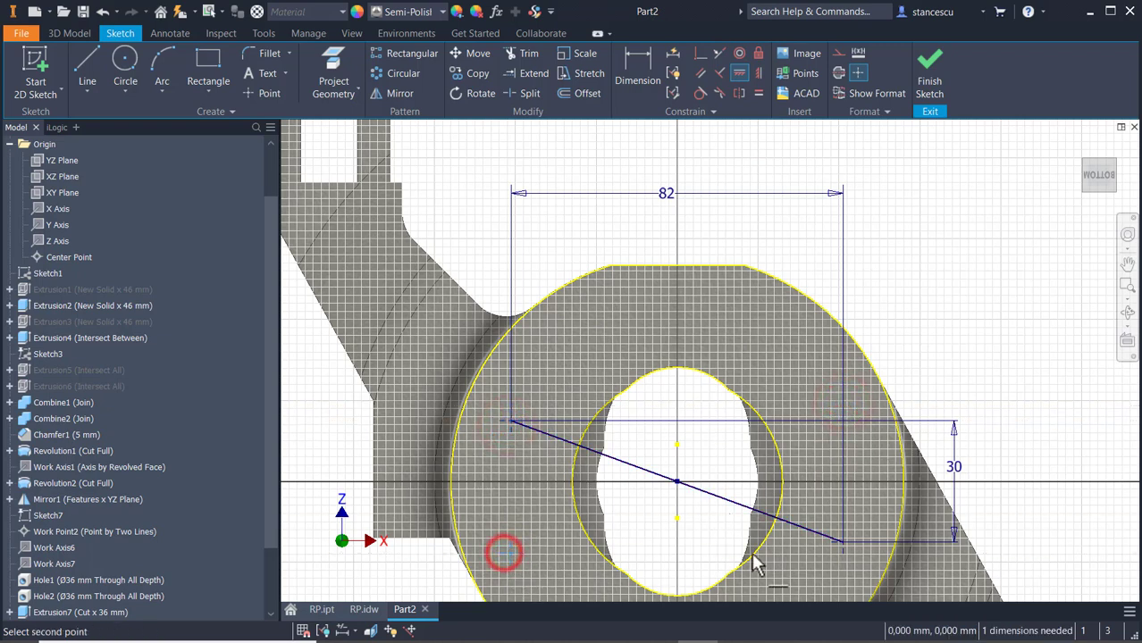
left_click(845, 546)
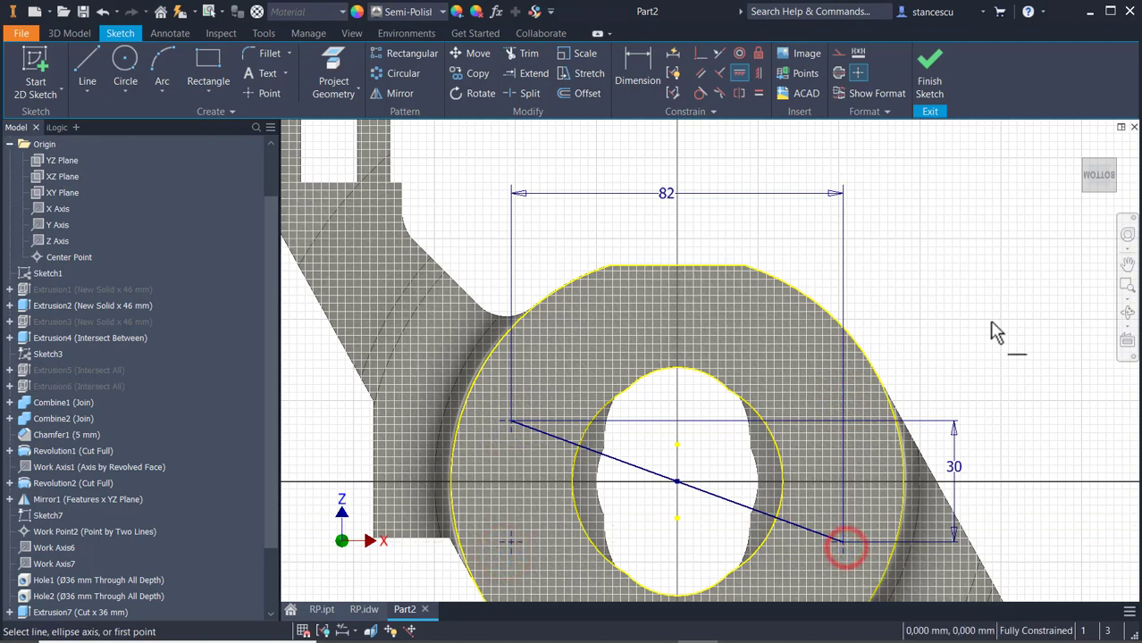
left_click(929, 72)
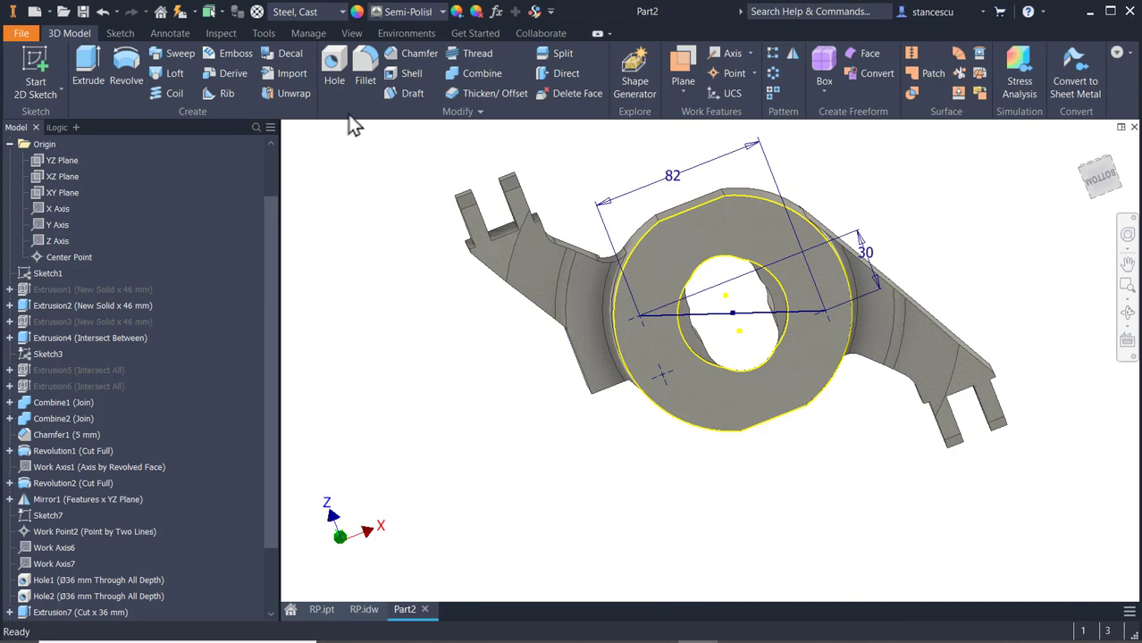
Create simple 4 mm through-all holes at the four sketch points on the plate's bottom face
left_click(329, 78)
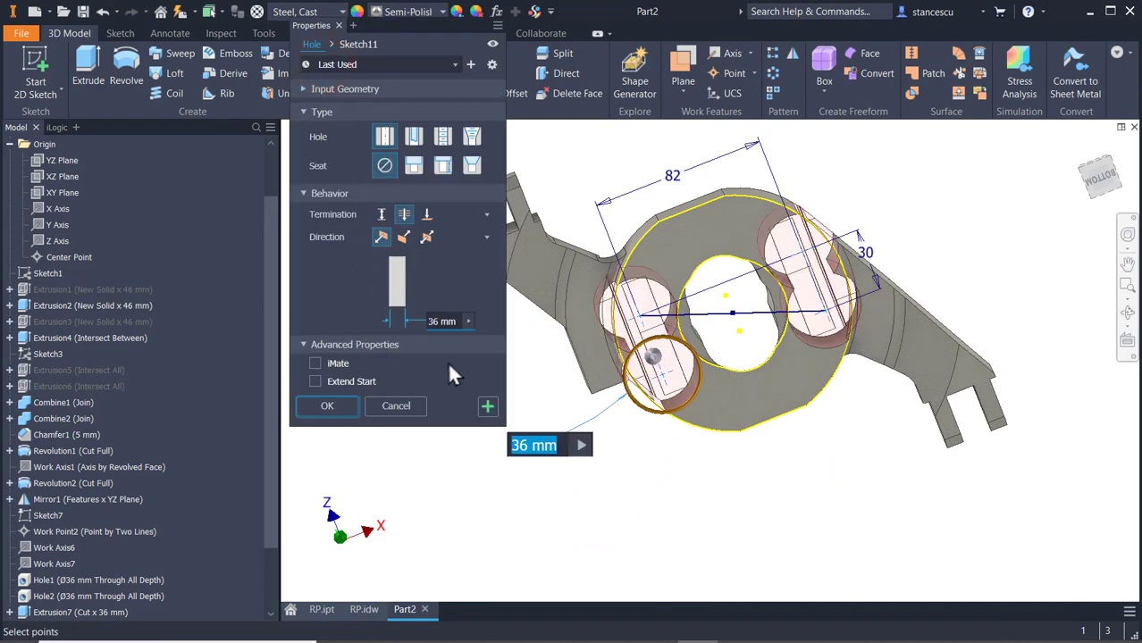
type("4")
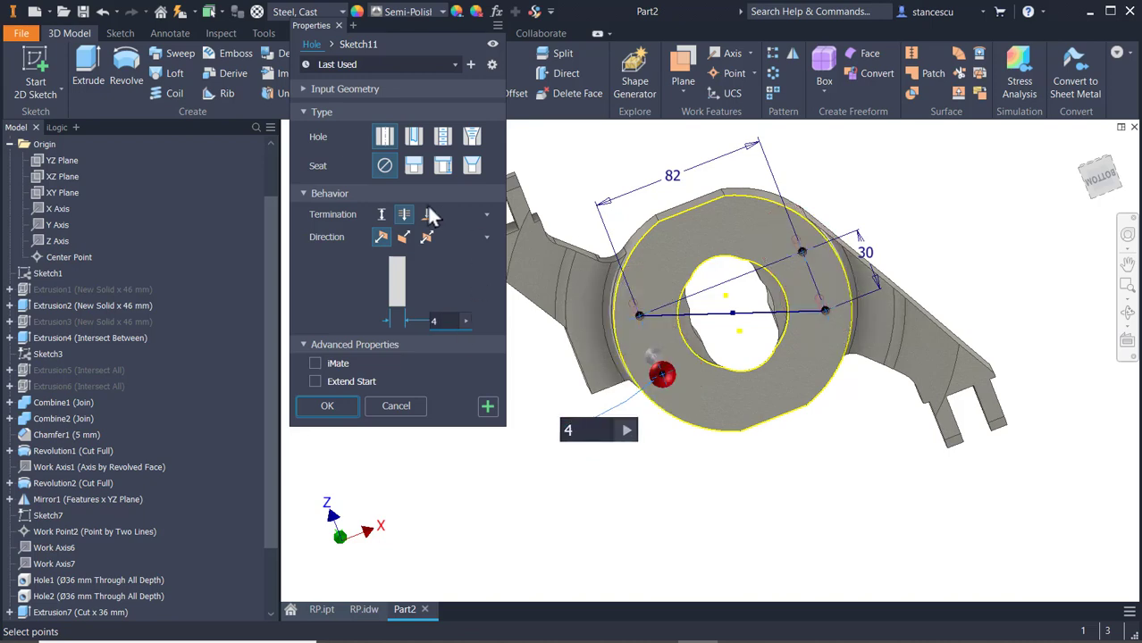
left_click(325, 406)
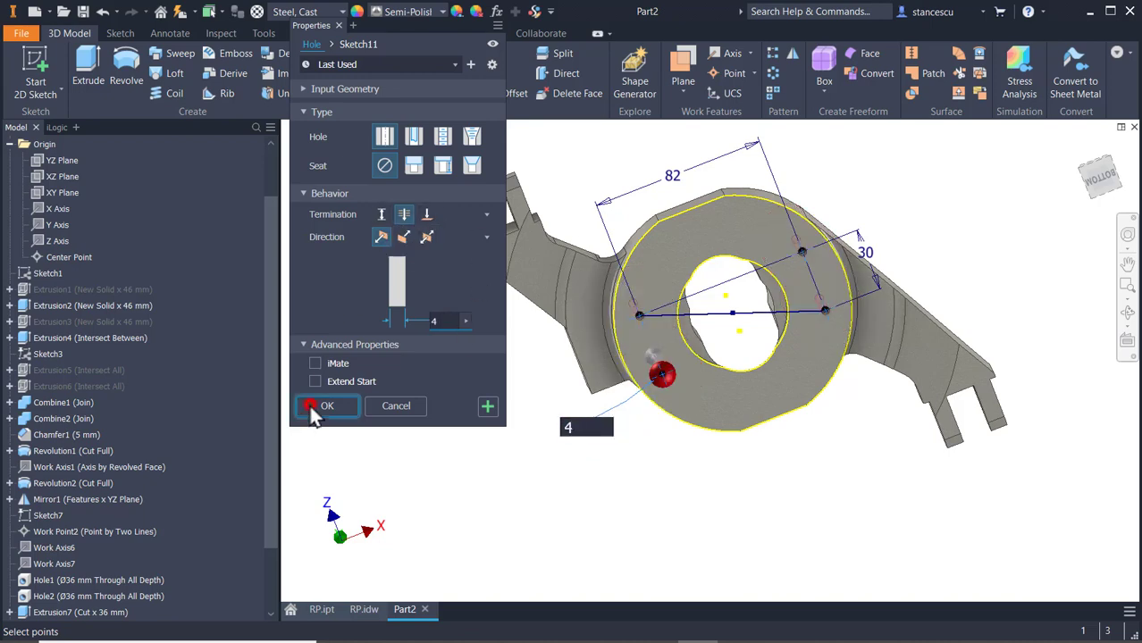
middle_click_drag(510, 439, 683, 493, "shift")
key("F6")
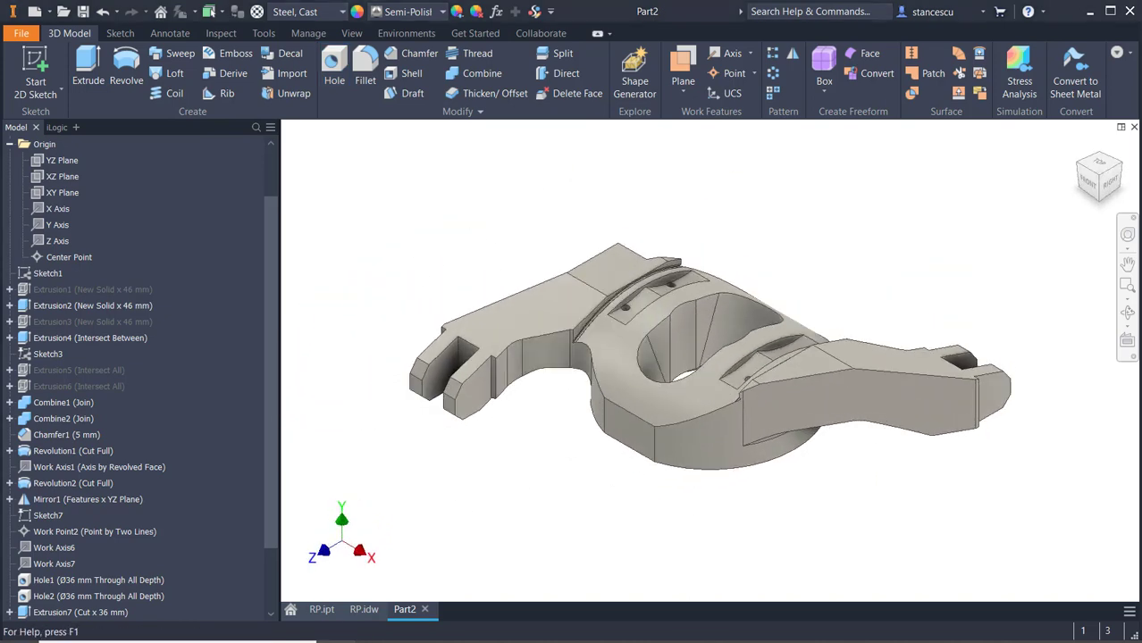
Switch to the RP.idw drawing and examine the dimensions of the stepped side bore in the first view's broken-out section
left_click(363, 611)
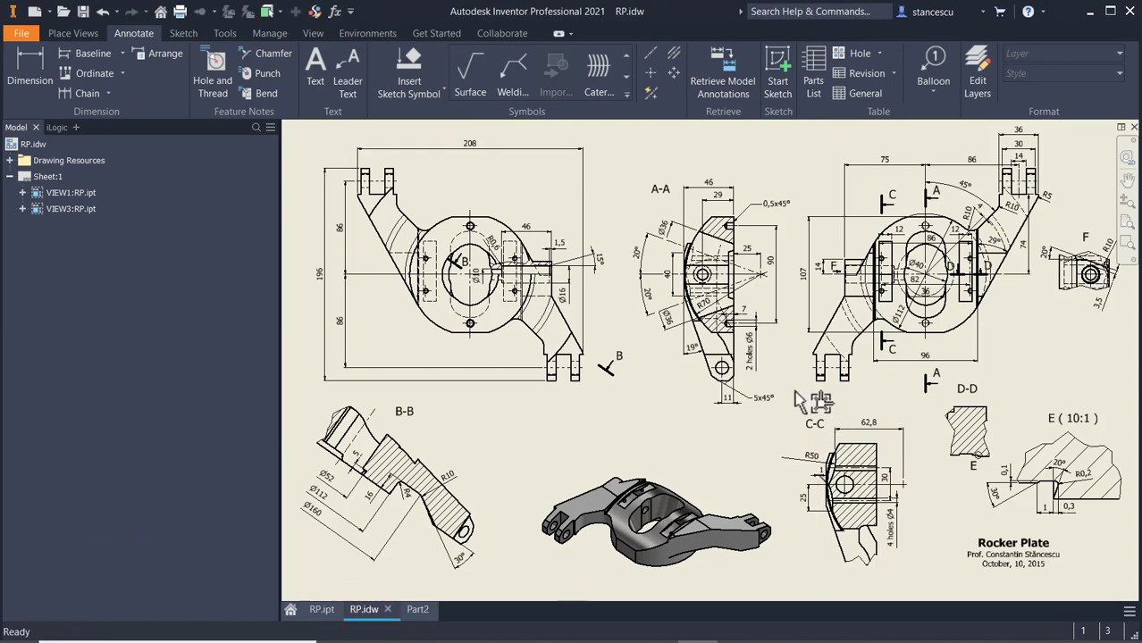
scroll(638, 357, "up", 3)
mouse_move(469, 252)
middle_mouse_down()
mouse_move(579, 331)
mouse_move(620, 401)
middle_mouse_up()
left_click(567, 327)
scroll(491, 259, "up", 3)
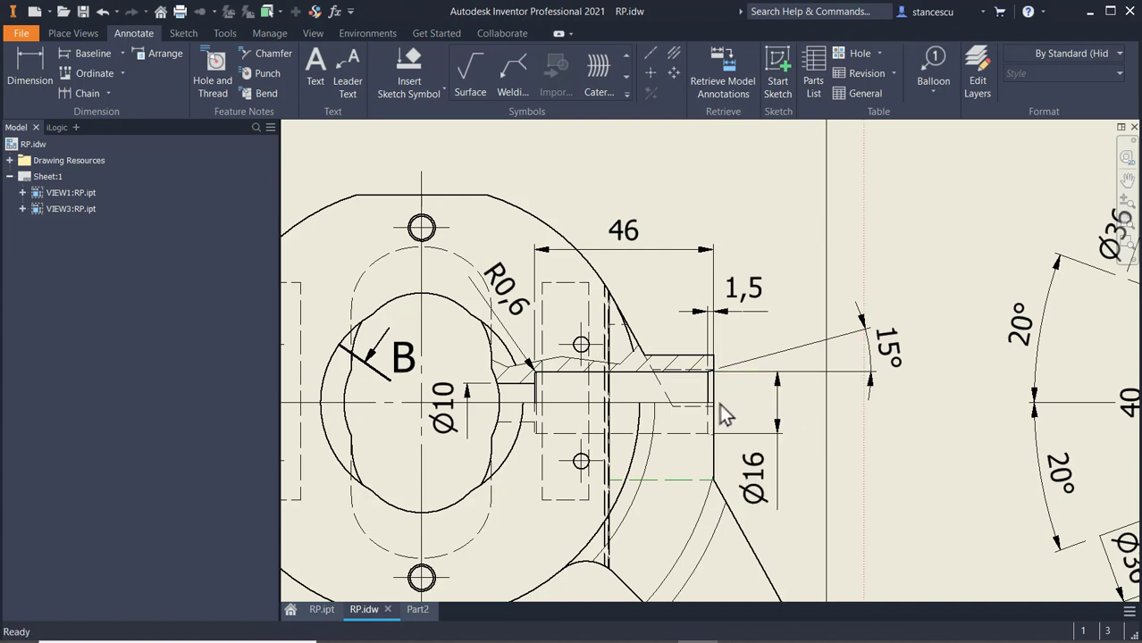
left_click_drag(755, 476, 769, 405)
left_click(758, 459)
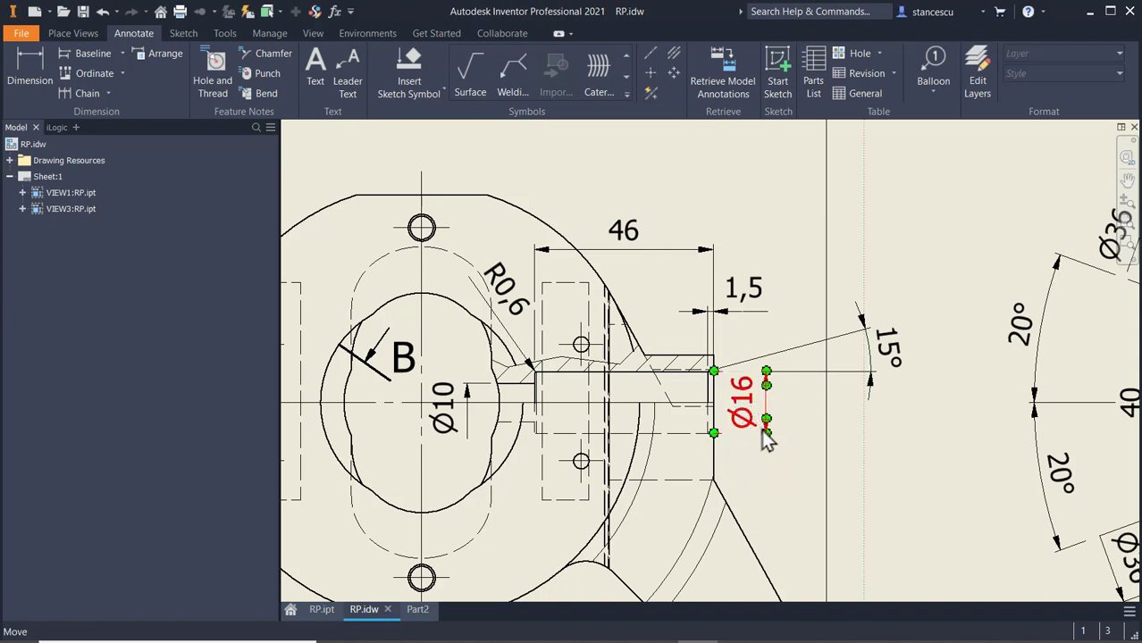
key("ctrl+z")
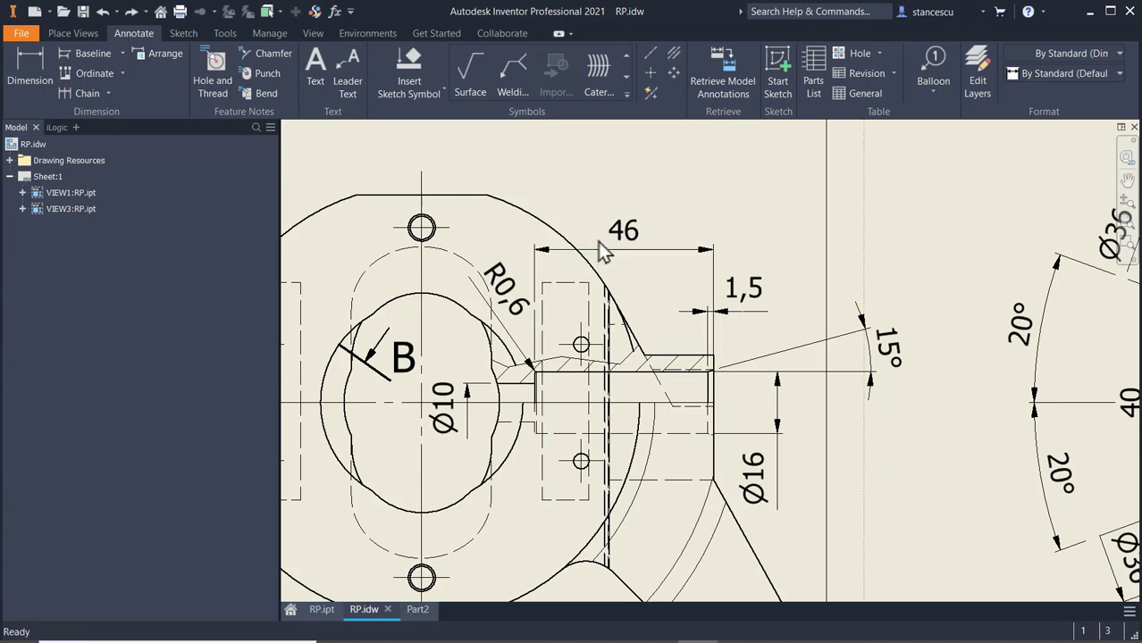
left_click(413, 611)
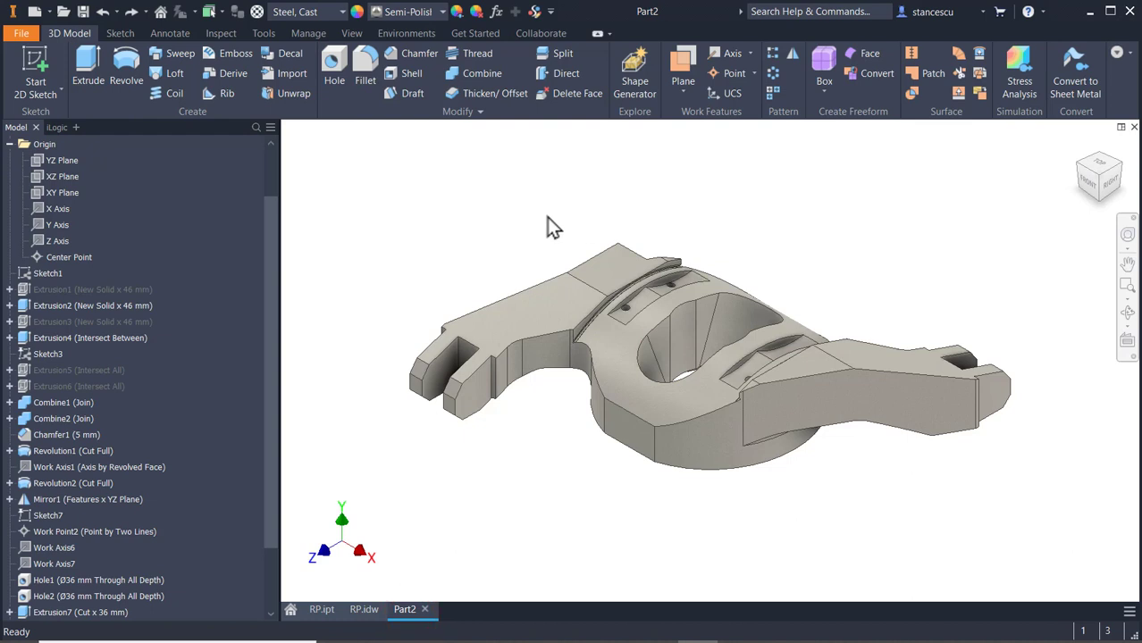
left_click(1080, 168)
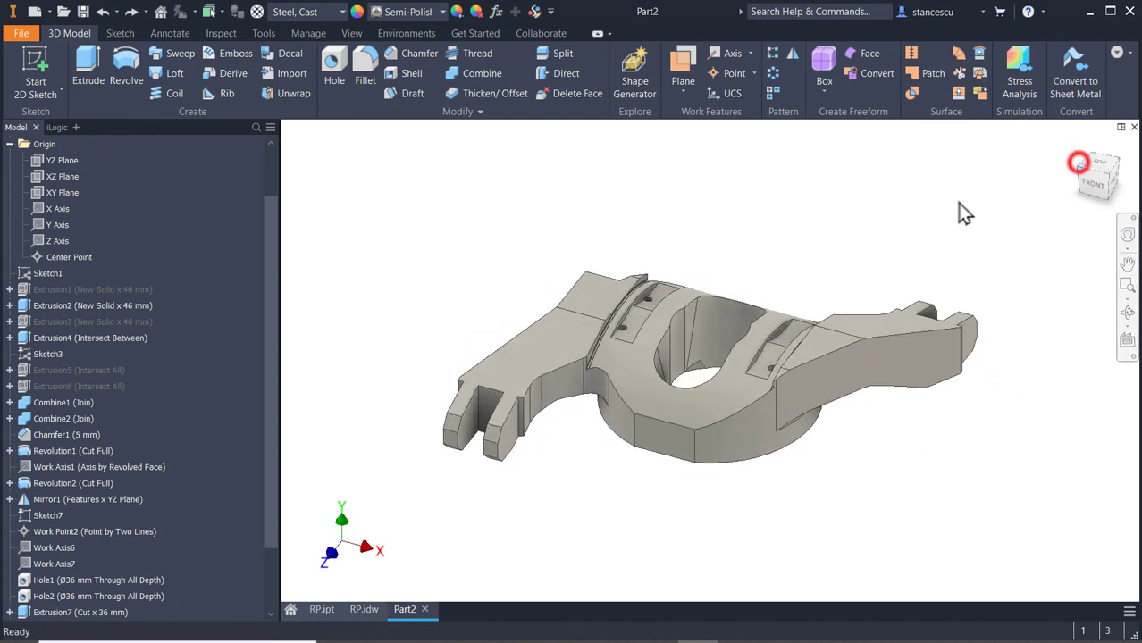
left_click(335, 64)
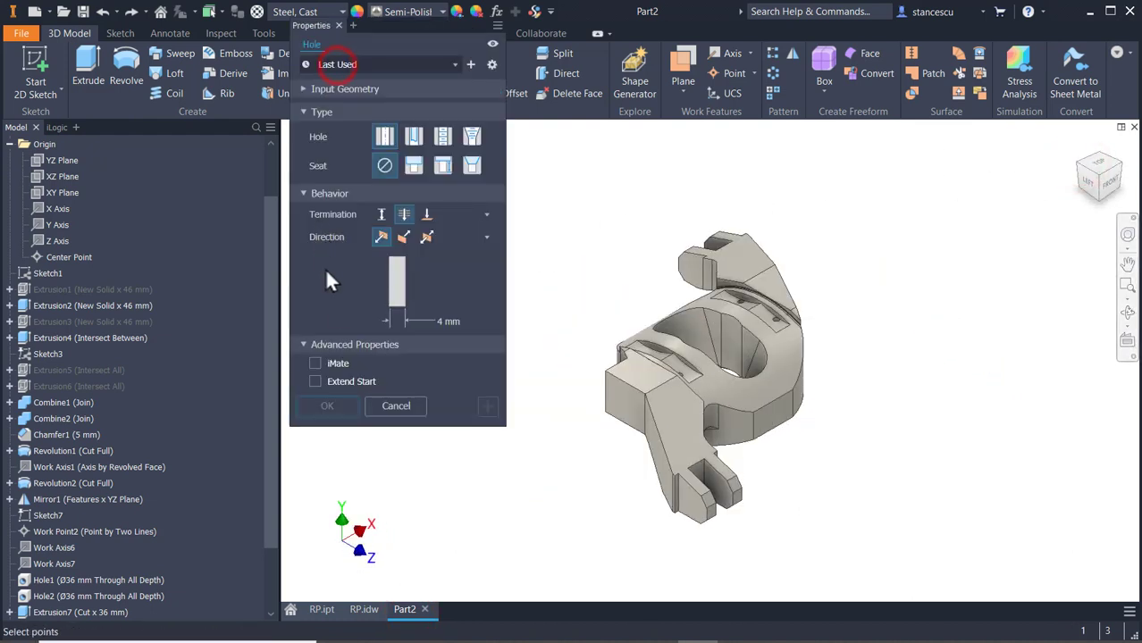
left_click(398, 407)
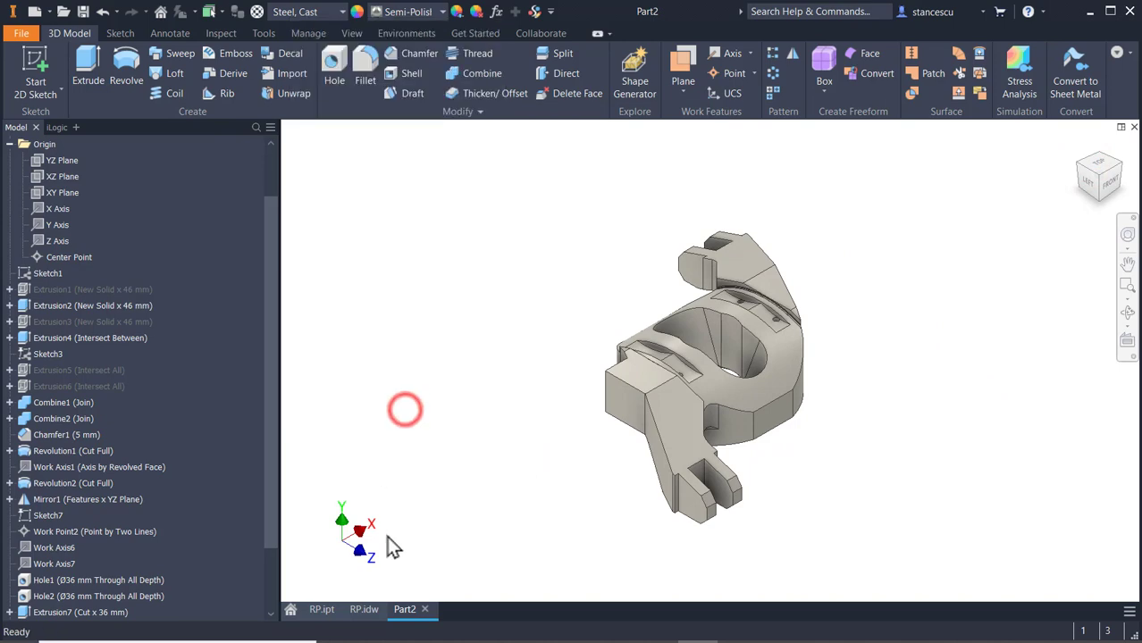
Check the side bore's height in section A-A of RP.idw and start a sketch on the rectangular side end face in Part2
left_click(366, 611)
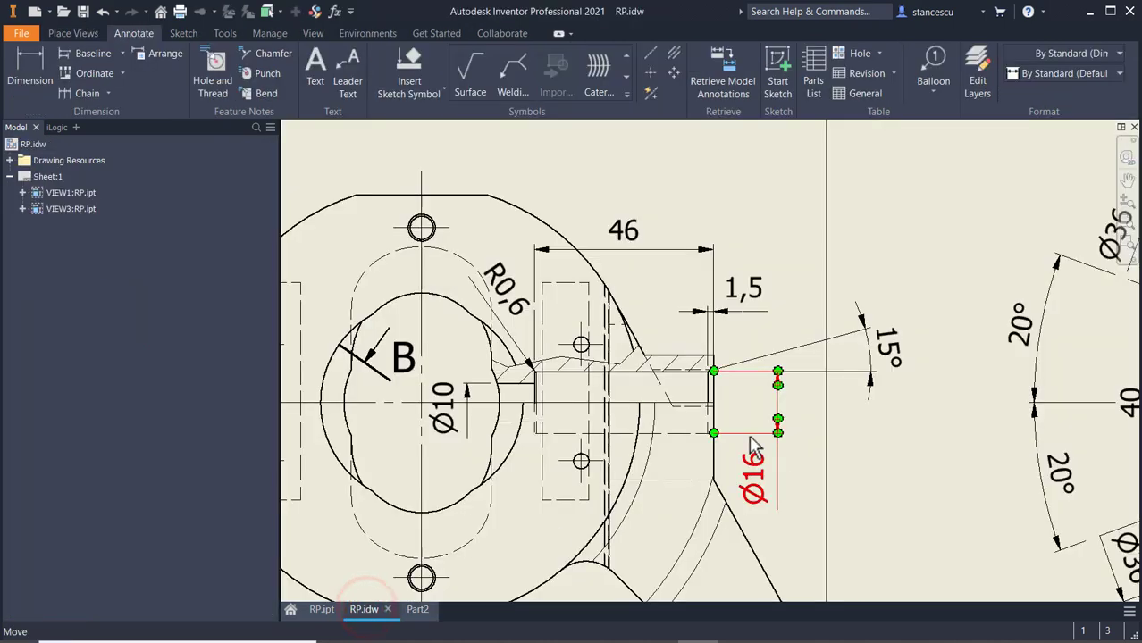
scroll(799, 418, "up", 5)
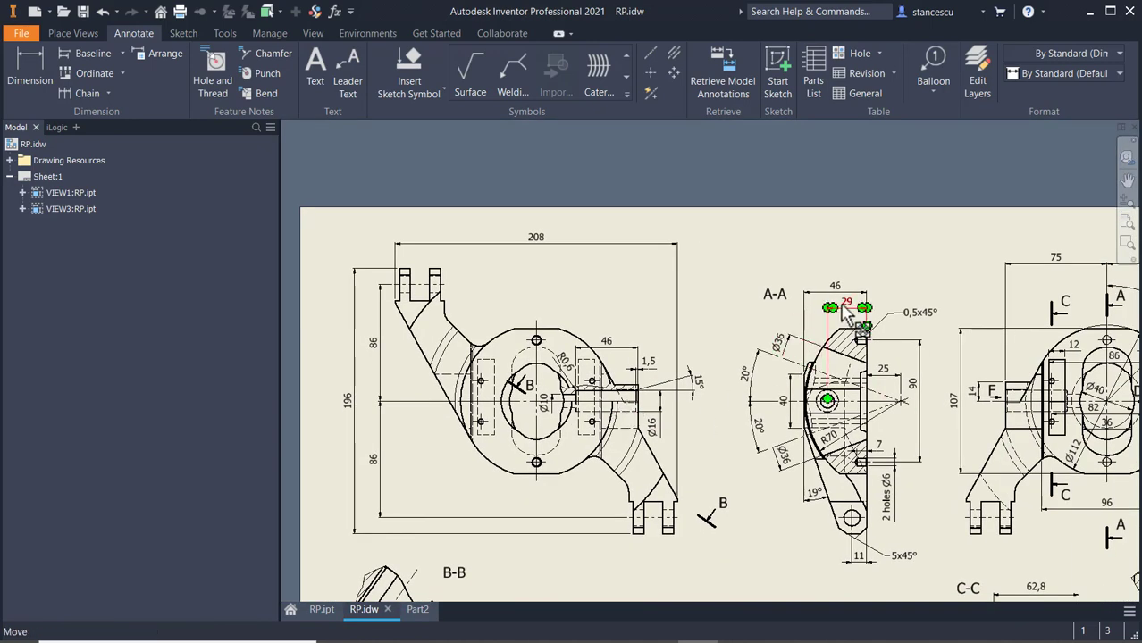
scroll(862, 413, "down", 3)
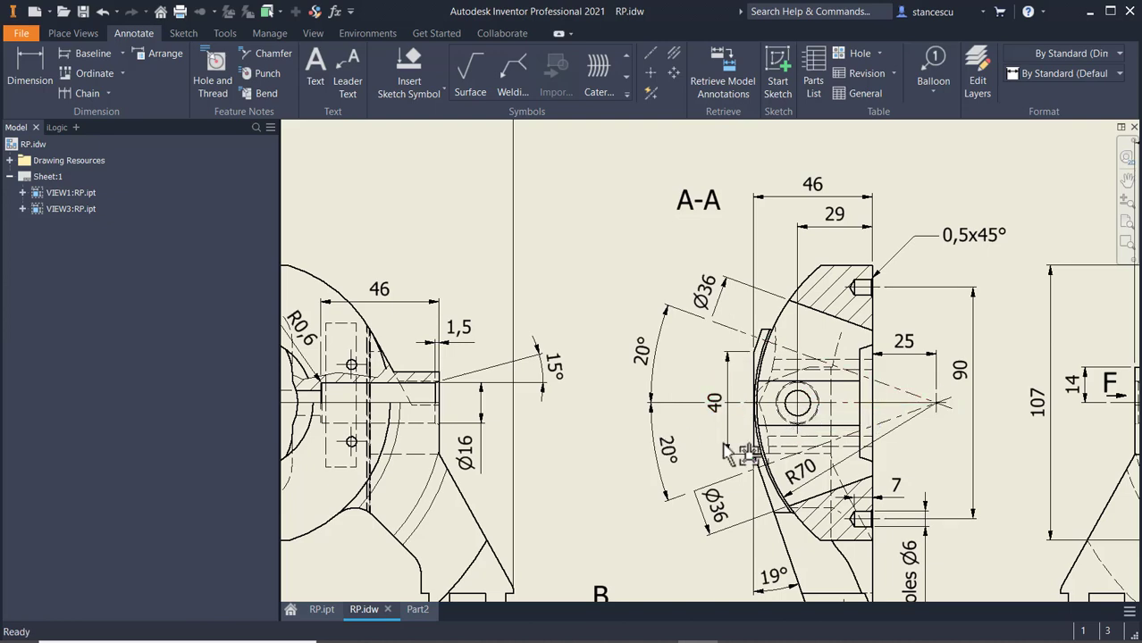
left_click(416, 610)
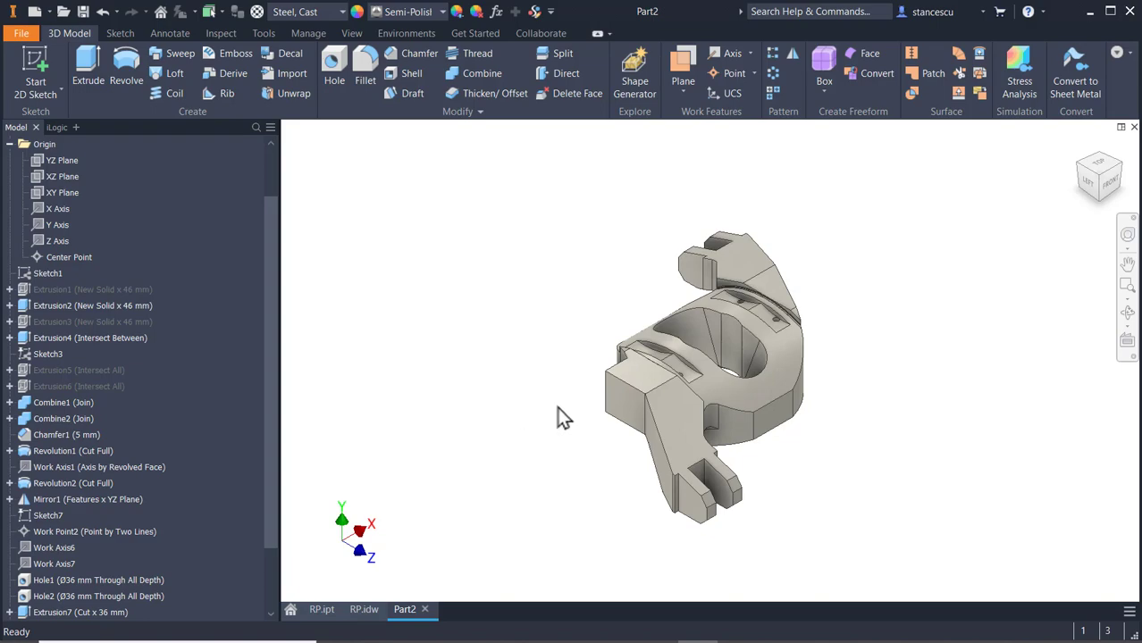
left_click(628, 414)
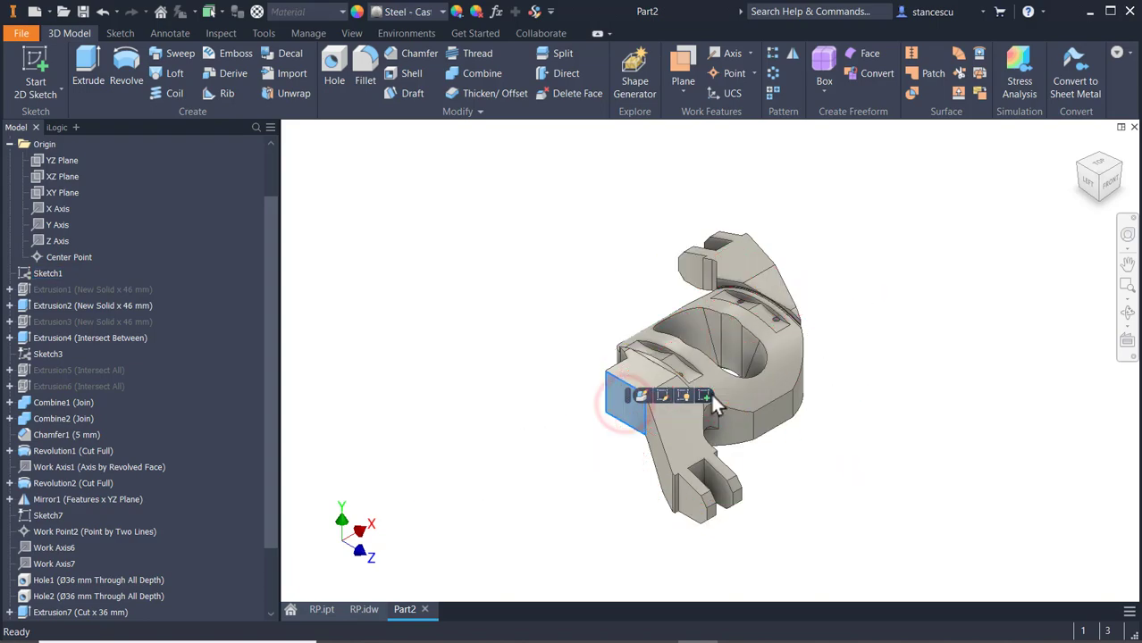
left_click(704, 393)
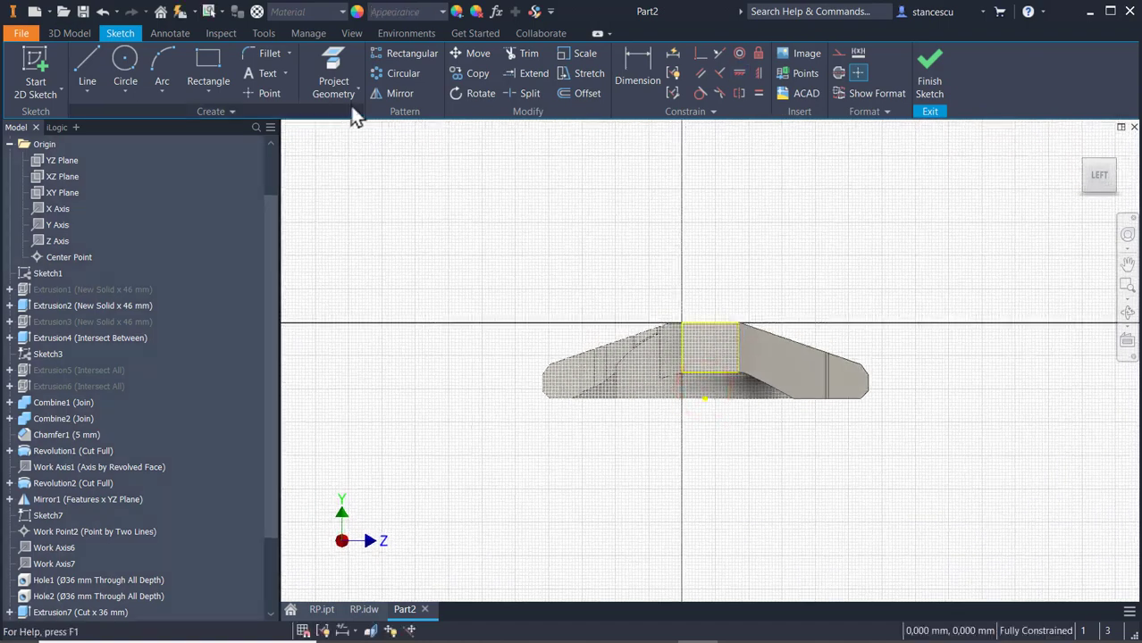
Place a sketch point inside the rectangular end face and align it vertically with the projected center point below
left_click(259, 94)
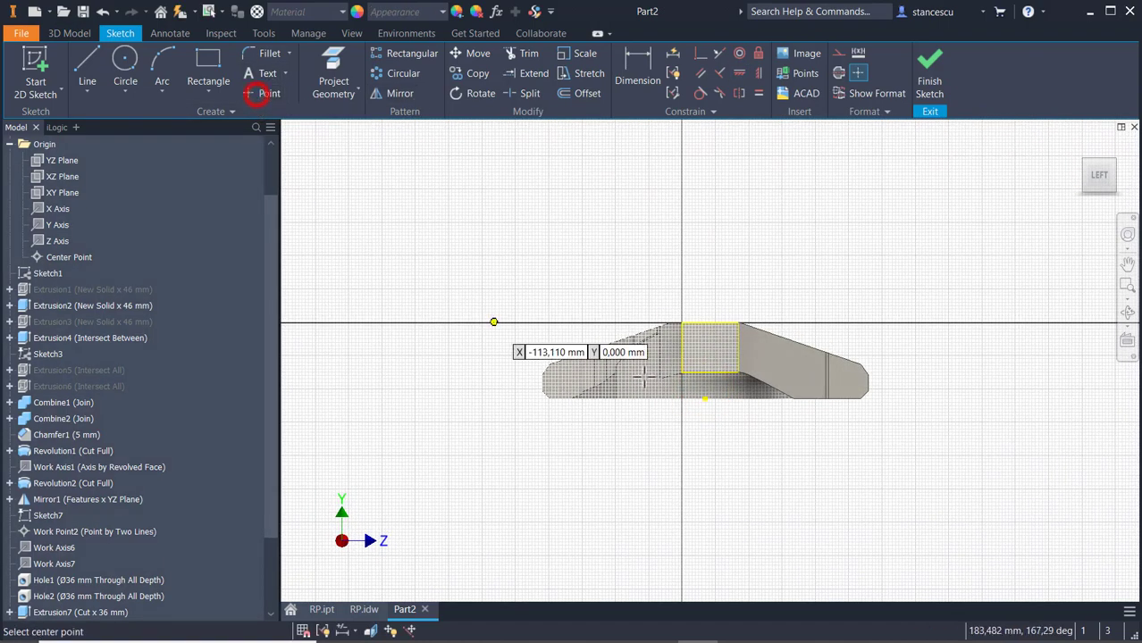
left_click(710, 346)
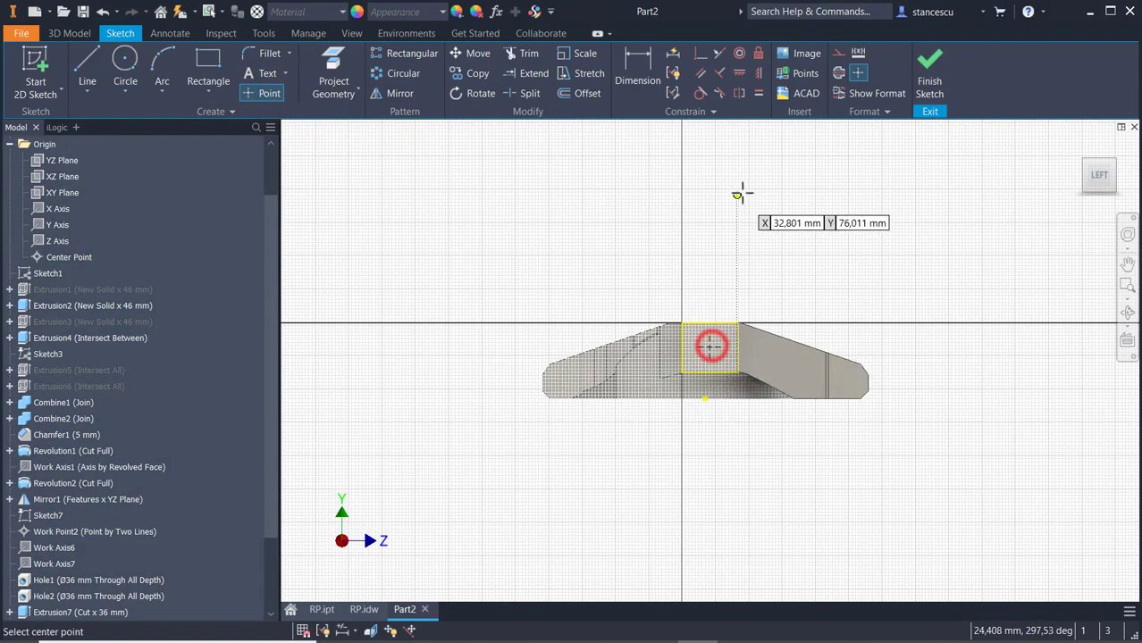
left_click(758, 74)
left_click(707, 343)
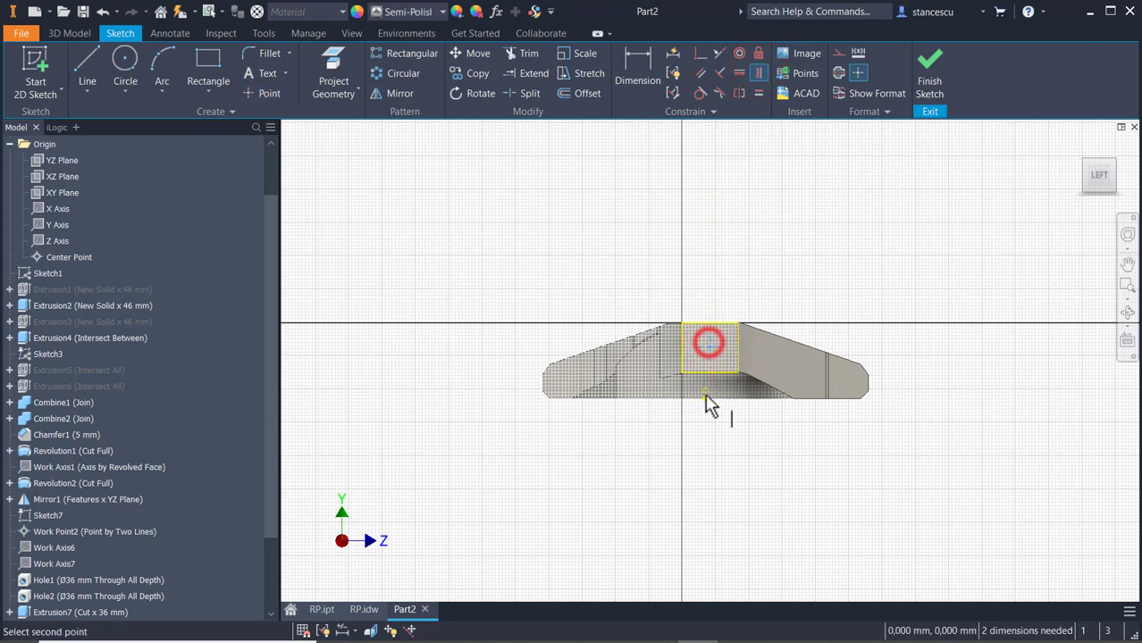
left_click(704, 398)
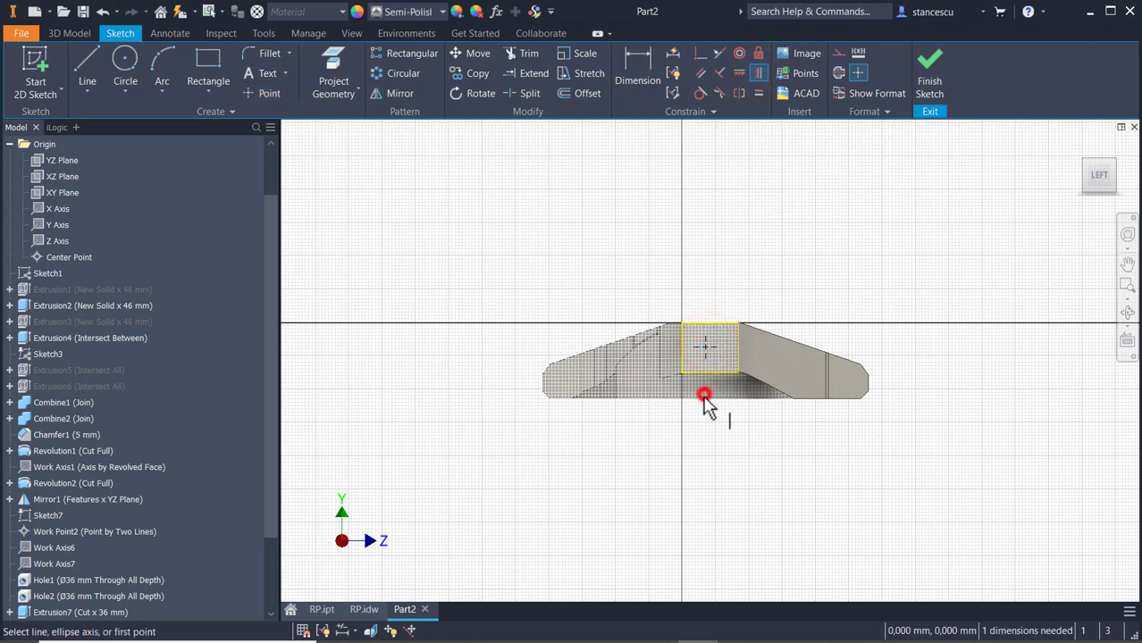
Dimension the sketch point 29 mm above the projected center point and finish the sketch
left_click(633, 63)
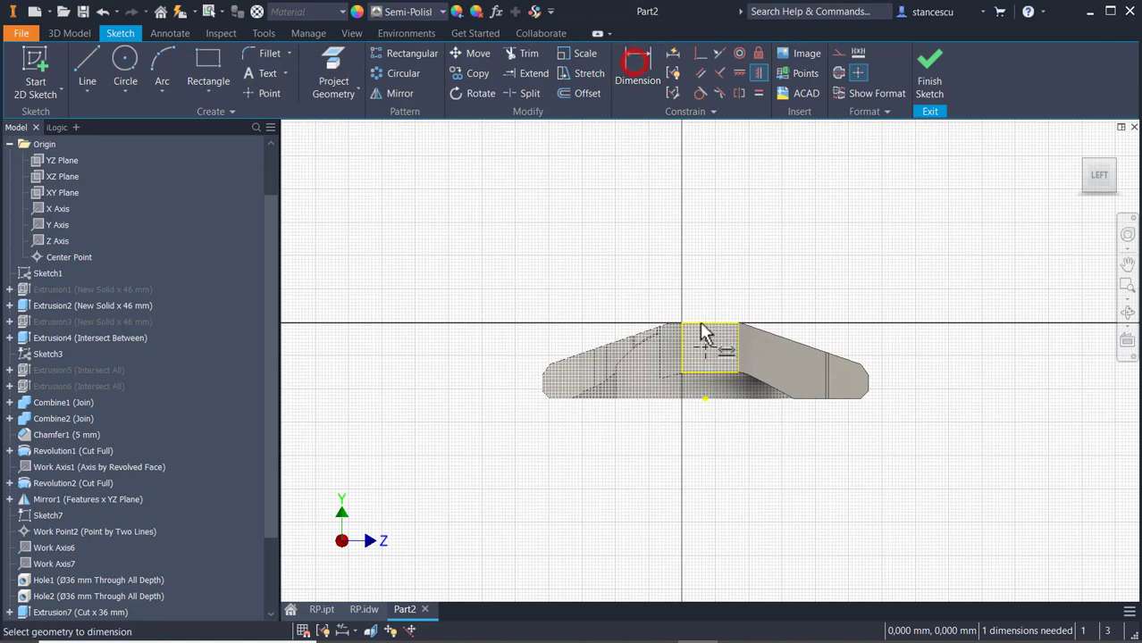
left_click(705, 398)
left_click(935, 382)
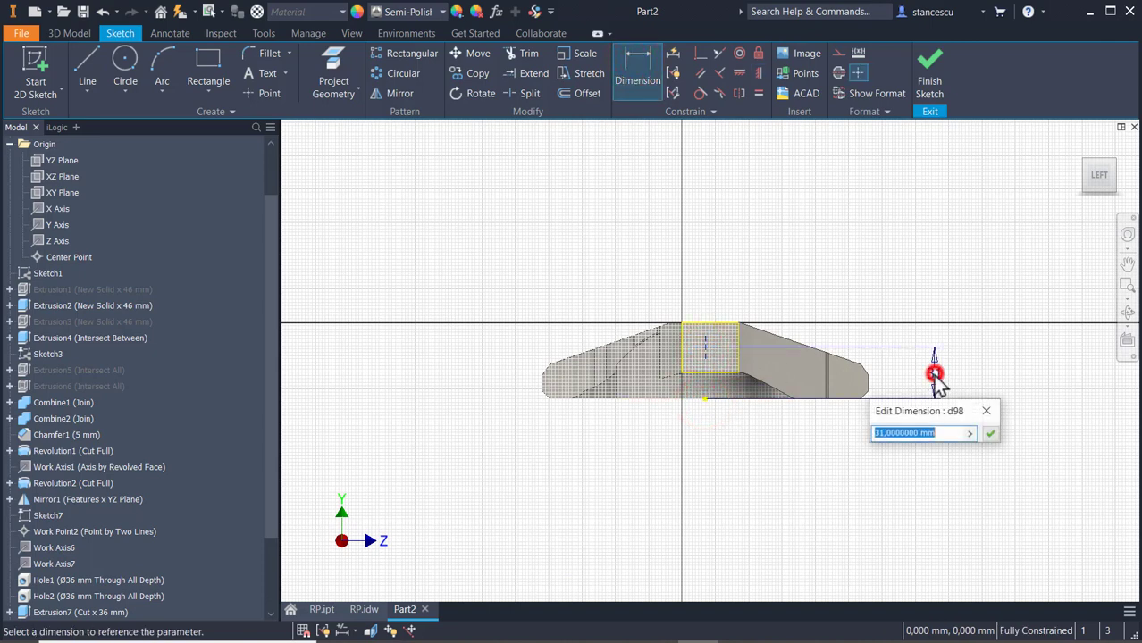
type("29")
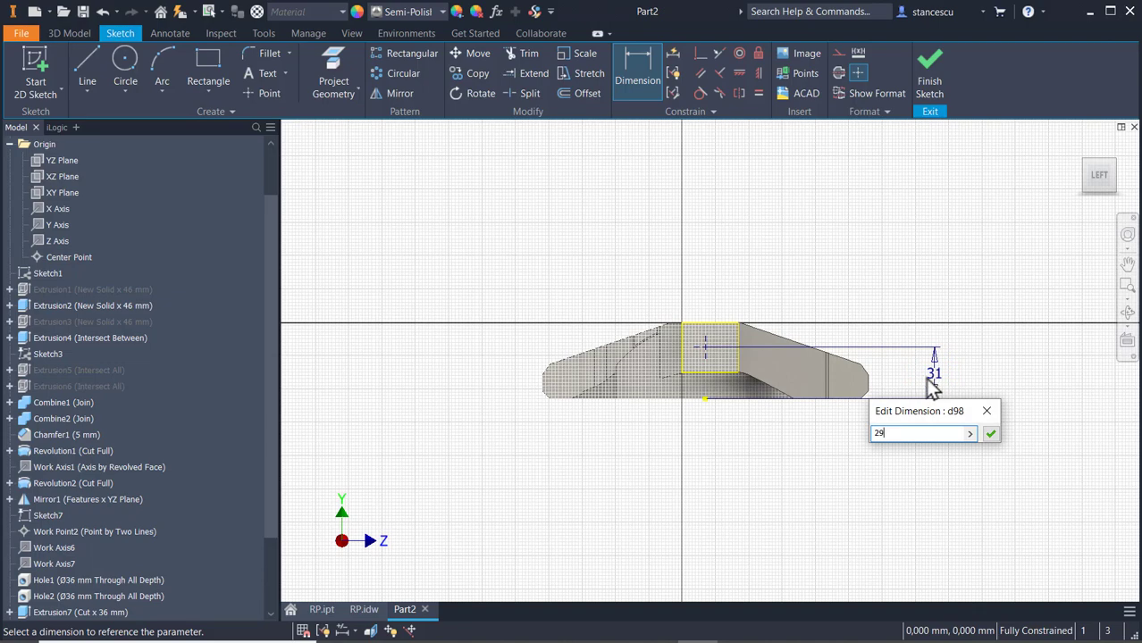
key("Return")
left_click(929, 72)
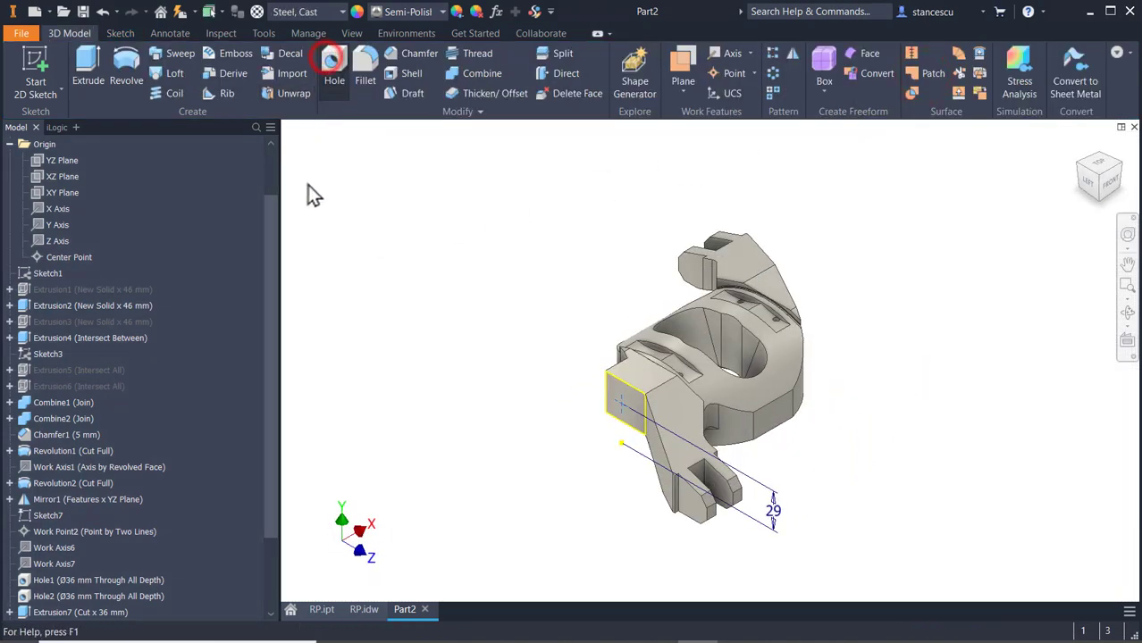
Set up a 10 mm counterbore hole at the sketch point, terminating at the inner wall of the large central opening
left_click(412, 165)
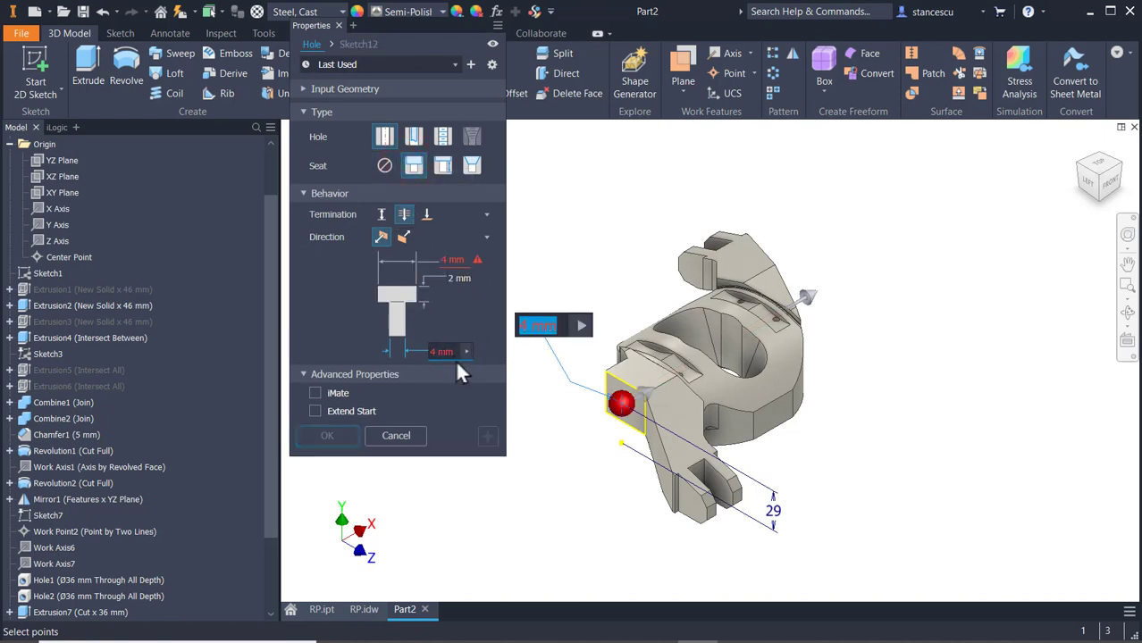
type("10")
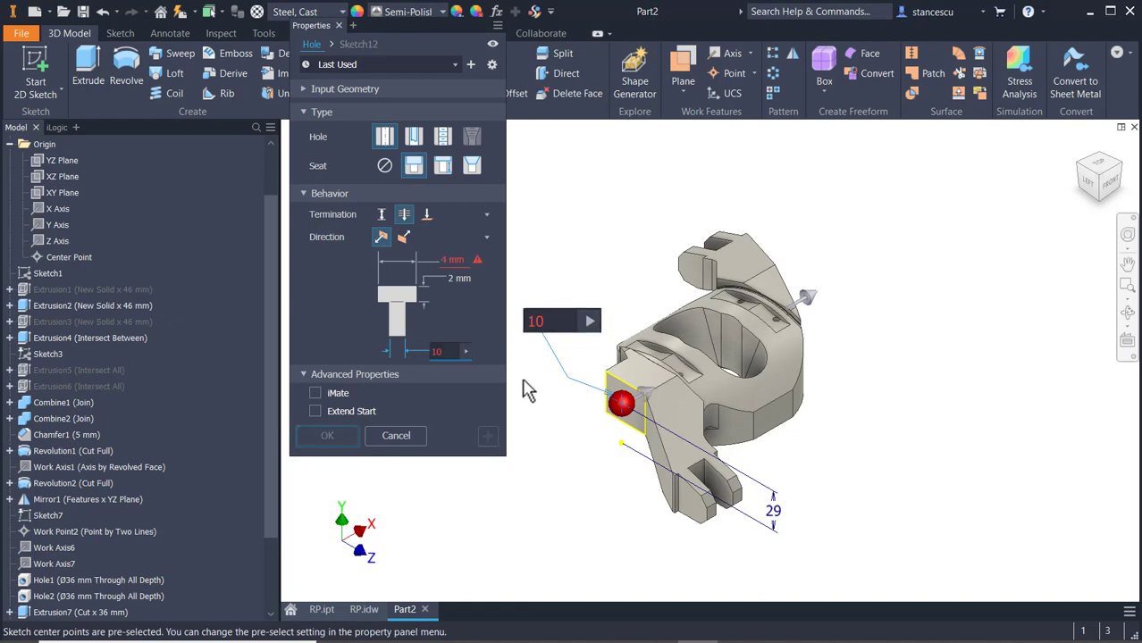
key("Tab")
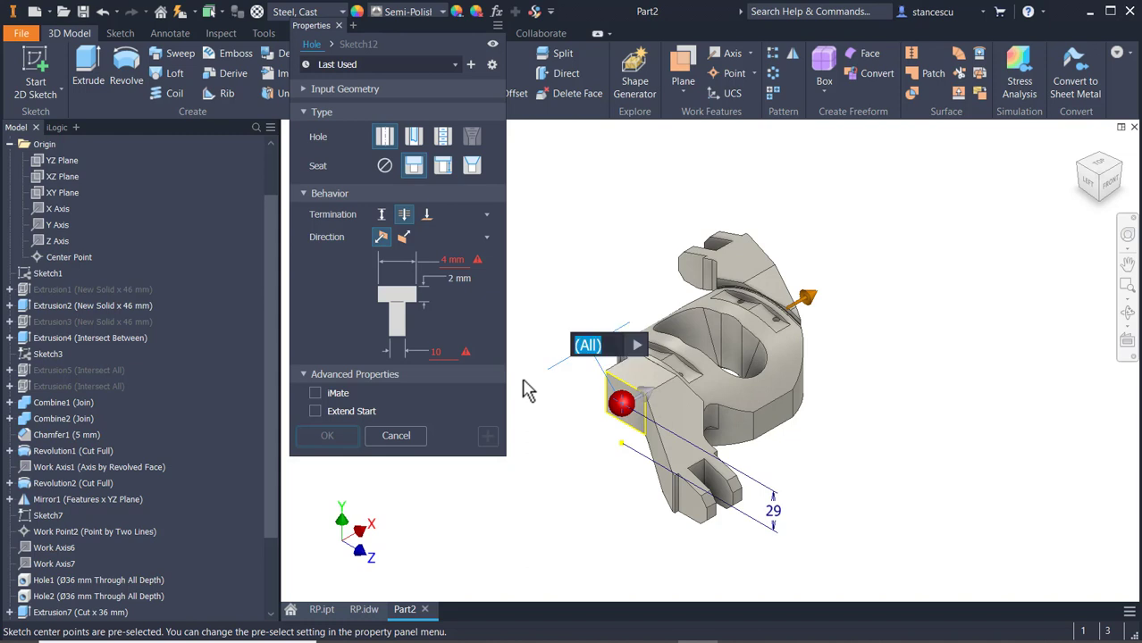
left_click(427, 216)
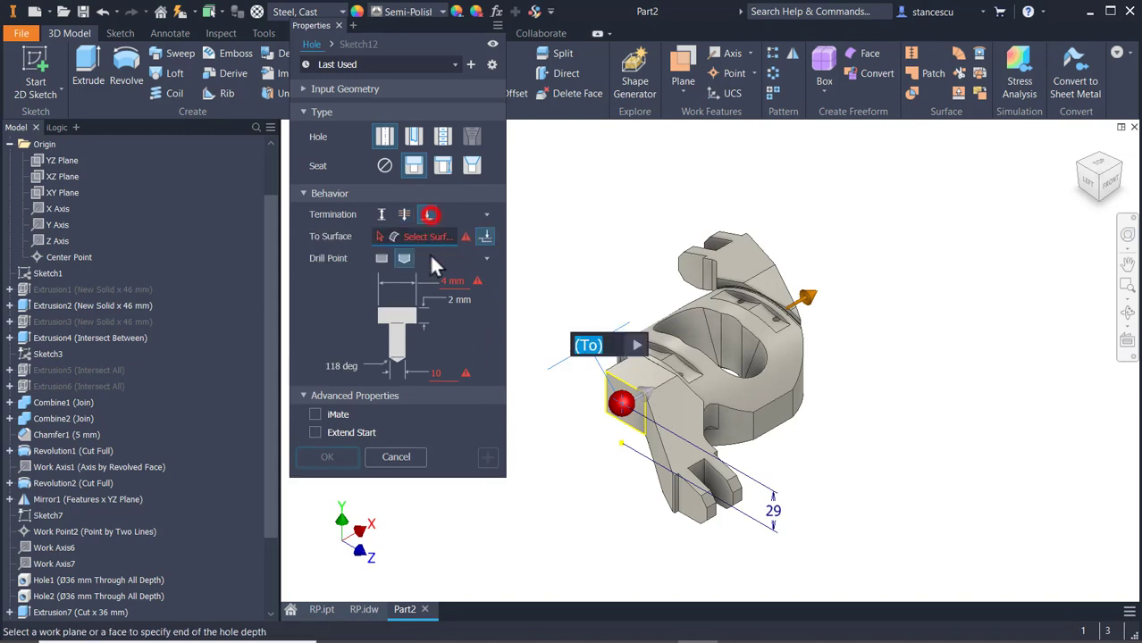
left_click(731, 342)
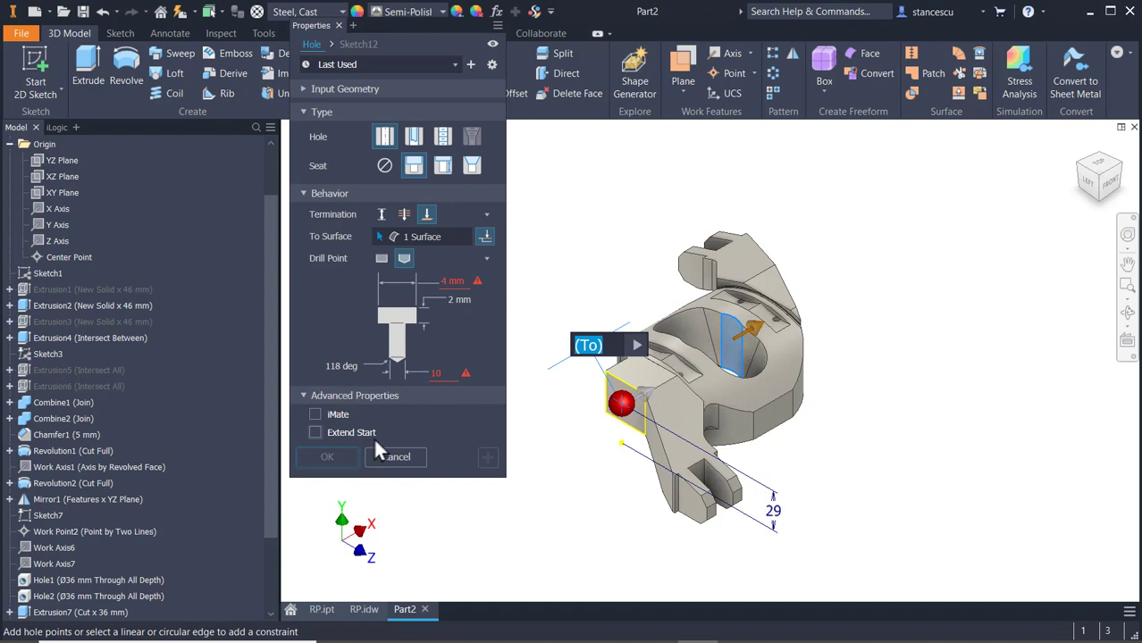
Set the counterbore to 16 mm diameter and 46 mm depth, and create the hole
key("Tab")
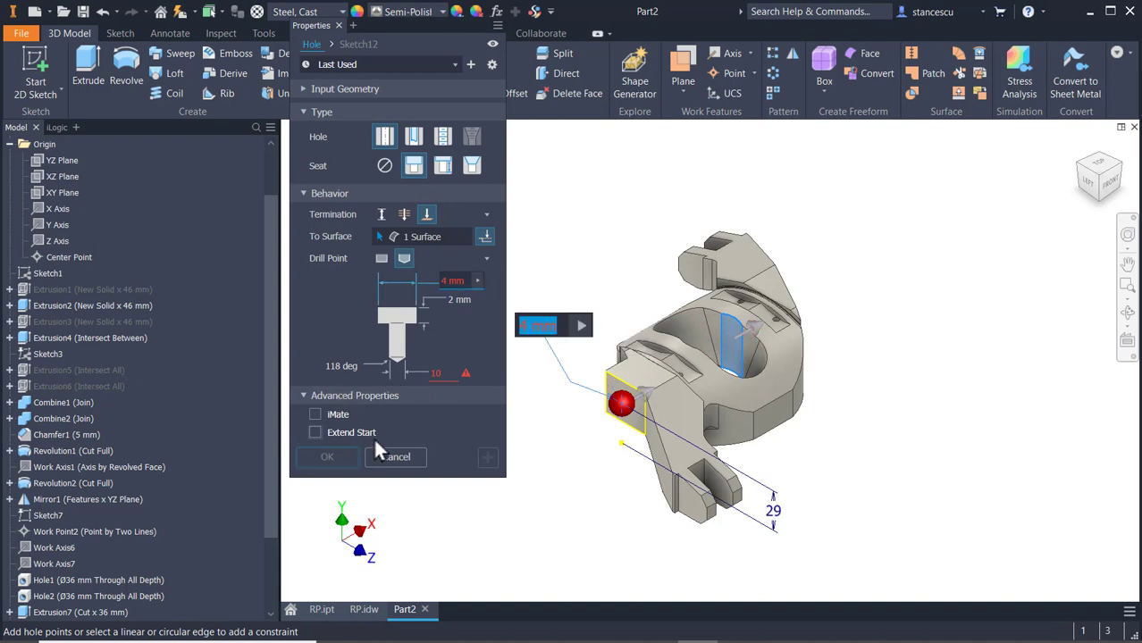
type("16")
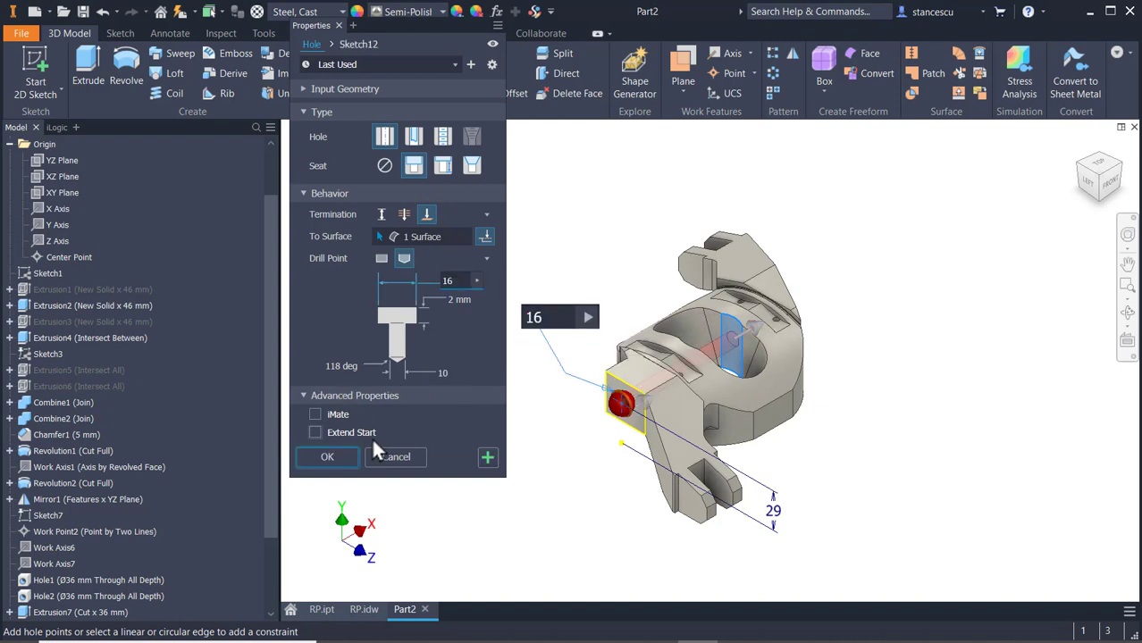
key("Tab")
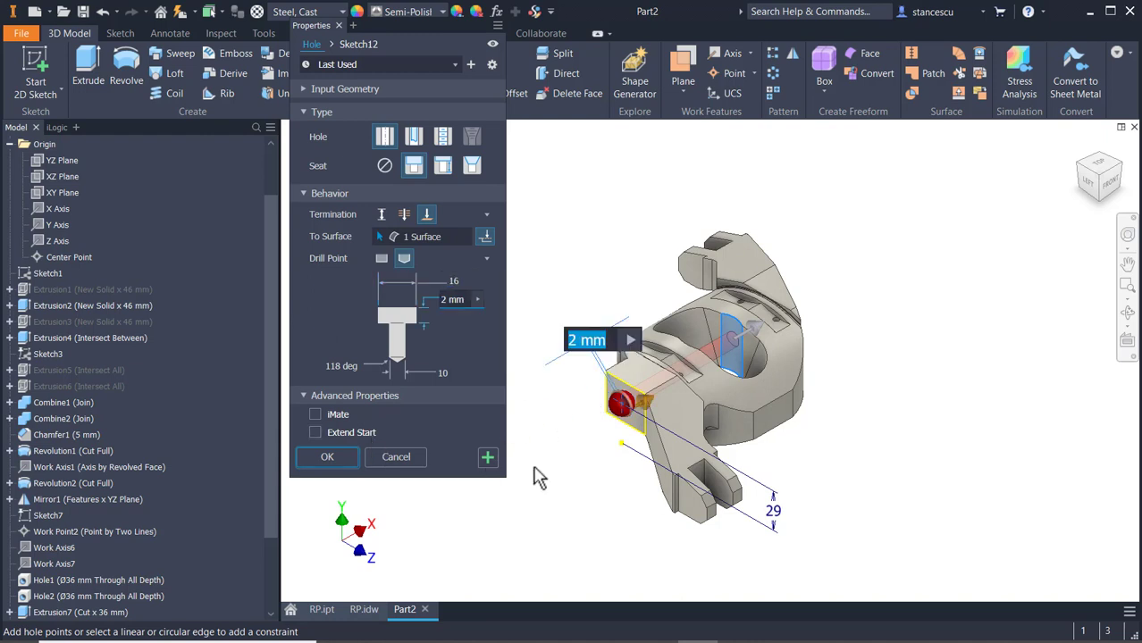
type("46")
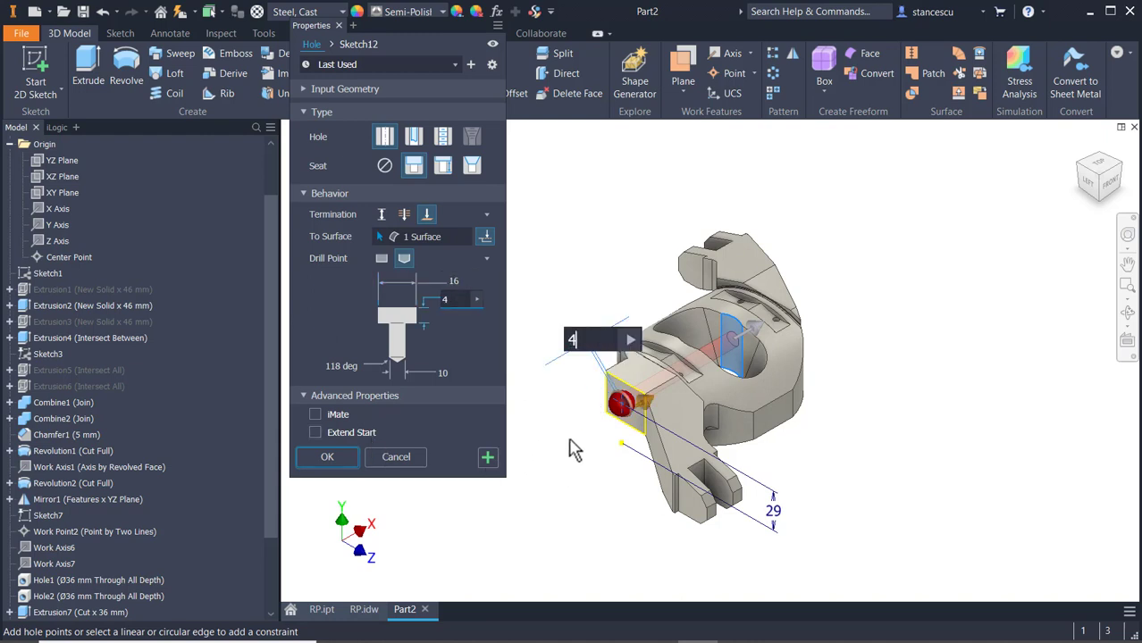
left_click(345, 457)
Fillet the circular edge at the inner step of the side bore with a 0.6 mm radius
middle_click_drag(603, 446, 647, 421, "shift")
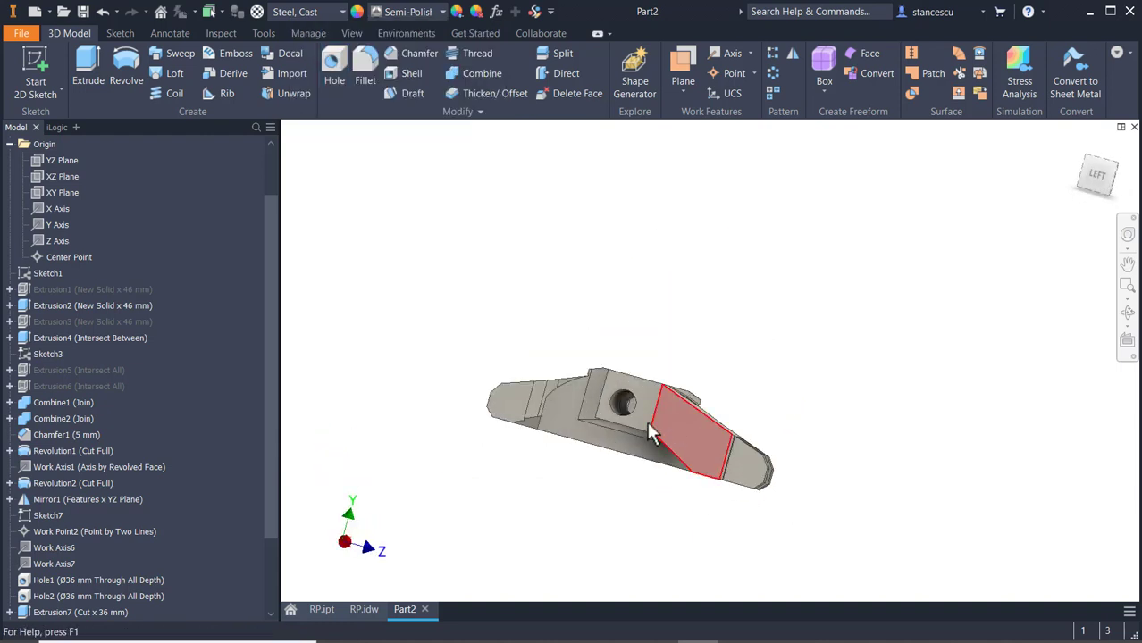
scroll(618, 411, "up", 5)
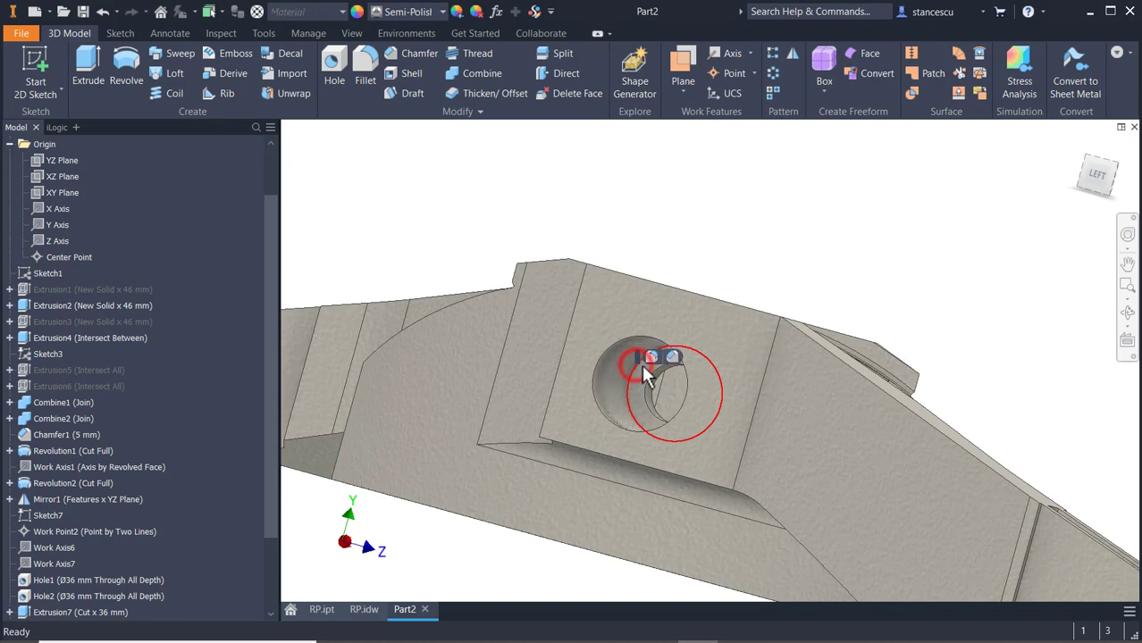
left_click(651, 358)
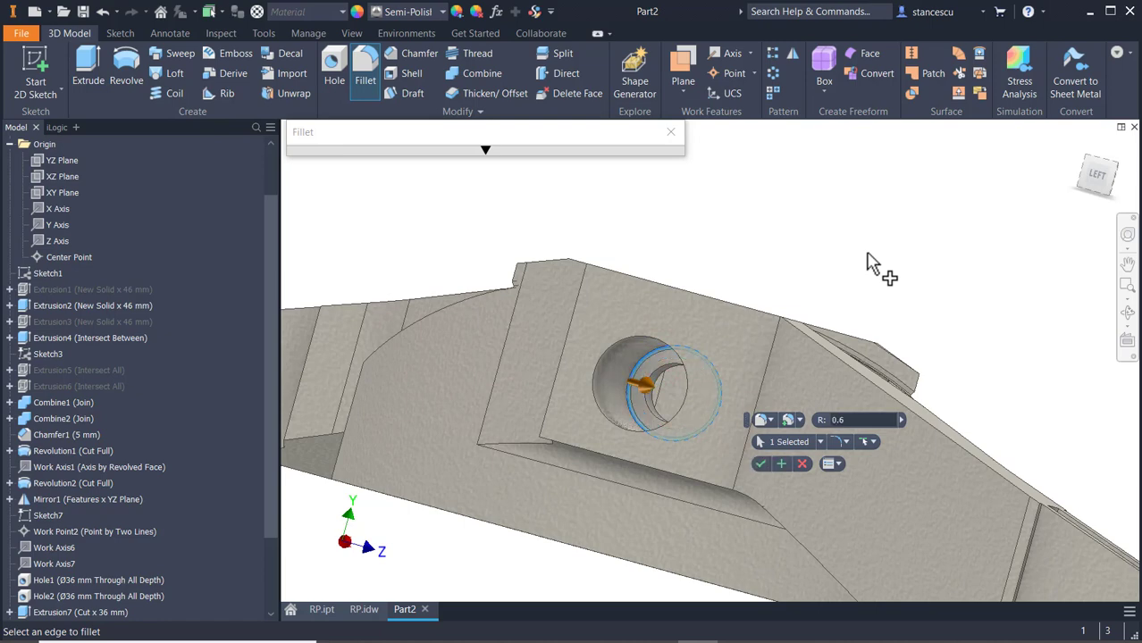
key("Return")
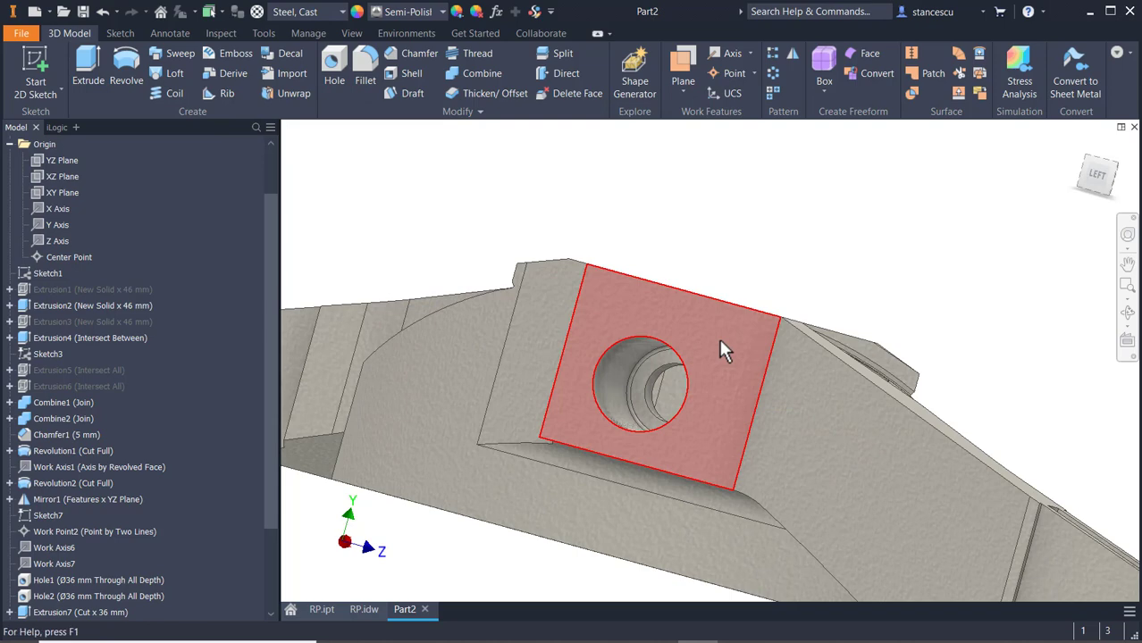
middle_click_drag(650, 376, 685, 326, "shift")
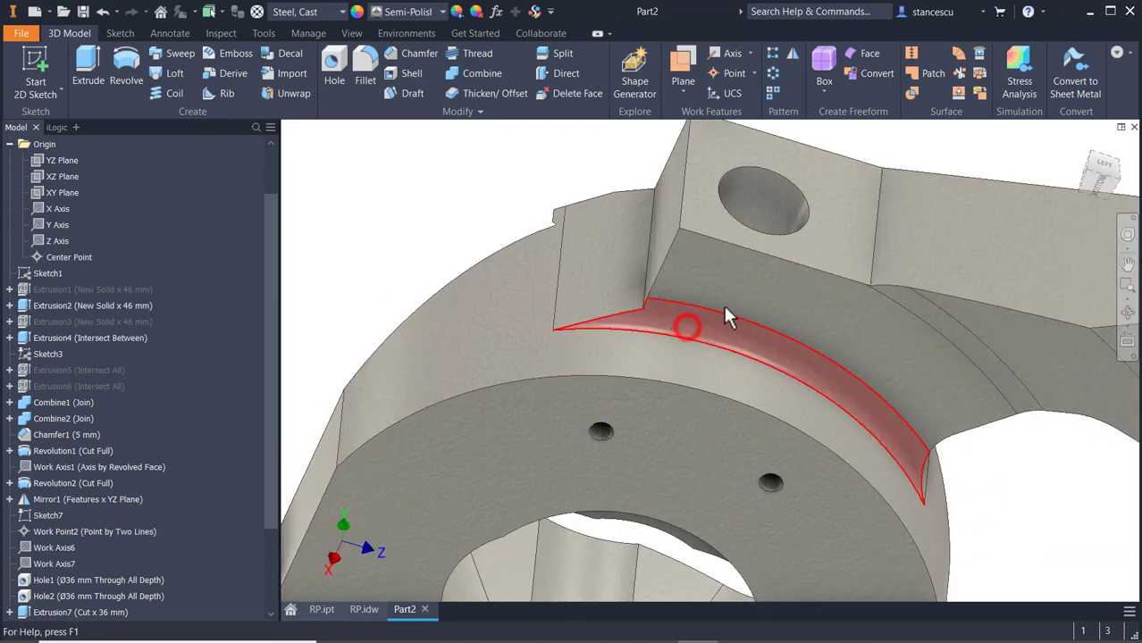
left_click(793, 199)
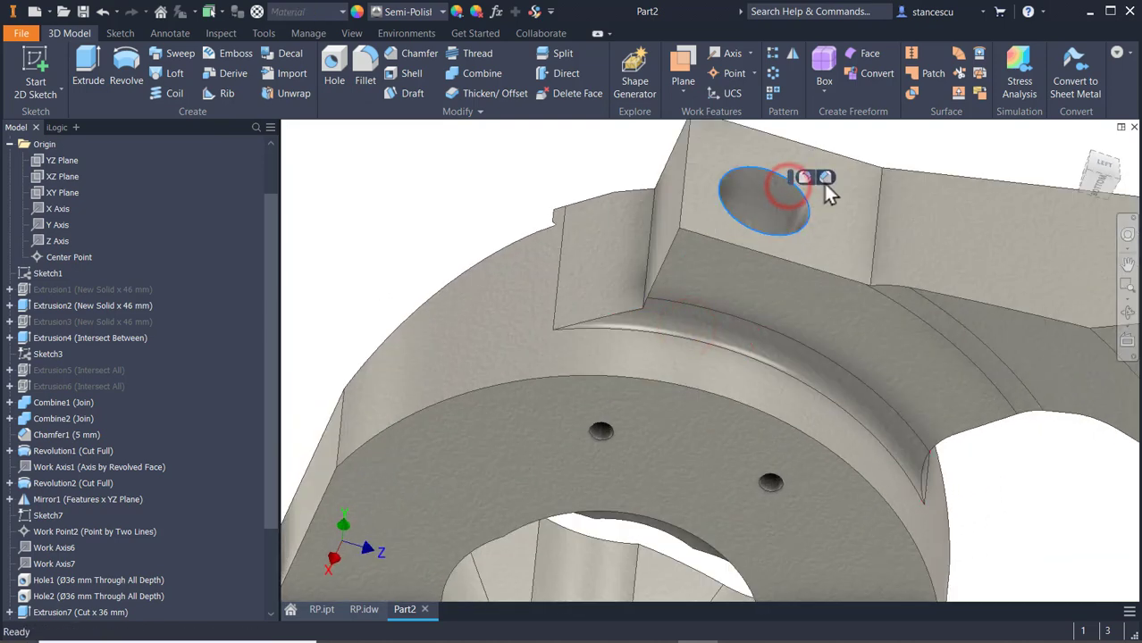
left_click(825, 181)
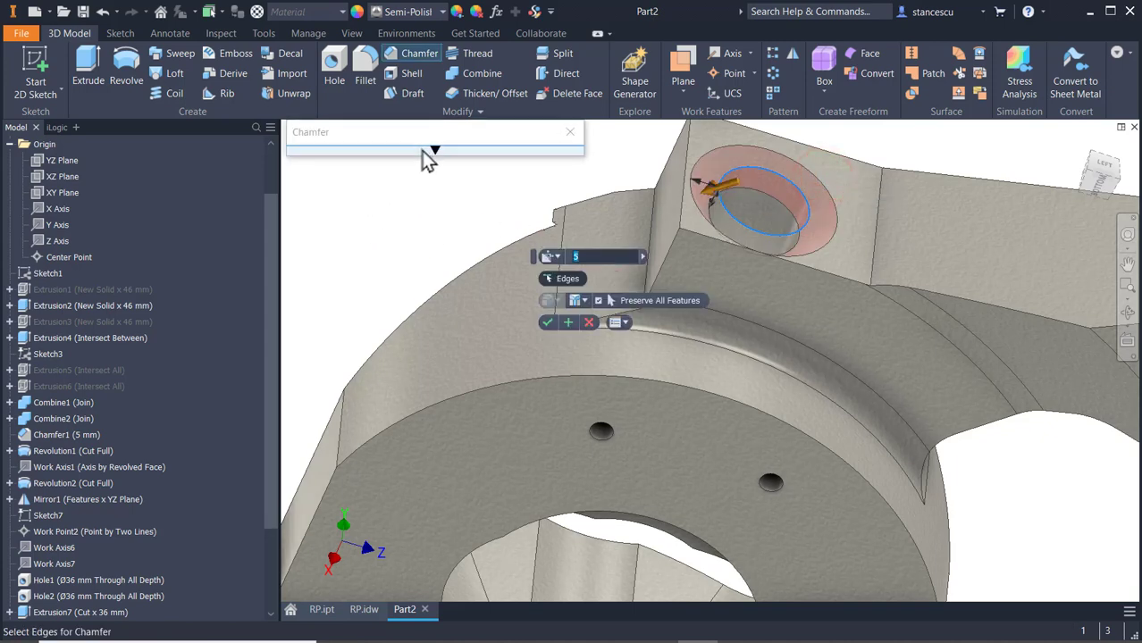
left_click(434, 152)
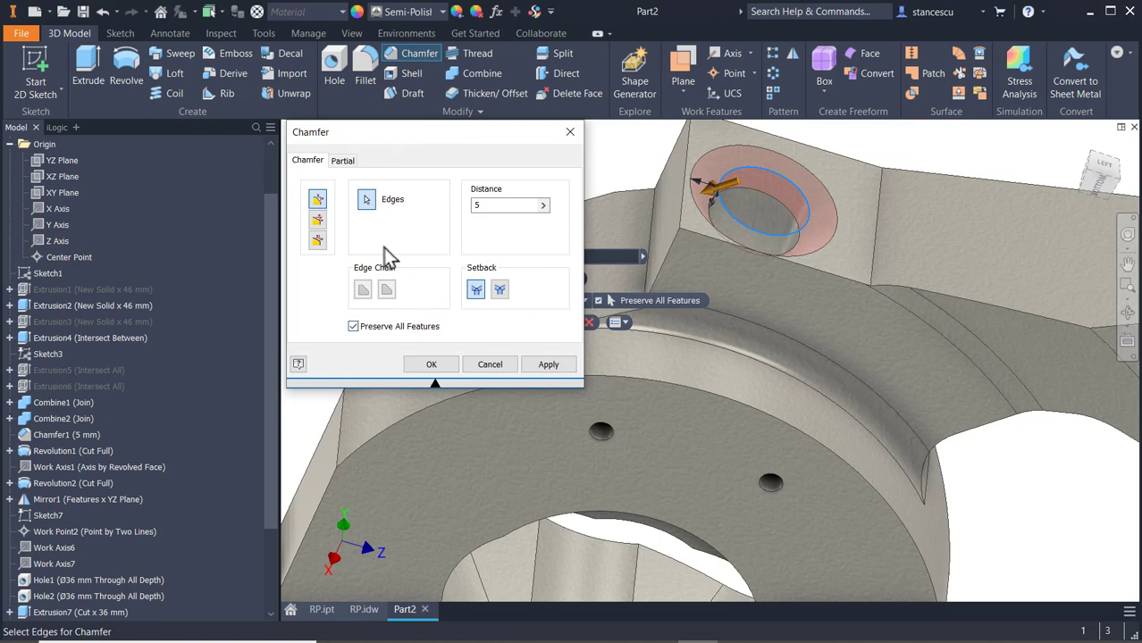
left_click(321, 220)
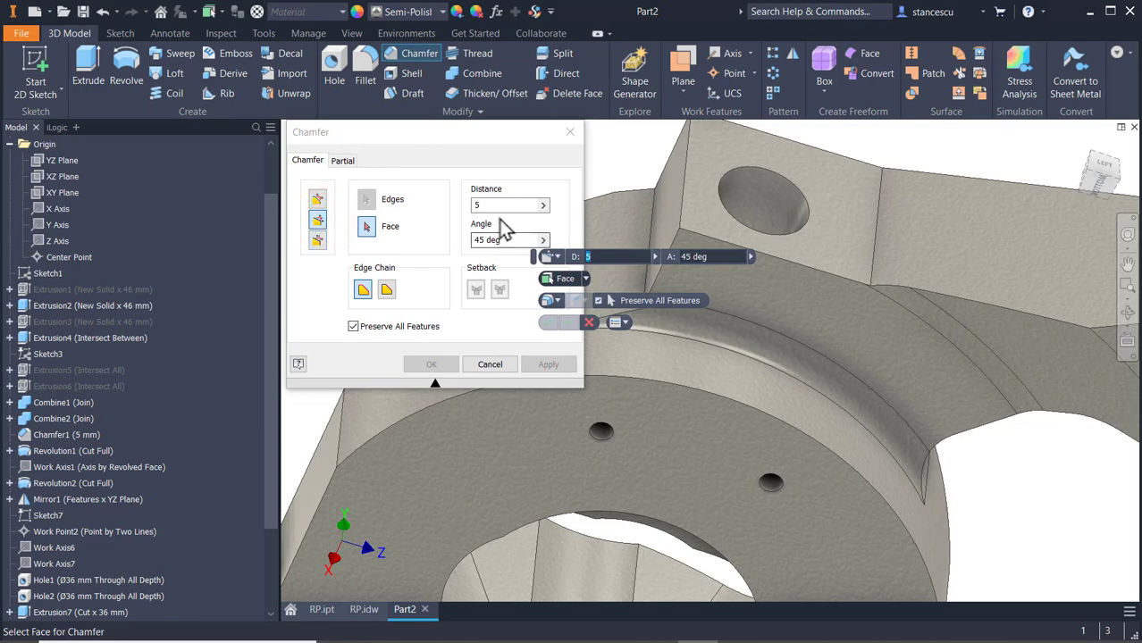
left_click(477, 205)
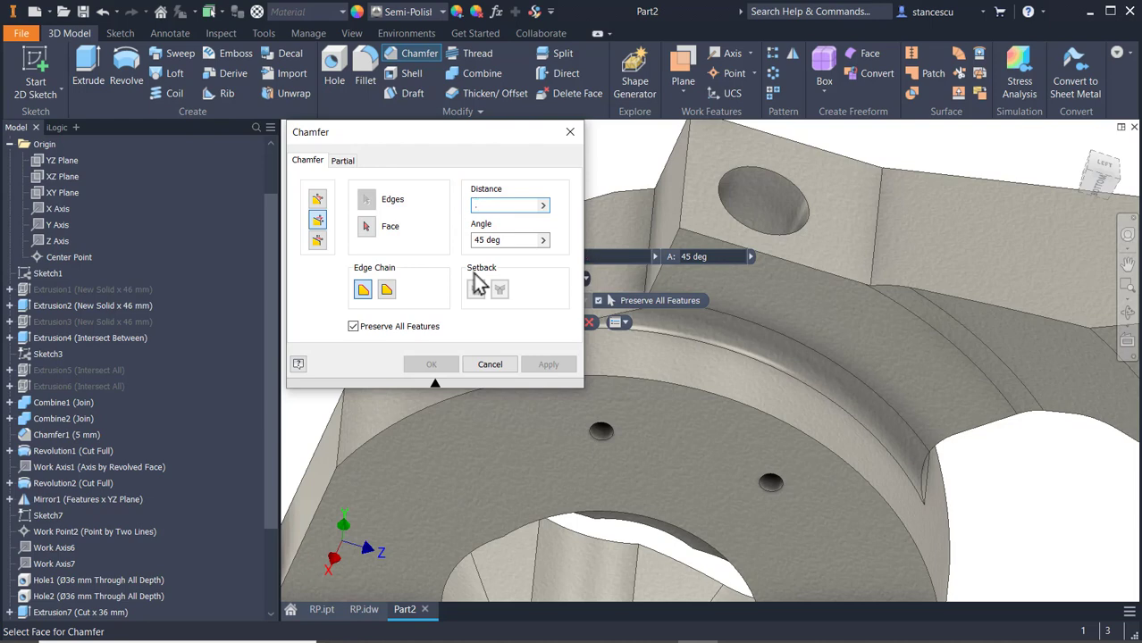
left_click(516, 241)
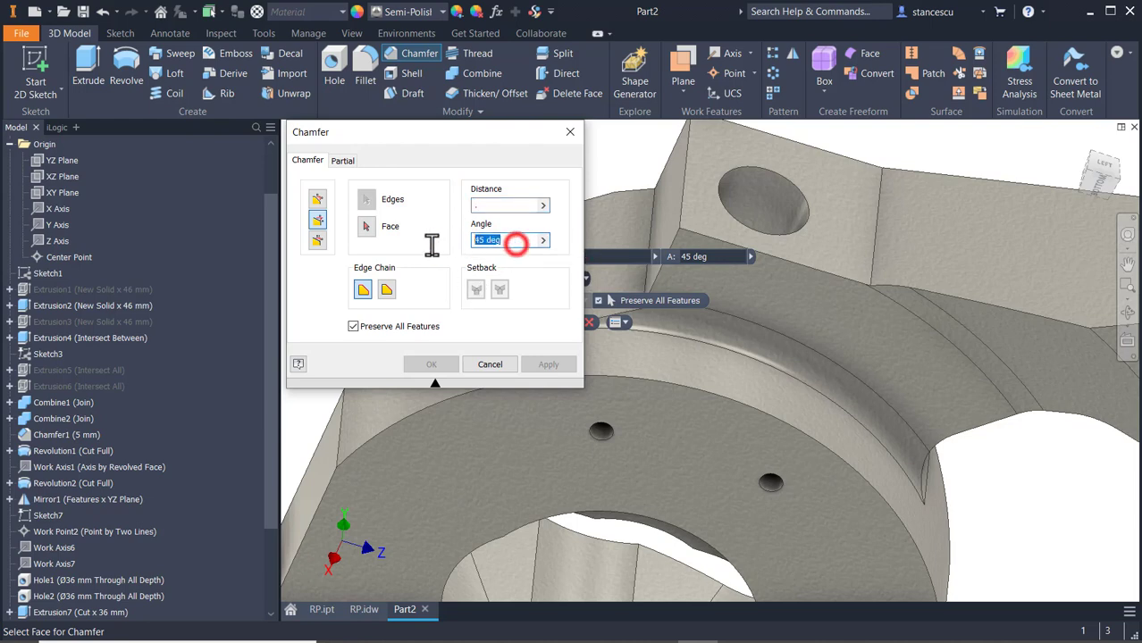
left_click(515, 207)
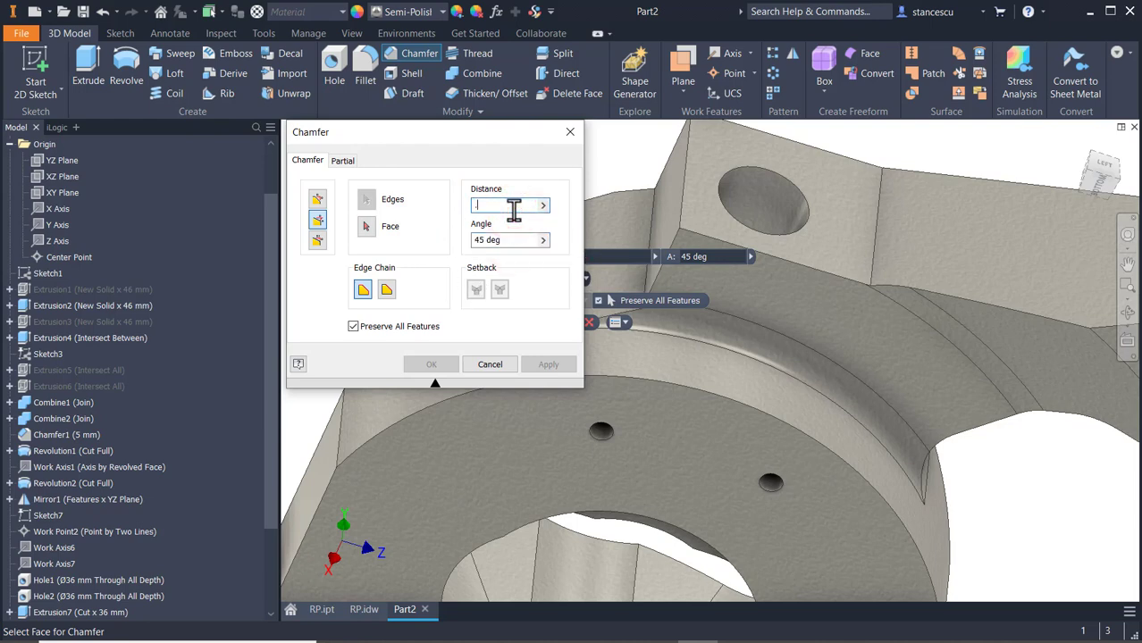
key("BackSpace")
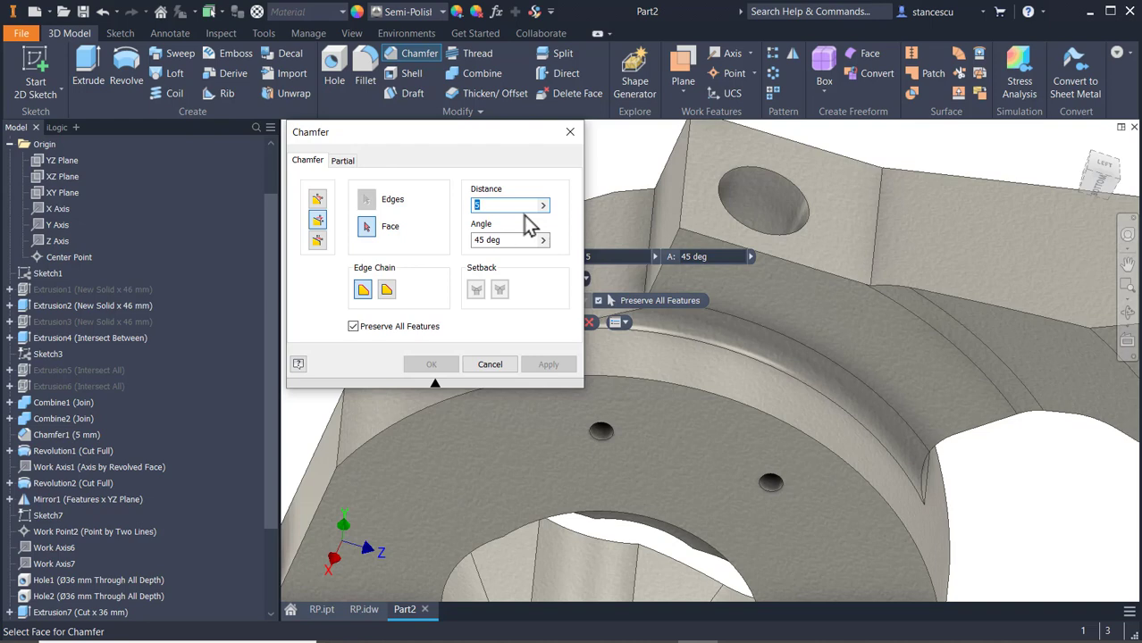
key("BackSpace")
key("BackSpace")
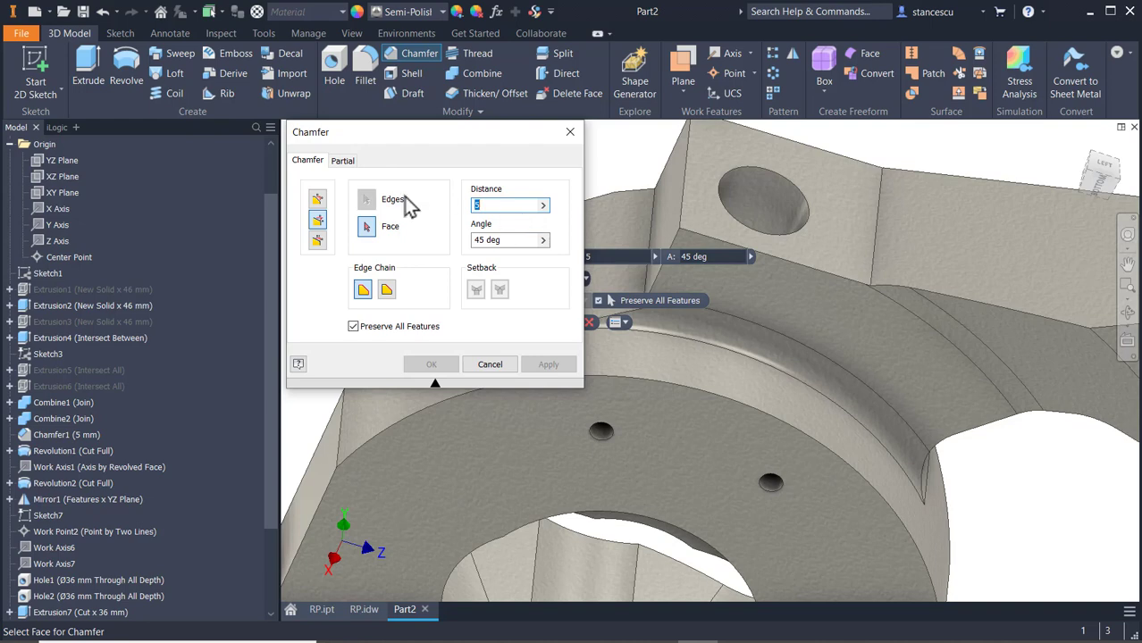
left_click(520, 241)
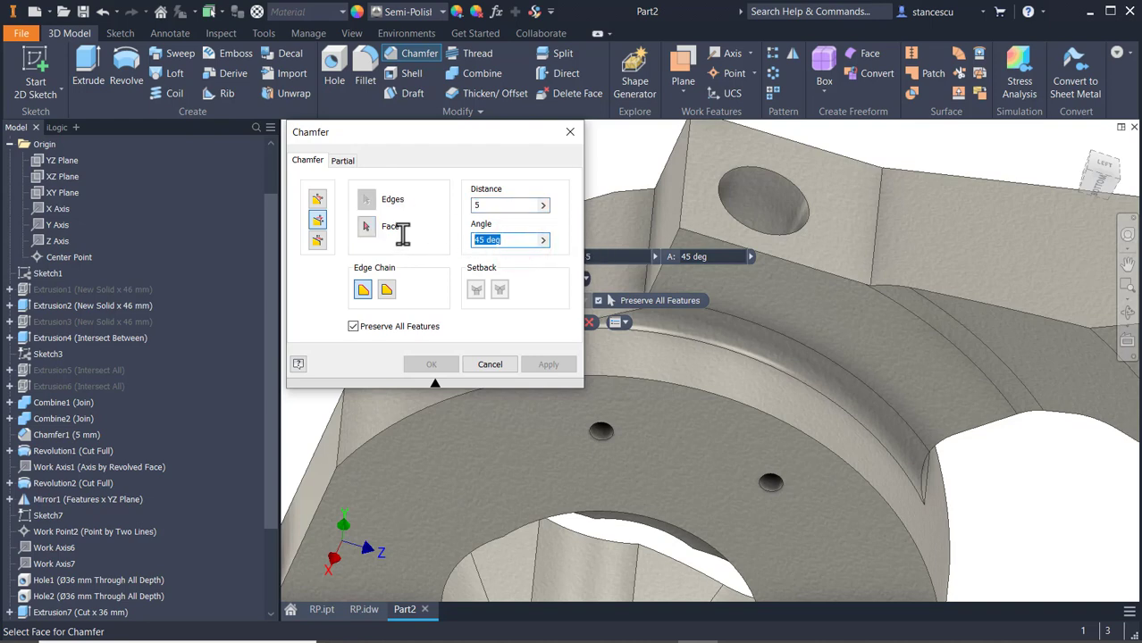
type("15")
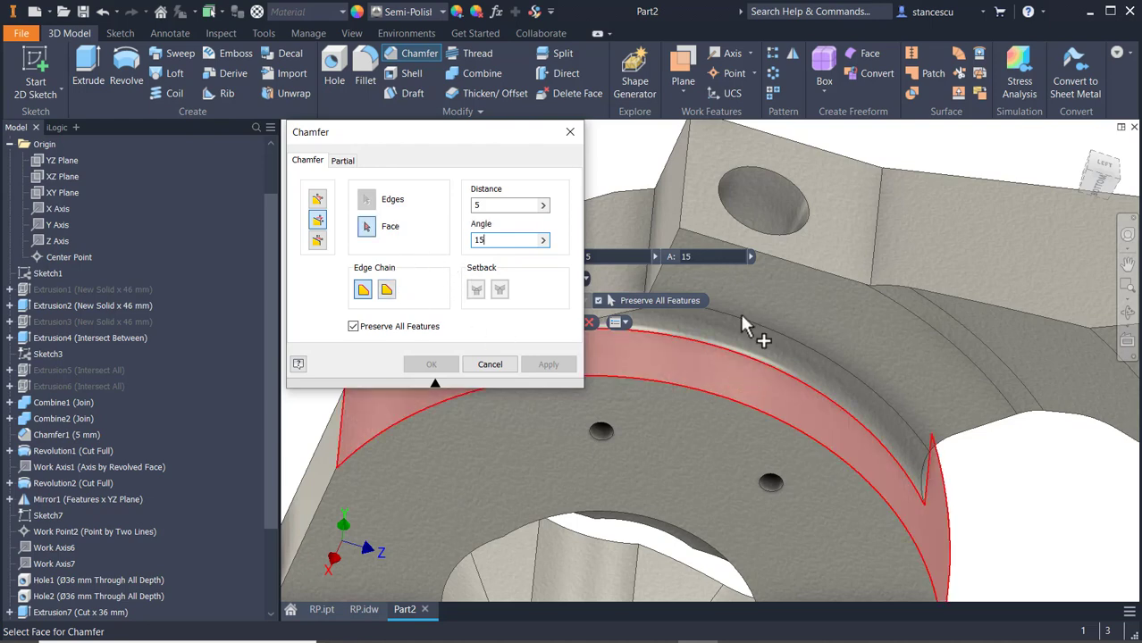
left_click(711, 212)
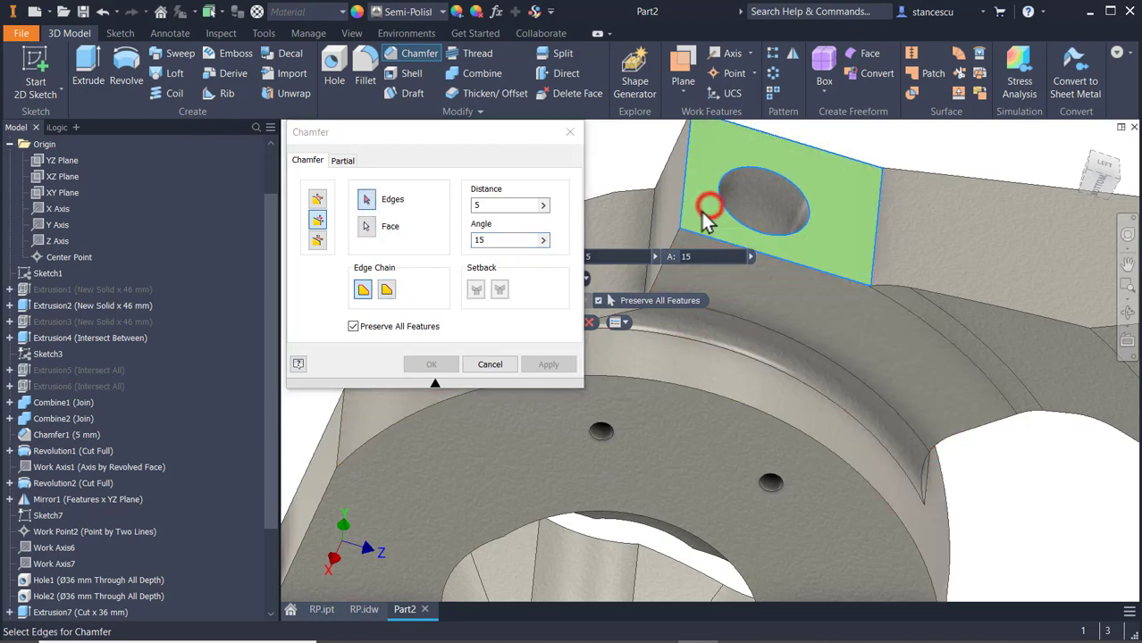
double_click(489, 204)
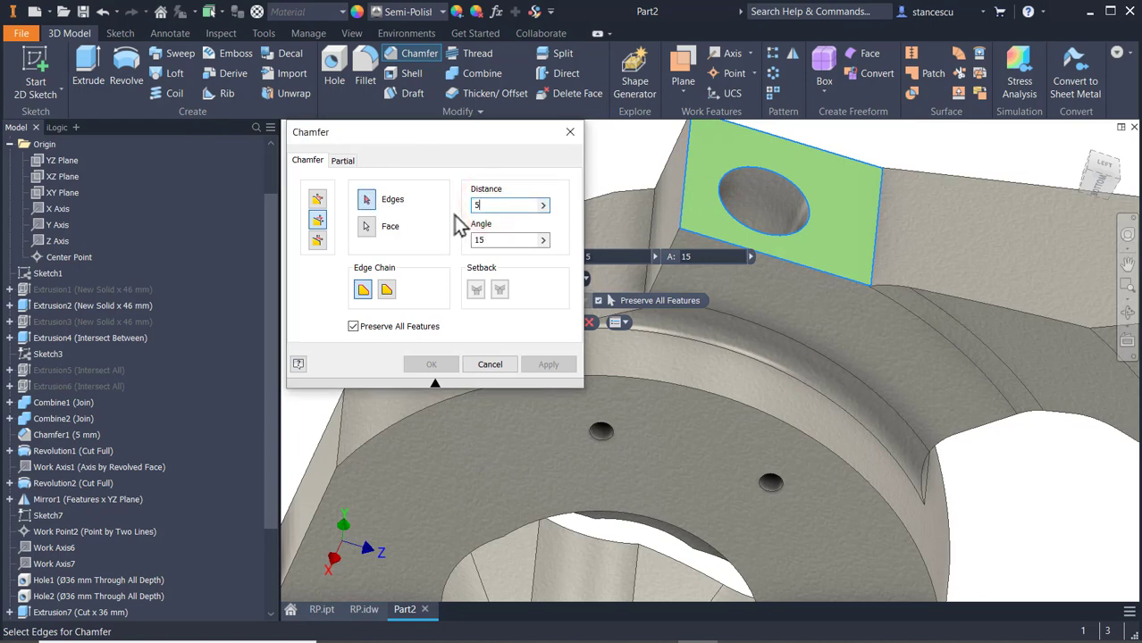
left_click(685, 256)
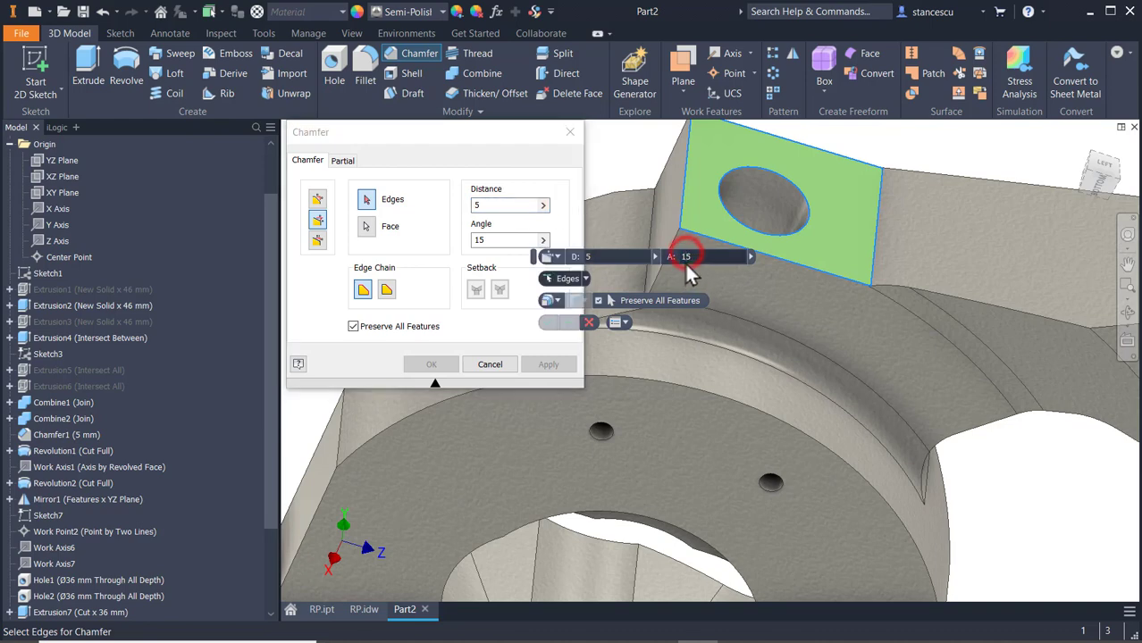
type(",")
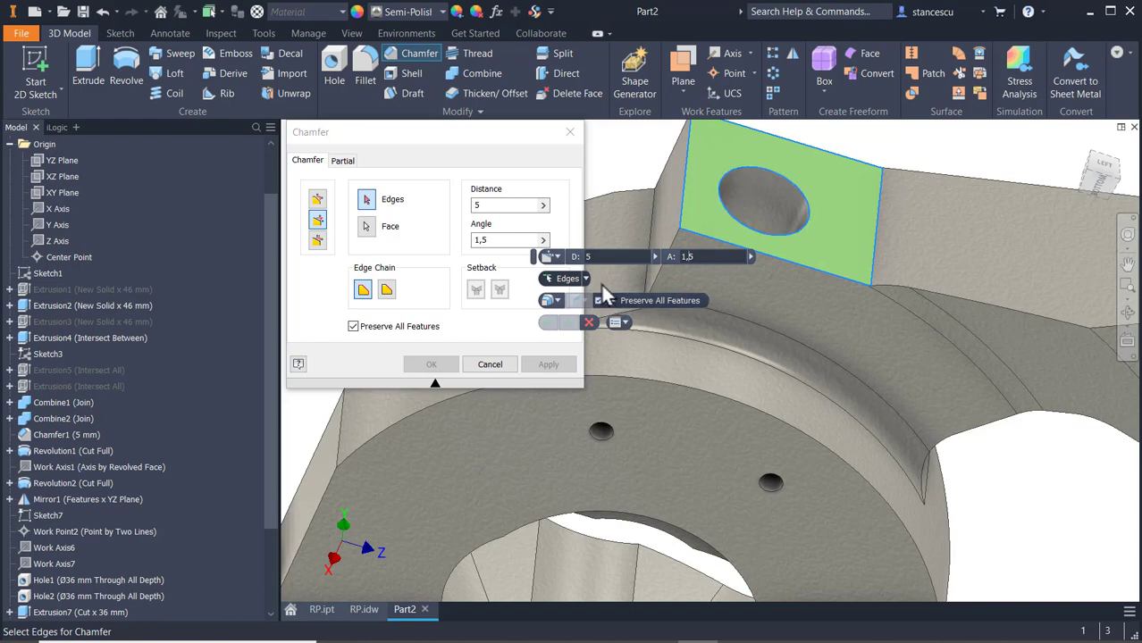
left_click(813, 189)
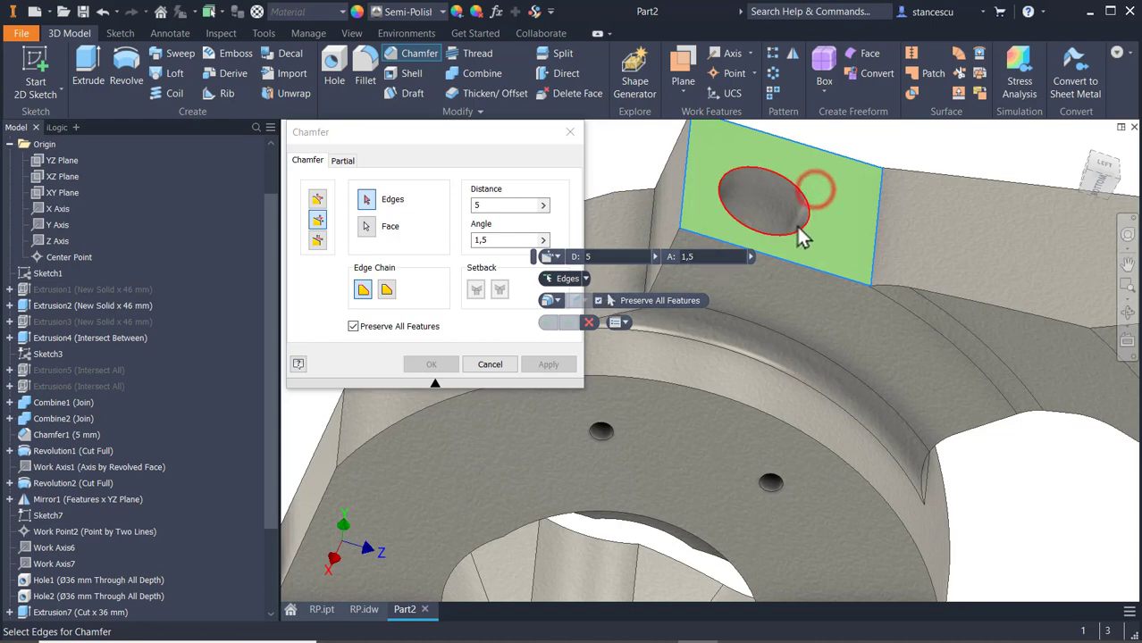
left_click(799, 238)
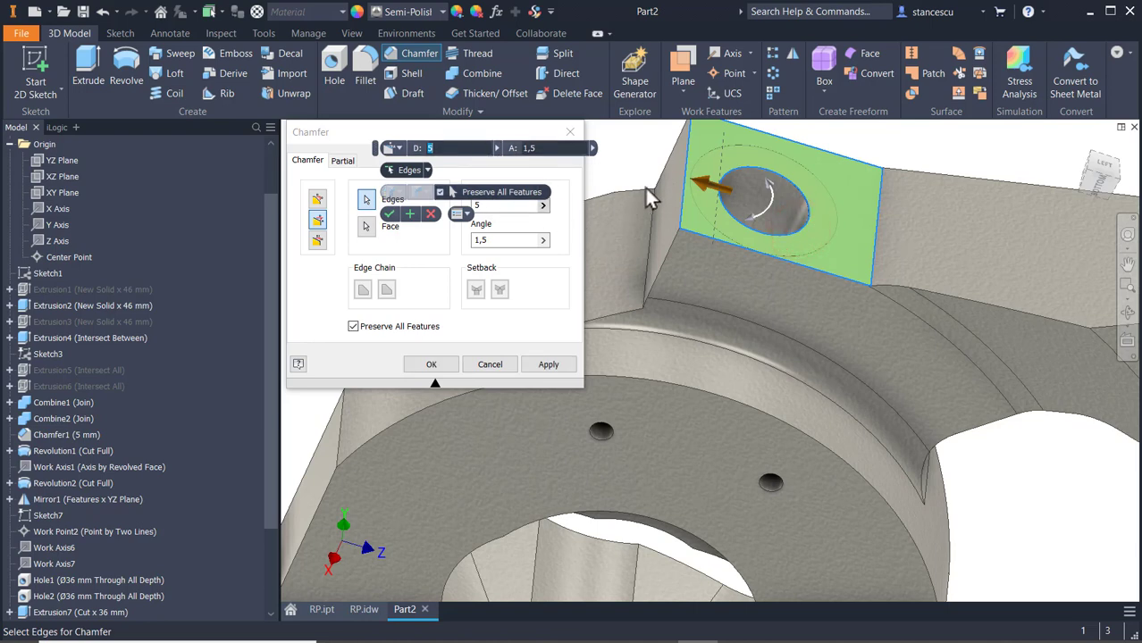
left_click(490, 366)
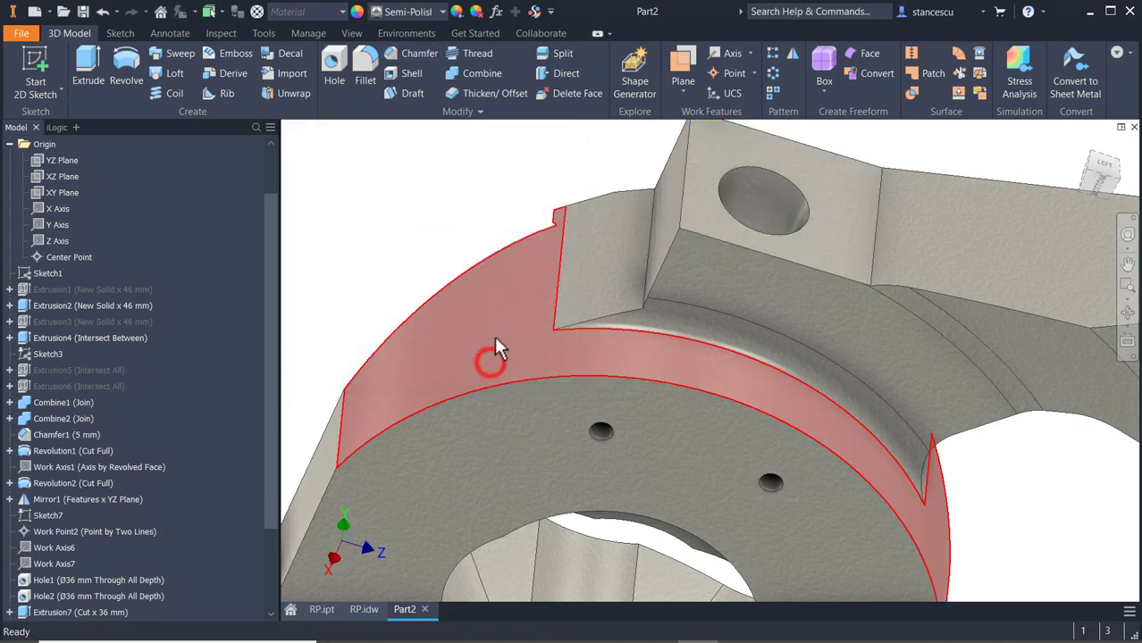
Chamfer the mouth edge of the side bore using the bore's cylindrical face, with a 1.5 mm distance and a 15° angle
left_click(429, 188)
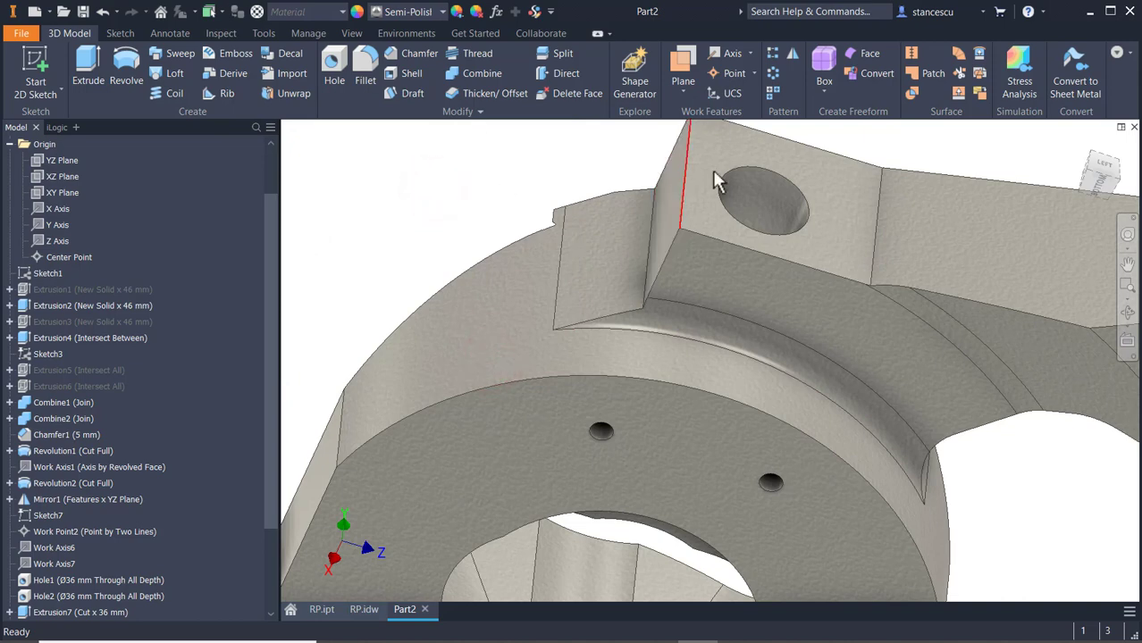
left_click(739, 177)
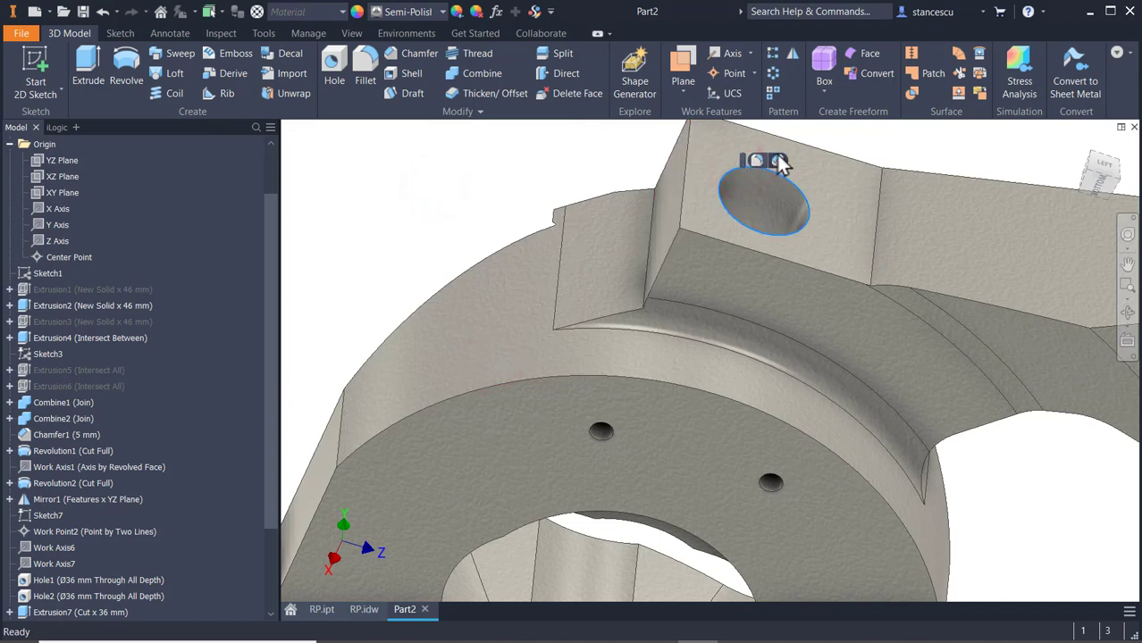
left_click(777, 160)
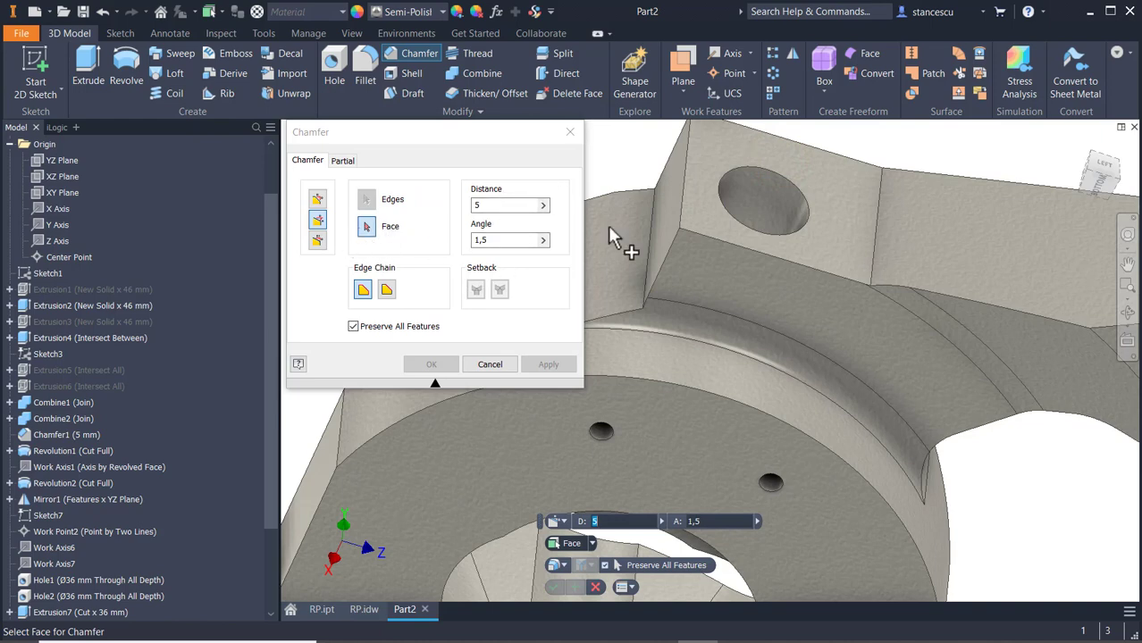
left_click(767, 197)
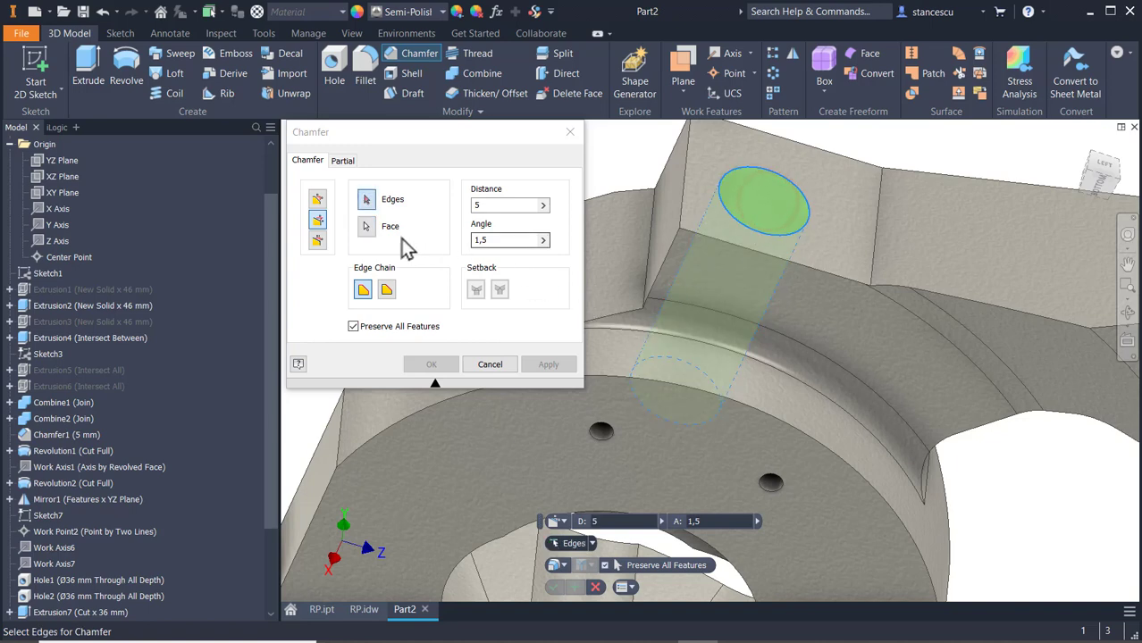
left_click(742, 176)
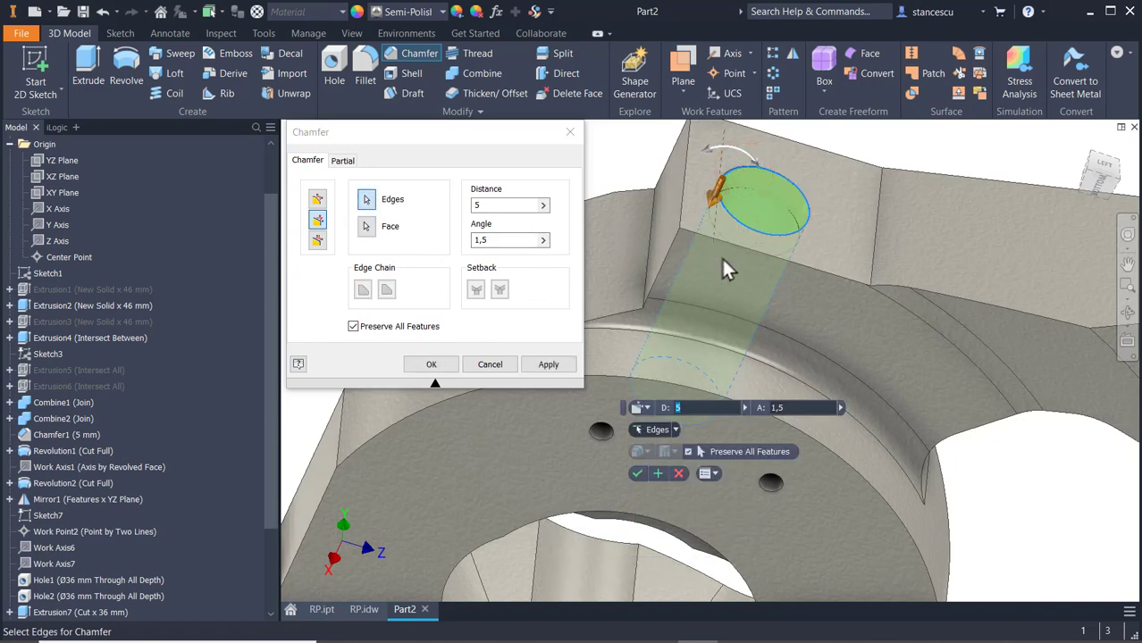
left_click(482, 239)
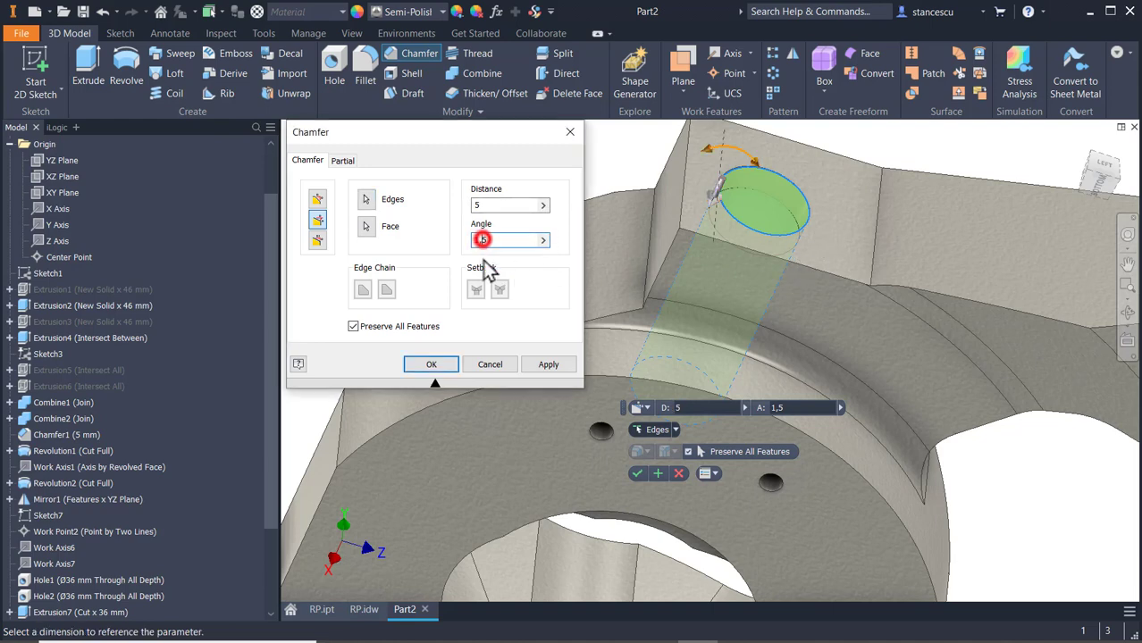
key("BackSpace")
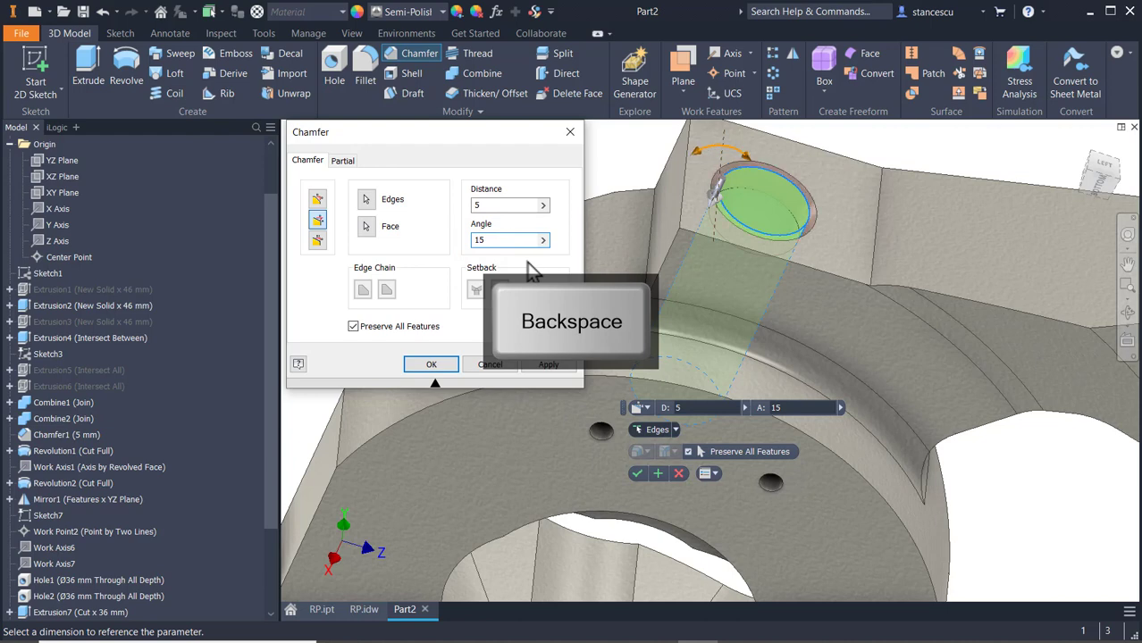
left_click(474, 204)
type("1,")
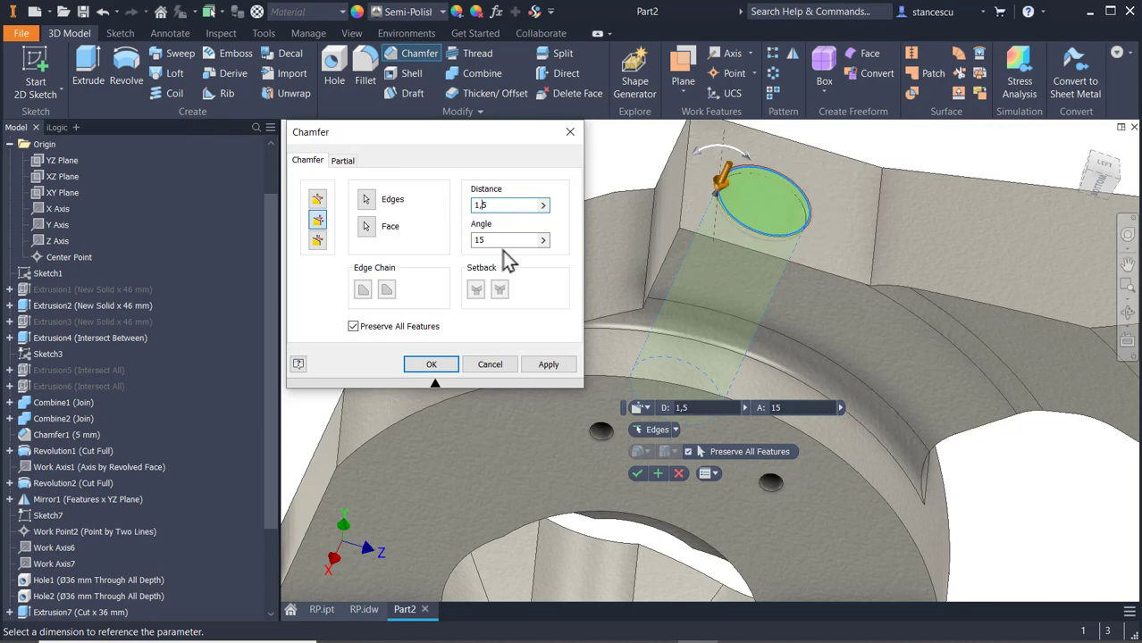
left_click(422, 369)
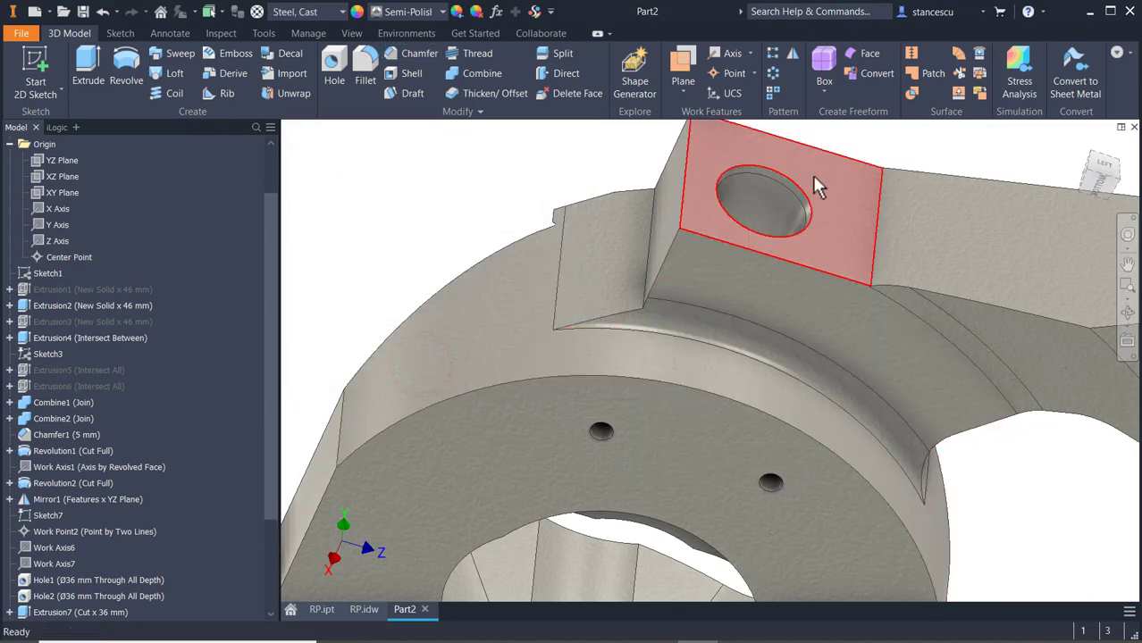
Measure the chamfer depth from the rectangular end face to the inner circular edge of the bore mouth
scroll(804, 190, "up", 4)
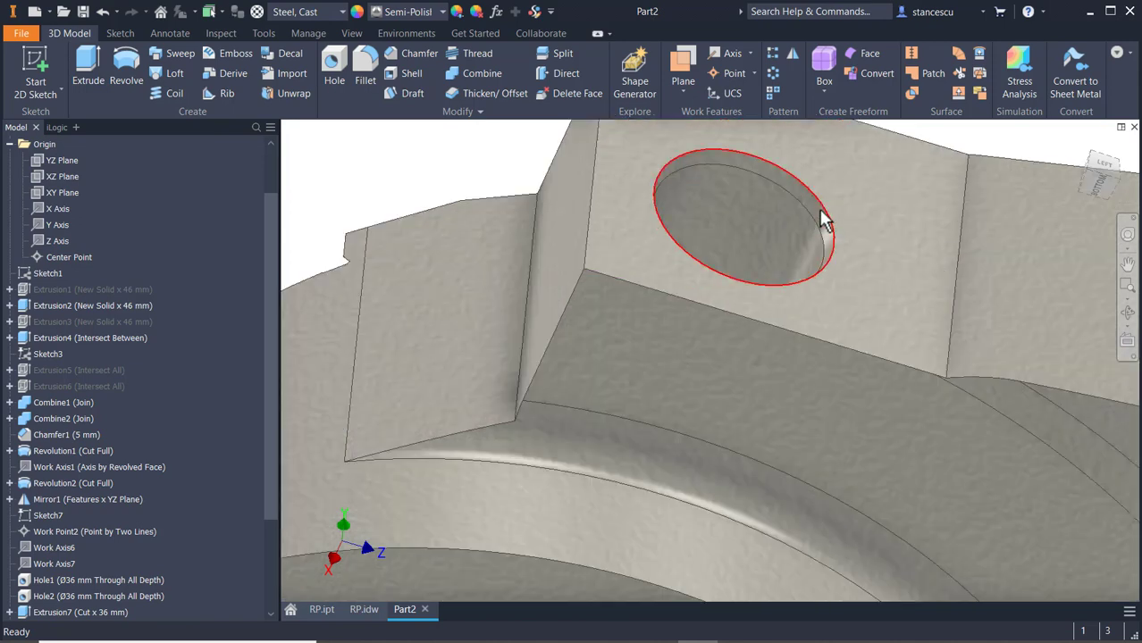
left_click(404, 154)
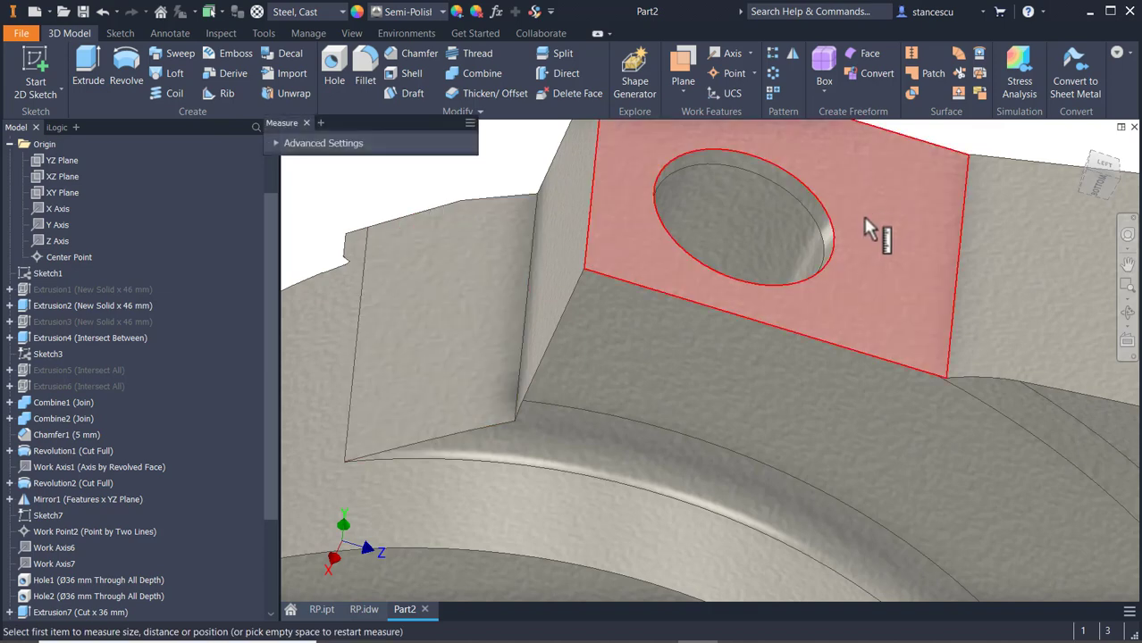
left_click(882, 189)
left_click(798, 209)
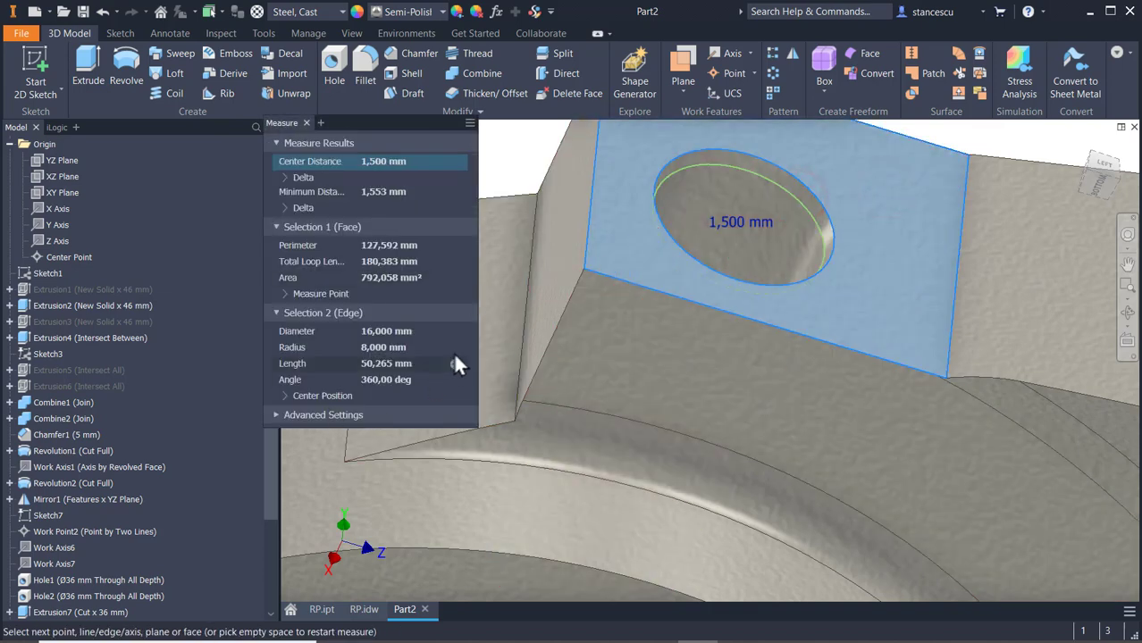
left_click(544, 143)
key("Escape")
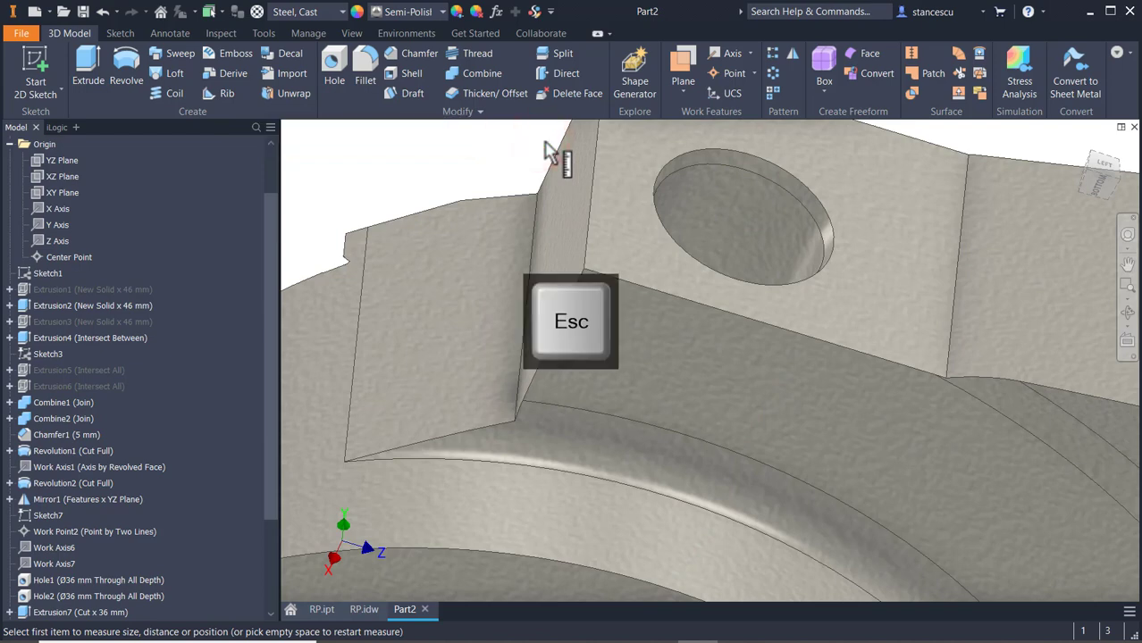
Examine the RP.idw drawing for the size and position of the holes in the fork ends of the arms
key("F6")
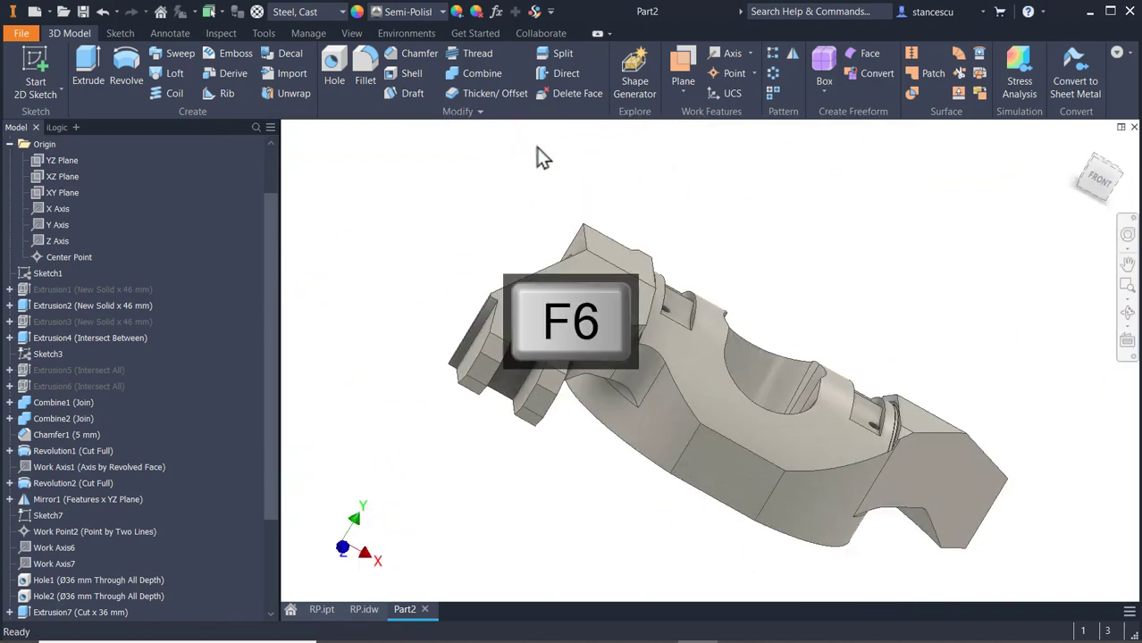
left_click(365, 611)
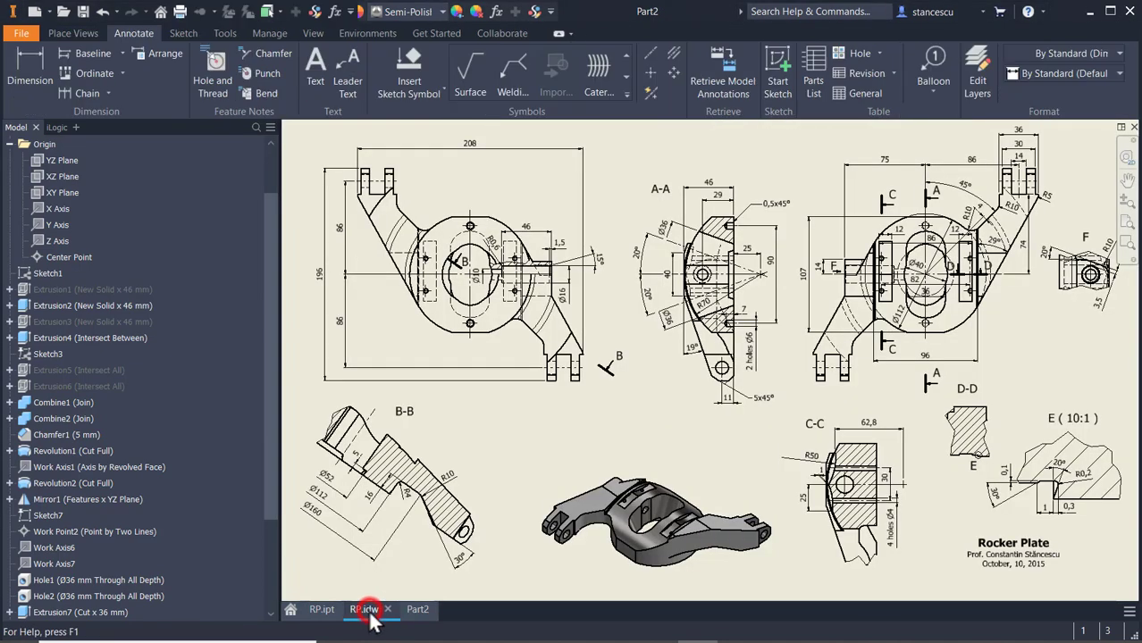
scroll(686, 410, "up", 5)
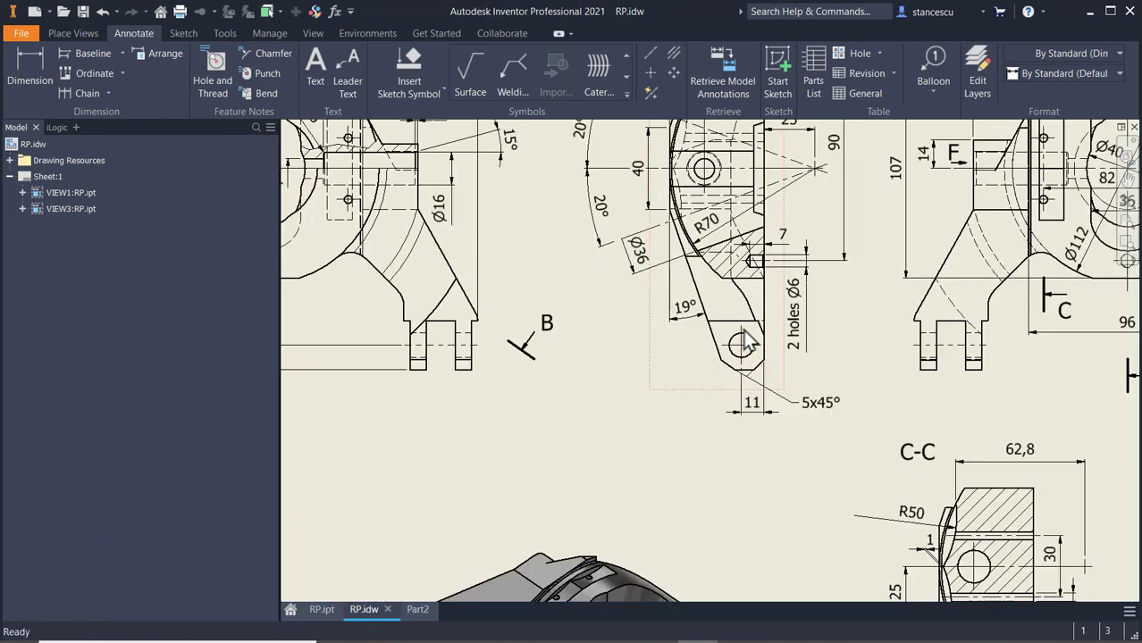
scroll(583, 412, "down", 5)
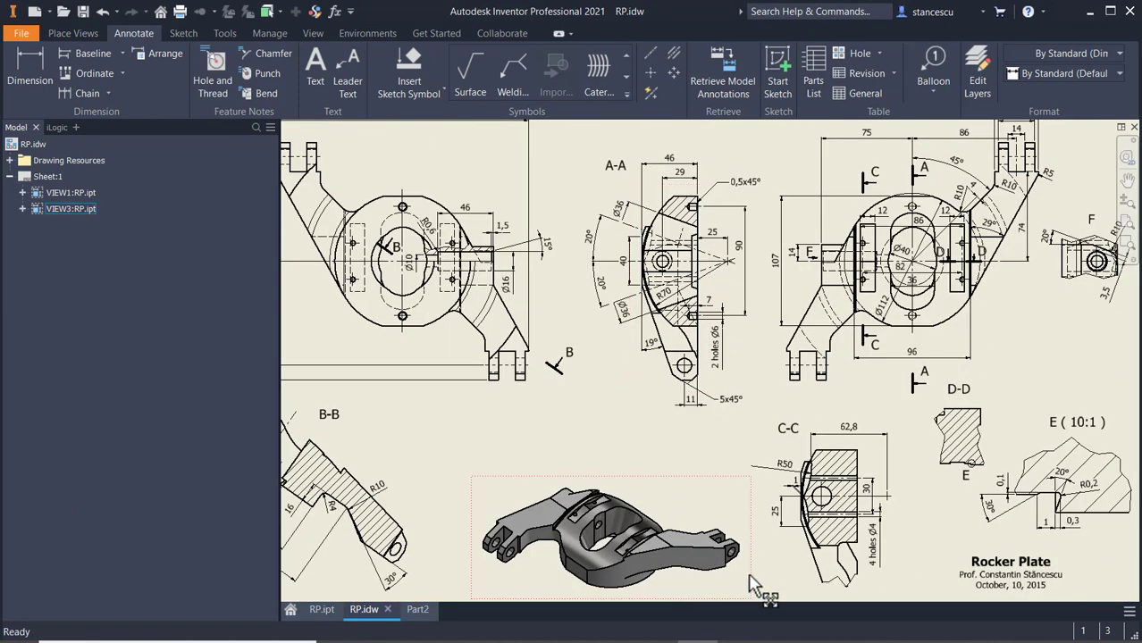
key("Escape")
scroll(585, 434, "down", 3)
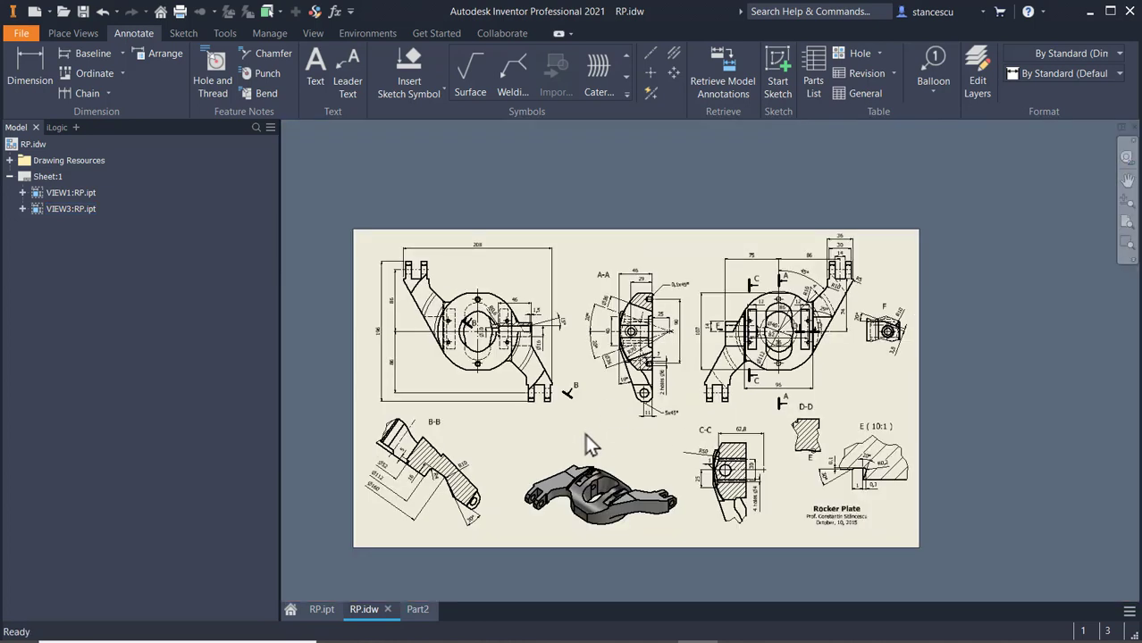
scroll(585, 435, "up", 5)
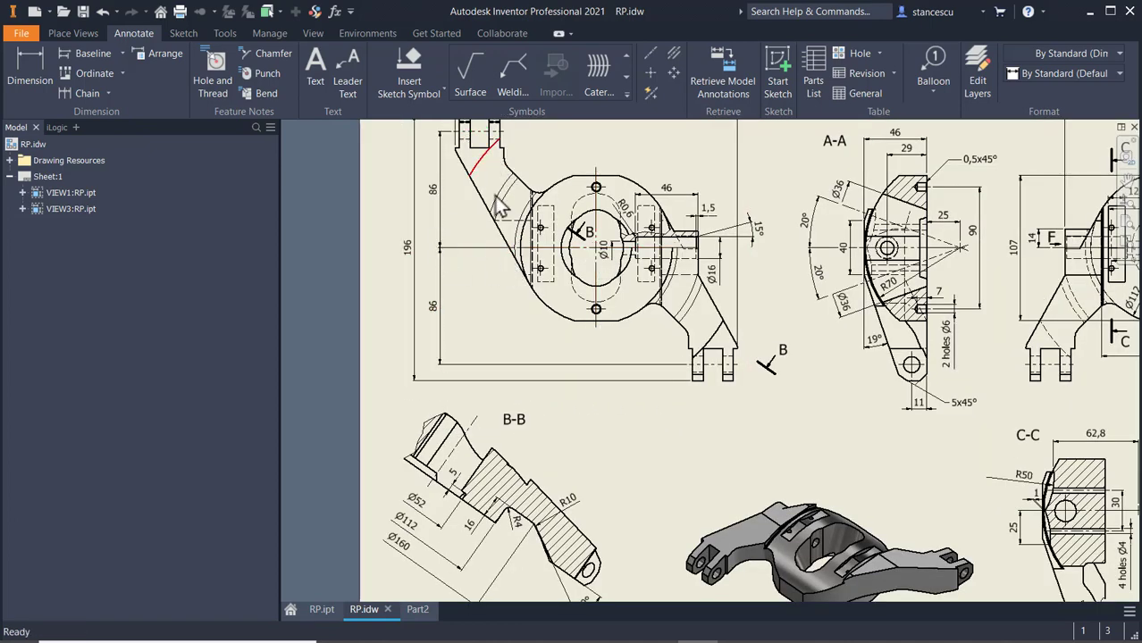
middle_click_drag(657, 487, 630, 411)
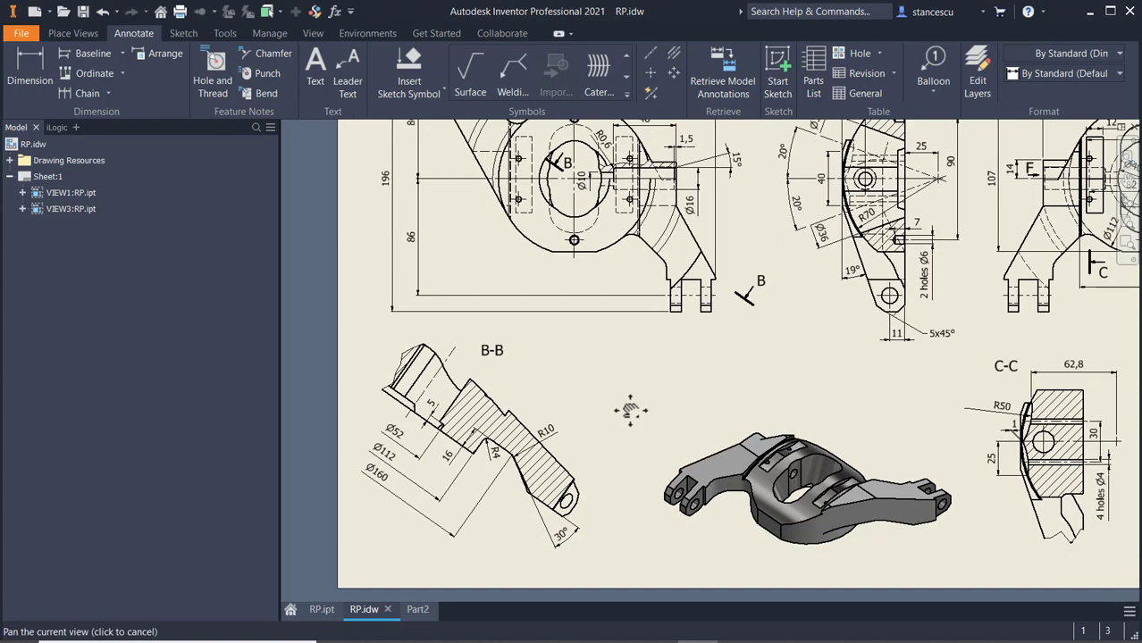
Return to Part2, start a sketch on the outer side face of the fork lug, and place a point on it
left_click(426, 611)
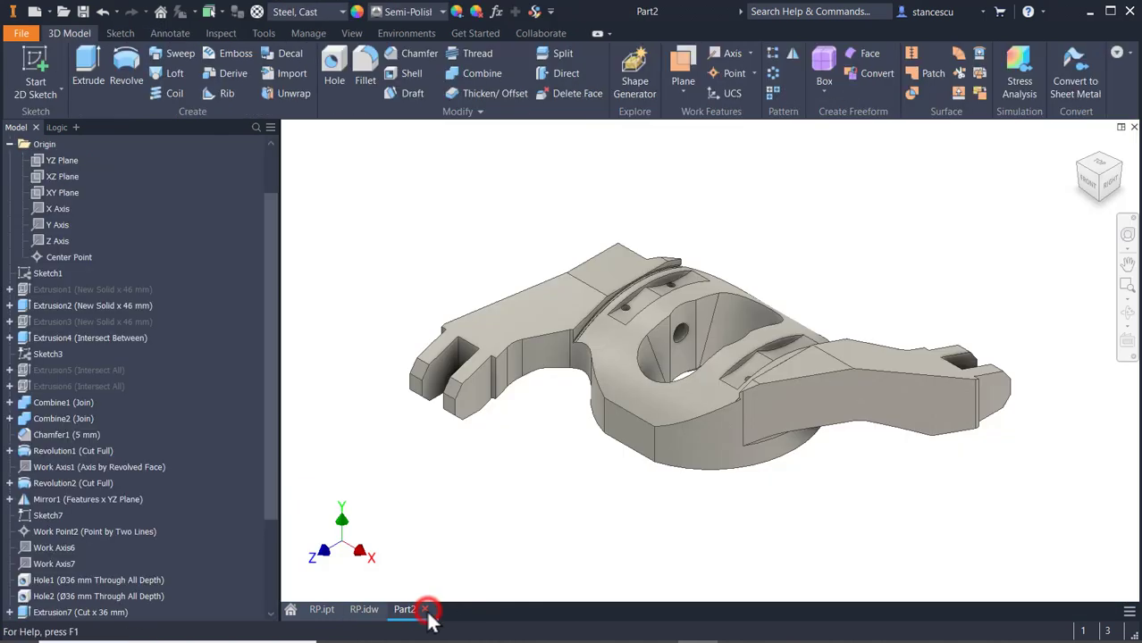
left_click(992, 394)
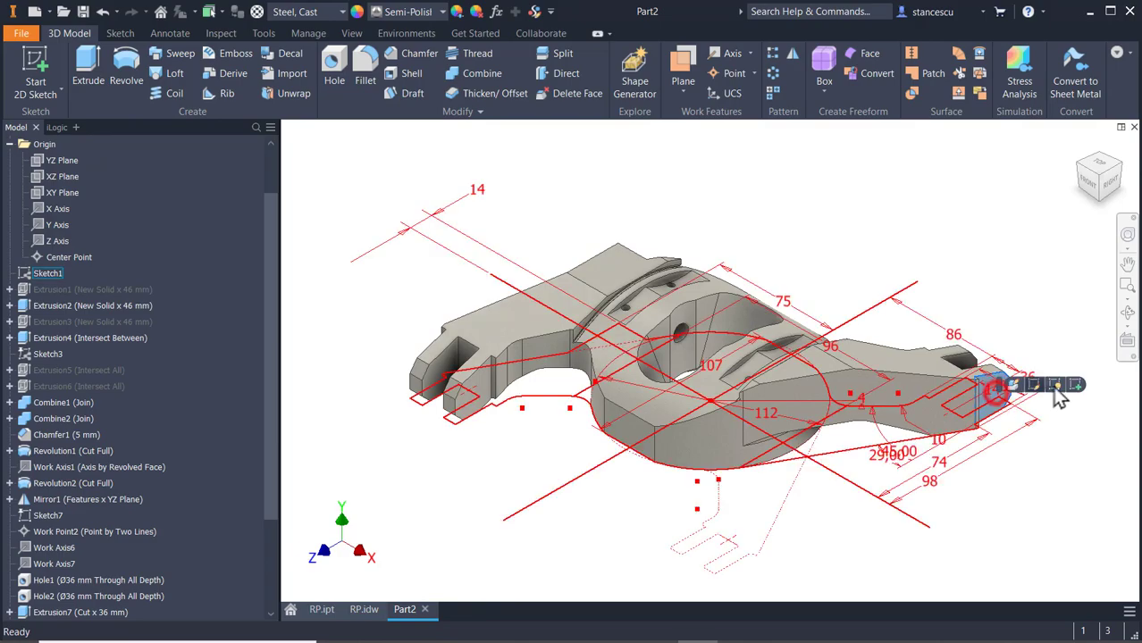
left_click(1075, 391)
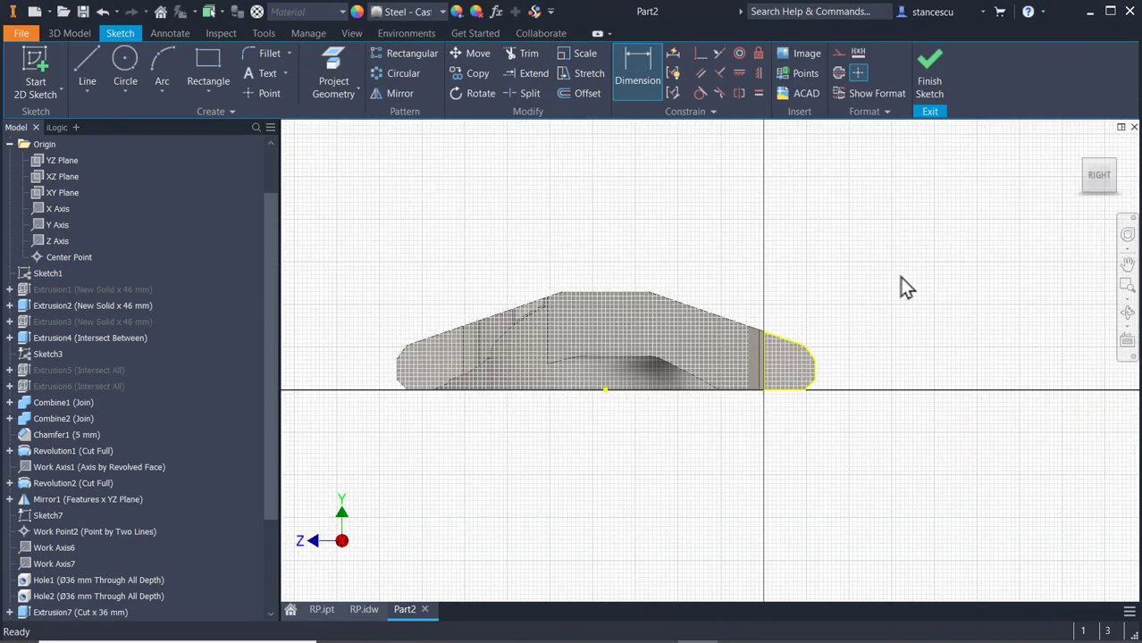
left_click(253, 93)
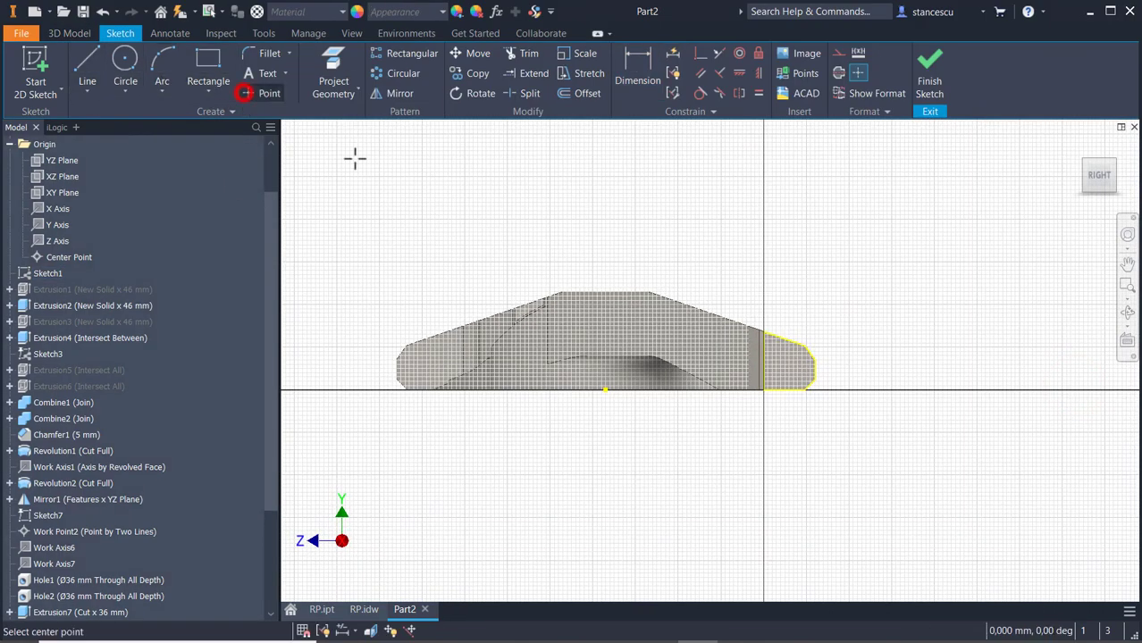
left_click(794, 373)
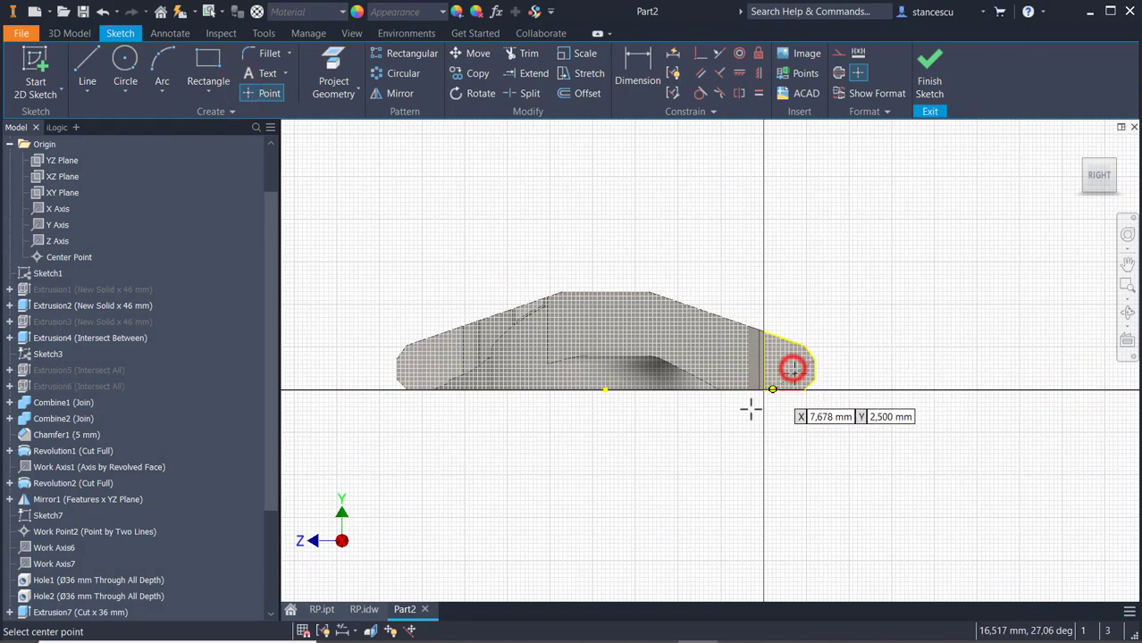
Dimension the sketch point 11 mm above the lug's bottom edge
left_click(652, 67)
left_click(793, 372)
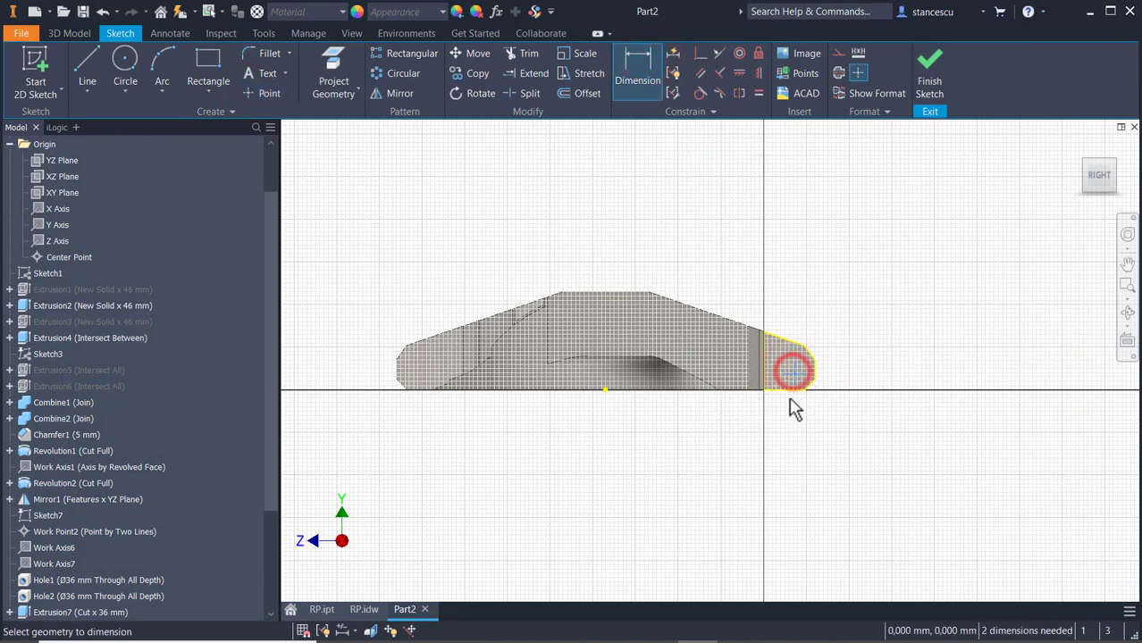
left_click(786, 391)
left_click(885, 382)
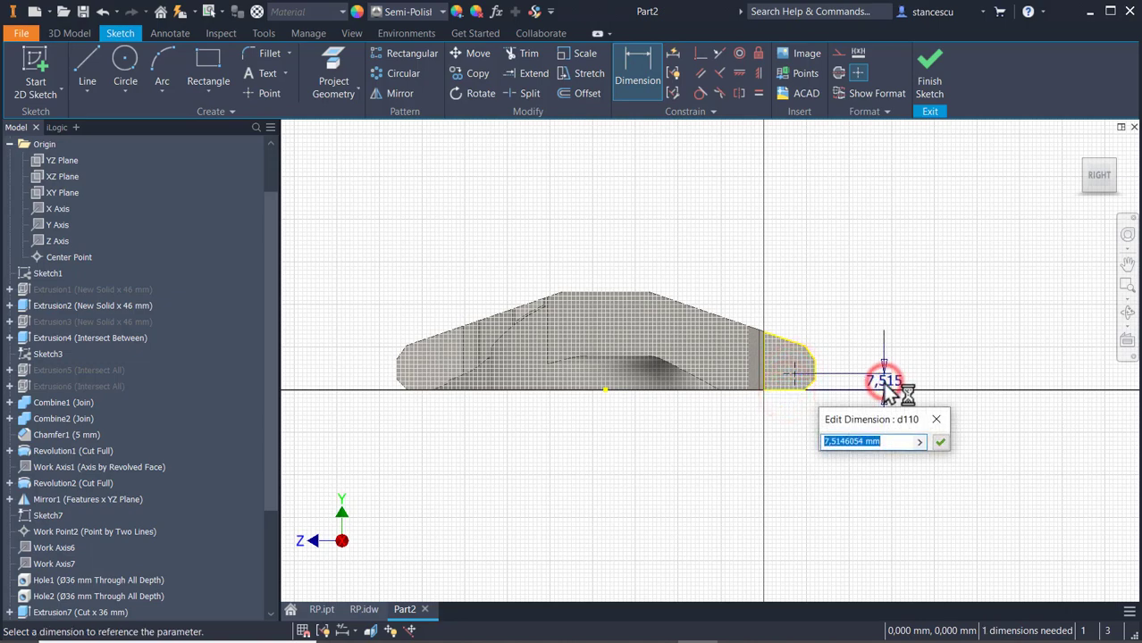
type("11")
key("Return")
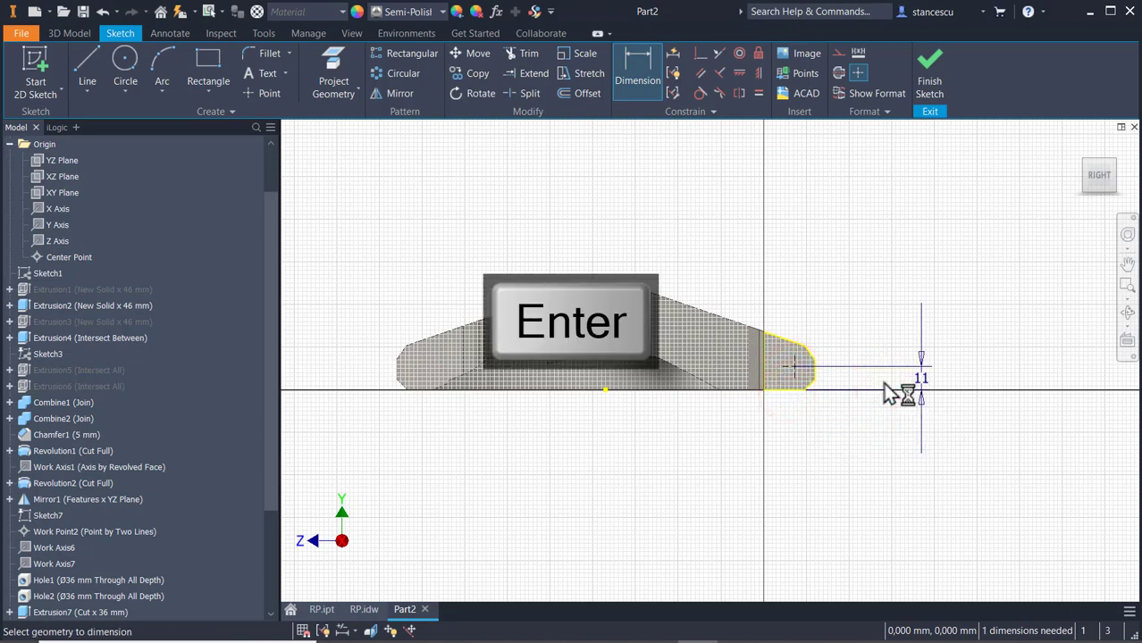
Dimension the sketch point 86 mm horizontally from the projected center point
left_click(794, 370)
left_click(605, 390)
left_click(675, 225)
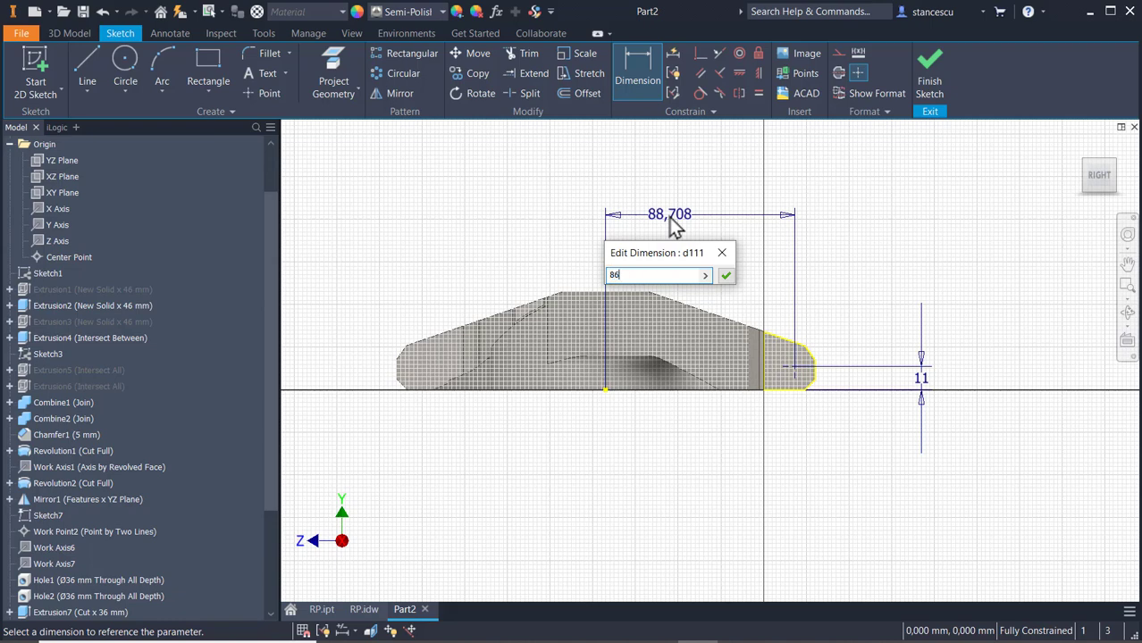
key("Return")
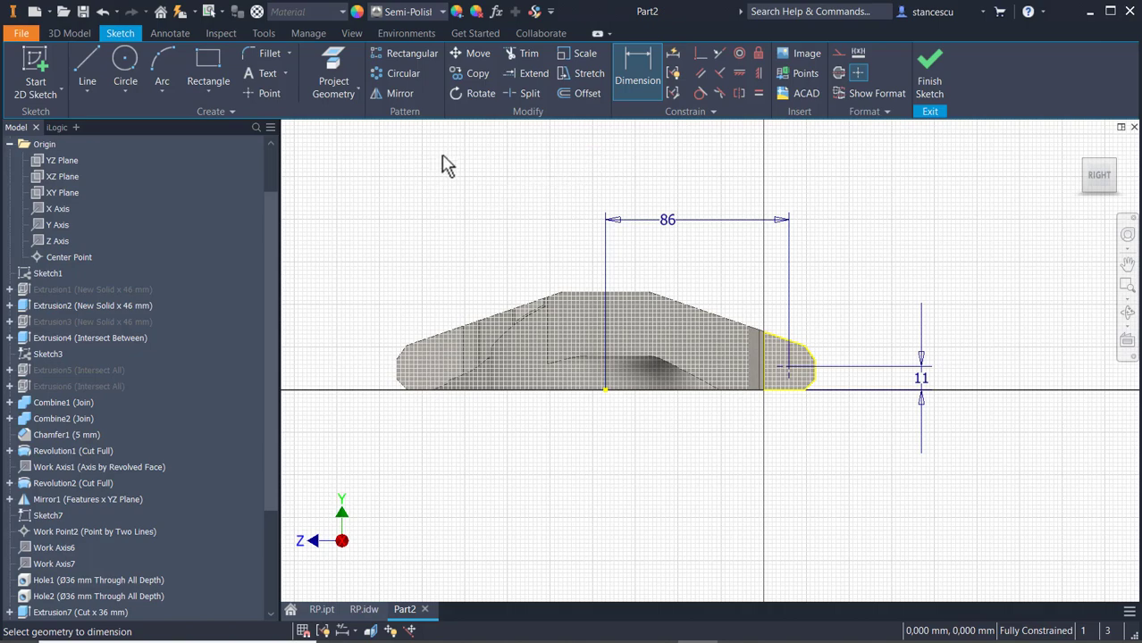
Project the origin's Y Axis into the sketch
left_click(337, 60)
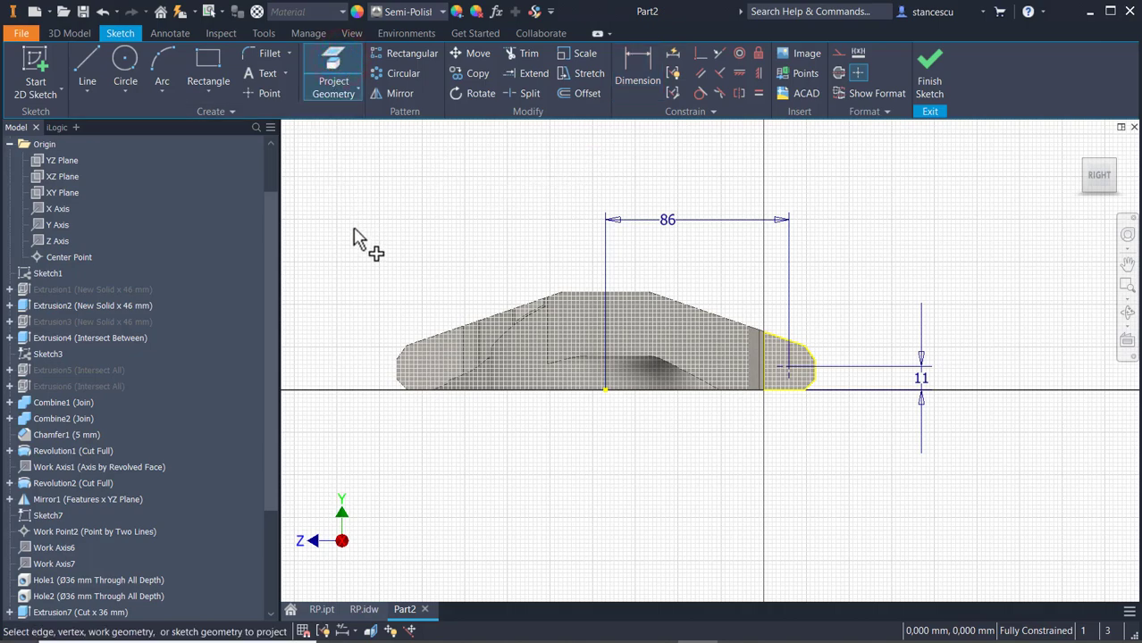
left_click(56, 234)
left_click(431, 194)
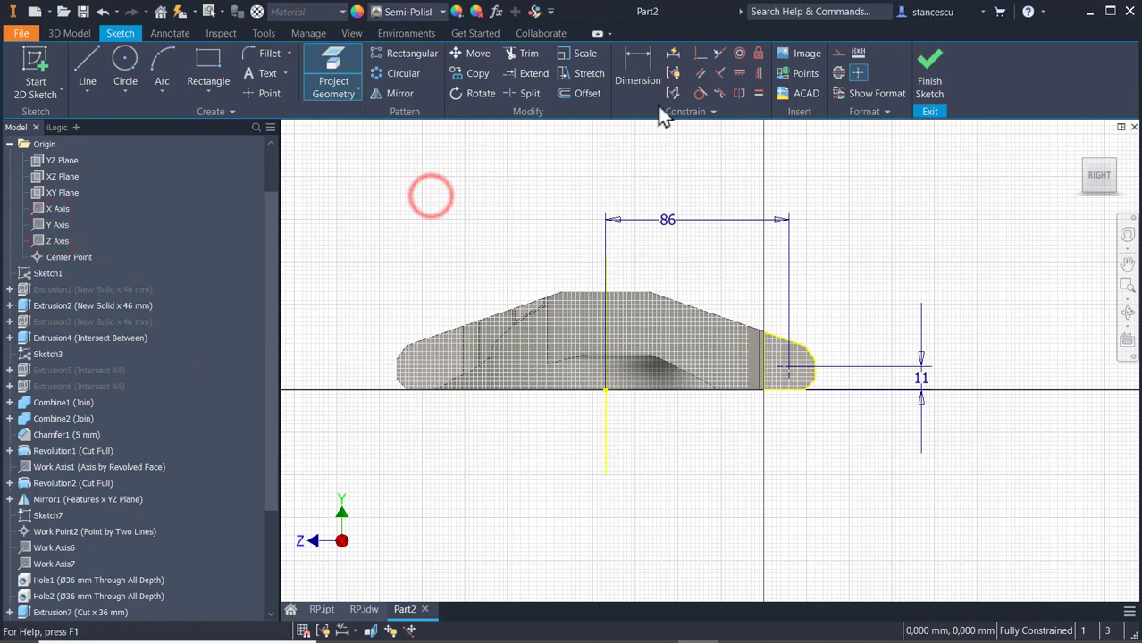
Mirror the sketch point about the projected Y axis onto the opposite arm's end
left_click(376, 94)
left_click(789, 368)
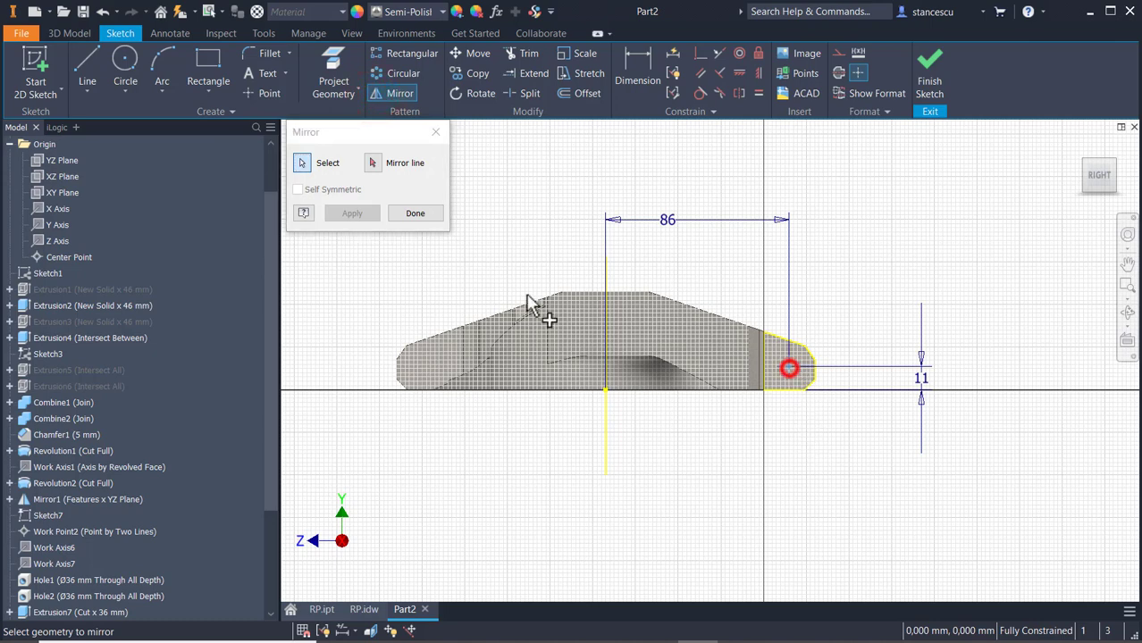
left_click(373, 164)
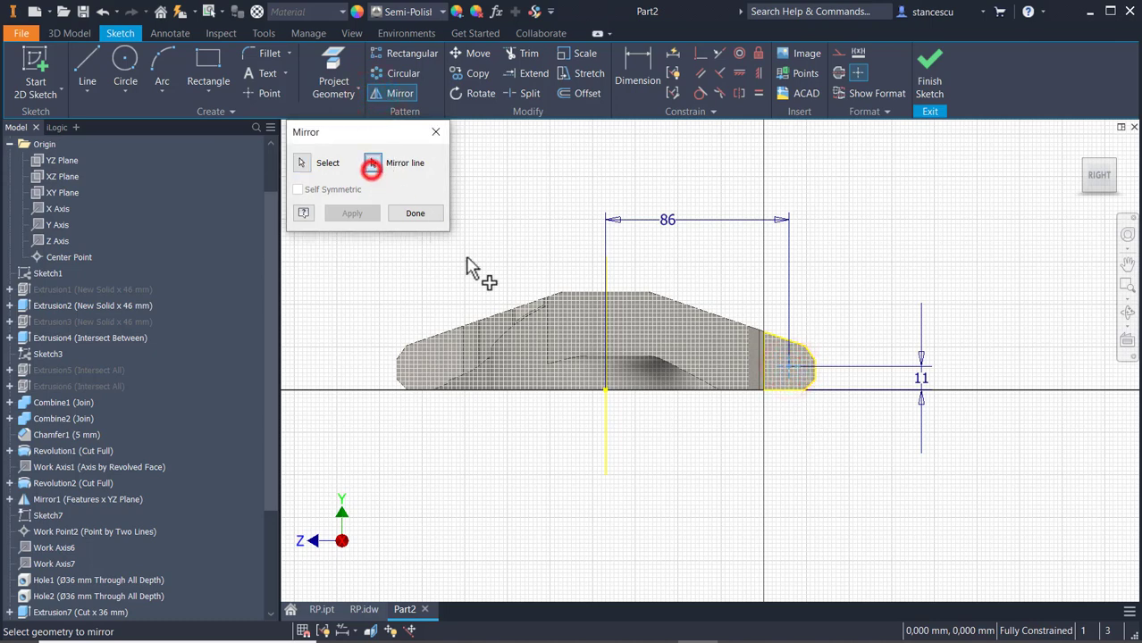
left_click(606, 344)
left_click(352, 212)
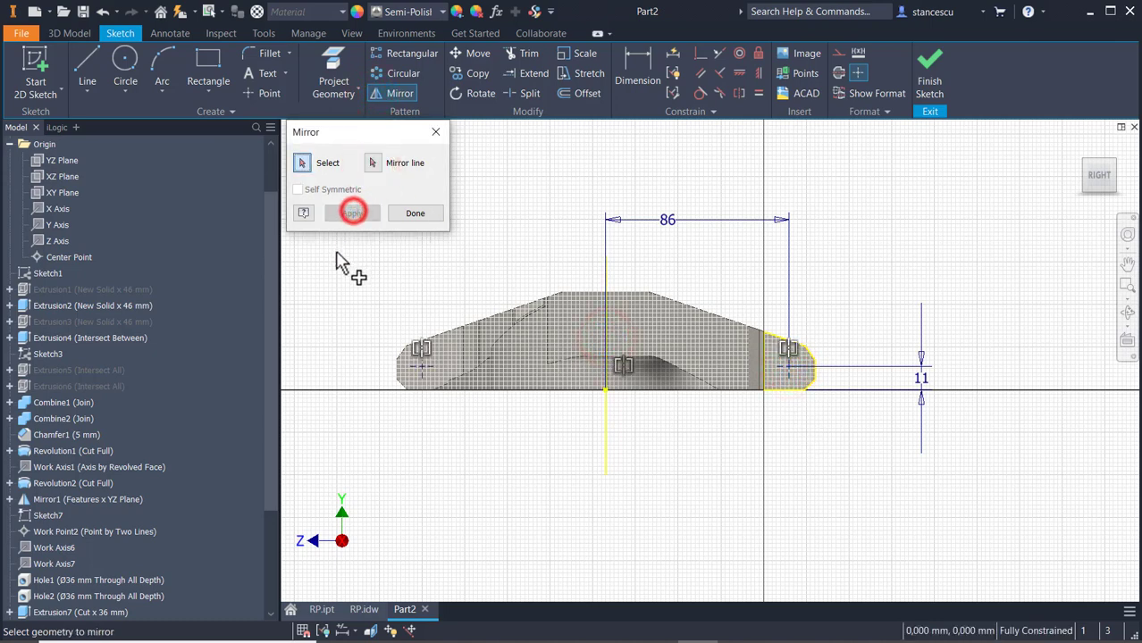
Finish the sketch and cut plain 12 mm through-all holes without a seat at both fork-end points
left_click(929, 63)
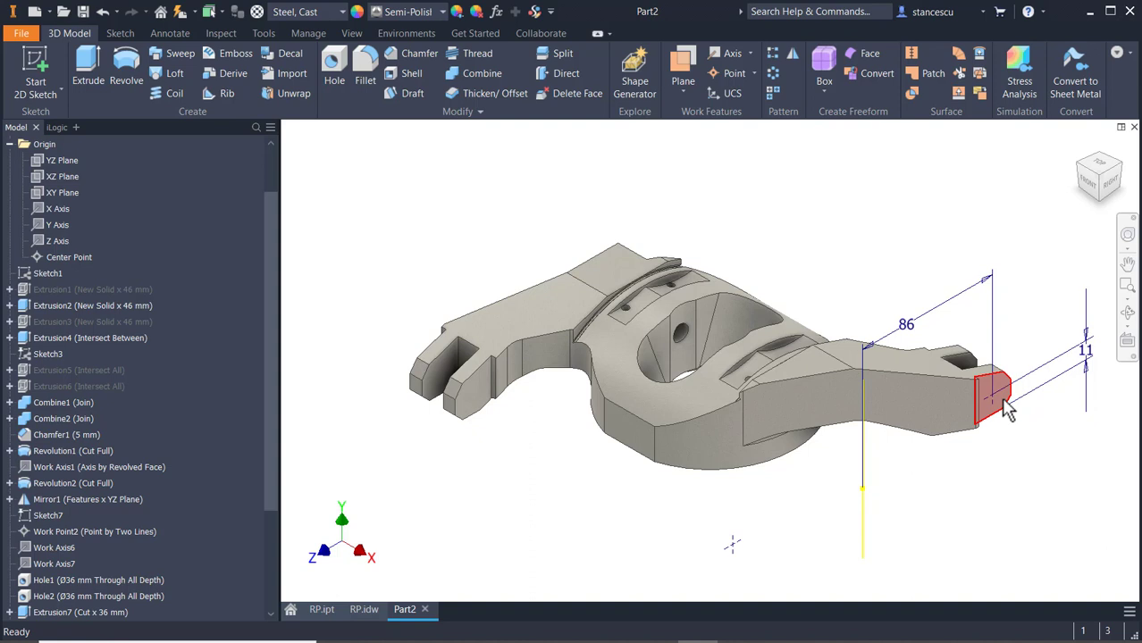
left_click(334, 72)
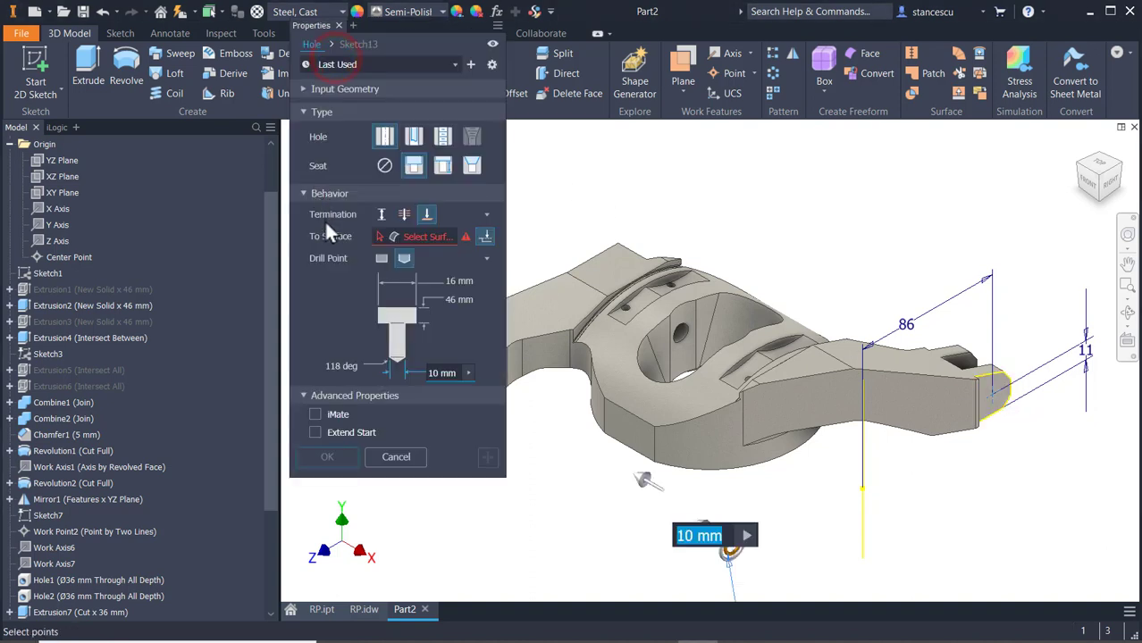
left_click(406, 214)
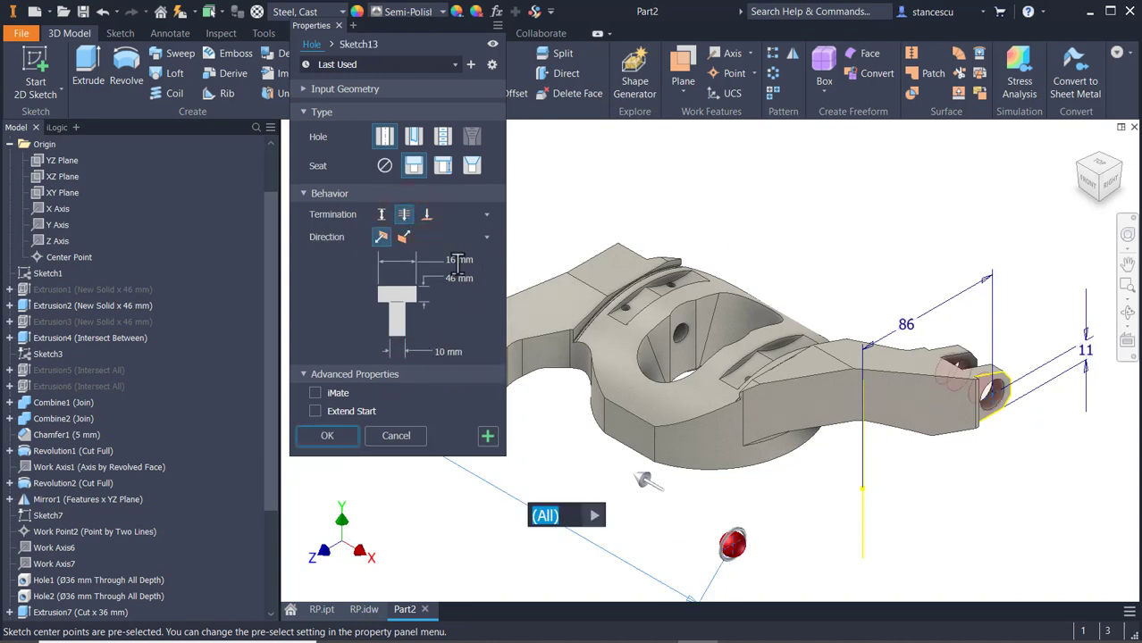
left_click(384, 166)
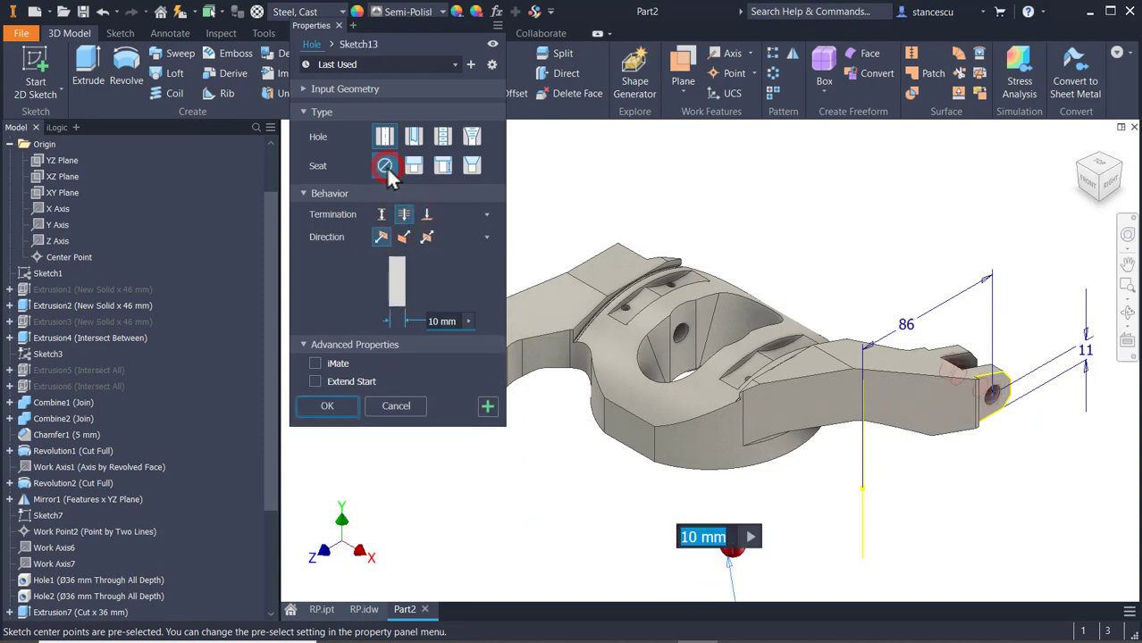
left_click(442, 322)
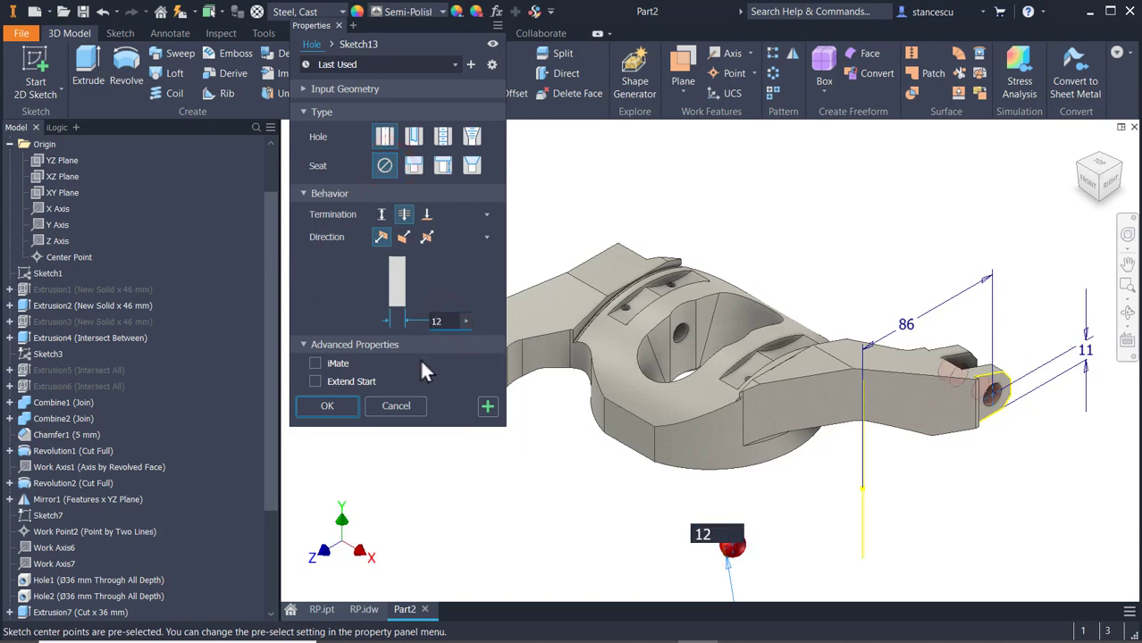
middle_click_drag(624, 506, 713, 436)
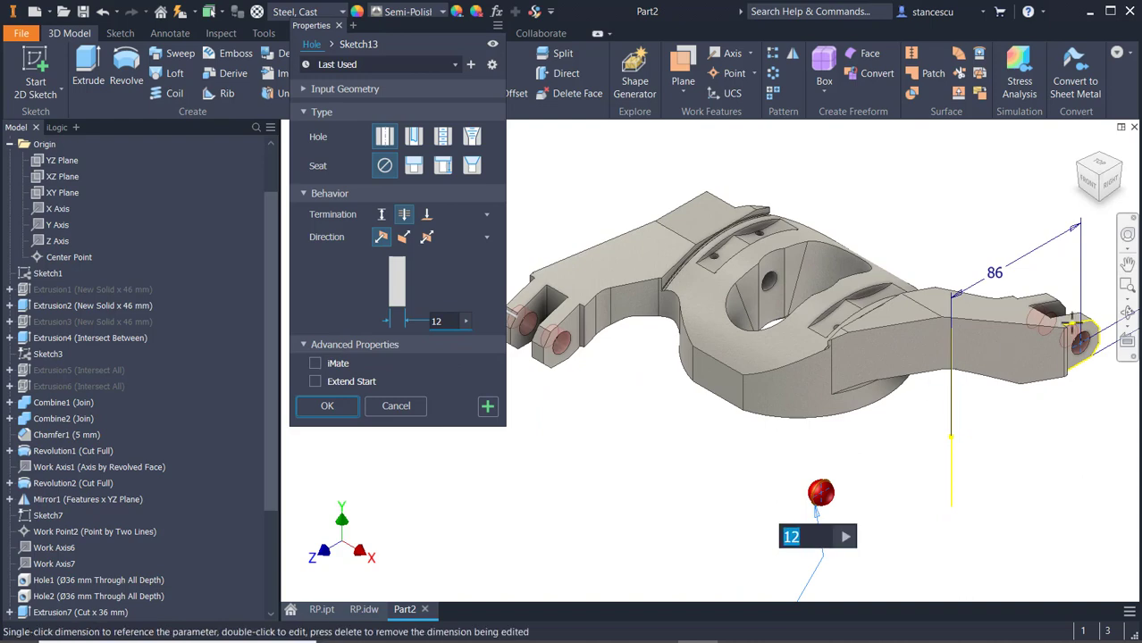
left_click(328, 405)
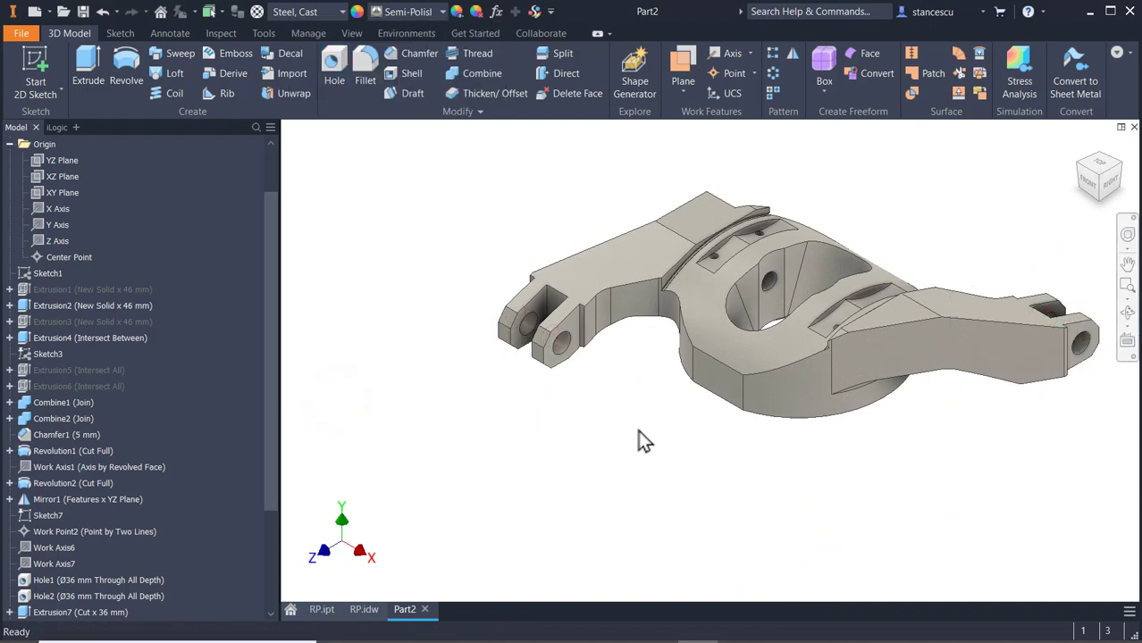
key("F6")
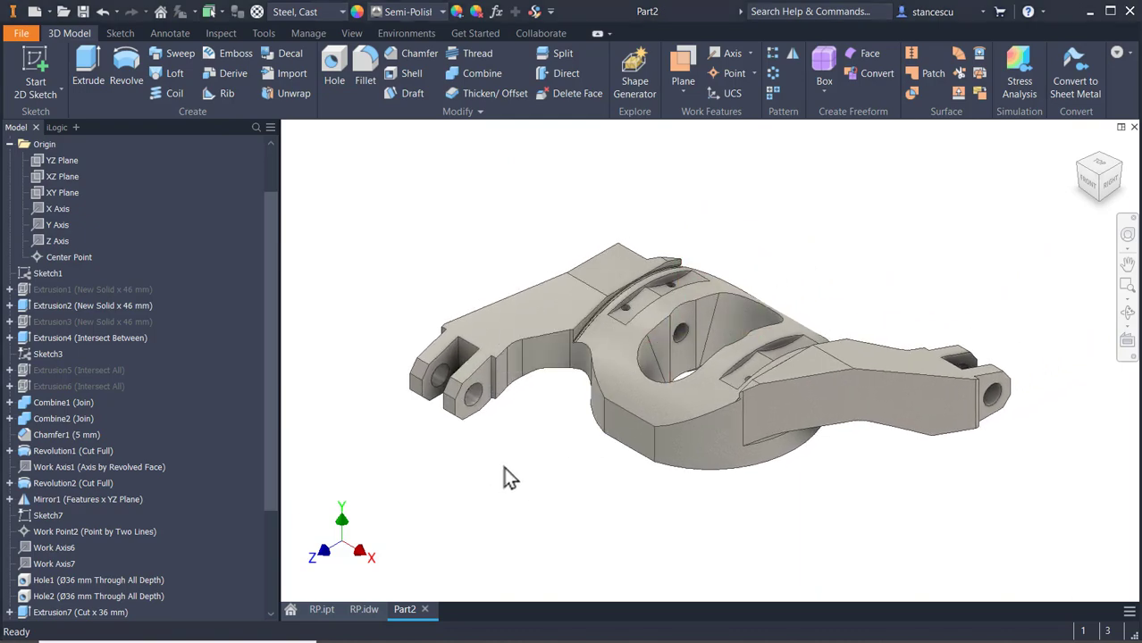
Examine the RP.idw drawing's main views, section C-C and isometric view for features still missing from the part
left_click(361, 610)
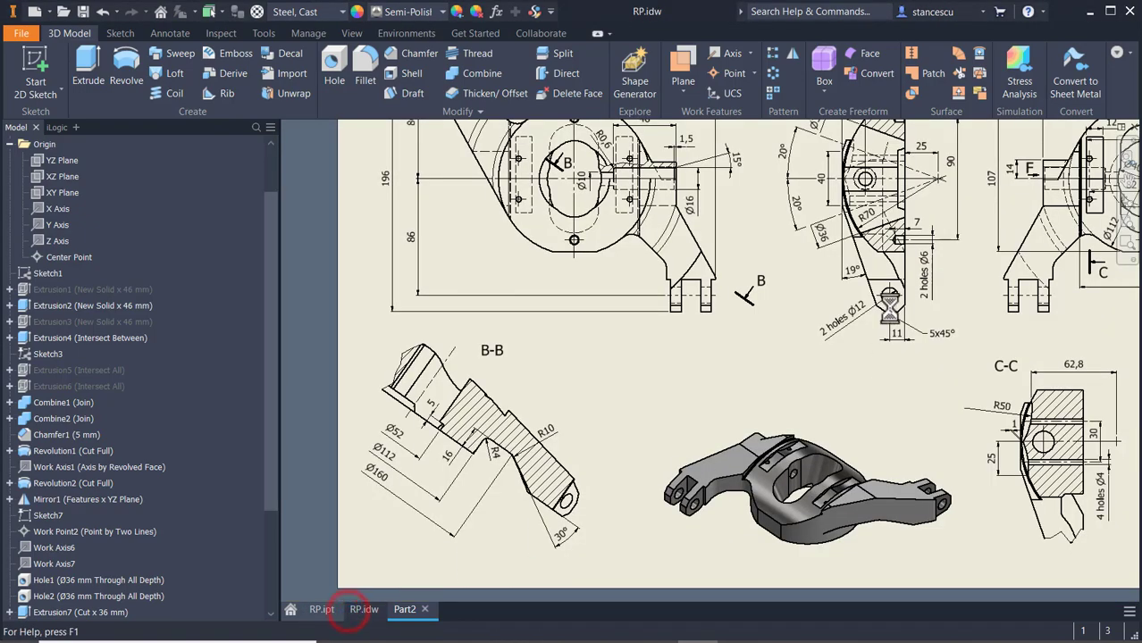
mouse_move(956, 296)
middle_mouse_down()
mouse_move(866, 309)
mouse_move(518, 414)
middle_mouse_up()
scroll(889, 297, "down", 3)
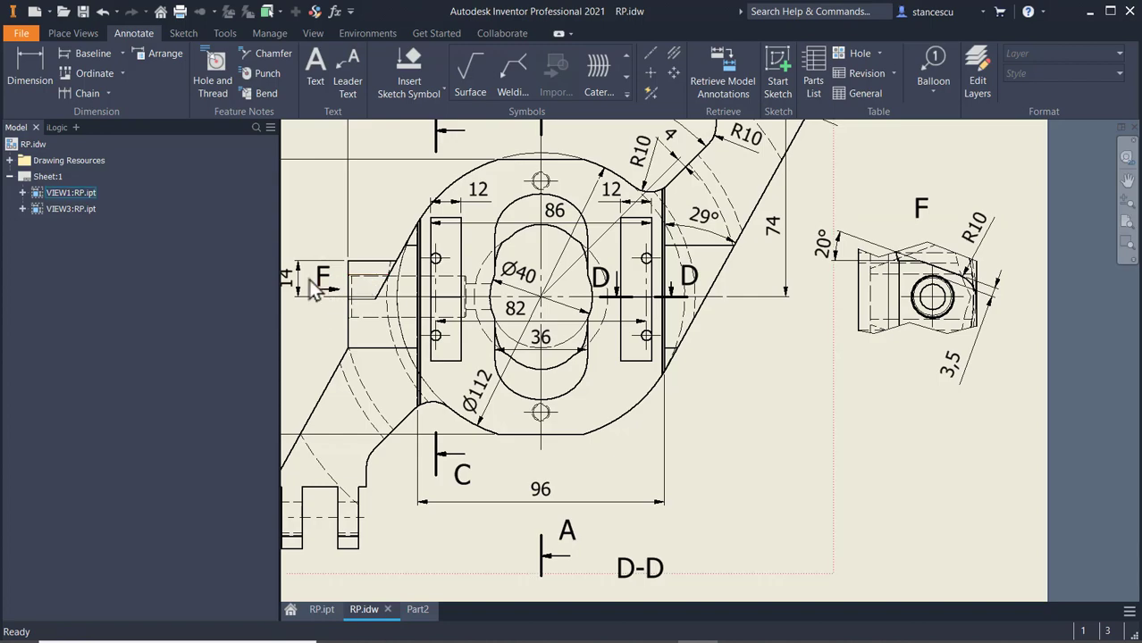
mouse_move(692, 400)
middle_mouse_down()
mouse_move(872, 303)
mouse_move(1046, 168)
middle_mouse_up()
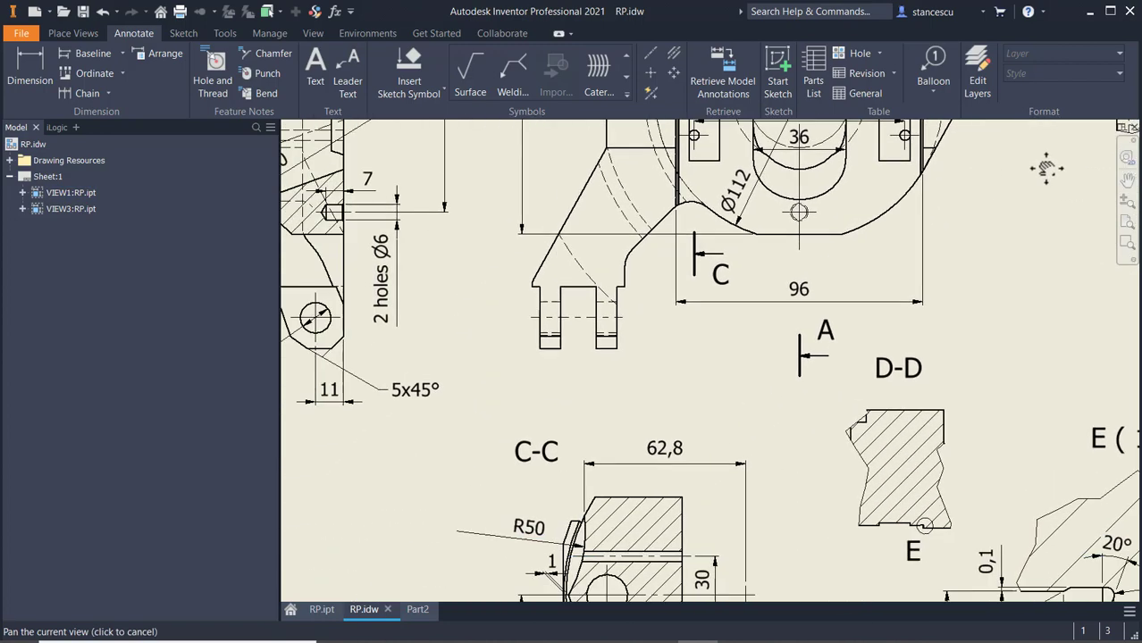
mouse_move(518, 443)
middle_mouse_down()
mouse_move(661, 402)
mouse_move(986, 225)
middle_mouse_up()
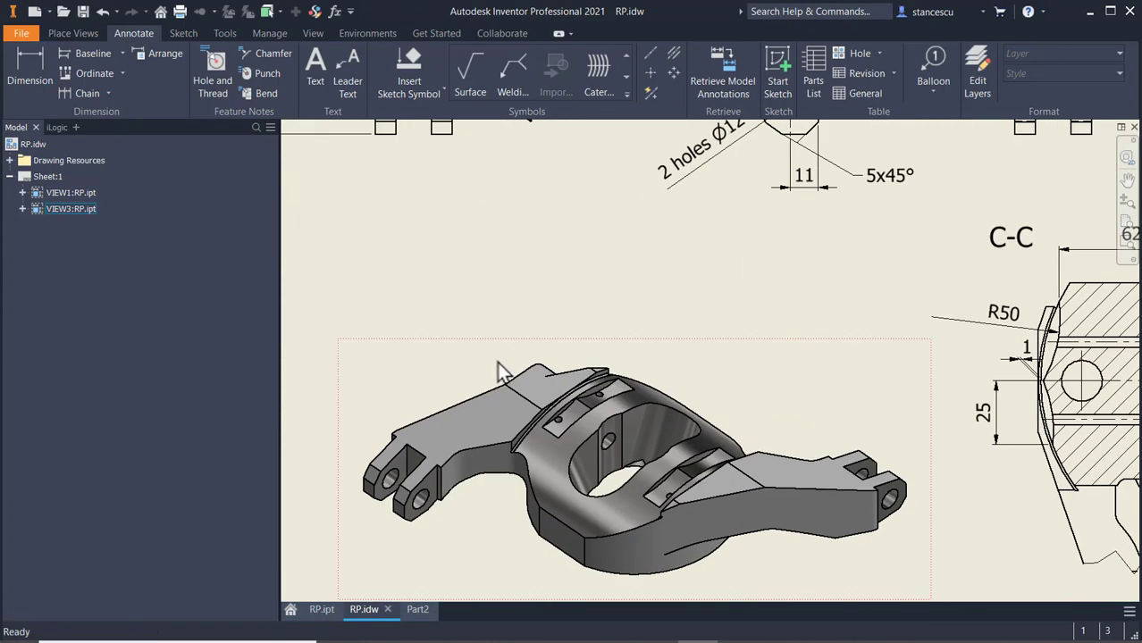
middle_click_drag(865, 278, 545, 272)
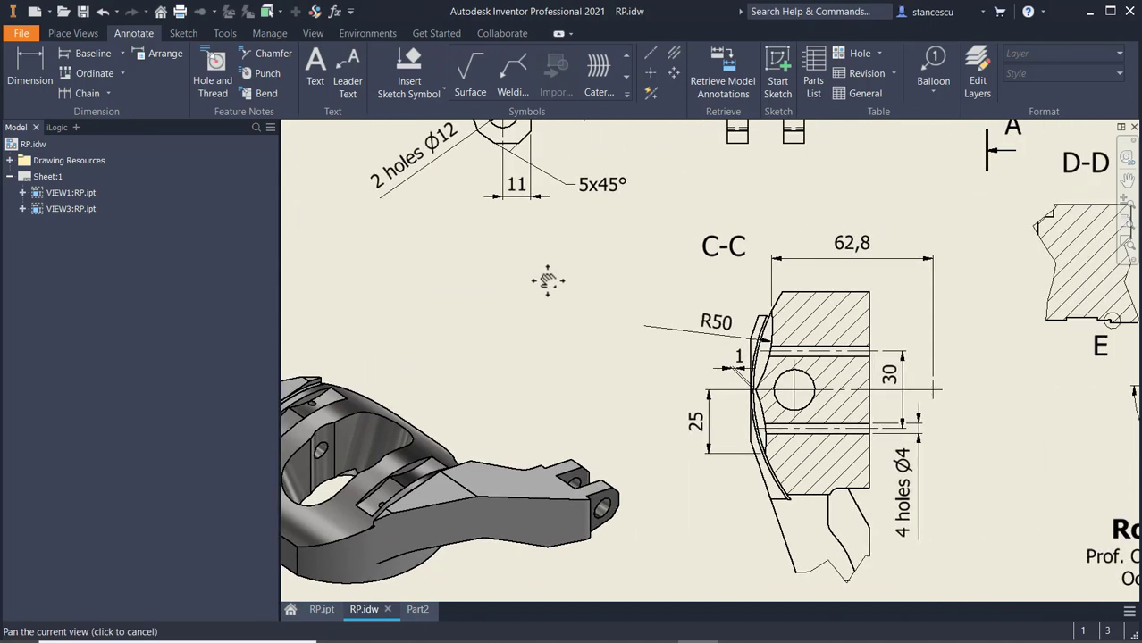
Inspect the side boss and its bore from the outside and underside on the finished reference part RP.ipt
left_click(317, 611)
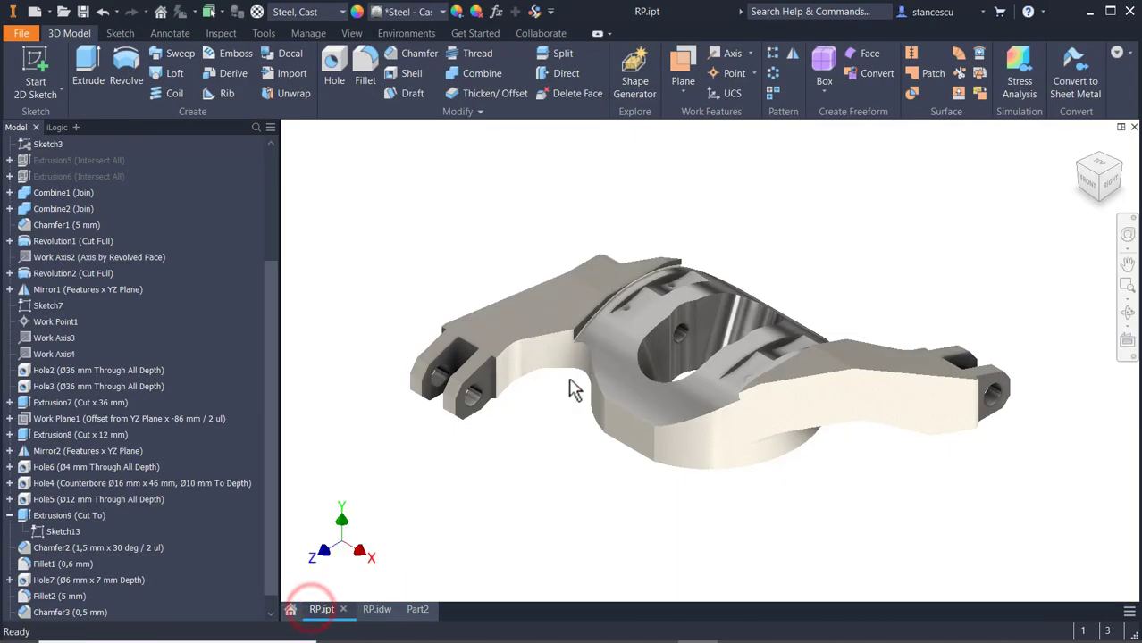
middle_click_drag(560, 484, 772, 484, "shift")
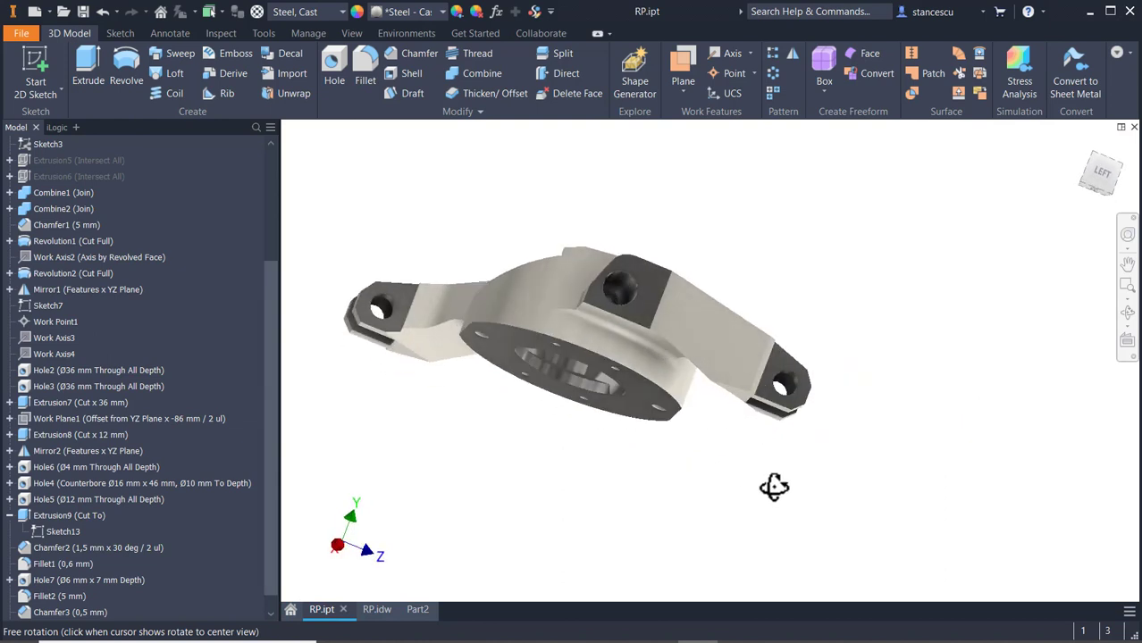
scroll(614, 282, "down", 4)
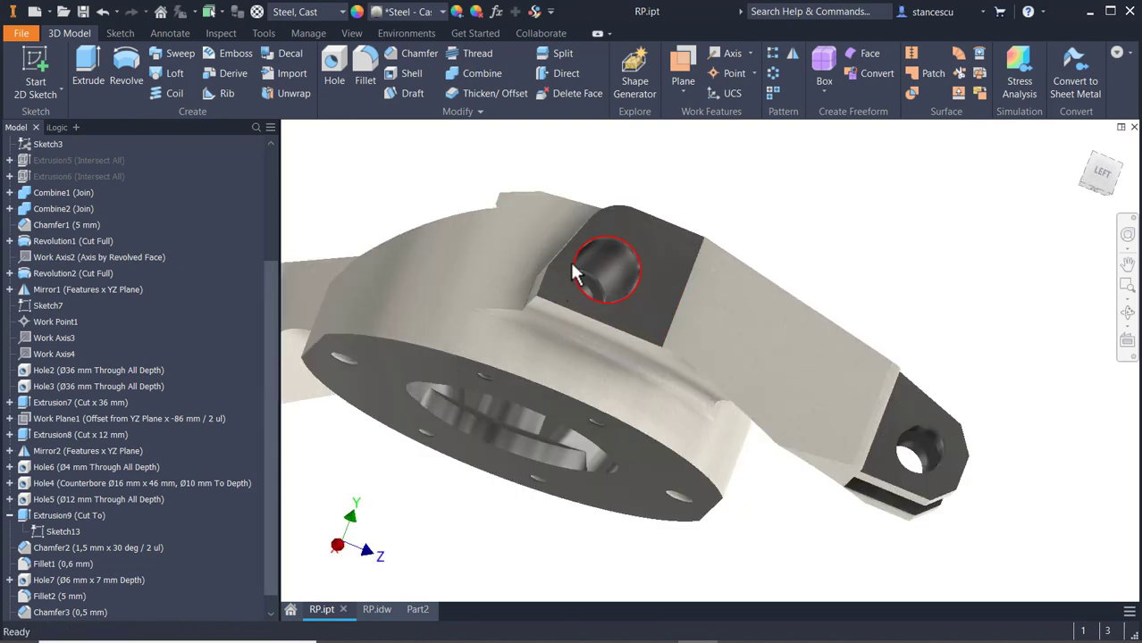
middle_click_drag(569, 259, 580, 308, "shift")
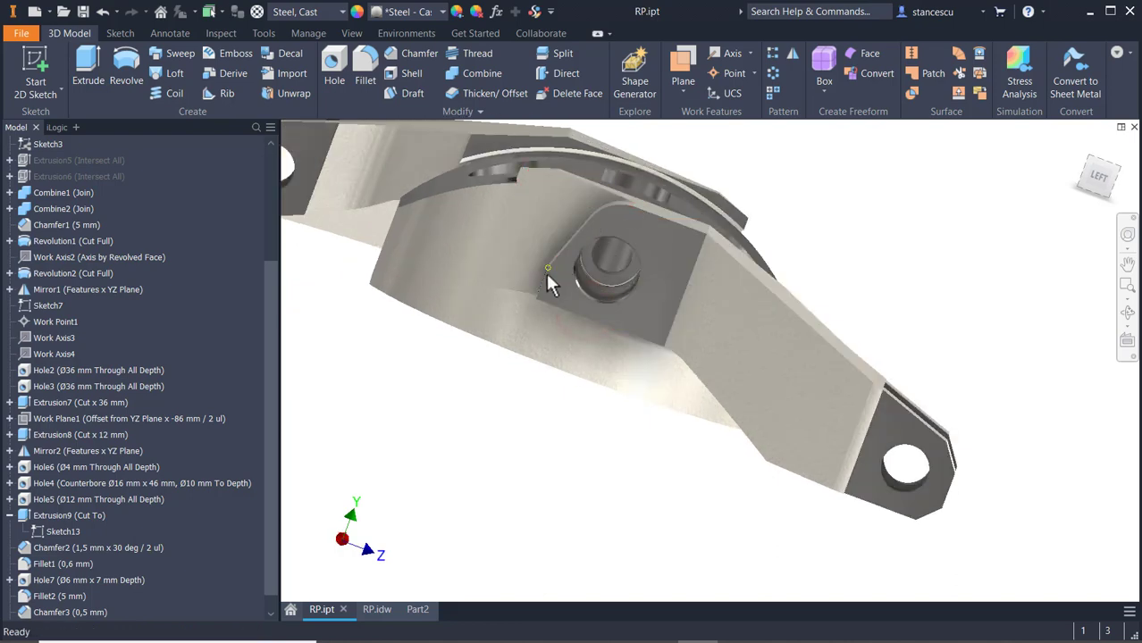
Examine view F in the RP.idw drawing for the dimensions of the side boss's sloped and rounded profile
left_click(377, 610)
middle_click_drag(1014, 412, 607, 501)
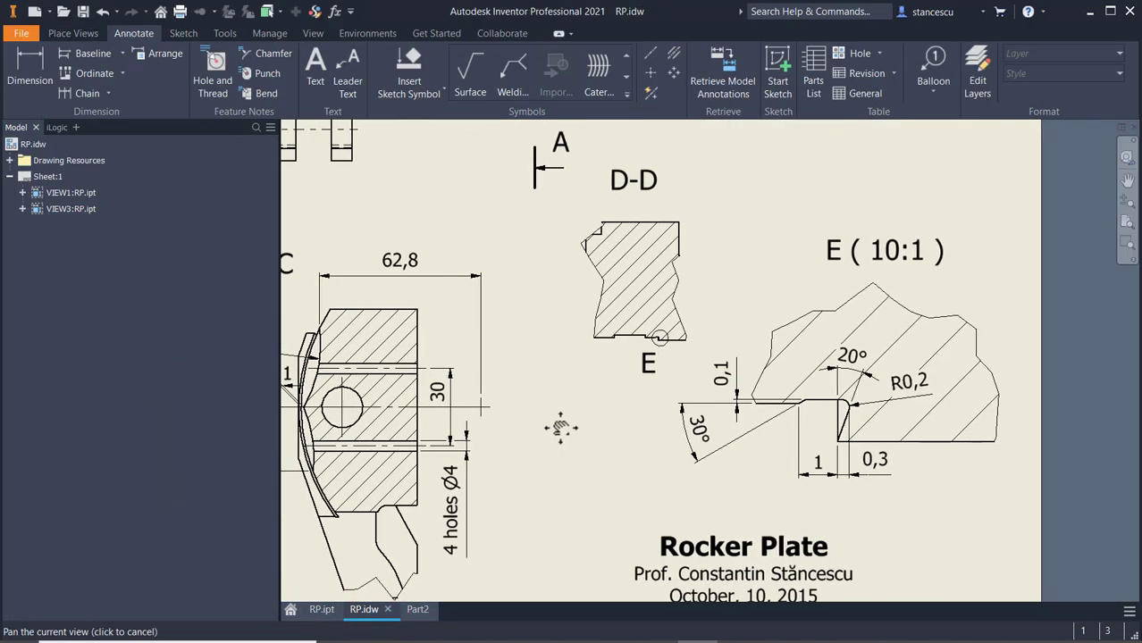
middle_click_drag(823, 176, 738, 518)
middle_click_drag(741, 374, 747, 410)
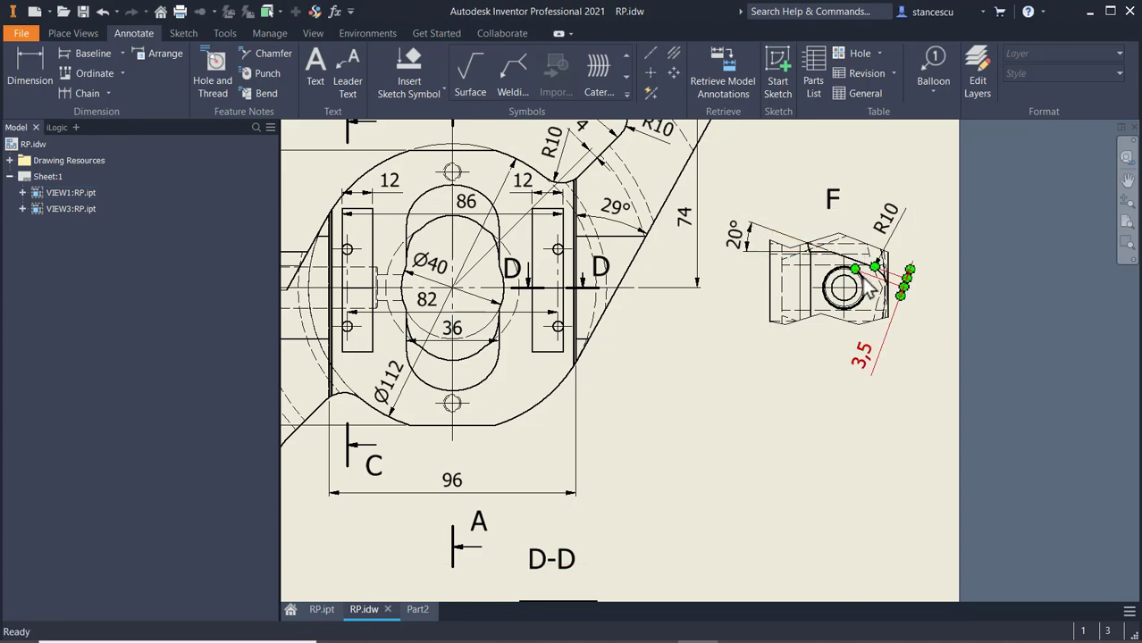
scroll(857, 279, "up", 5)
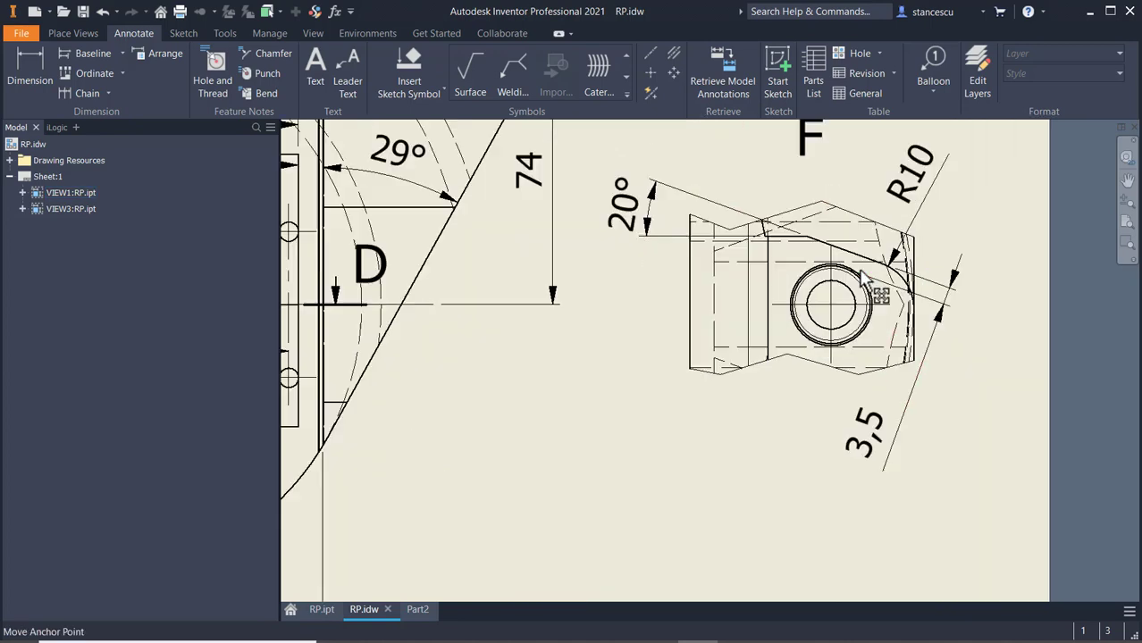
scroll(856, 286, "up", 2)
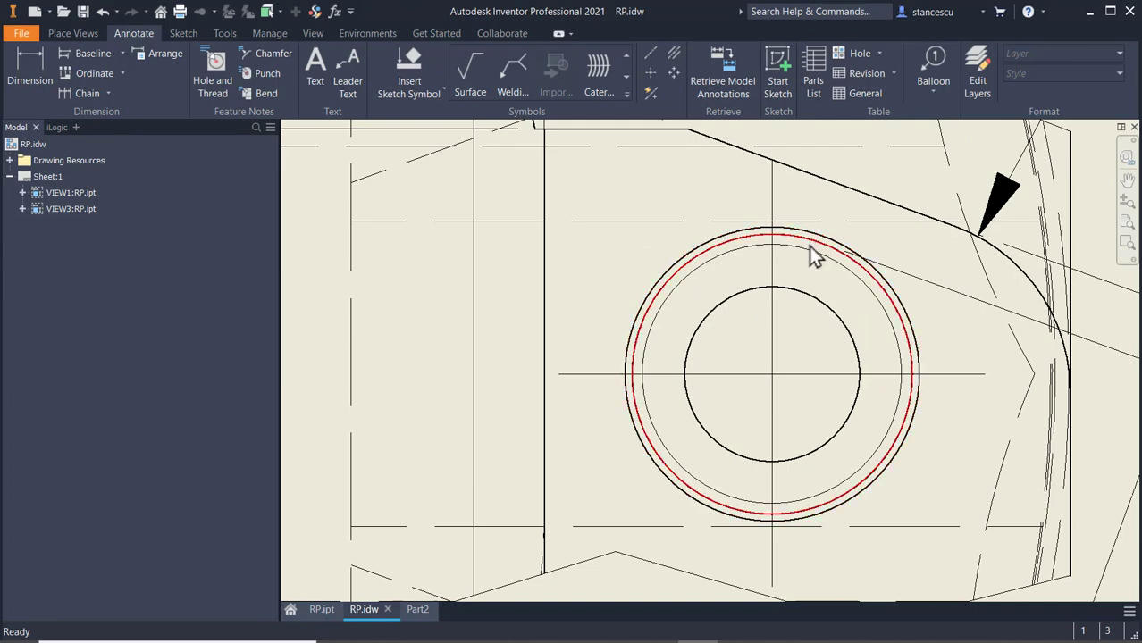
Return to Part2 and start a new sketch on the end face of the side boss containing the bore
left_click(416, 613)
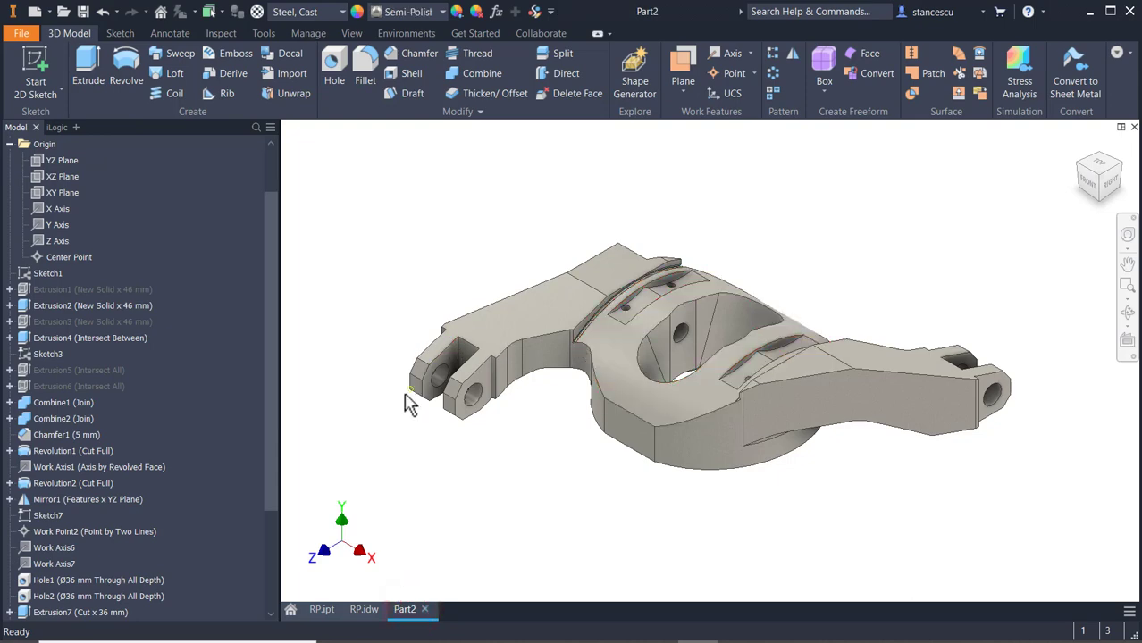
left_click(1077, 171)
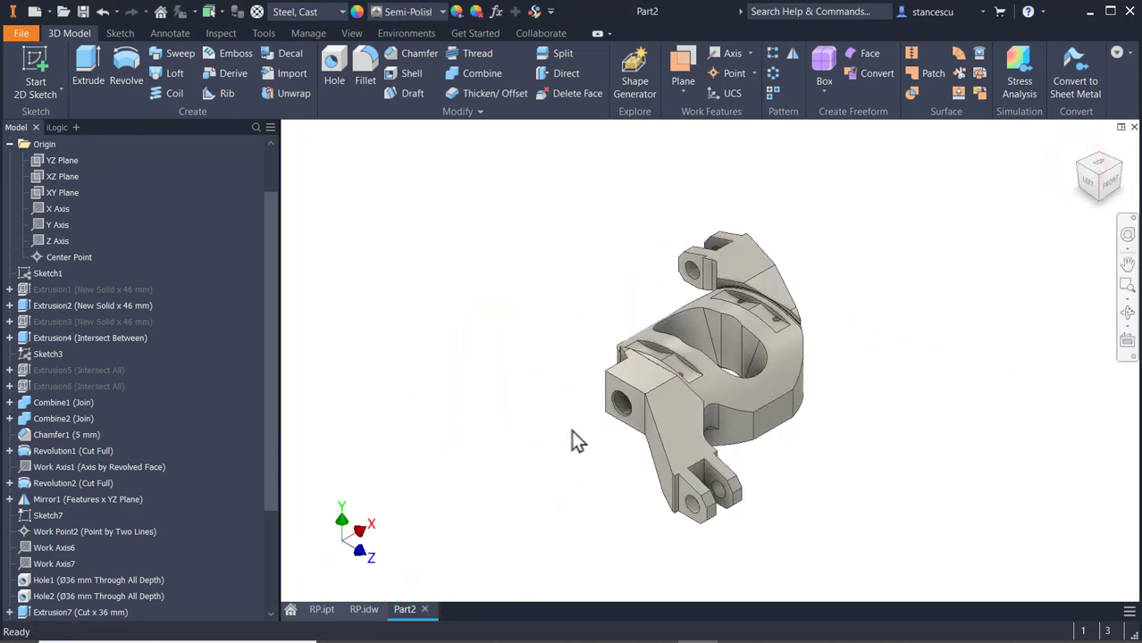
left_click(638, 409)
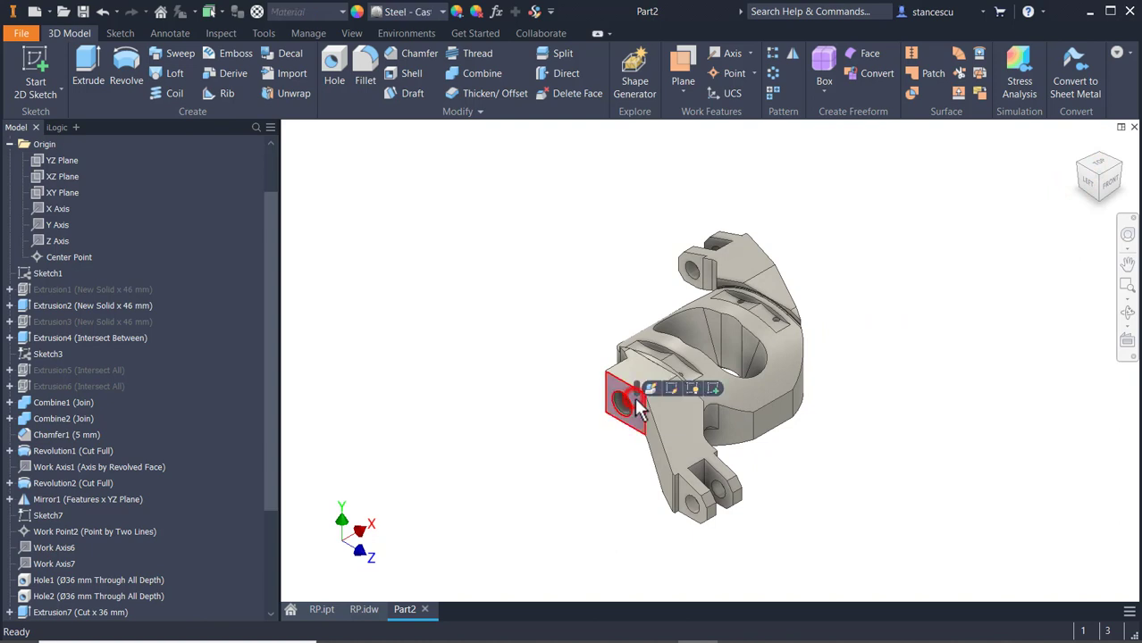
left_click(711, 390)
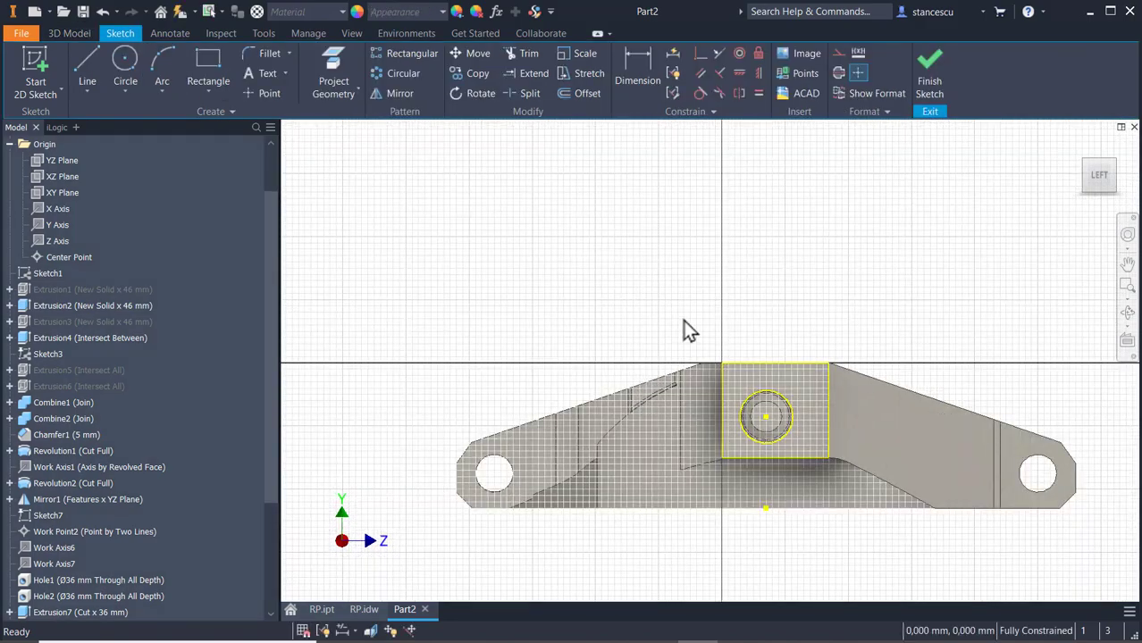
Sketch a slanted line from the boss face's left edge, continued by a tangent arc ending on its top edge
left_click(85, 65)
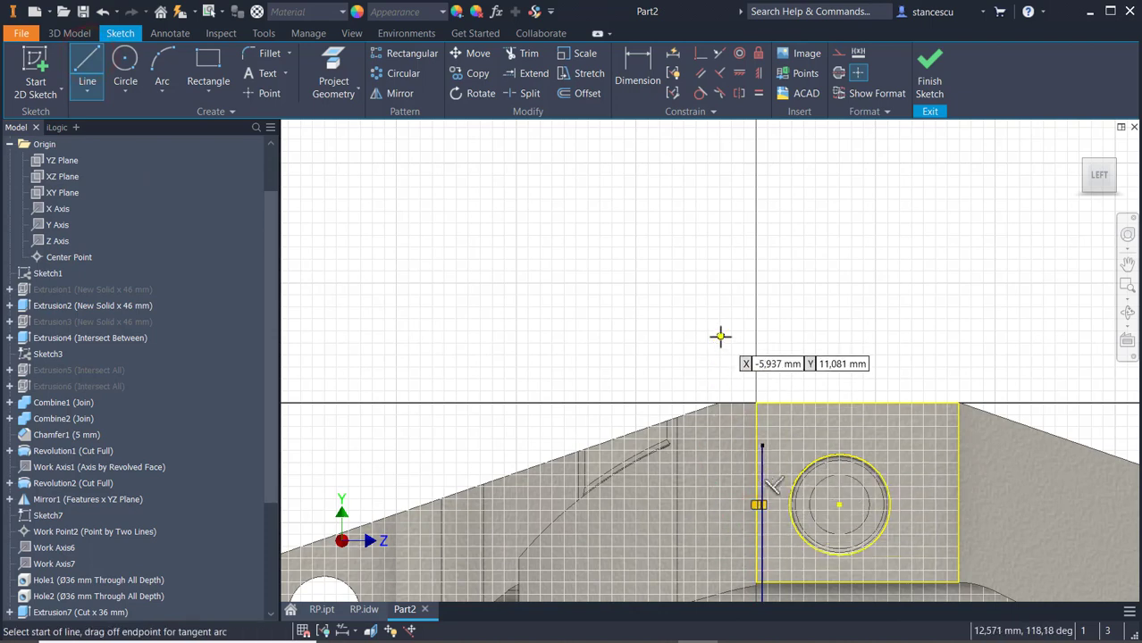
key("ctrl+z")
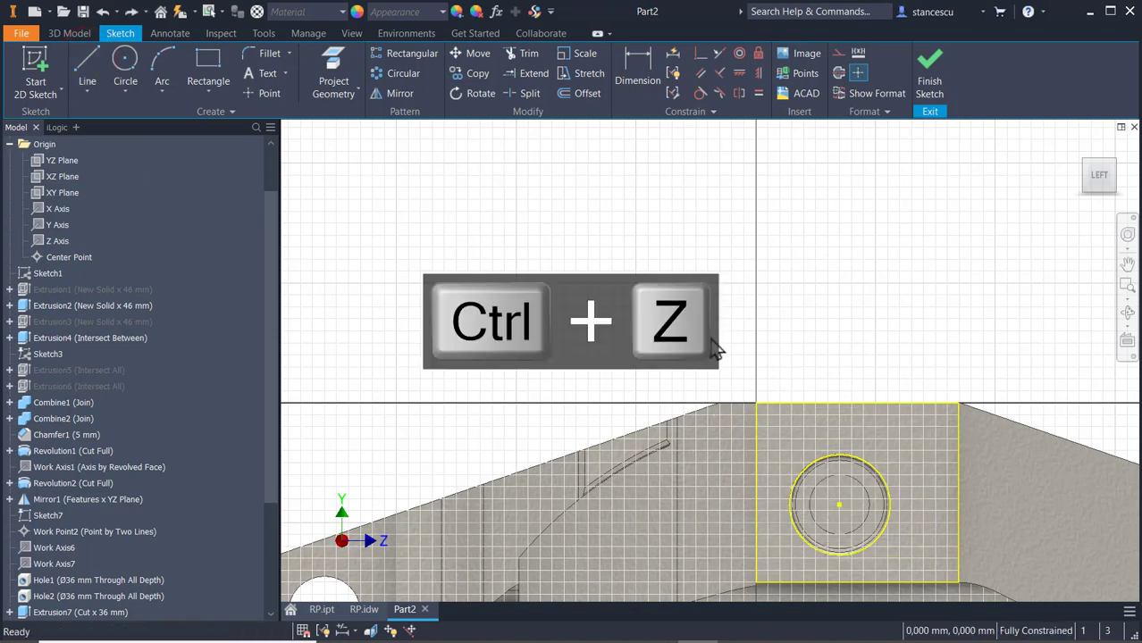
left_click(86, 51)
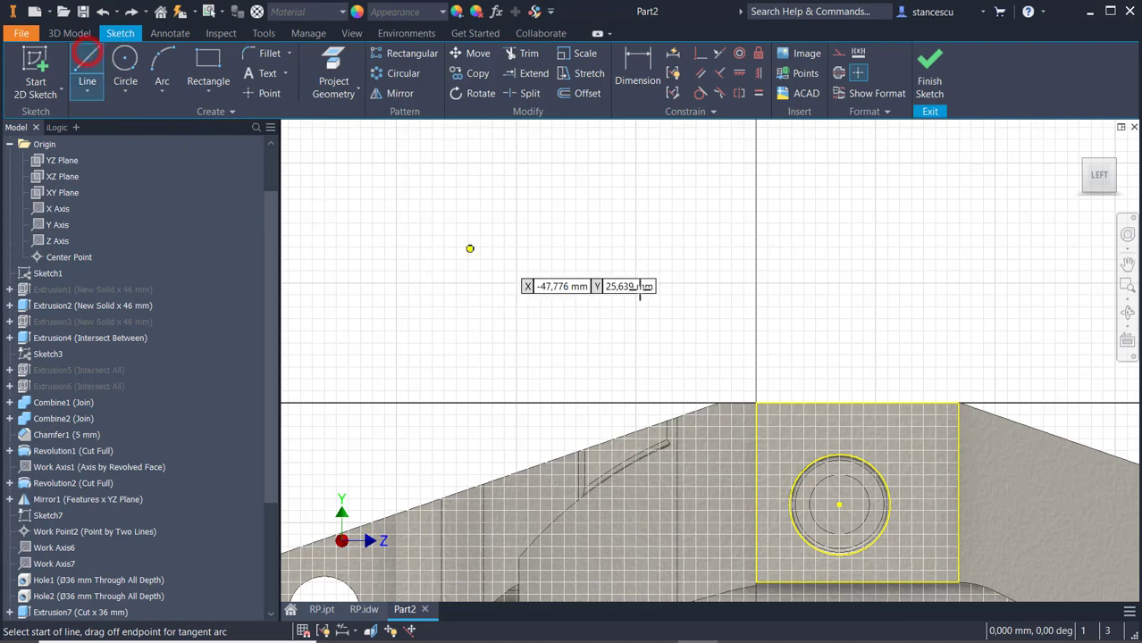
left_click(753, 532)
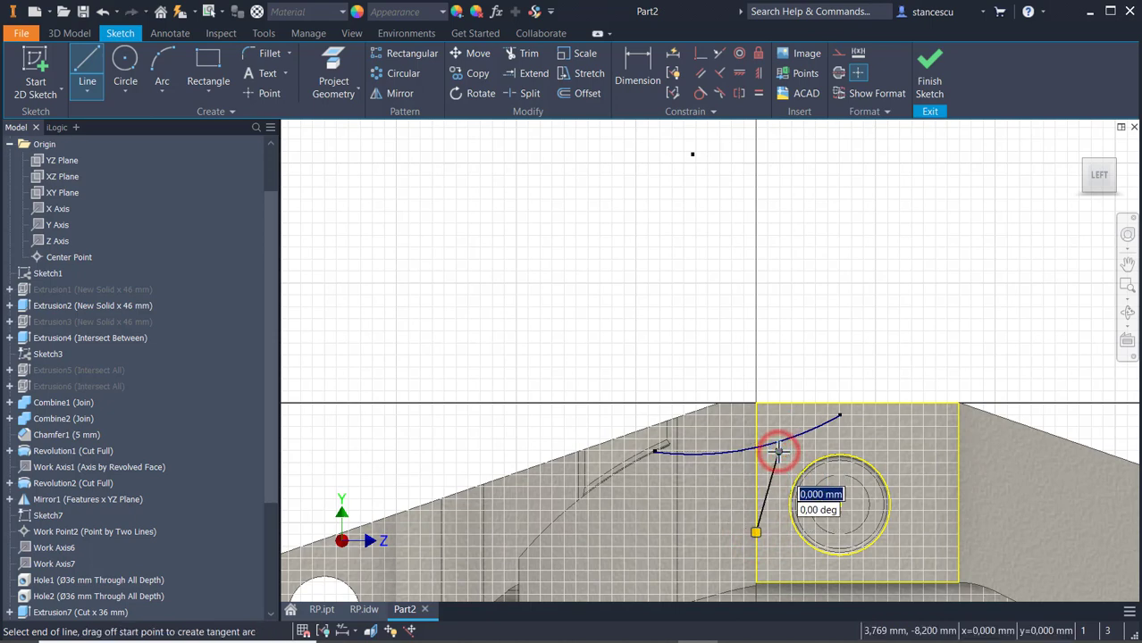
left_click_drag(783, 440, 840, 403)
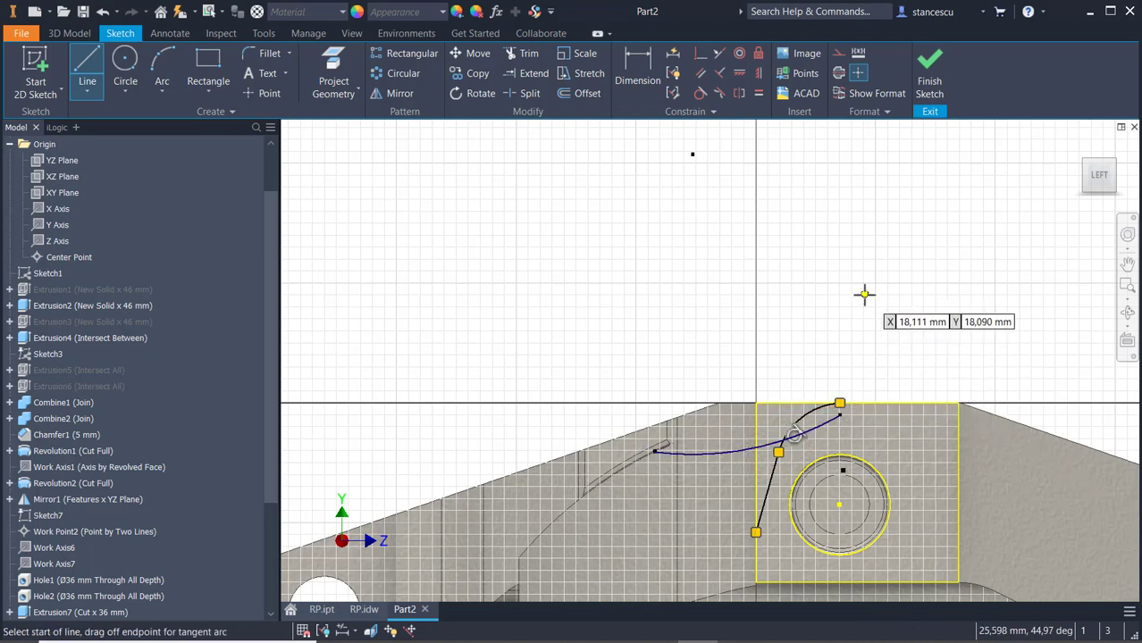
Make the arc tangent to the top edge of the boss face
left_click(700, 93)
left_click(798, 425)
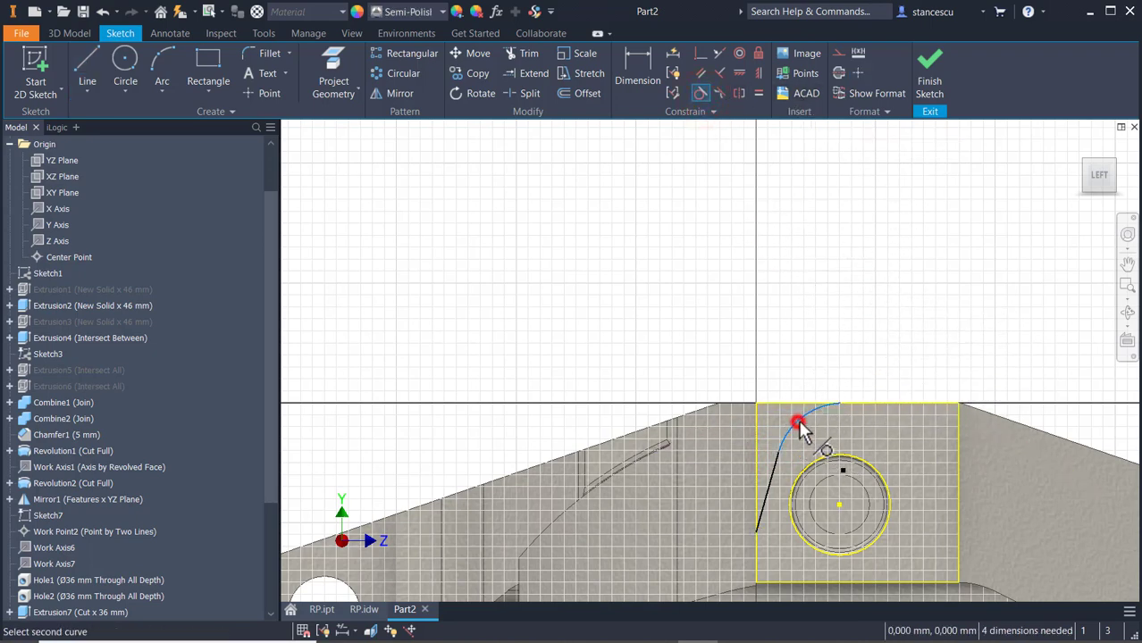
left_click(797, 403)
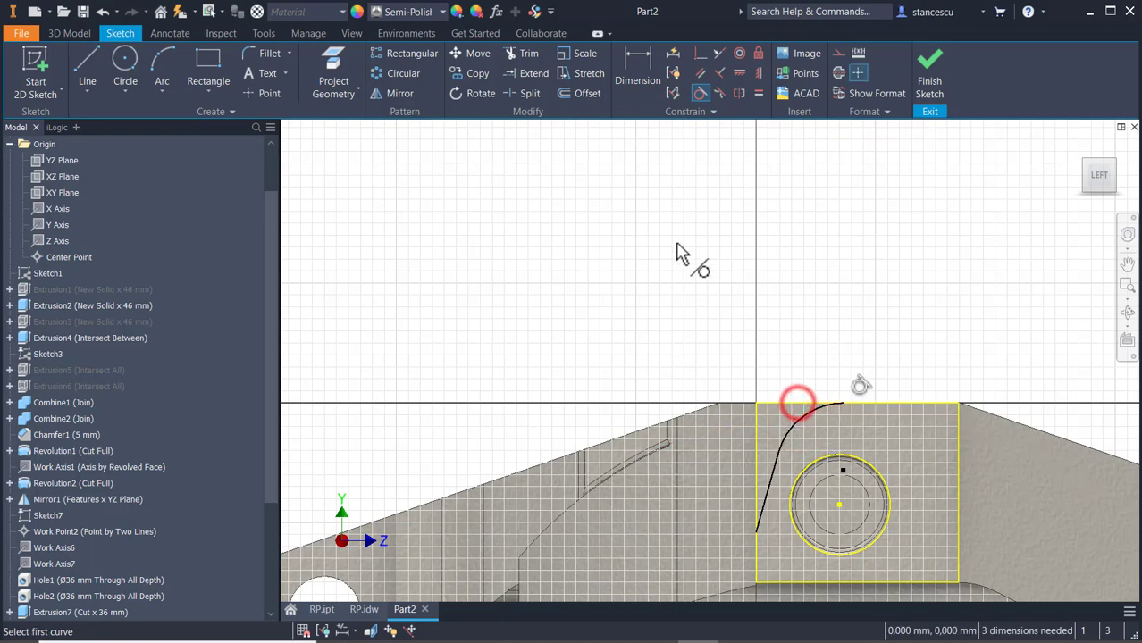
Dimension the arc's radius as 10 mm
left_click(642, 64)
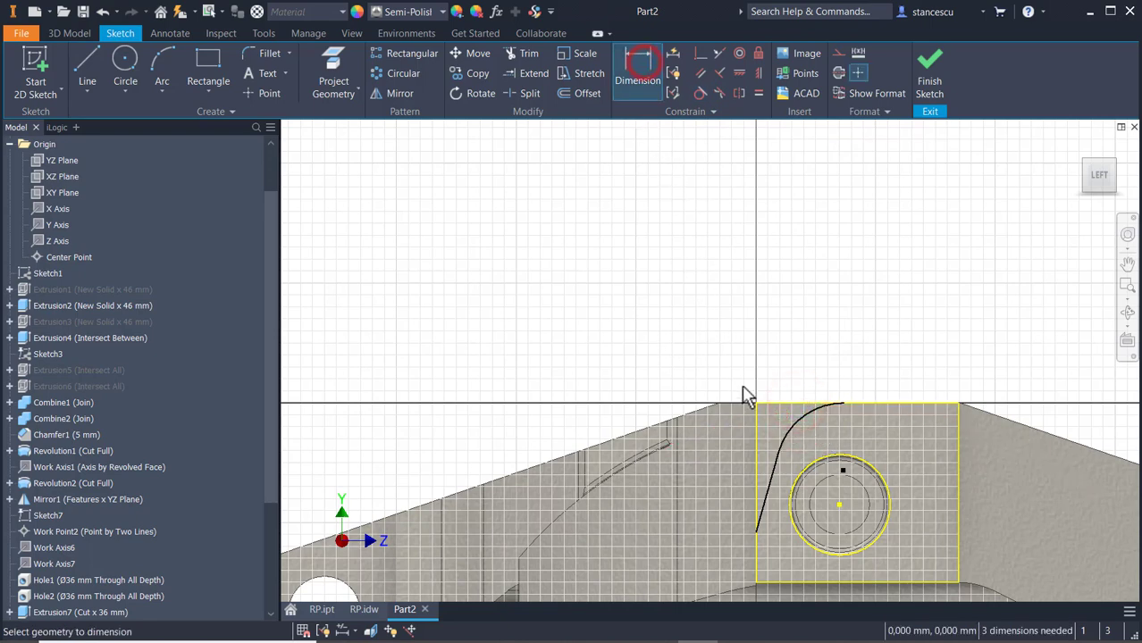
left_click(798, 426)
left_click(742, 313)
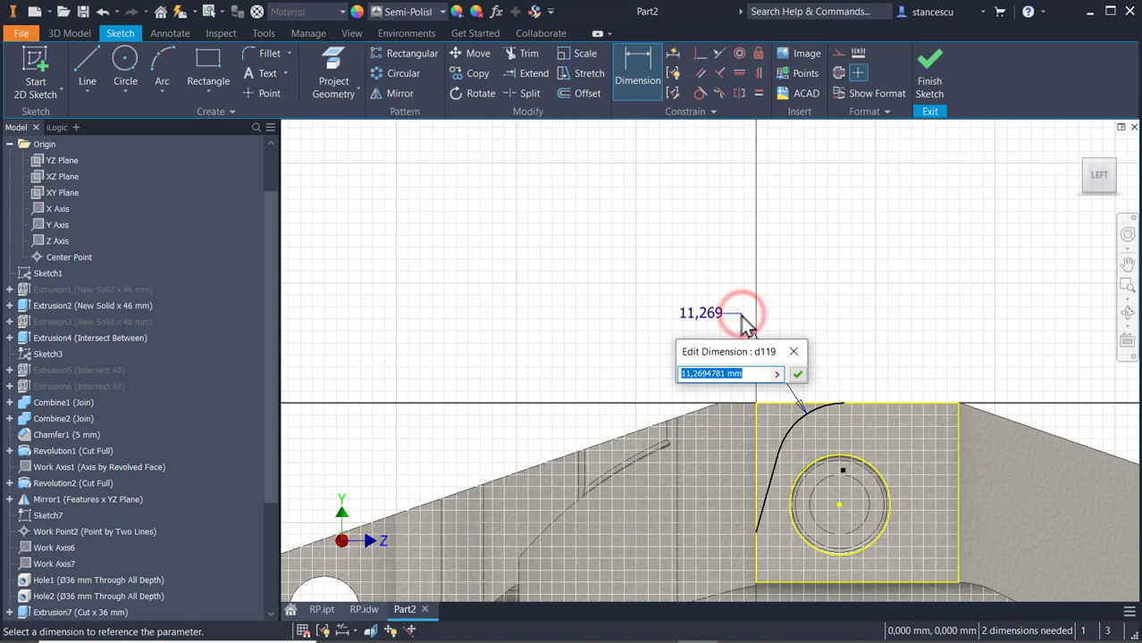
type("10")
key("Return")
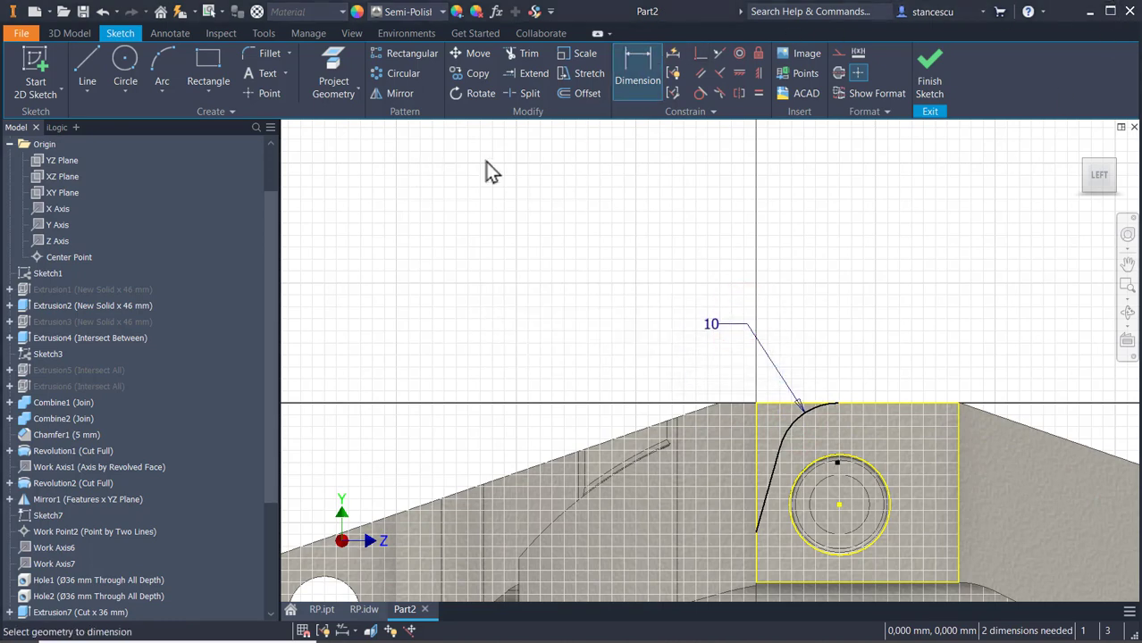
Dimension the angle between the slanted line and the boss face's left edge as 20 degrees
left_click(776, 468)
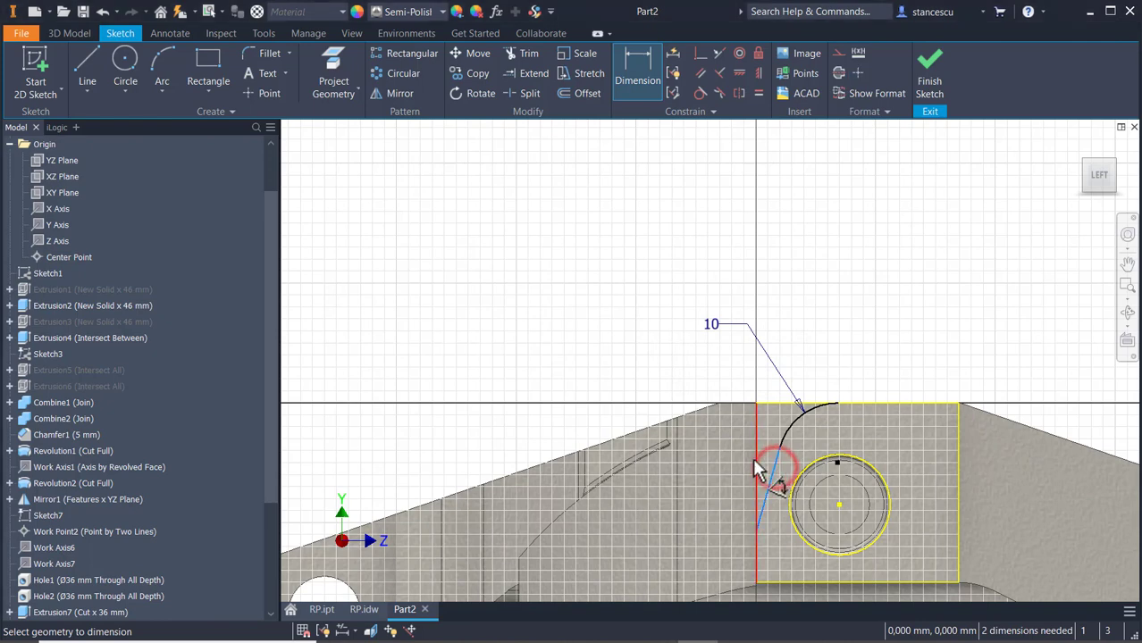
left_click(754, 455)
left_click(784, 278)
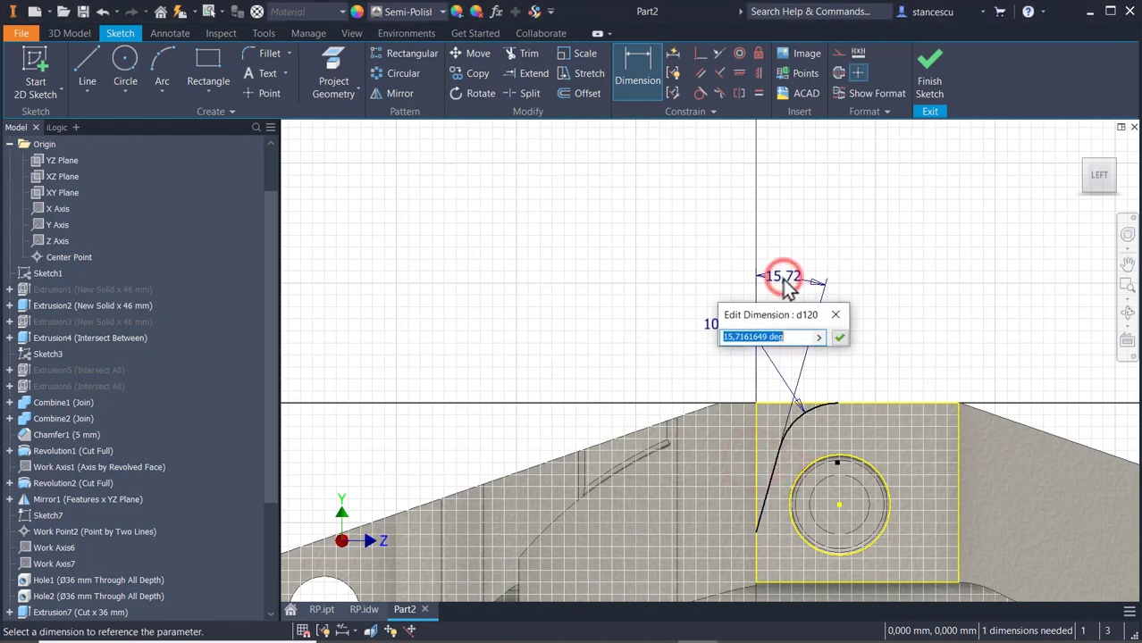
type("20")
key("Return")
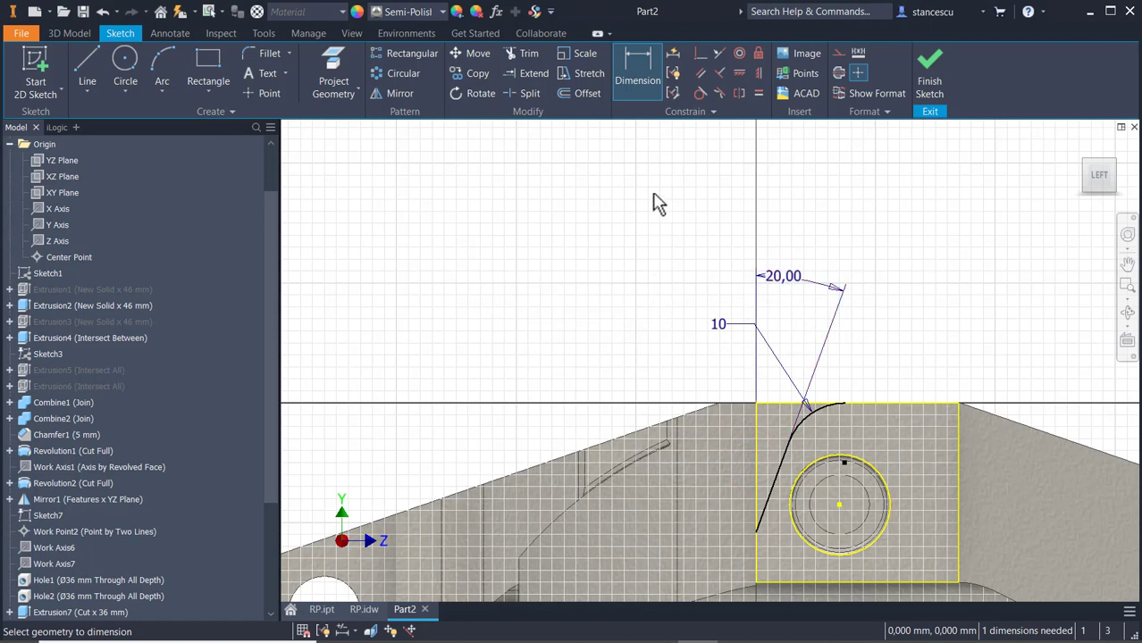
scroll(760, 461, "up", 4)
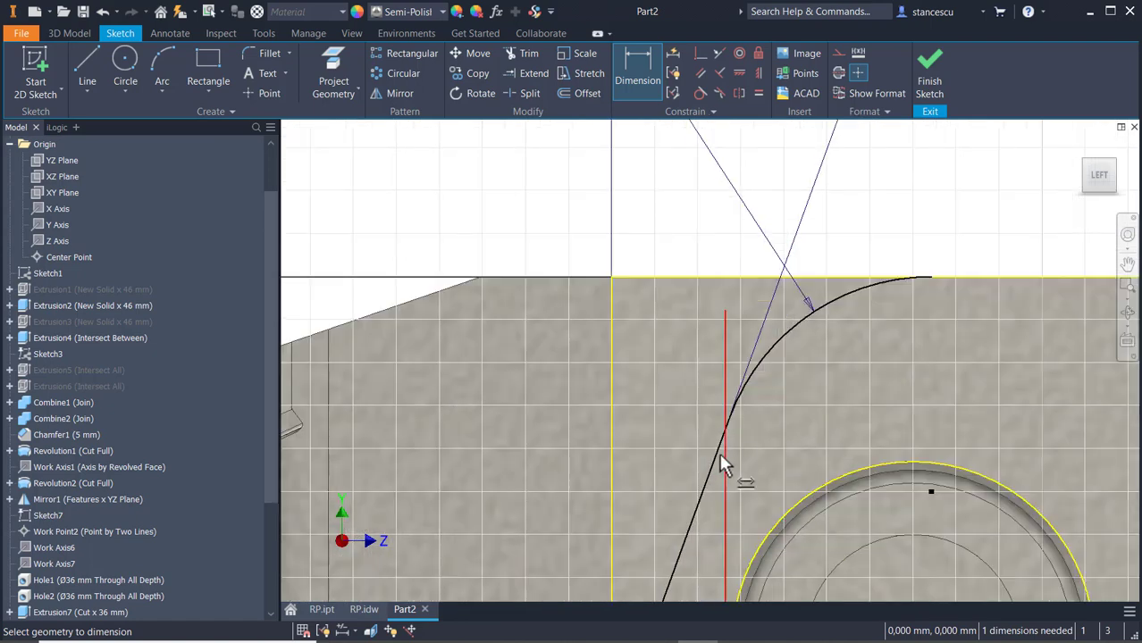
left_click(714, 464)
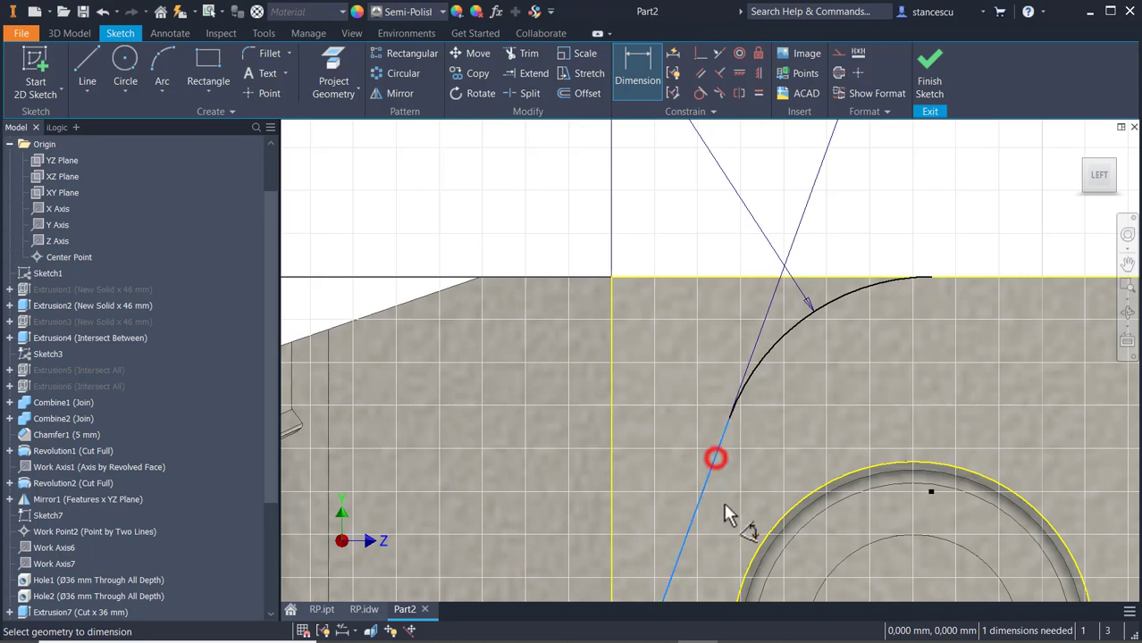
left_click(770, 564)
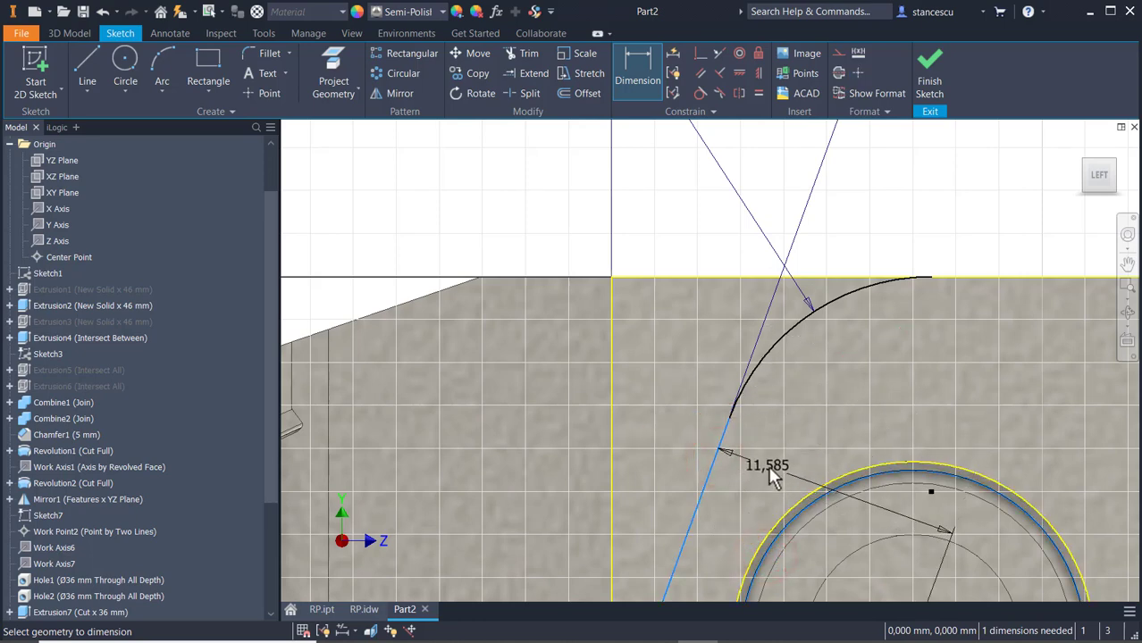
key("Escape")
Dimension the slanted line 3.5 mm from the near side of the bore circle and finish the sketch
middle_click_drag(807, 401, 879, 222)
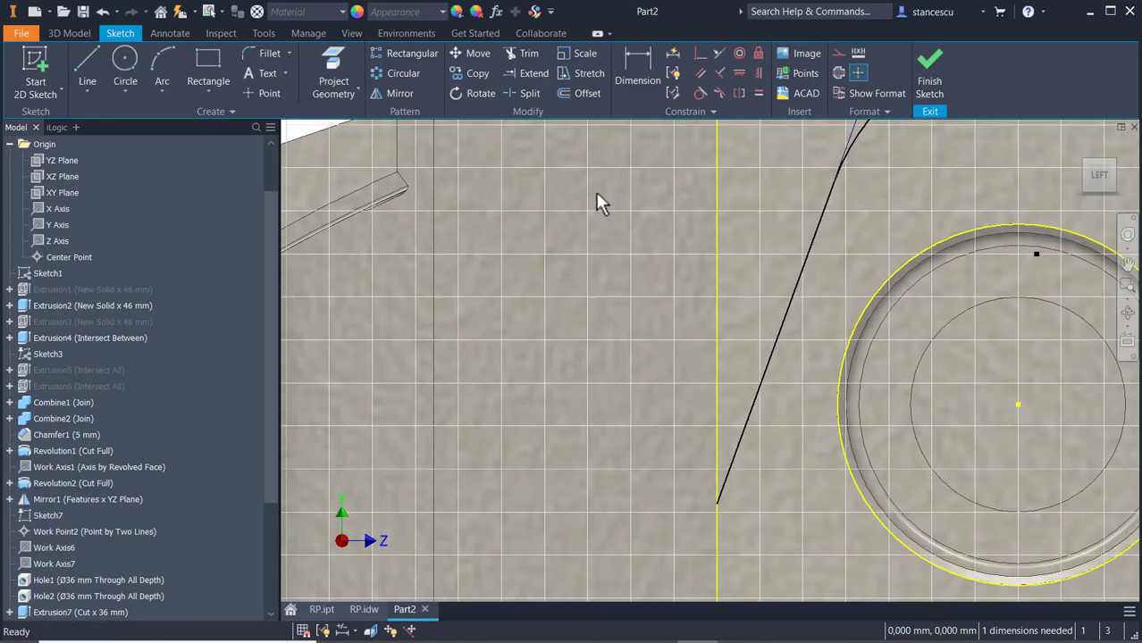
left_click(625, 100)
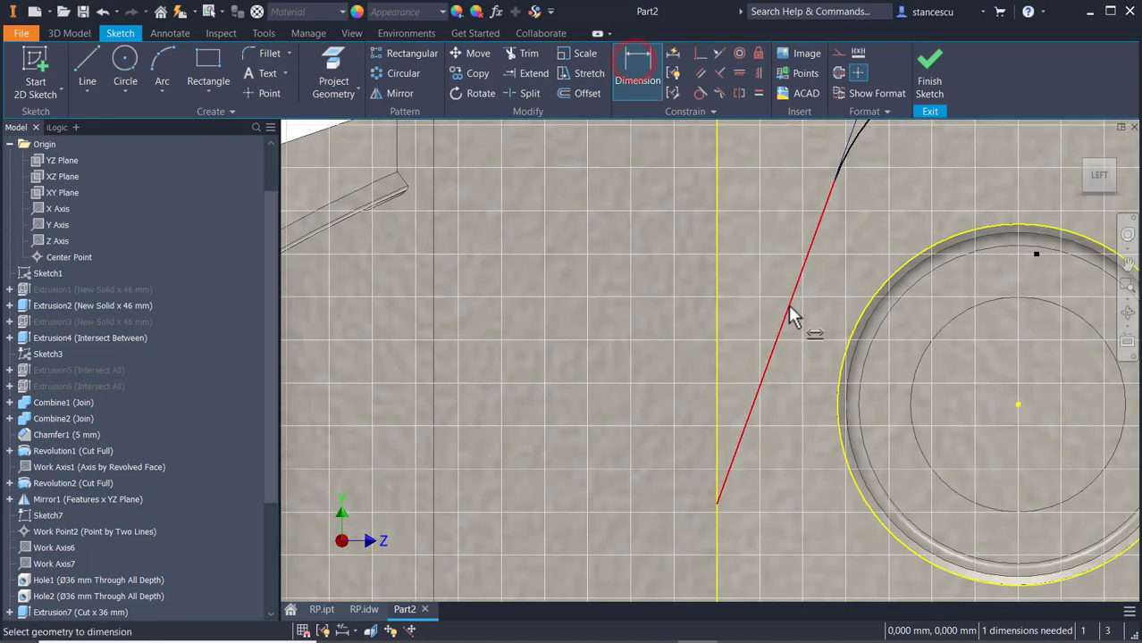
left_click(789, 308)
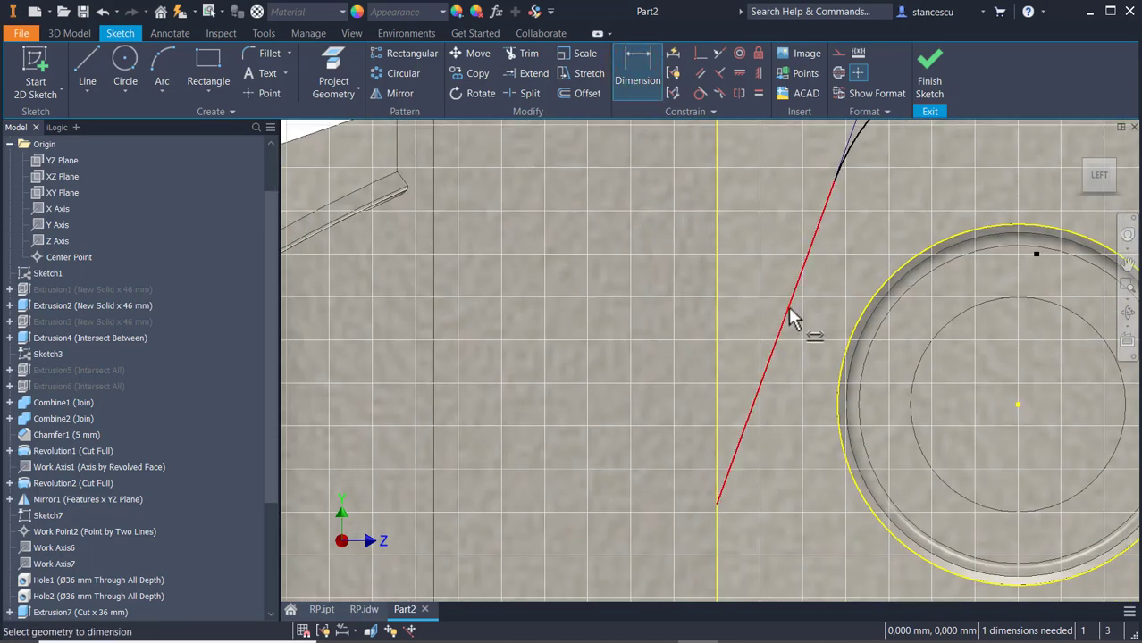
left_click(857, 344)
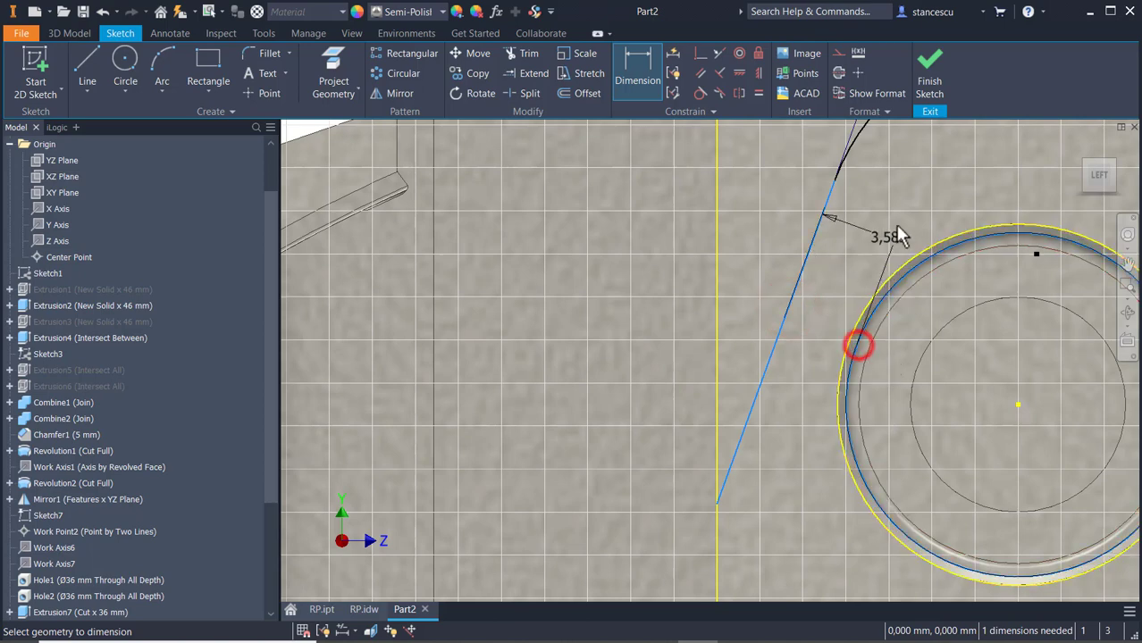
middle_click_drag(863, 287, 720, 577)
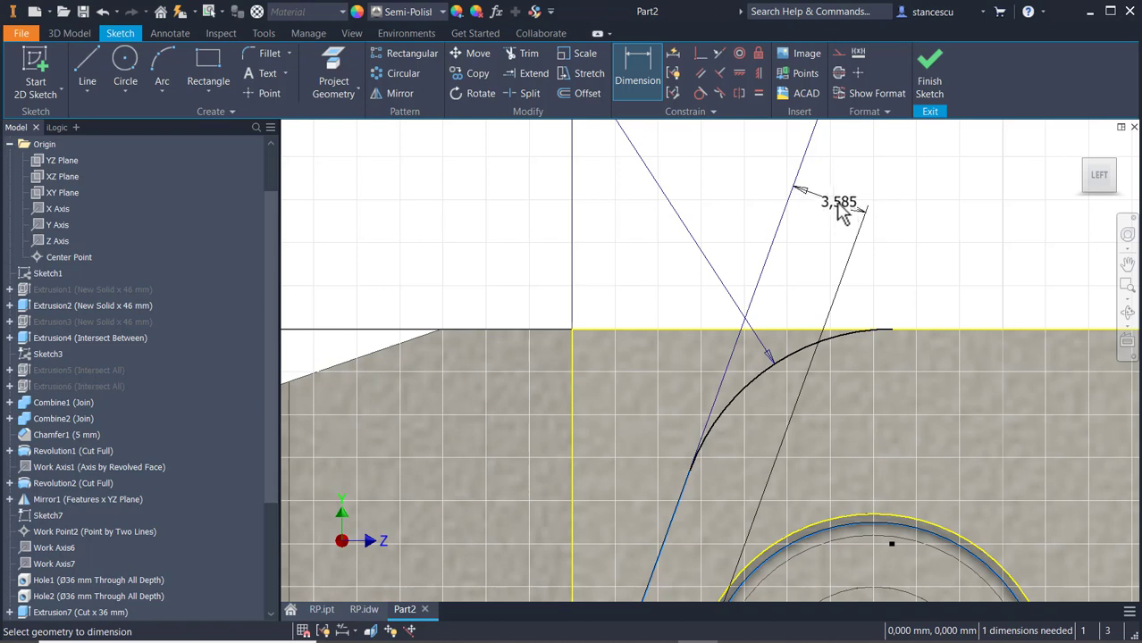
left_click(838, 205)
type("3.5")
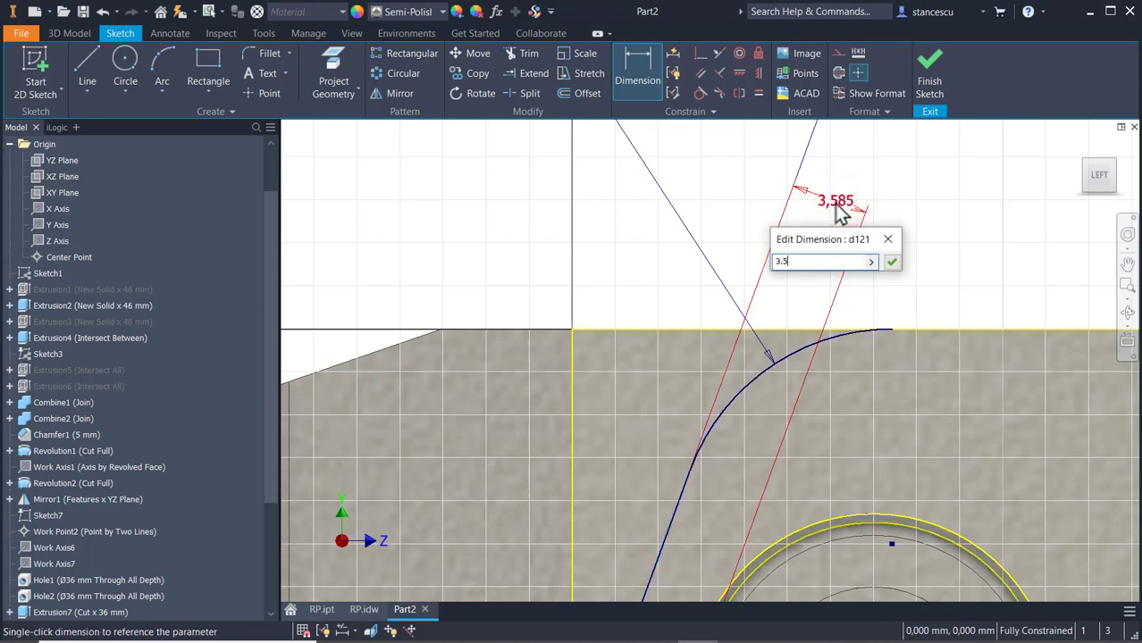
key("Return")
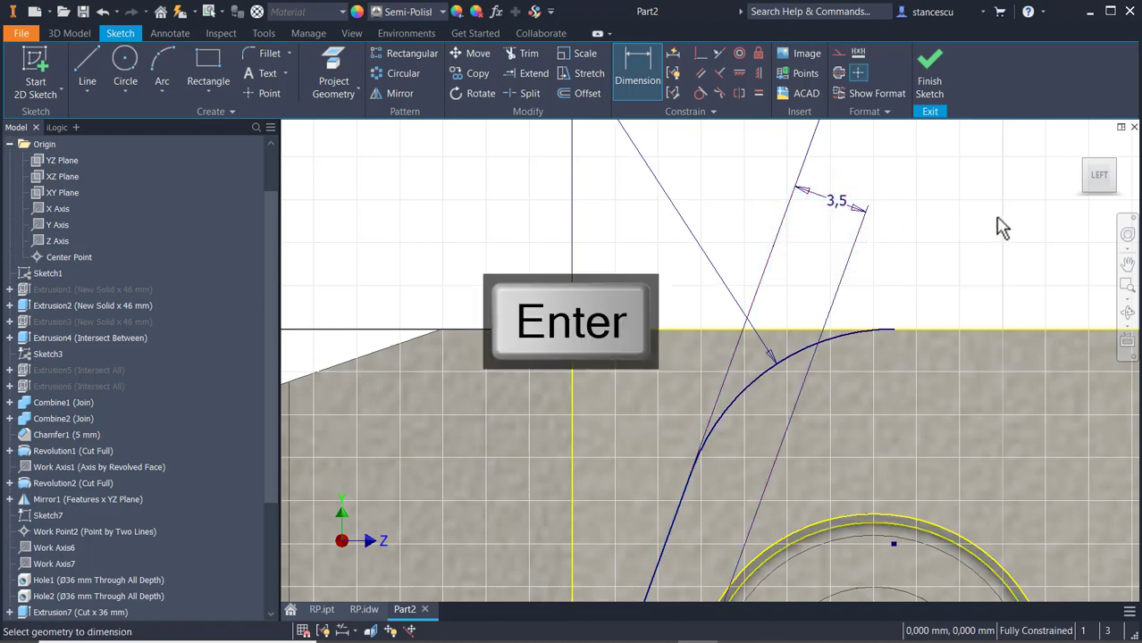
left_click(933, 82)
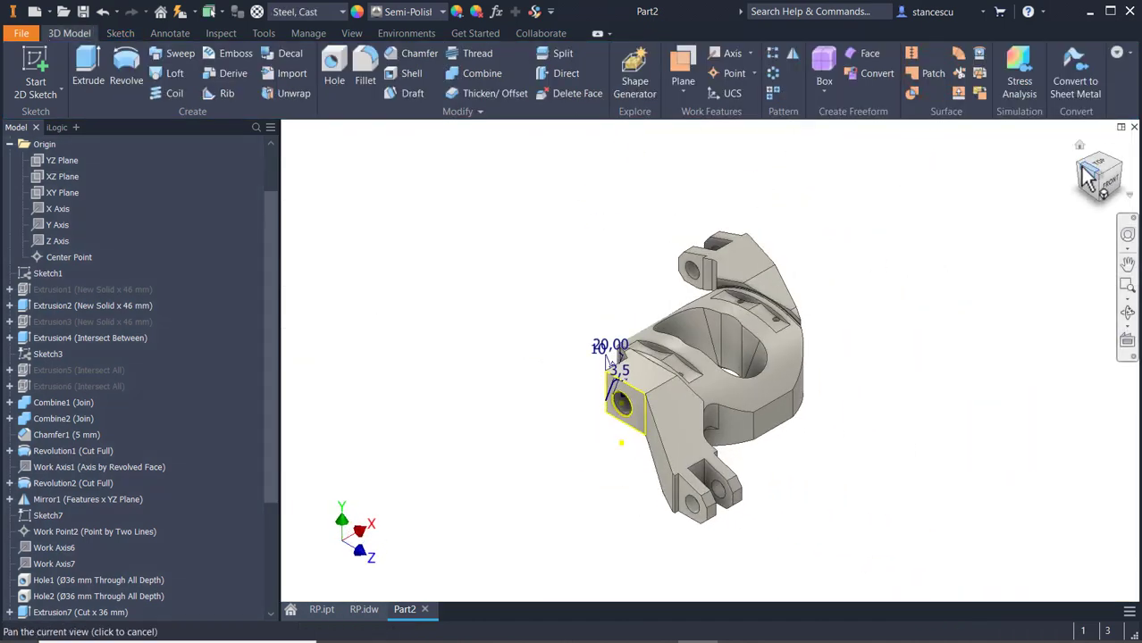
Check the finished boss in RP.ipt, and in Part2 cut-extrude the corner profile up to the flat face behind the boss
left_click(1080, 164)
scroll(783, 432, "up", 5)
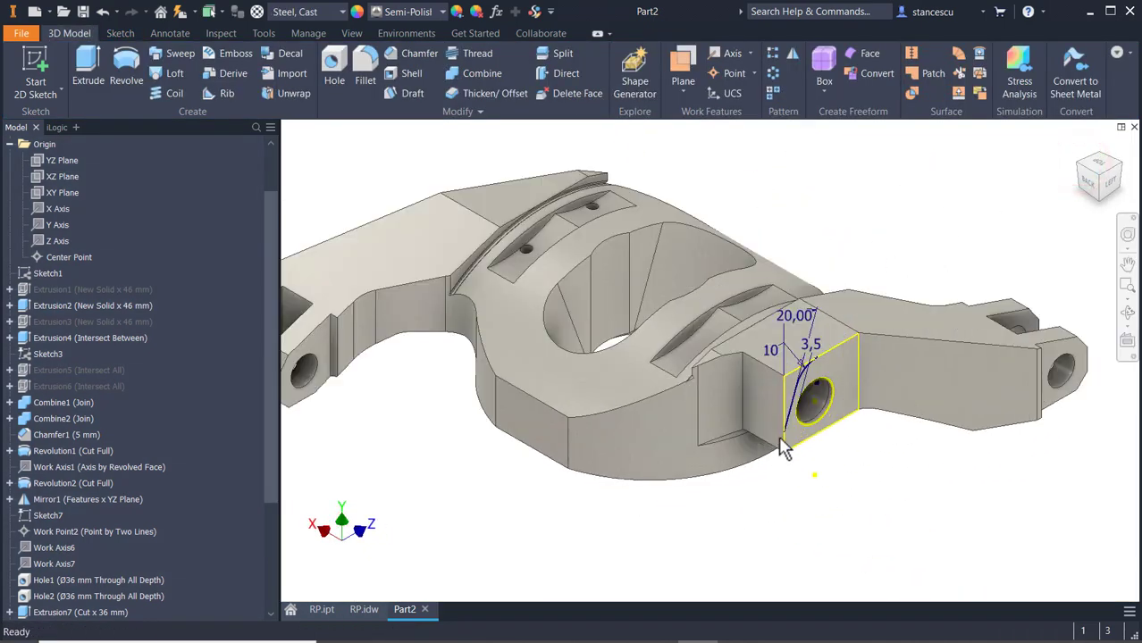
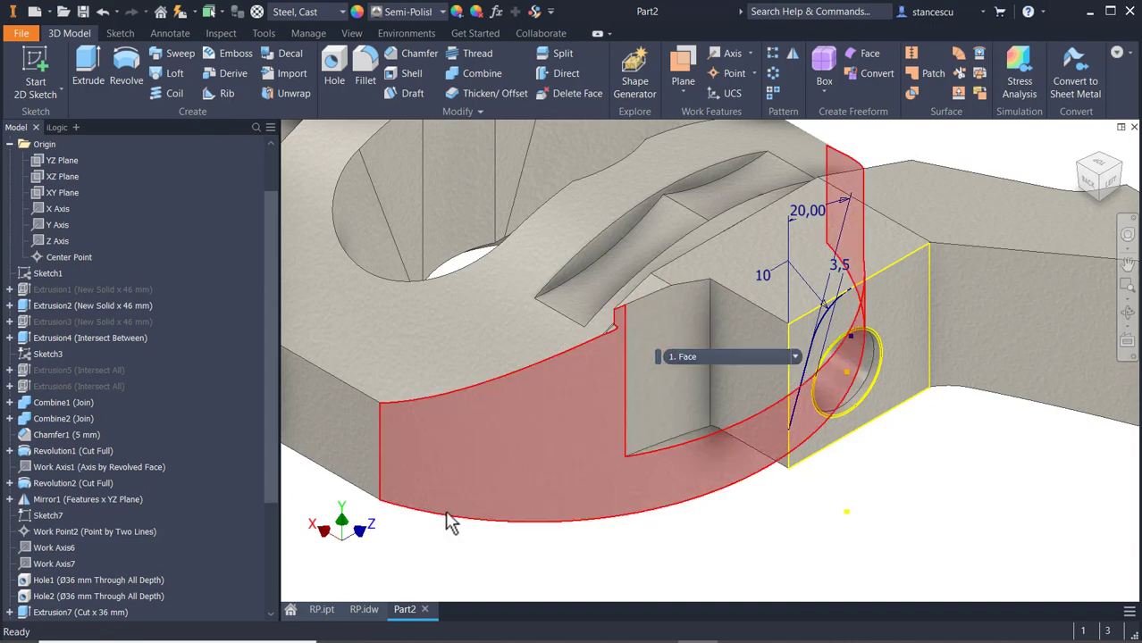
left_click(318, 611)
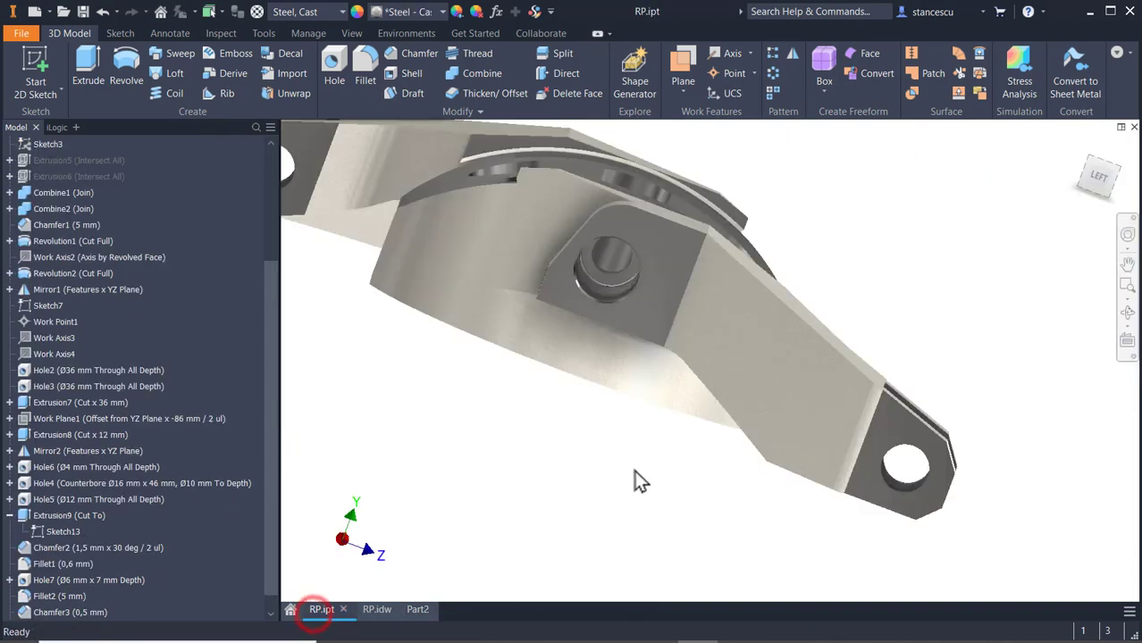
middle_click_drag(604, 466, 683, 471, "shift")
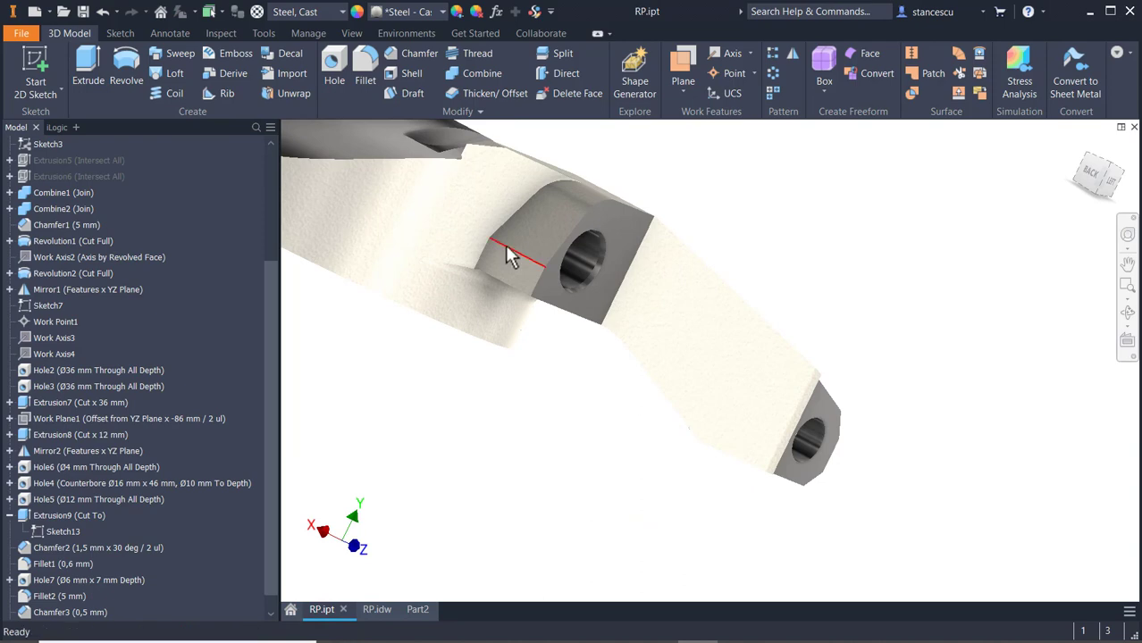
middle_click_drag(510, 250, 667, 403)
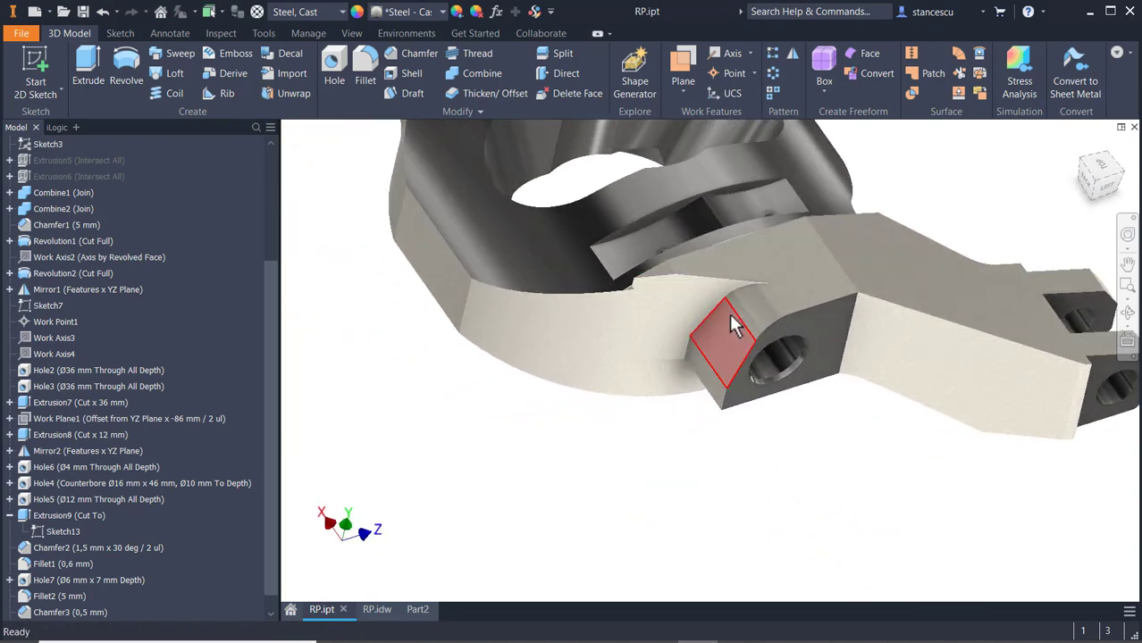
left_click(417, 610)
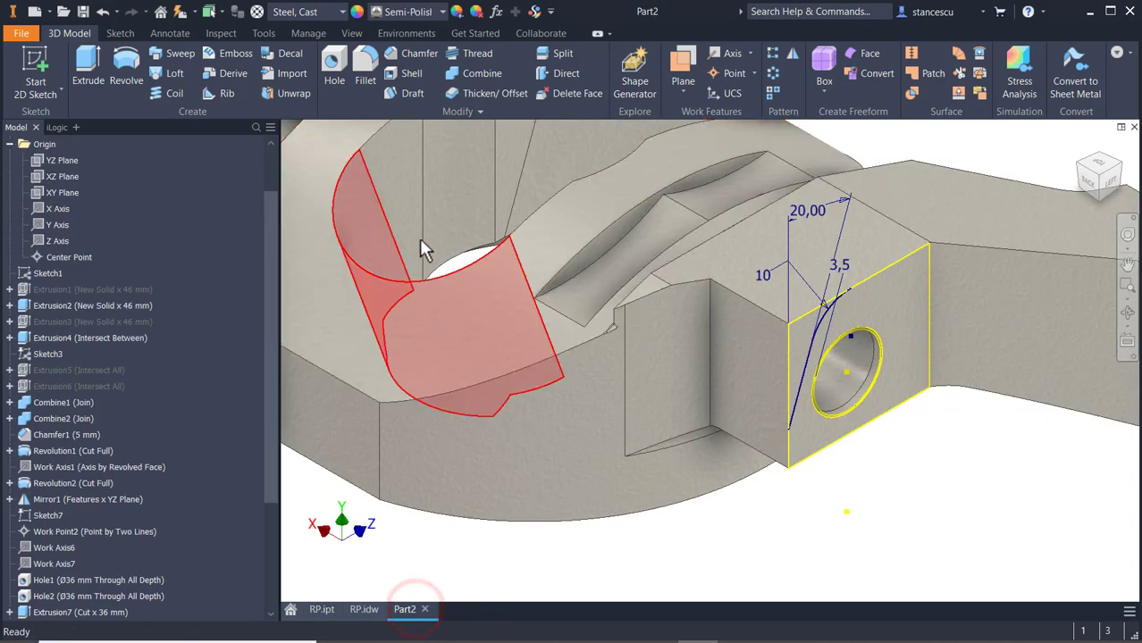
left_click(93, 70)
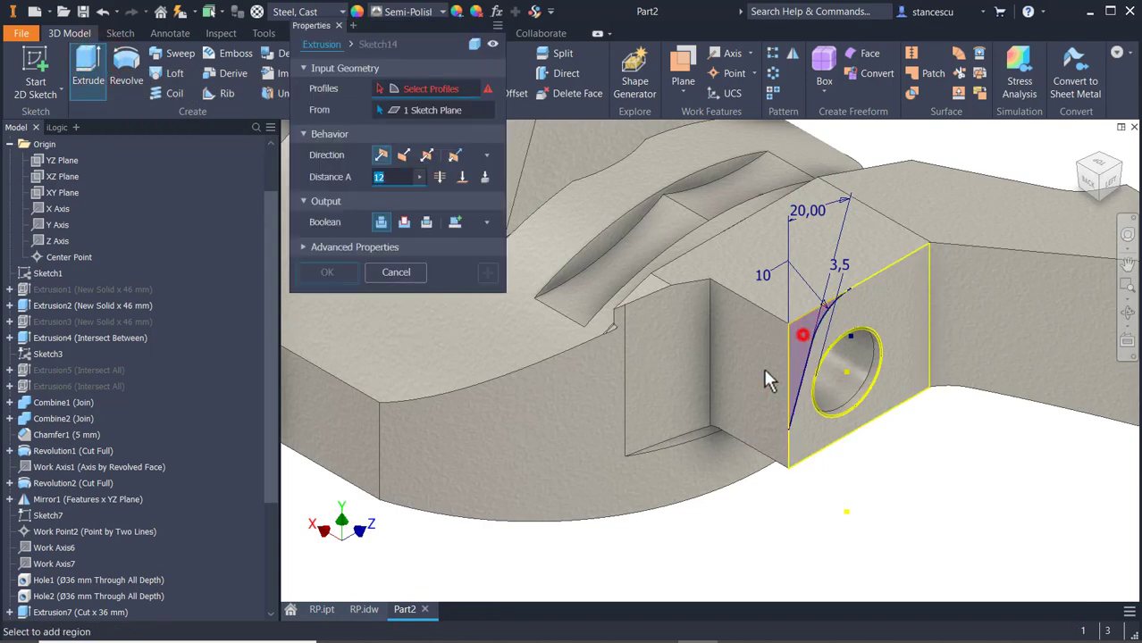
left_click(404, 222)
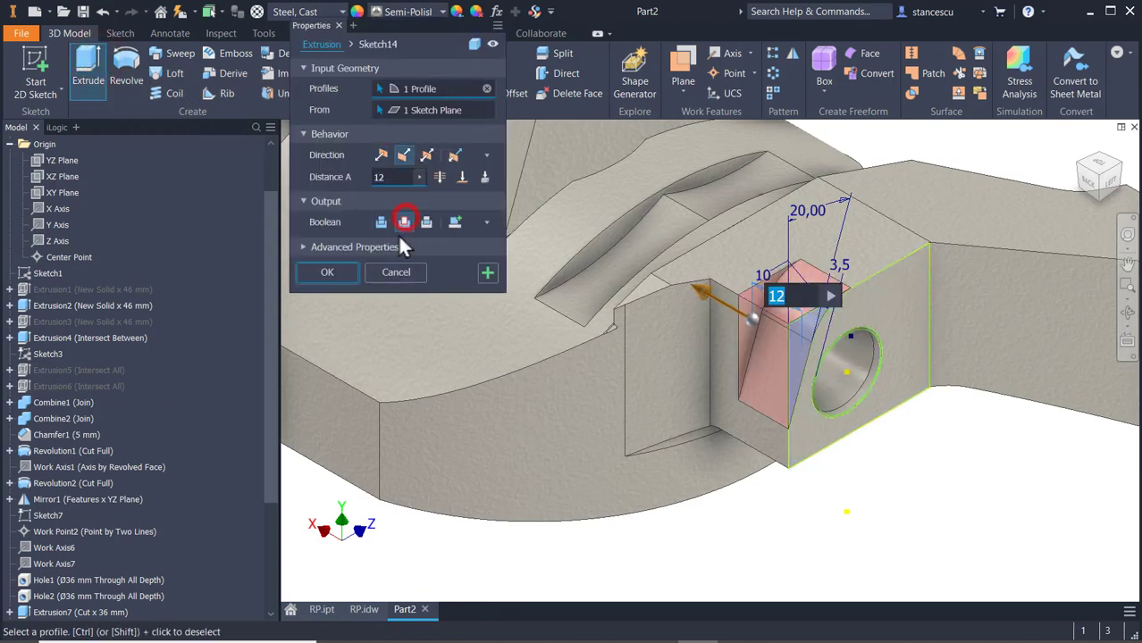
left_click(462, 177)
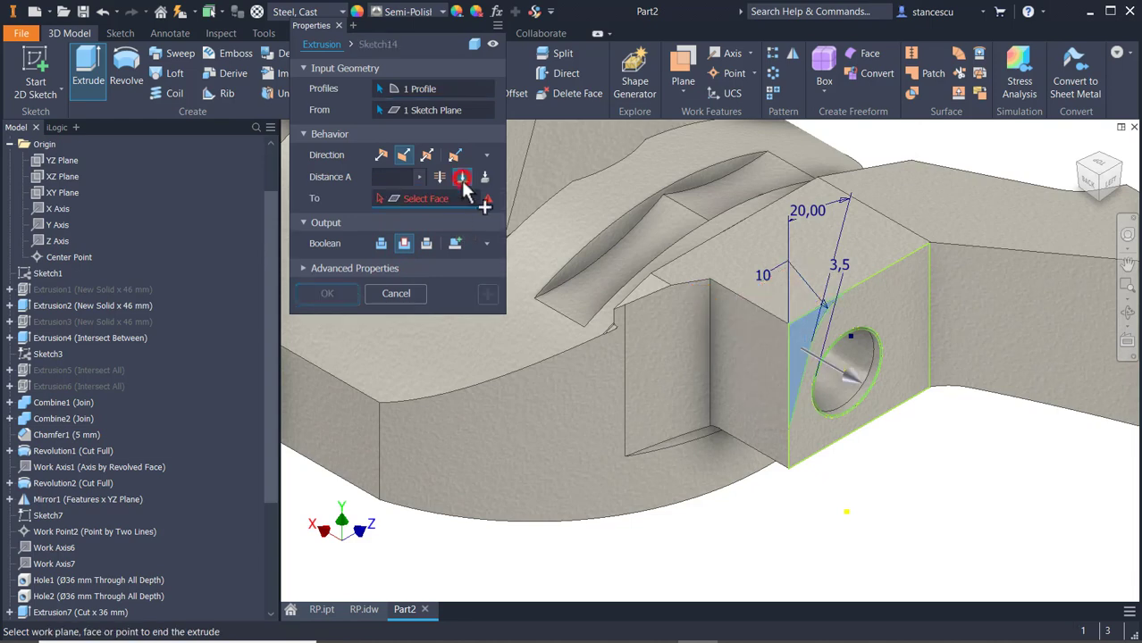
left_click(679, 325)
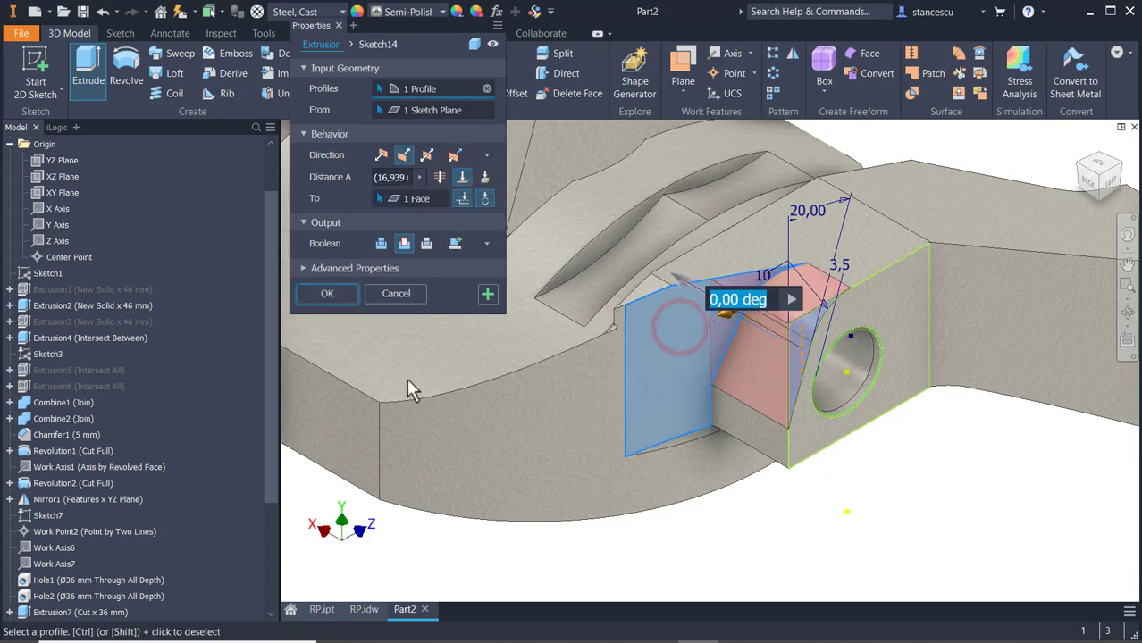
left_click(351, 293)
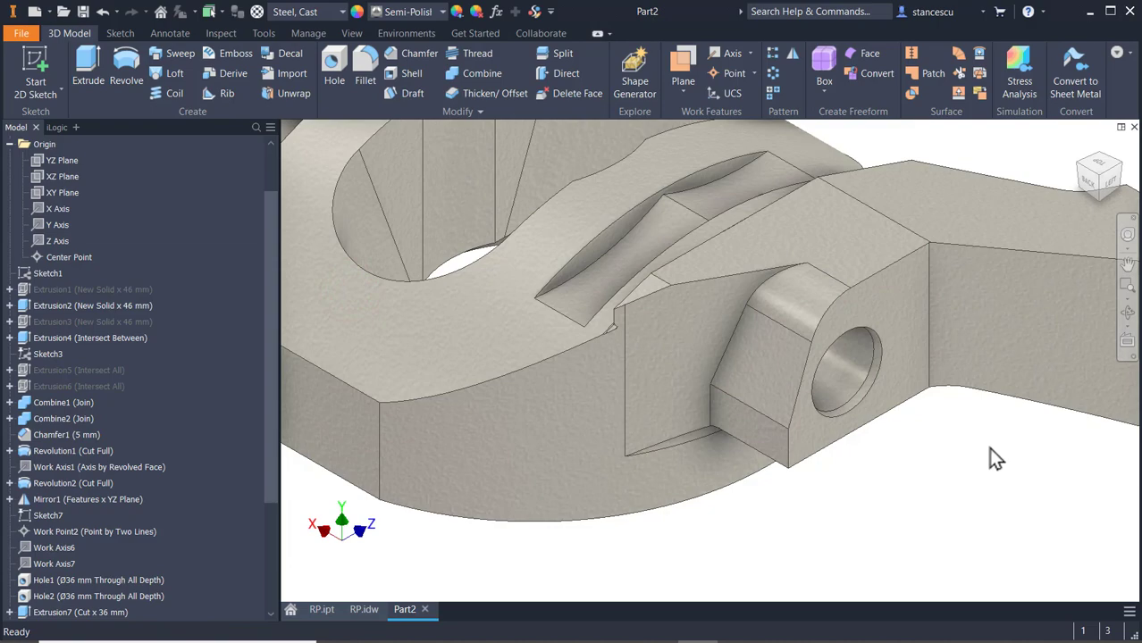
Examine the hole spacing, diameter, depth and chamfer in section A-A of the RP.idw drawing
key("F6")
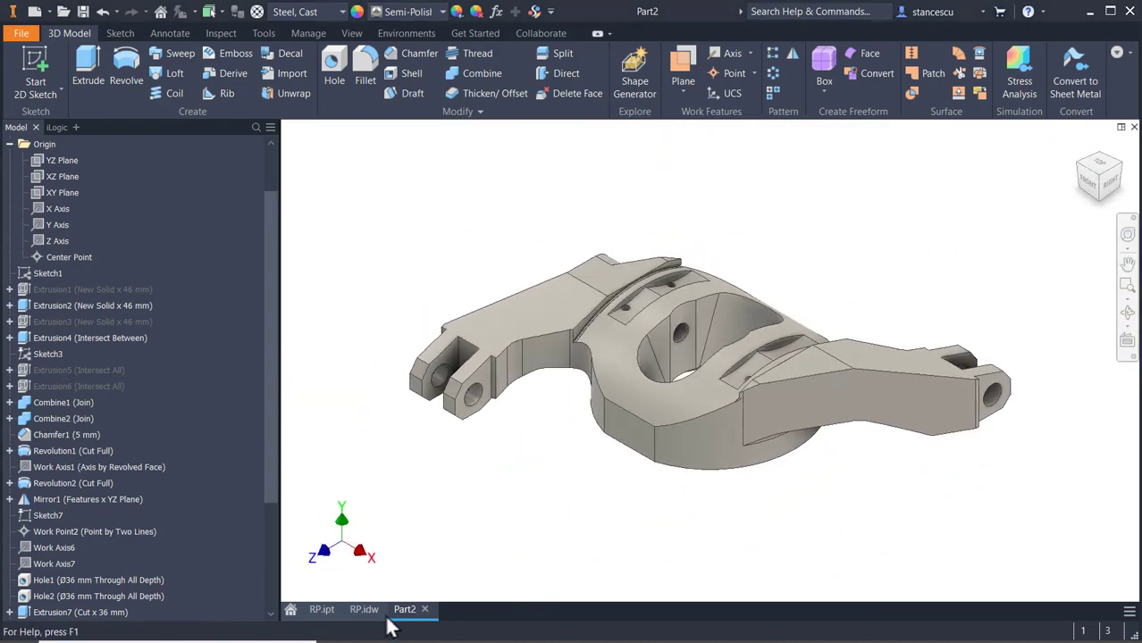
left_click(367, 611)
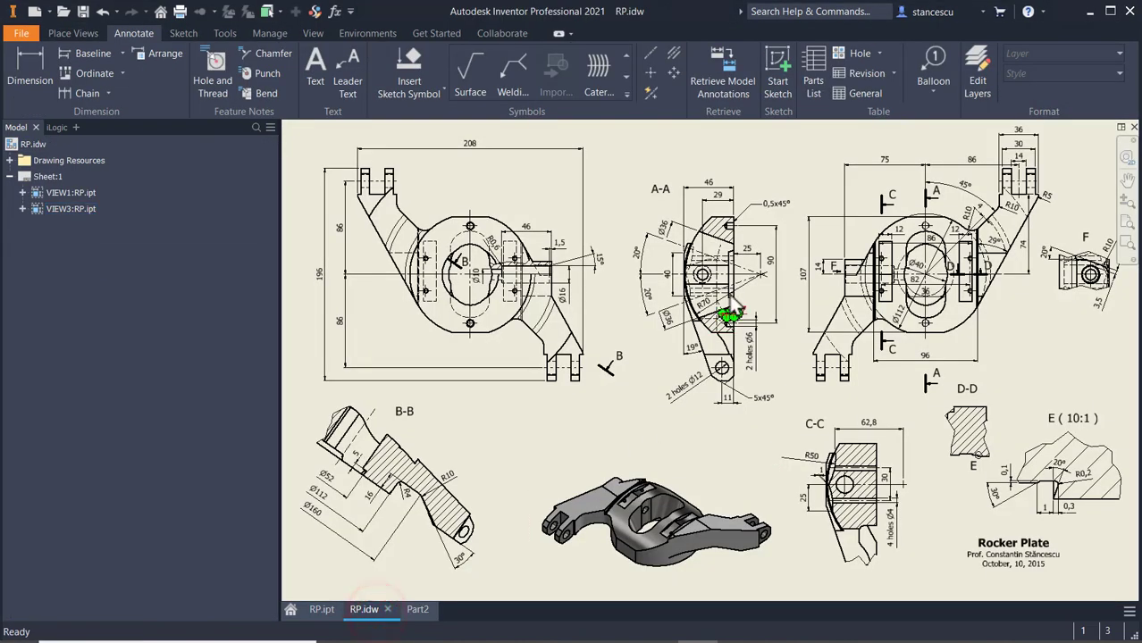
scroll(742, 168, "up", 3)
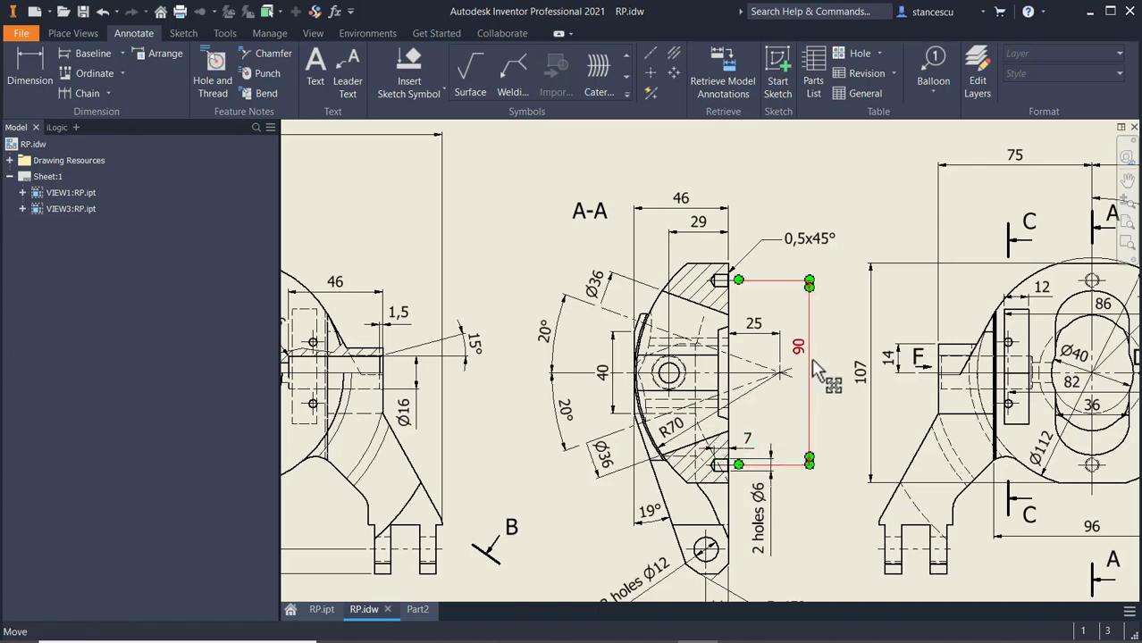
middle_click_drag(560, 416, 716, 412)
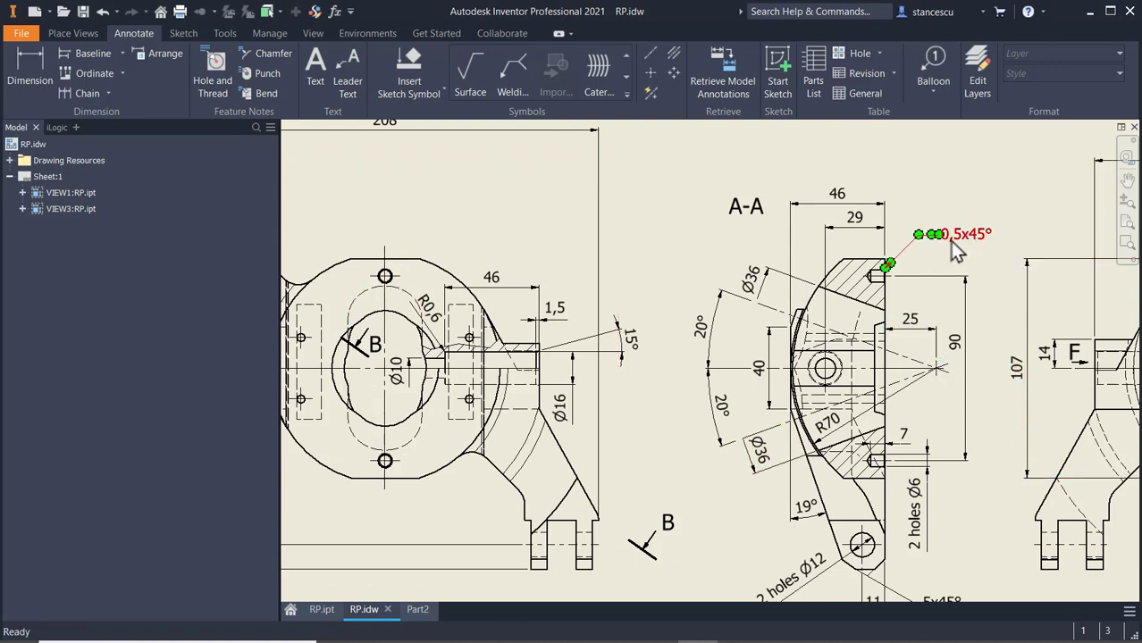
scroll(950, 242, "up", 3)
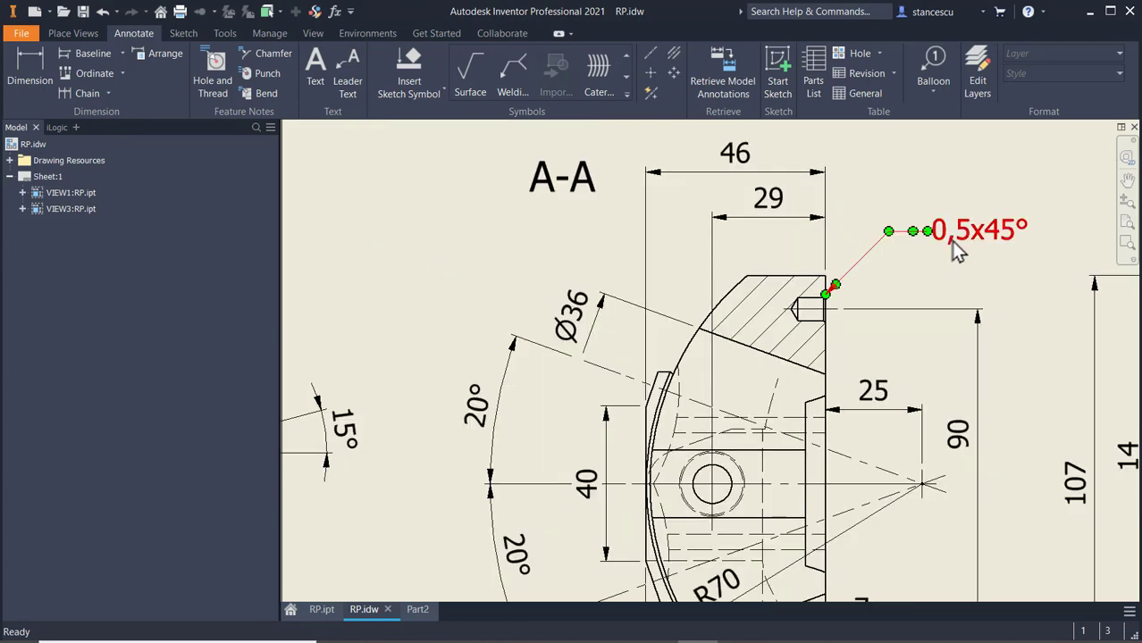
scroll(848, 281, "up", 3)
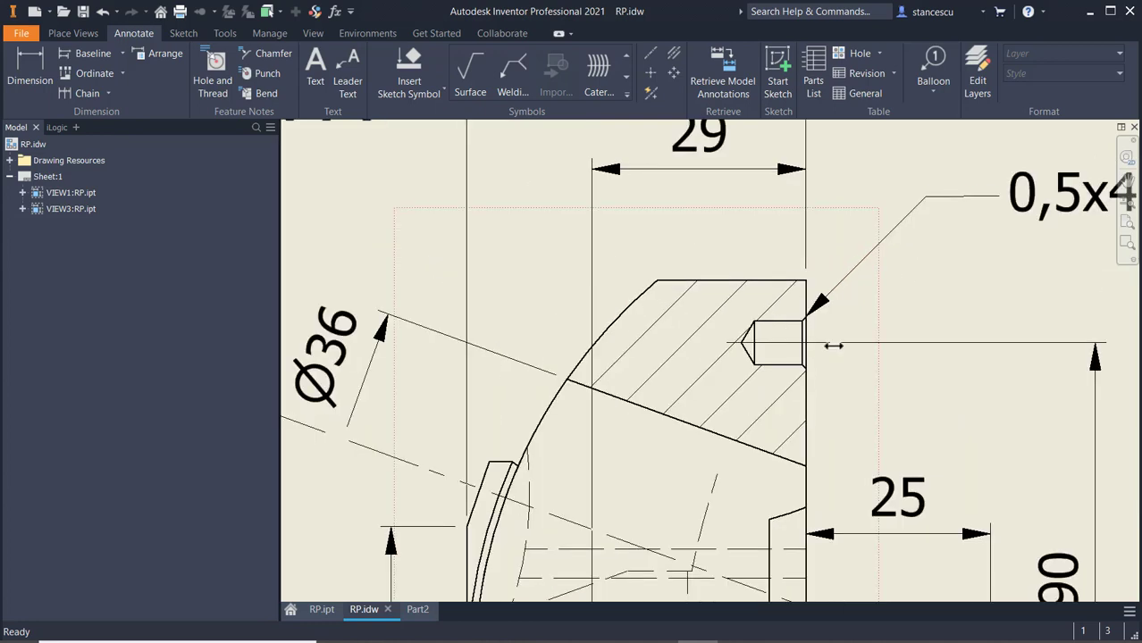
Set the arrowhead of the 0,5x45° chamfer leader in section A-A to None
left_click(821, 305)
right_click(820, 304)
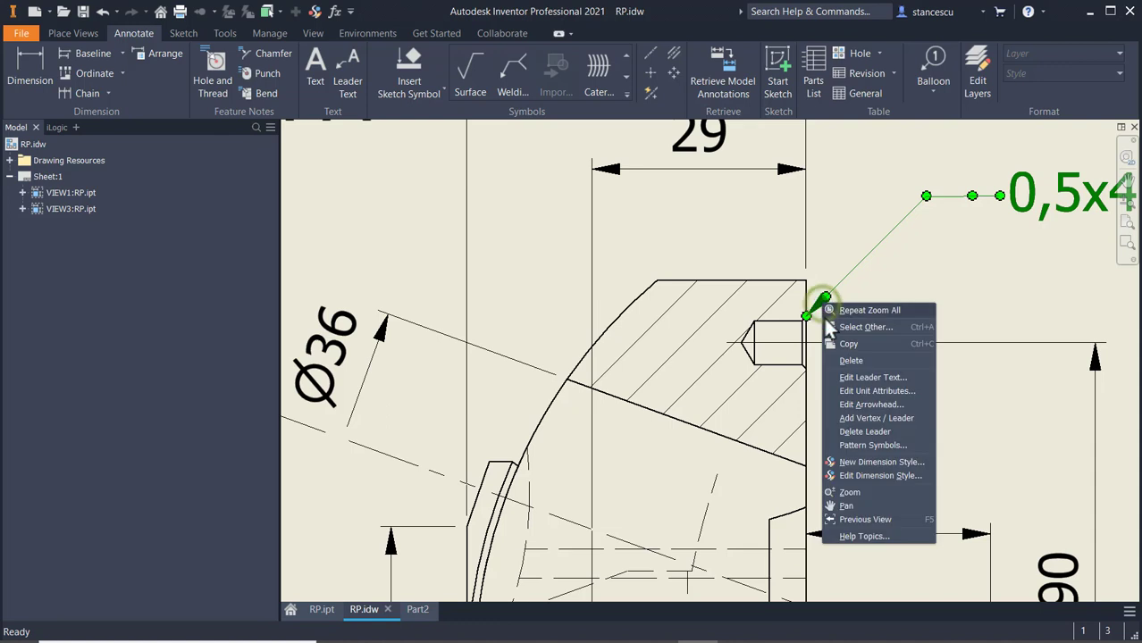
left_click(874, 404)
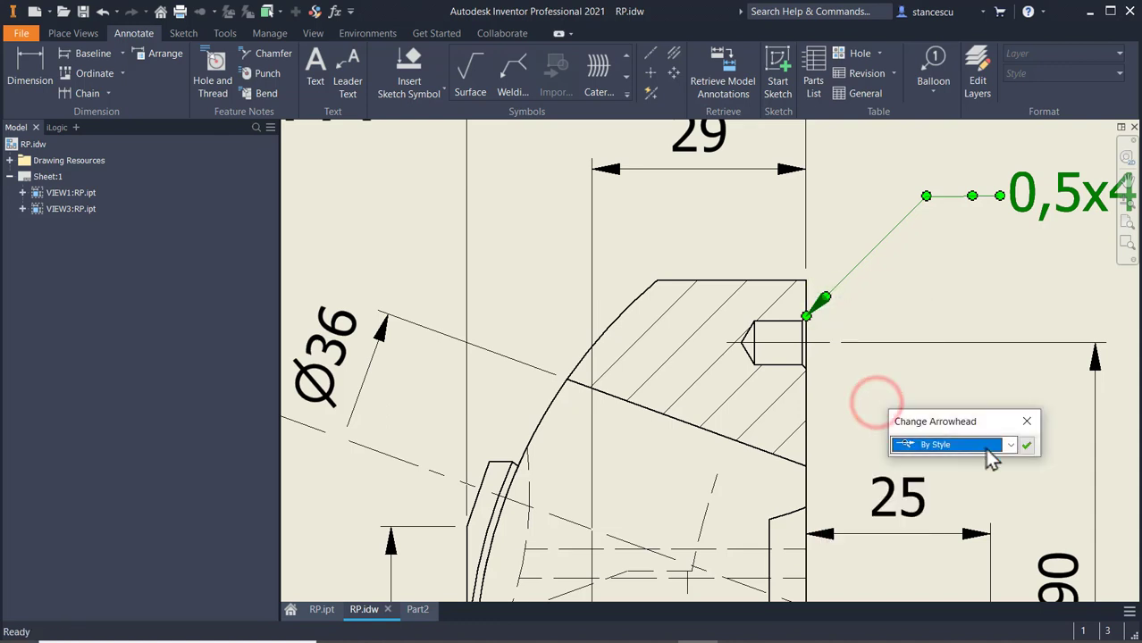
left_click(1009, 445)
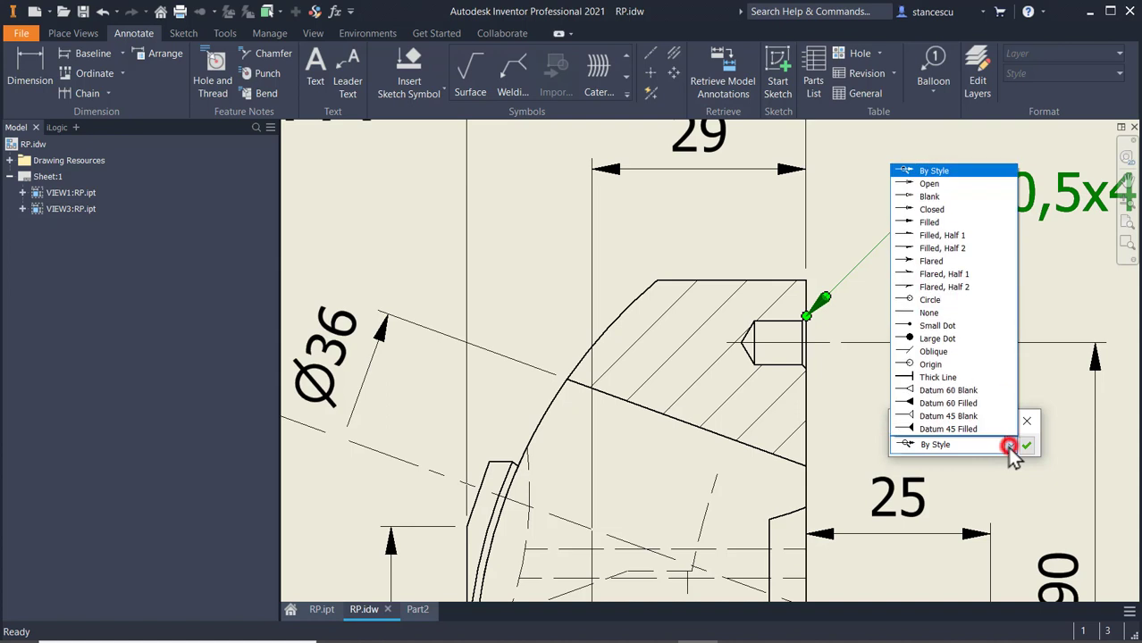
left_click(959, 317)
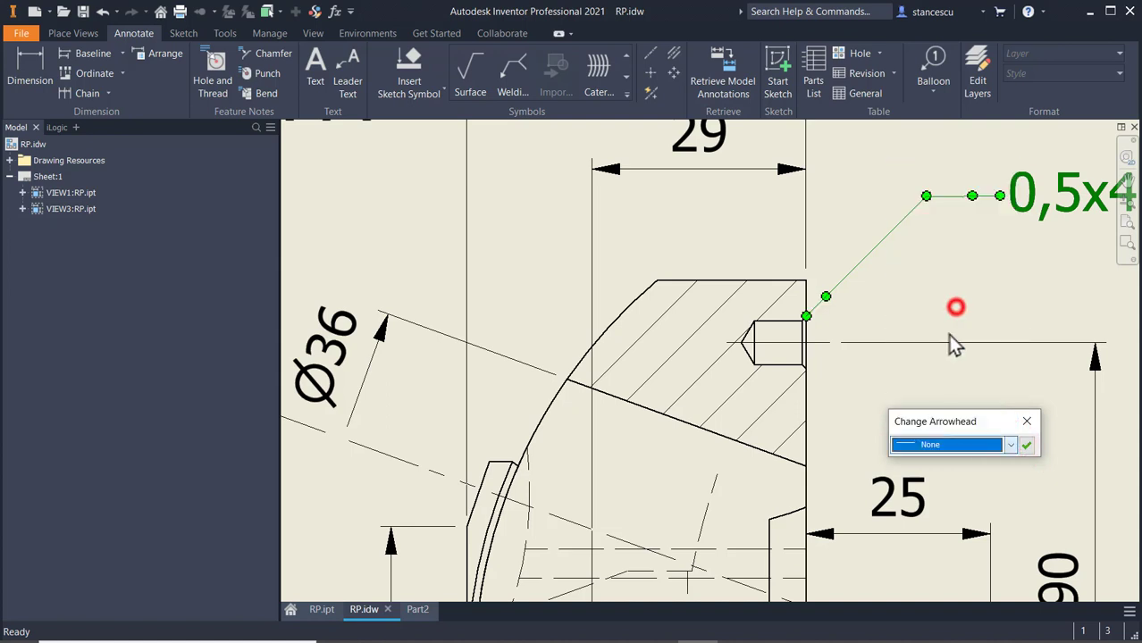
left_click(1026, 446)
left_click(905, 276)
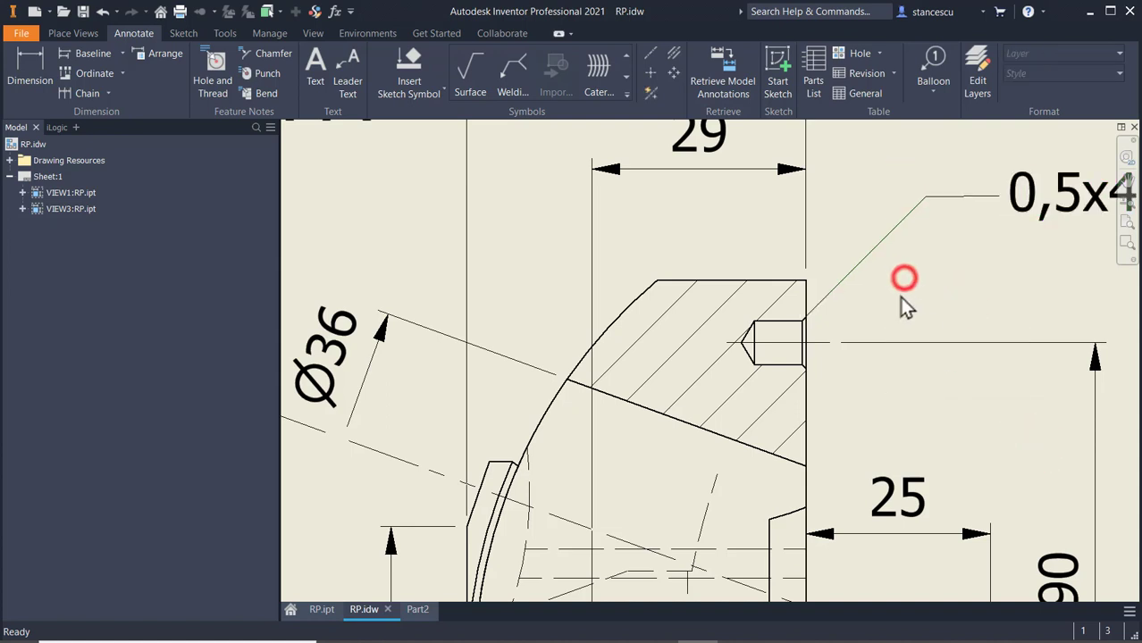
scroll(905, 304, "down", 2)
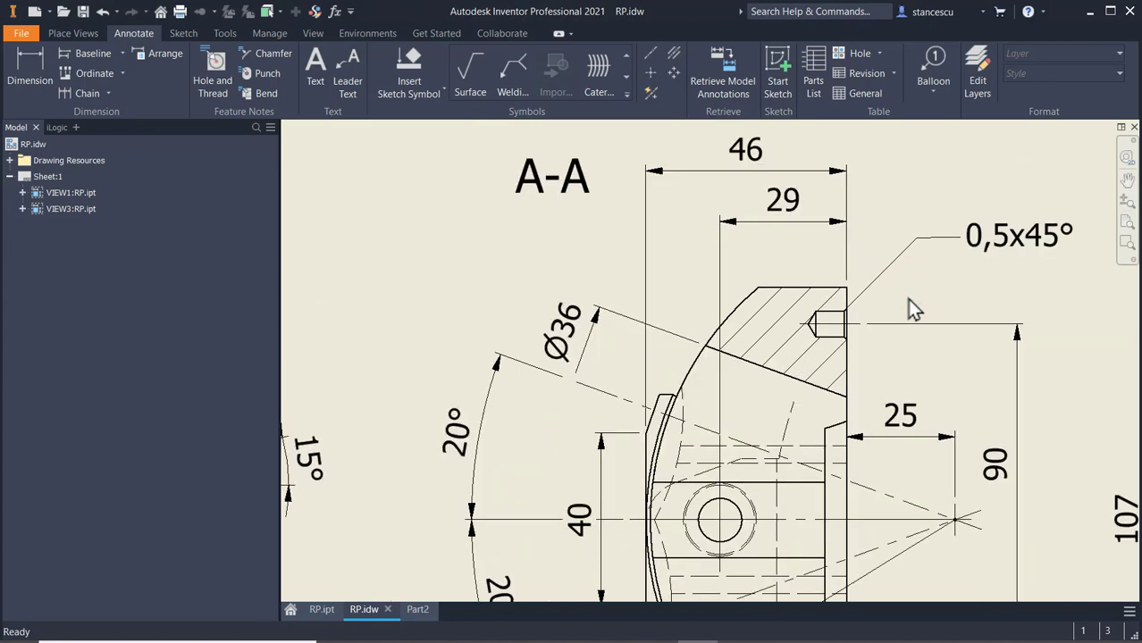
scroll(907, 299, "down", 3)
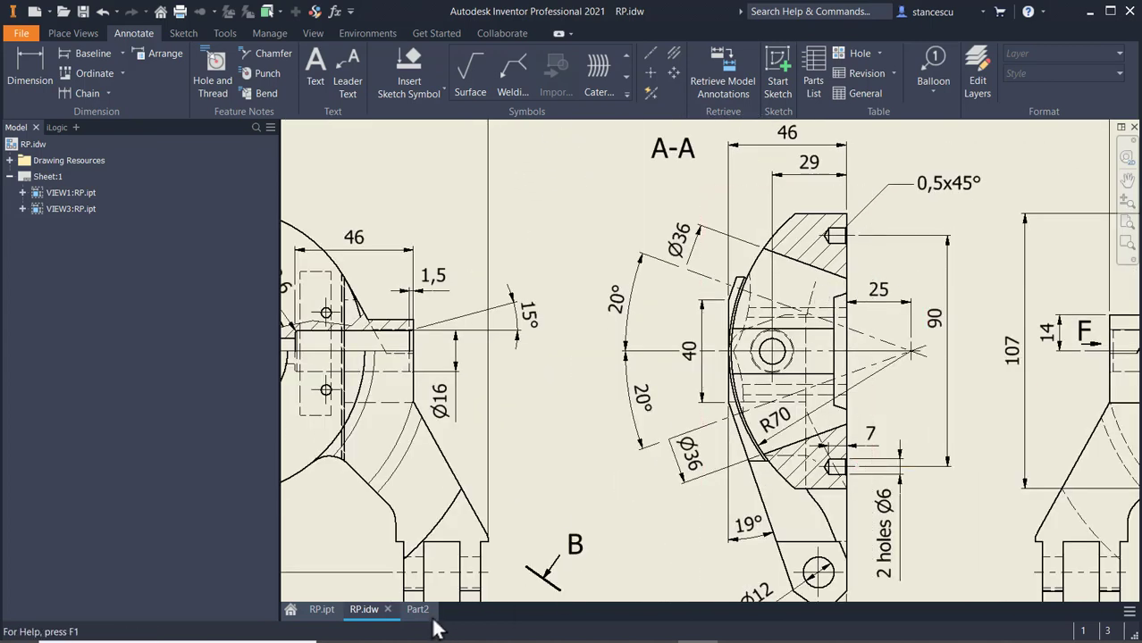
In Part2, start a sketch on the flat underside ring face and draw a vertical line about 82 mm long across the central opening
left_click(418, 611)
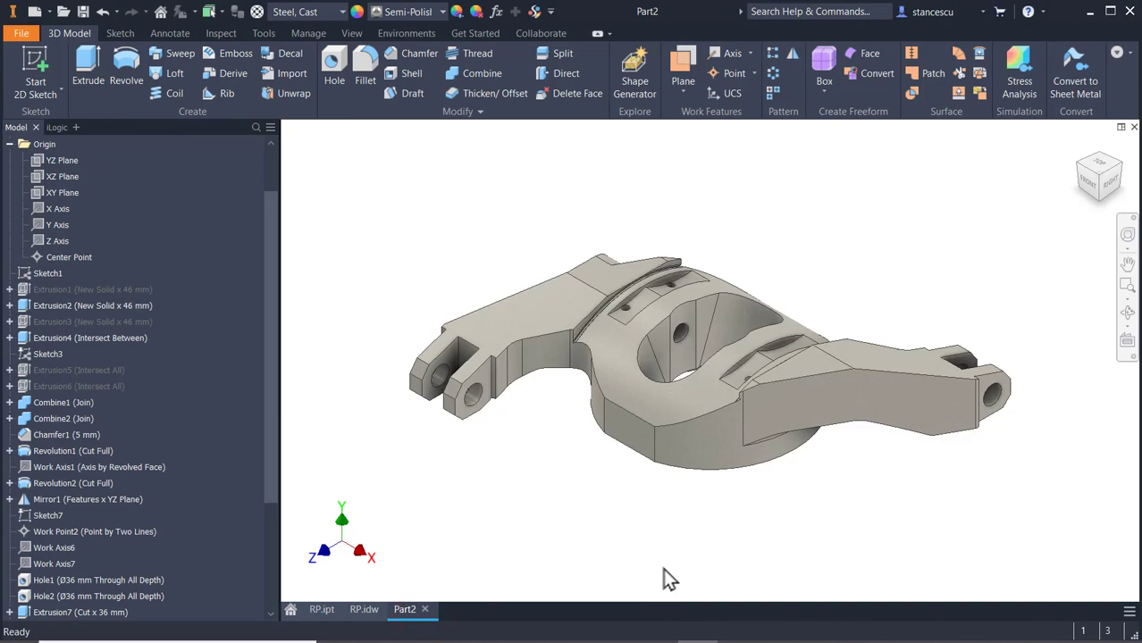
middle_click_drag(663, 568, 729, 375, "shift")
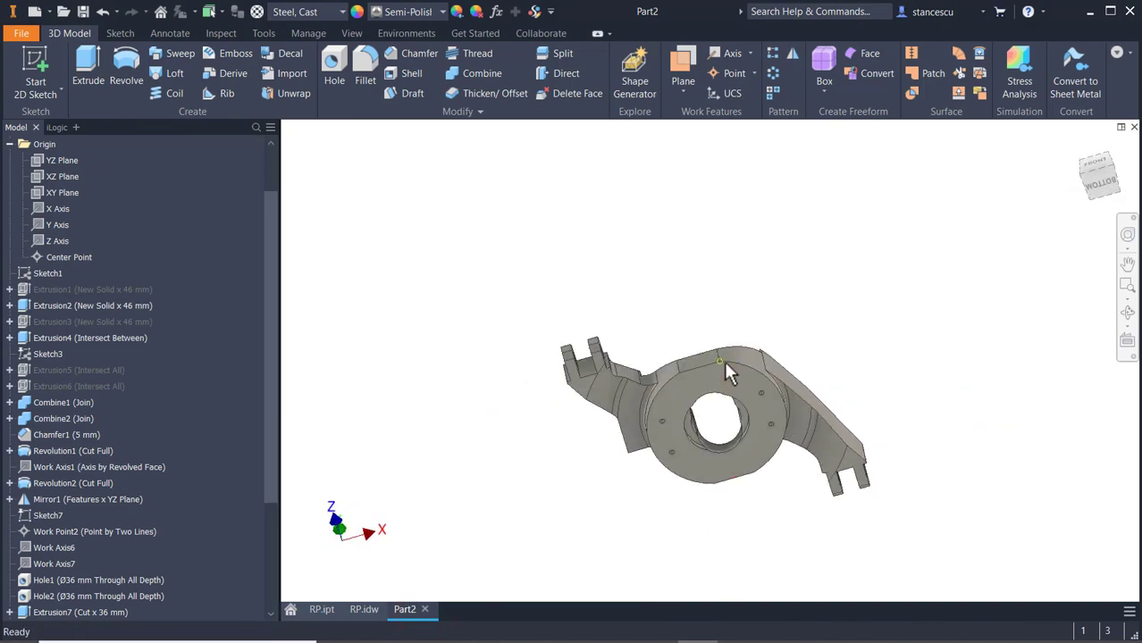
left_click(729, 389)
left_click(802, 368)
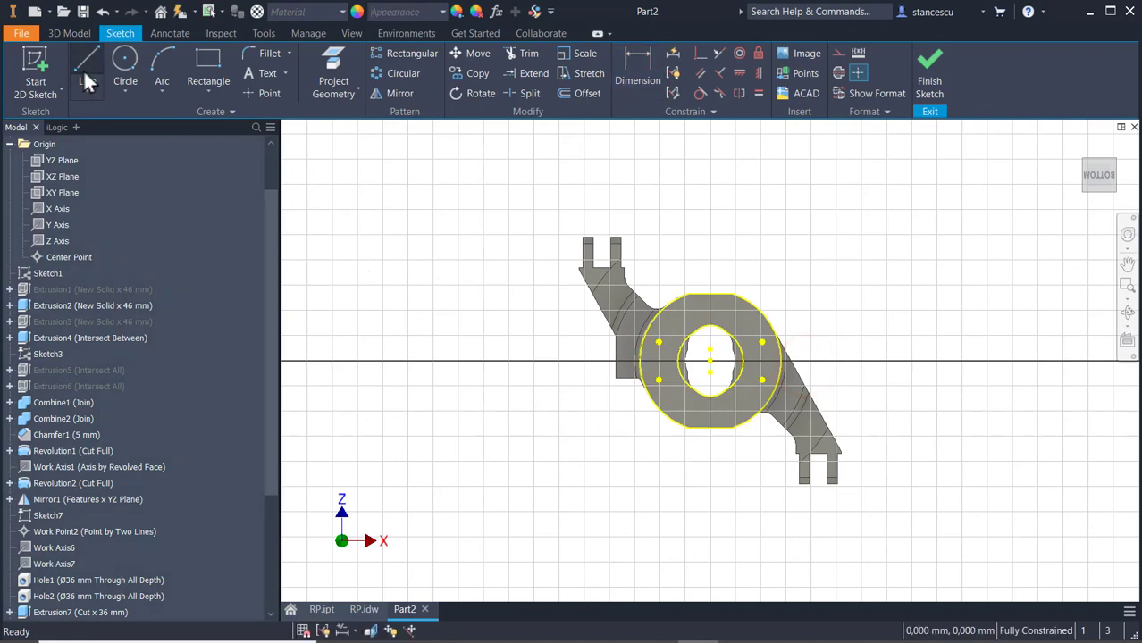
left_click(84, 65)
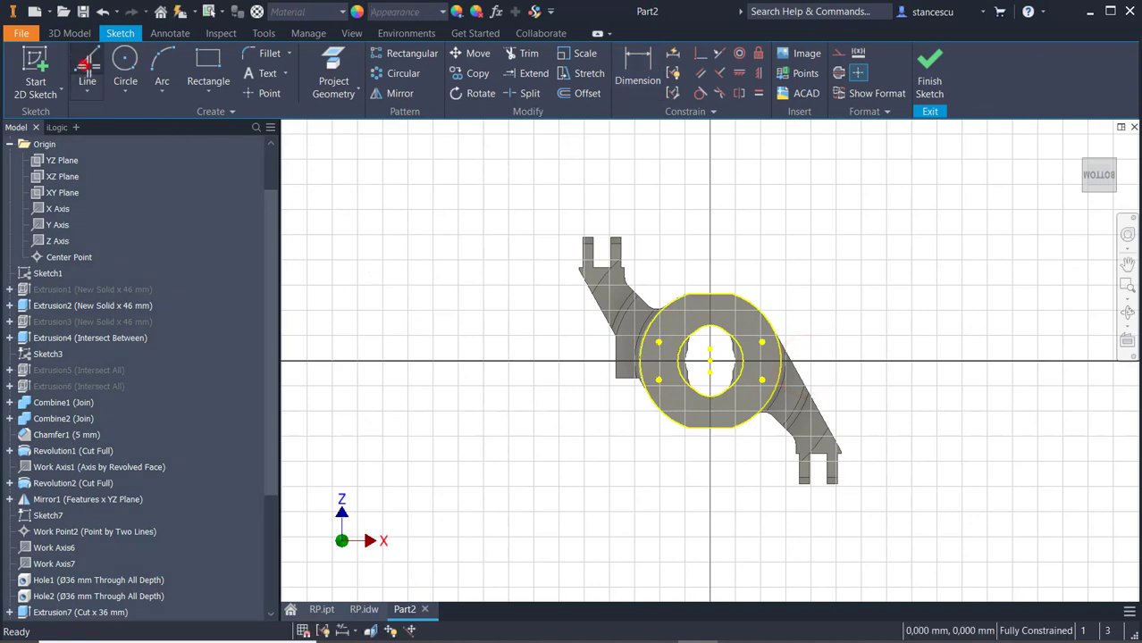
left_click(707, 311)
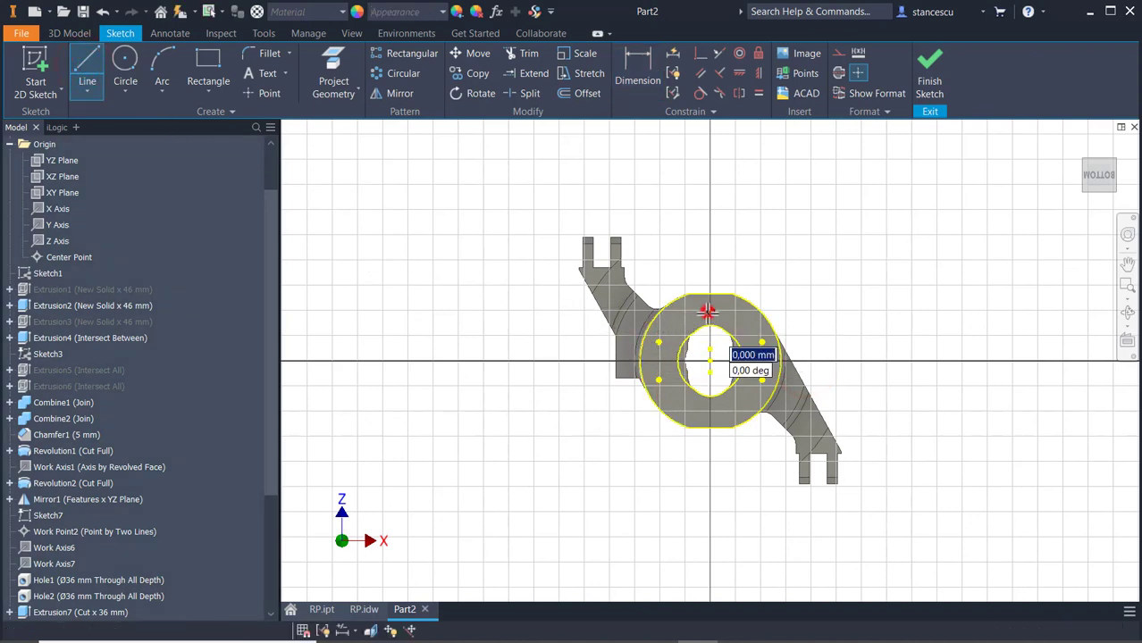
left_click(709, 414)
key("Escape")
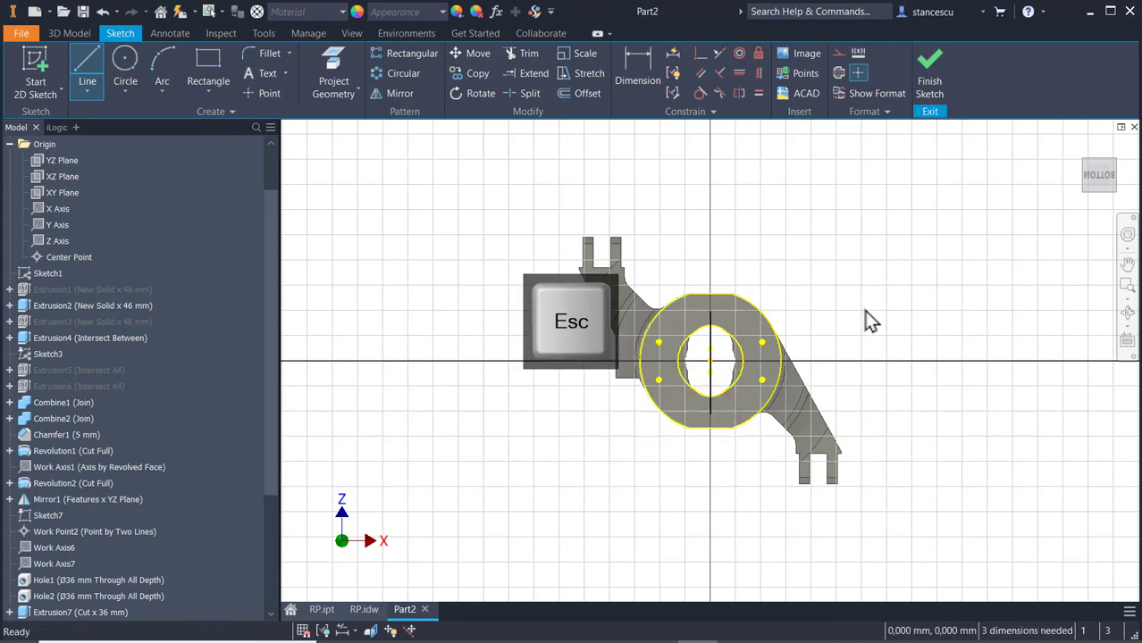
Constrain the vertical line's midpoint coincident with the sketch origin
left_click(699, 54)
scroll(729, 342, "up", 3)
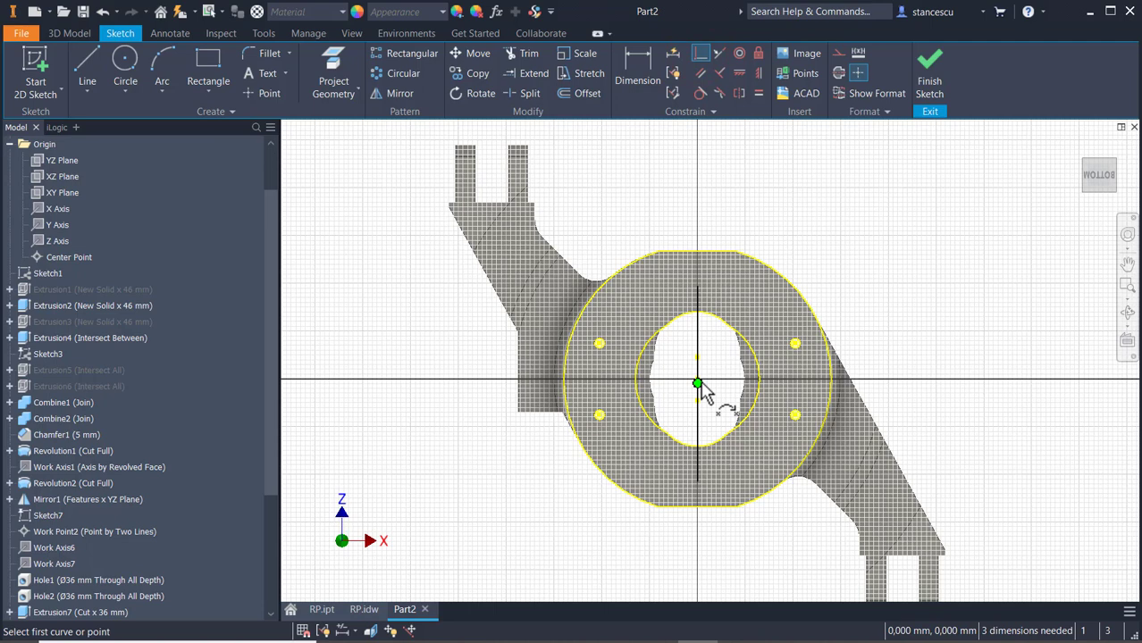
left_click(696, 384)
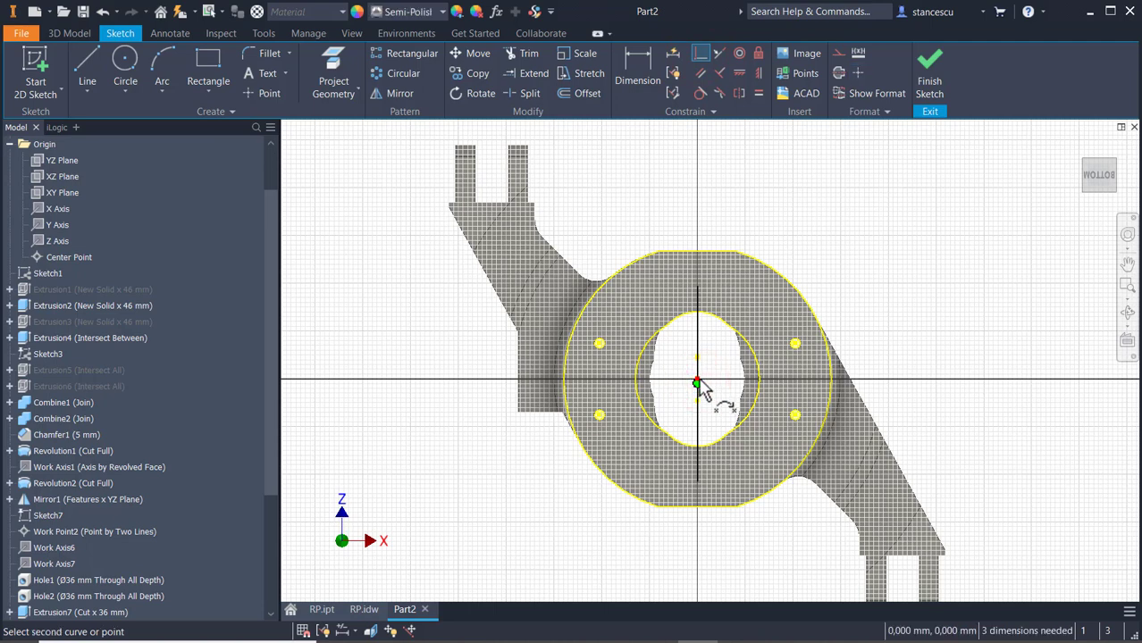
left_click(697, 379)
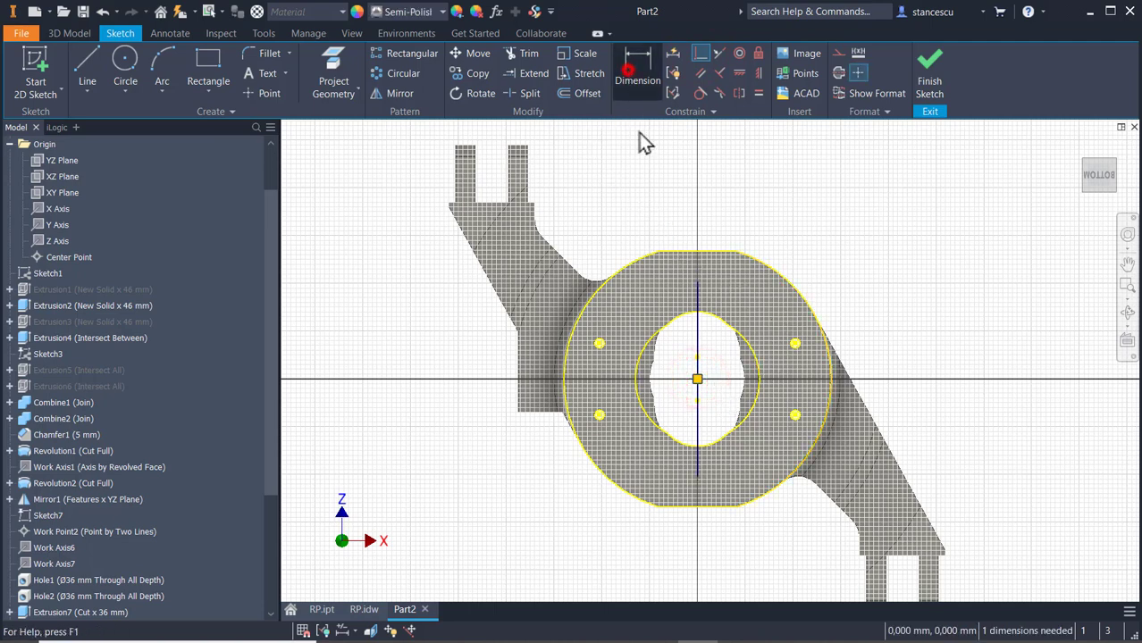
Dimension the vertical line's length as 90 mm
left_click(630, 70)
left_click(697, 336)
left_click(886, 351)
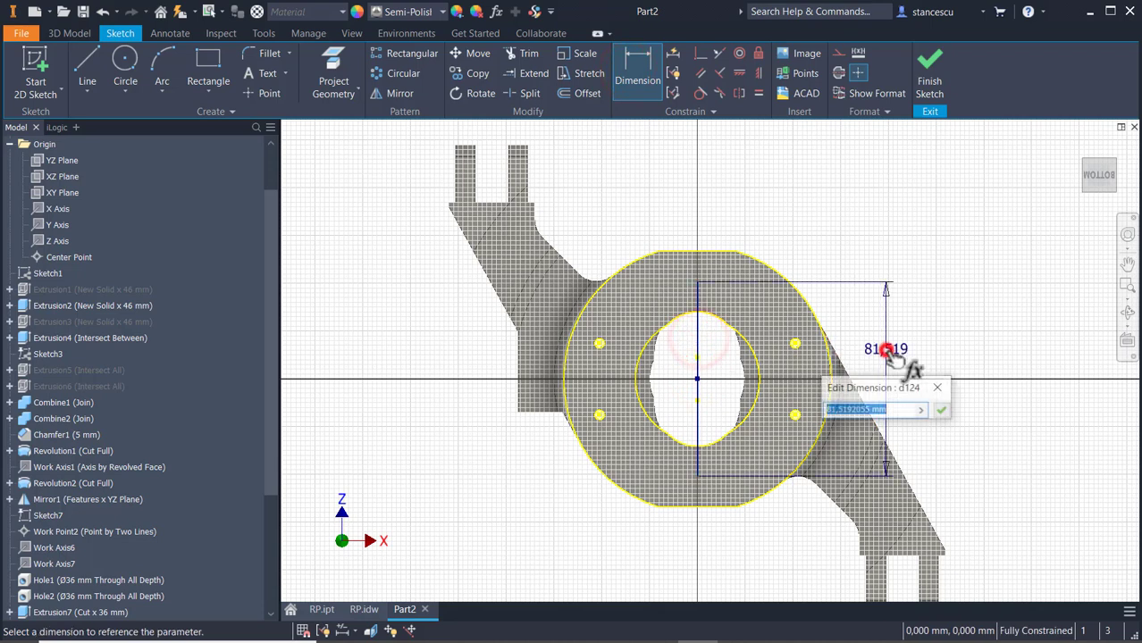
type("90")
key("Return")
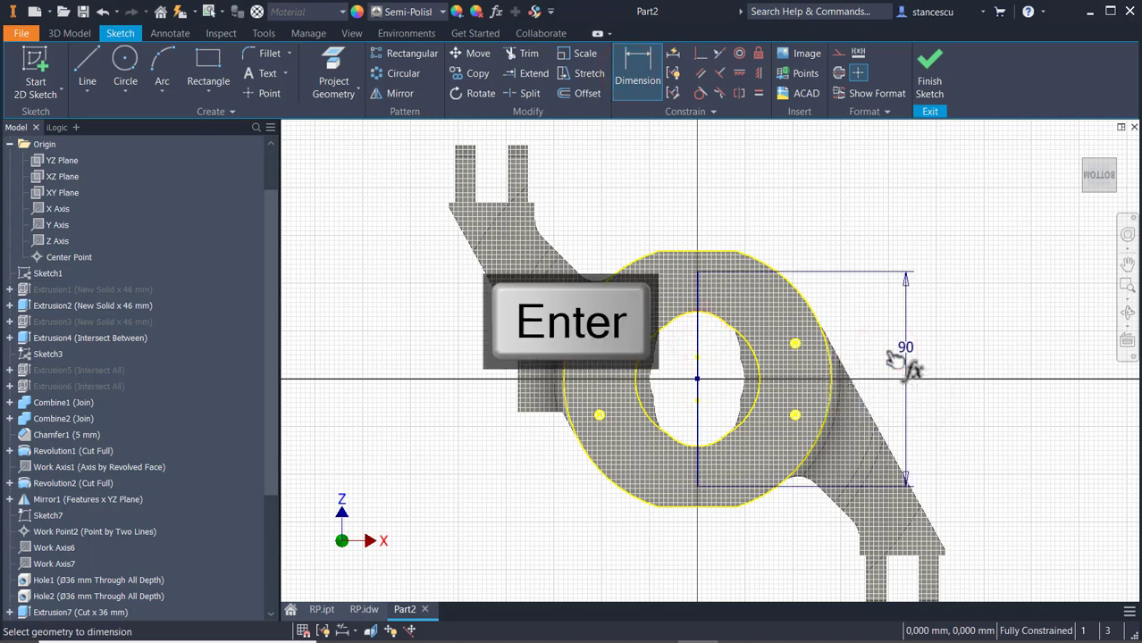
Place a sketch point on each end of the 90 mm line and finish the sketch
left_click(260, 95)
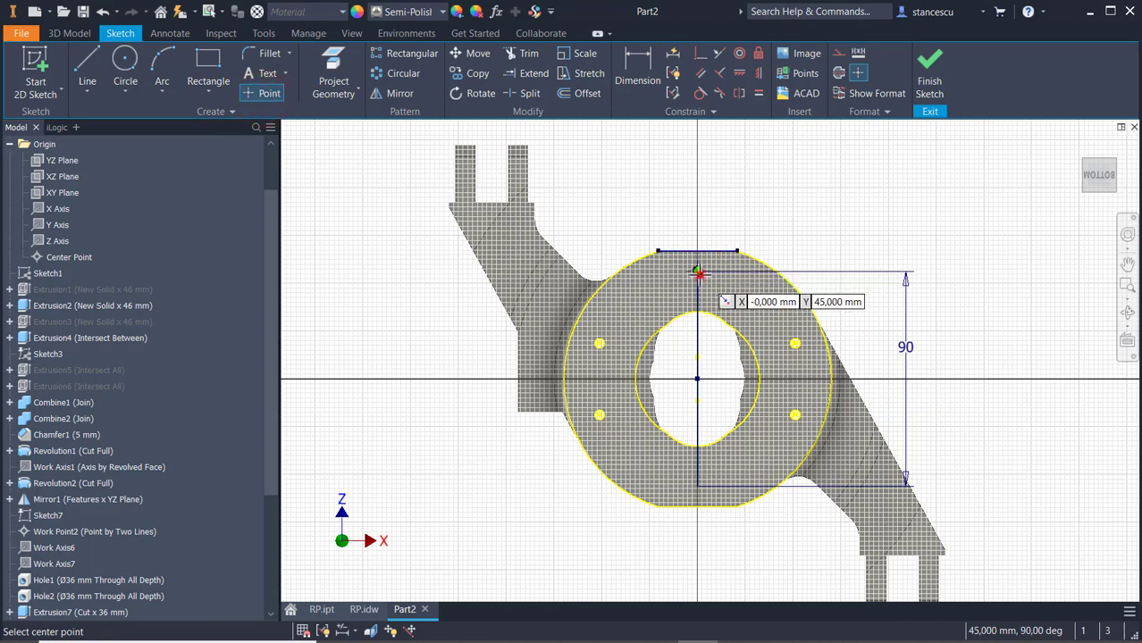
left_click(698, 272)
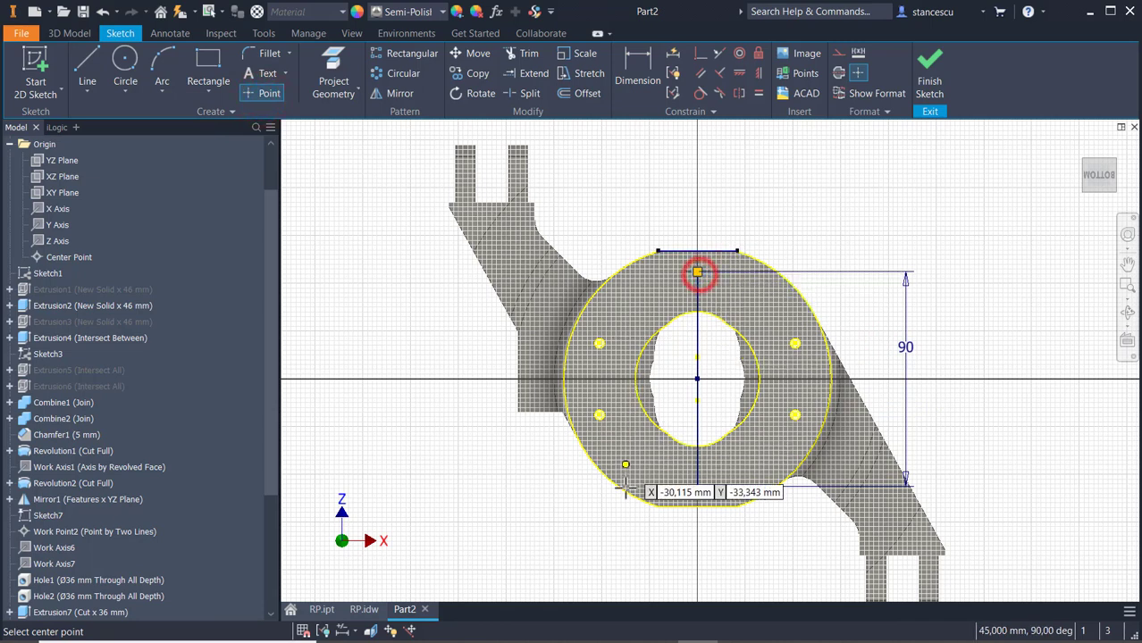
left_click(697, 487)
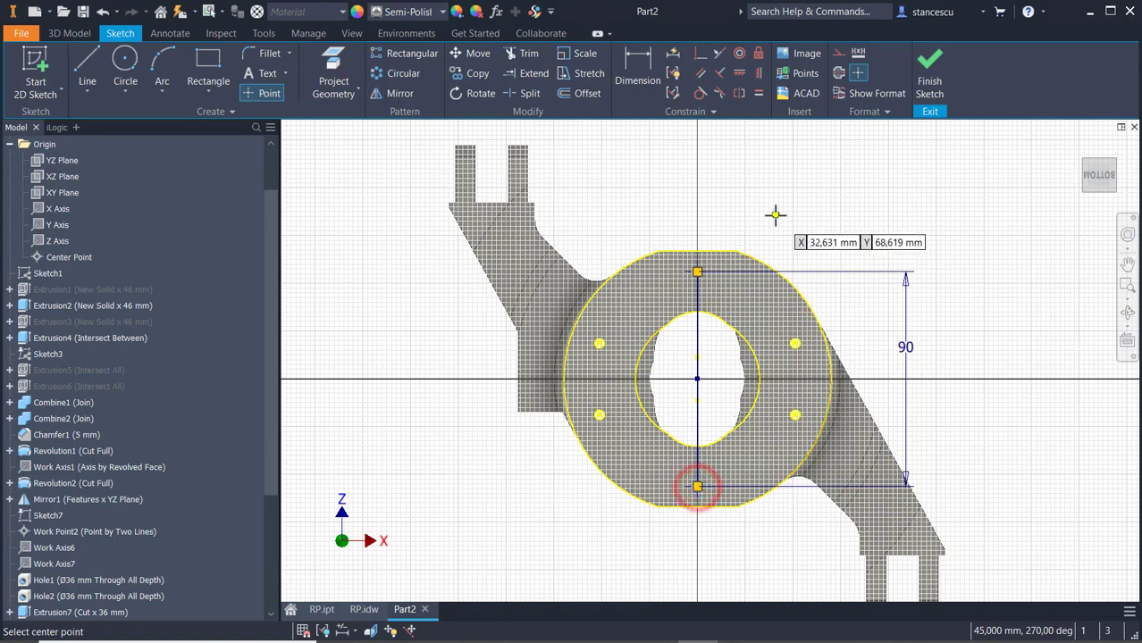
left_click(931, 92)
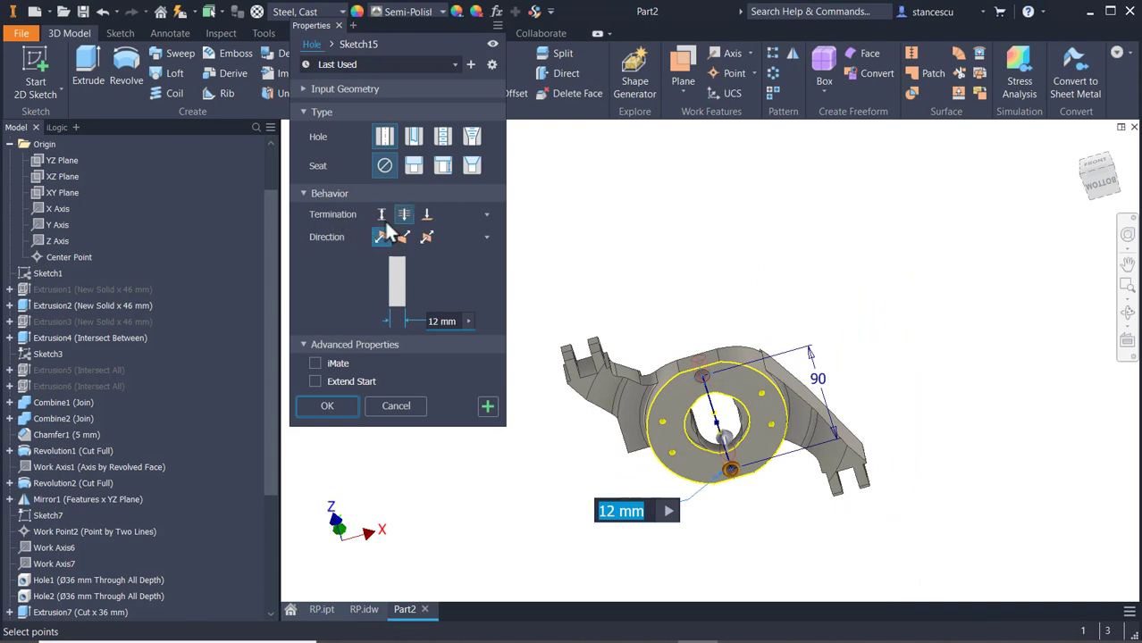
Create 6 mm diameter blind holes, 7 mm deep with an angled drill point, at the two sketch points
left_click(383, 215)
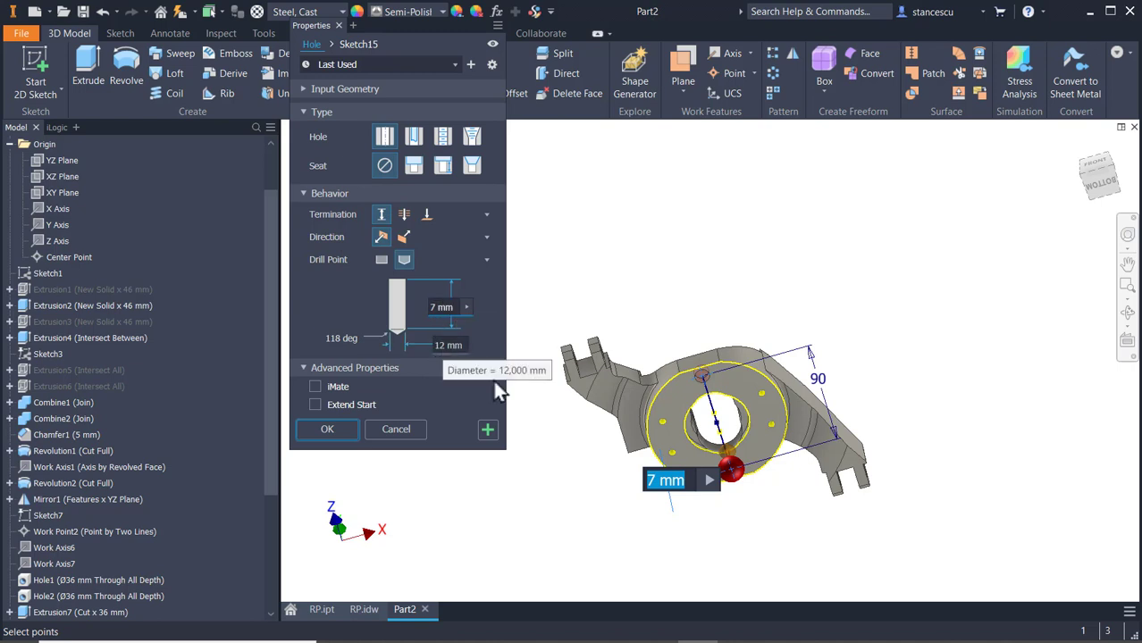
left_click(452, 345)
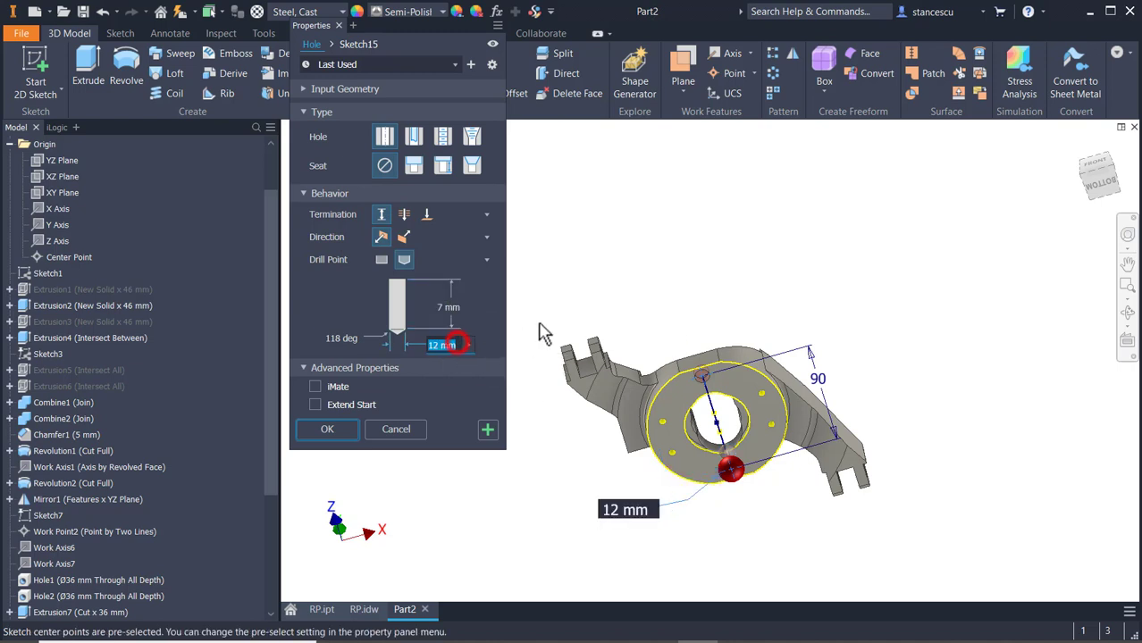
type("6")
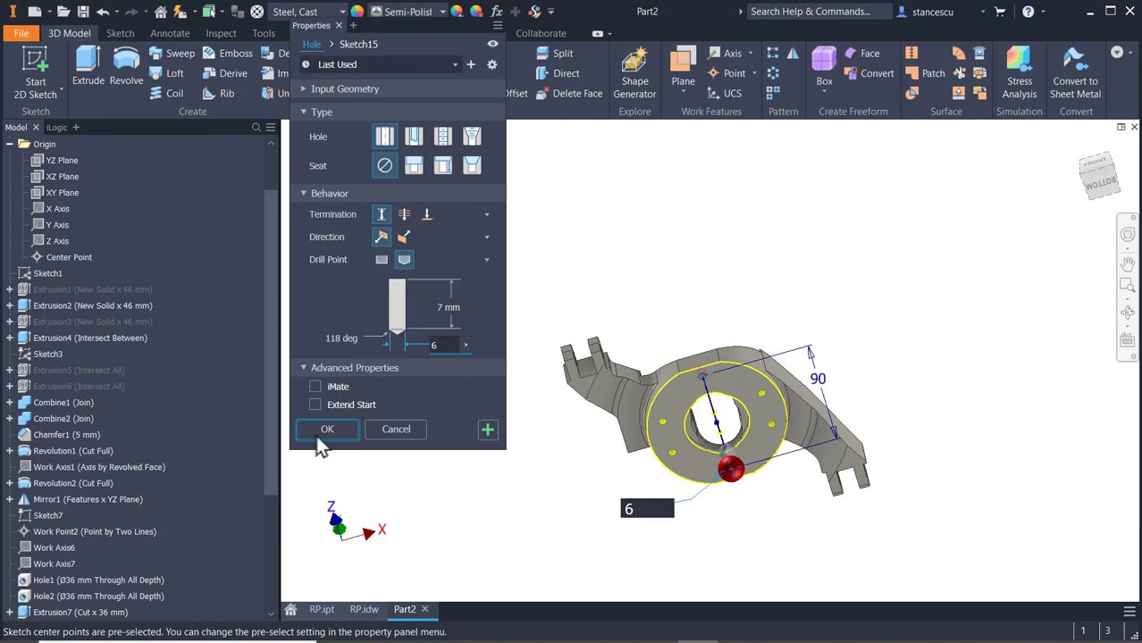
left_click(329, 430)
Chamfer the mouth edges of the two 6 mm blind holes on the underside with an equal distance of 0.5 mm
scroll(737, 367, "up", 5)
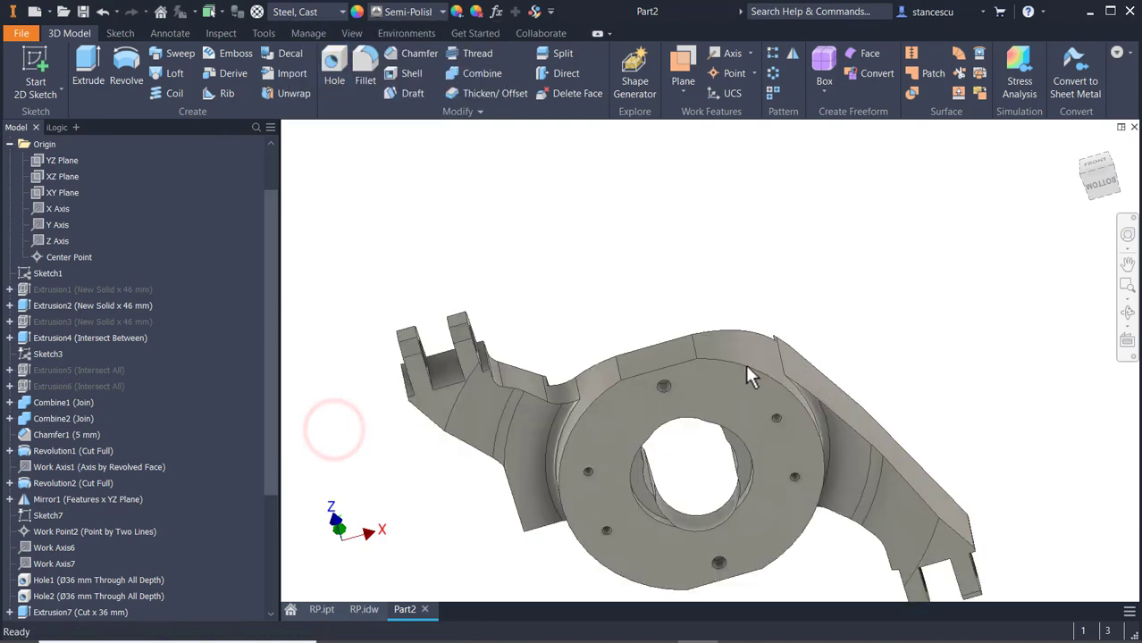
middle_click_drag(735, 362, 741, 217)
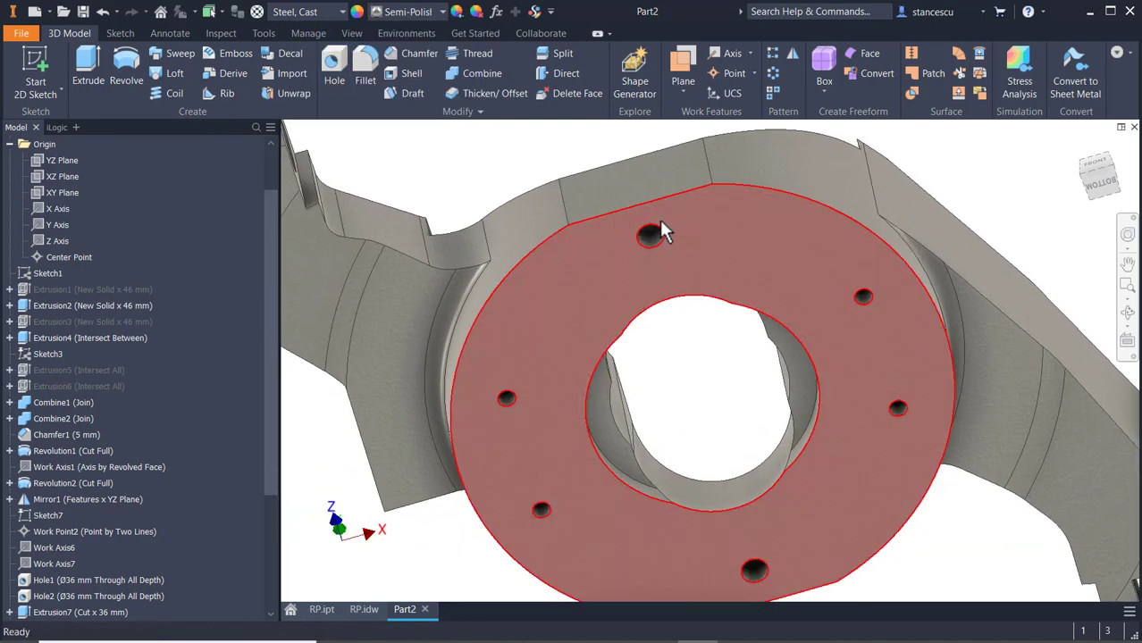
mouse_move(660, 238)
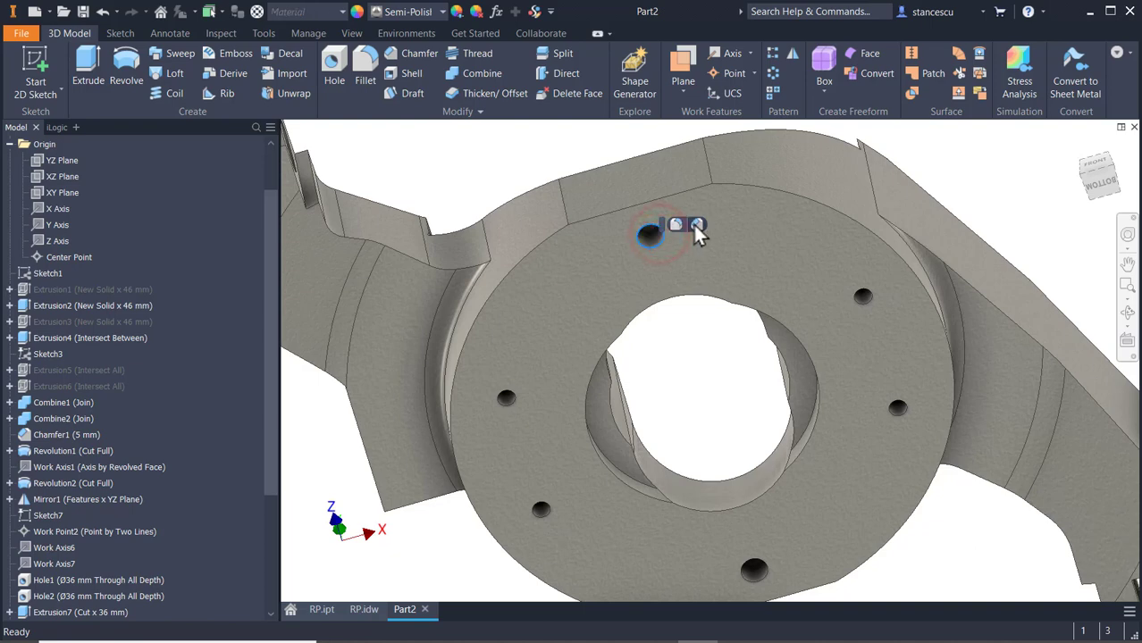
left_click(696, 224)
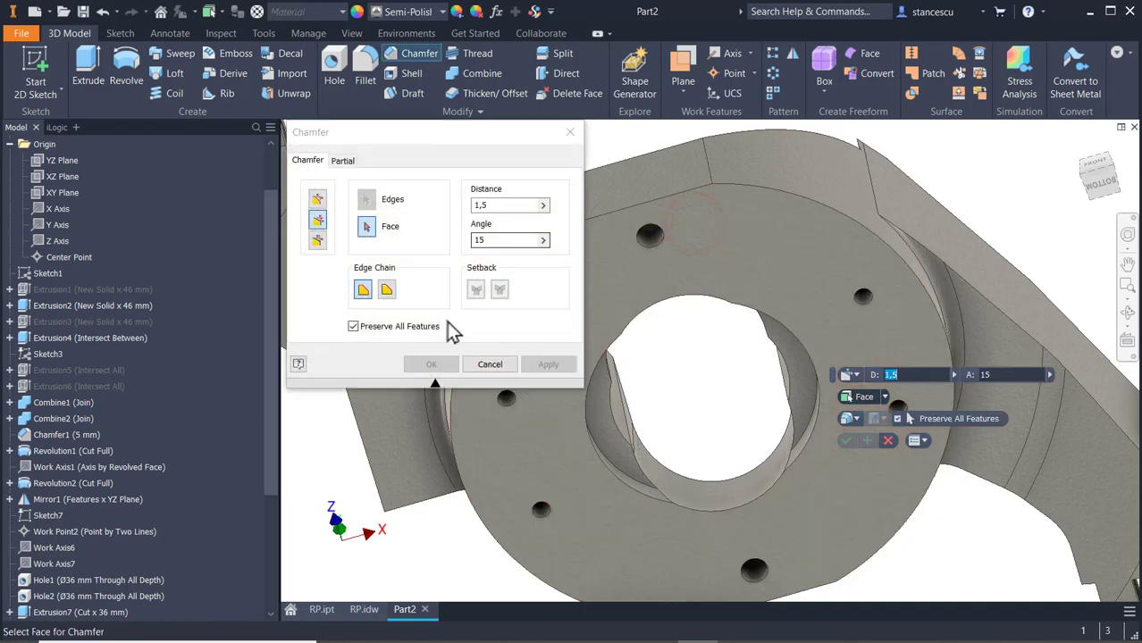
left_click(435, 383)
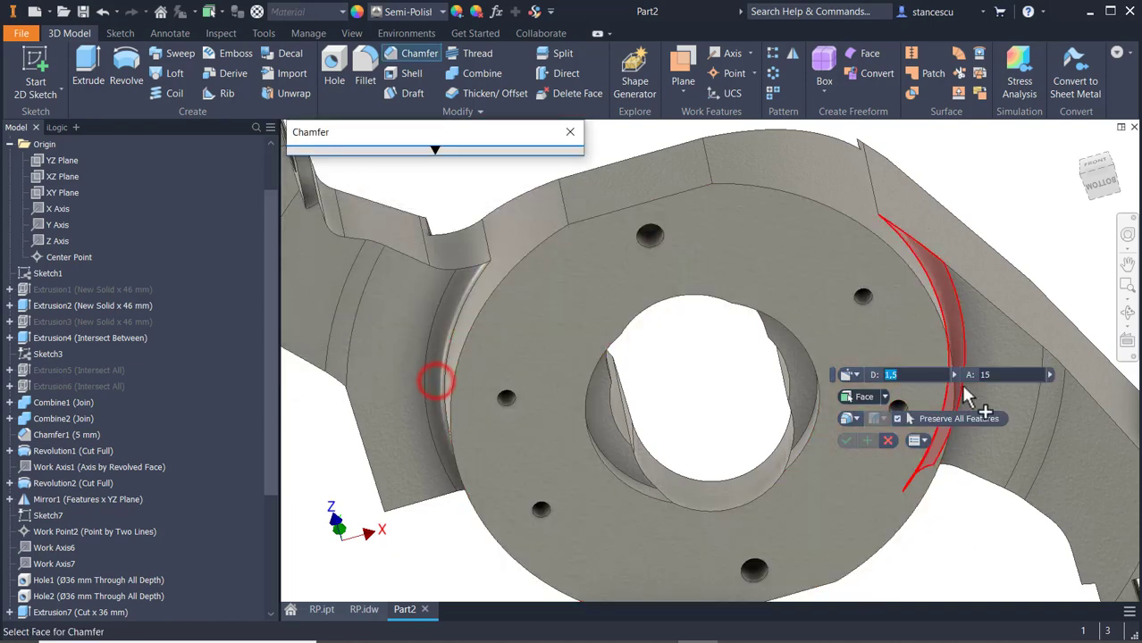
left_click_drag(836, 382, 676, 350)
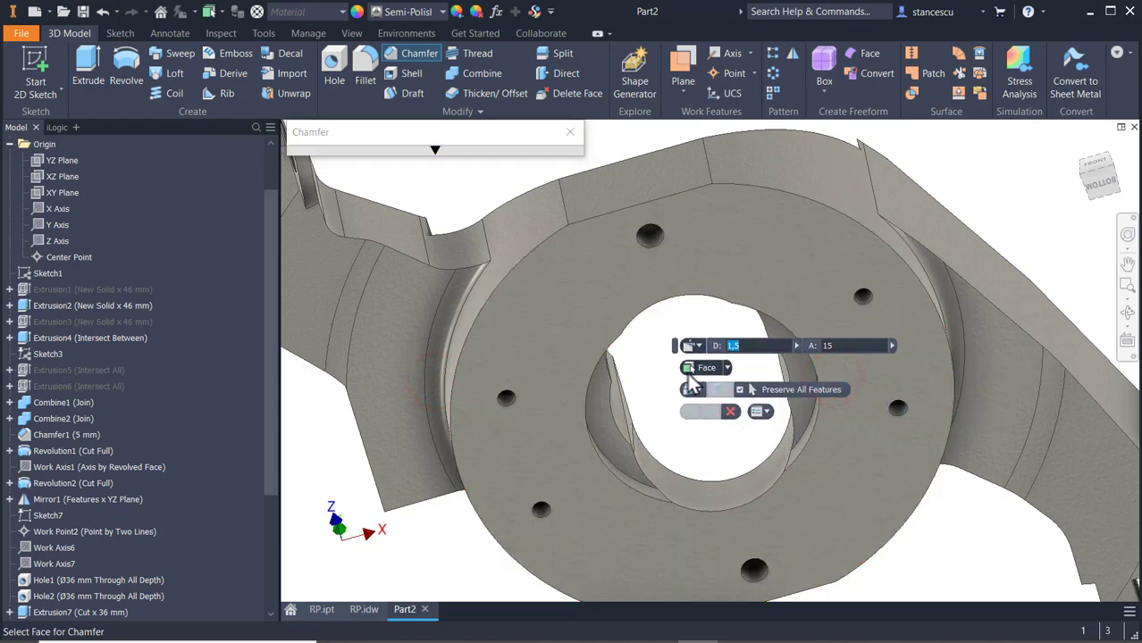
left_click(700, 348)
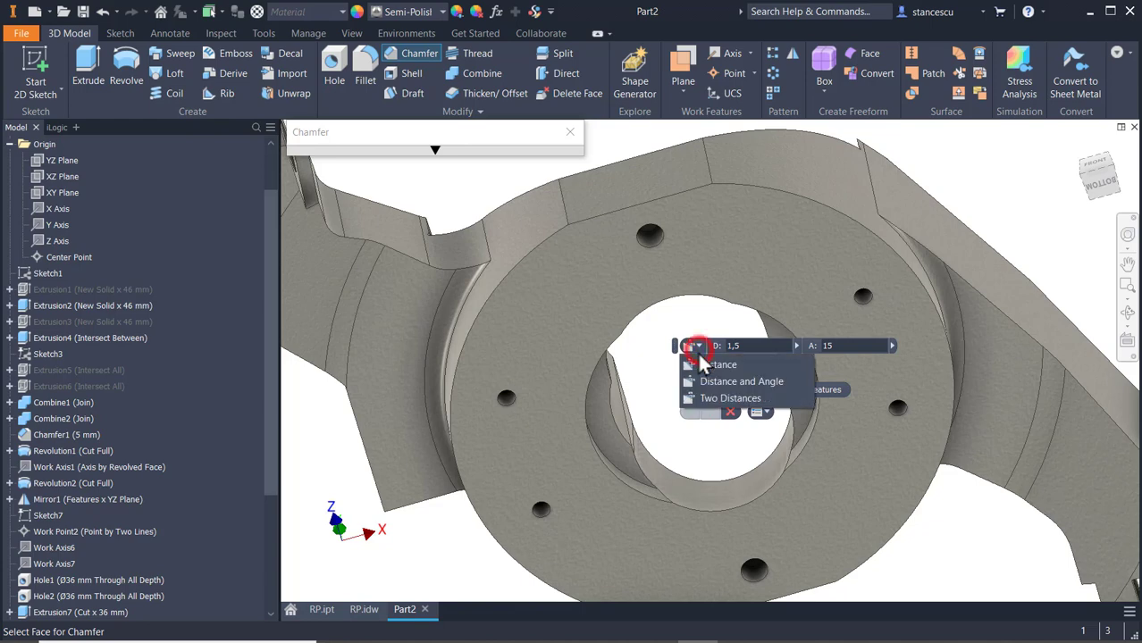
left_click(710, 365)
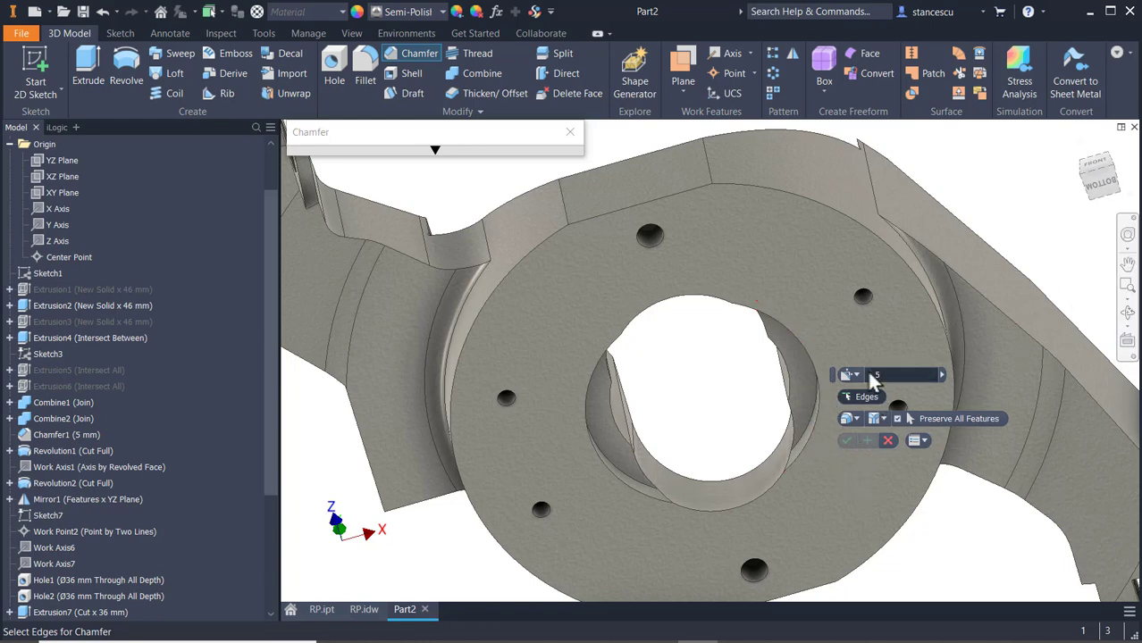
left_click(656, 239)
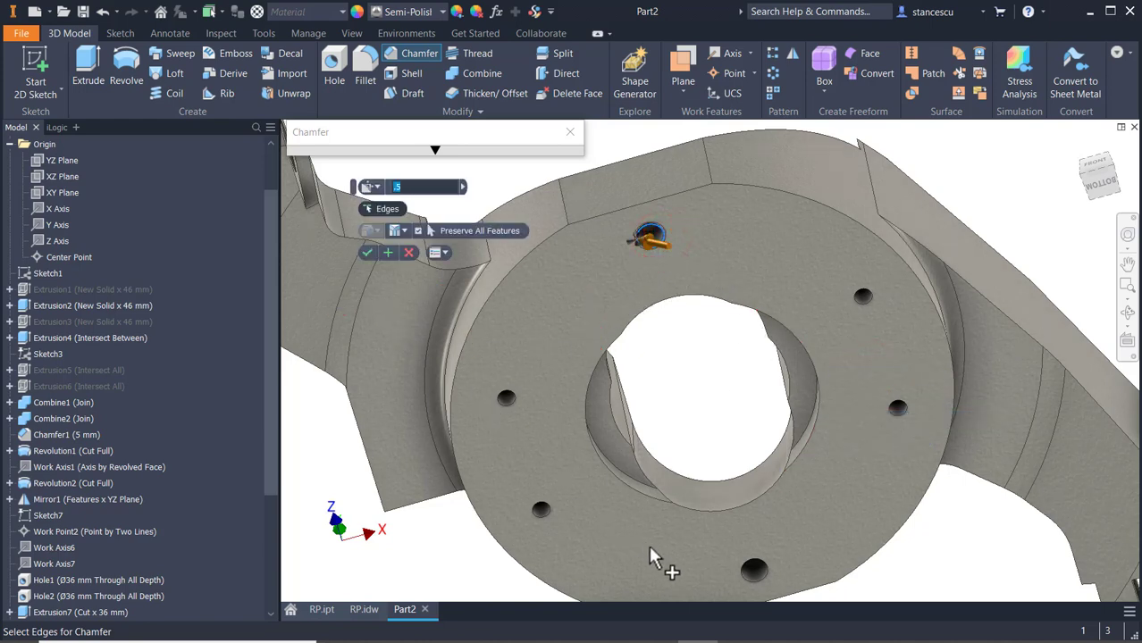
left_click(767, 568)
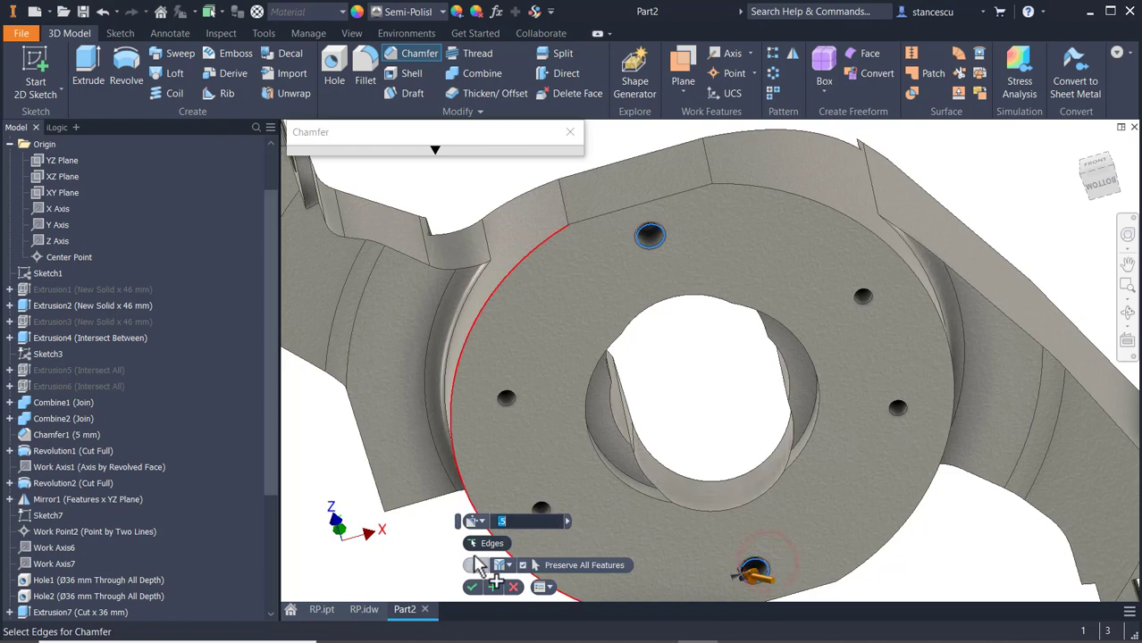
left_click(472, 588)
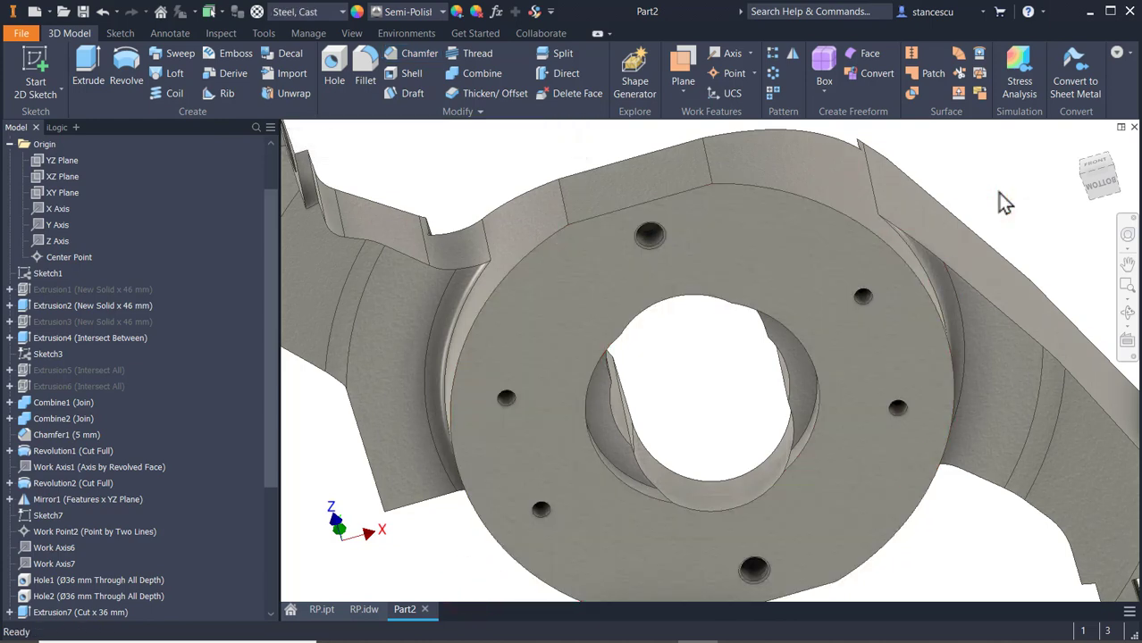
Switch to the RP.idw drawing and examine the radii called out around the arm and its fork end
key("F6")
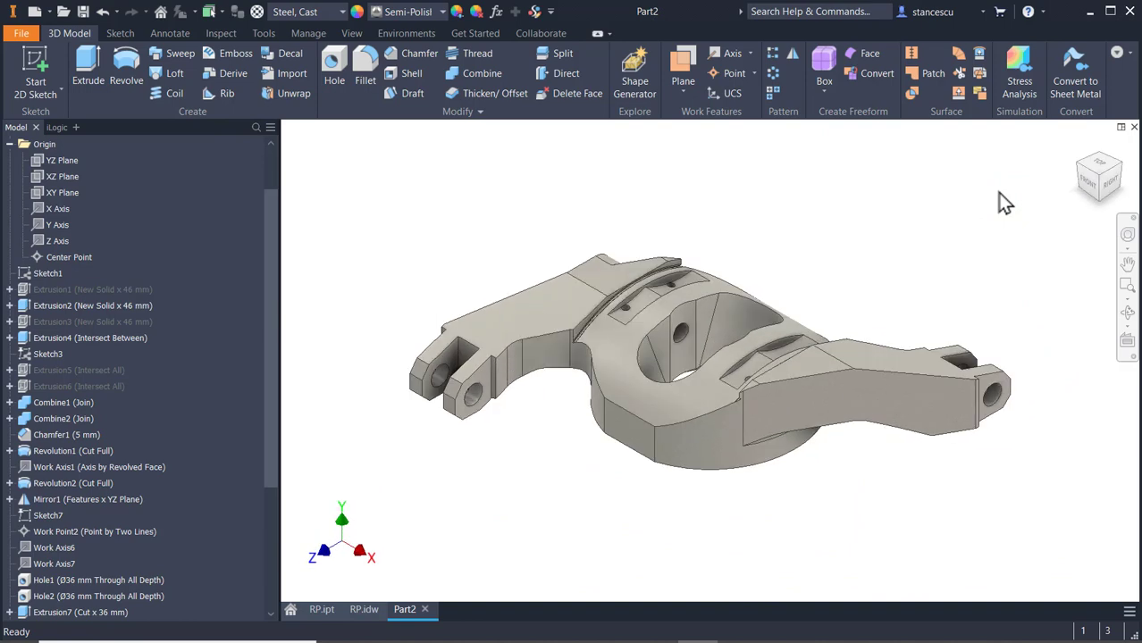
scroll(1017, 364, "down", 5)
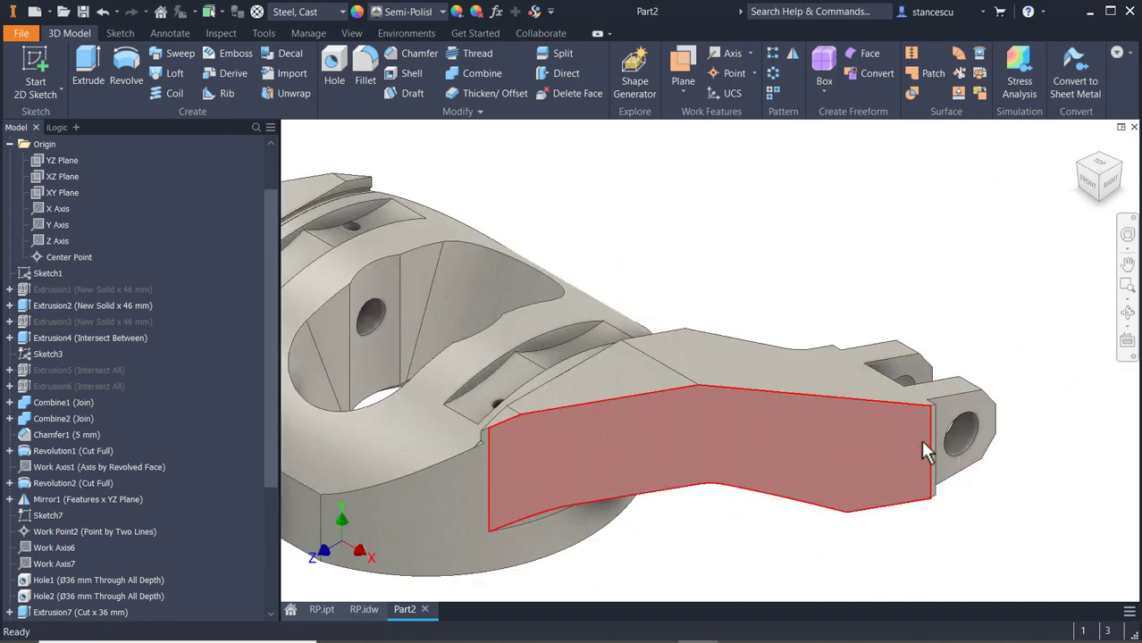
left_click(365, 609)
middle_click_drag(601, 330, 1008, 337)
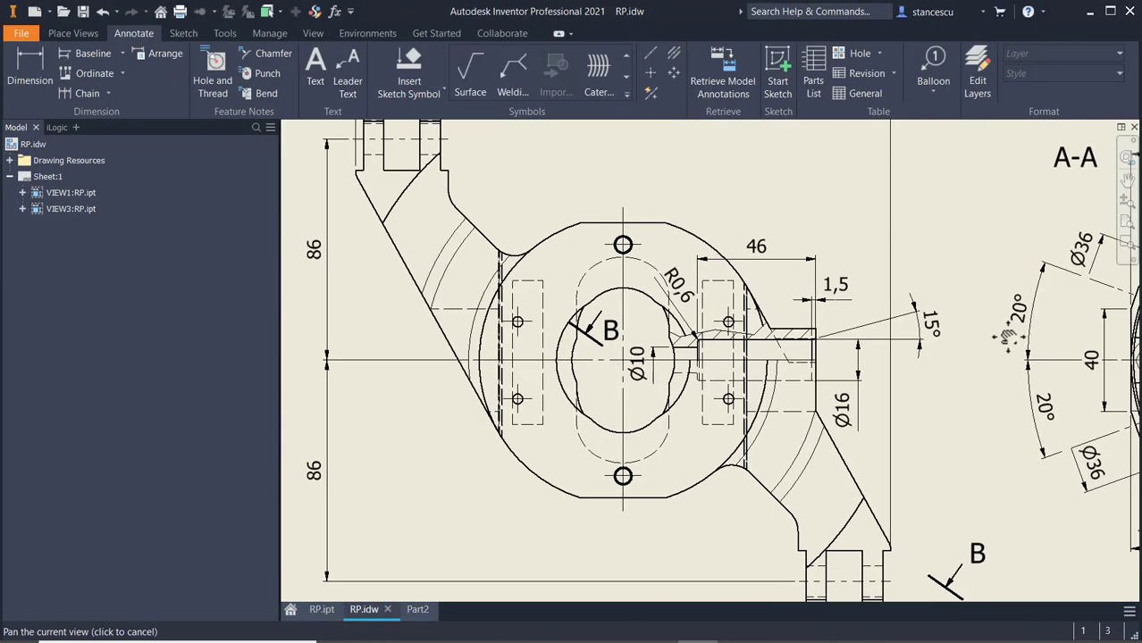
middle_click_drag(976, 303, 529, 330)
middle_click_drag(611, 306, 397, 255)
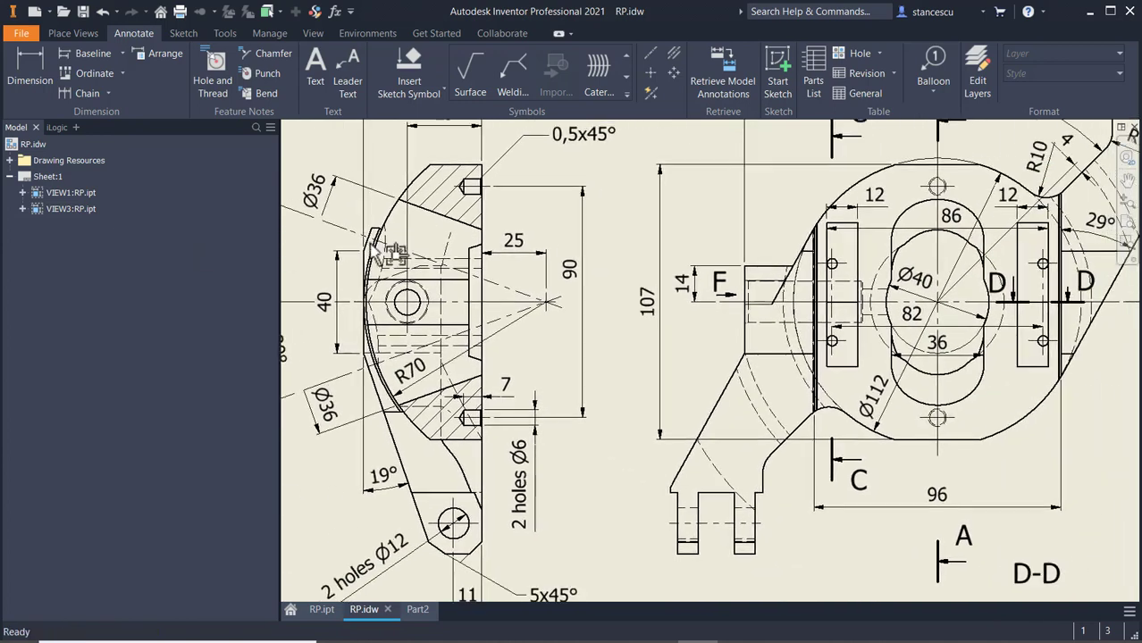
mouse_move(637, 228)
middle_mouse_down()
mouse_move(392, 337)
mouse_move(372, 358)
middle_mouse_up()
scroll(911, 299, "up", 3)
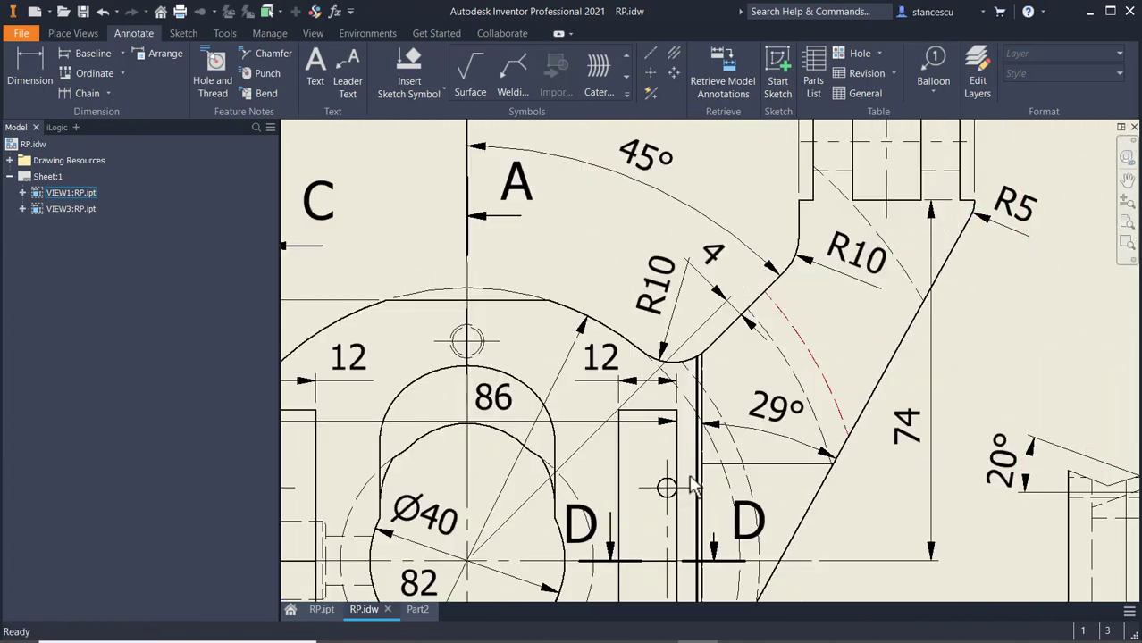
Return to the Part2 model and fillet the vertical outer corner edge beside the fork on both arms with a 5 mm radius
left_click(422, 610)
scroll(901, 460, "up", 5)
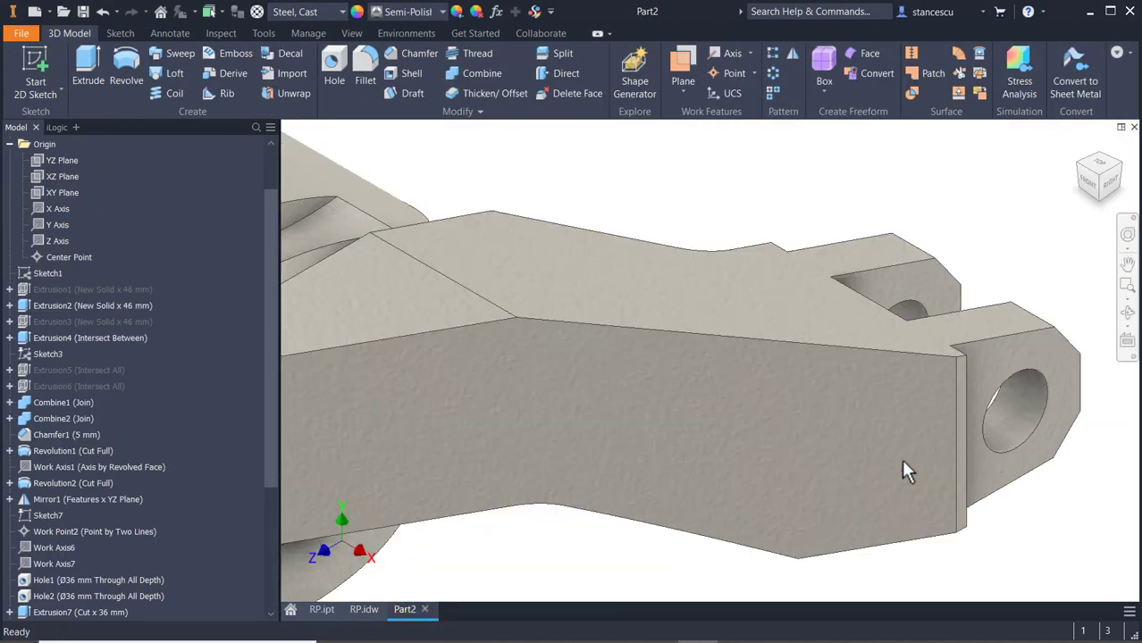
left_click(955, 427)
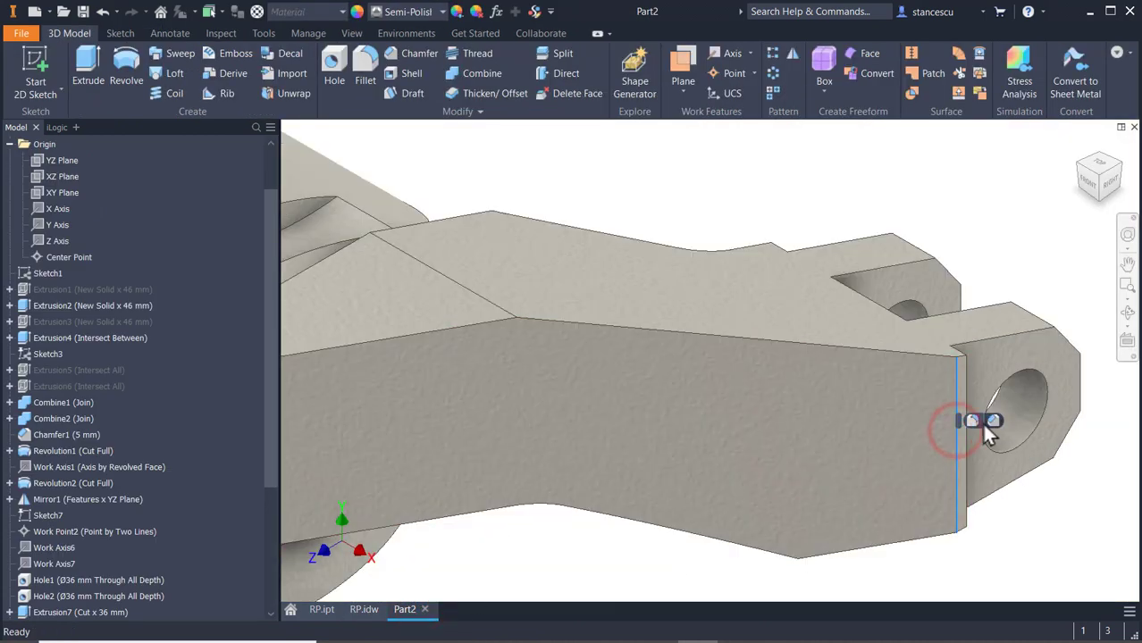
left_click(973, 421)
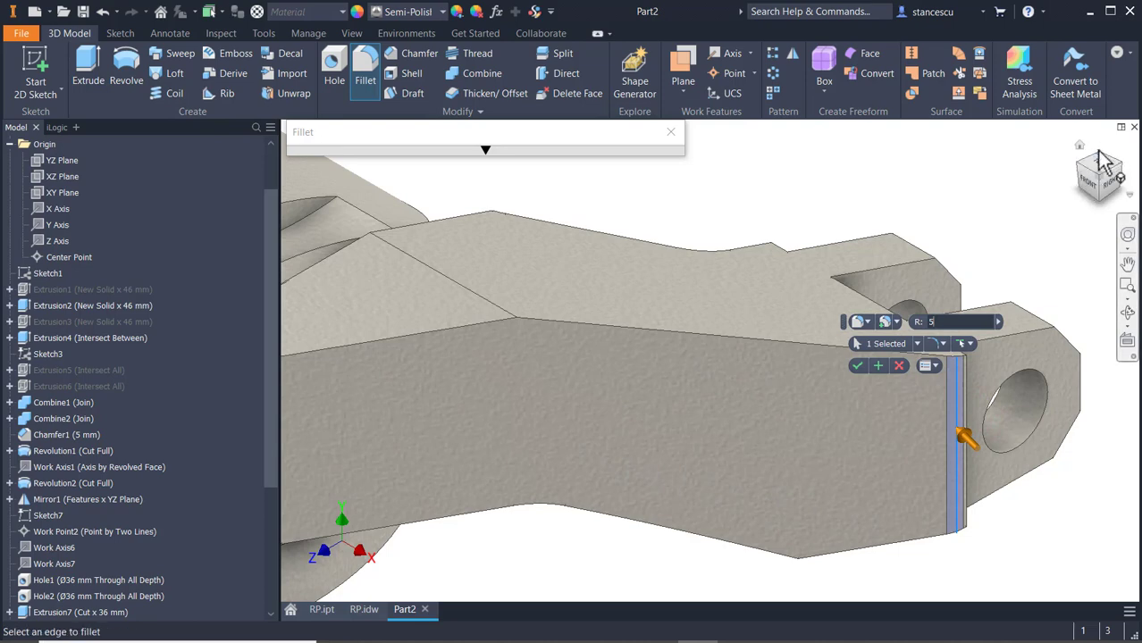
left_click(1098, 155)
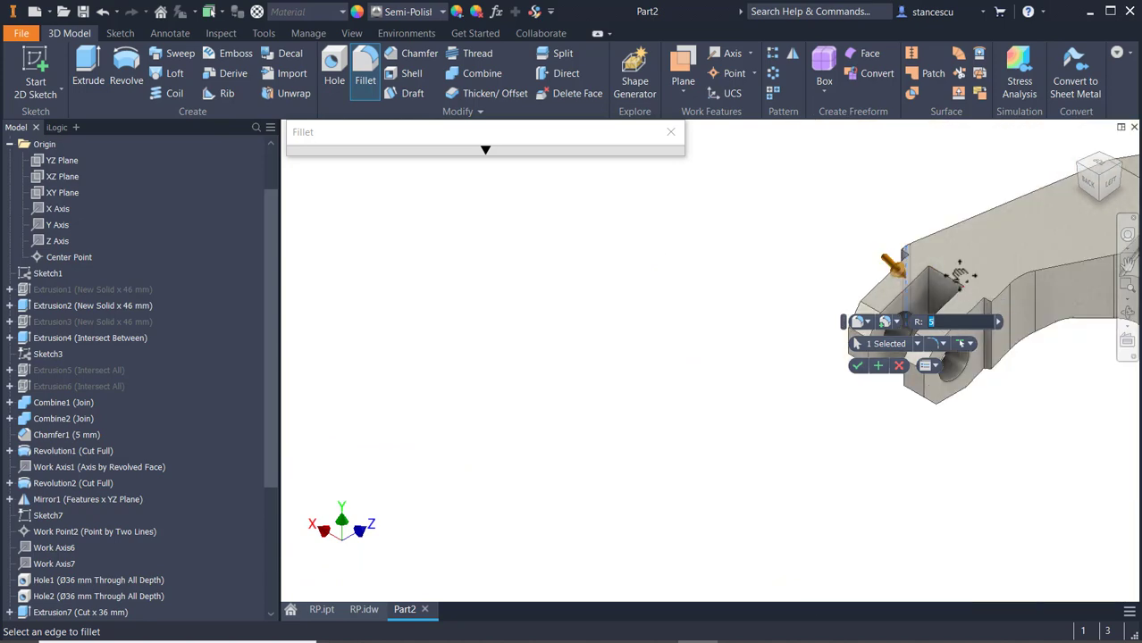
middle_click_drag(960, 275, 315, 305)
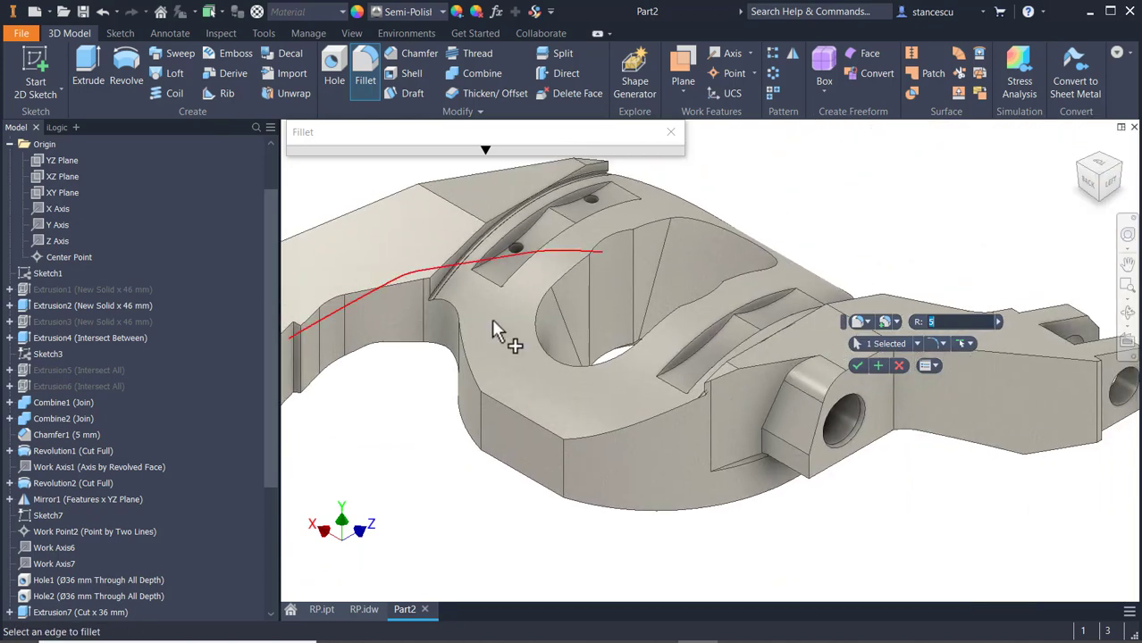
scroll(1069, 368, "down", 3)
middle_click_drag(1063, 402, 858, 365)
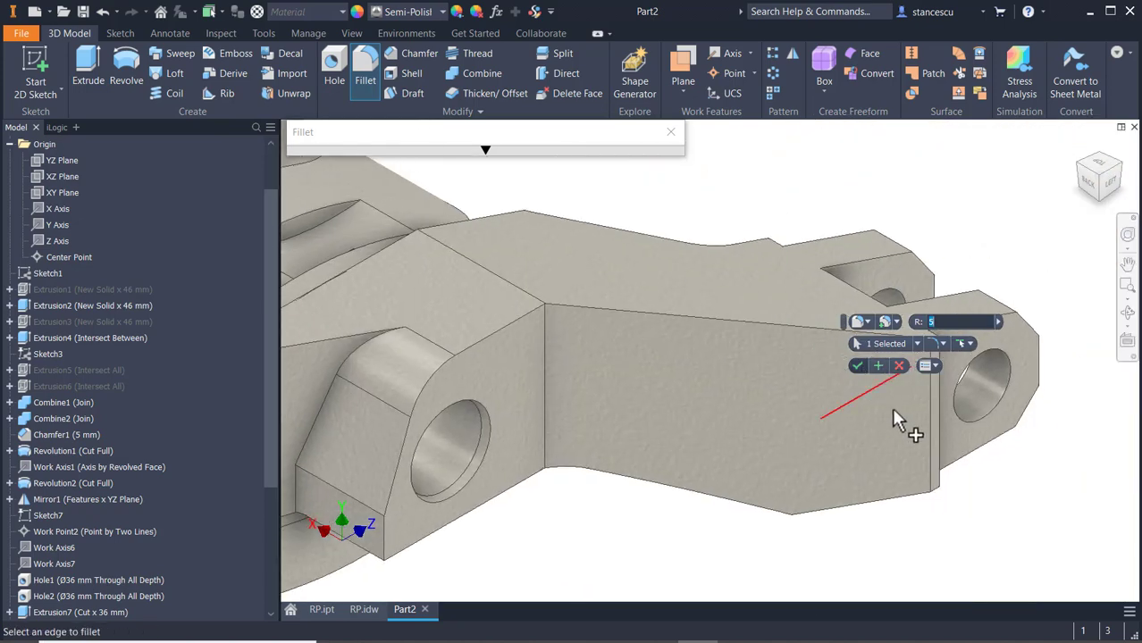
left_click(932, 419)
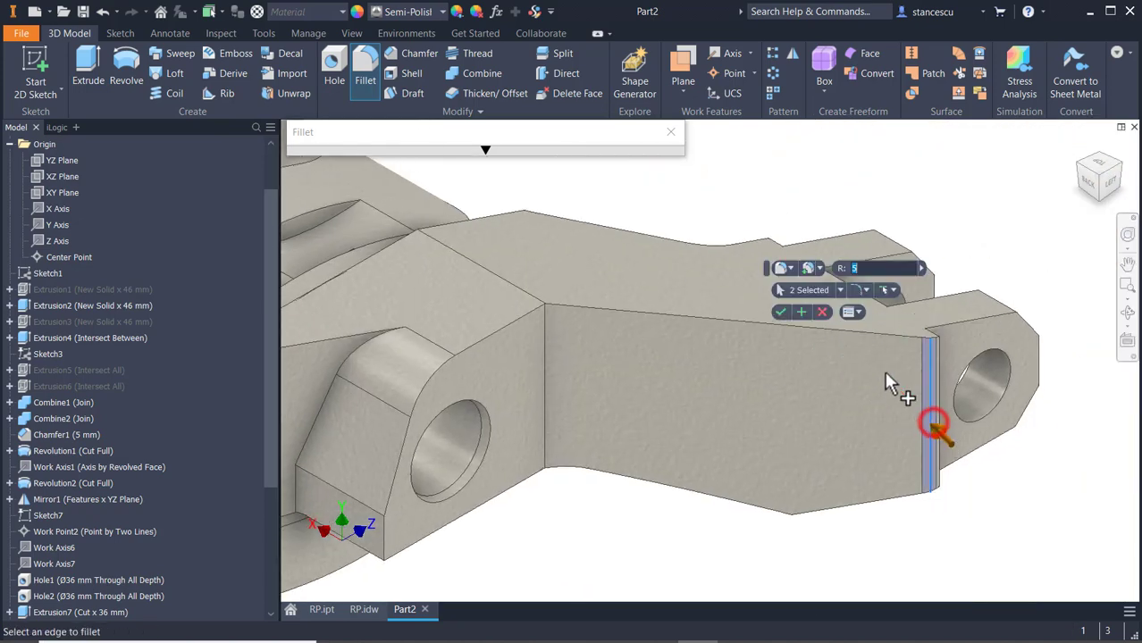
left_click(779, 314)
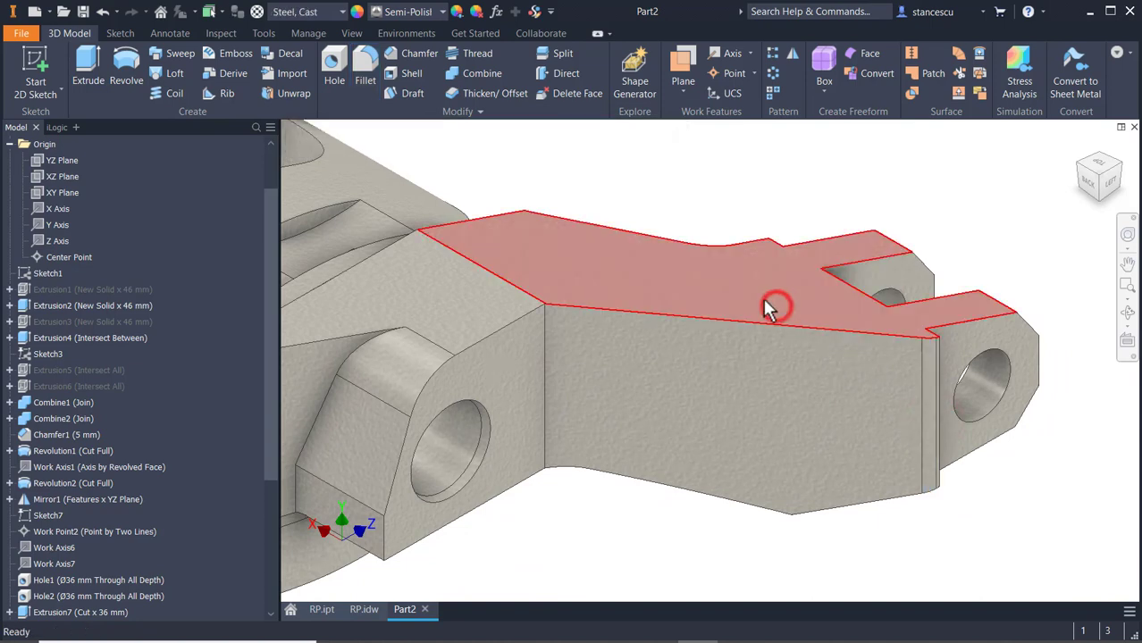
Calculate the finished part's physical properties in its iProperties, review them and close the dialog
key("F6")
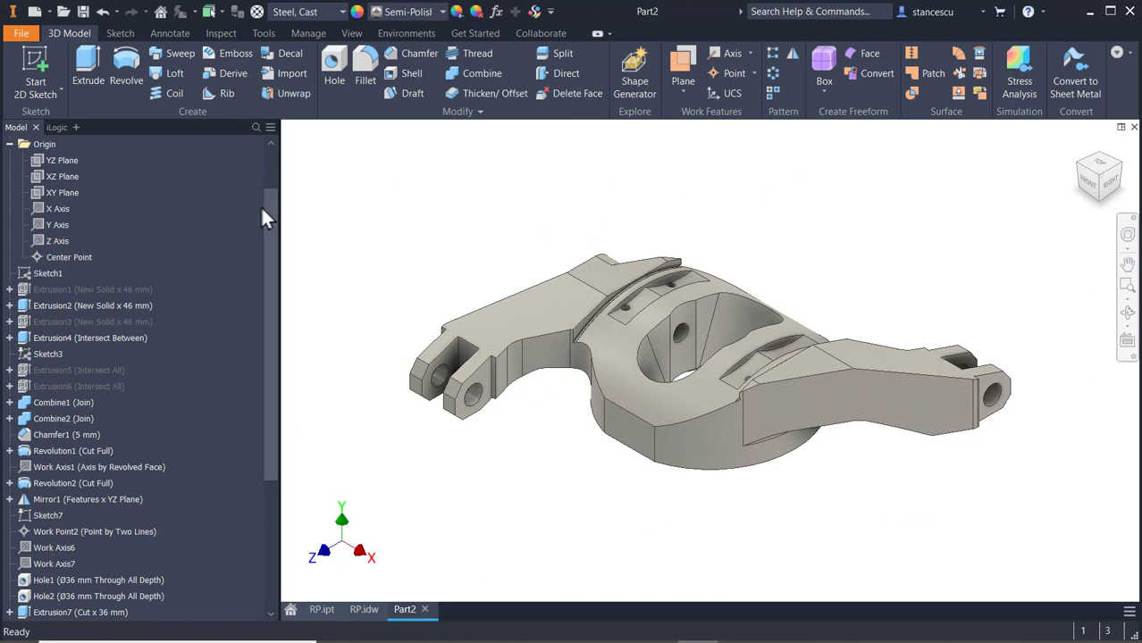
left_click_drag(265, 205, 253, 154)
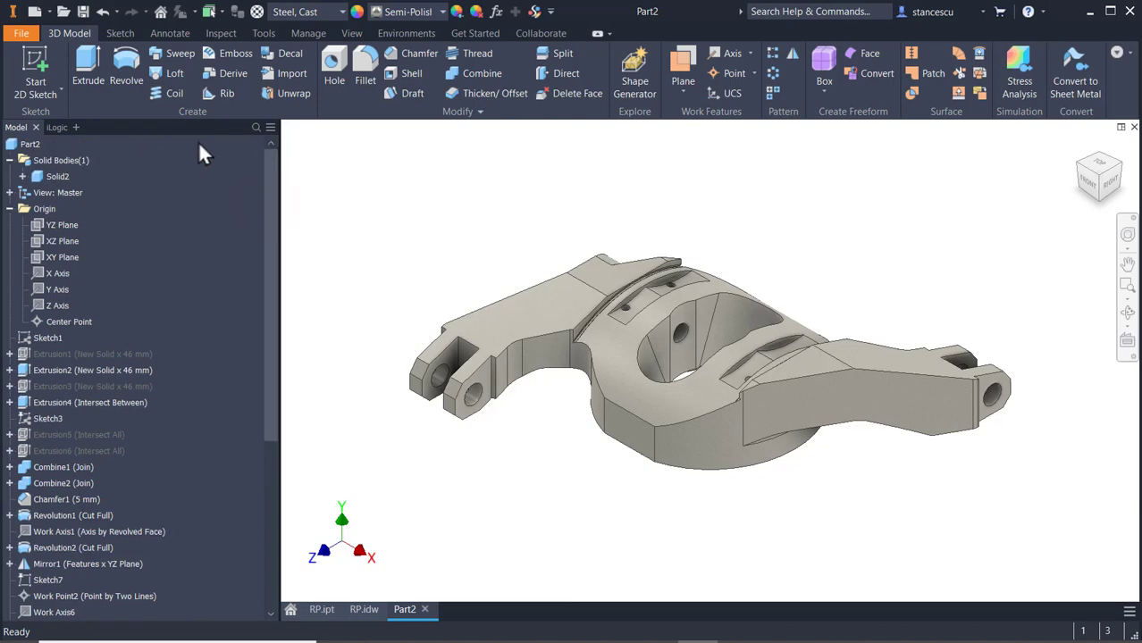
right_click(23, 147)
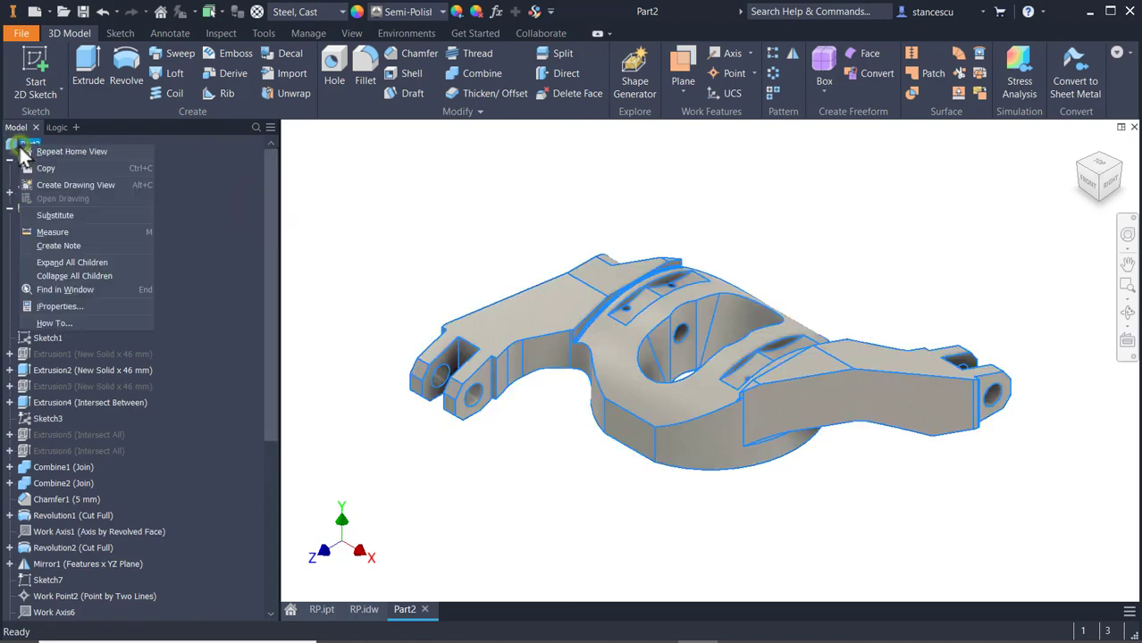
left_click(47, 306)
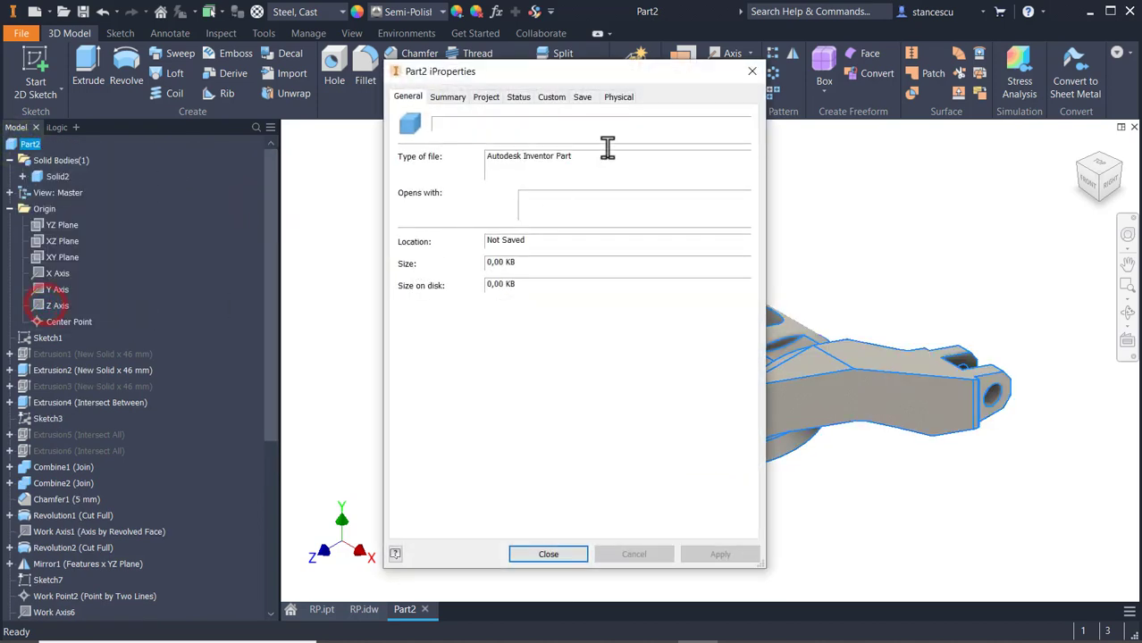
left_click(625, 99)
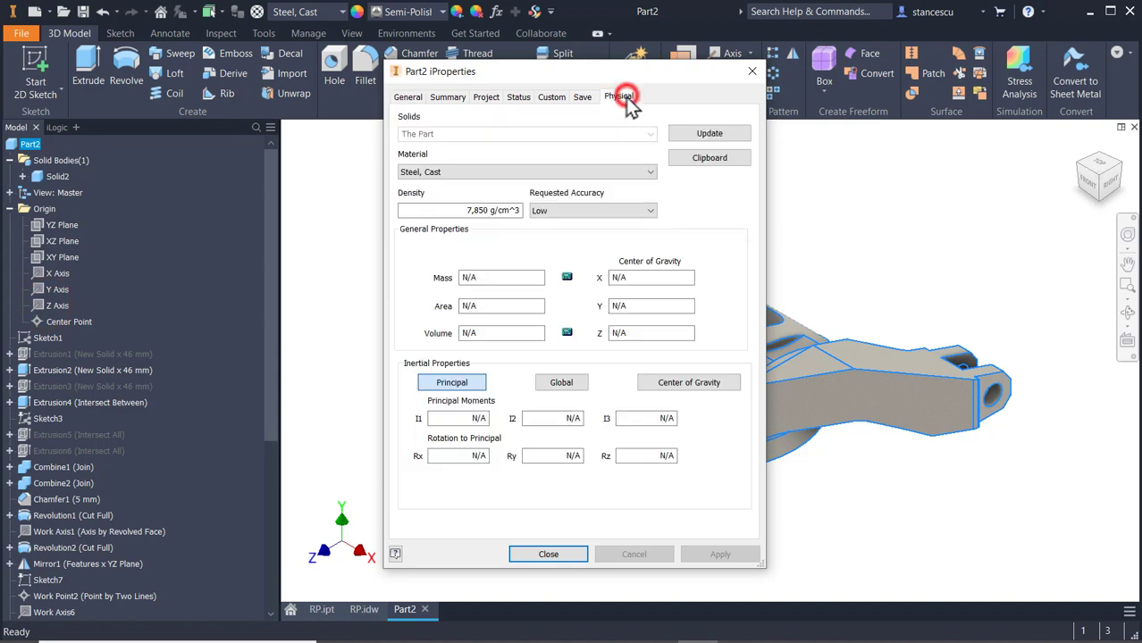
left_click(712, 134)
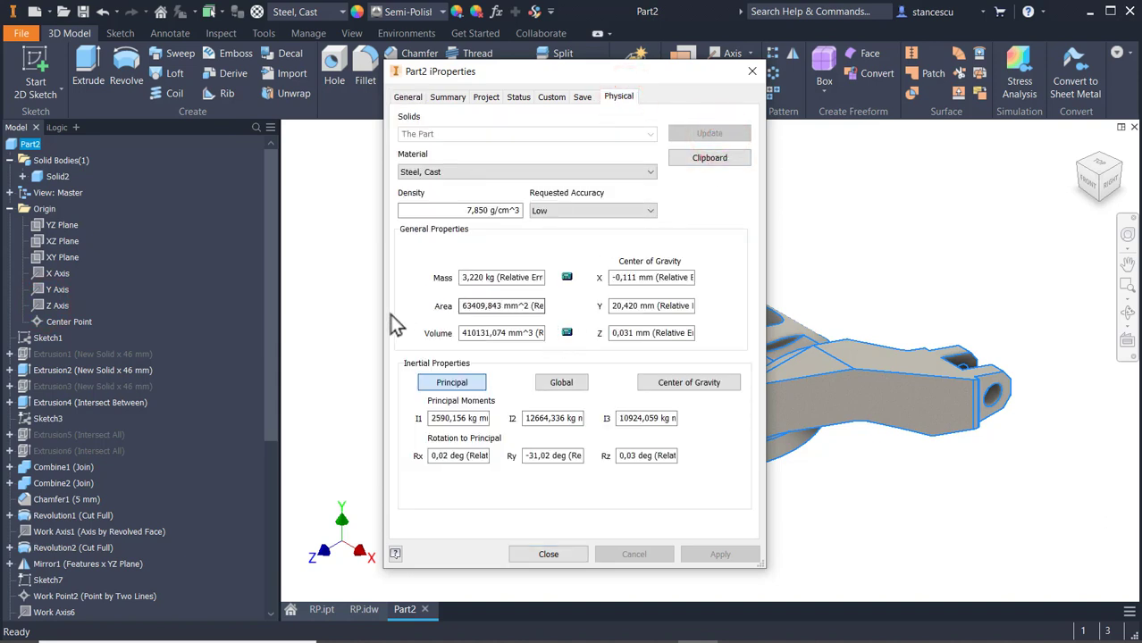
left_click(572, 554)
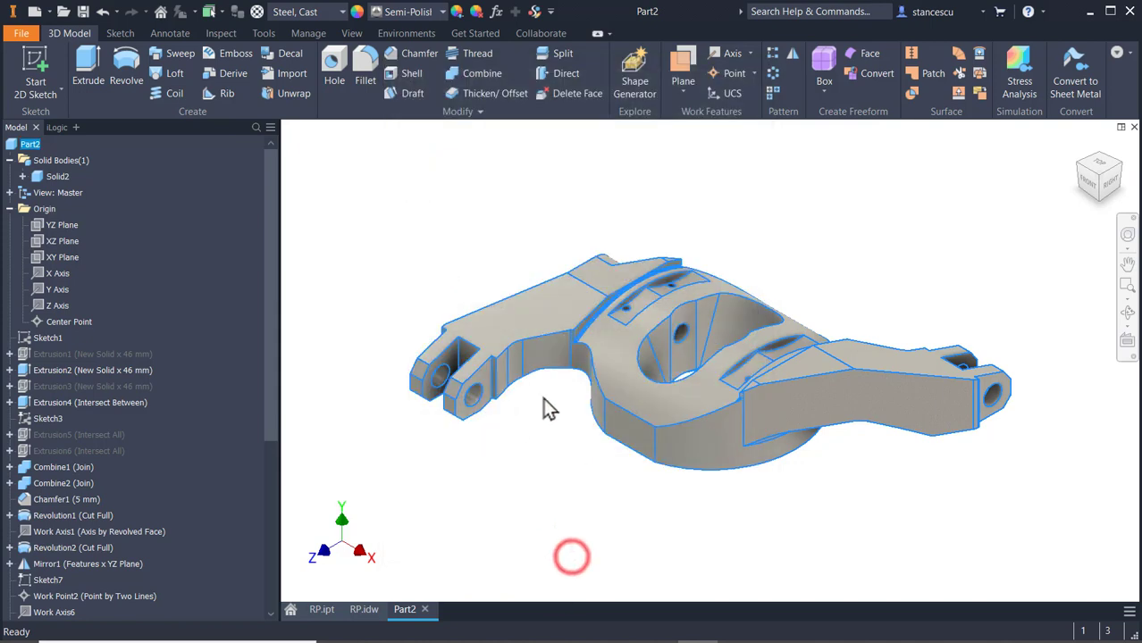
left_click(404, 172)
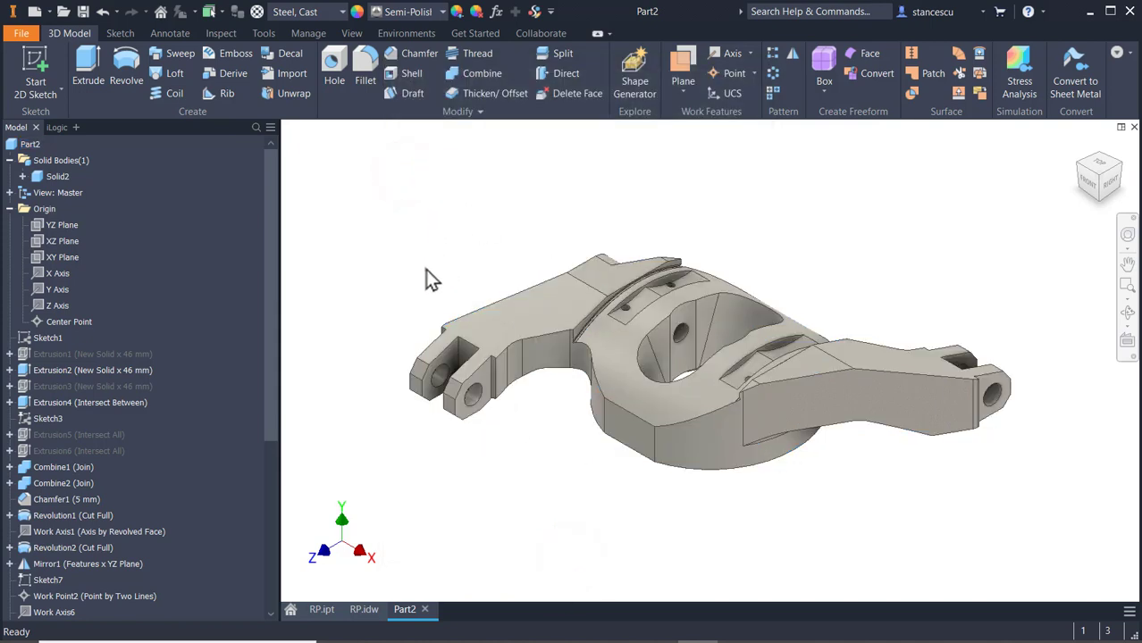
Select the fork slot's inner face and floor, the nearer lug's outer face and the pin bores on the first arm
scroll(430, 279, "up", 3)
left_click(471, 427)
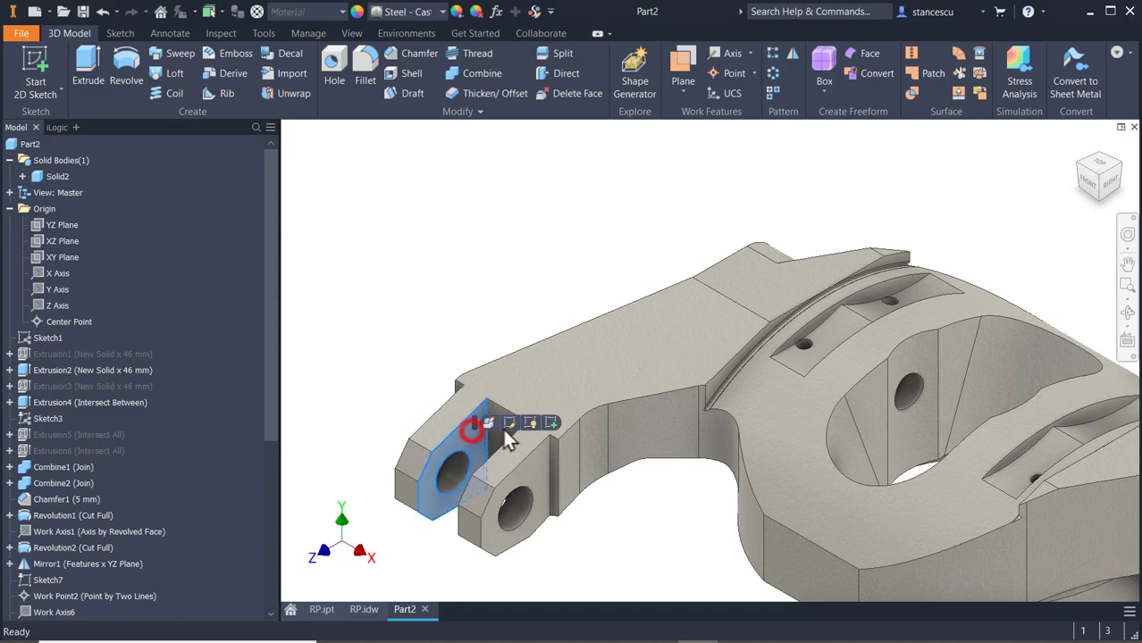
left_click(496, 435, "ctrl")
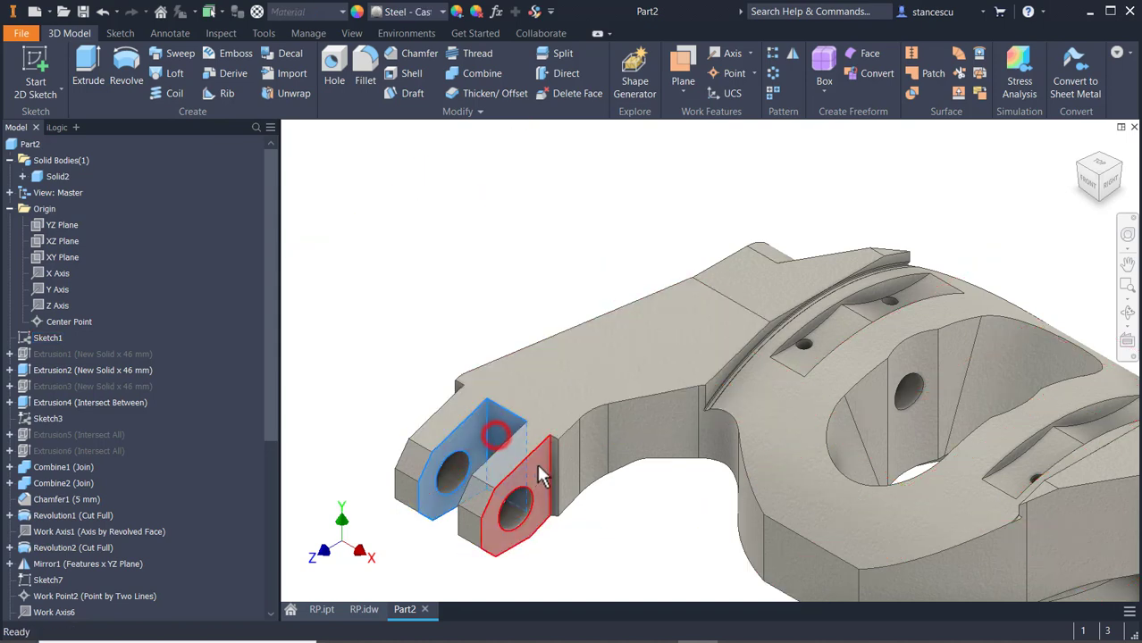
left_click(536, 466, "ctrl")
scroll(512, 512, "up", 3)
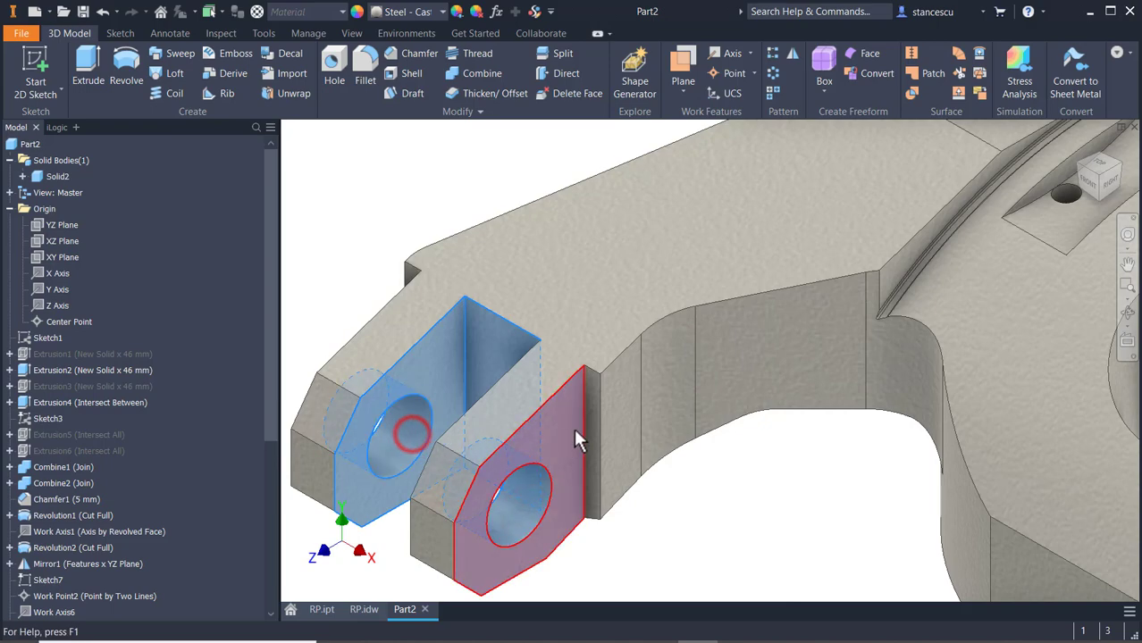
scroll(585, 427, "up", 3)
Add the other lug's outer face and its adjoining narrow step face on the first arm's fork to the selection
middle_click_drag(437, 472, 478, 449, "shift")
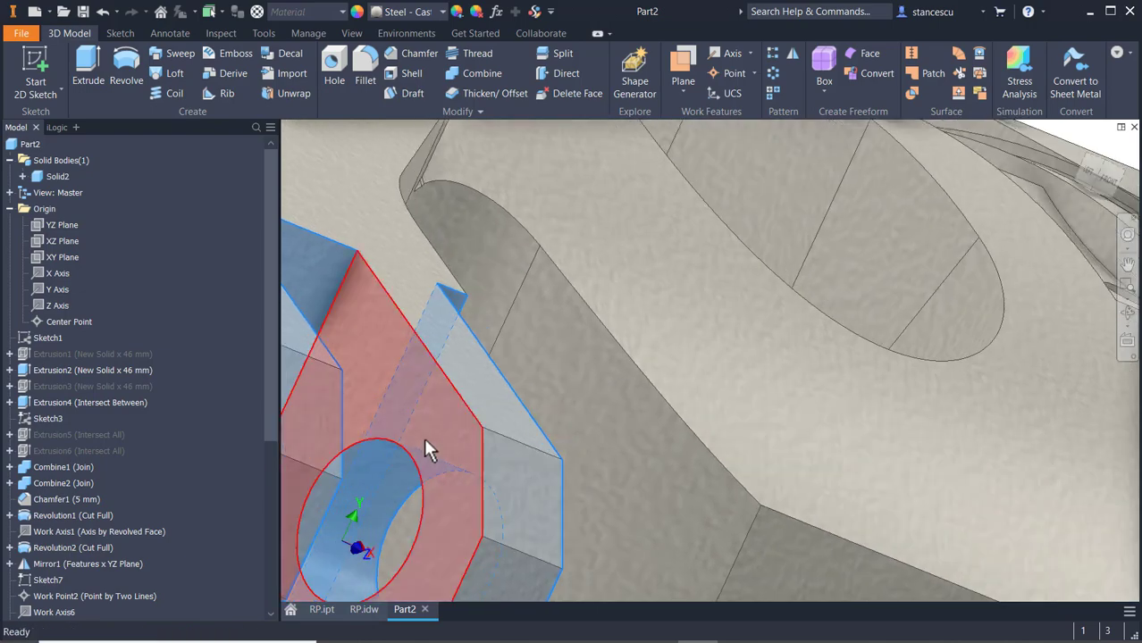
middle_click_drag(667, 522, 1020, 449)
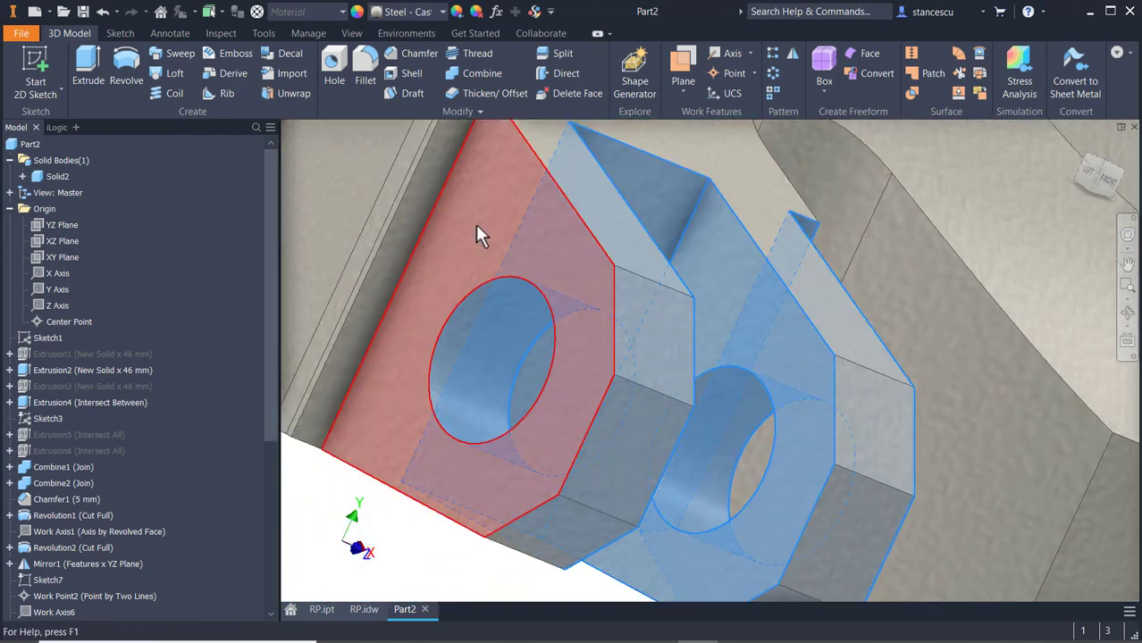
left_click(474, 225, "ctrl")
left_click(396, 255, "ctrl")
scroll(721, 330, "down", 3)
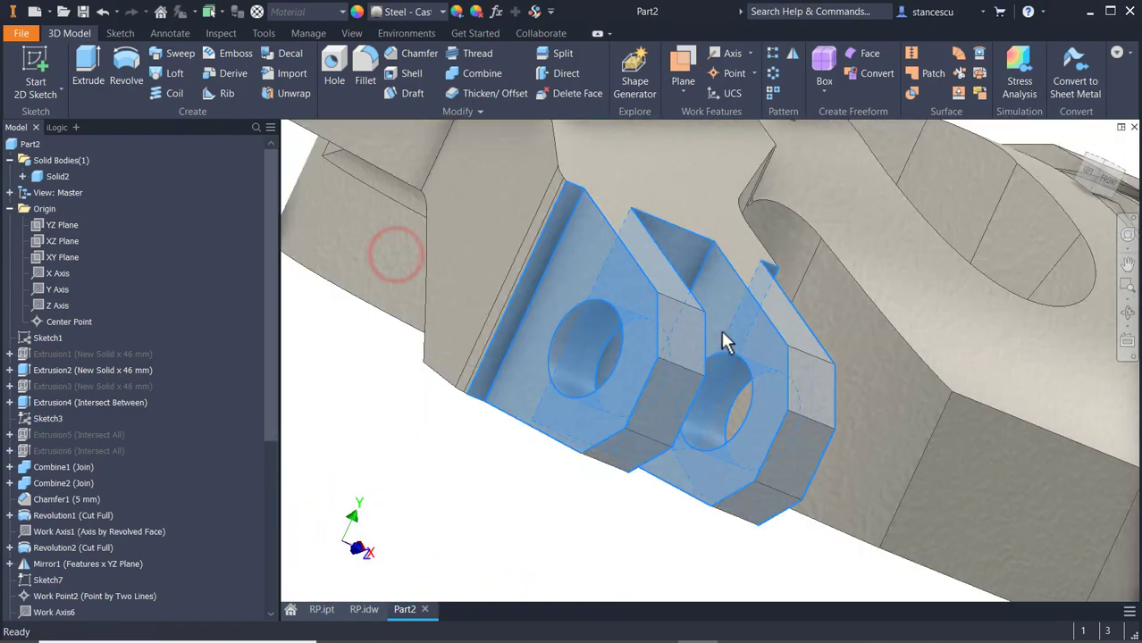
Add the central ring's flat underside, outer wall and top faces to the selection
scroll(731, 330, "down", 3)
middle_click_drag(921, 372, 887, 497, "shift")
left_click(887, 497, "ctrl")
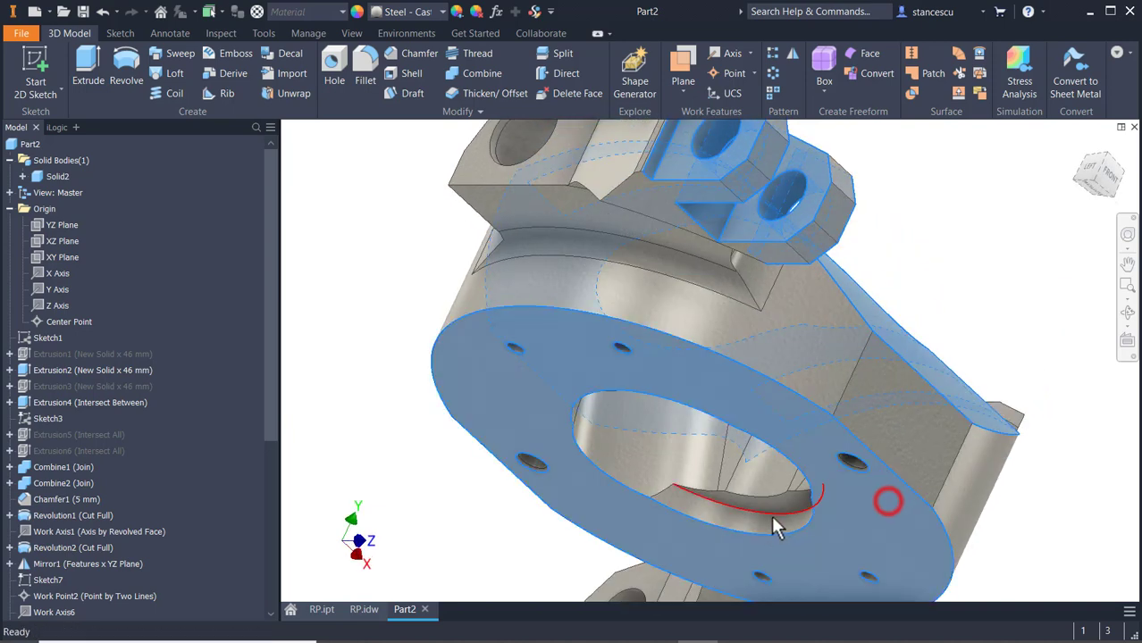
left_click(764, 362, "ctrl")
middle_click_drag(869, 530, 763, 457, "shift")
left_click(811, 402, "ctrl")
Add the side faces of both lugs and their pin bores on the second arm's fork to the selection
middle_click_drag(579, 441, 594, 304, "shift")
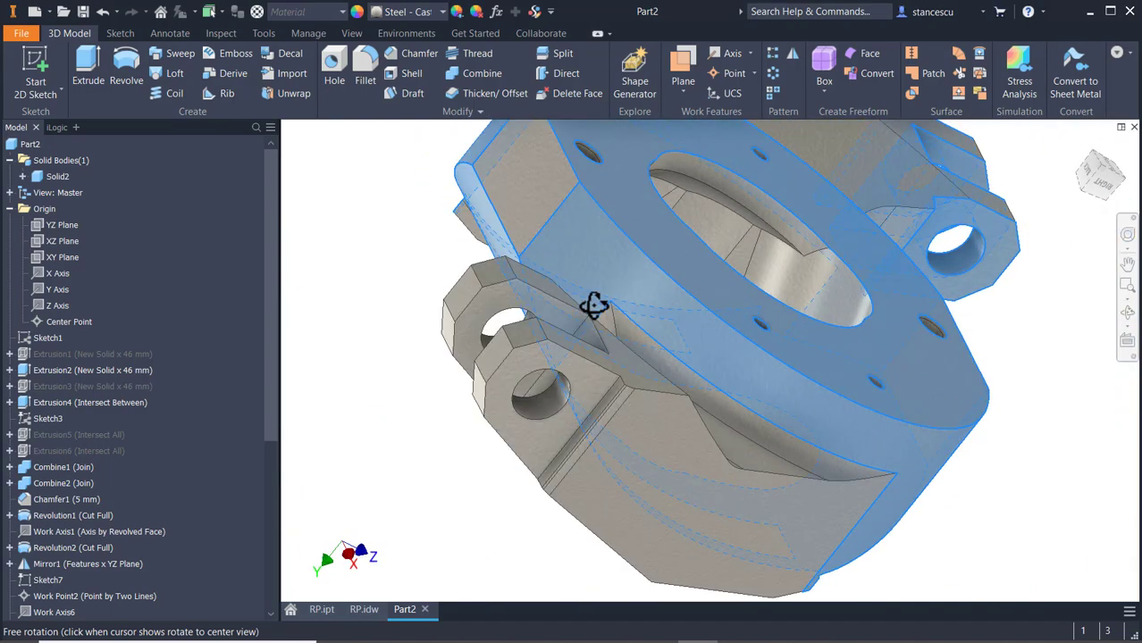
left_click(585, 391, "ctrl")
left_click(570, 317, "ctrl")
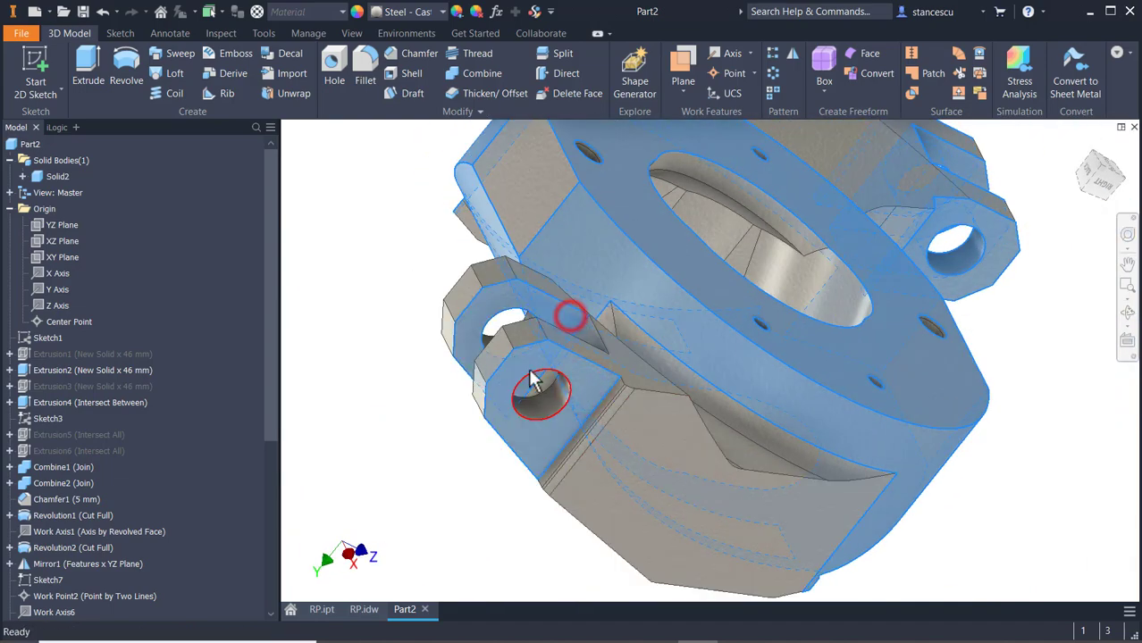
left_click(532, 375, "ctrl")
left_click(549, 407, "ctrl")
middle_click_drag(531, 346, 598, 402, "shift")
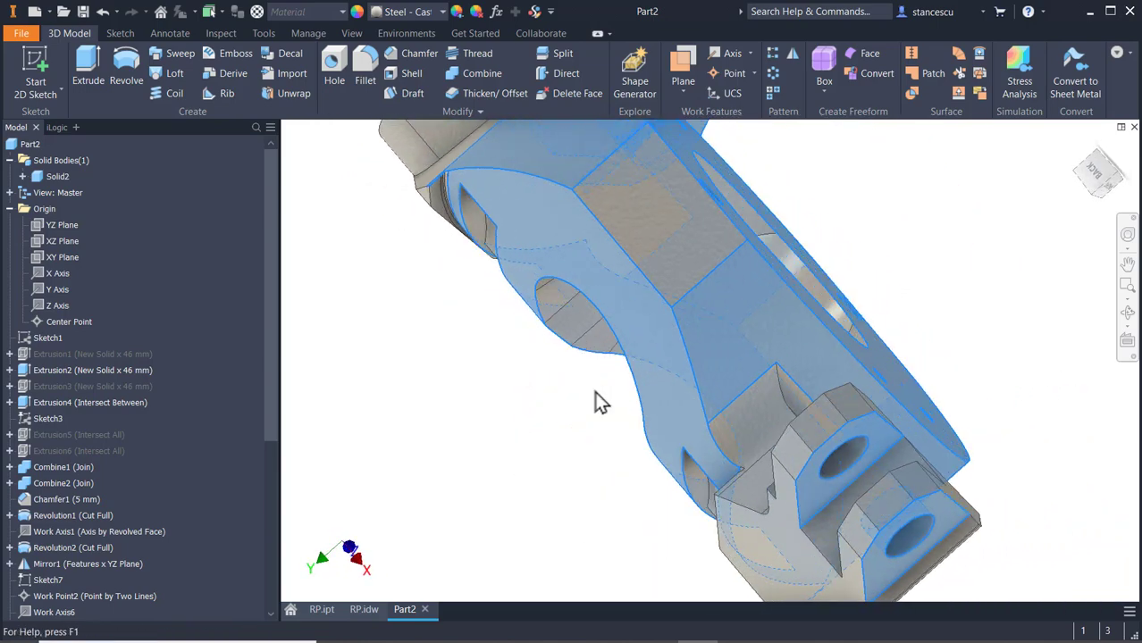
left_click(846, 461, "ctrl")
Add the slot floor, both outer step faces and the remaining lug side faces of the second fork to the selection
middle_click_drag(658, 457, 730, 453, "shift")
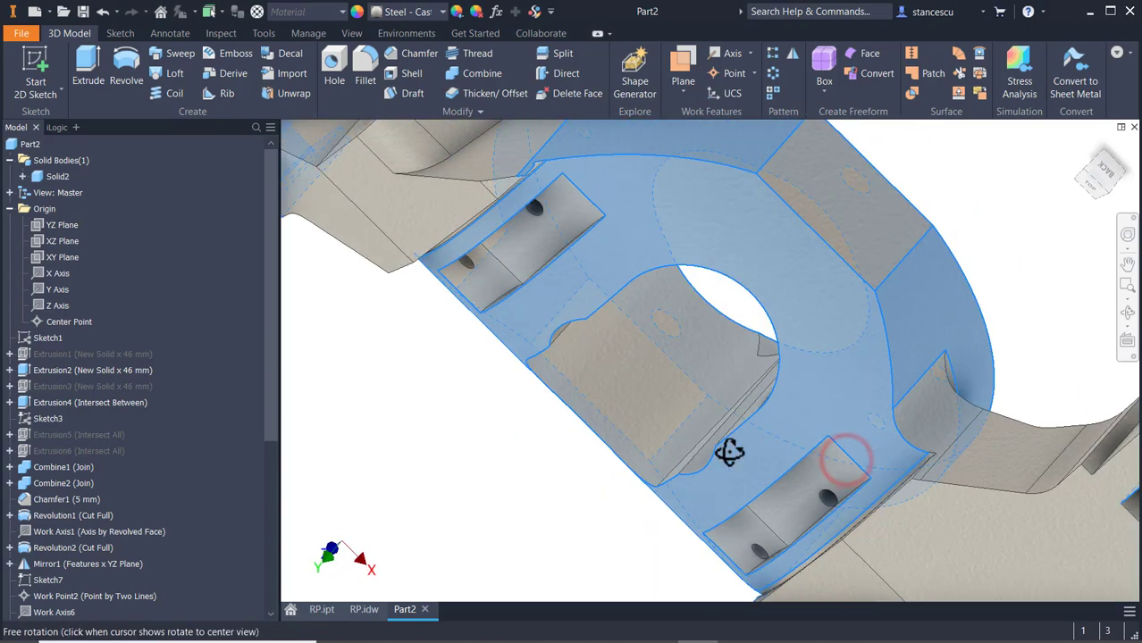
middle_click_drag(947, 454, 615, 353, "shift")
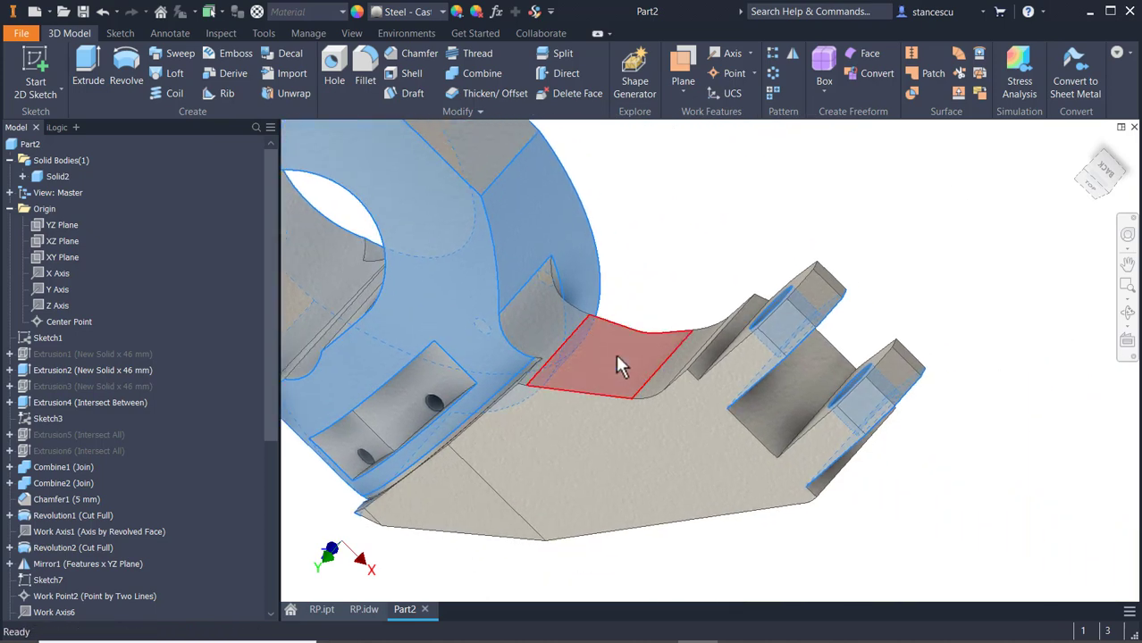
left_click(799, 399, "ctrl")
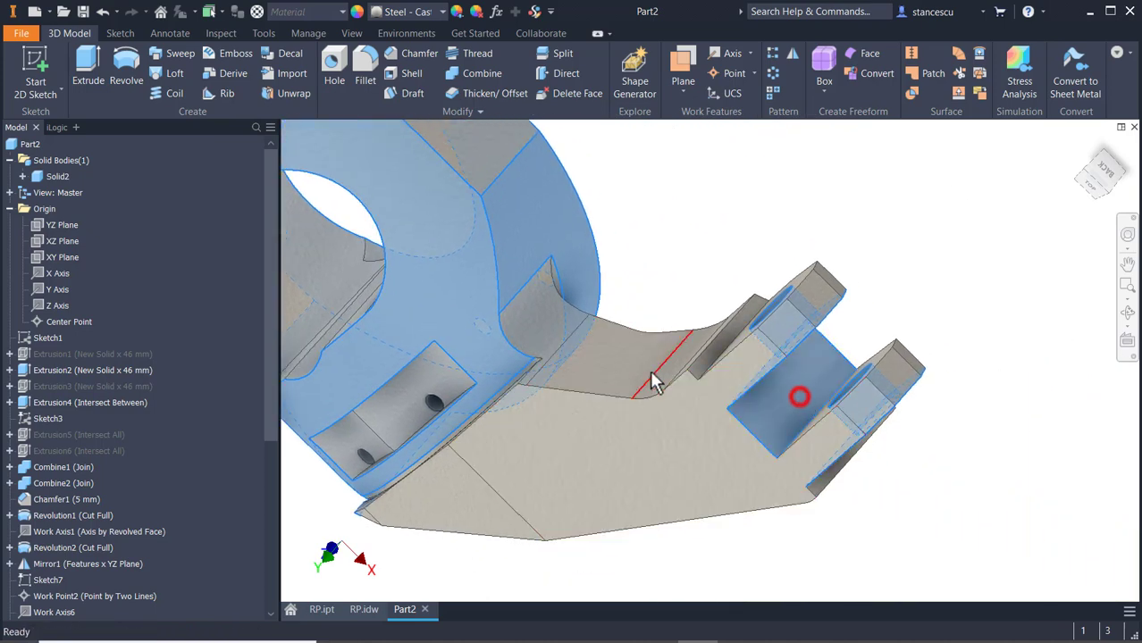
scroll(720, 350, "down", 2)
left_click(718, 349, "ctrl")
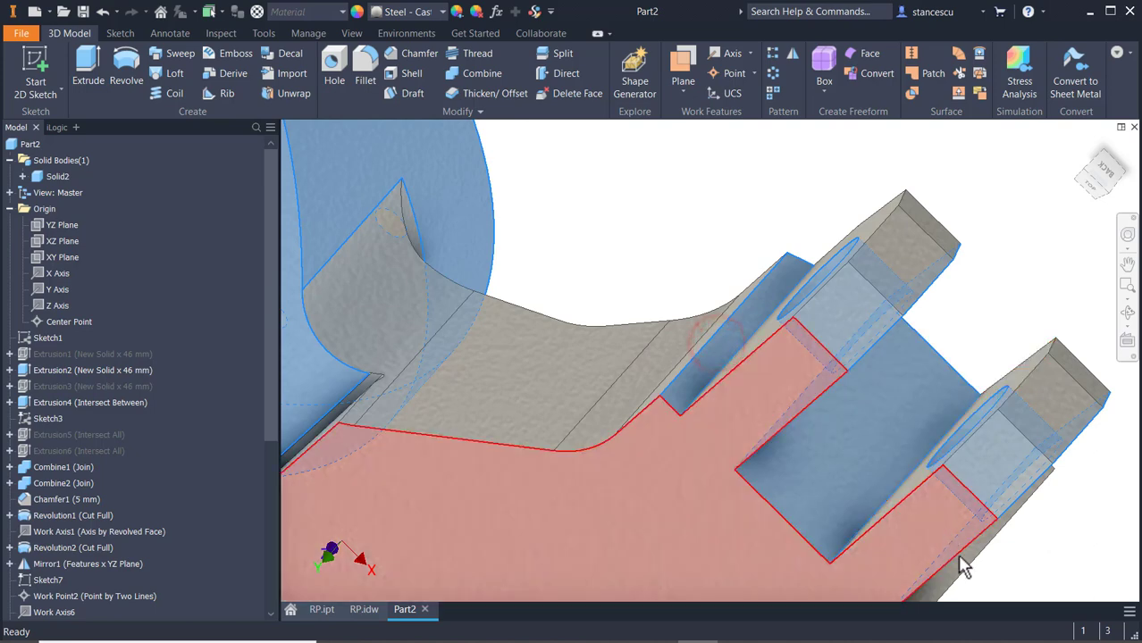
left_click(960, 565, "ctrl")
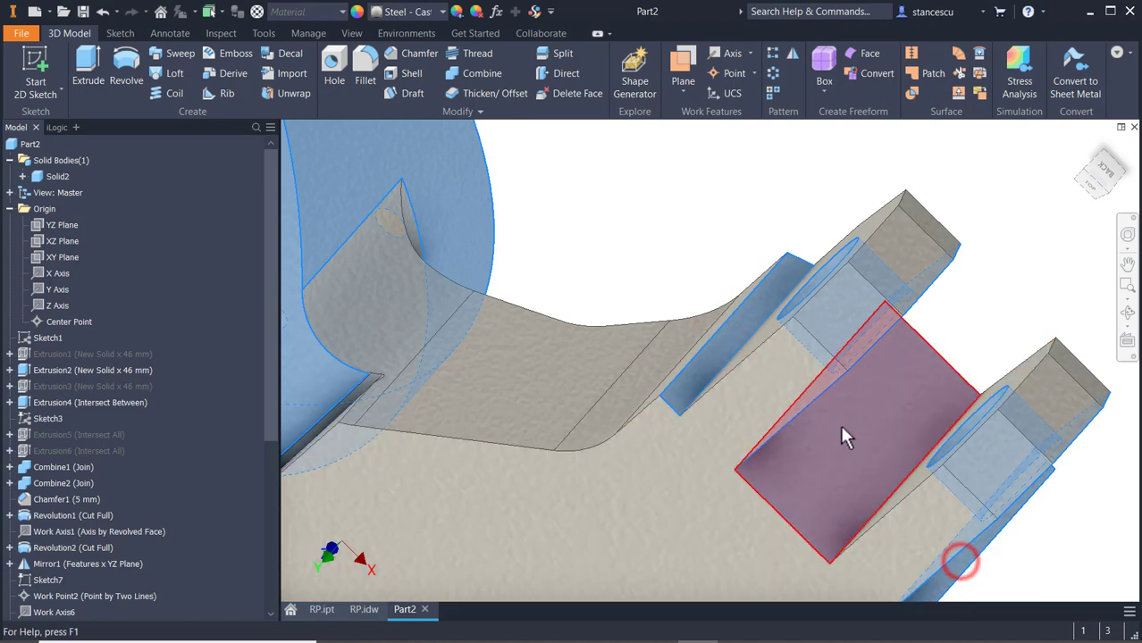
middle_click_drag(844, 434, 864, 443, "shift")
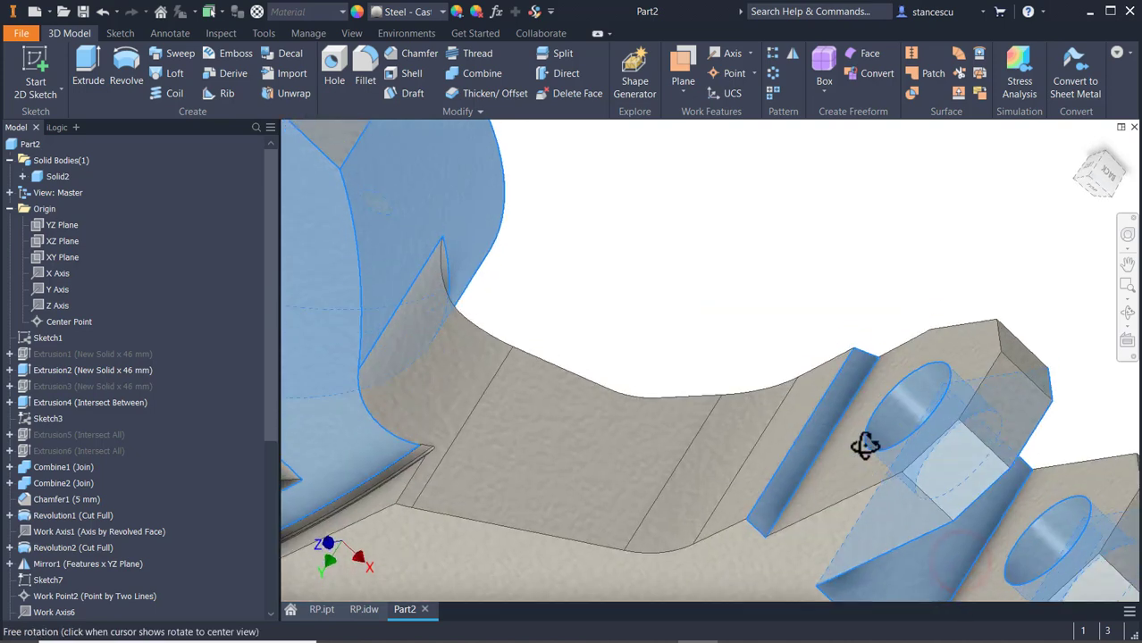
left_click(1075, 496, "ctrl")
left_click(962, 368, "ctrl")
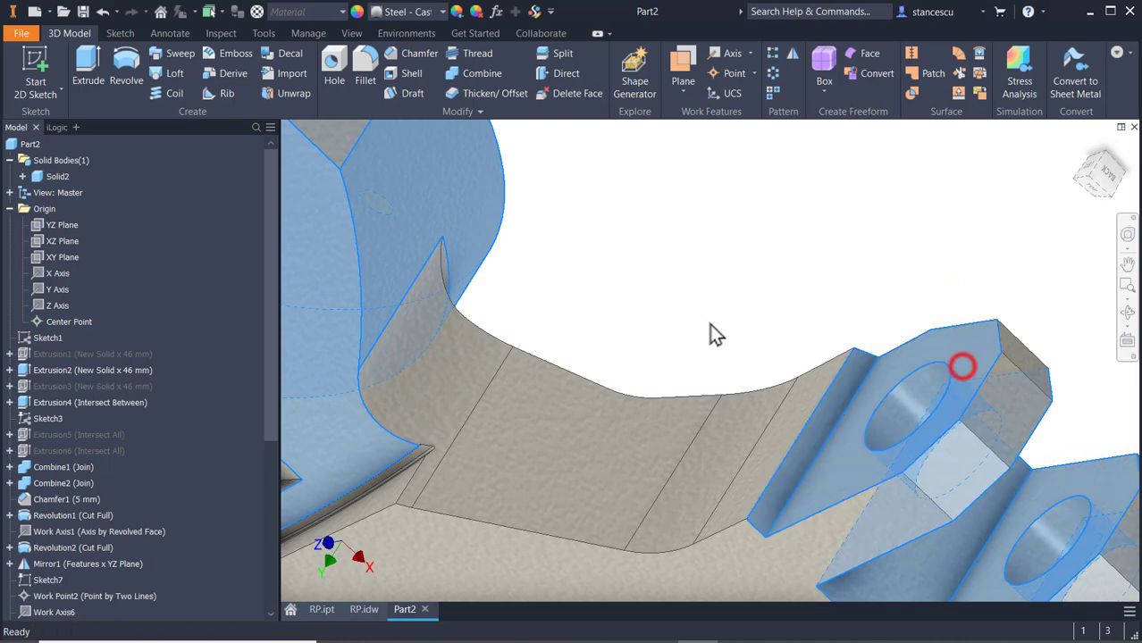
Add the floor faces of both recessed pockets on the ring's top side to the selection
scroll(684, 271, "down", 5)
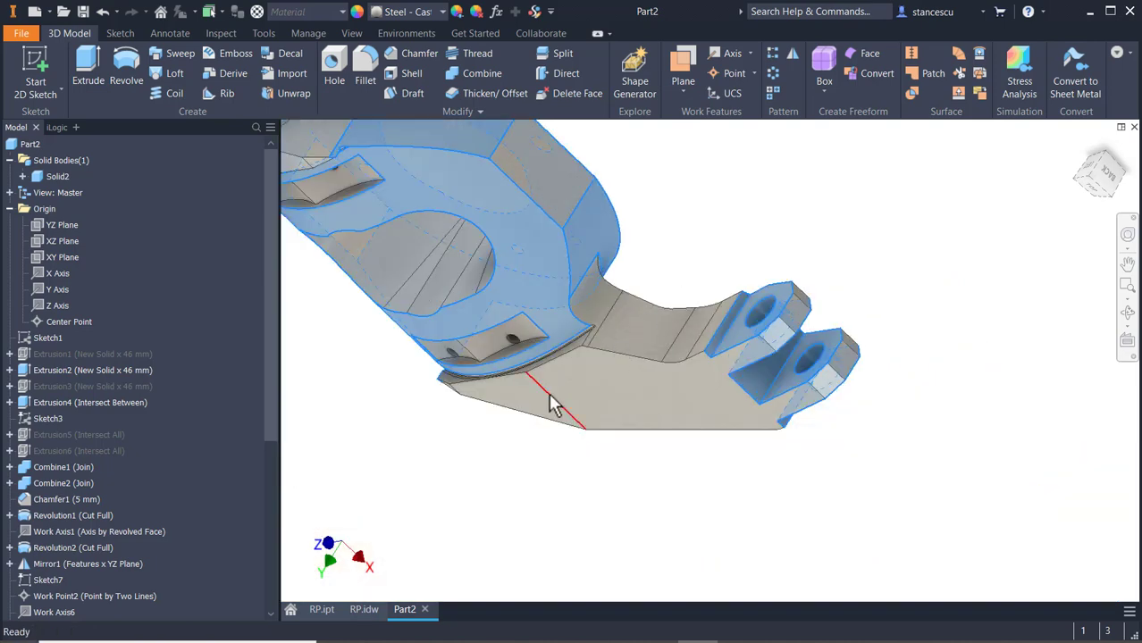
middle_click_drag(551, 396, 610, 314, "shift")
middle_click_drag(537, 349, 743, 594)
left_click(575, 322, "ctrl")
left_click(653, 310, "ctrl")
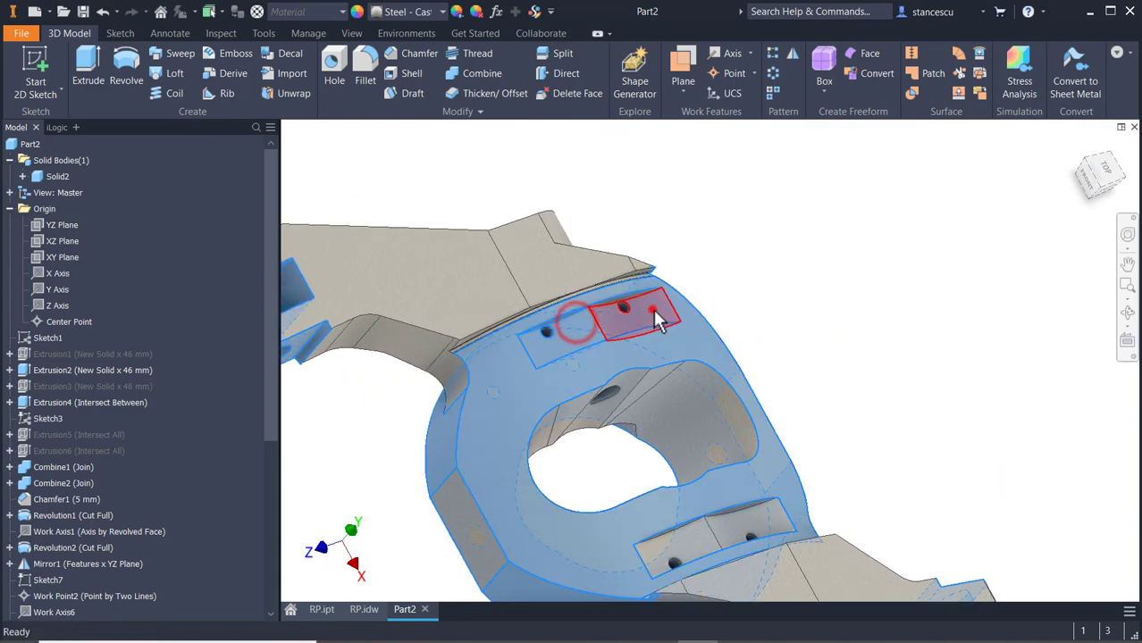
left_click(653, 310, "ctrl")
left_click(682, 537, "ctrl")
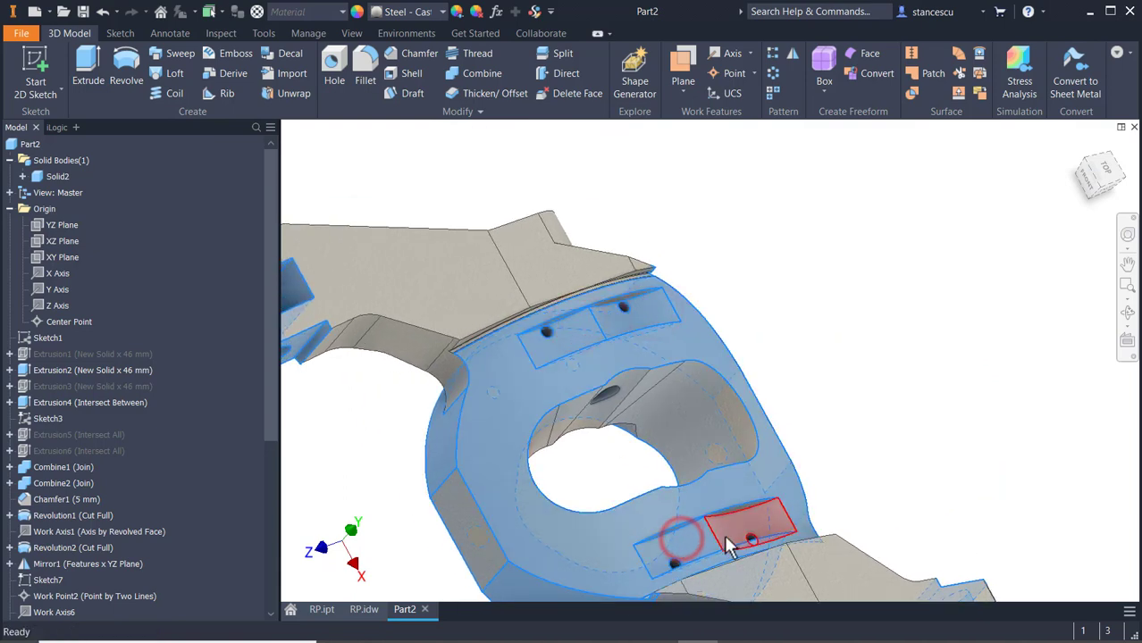
left_click(726, 536, "ctrl")
Add the flat face around the large stepped arm hole, its bore wall, mouth chamfer and internal shoulder faces to the selection
middle_click_drag(803, 326, 880, 368, "shift")
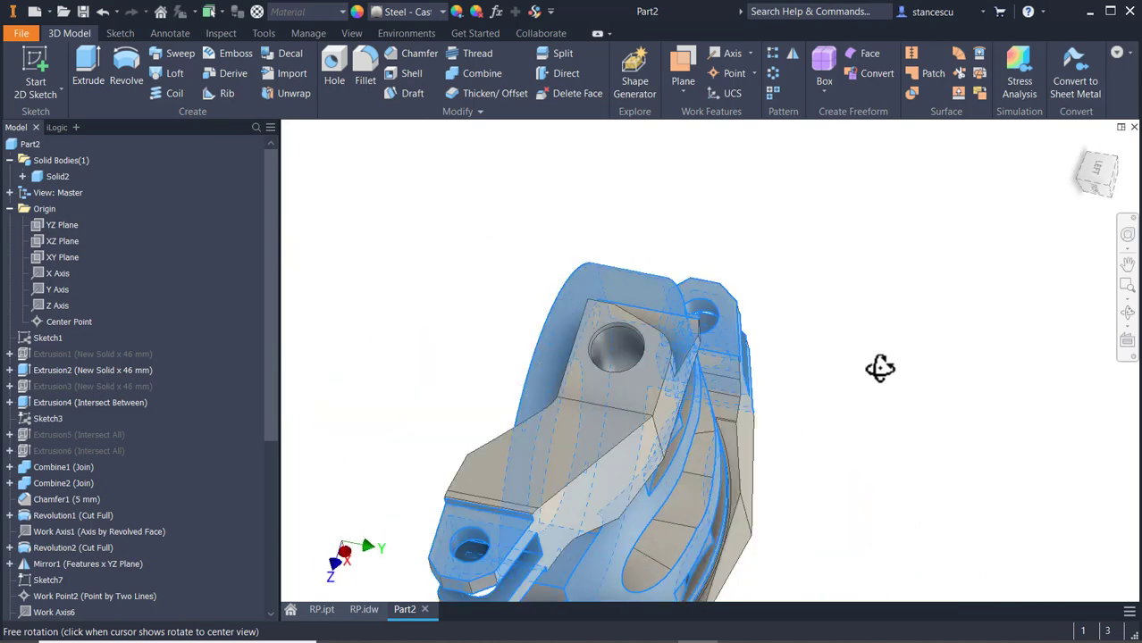
left_click(641, 385, "ctrl")
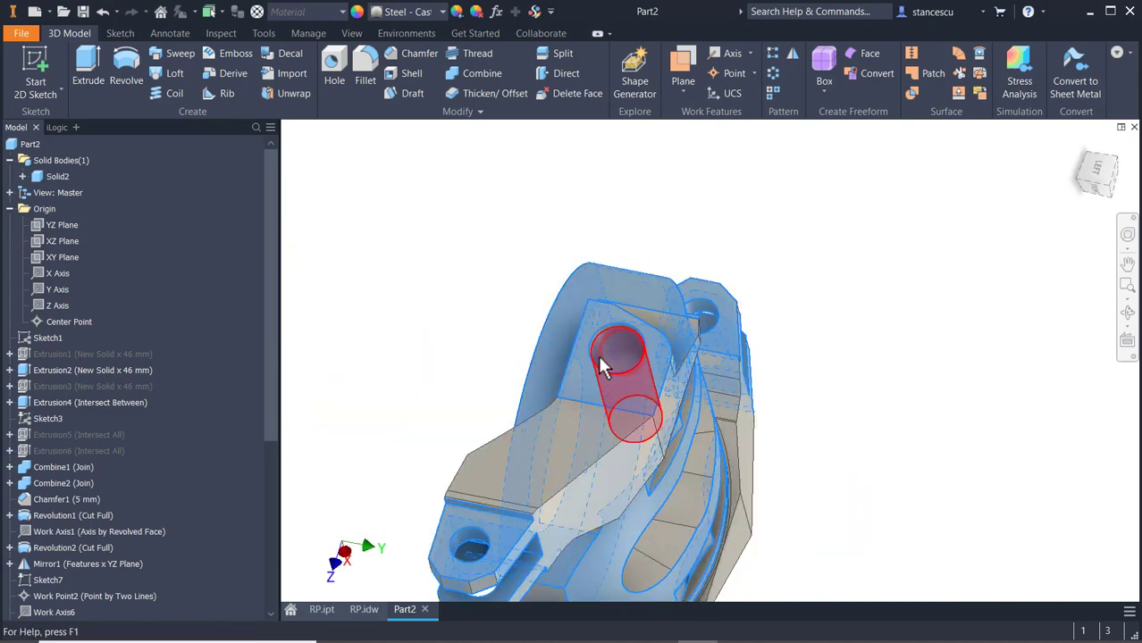
scroll(600, 366, "up", 2)
middle_click_drag(646, 393, 653, 405, "shift")
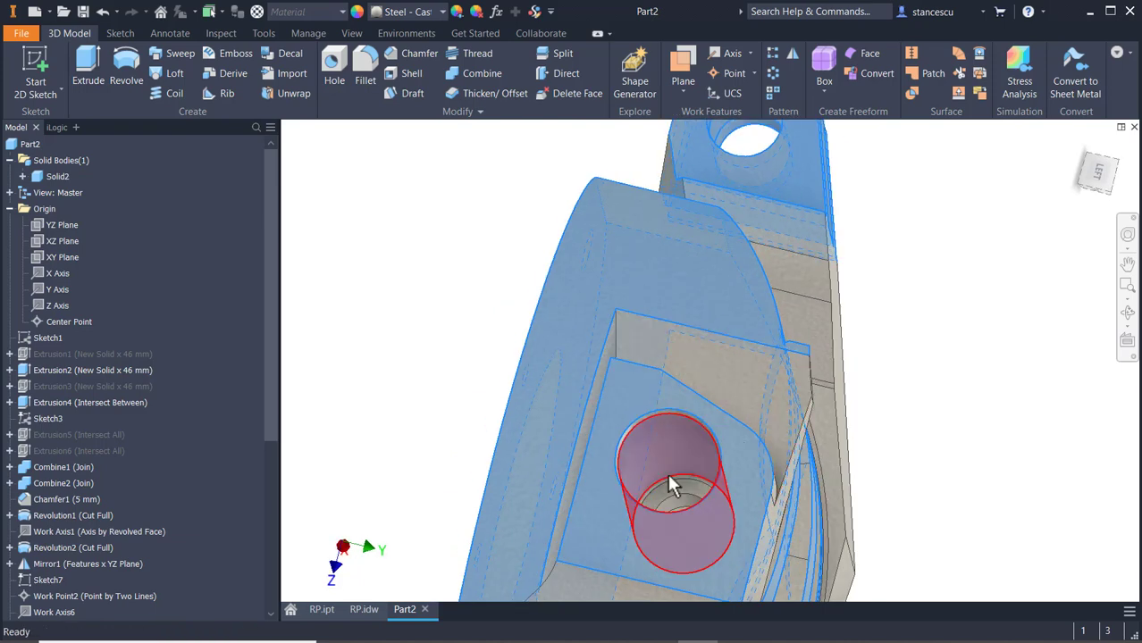
scroll(672, 464, "up", 2)
scroll(661, 386, "up", 3)
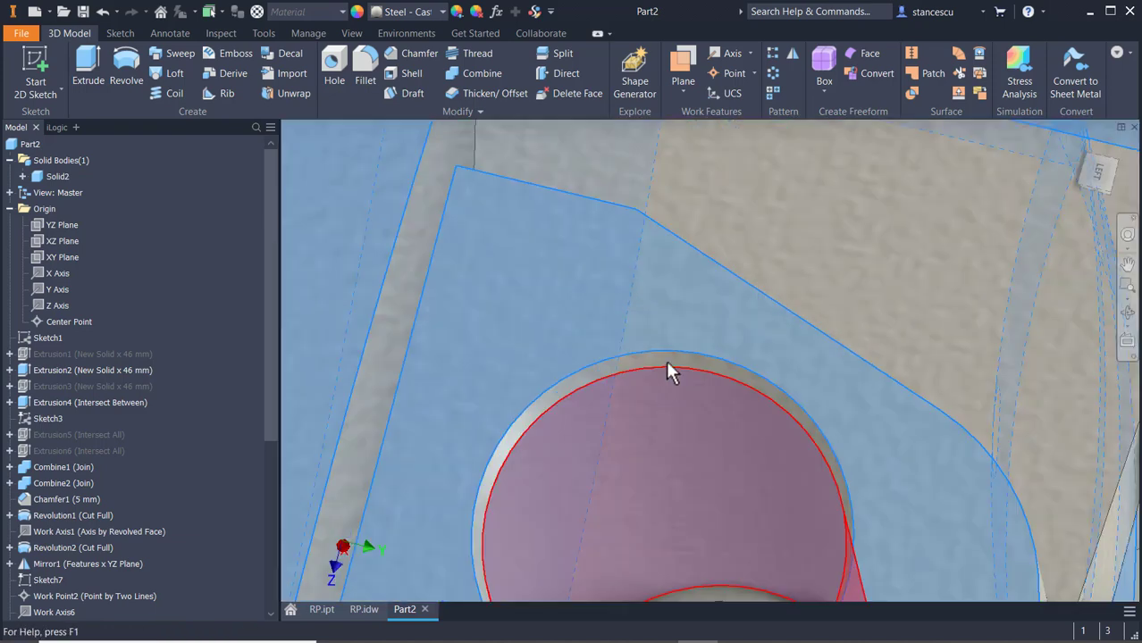
left_click(661, 357, "ctrl")
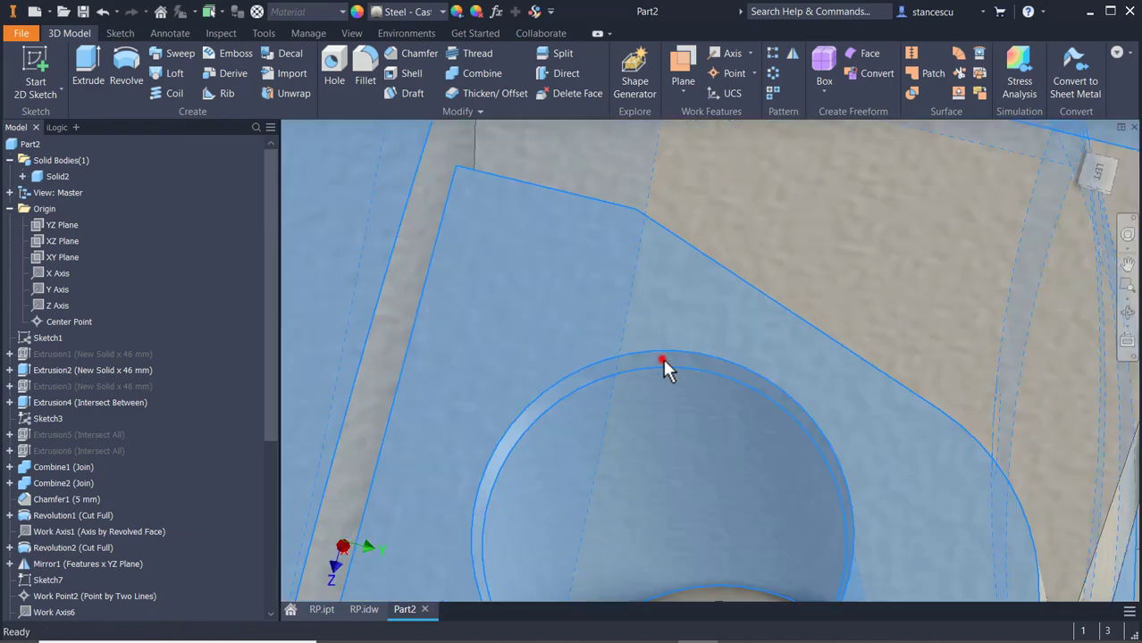
middle_click_drag(659, 457, 686, 214)
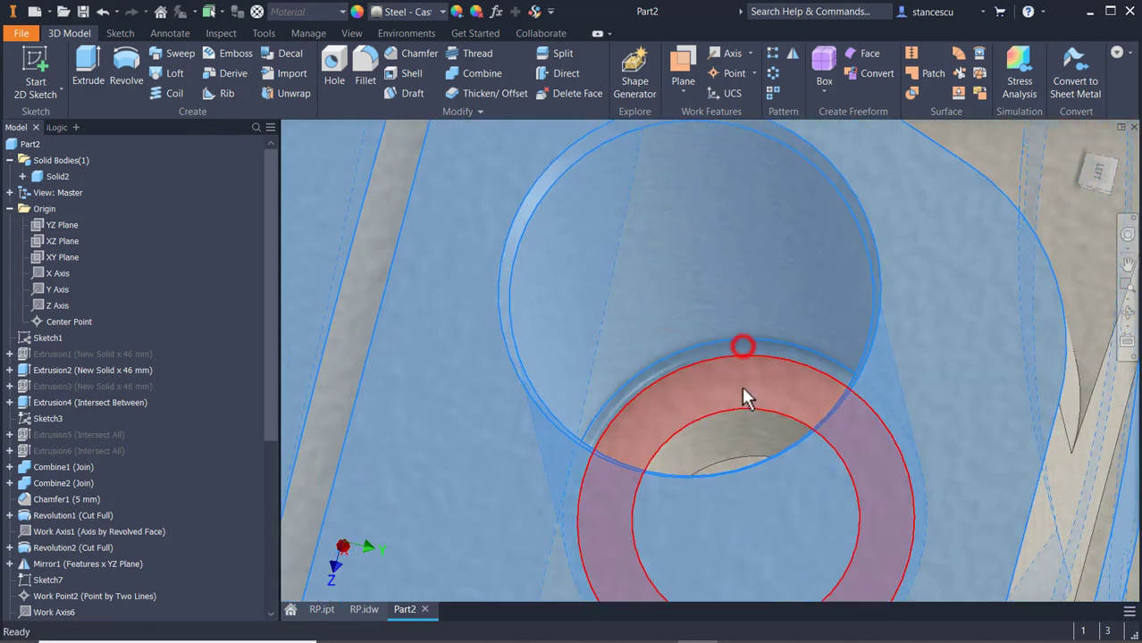
left_click(733, 438, "ctrl")
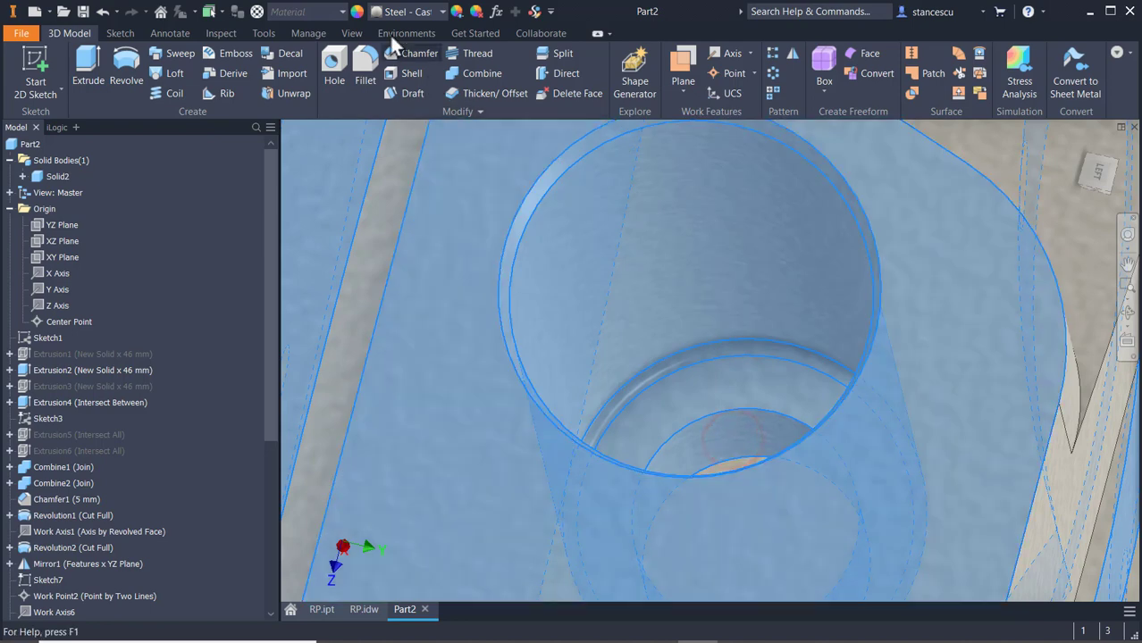
Apply the Steel - Polished appearance to the selected faces and return to the home view
left_click(406, 12)
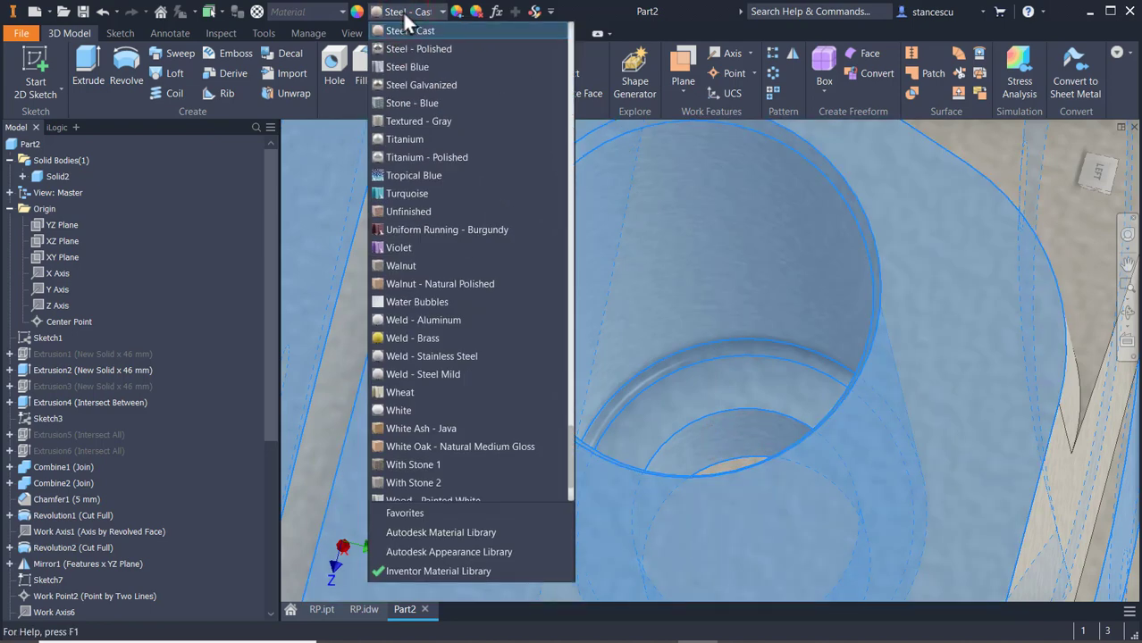
left_click(435, 49)
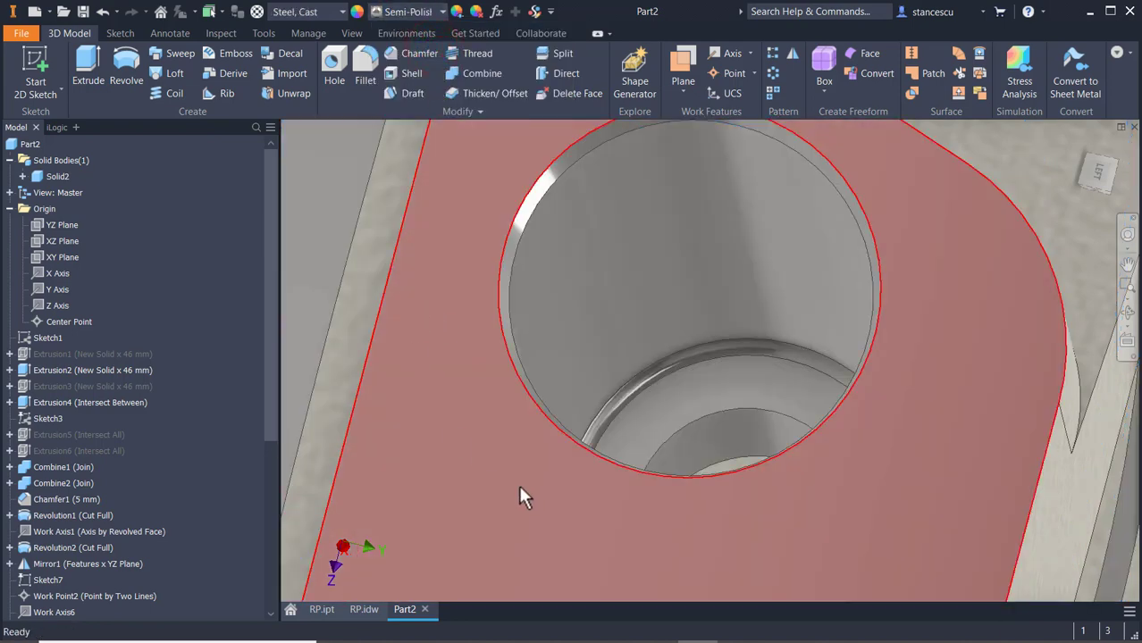
key("F6")
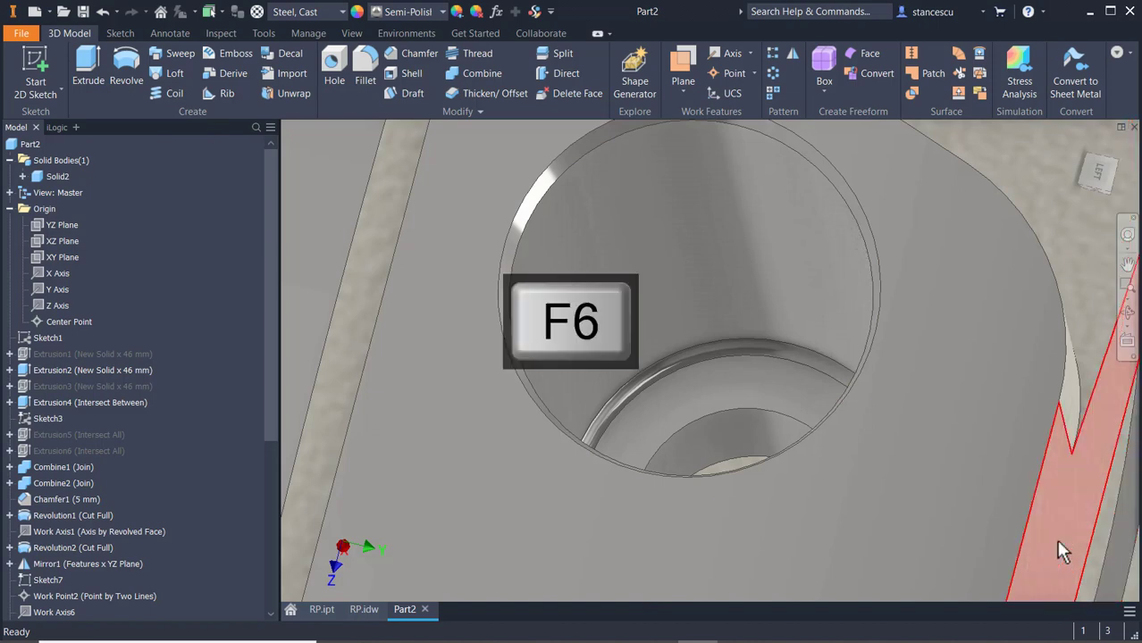